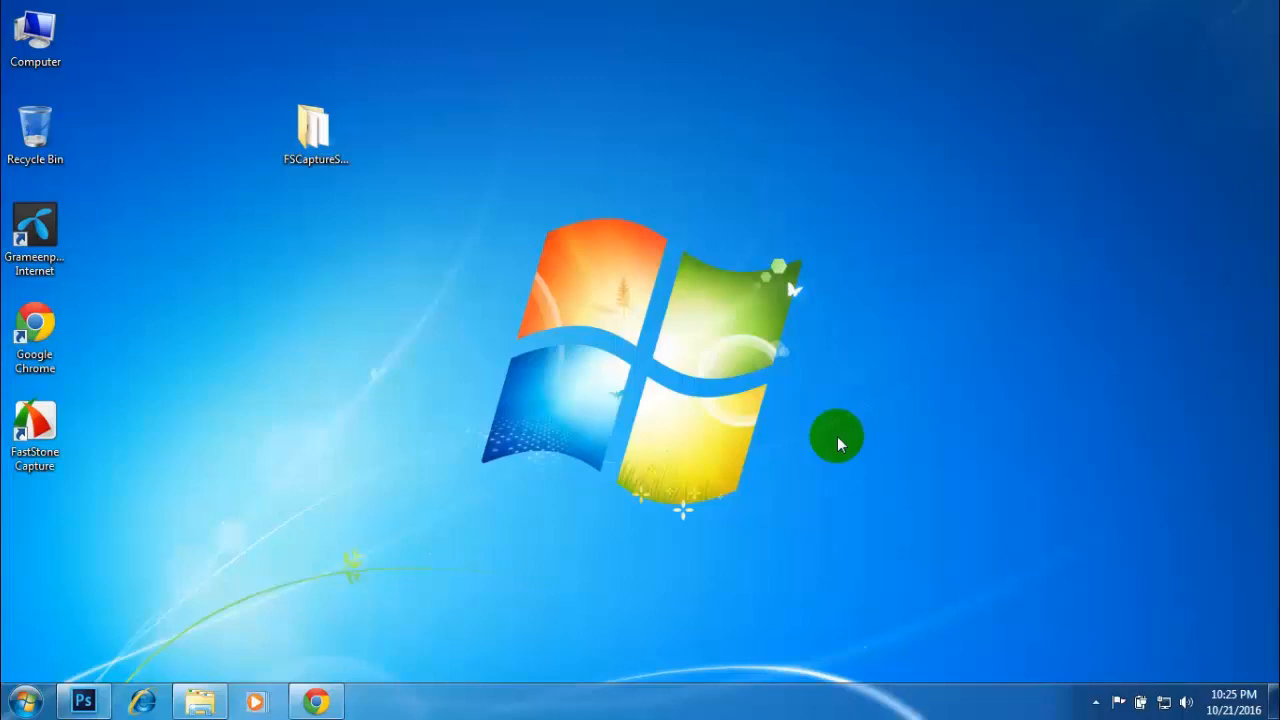
right_click(244, 249)
click(300, 297)
right_click(250, 266)
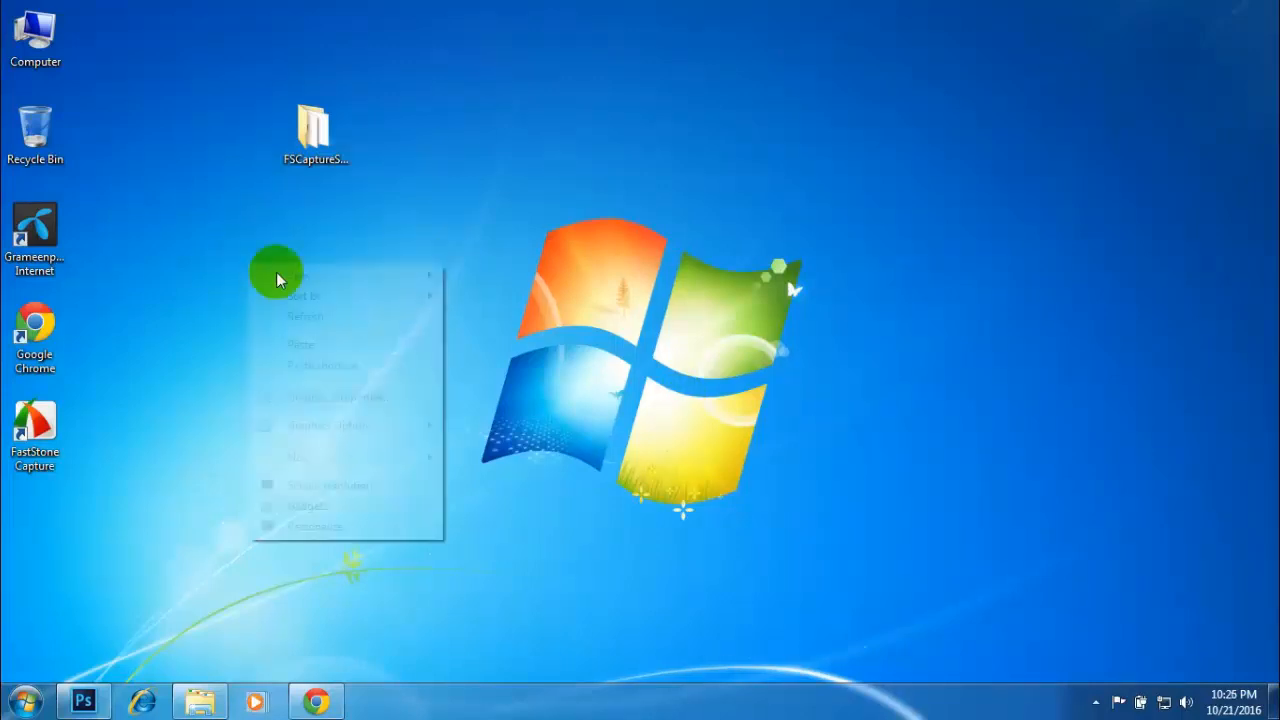
click(312, 320)
- Switch to Photoshop and start a new document named Business Card Design-01
click(83, 701)
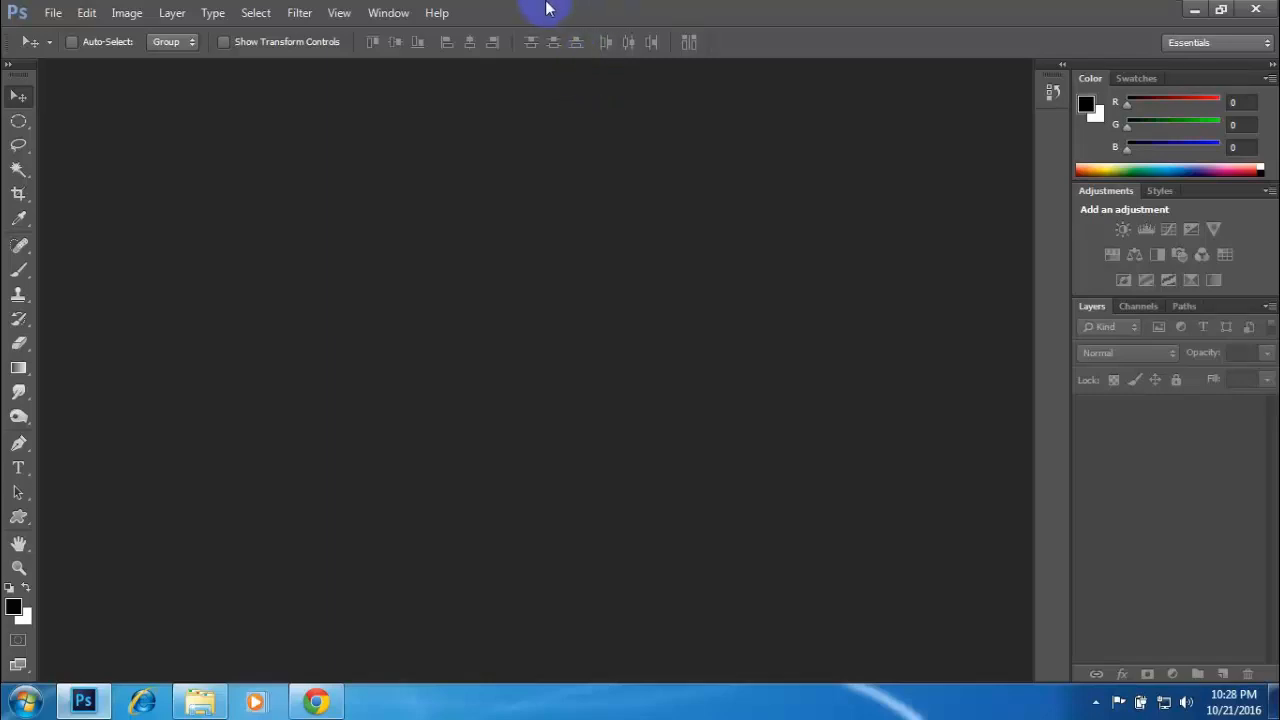
click(54, 13)
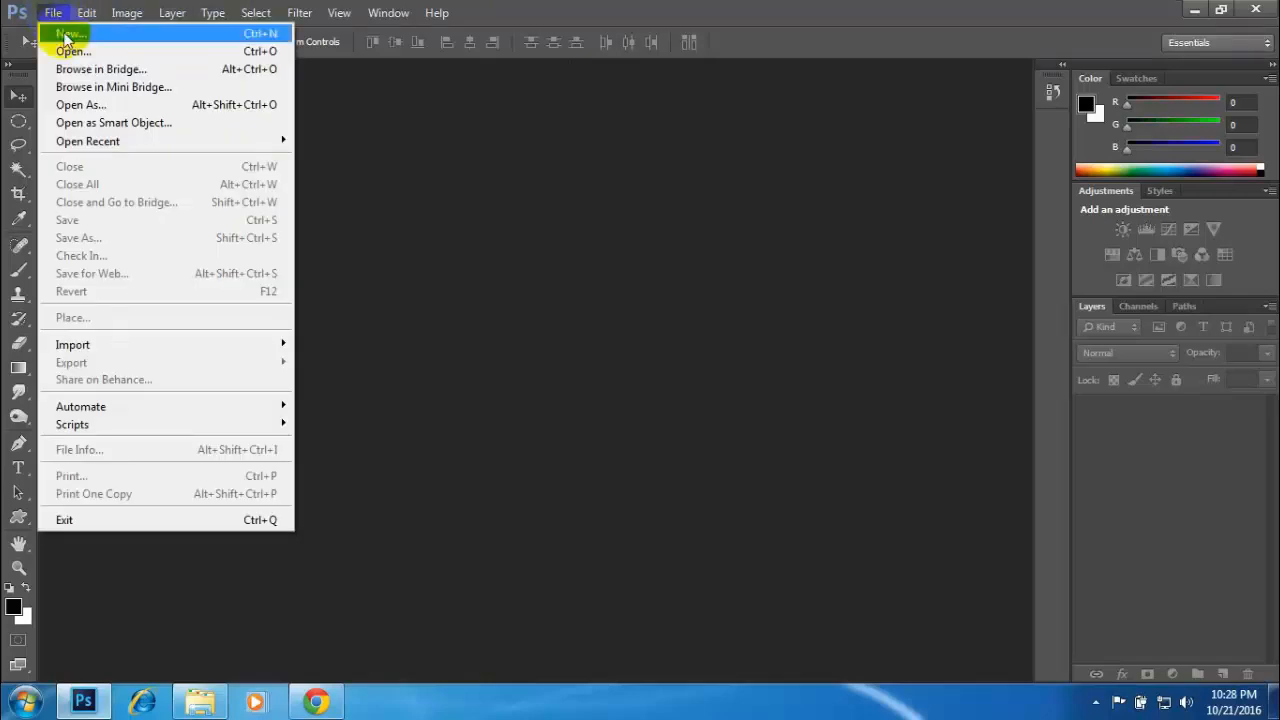
click(66, 35)
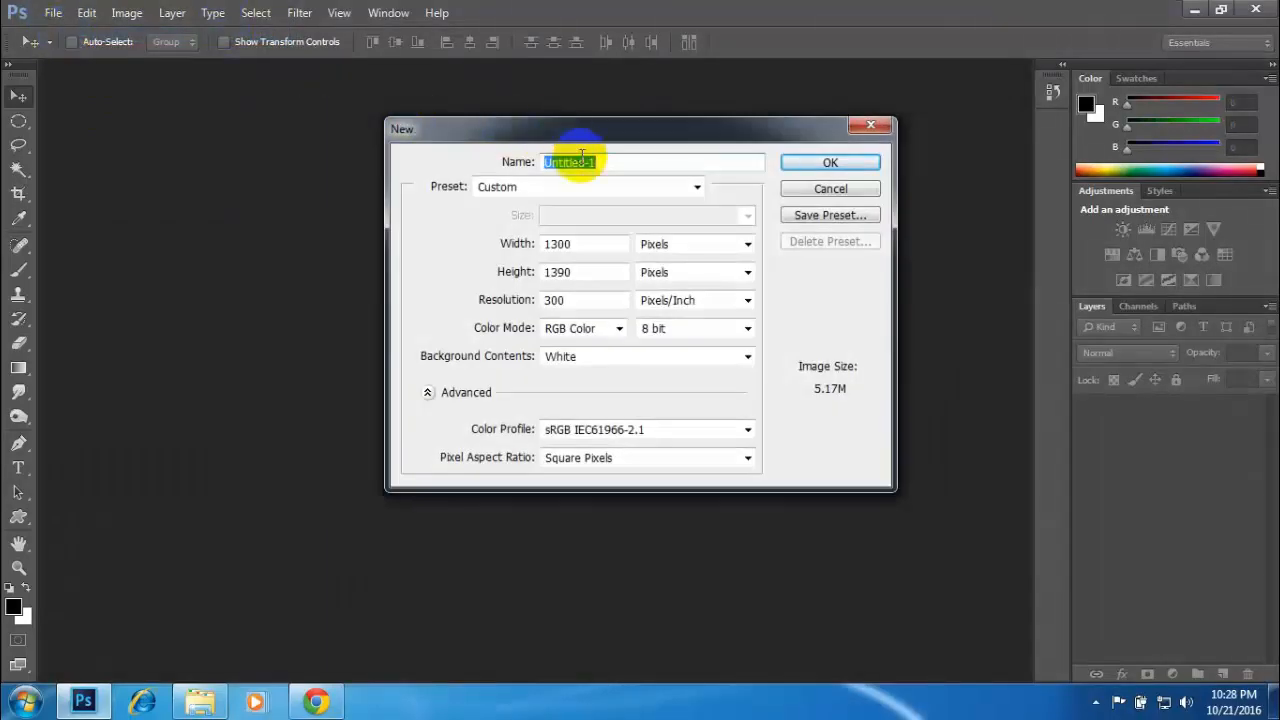
text(Business Car)
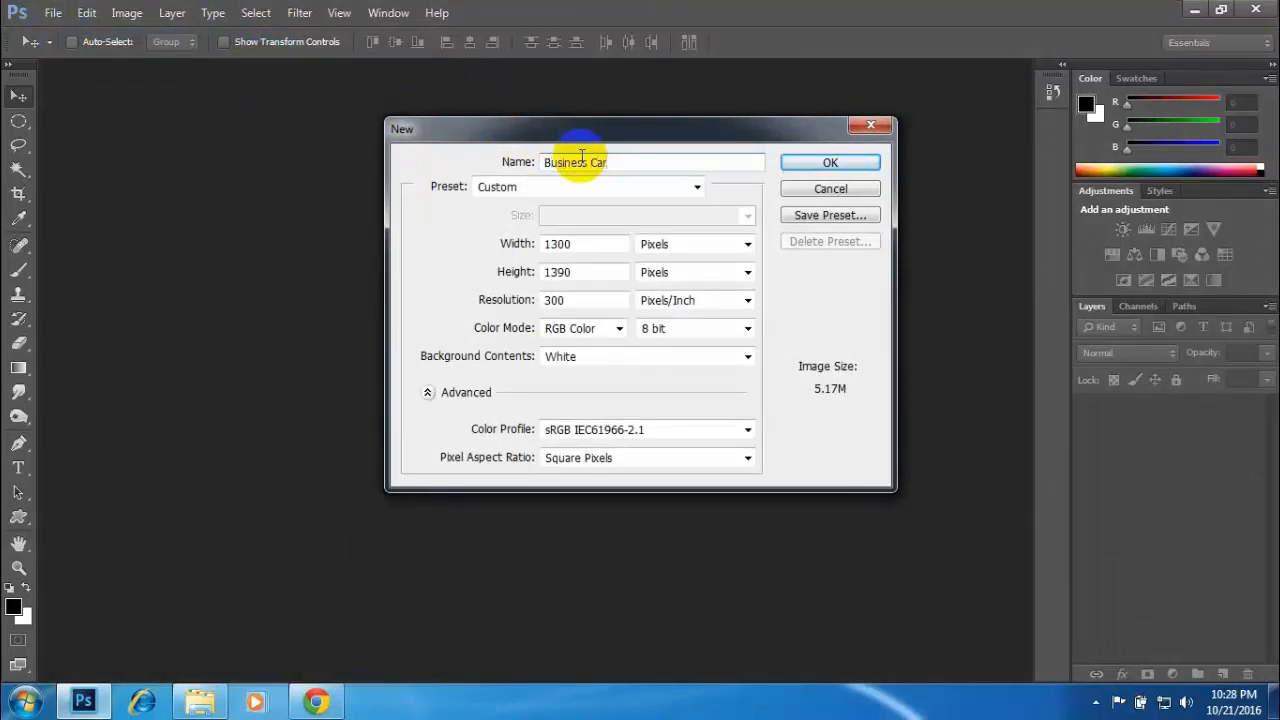
text(d Design-01)
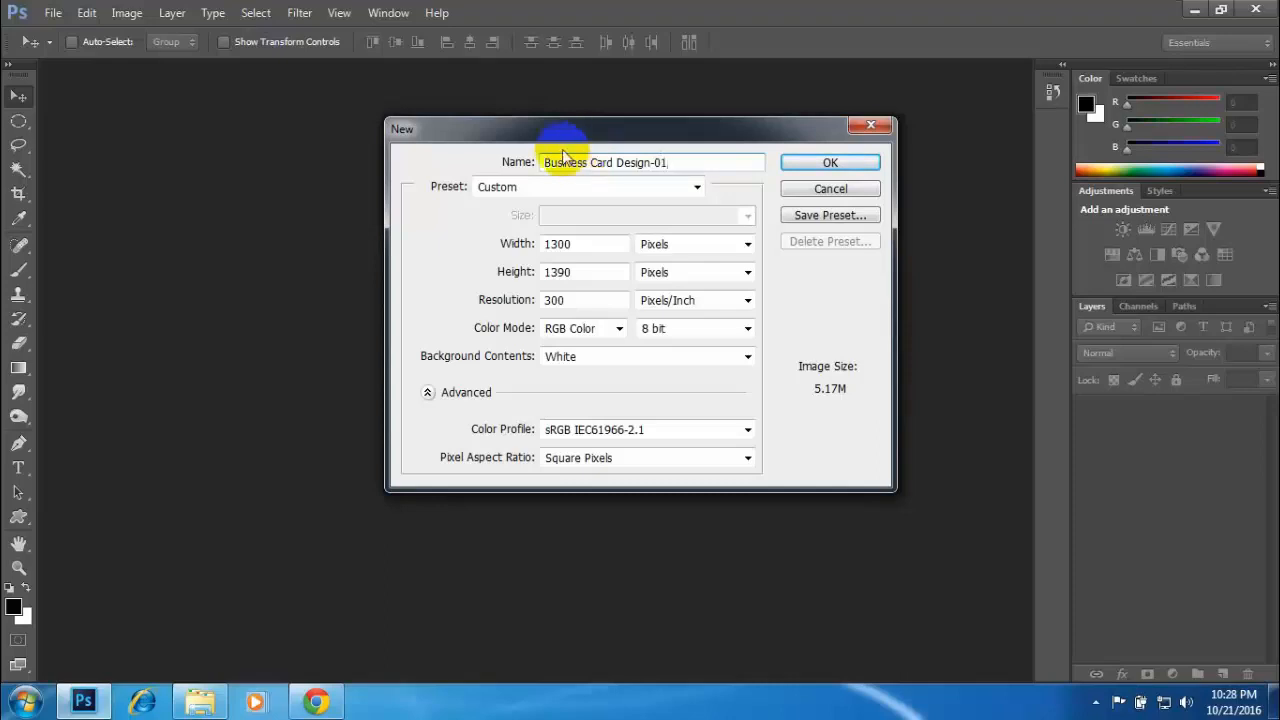
- Set the new document's units to inches, with a width of 3.5 and a height of 2
click(662, 244)
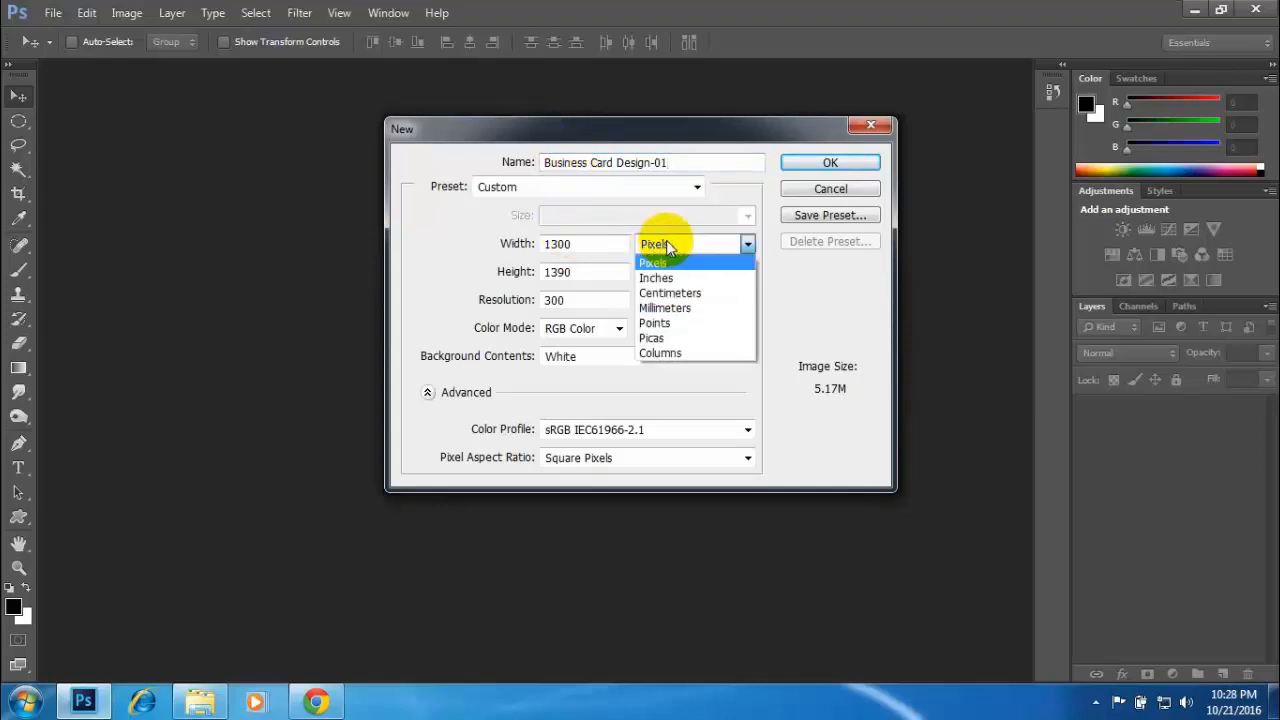
click(657, 278)
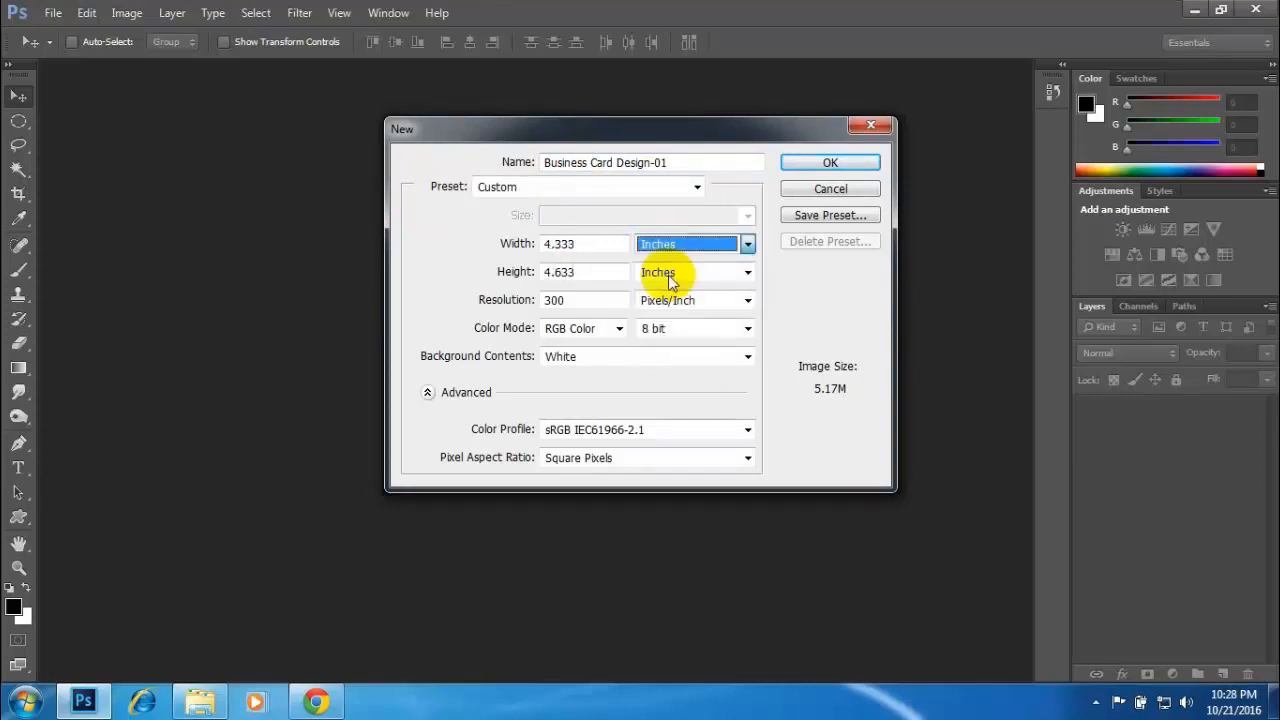
double_click(598, 243)
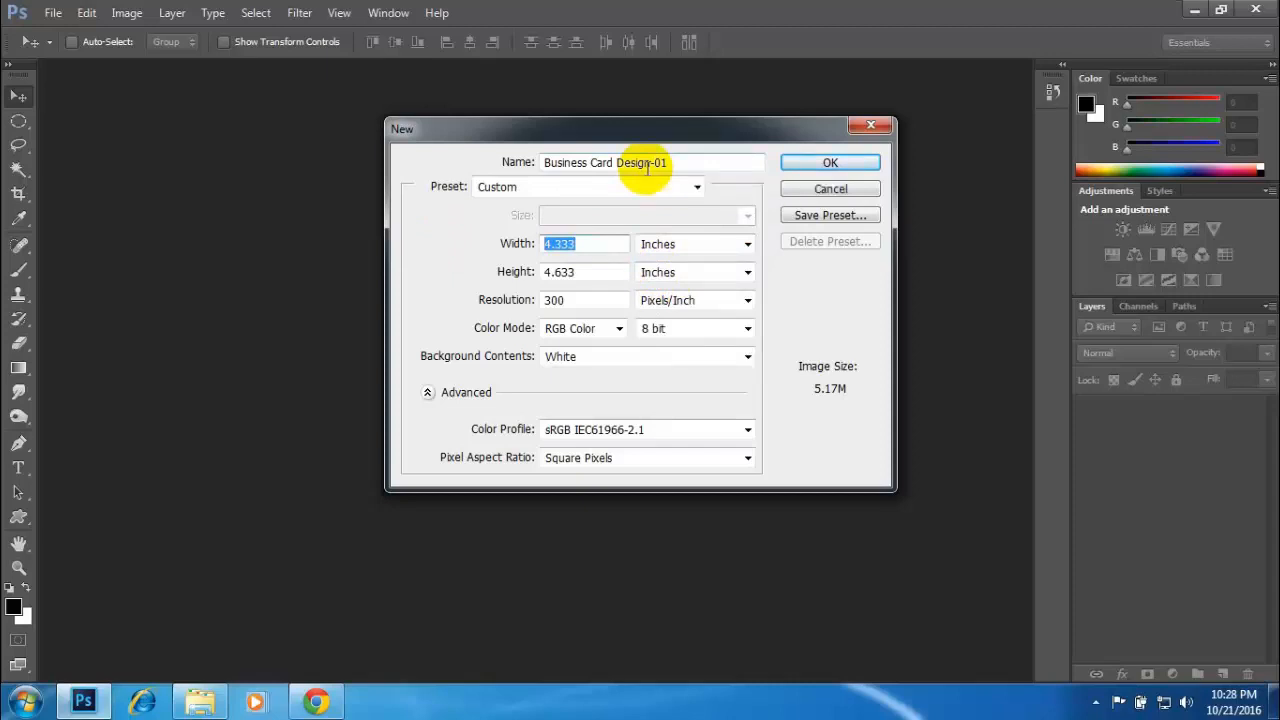
text(3.5)
click(518, 275)
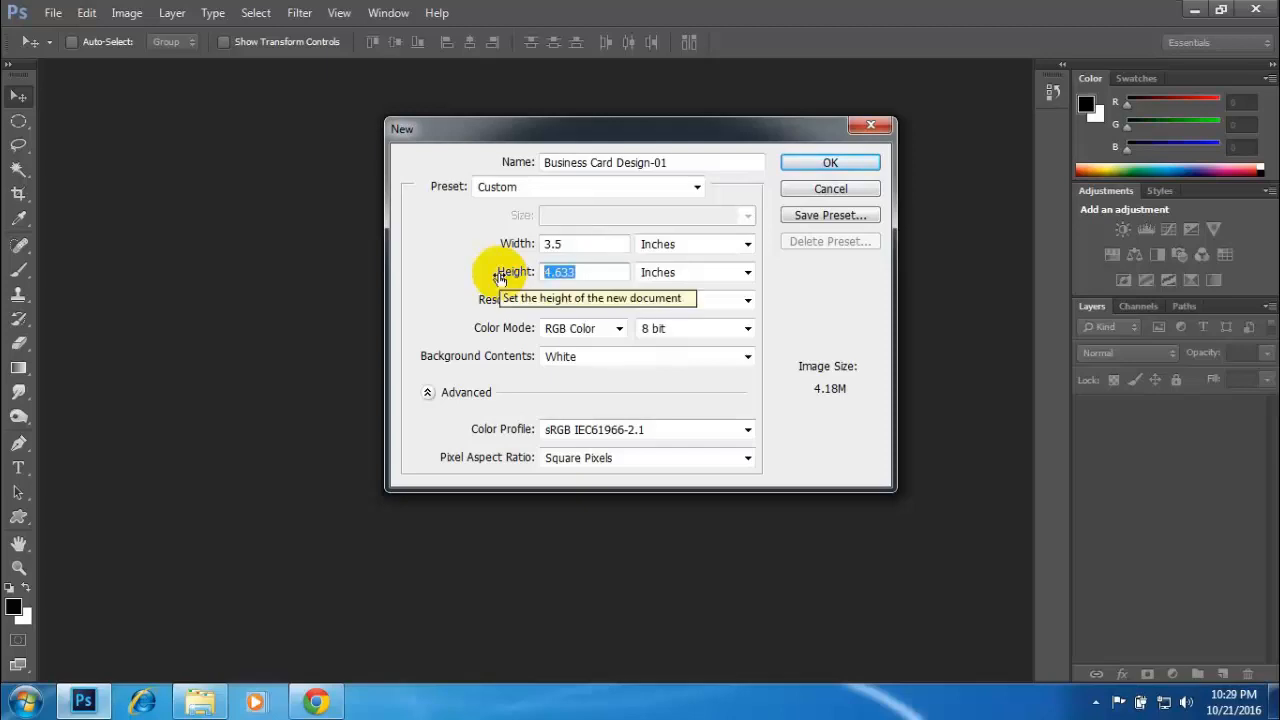
text(2)
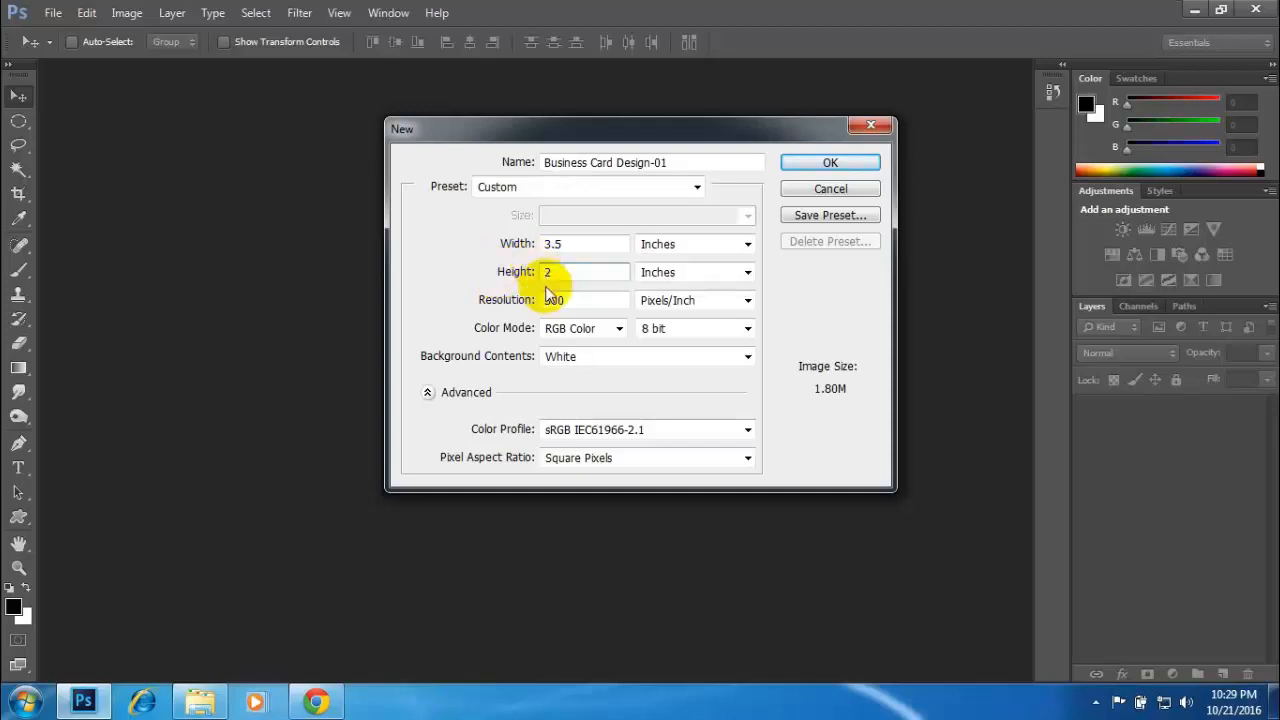
click(578, 300)
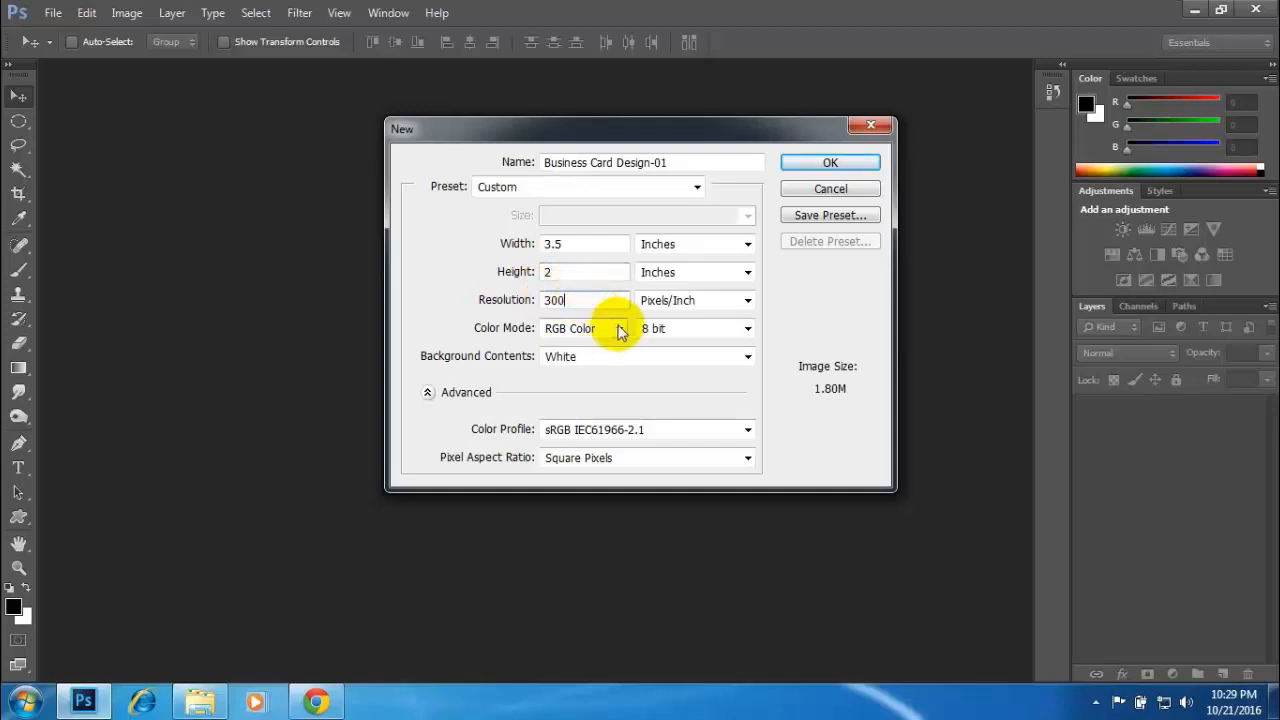
- Set the new document's color mode to CMYK Color and create the document
click(618, 329)
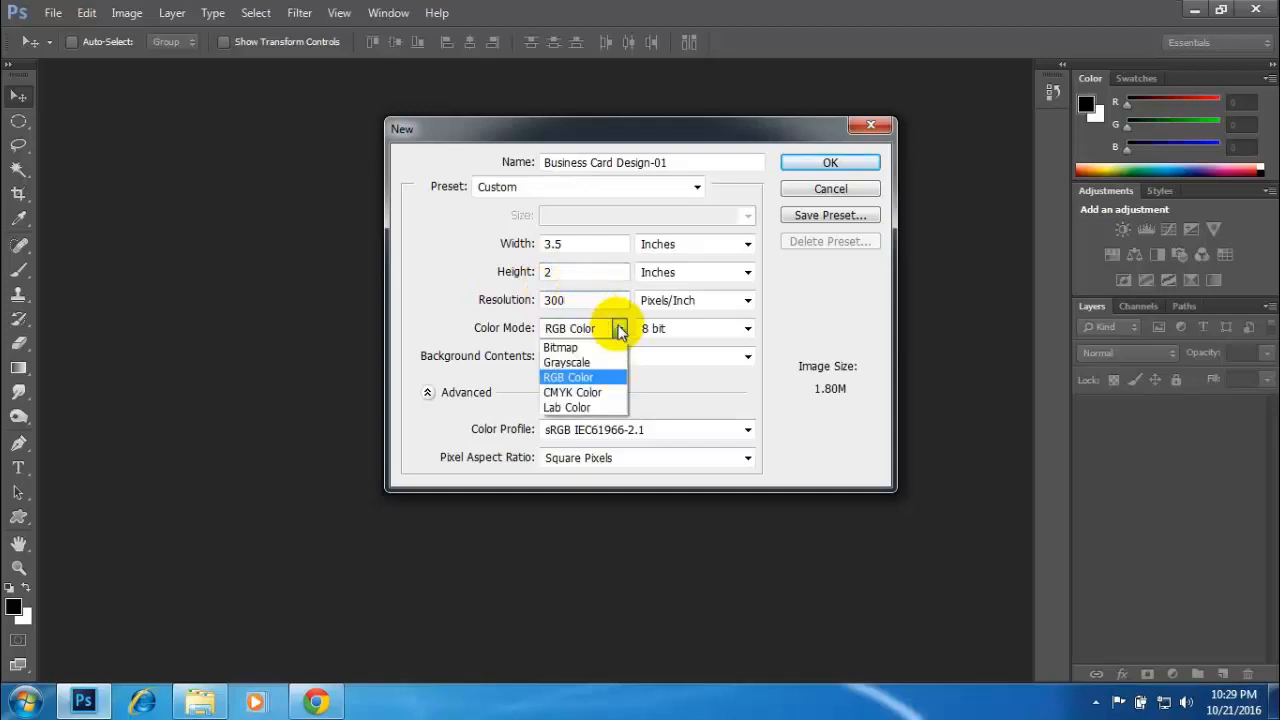
click(592, 393)
click(600, 336)
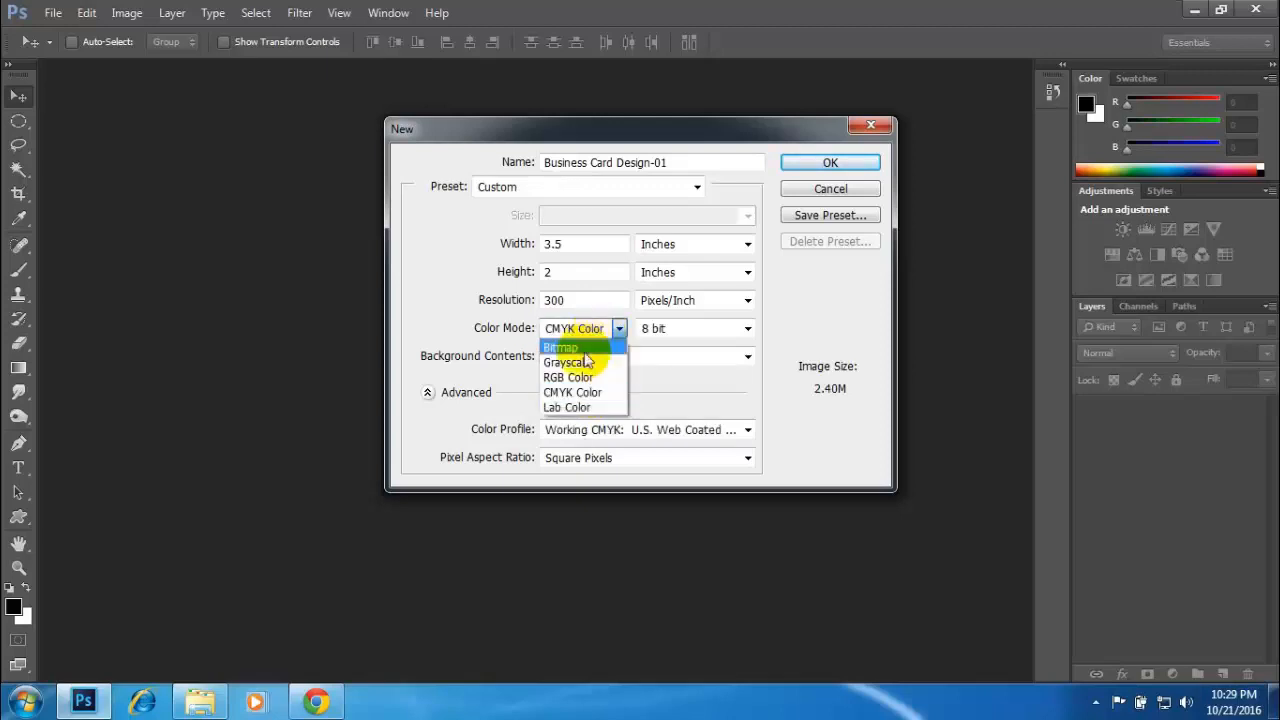
click(600, 379)
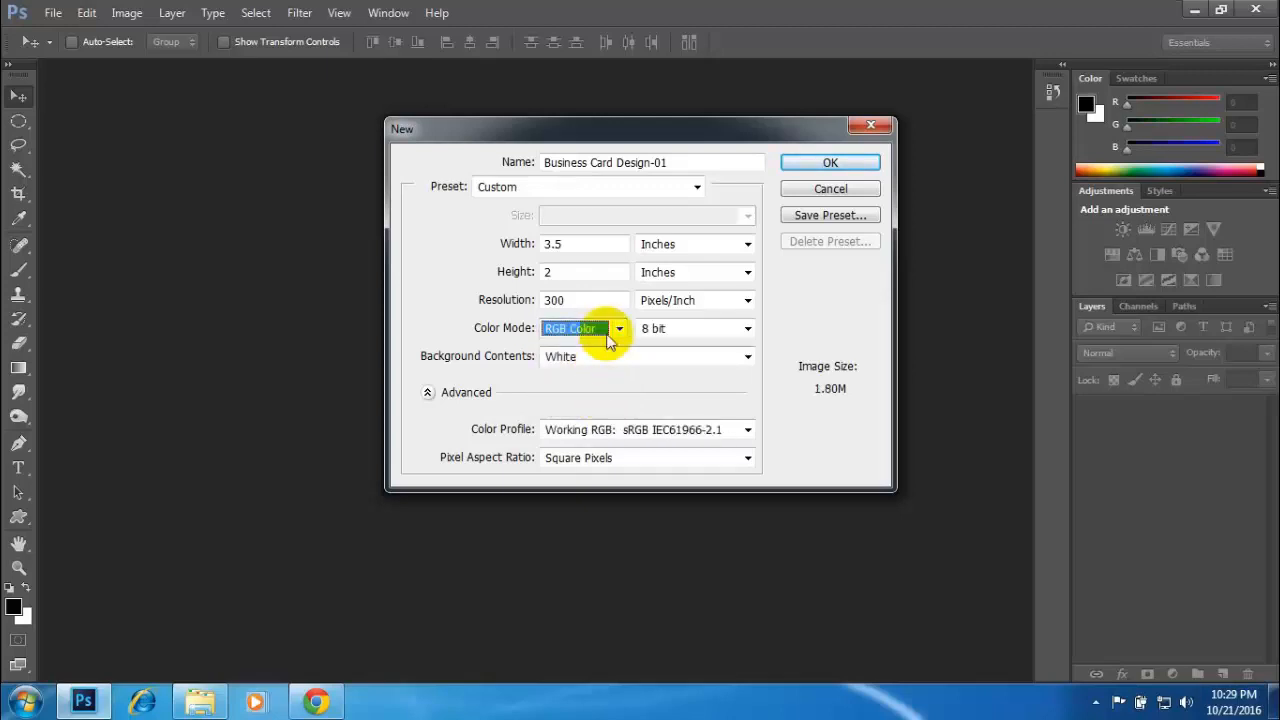
click(600, 330)
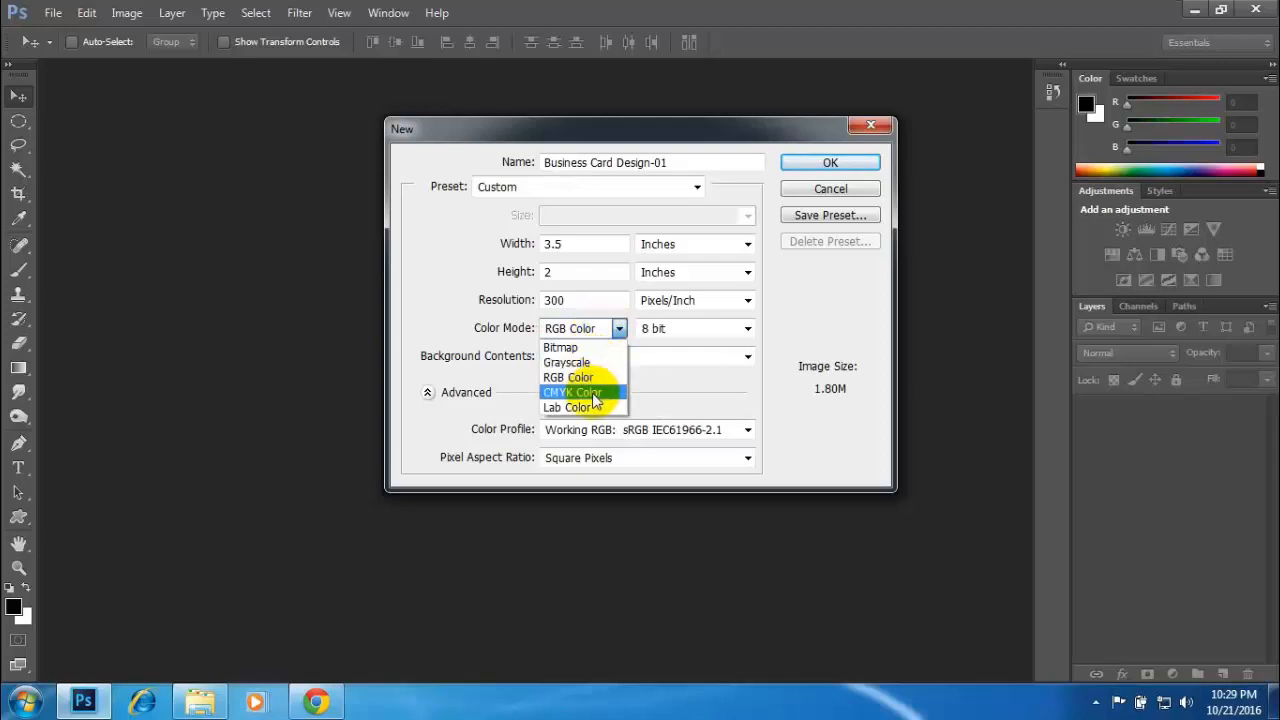
click(596, 393)
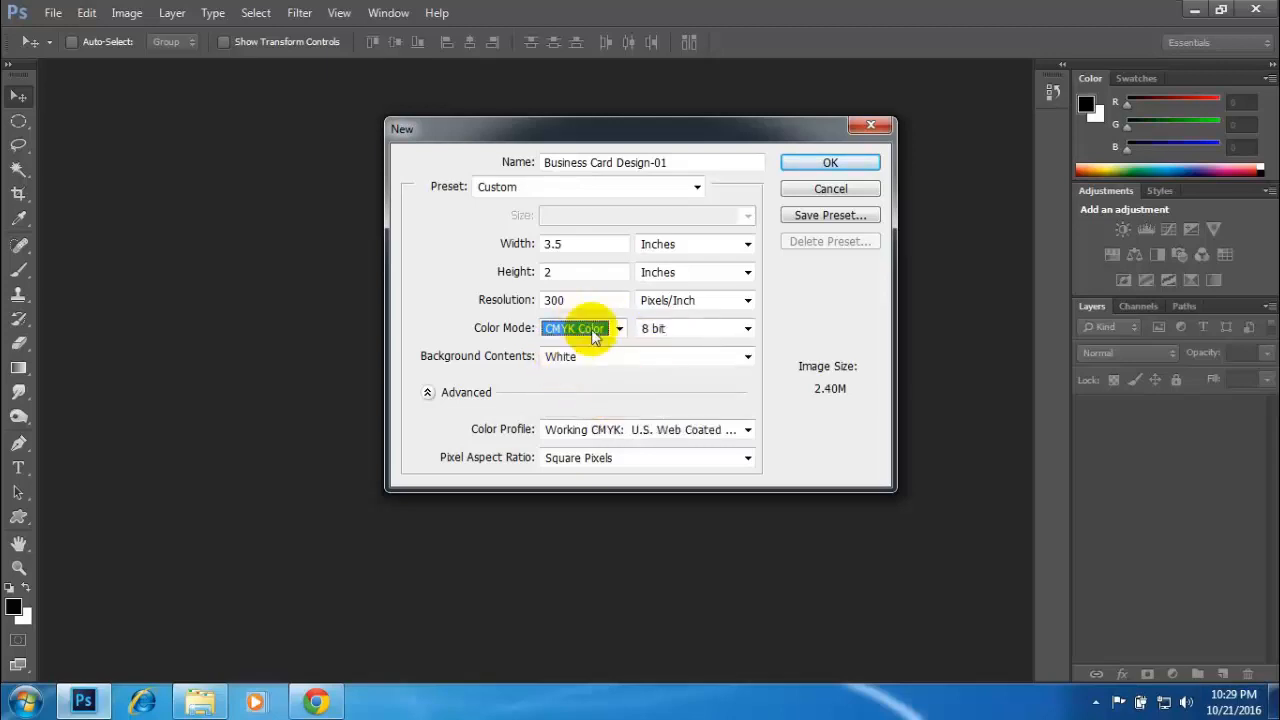
click(829, 163)
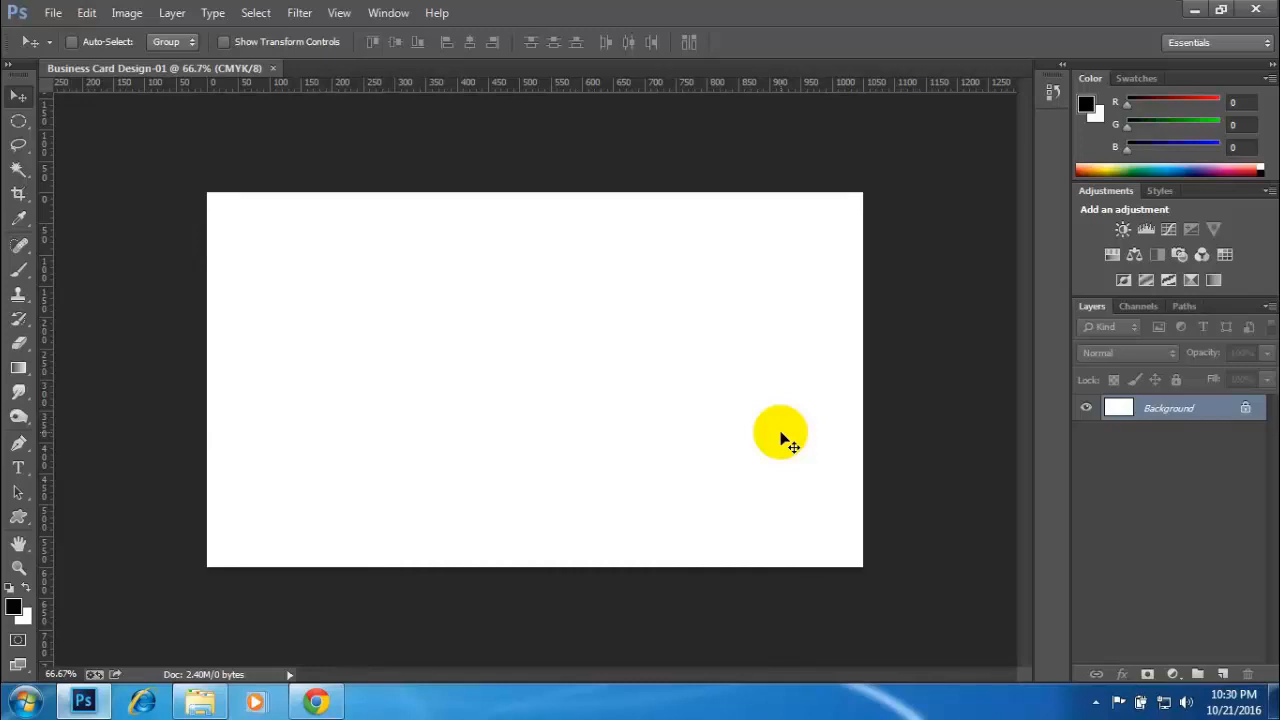
- Create a second new document 3.75 inches wide and 2.25 inches high
click(54, 13)
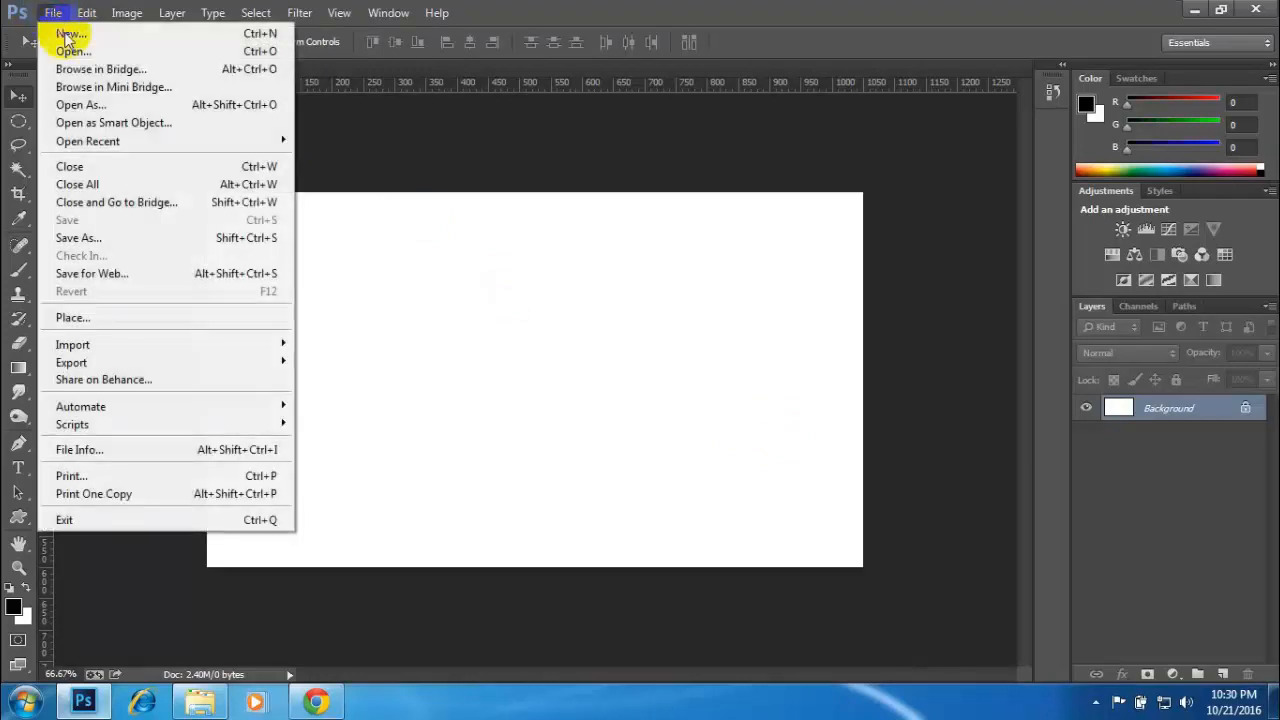
click(68, 36)
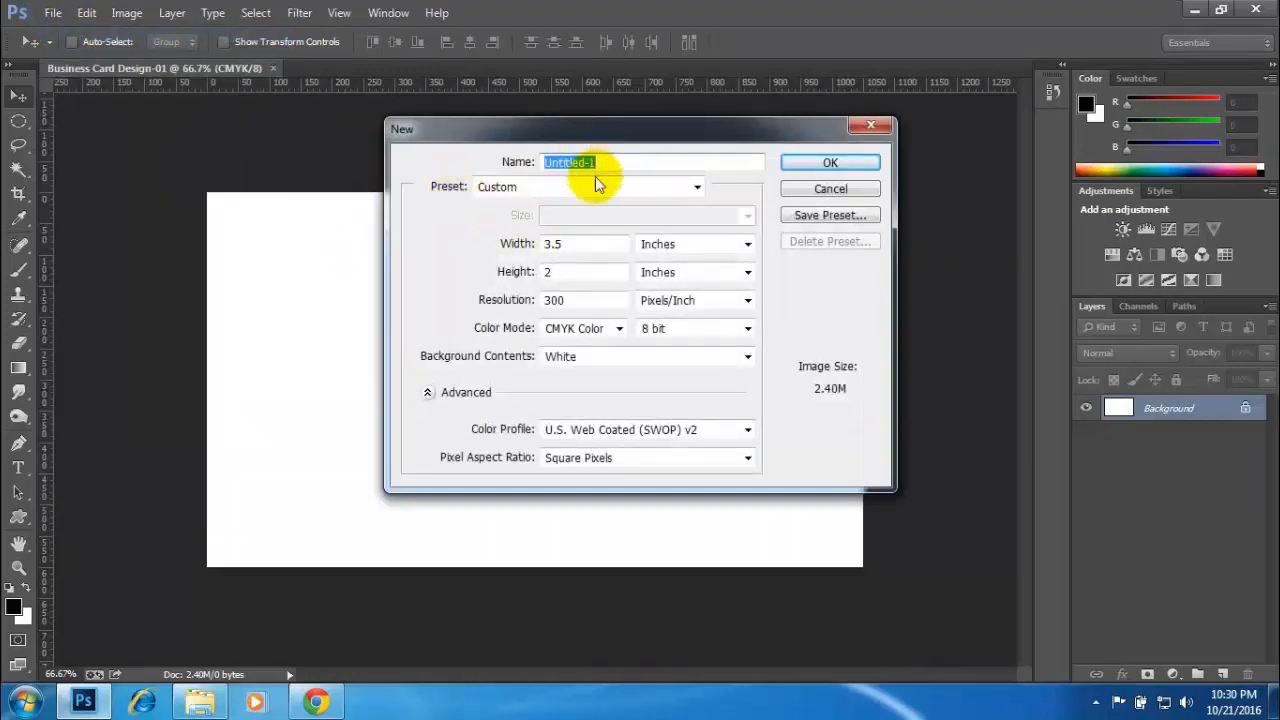
click(561, 245)
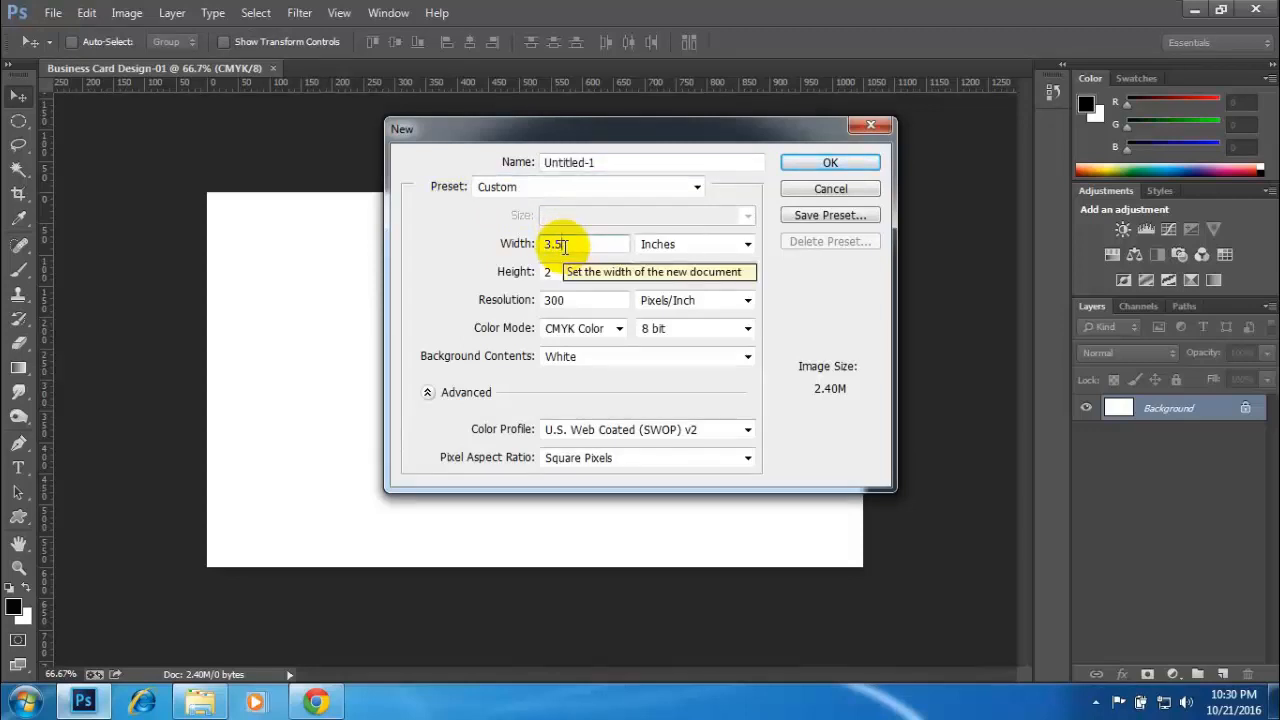
key(BackSpace)
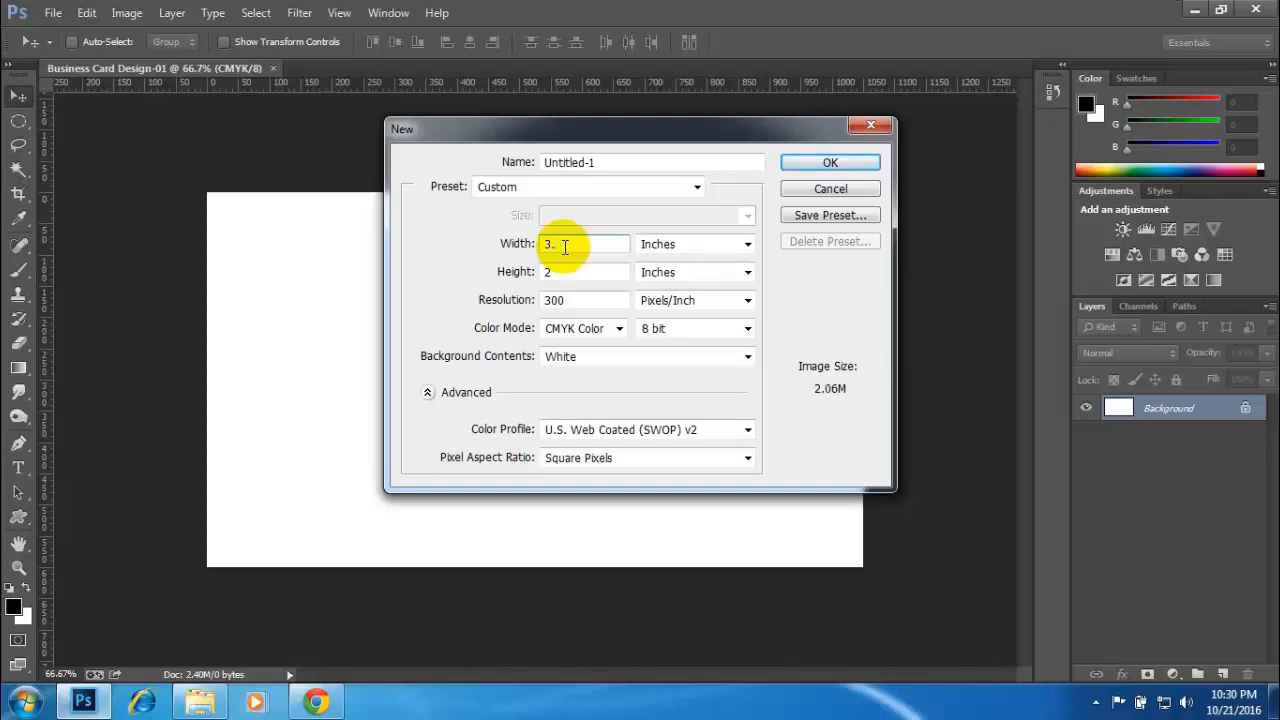
text(75)
click(559, 274)
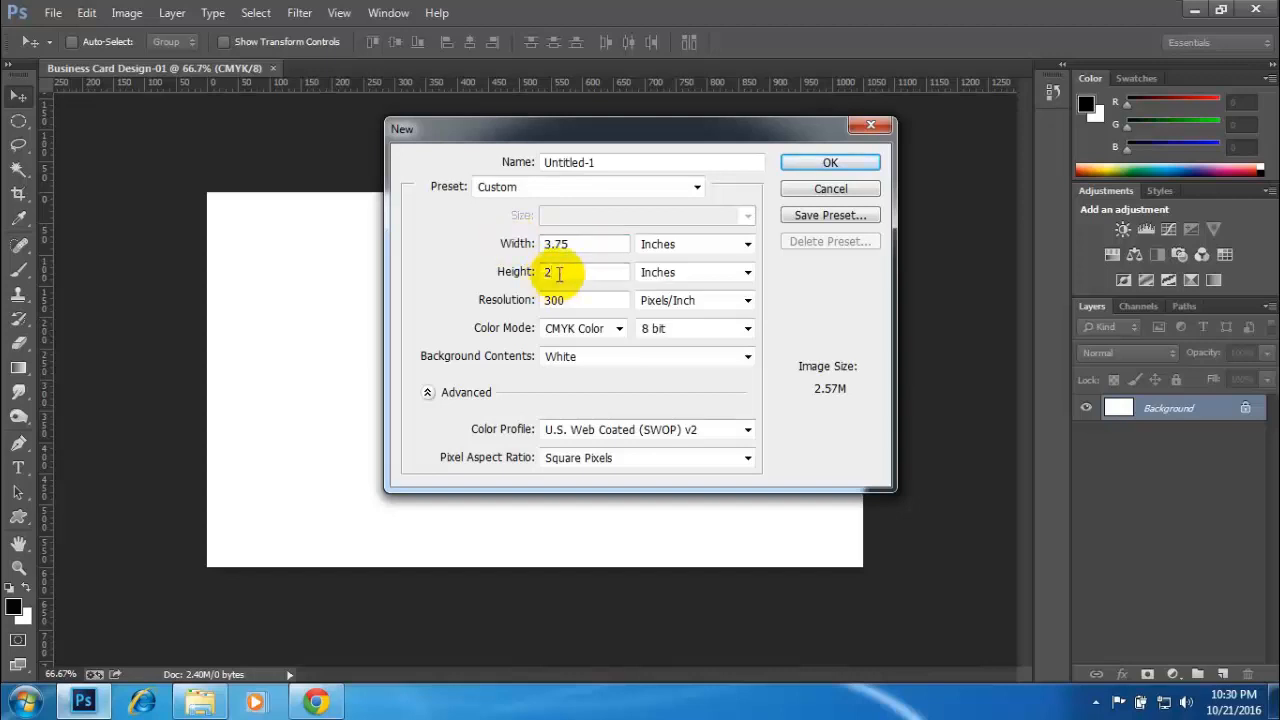
text(.25)
click(806, 164)
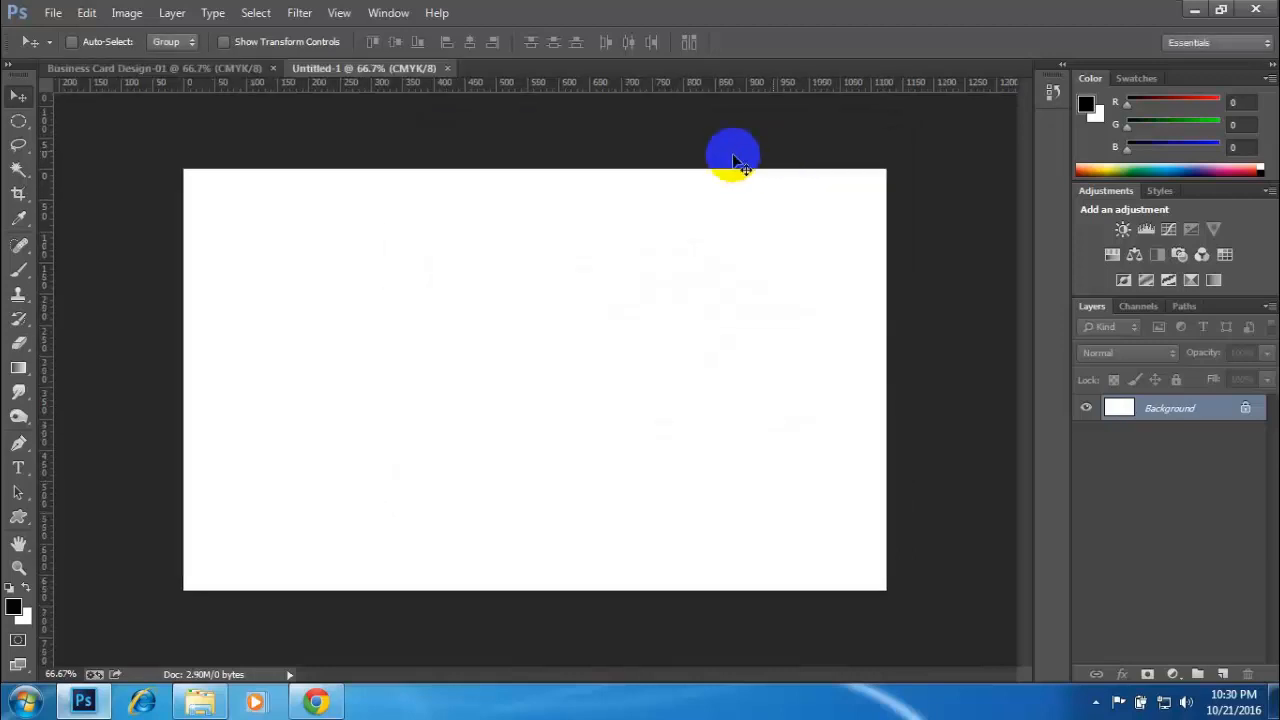
- Compare the canvas sizes of the Business Card Design-01 and Untitled-1 documents
click(205, 69)
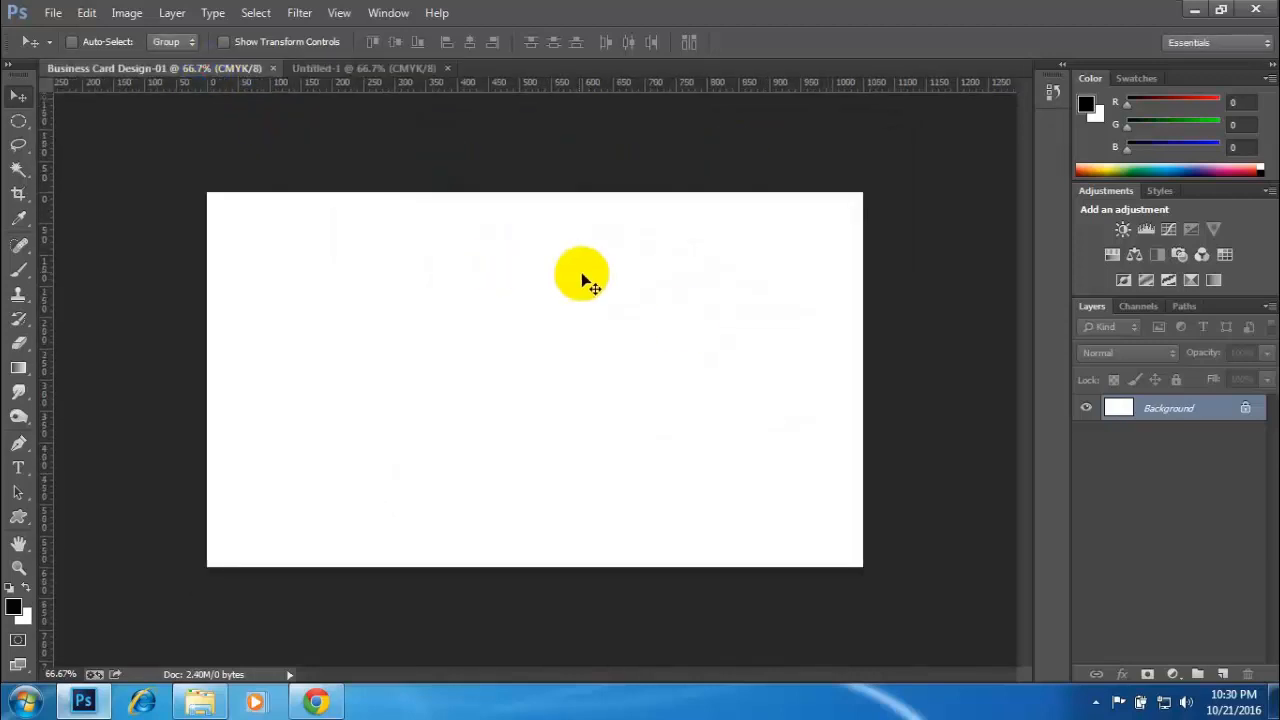
click(370, 68)
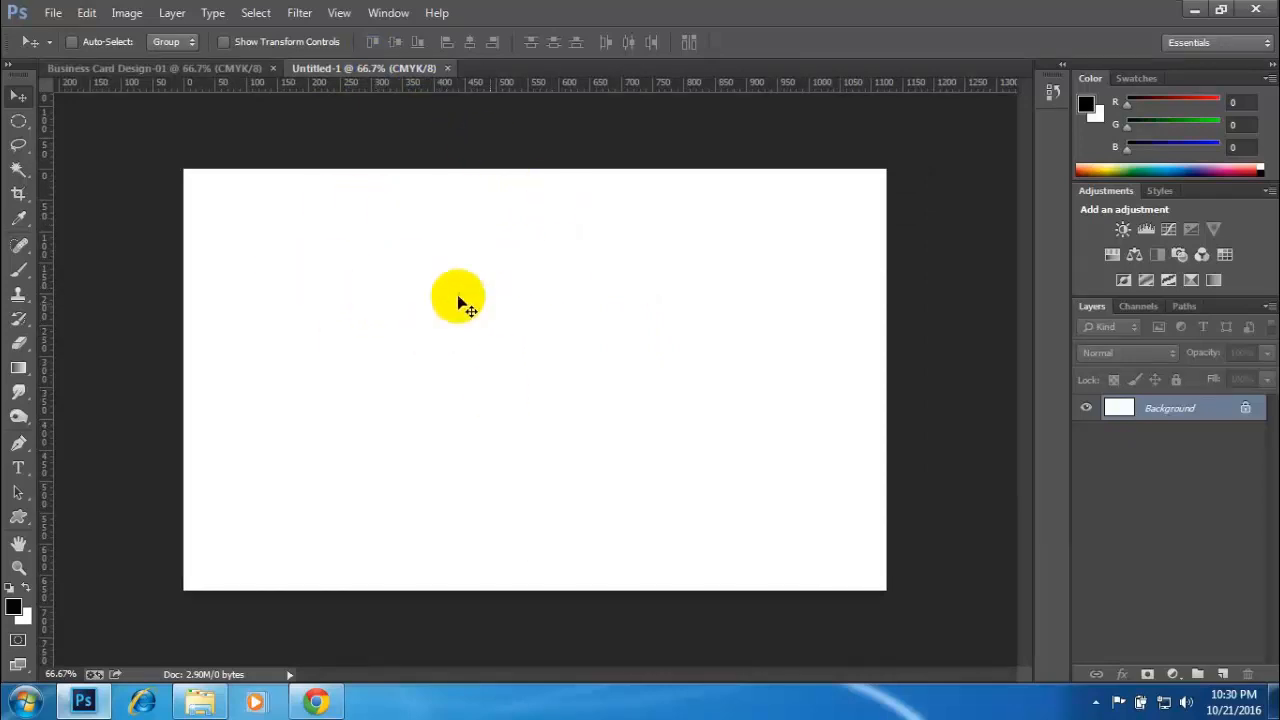
click(160, 70)
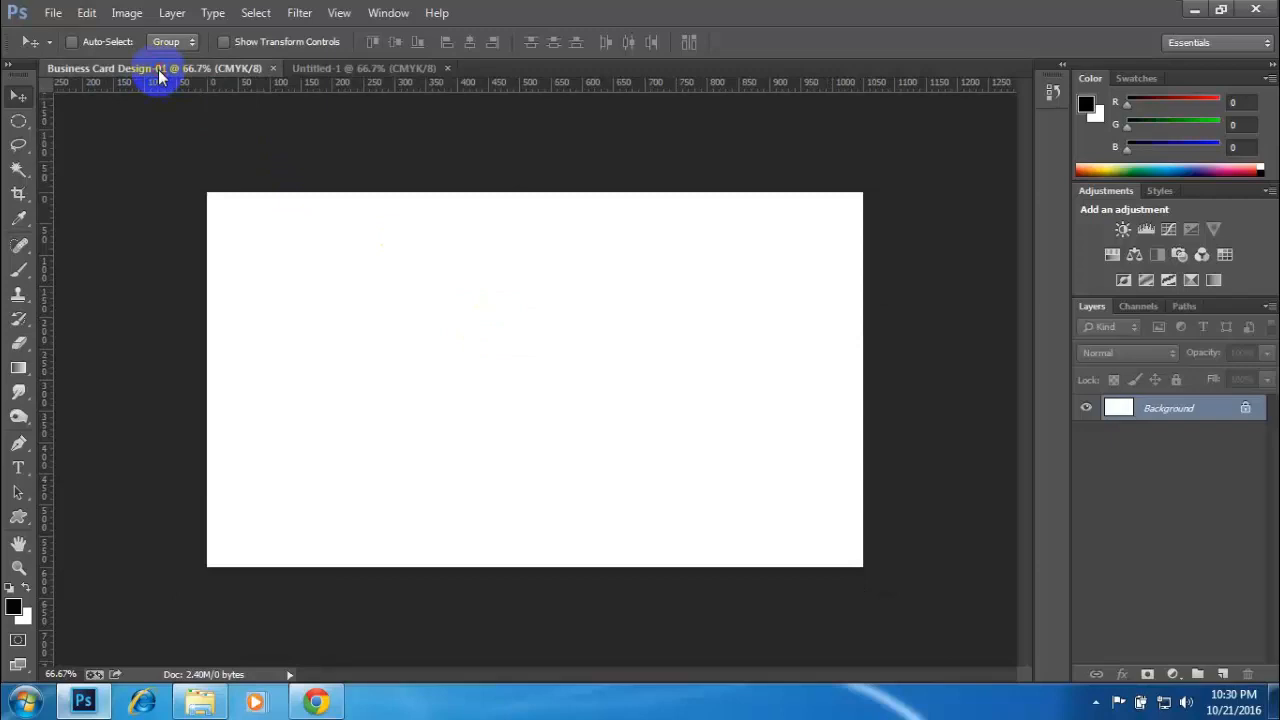
click(420, 68)
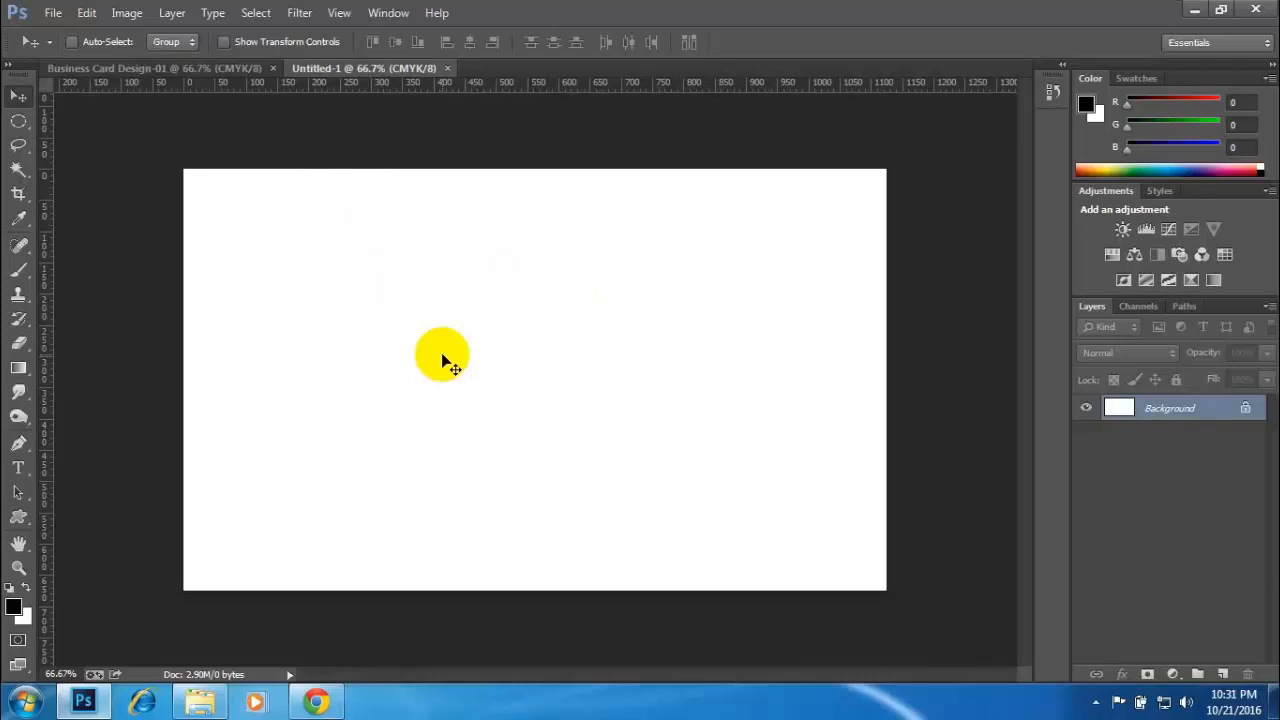
click(186, 68)
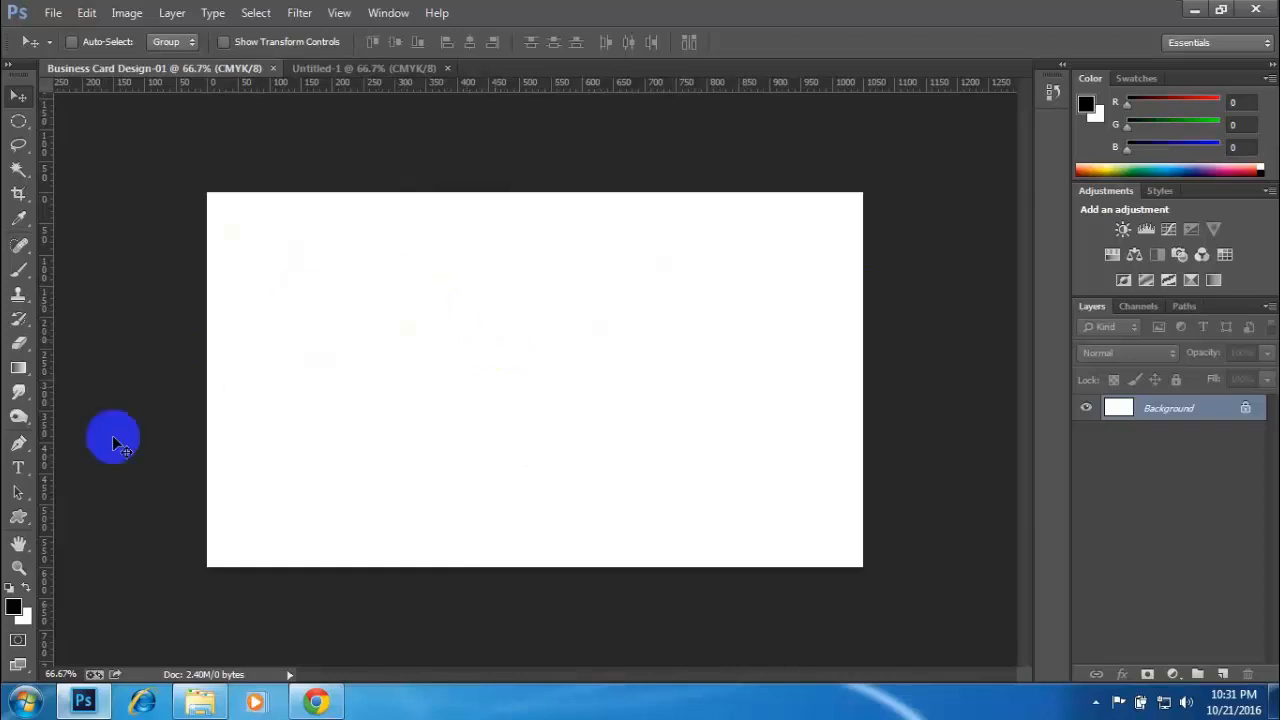
- Fill the Business Card Design-01 background with black using the Paint Bucket tool
click(18, 370)
drag(18, 370, 113, 383)
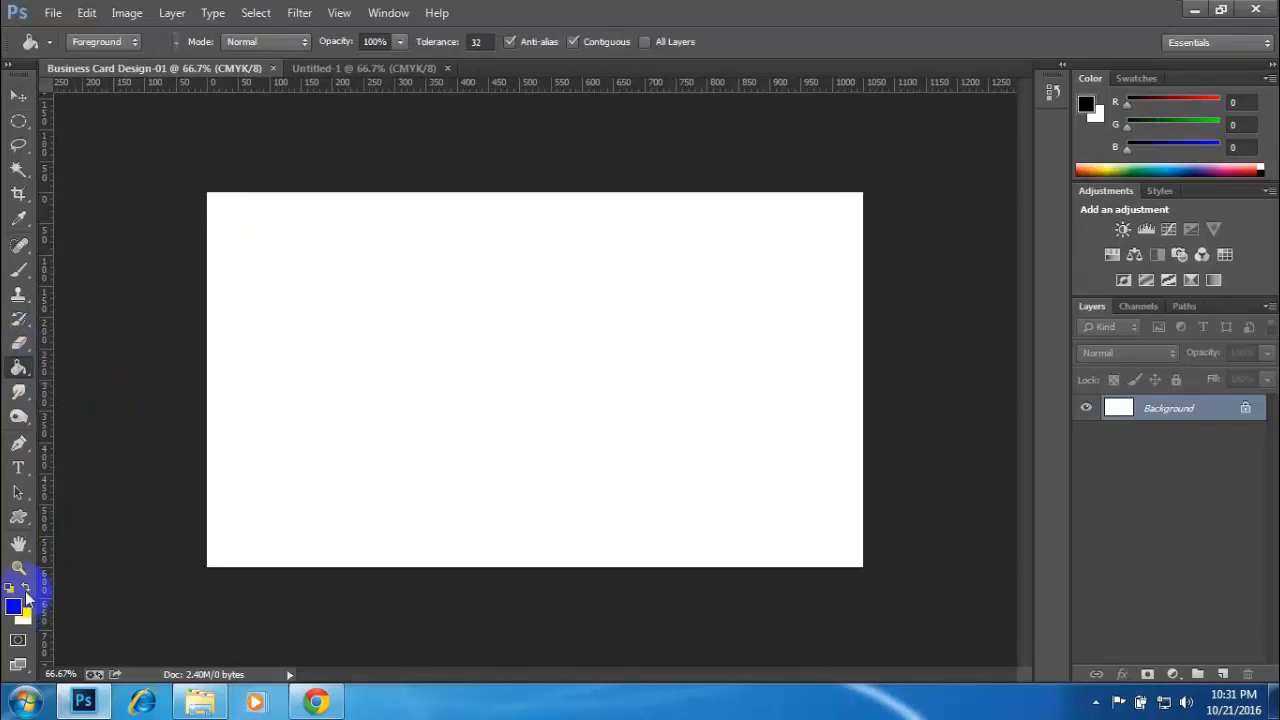
click(407, 405)
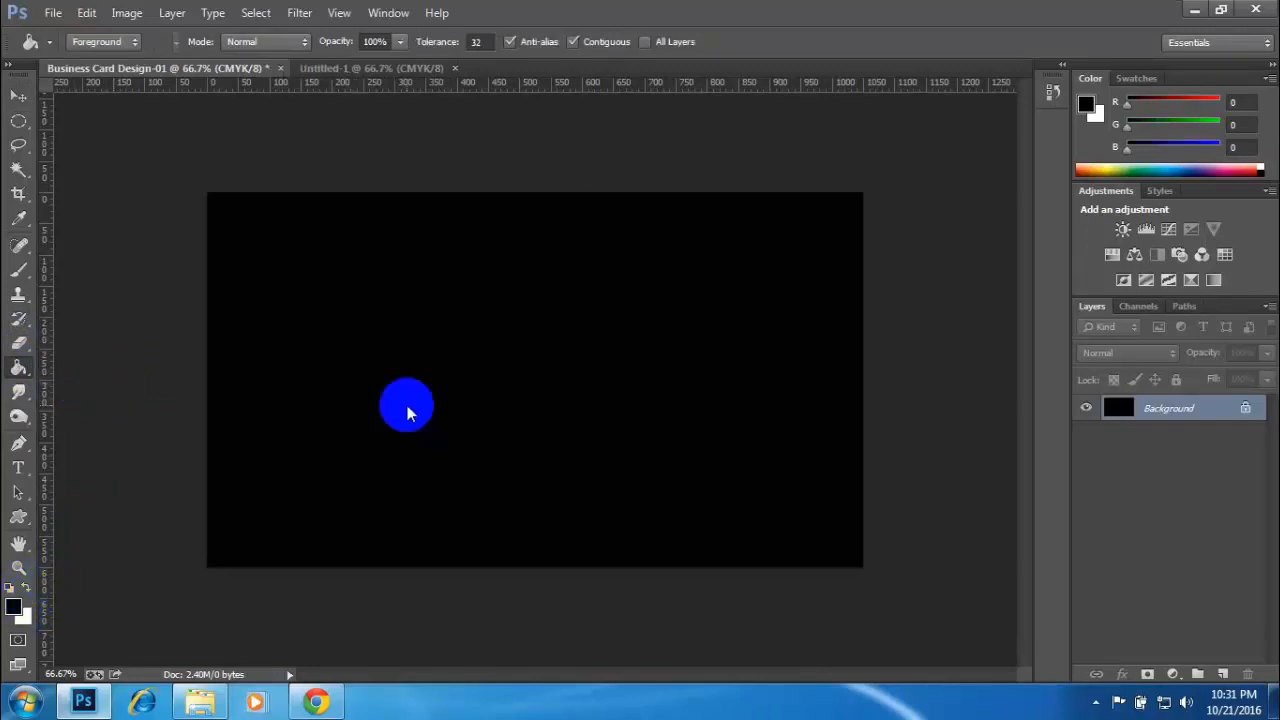
- Set the foreground color to orange ff6d1e and fill the Business Card Design-01 background with it
click(13, 606)
drag(871, 366, 1026, 240)
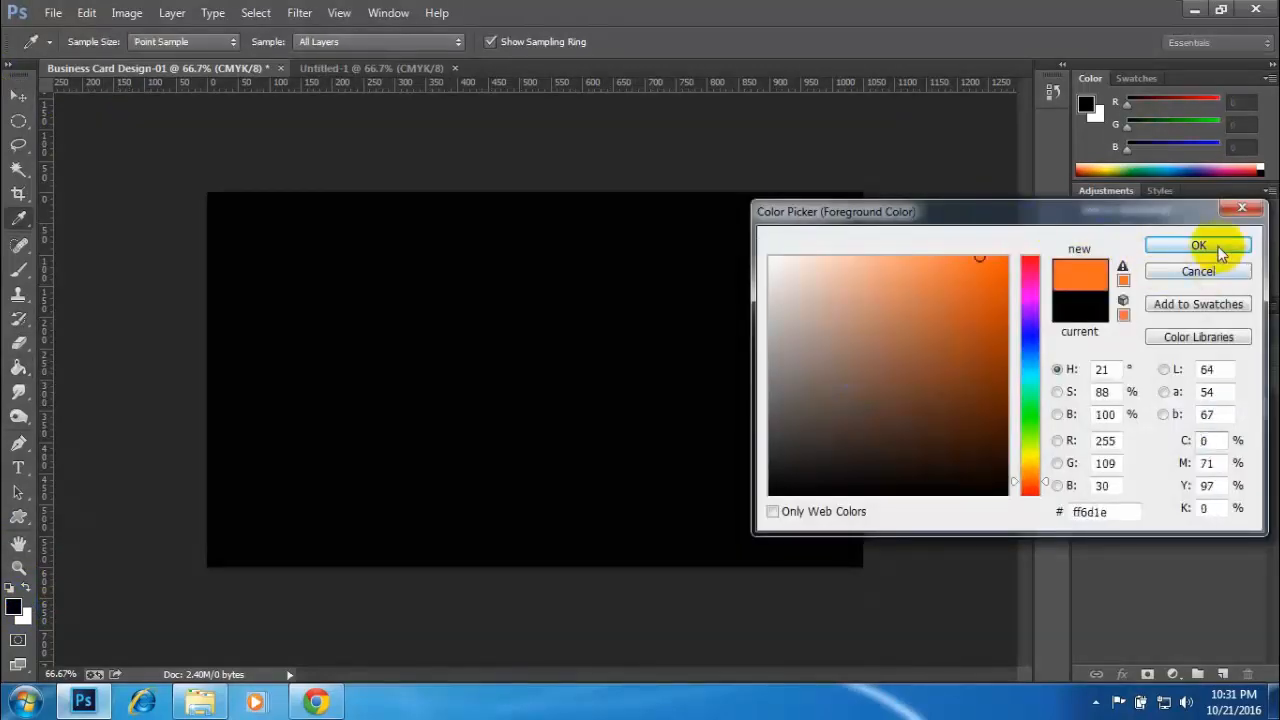
click(1150, 251)
click(592, 352)
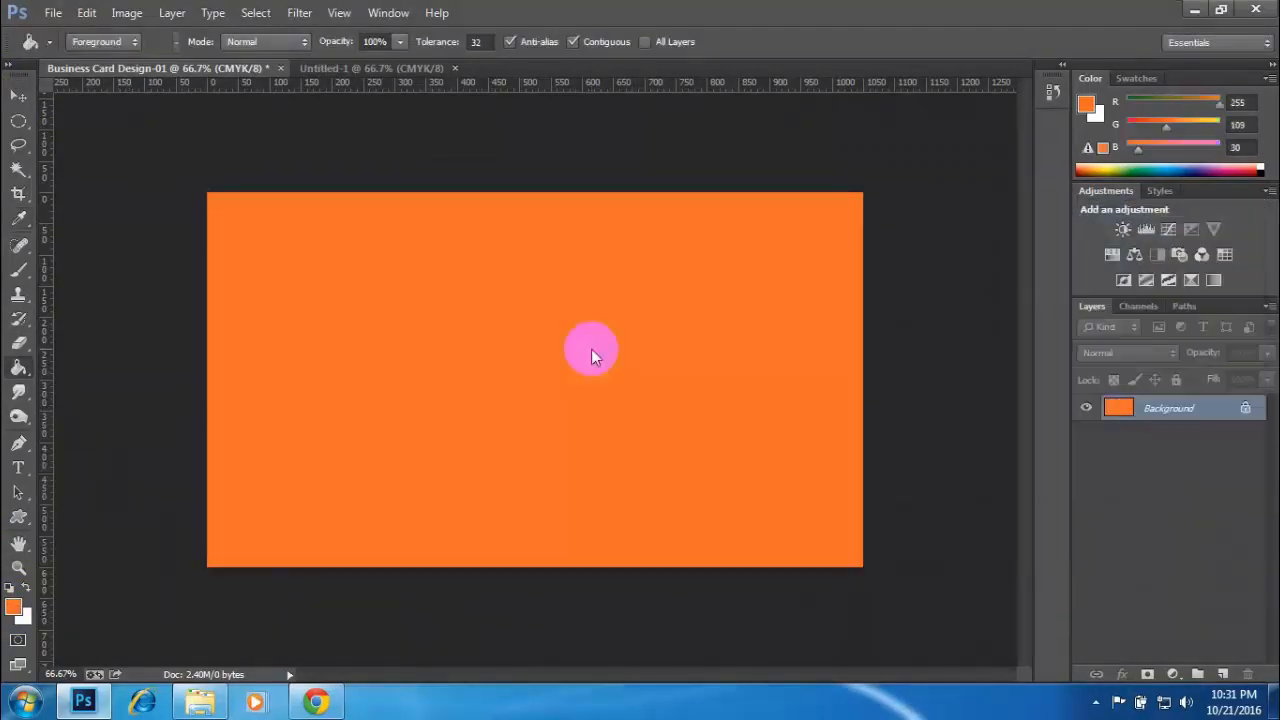
- Copy the orange background from Business Card Design-01 into Untitled-1 as a new layer using the Move tool
click(17, 98)
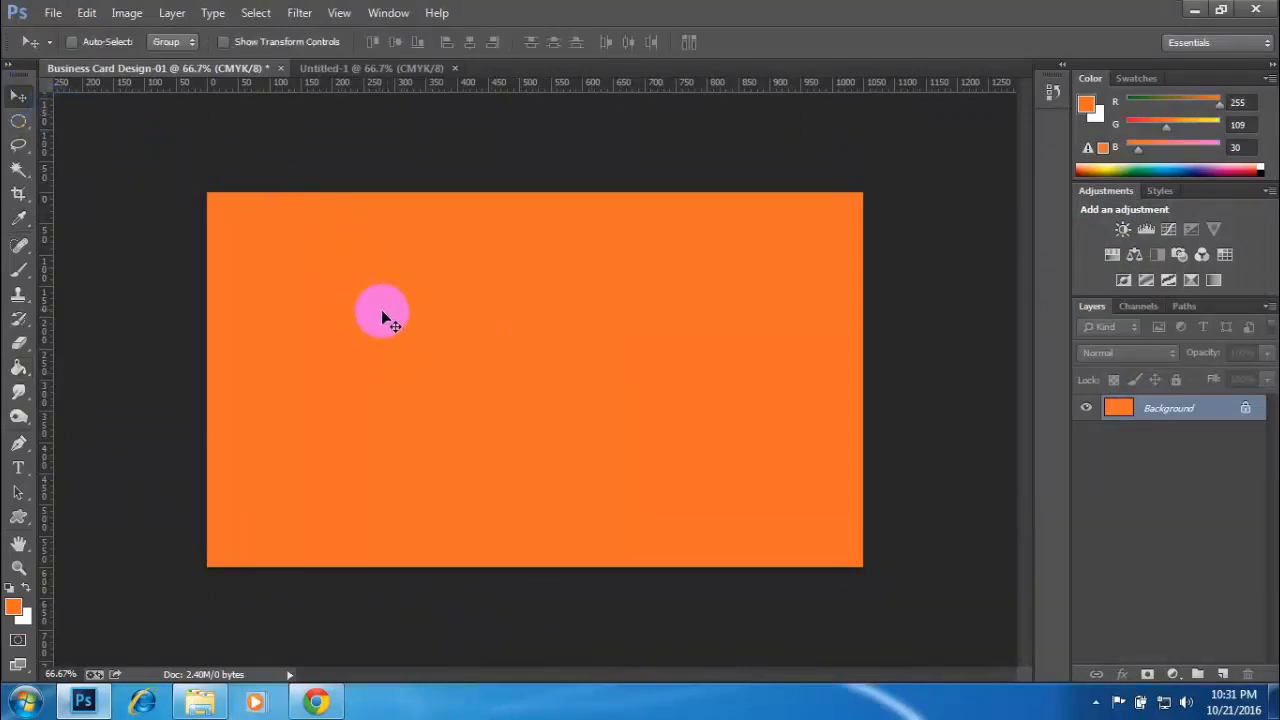
click(406, 70)
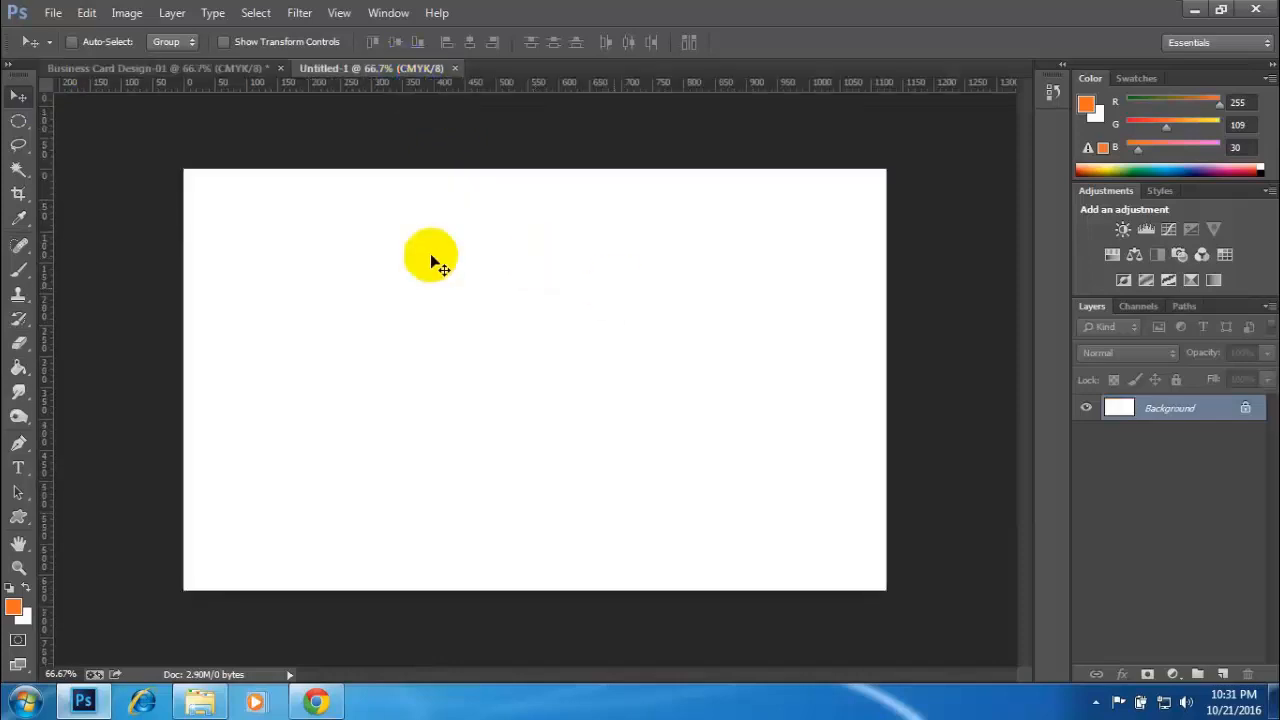
click(190, 70)
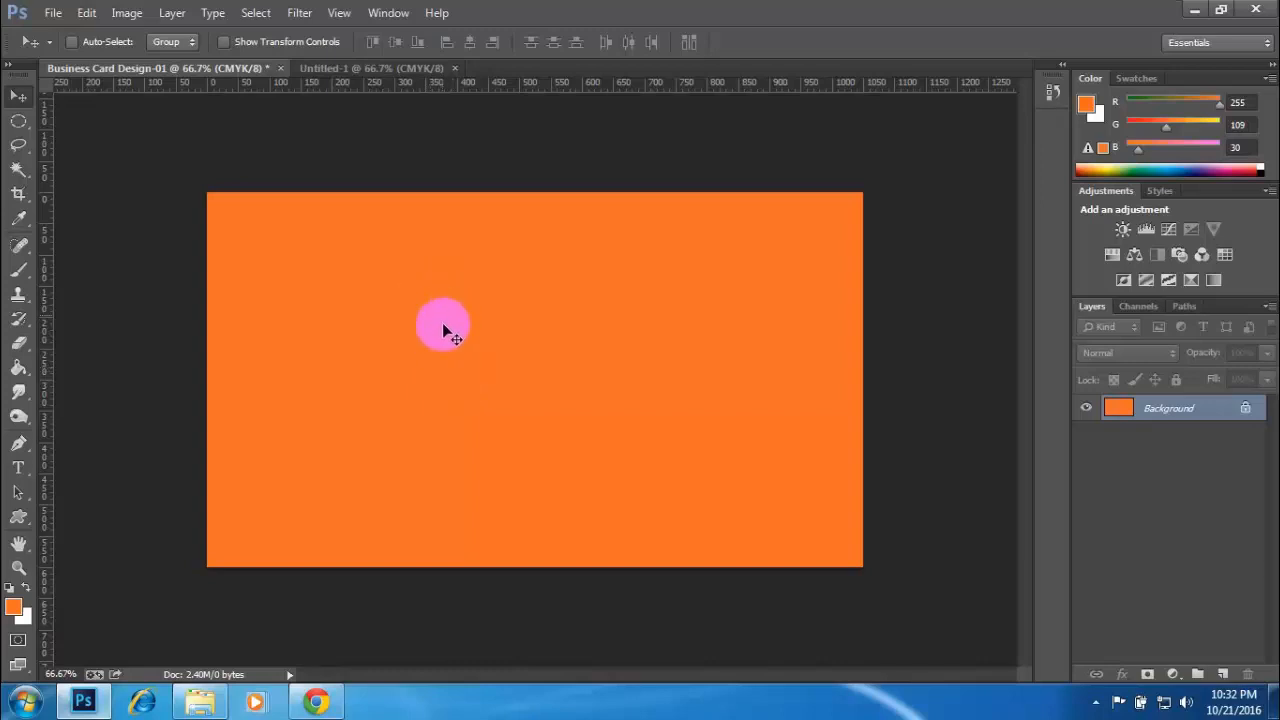
drag(440, 335, 493, 335)
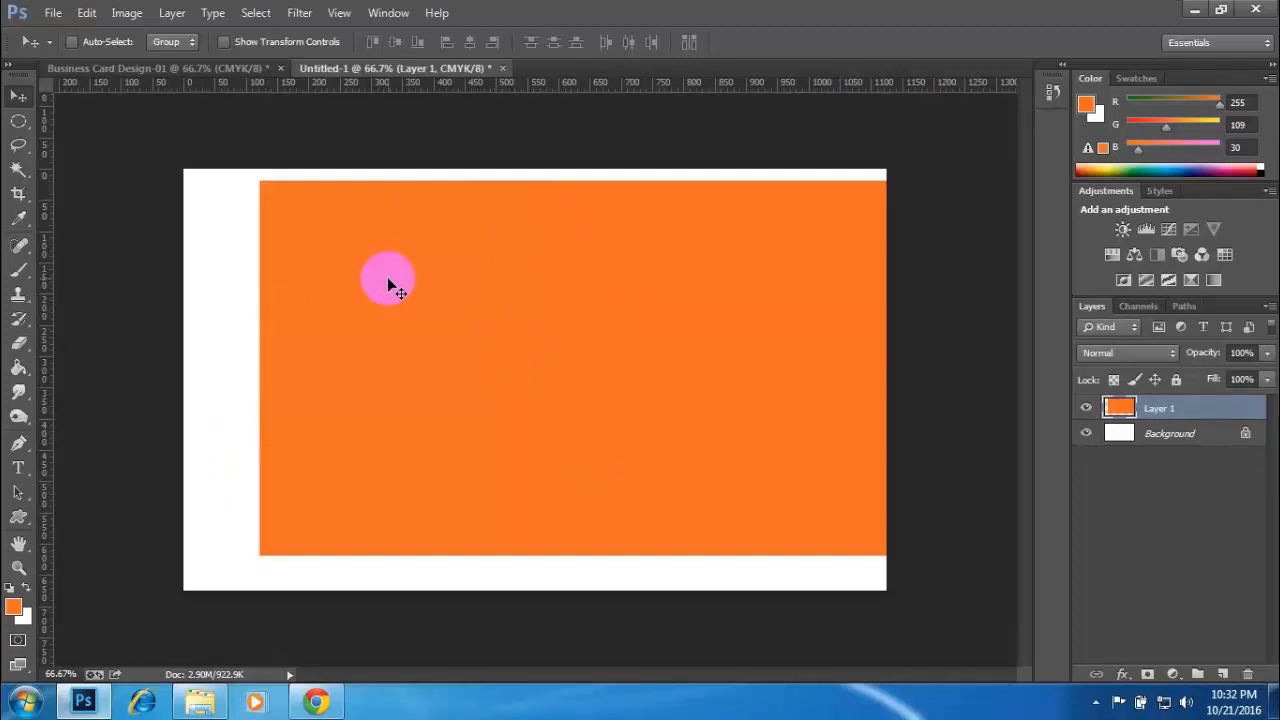
- Center the orange layer vertically and horizontally on the whole Untitled-1 canvas, and clear the selection
key(ctrl+a)
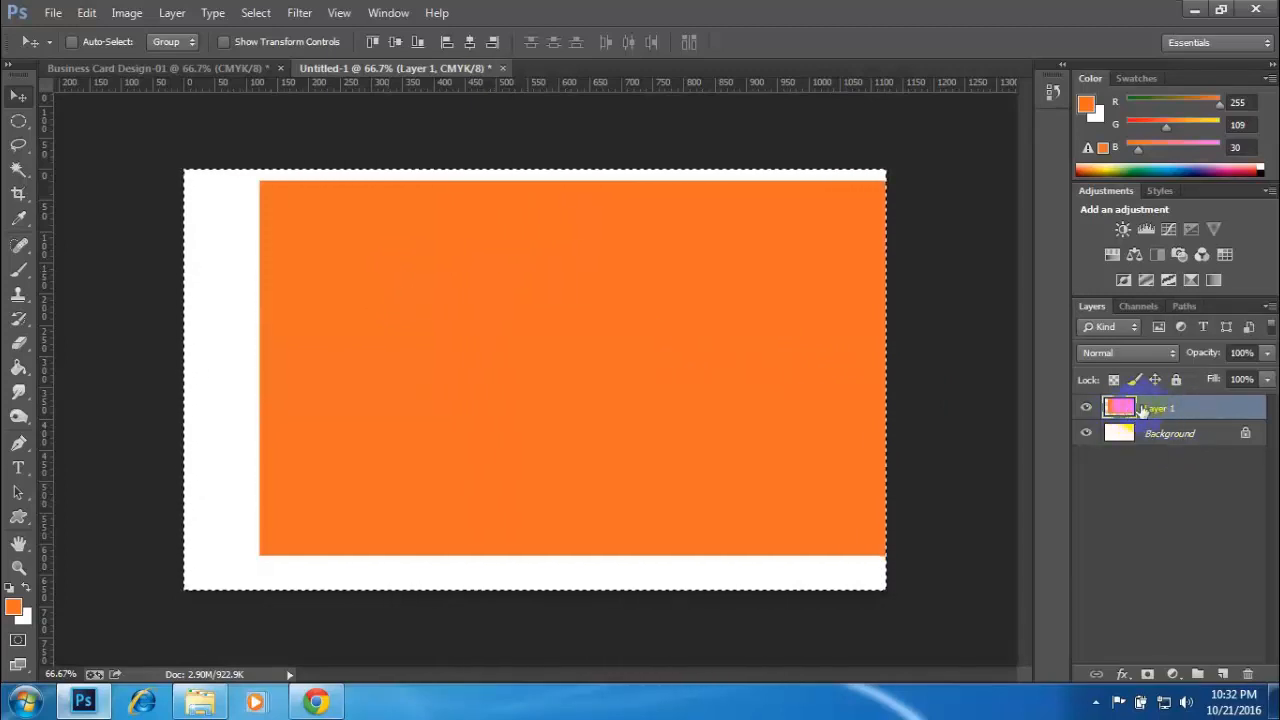
click(1121, 433)
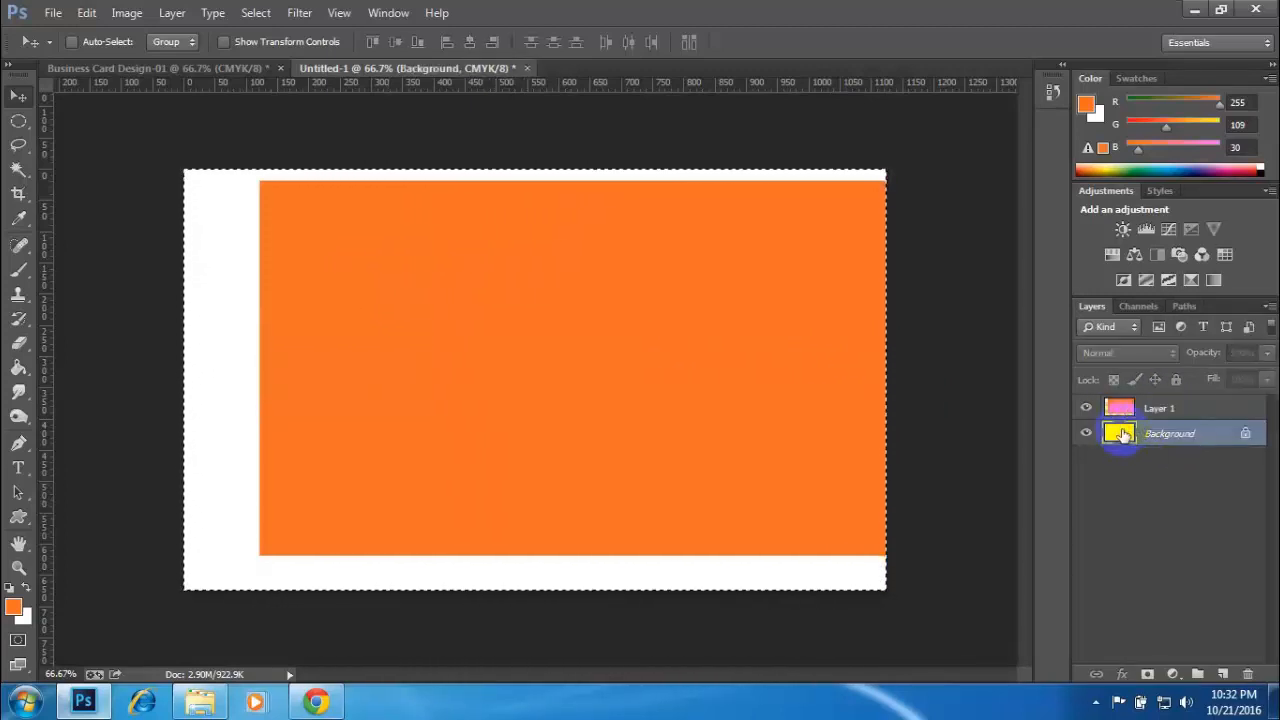
click(1121, 408)
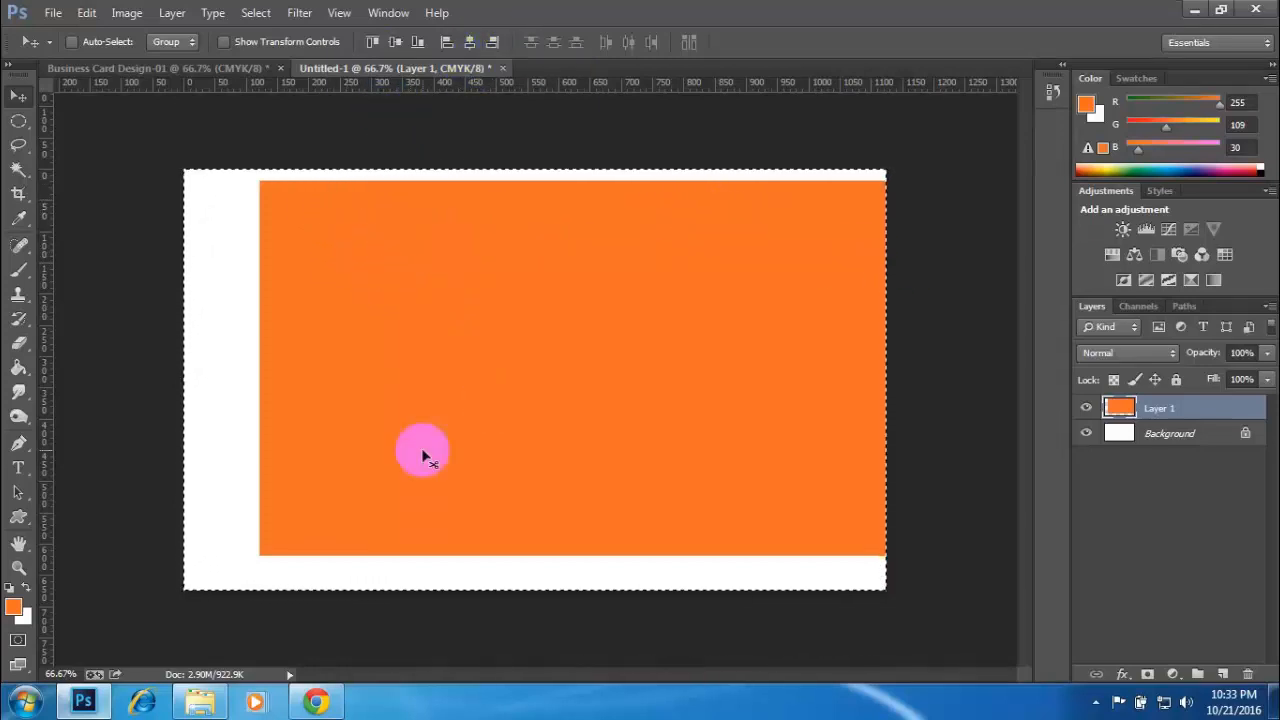
click(397, 40)
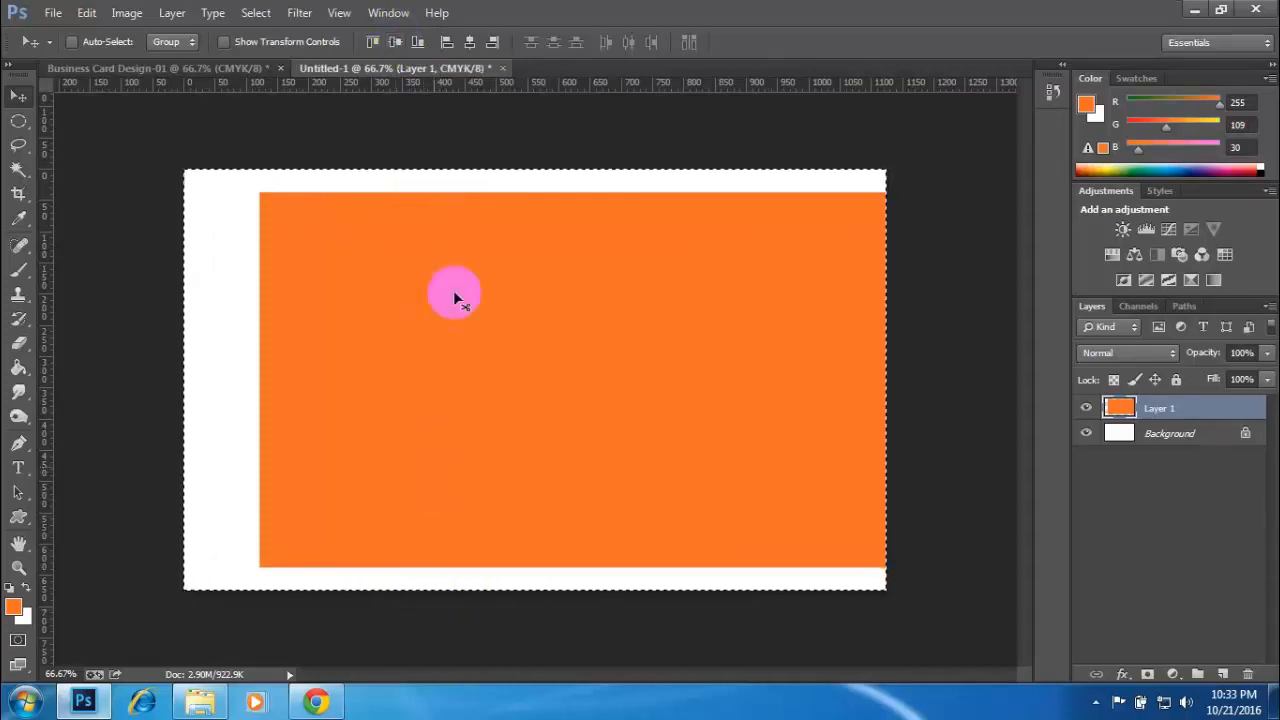
click(471, 42)
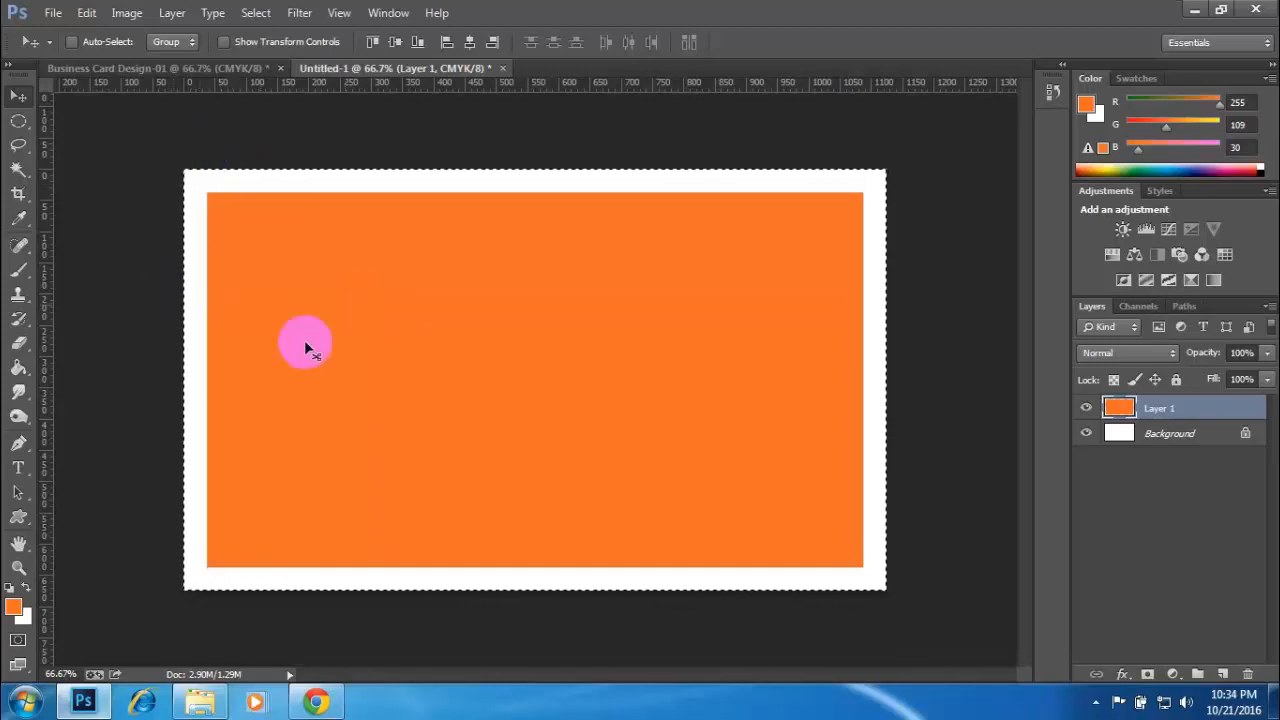
key(ctrl+d)
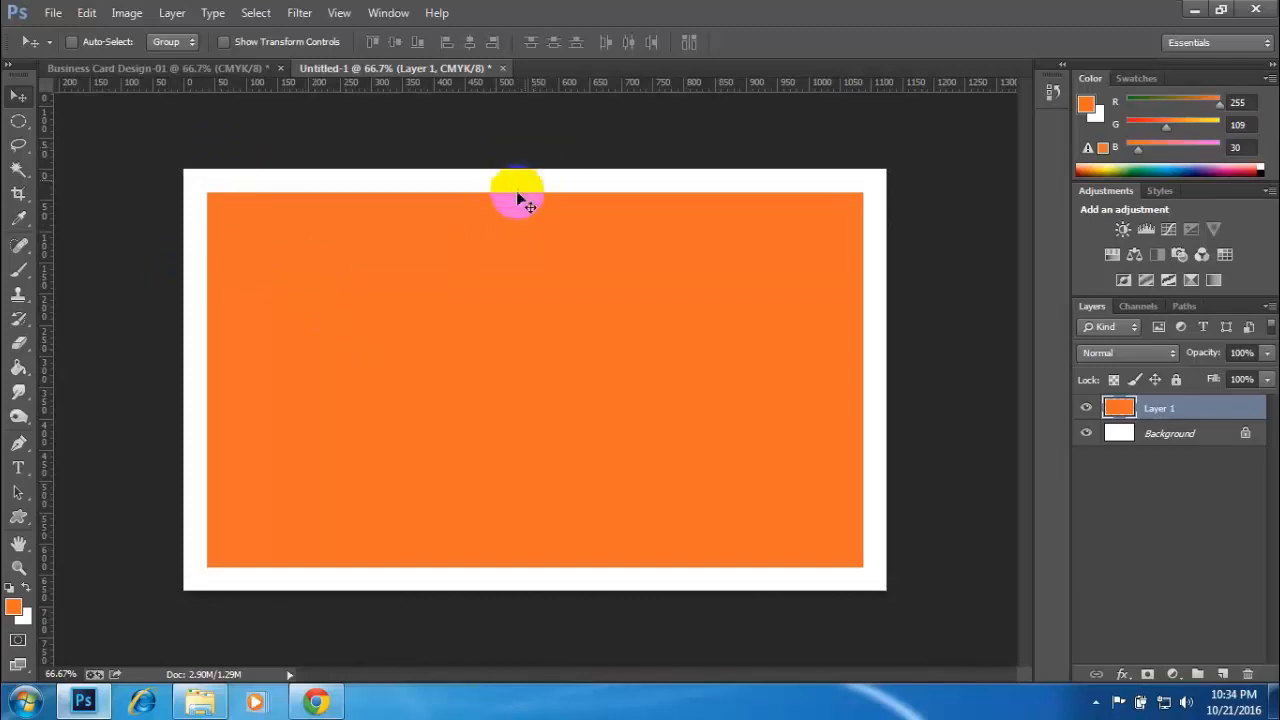
- Compare the canvas with and without the orange layer, and toggle the rulers off and back on
click(1091, 412)
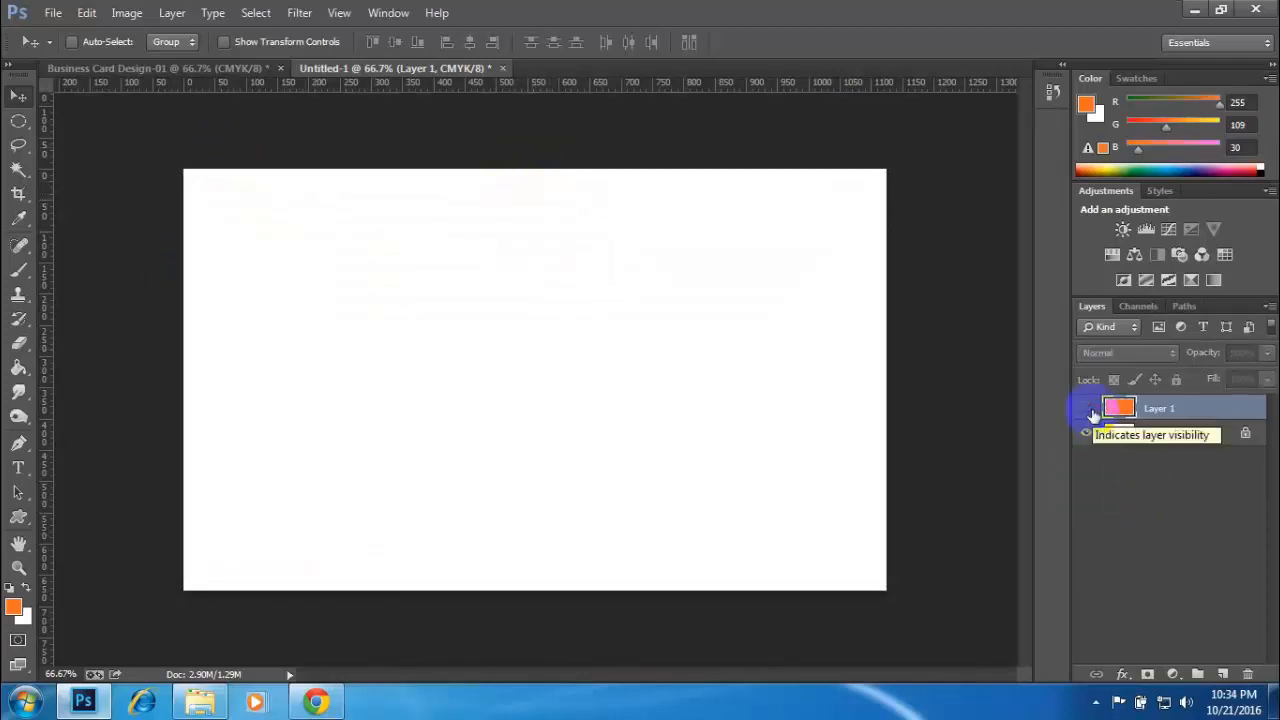
click(1089, 410)
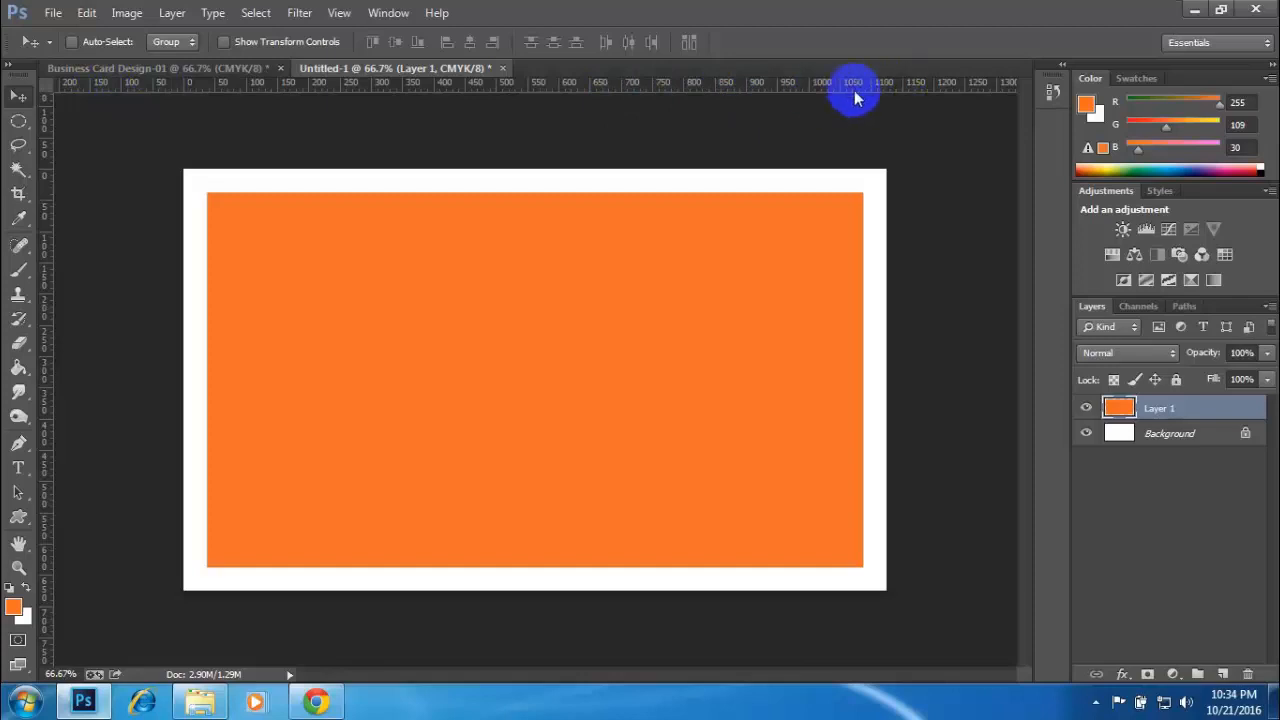
key(ctrl+r)
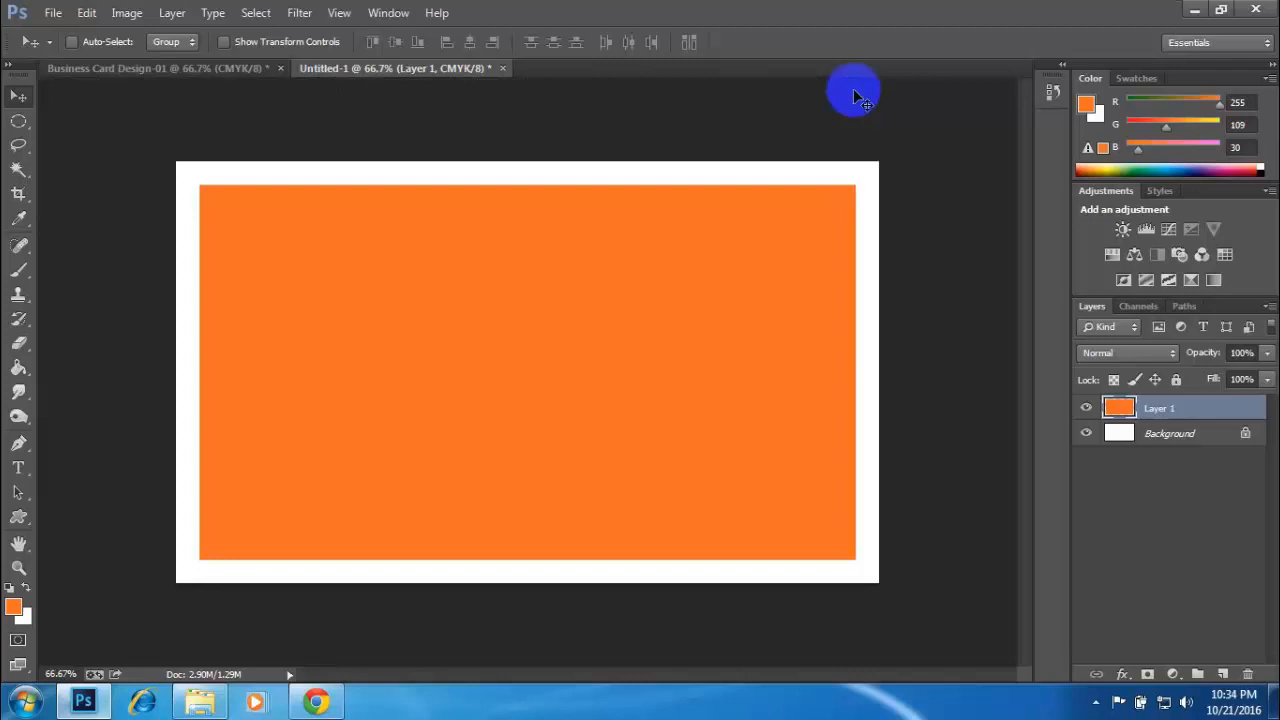
key(ctrl+r)
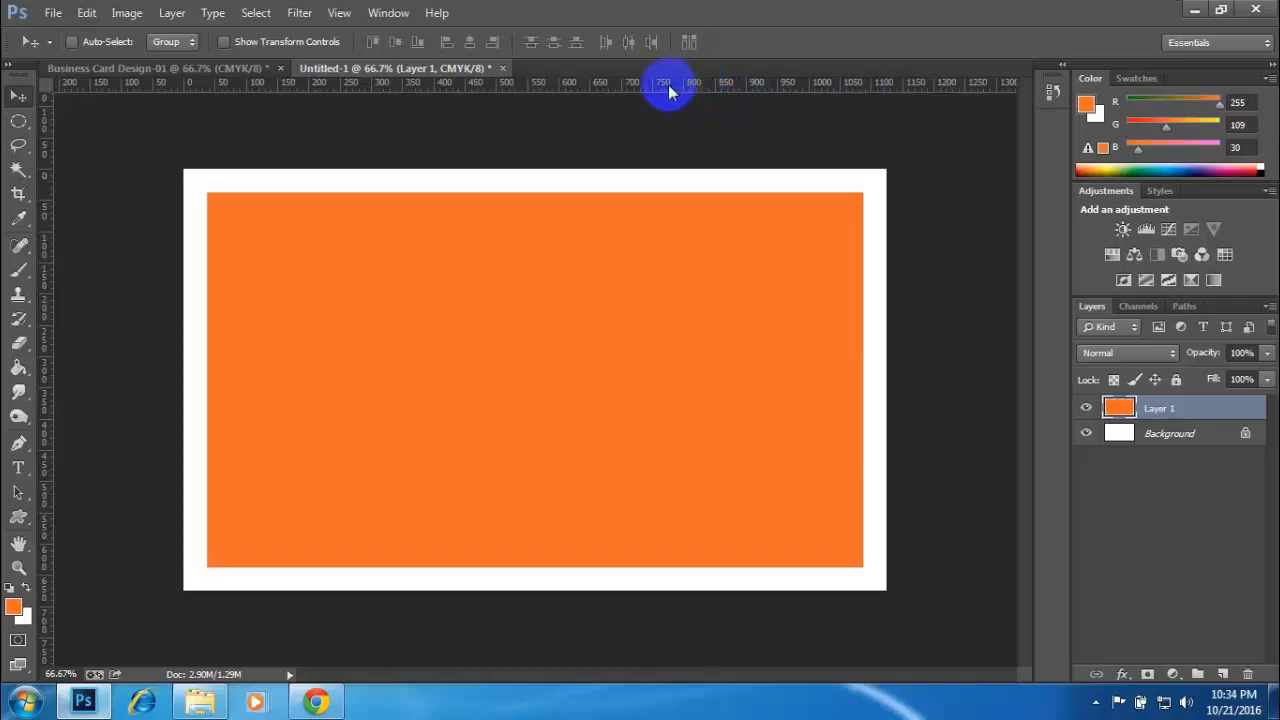
- Place guides along all four edges of the orange layer and check them with the layer temporarily hidden
drag(668, 90, 694, 191)
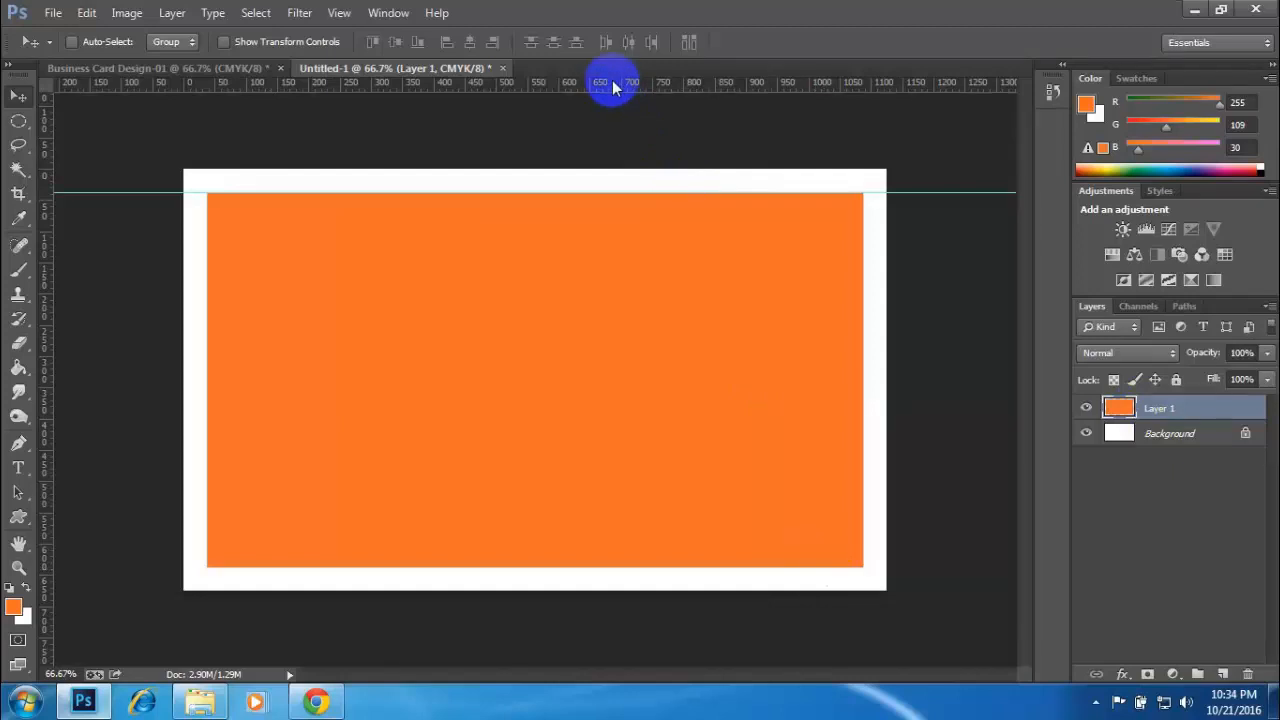
drag(612, 80, 667, 572)
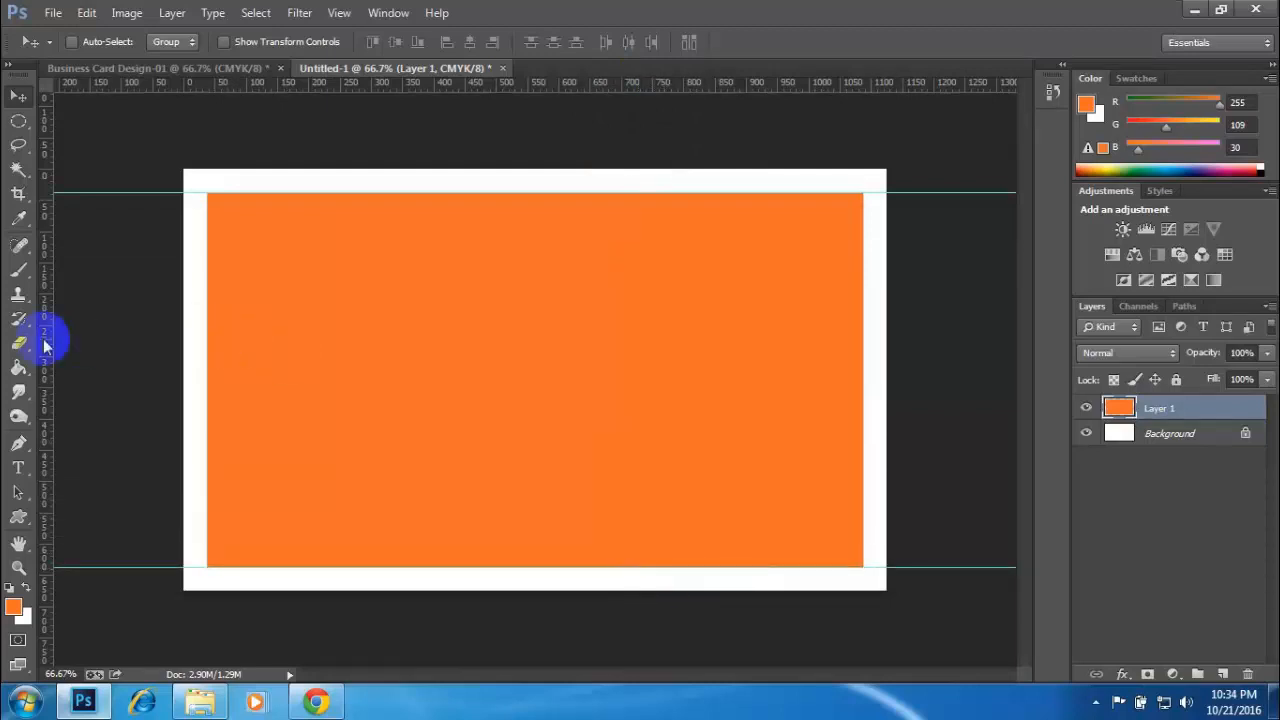
drag(46, 334, 210, 343)
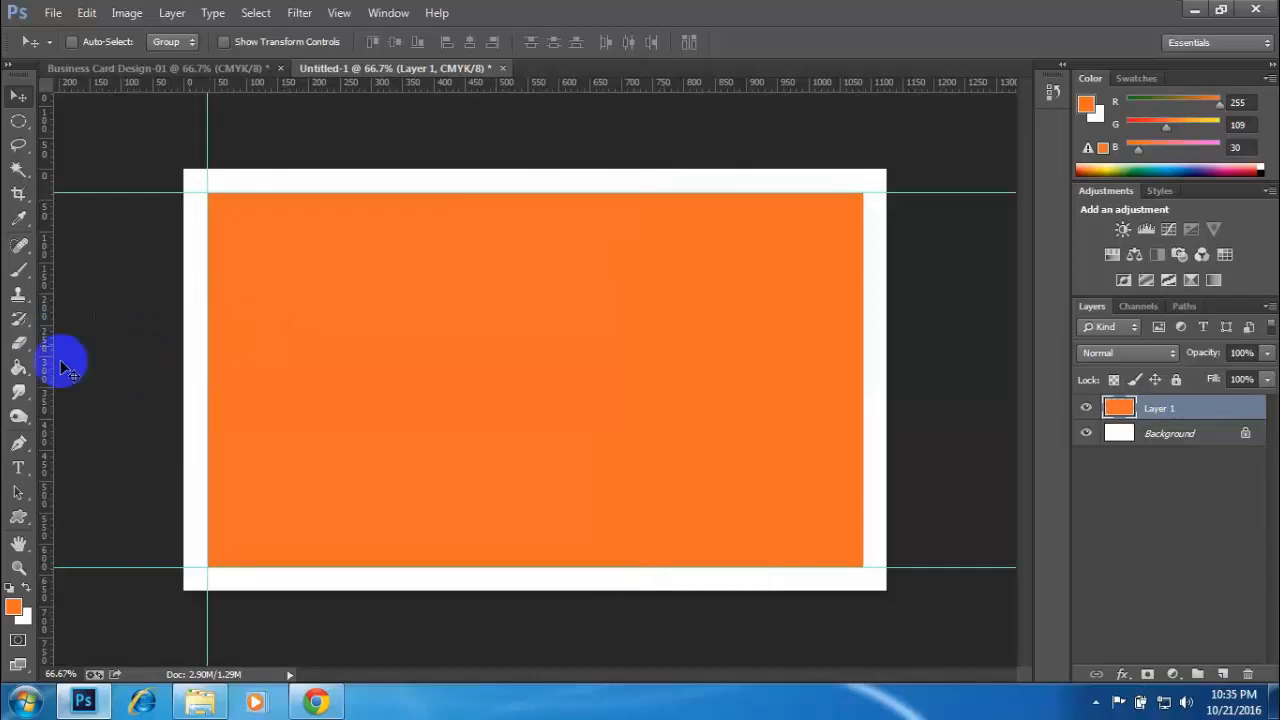
drag(42, 370, 862, 372)
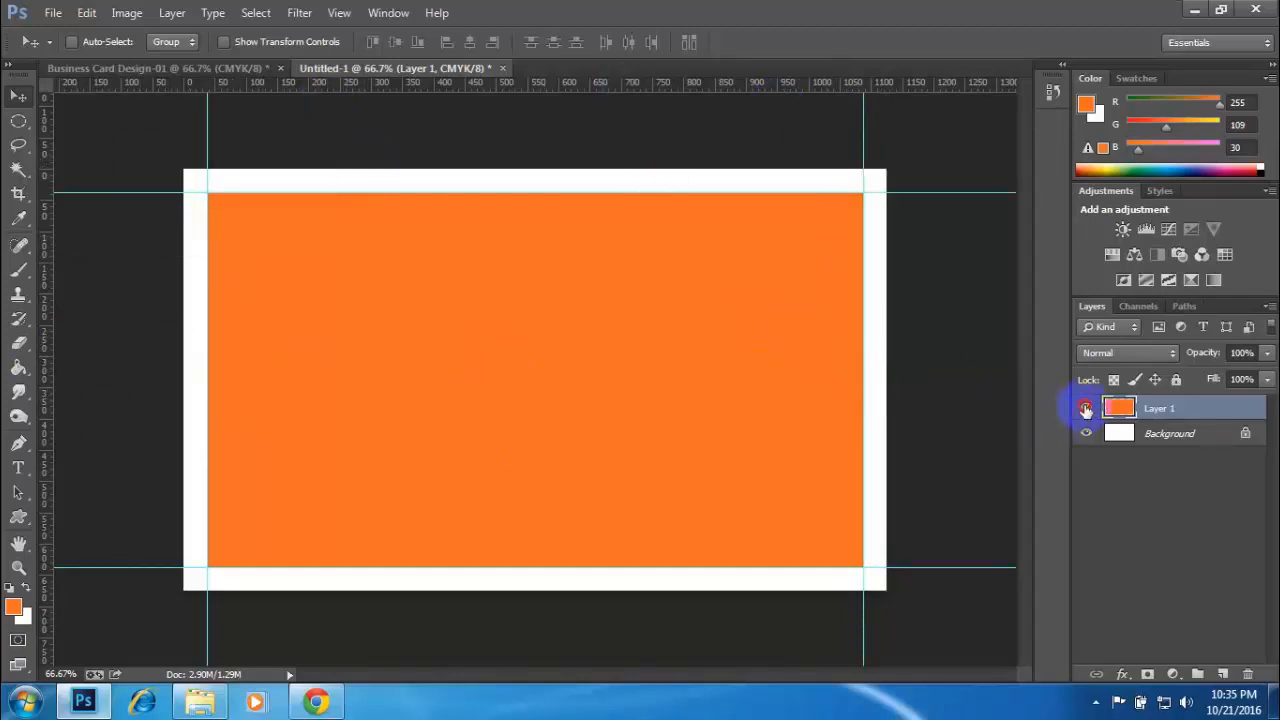
click(1085, 409)
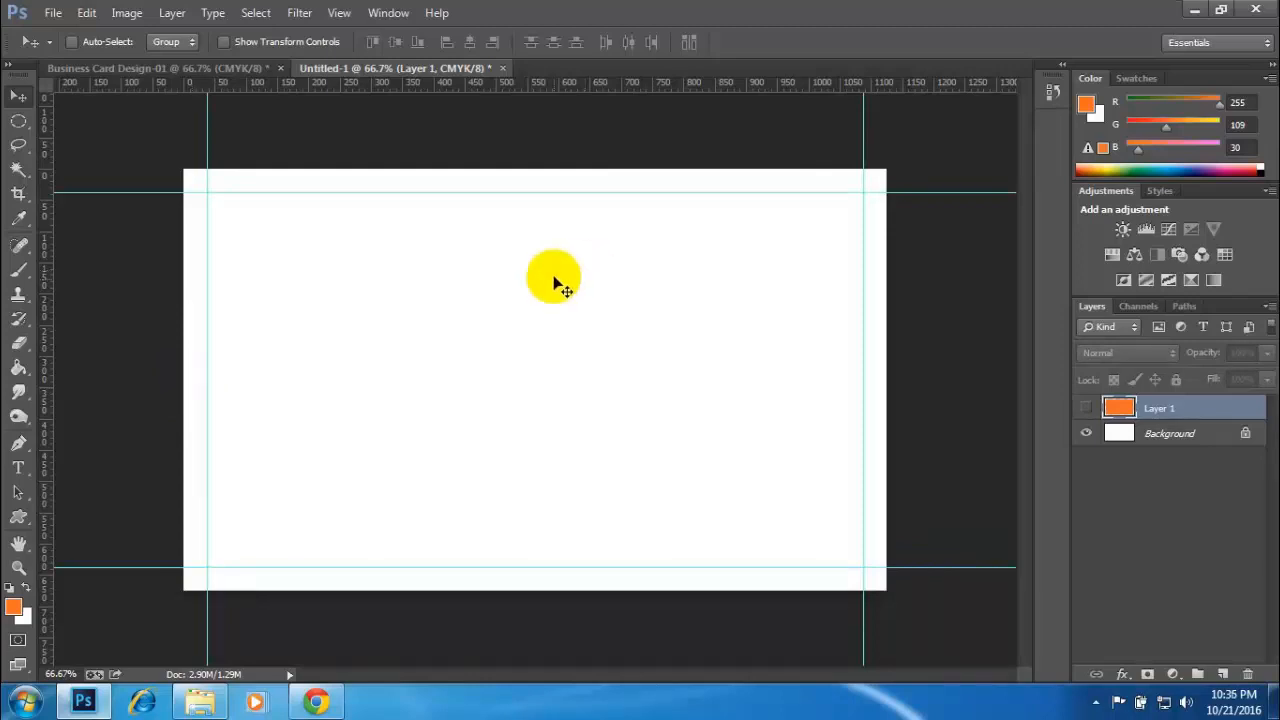
click(1084, 410)
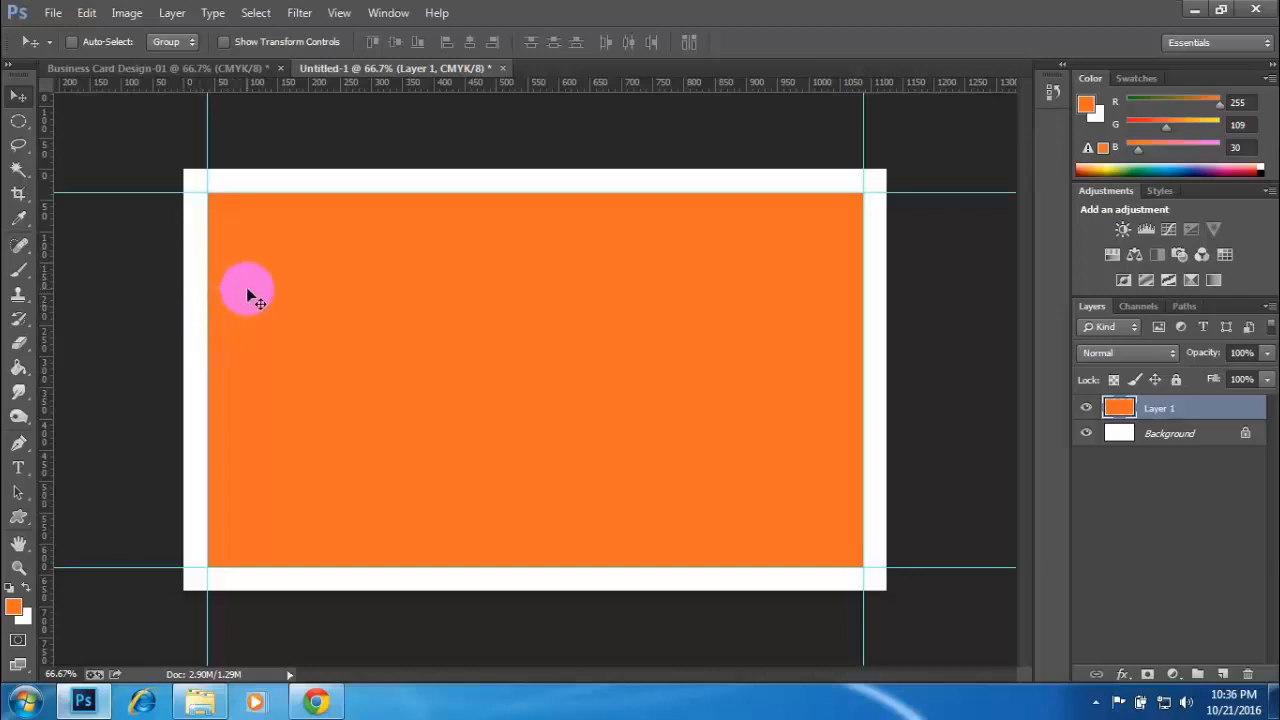
- Close the Business Card Design-01 document without saving its changes
drag(249, 247, 281, 73)
click(281, 70)
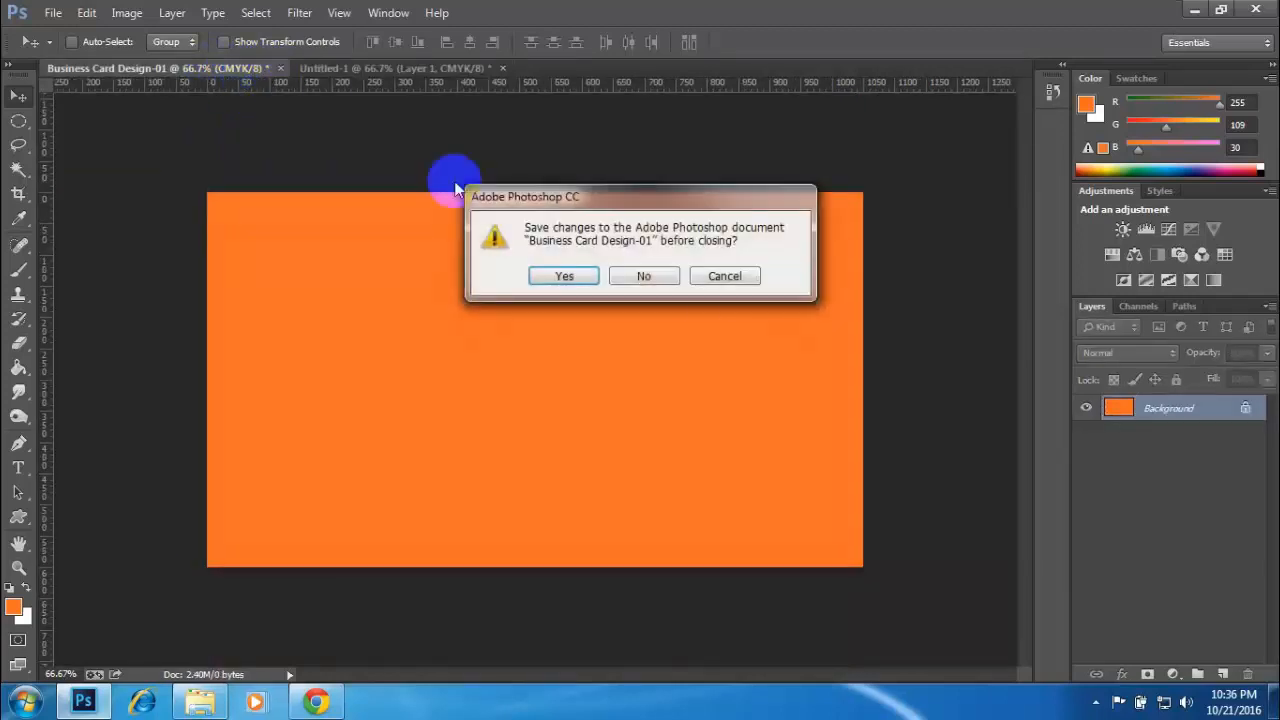
click(649, 277)
- Create a new CMYK document 3.25 inches wide and 1.75 inches high at 300 pixels/inch
click(51, 14)
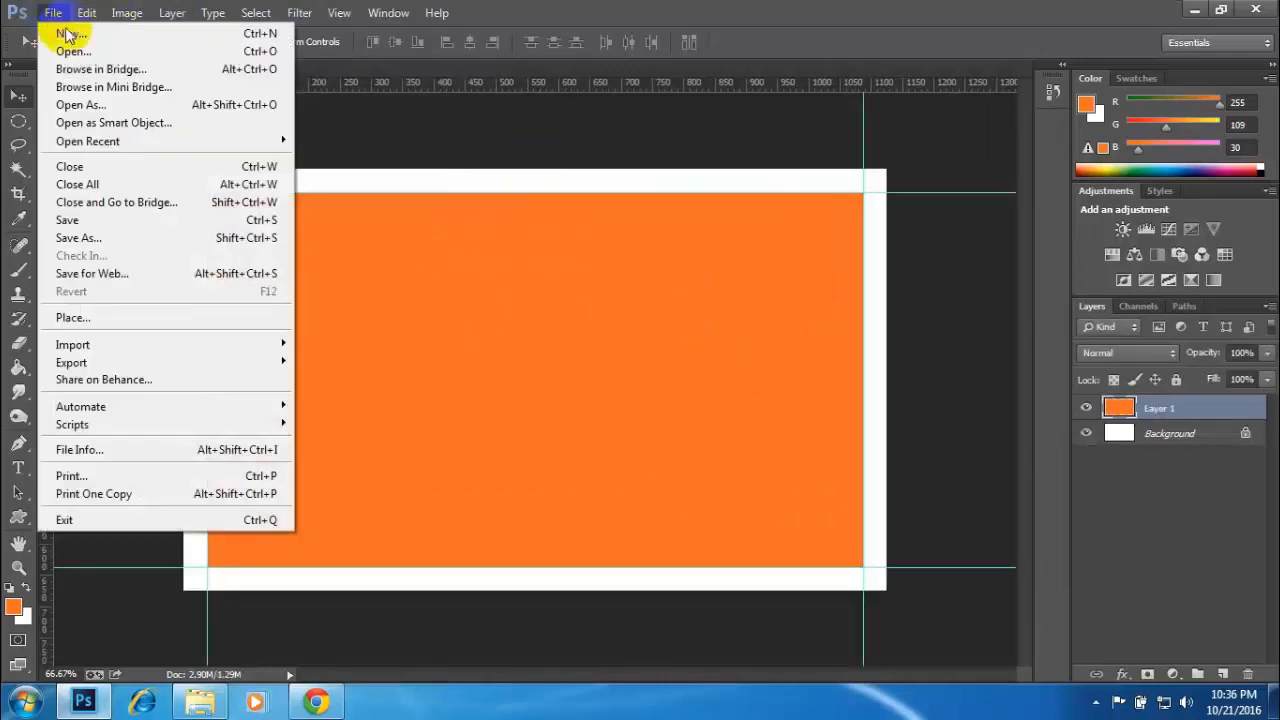
click(60, 33)
click(579, 245)
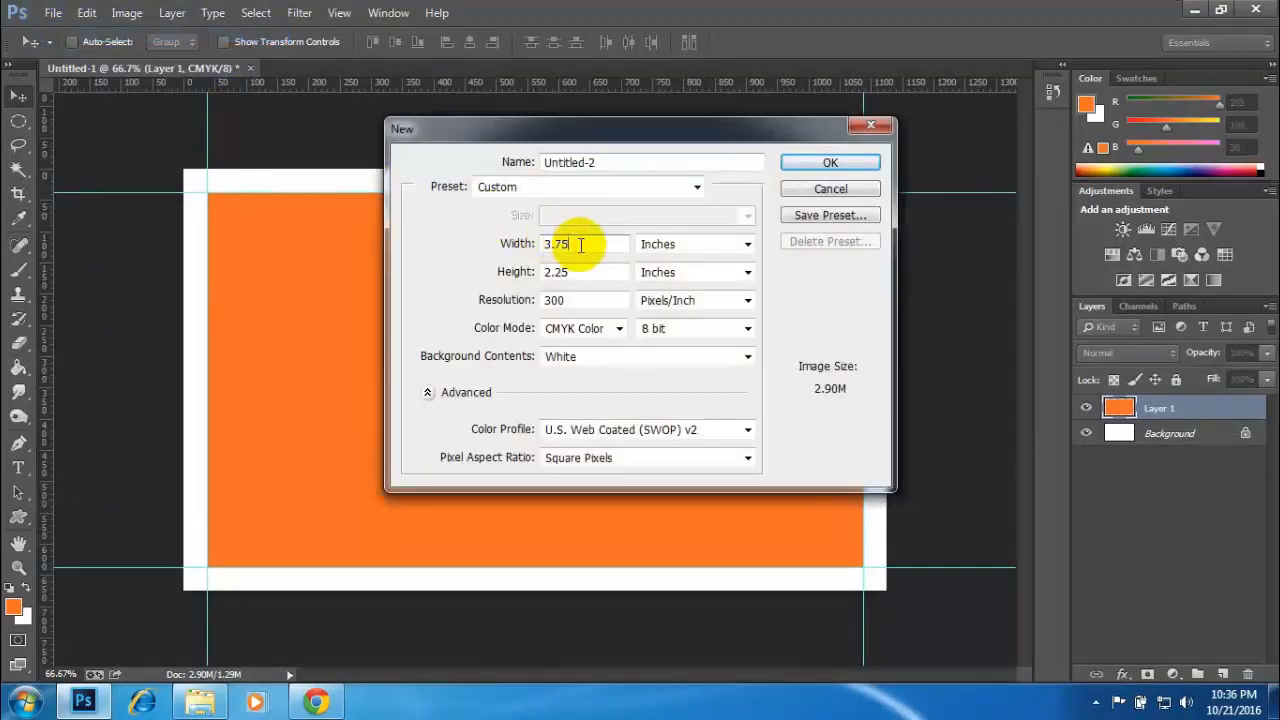
key(BackSpace)
key(BackSpace)
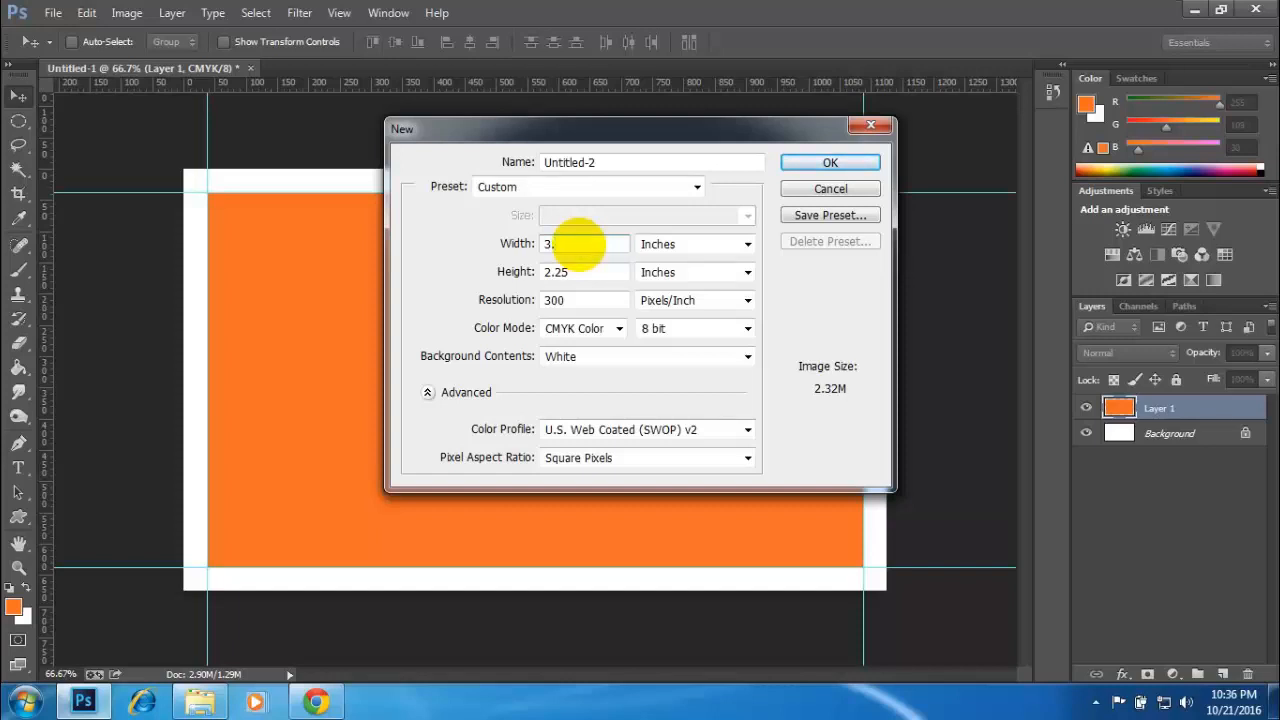
double_click(553, 272)
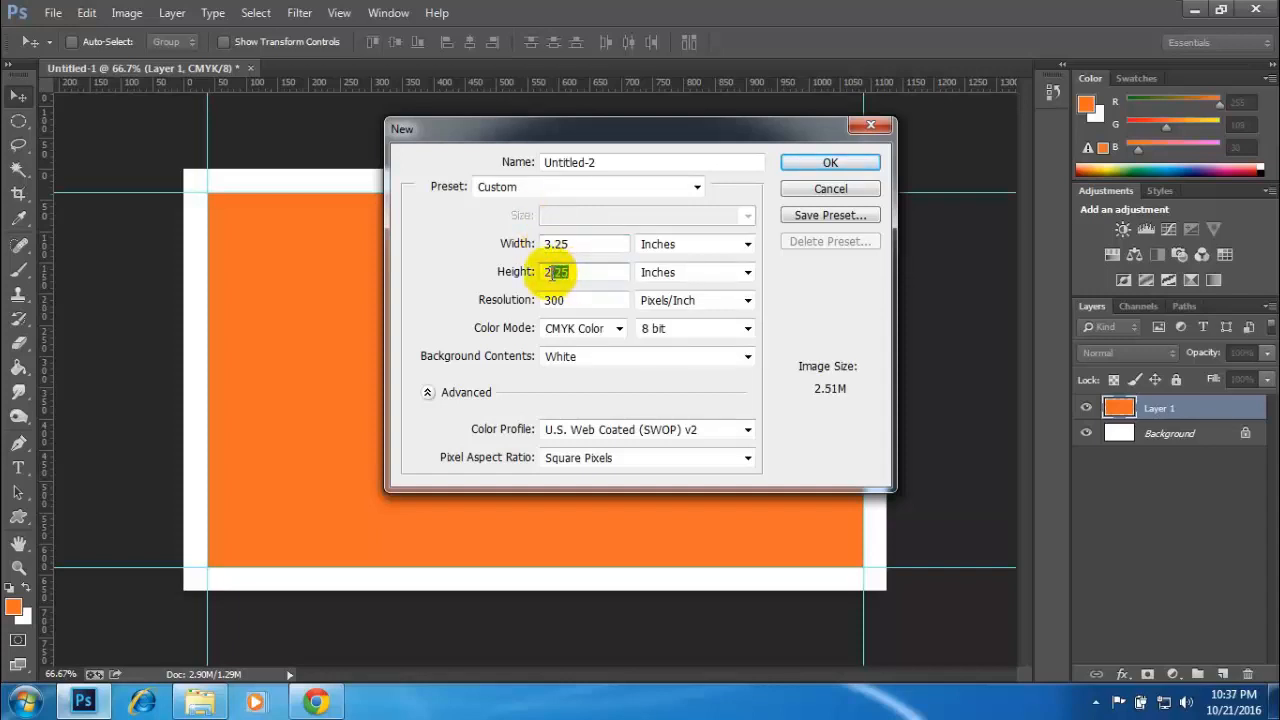
key(BackSpace)
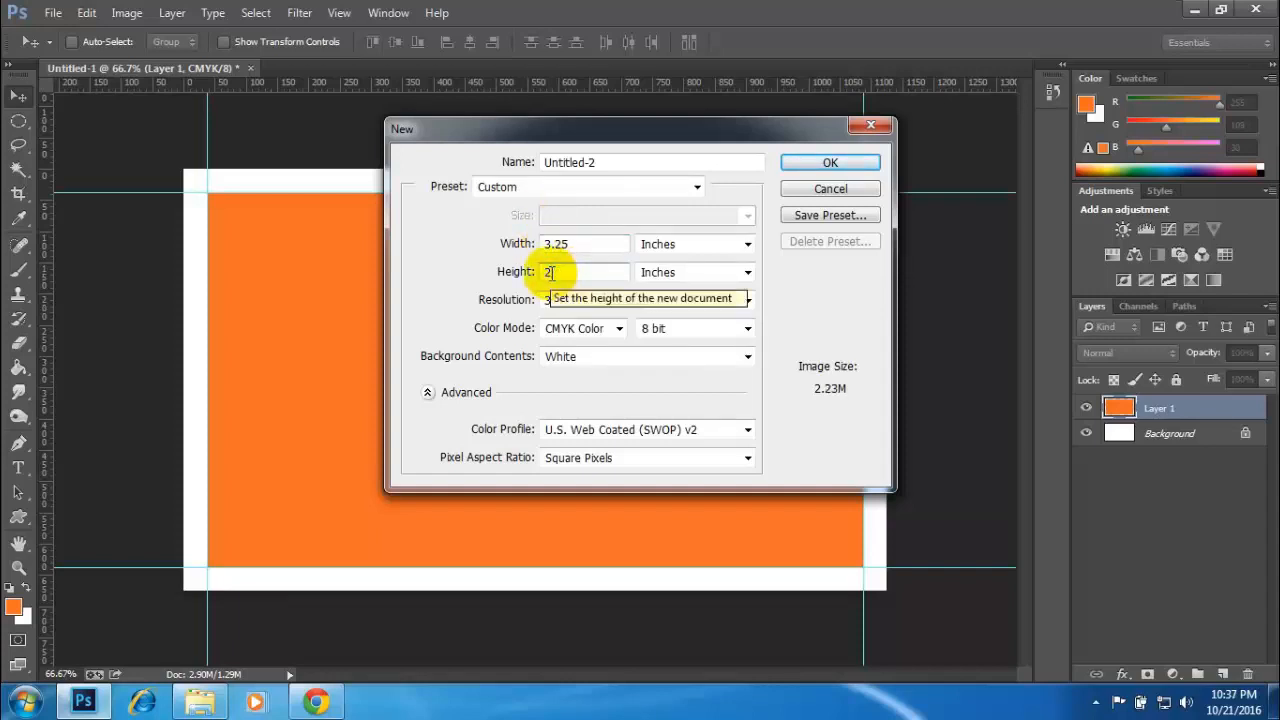
click(547, 274)
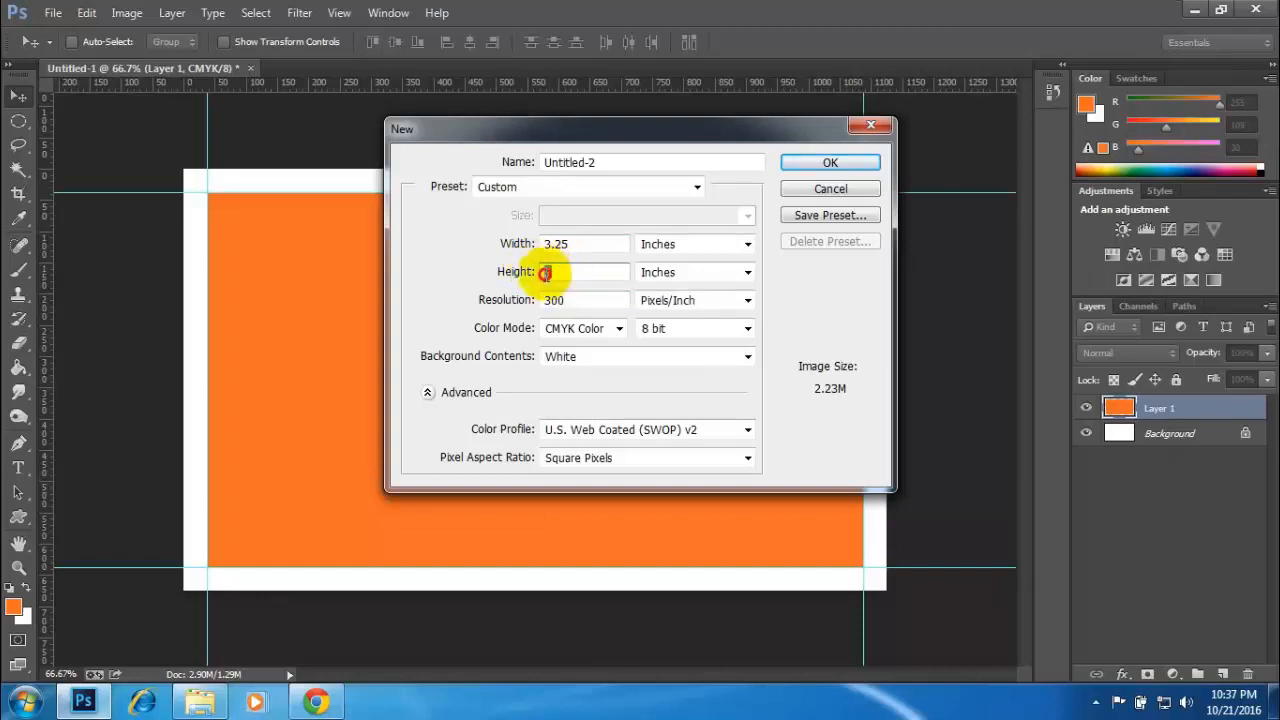
text(1.75)
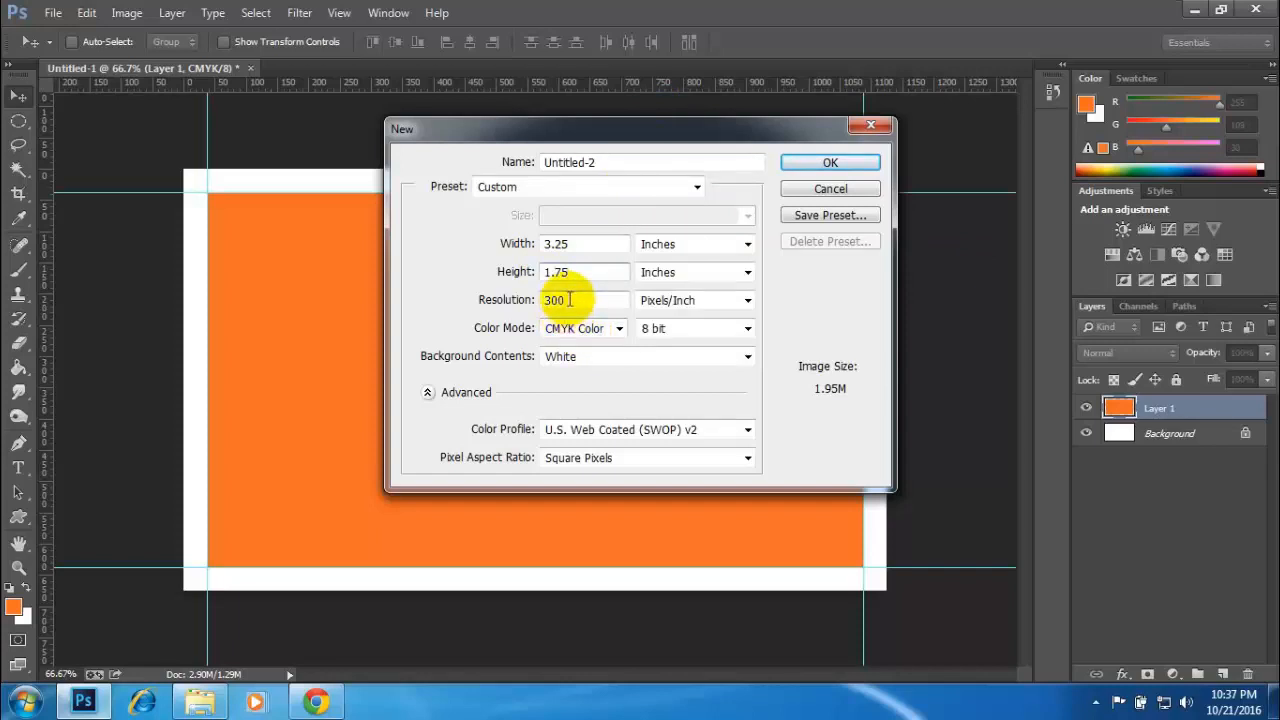
click(822, 162)
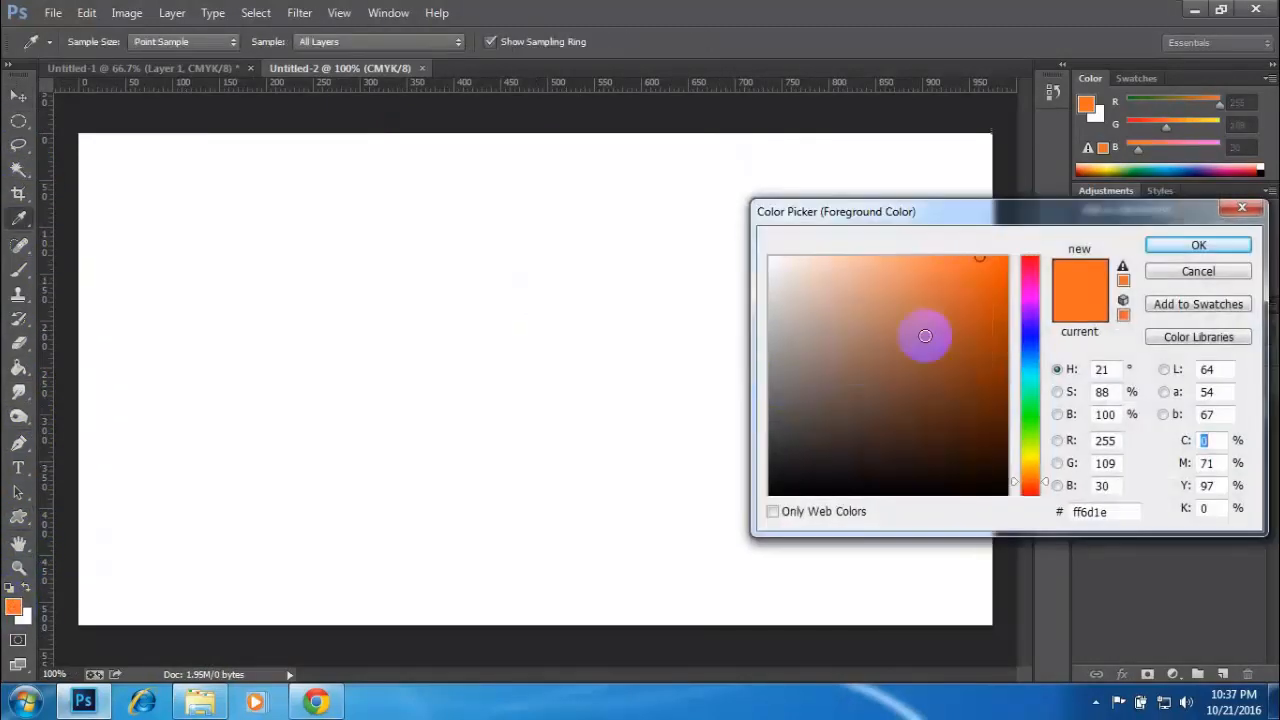
- Set the foreground color to blue (RGB 0, 90, 255) and fill the Untitled-2 background with it using the Paint Bucket tool
click(1038, 352)
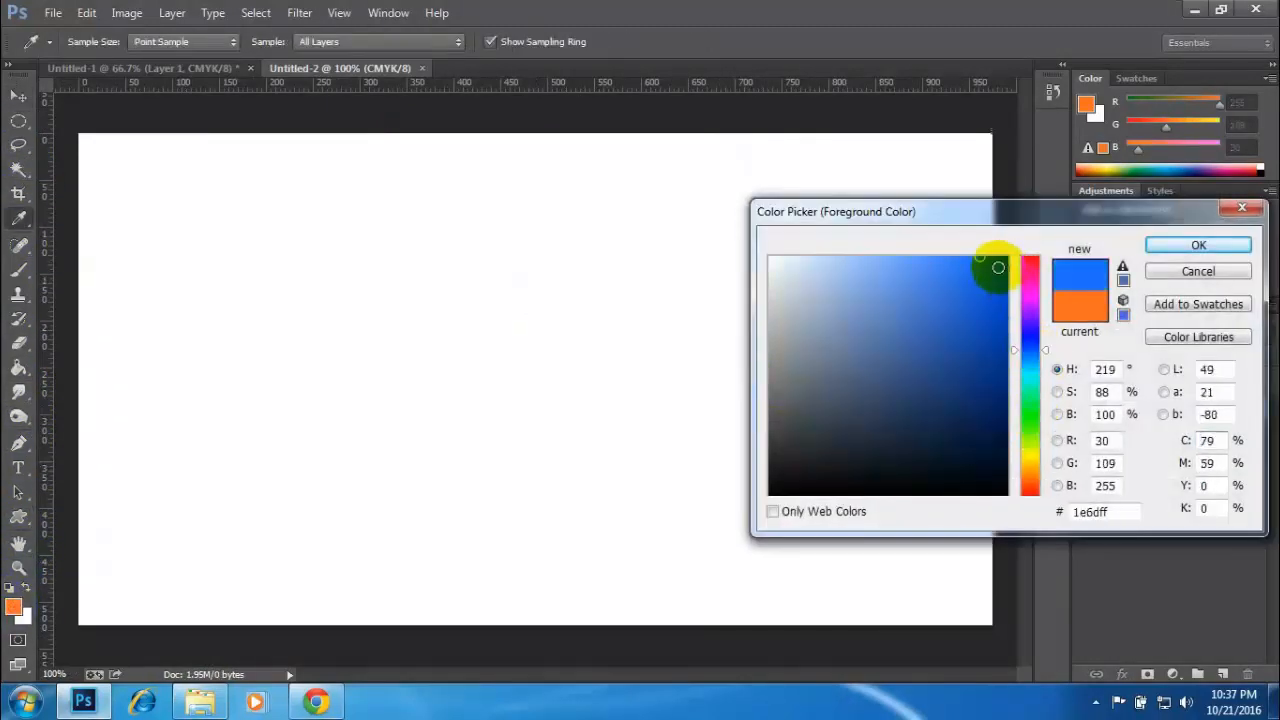
click(1200, 246)
key(v)
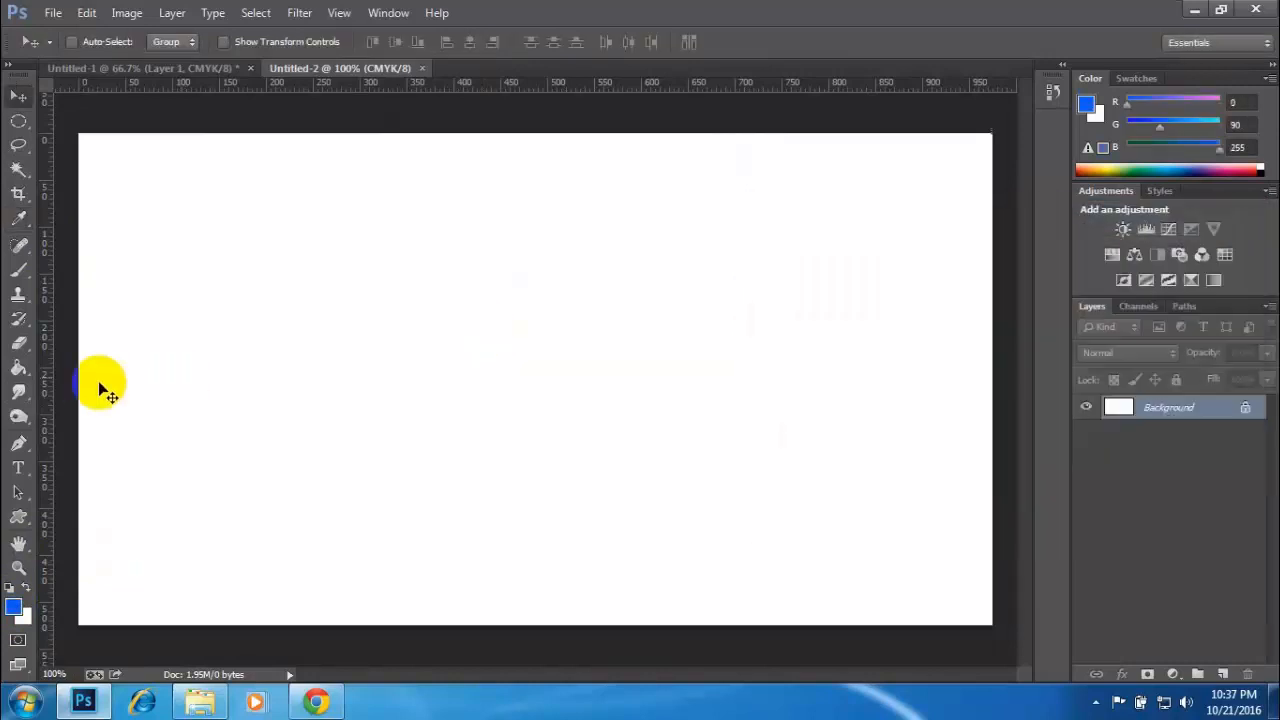
click(18, 368)
click(571, 330)
click(12, 97)
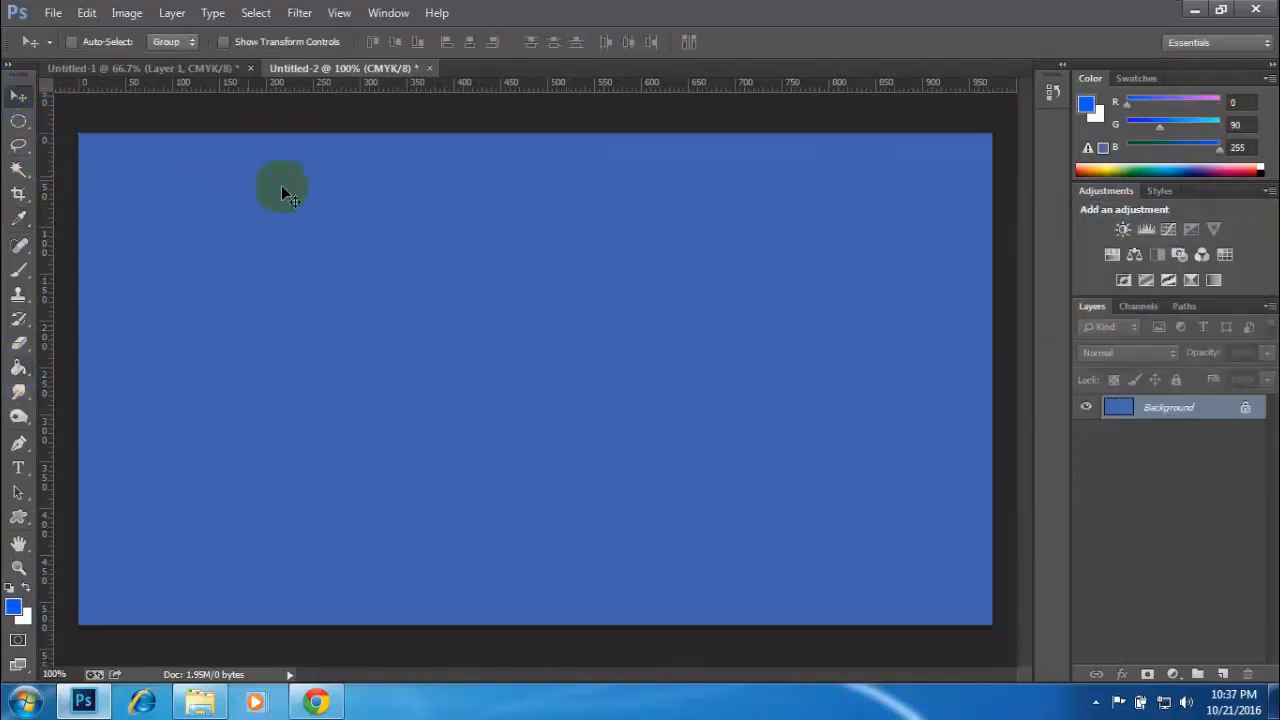
- Copy the blue Untitled-2 background into Untitled-1 and center it horizontally and vertically on the canvas
drag(309, 217, 474, 317)
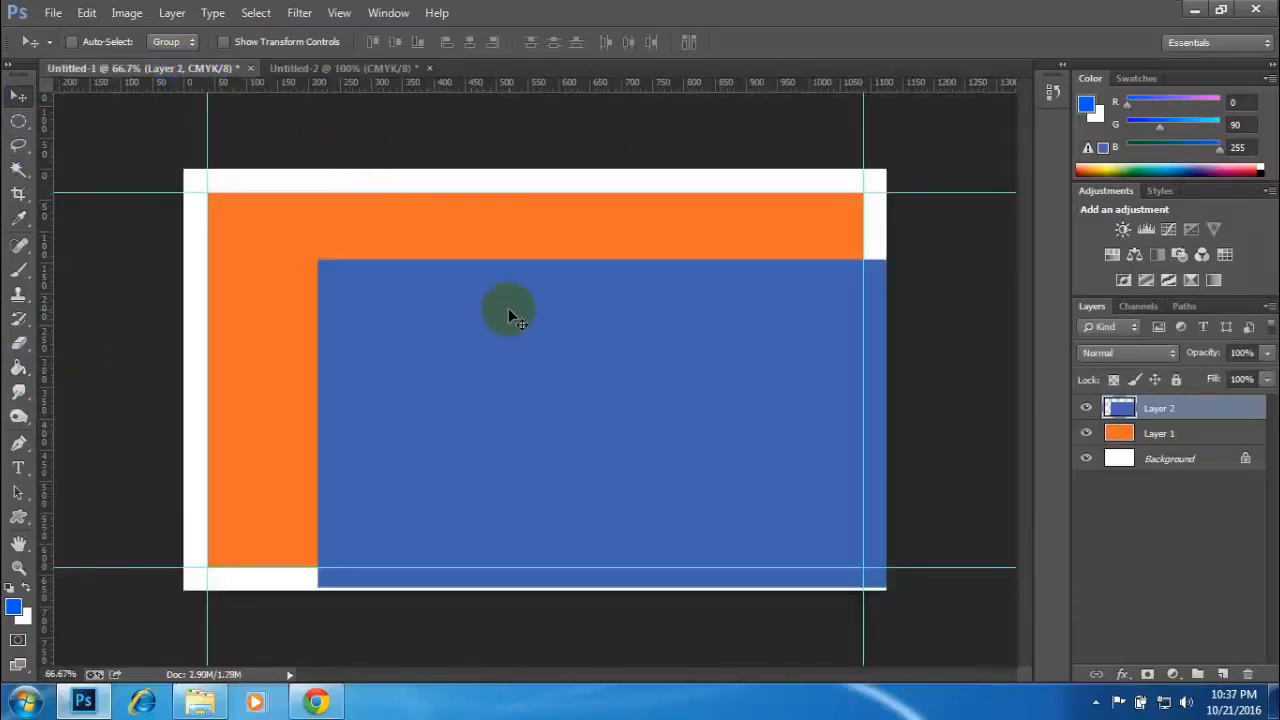
key(ctrl+a)
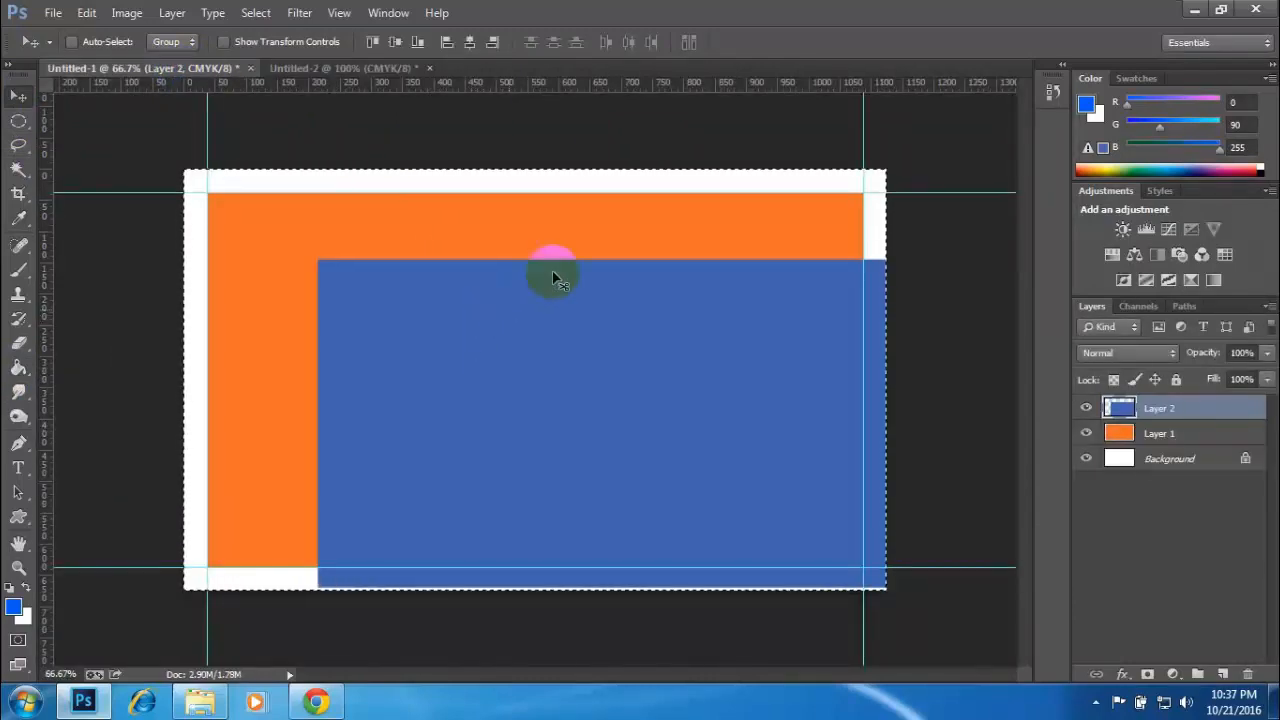
click(469, 42)
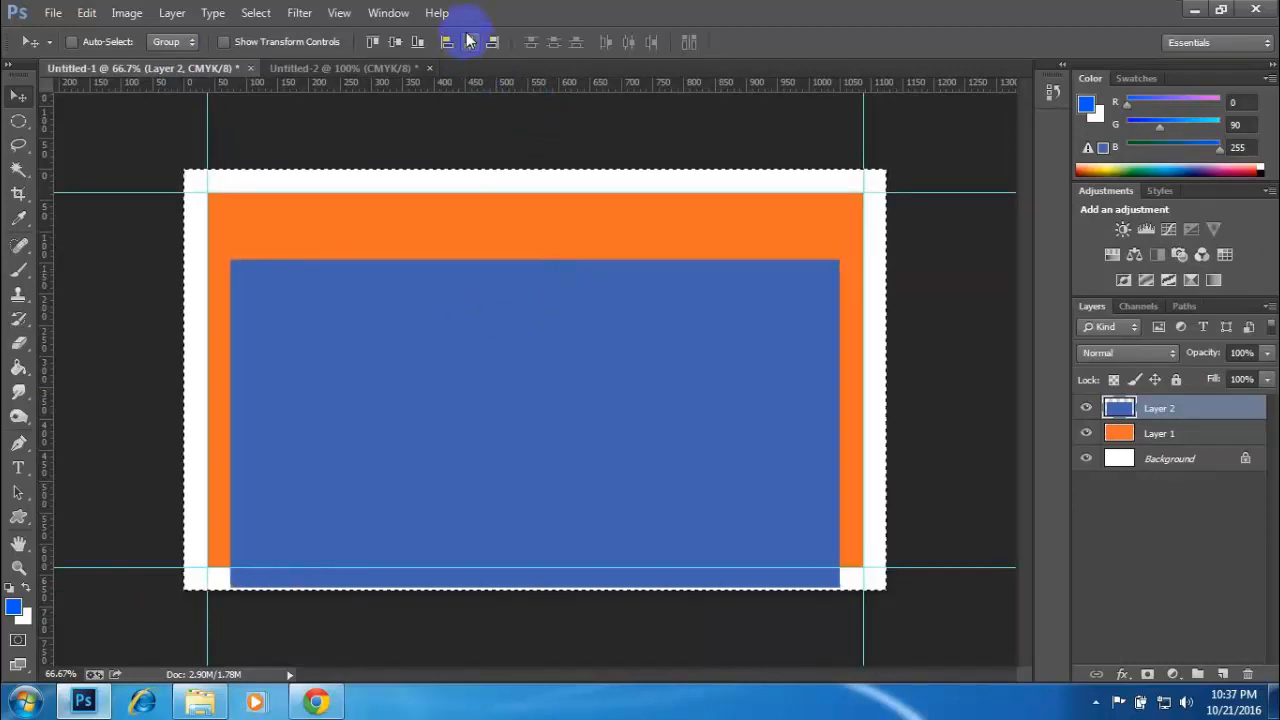
click(395, 42)
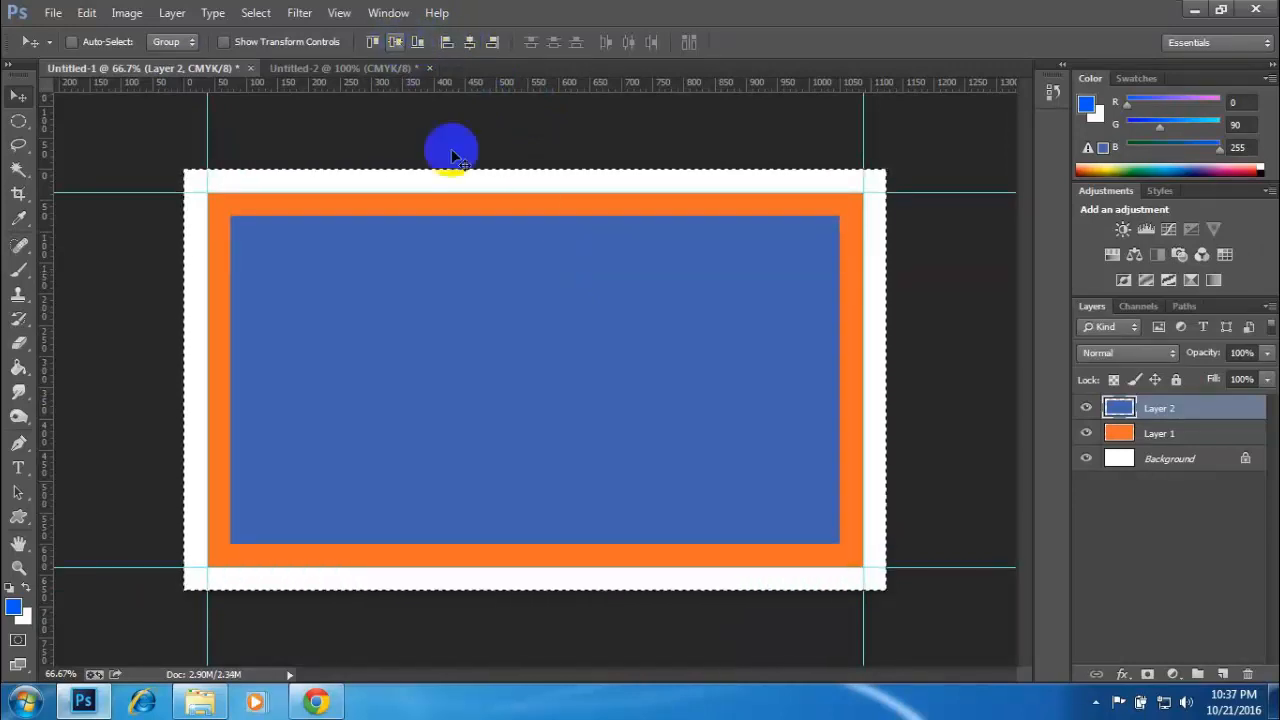
key(ctrl+d)
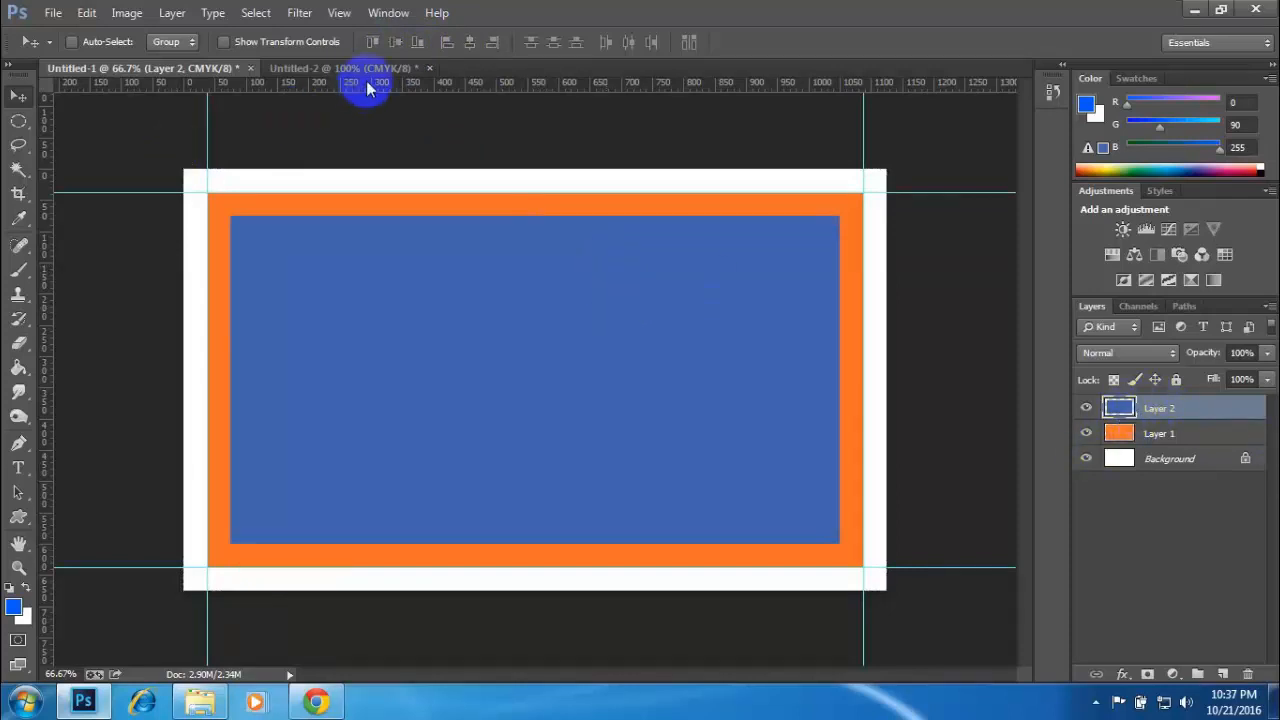
- Place guides along all four edges of the blue layer, then hide both the orange and blue layers
drag(366, 80, 488, 543)
drag(72, 333, 838, 360)
drag(50, 320, 229, 332)
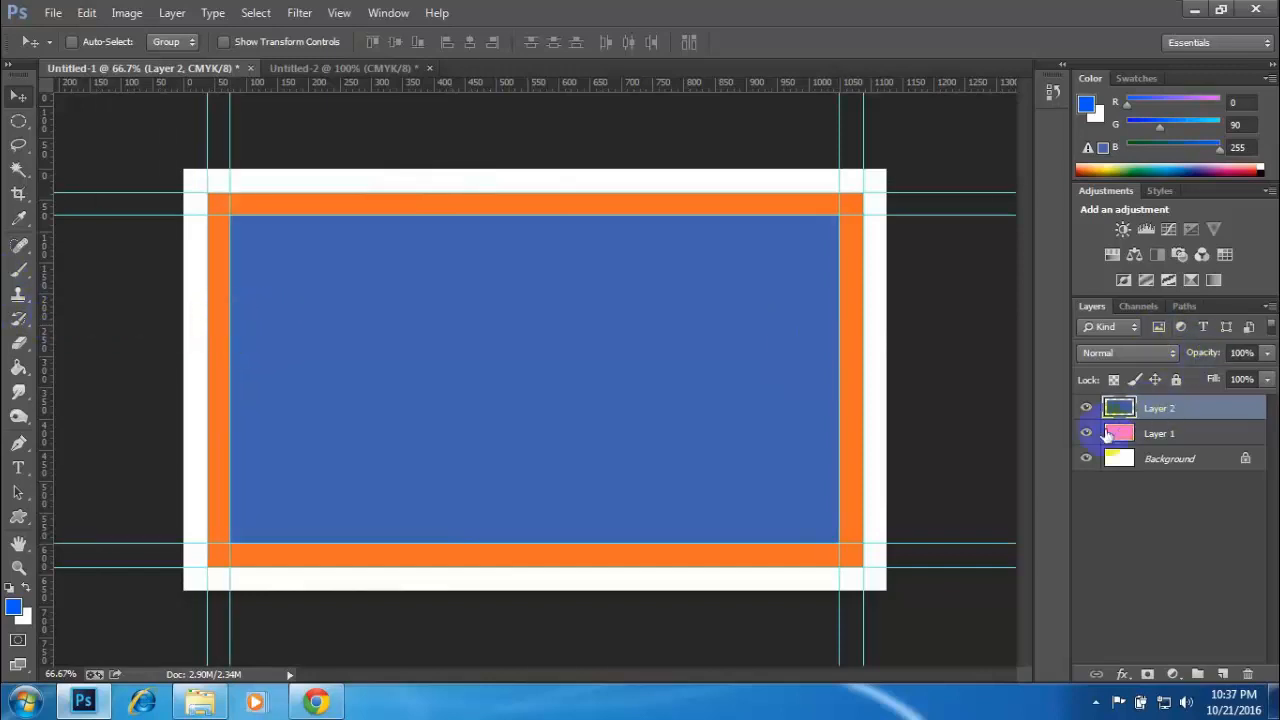
click(1086, 433)
click(1087, 408)
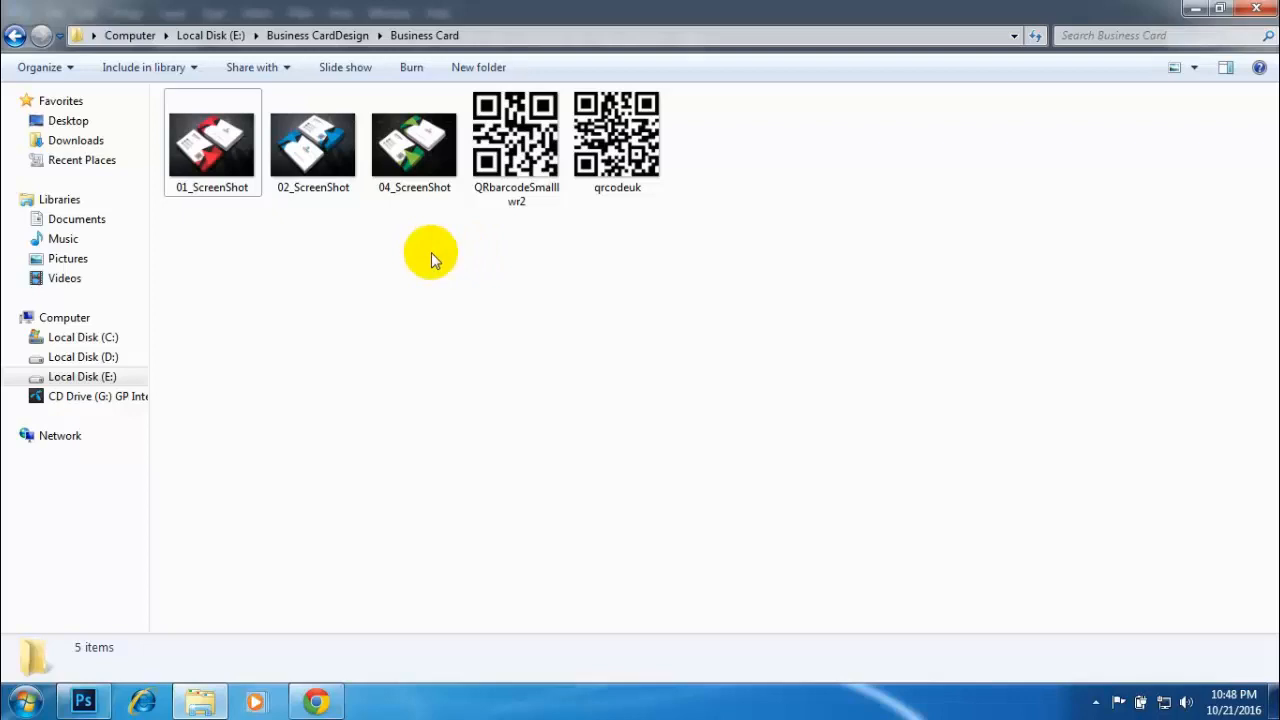
- View the business card reference images 01_ScreenShot, 02_ScreenShot and 04_ScreenShot in turn, returning to the red design
click(204, 162)
double_click(204, 162)
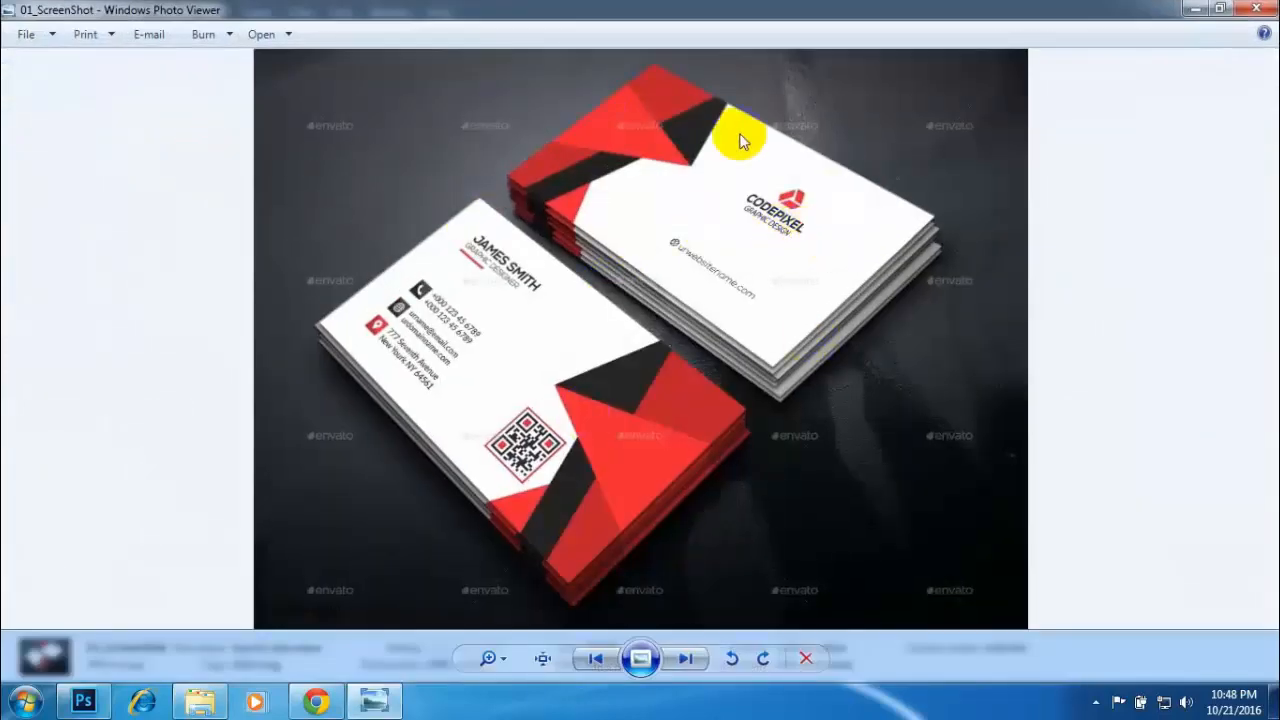
click(688, 659)
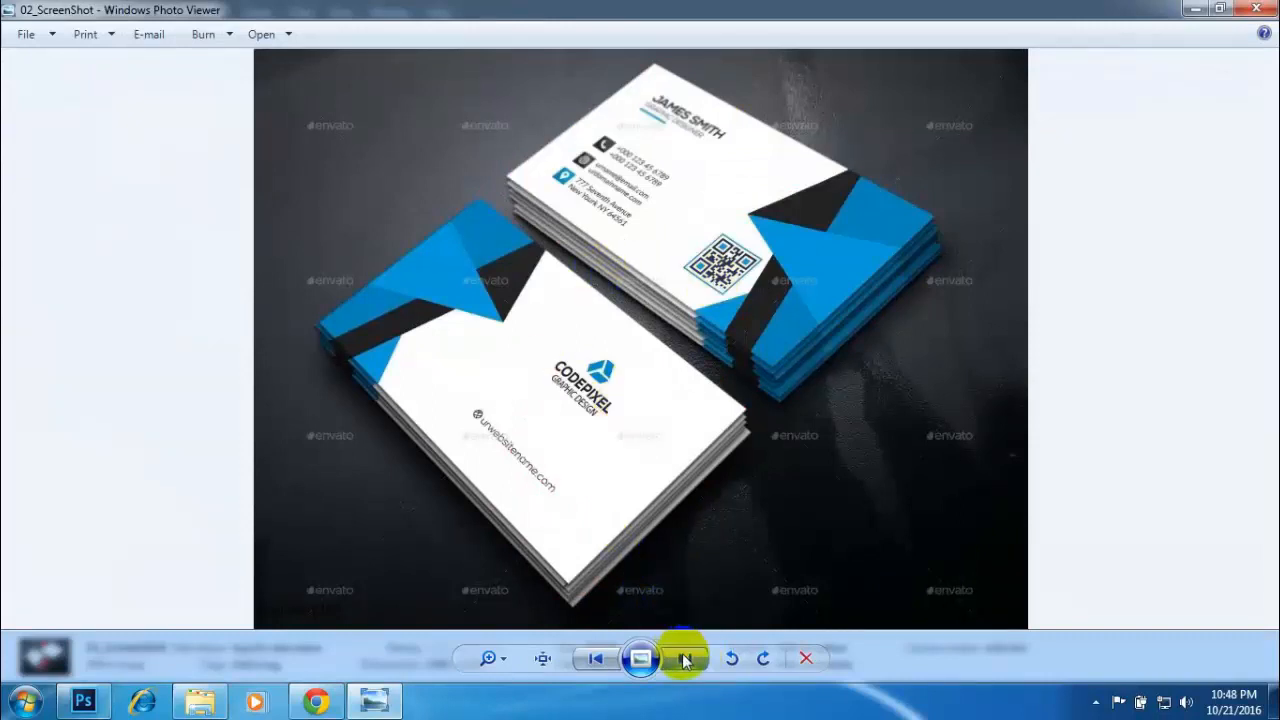
click(685, 658)
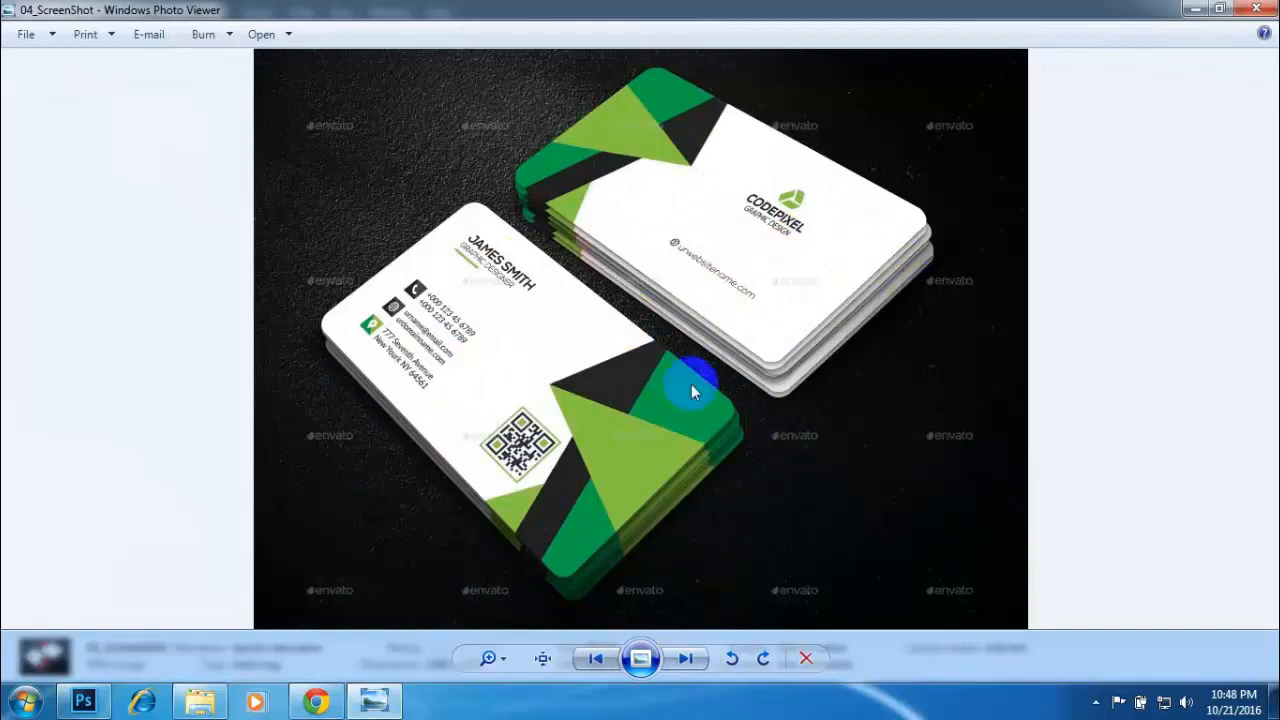
click(606, 655)
click(606, 655)
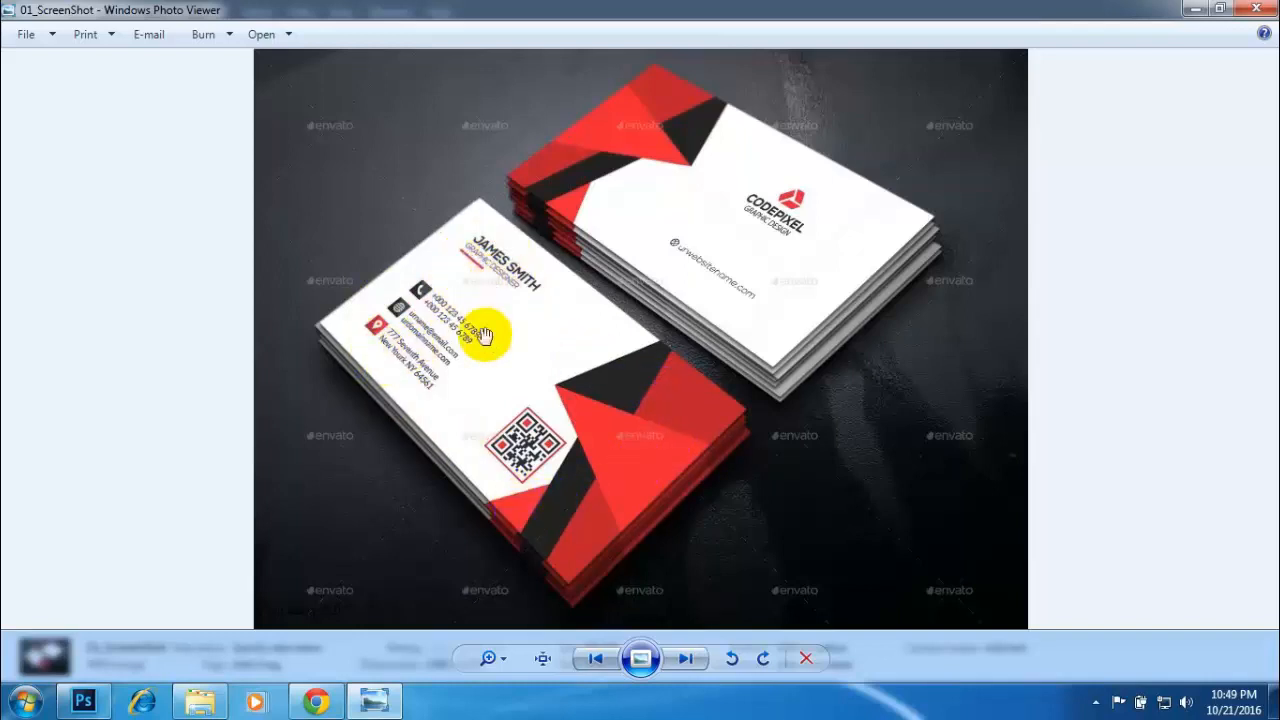
- Examine the red card's contact details, icons and logo in 01_ScreenShot up close, leaving the image open for reference
scroll(486, 337, up, 2)
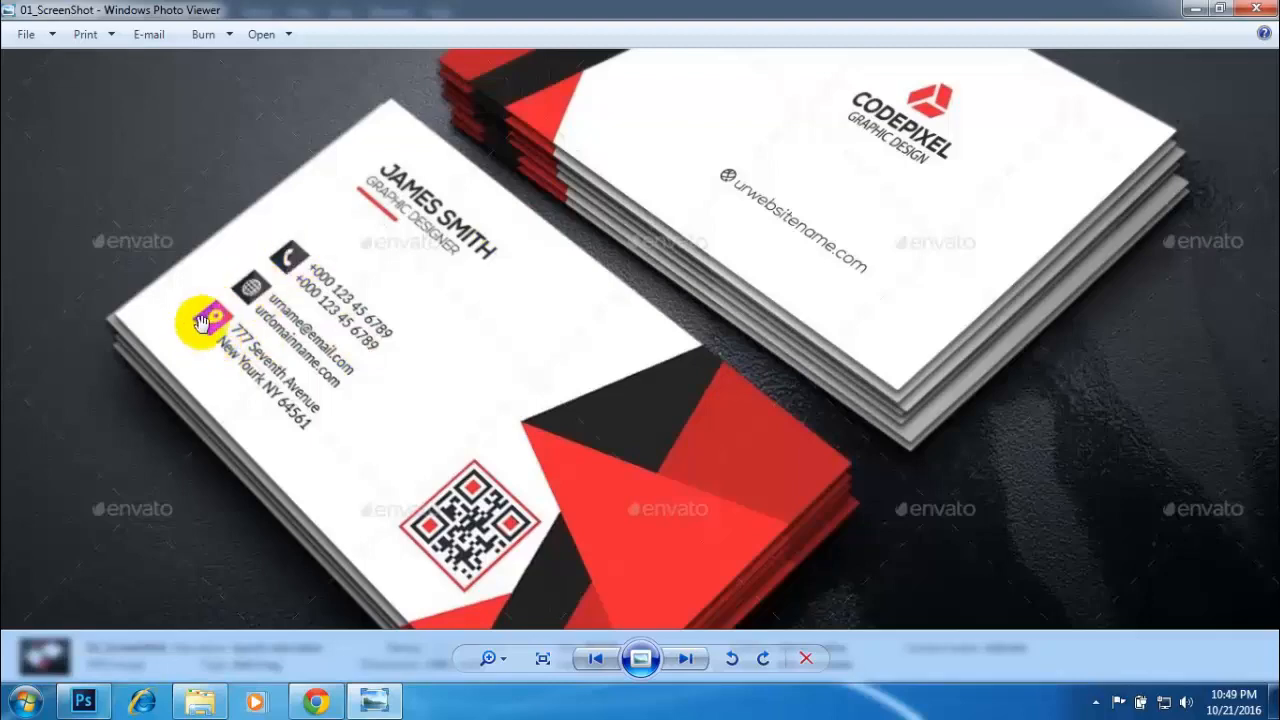
drag(486, 239, 489, 453)
scroll(560, 366, down, 5)
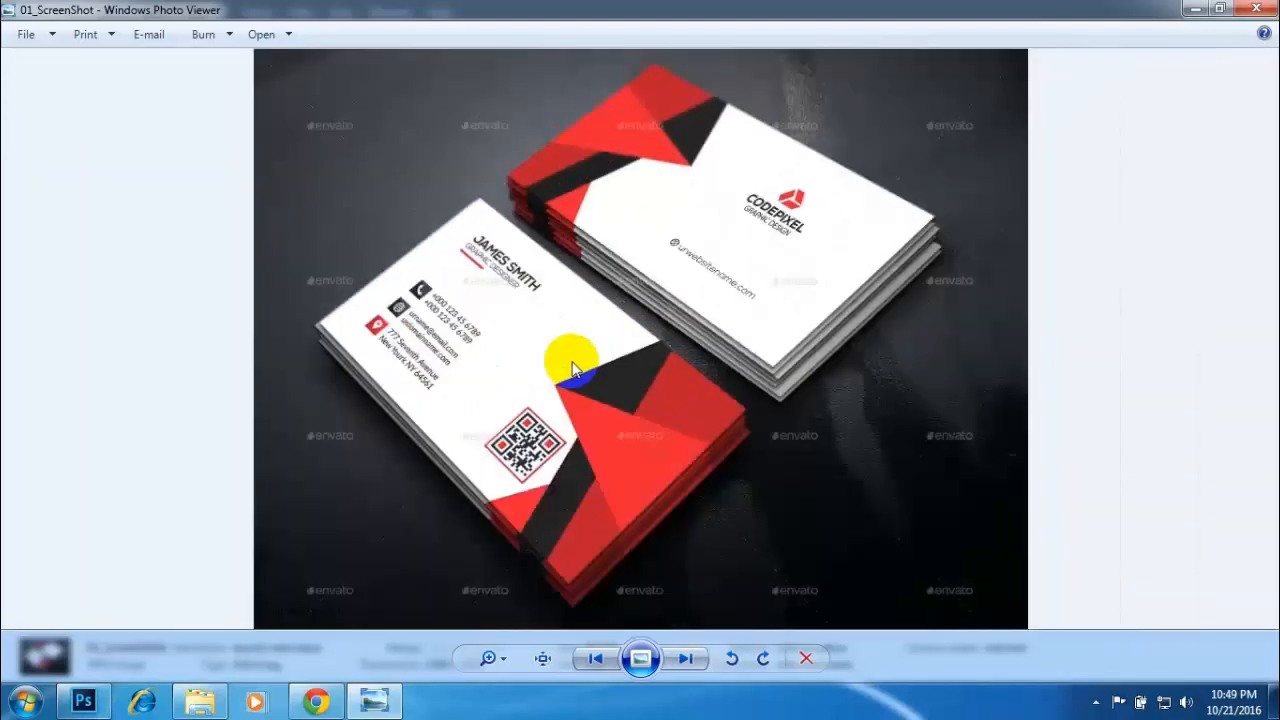
click(1262, 10)
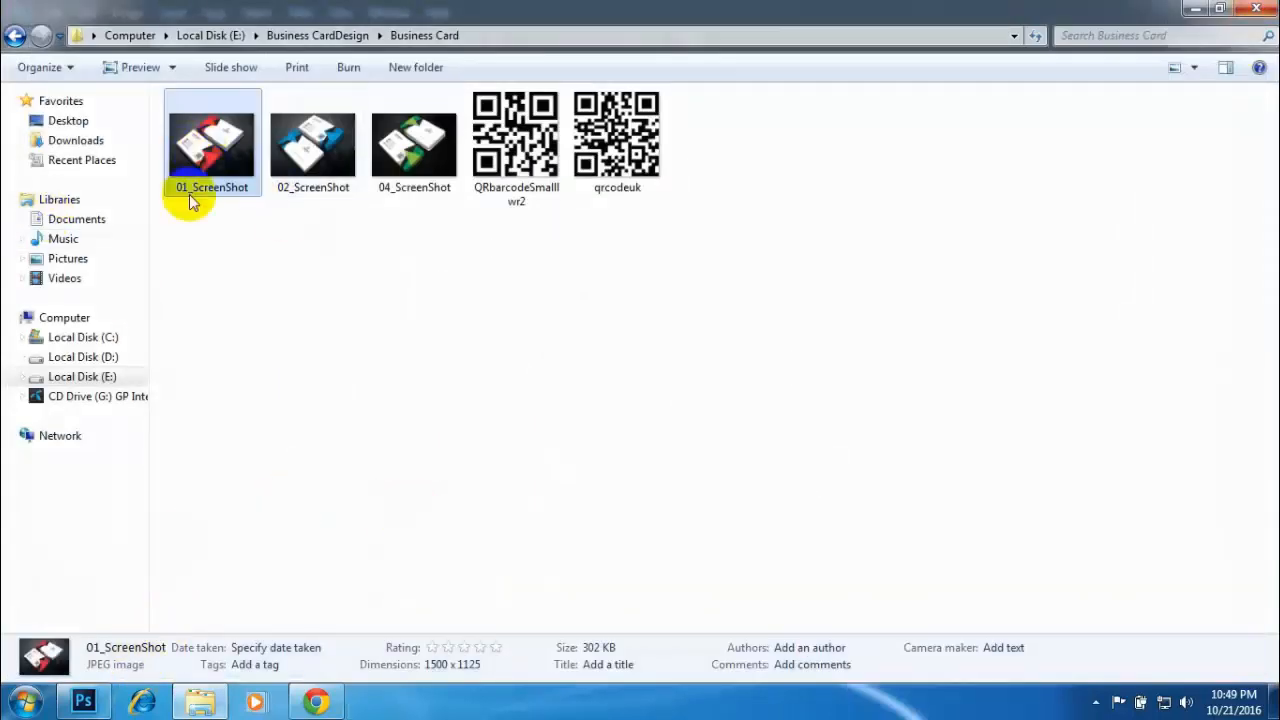
double_click(200, 137)
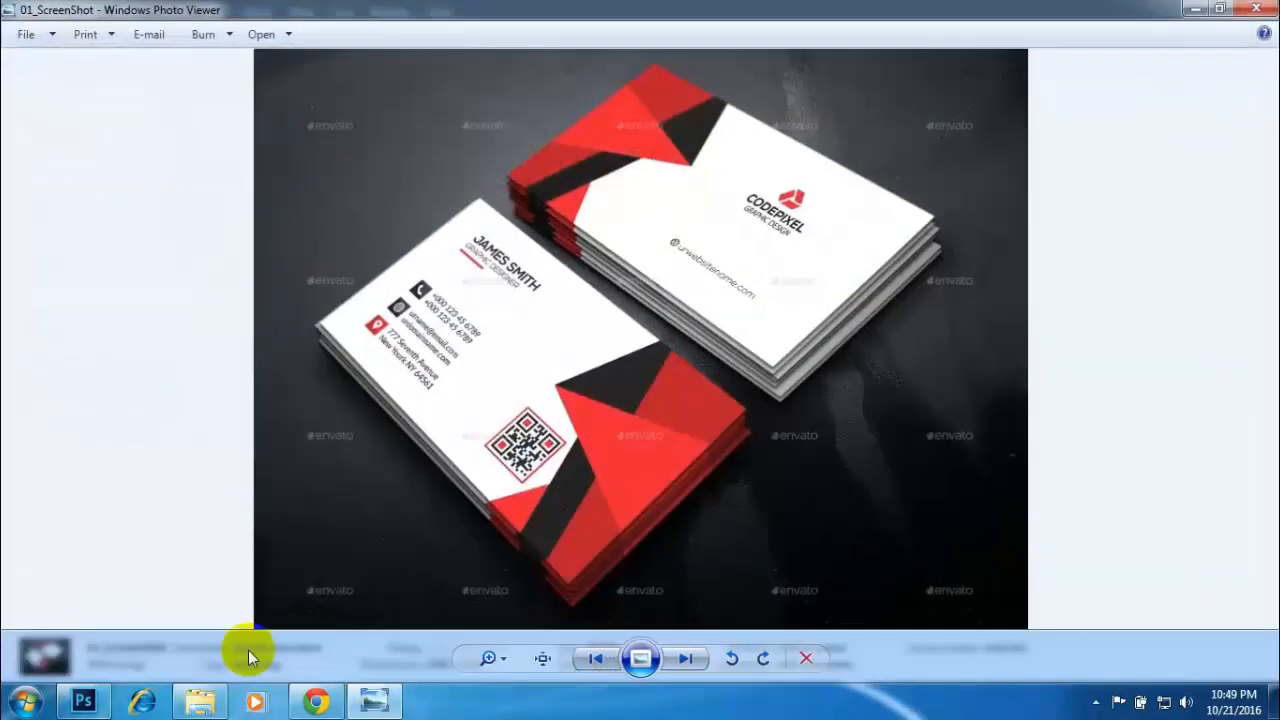
- Switch to Chrome, reach the Font Awesome home page from the "font awesome download" results and request its download
click(83, 702)
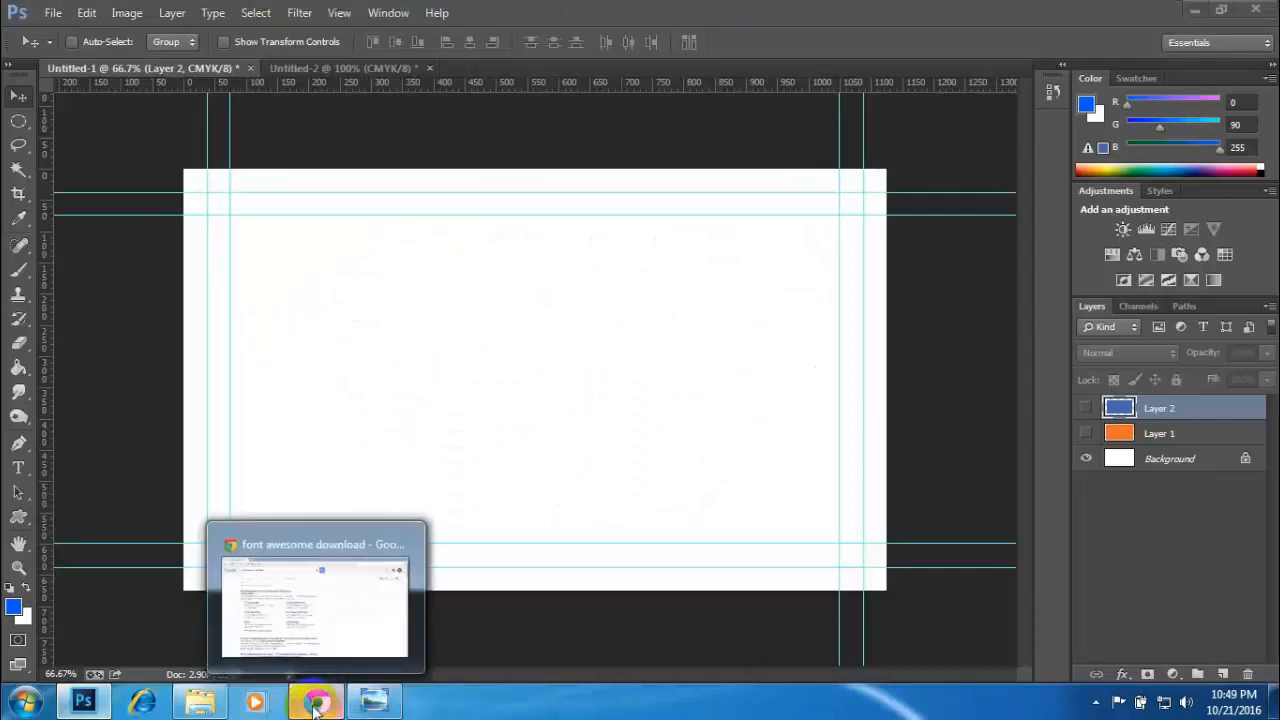
click(343, 622)
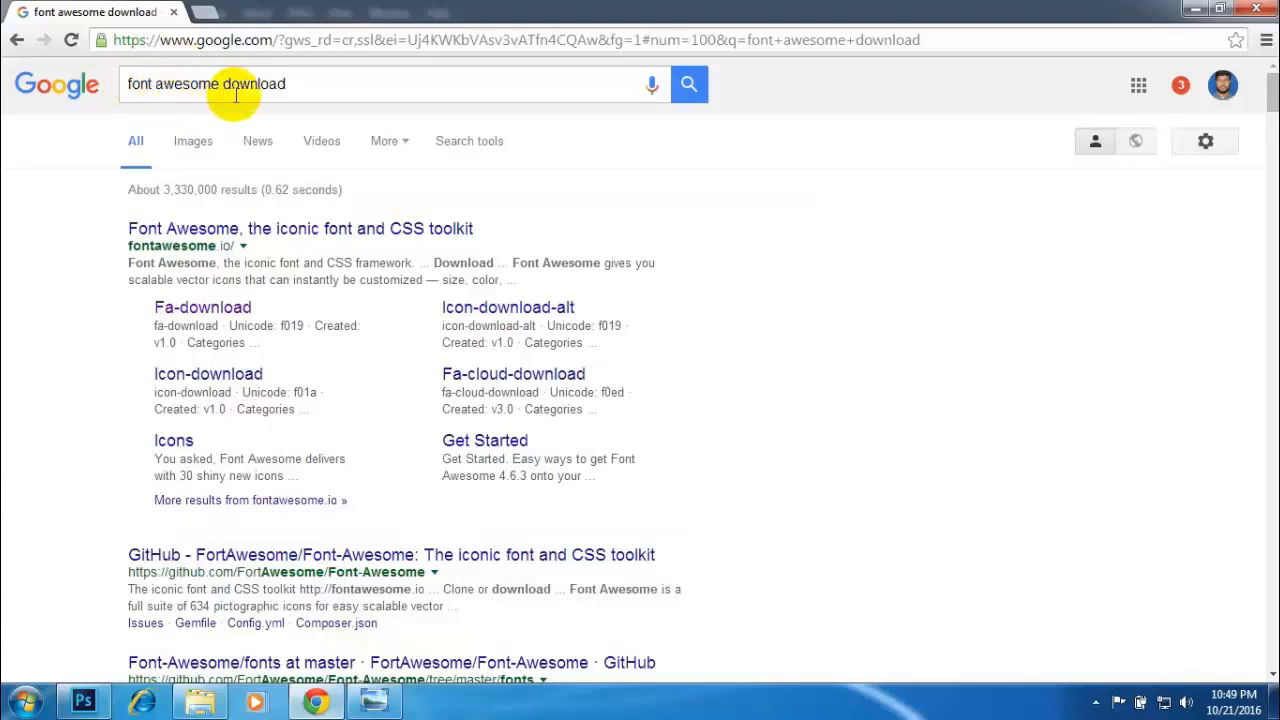
middle_click(200, 316)
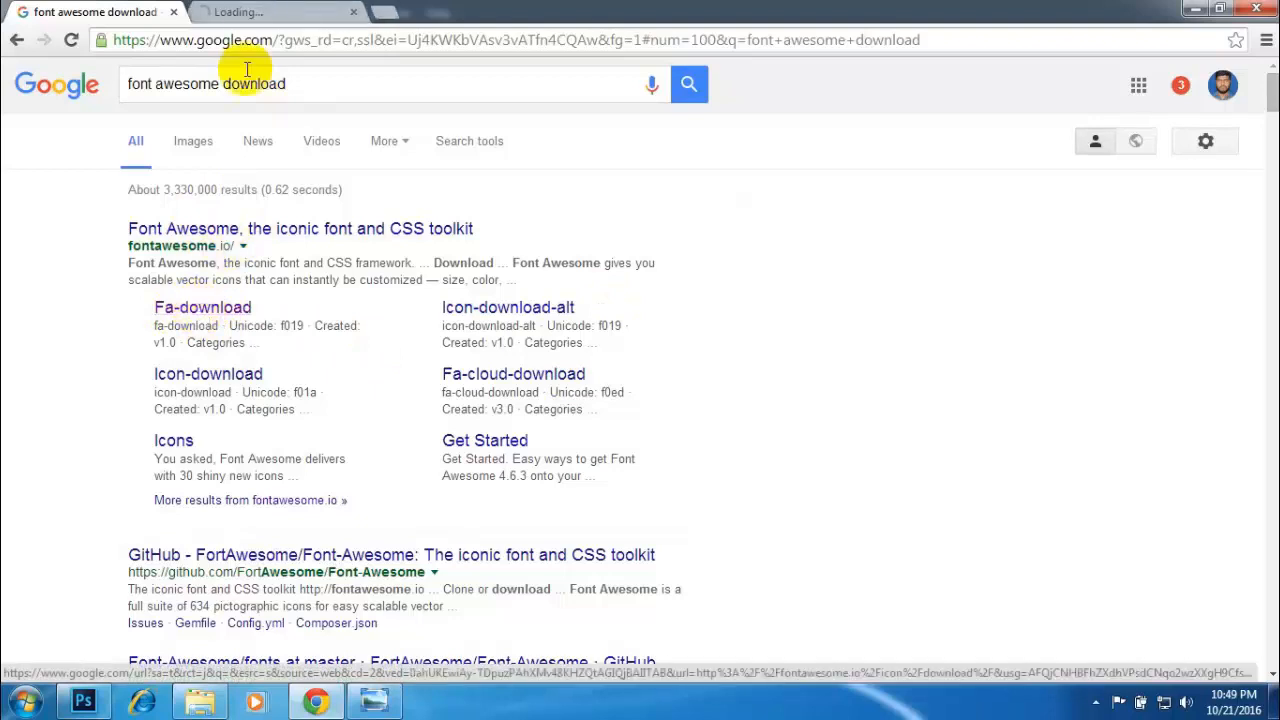
click(252, 10)
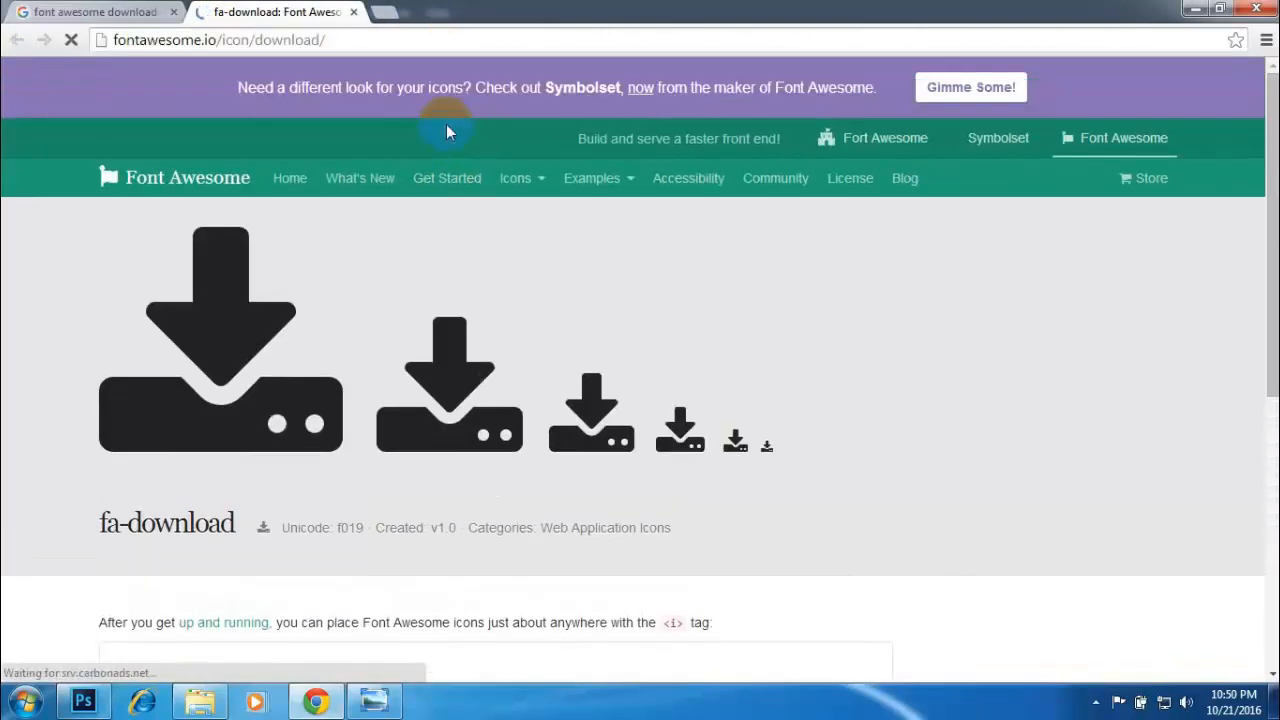
click(1113, 146)
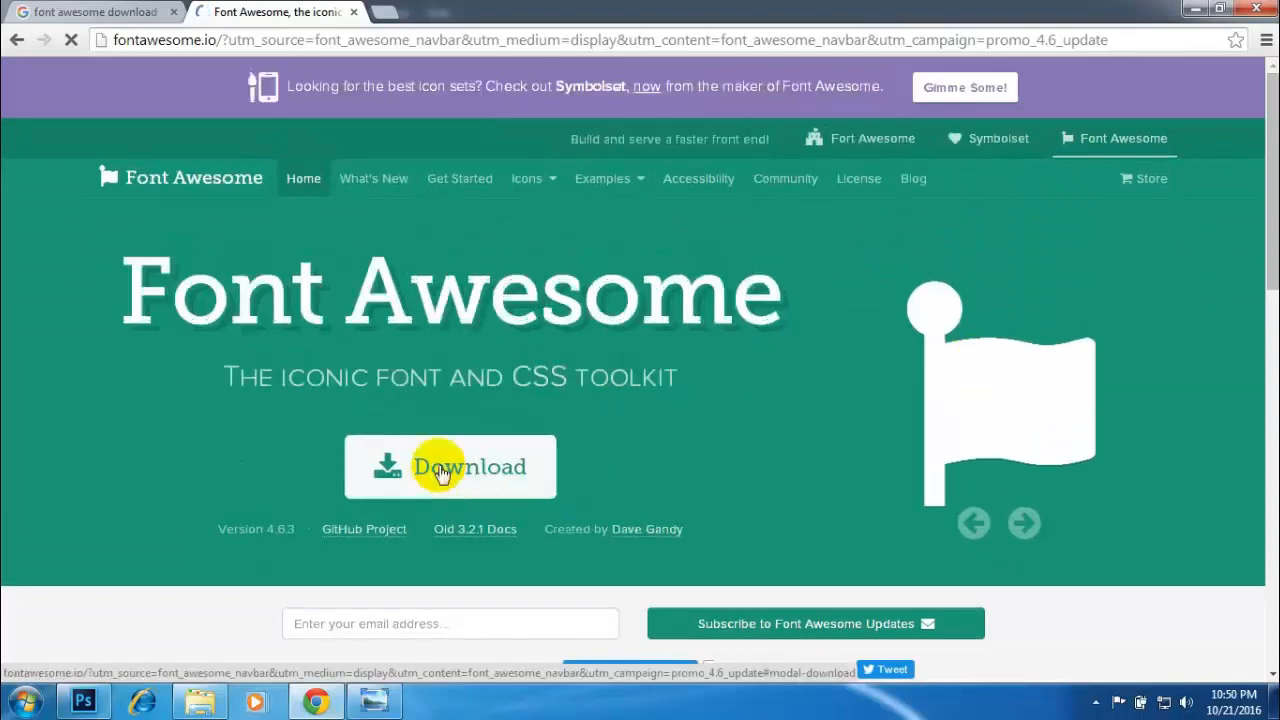
click(453, 470)
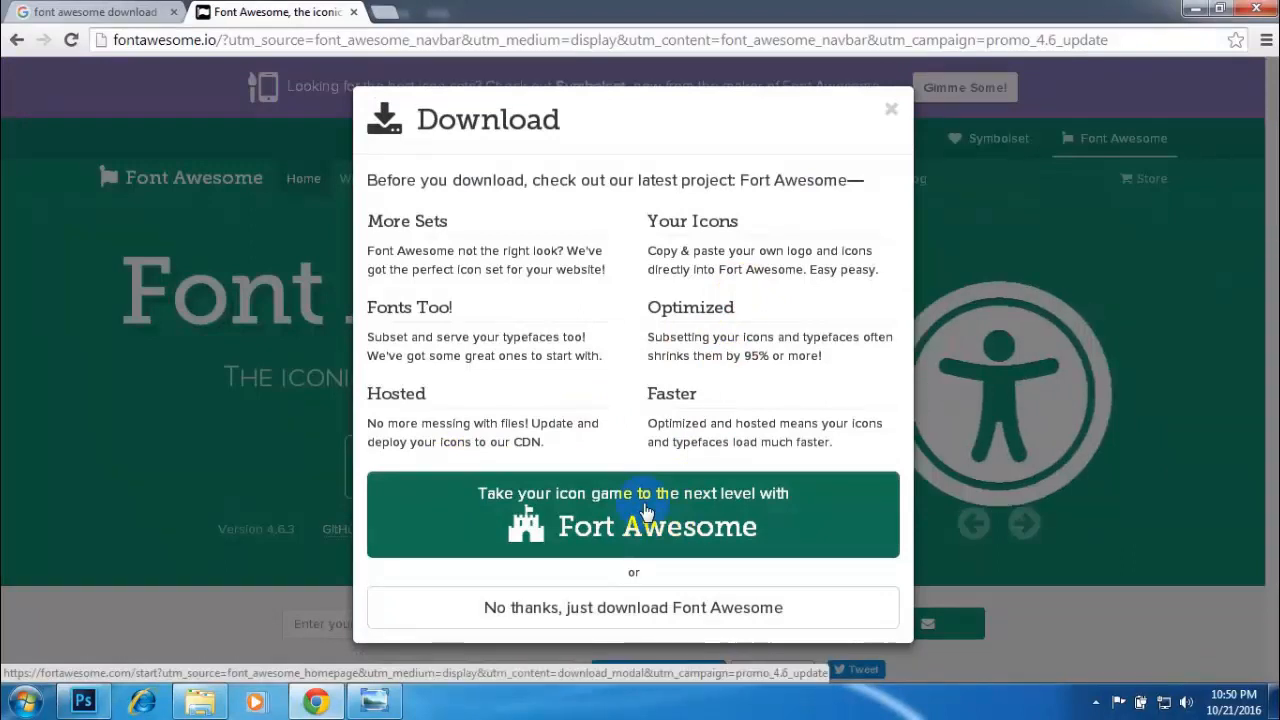
click(645, 512)
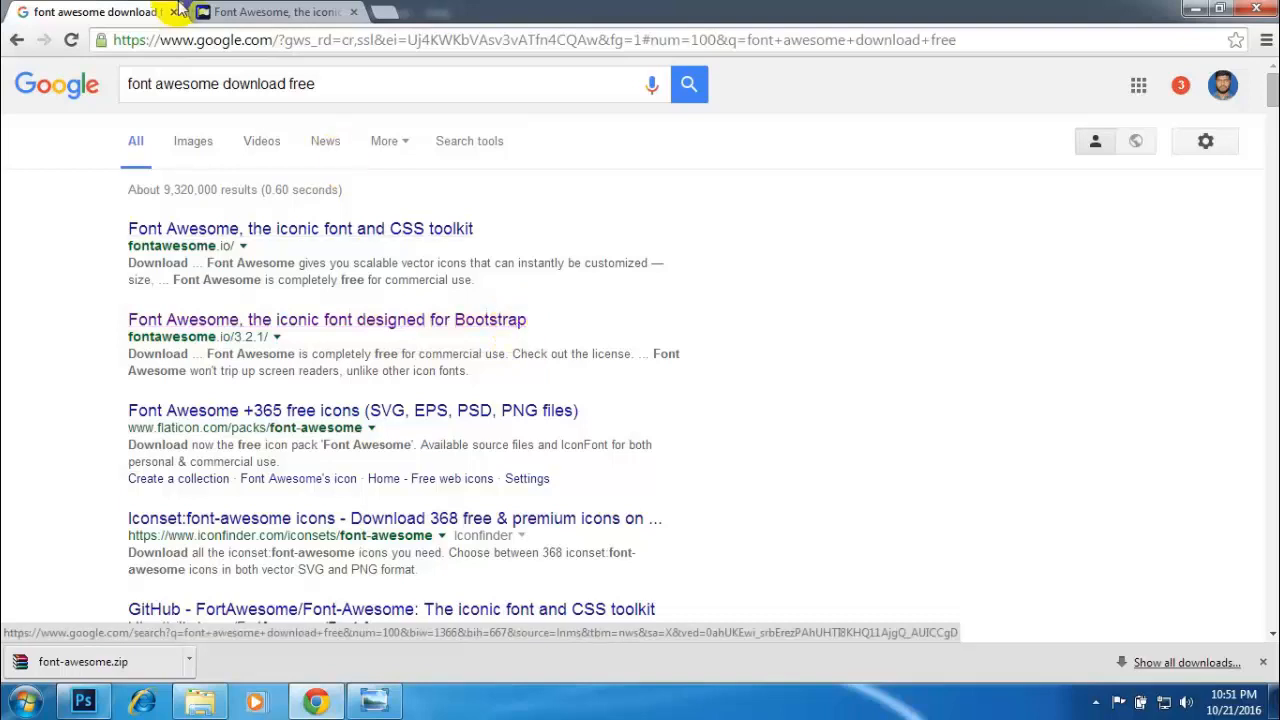
- Locate the downloaded font-awesome.zip in its folder and extract it to Downloads\font-awesome
click(268, 12)
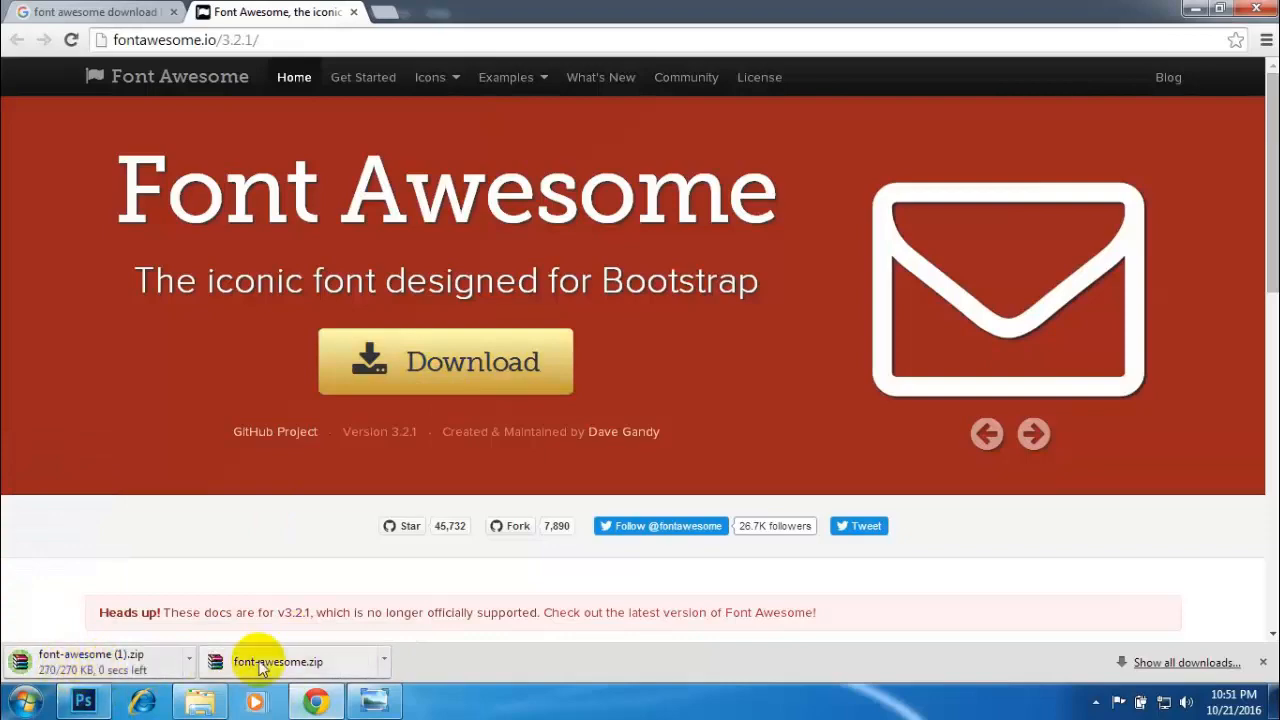
click(384, 659)
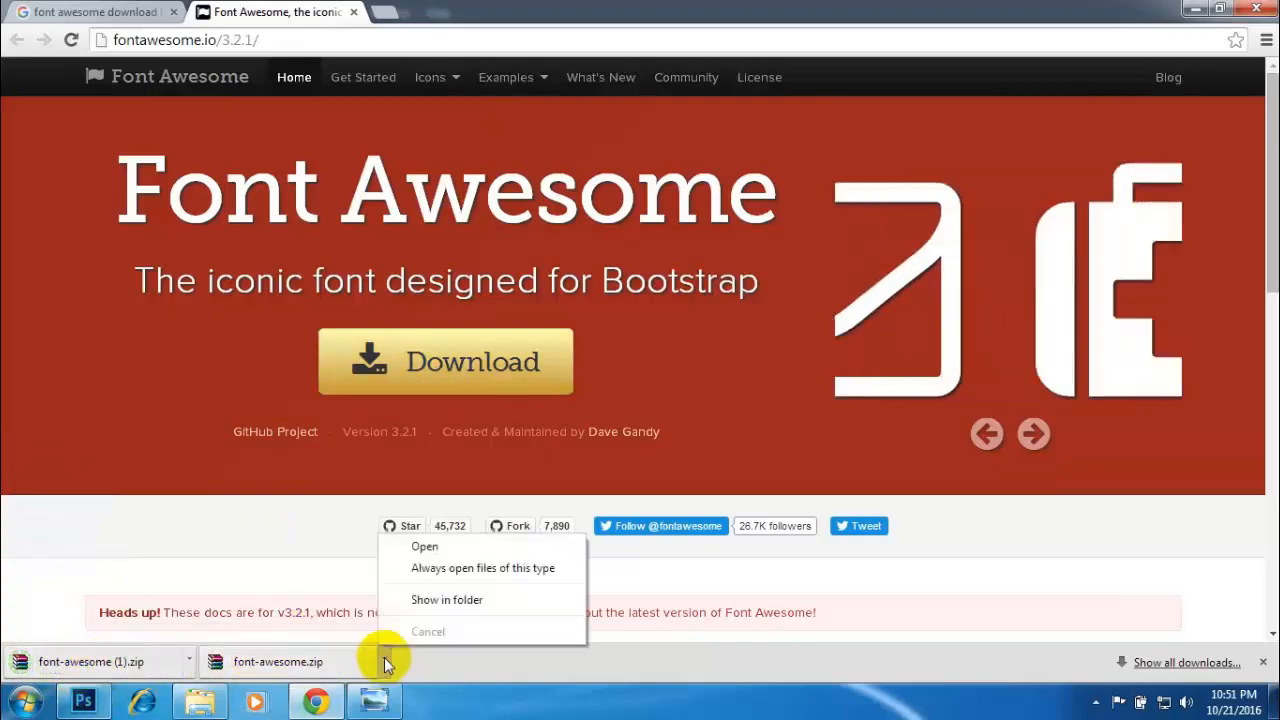
click(417, 600)
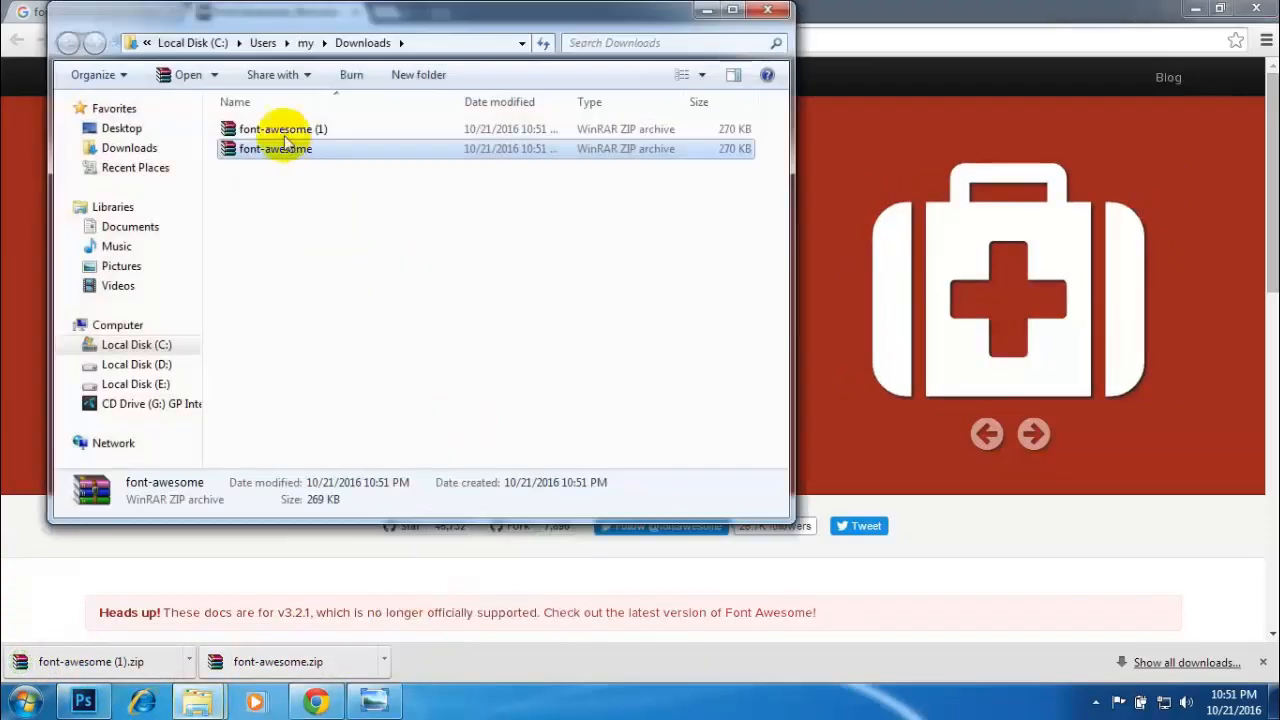
right_click(282, 152)
click(323, 177)
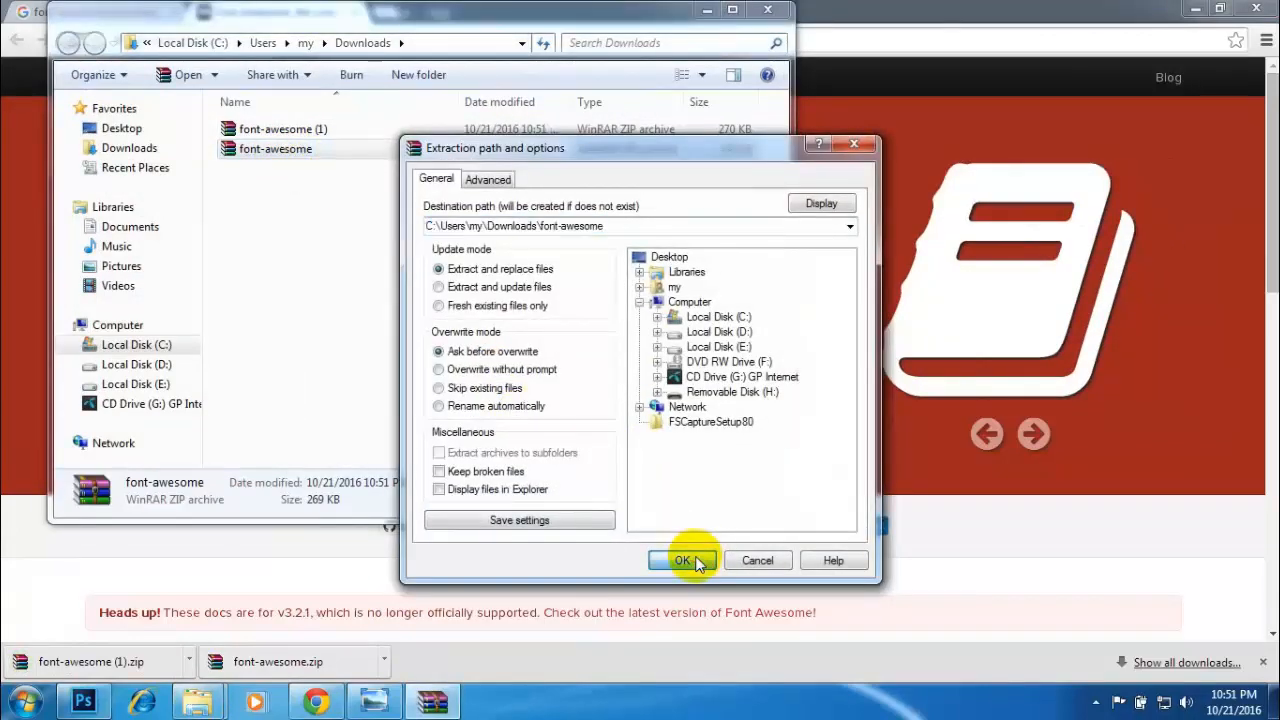
click(686, 556)
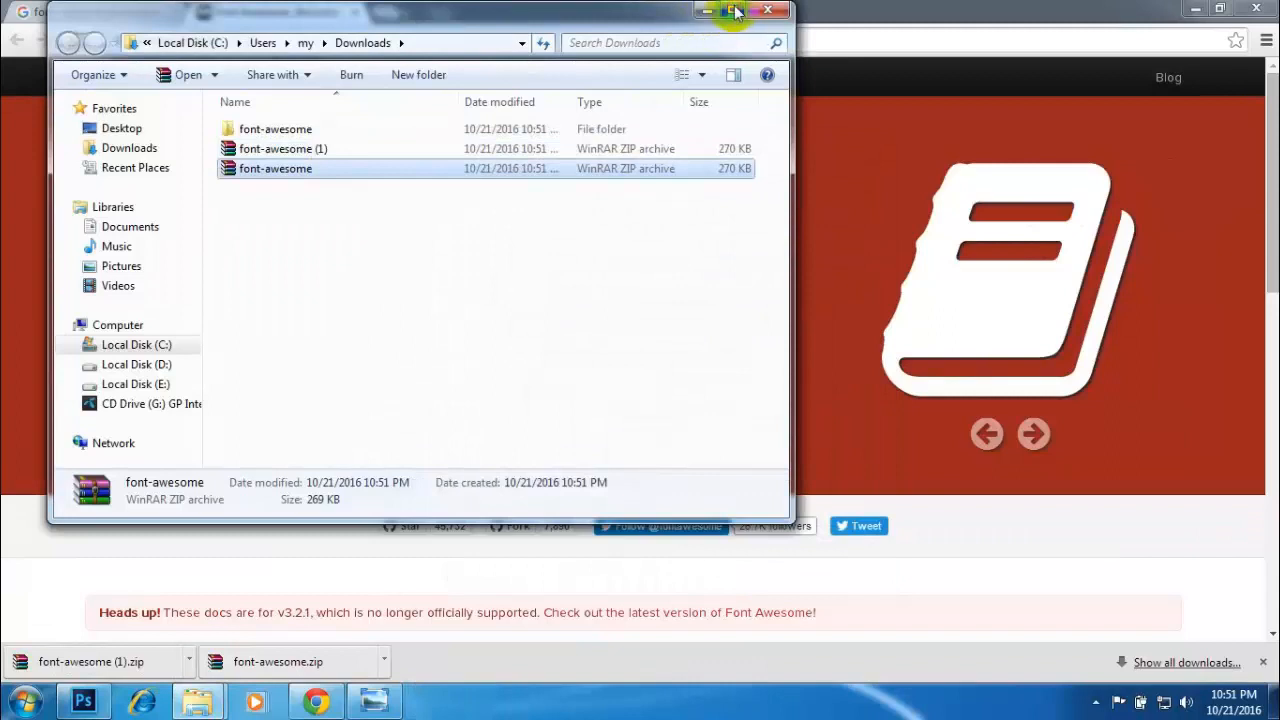
- Maximize the Downloads window and open the font folder inside the extracted font-awesome folders
click(735, 10)
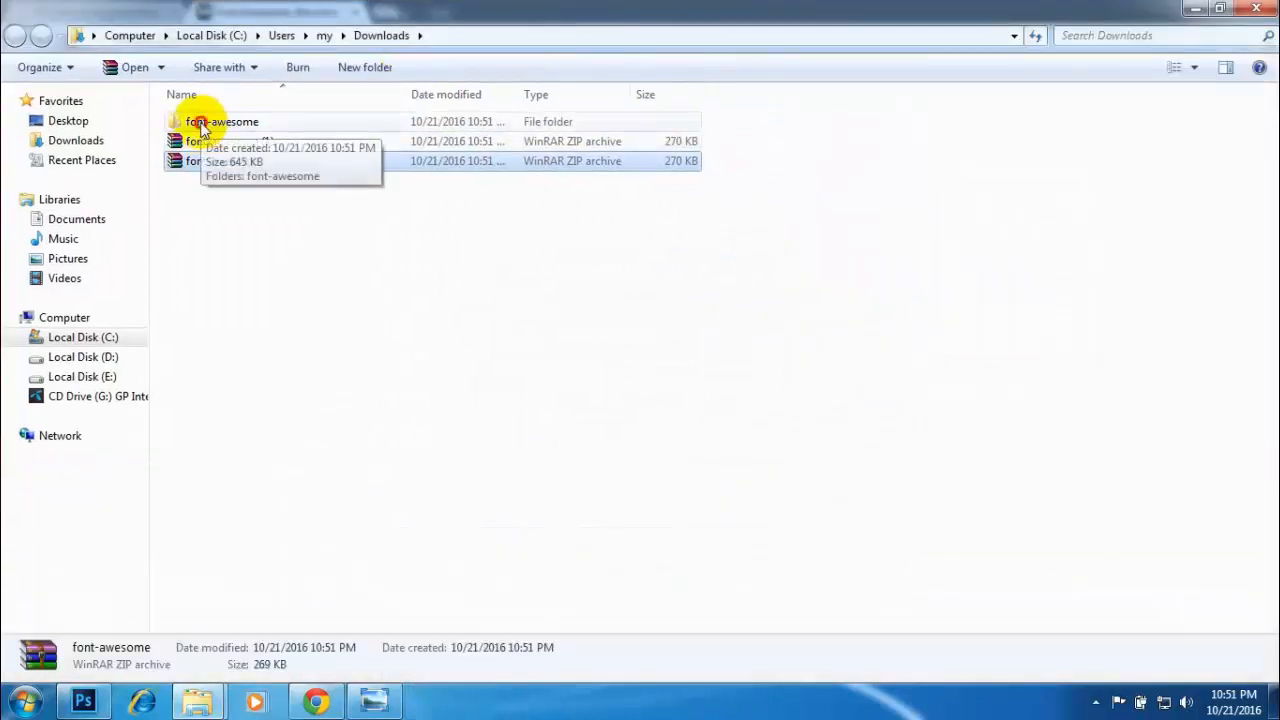
double_click(203, 128)
double_click(203, 124)
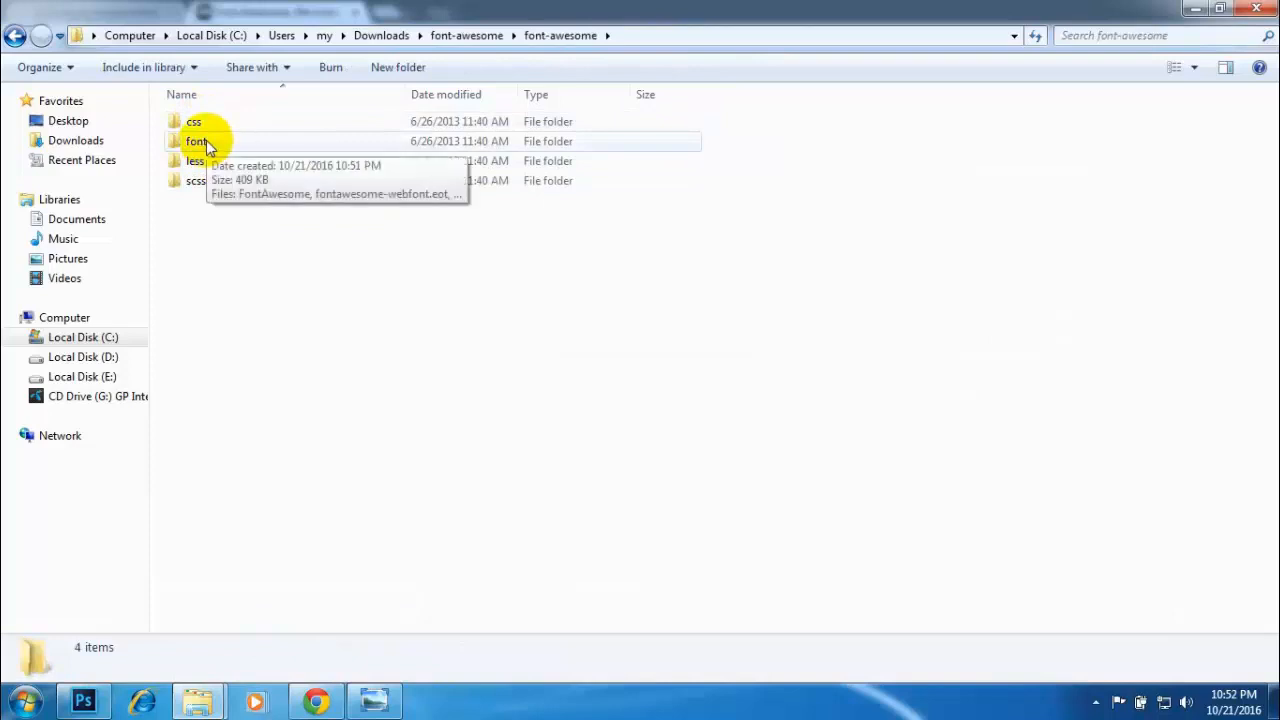
double_click(206, 140)
- Install the FontAwesome OpenType font and close its preview
click(229, 124)
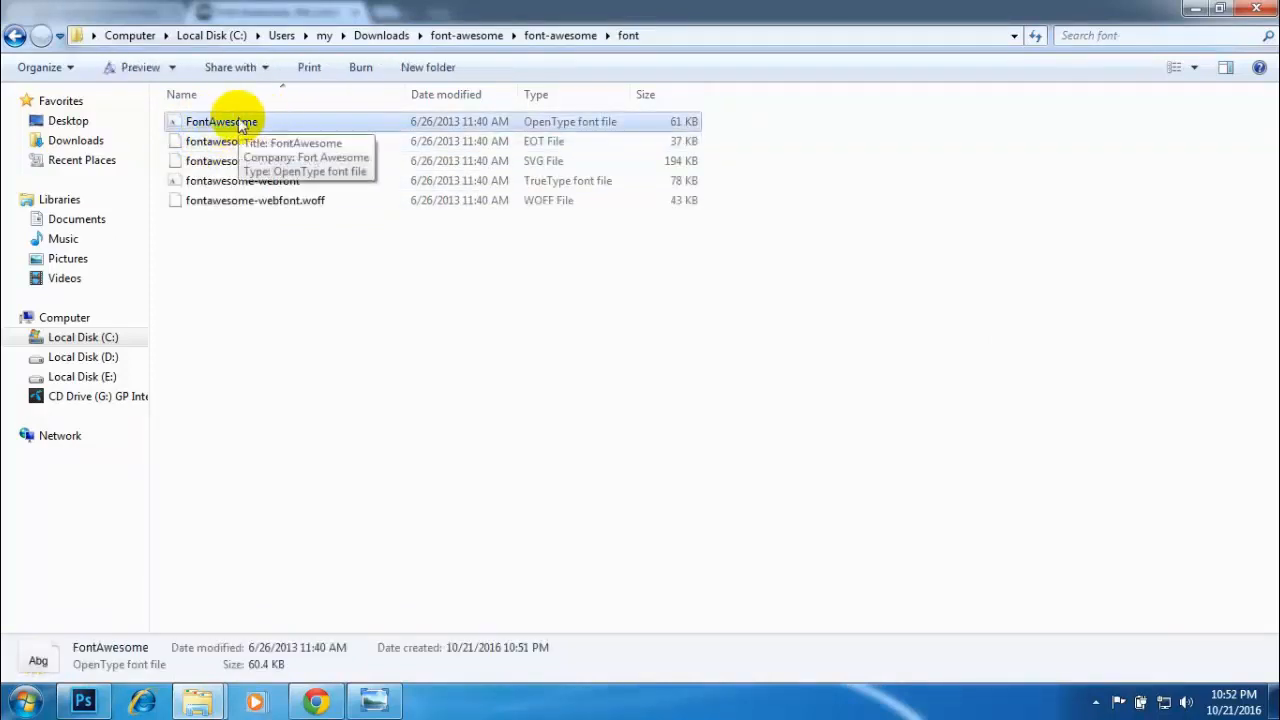
double_click(228, 127)
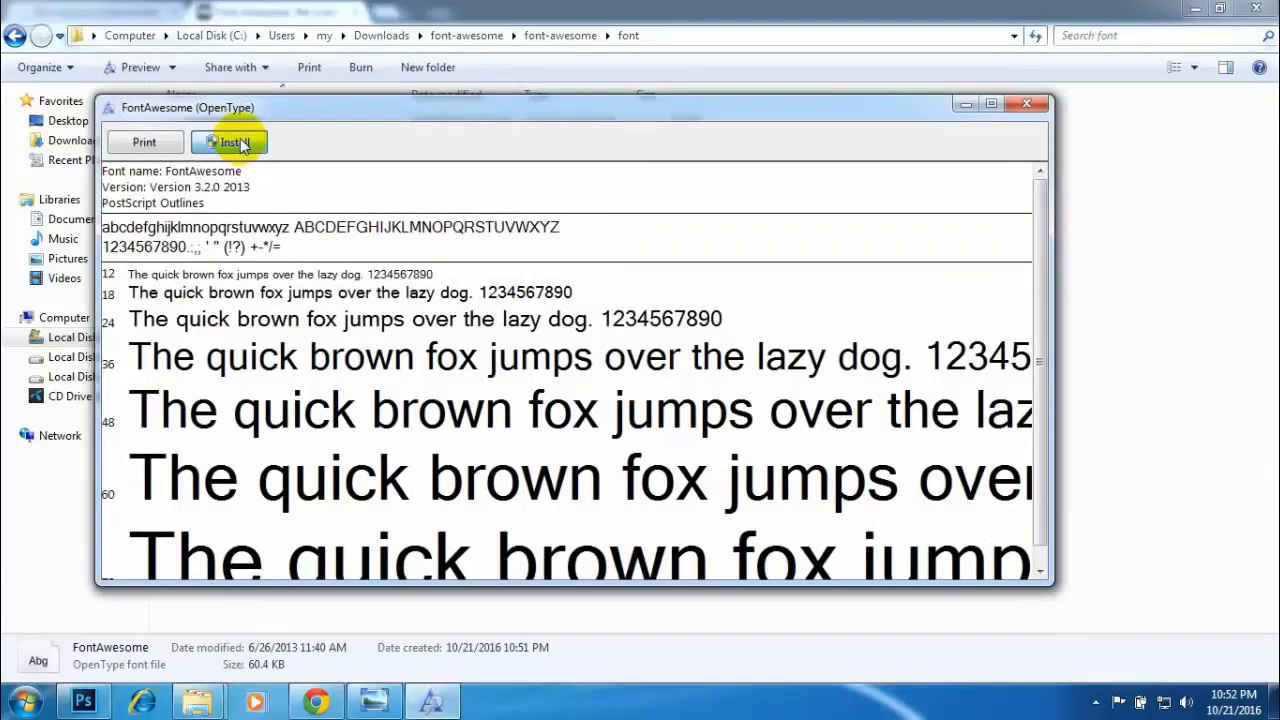
click(241, 145)
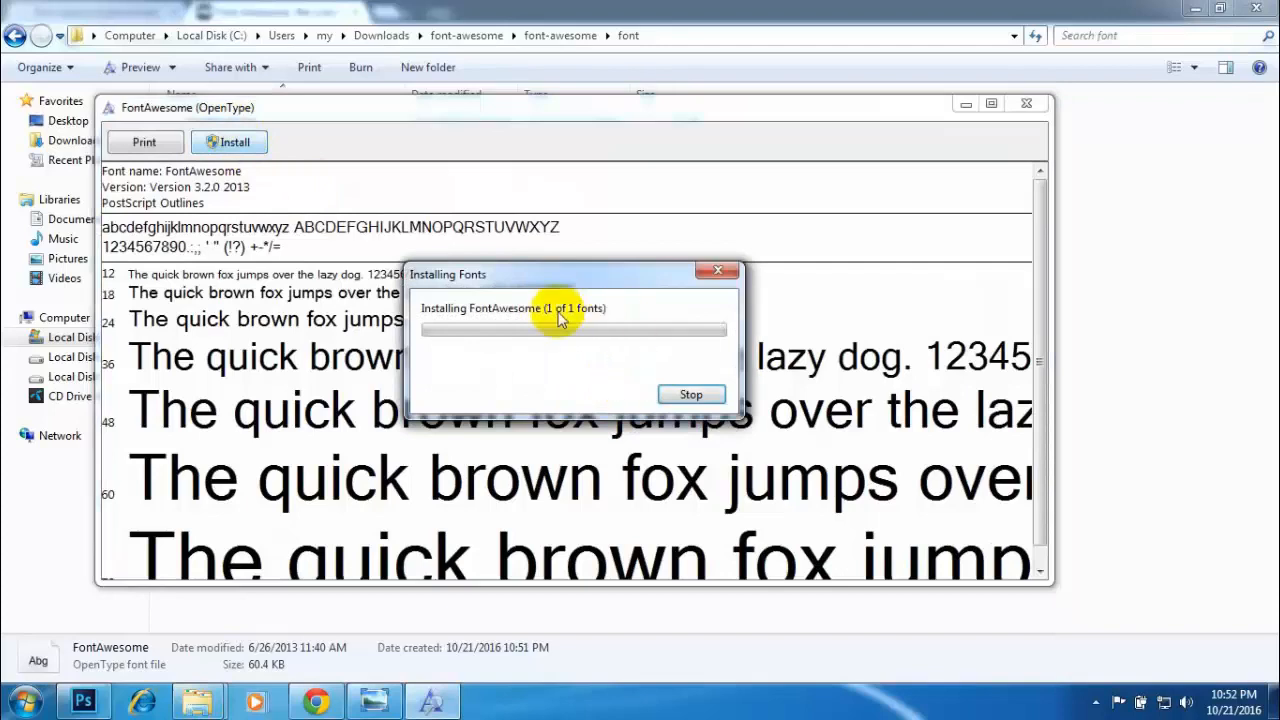
click(1025, 104)
- Install the fontawesome-webfont TrueType font and close its preview
double_click(215, 182)
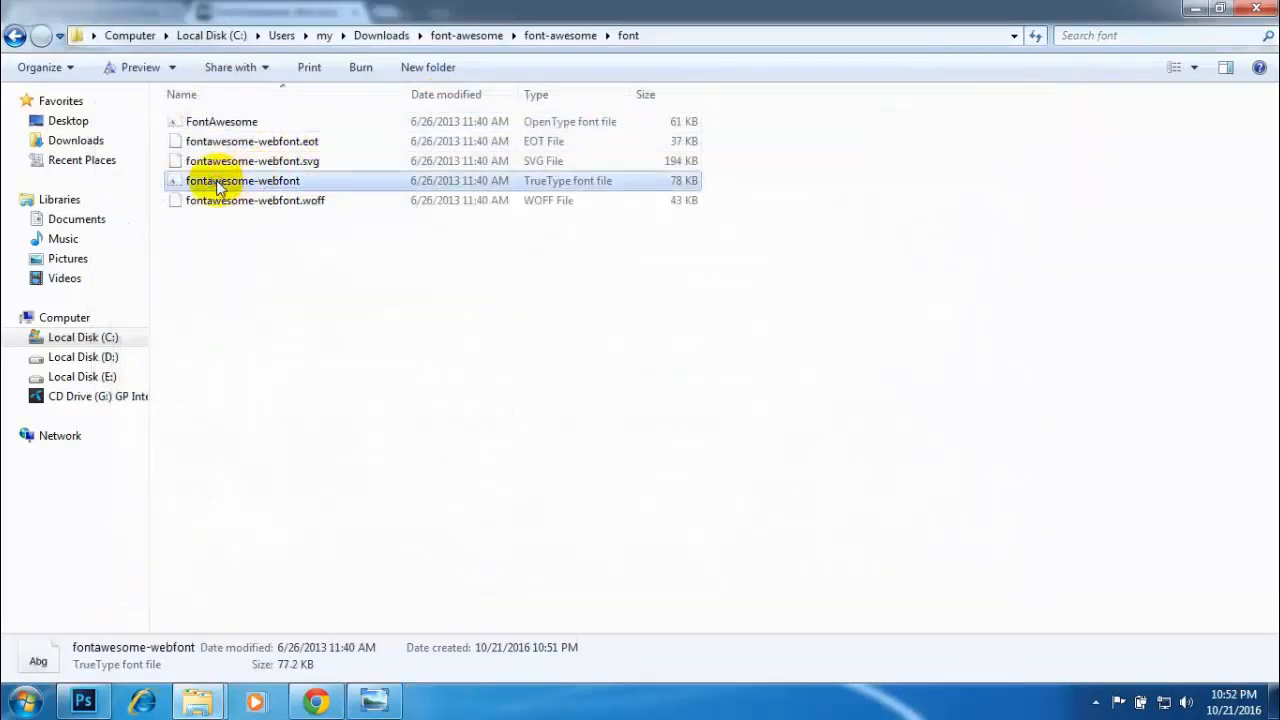
click(259, 166)
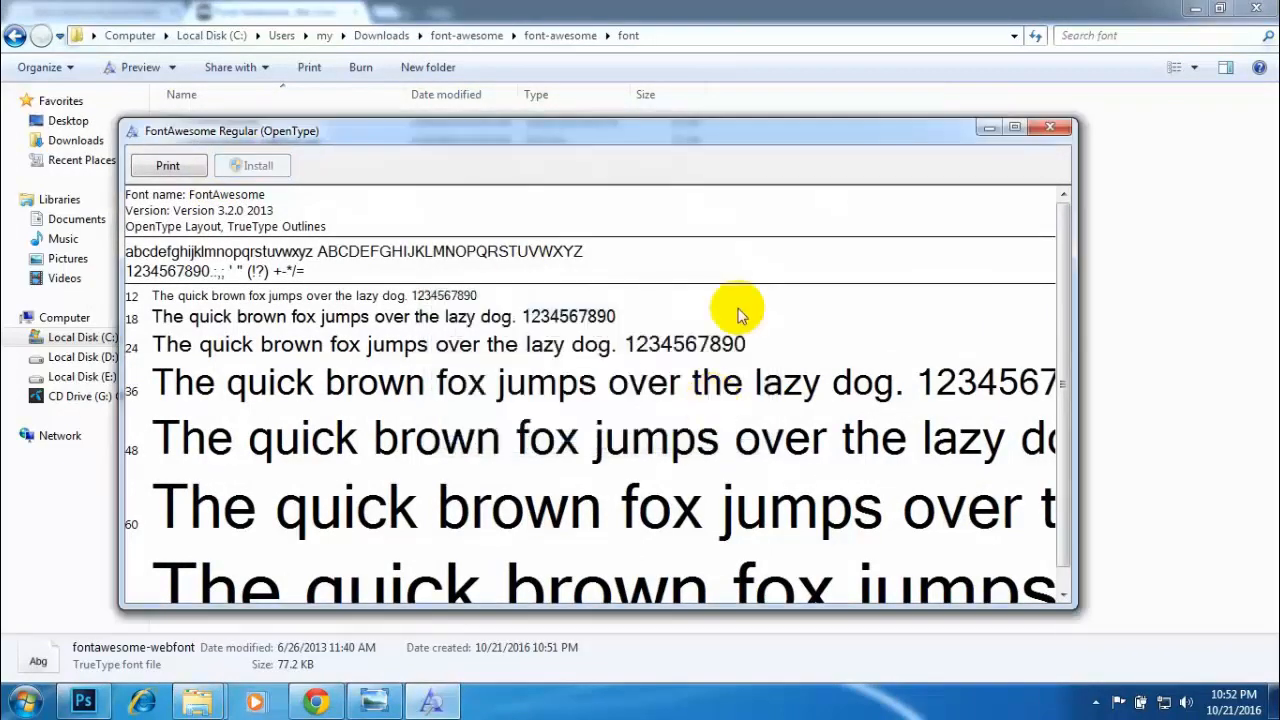
click(1050, 130)
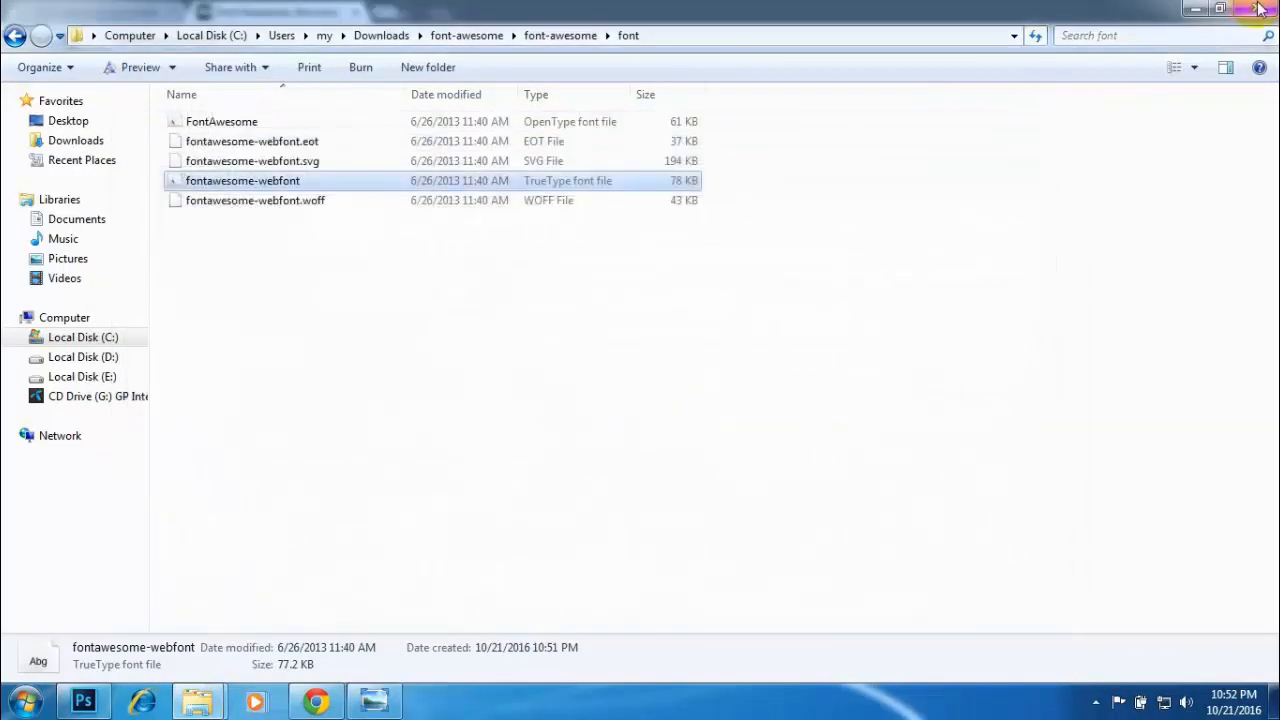
- Close the extracted font folder window and the Font Awesome 3.2.1 page in the browser
click(1258, 8)
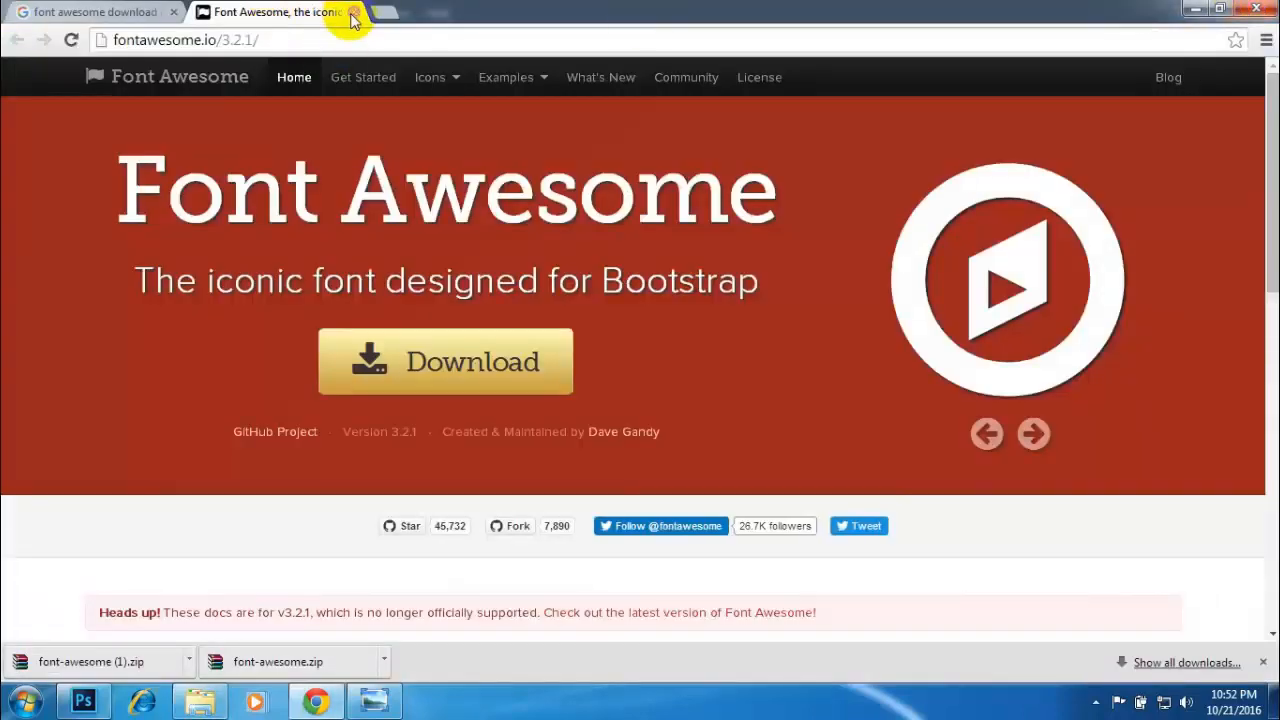
click(122, 10)
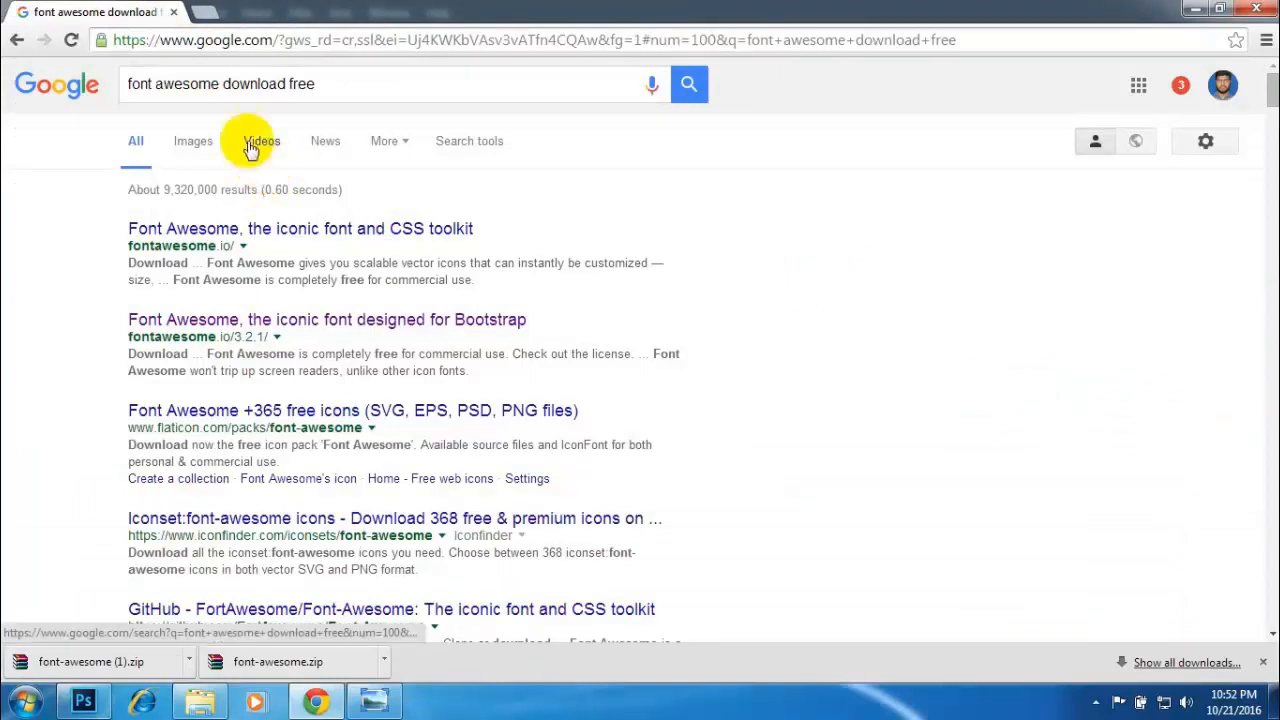
- Search Google for "font awesome cheat sheet" and open the Font Awesome Cheatsheet result from fontawesome.io in a new tab
drag(329, 86, 228, 83)
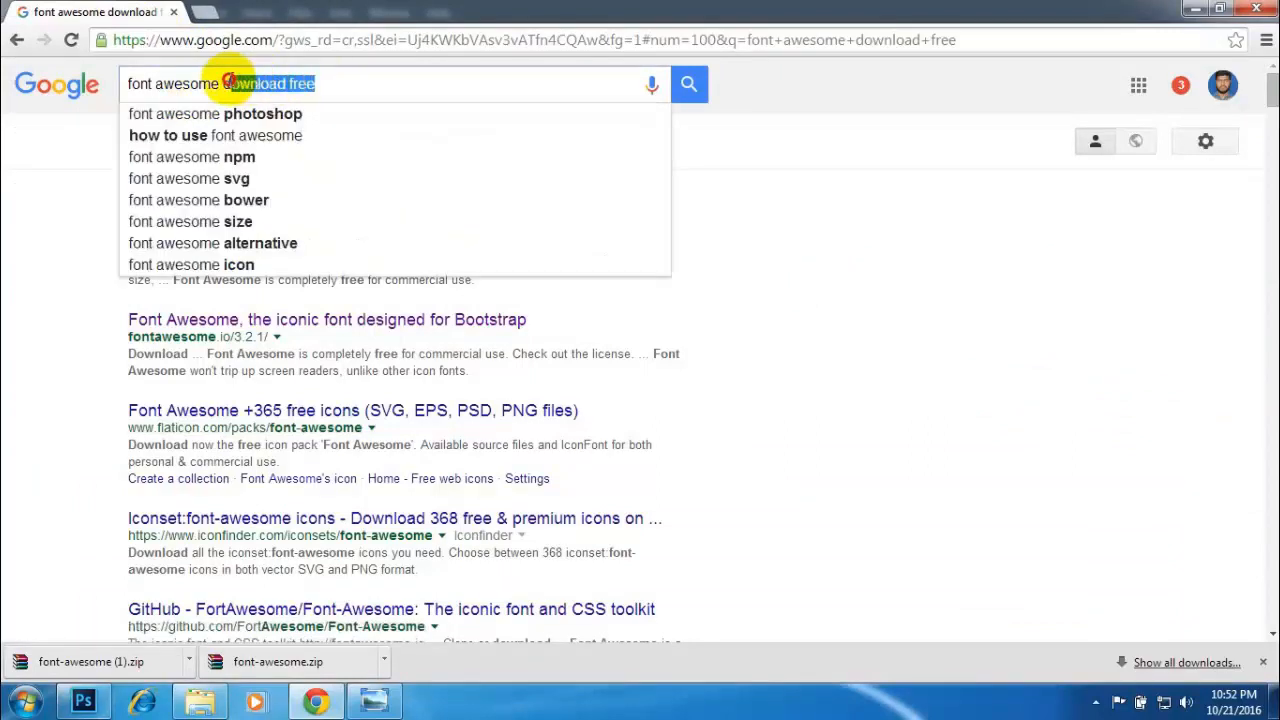
key(BackSpace)
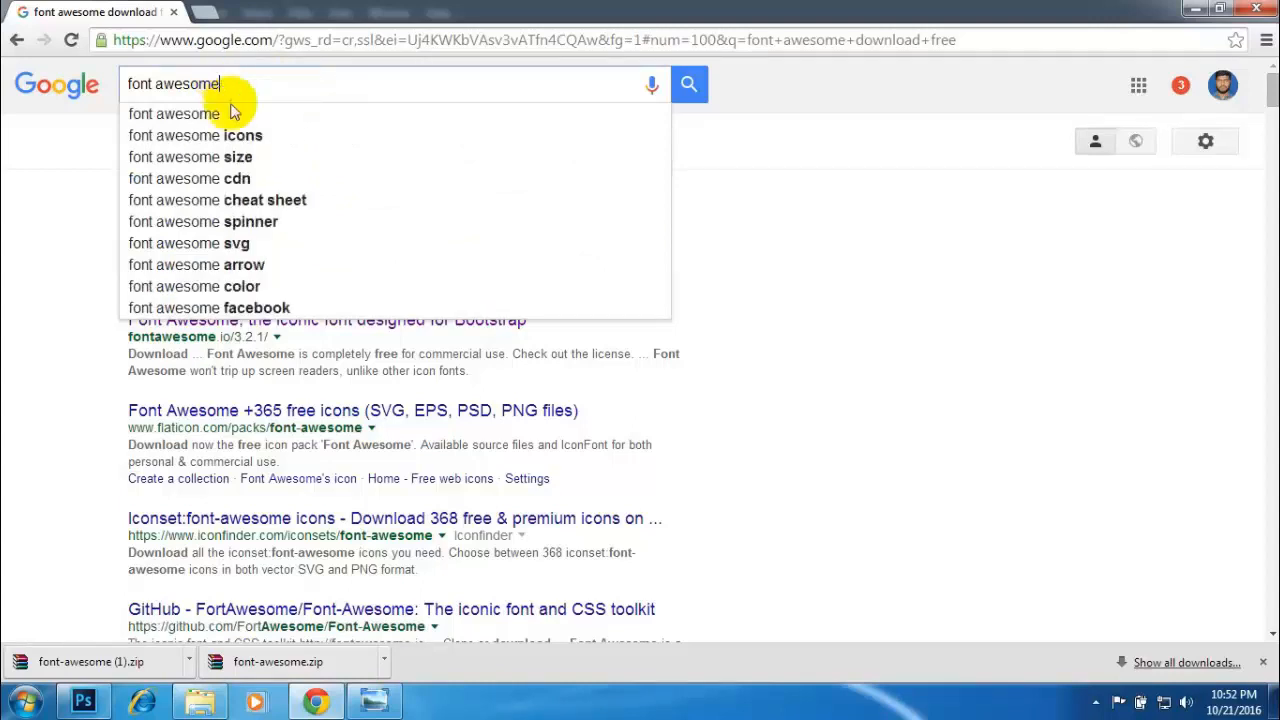
click(250, 205)
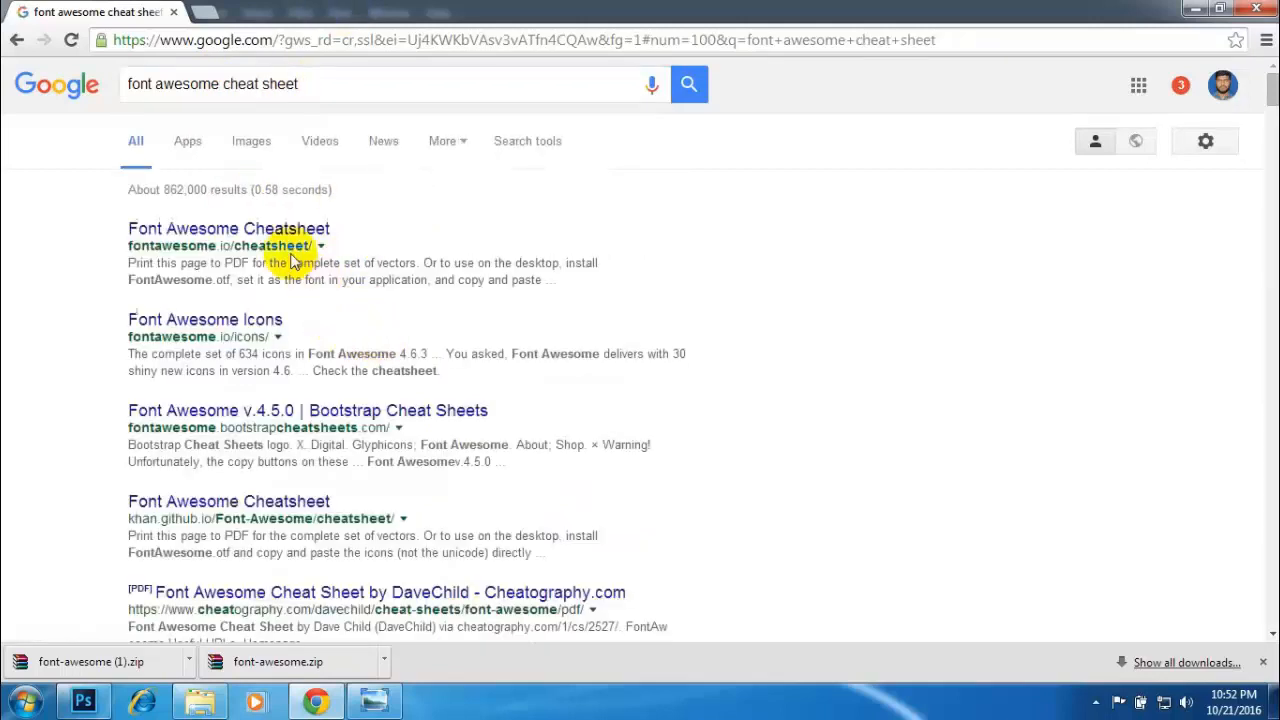
middle_click(245, 232)
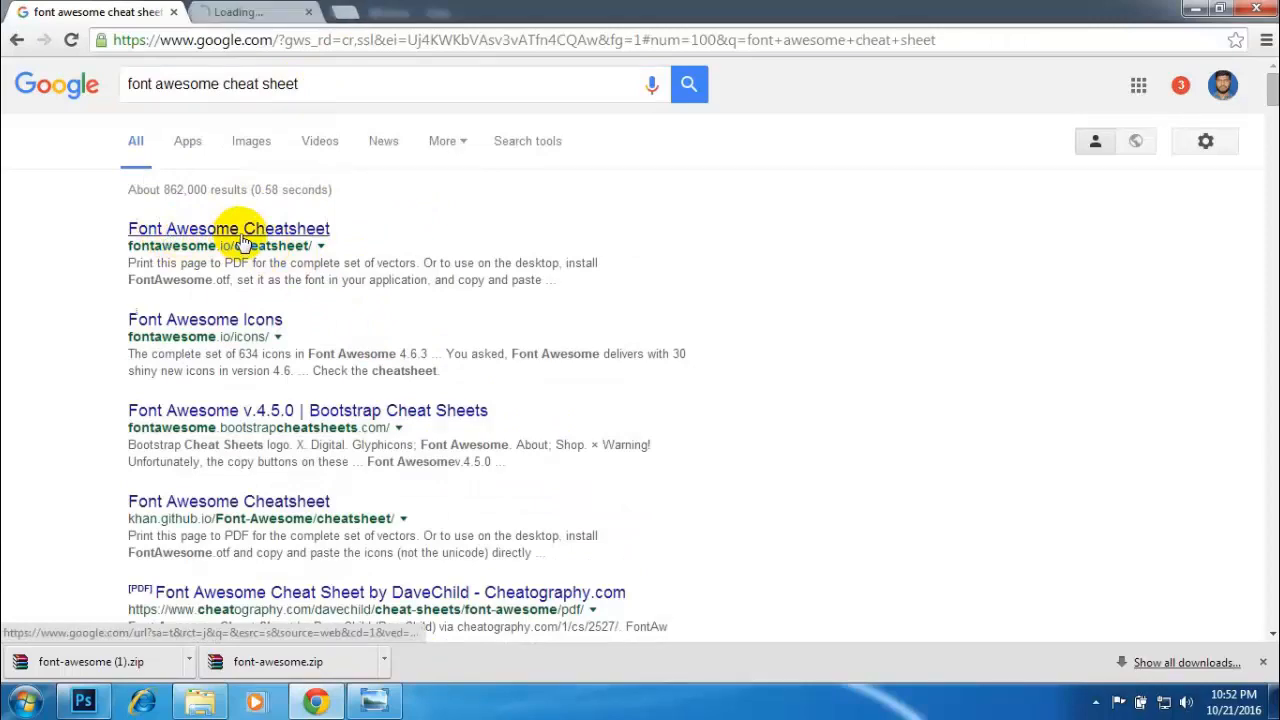
click(262, 10)
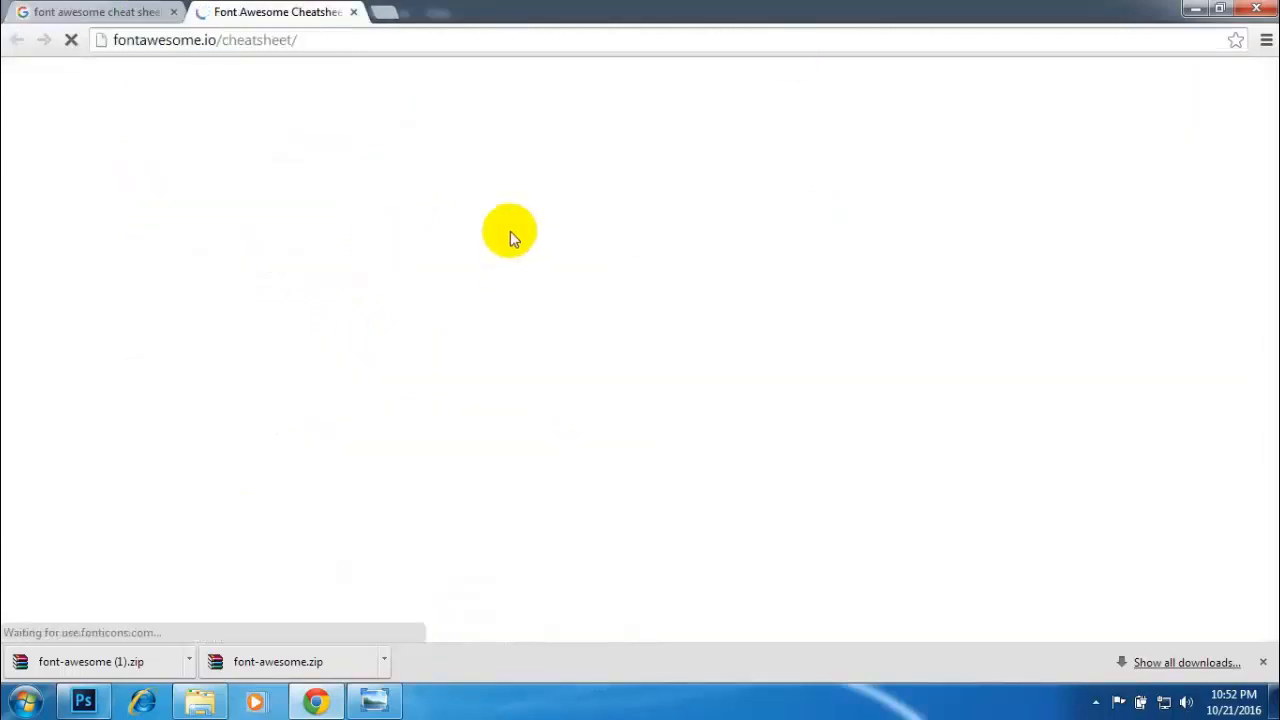
- Look through the cheatsheet's icon list and its instructions for using the icons on the desktop
scroll(658, 499, down, 5)
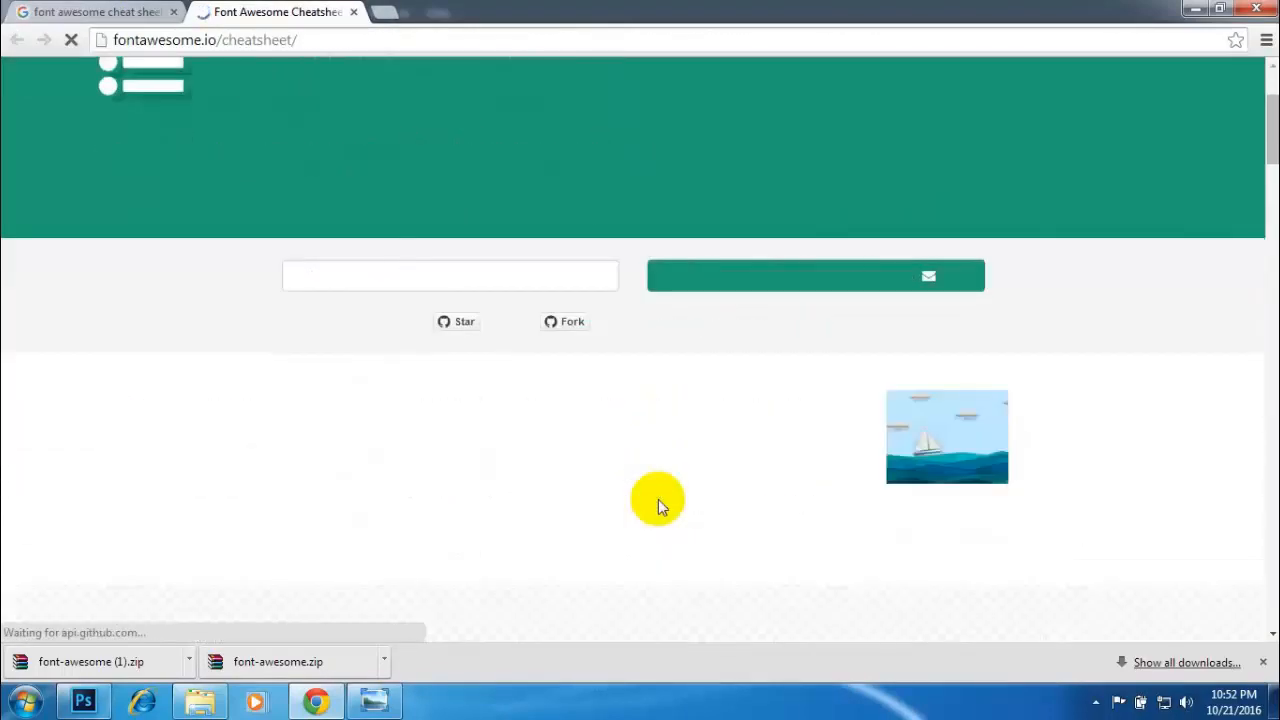
scroll(491, 466, down, 3)
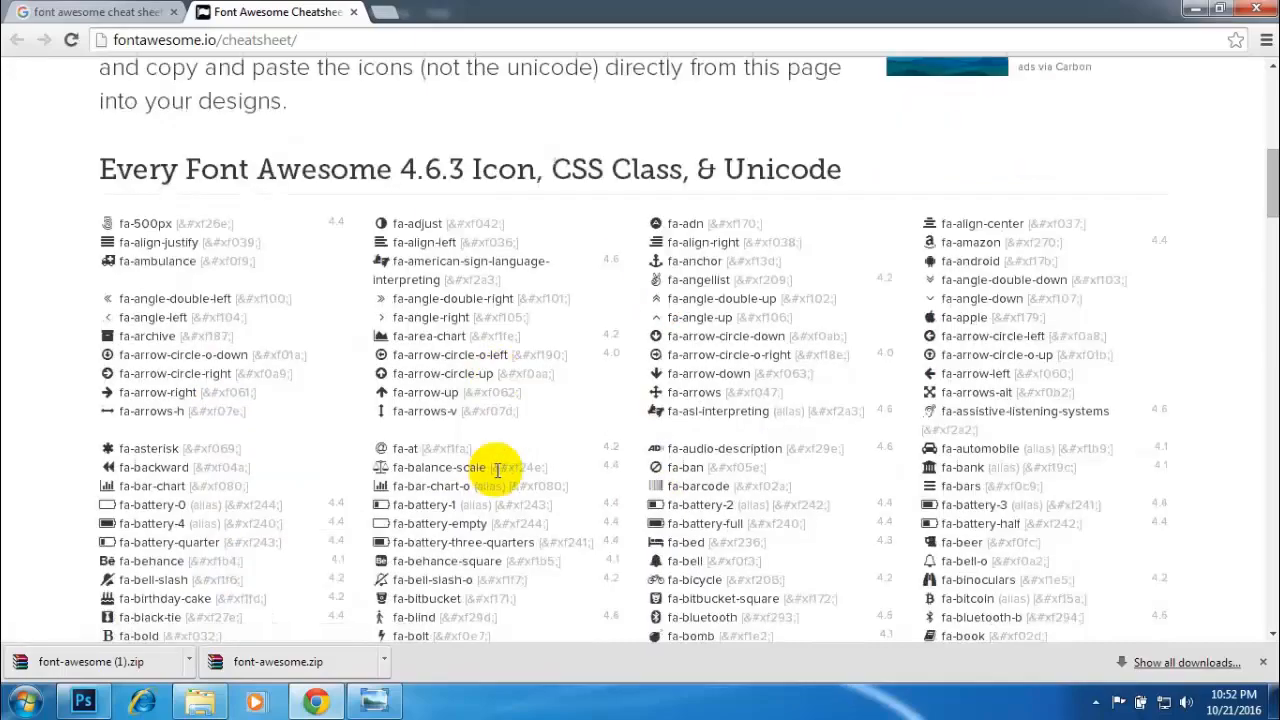
scroll(657, 414, down, 20)
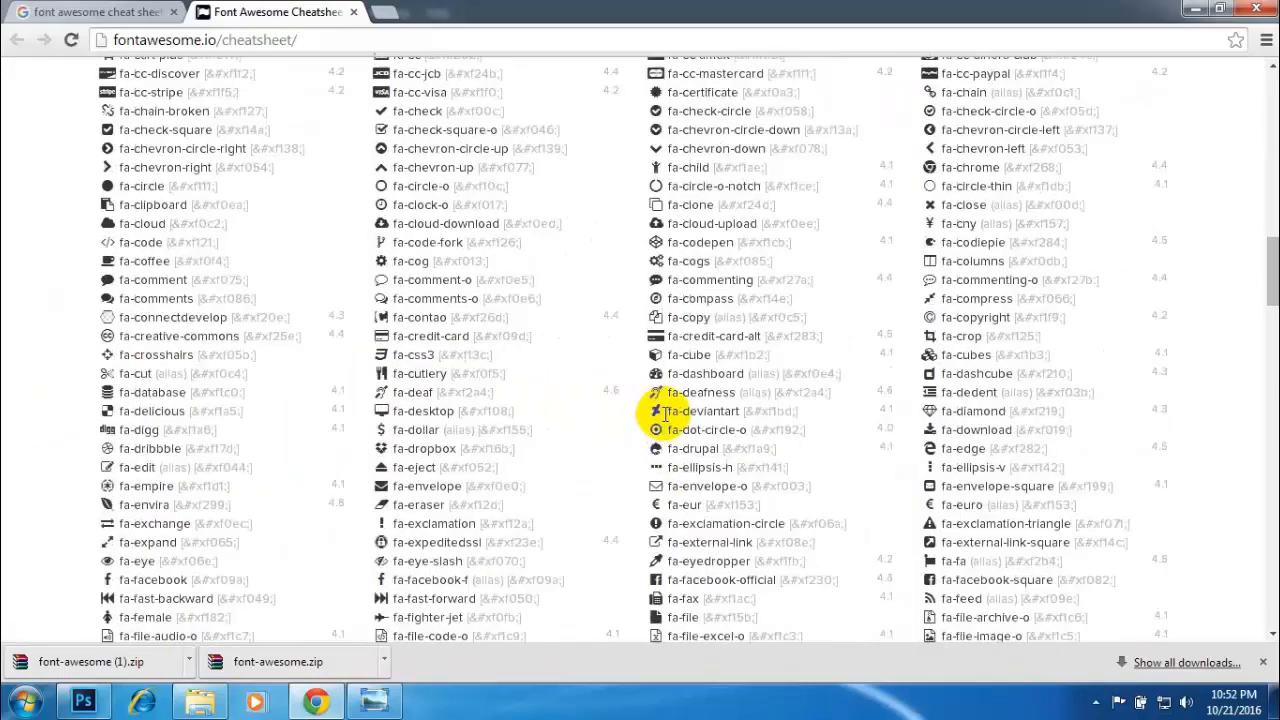
scroll(665, 413, down, 20)
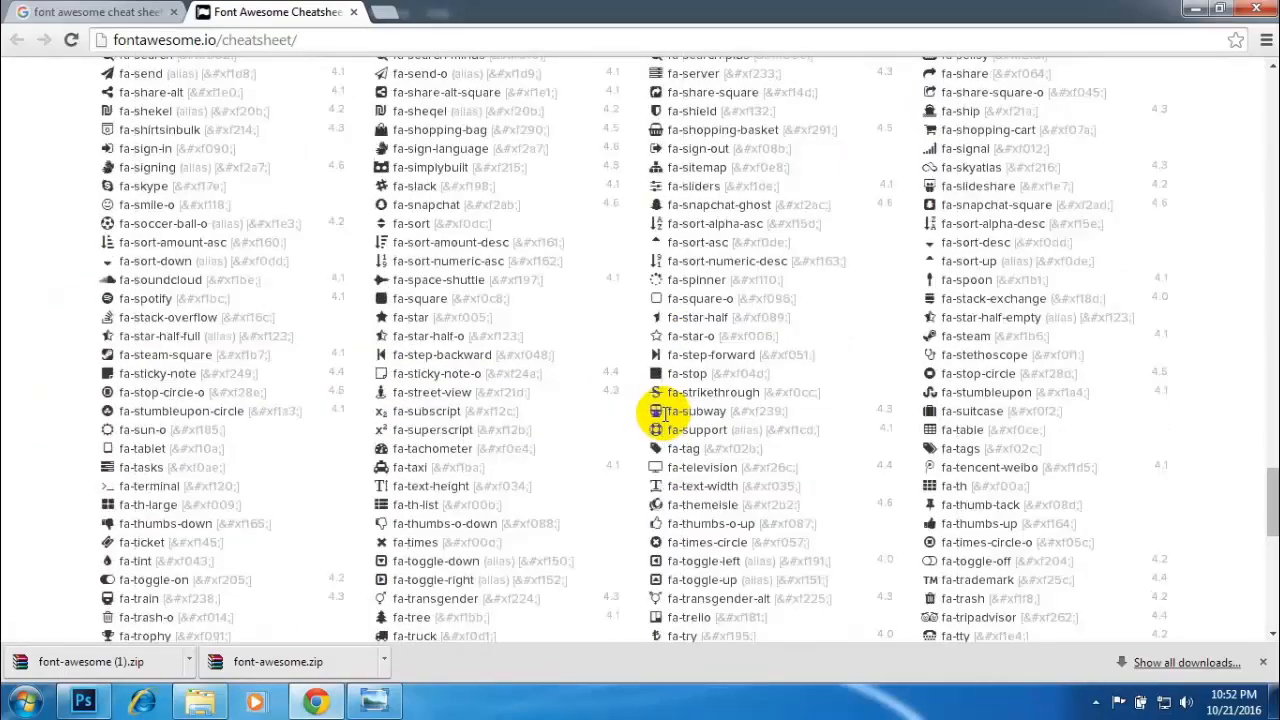
scroll(500, 410, up, 20)
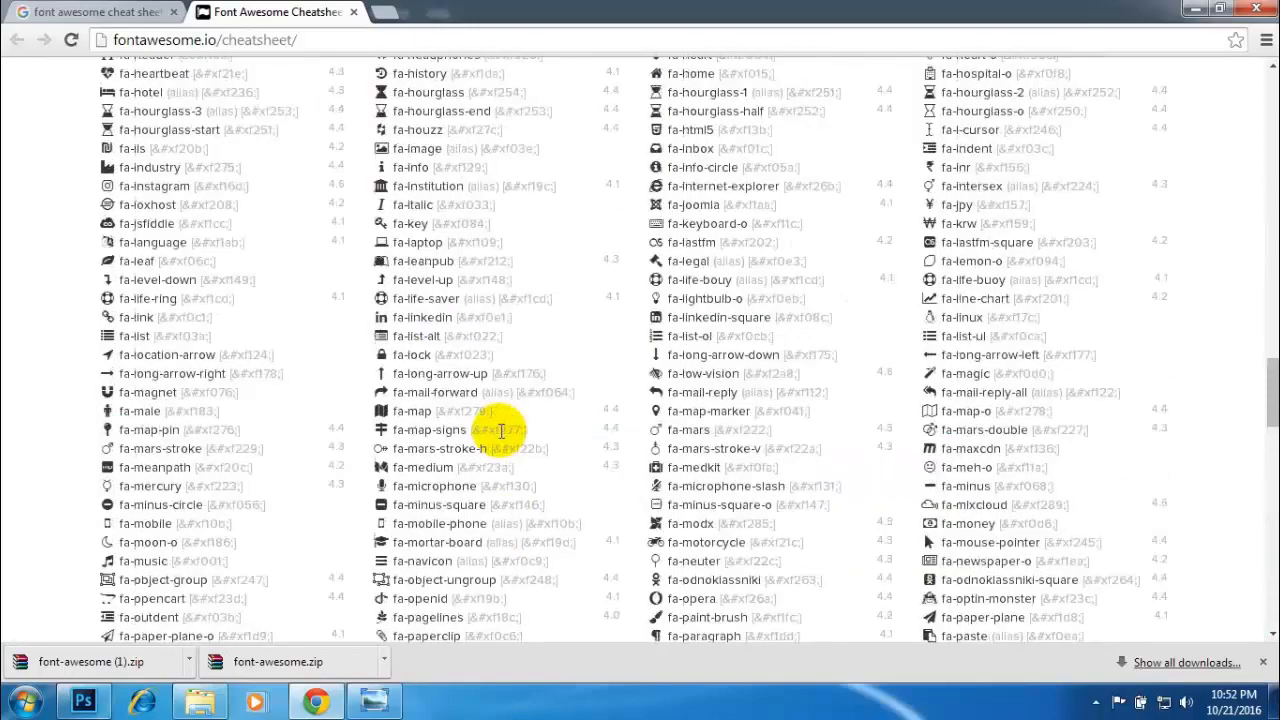
scroll(486, 423, up, 8)
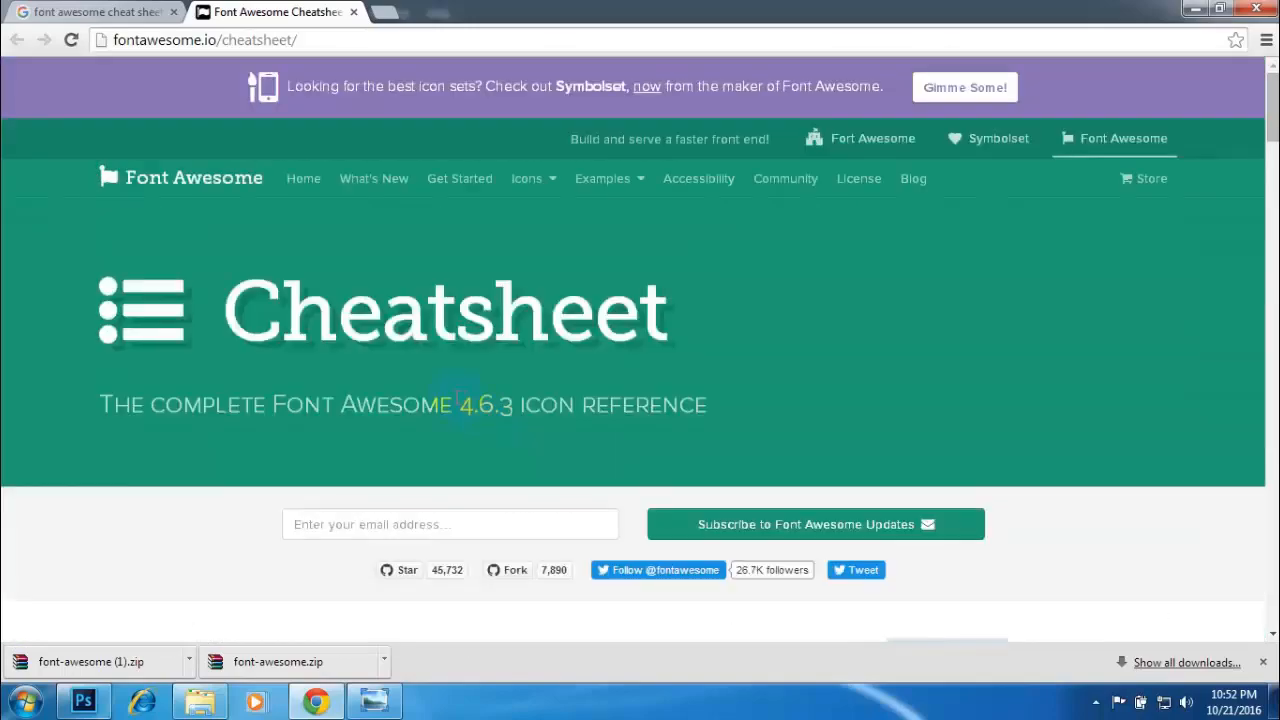
scroll(486, 423, down, 4)
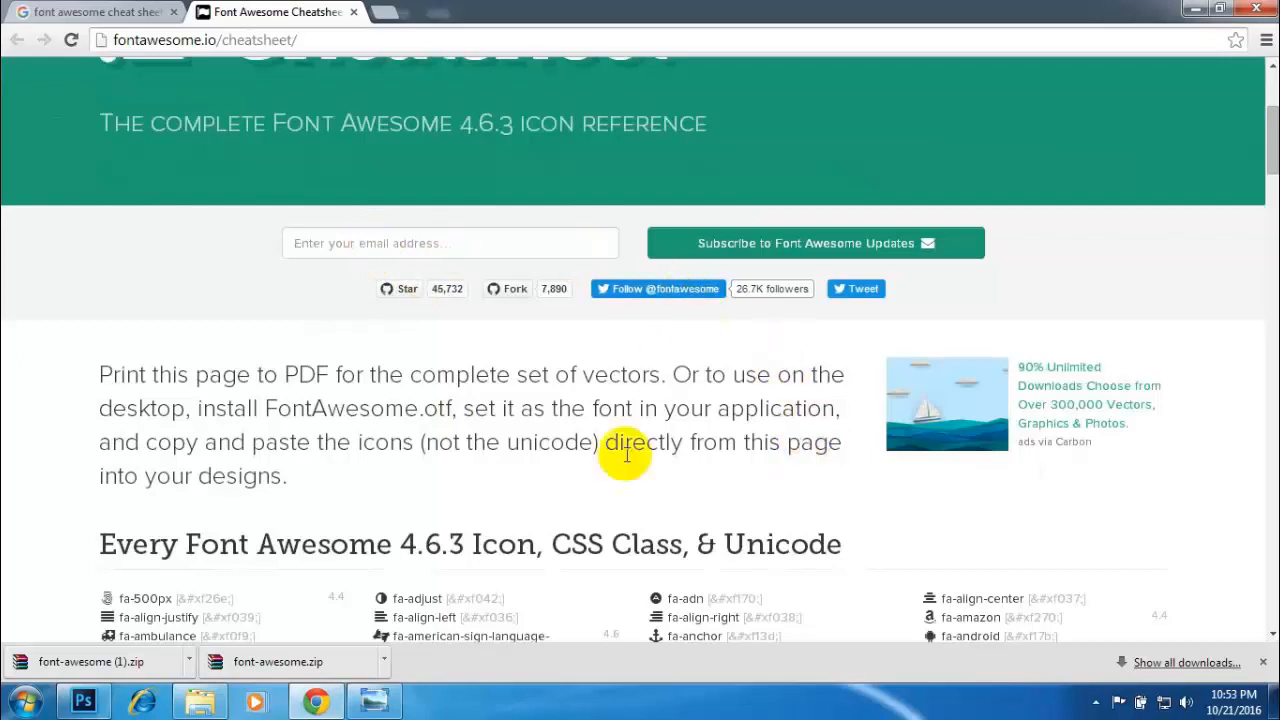
- Find "pen" on the cheatsheet page and go through the matching icons
key(ctrl+f)
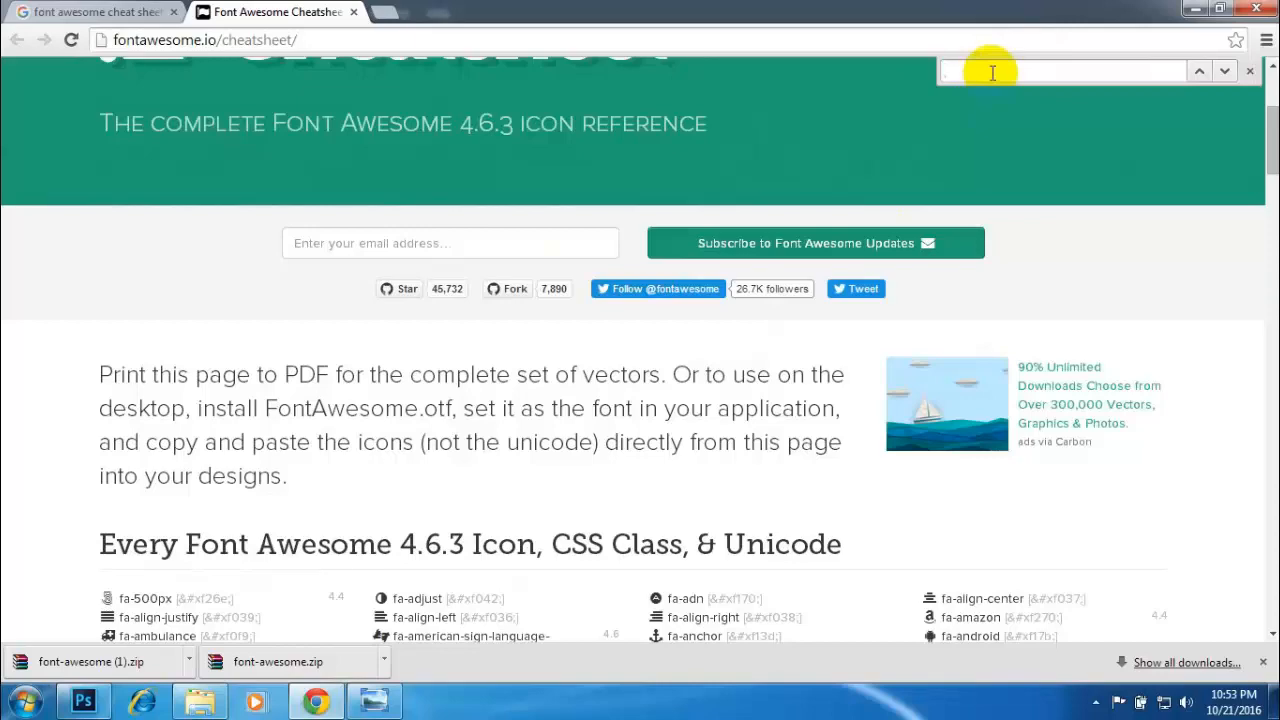
text(pen)
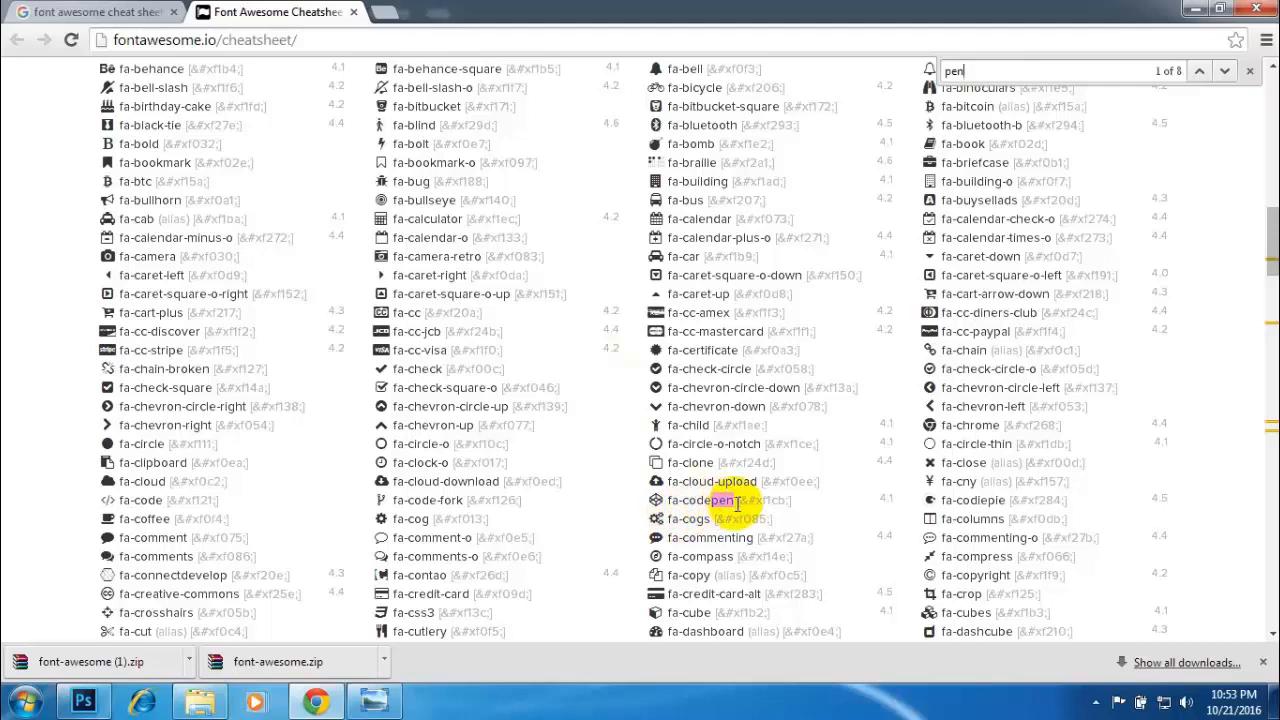
key(Return)
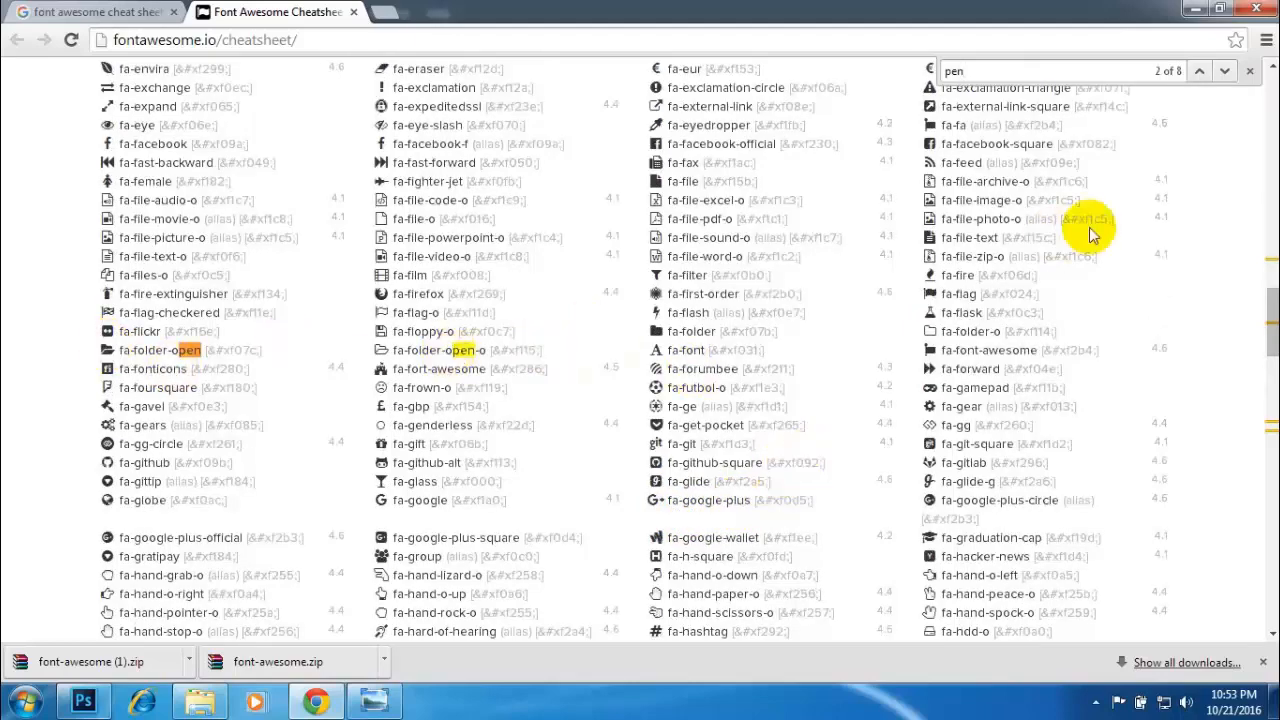
key(Return)
key(Return)
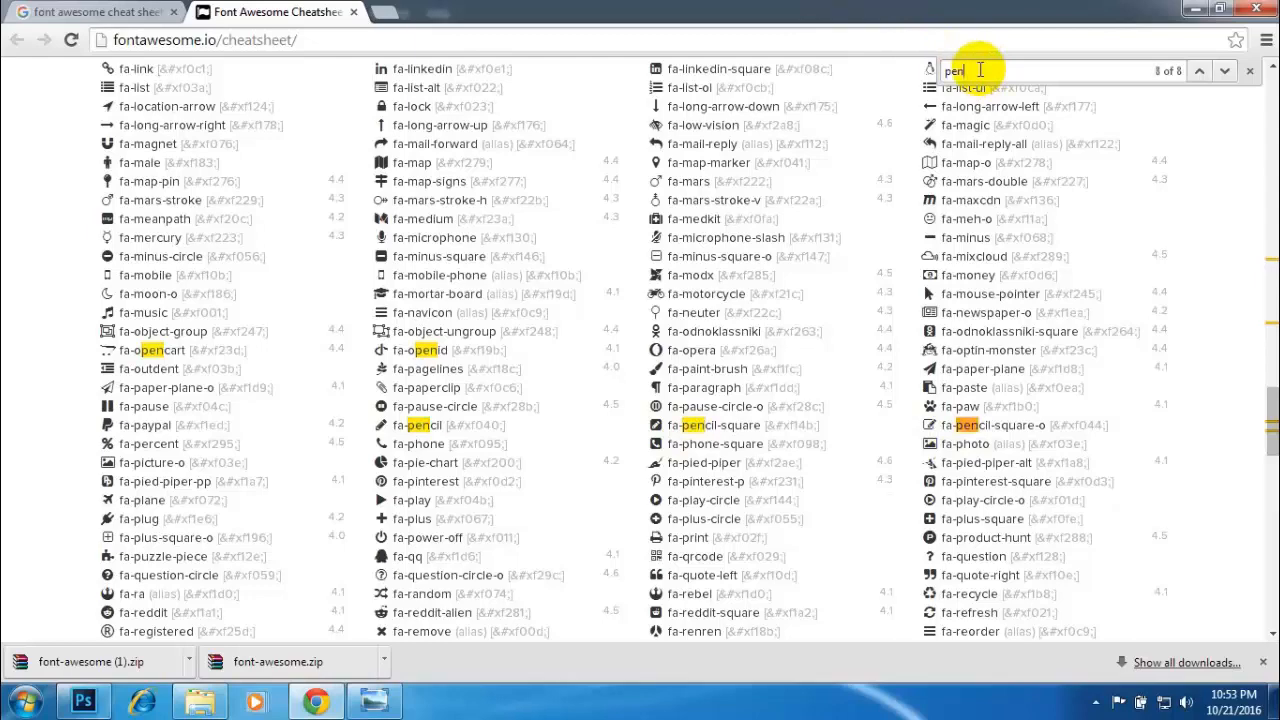
key(Return)
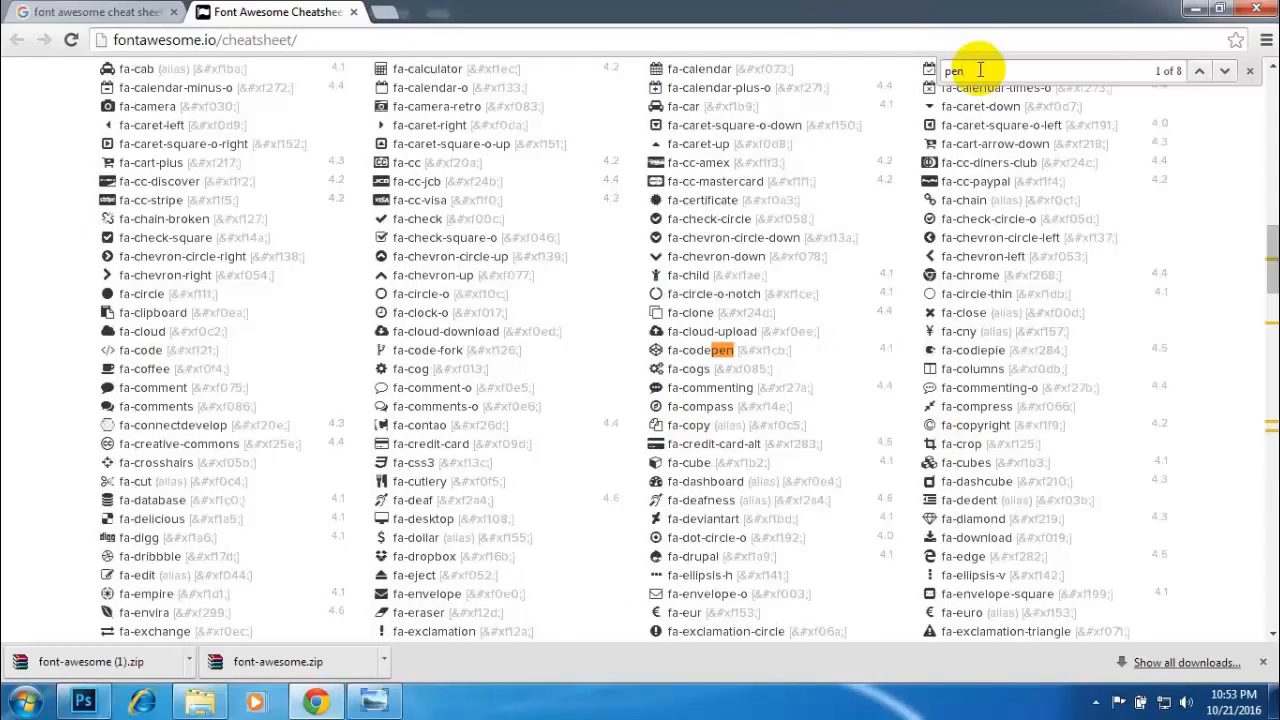
- Find "skype" on the cheatsheet page and copy the icon glyph in front of fa-skype
double_click(984, 69)
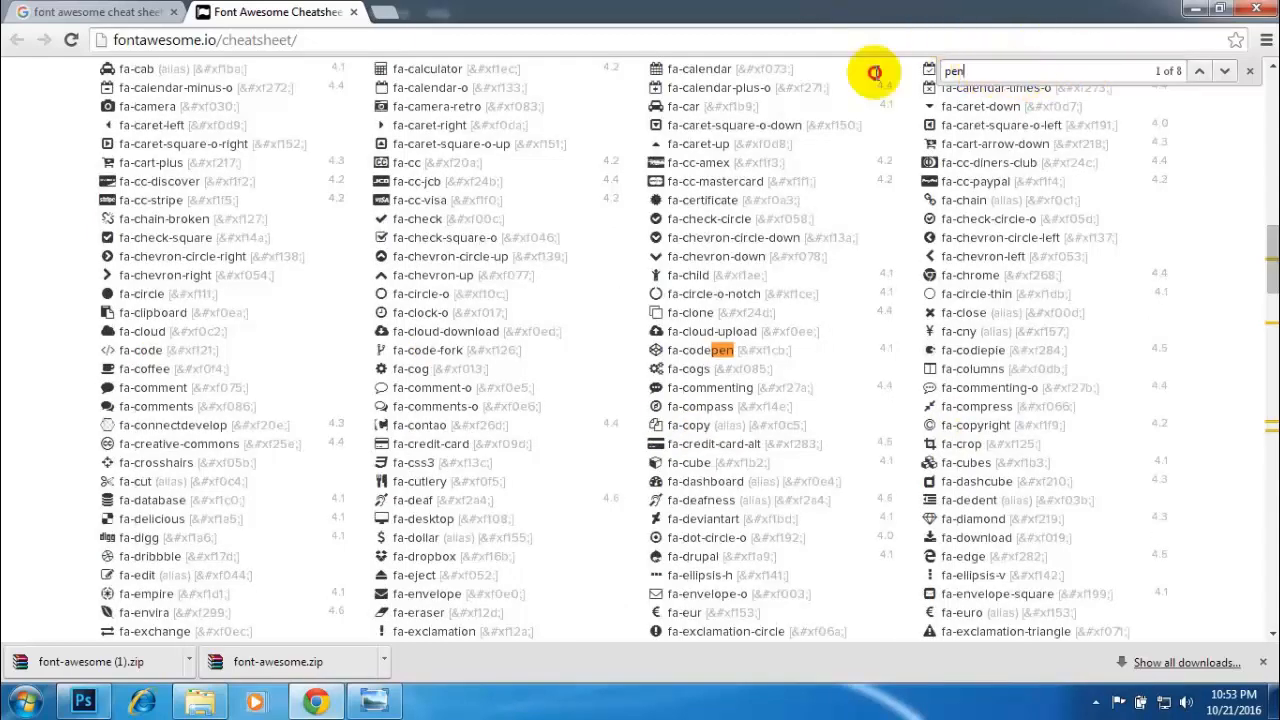
text(sky)
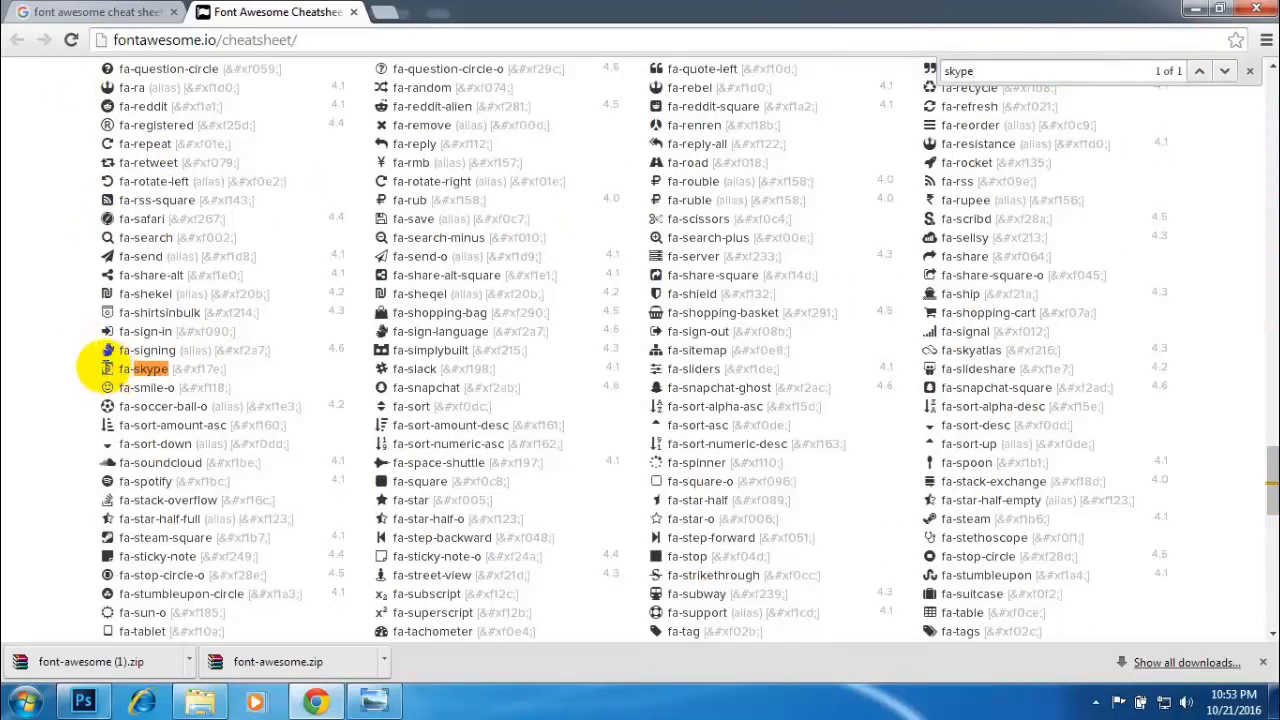
right_click(106, 366)
click(118, 373)
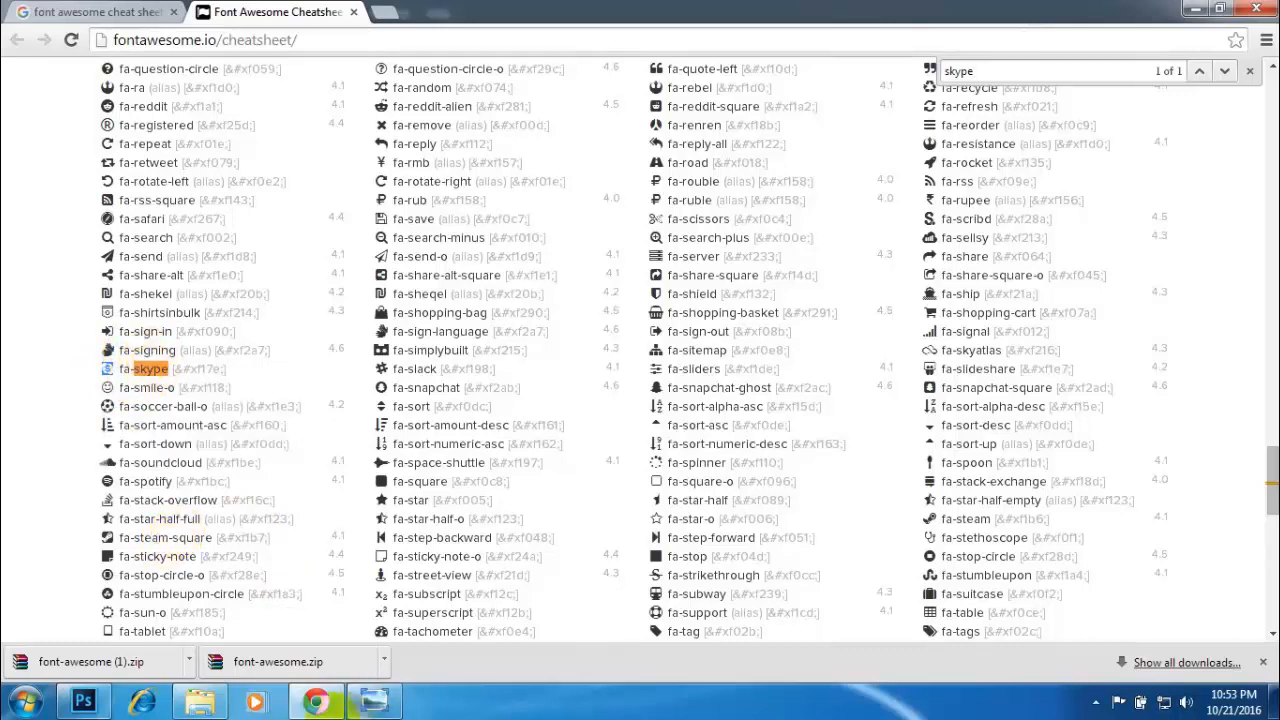
- Enlarge the 01_ScreenShot reference image in Windows Photo Viewer to examine the icons and layout of the business card
click(86, 703)
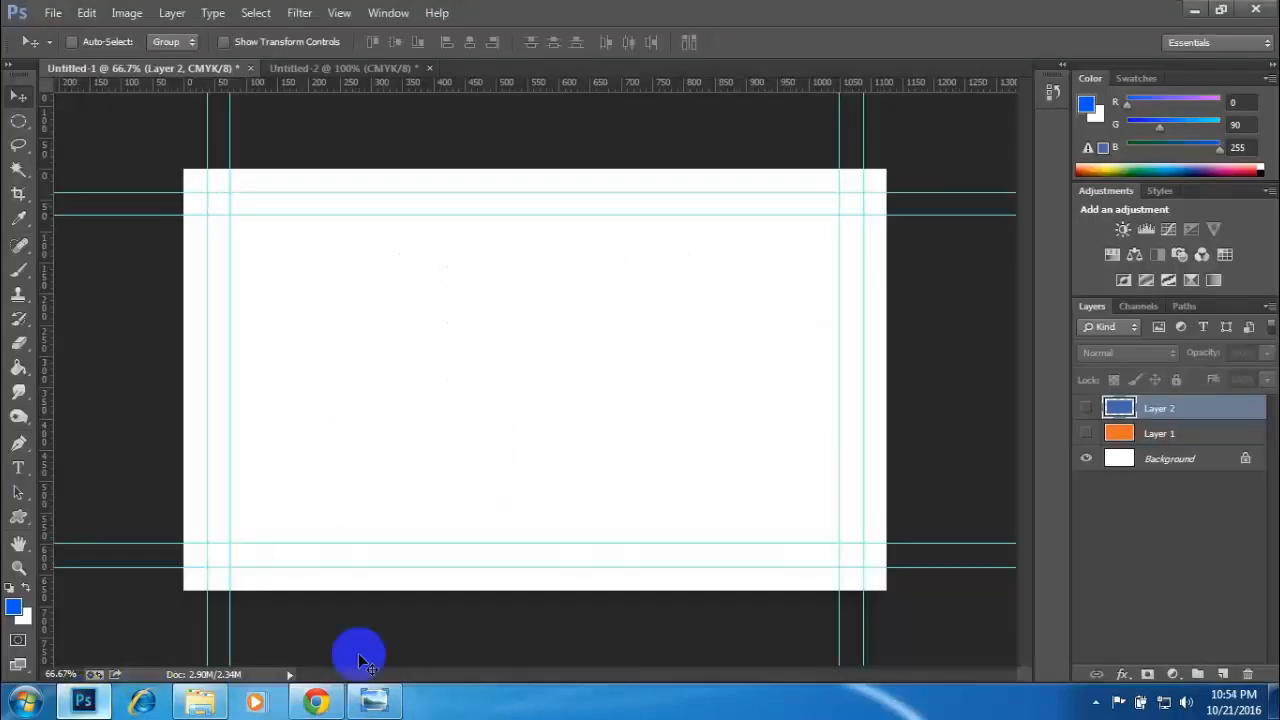
click(378, 703)
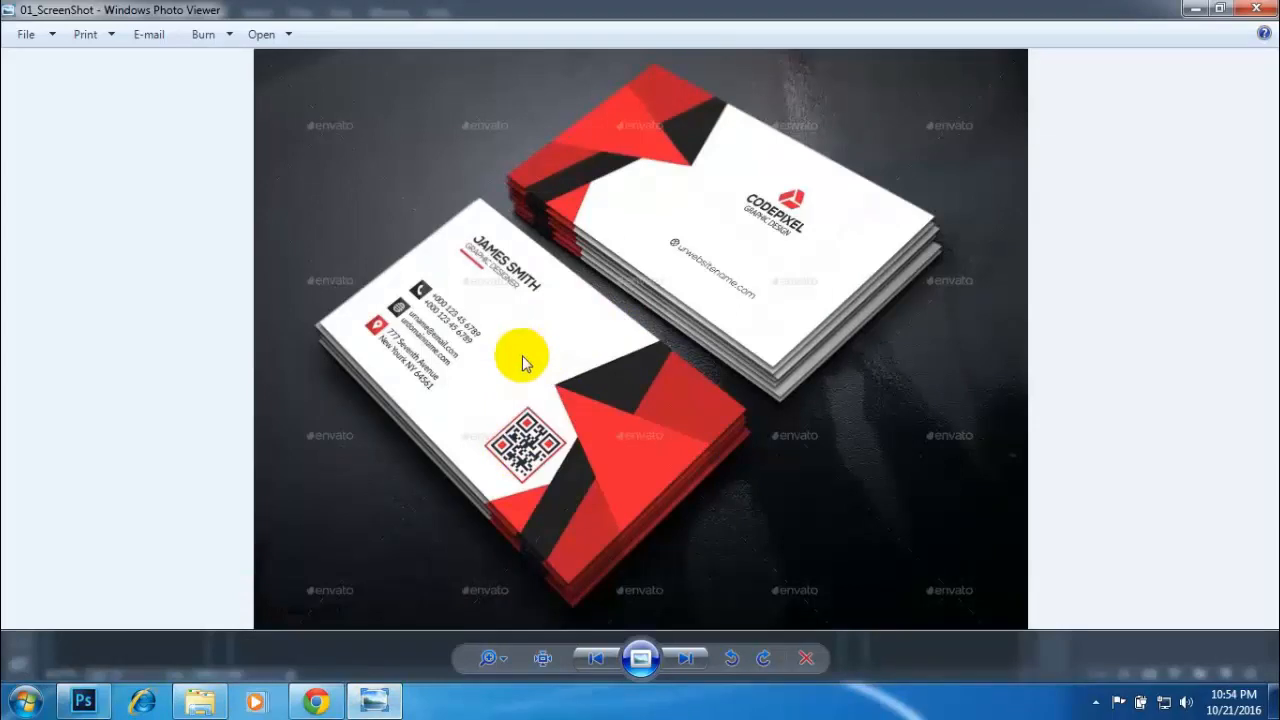
scroll(525, 362, up, 2)
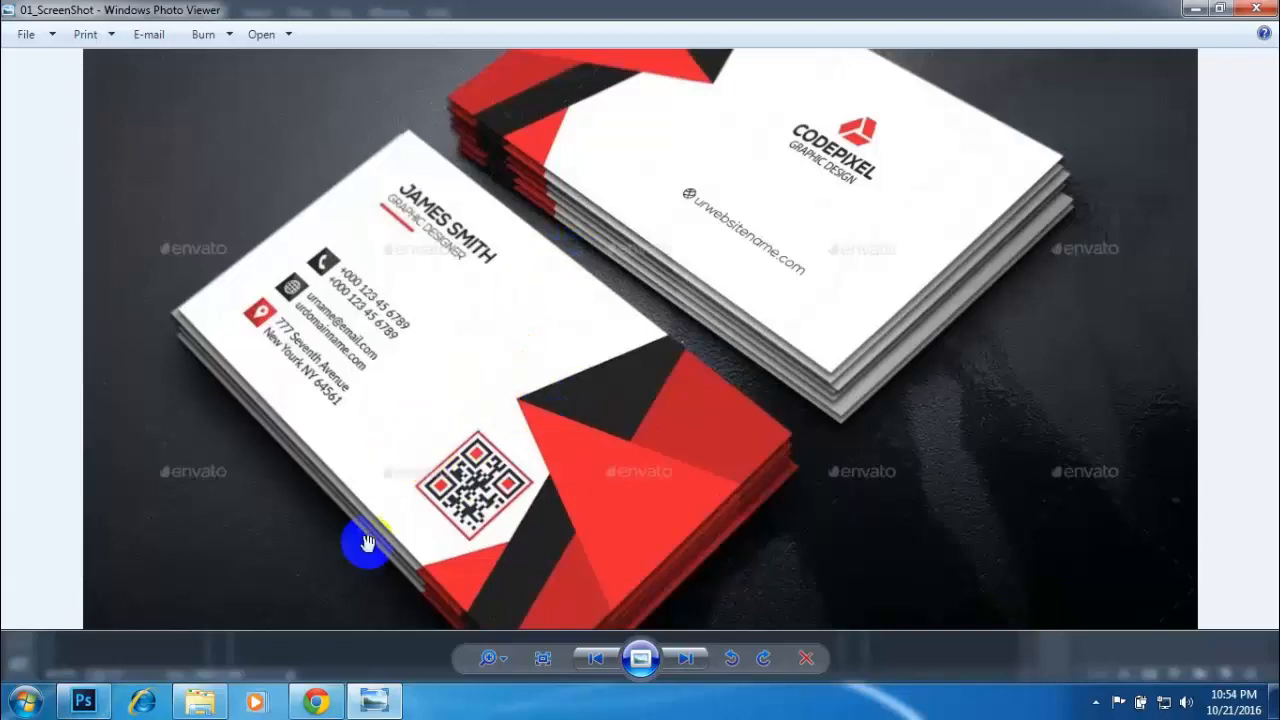
click(316, 701)
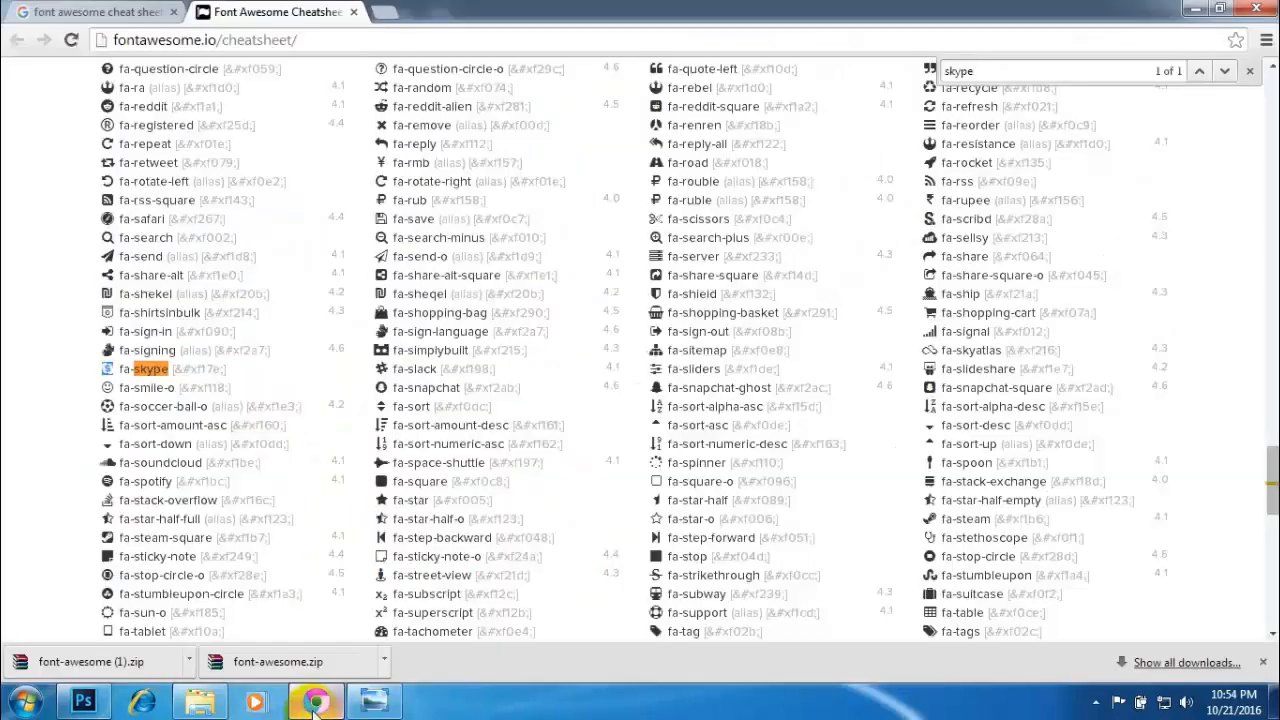
- In Photoshop's Untitled-1 document, add one vertical guide at the card's horizontal centre and another at about 710 px, consulting the reference image
click(82, 703)
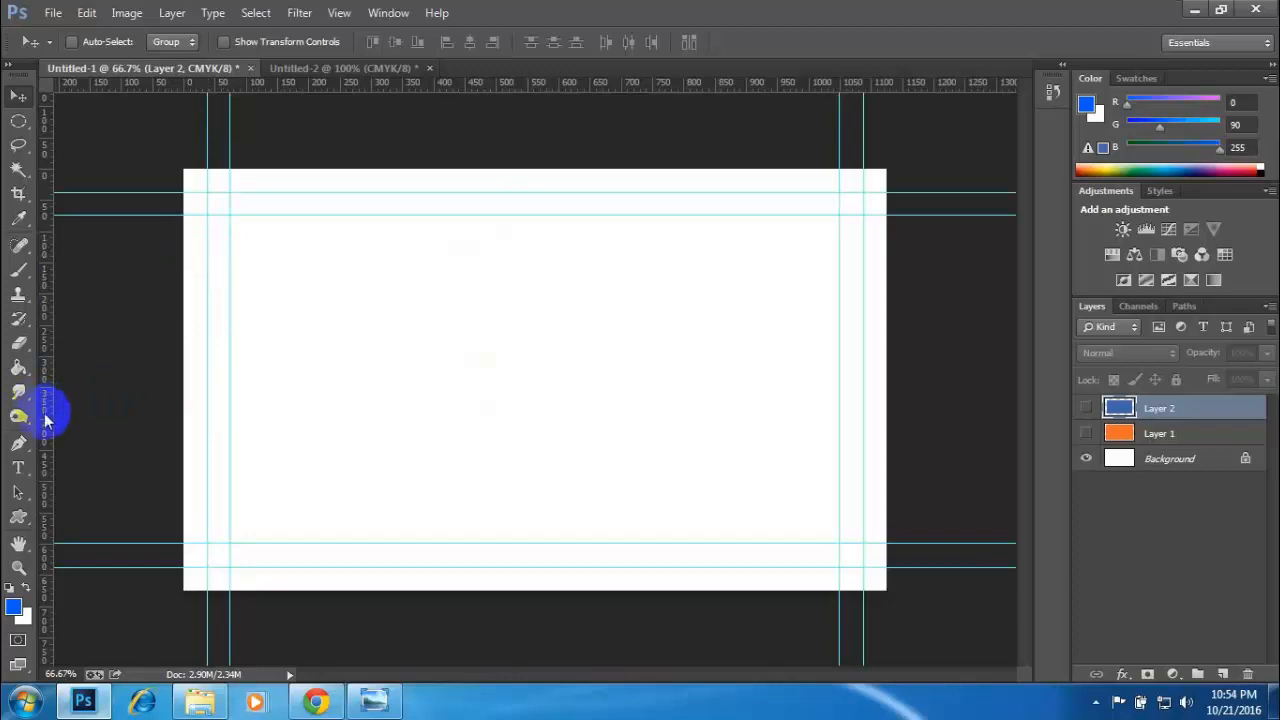
drag(44, 420, 534, 366)
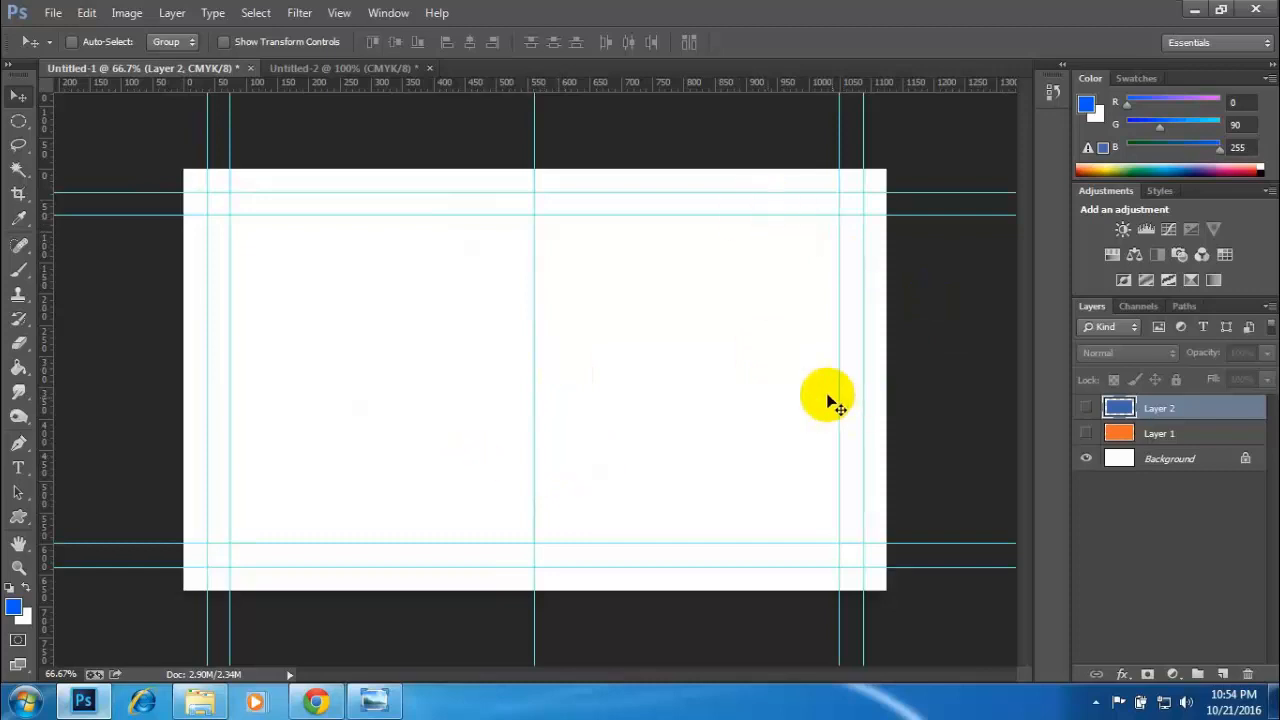
click(370, 700)
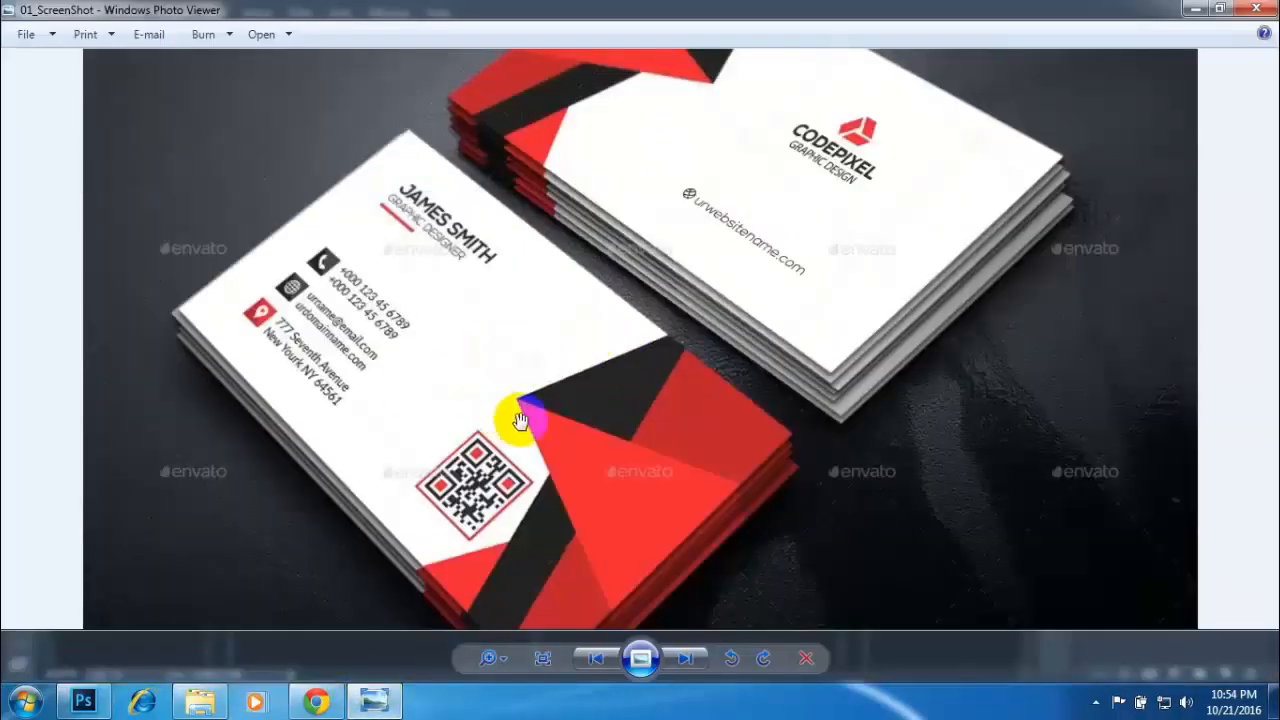
click(84, 700)
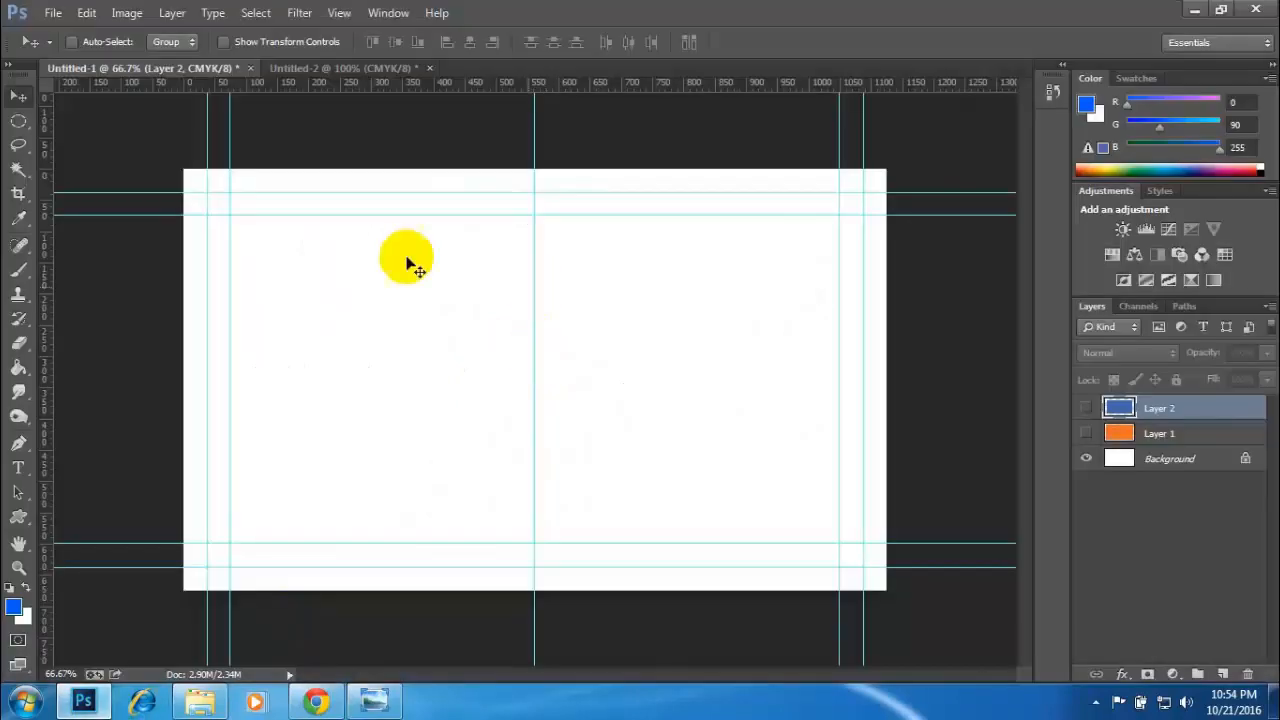
drag(50, 368, 627, 361)
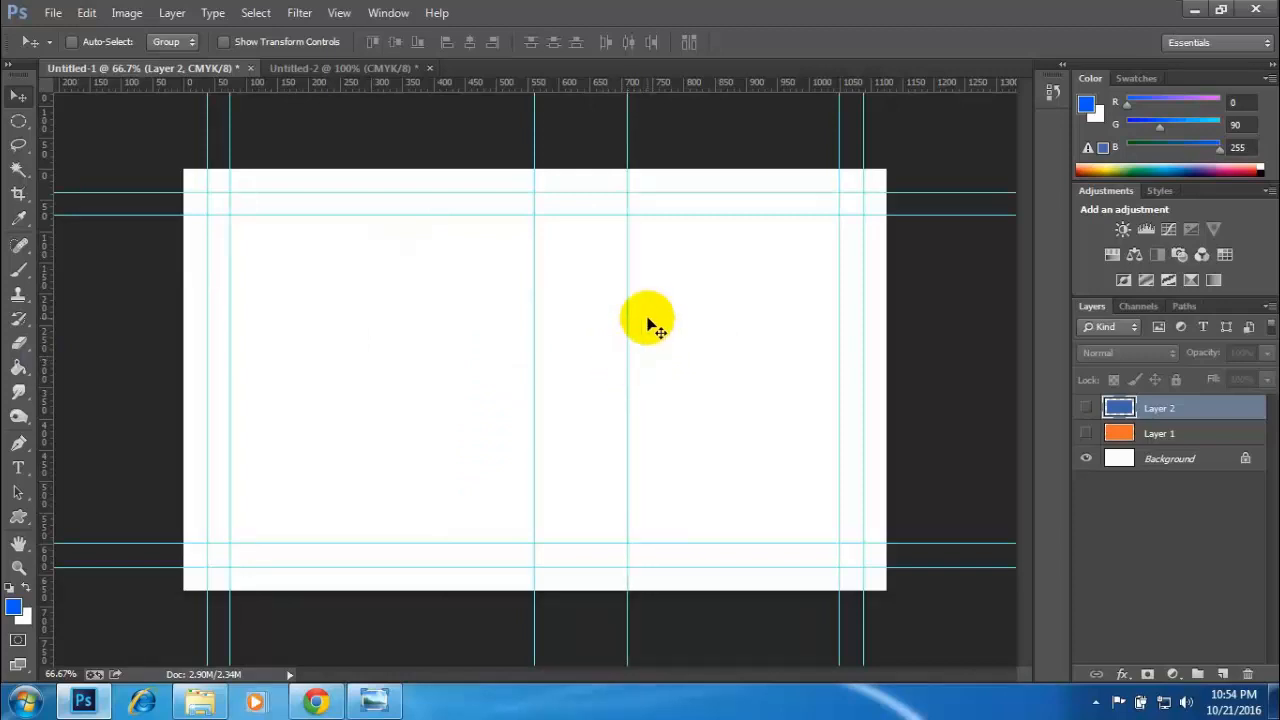
- Close the Untitled-2 document without saving and view the whole 01_ScreenShot reference image in Windows Photo Viewer
click(430, 68)
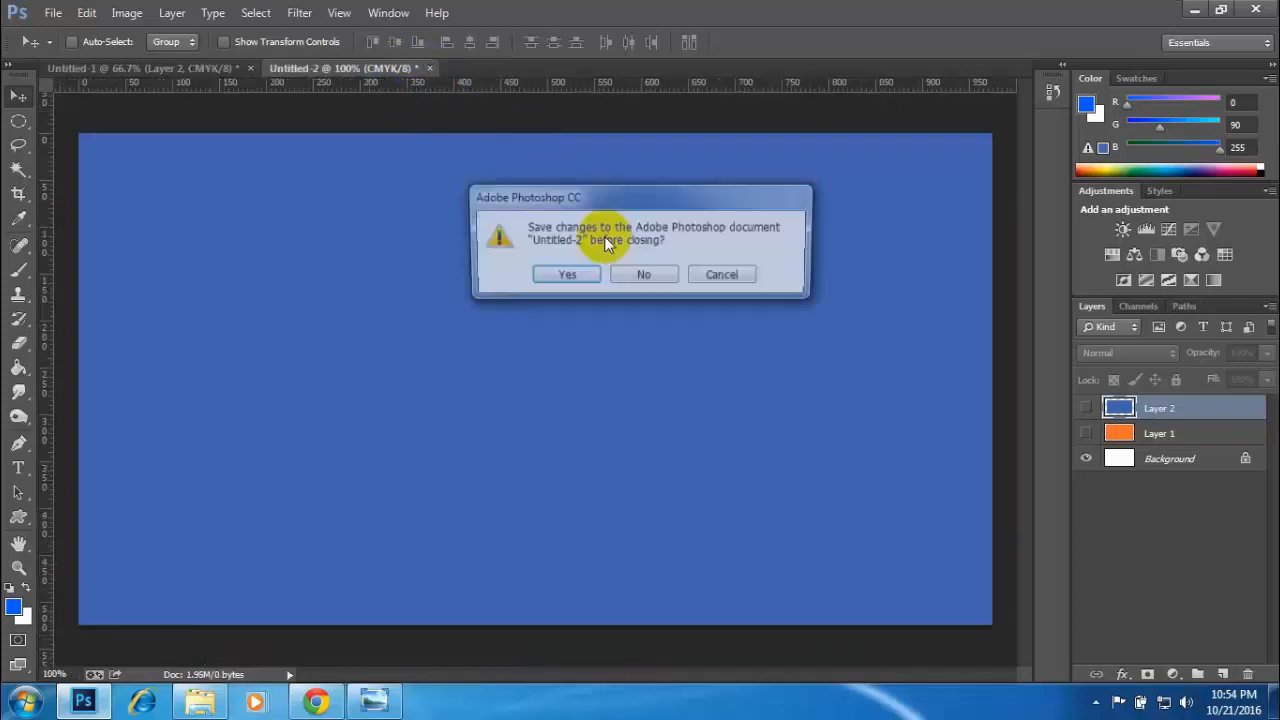
click(643, 274)
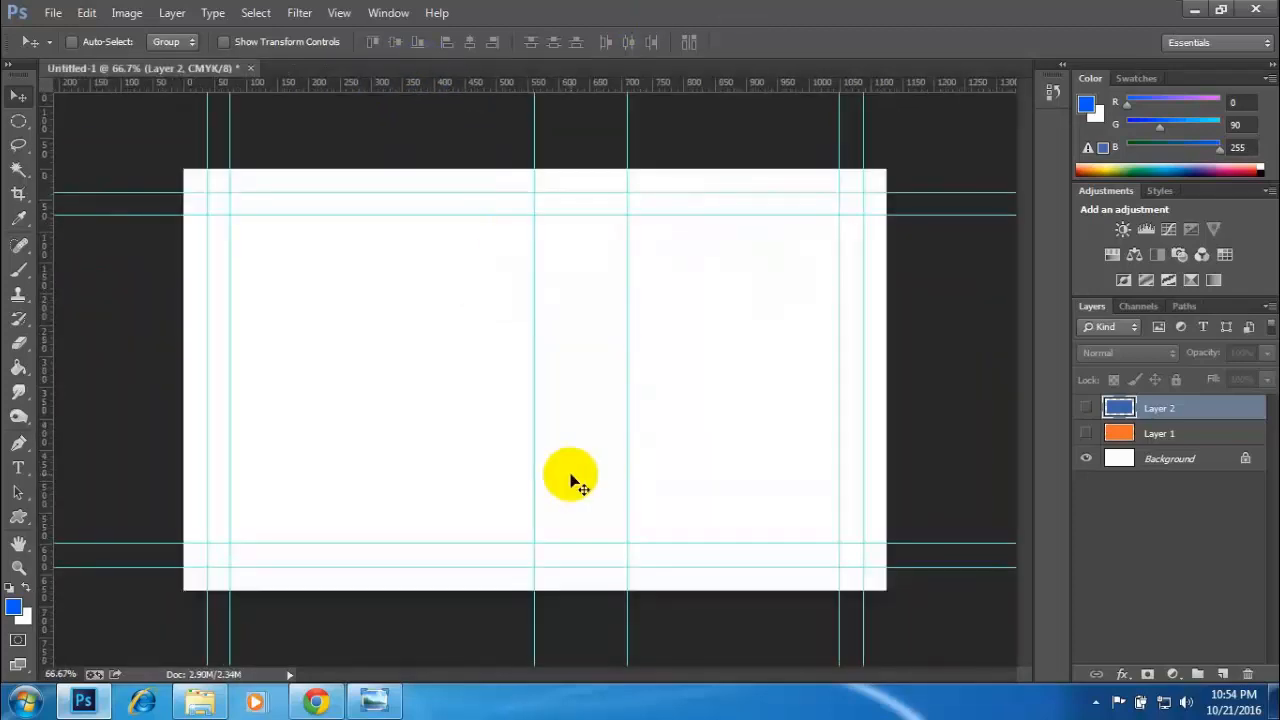
click(374, 699)
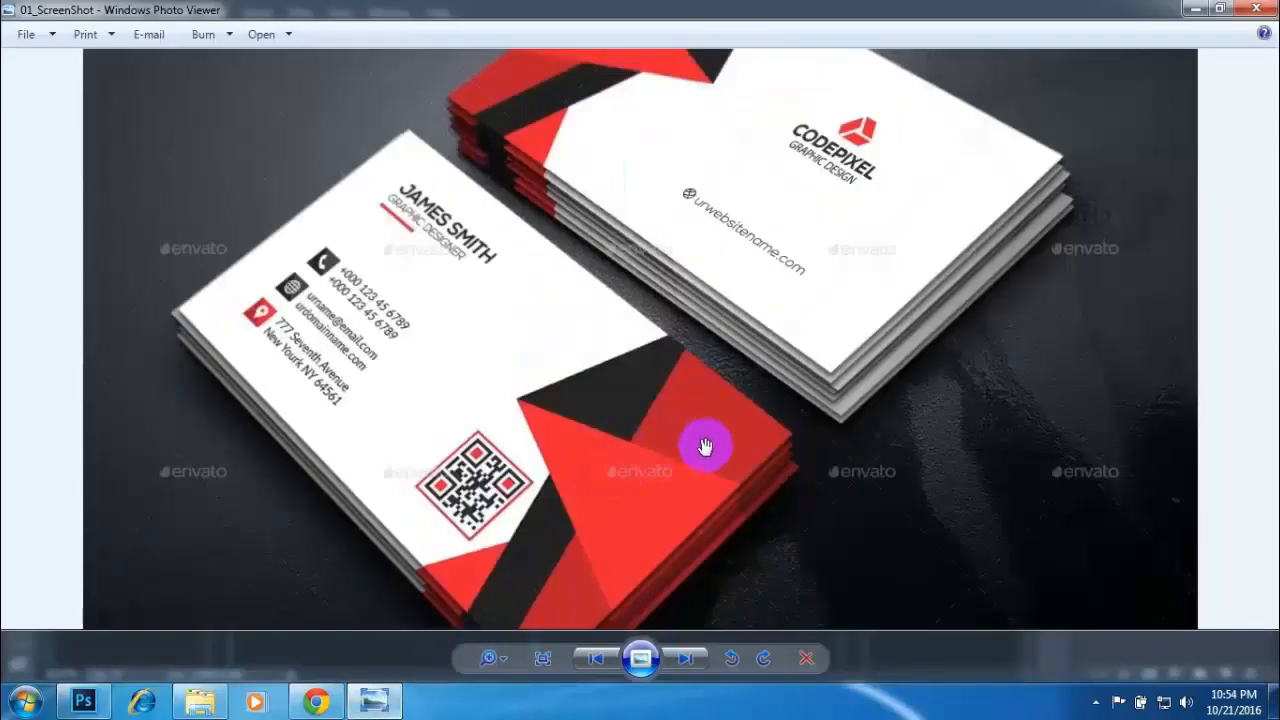
scroll(740, 468, down, 3)
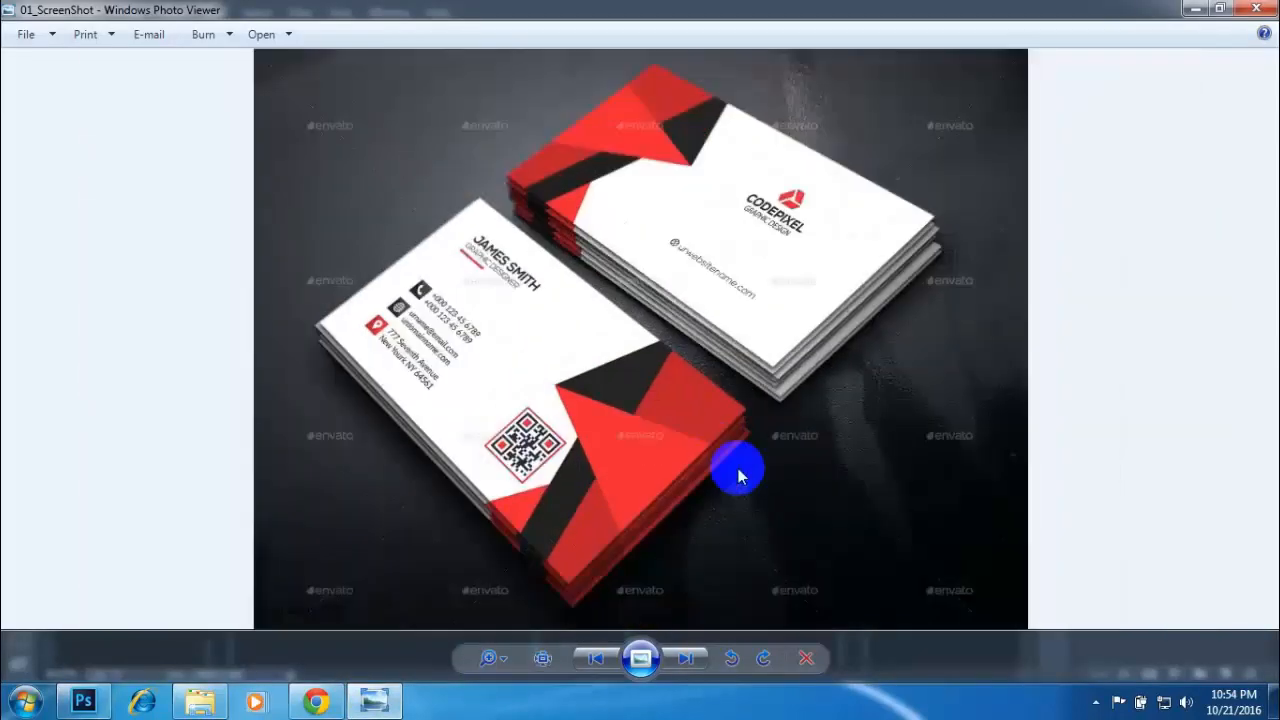
- Enlarge the lower card's red and black shapes in the reference image to examine them, and activate the Pen tool in Photoshop
scroll(737, 466, up, 4)
drag(720, 341, 726, 299)
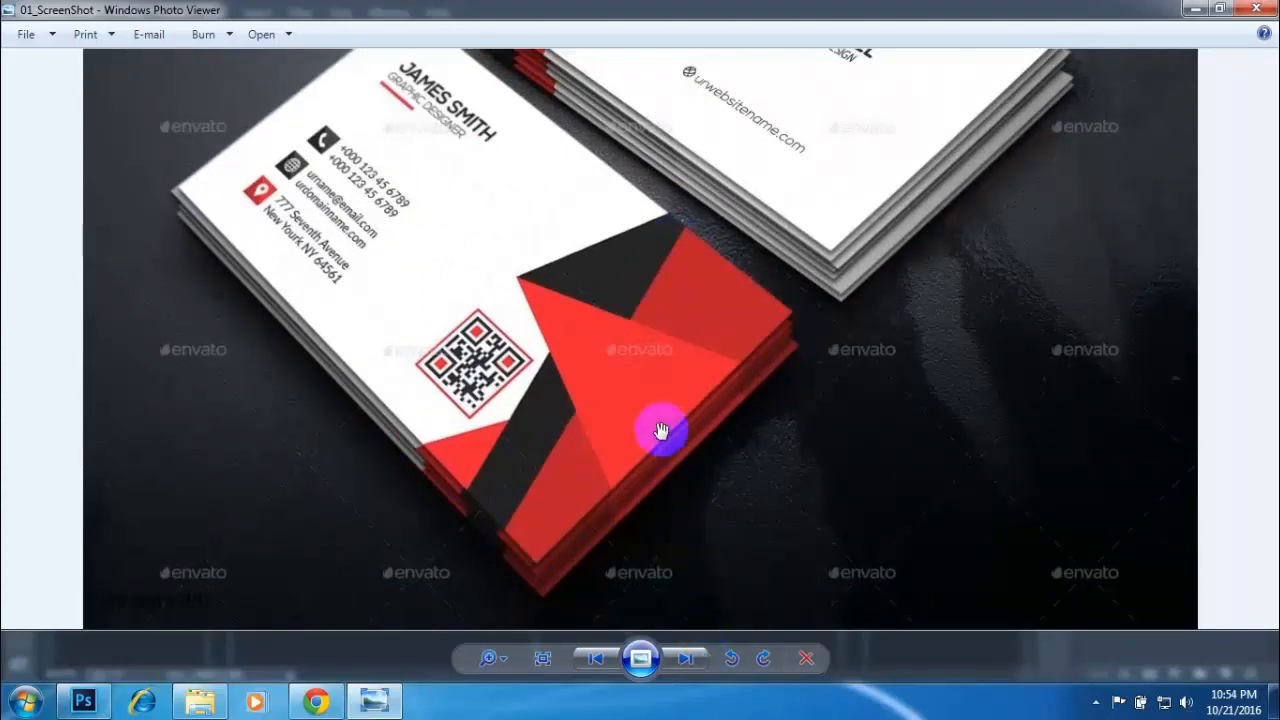
scroll(664, 428, up, 4)
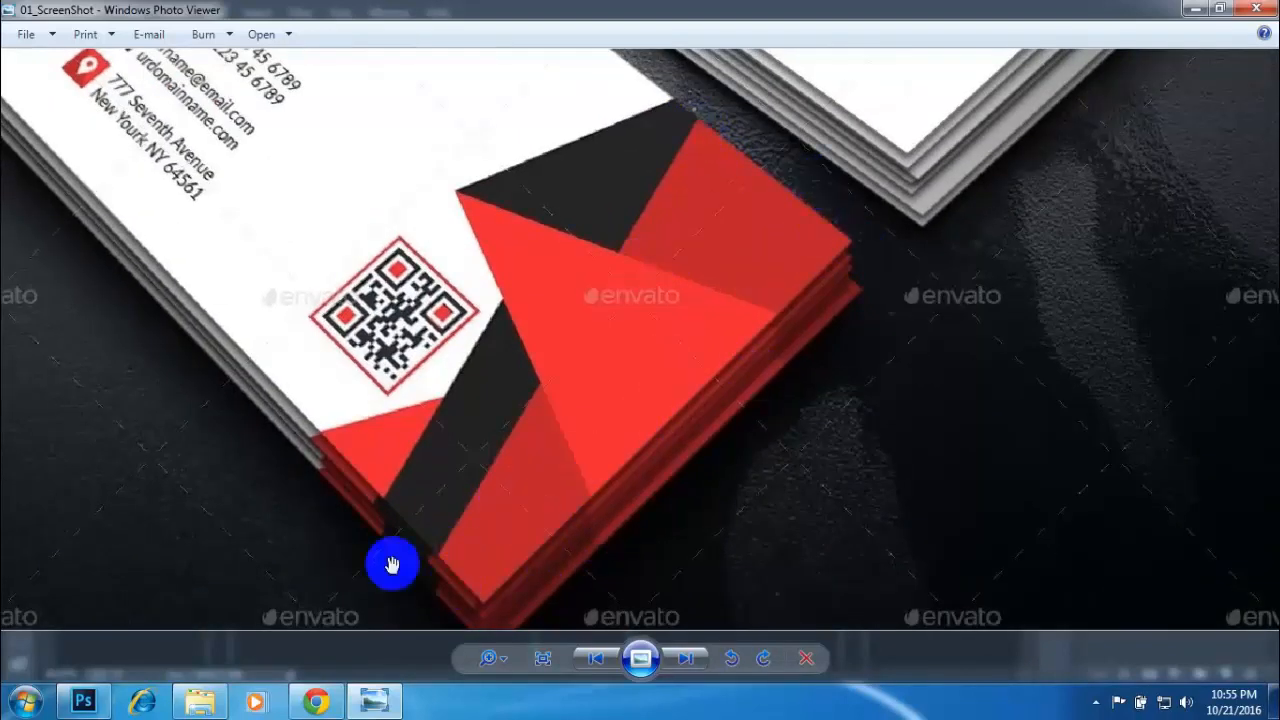
click(88, 702)
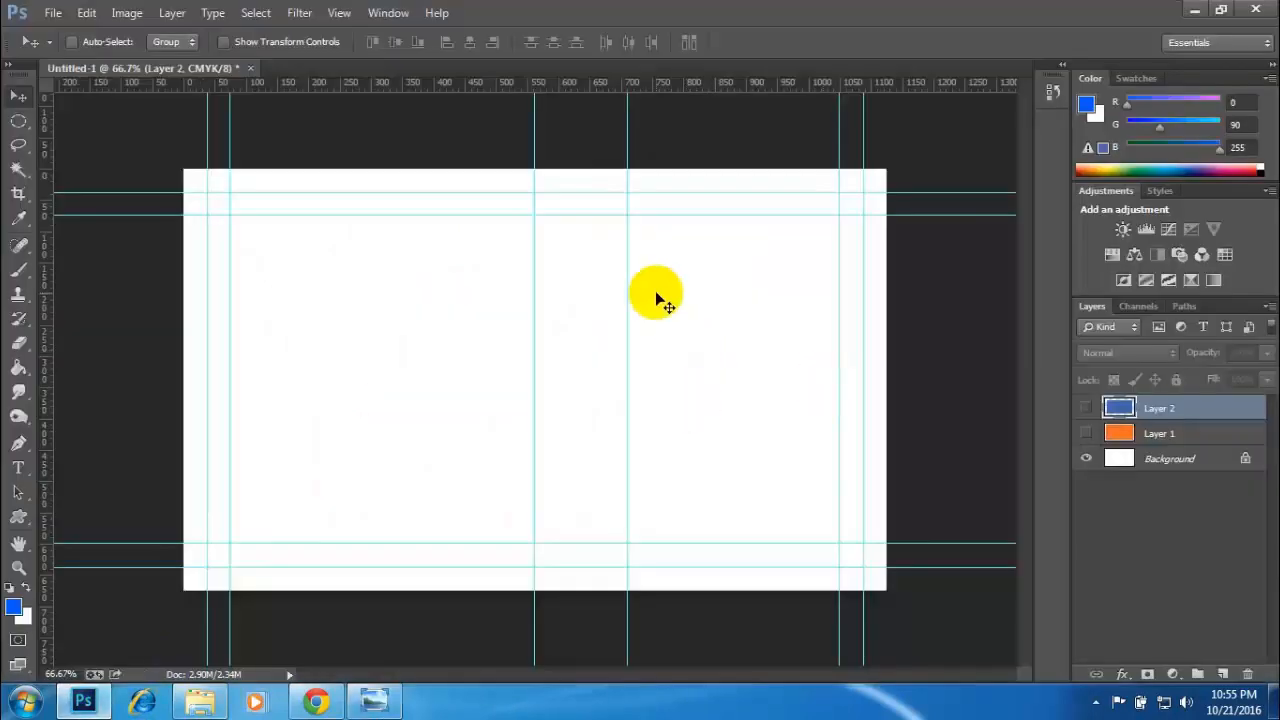
click(19, 446)
click(92, 440)
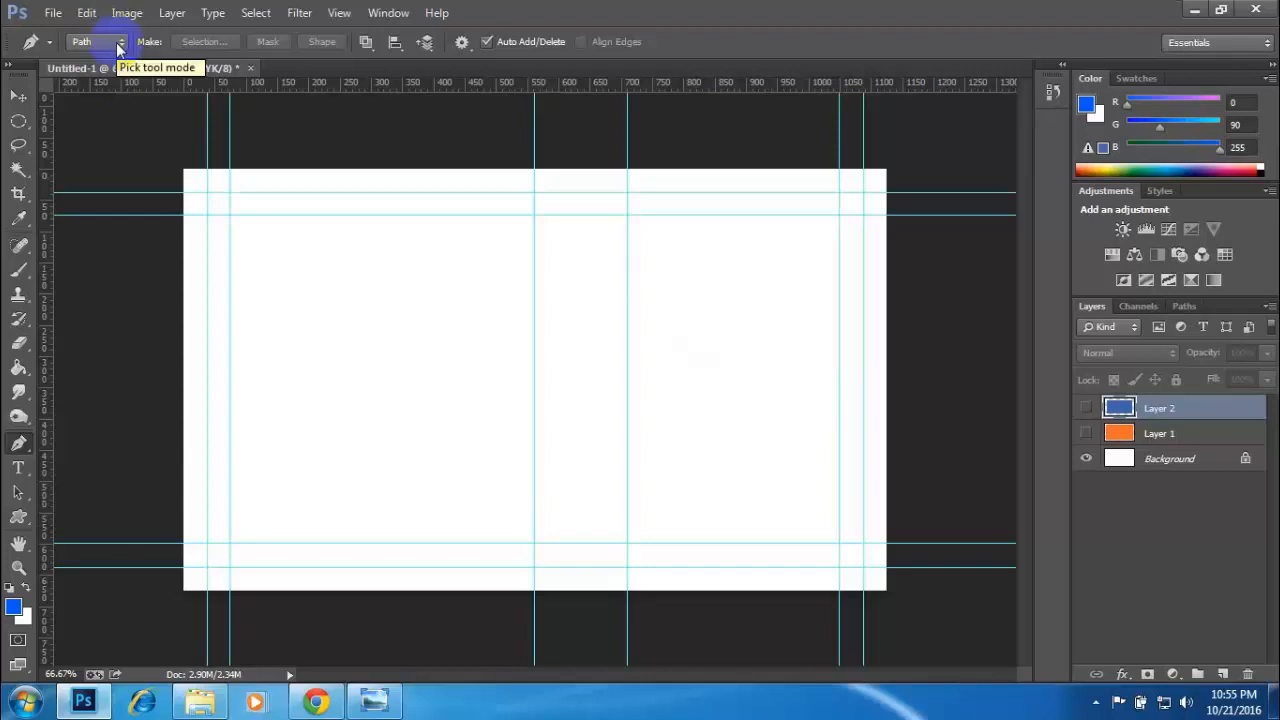
- Delete the hidden Layer 1 and Layer 2 from the Untitled-1 document
click(1144, 436)
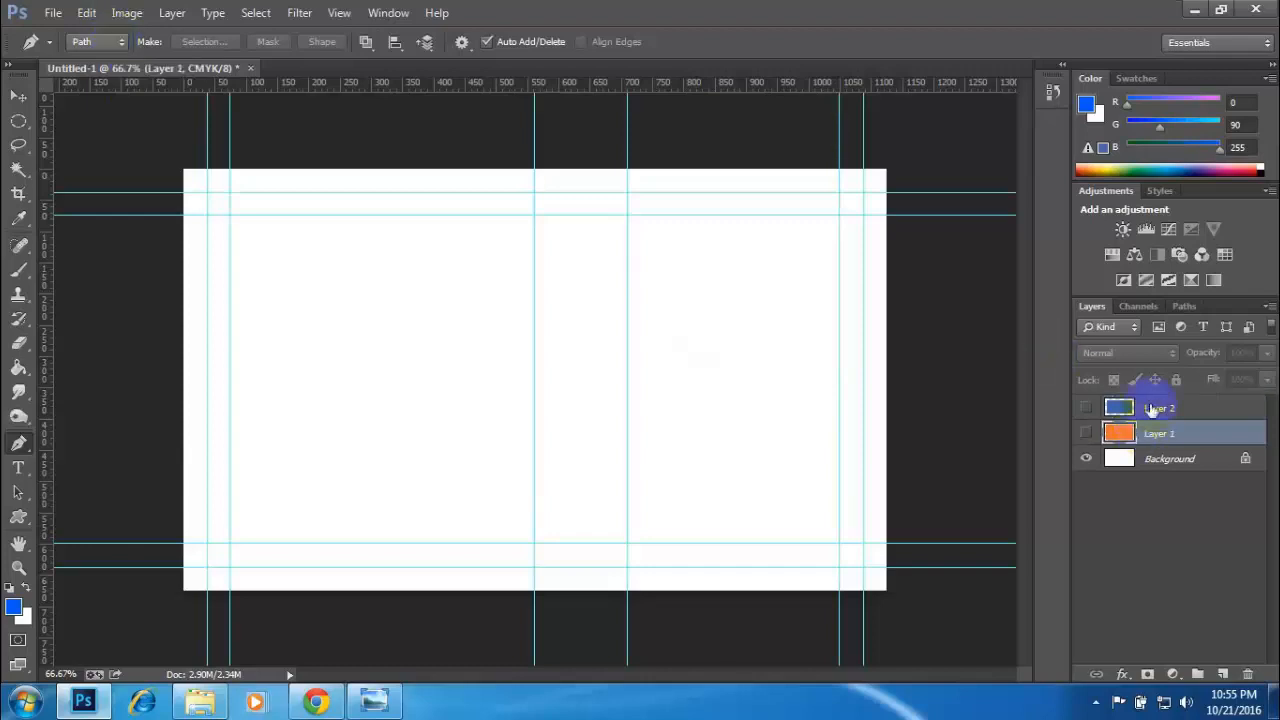
click(1152, 408)
click(1154, 433)
click(1157, 410)
click(1159, 433)
click(1161, 410)
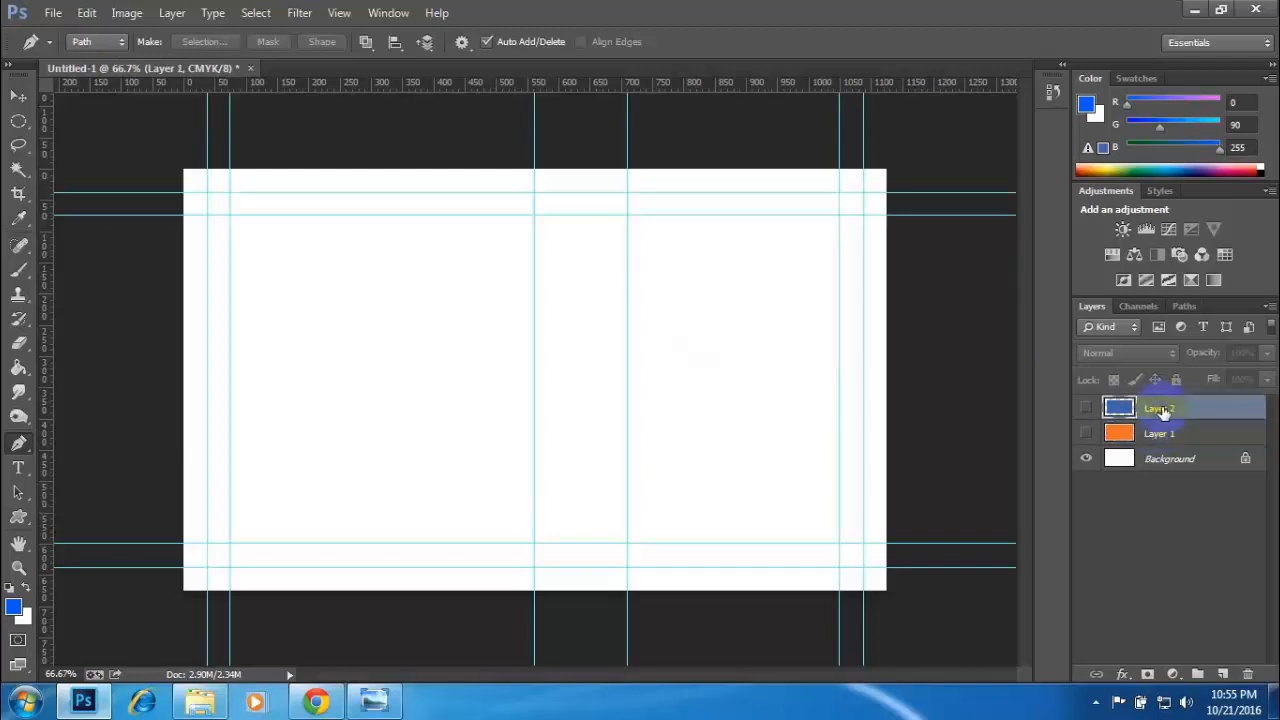
click(1162, 433)
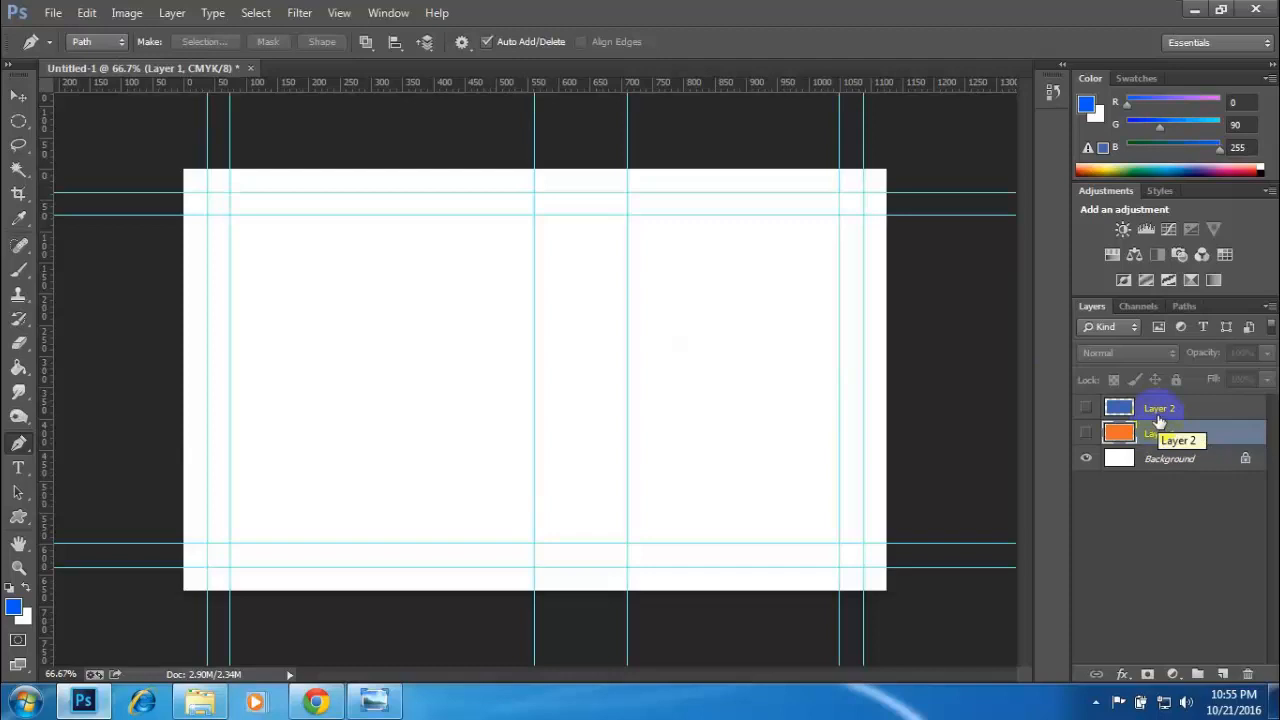
key(Delete)
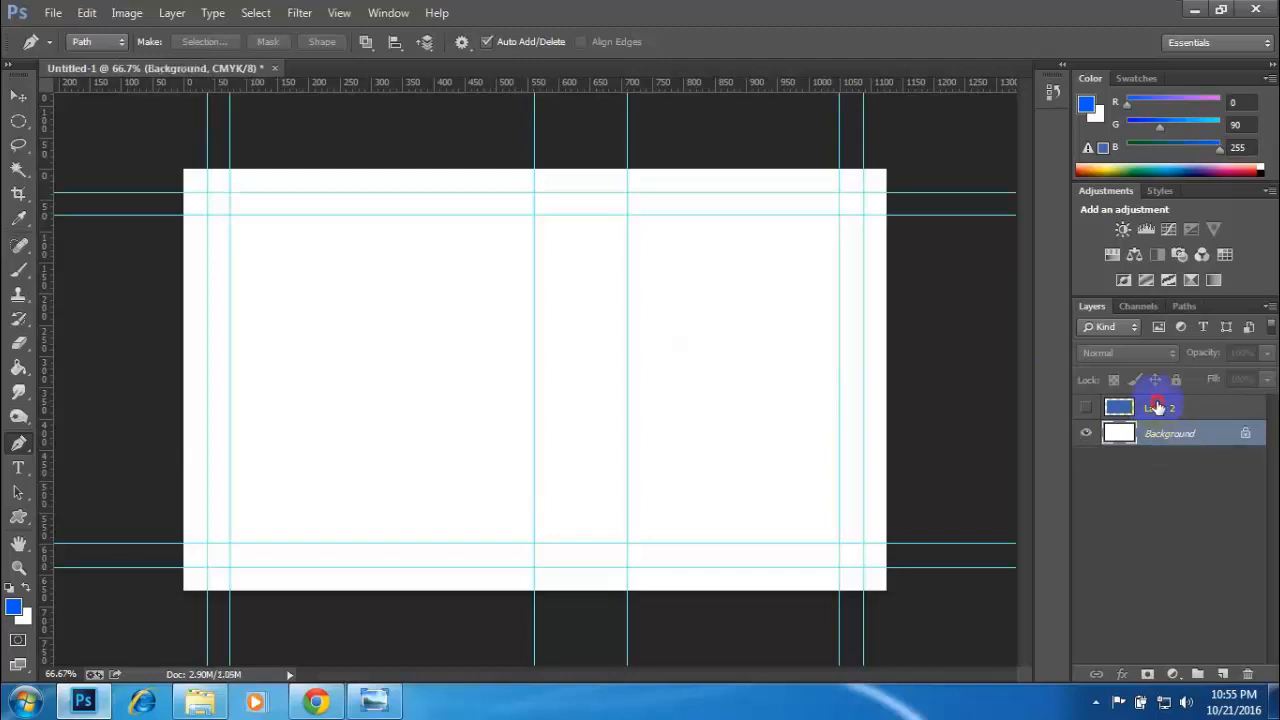
click(1156, 407)
key(Delete)
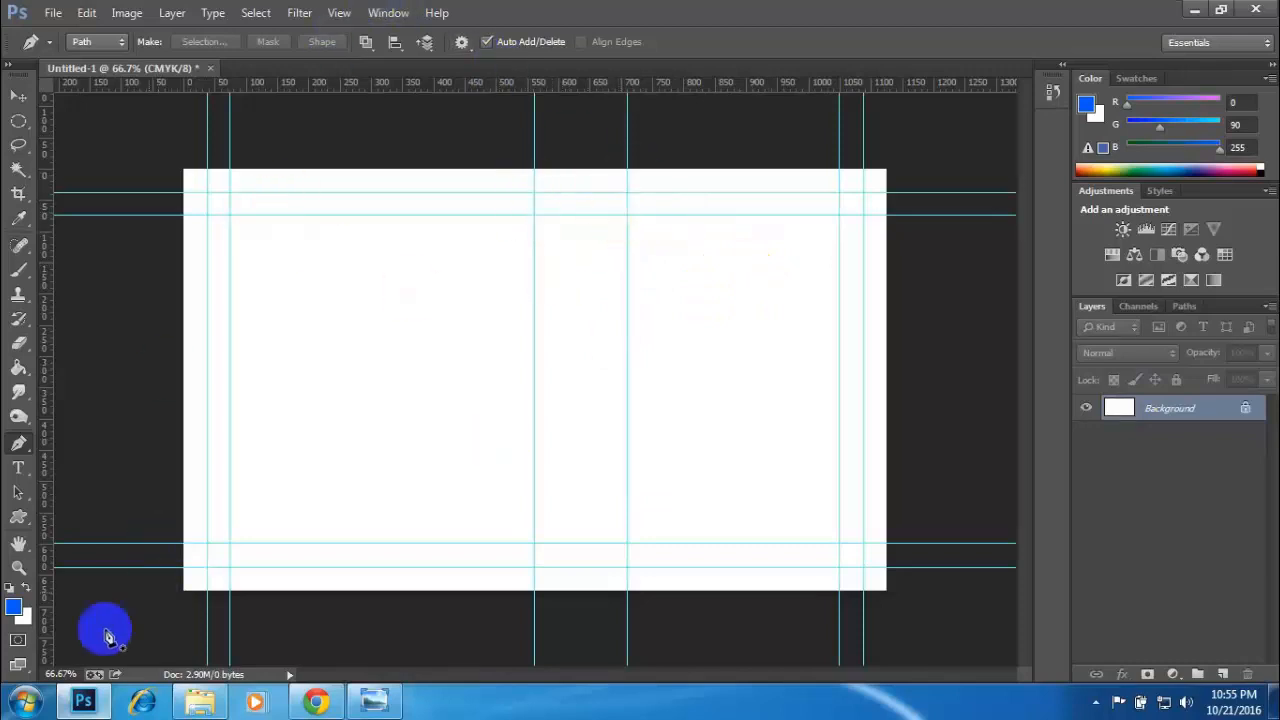
- Set the Pen tool to Shape mode with no stroke
click(98, 42)
click(94, 62)
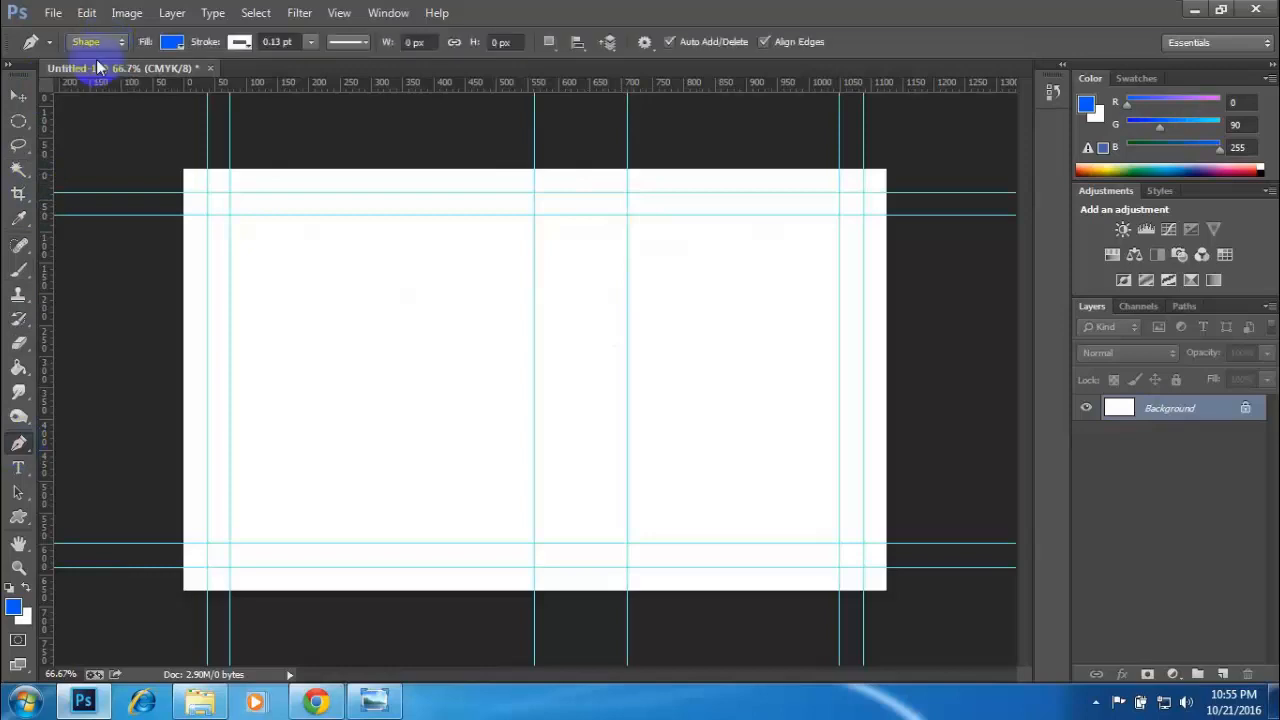
click(241, 43)
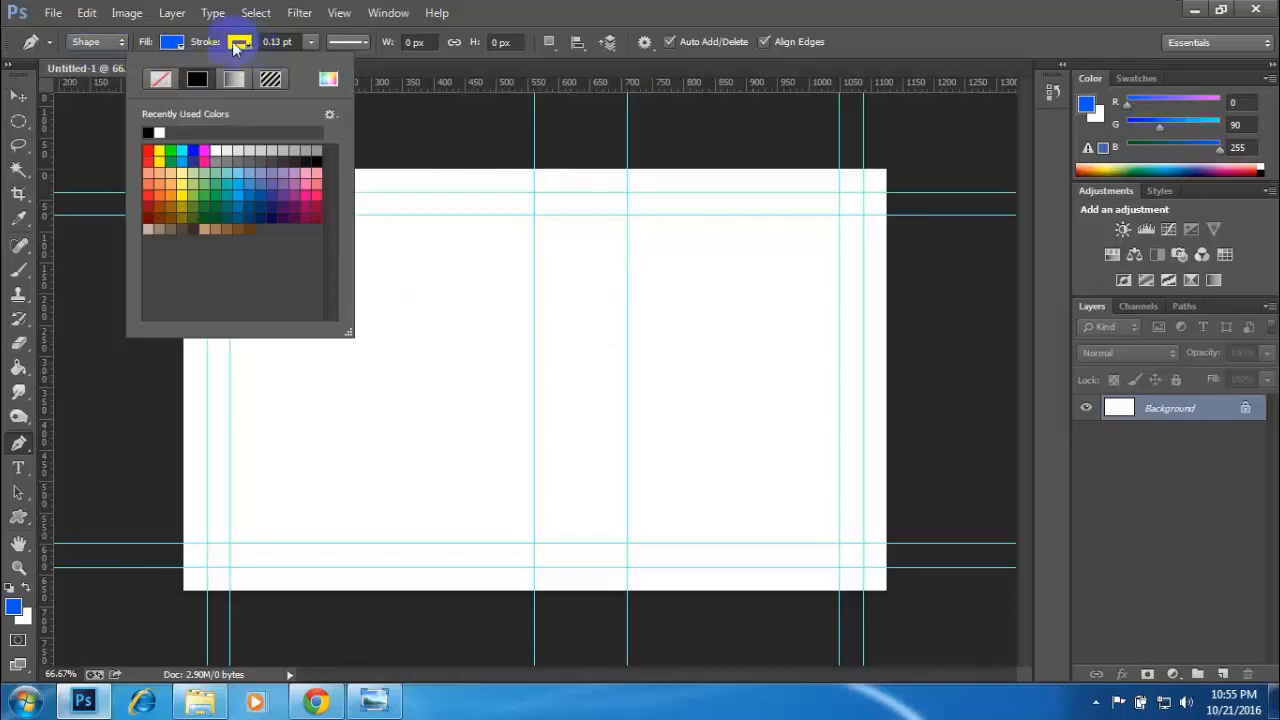
click(160, 80)
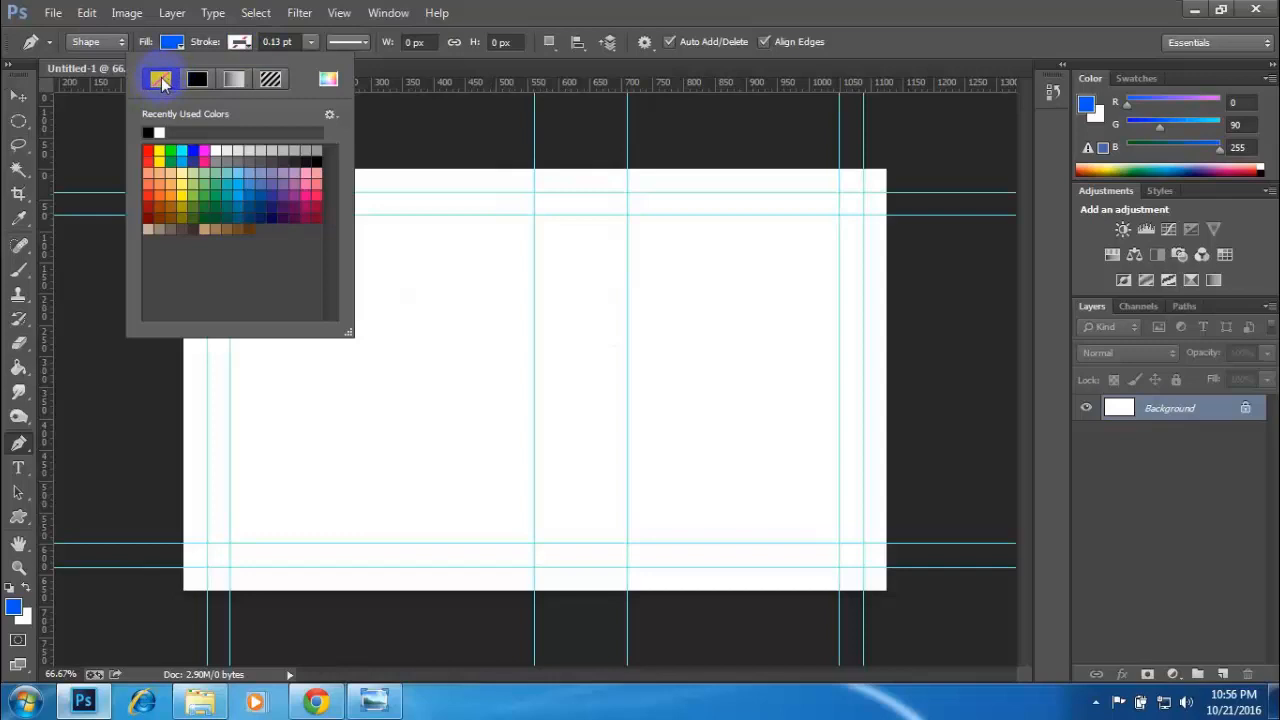
click(645, 8)
click(172, 43)
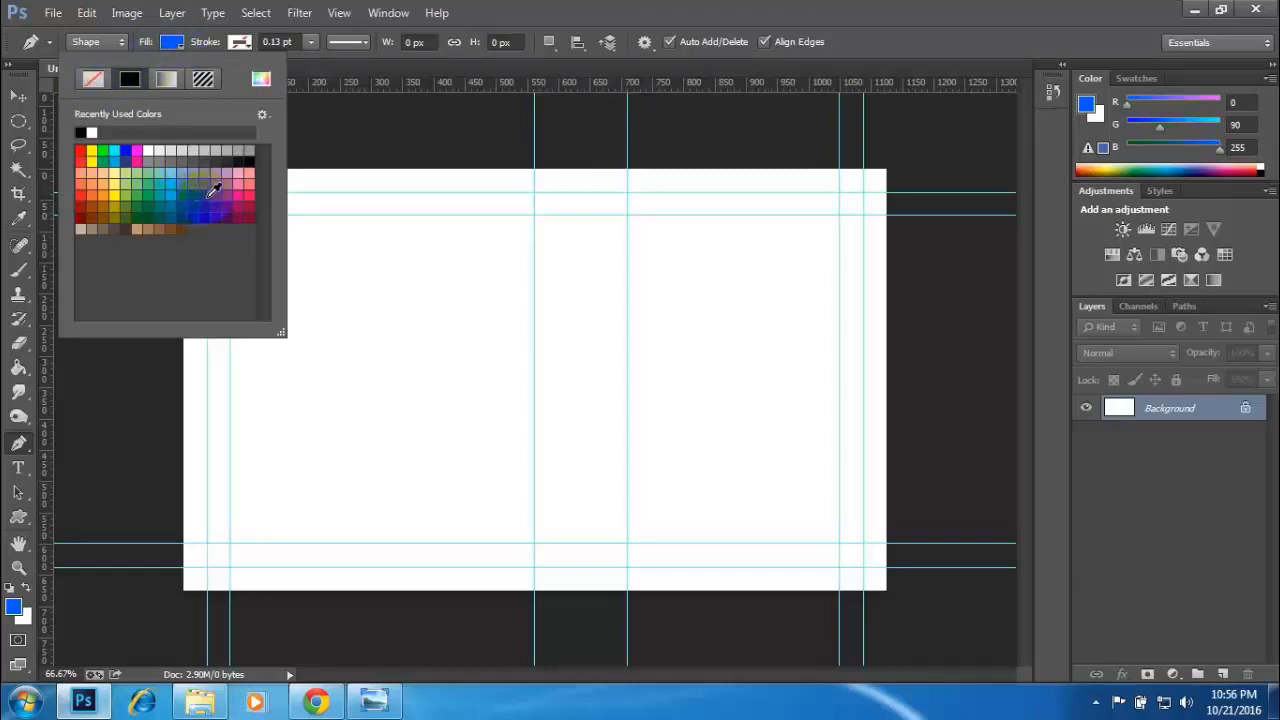
click(560, 8)
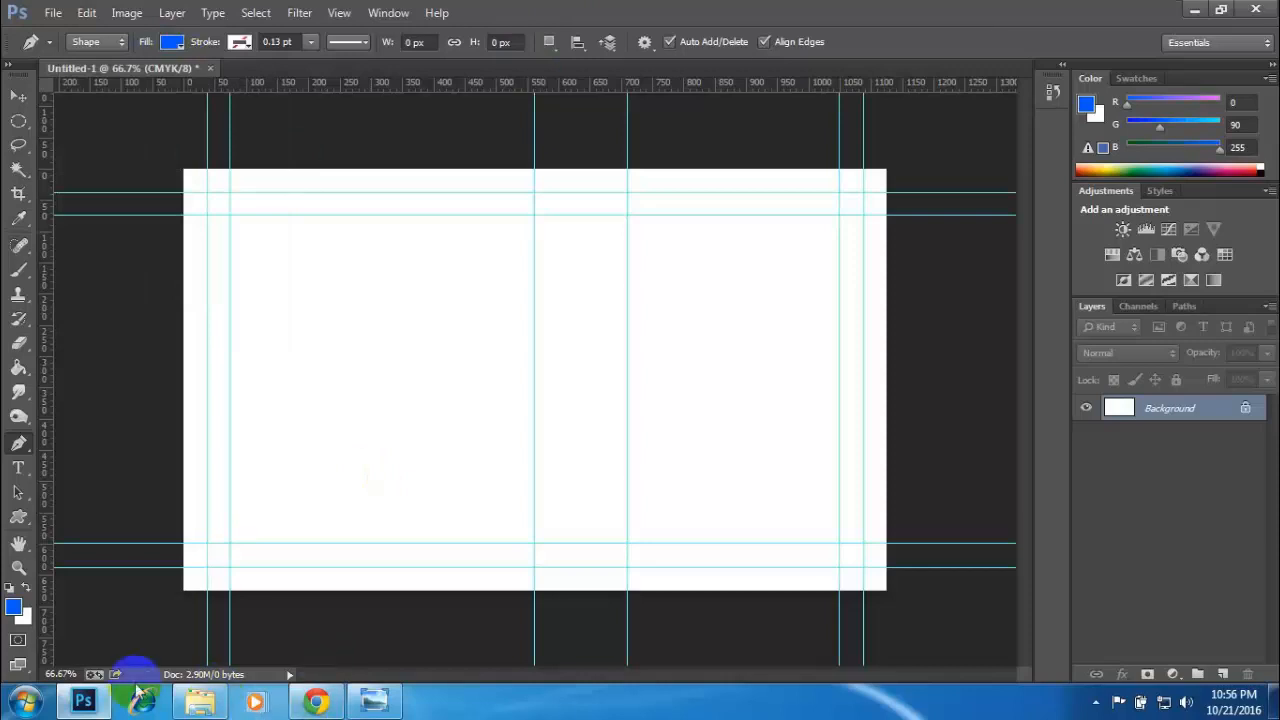
- Open 01_ScreenShot.jpg in Photoshop and sample the lower card's bright red as the Pen tool's fill colour
click(205, 700)
drag(208, 150, 429, 69)
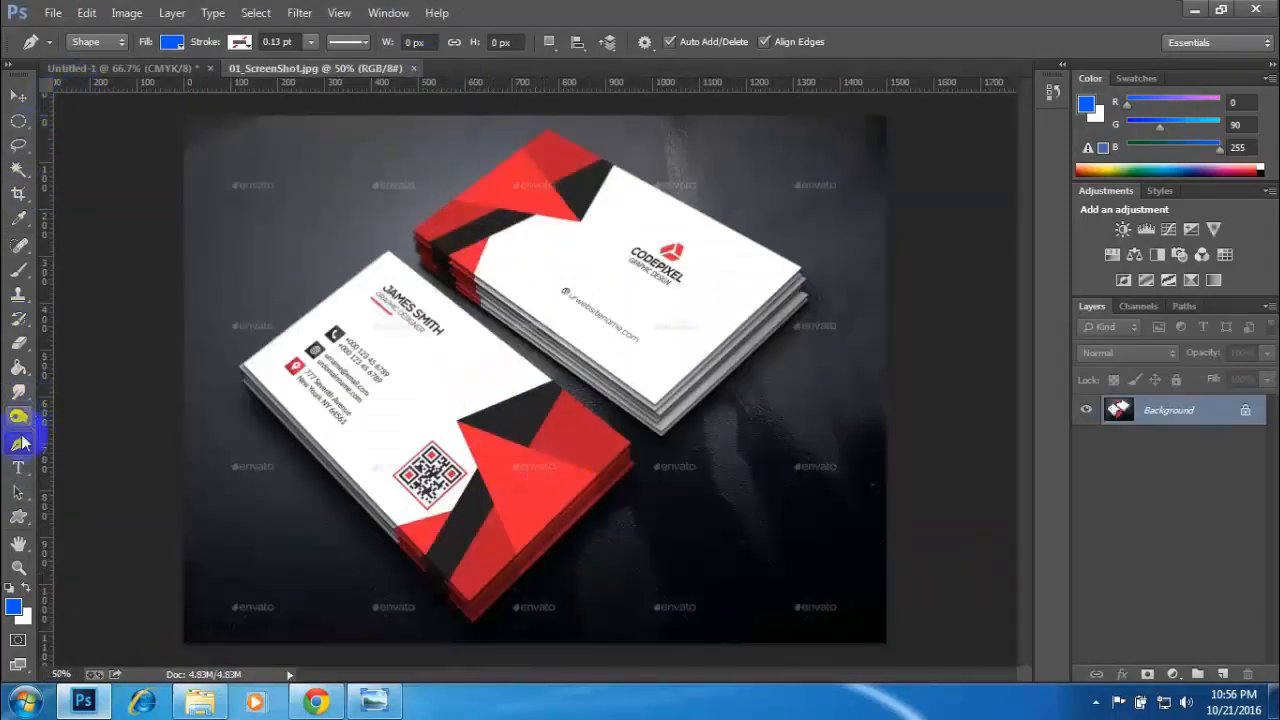
click(170, 43)
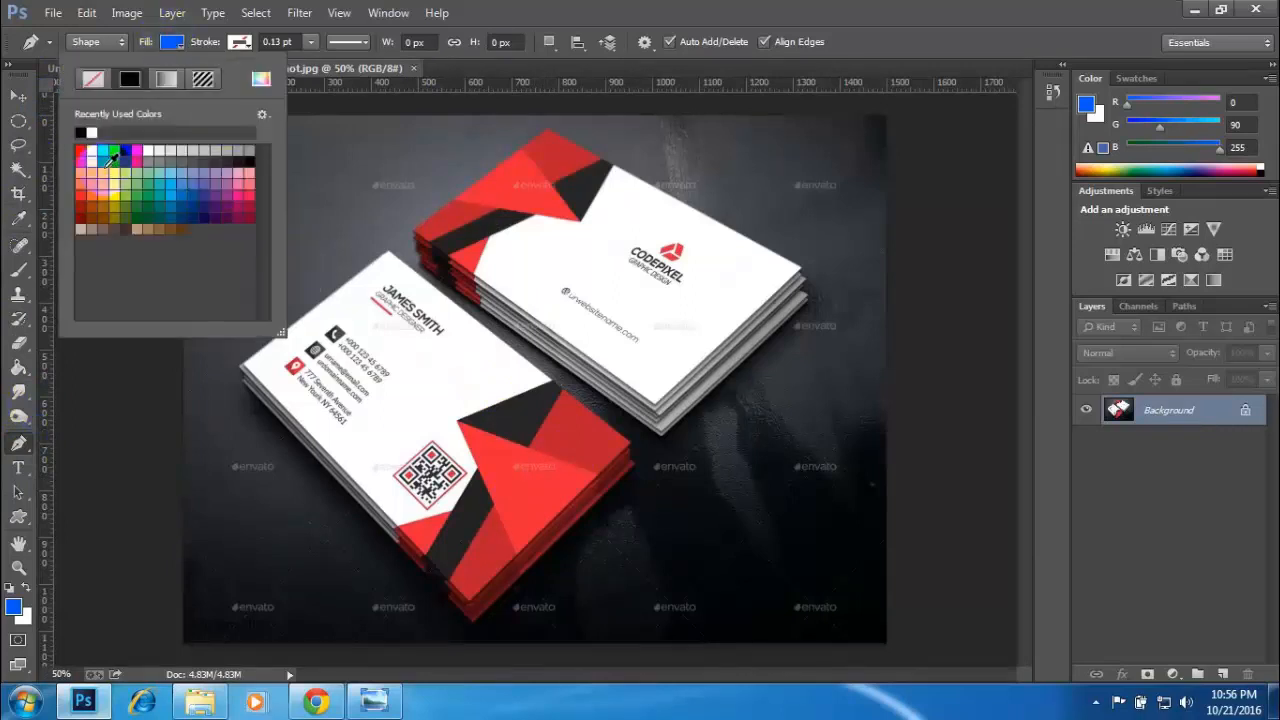
click(262, 84)
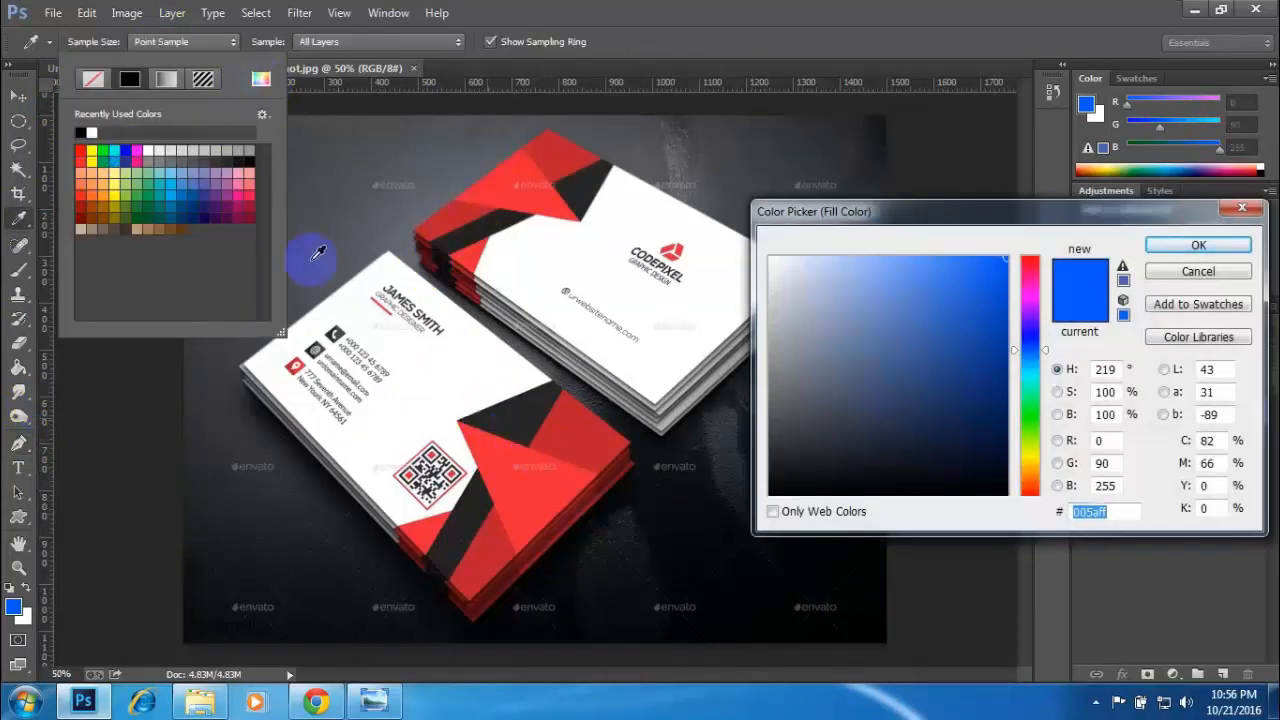
click(529, 491)
click(1197, 245)
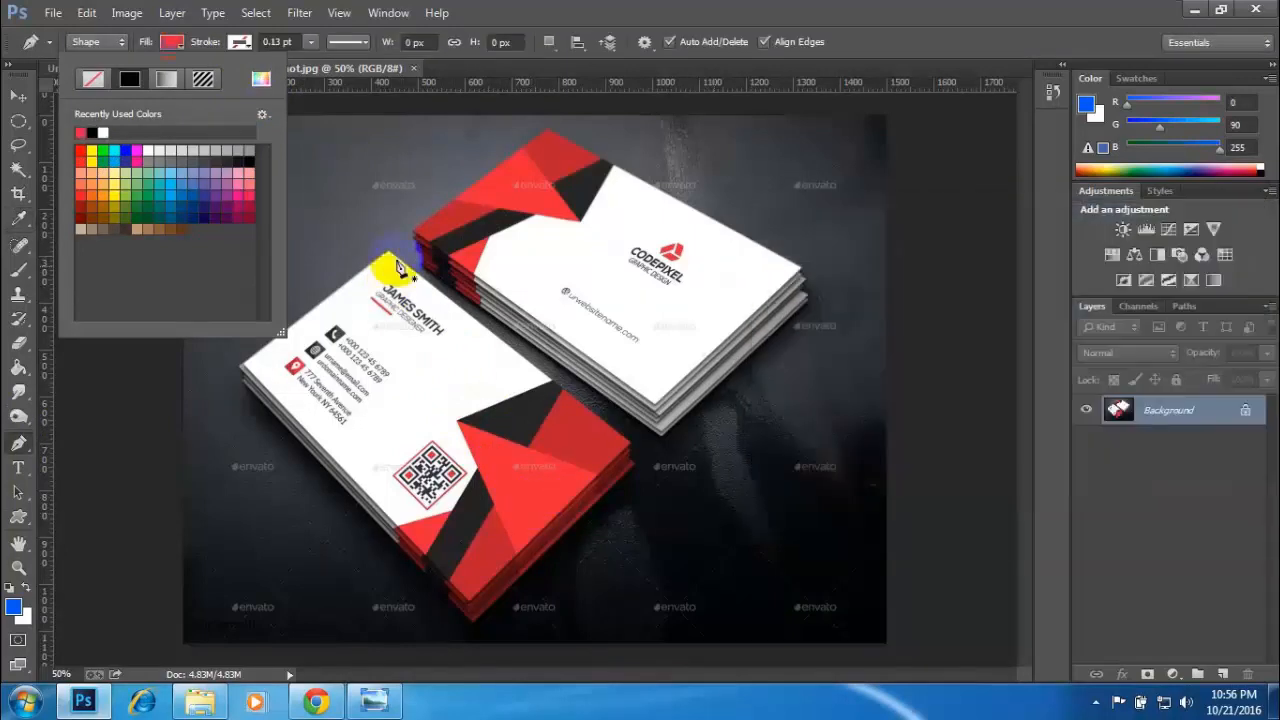
click(683, 8)
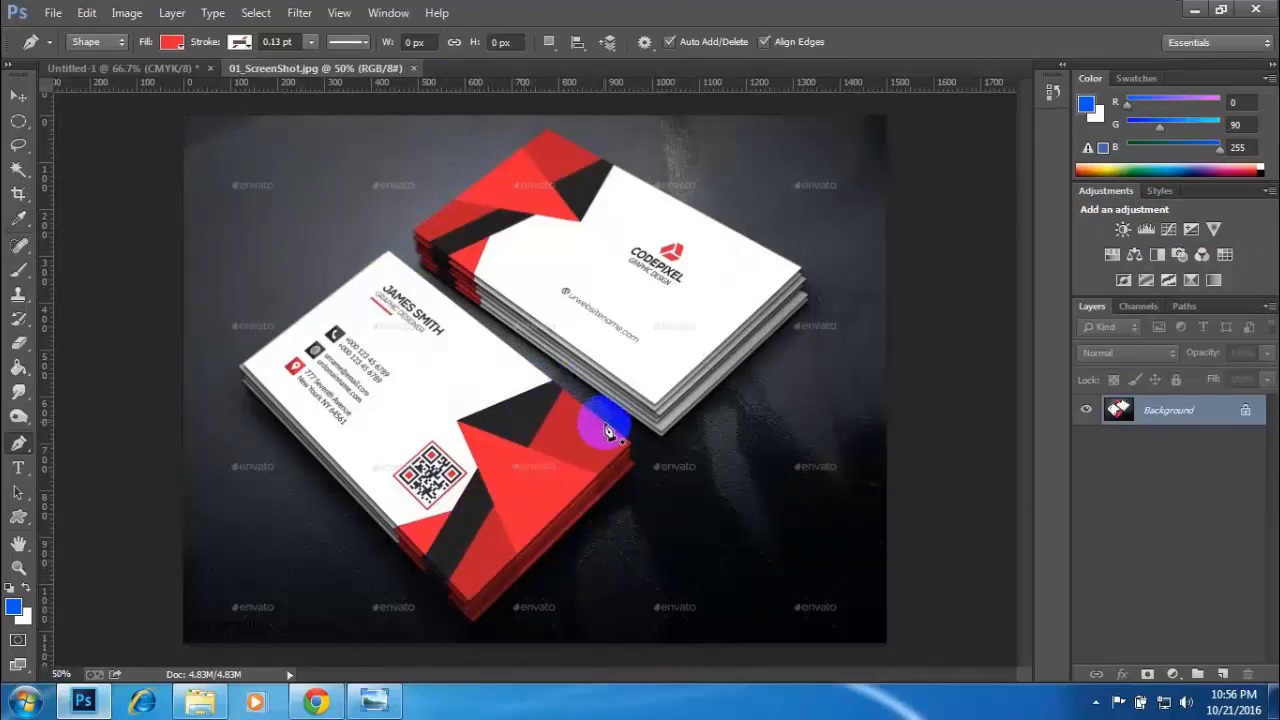
- In Untitled-1, start a pen shape at the card's top-right corner with a second anchor where the 710 px guide meets the top edge
click(116, 66)
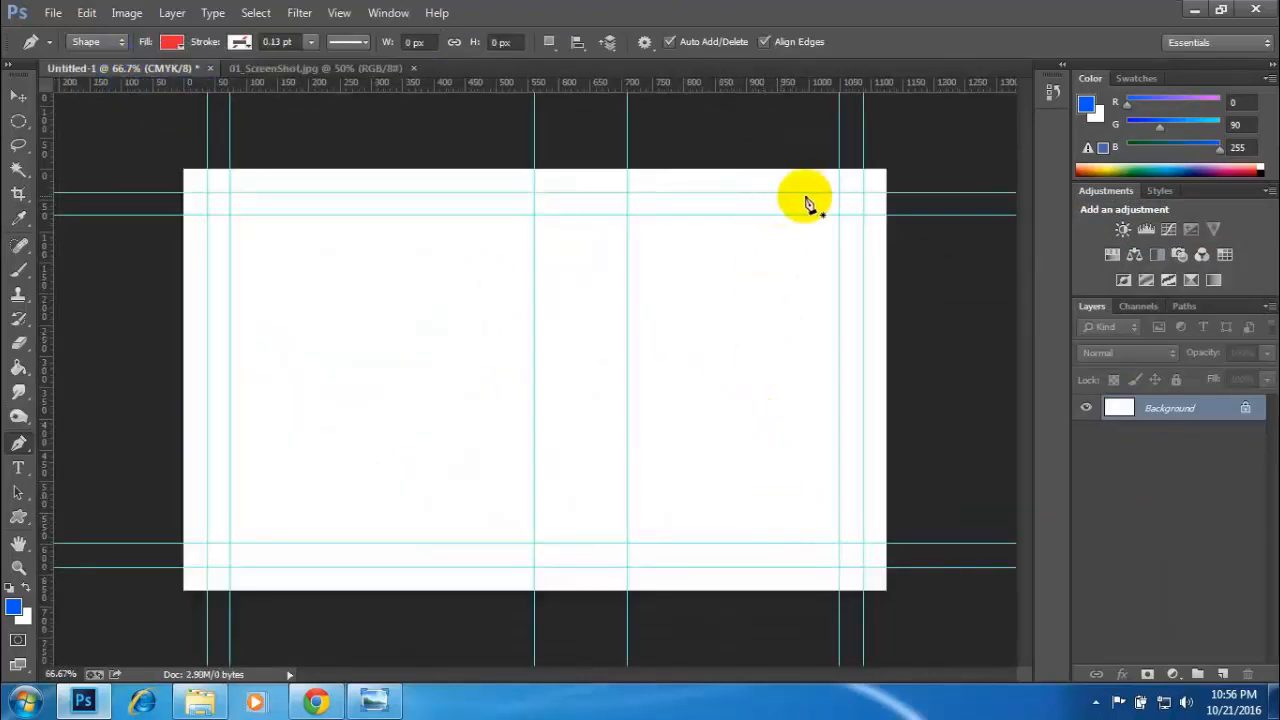
click(886, 172)
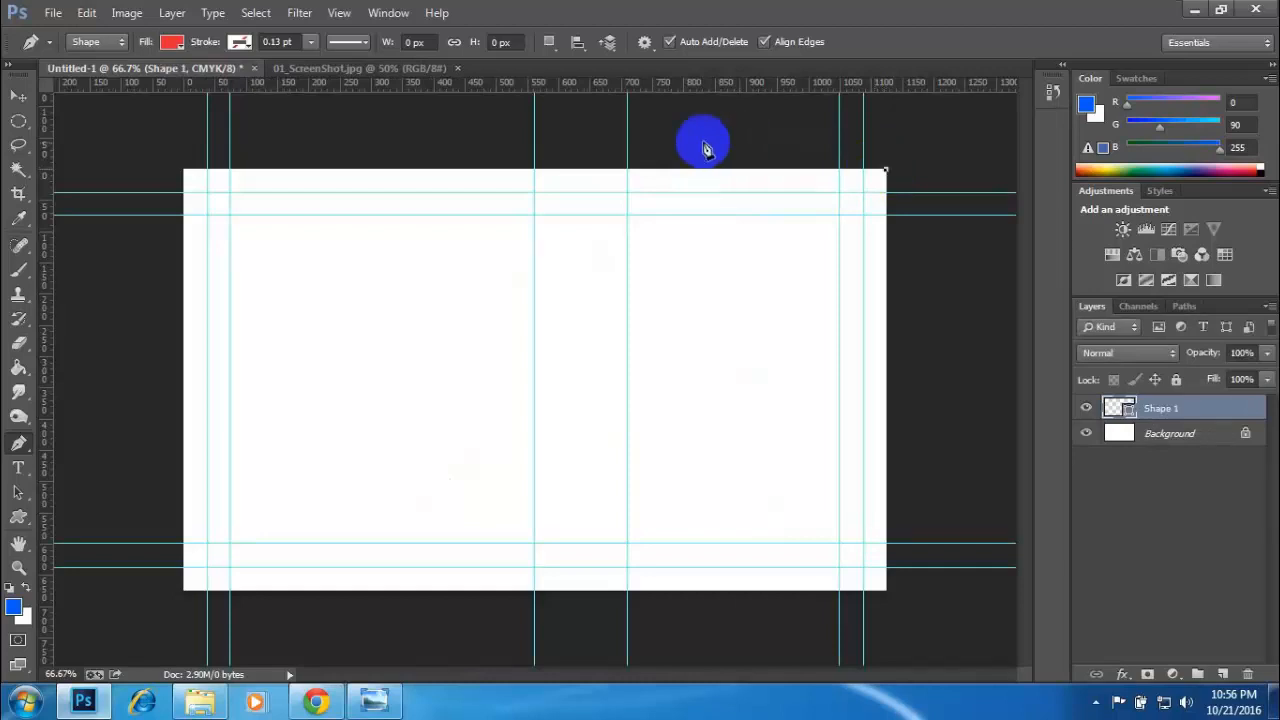
click(636, 172)
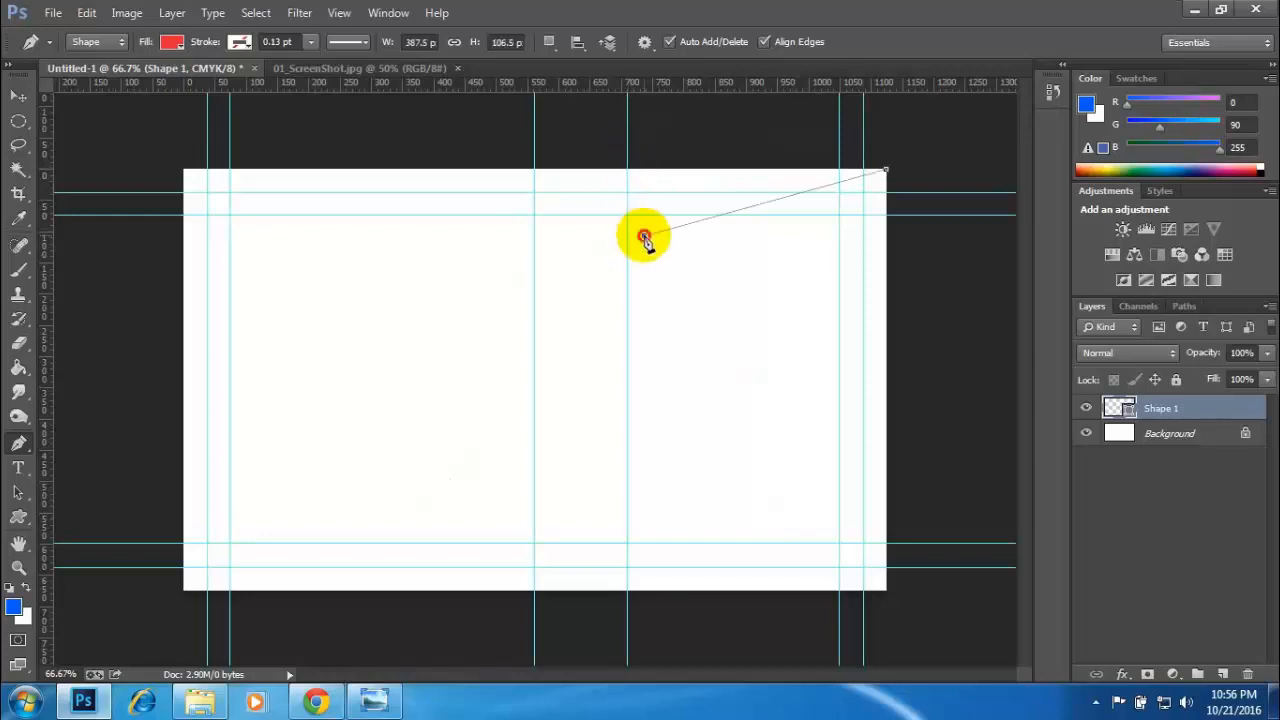
drag(644, 237, 638, 197)
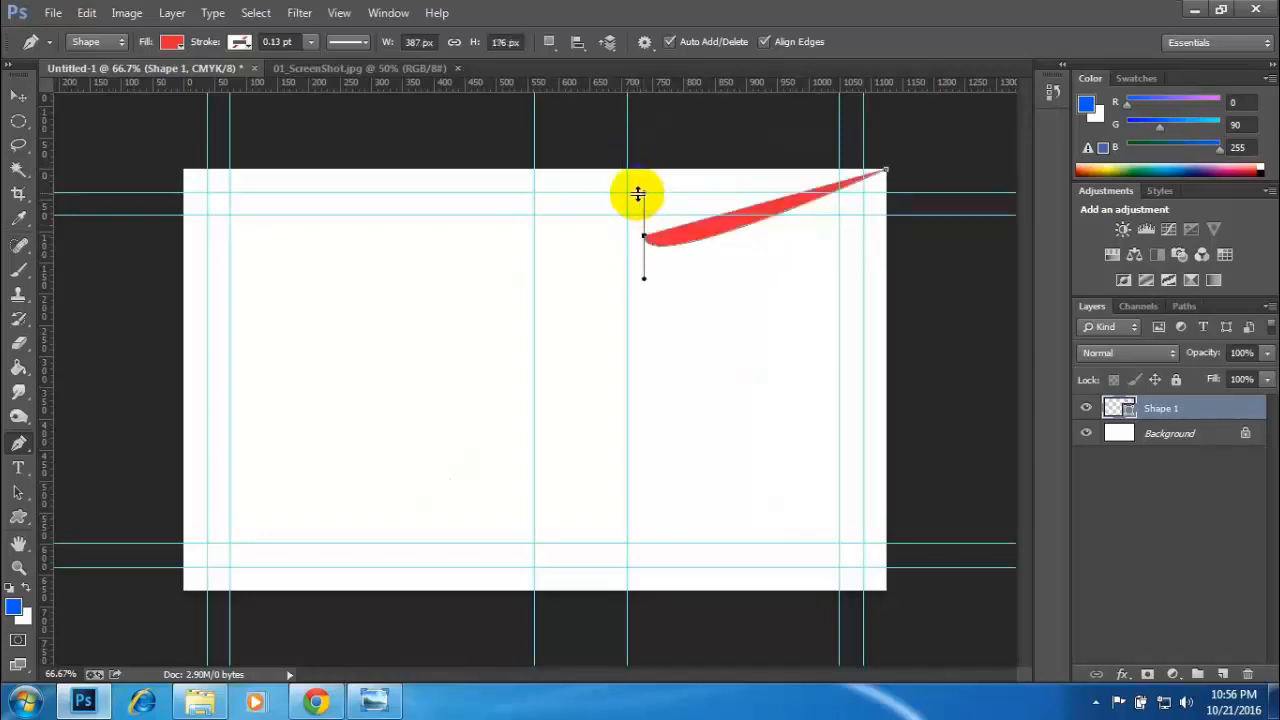
key(ctrl+z)
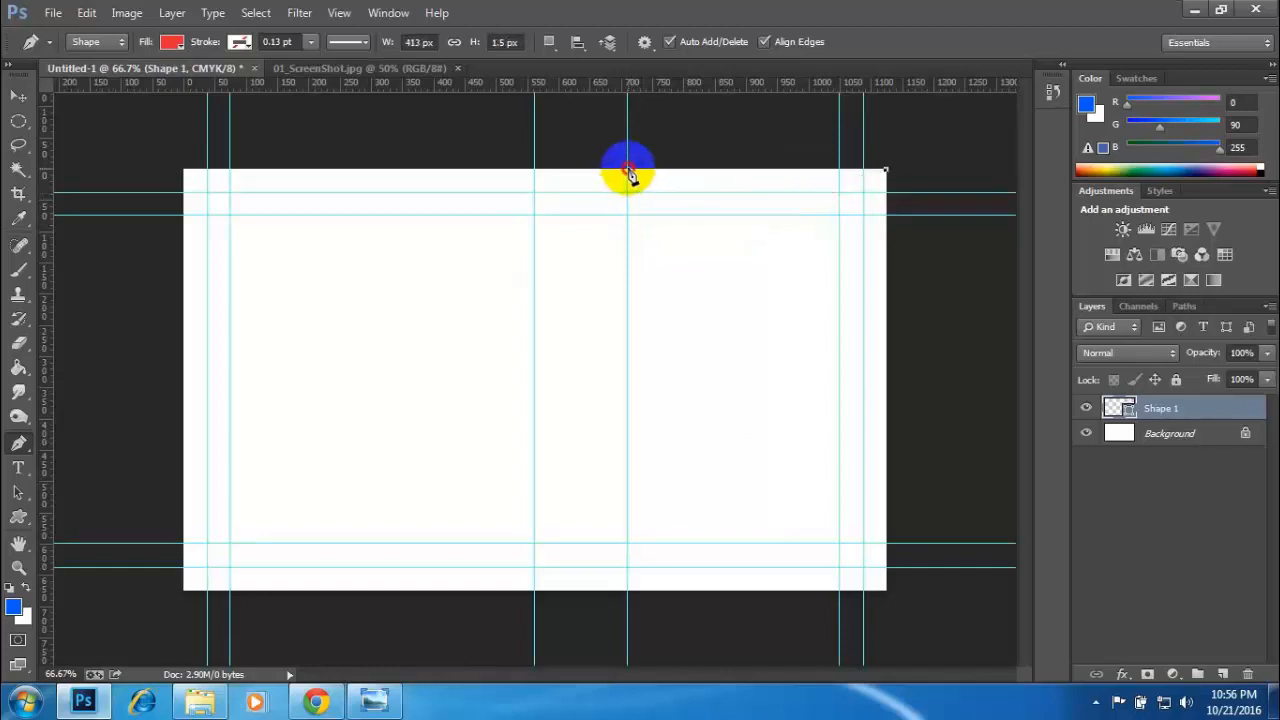
click(628, 170)
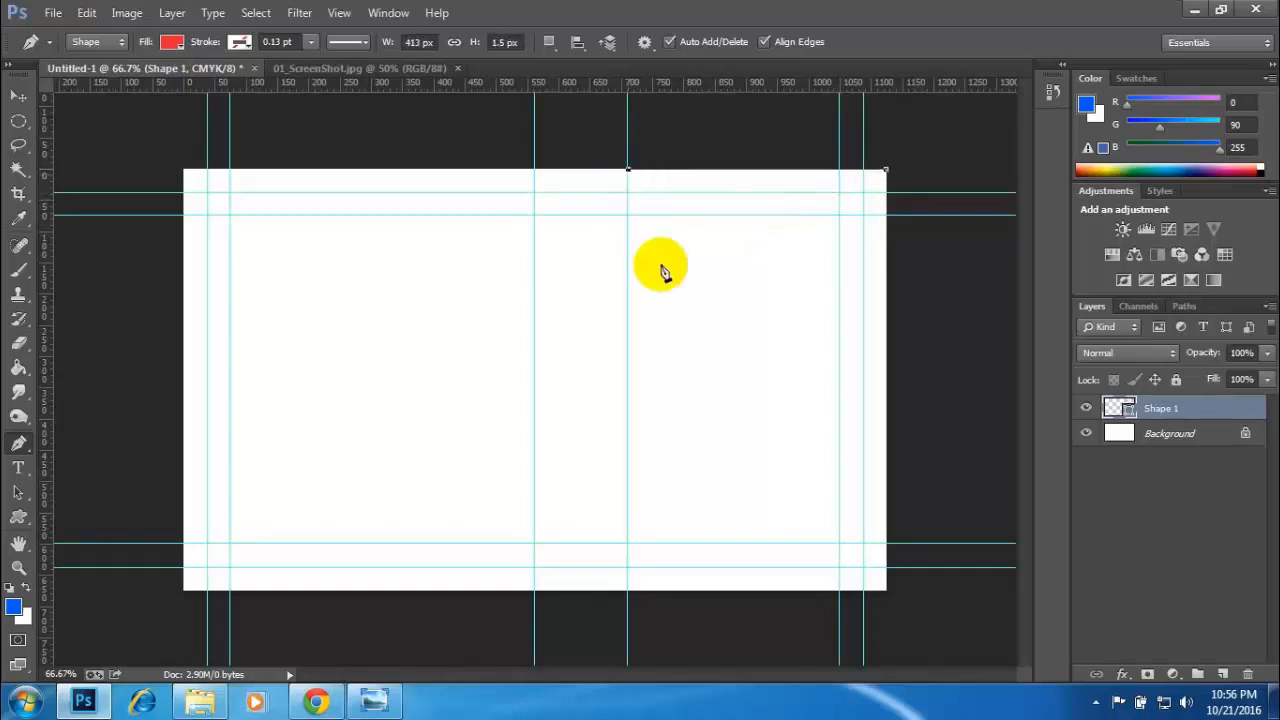
- Continue the red shape along the card's bottom edge with anchors at about 970 px and the bottom-right corner, and close it at its start
shift+click(793, 590)
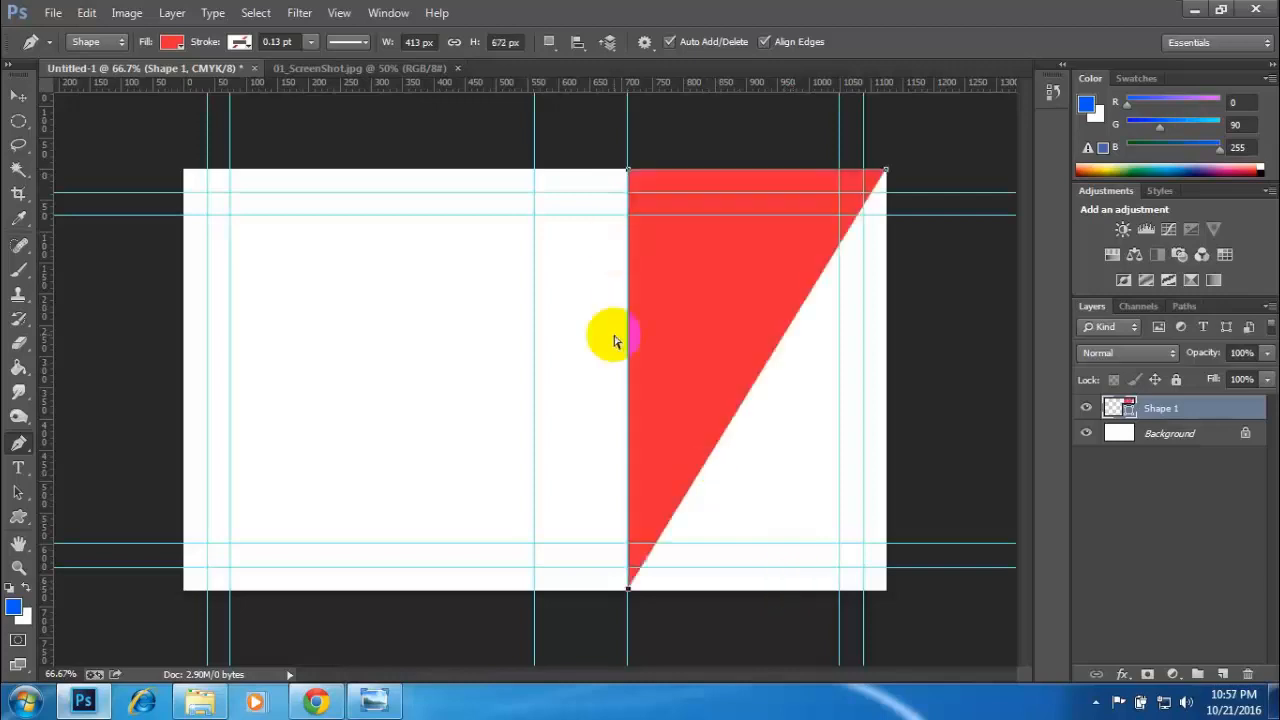
key(ctrl+z)
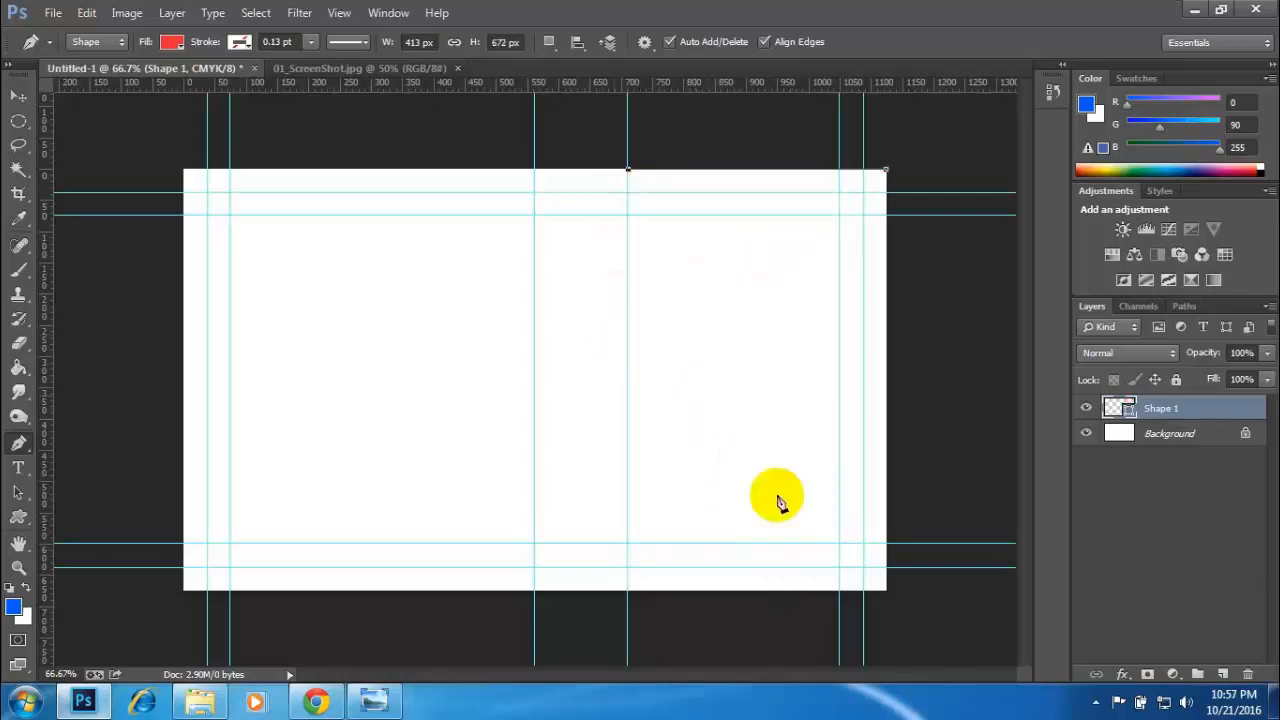
click(790, 590)
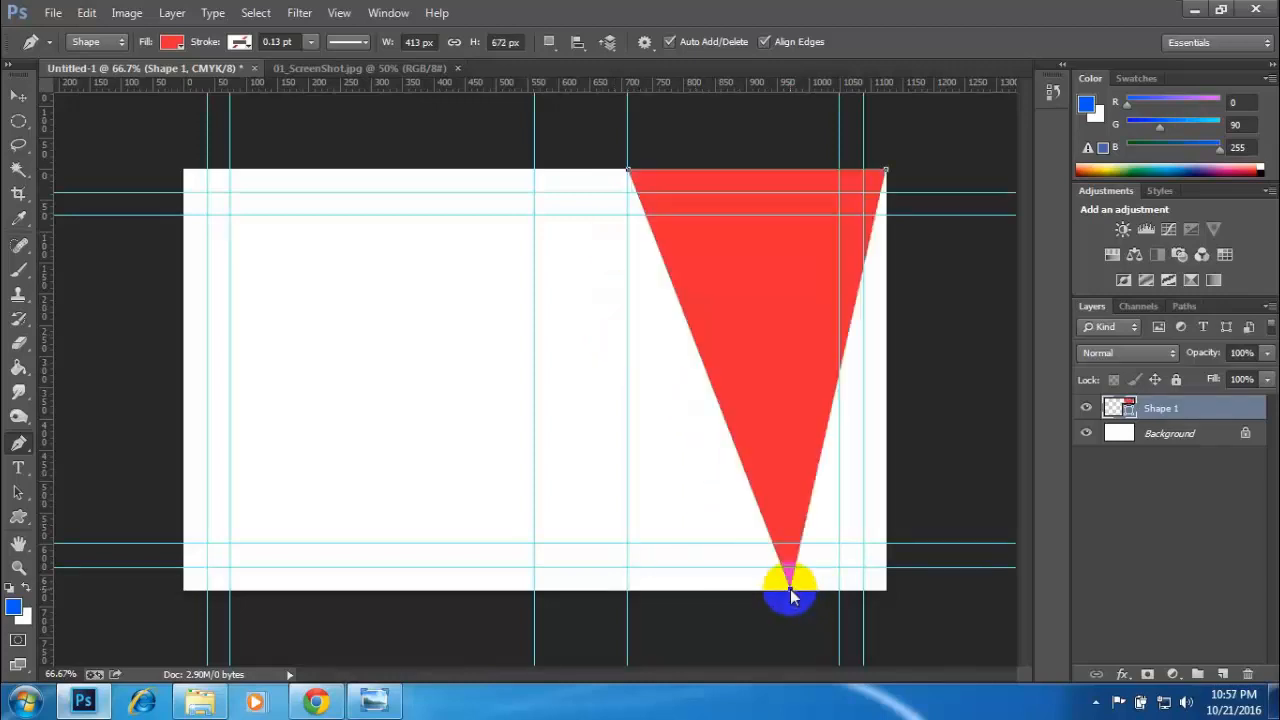
click(887, 590)
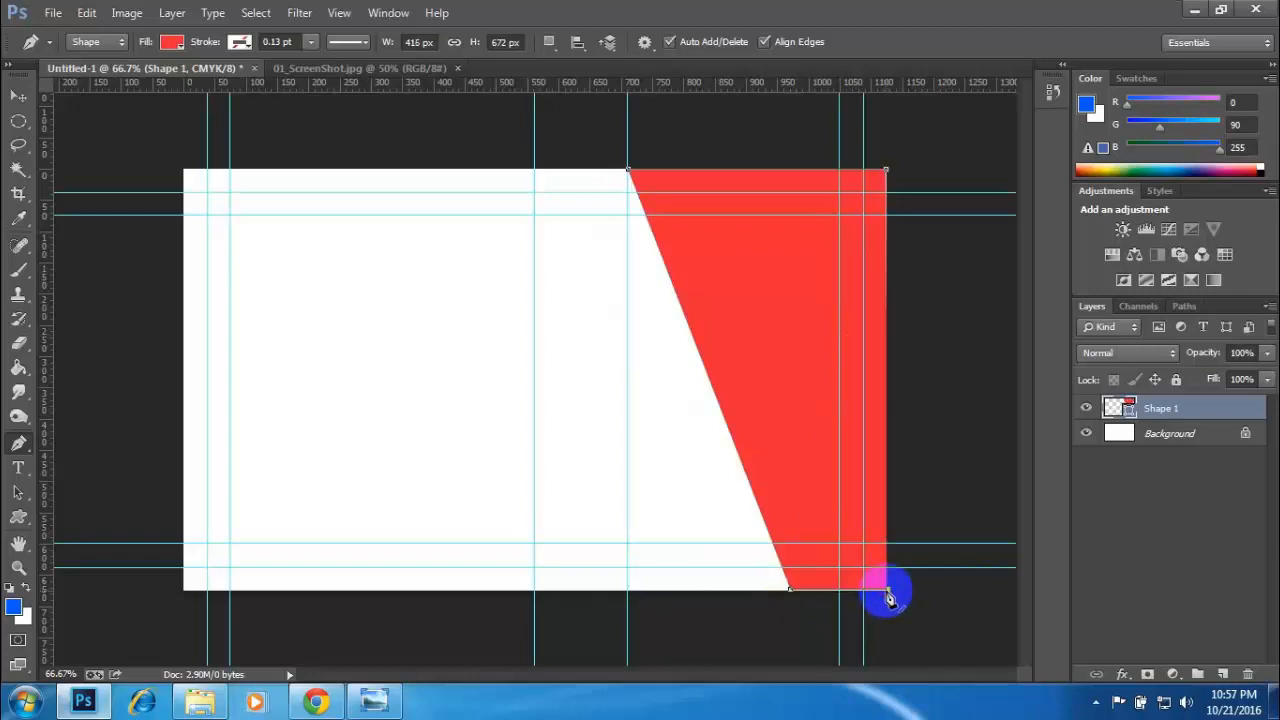
click(887, 170)
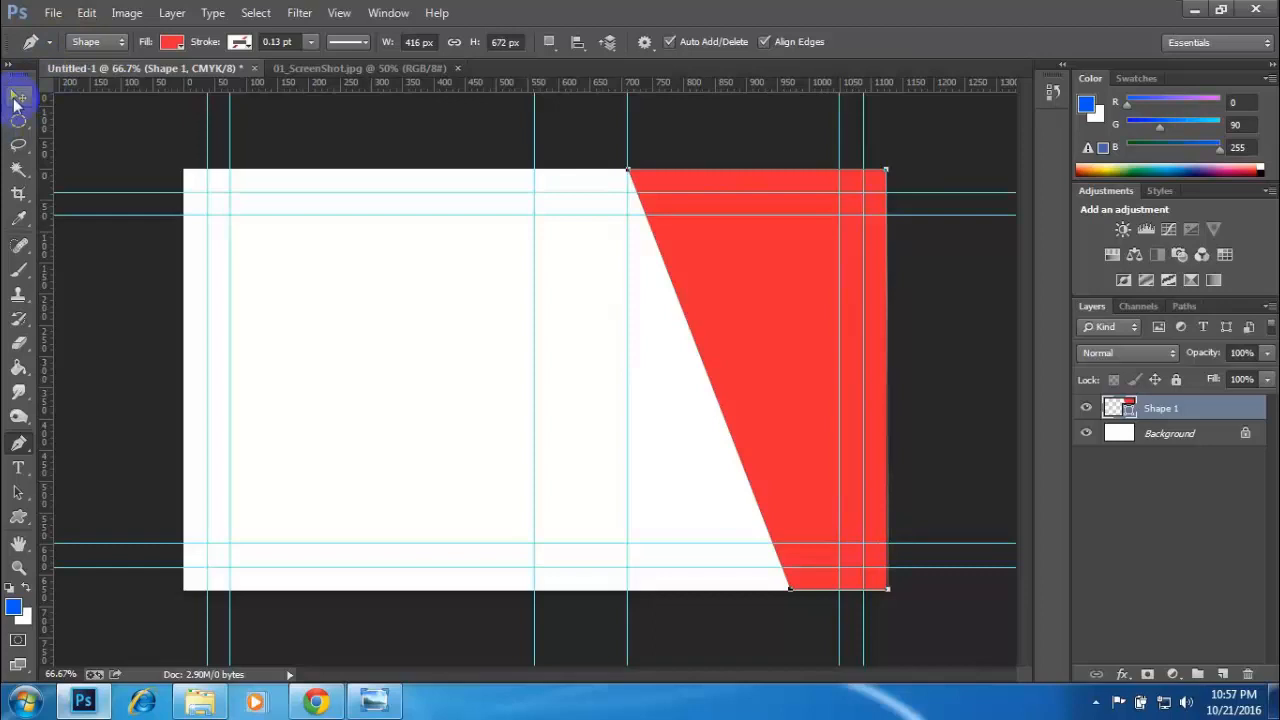
click(16, 100)
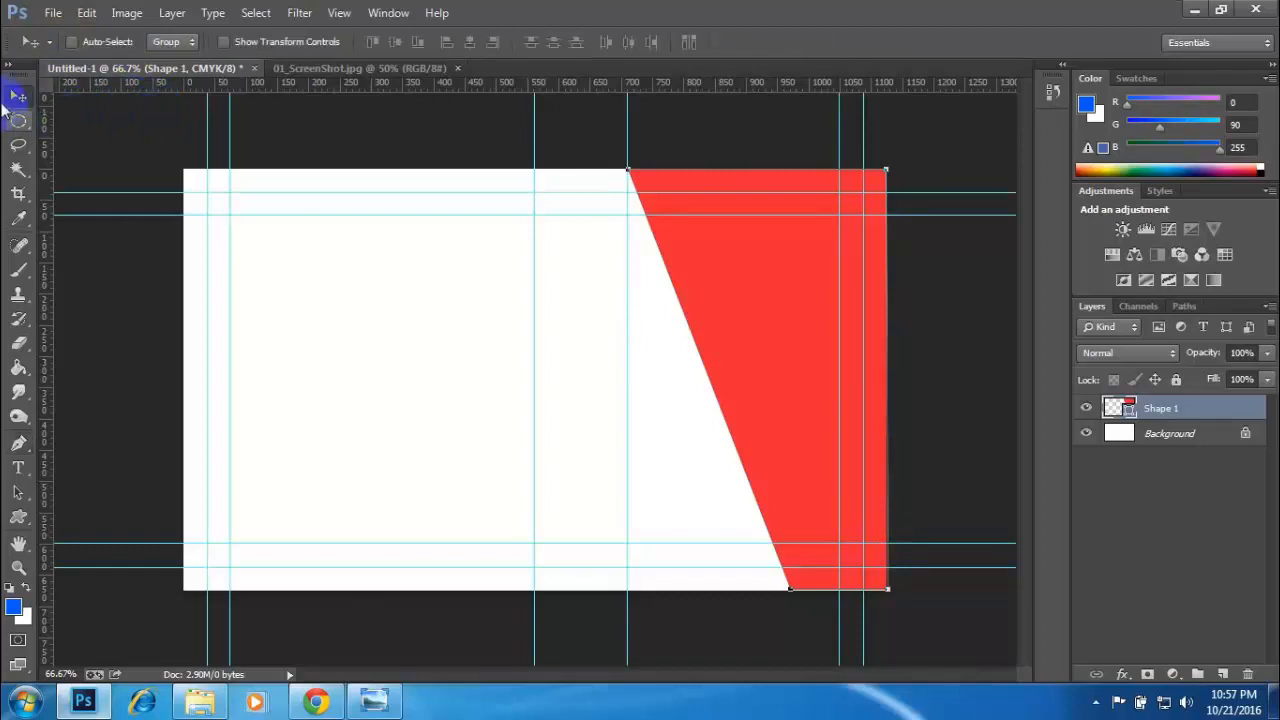
click(1113, 485)
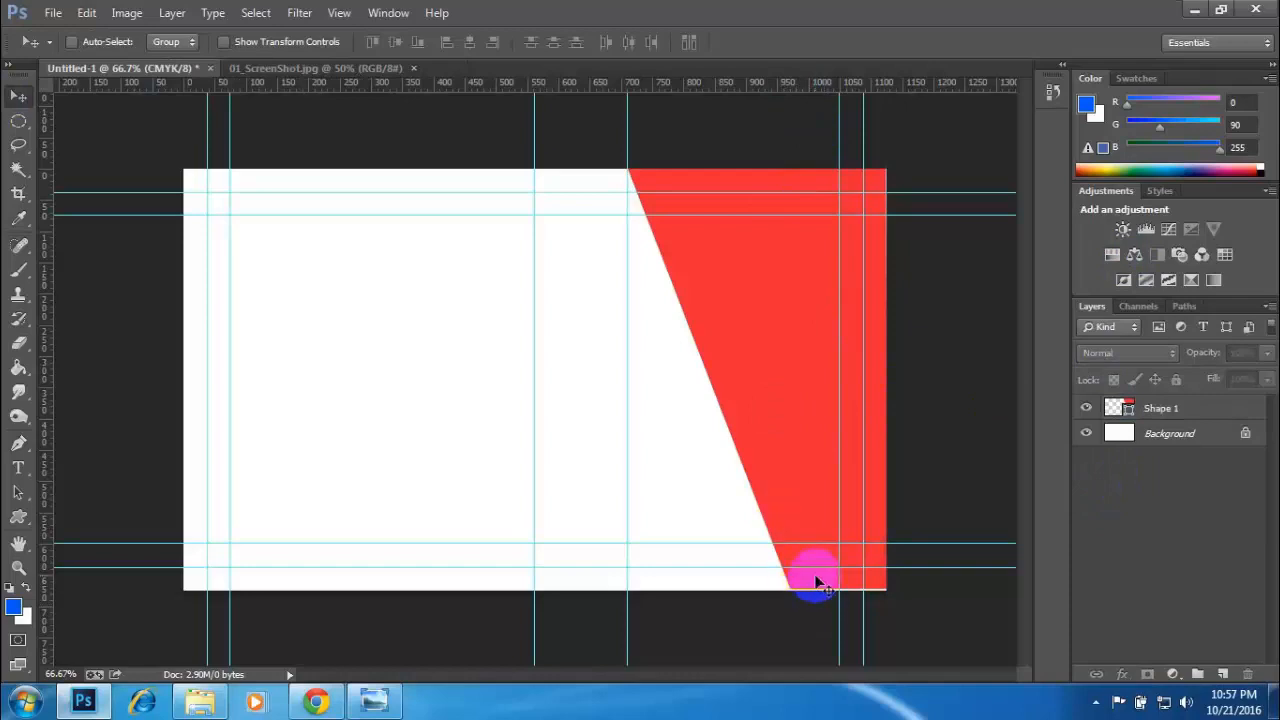
- Undo the closing of the red shape and its two anchors along the card's bottom edge
key(ctrl+plus)
key(ctrl+plus)
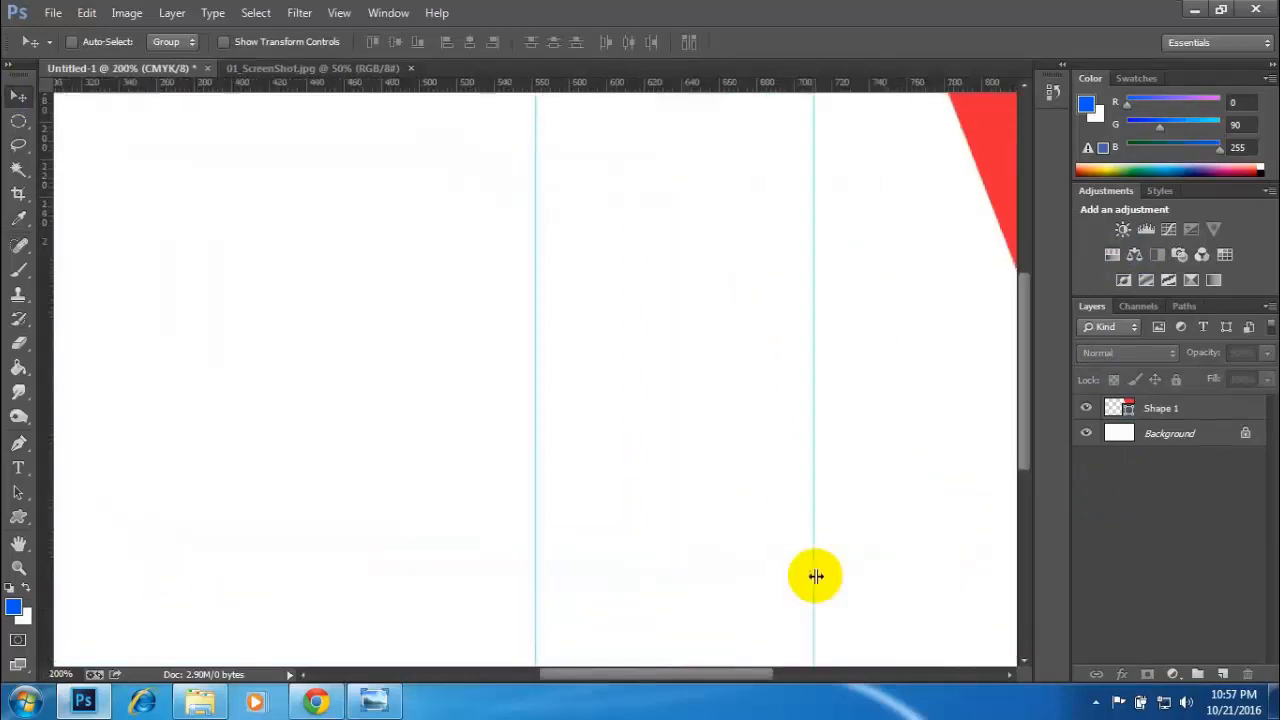
drag(930, 648, 133, 142)
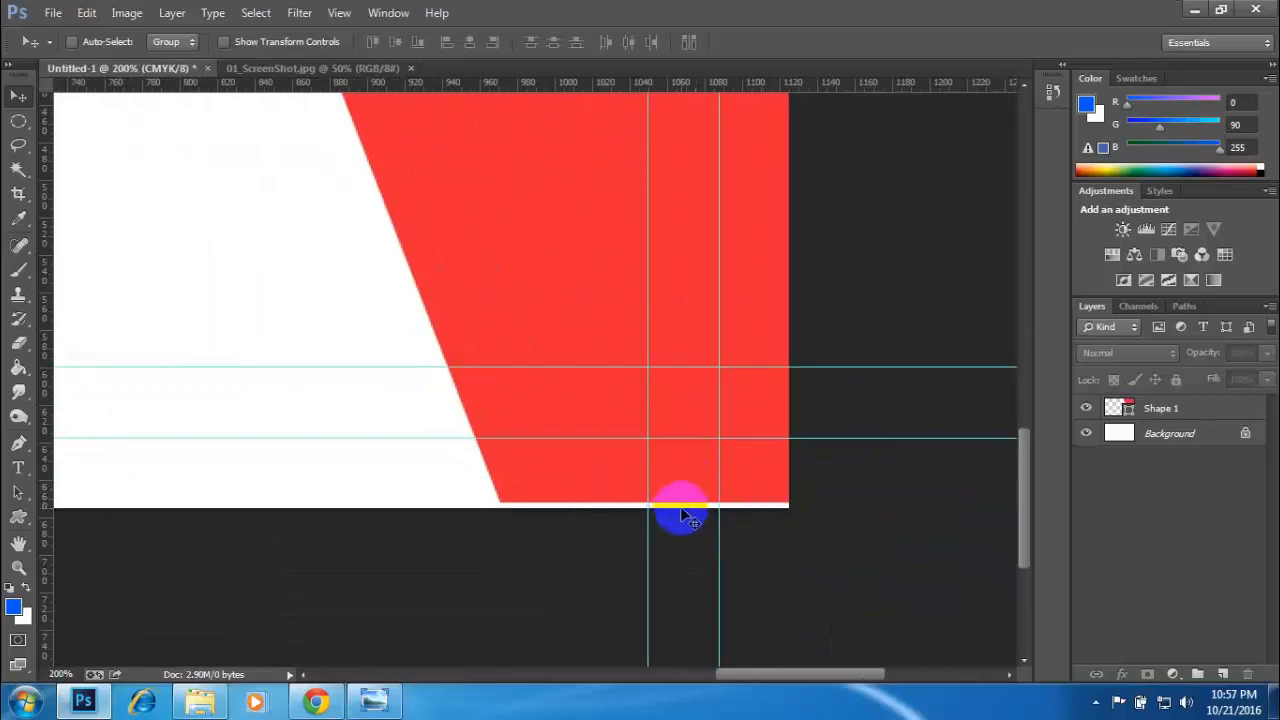
click(18, 443)
key(ctrl+alt+z)
key(ctrl+alt+z)
key(ctrl+alt+z)
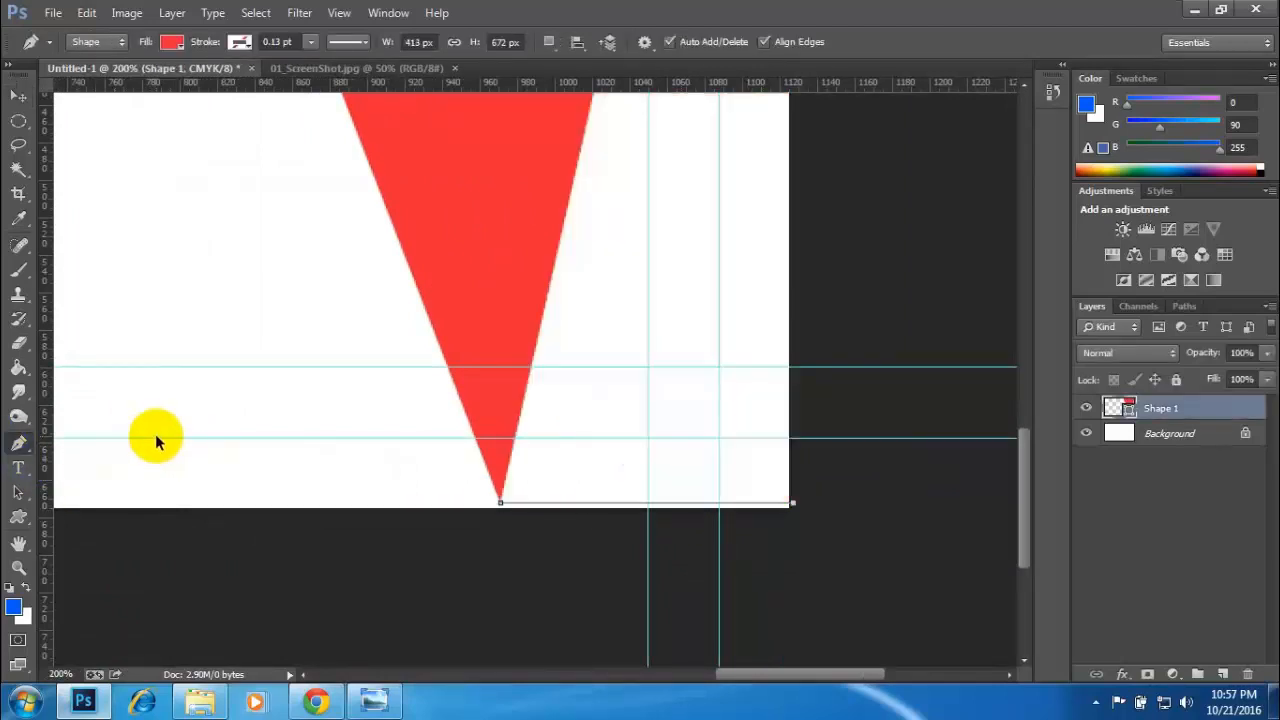
- Redraw the red shape's lower side just below the card's bottom edge with anchors at about 975 px and the bottom-right corner, and close it
click(453, 551)
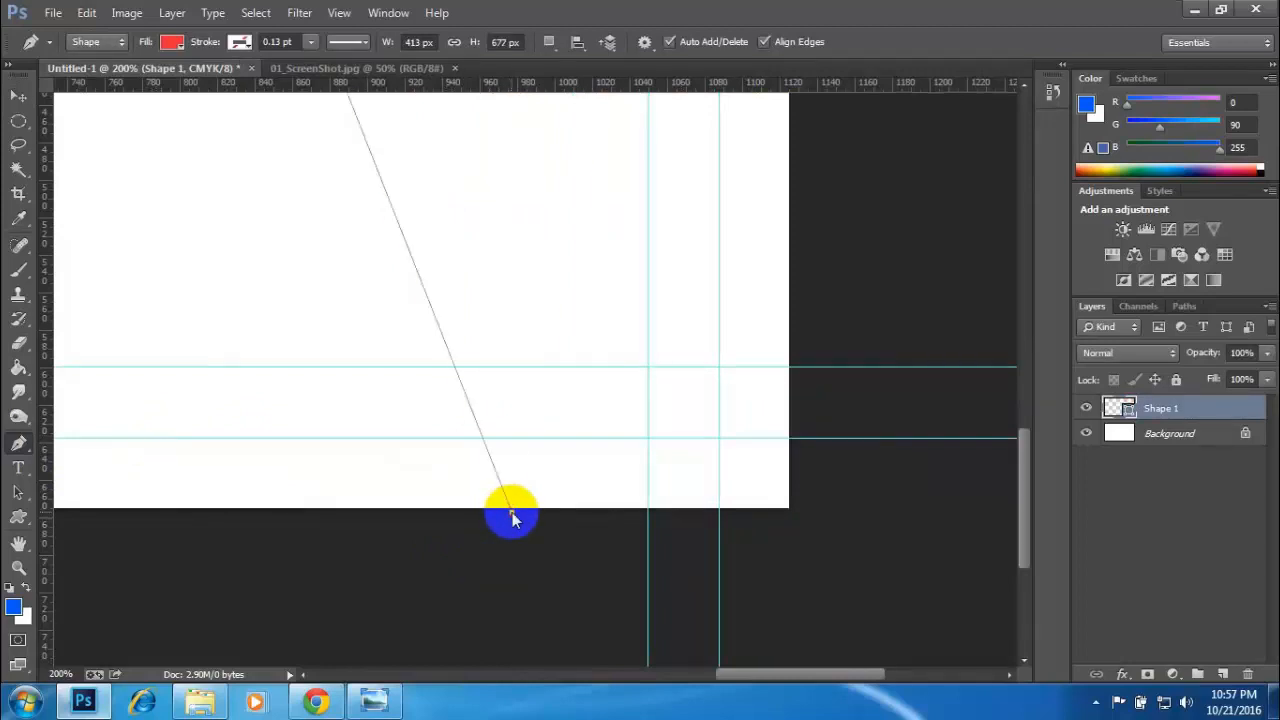
click(511, 512)
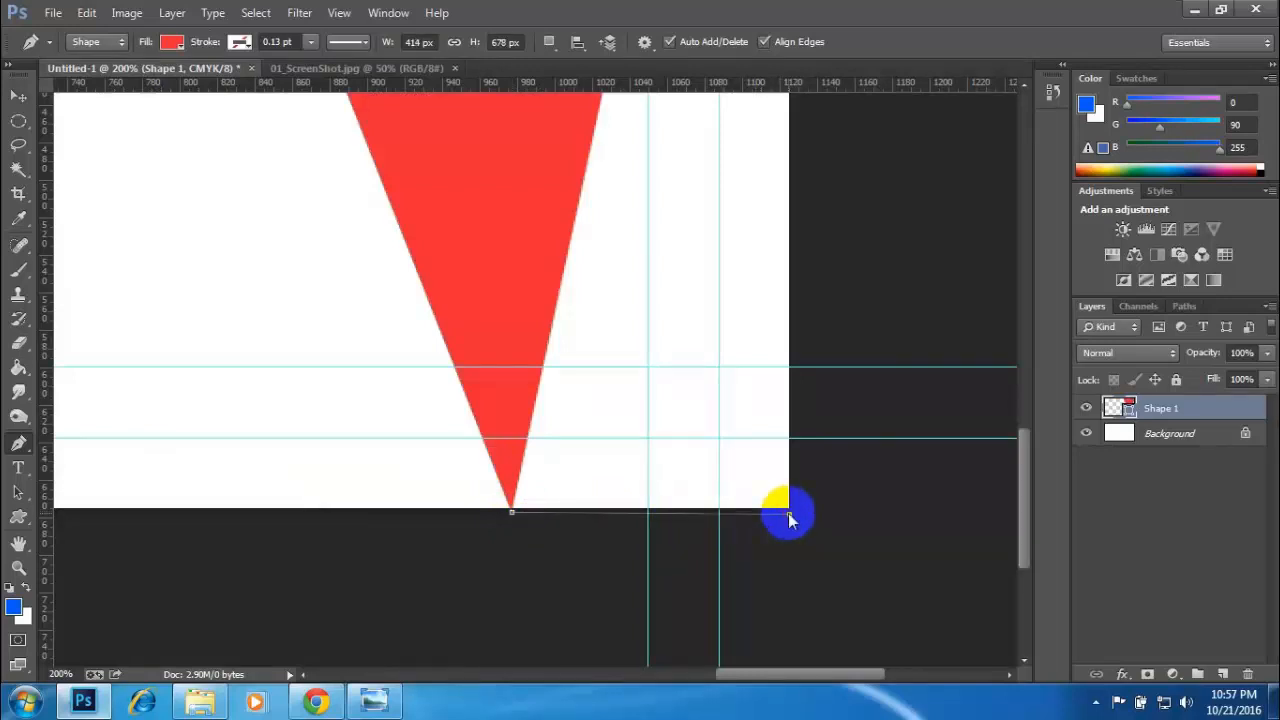
click(788, 515)
click(788, 515)
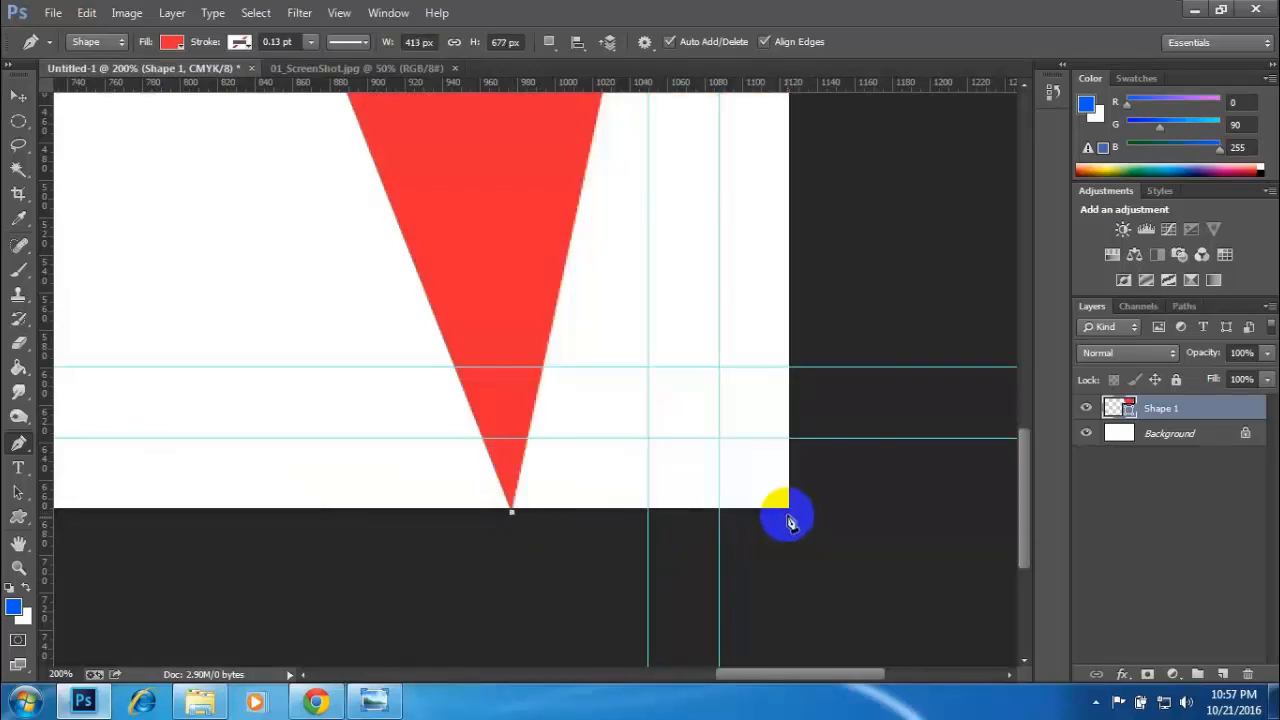
click(788, 515)
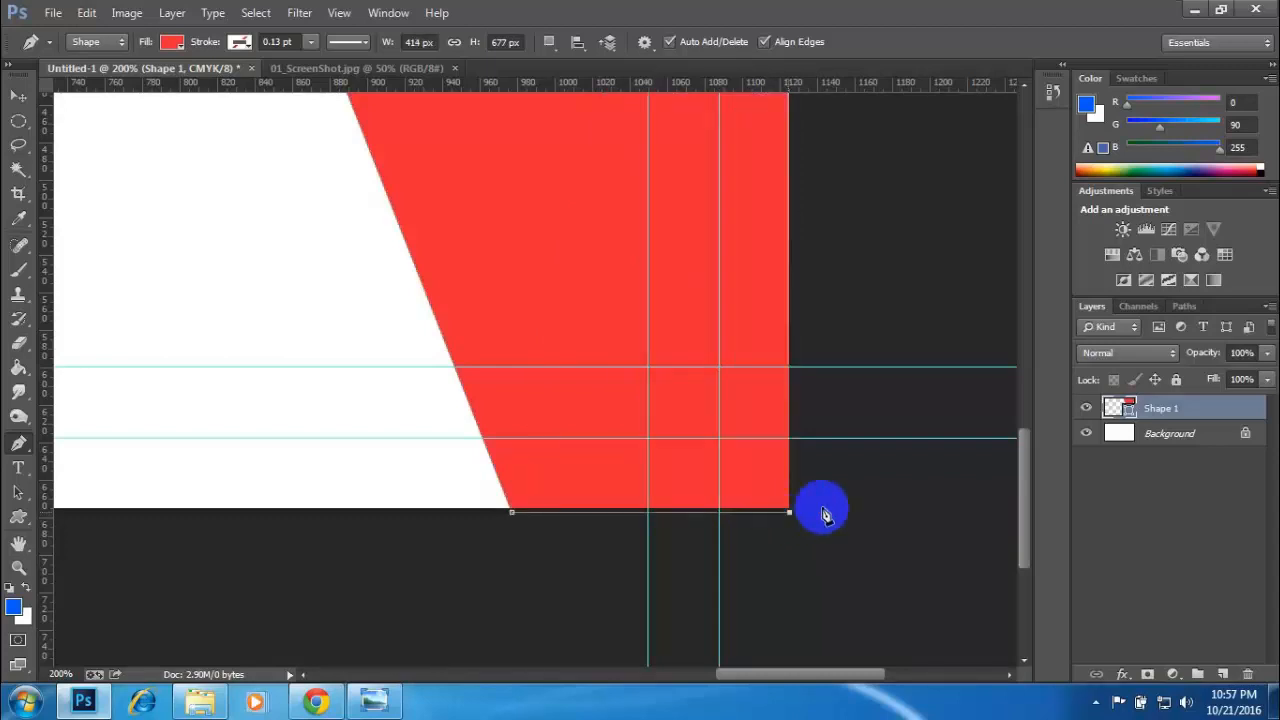
scroll(835, 370, up, 4)
scroll(830, 400, up, 7)
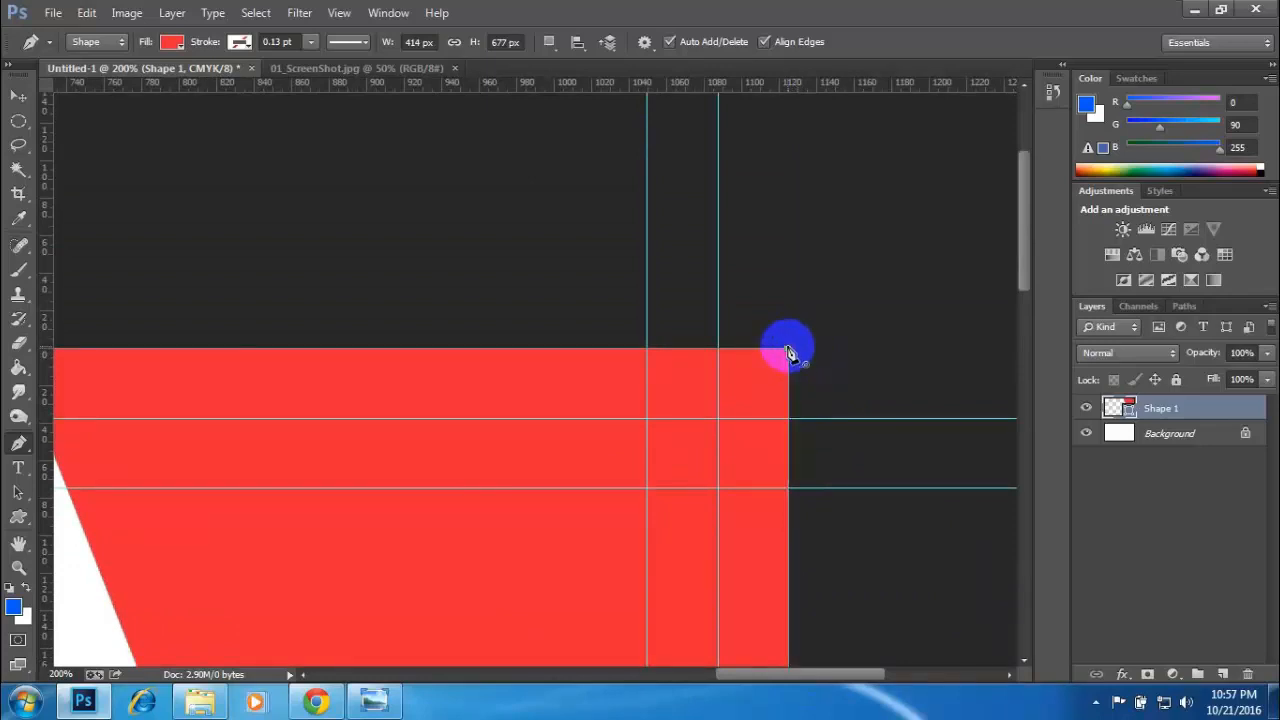
- Inspect the red shape's corners and edges against the card's border with the Background layer selected
scroll(808, 417, down, 6)
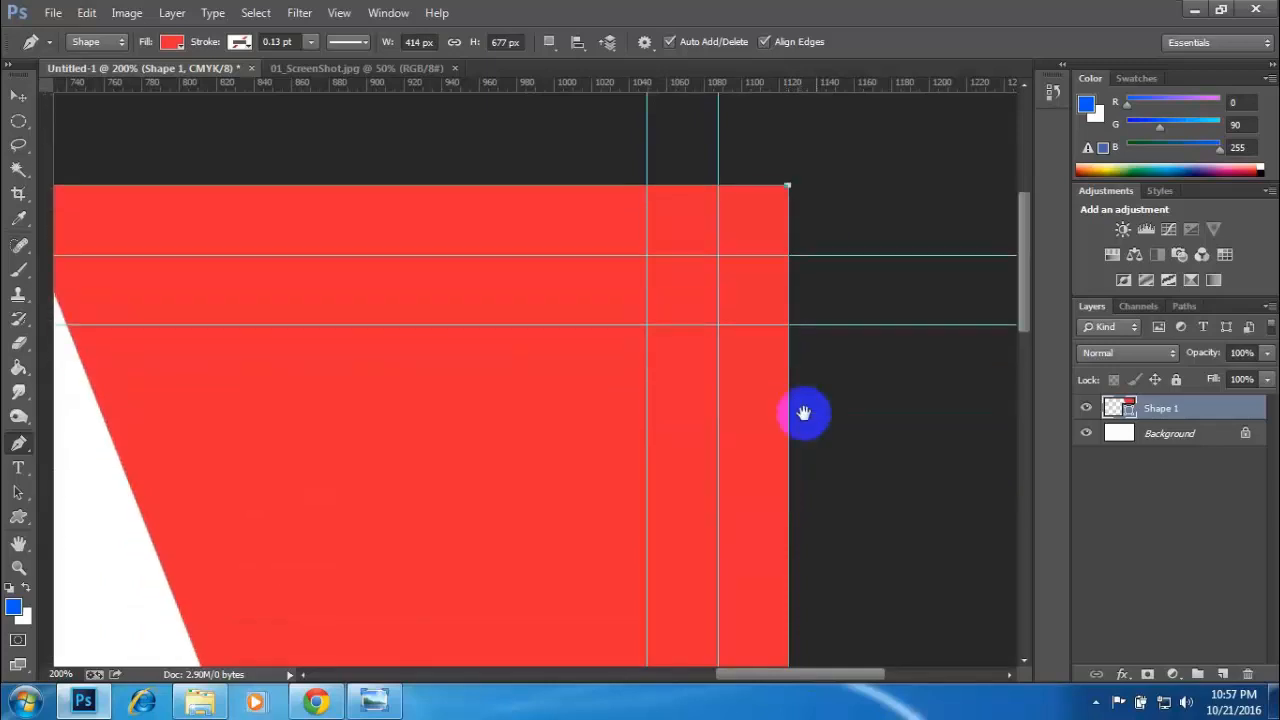
scroll(782, 444, down, 6)
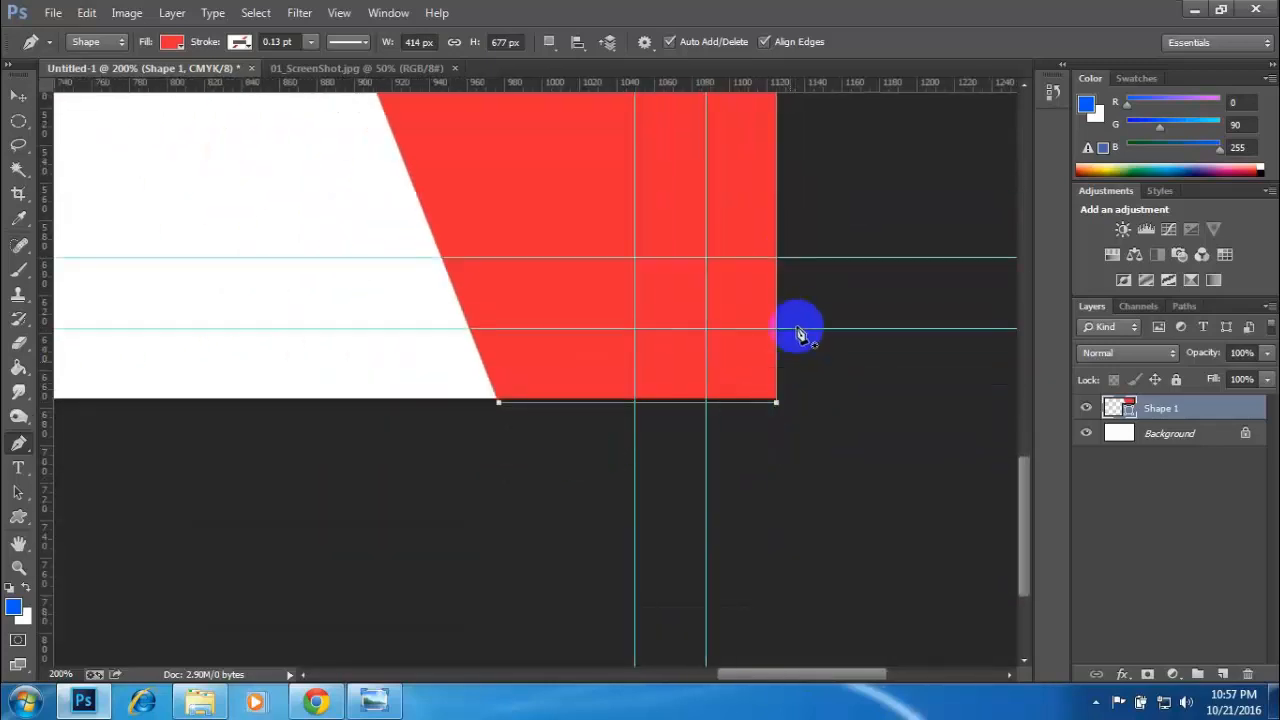
scroll(775, 422, up, 8)
scroll(790, 500, up, 5)
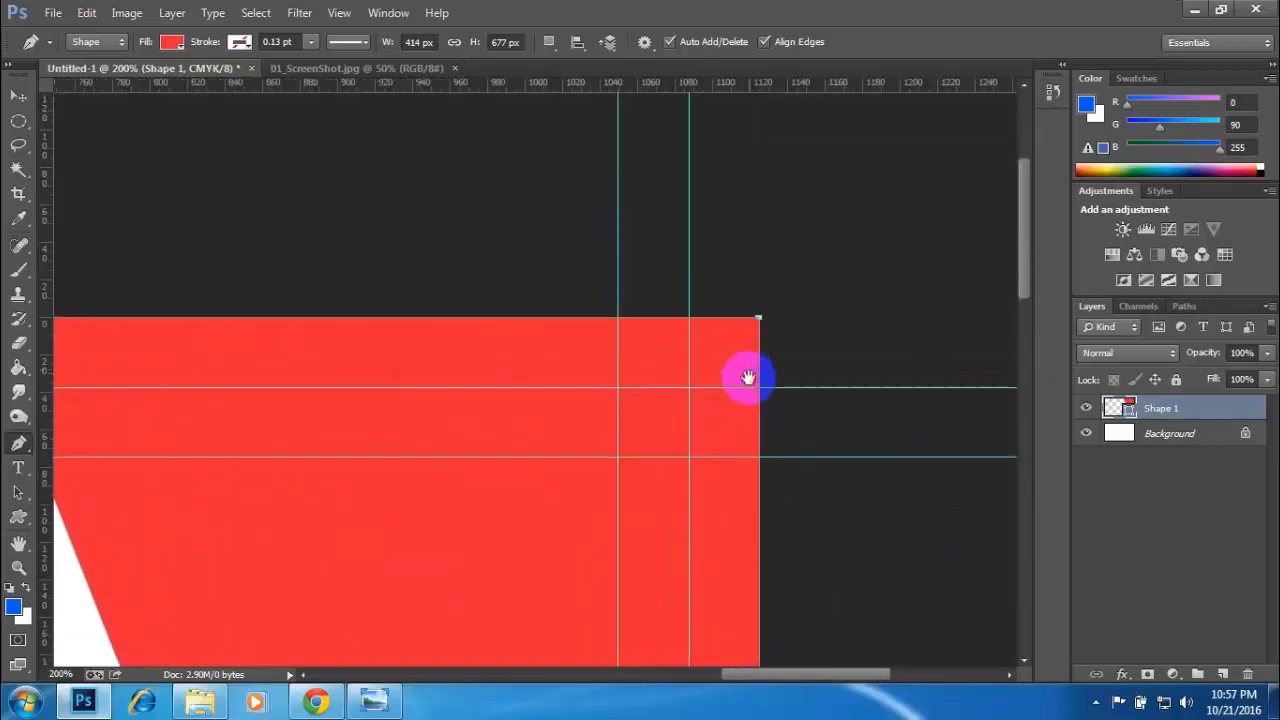
click(1115, 433)
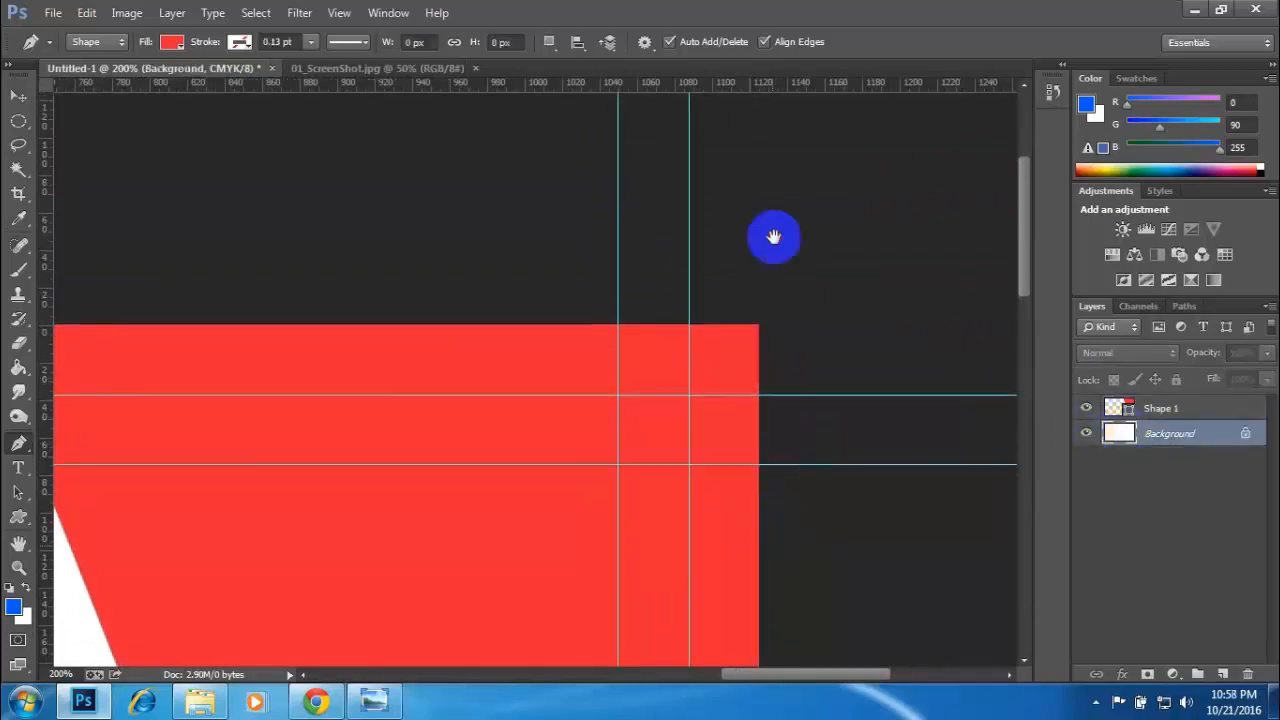
scroll(838, 397, down, 8)
scroll(838, 397, down, 4)
scroll(800, 400, up, 12)
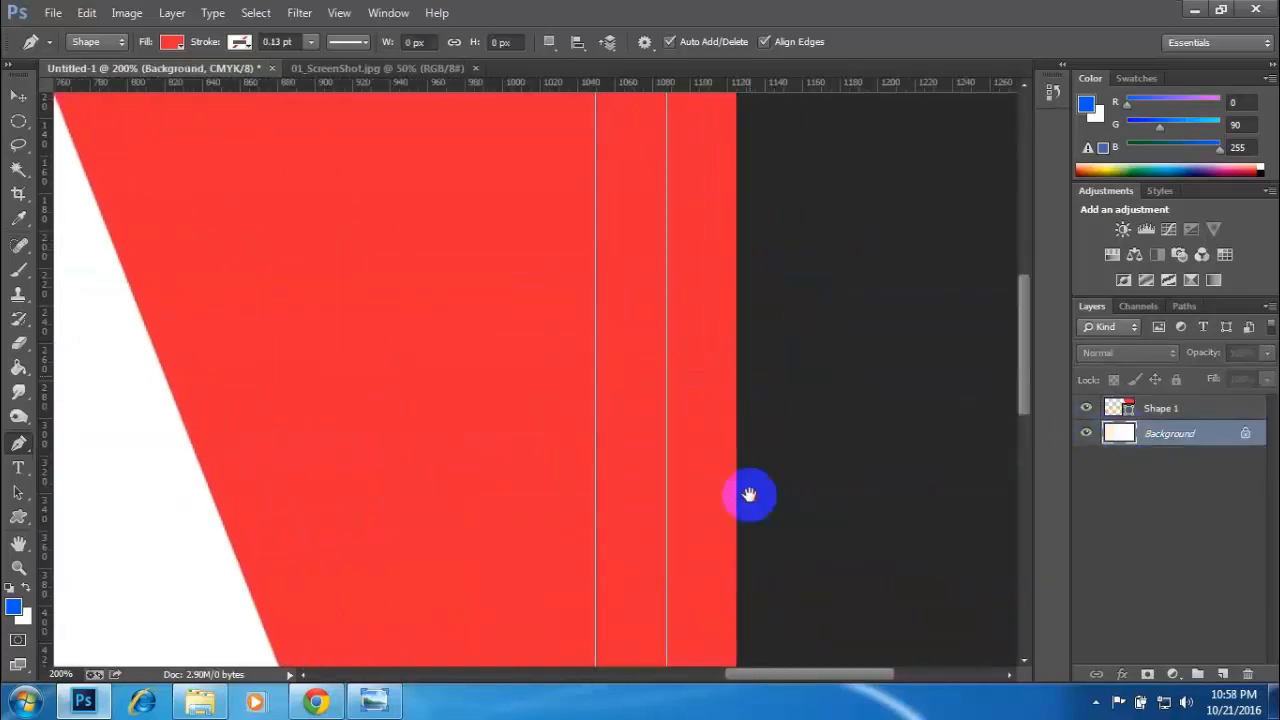
drag(797, 468, 960, 434)
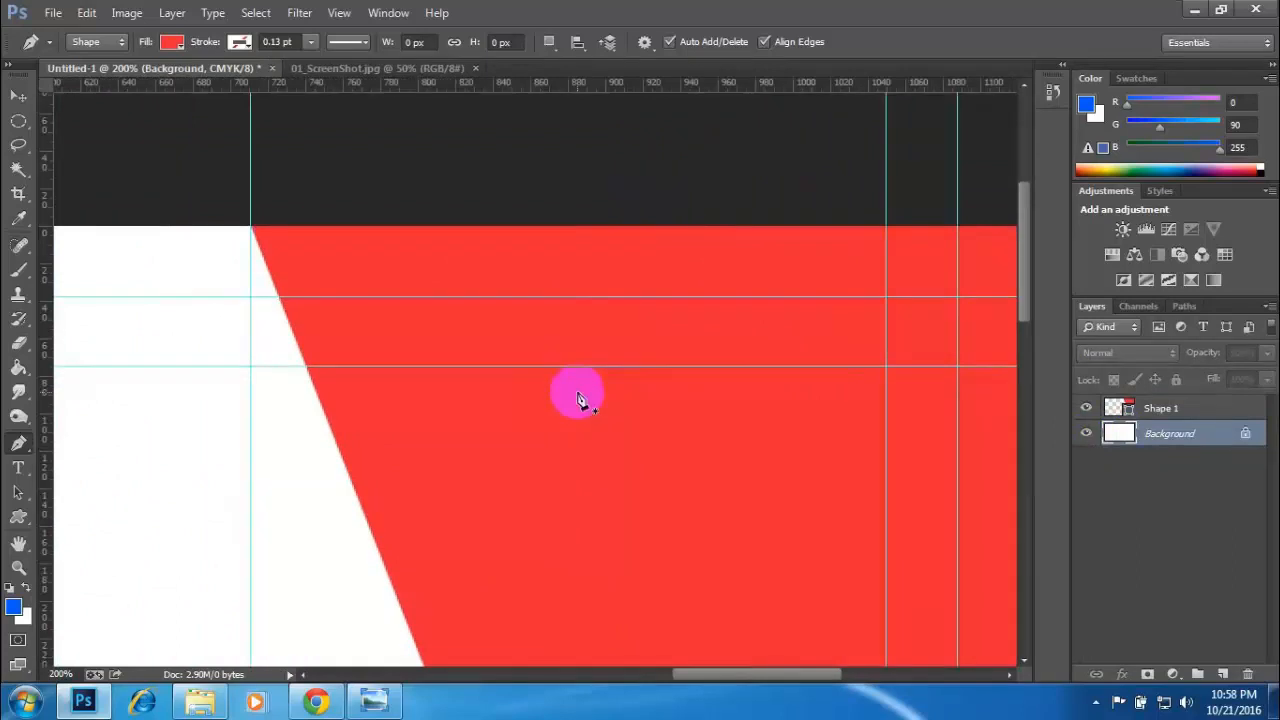
- Compare the card with 01_ScreenShot.jpg and add a horizontal guide across the middle of Untitled-1's card
key(ctrl+minus)
key(ctrl+minus)
key(ctrl+minus)
key(ctrl+minus)
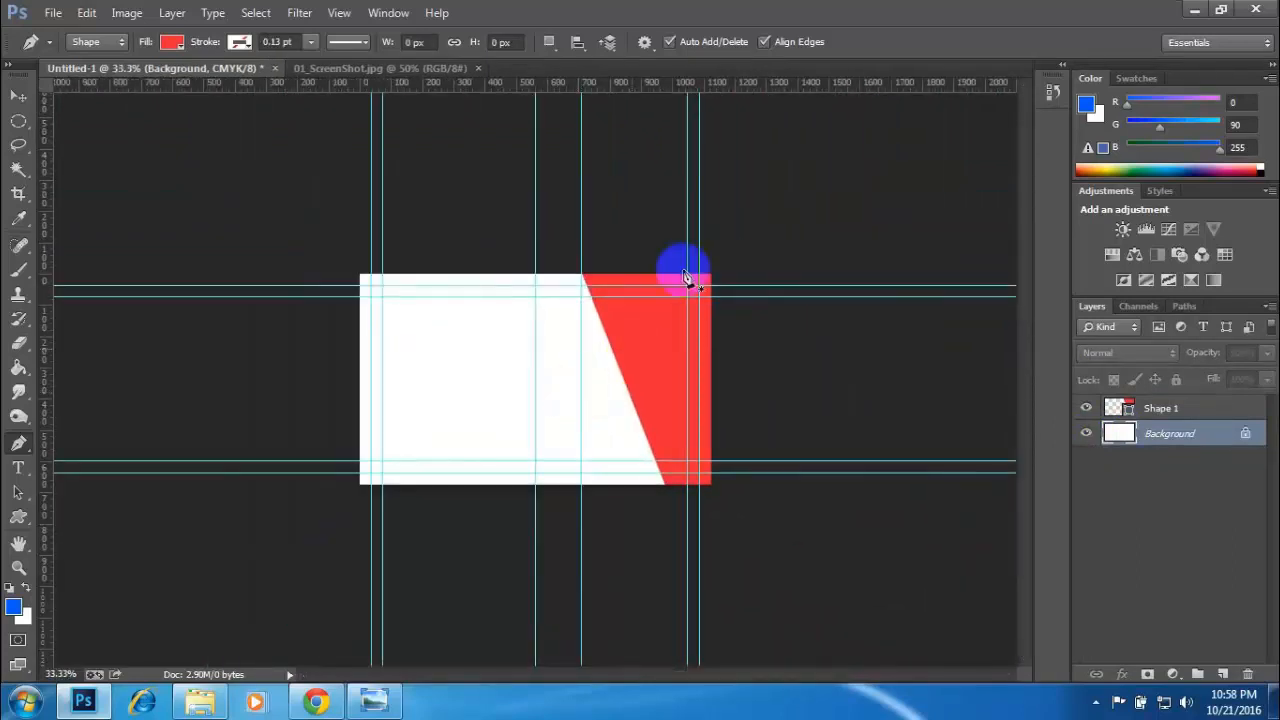
click(390, 70)
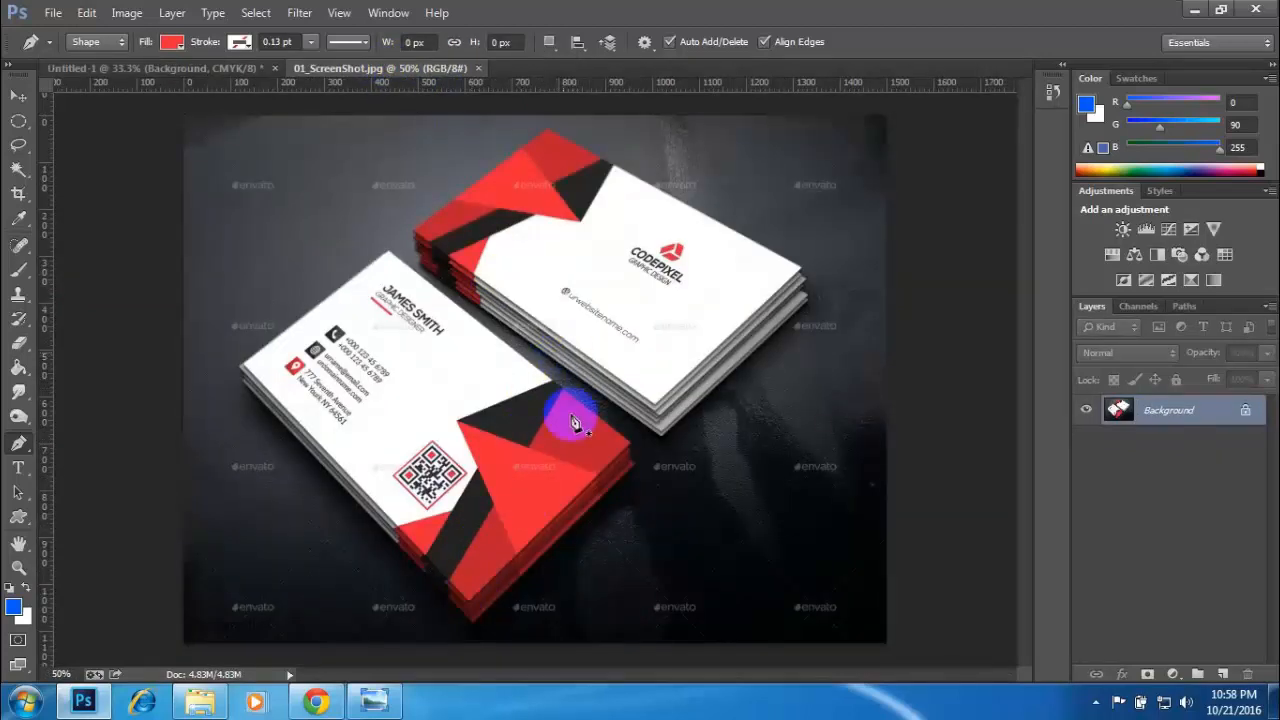
click(214, 70)
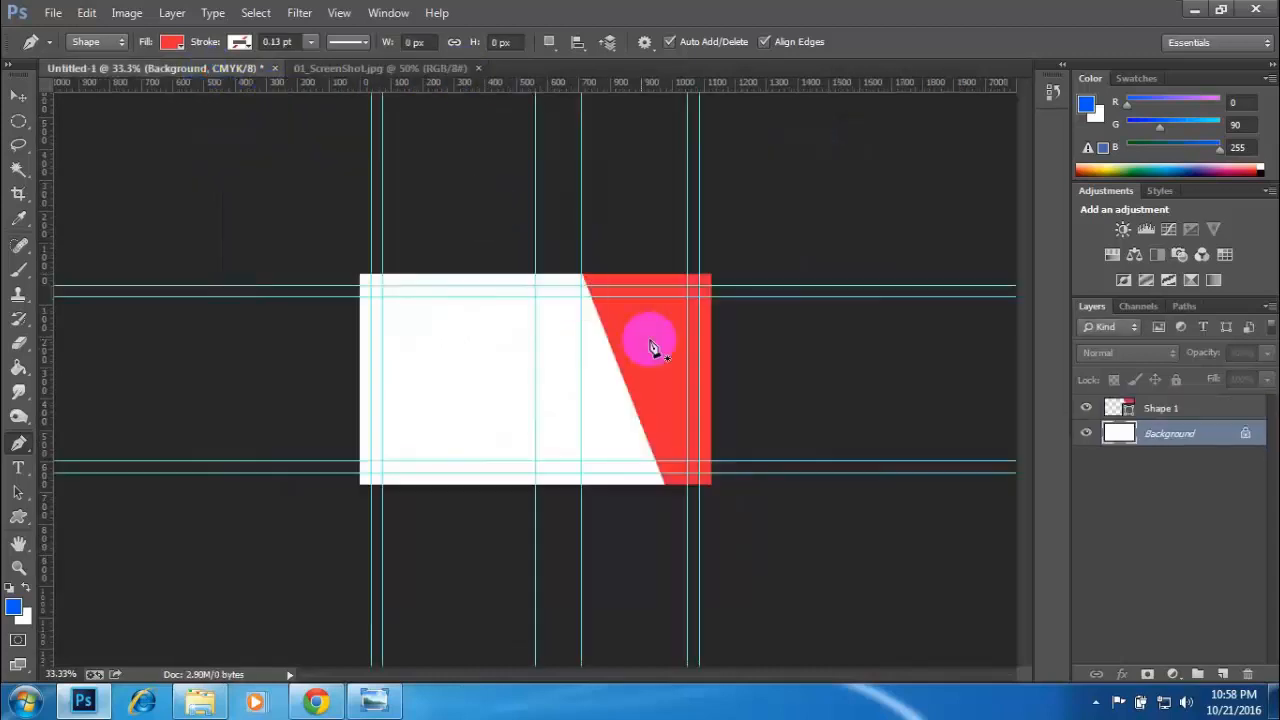
click(348, 70)
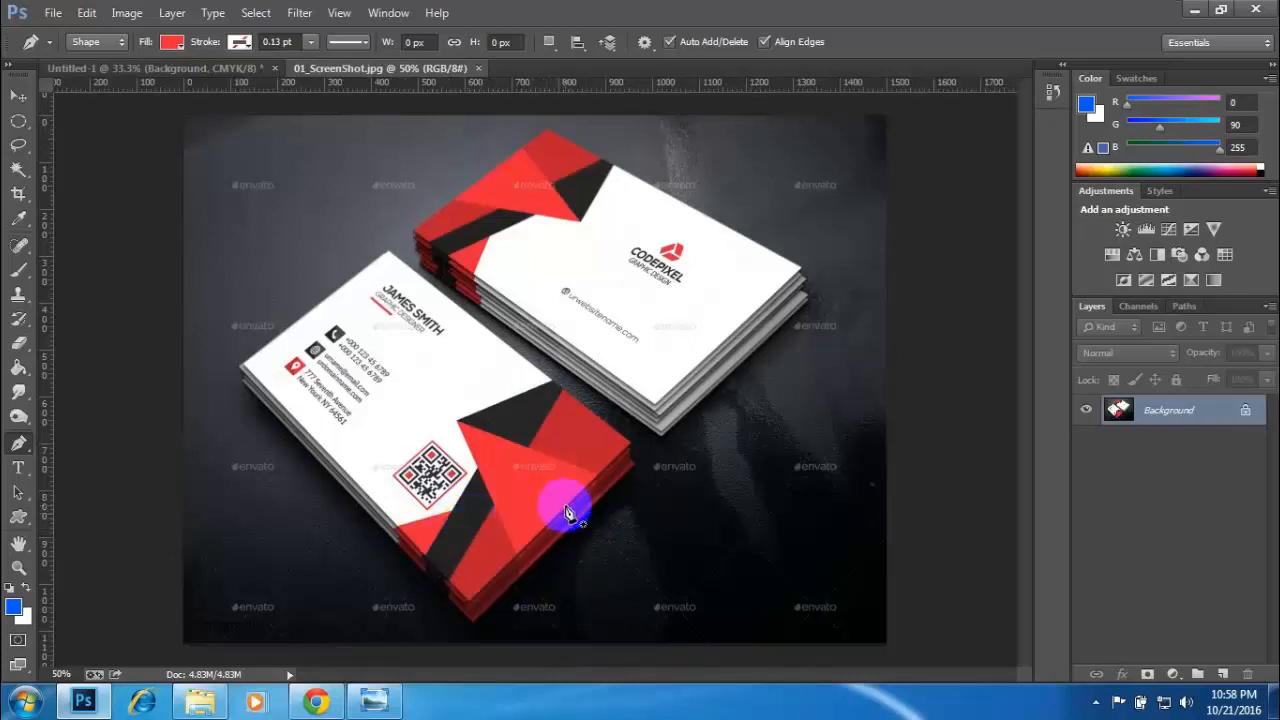
click(171, 68)
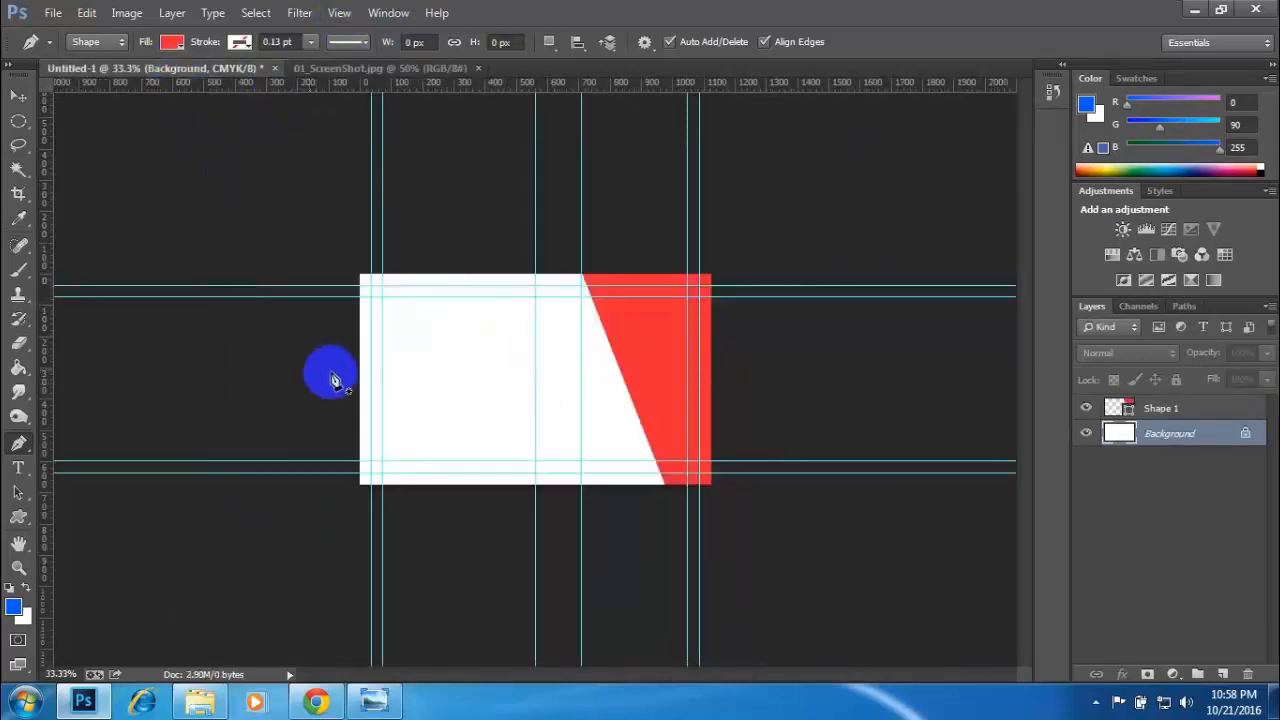
drag(552, 84, 615, 378)
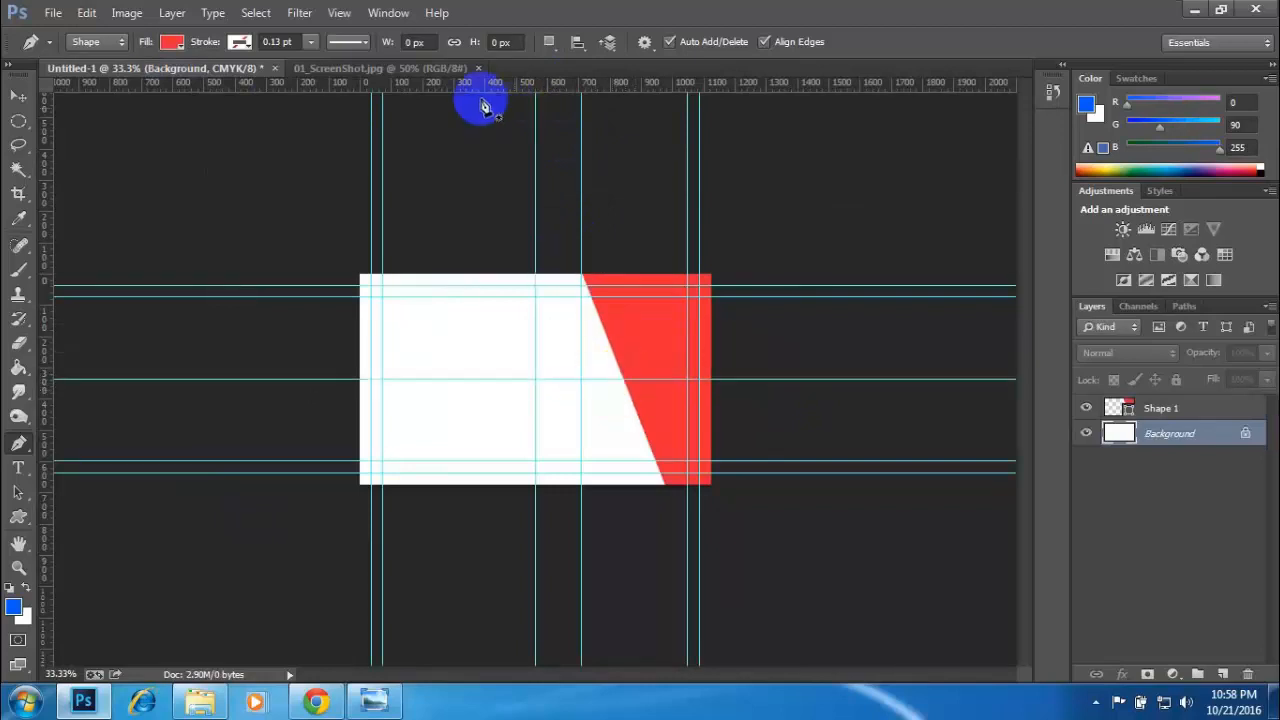
- Check the reference card's pattern in 01_ScreenShot.jpg again and select the Background layer in Untitled-1
click(342, 69)
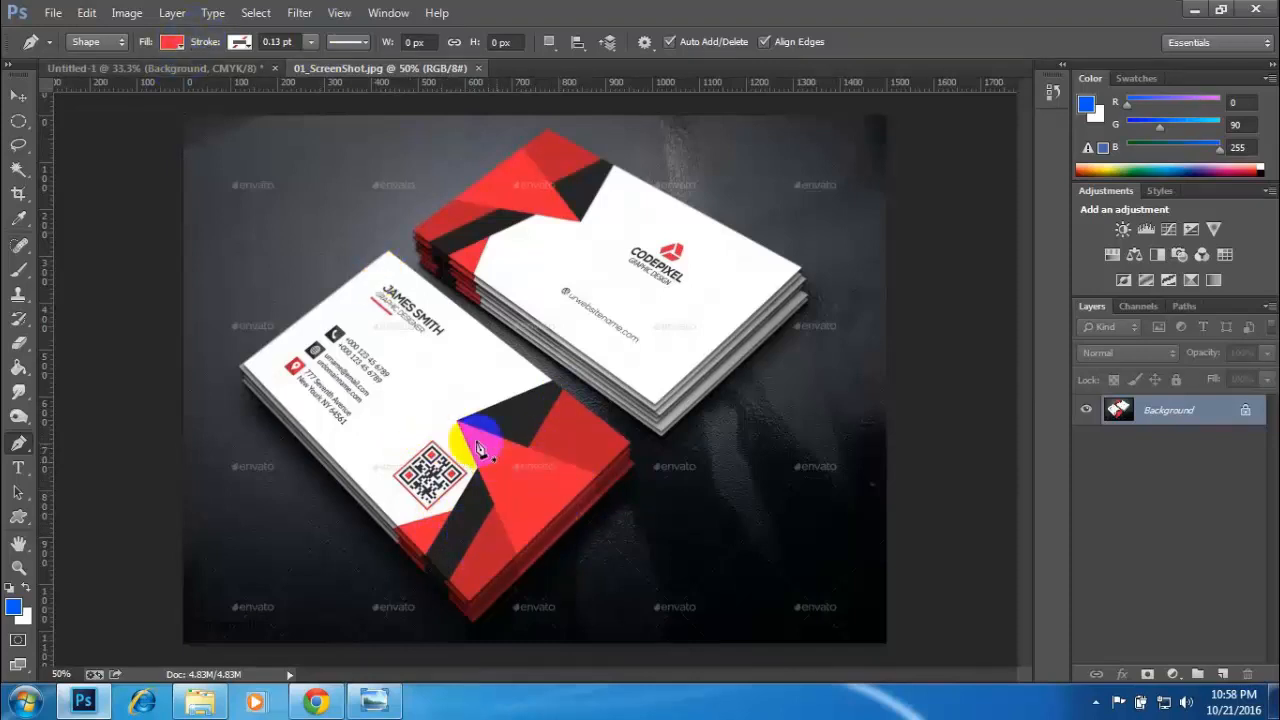
click(171, 66)
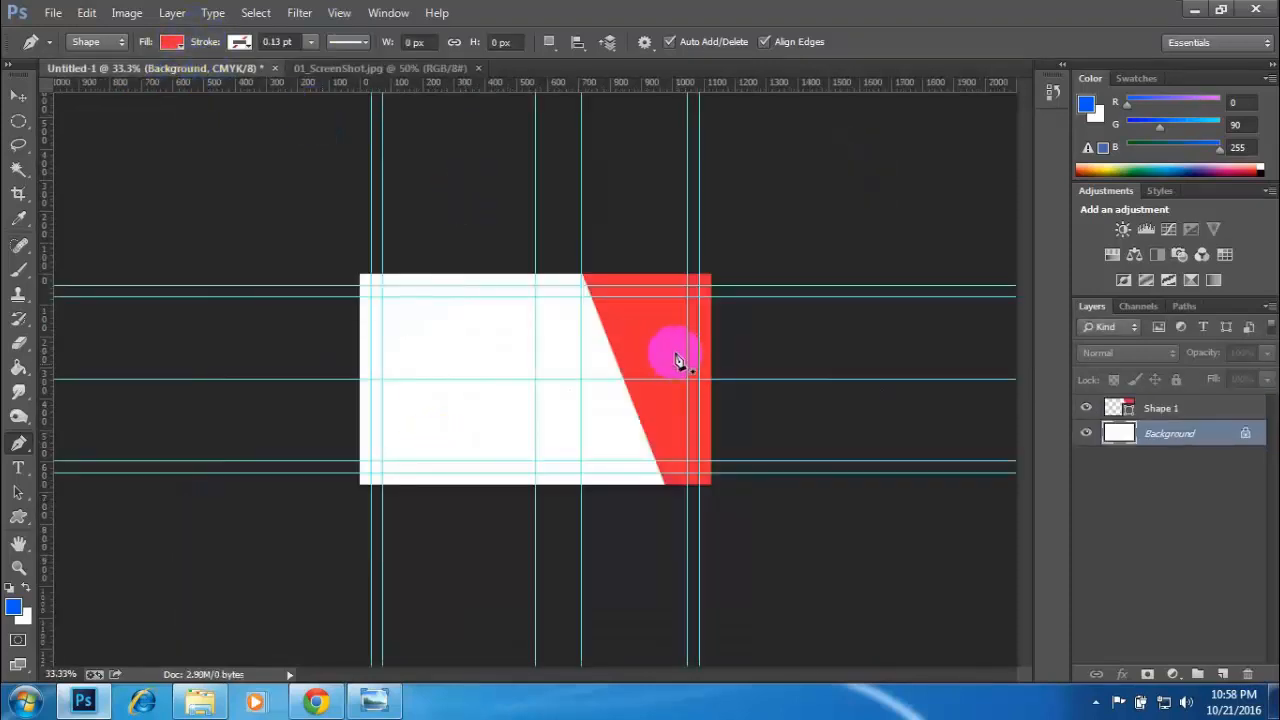
click(386, 66)
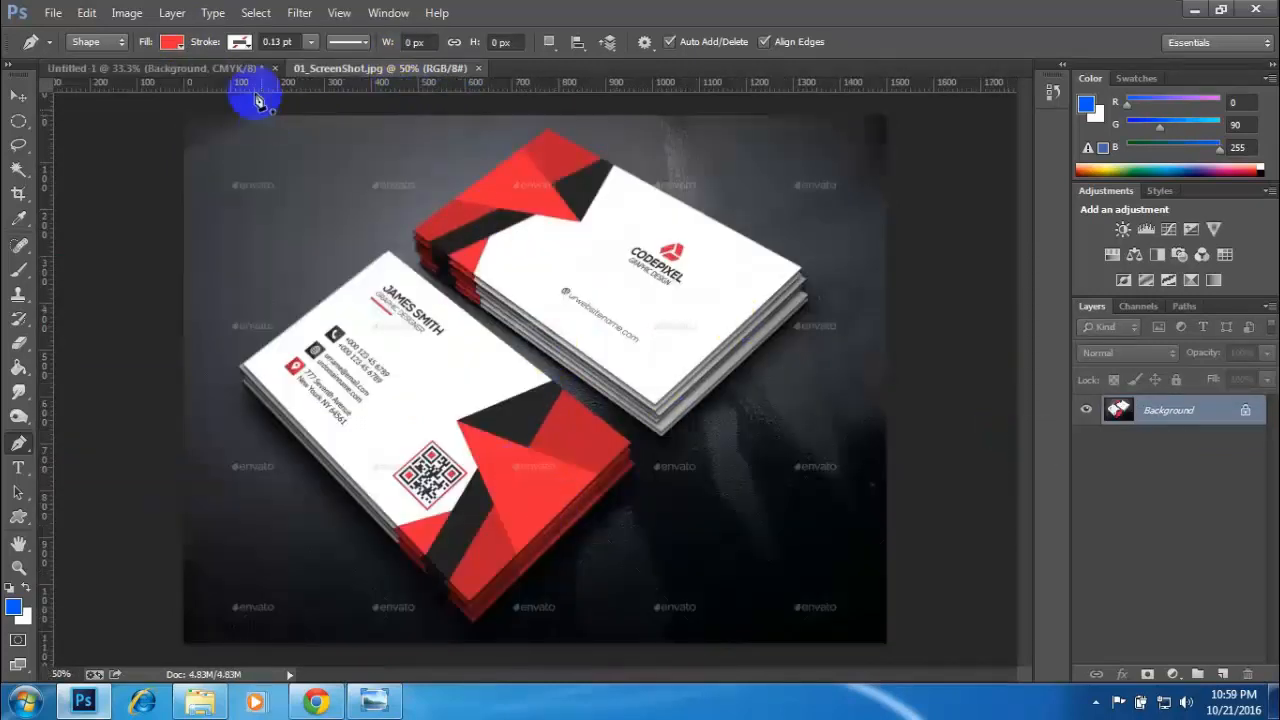
click(165, 72)
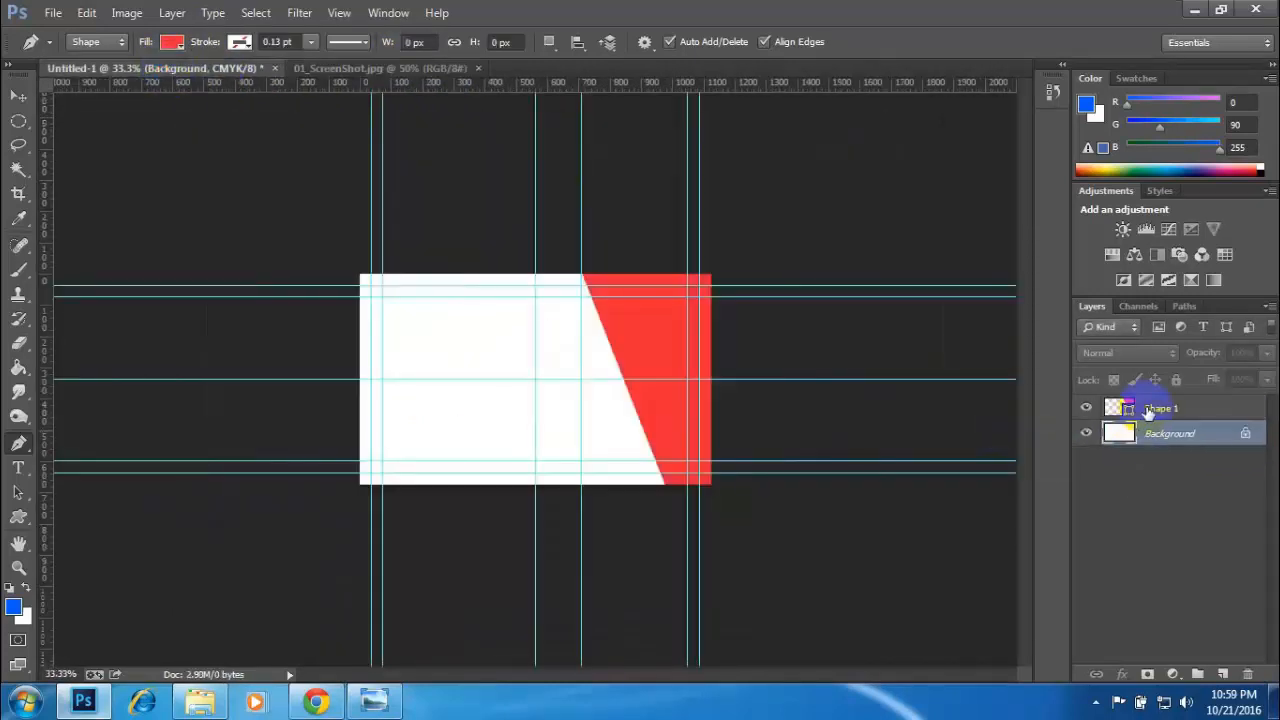
click(1149, 411)
click(1157, 440)
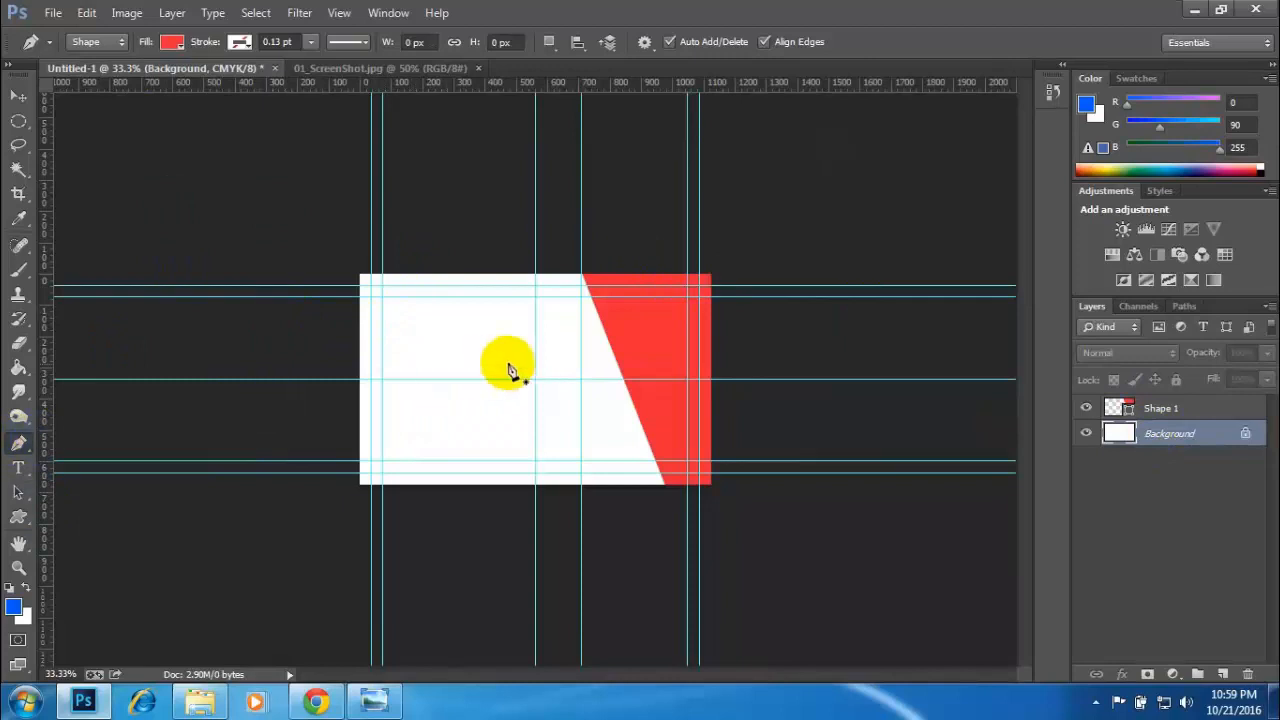
- Following the reference, start a second pen shape about 140 px down the card's right edge, with its next anchor where the 710 px and middle guides cross
click(325, 68)
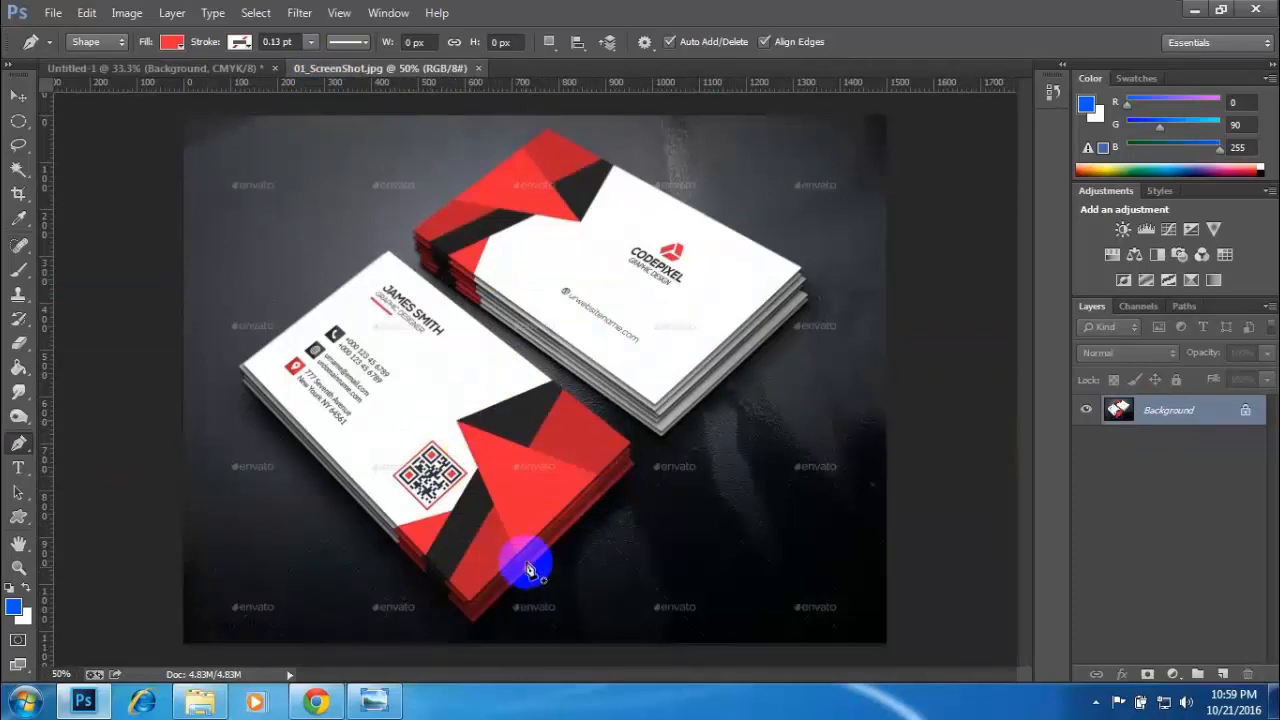
click(173, 70)
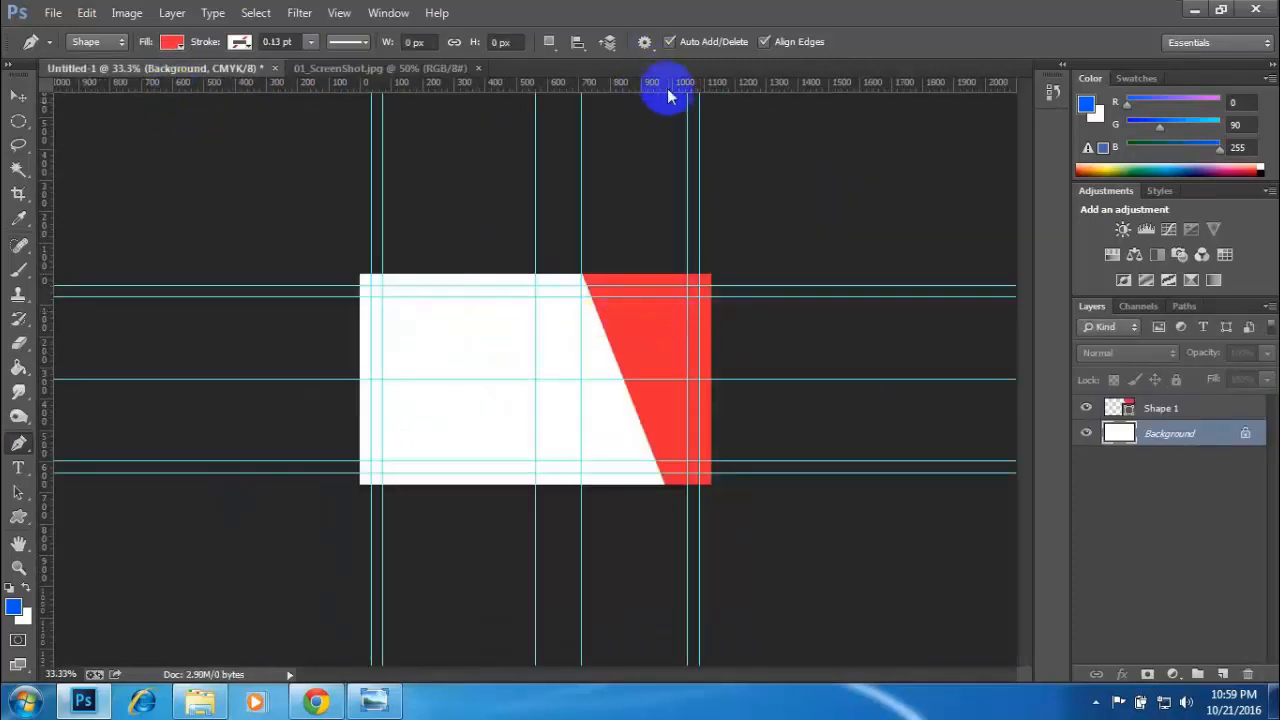
click(713, 325)
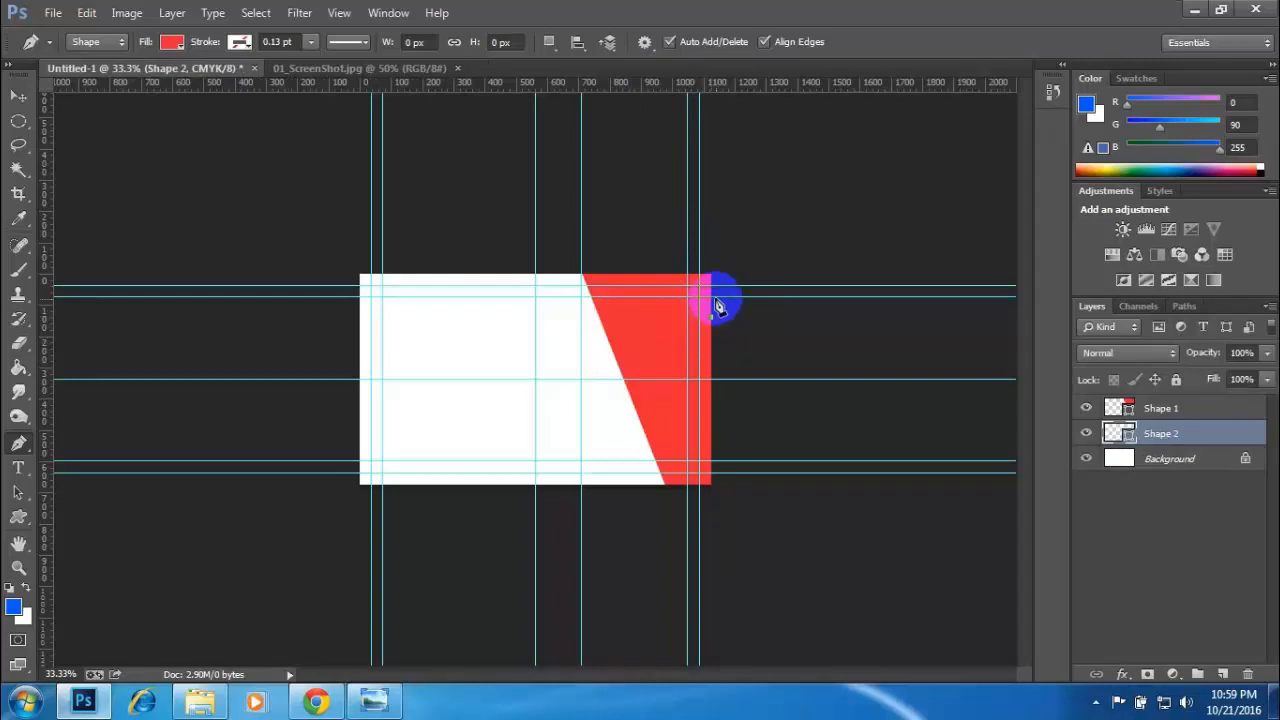
key(ctrl+plus)
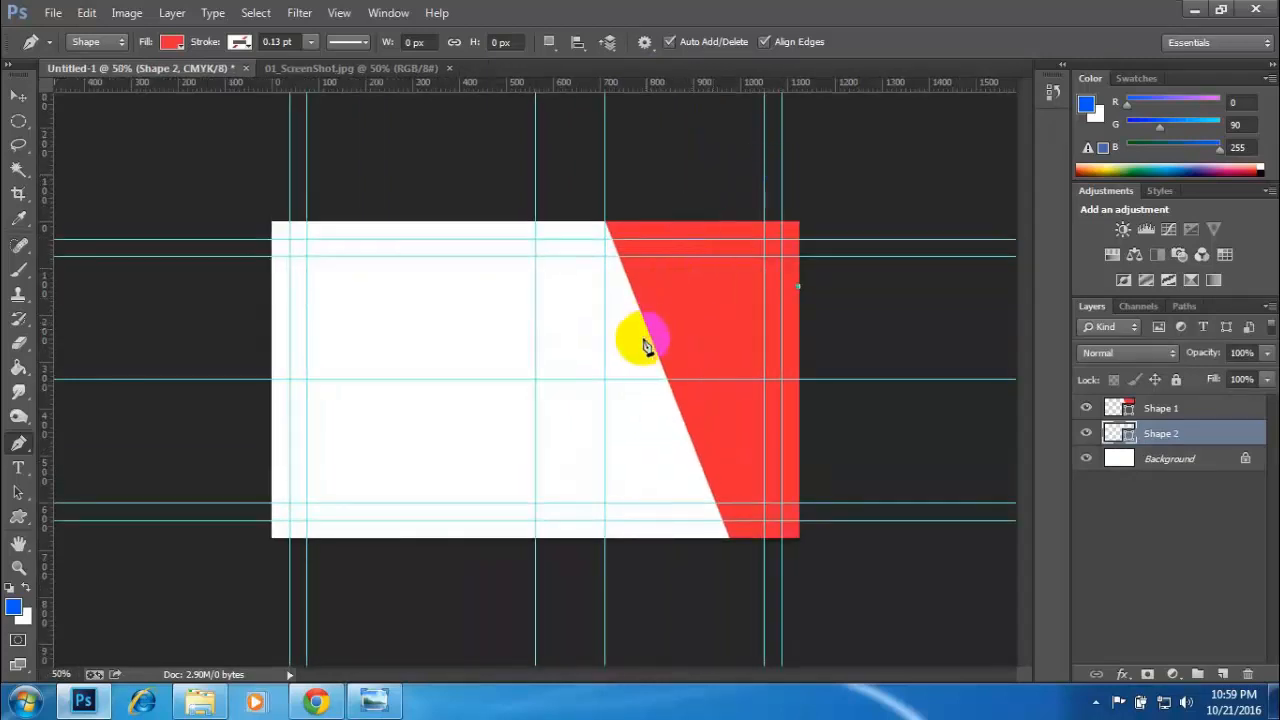
click(370, 67)
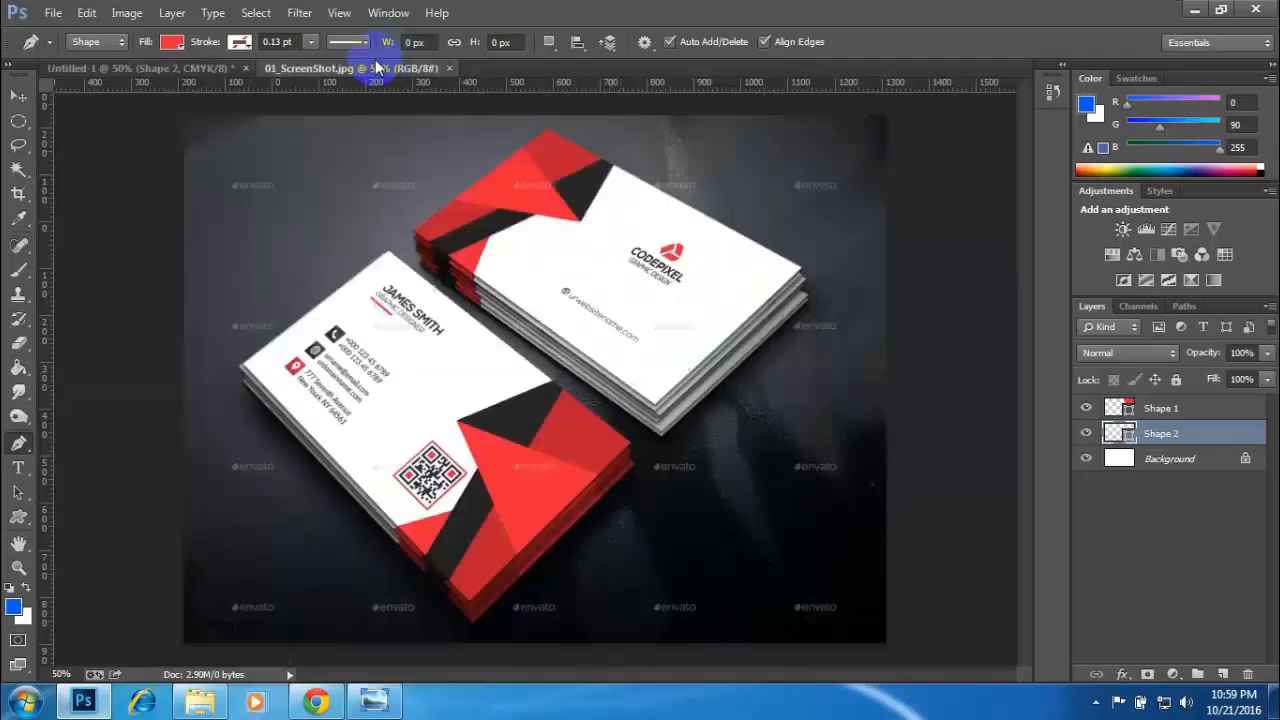
click(183, 67)
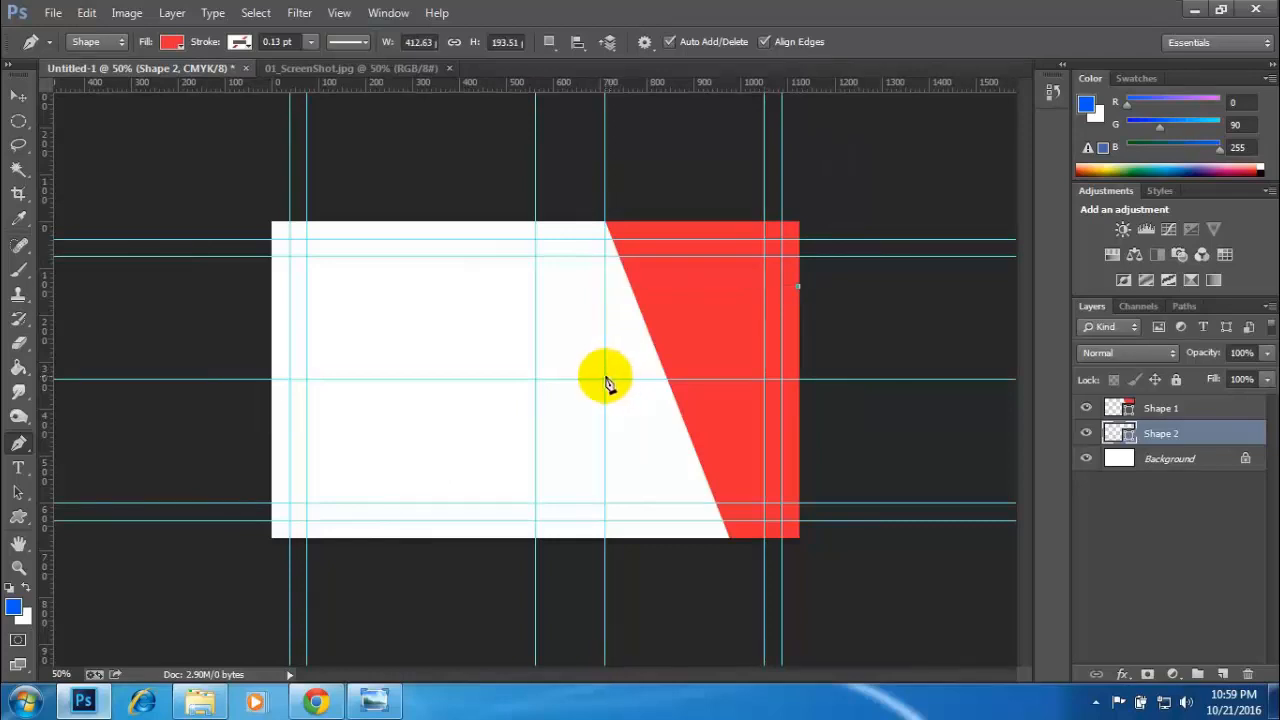
- Add the second shape's third anchor about 525 px down the card's right edge, checking against 01_ScreenShot.jpg
click(372, 68)
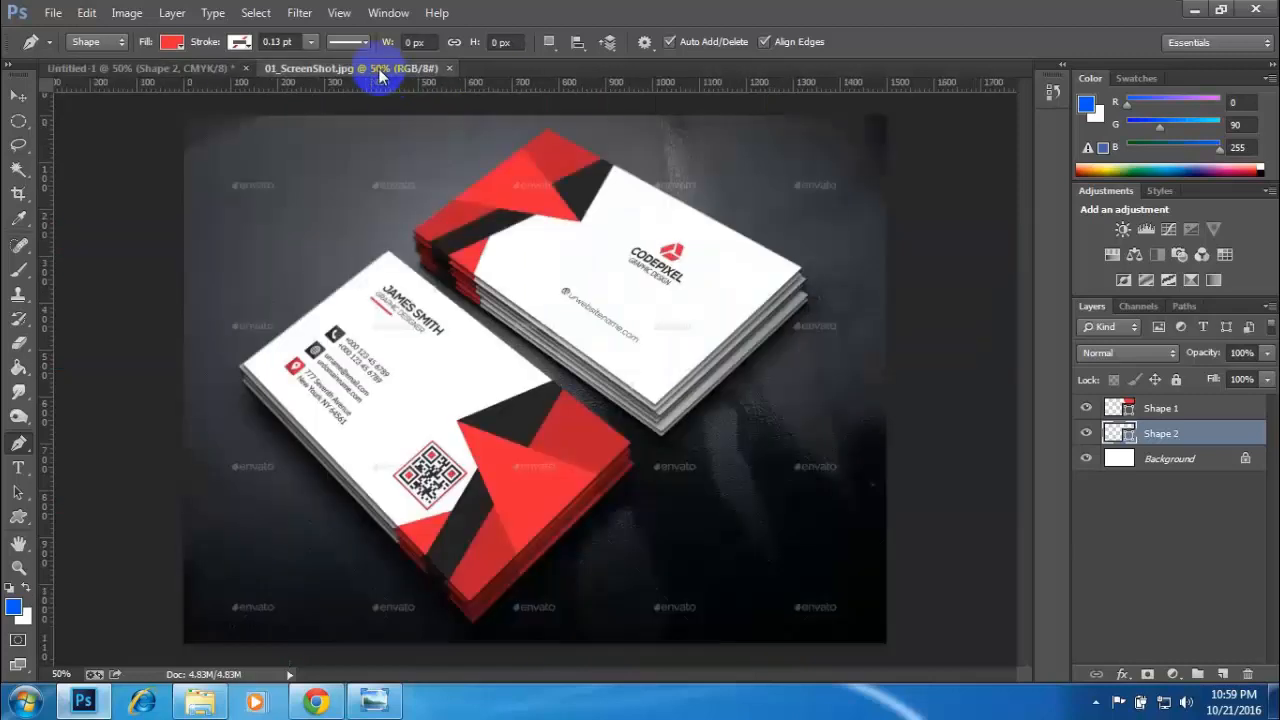
click(209, 76)
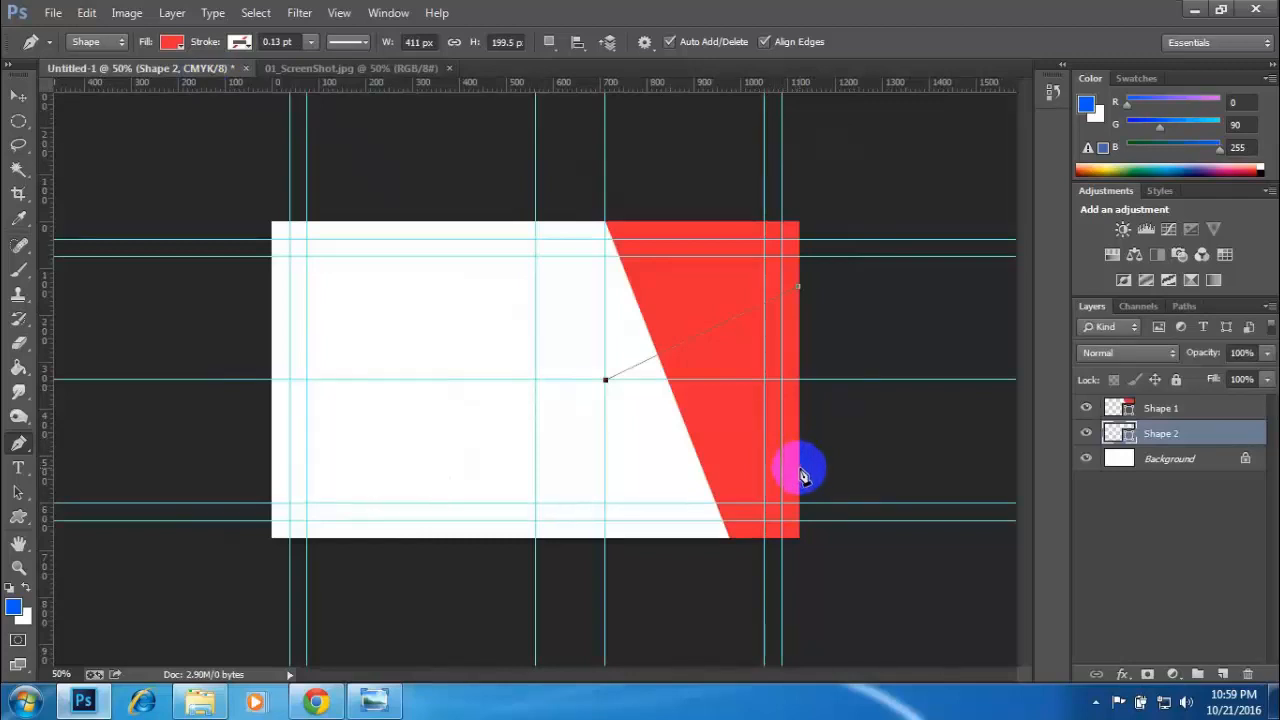
click(800, 468)
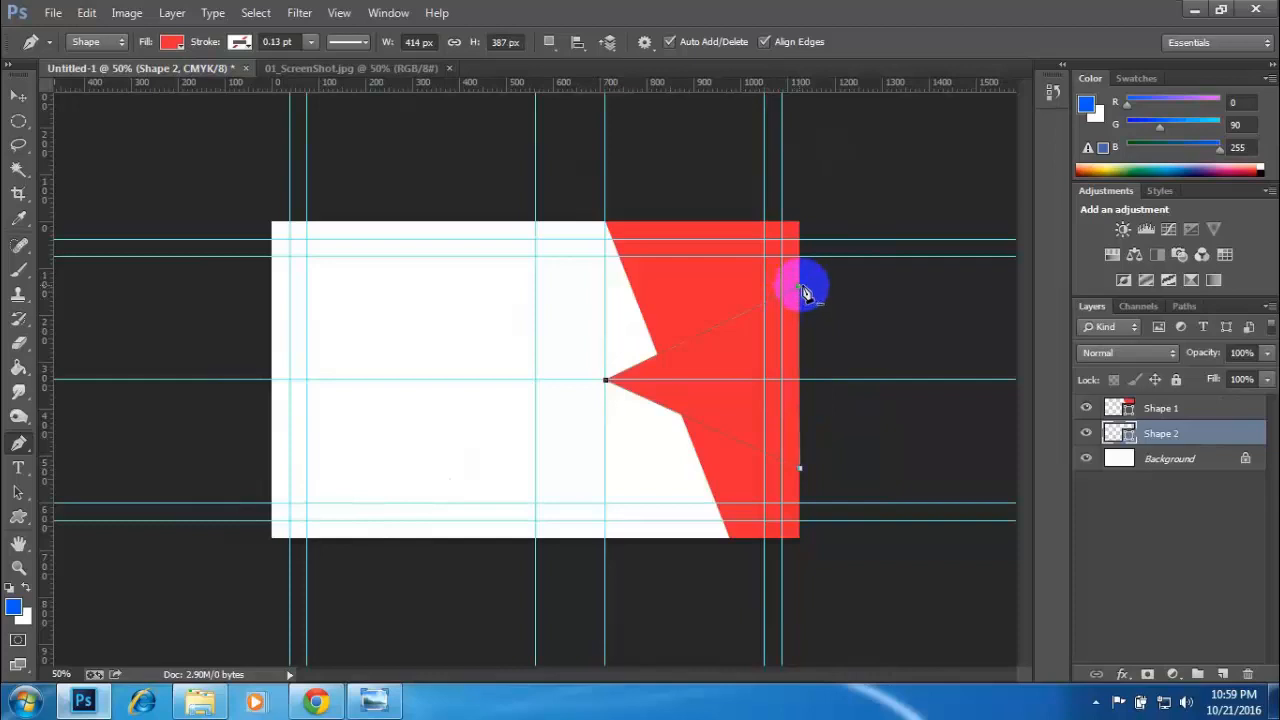
click(348, 72)
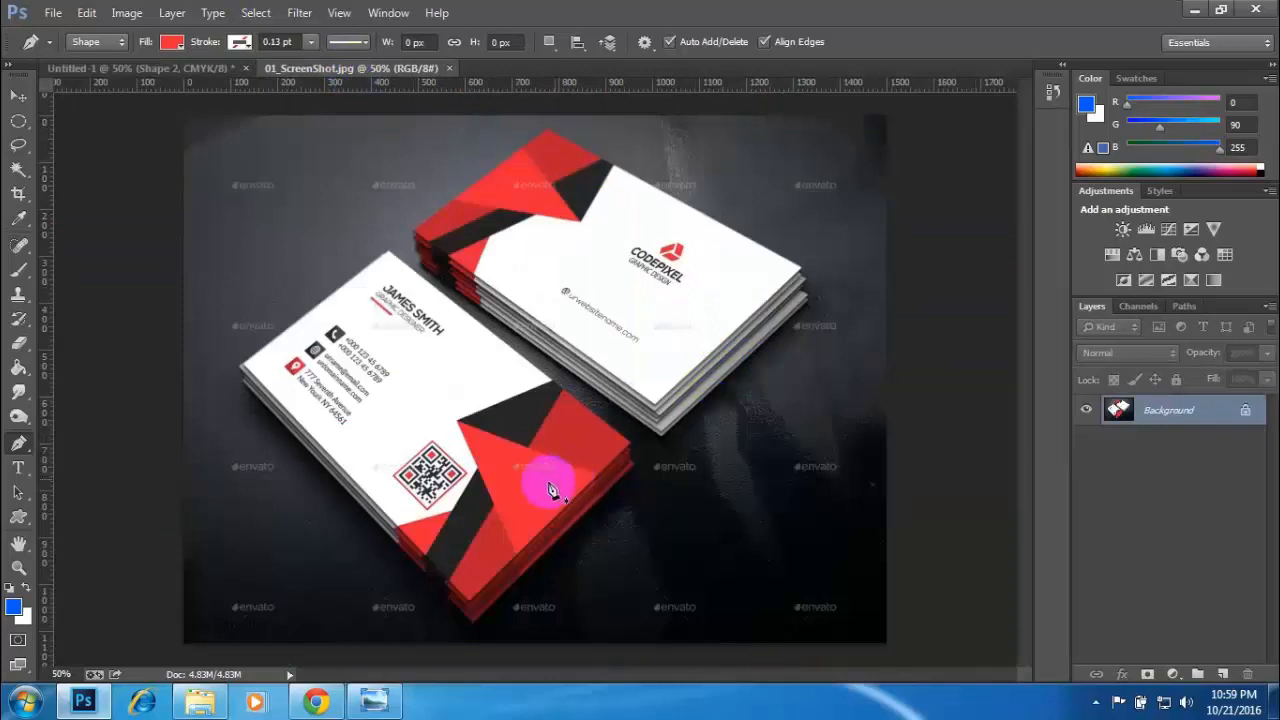
- Return to Untitled-1 and change the Shape 2 layer's fill colour to the darker red #c7343f
click(157, 72)
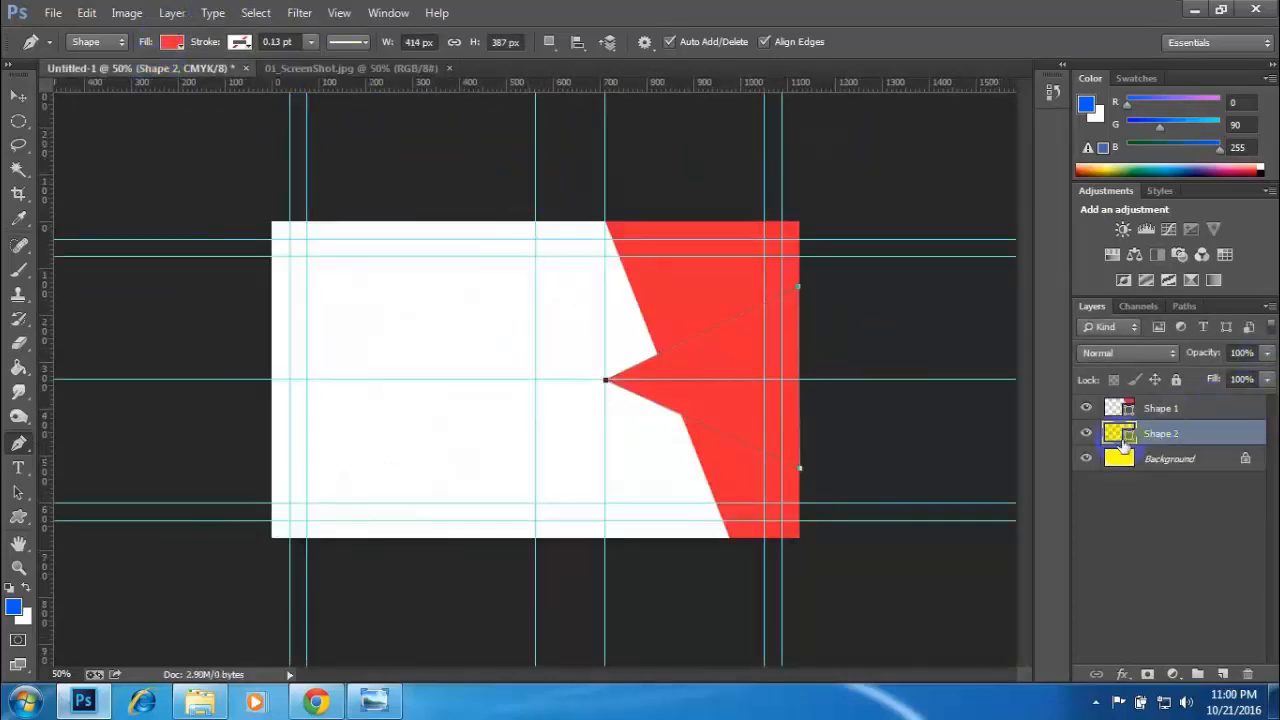
double_click(1127, 433)
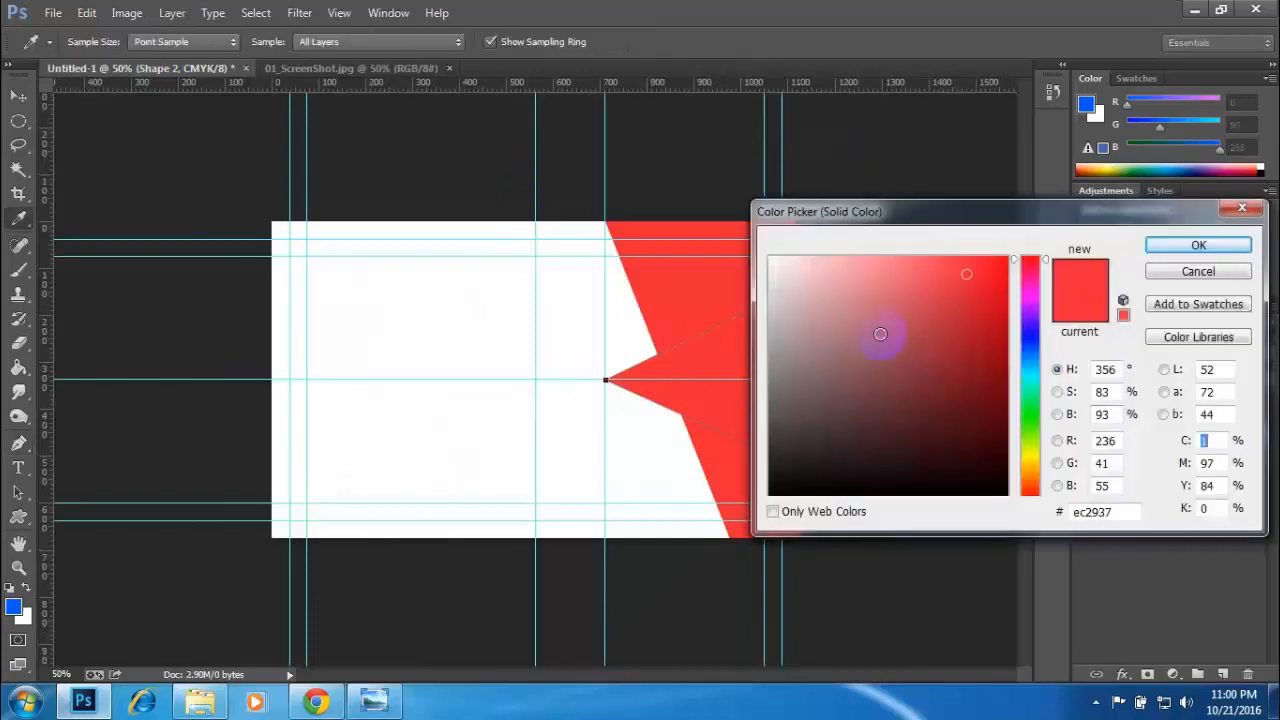
click(950, 305)
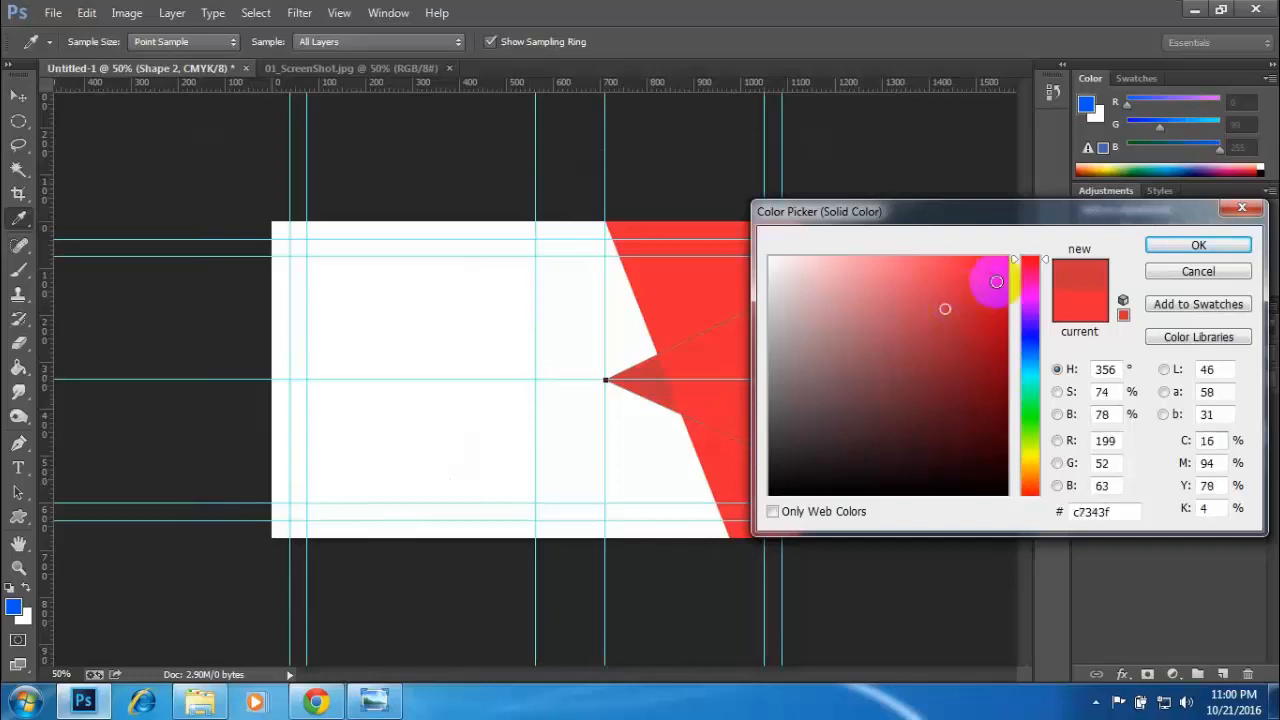
click(1199, 246)
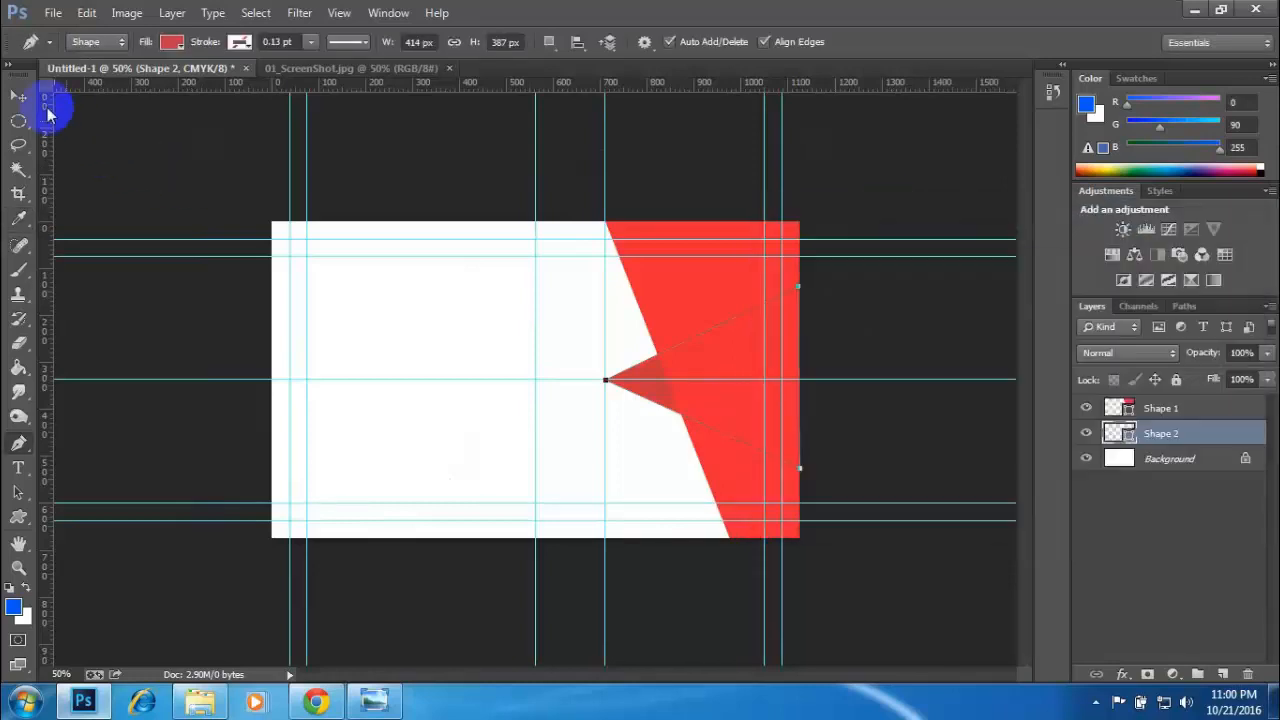
- Move the Shape 2 layer above Shape 1 so the dark red triangle overlaps the bright red shape
click(19, 97)
click(623, 382)
click(1162, 436)
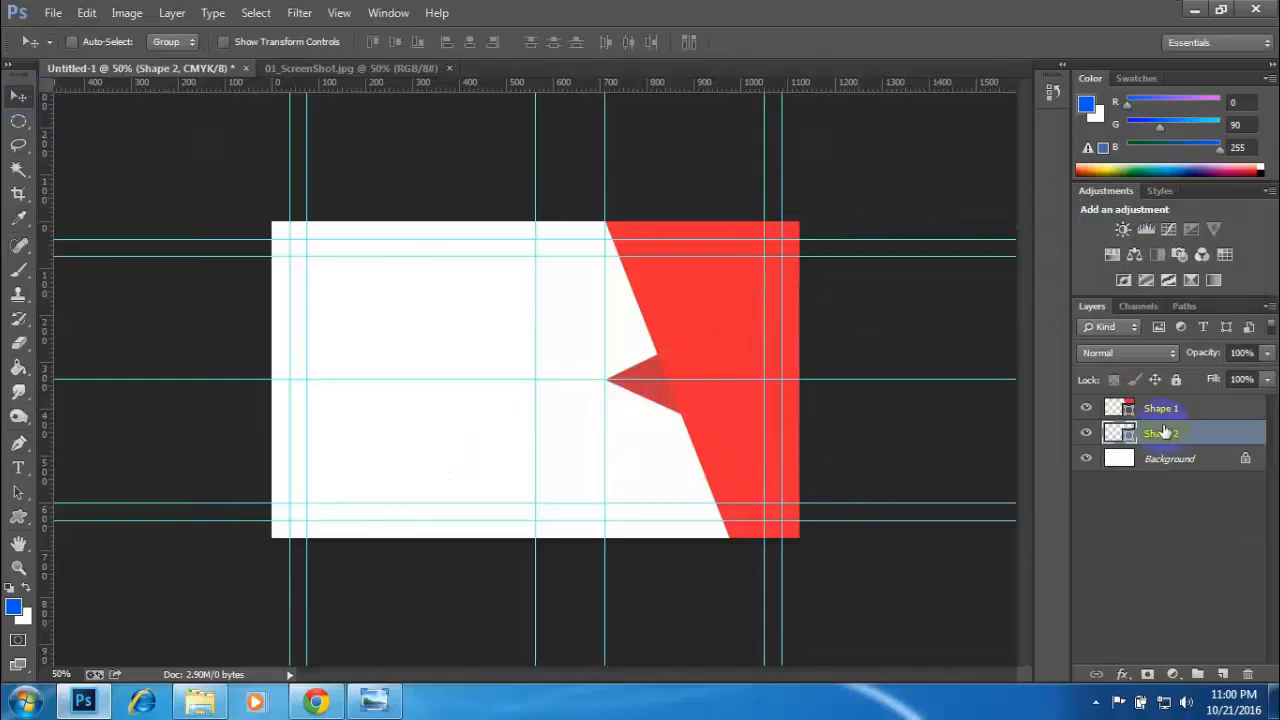
drag(1162, 432, 1158, 404)
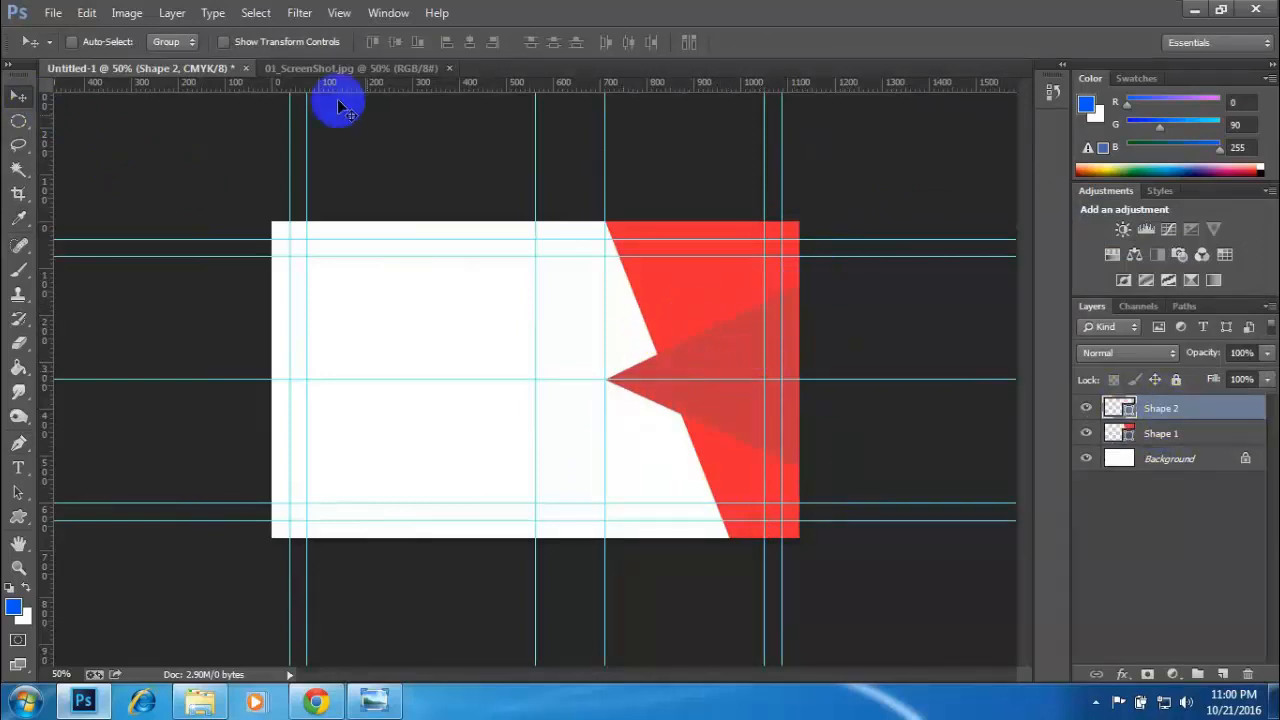
- Following 01_ScreenShot.jpg, transform Shape 1 in Untitled-1 to about 74% width, keeping its right side on the card's edge
click(322, 68)
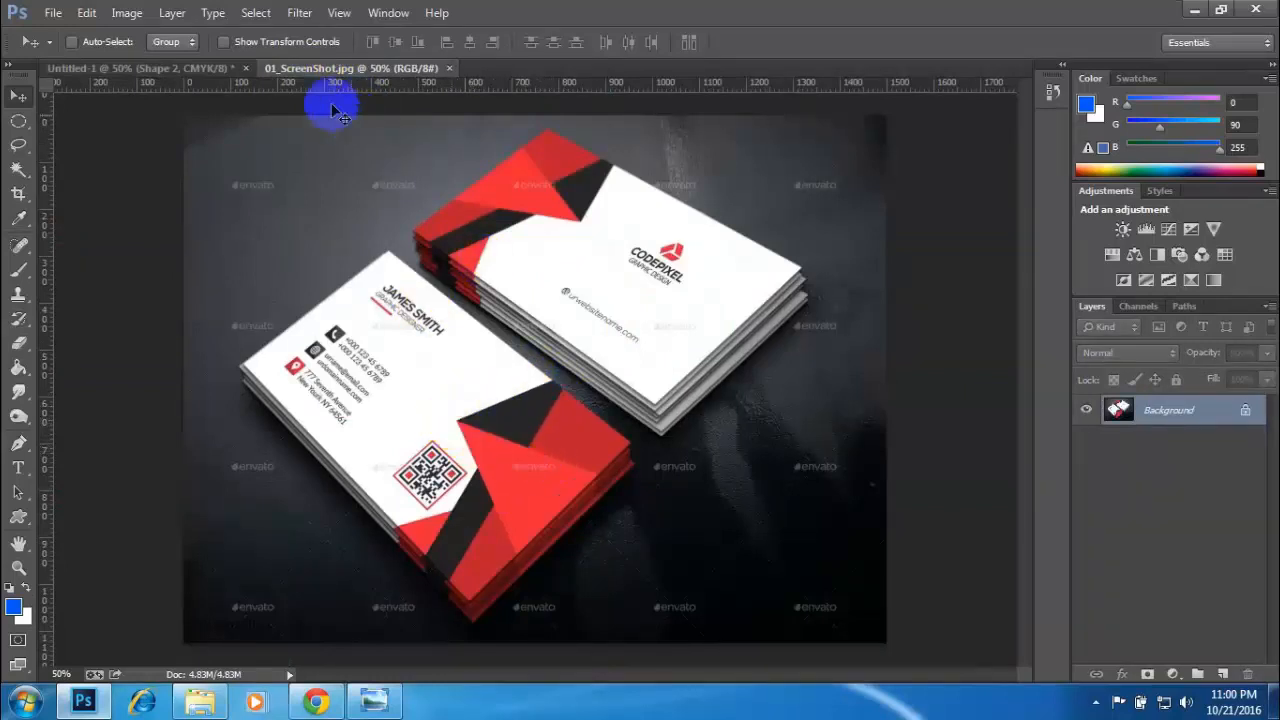
click(178, 68)
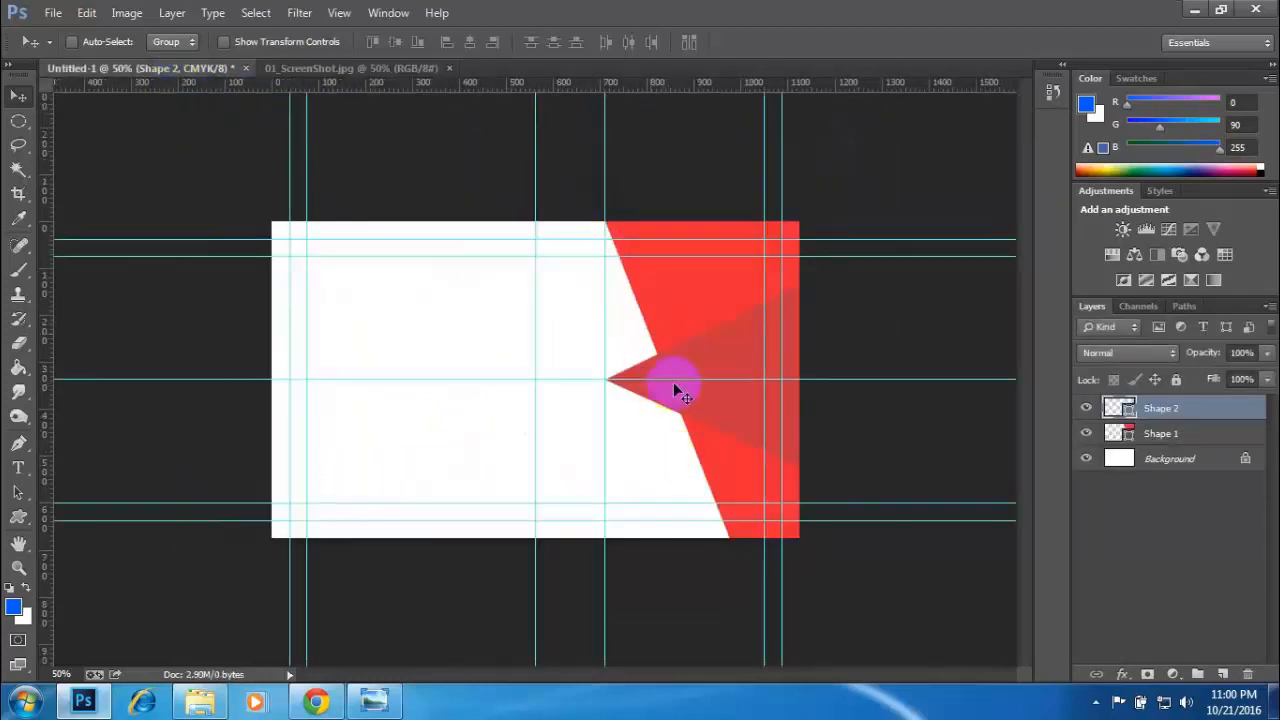
click(357, 67)
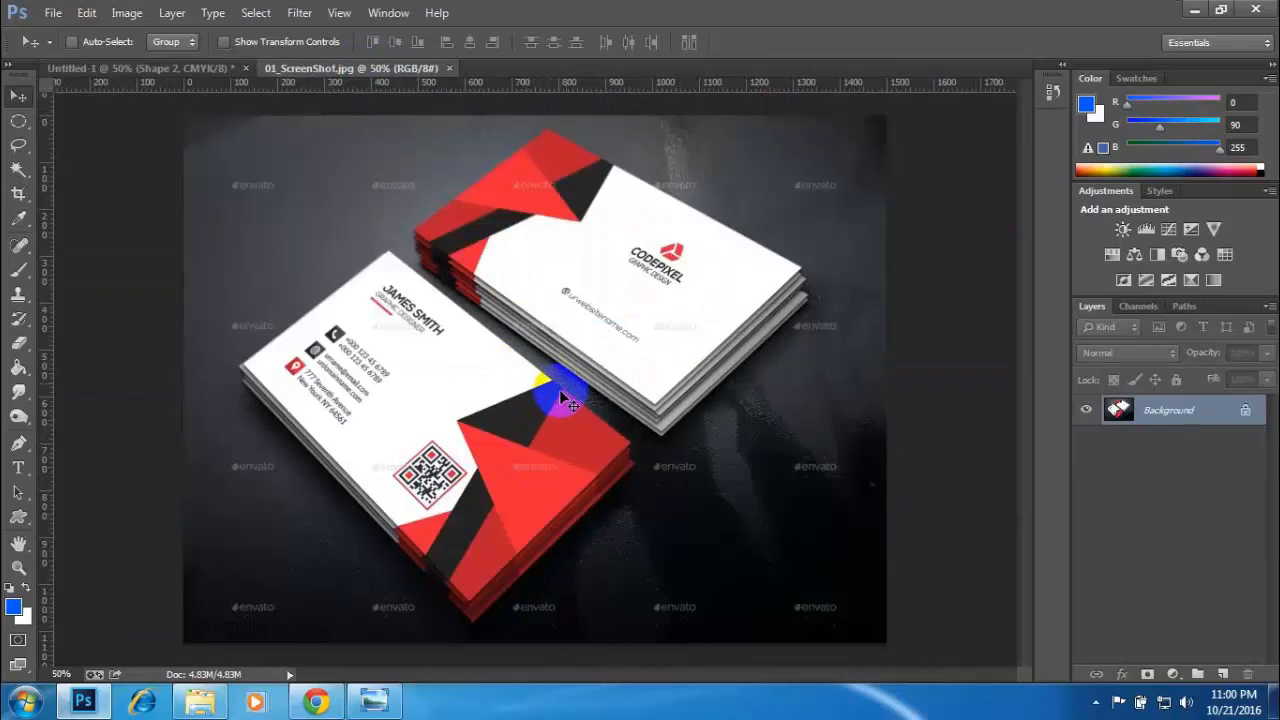
click(150, 67)
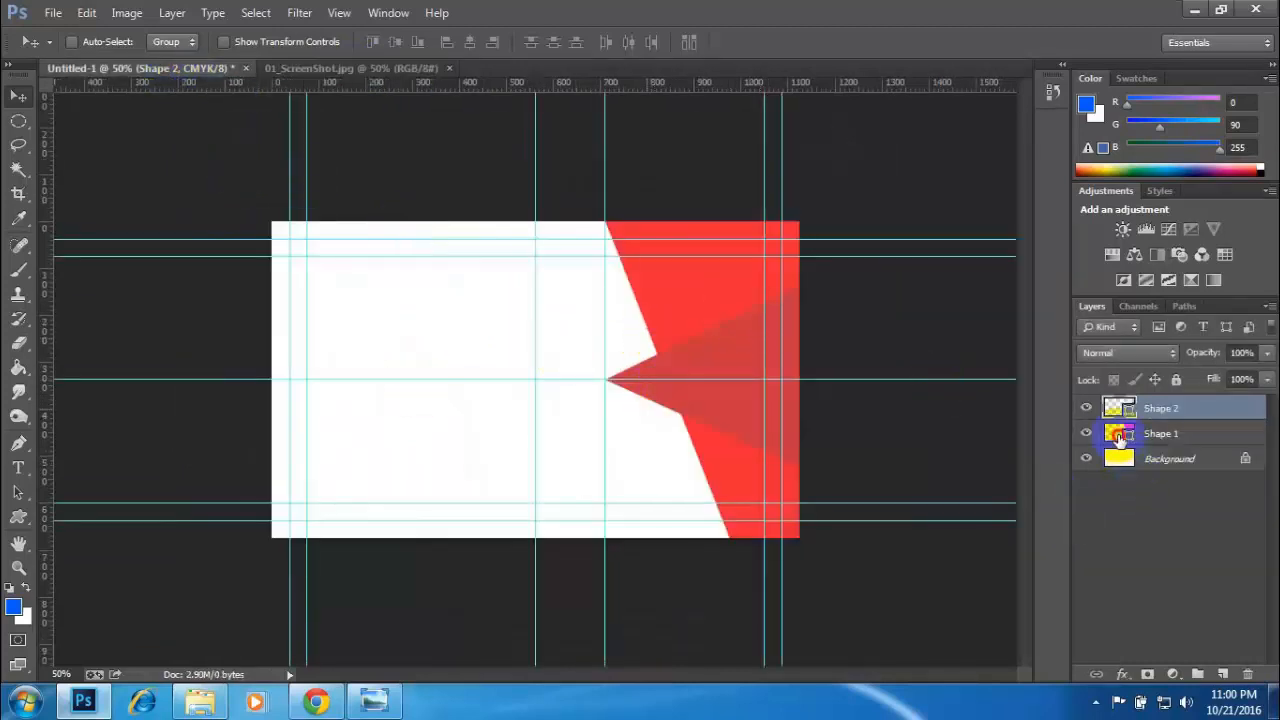
click(1119, 438)
click(1086, 433)
click(1086, 433)
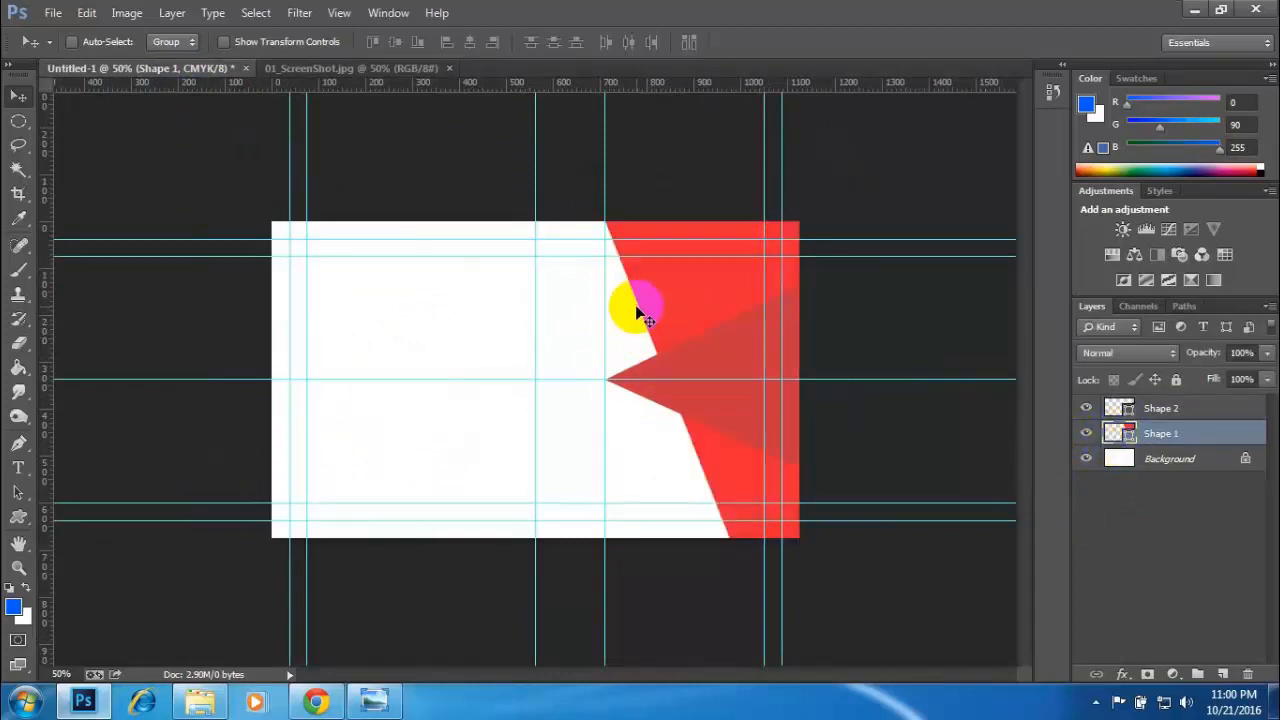
key(ctrl+t)
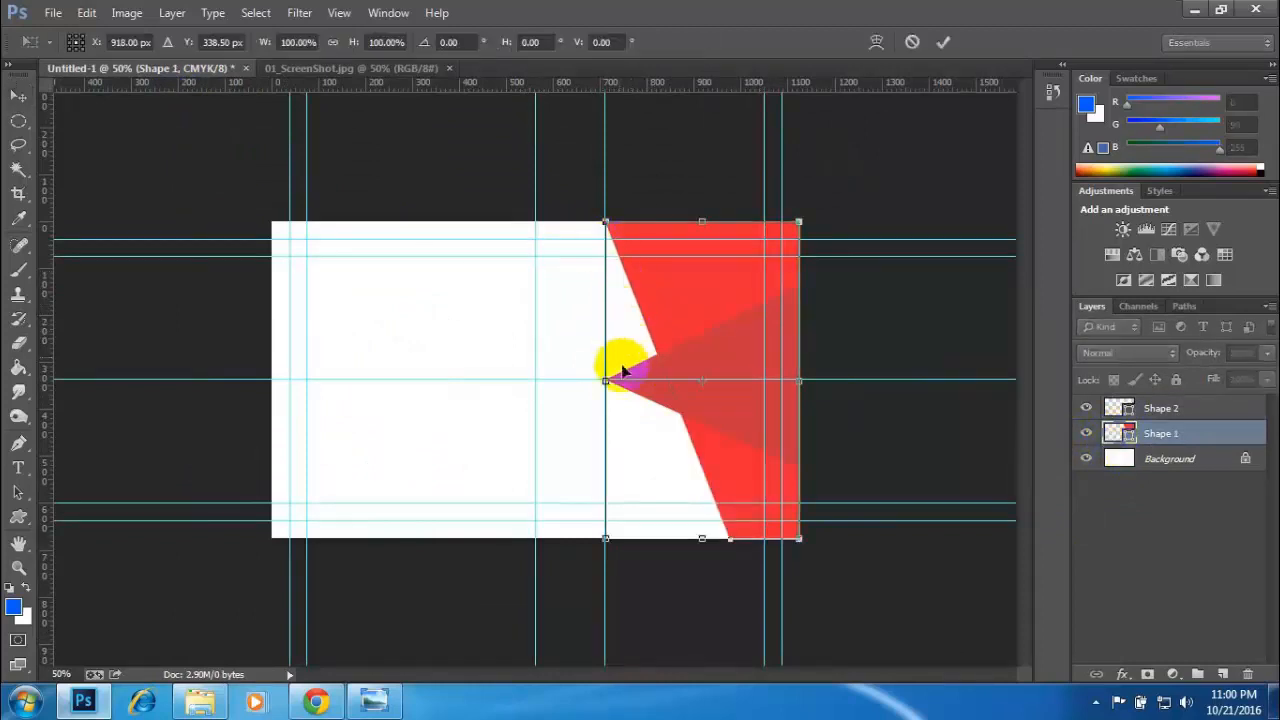
drag(617, 381, 657, 380)
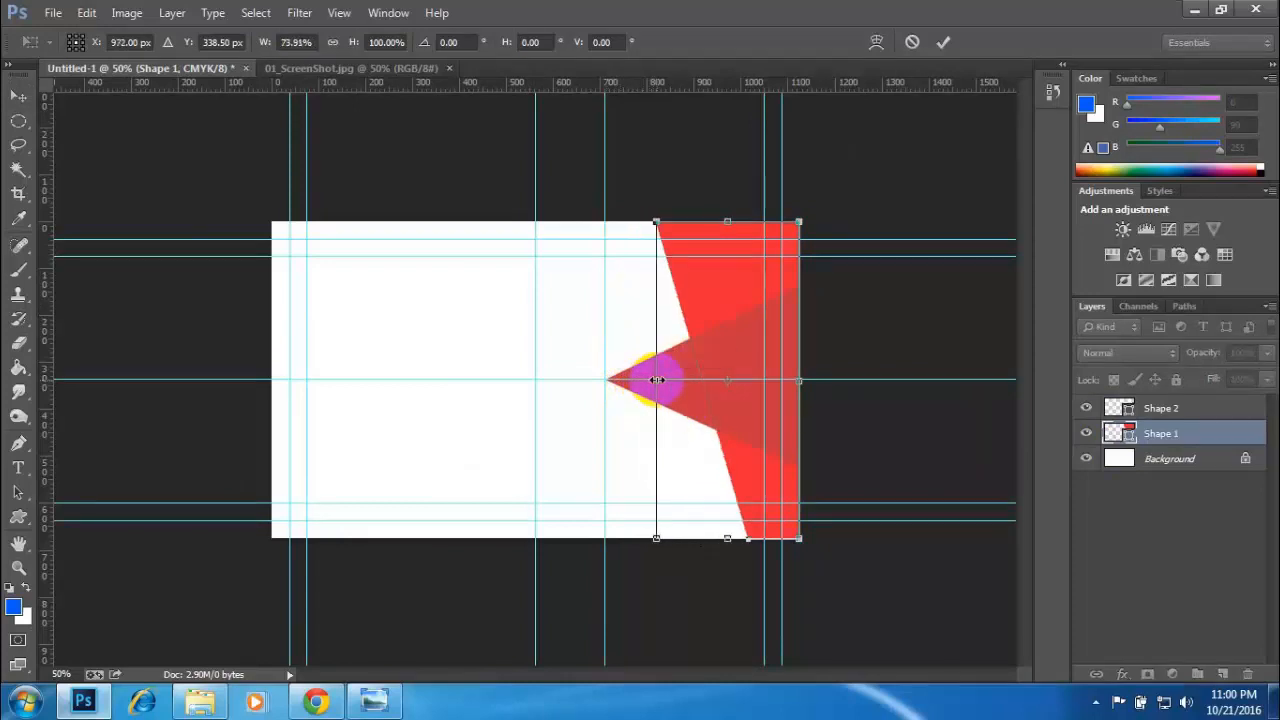
key(Return)
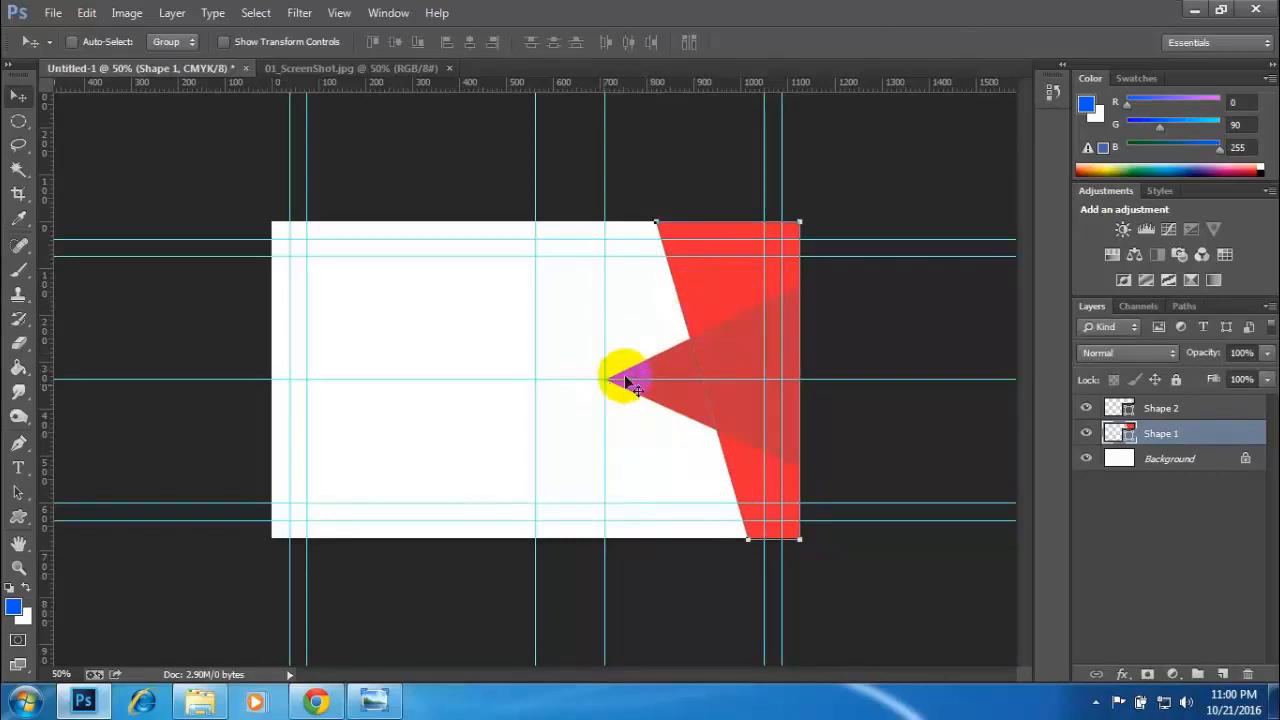
- Check the reference pattern in 01_ScreenShot.jpg, and make Untitled-1's Background layer active with the card's upper right area in close view
click(1115, 408)
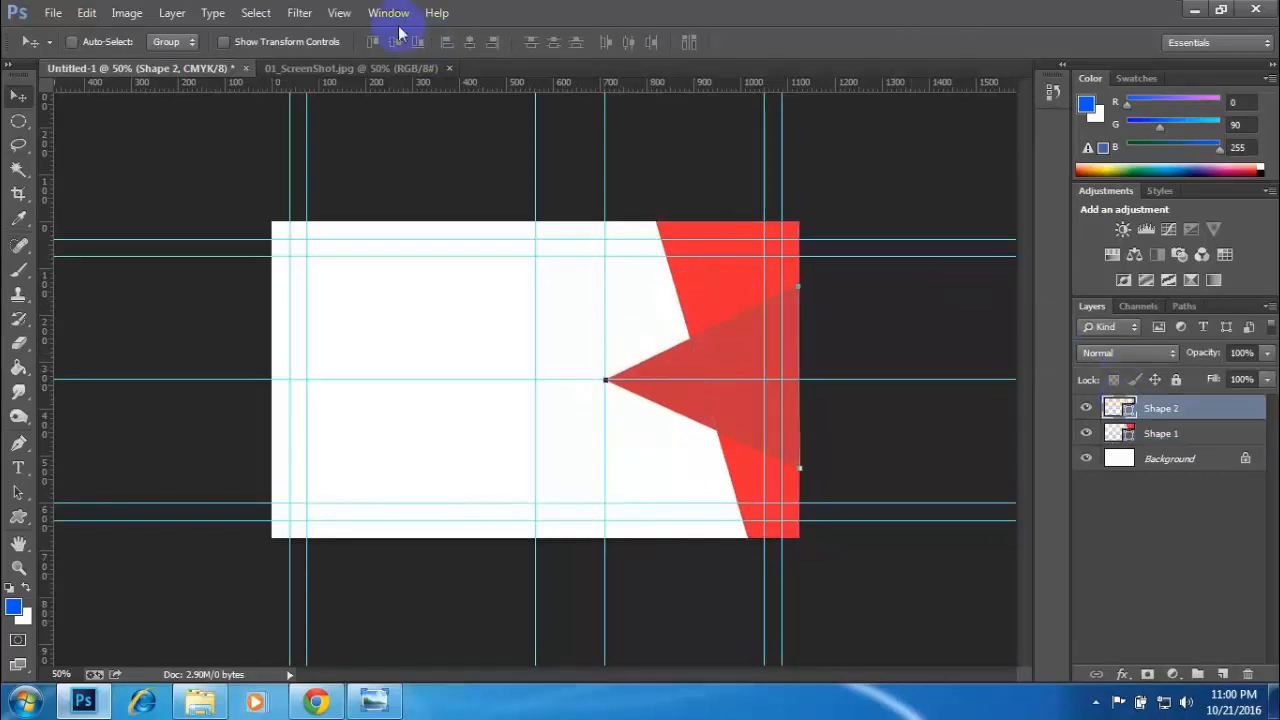
click(272, 70)
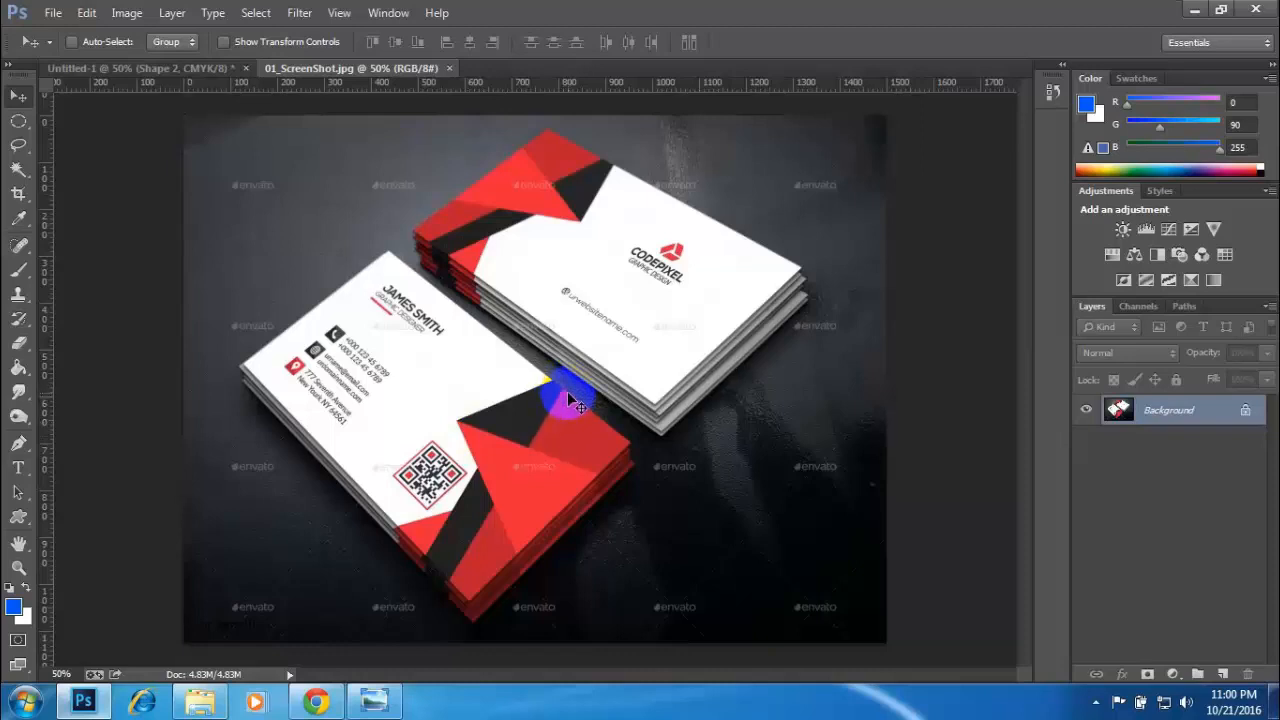
click(173, 70)
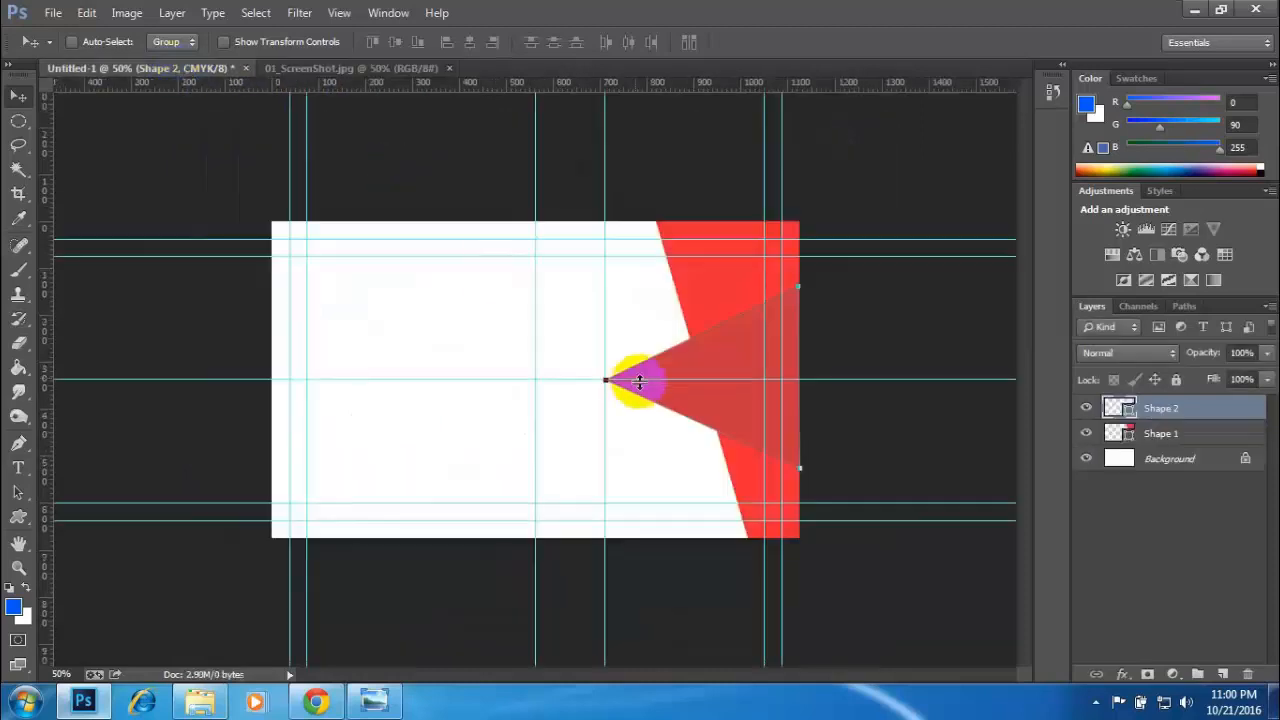
click(1172, 480)
click(1166, 458)
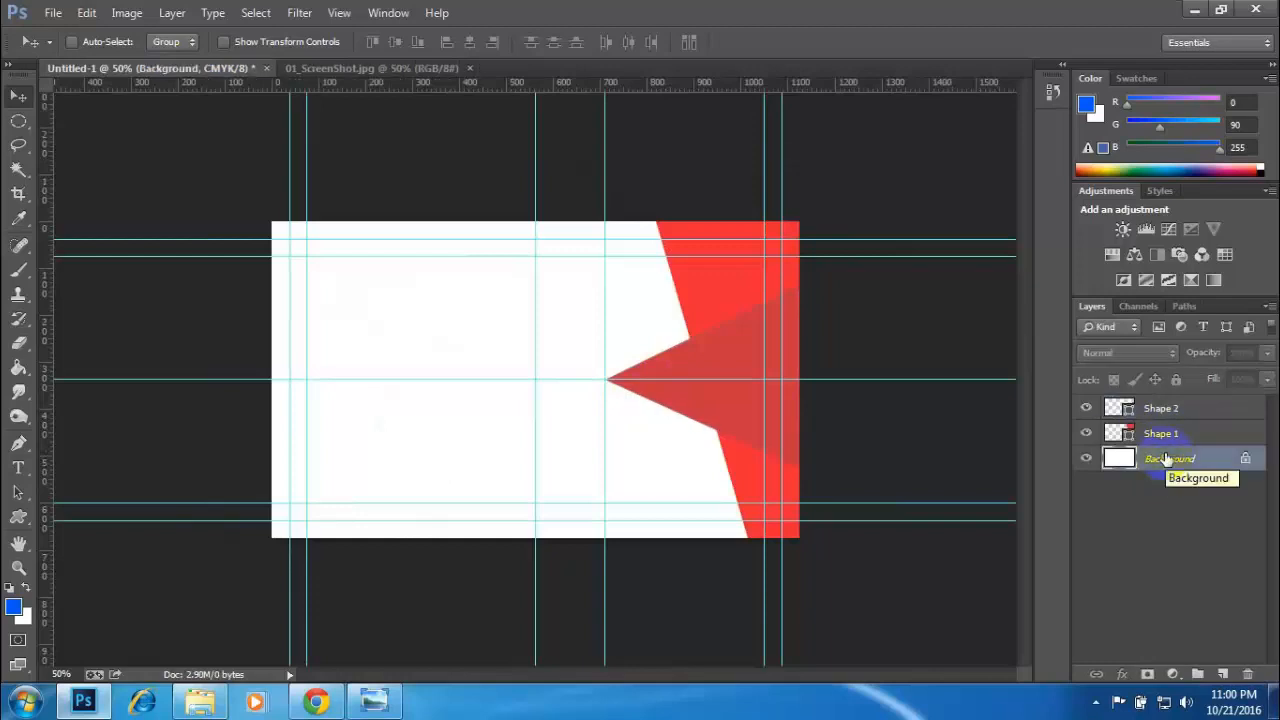
key(ctrl+plus)
key(ctrl+plus)
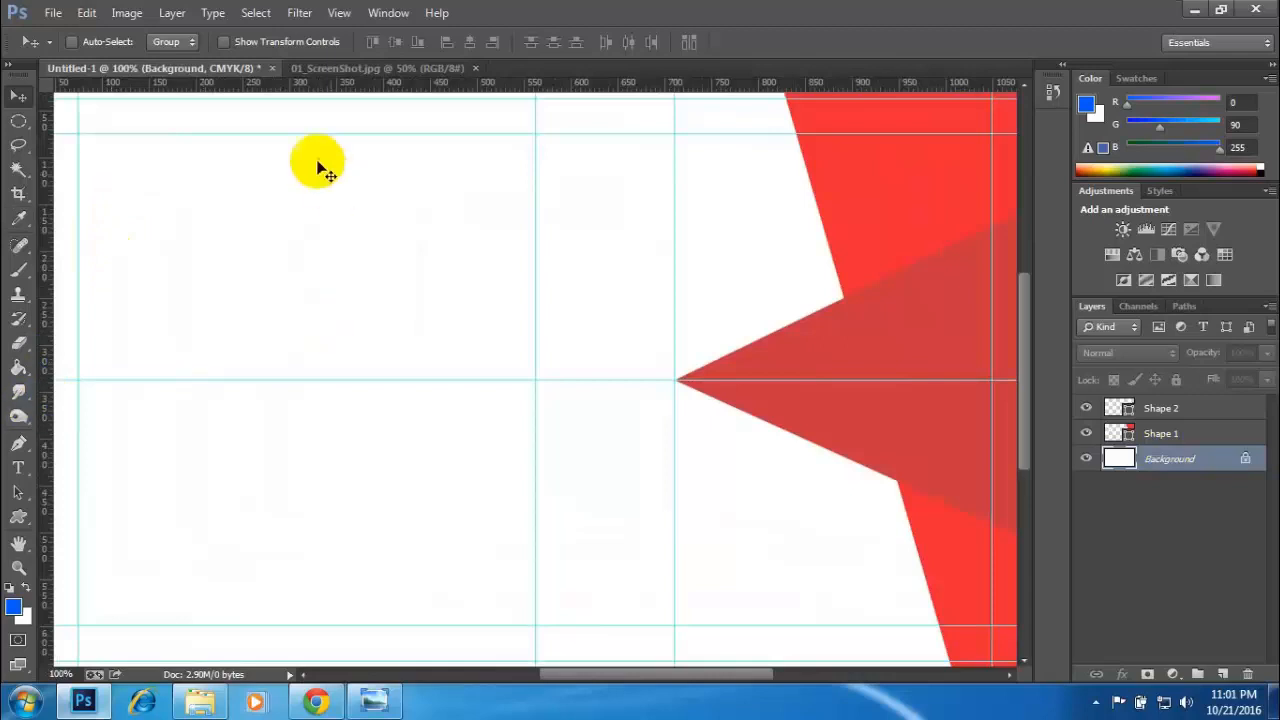
drag(610, 250, 517, 403)
click(331, 70)
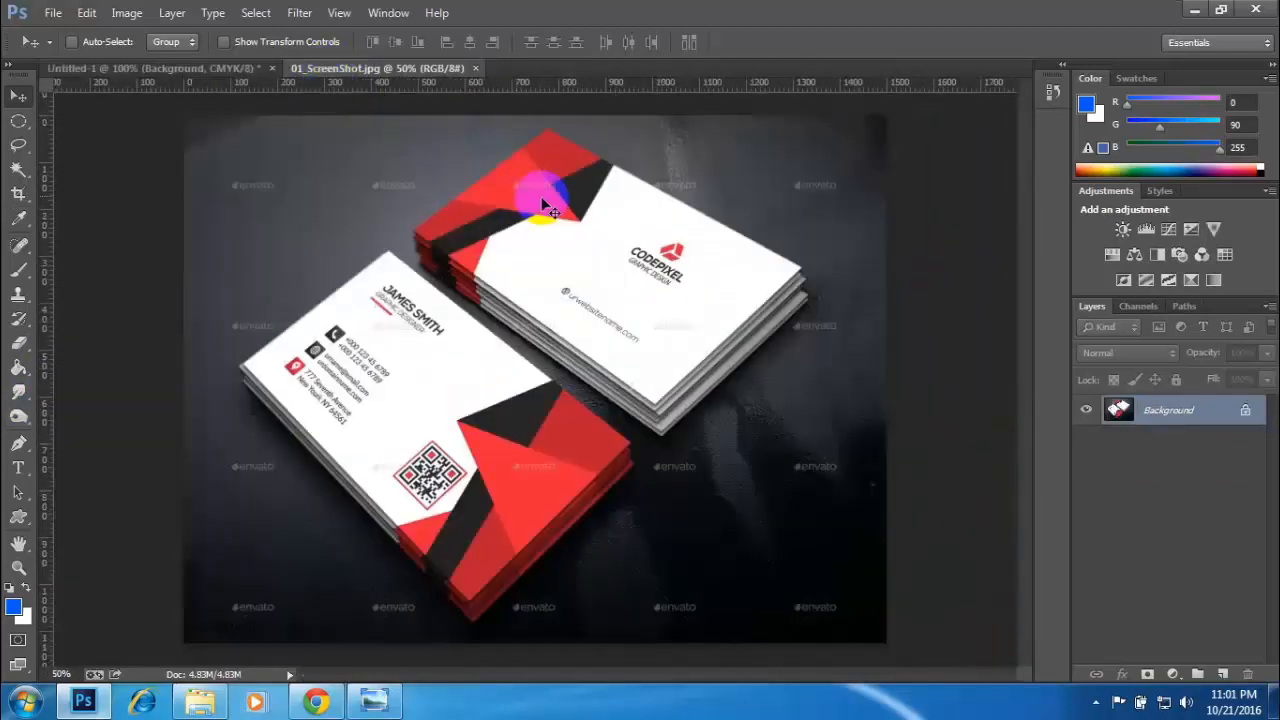
click(125, 70)
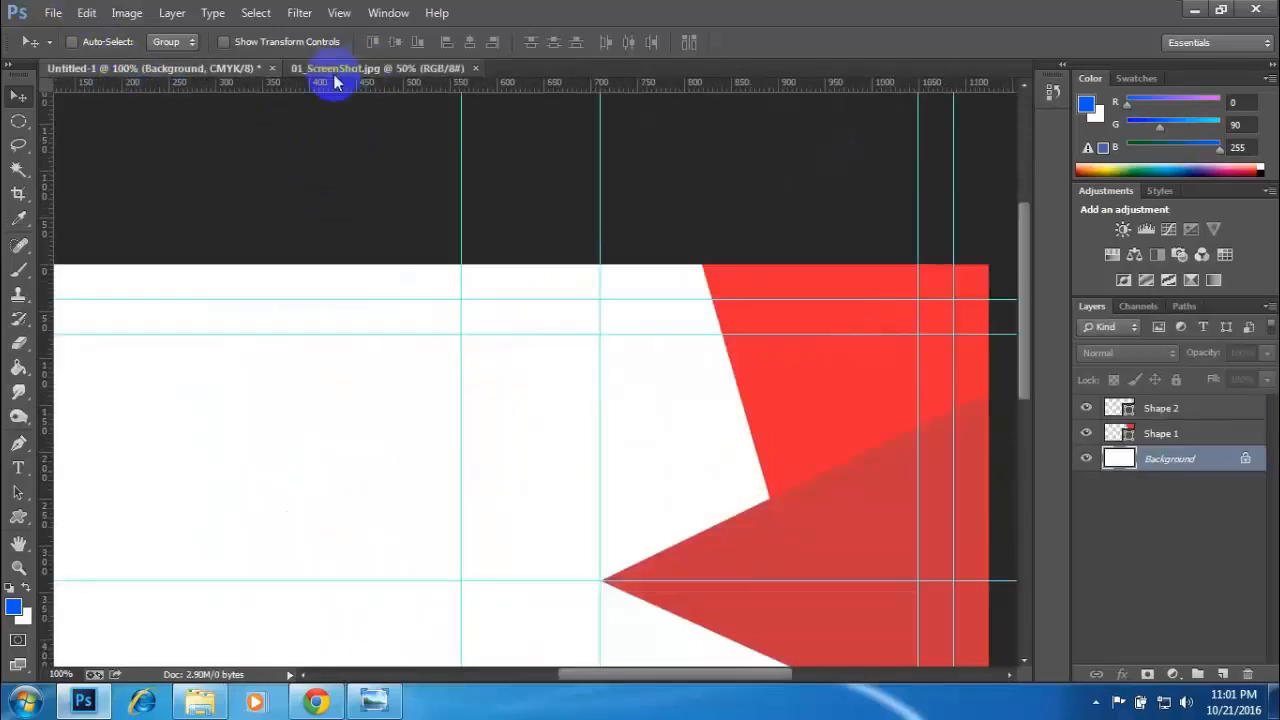
click(334, 74)
click(15, 608)
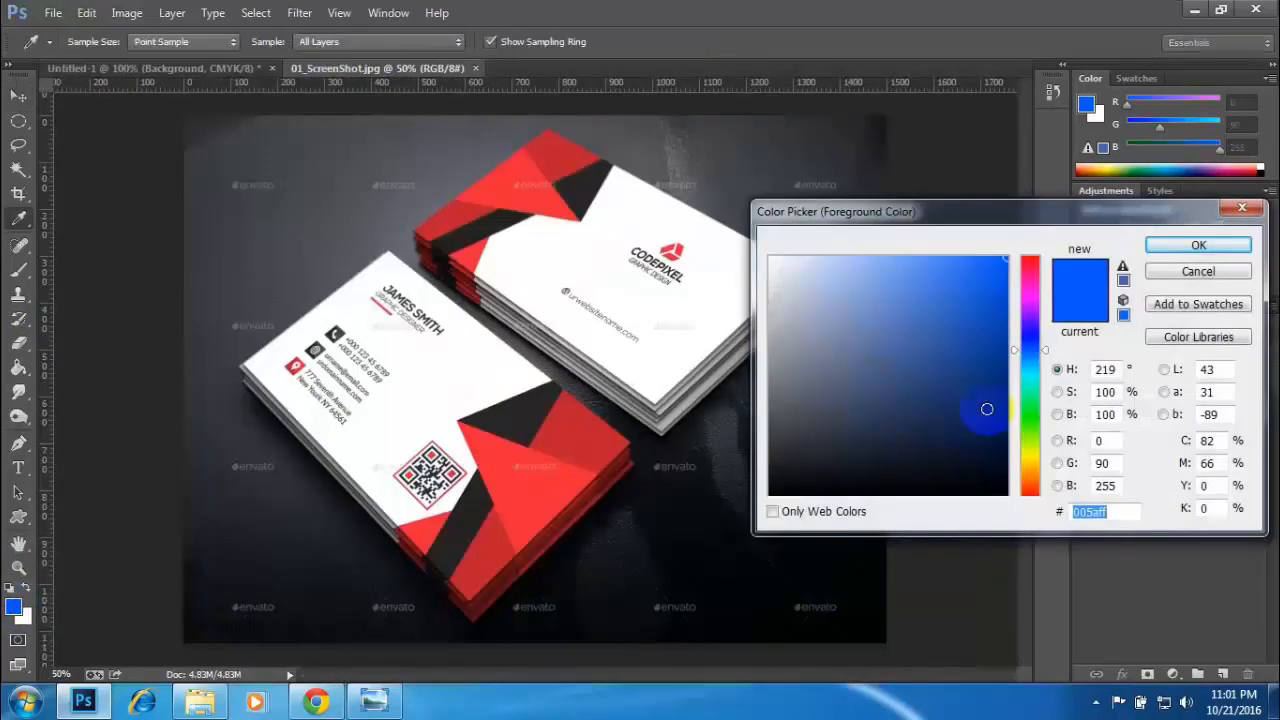
click(1242, 207)
key(v)
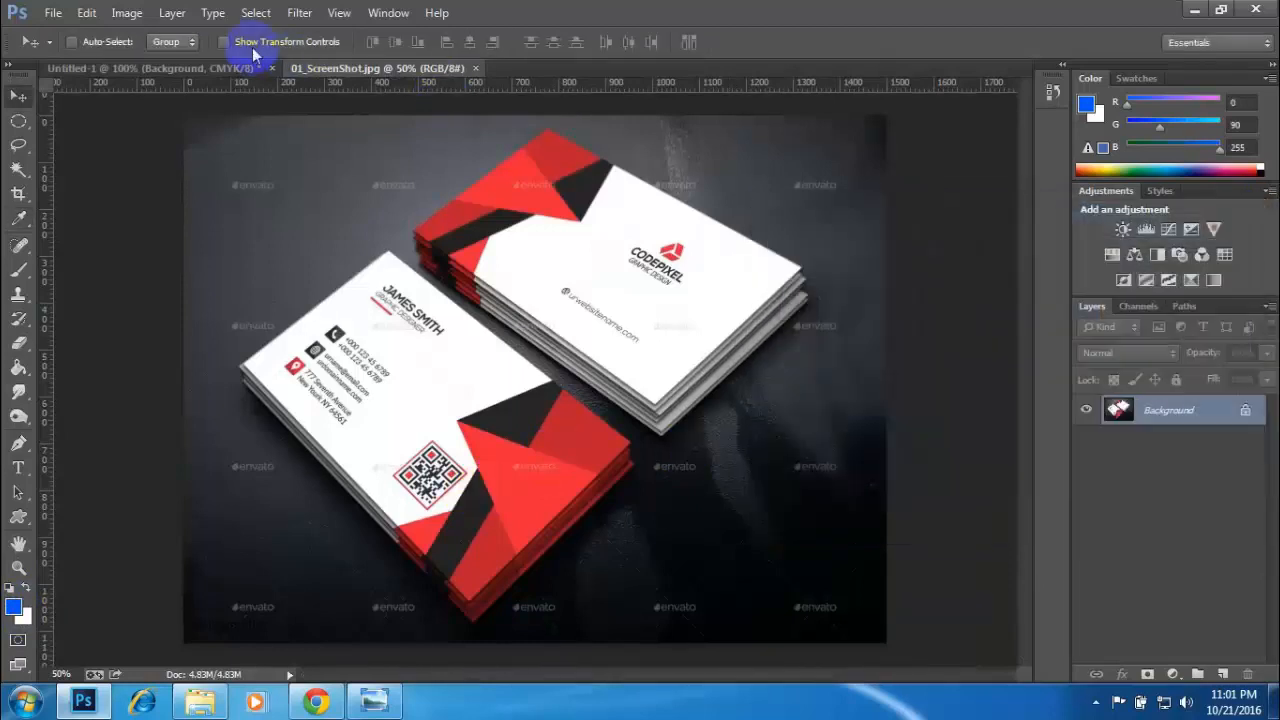
click(160, 67)
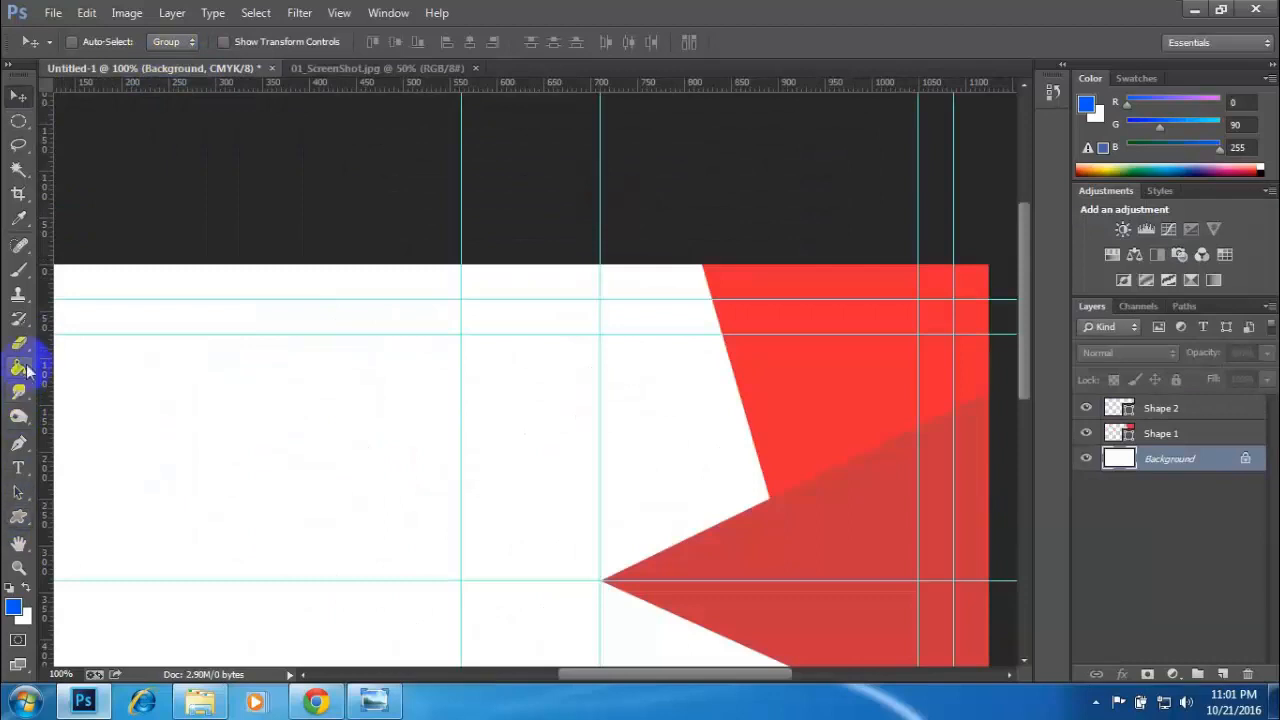
- Set up the Pen tool in Shape mode with a near-black fill
click(19, 443)
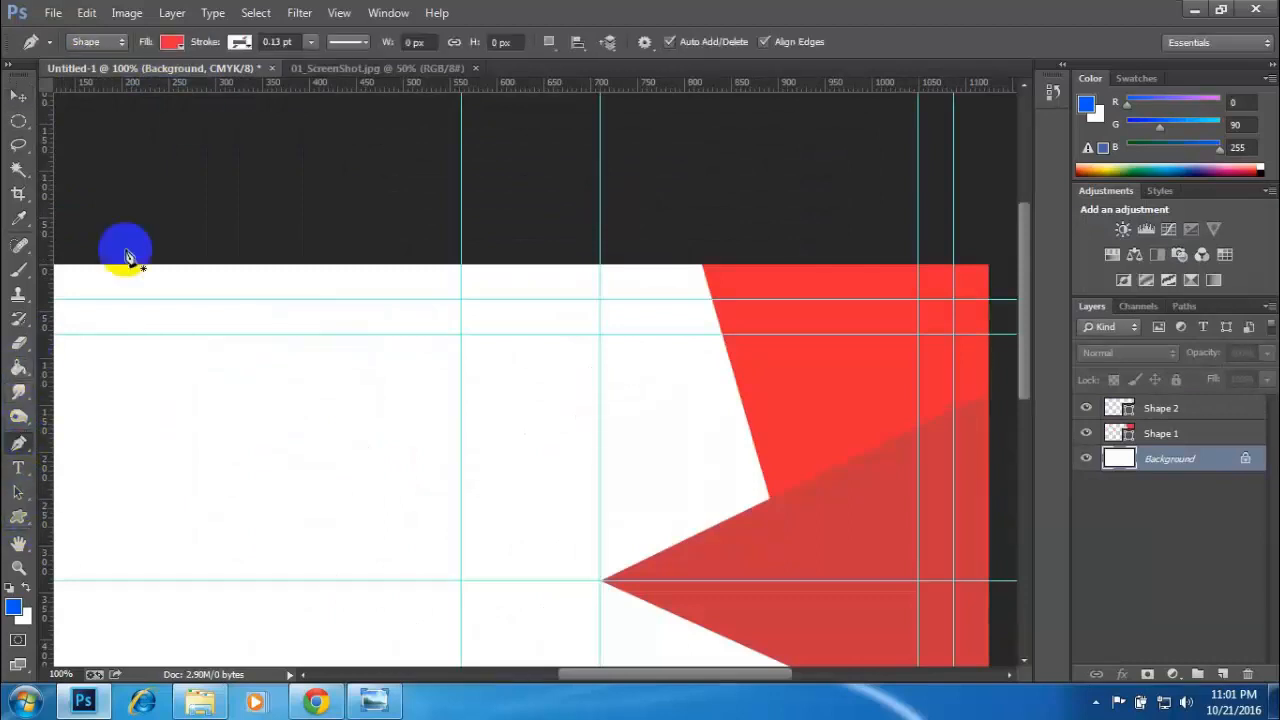
click(172, 43)
click(261, 79)
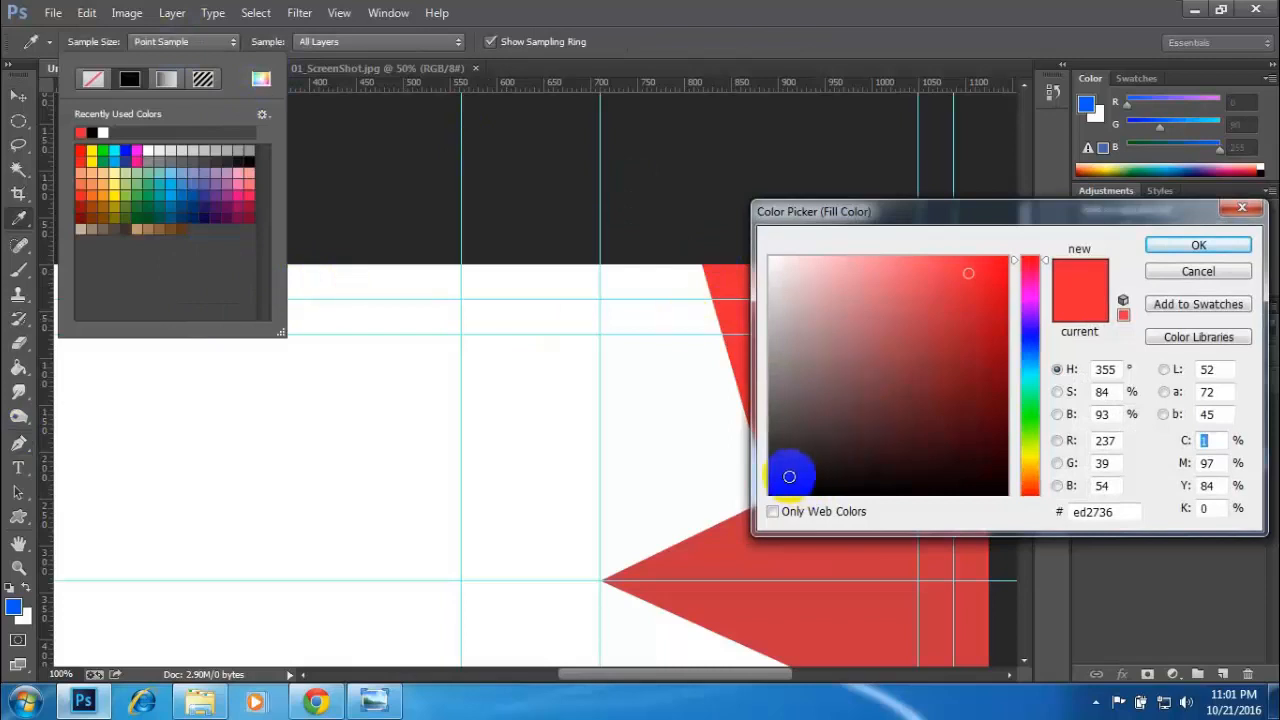
click(789, 480)
click(1185, 245)
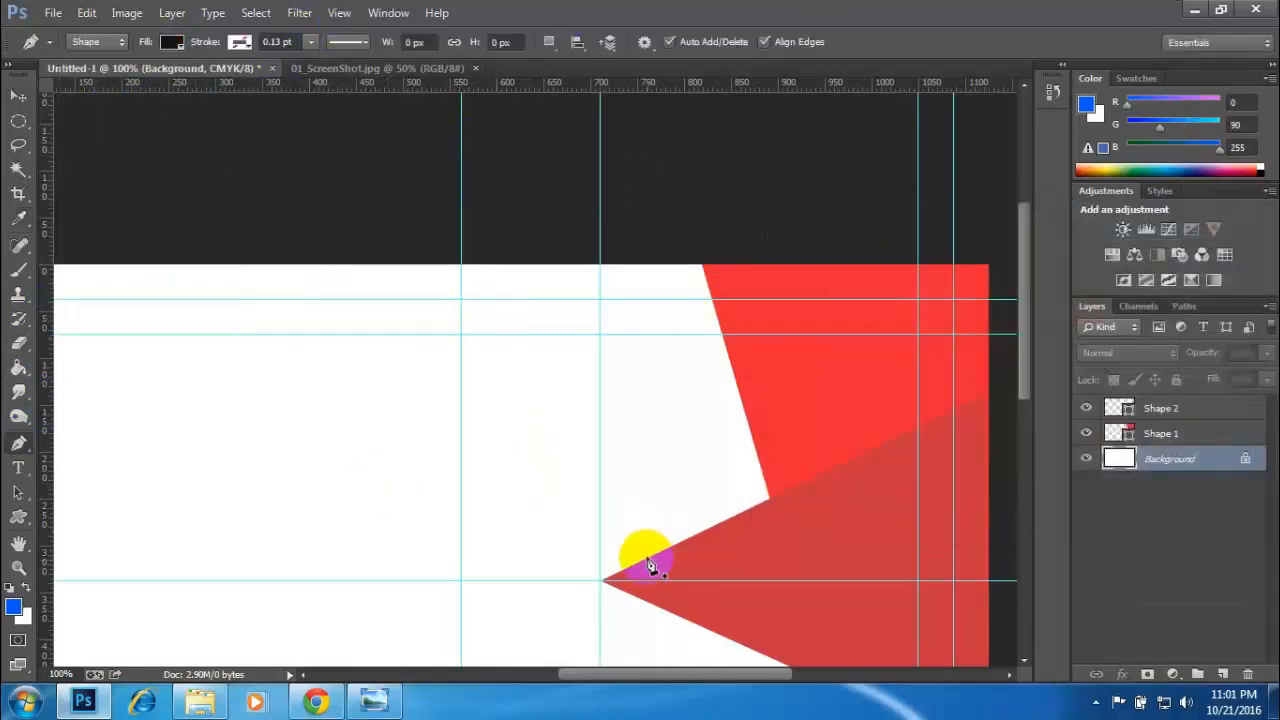
- Draw a black shape about 185 × 338.5 px from the triangle's tip to the card's top edge, Shape 1's upper left corner and where both reds meet
click(601, 581)
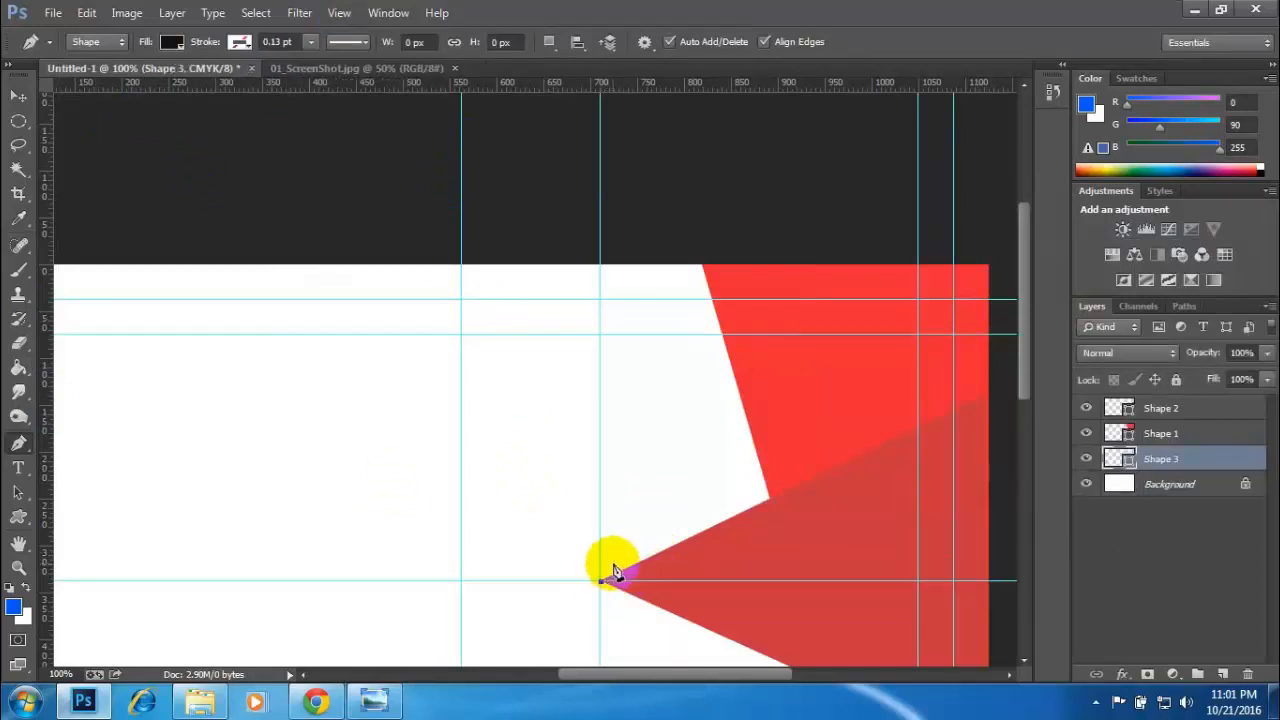
click(322, 68)
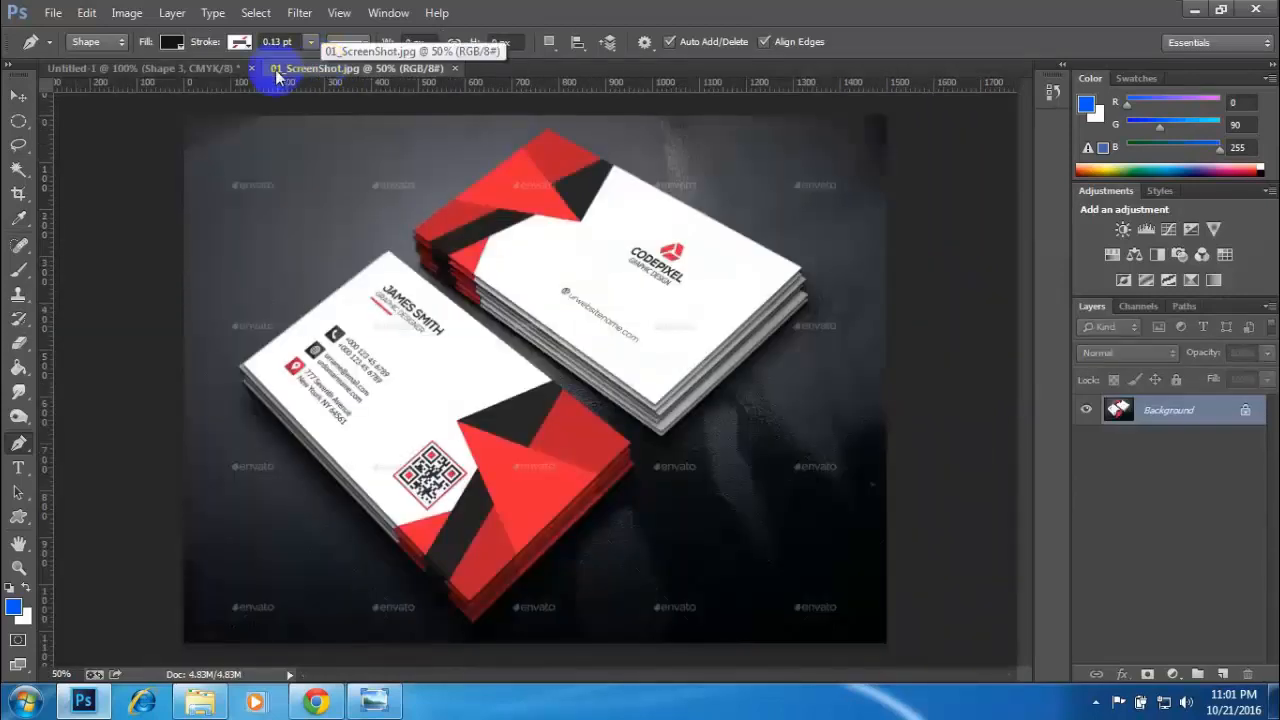
click(185, 67)
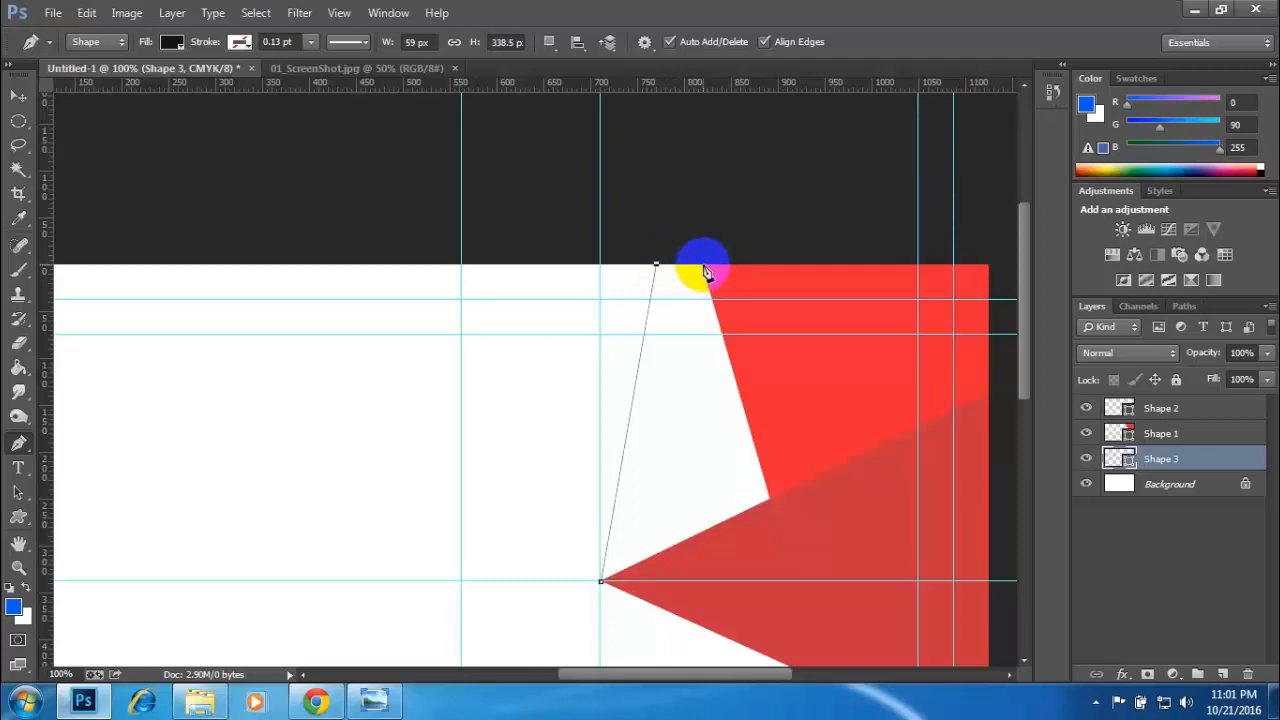
click(706, 266)
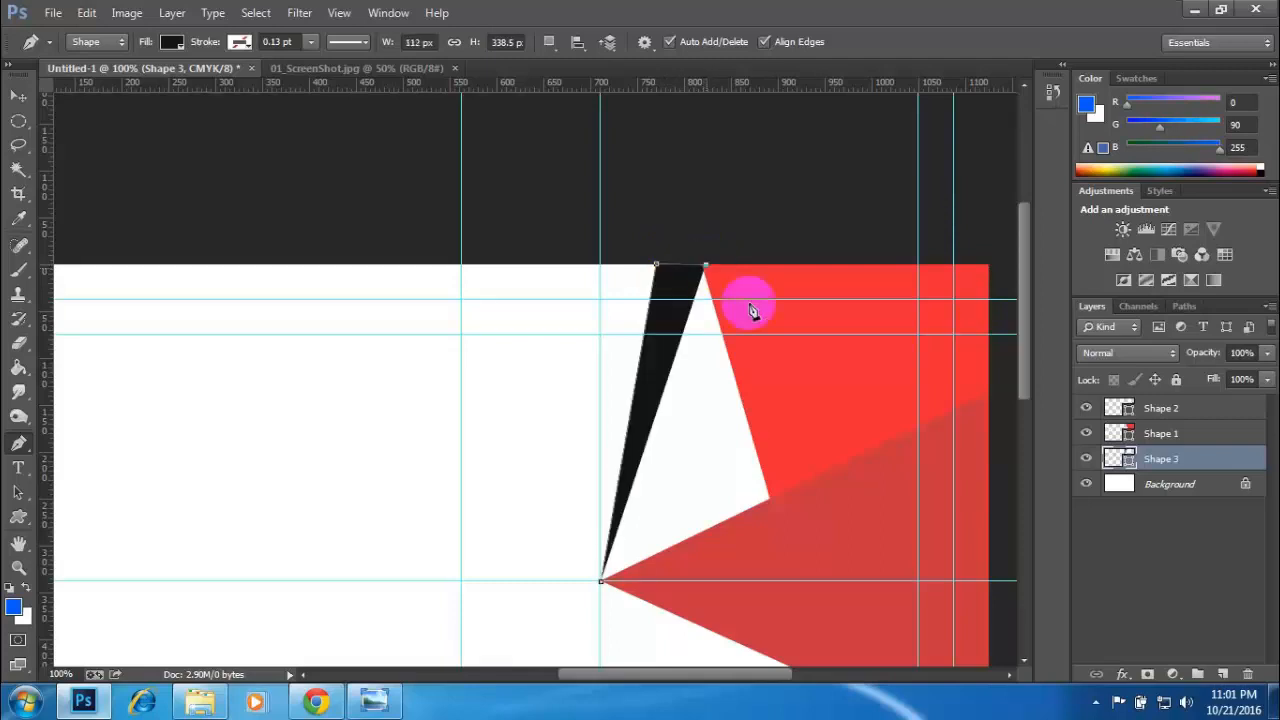
click(774, 499)
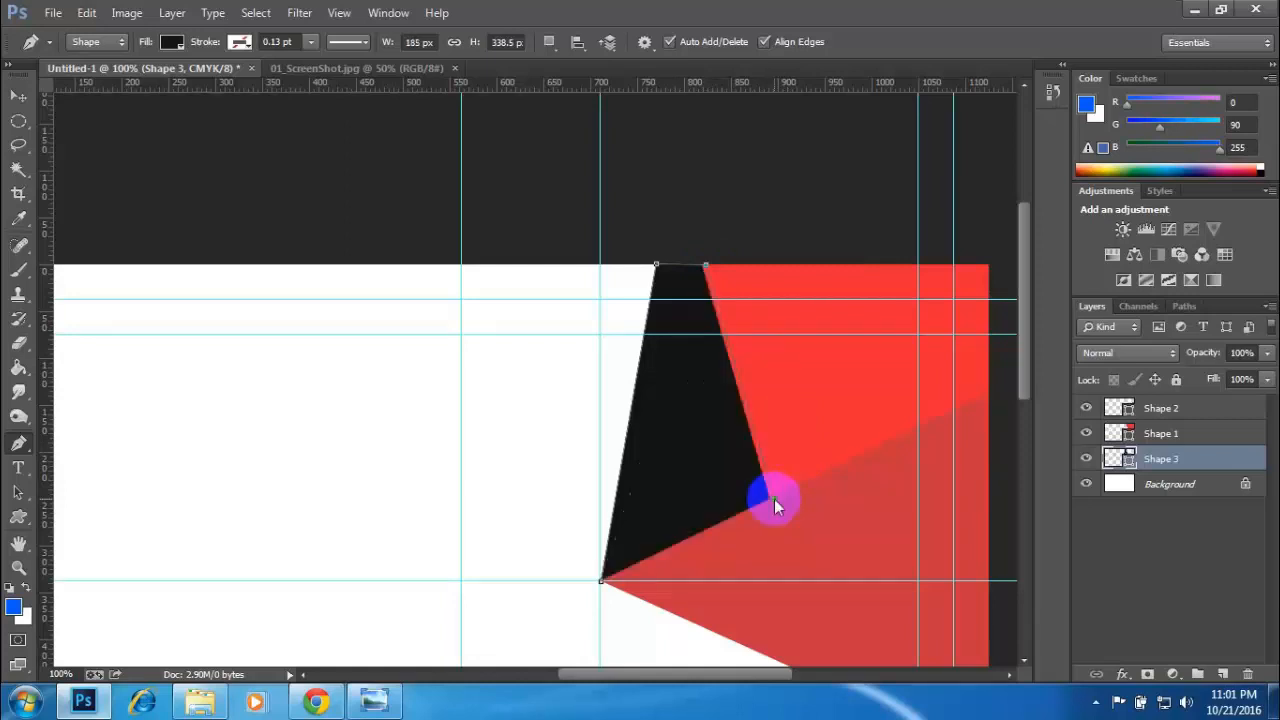
- Leave the Pen tool, deselect all layers and show the whole card to review the black shape
click(18, 95)
click(1134, 591)
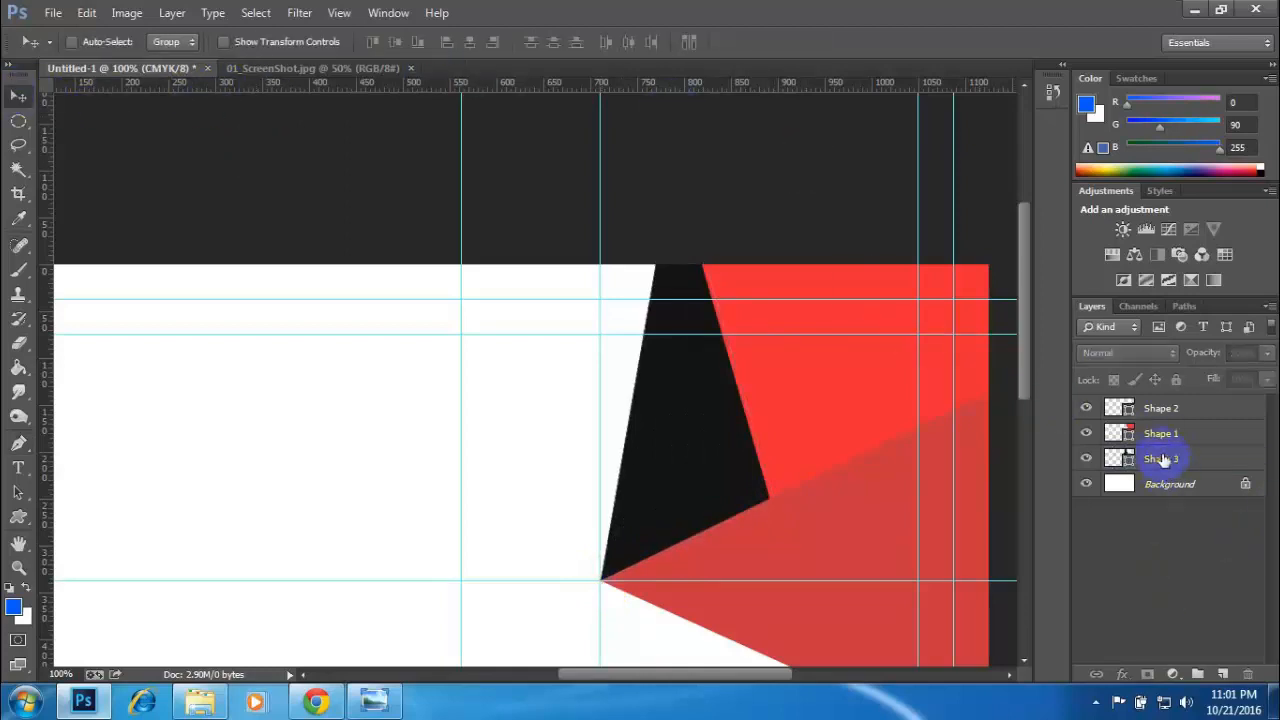
click(1160, 458)
click(1143, 599)
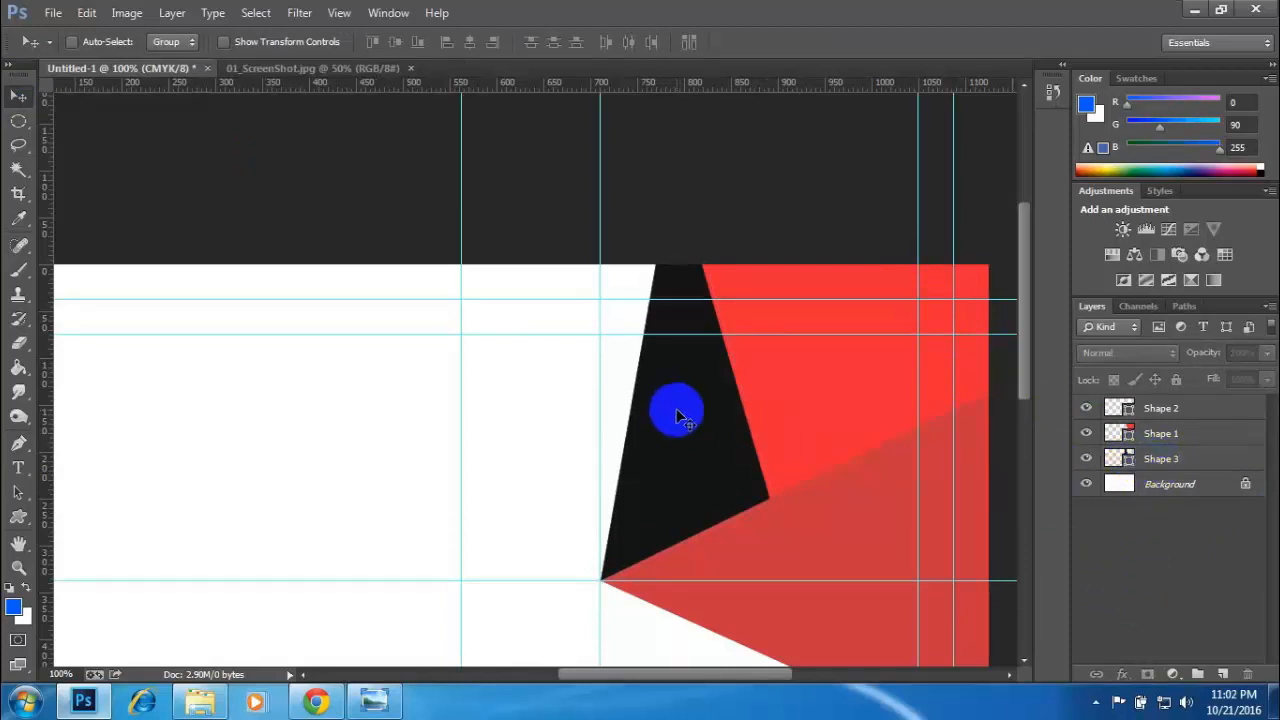
key(ctrl+minus)
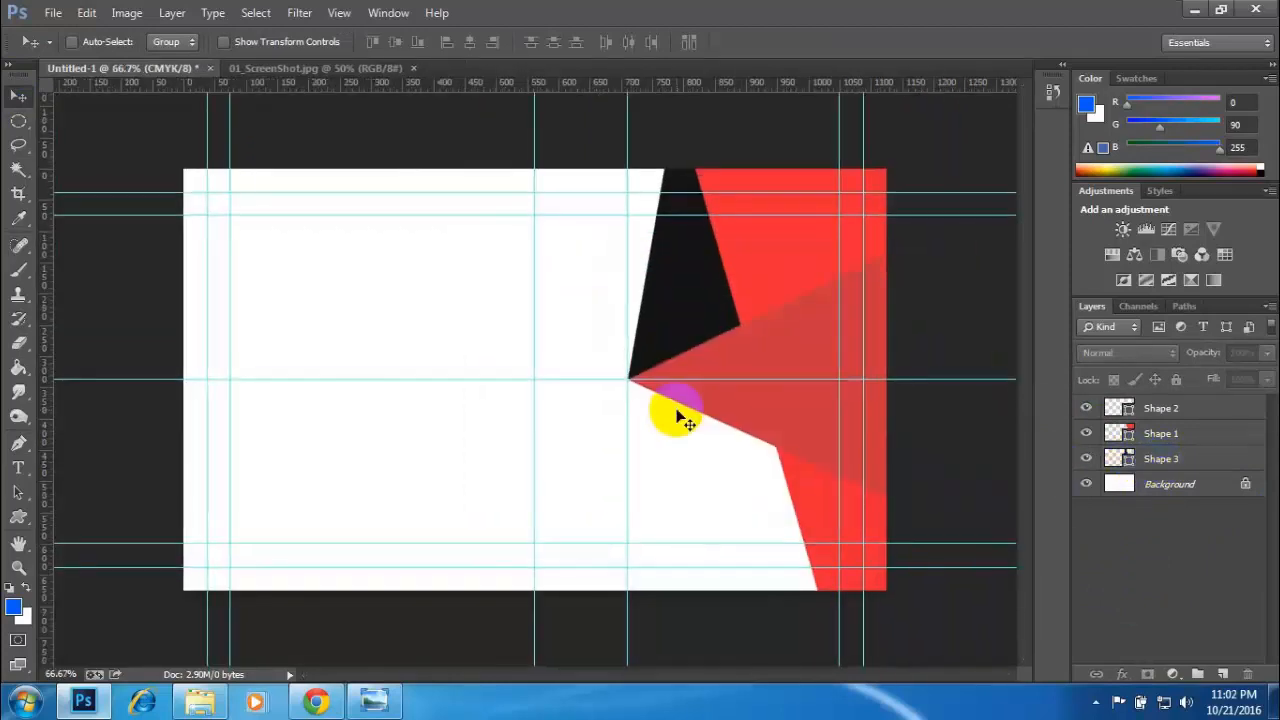
- Check the pattern in 01_ScreenShot.jpg against Untitled-1, with the card's lower right area in close view
click(276, 68)
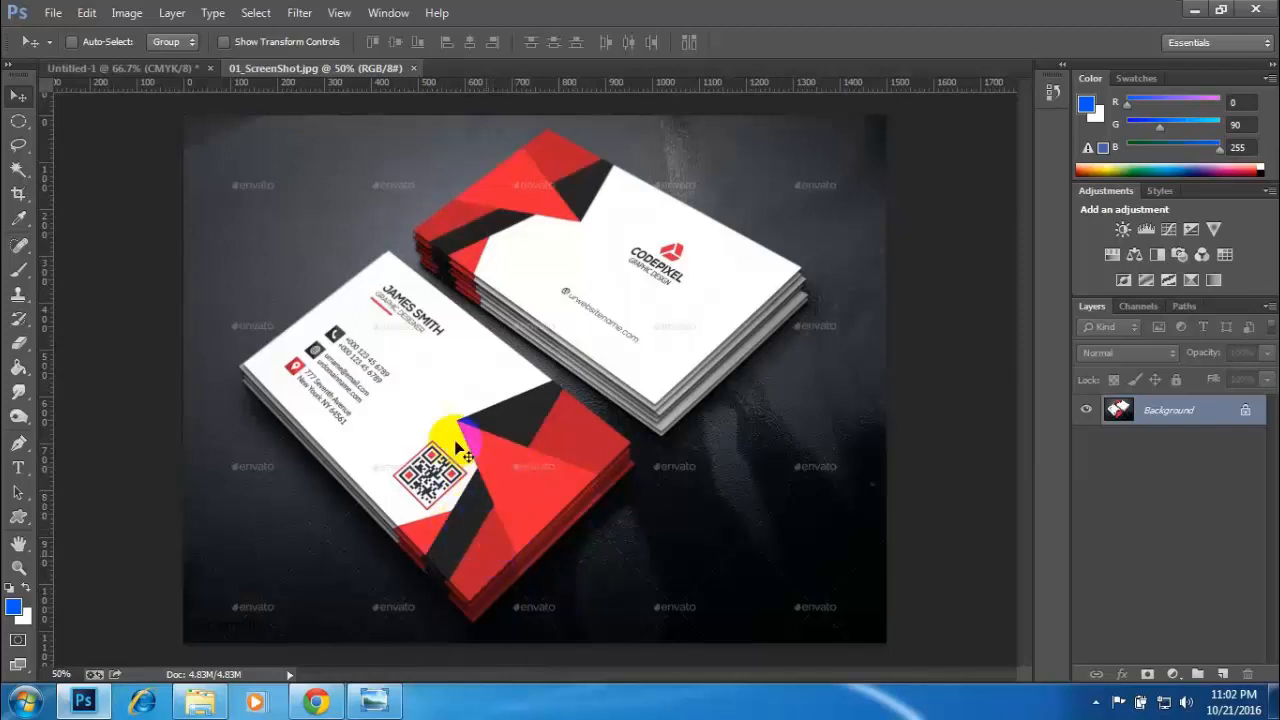
click(127, 76)
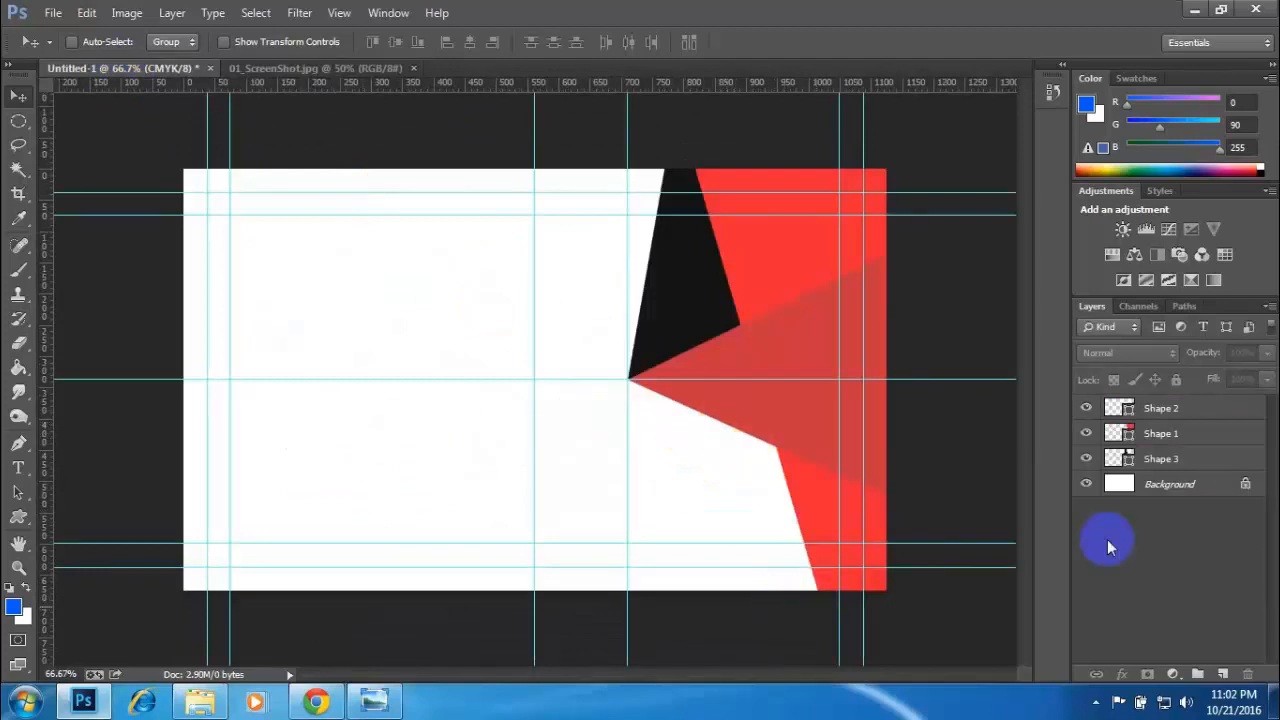
key(ctrl+plus)
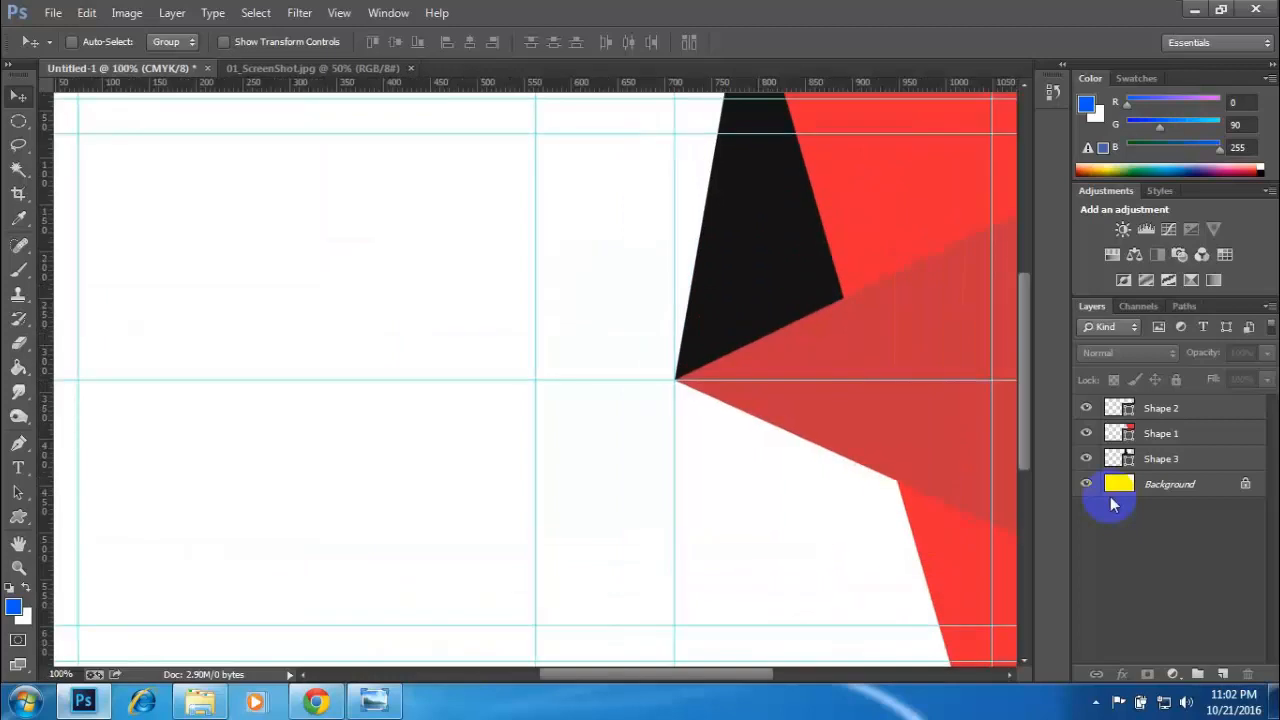
drag(602, 332, 323, 80)
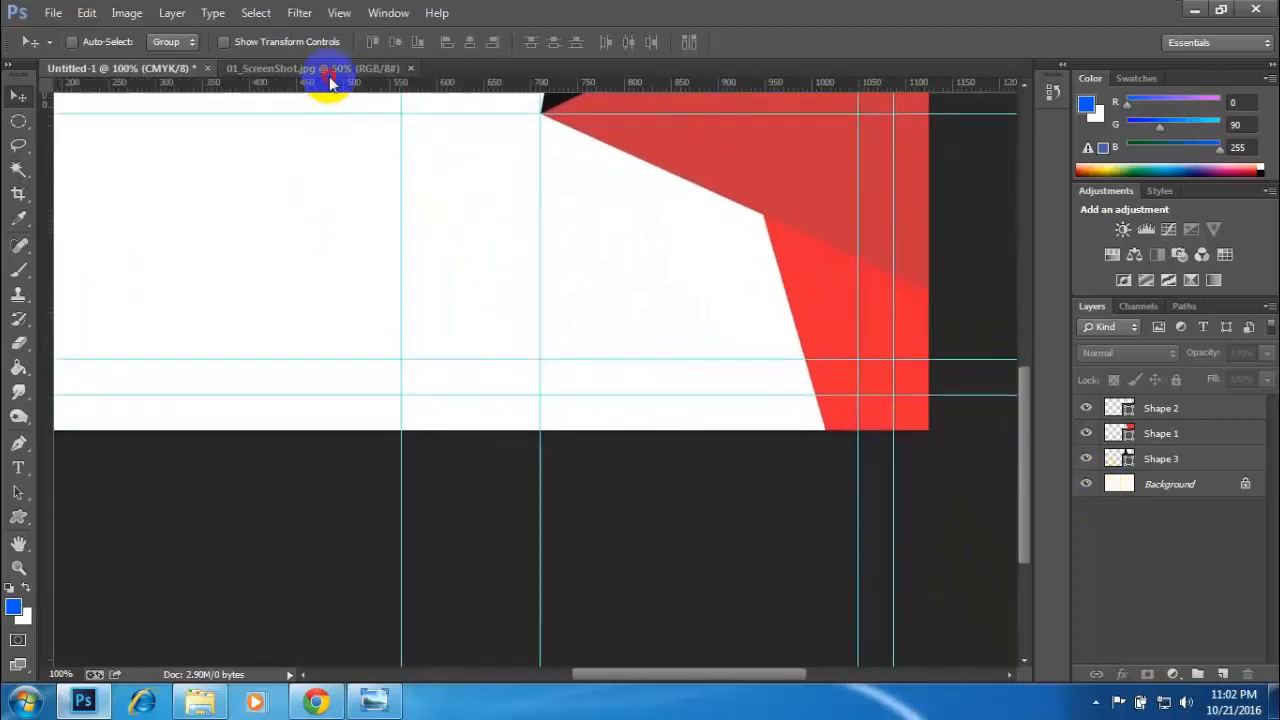
click(318, 68)
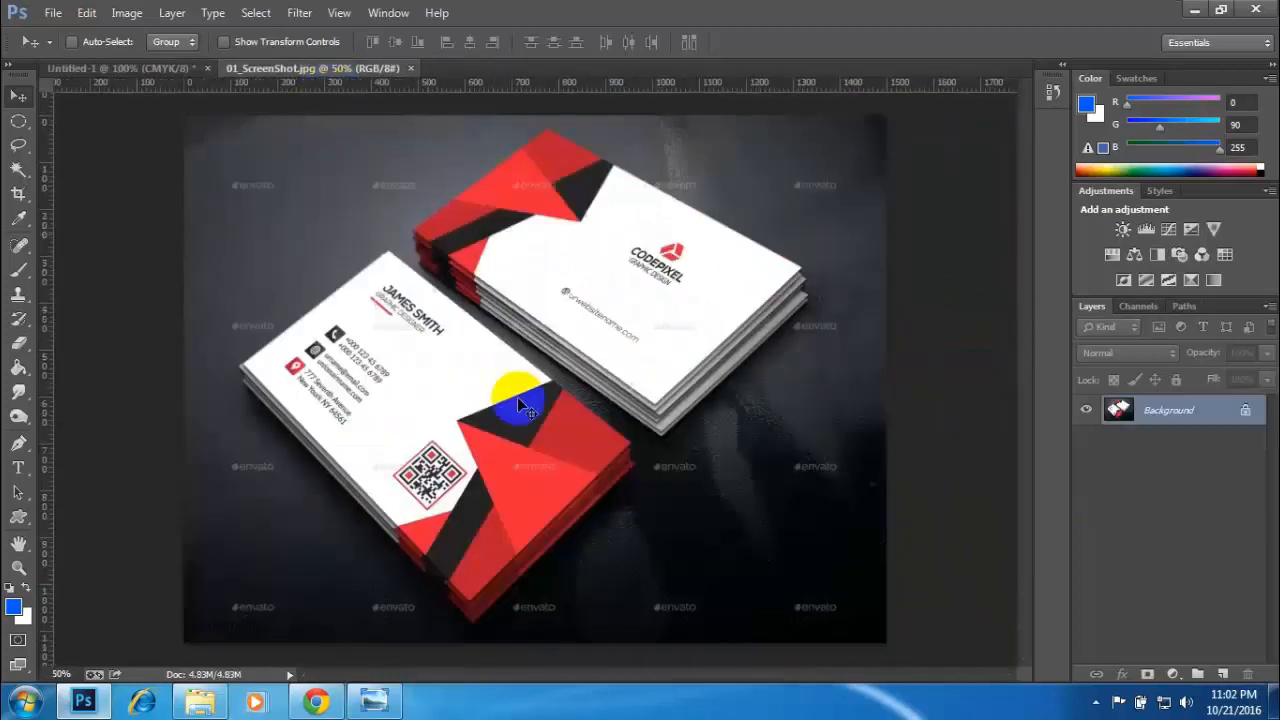
click(147, 72)
drag(623, 297, 449, 409)
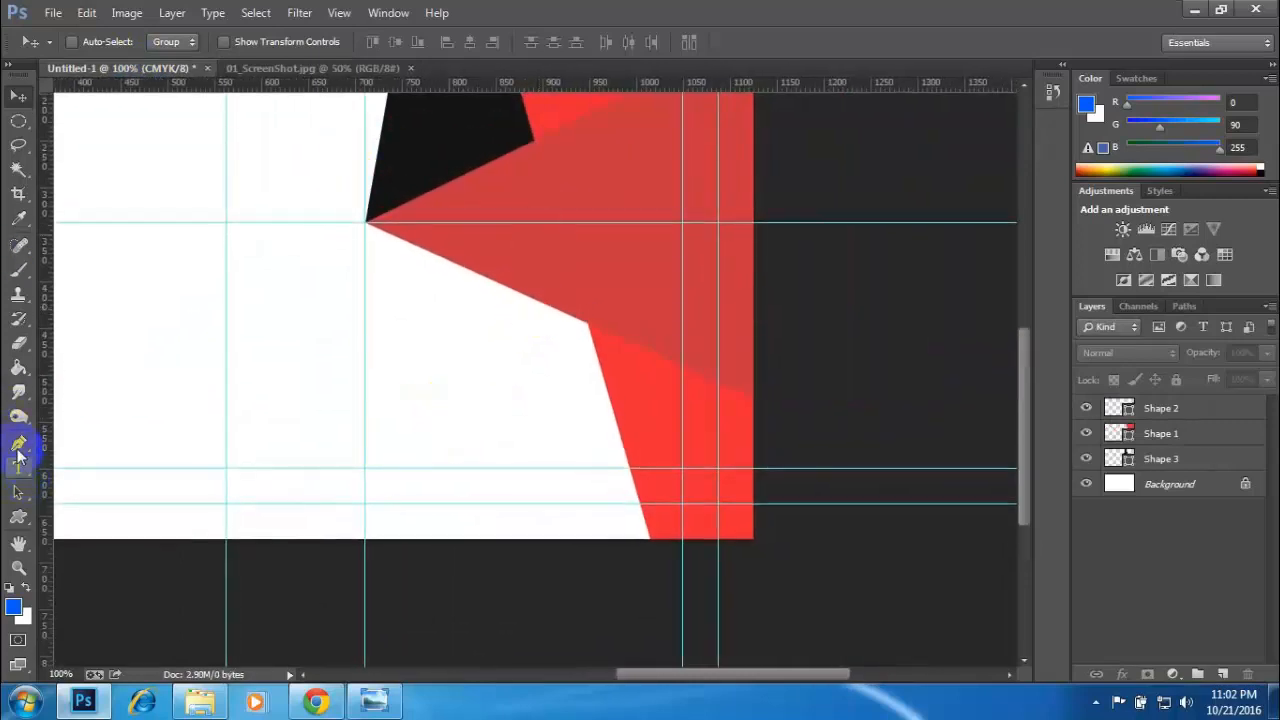
- Draw a near-black Pen strip about 135 × 261 px above the Background, from the triangle's lower edge to the card's bottom along the lower red shape
click(18, 450)
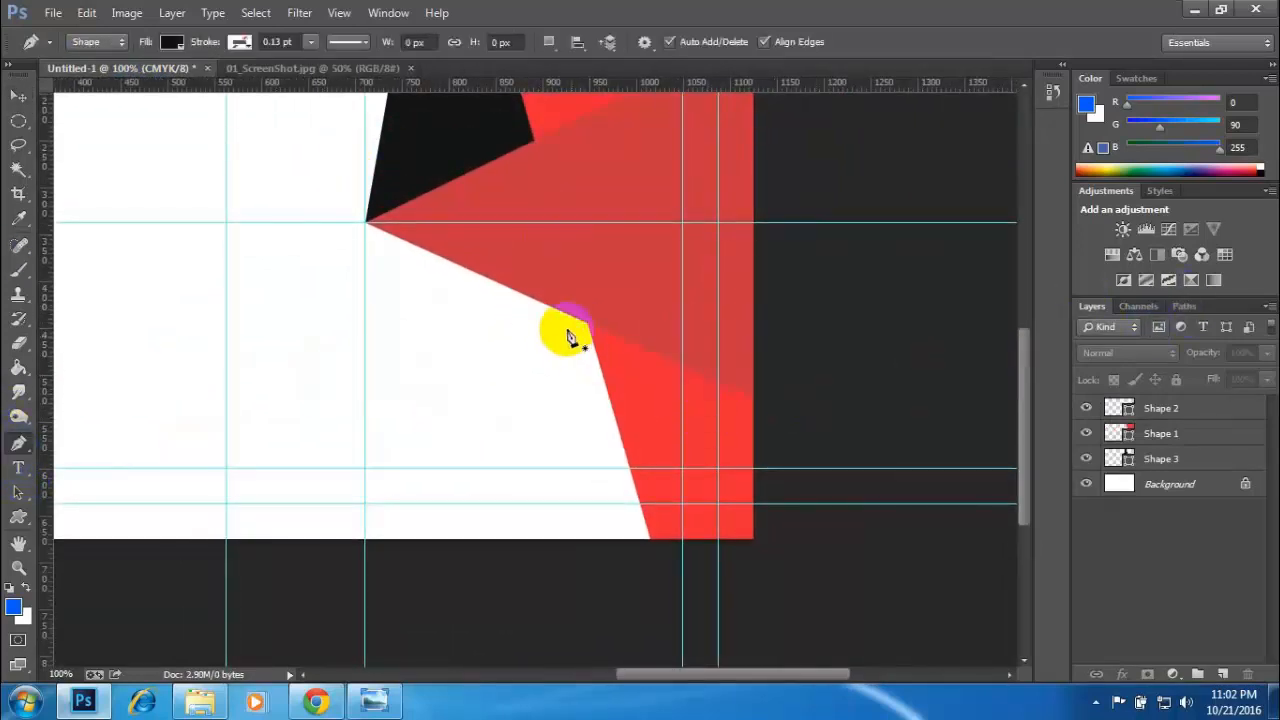
click(1165, 484)
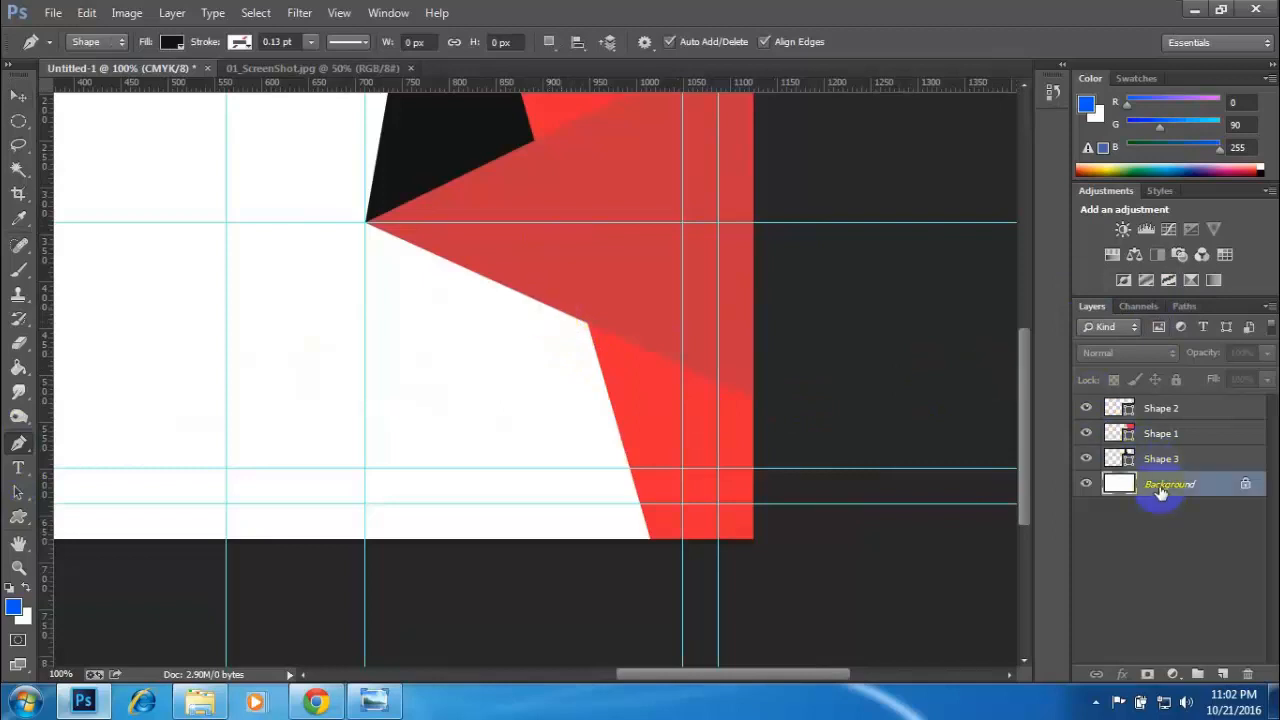
click(527, 296)
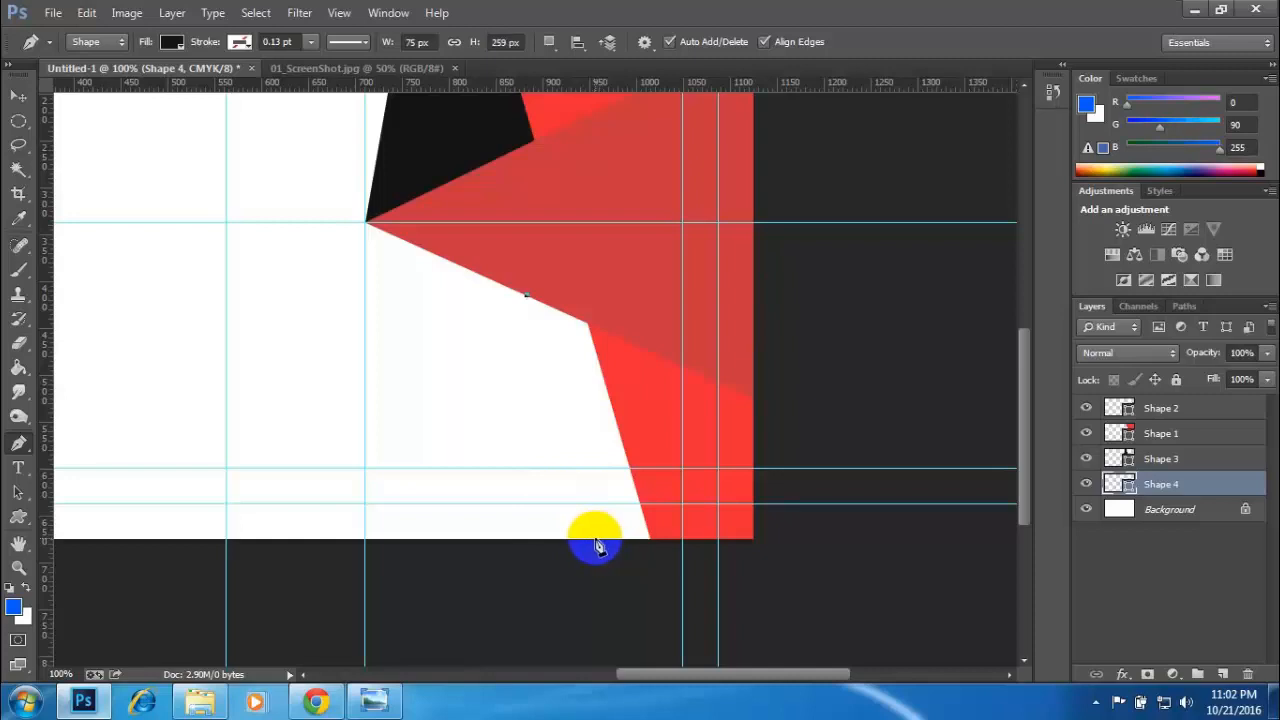
click(652, 540)
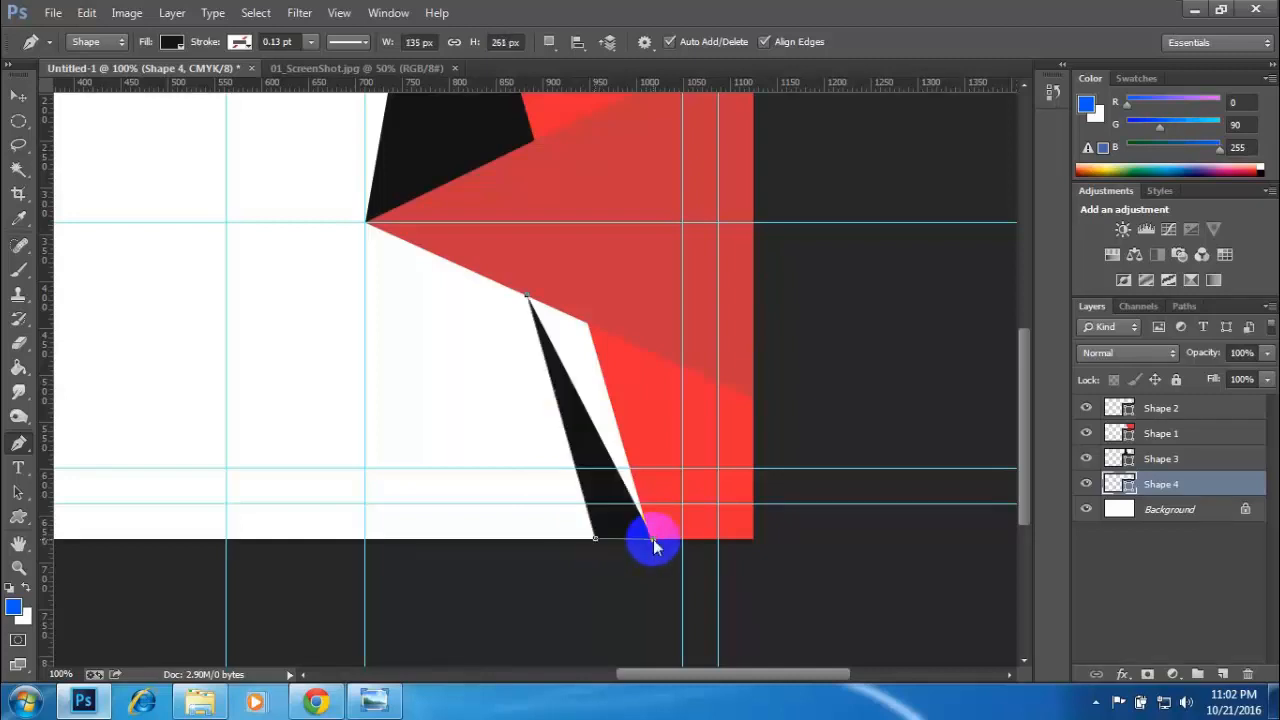
click(592, 323)
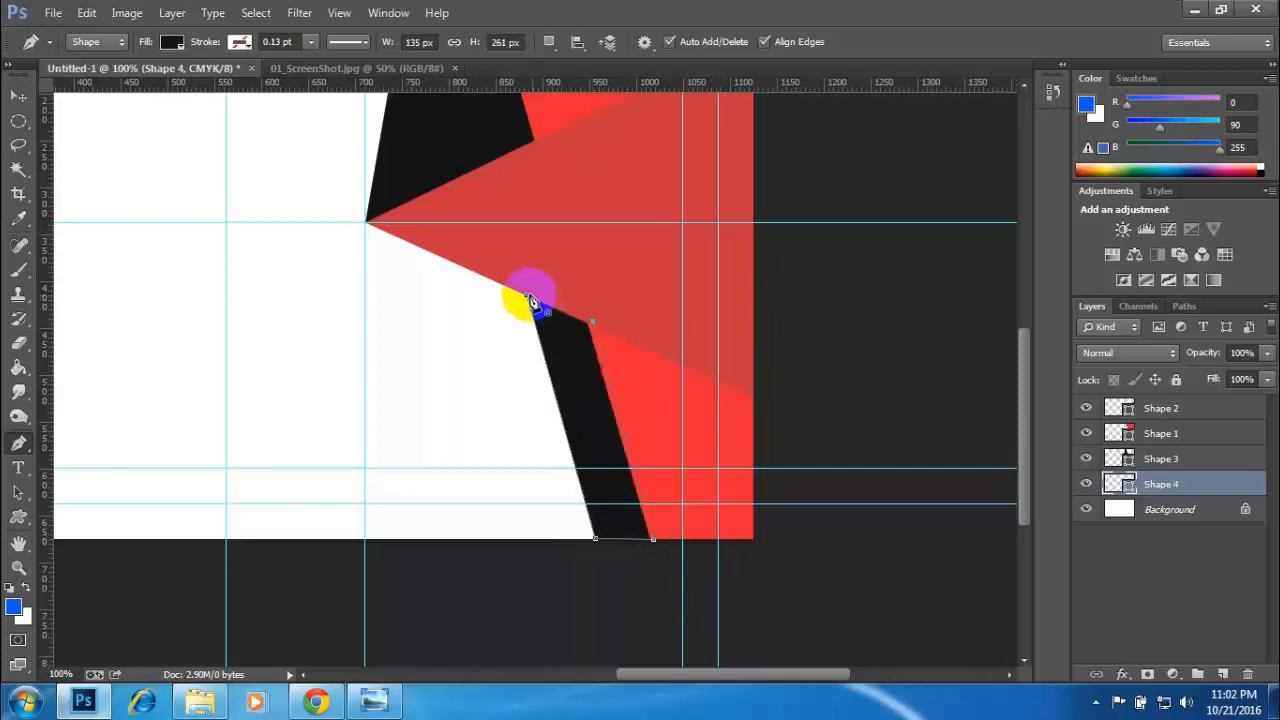
click(528, 298)
click(18, 95)
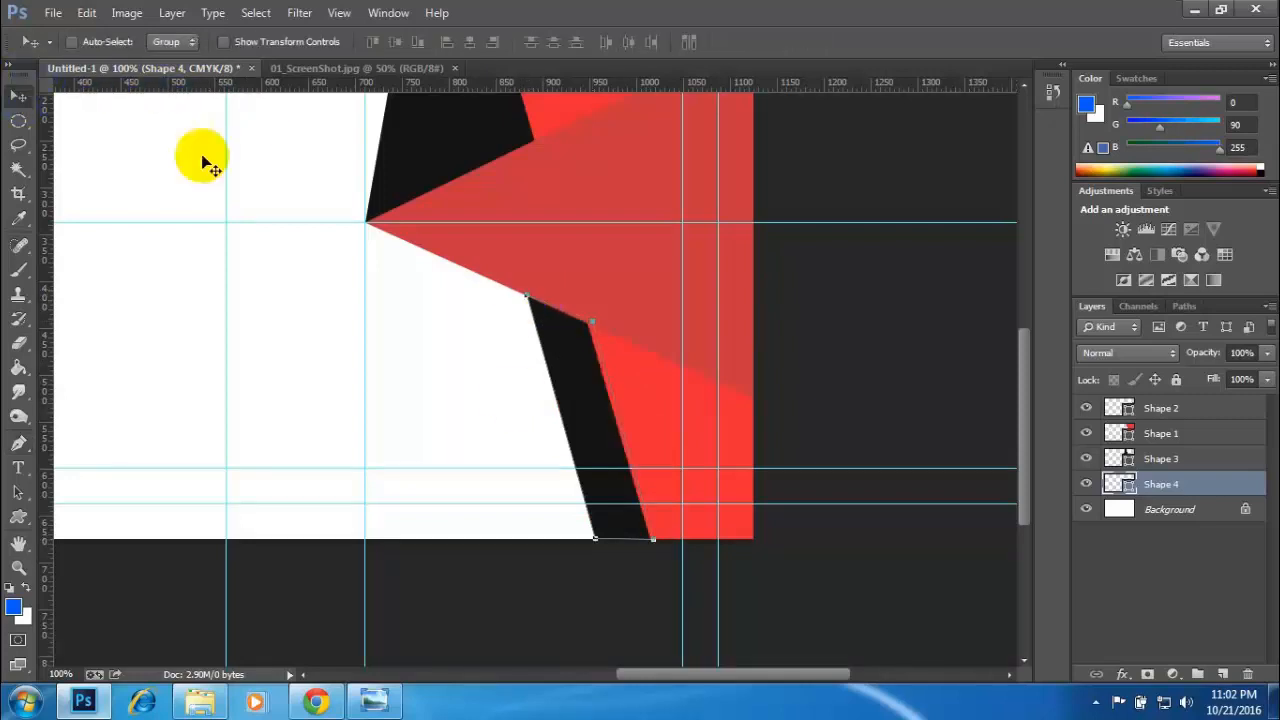
key(Return)
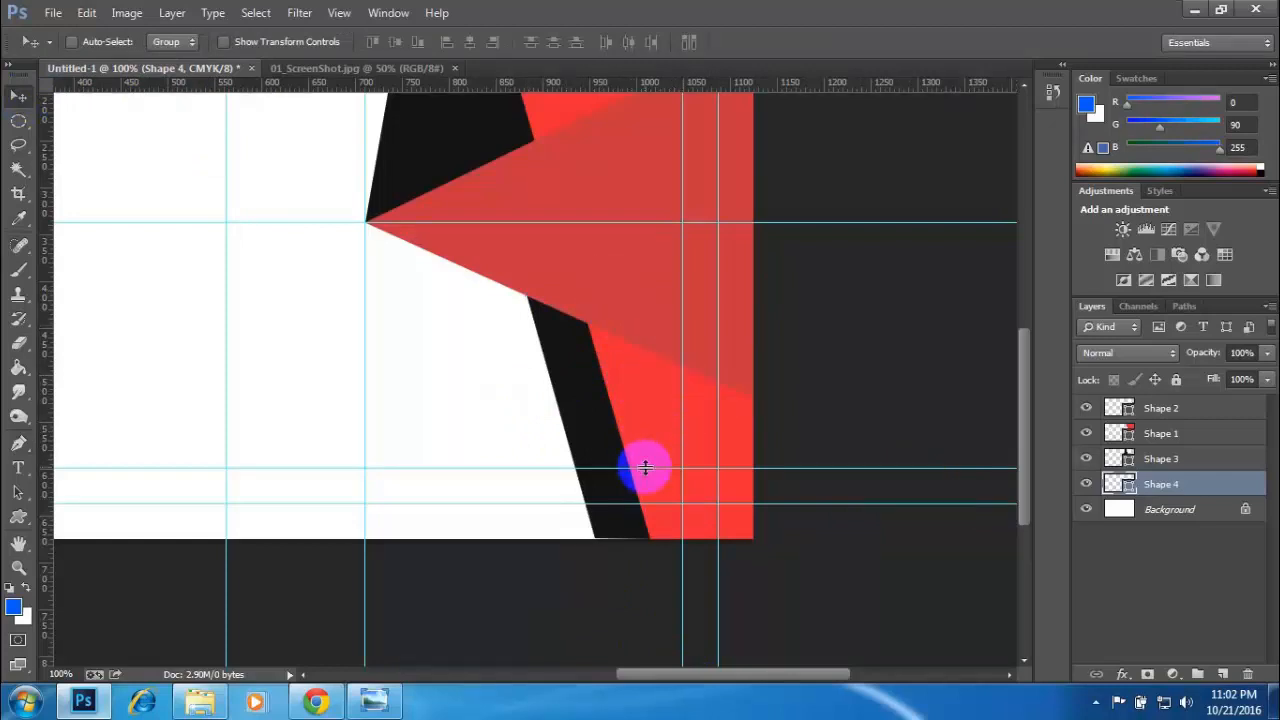
- Stretch the lower black strip to about 263 px high so its base runs past the card's bottom edge
key(ctrl+t)
drag(590, 538, 590, 541)
key(Return)
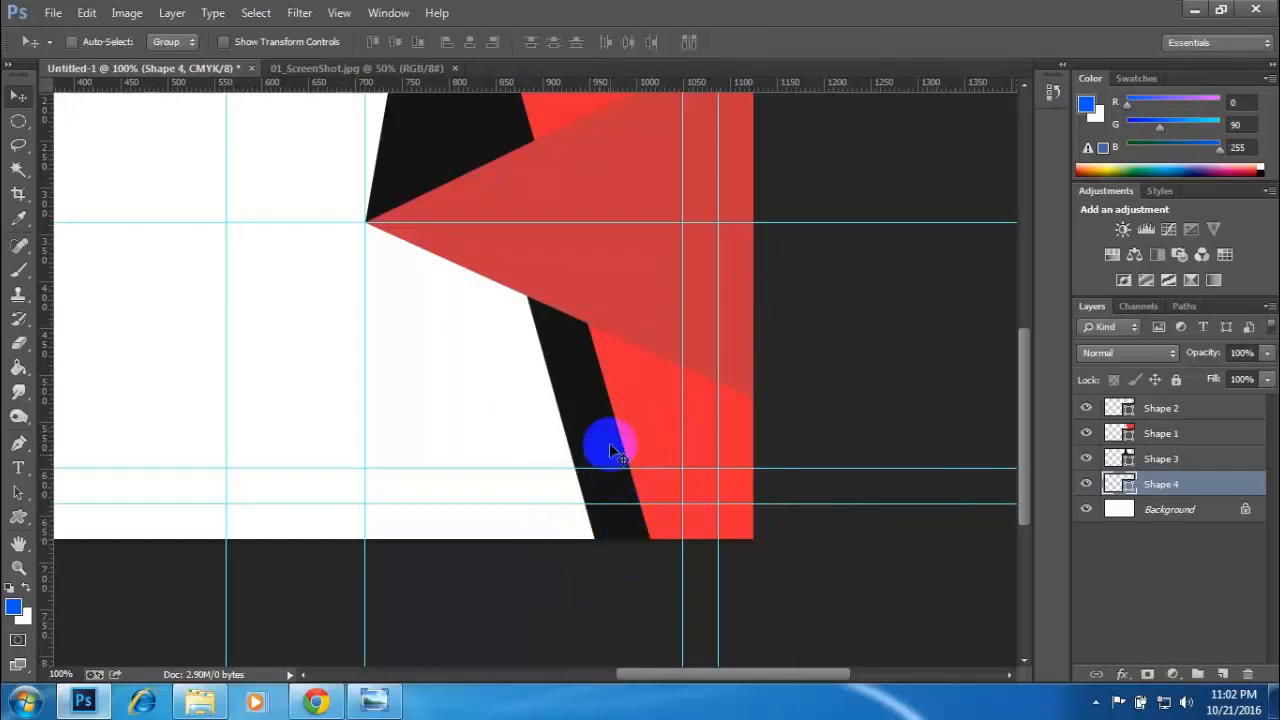
- Compare with the reference image and add a vertical guide at about 770 px, just right of the triangle's tip
key(space)
drag(672, 420, 745, 523)
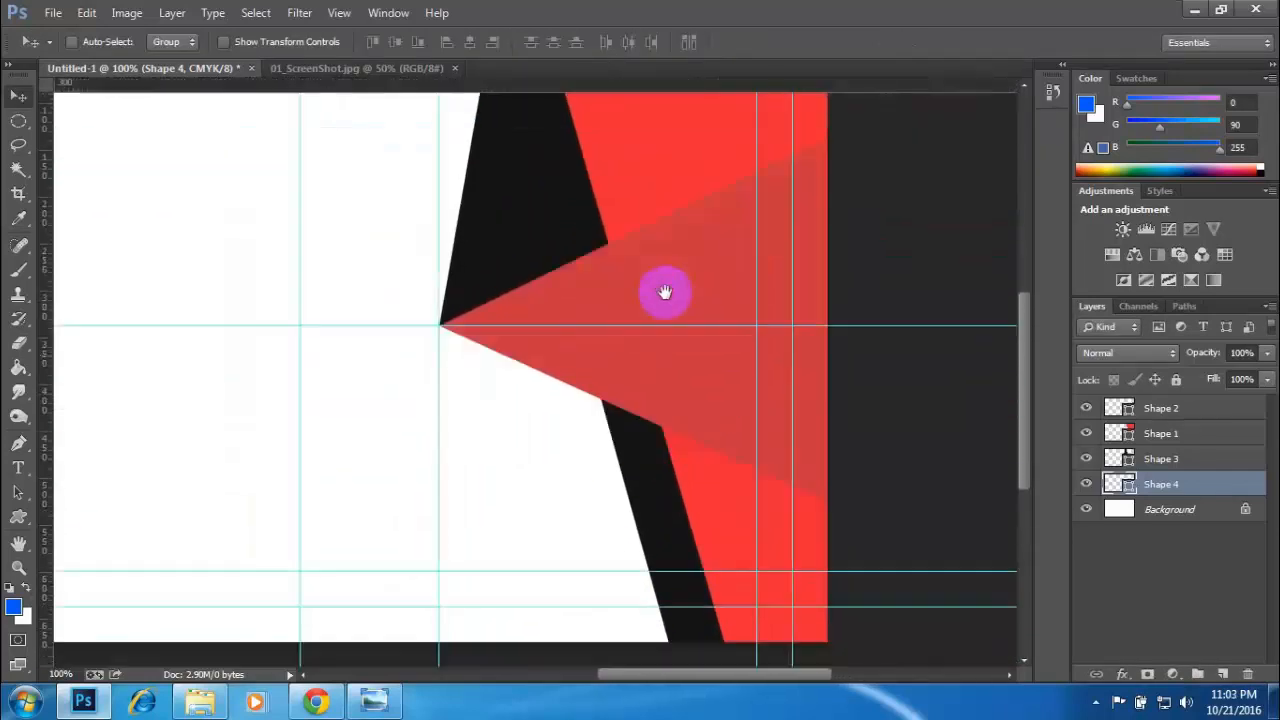
drag(665, 292, 660, 321)
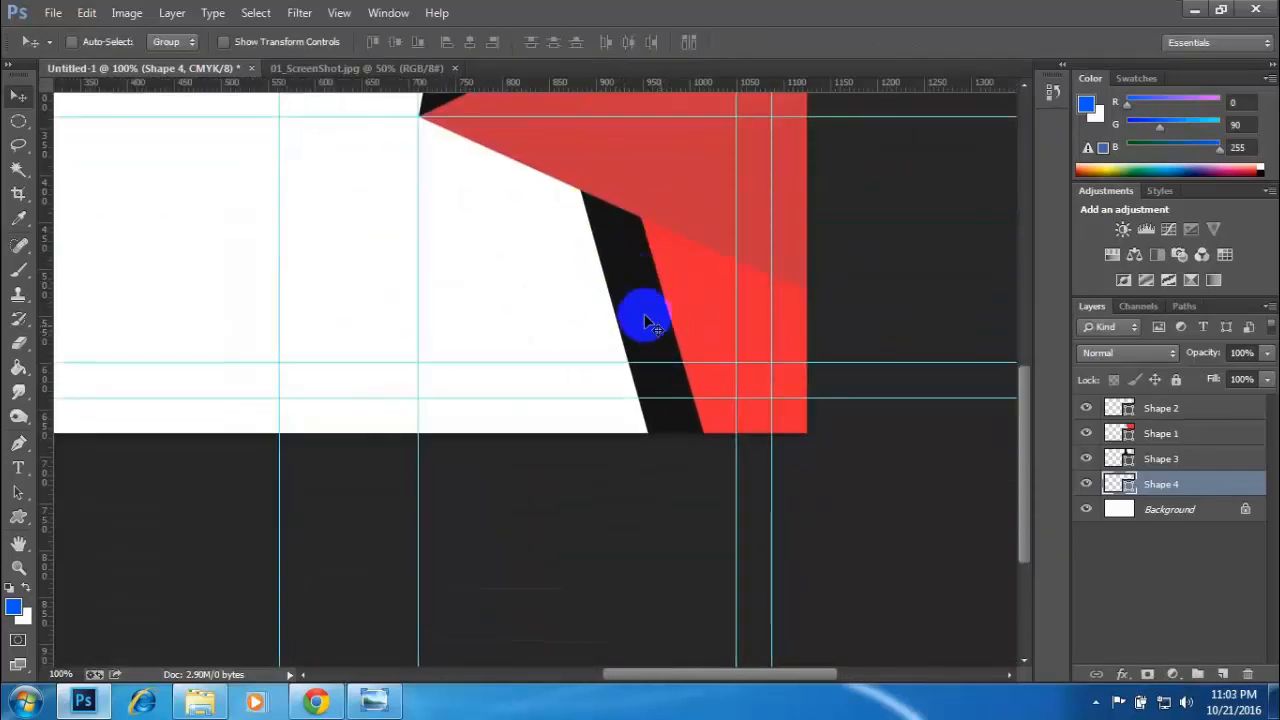
scroll(600, 343, up, 2)
click(300, 68)
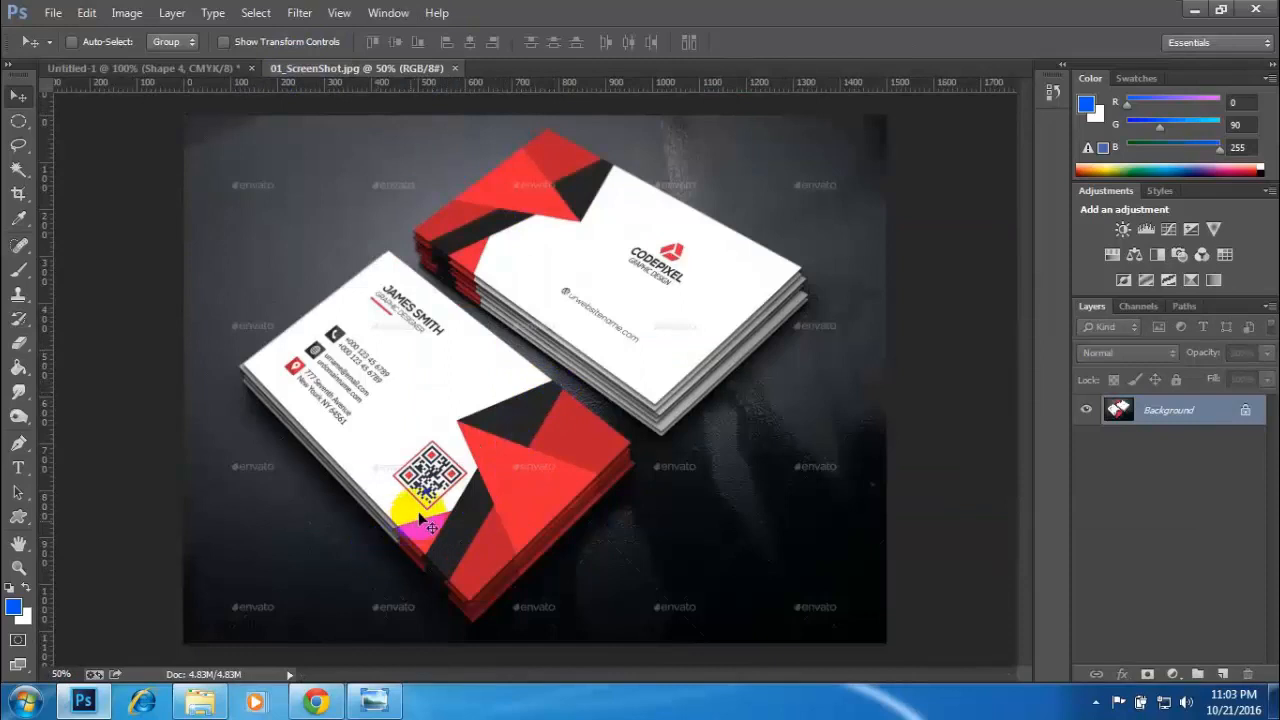
click(110, 67)
drag(587, 272, 601, 372)
drag(45, 383, 487, 190)
scroll(586, 163, down, 5)
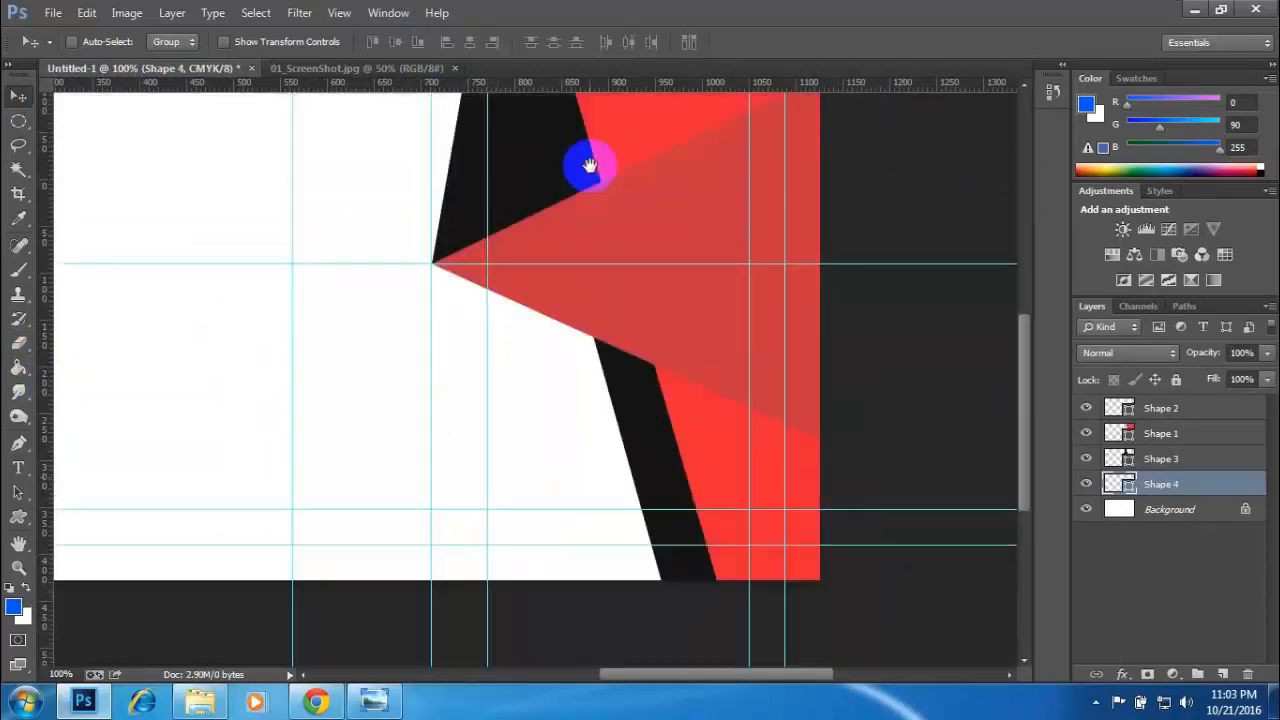
scroll(603, 417, up, 2)
- Add a vertical guide at about 810 px and a horizontal guide at about 510 px, checking the reference image
click(365, 70)
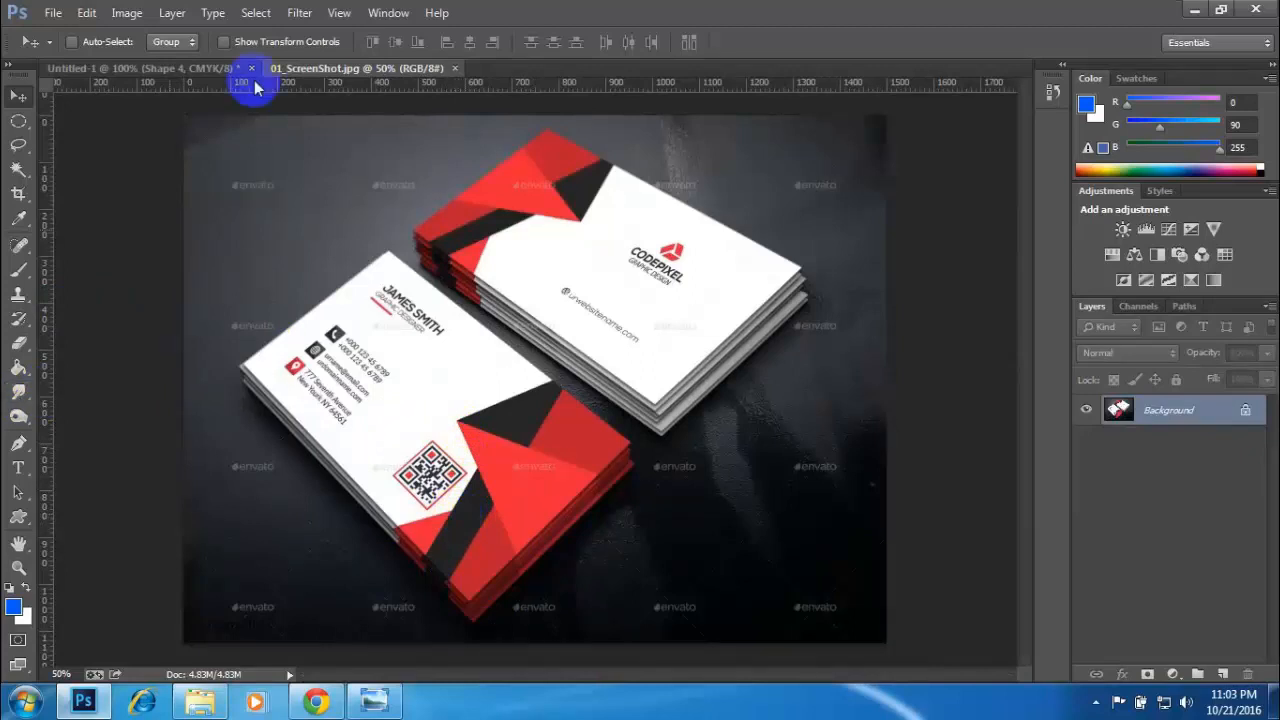
click(210, 70)
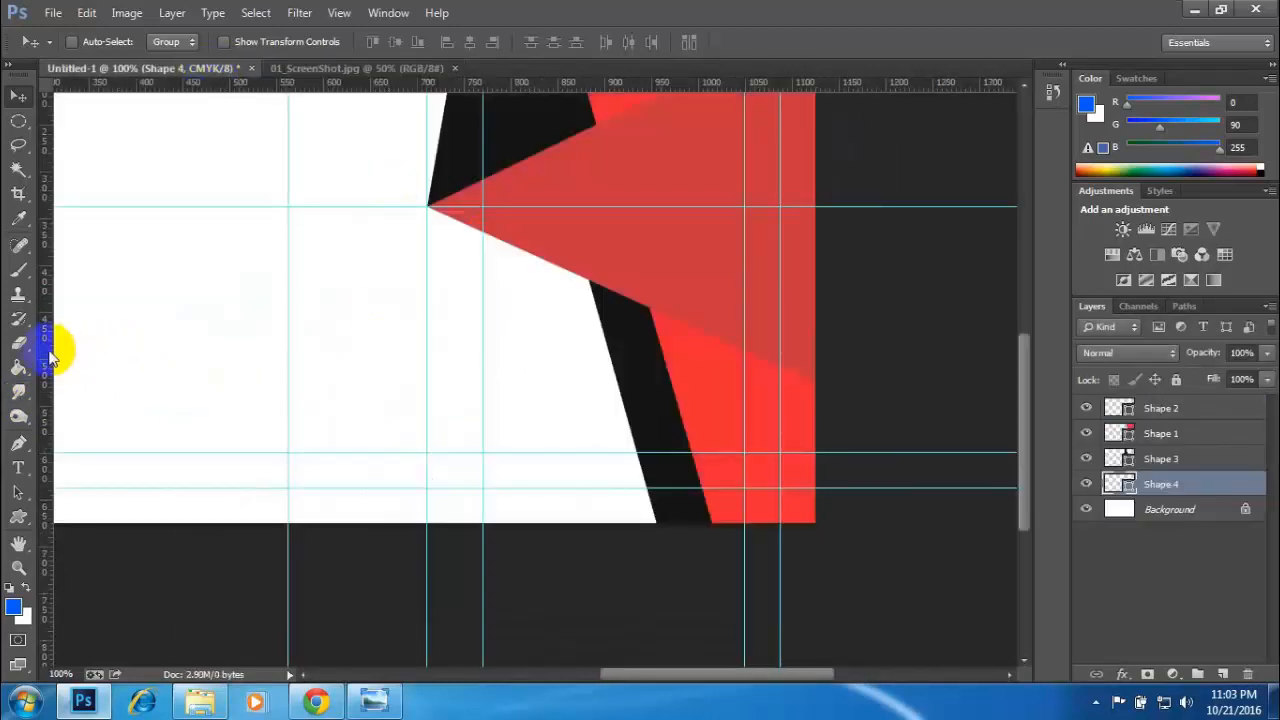
drag(46, 350, 517, 374)
click(340, 70)
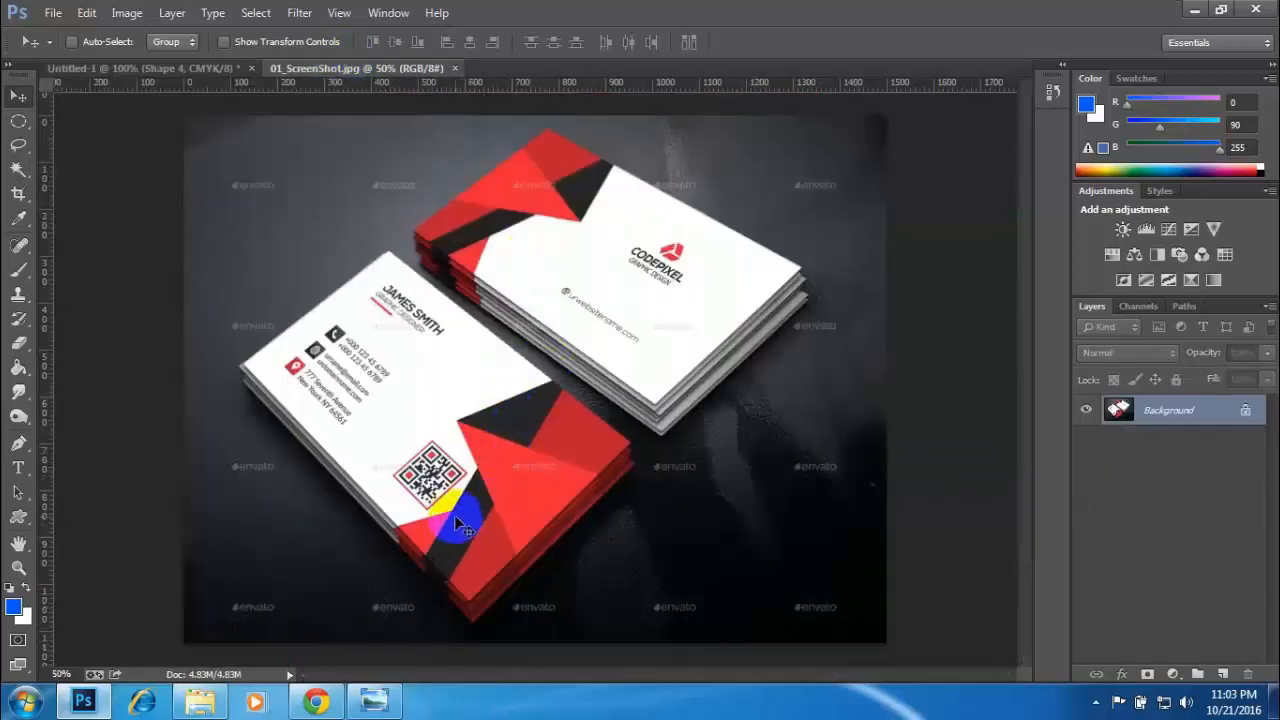
click(140, 69)
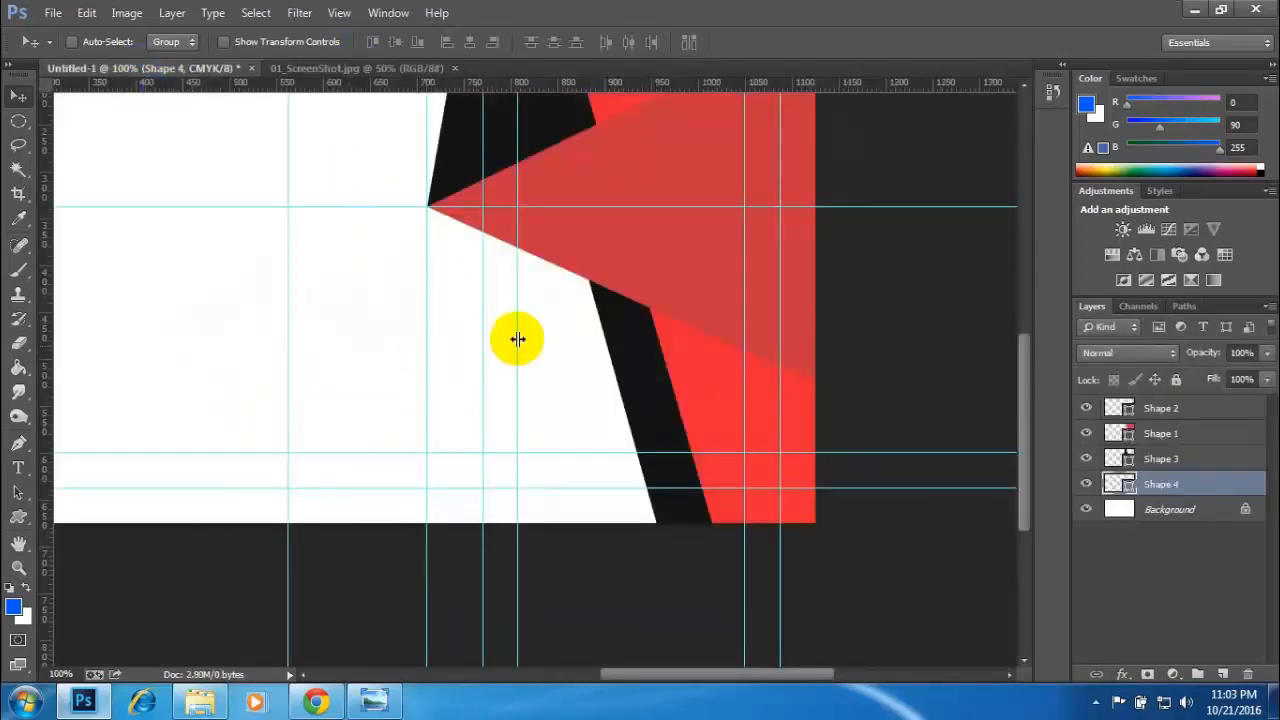
drag(500, 80, 602, 367)
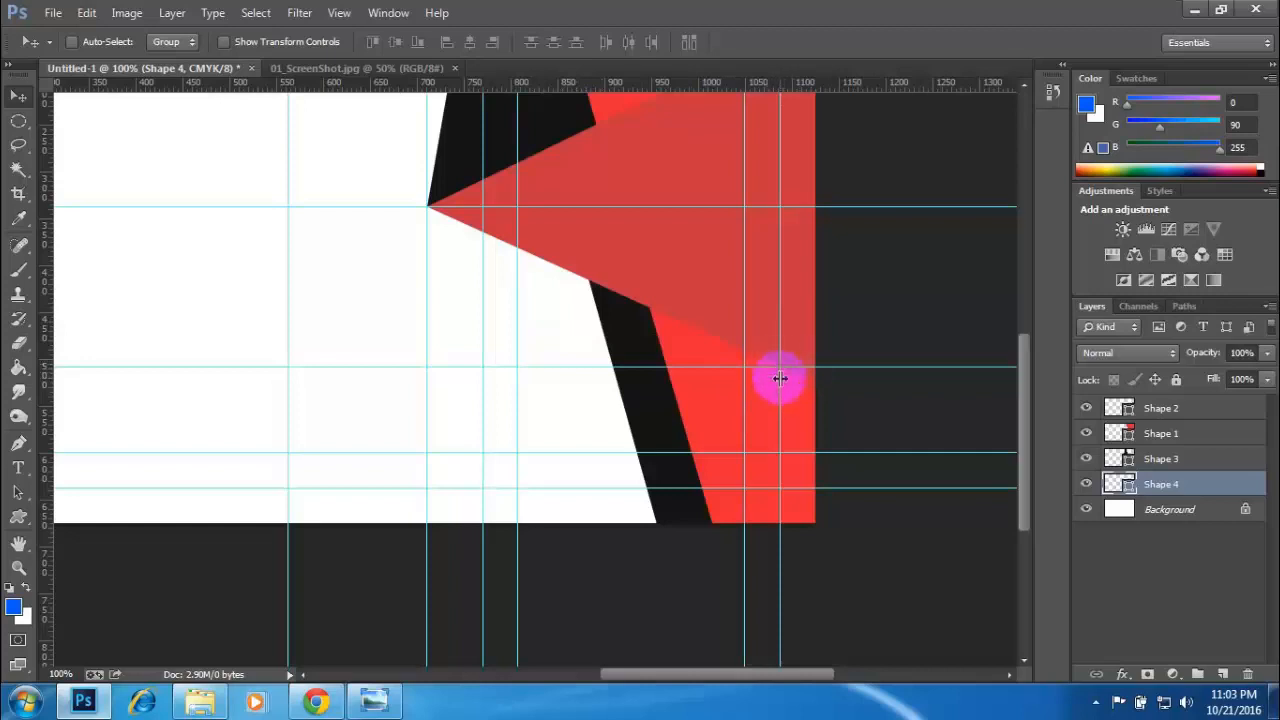
- Draw a near-black Pen triangle about 237 × 207 px above the Background, from the lower black strip at the 510 px guide past the card's bottom edge
click(360, 68)
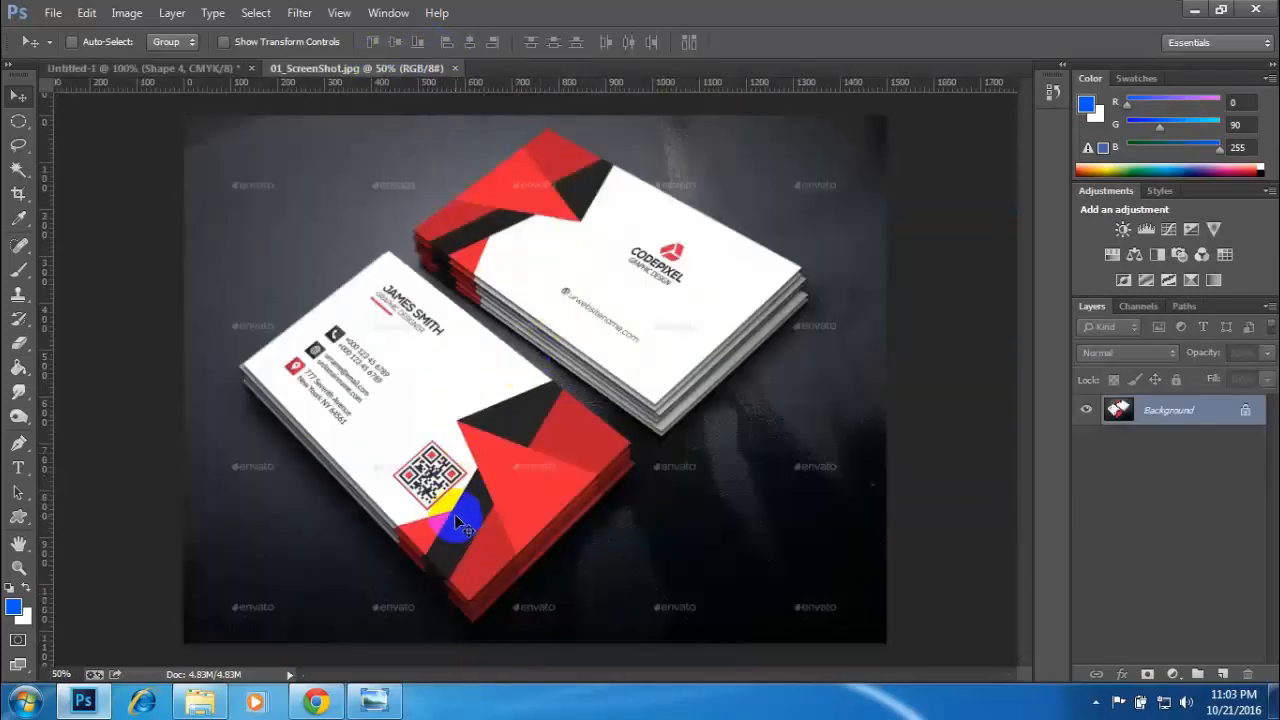
click(170, 68)
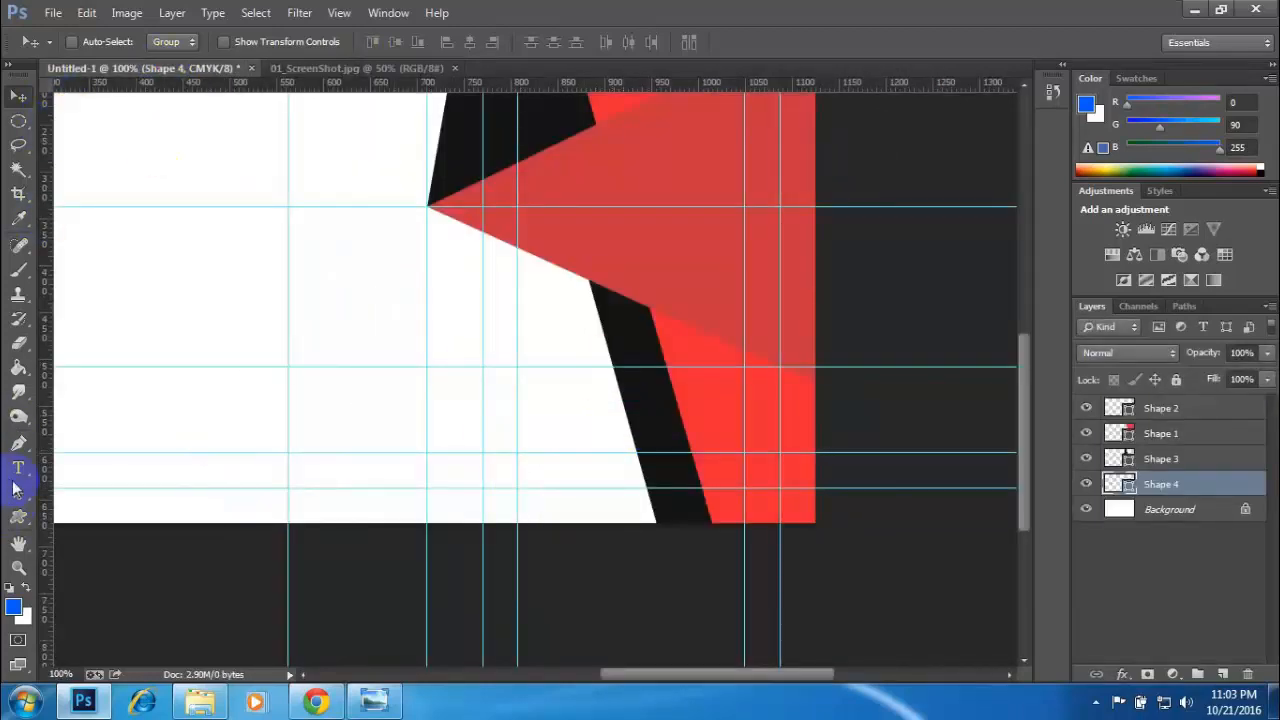
click(16, 446)
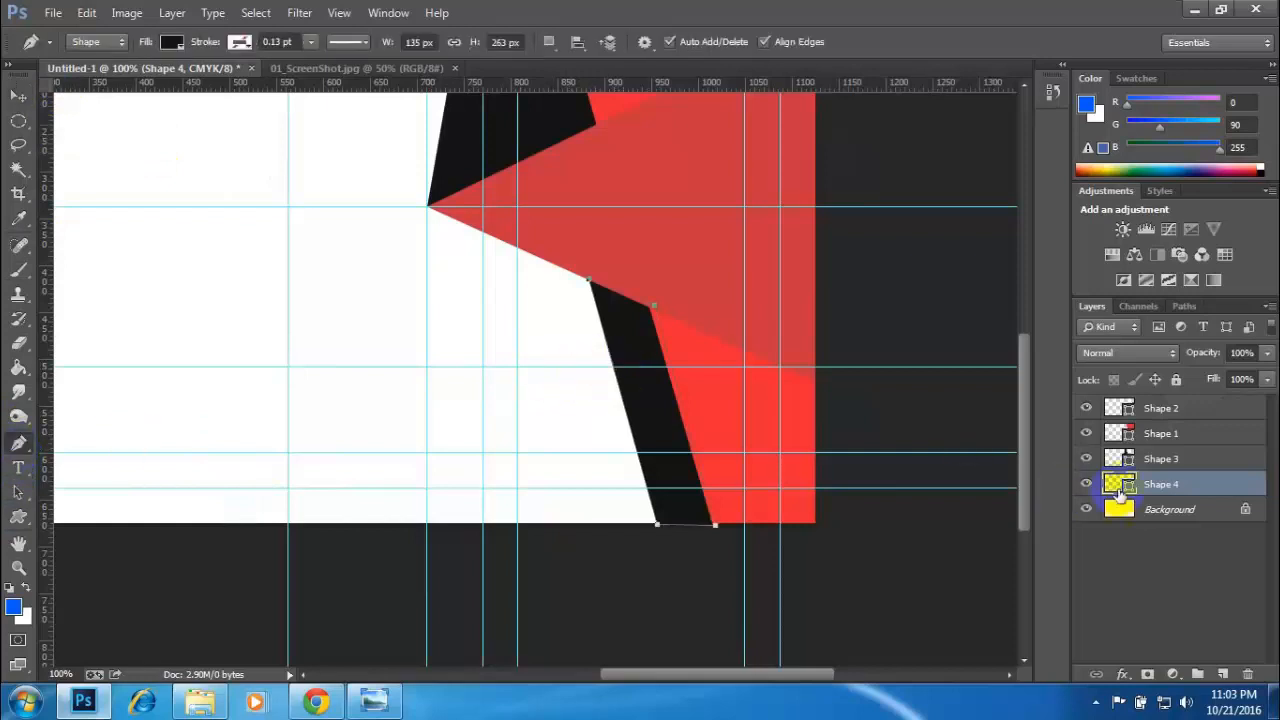
click(1153, 514)
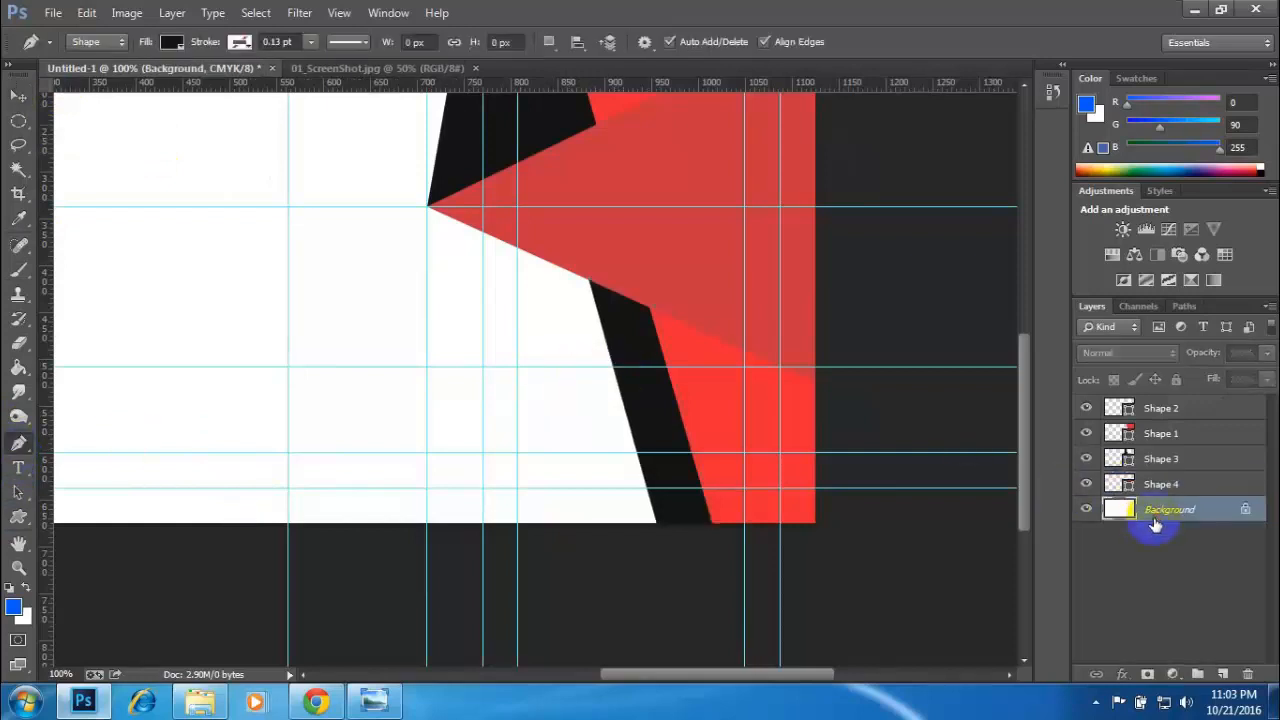
click(621, 369)
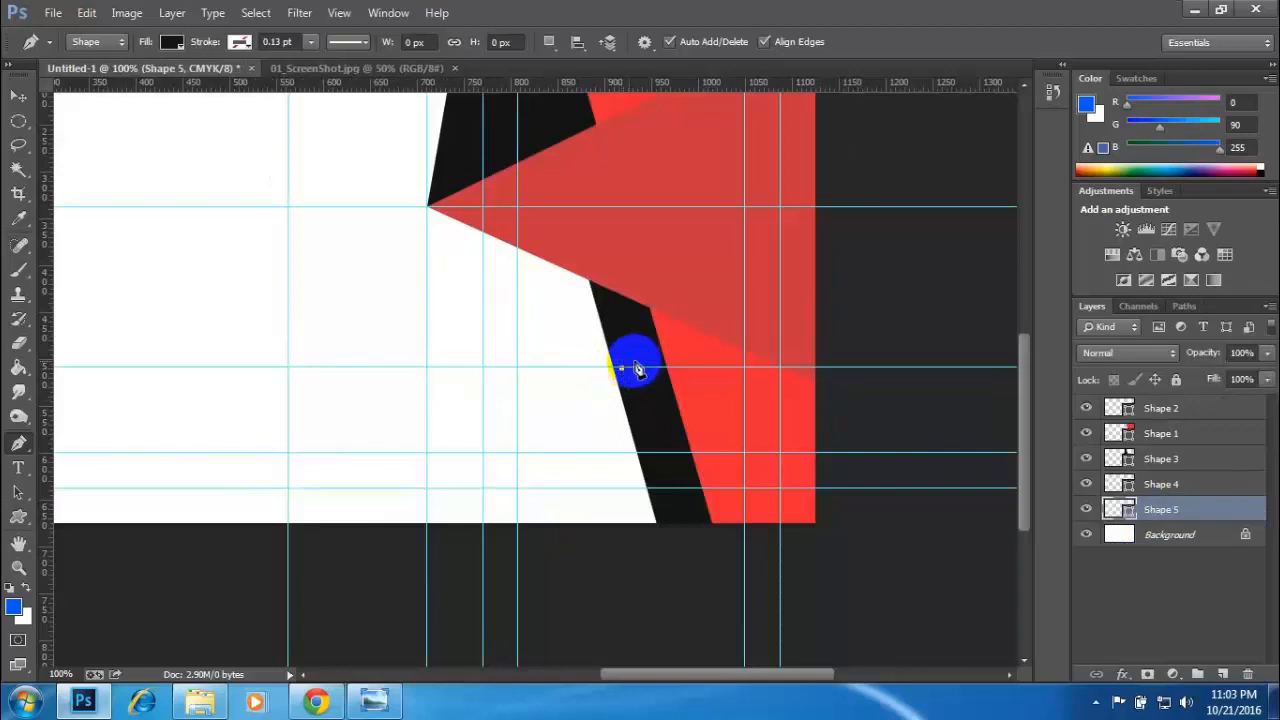
key(ctrl+z)
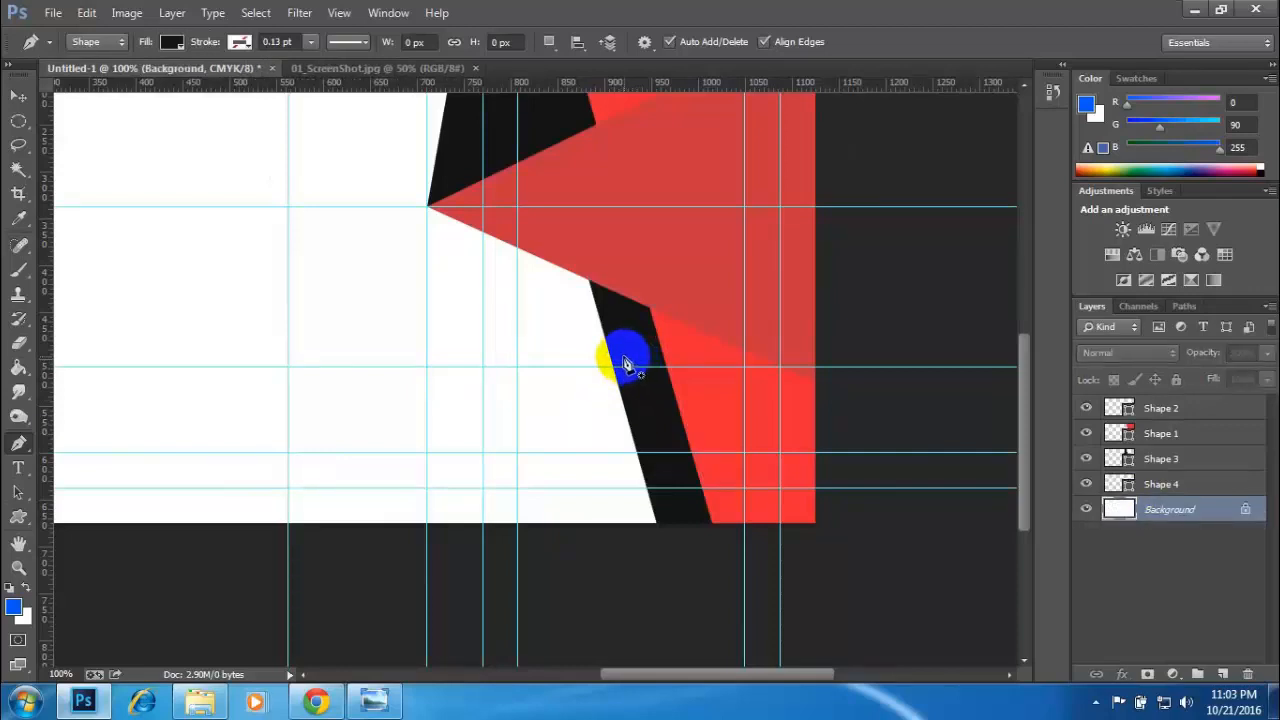
click(623, 358)
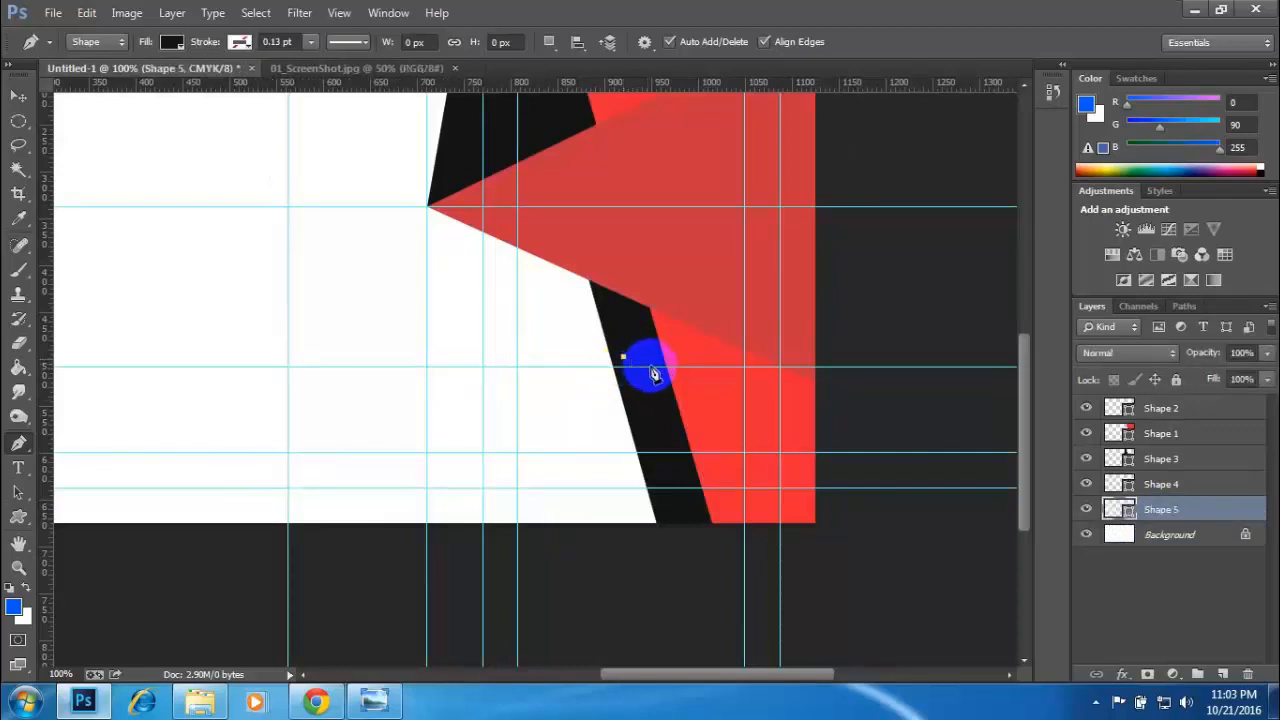
click(461, 550)
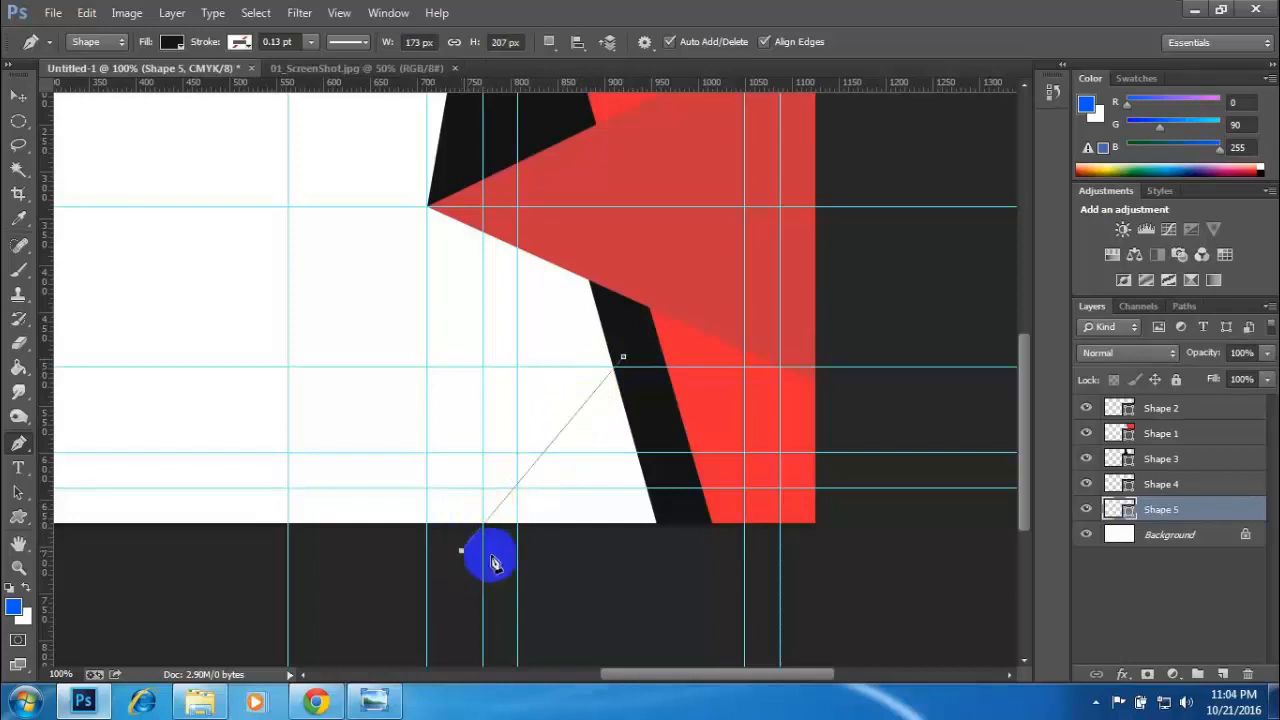
click(671, 550)
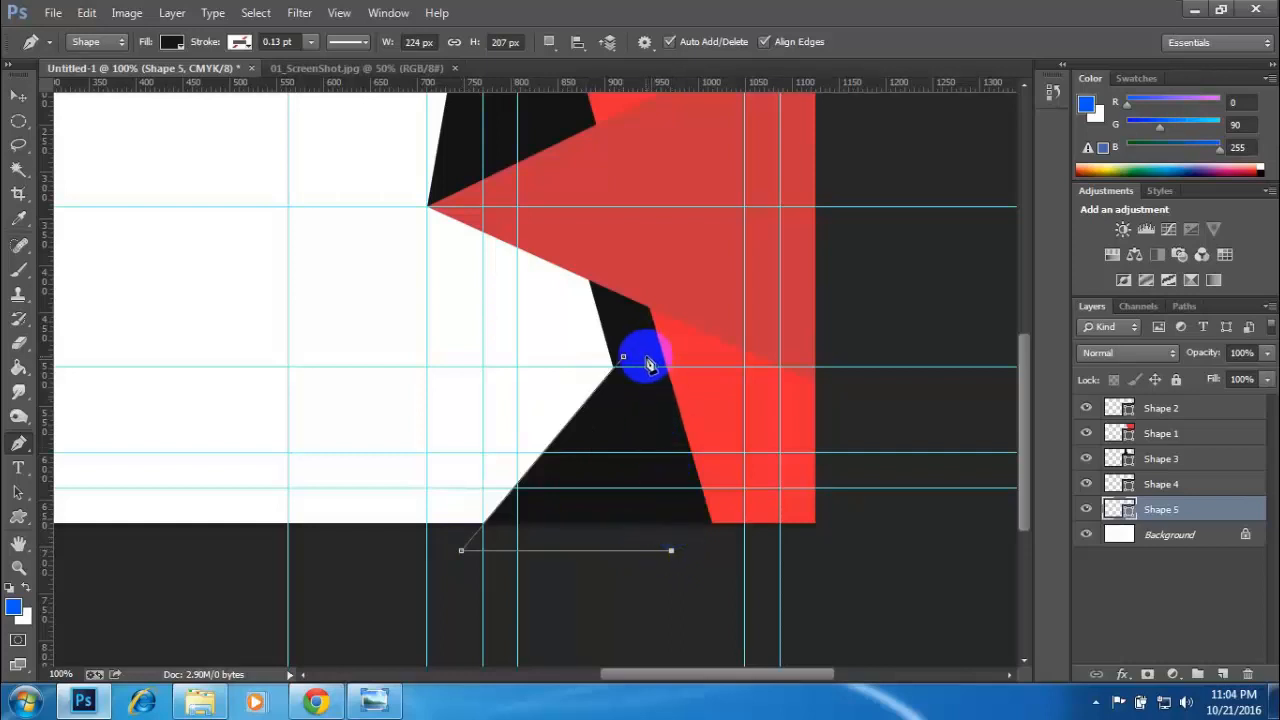
key(ctrl+z)
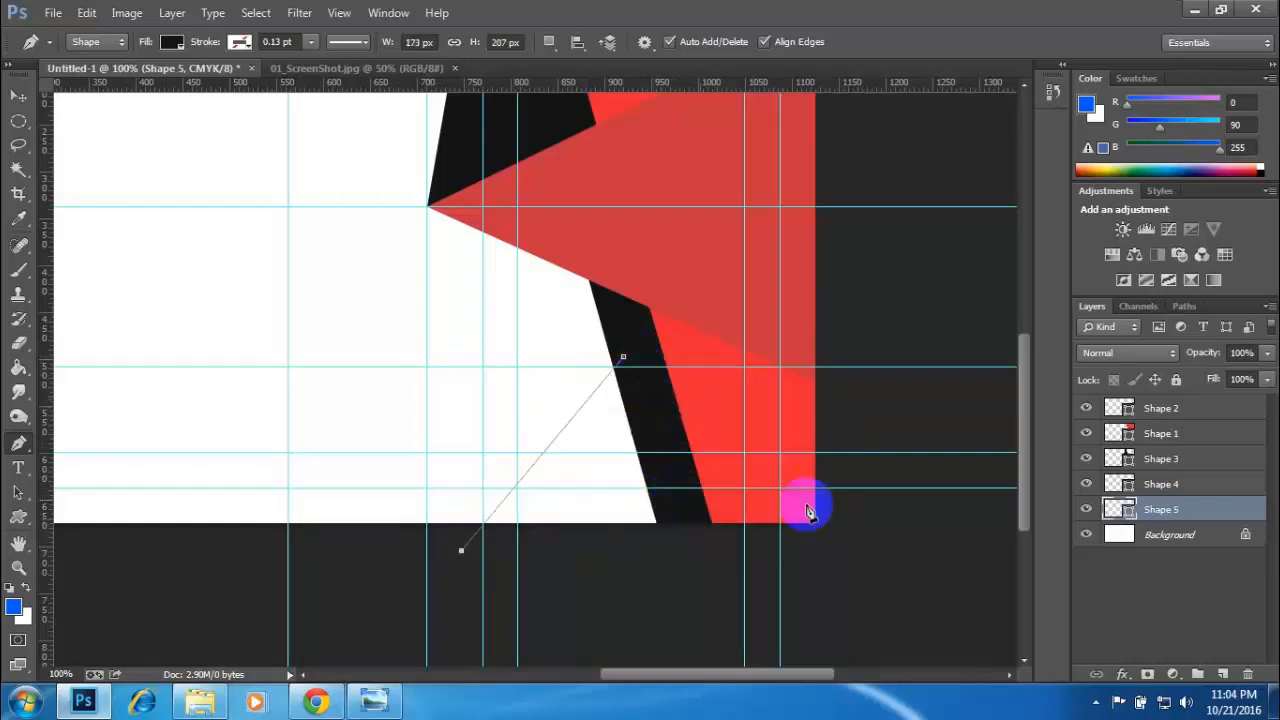
click(684, 550)
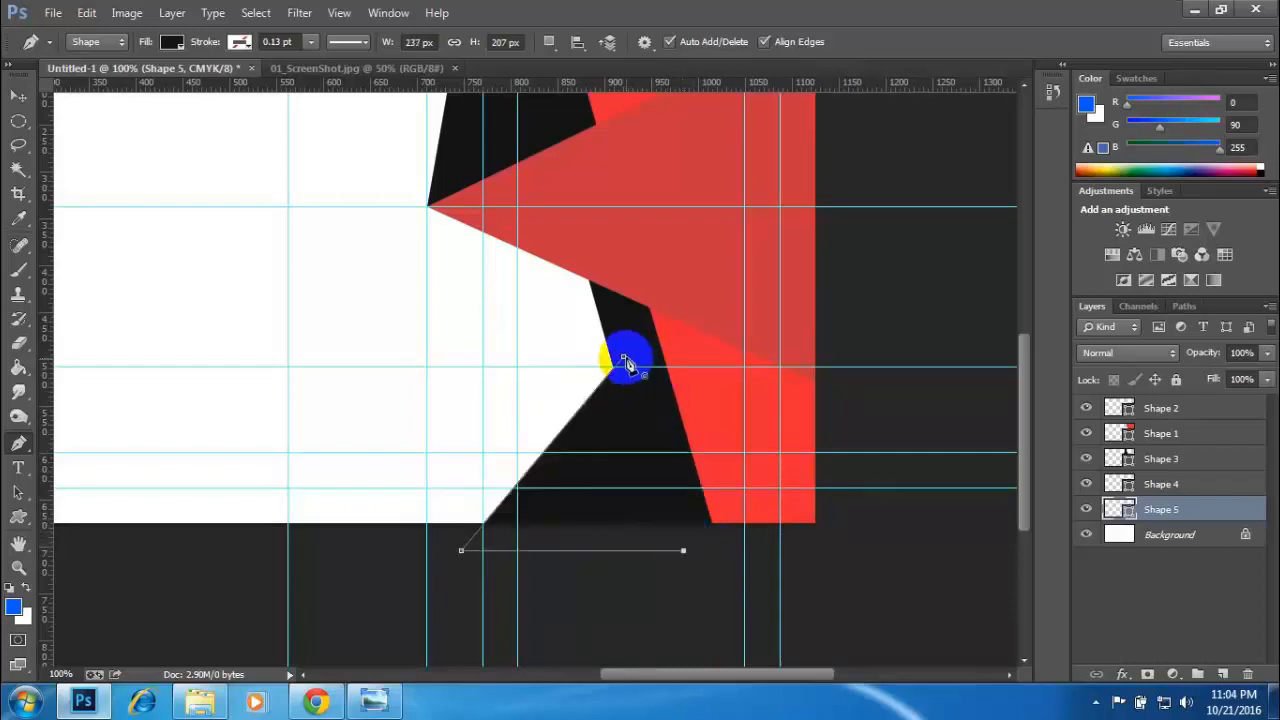
- Sample the bright red #ec2635 from the reference card as the Pen tool's shape fill
click(349, 68)
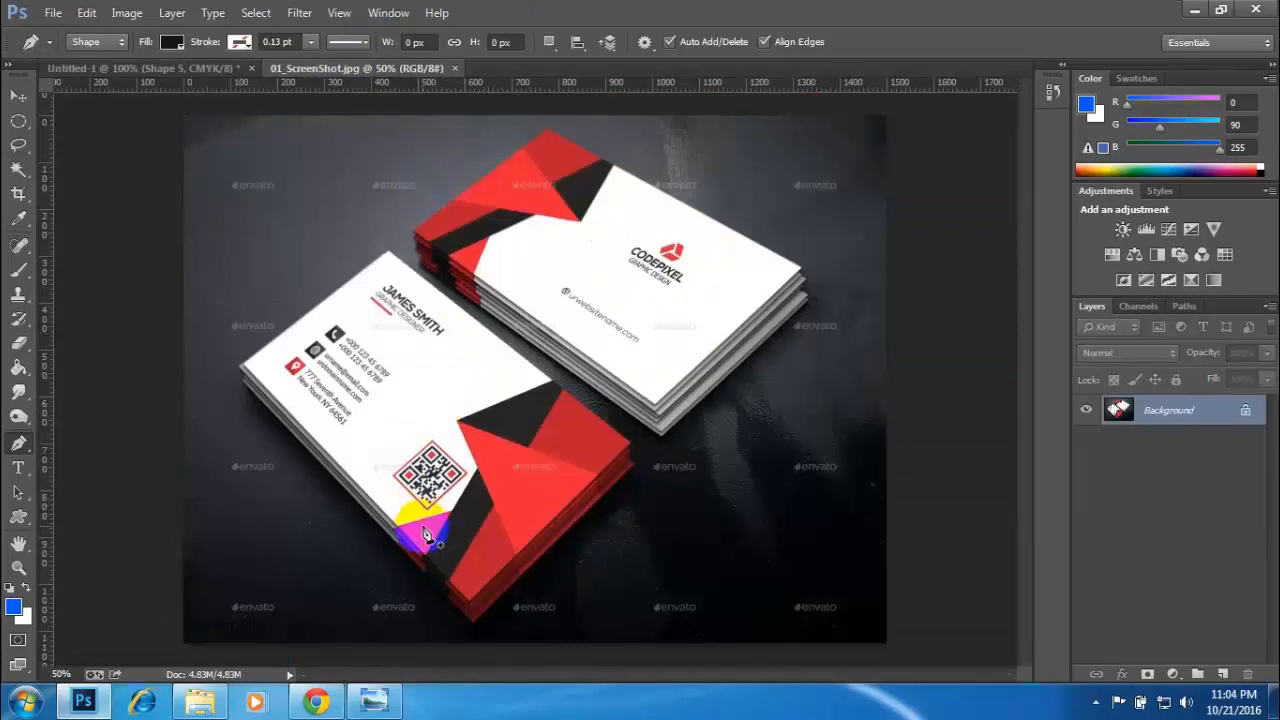
click(173, 45)
click(261, 79)
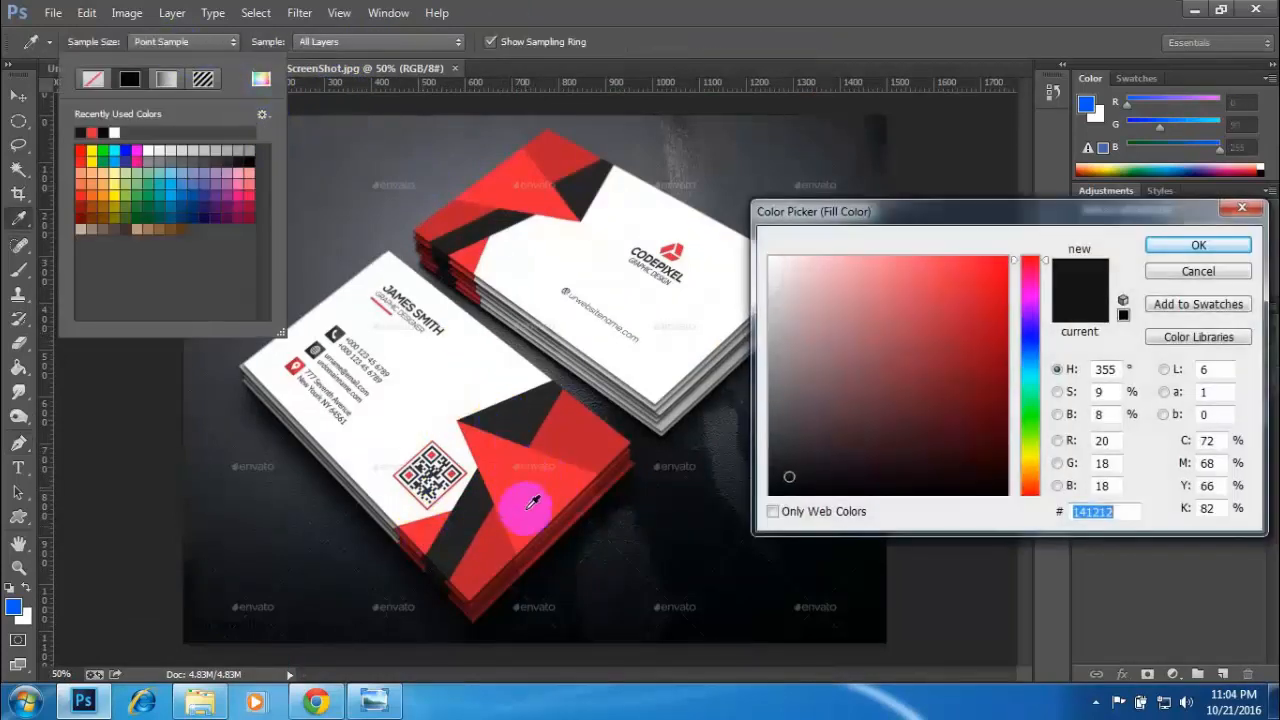
click(531, 495)
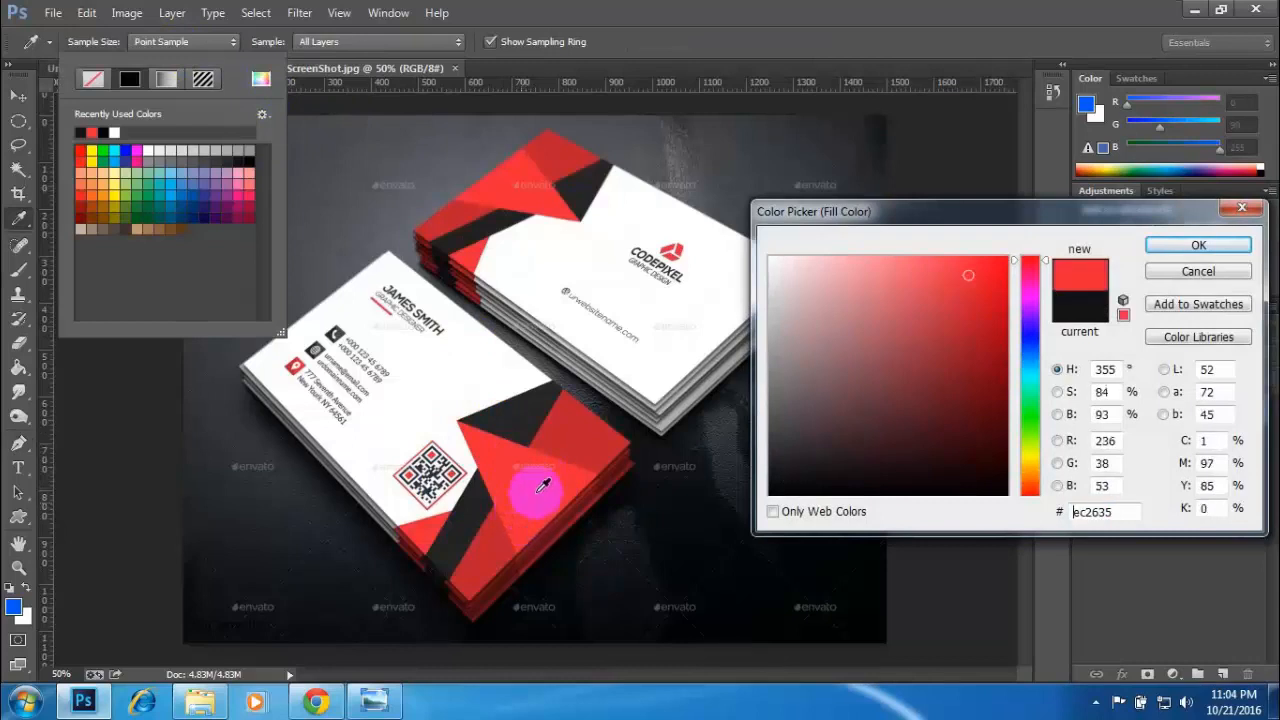
click(1180, 247)
click(514, 8)
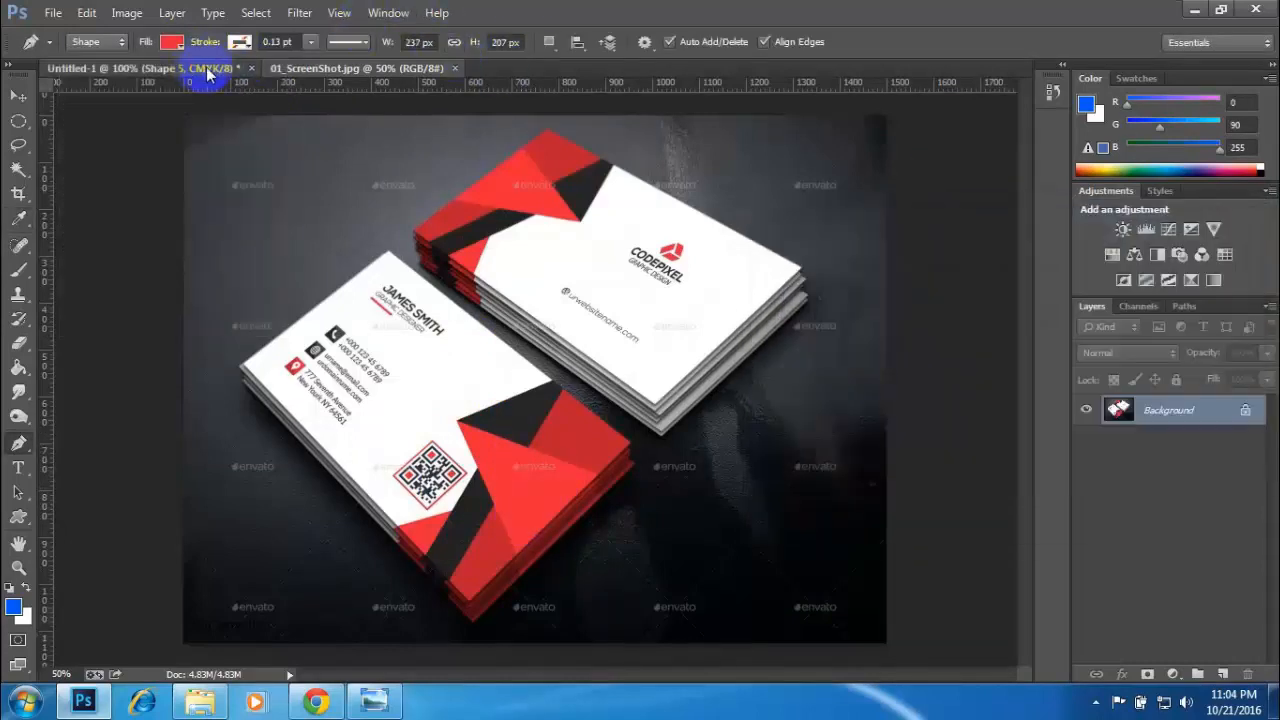
- Recolour the new lower triangle in the card document to the darker red #c7343f, sampled from the large central triangle
click(204, 66)
double_click(1128, 510)
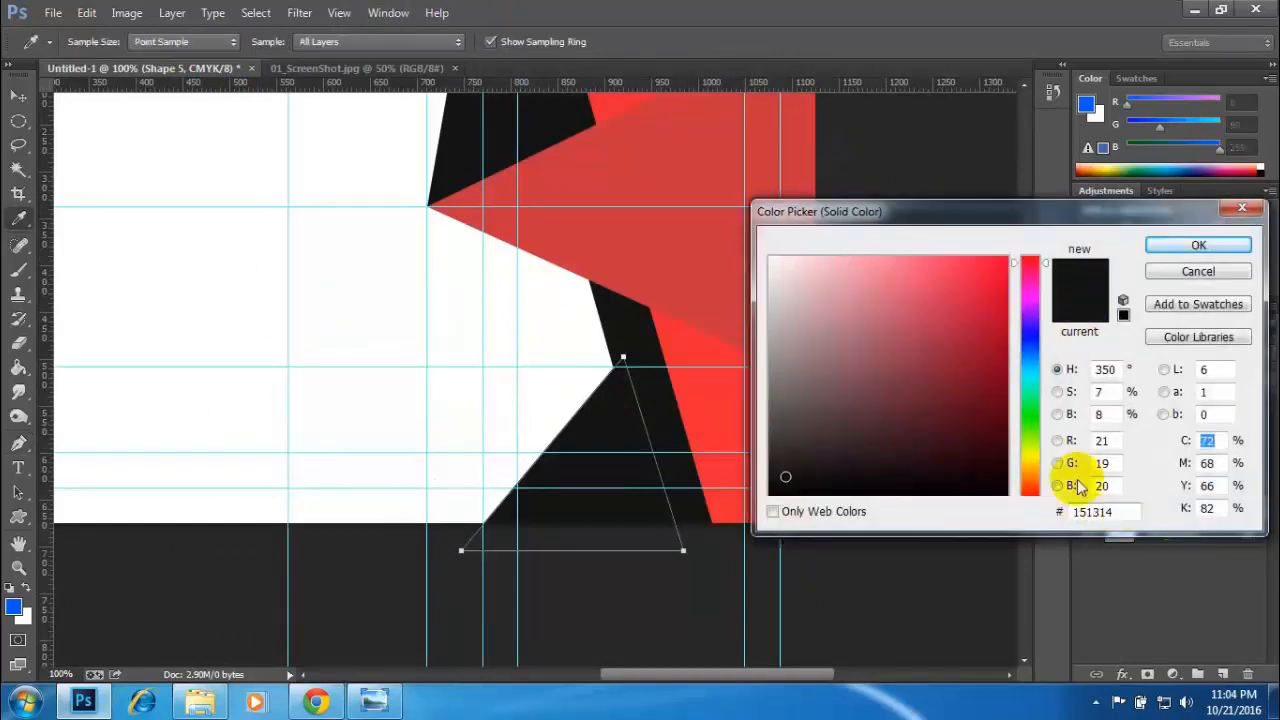
click(688, 246)
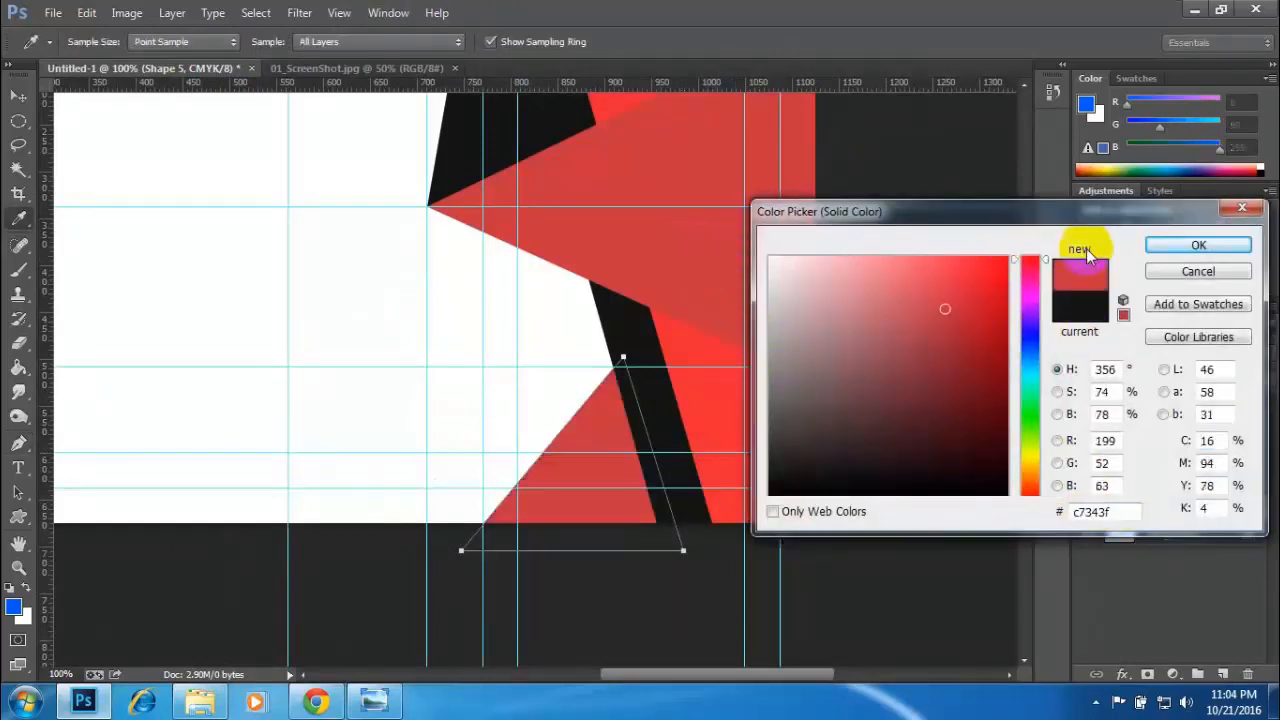
click(1176, 245)
- Examine the whole card with and without its guides and compare it with the reference image
click(19, 96)
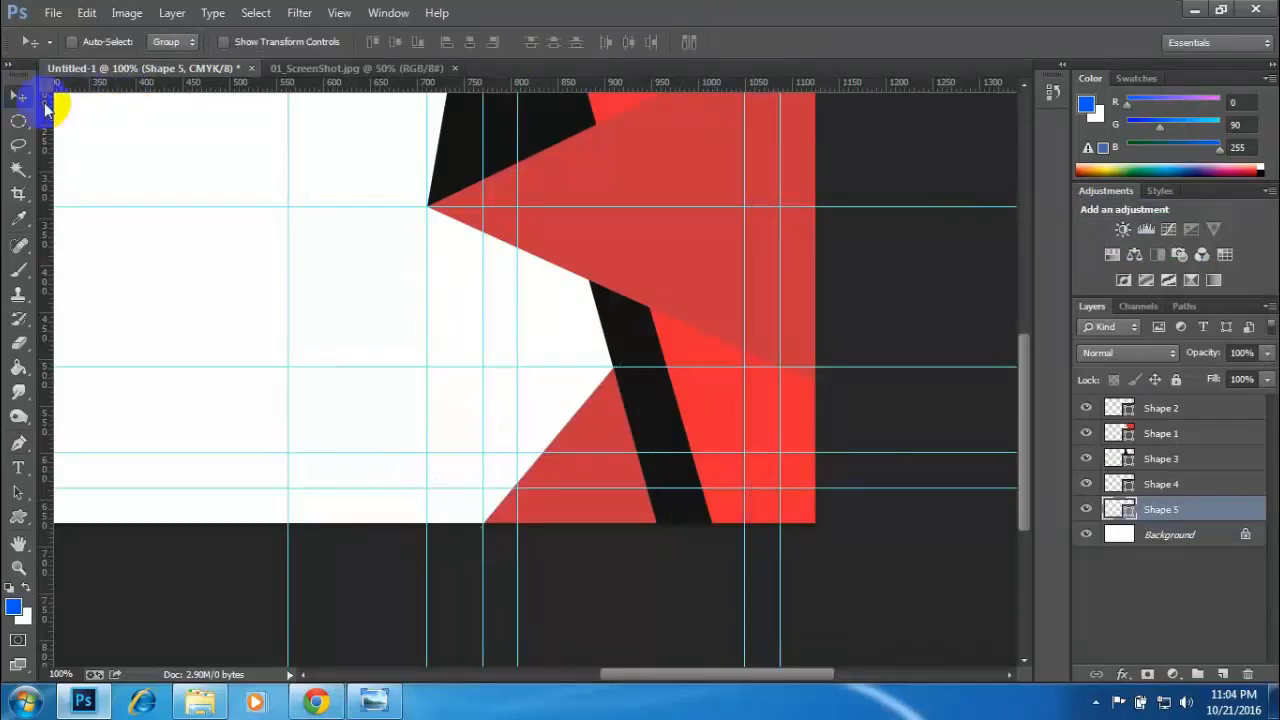
key(ctrl+minus)
key(ctrl+minus)
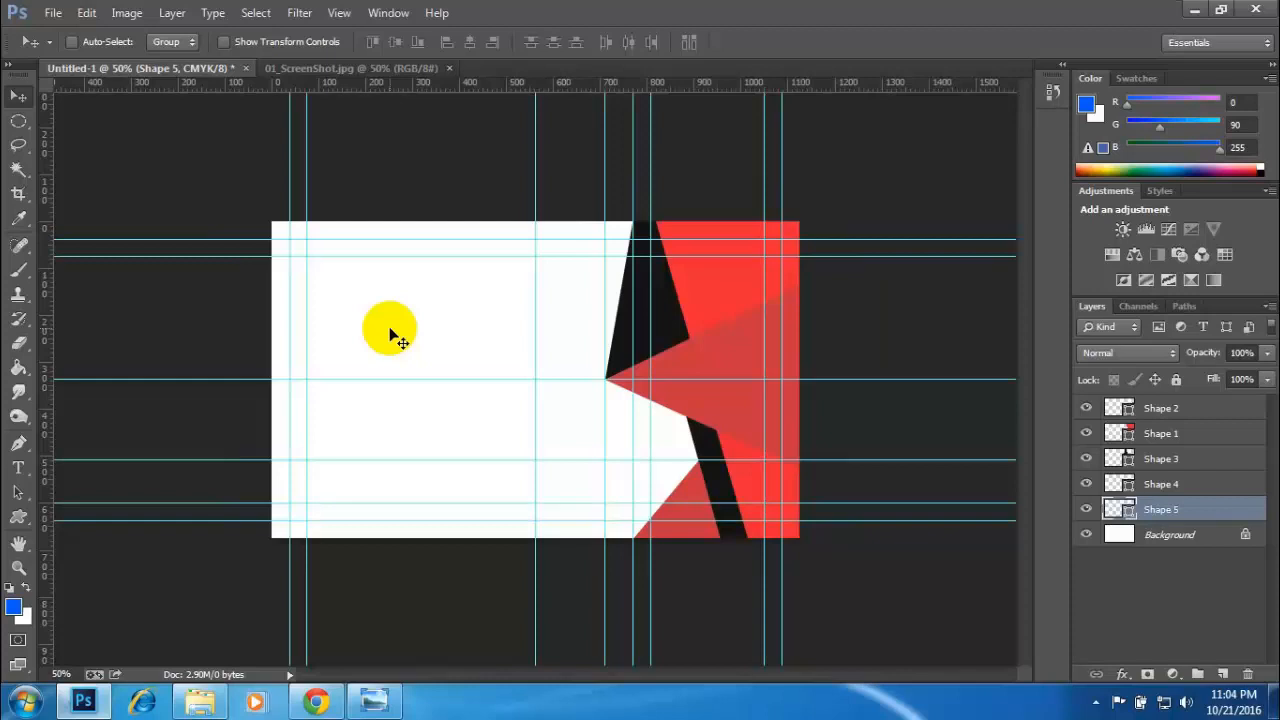
key(ctrl+semicolon)
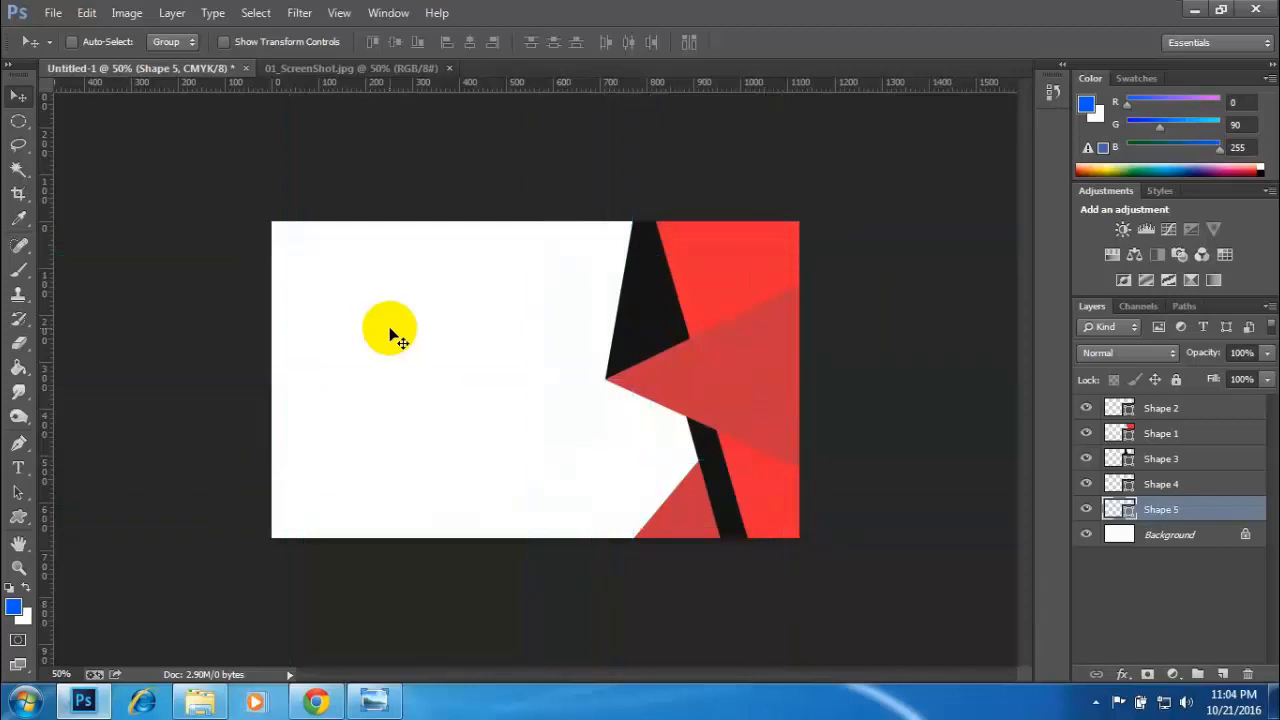
key(ctrl+semicolon)
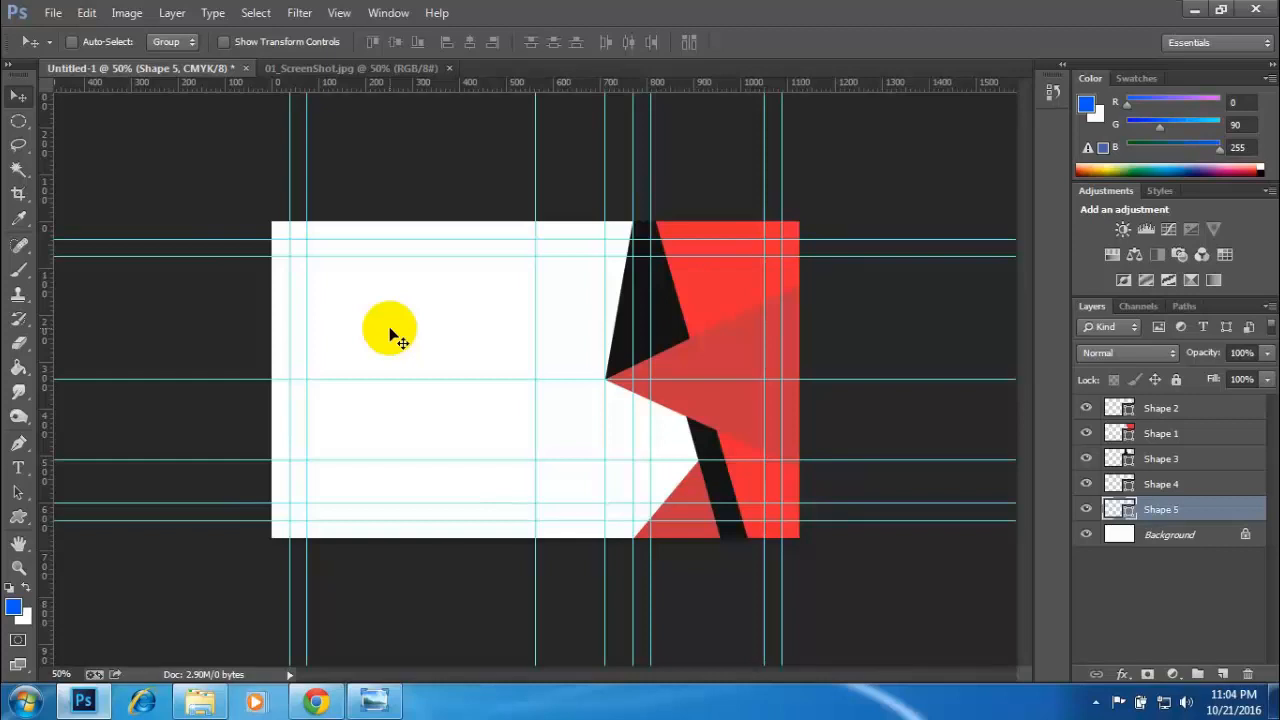
key(ctrl+semicolon)
key(ctrl+semicolon)
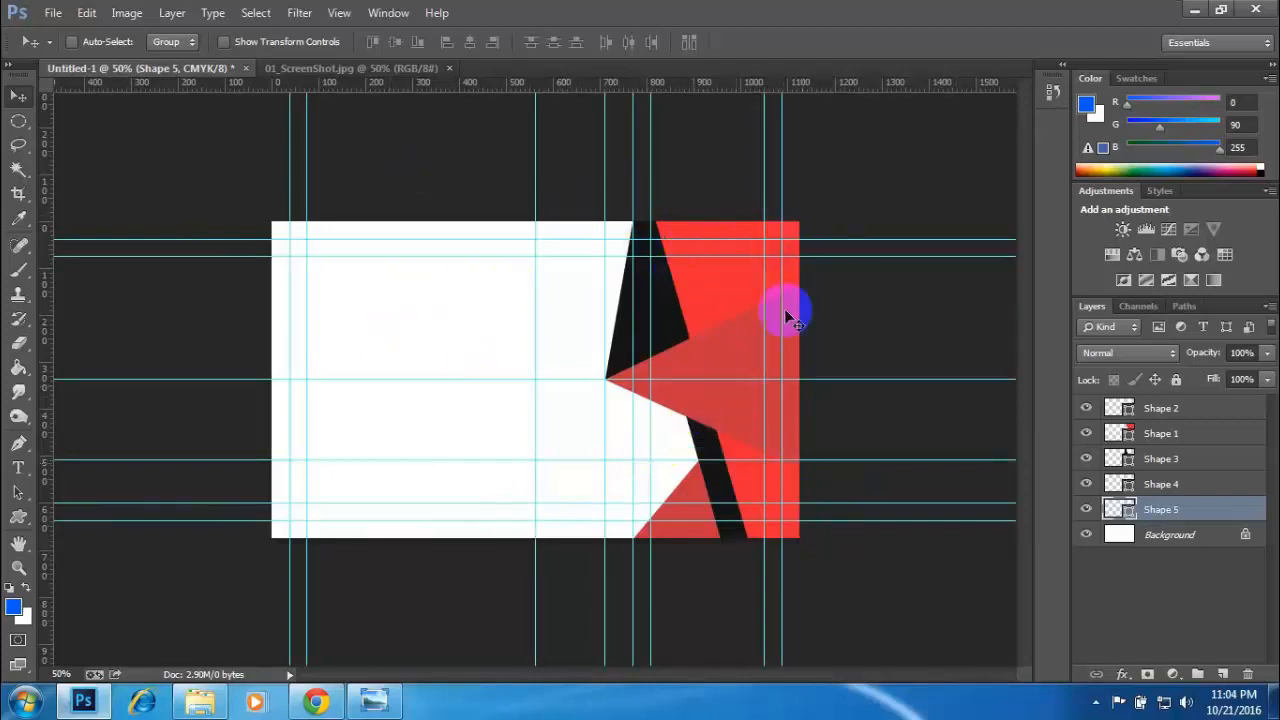
click(340, 67)
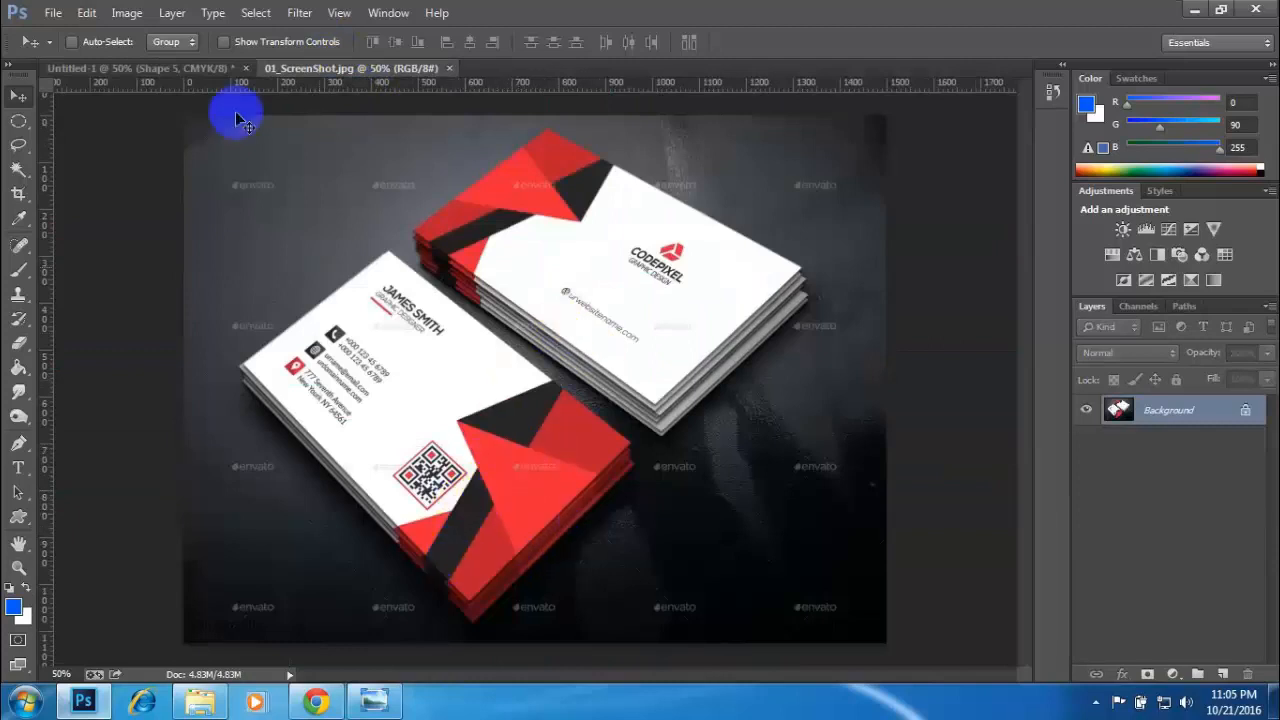
click(176, 68)
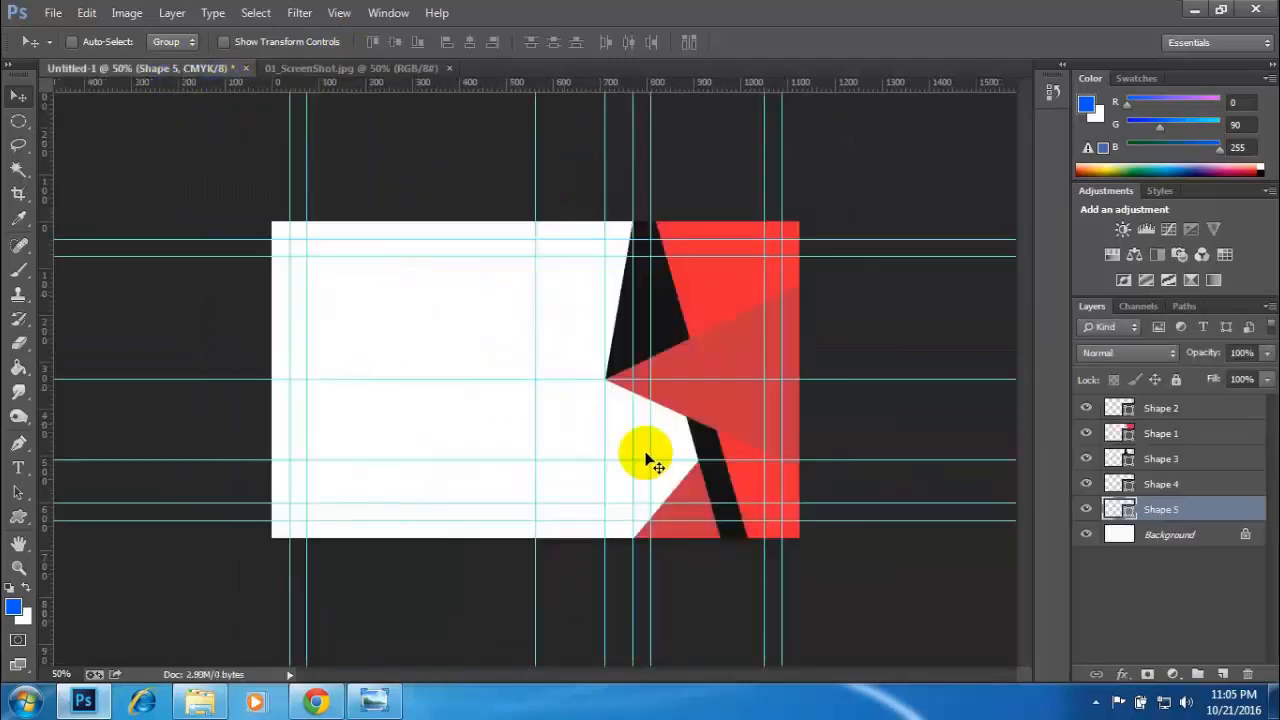
- Scale the lower black strip to about 164% wide and 163% high, shifting it slightly left to thicken the visible band
click(1085, 509)
click(1085, 509)
click(1085, 483)
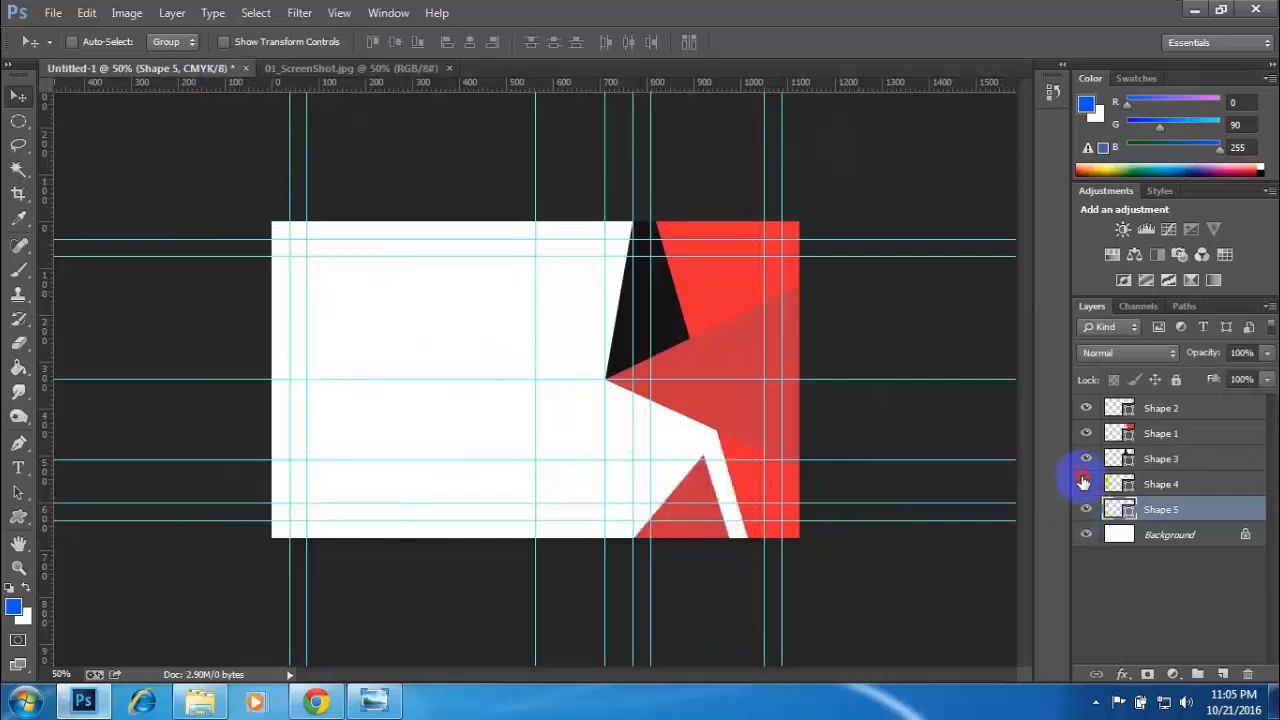
click(1085, 483)
click(1158, 484)
key(ctrl+t)
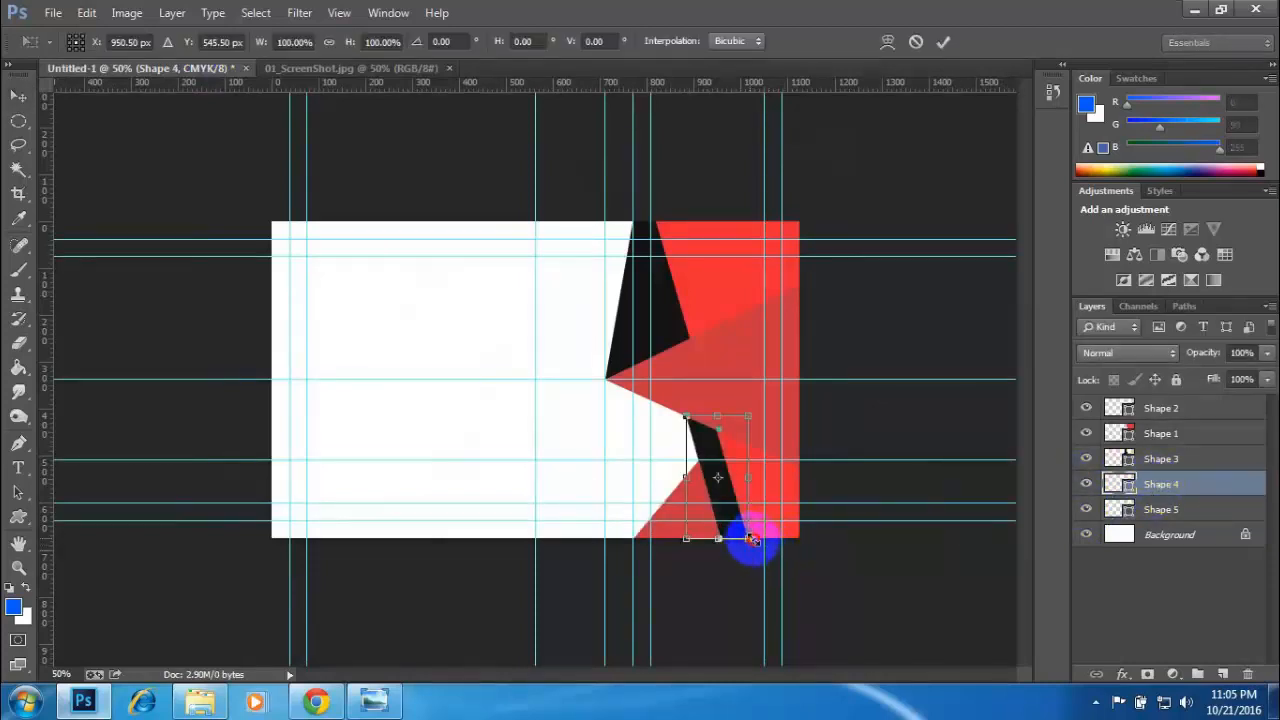
drag(752, 539, 770, 549)
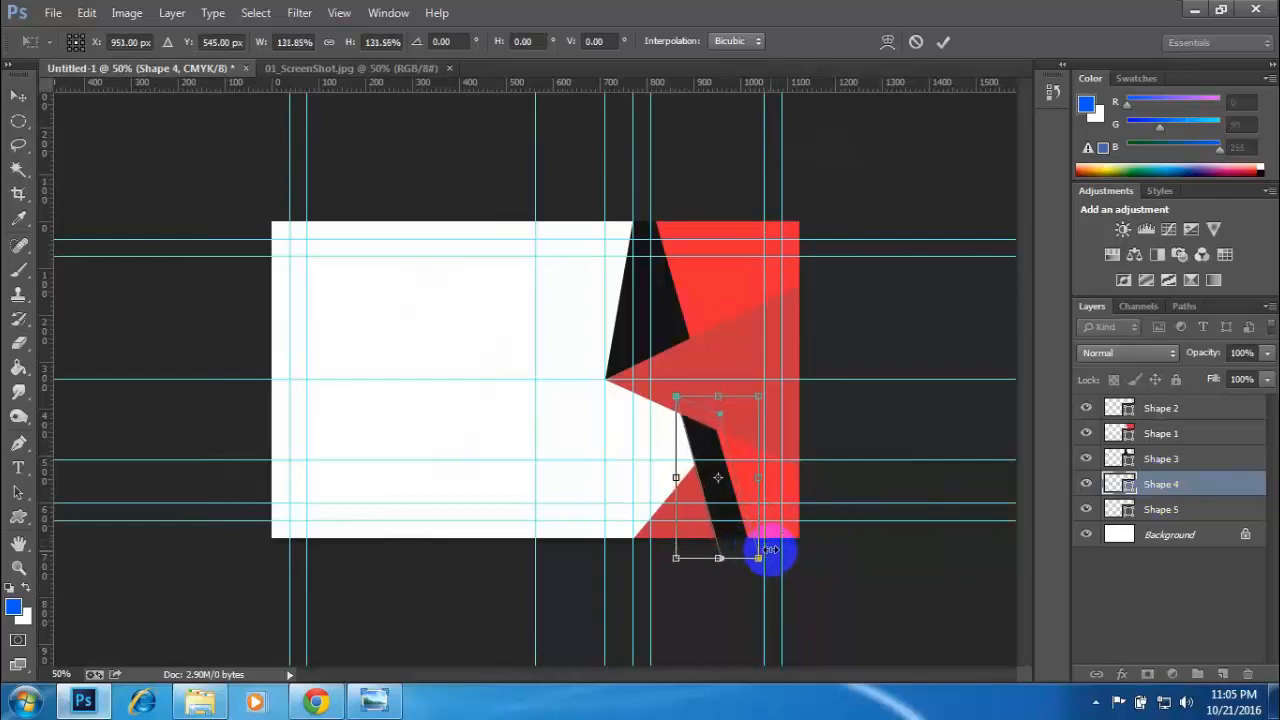
key(Left)
key(Left)
key(Left)
key(Left)
key(Left)
key(Left)
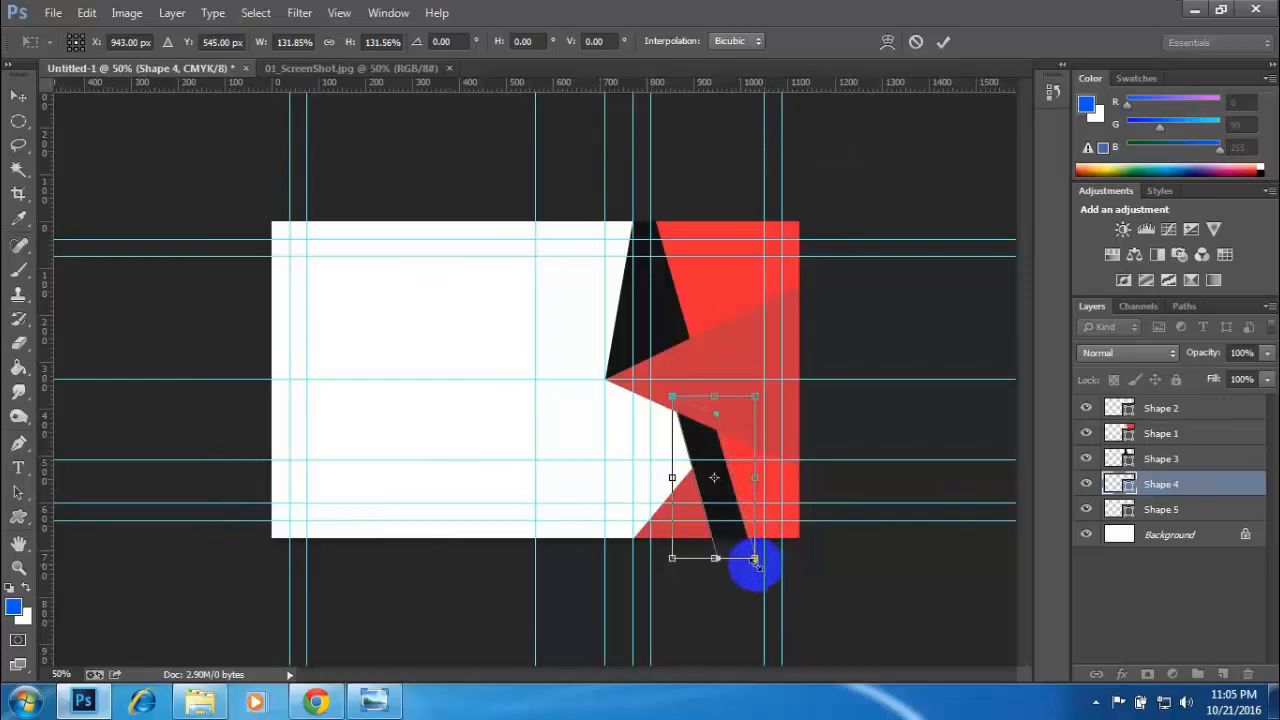
drag(754, 557, 768, 574)
key(Left)
key(Left)
key(Left)
key(Left)
key(Left)
key(Left)
key(Left)
key(Left)
key(Left)
key(Left)
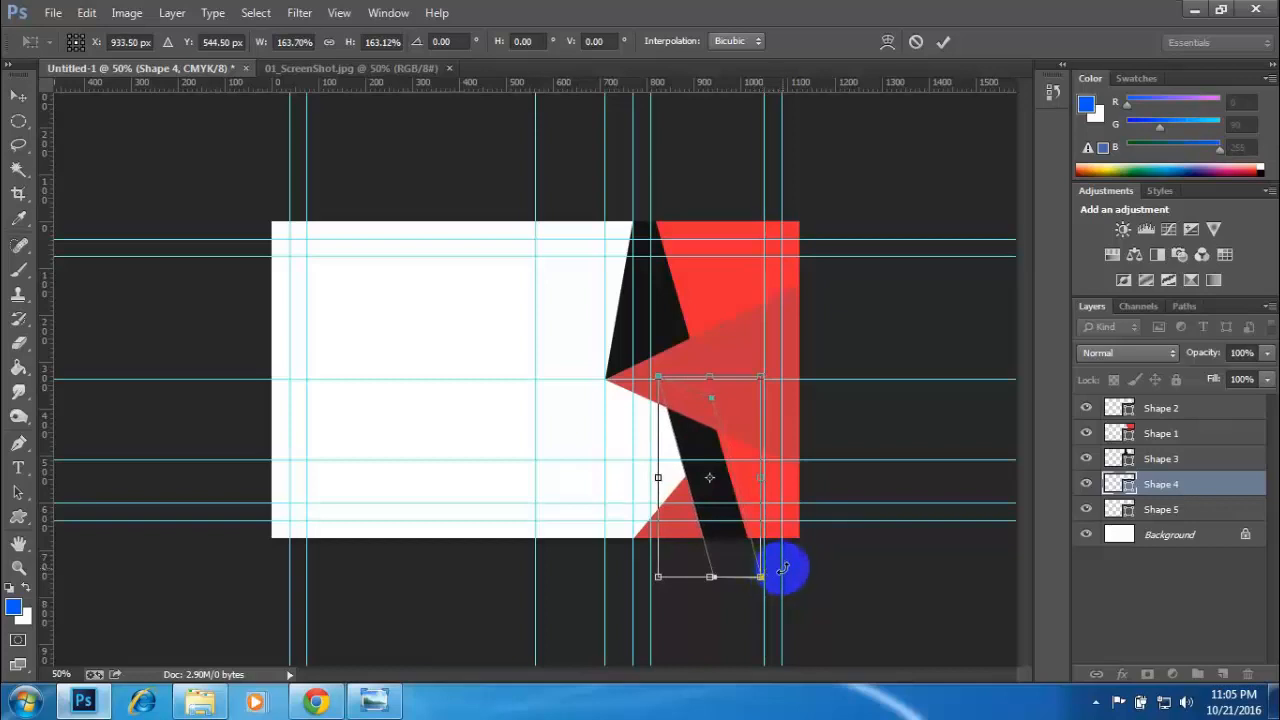
key(Return)
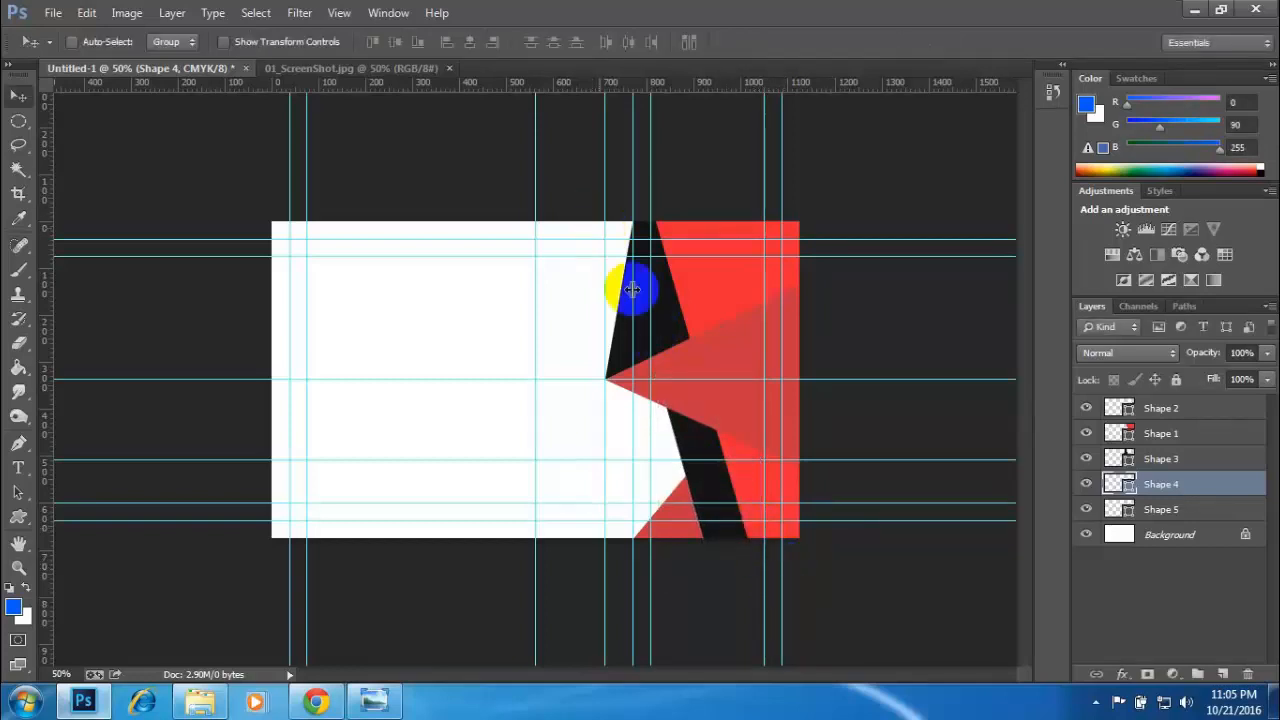
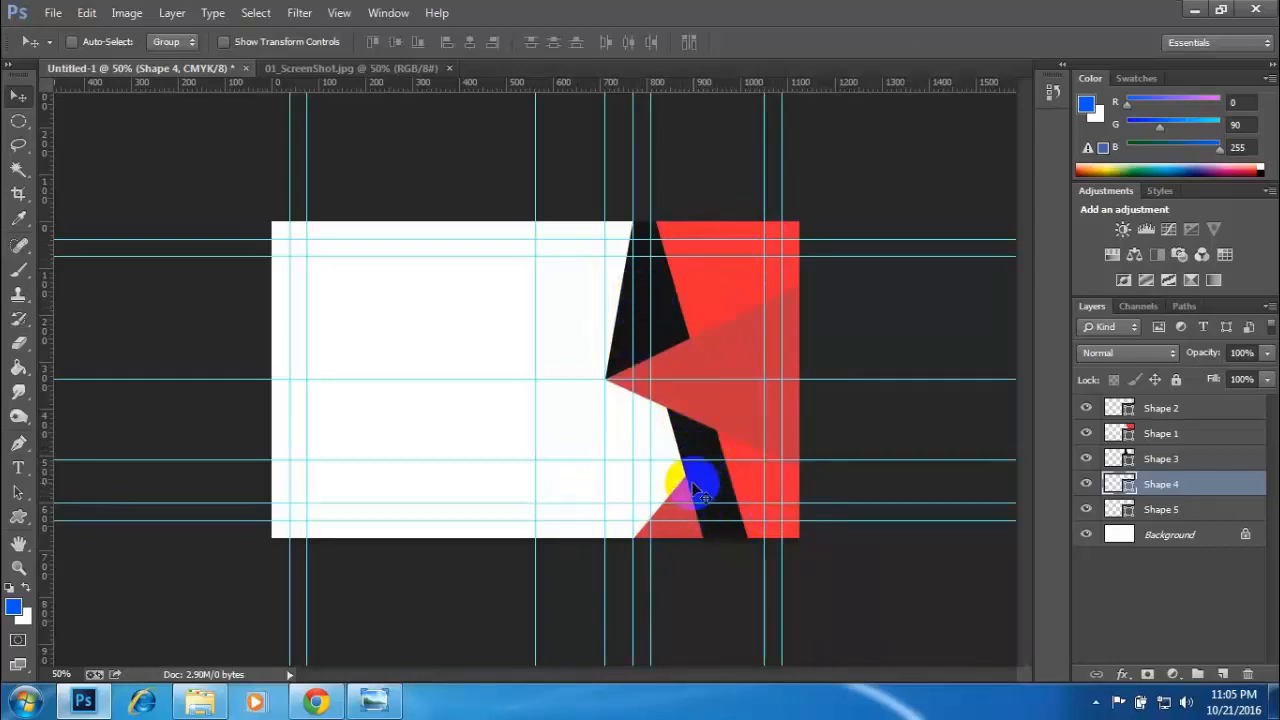
- Compare the card with the reference image, and remove the two inner horizontal and three vertical guides used for drawing the shapes
click(290, 67)
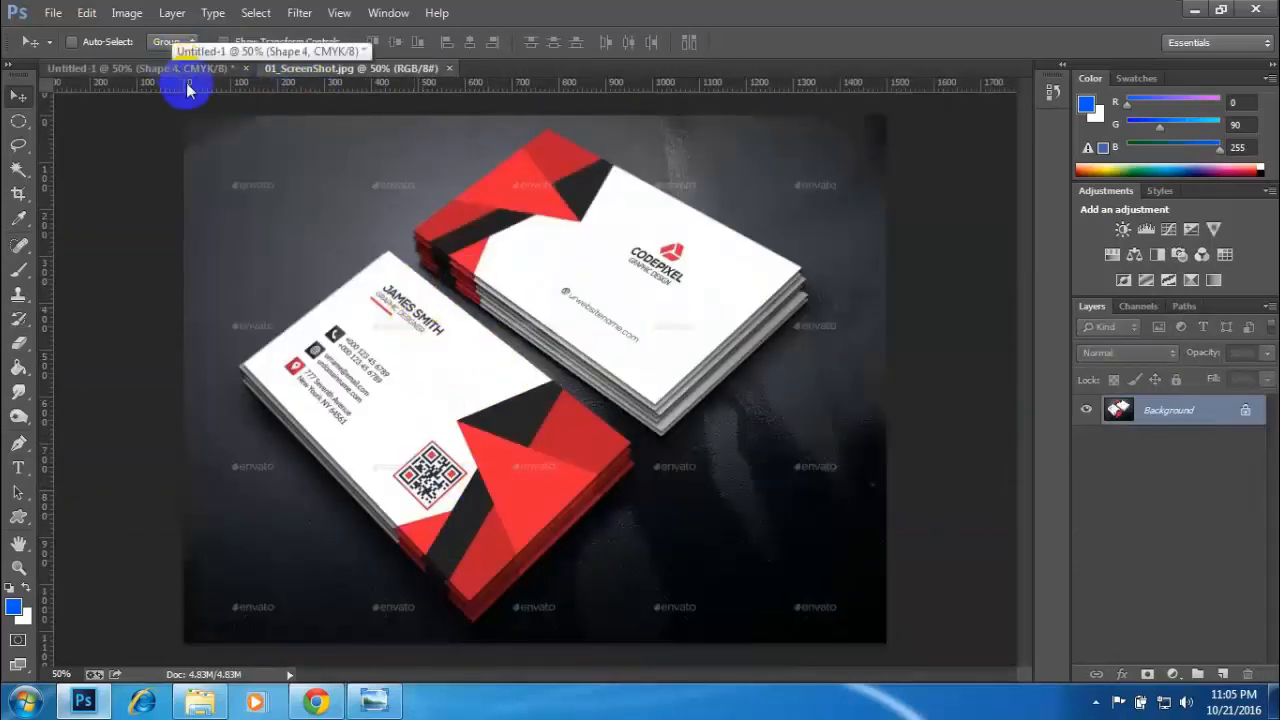
click(152, 72)
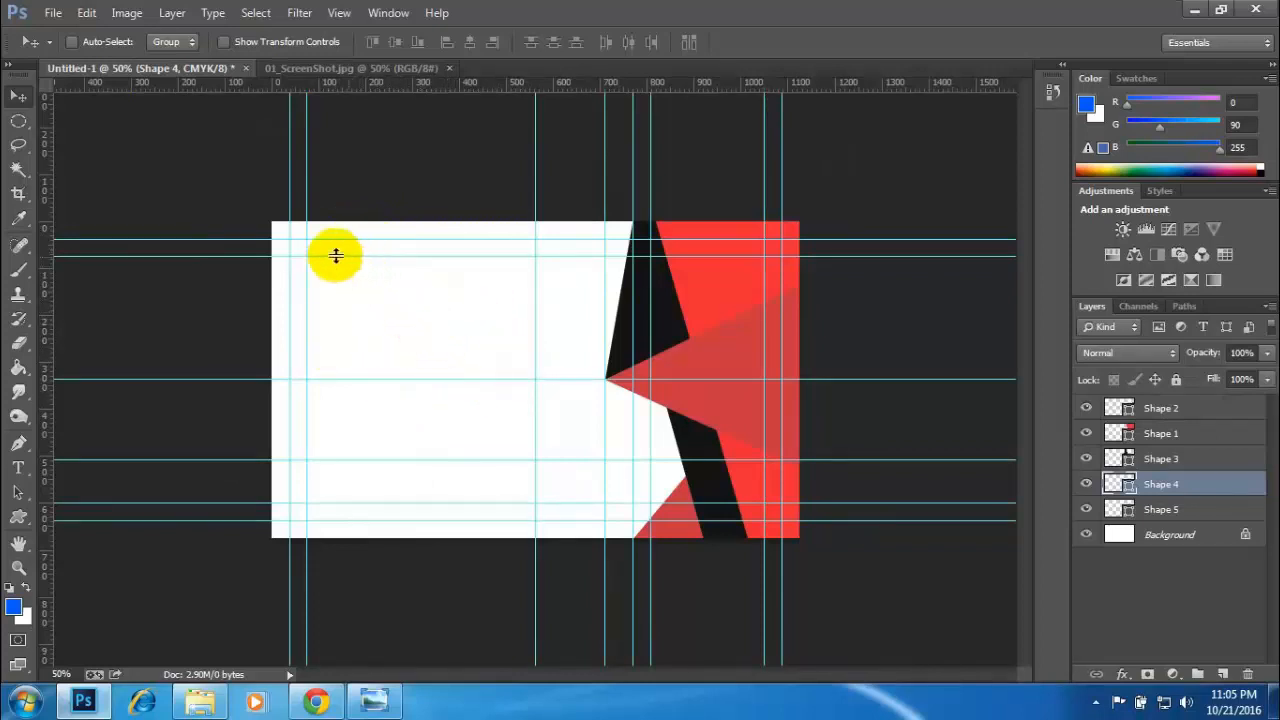
drag(404, 379, 592, 3)
drag(451, 460, 532, 4)
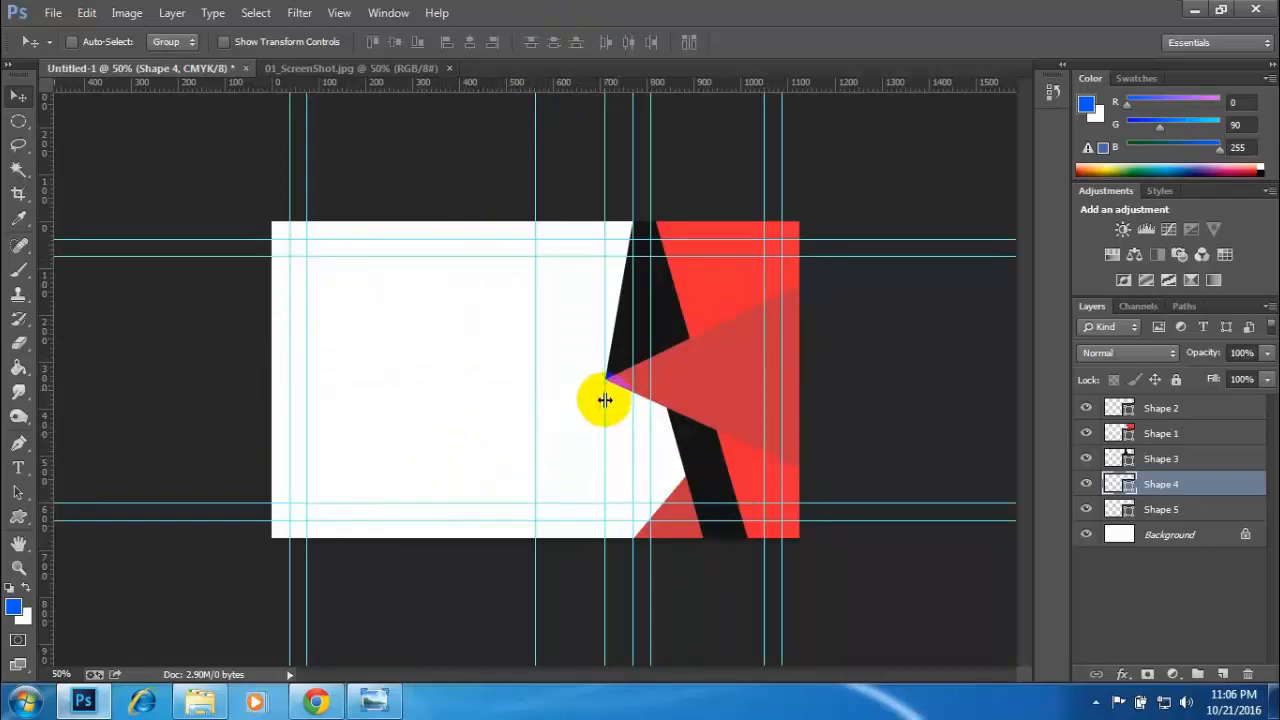
drag(604, 412, 45, 400)
drag(651, 428, 40, 414)
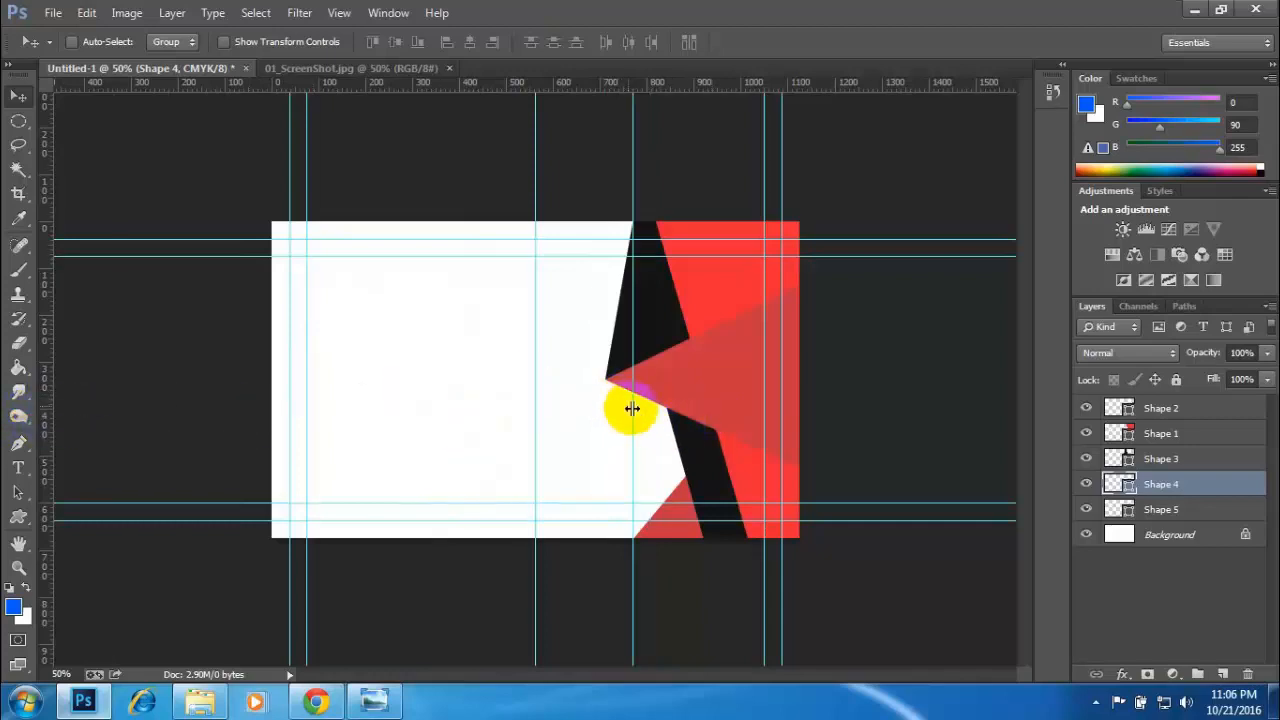
drag(445, 408, 49, 409)
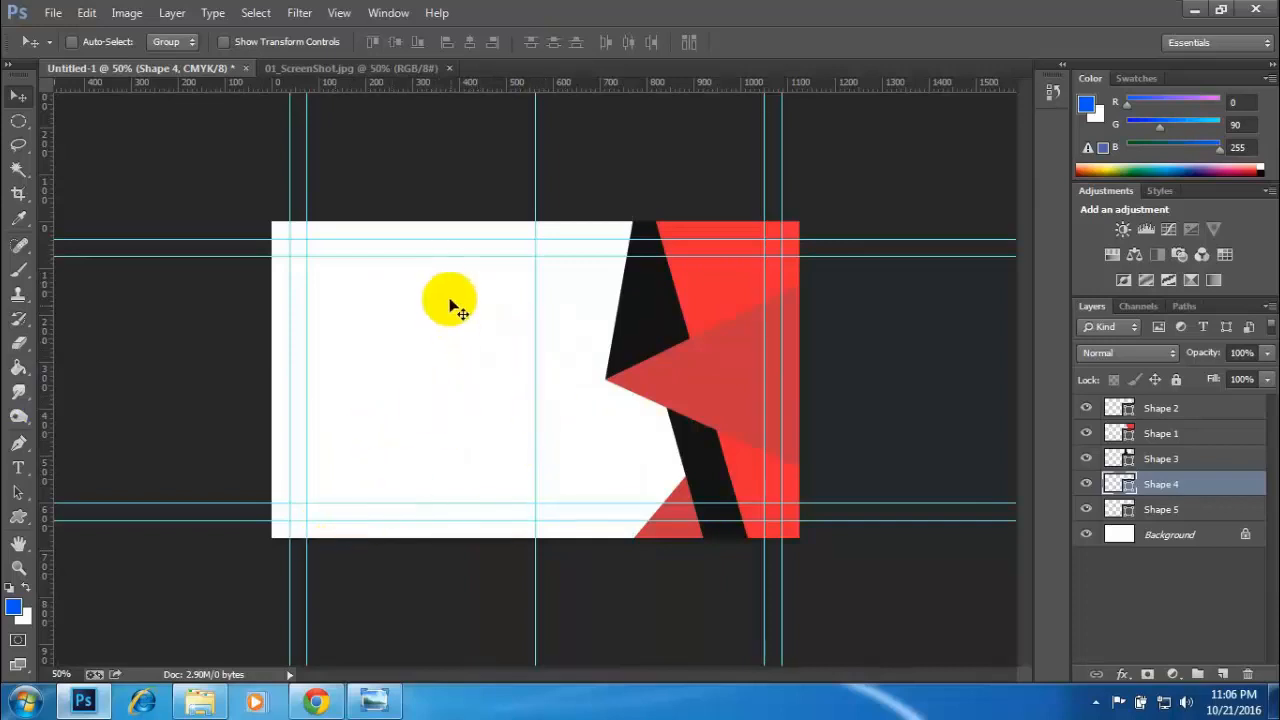
- Check the reference card's text and set the Type tool's text colour to black in the card document
click(350, 68)
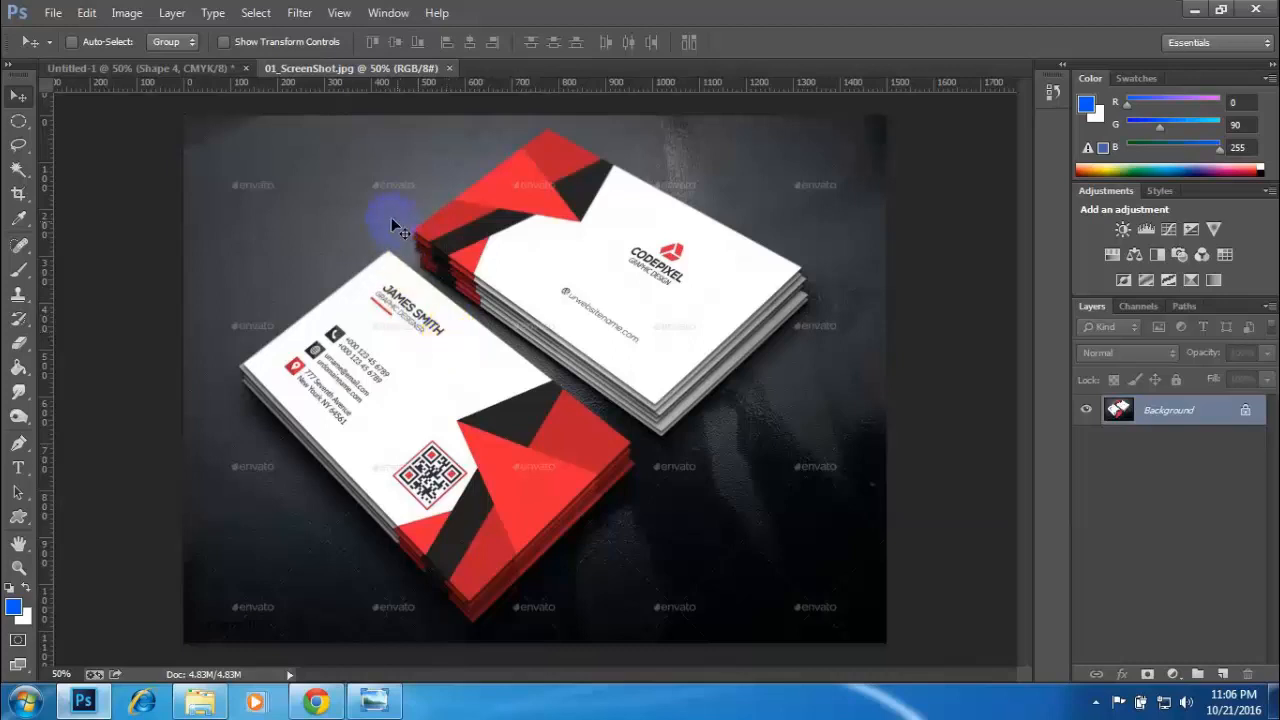
click(135, 72)
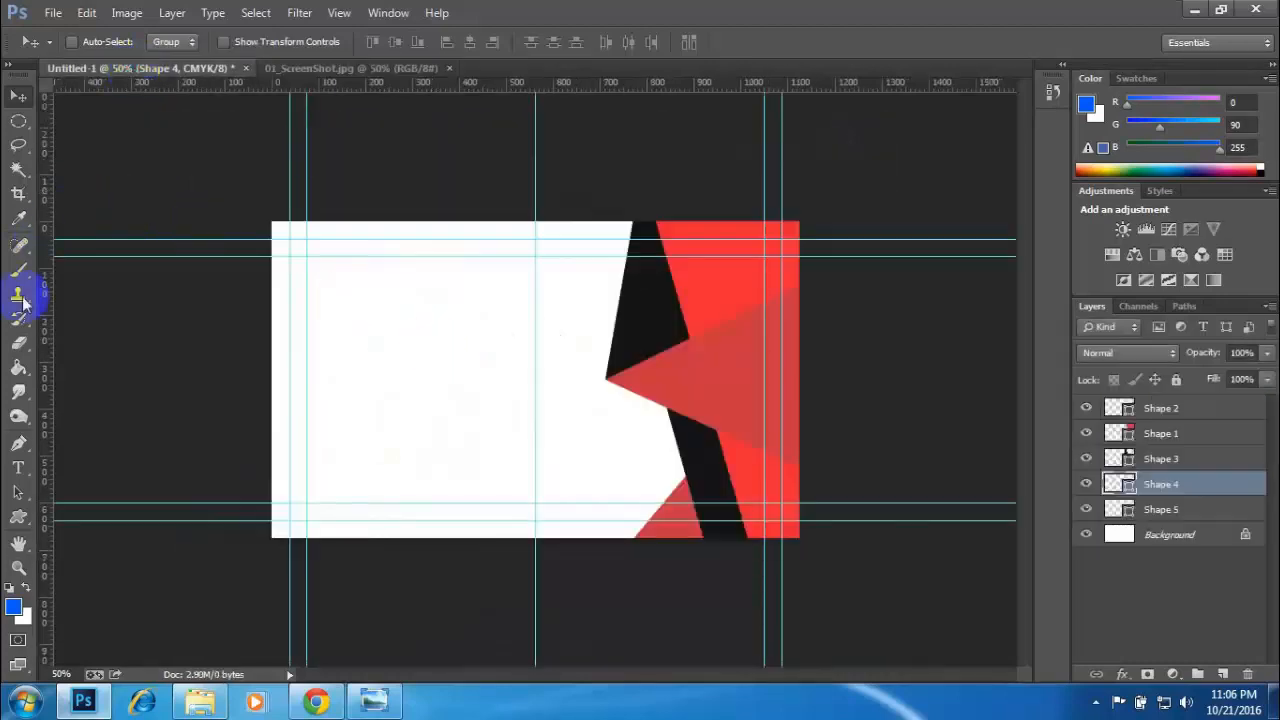
click(20, 468)
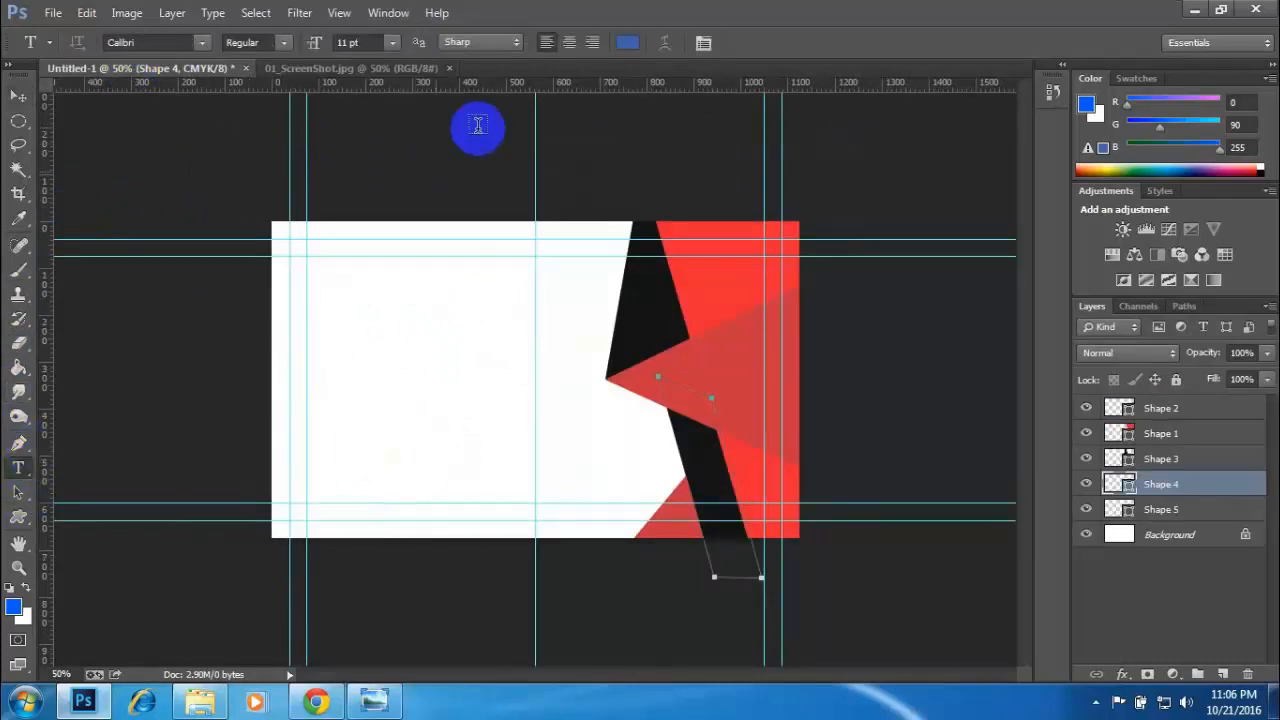
click(343, 68)
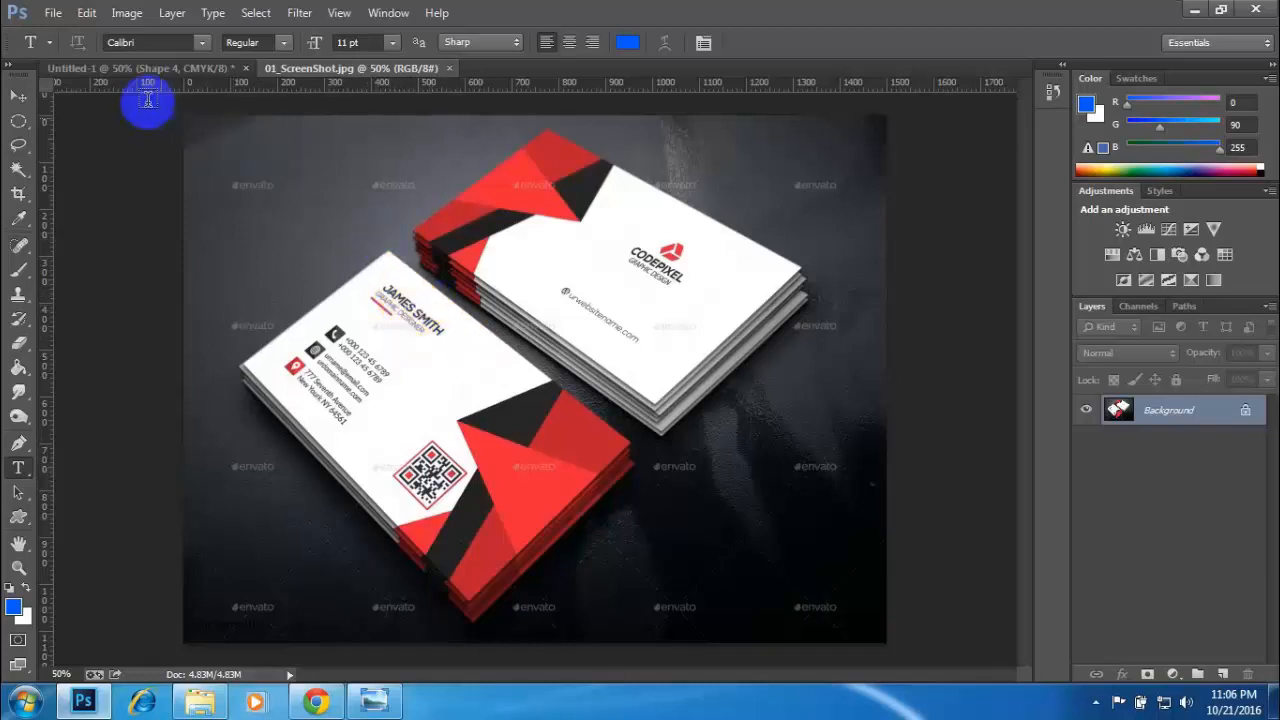
click(135, 68)
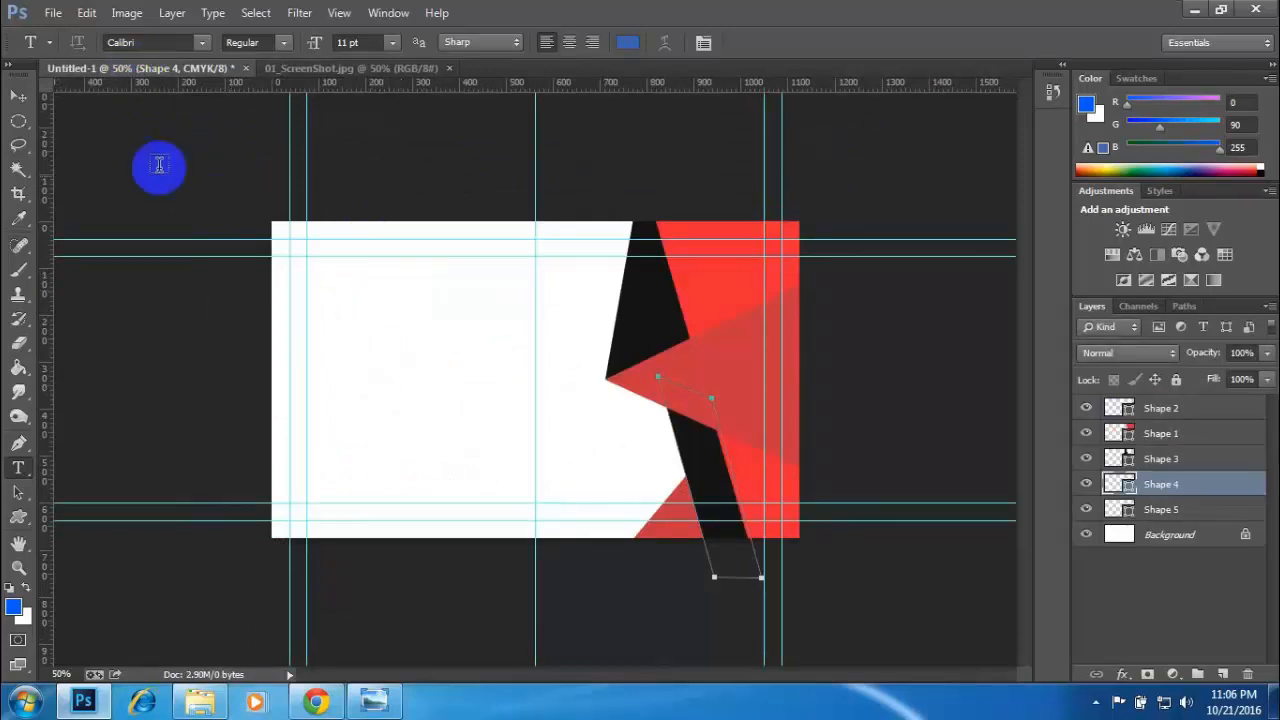
click(628, 40)
double_click(1119, 512)
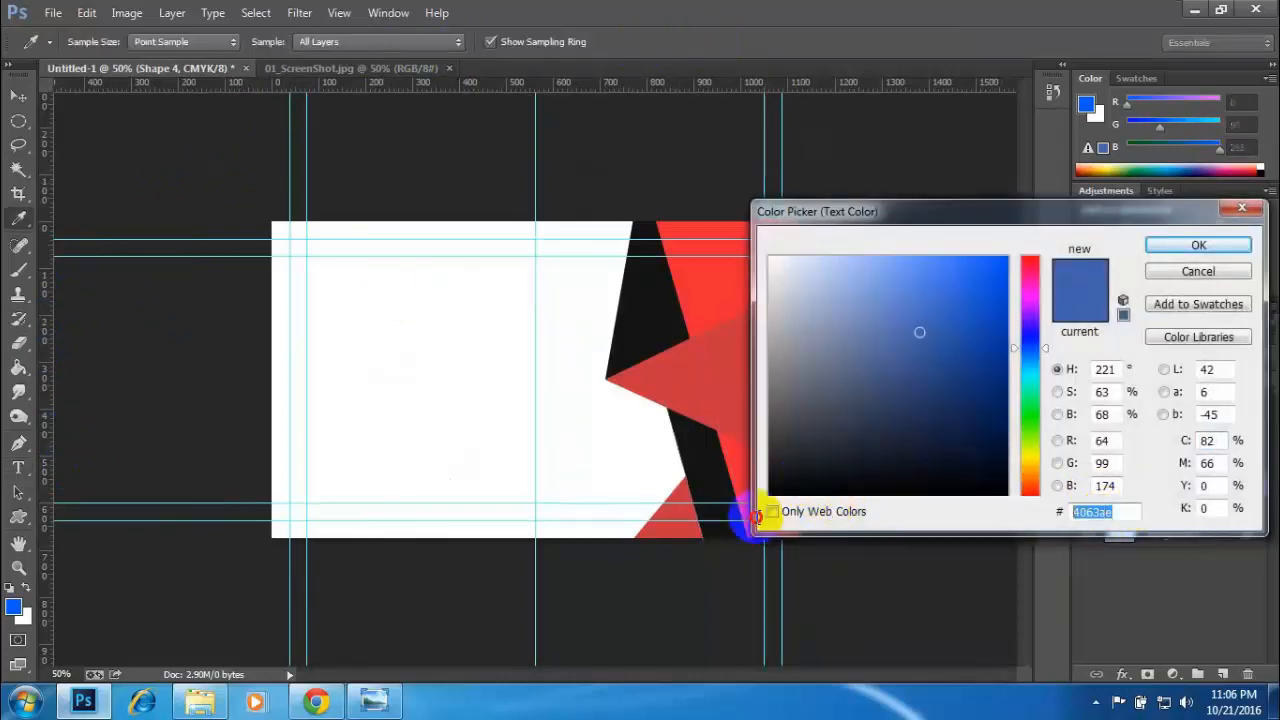
text(000000)
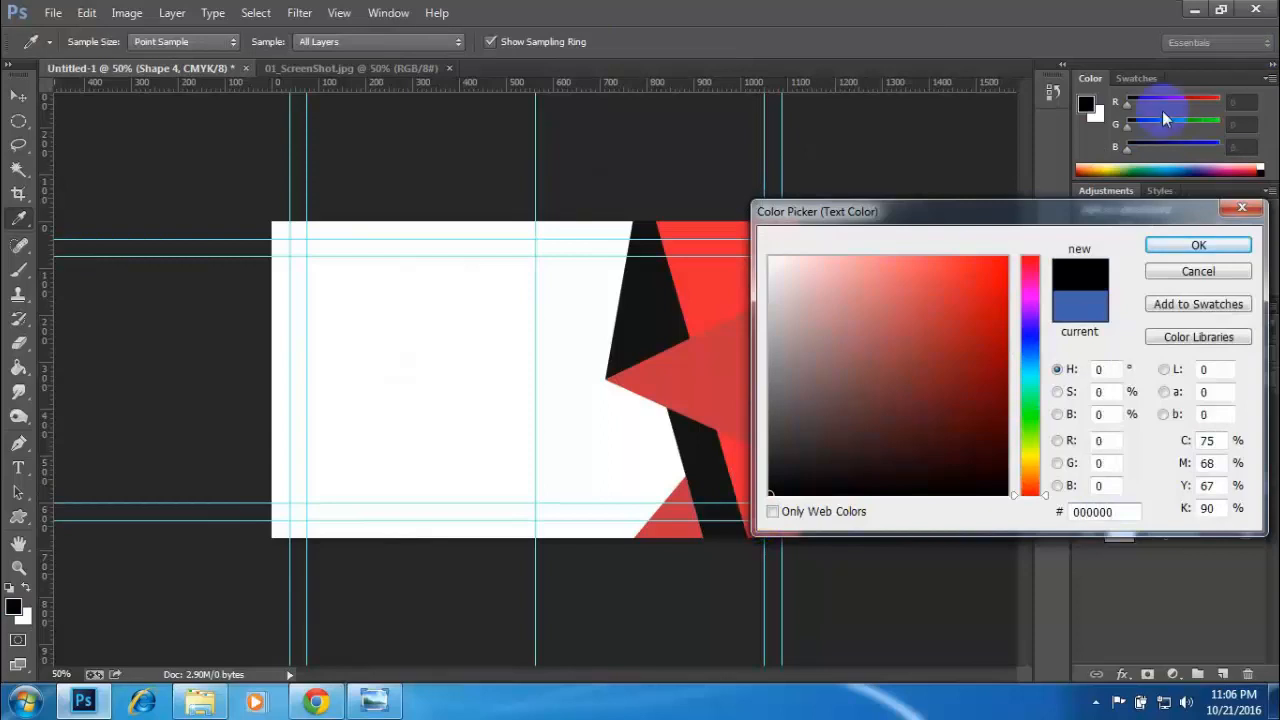
click(1166, 244)
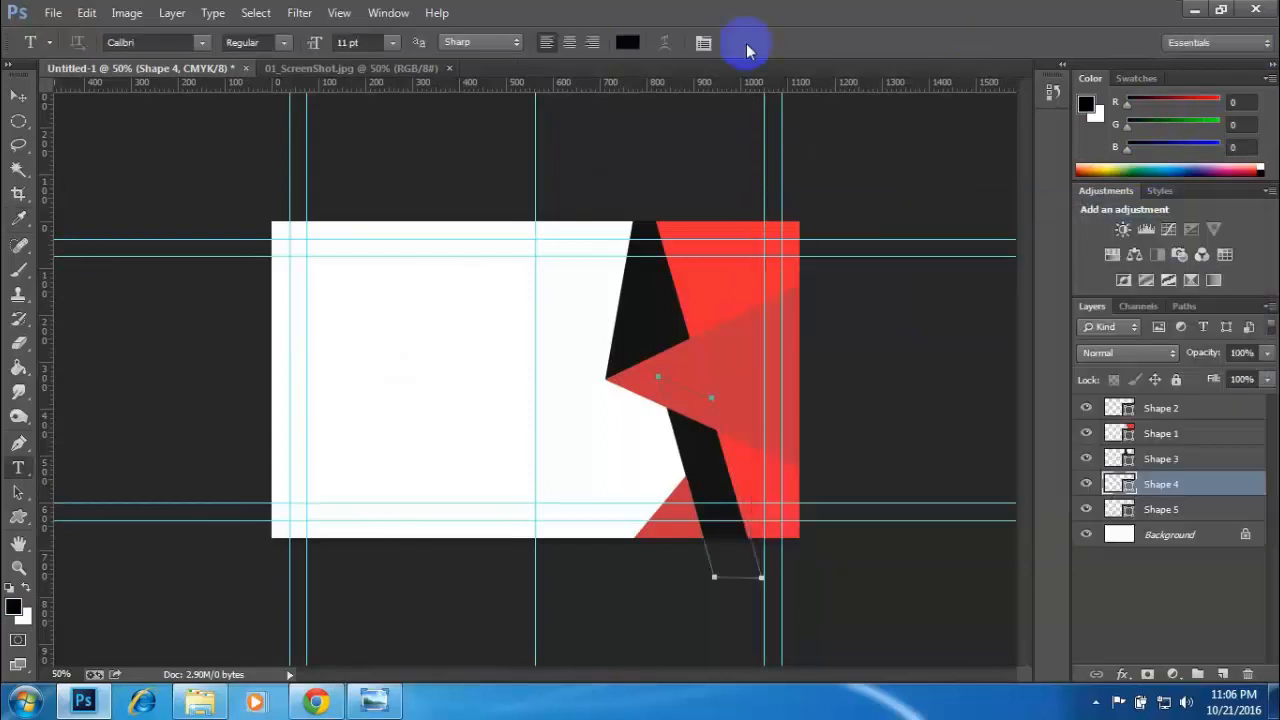
- Start the cardholder's name as a text line inside the card's upper-left margin guides in Times New Roman, with the character settings open
click(312, 281)
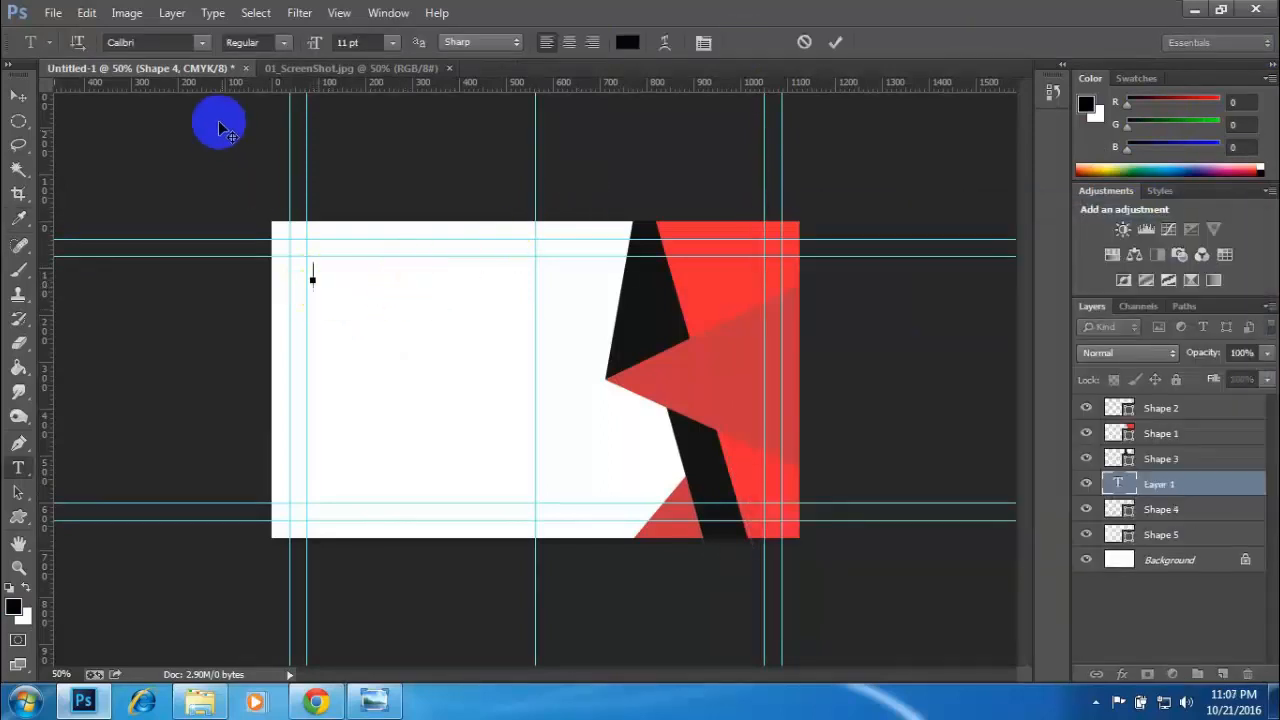
click(202, 41)
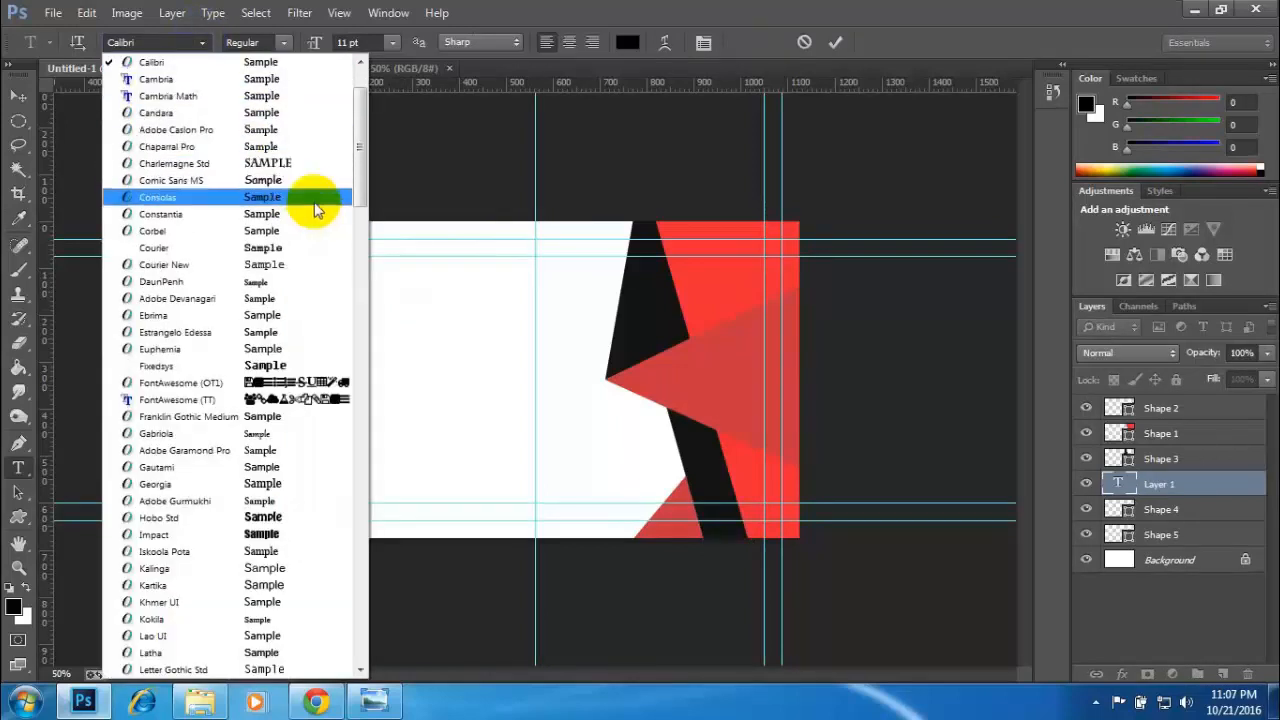
drag(358, 141, 362, 113)
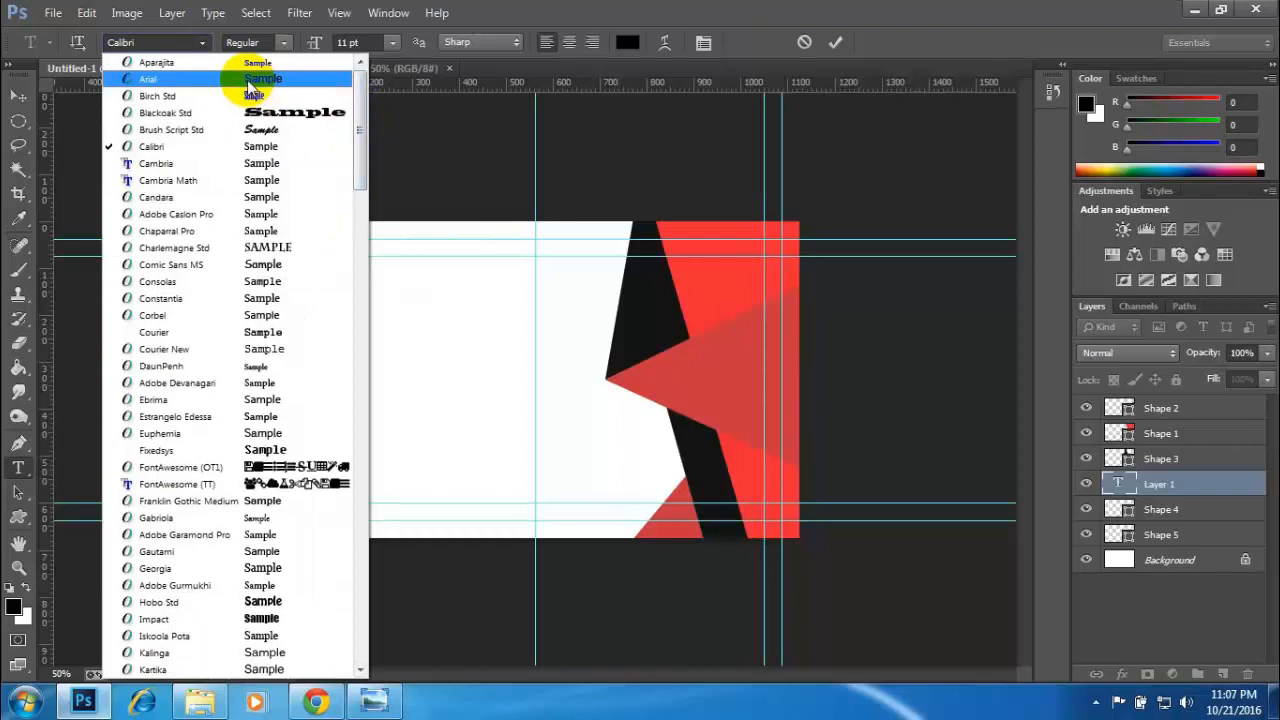
click(163, 41)
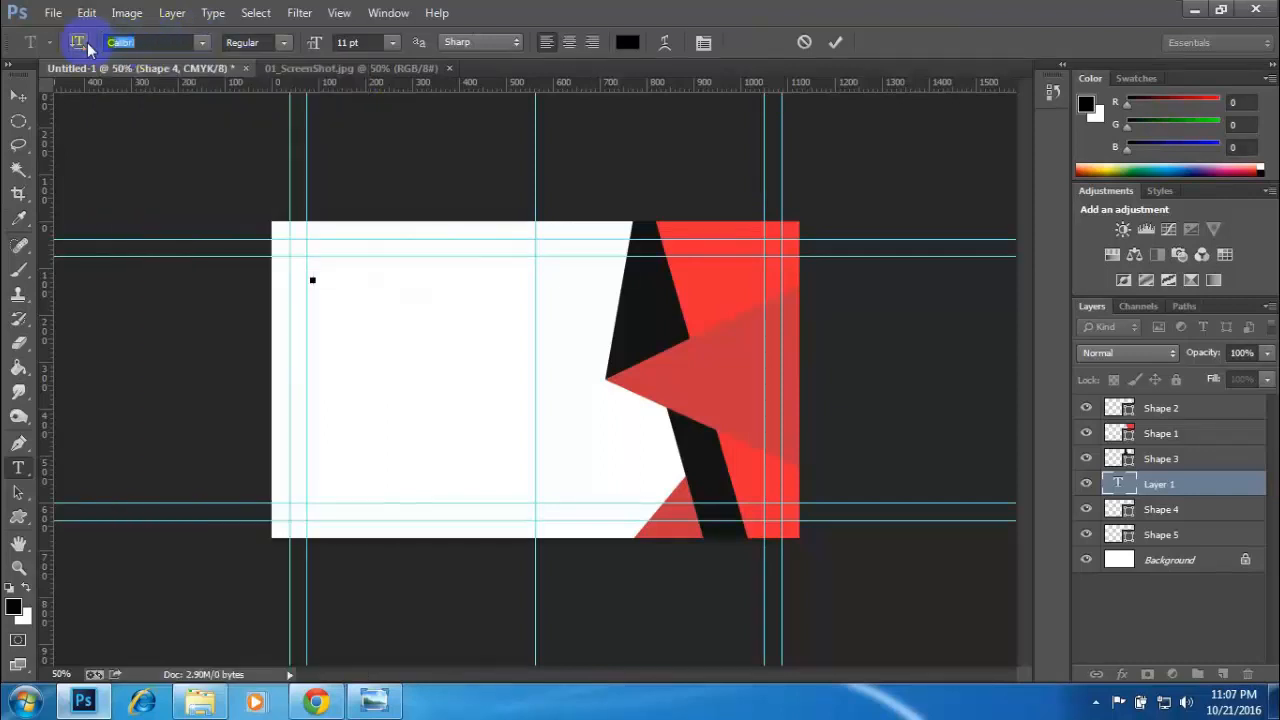
text(Times New Rom...)
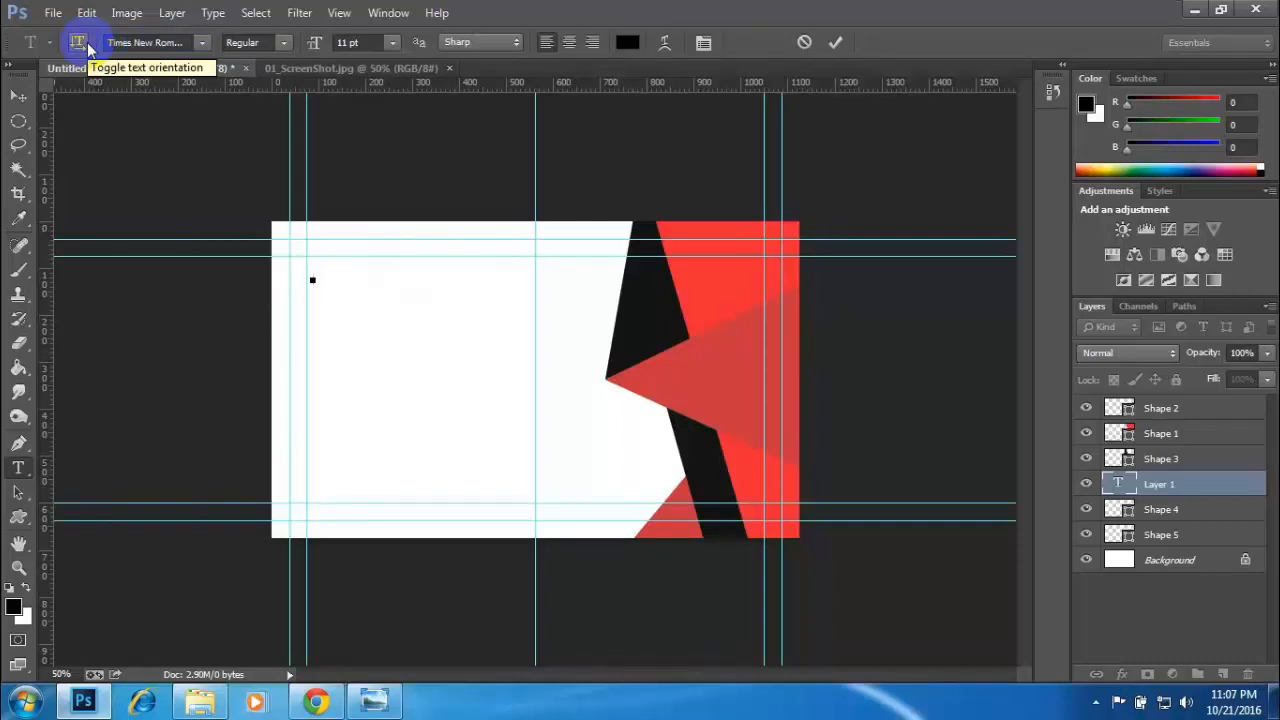
key(ctrl+t)
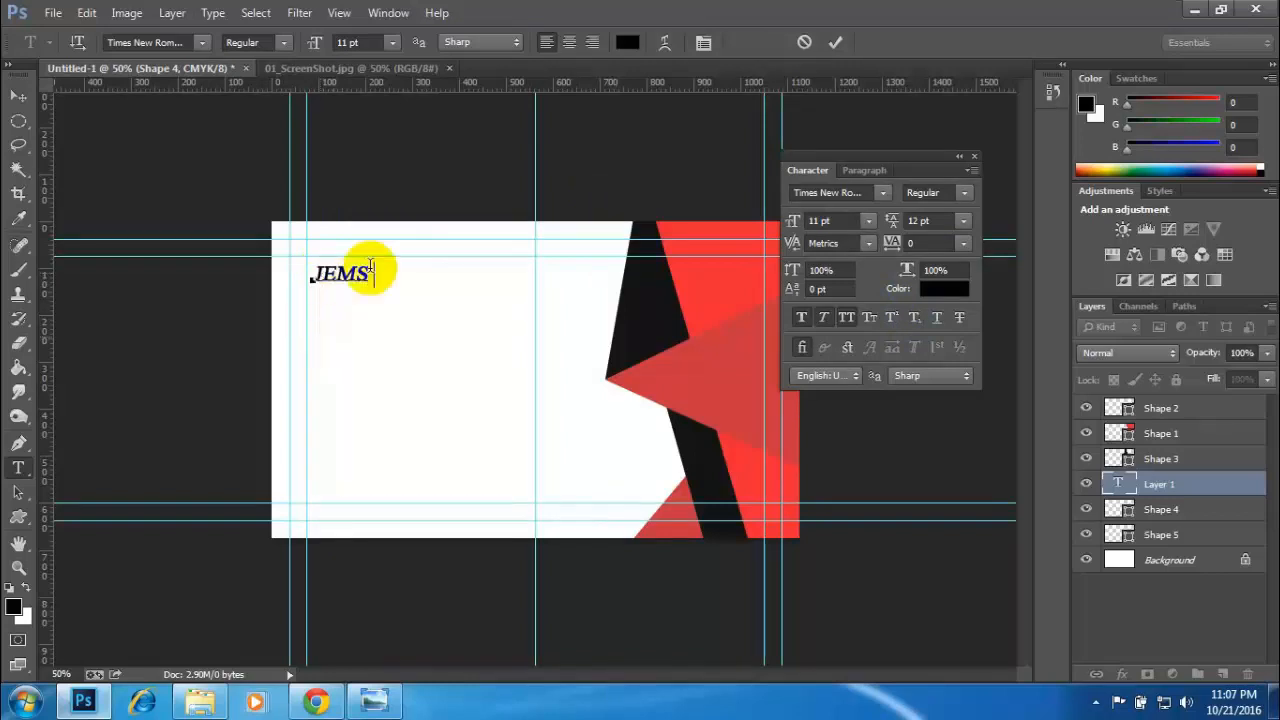
- Complete the cardholder's full name in capitals on the text line, checking it against the reference card
click(316, 82)
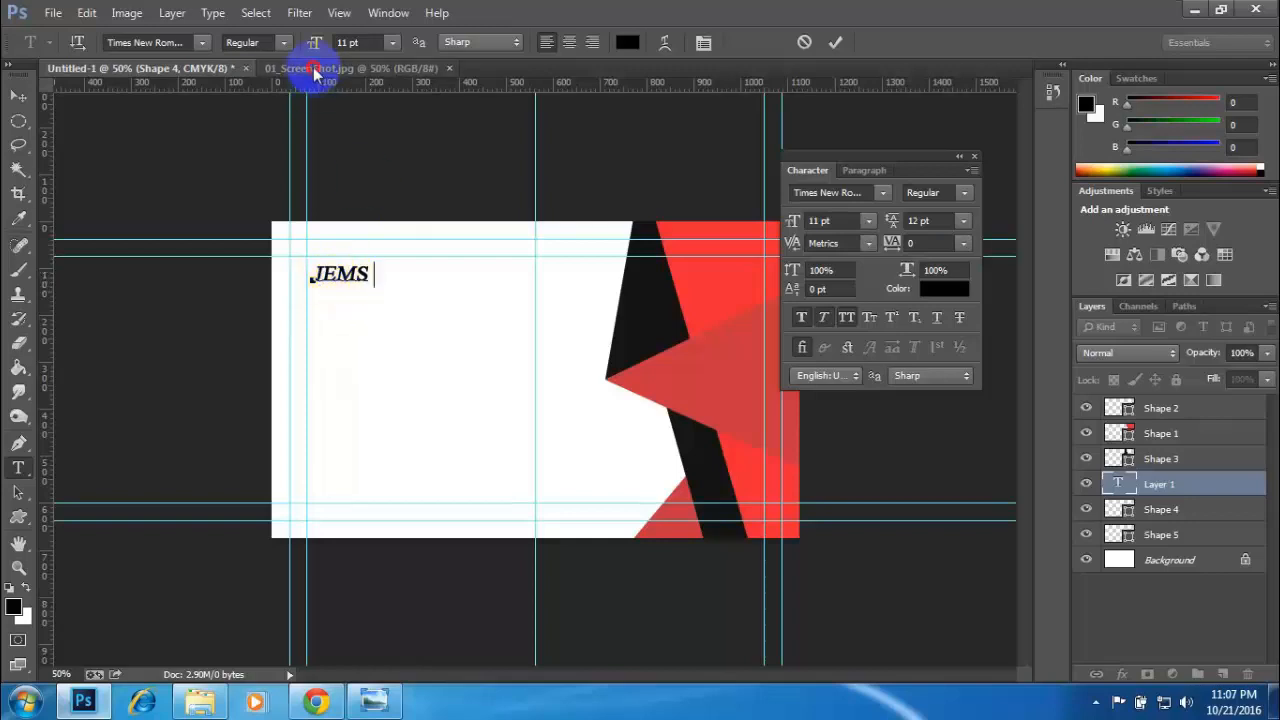
click(325, 67)
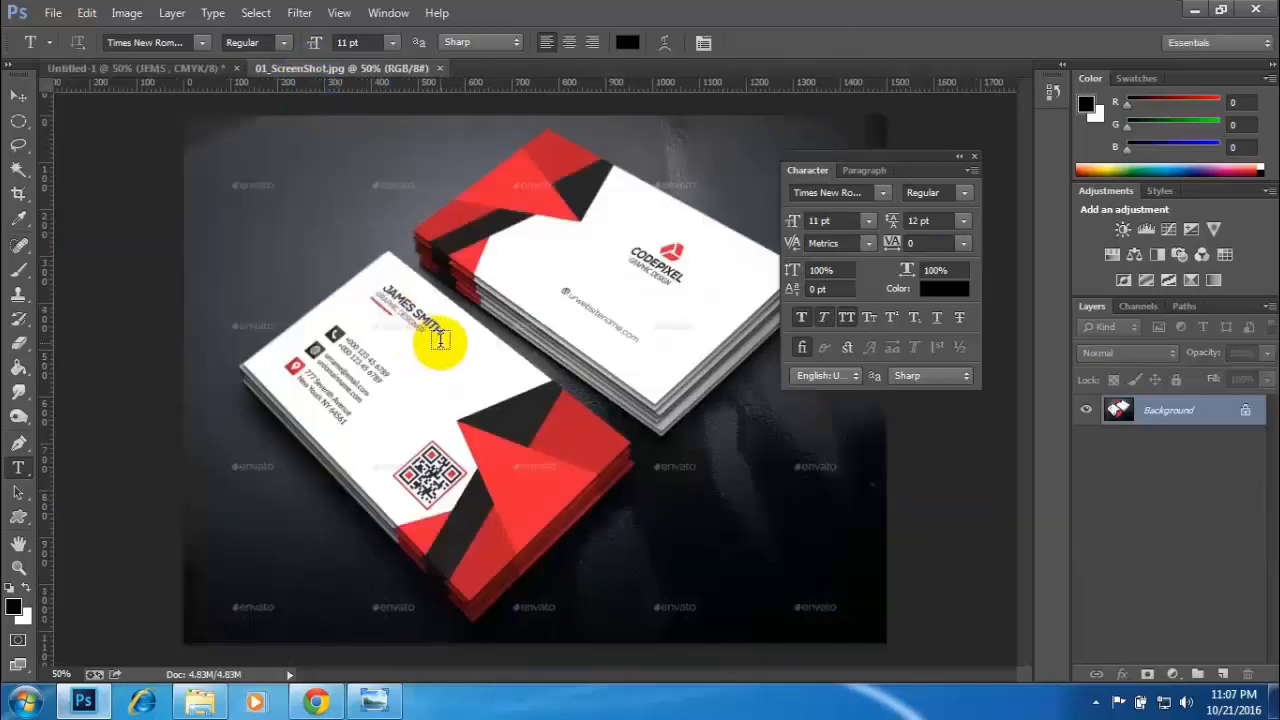
click(130, 67)
click(325, 280)
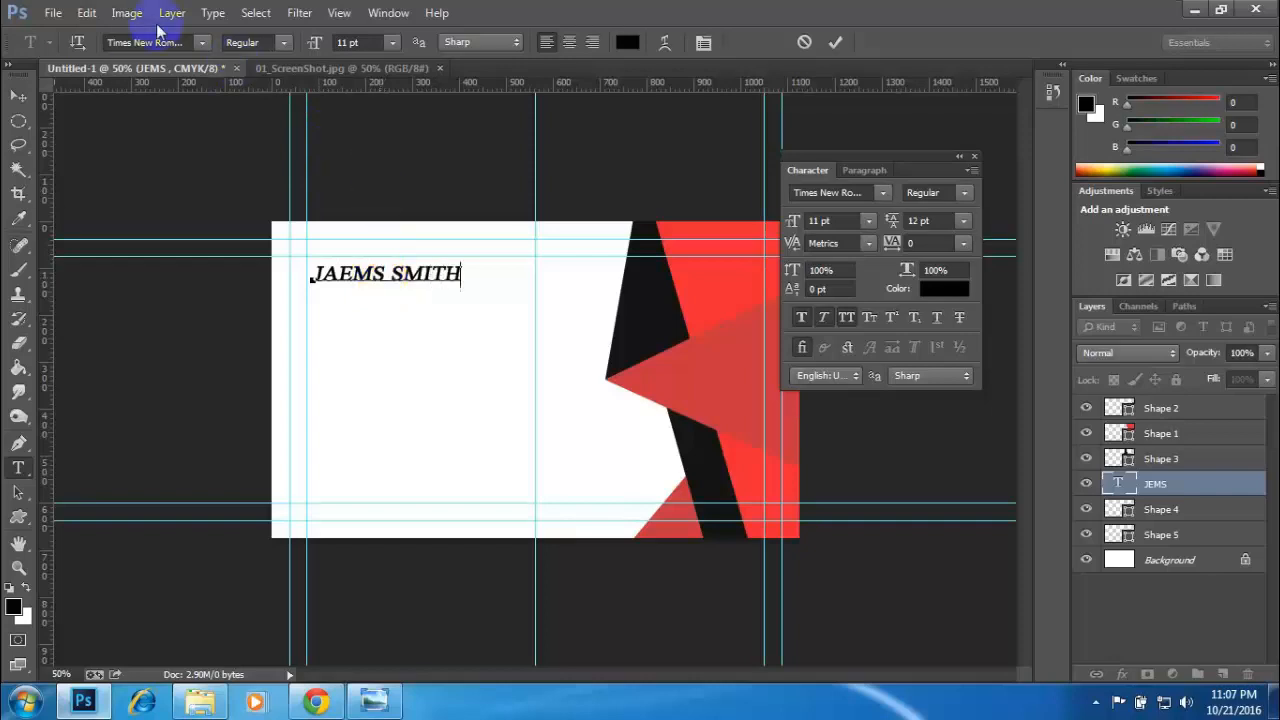
click(287, 70)
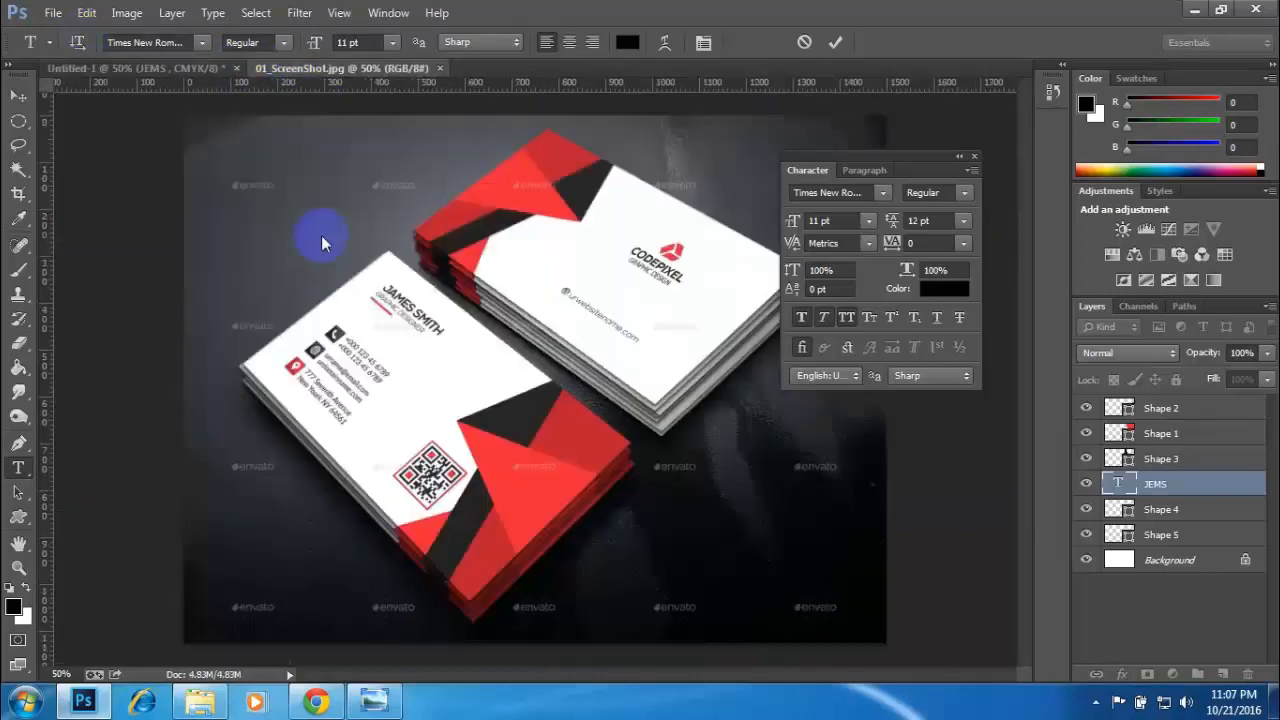
click(143, 72)
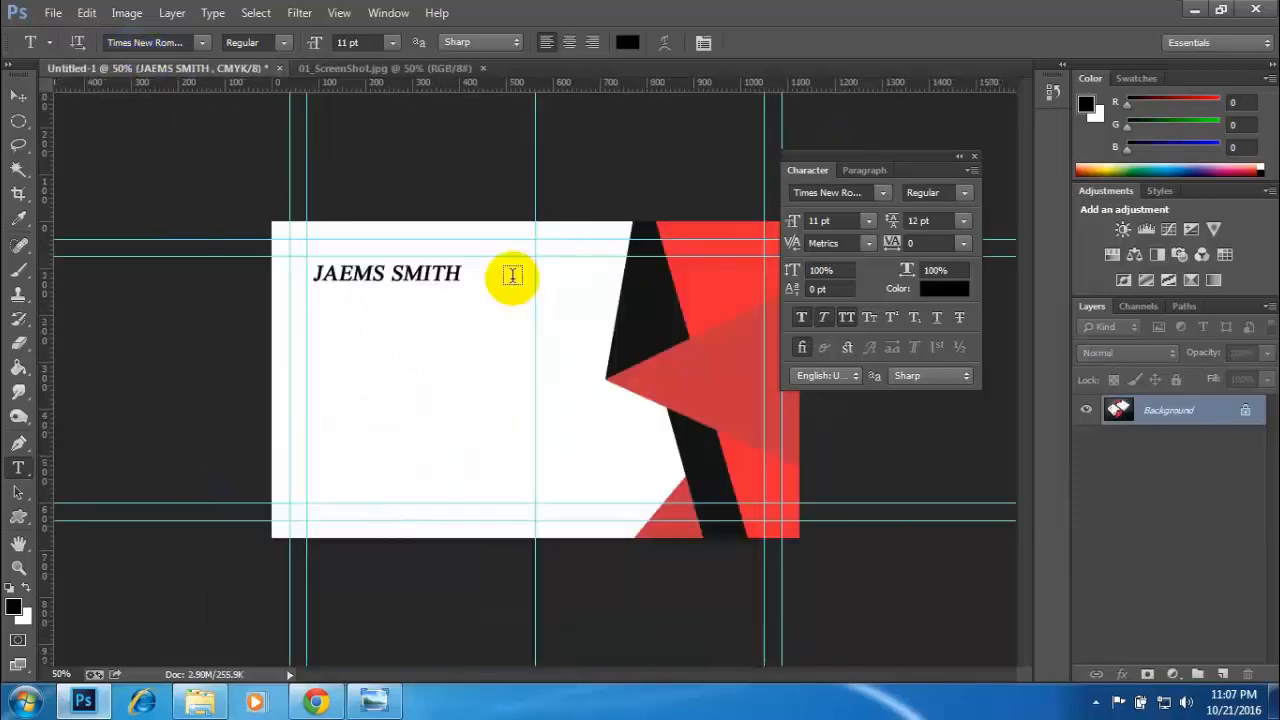
- Change the whole name text to Arial and turn off its faux italic style
click(453, 277)
key(ctrl+a)
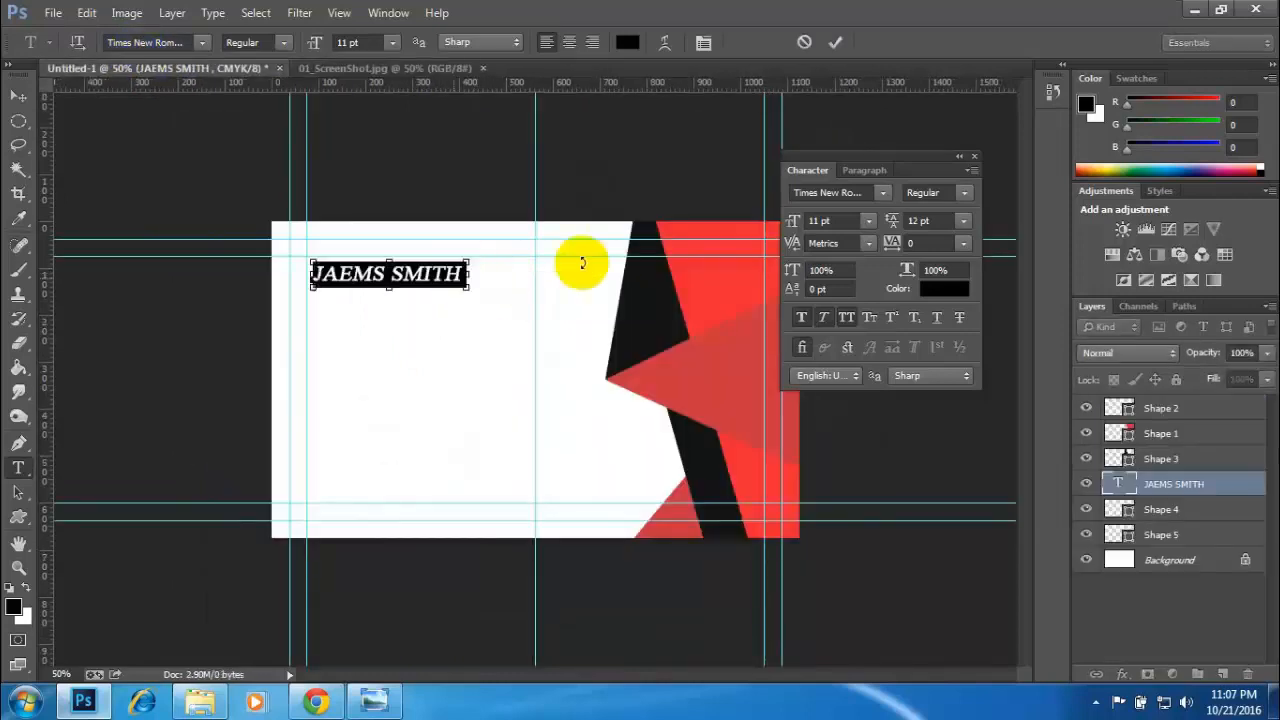
click(825, 192)
text(al)
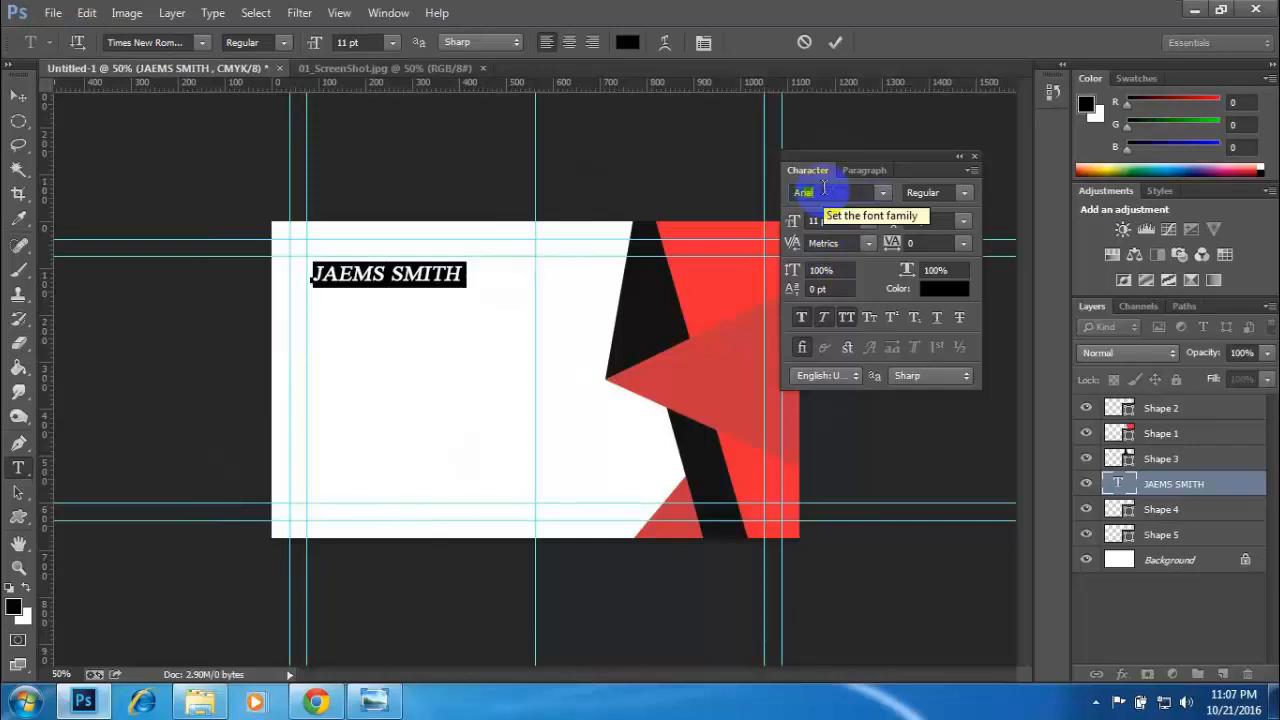
key(Return)
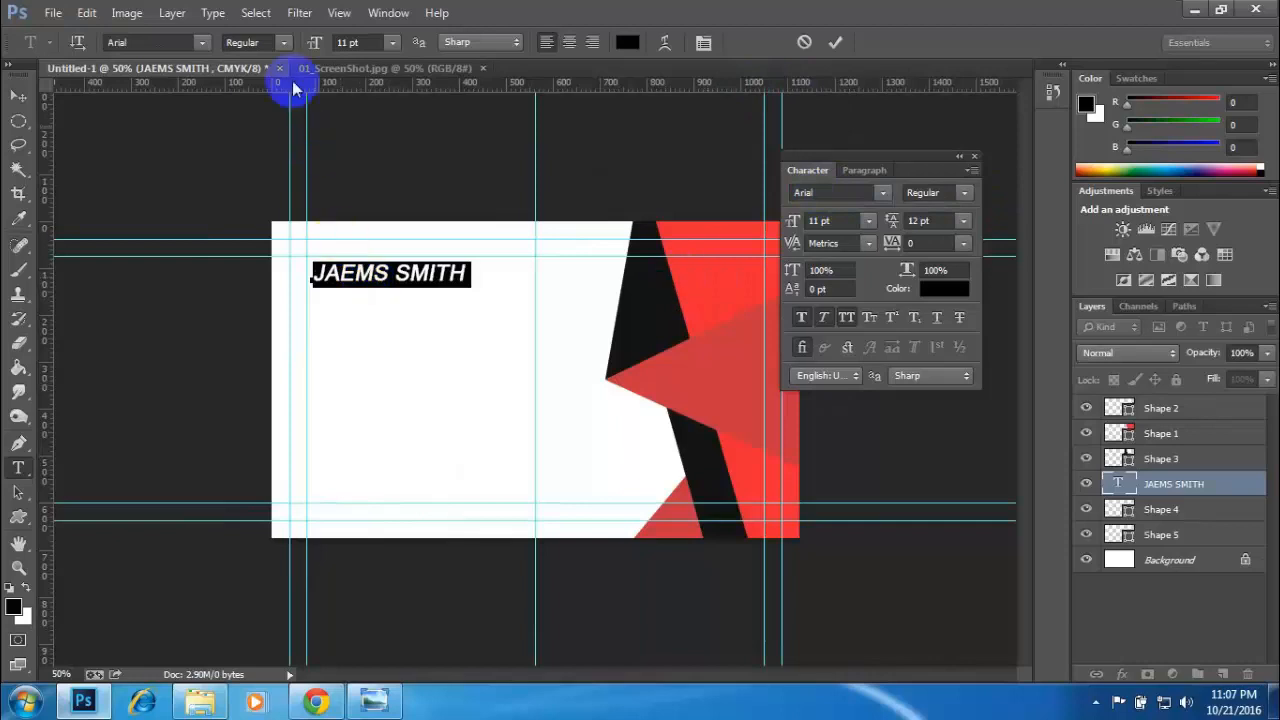
click(824, 318)
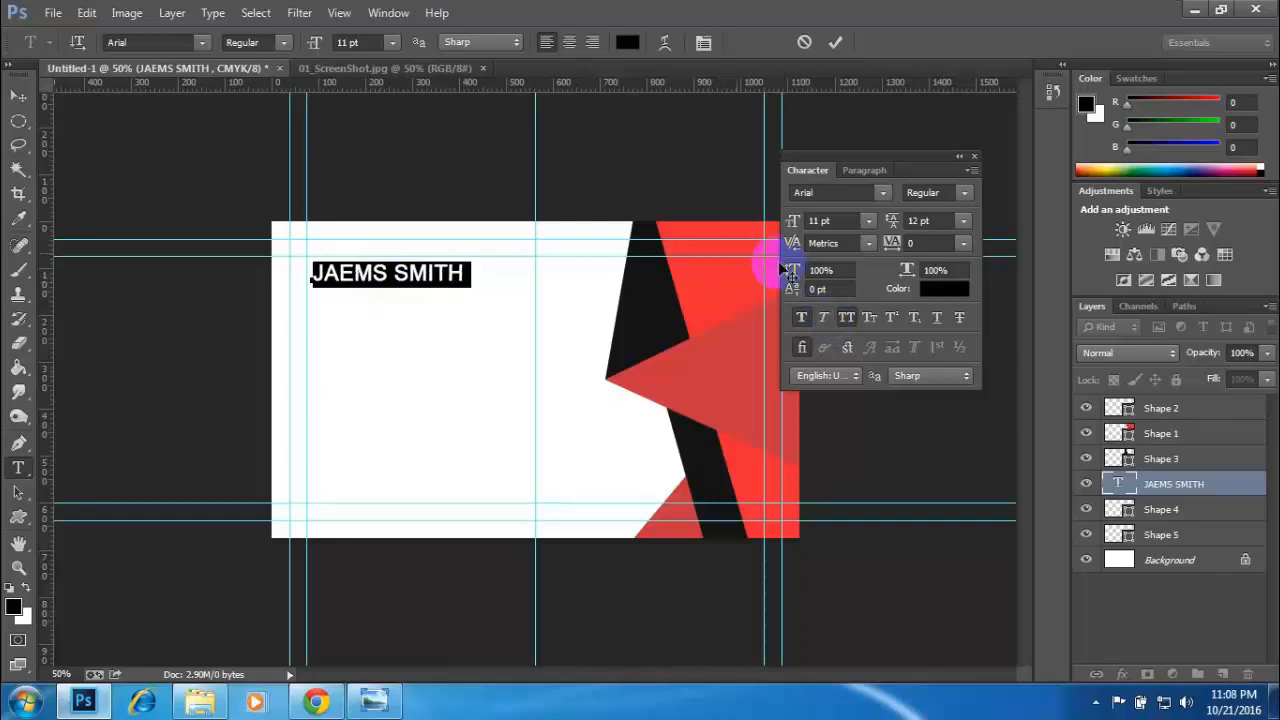
click(840, 242)
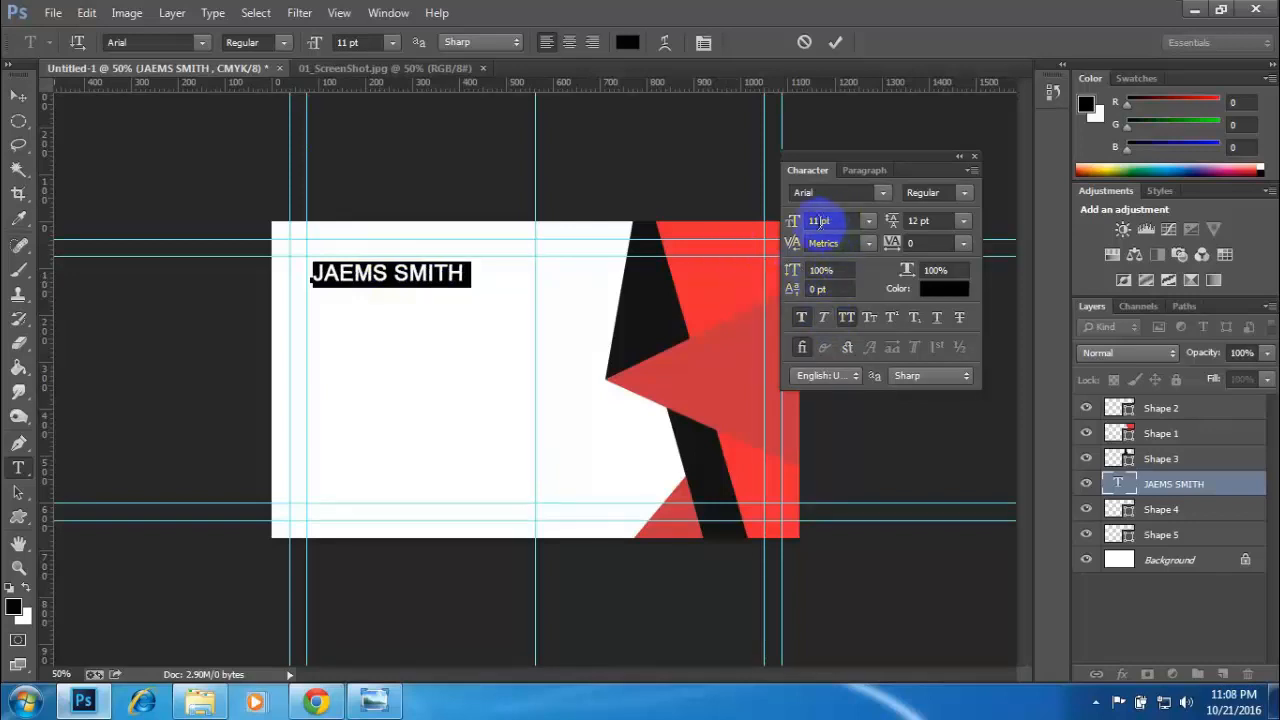
click(819, 221)
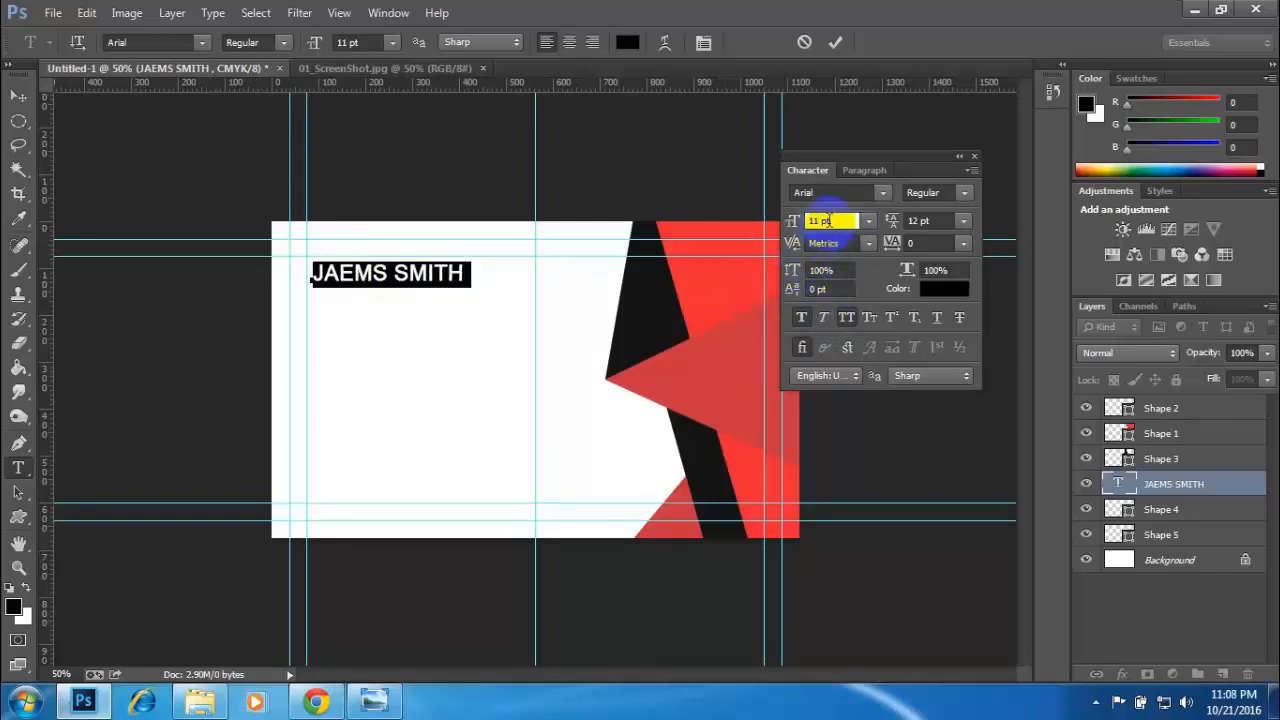
click(18, 96)
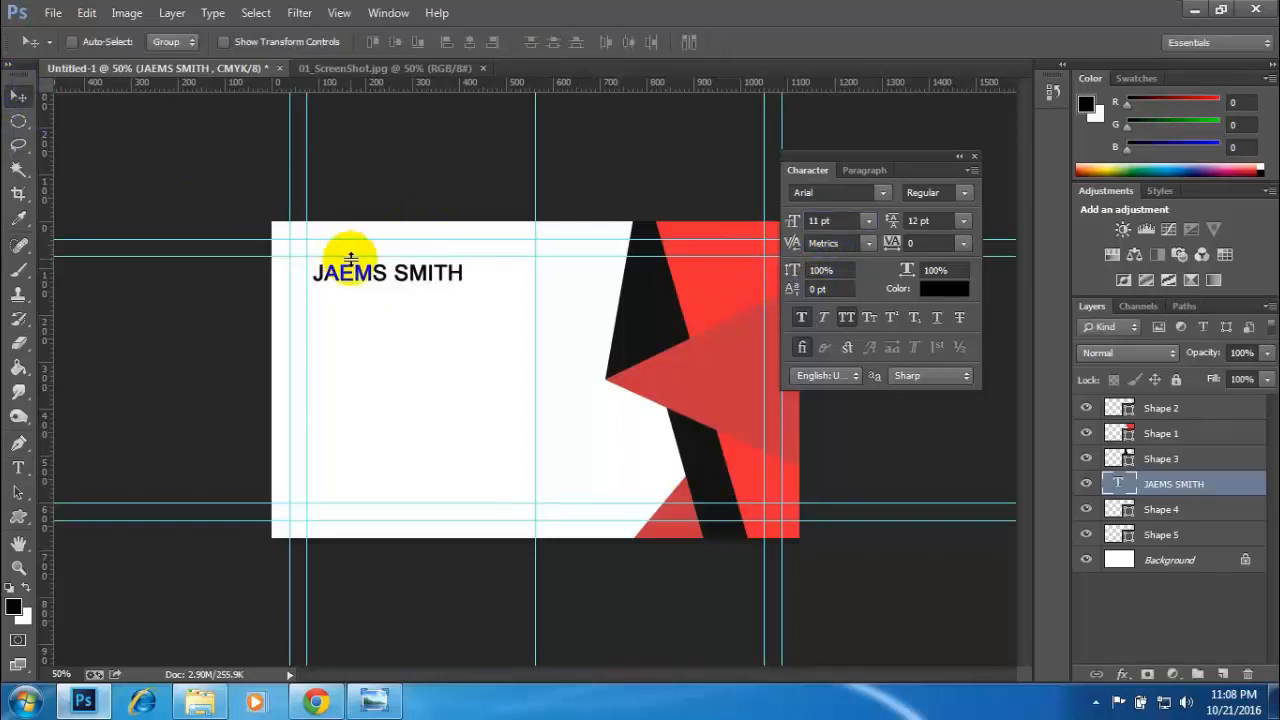
- Align the name text with the card's inner left margin guide and raise it to just below the inner top margin guide
key(ctrl+plus)
key(ctrl+plus)
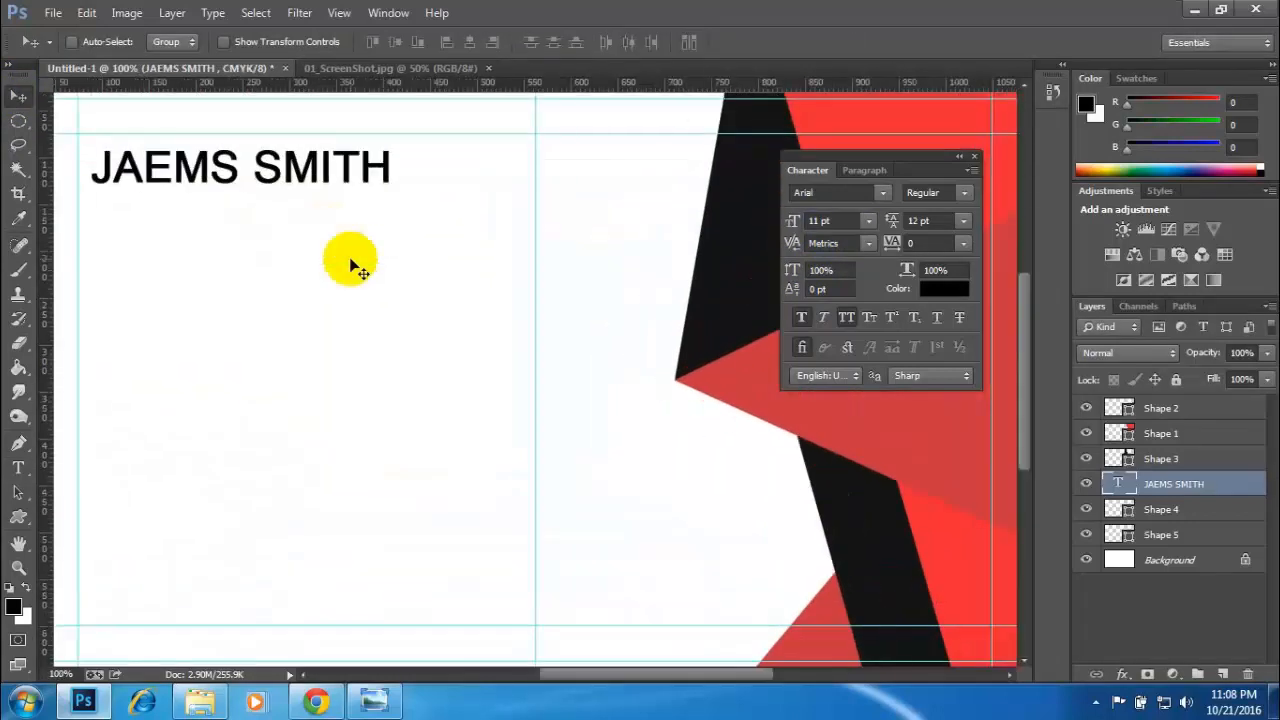
drag(339, 320, 393, 346)
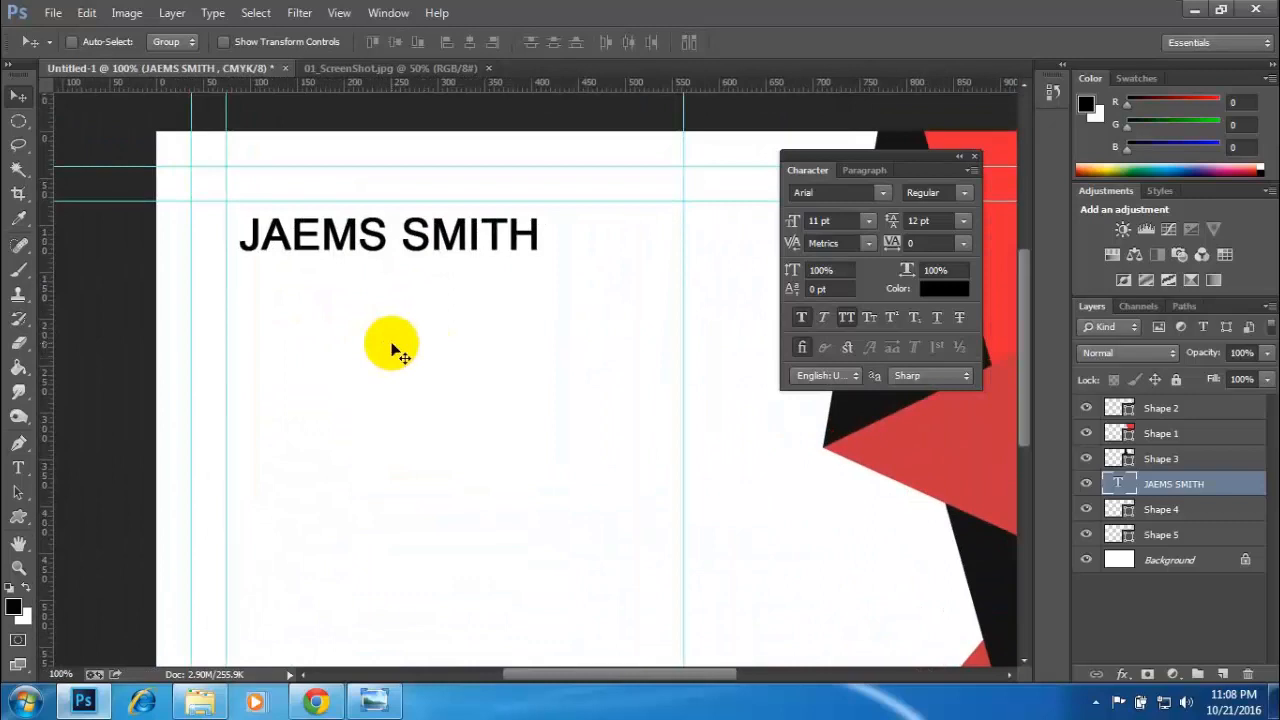
key(Left)
key(Left)
key(Left)
key(Left)
key(Left)
key(Left)
key(Left)
key(Left)
key(Left)
key(Left)
key(Left)
key(Left)
key(Left)
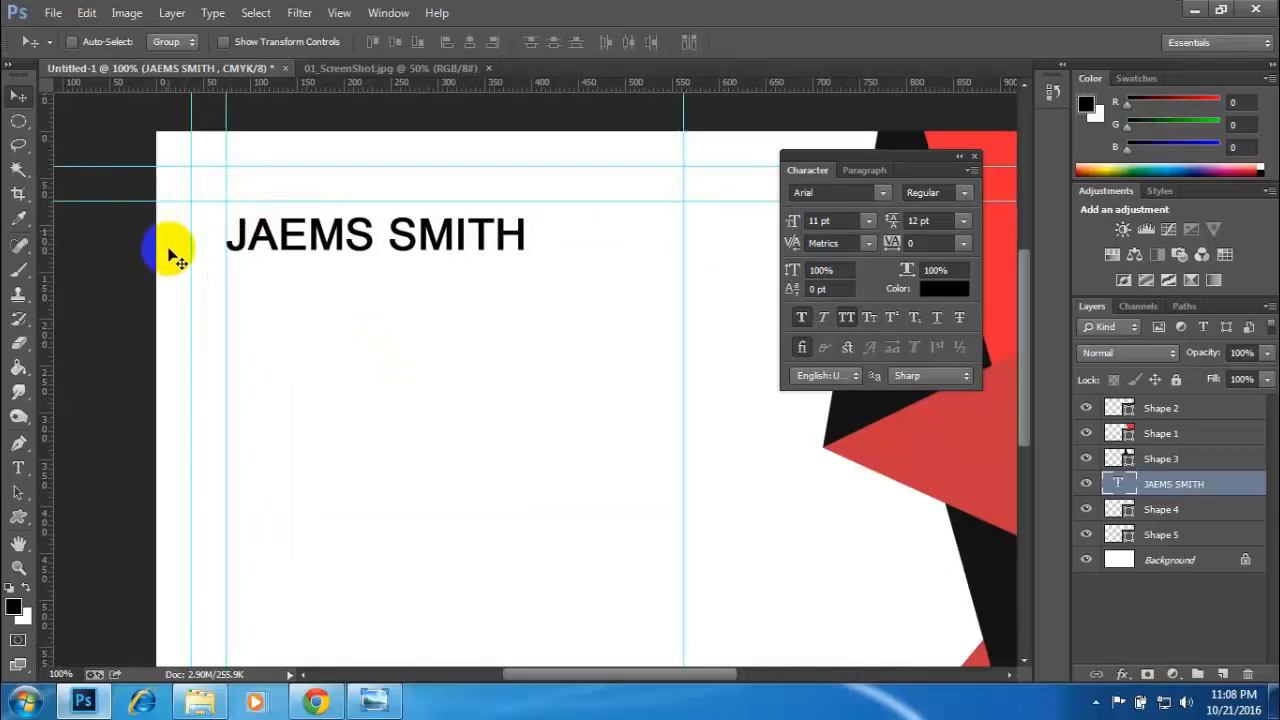
drag(206, 251, 261, 256)
key(Up)
key(Up)
key(Up)
key(Up)
key(Up)
key(Up)
key(Up)
key(Up)
key(Up)
key(Up)
key(Up)
key(Up)
key(Up)
key(Up)
key(Up)
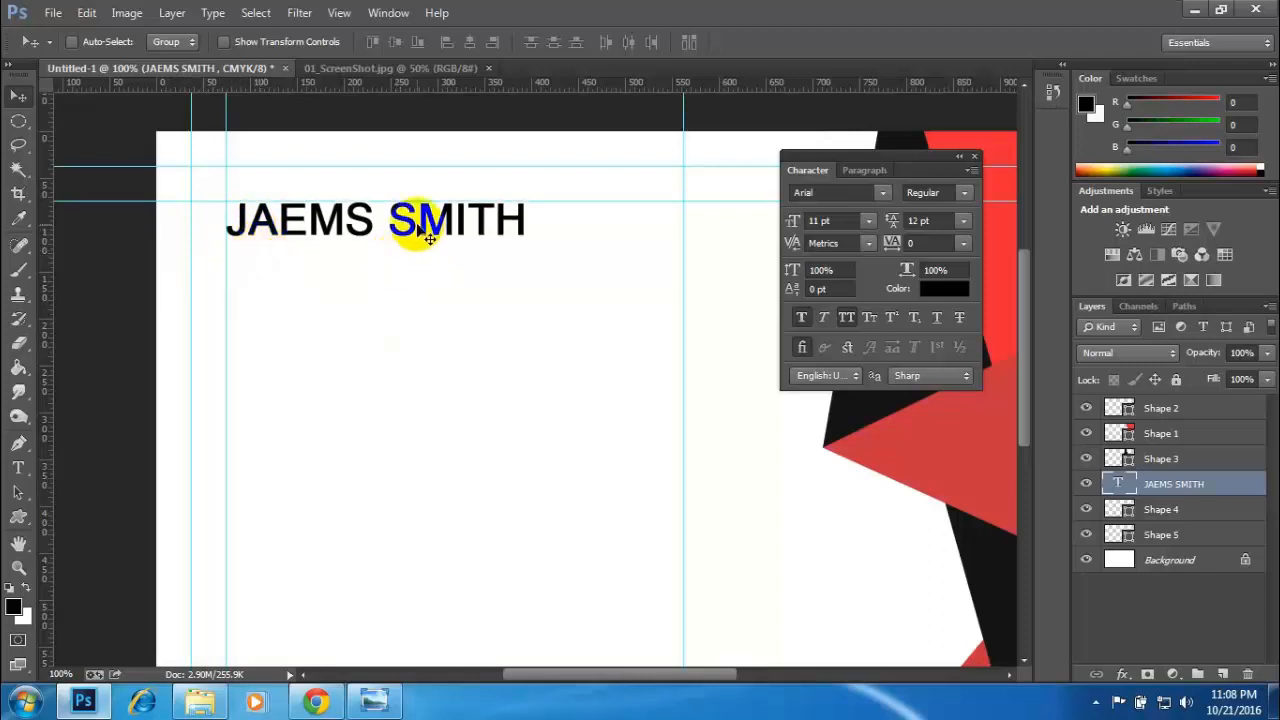
- Add the job title GRAPHIC DESIGNER as a separate text line below the name, checking the reference card for the wording
click(329, 68)
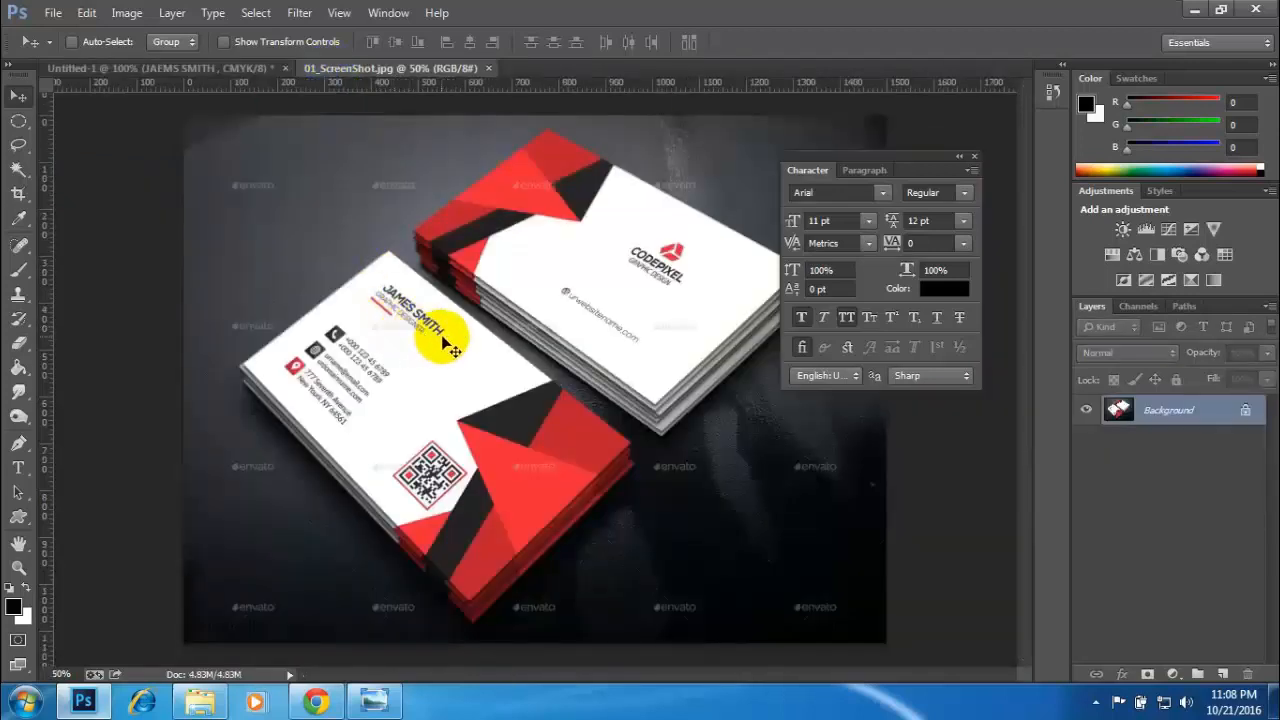
click(158, 70)
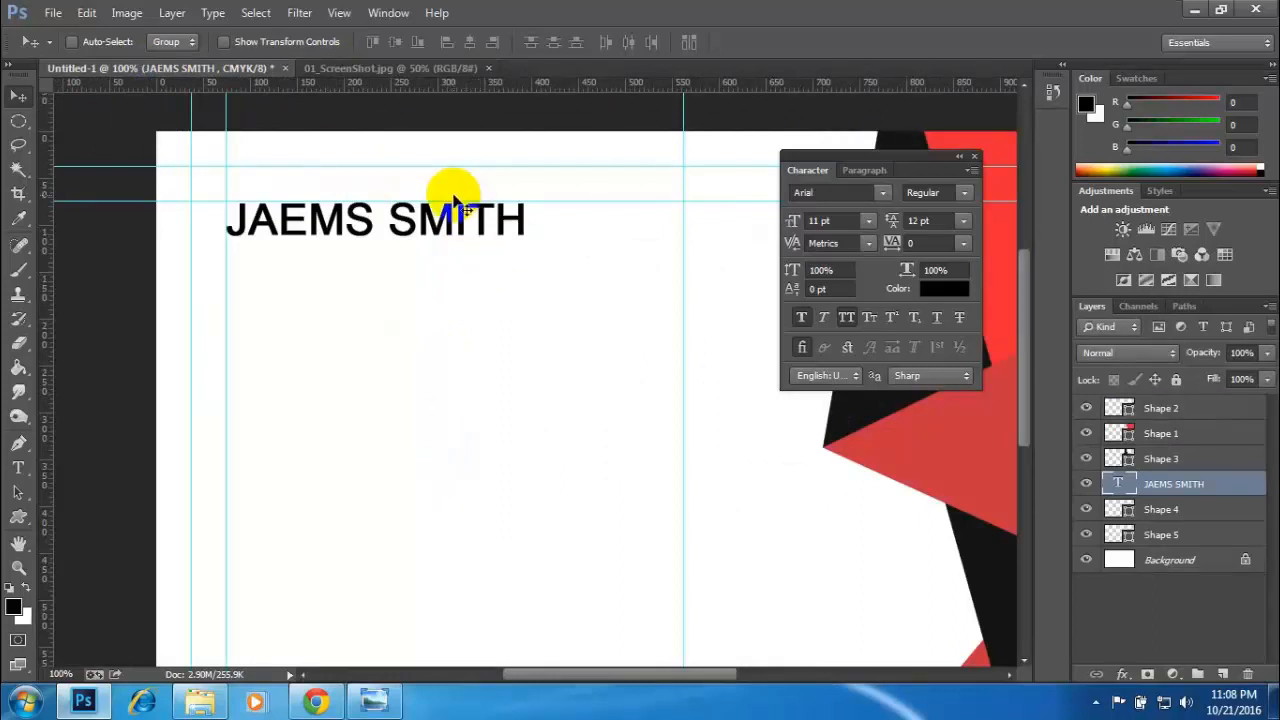
key(t)
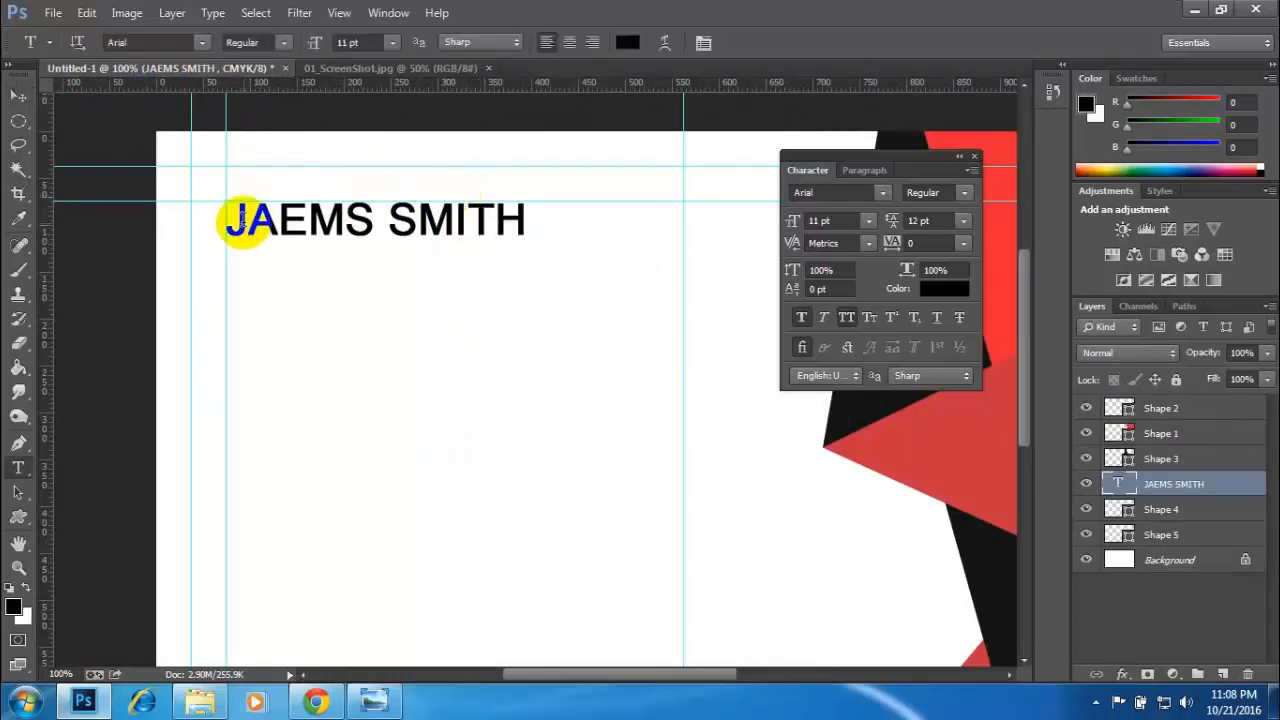
click(252, 295)
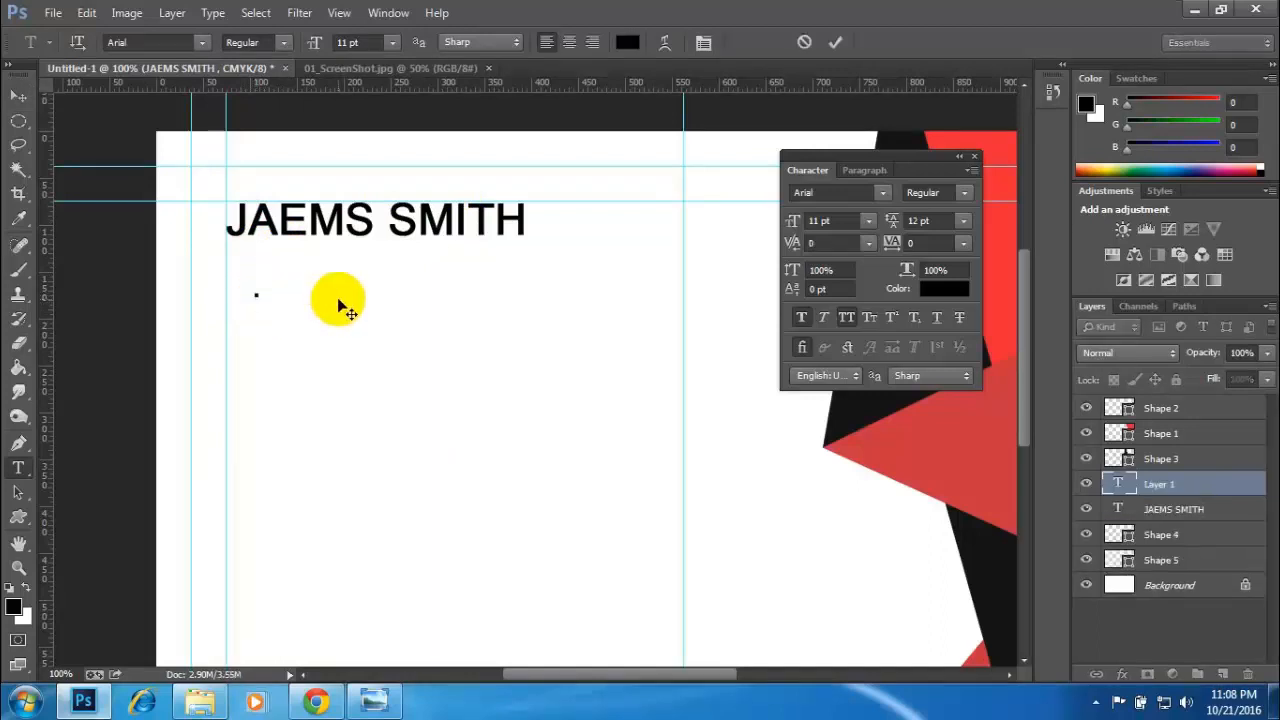
text(GRA)
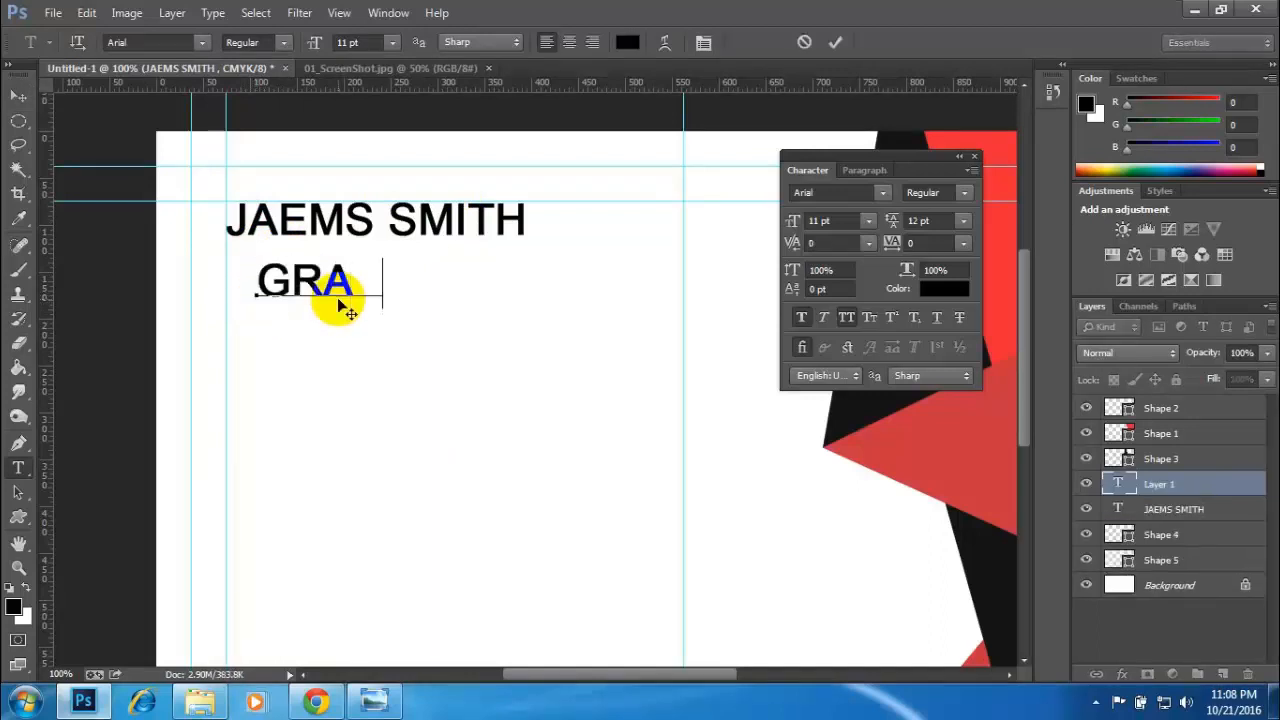
text(PHIV)
key(BackSpace)
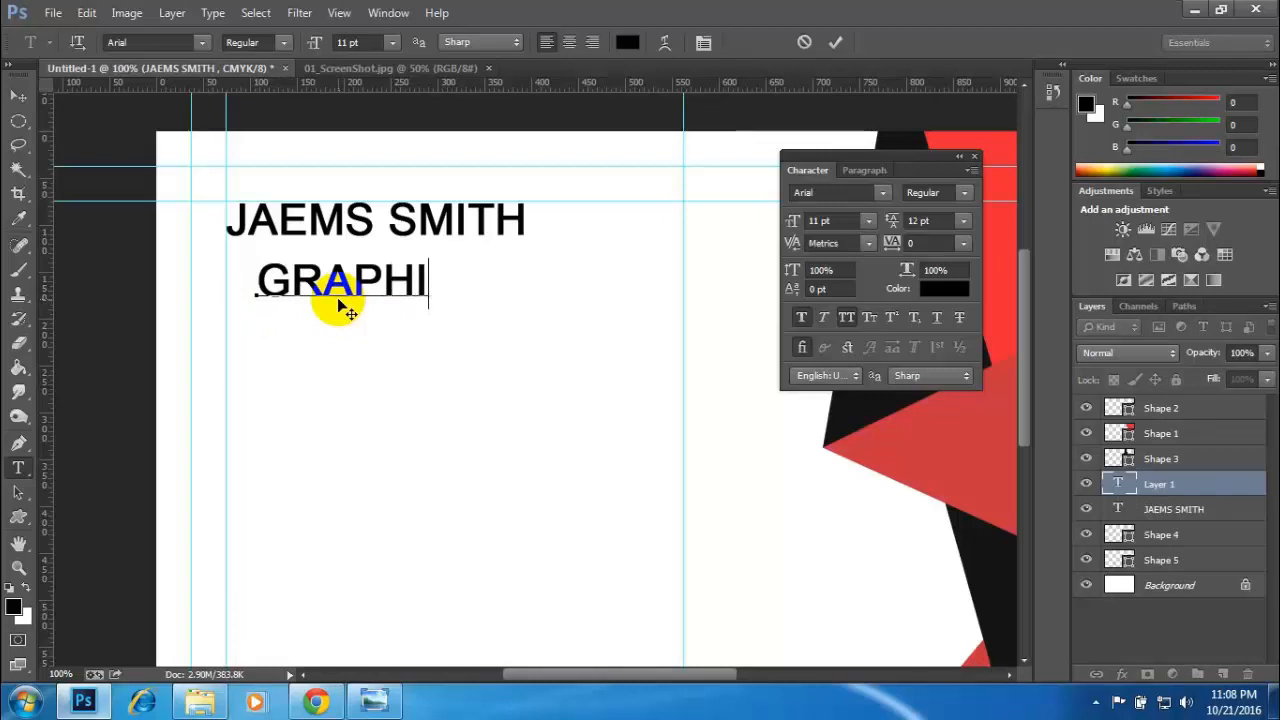
text(C DES)
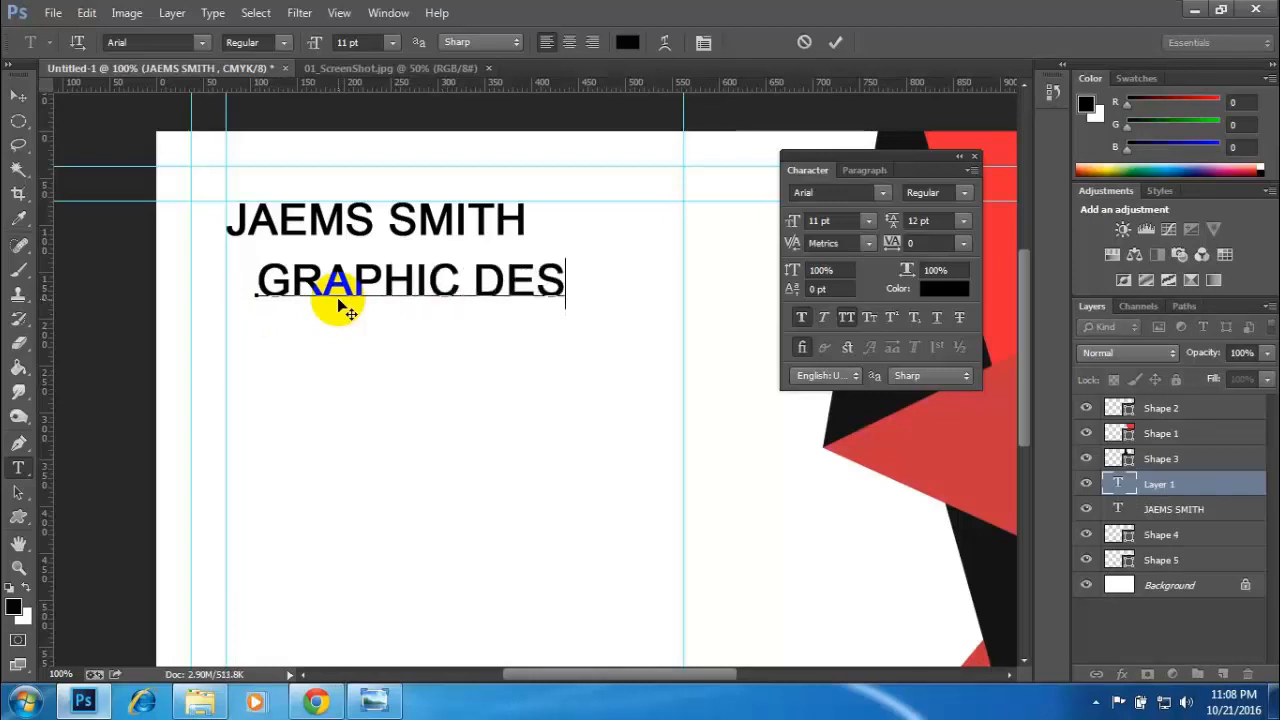
text(IG)
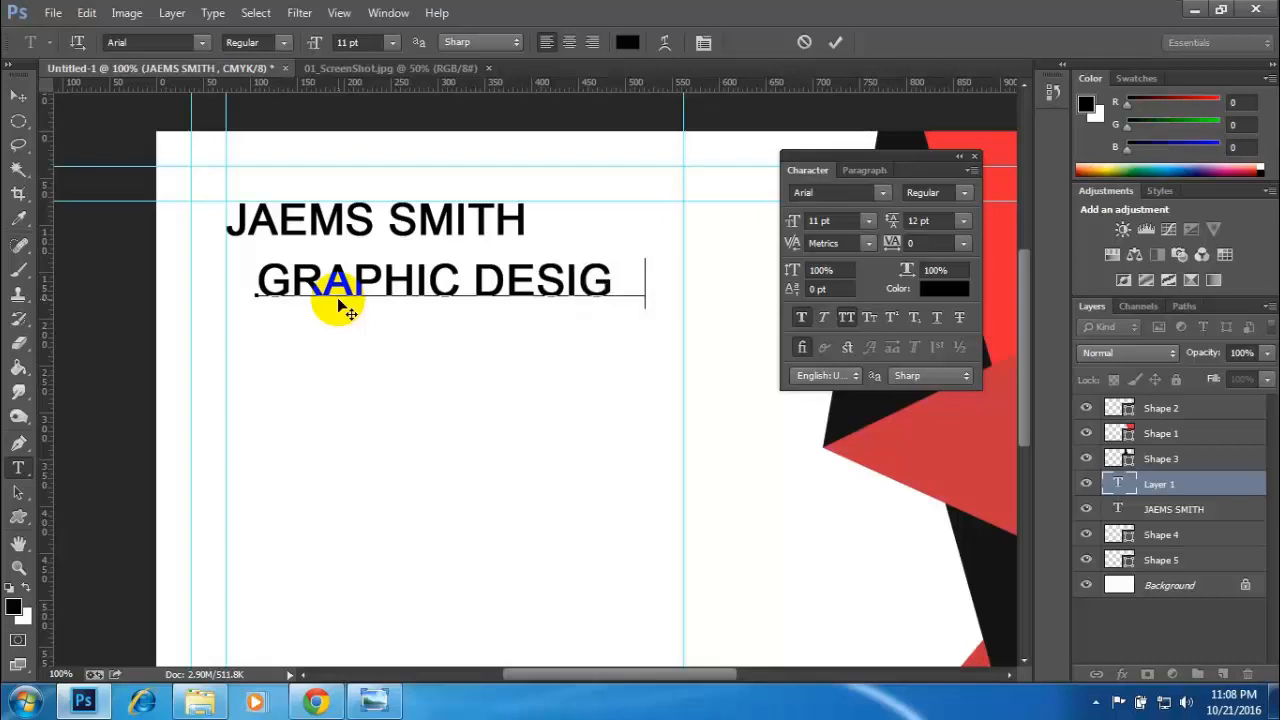
text(NER)
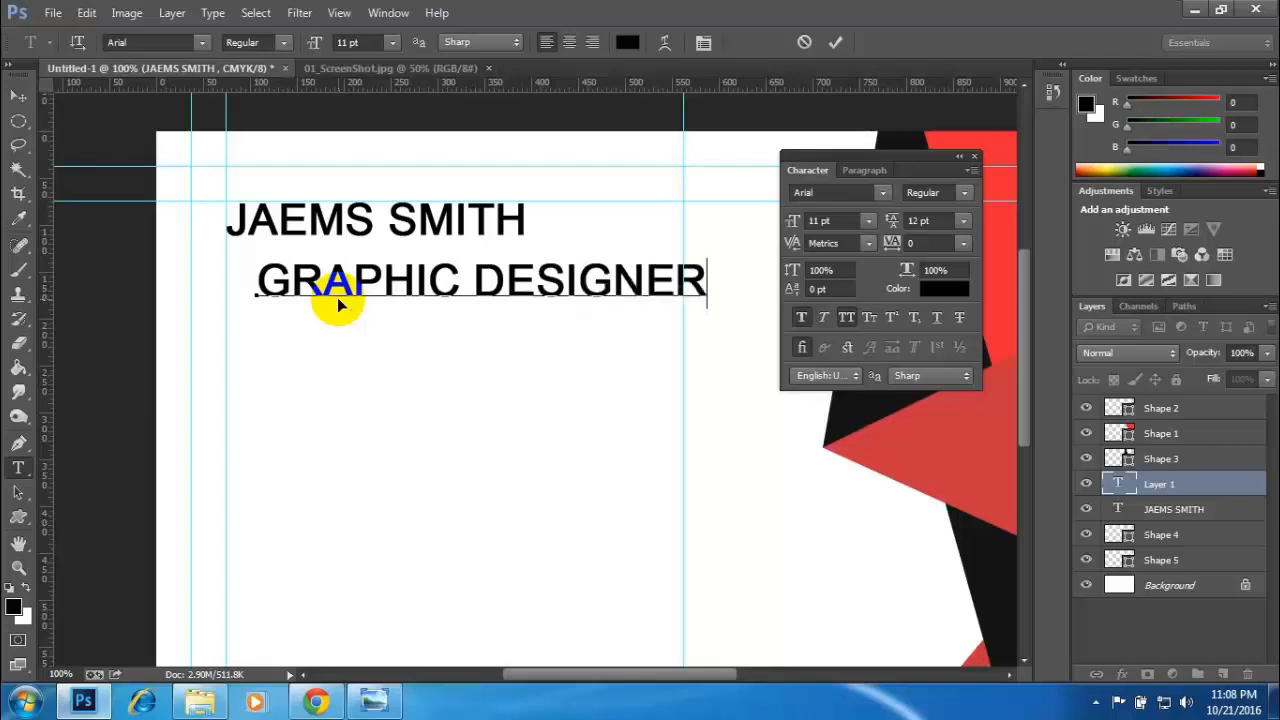
- Set the whole job title text to 7 pt and turn off its faux bold style
key(ctrl+a)
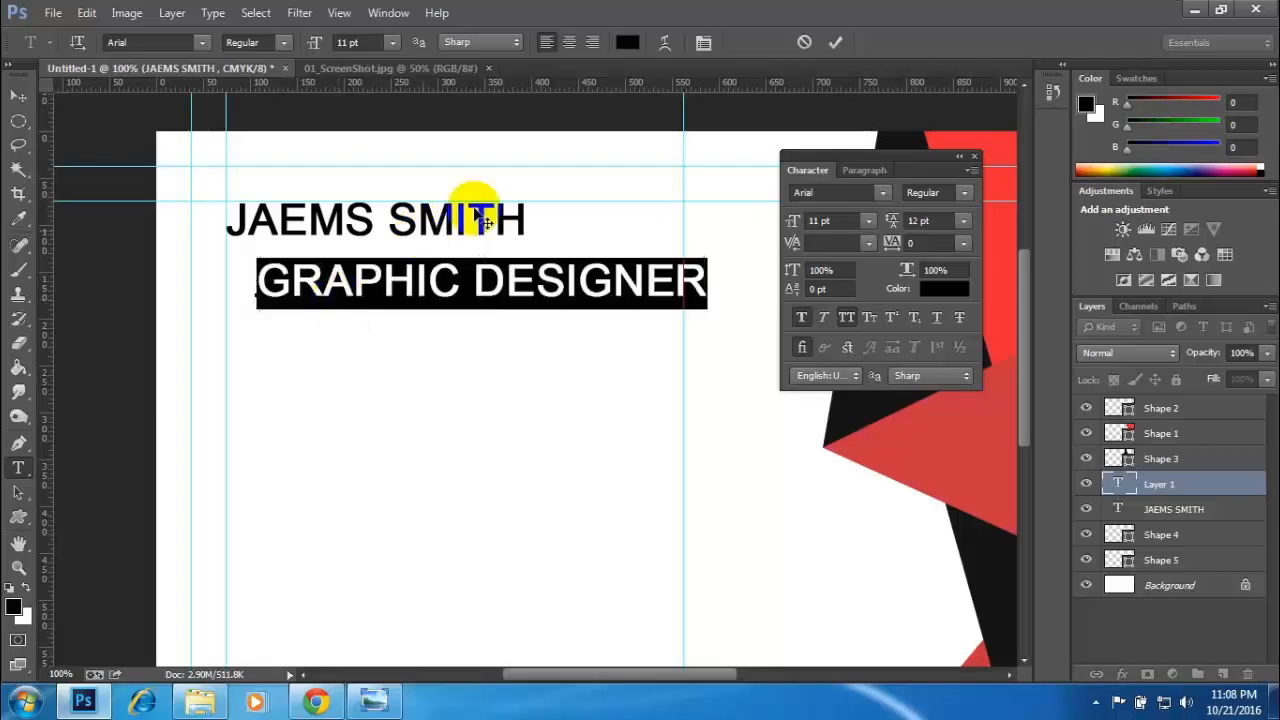
click(869, 221)
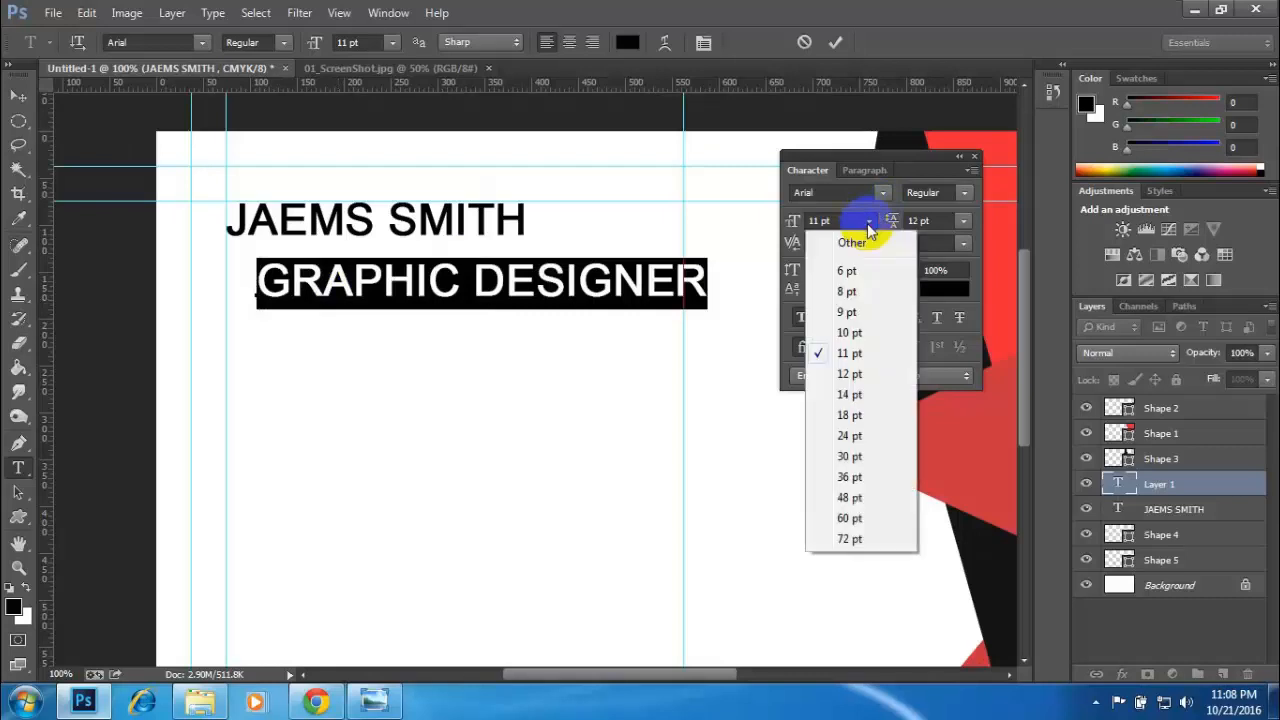
click(848, 290)
click(828, 221)
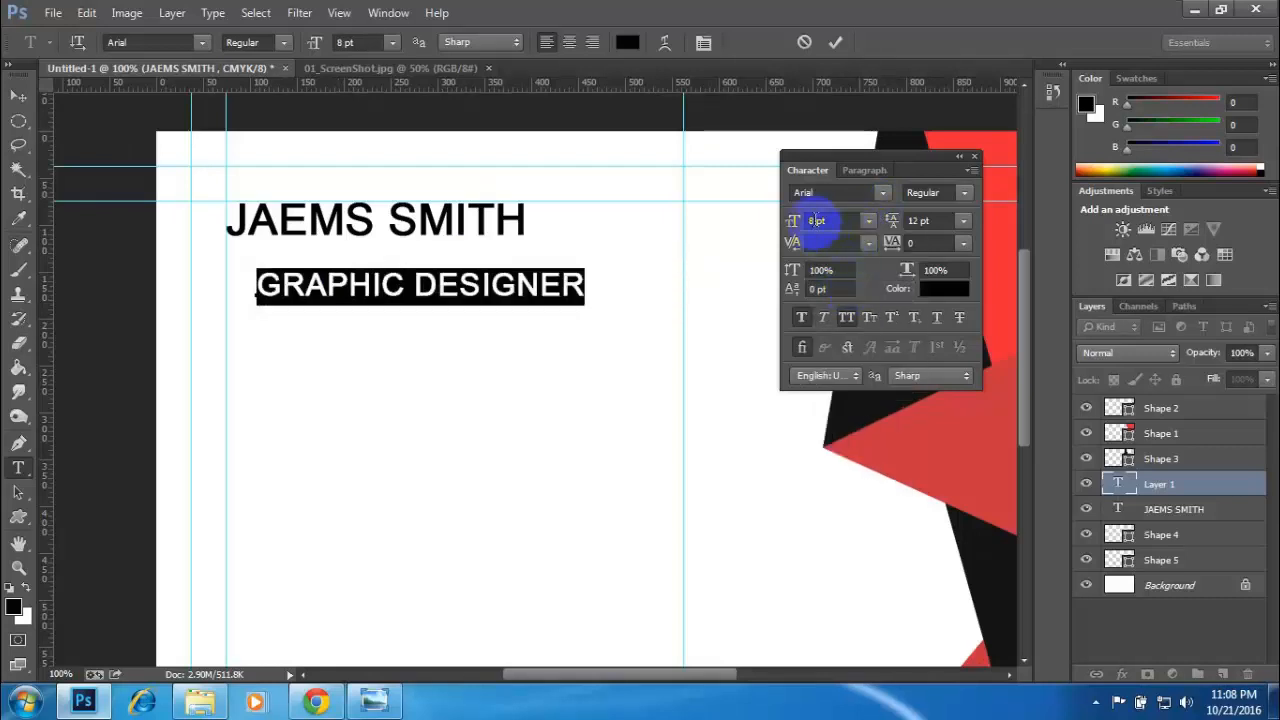
key(Down)
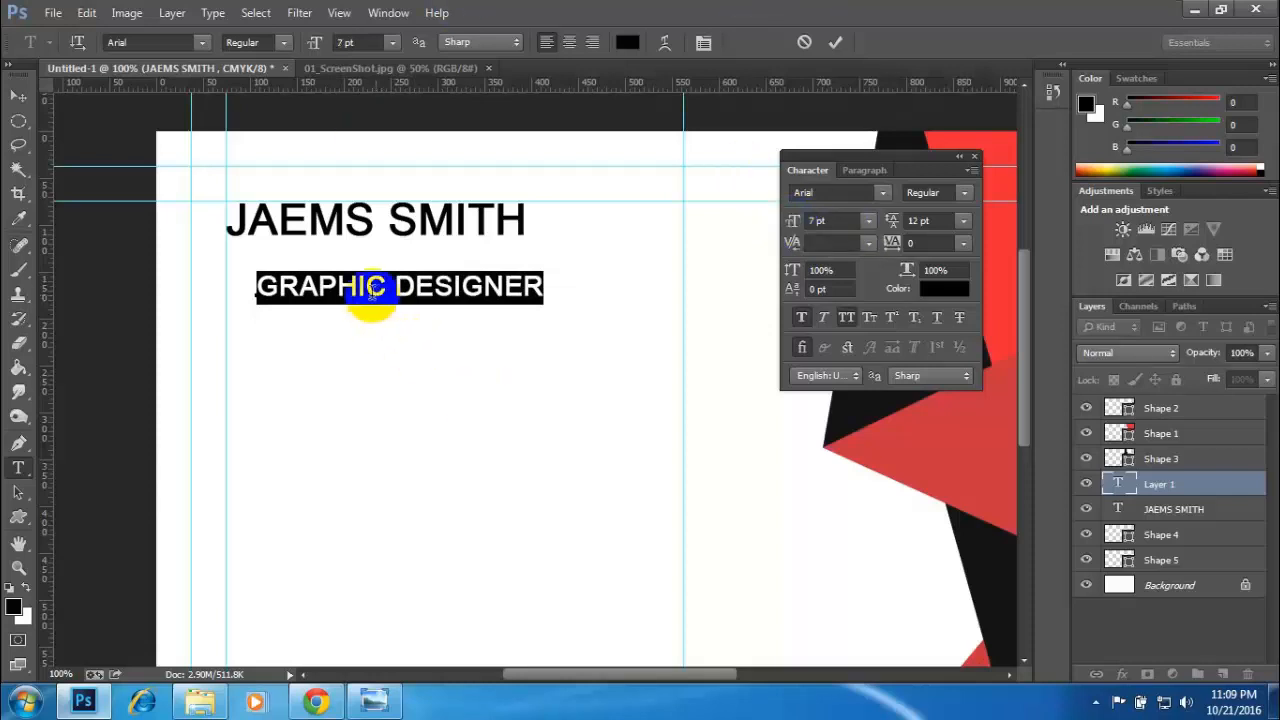
click(803, 320)
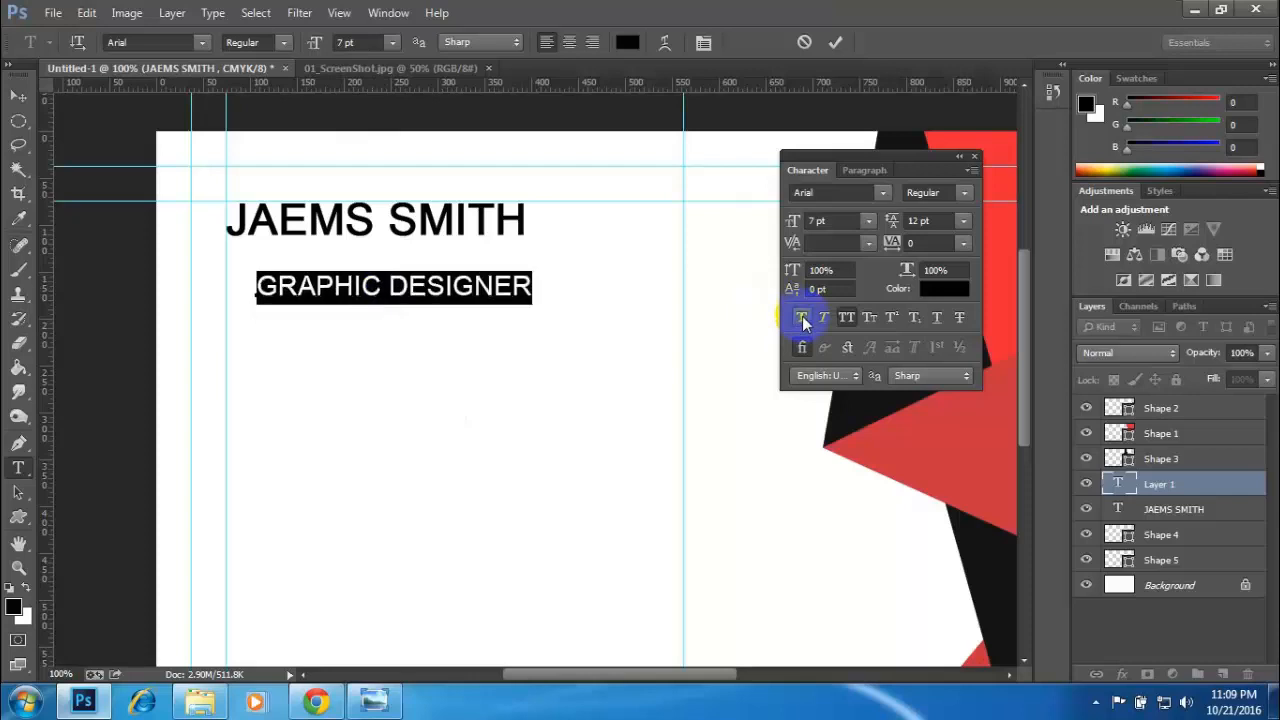
- Align the job title with the inner left margin guide and fine-tune its spacing just below the name
click(21, 103)
drag(388, 292, 357, 276)
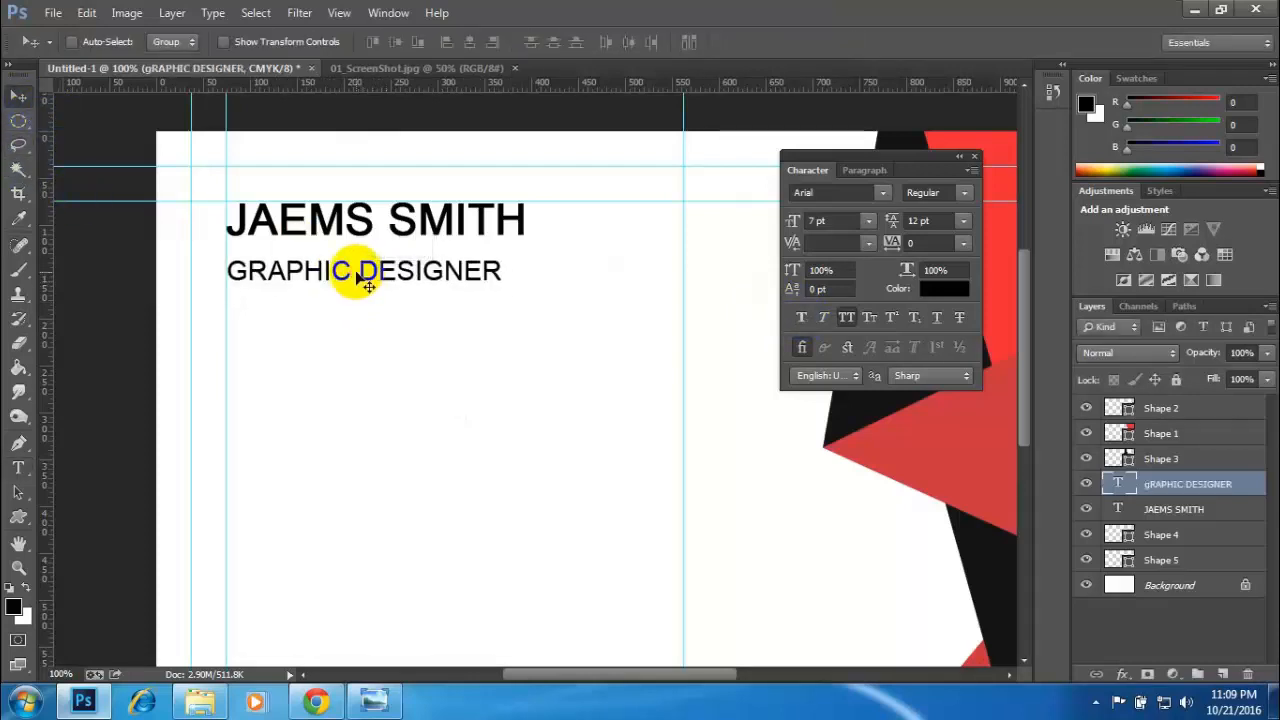
key(Up)
key(Up)
key(Up)
key(Up)
key(Up)
key(Up)
key(Up)
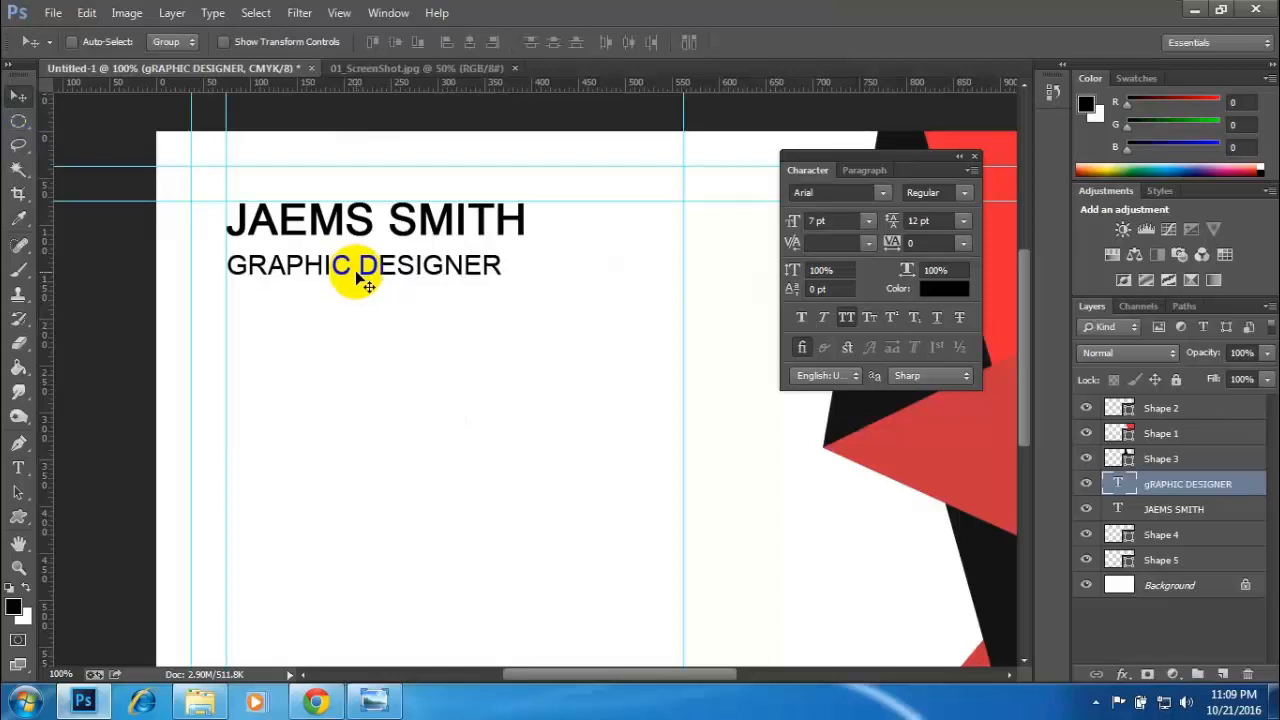
key(Down)
key(Down)
key(Down)
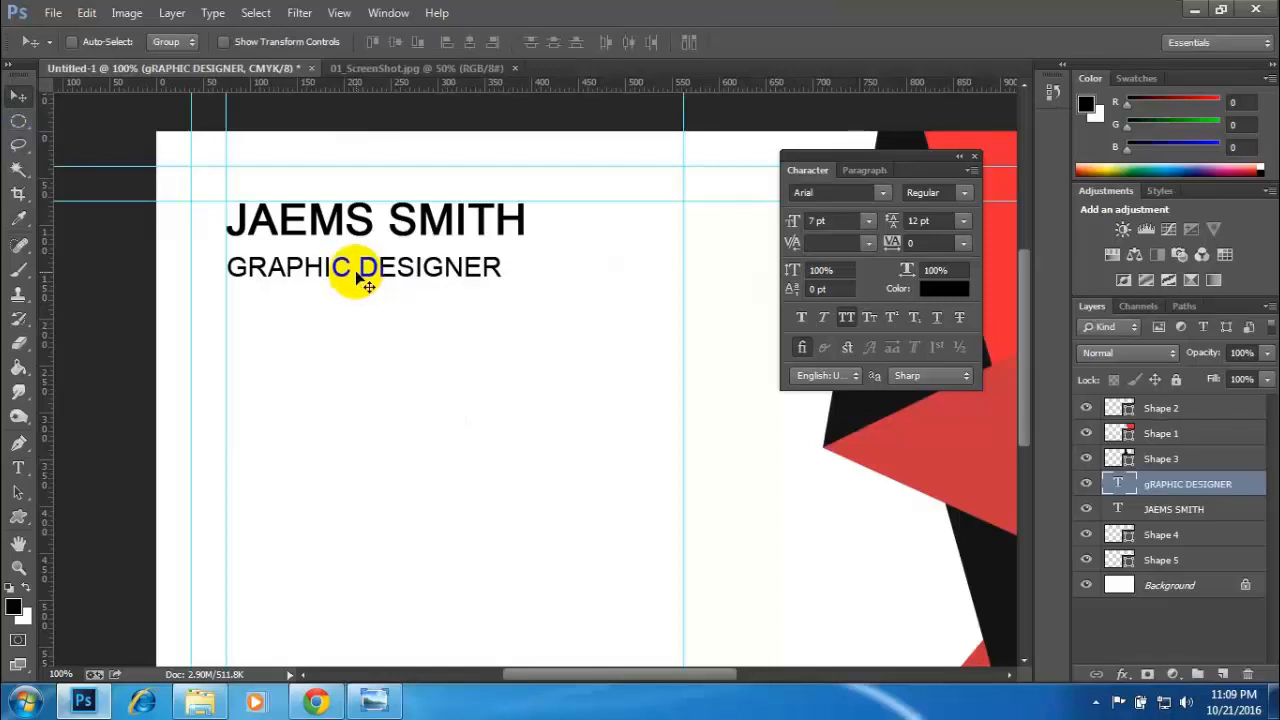
- Following the reference card's underline, draw a horizontal 1 px line about 134 px long beneath the job title from the inner left margin guide
click(382, 69)
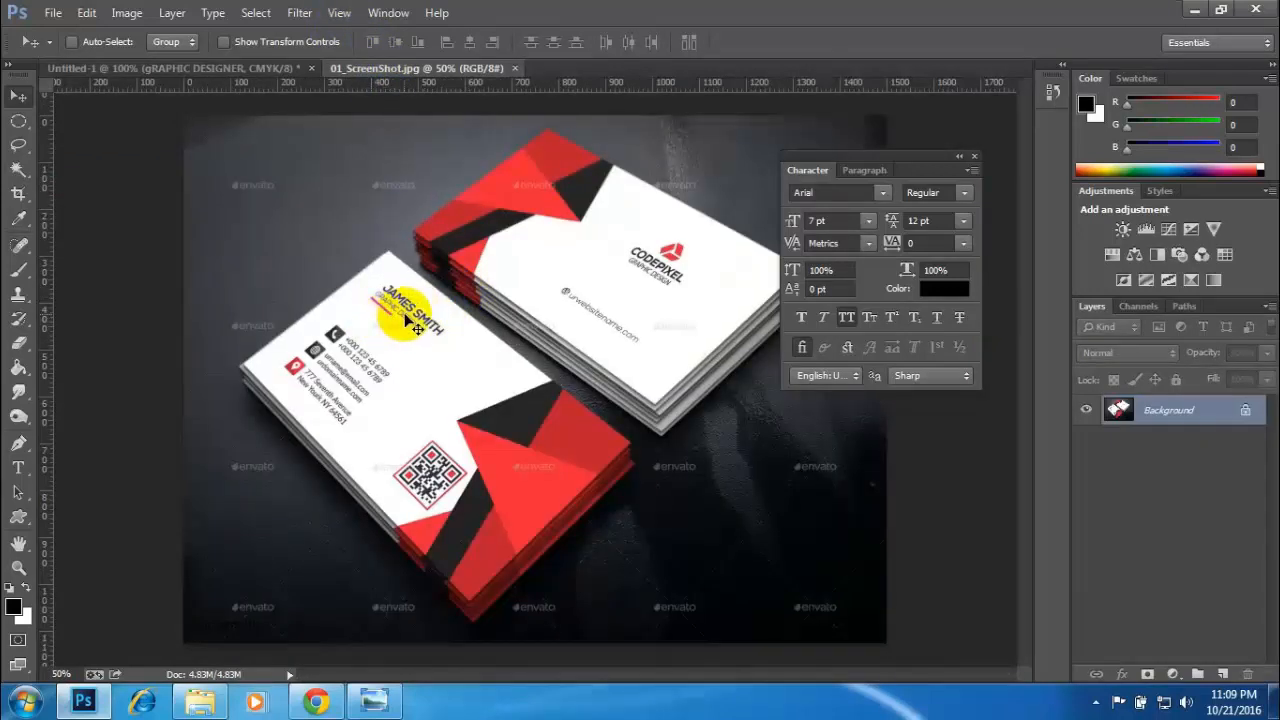
key(ctrl+plus)
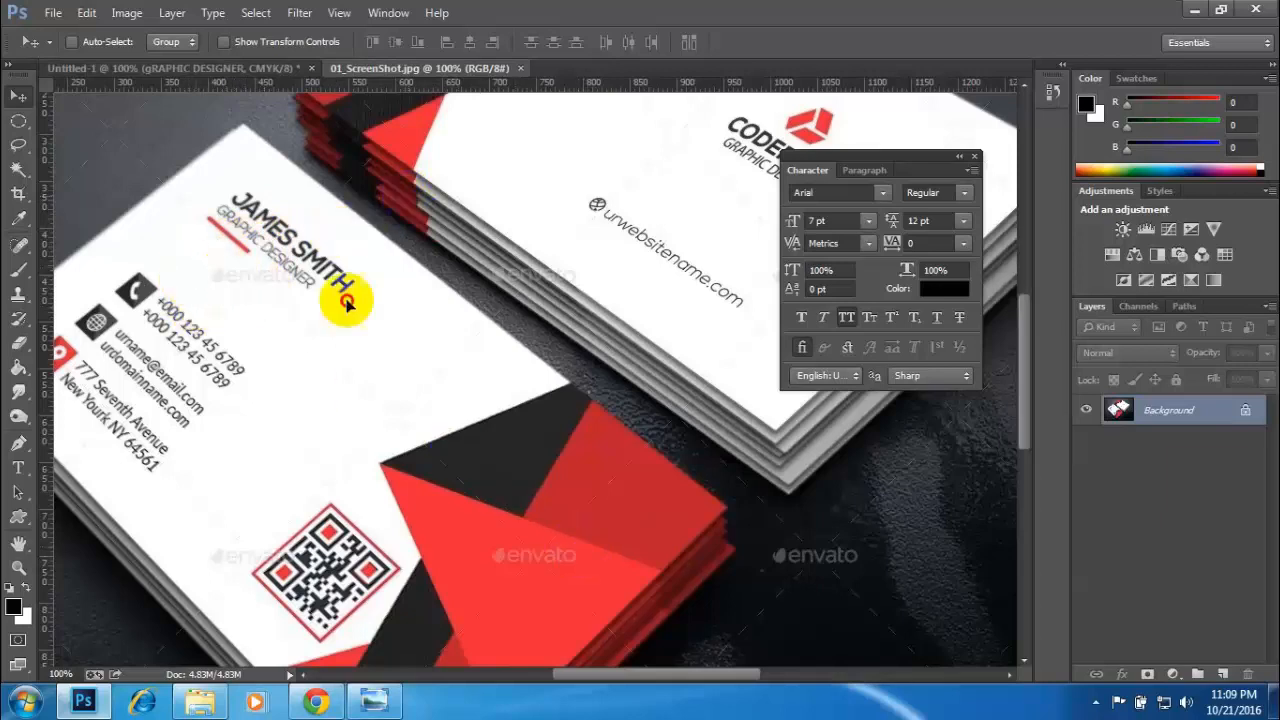
click(309, 350)
click(620, 274)
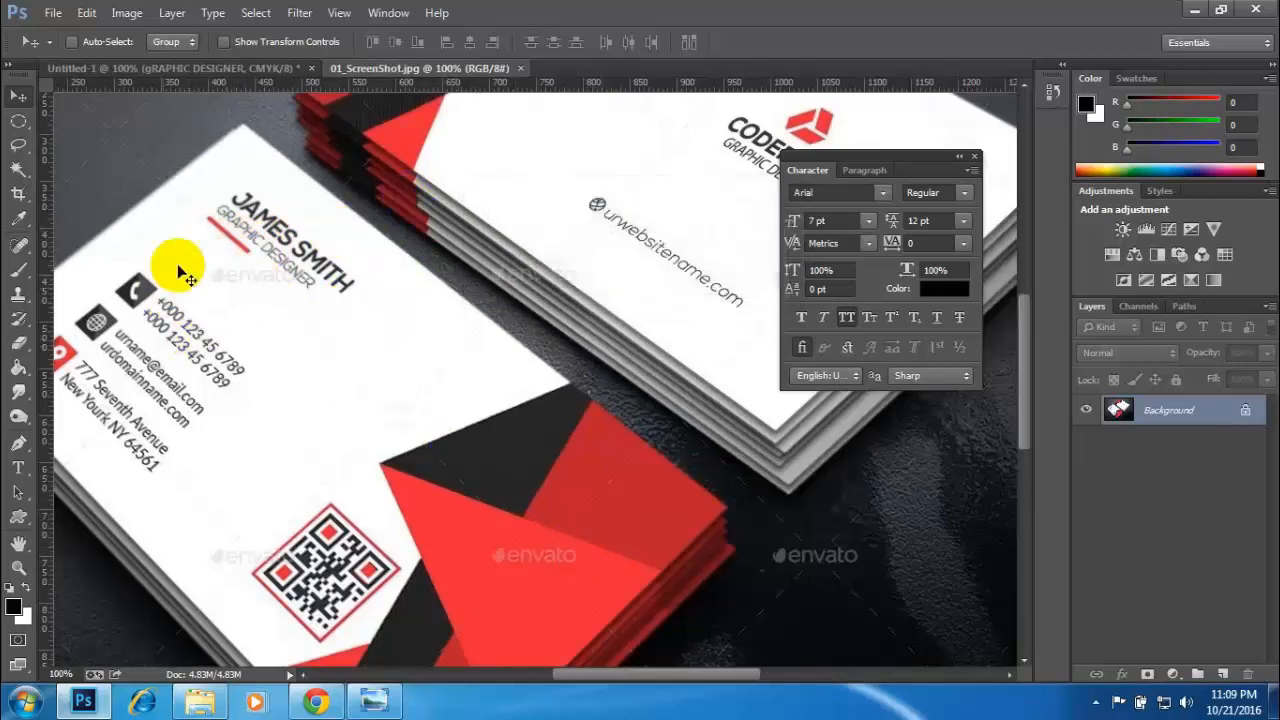
click(170, 67)
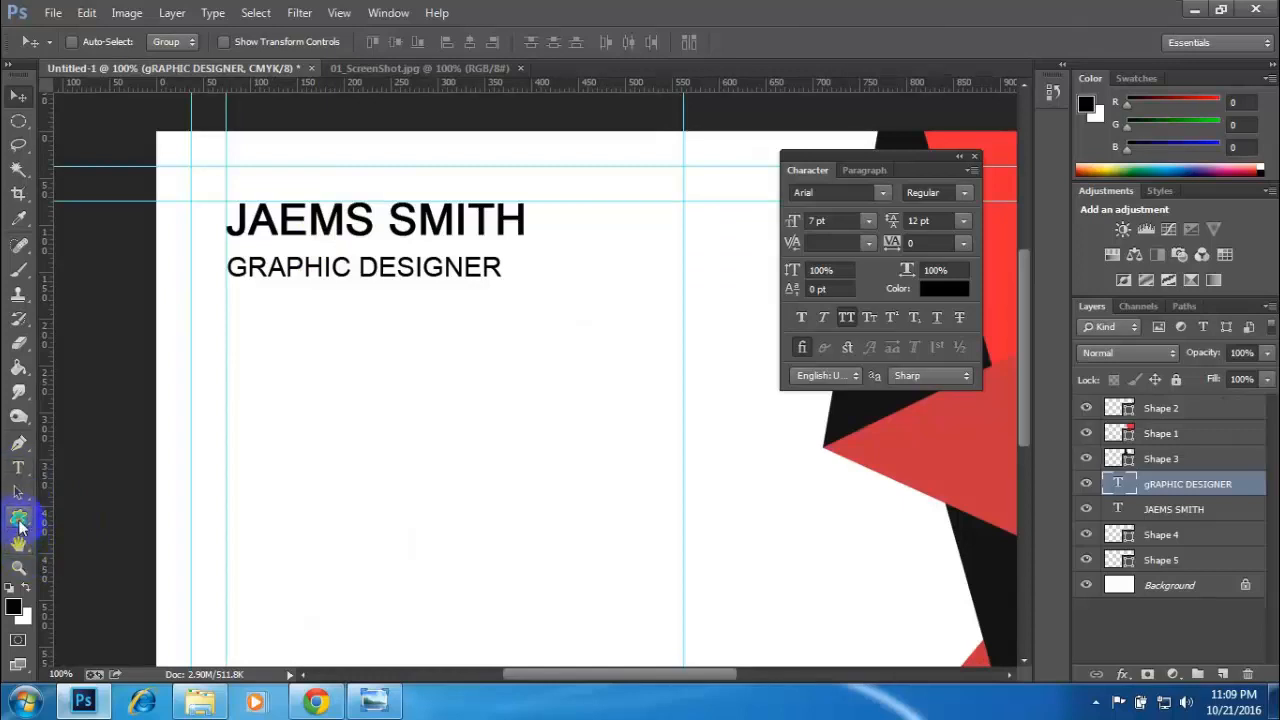
click(18, 516)
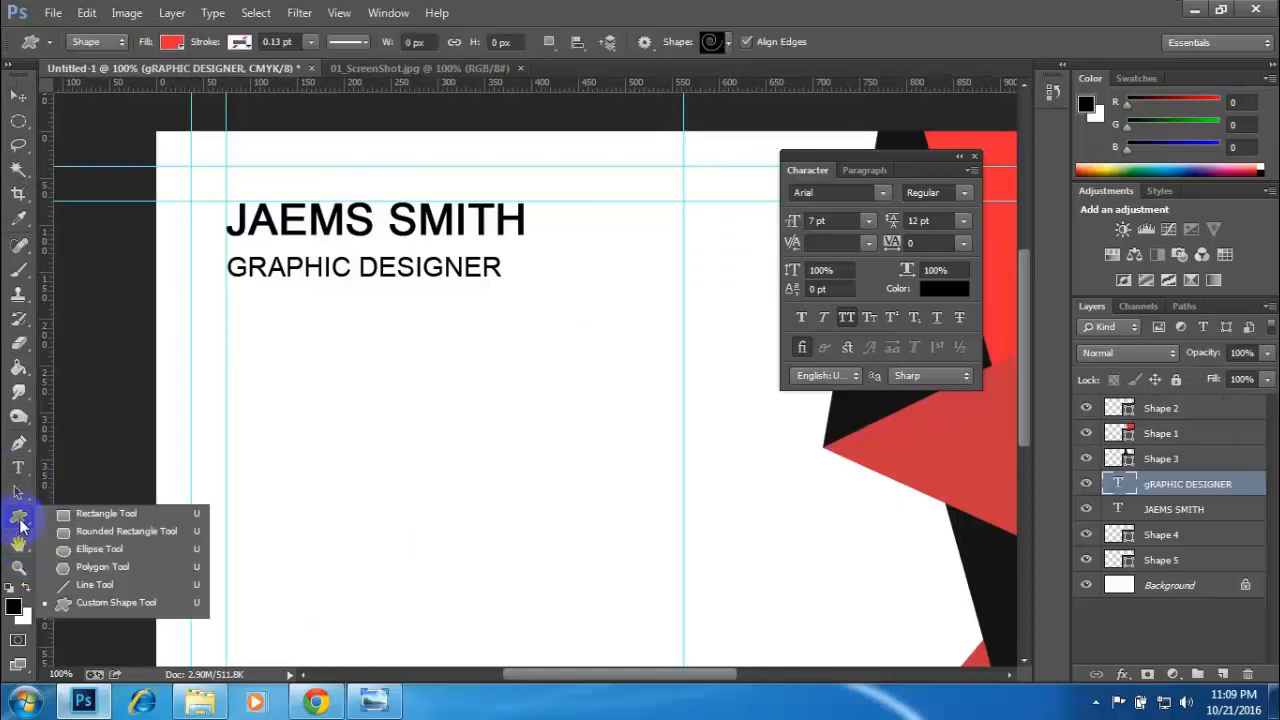
click(95, 588)
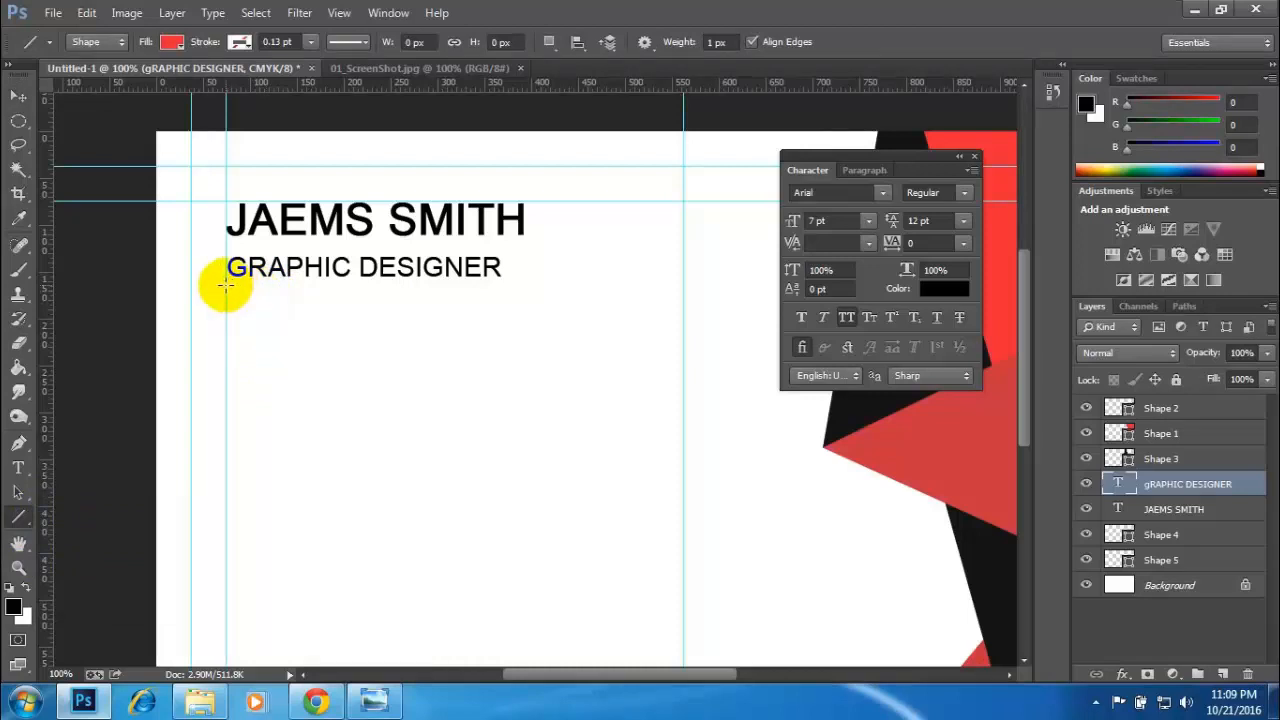
drag(226, 286, 352, 300)
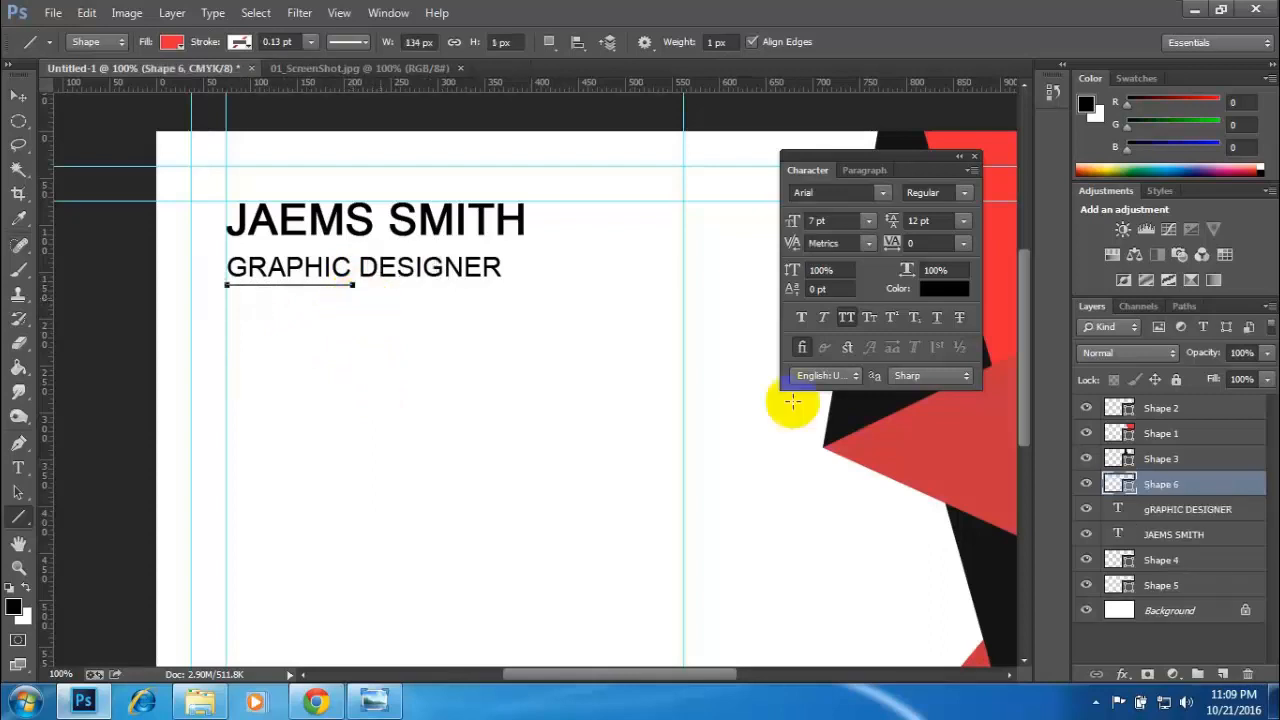
- Give the line beneath the job title the card's recently used red as both fill and stroke colour
click(180, 46)
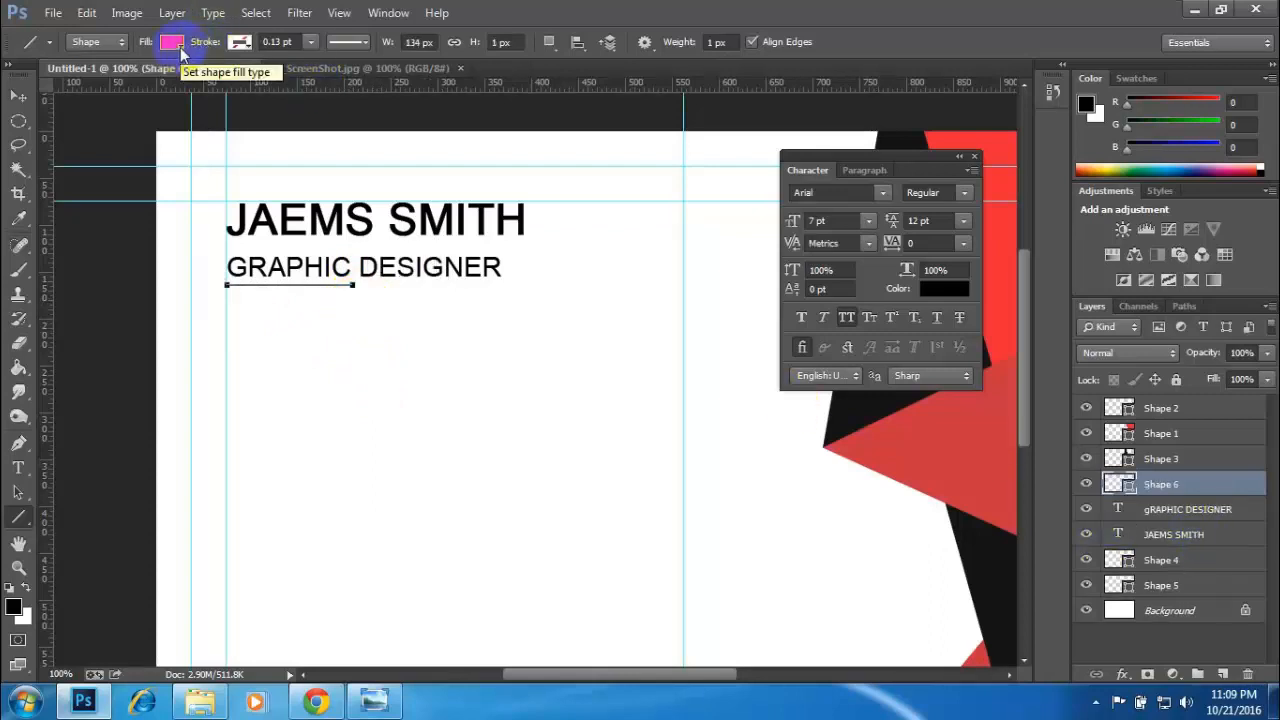
click(180, 48)
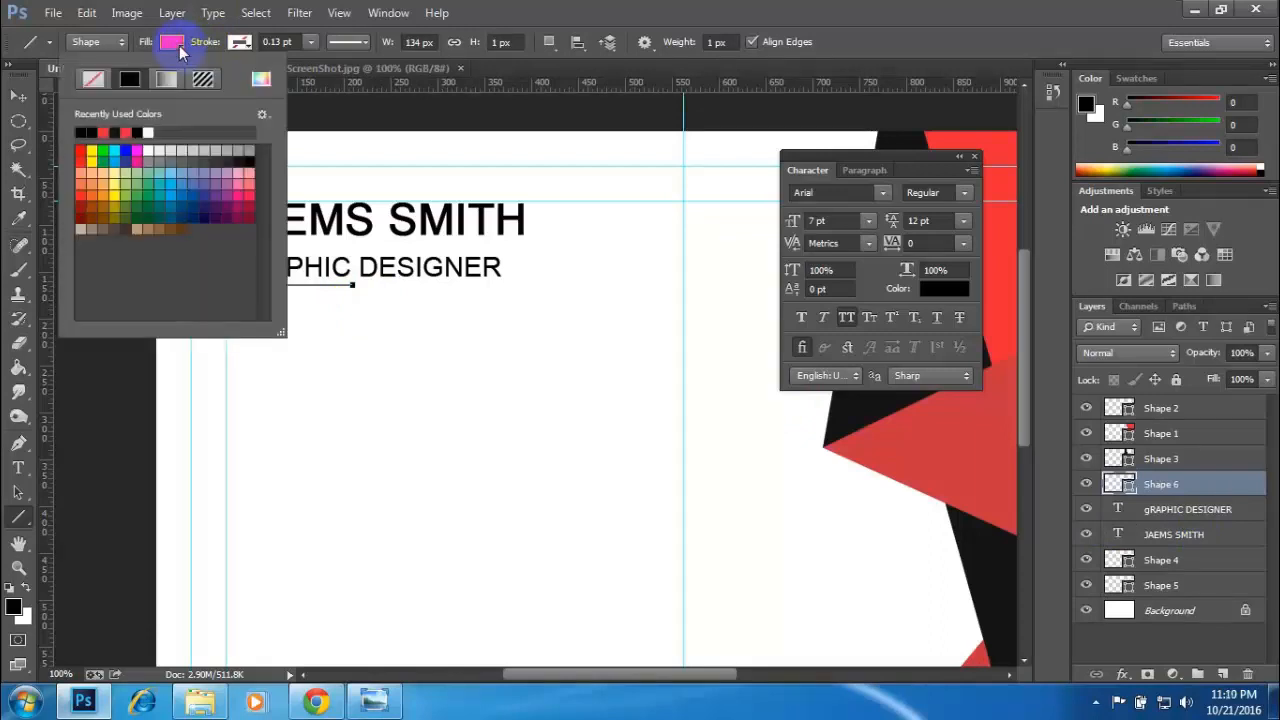
click(103, 131)
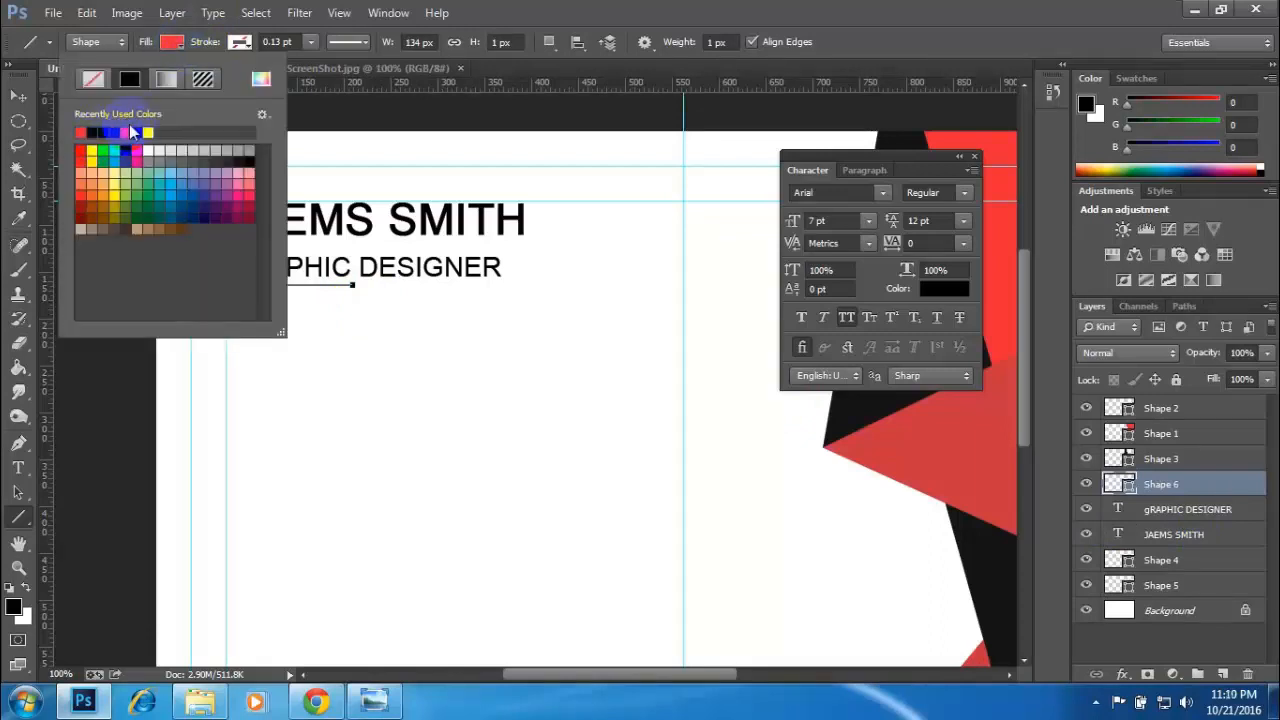
click(240, 42)
click(245, 46)
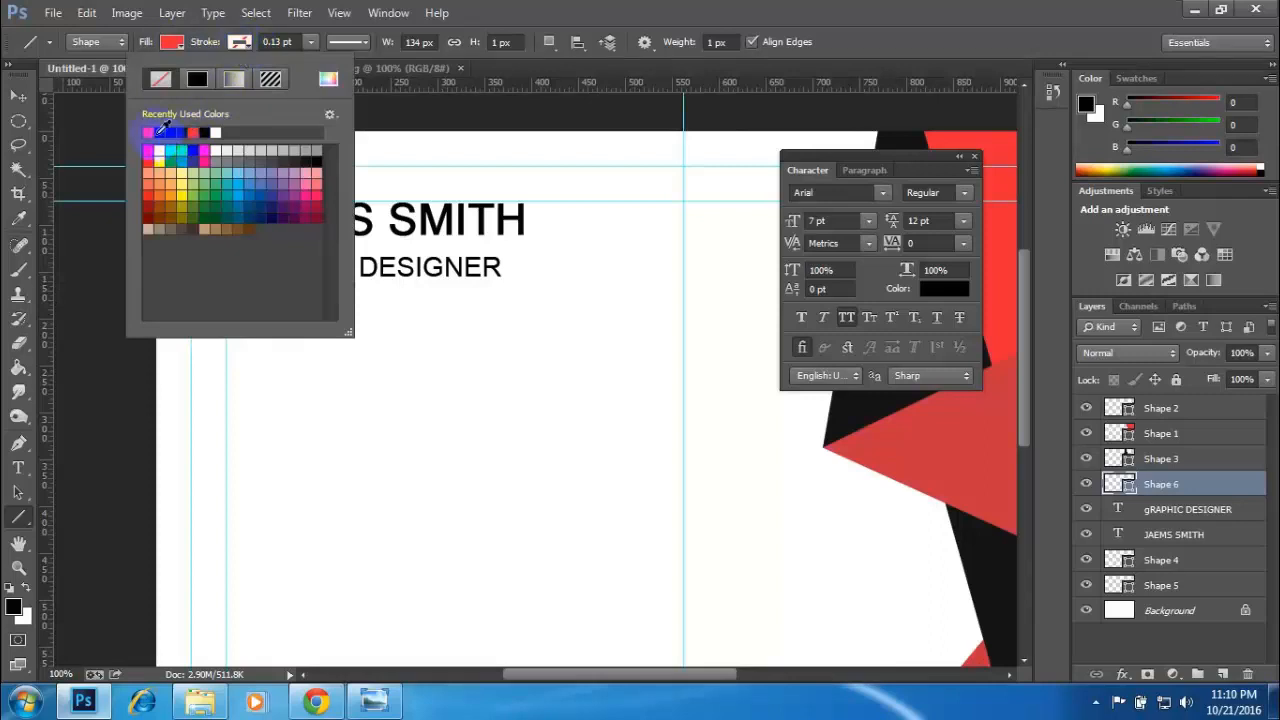
click(149, 132)
click(602, 8)
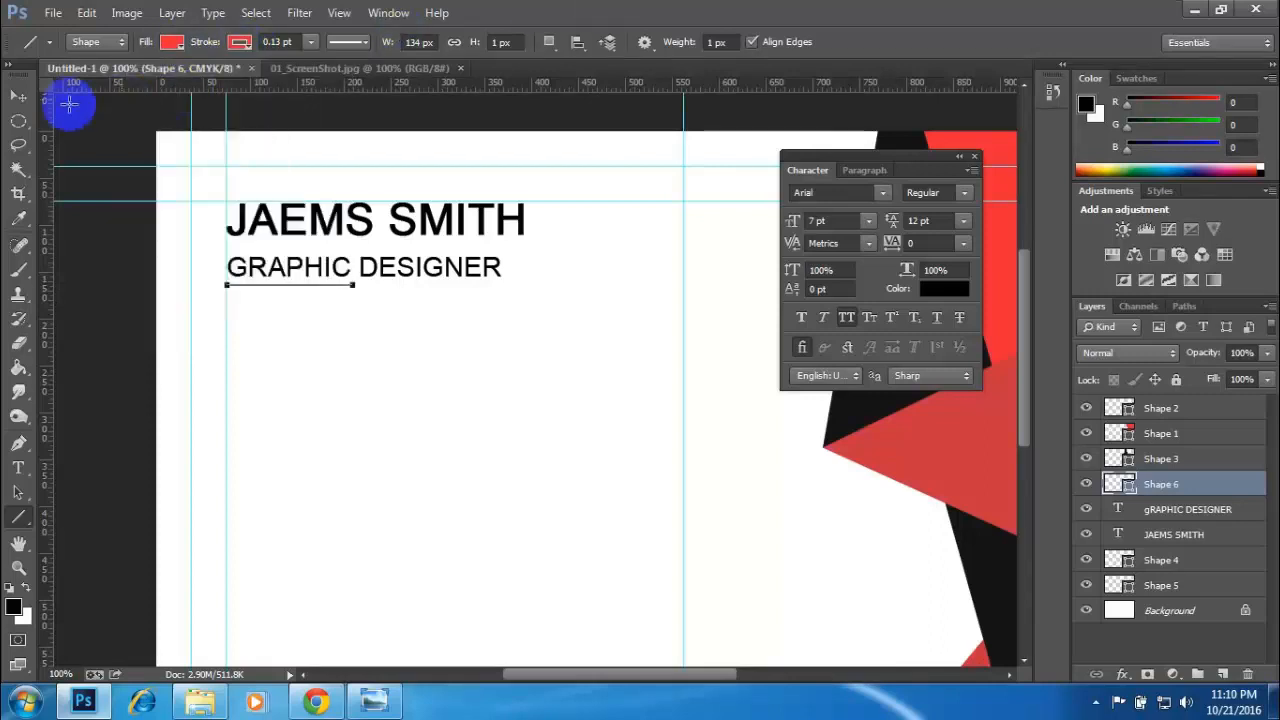
click(18, 96)
click(350, 330)
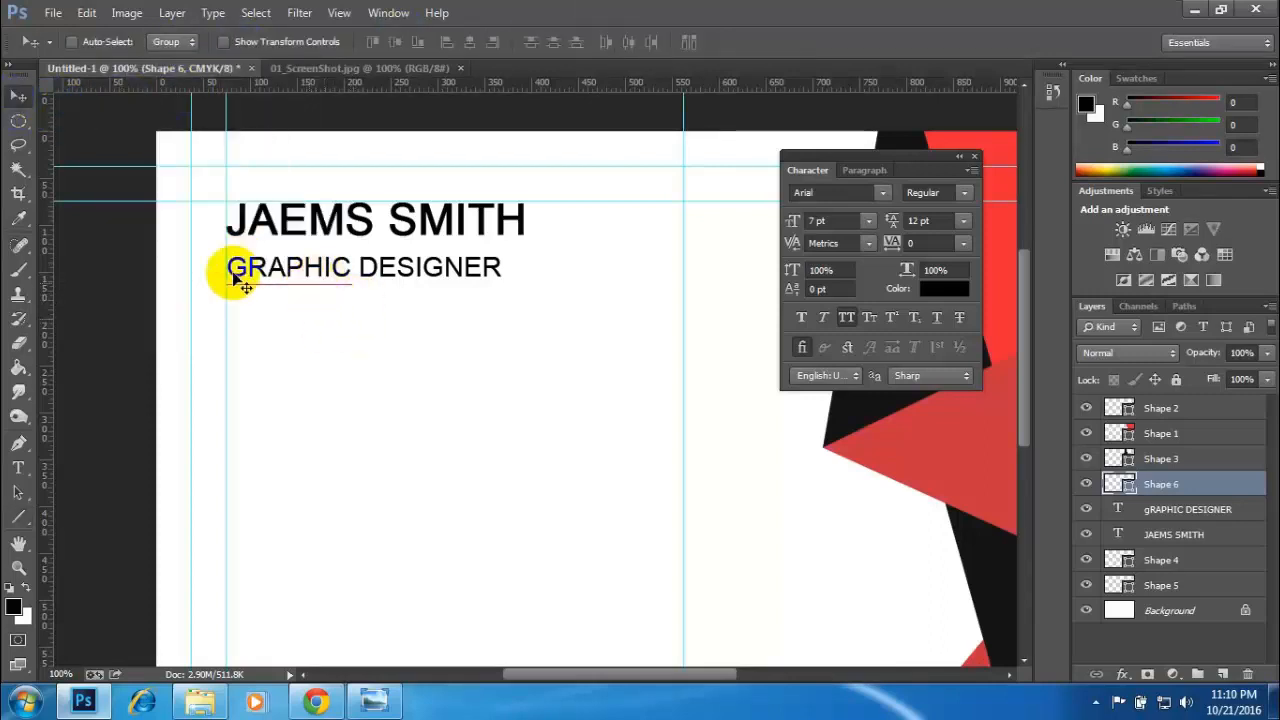
- Set the stroke width of the line beneath the job title to 9.59 pt
click(17, 548)
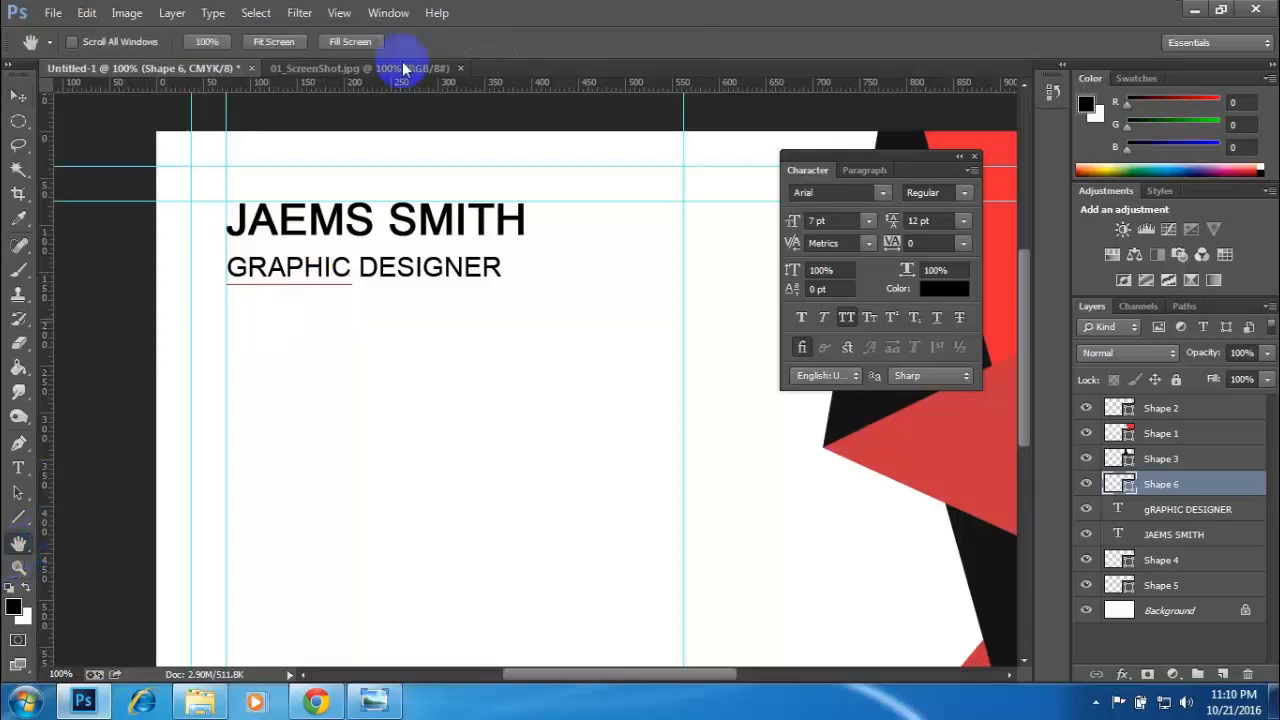
click(20, 545)
click(19, 567)
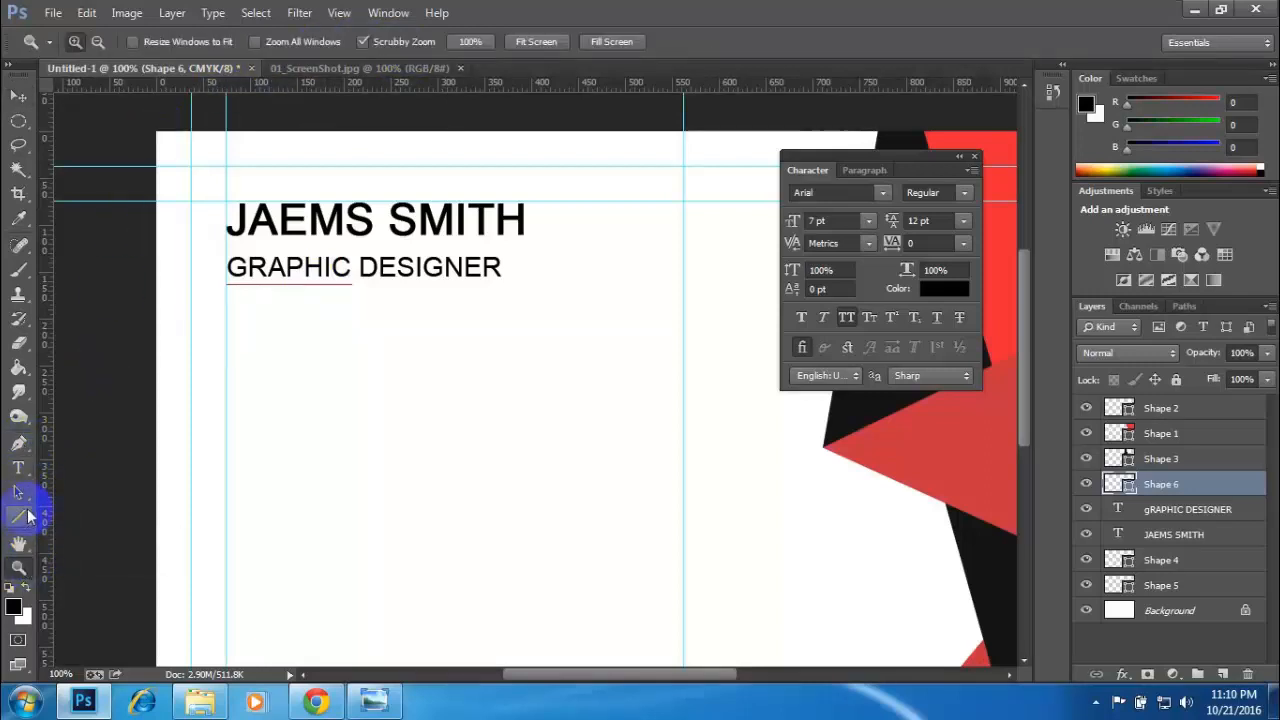
right_click(18, 518)
click(110, 587)
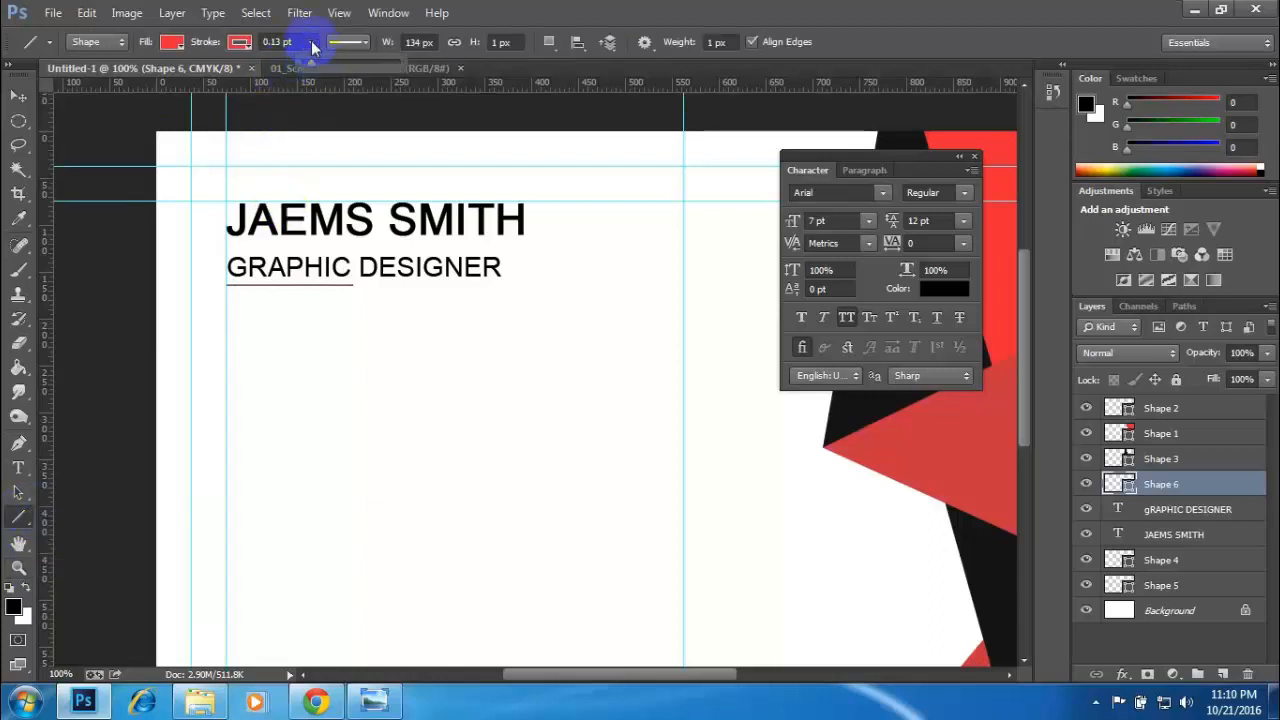
drag(310, 64, 312, 64)
drag(325, 64, 409, 49)
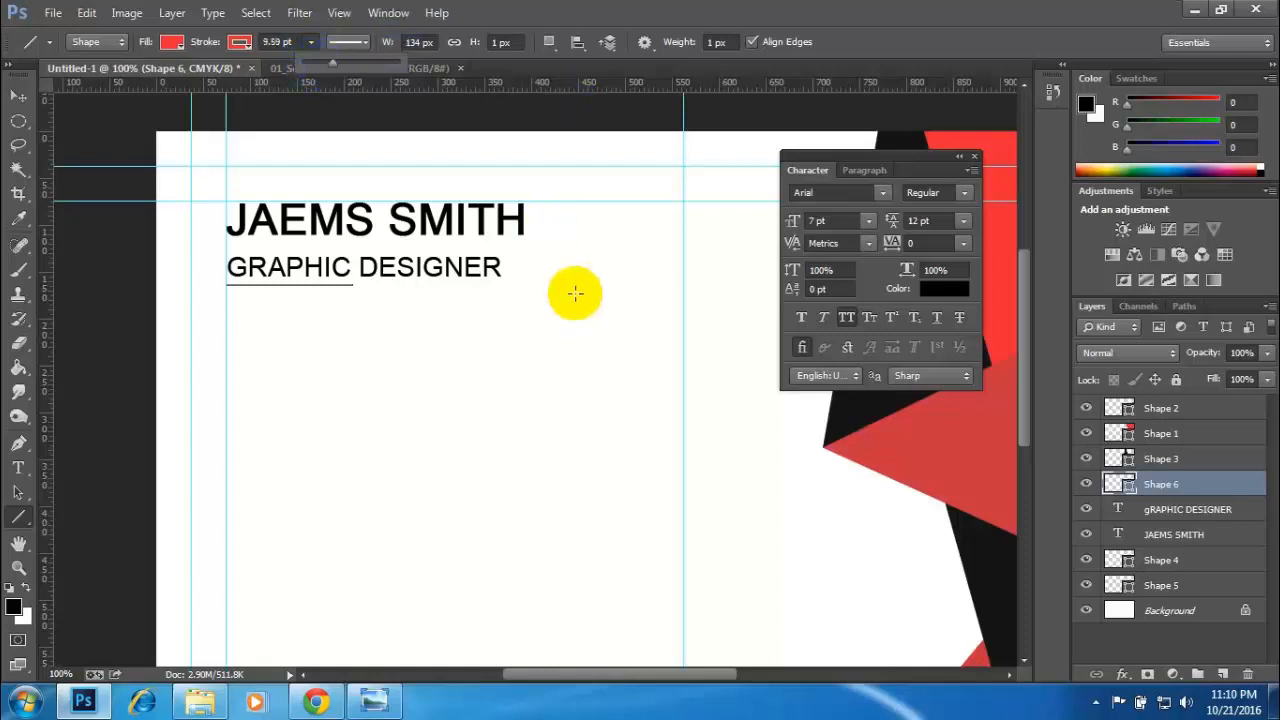
click(17, 96)
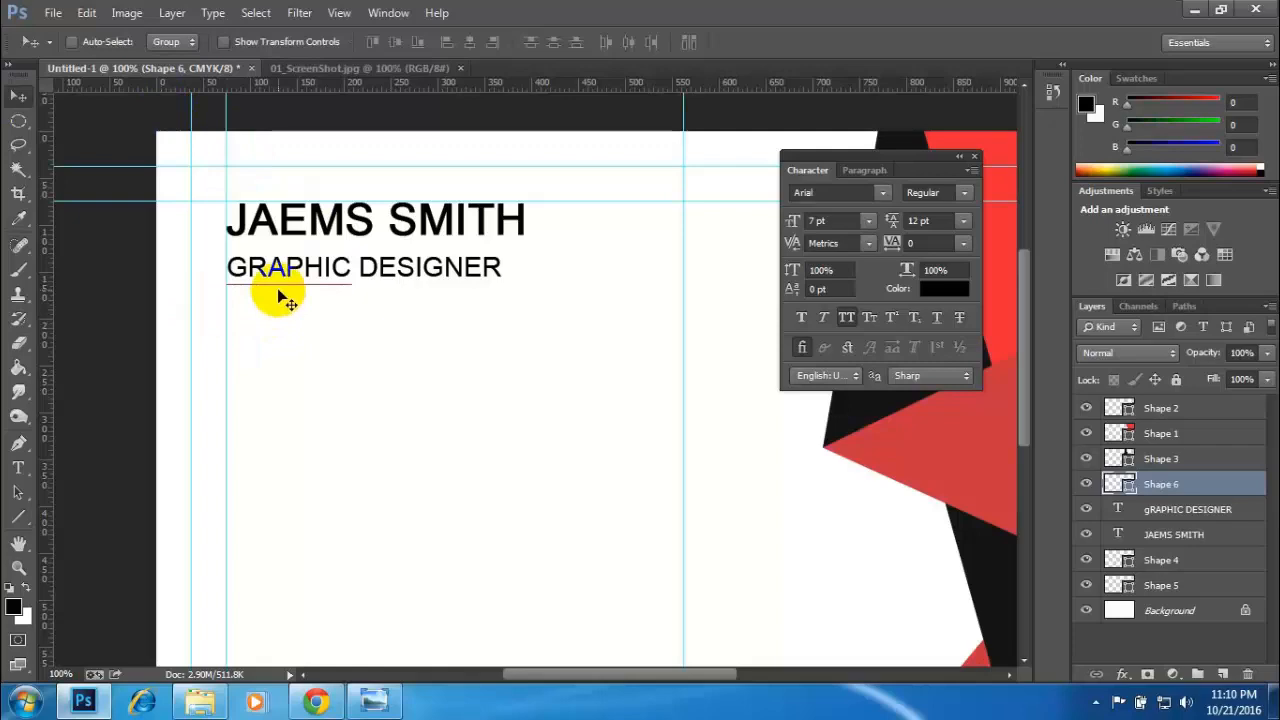
- Set the height of the red line beneath the job title to 4 px
key(ctrl+plus)
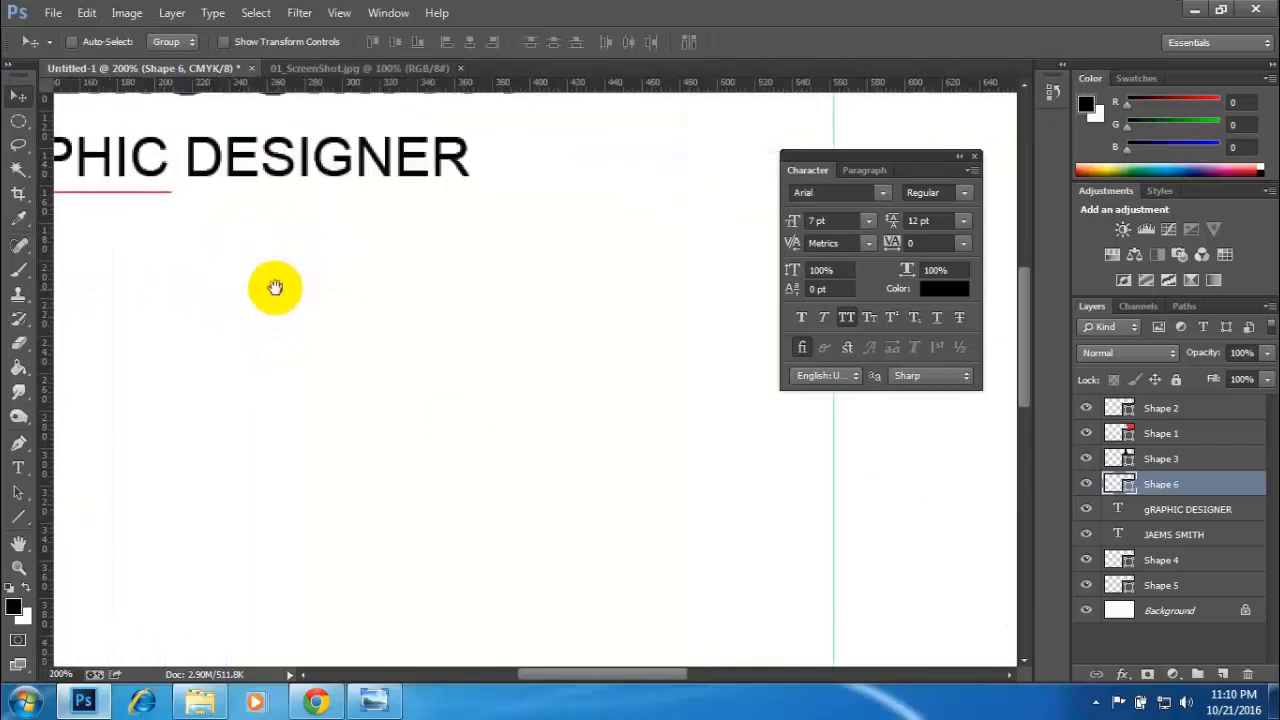
drag(275, 288, 366, 306)
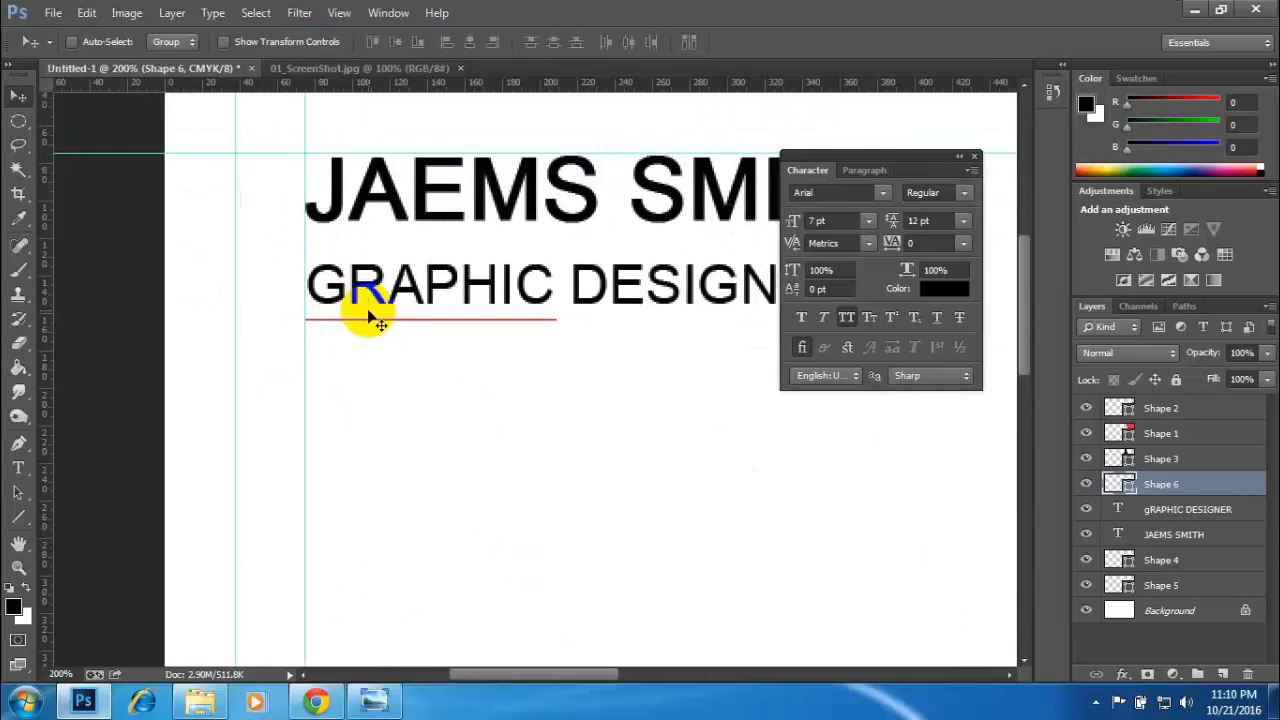
key(u)
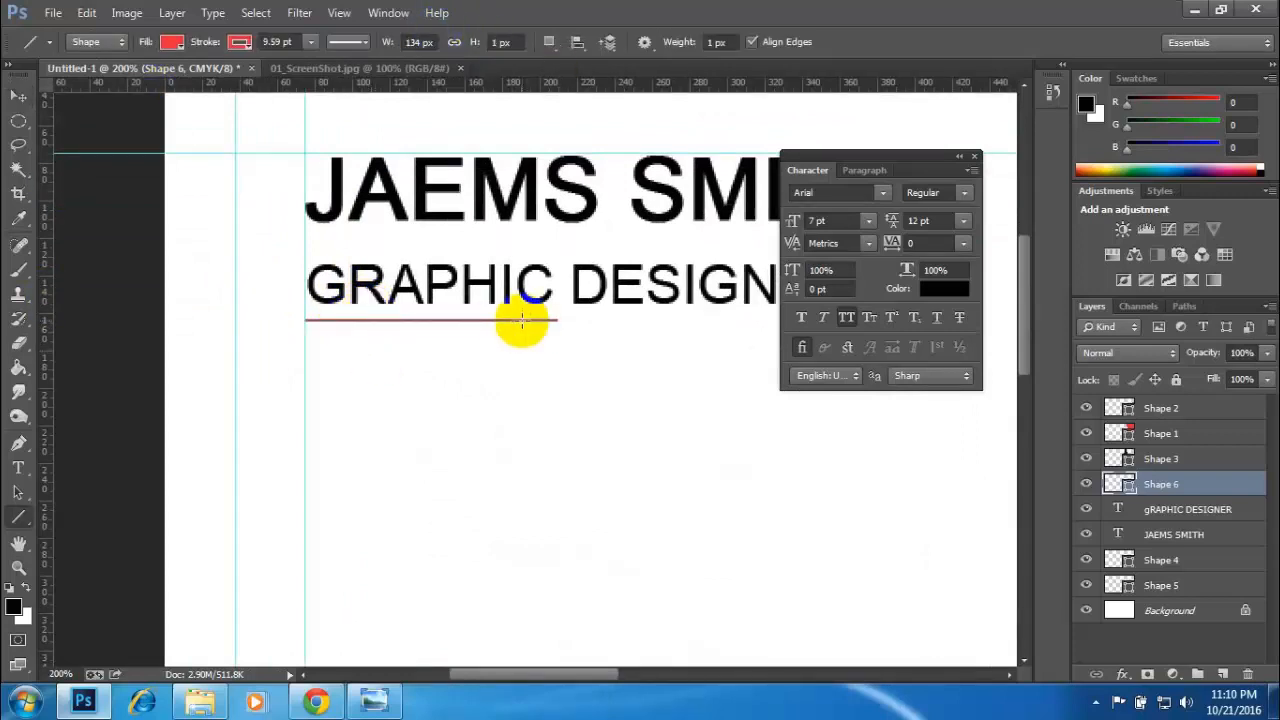
click(501, 42)
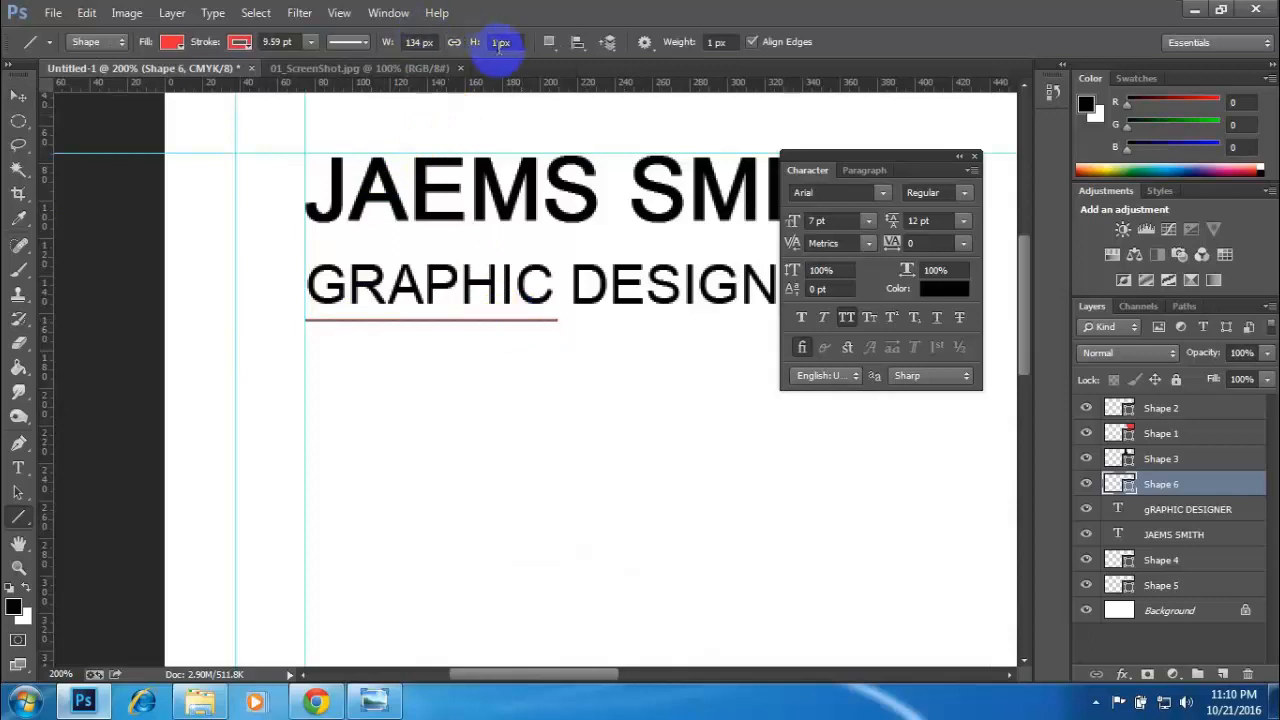
click(493, 45)
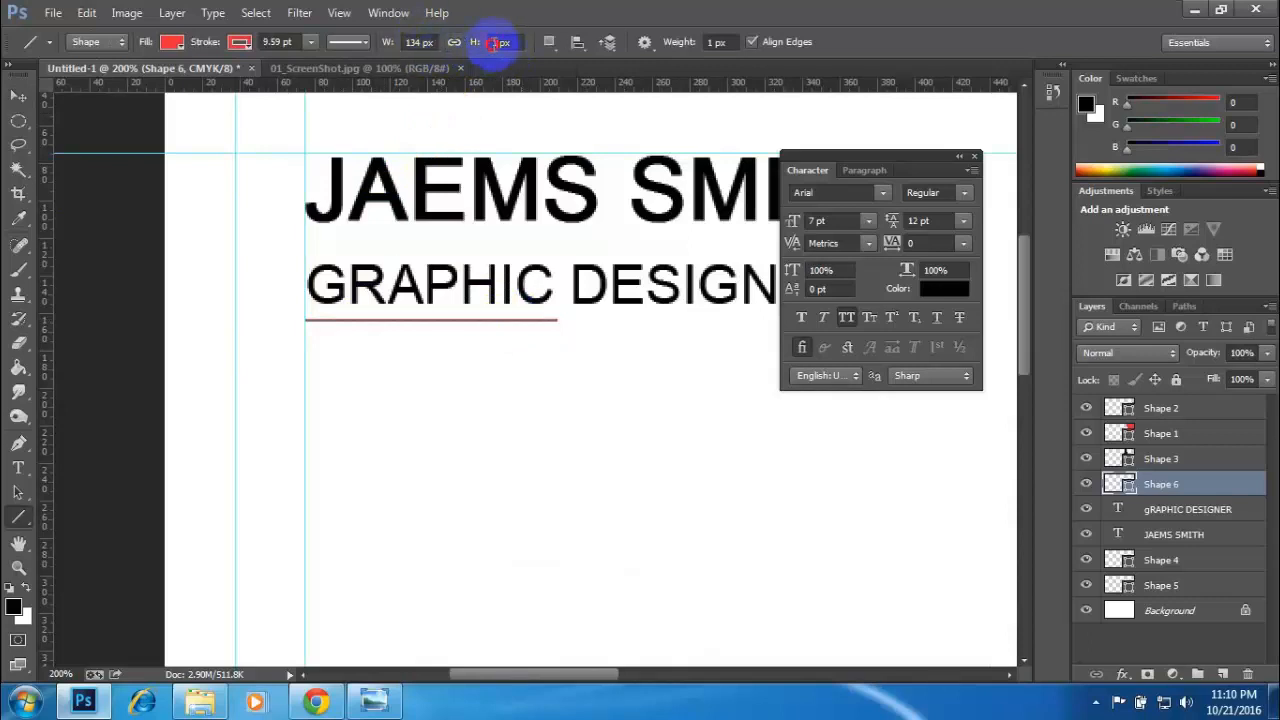
drag(497, 43, 473, 44)
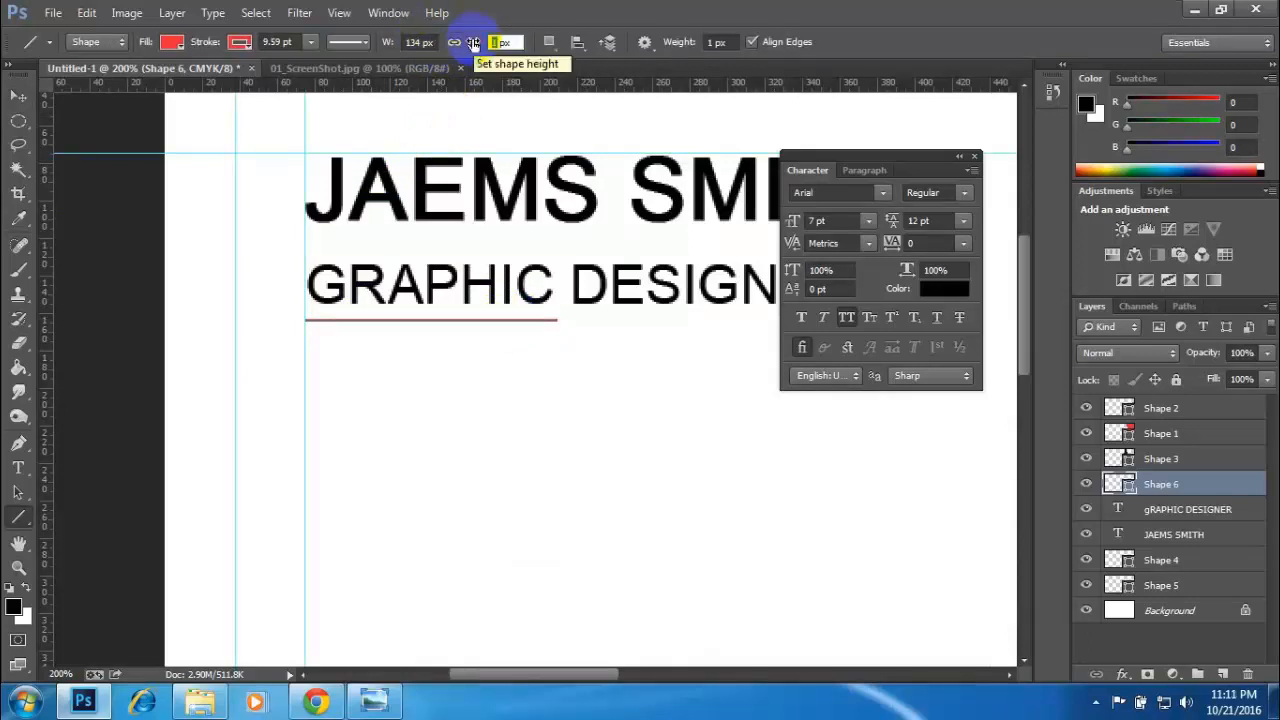
text(4)
key(Return)
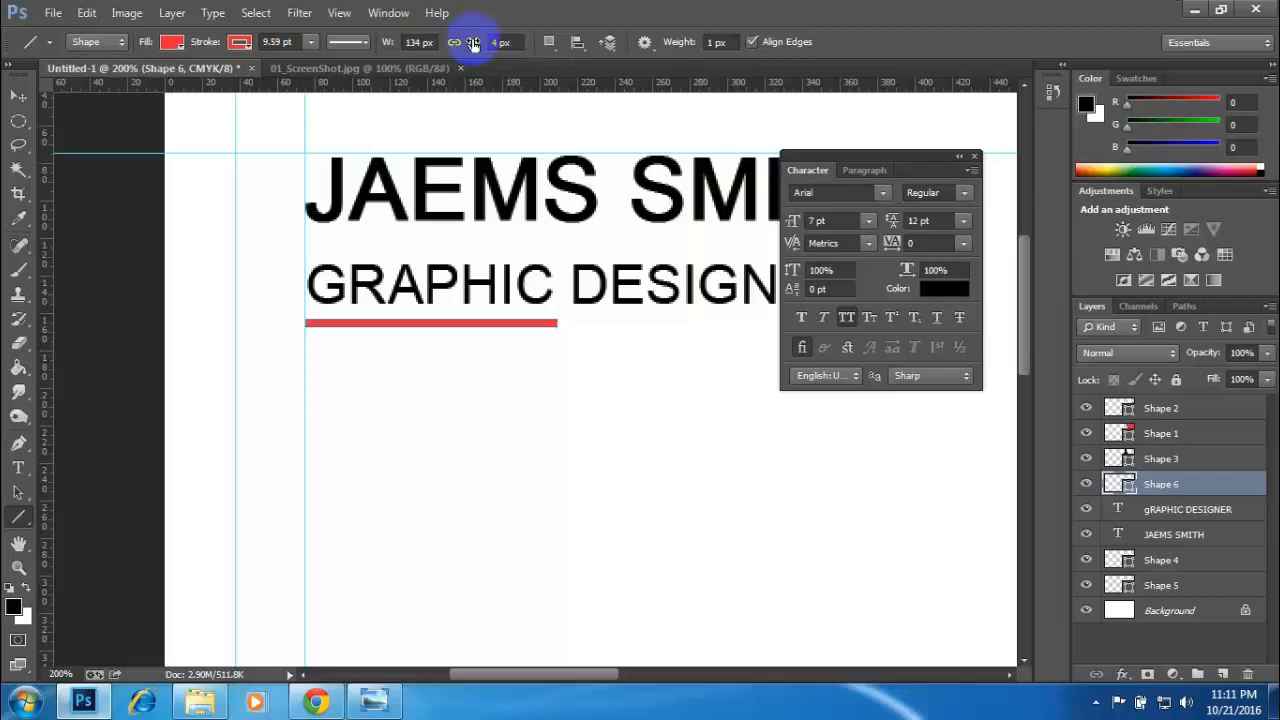
click(18, 95)
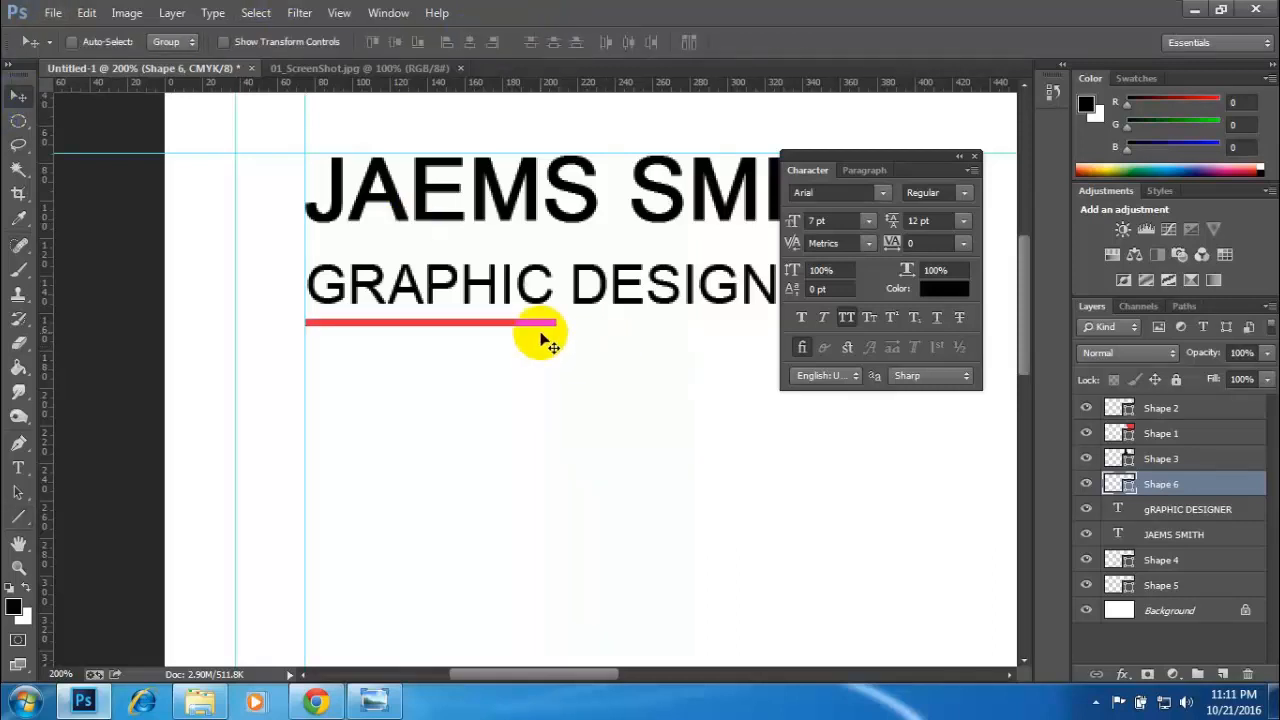
key(ctrl+minus)
key(ctrl+minus)
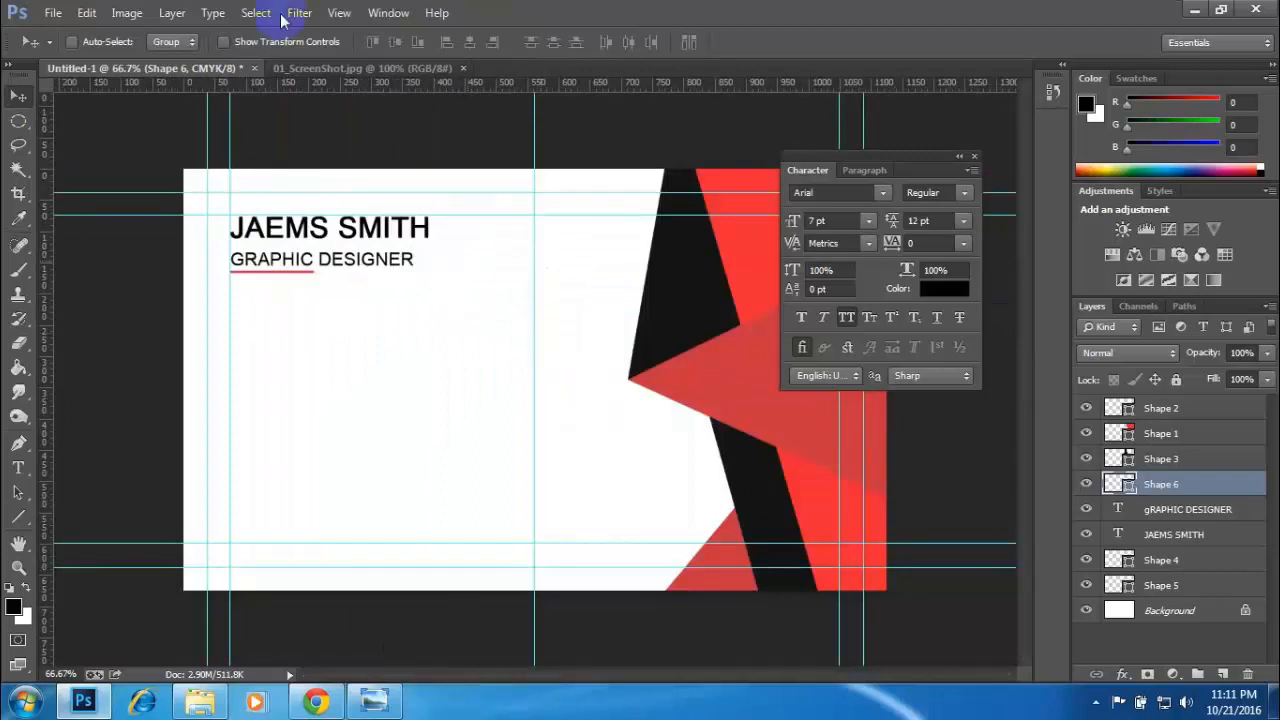
- Compare the underline with the reference card and set its height to 6 px
click(302, 75)
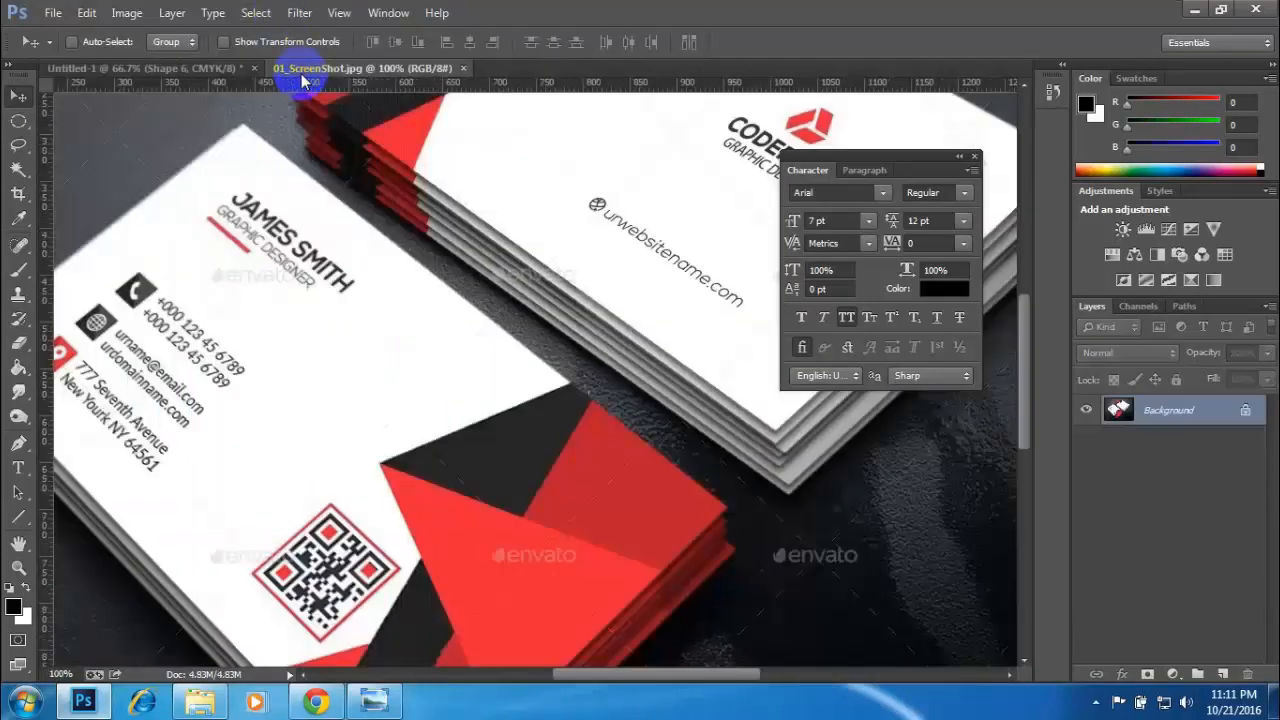
click(135, 70)
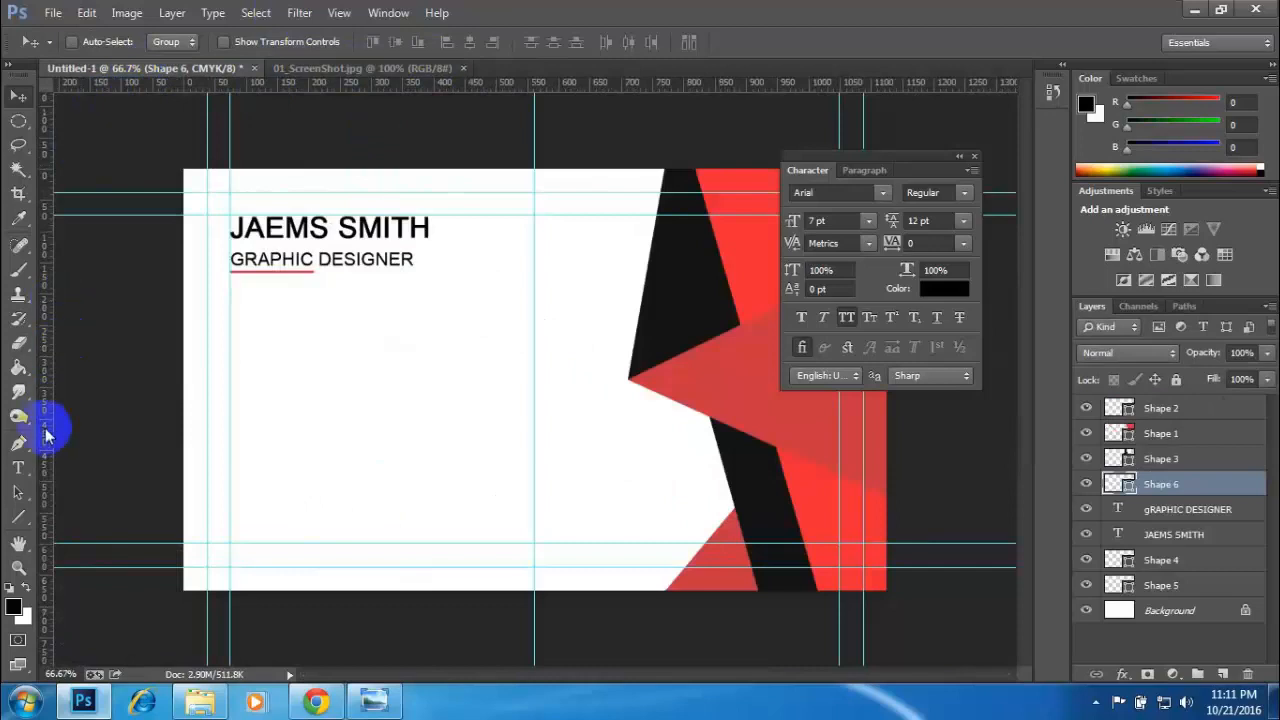
click(18, 517)
click(503, 42)
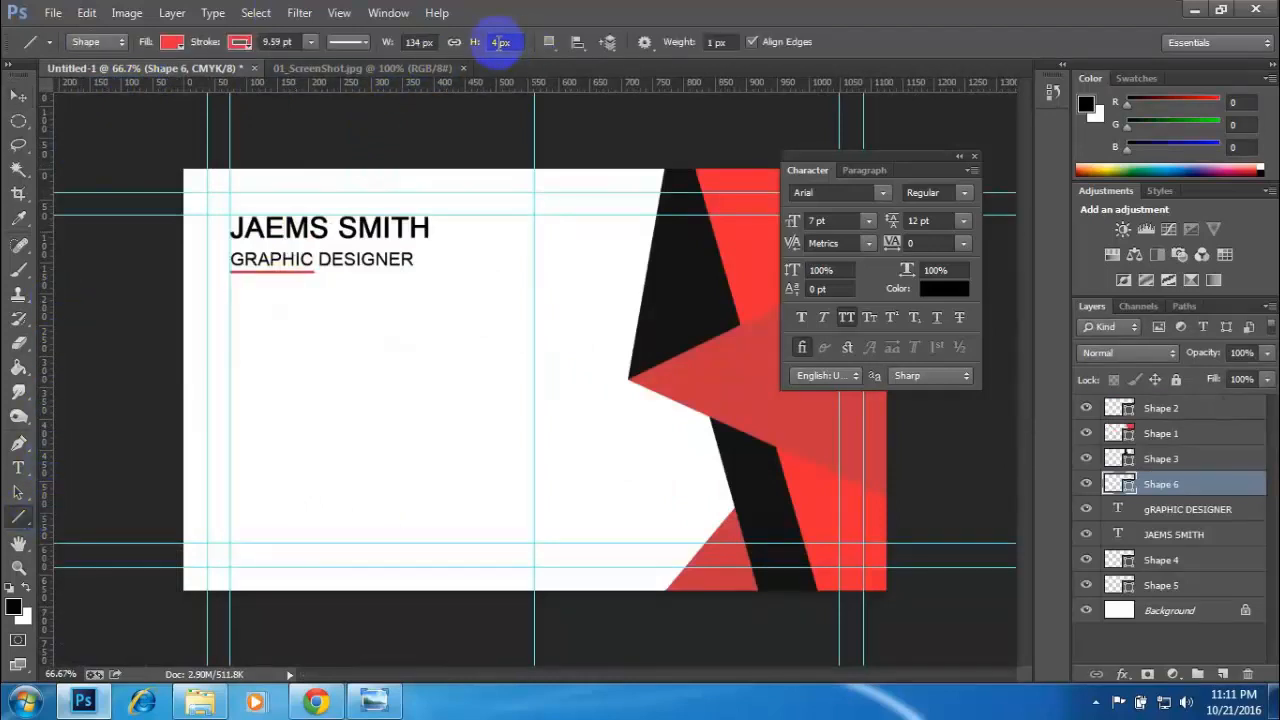
drag(499, 43, 487, 46)
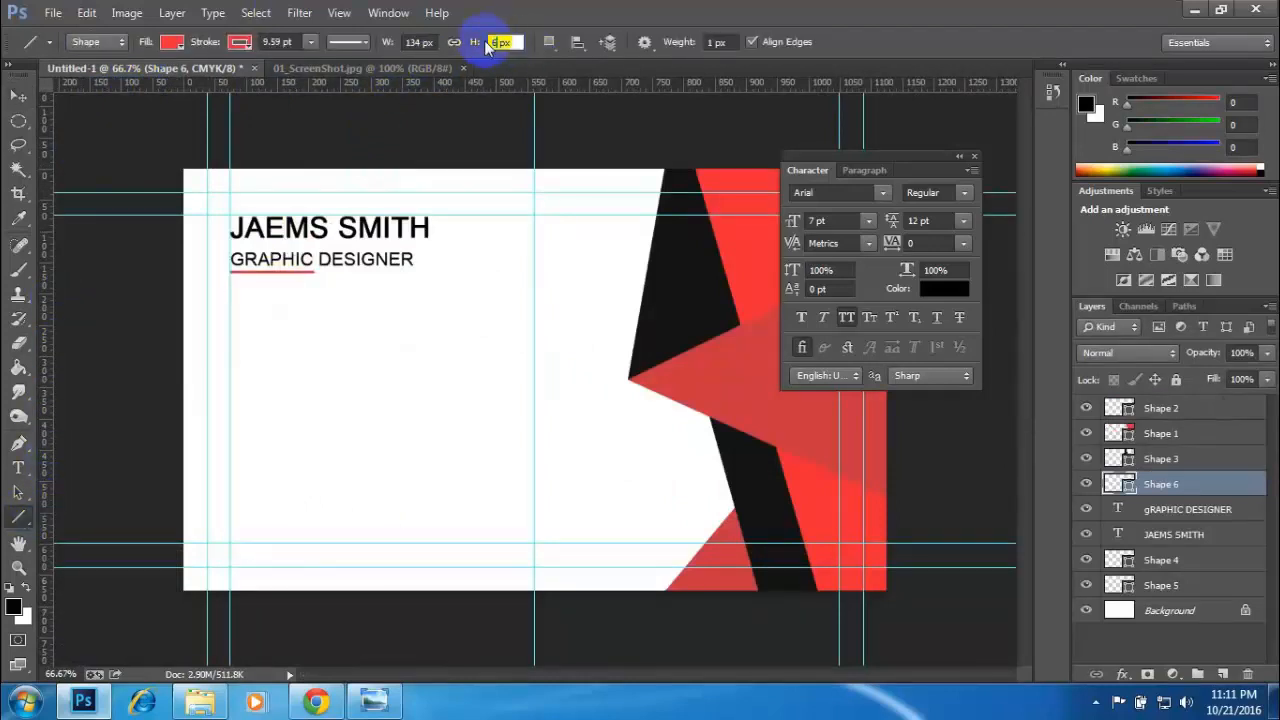
key(Return)
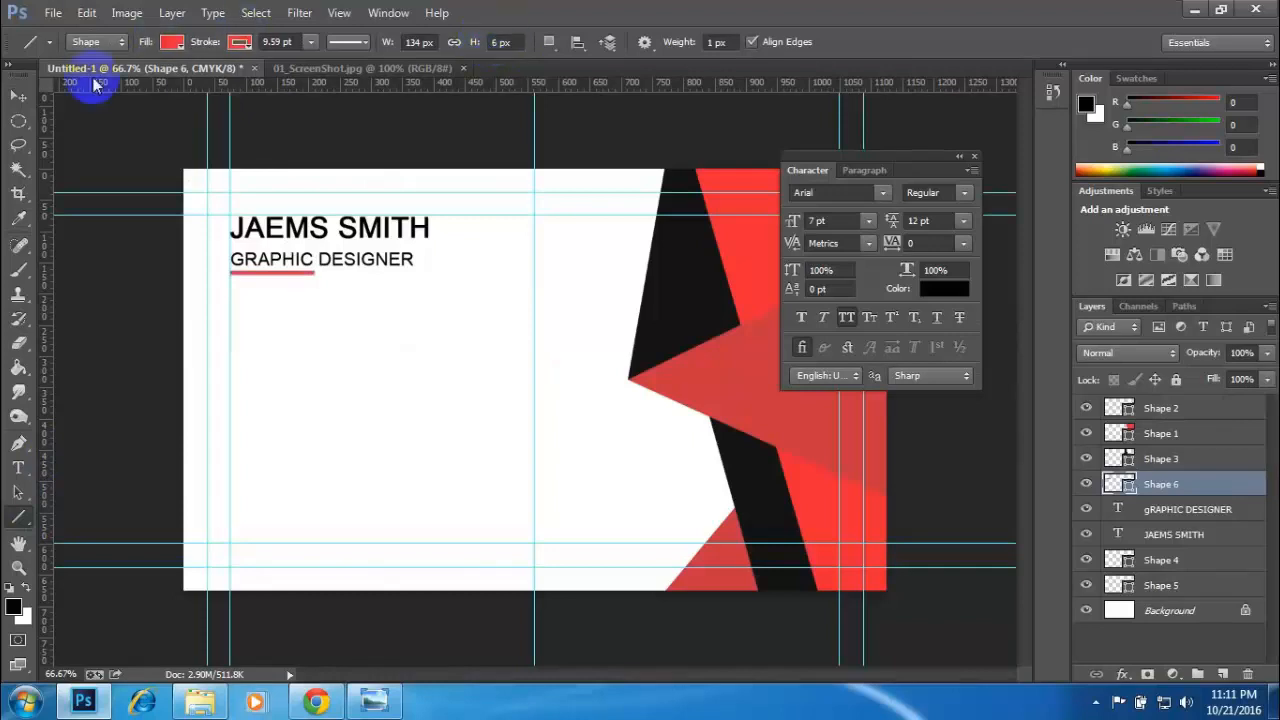
click(16, 104)
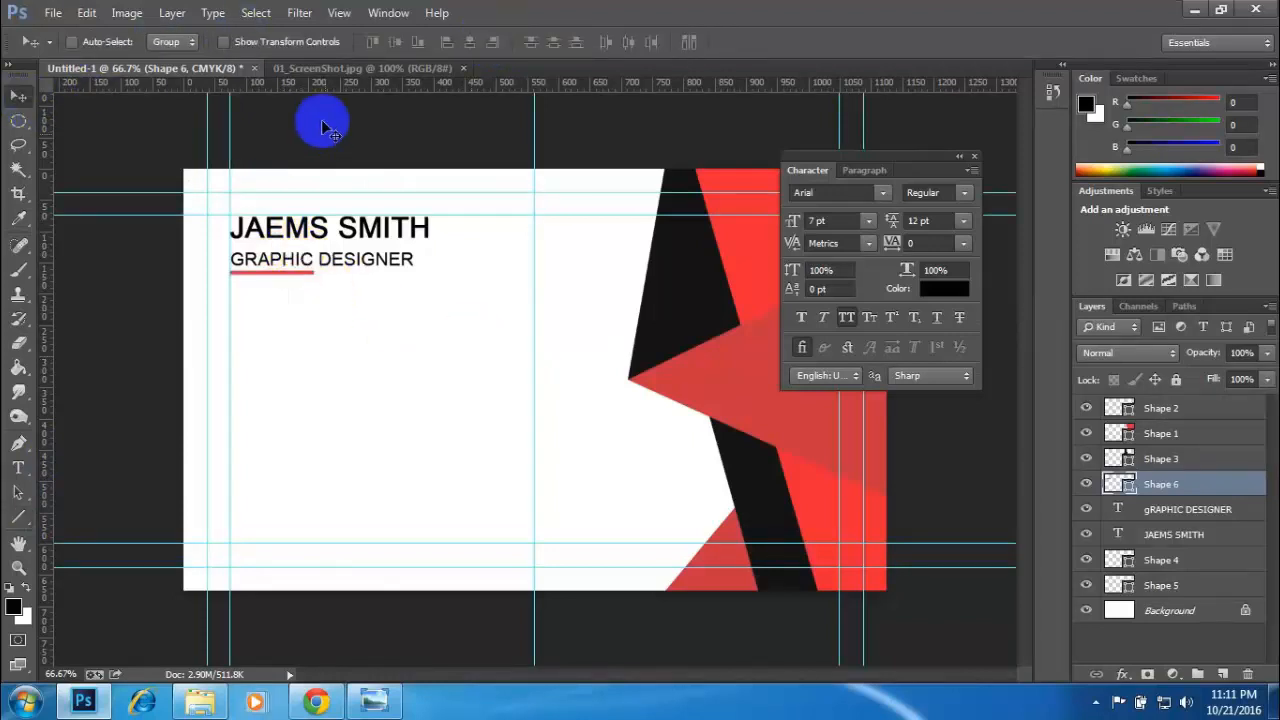
- Following the reference card, nudge the job title and its red underline up together, closer beneath the name
click(292, 70)
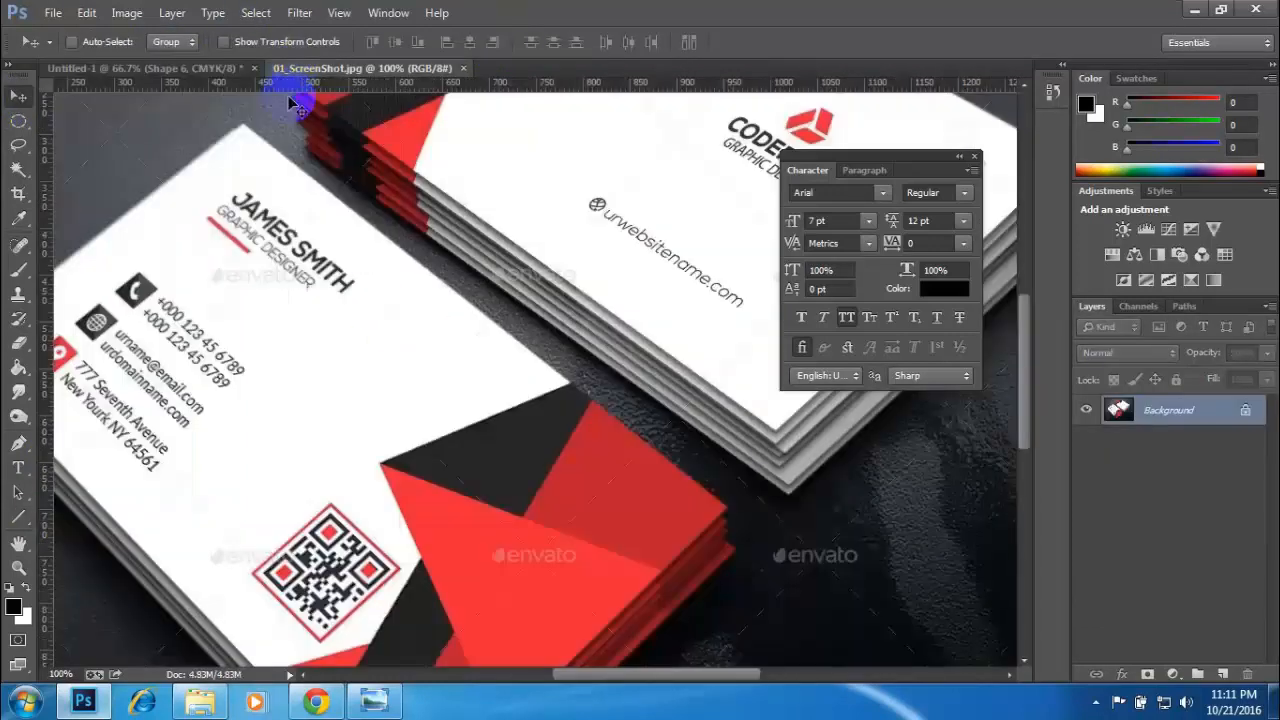
click(155, 68)
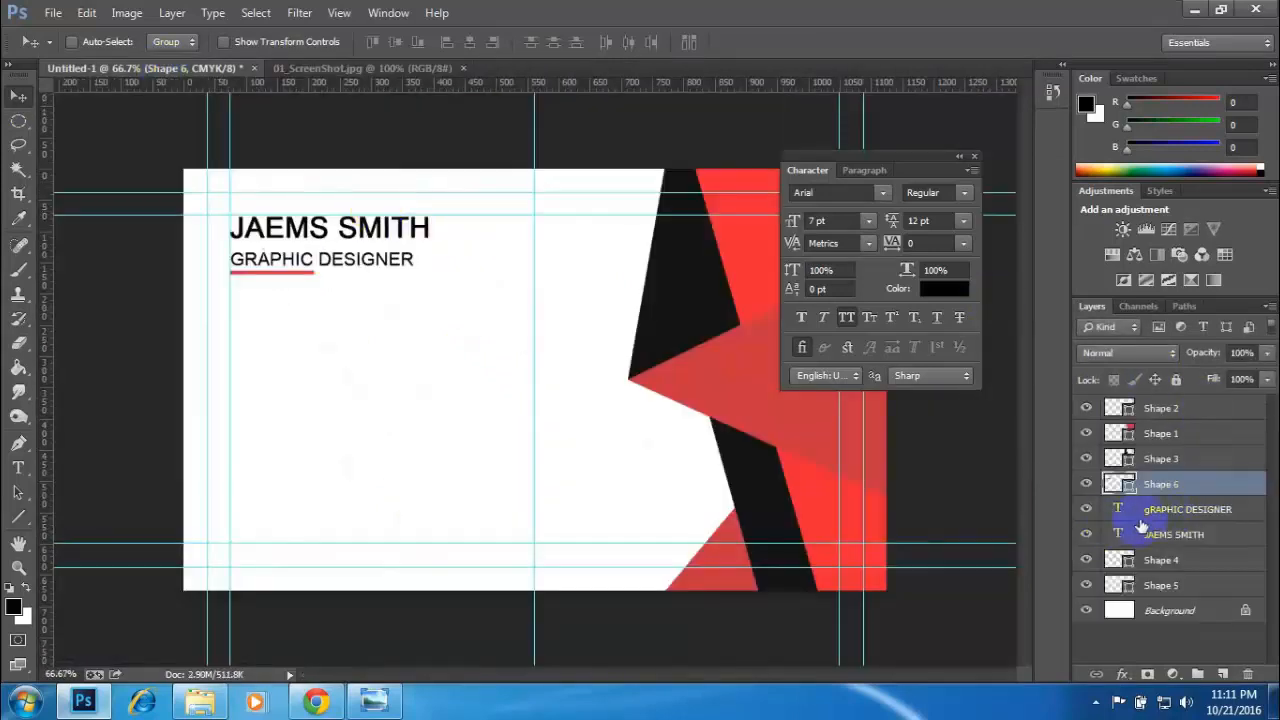
click(1159, 516)
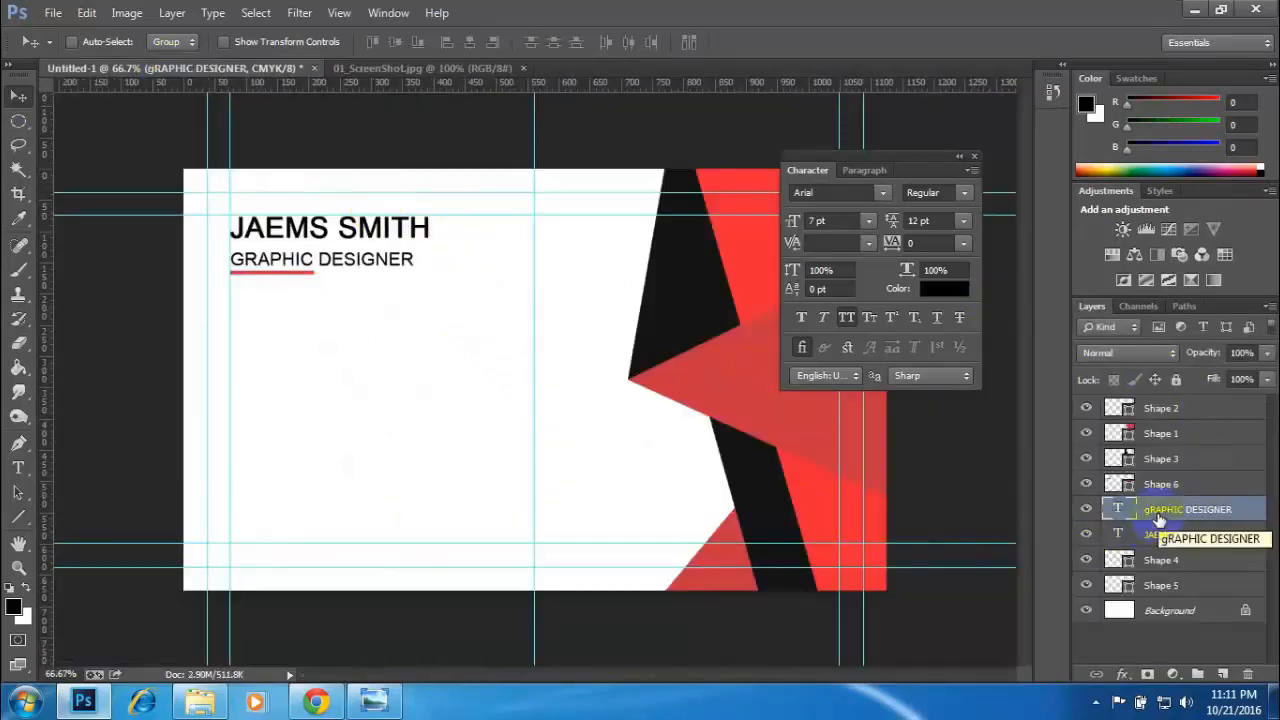
shift+click(1175, 488)
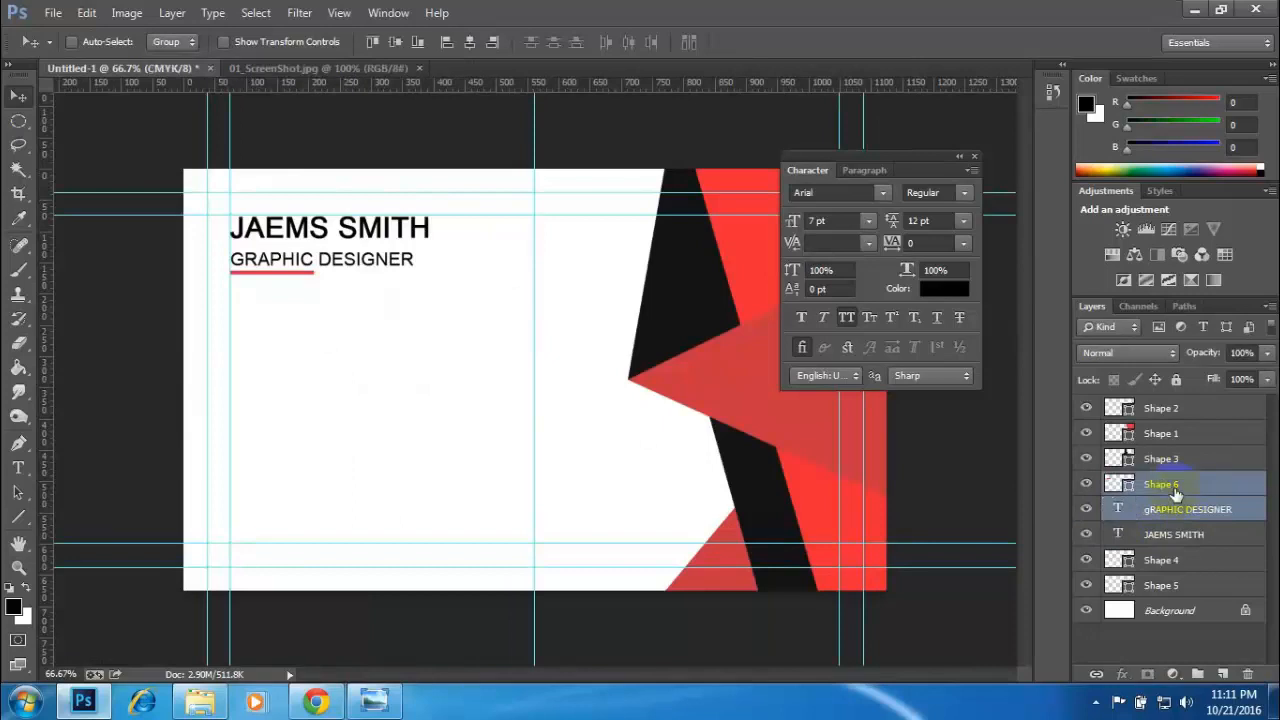
key(Up)
key(Up)
key(Up)
key(Up)
key(Up)
key(Up)
key(Up)
key(Up)
key(Up)
key(Up)
key(Up)
key(Up)
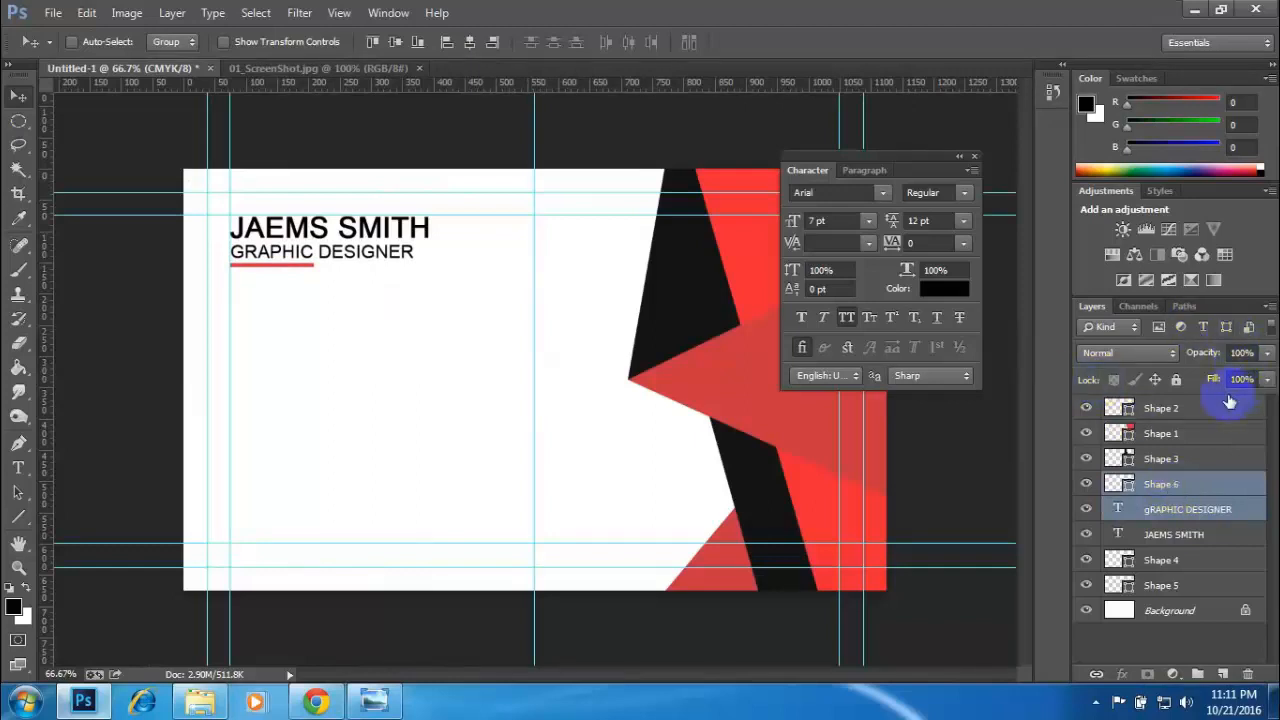
- Toggle the visibility of the shape layers one by one to identify which ones form the red-and-black artwork
click(1184, 533)
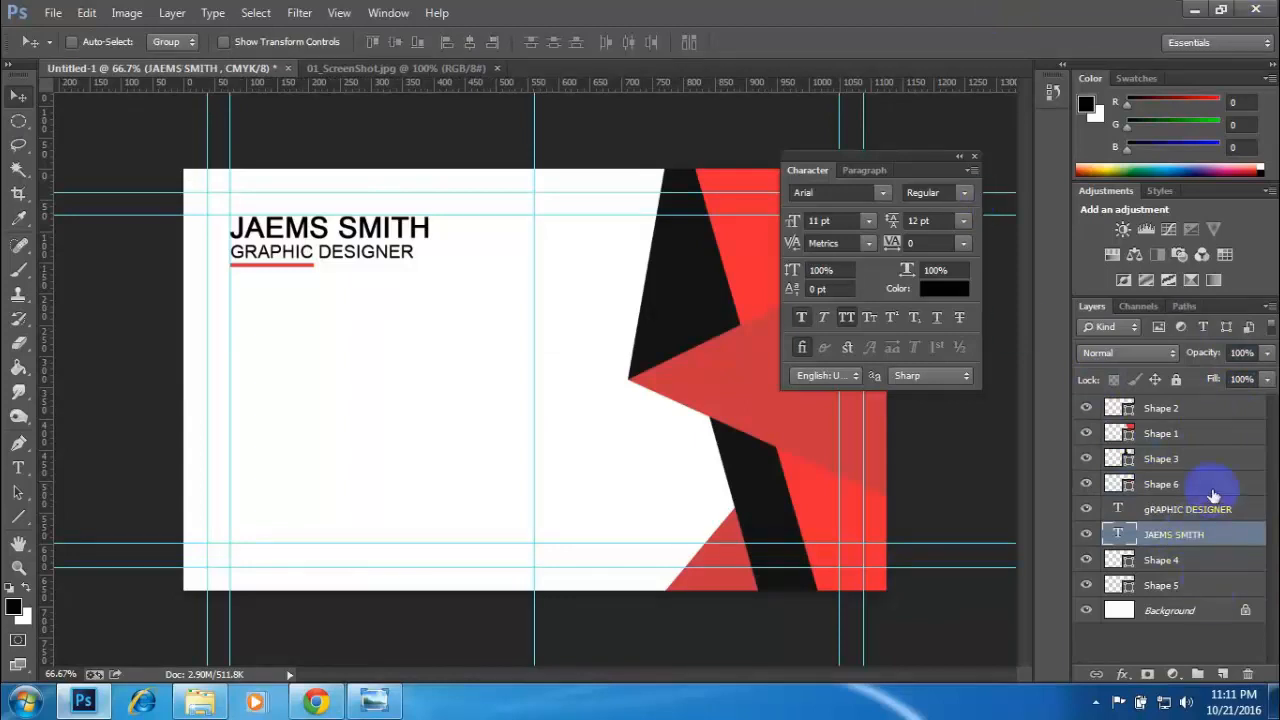
click(1083, 586)
click(1083, 586)
click(1084, 560)
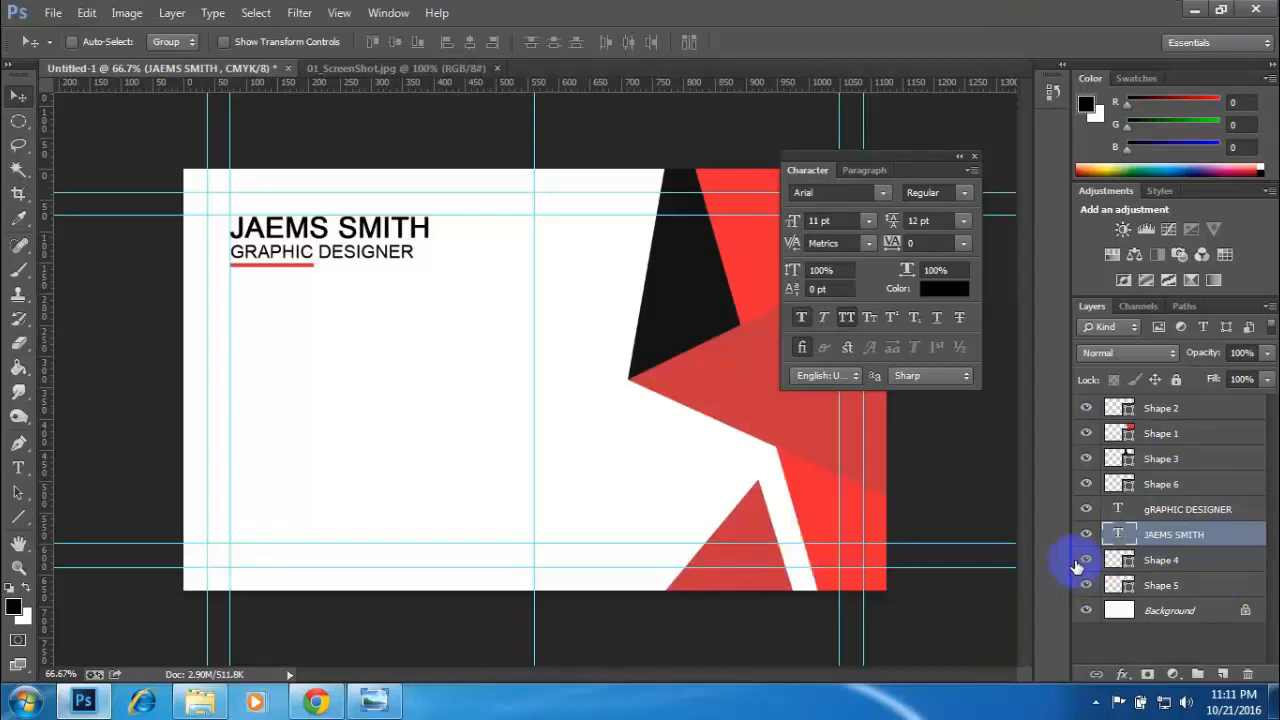
click(1084, 560)
click(1086, 483)
click(1086, 483)
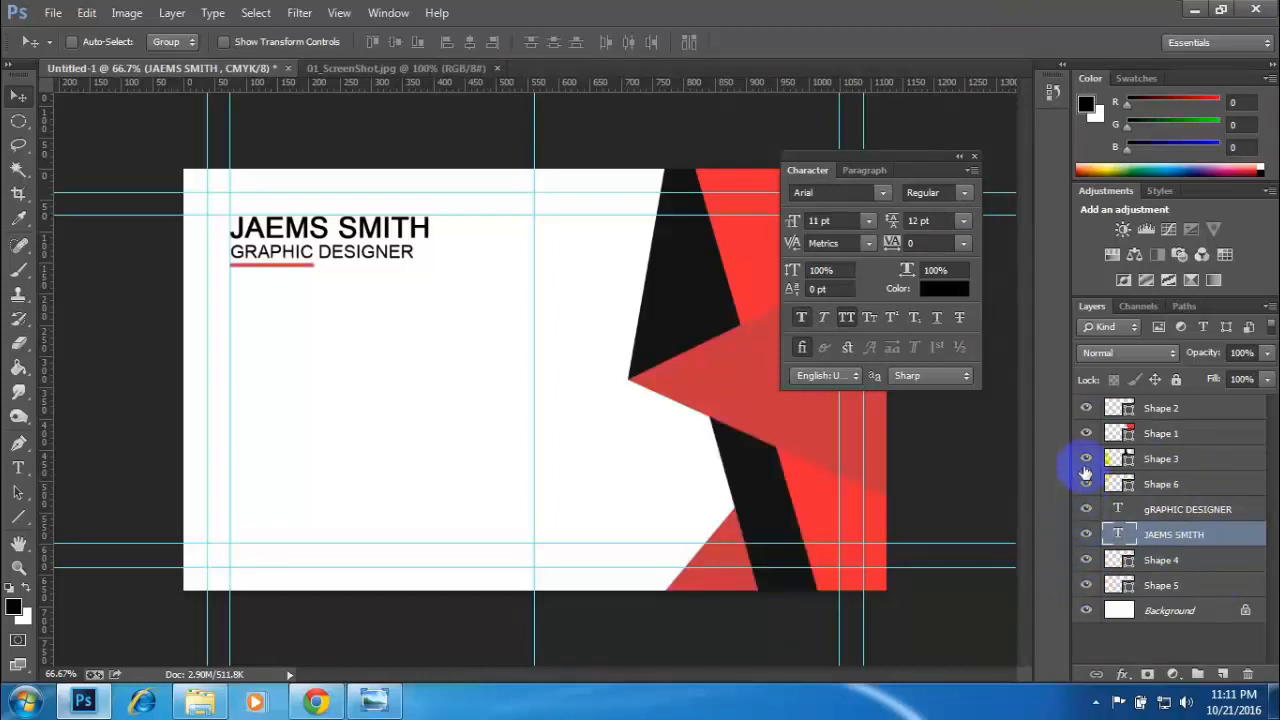
click(1086, 460)
click(1086, 460)
click(1085, 433)
click(1085, 433)
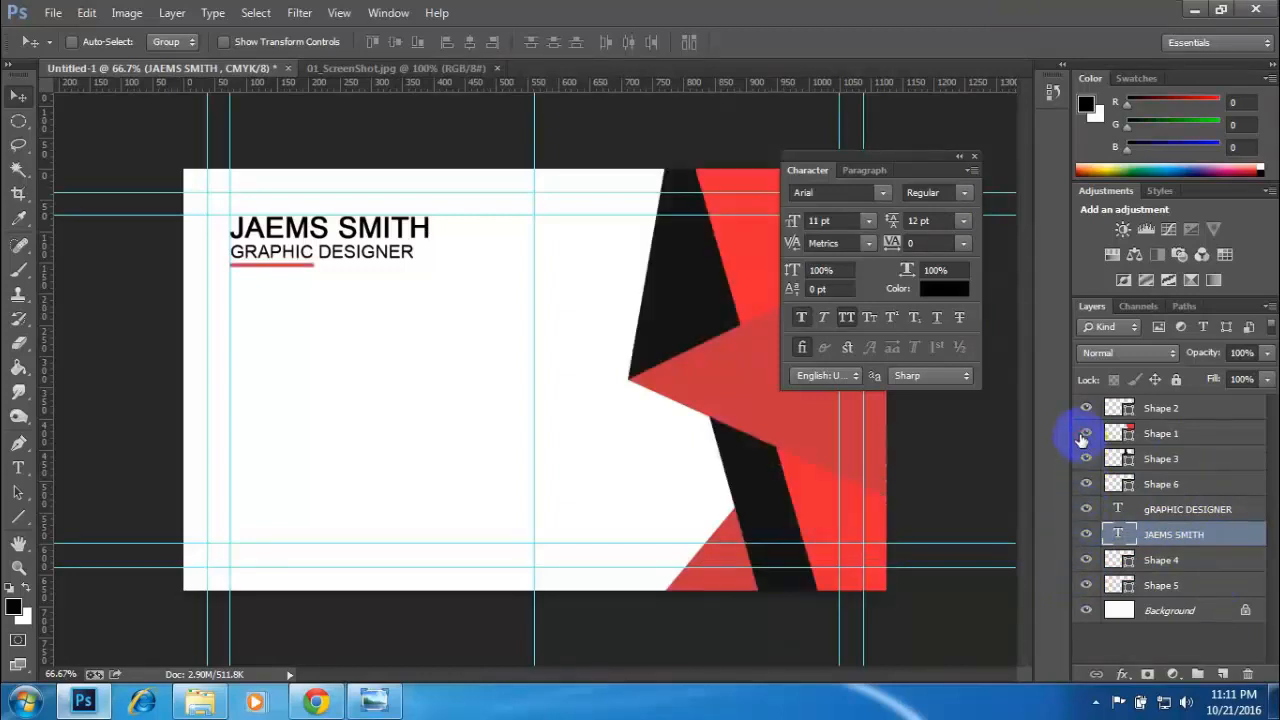
click(1082, 412)
click(1084, 408)
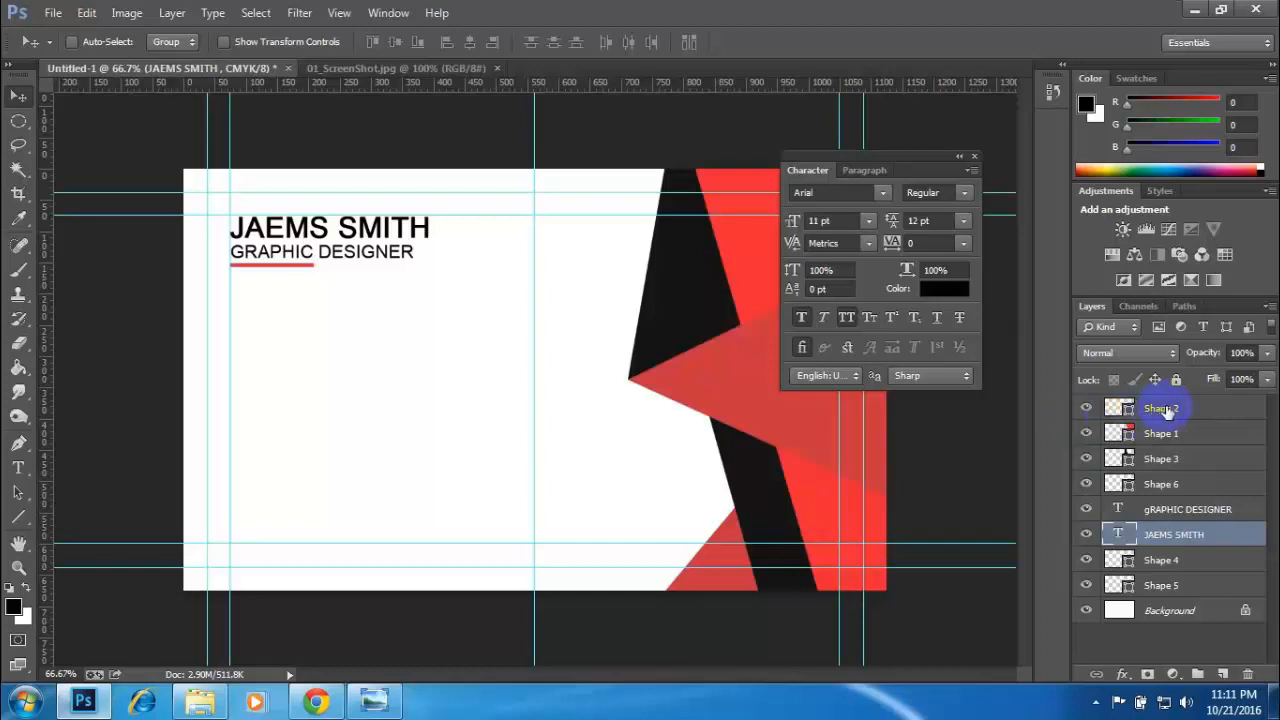
- Group the layers Shape 1, Shape 2, Shape 3, Shape 4 and Shape 5, leaving out the underline and text layers
click(1164, 410)
ctrl+click(1170, 434)
ctrl+click(1165, 458)
ctrl+click(1165, 562)
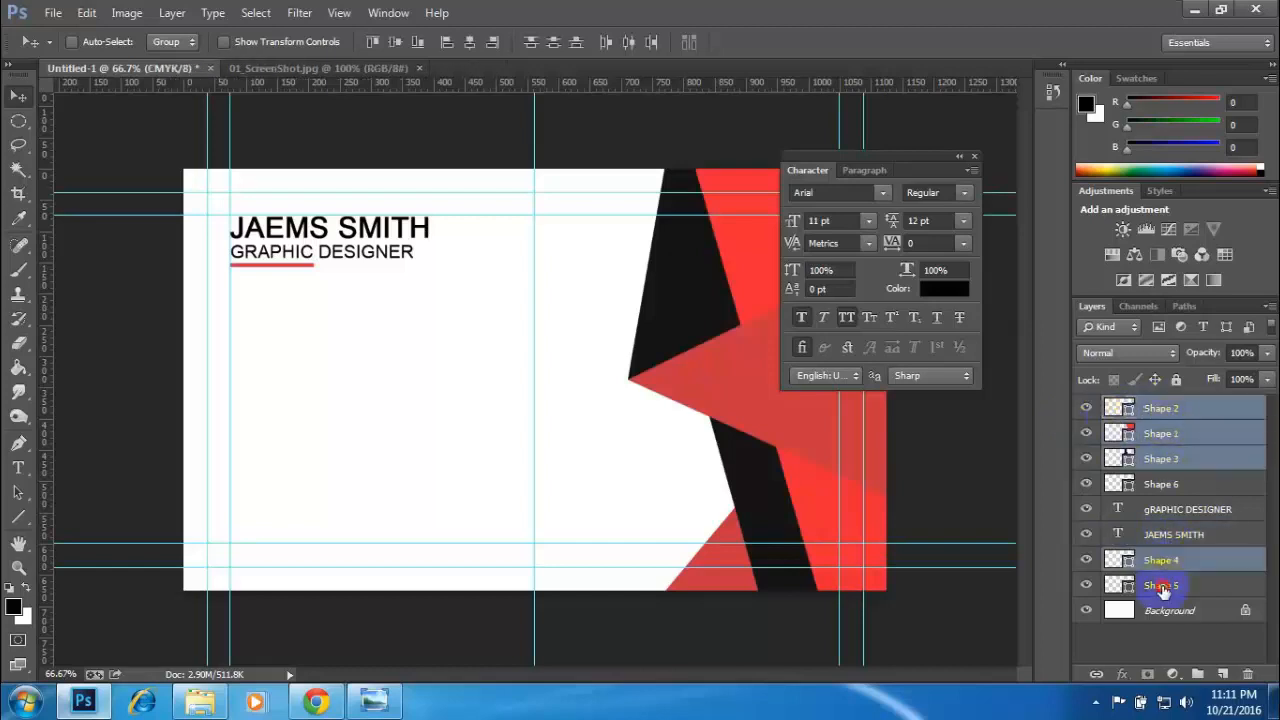
ctrl+click(1168, 585)
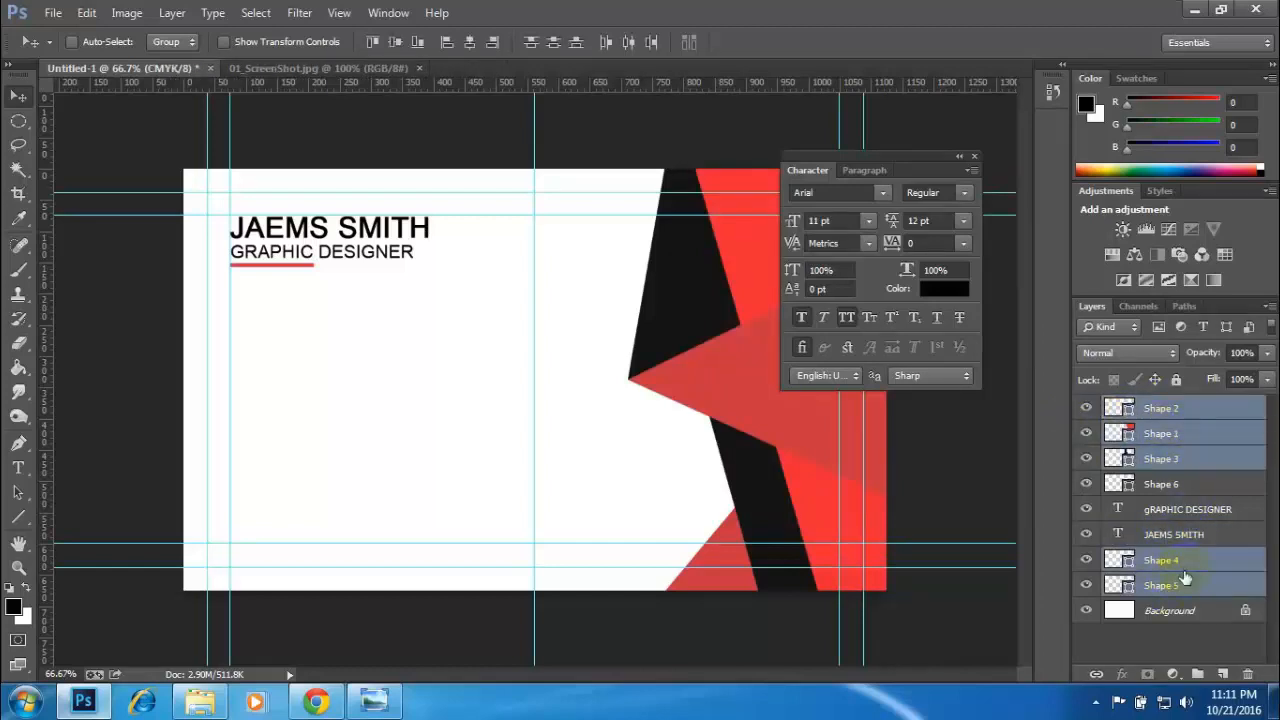
key(ctrl+g)
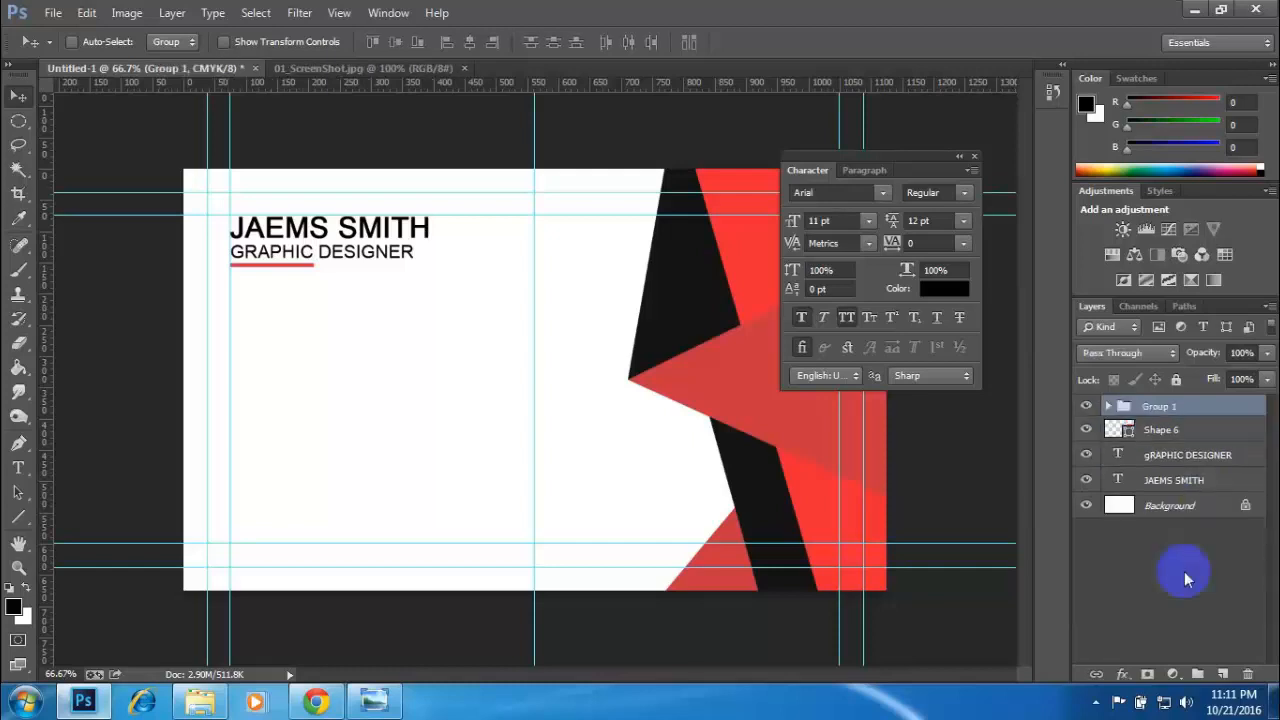
- Move the character settings clear of the red-and-black artwork and toggle the new group's visibility to check its contents
click(1087, 408)
click(1087, 408)
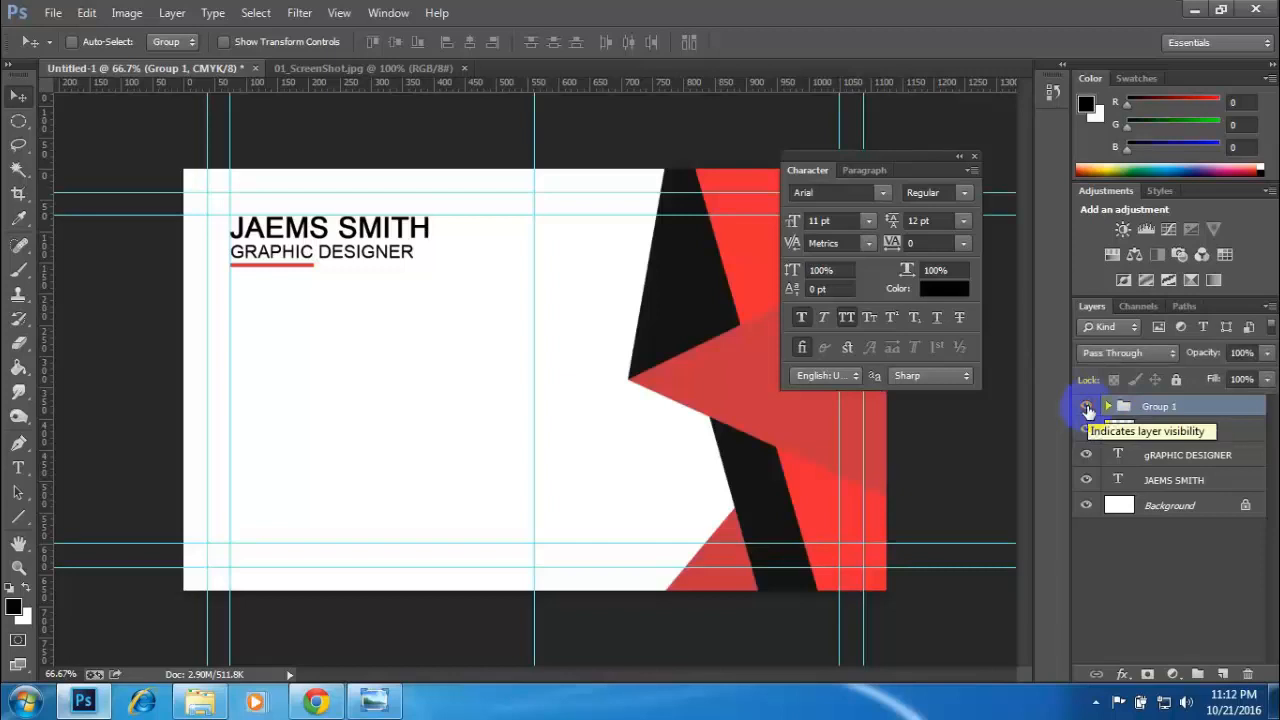
drag(880, 152, 323, 329)
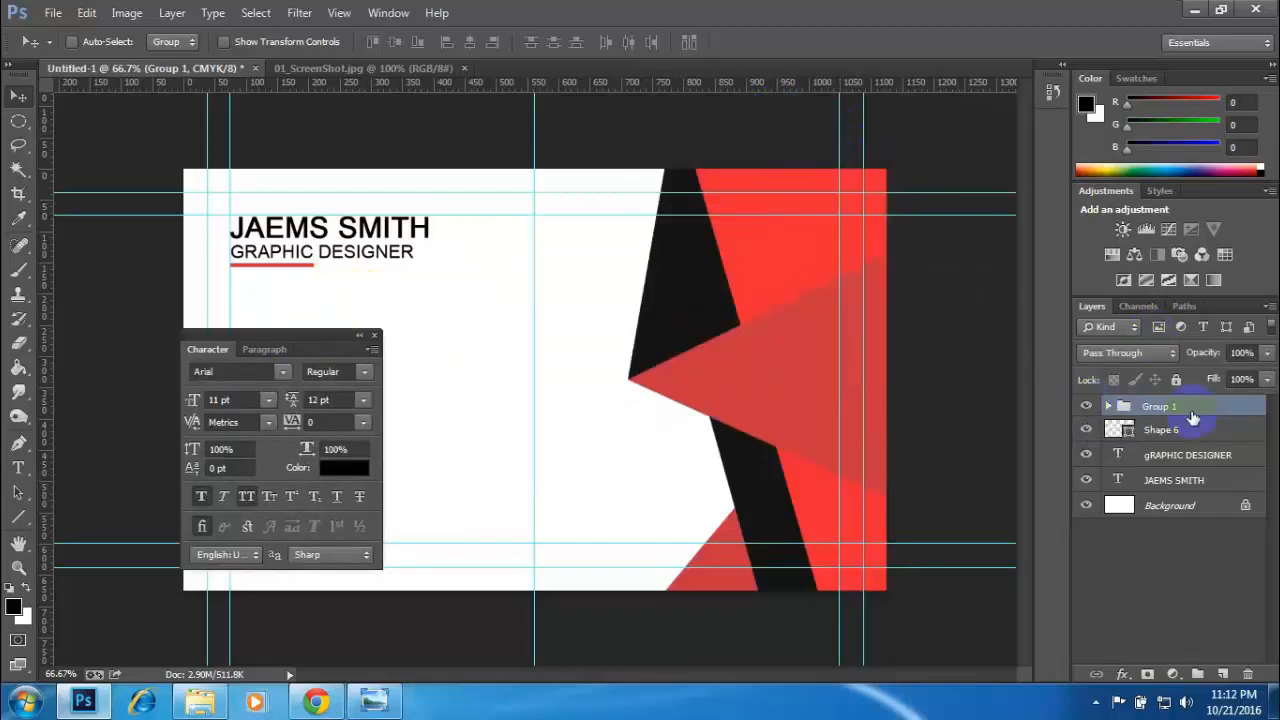
click(1087, 408)
click(1087, 408)
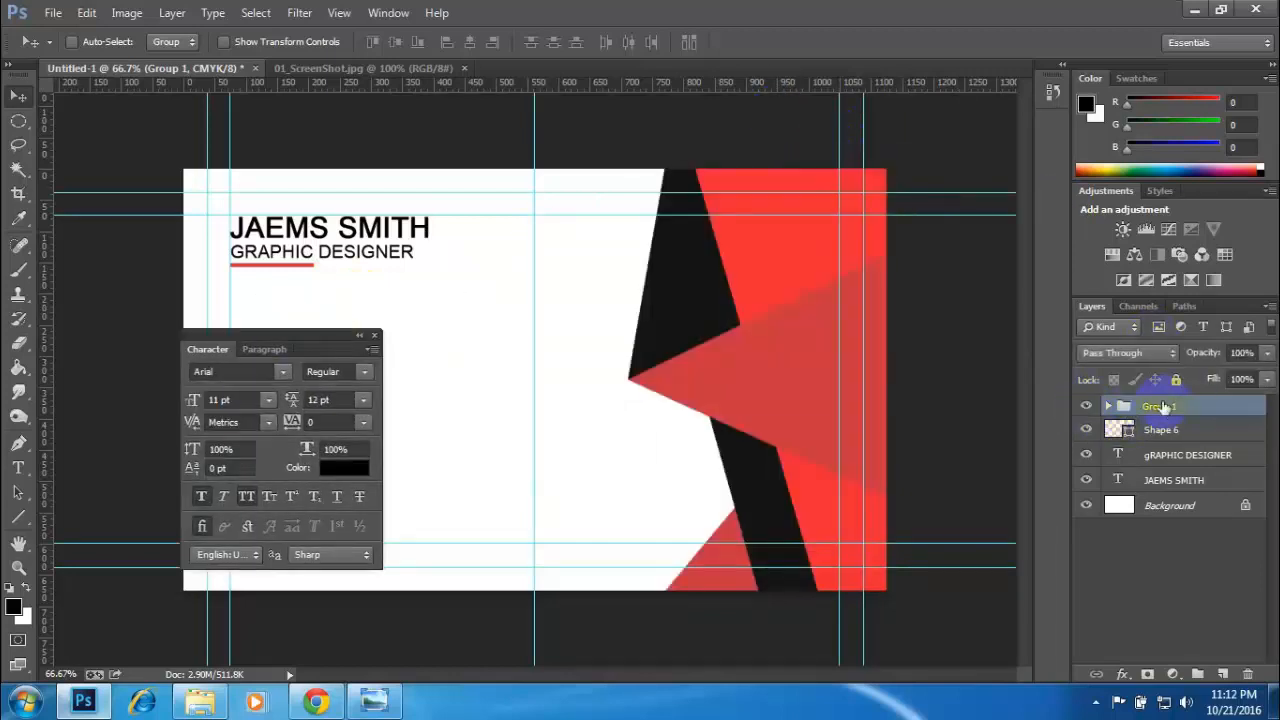
- Rename the new group of red-and-black artwork layers as BACKGROUND dESIGN
double_click(1159, 408)
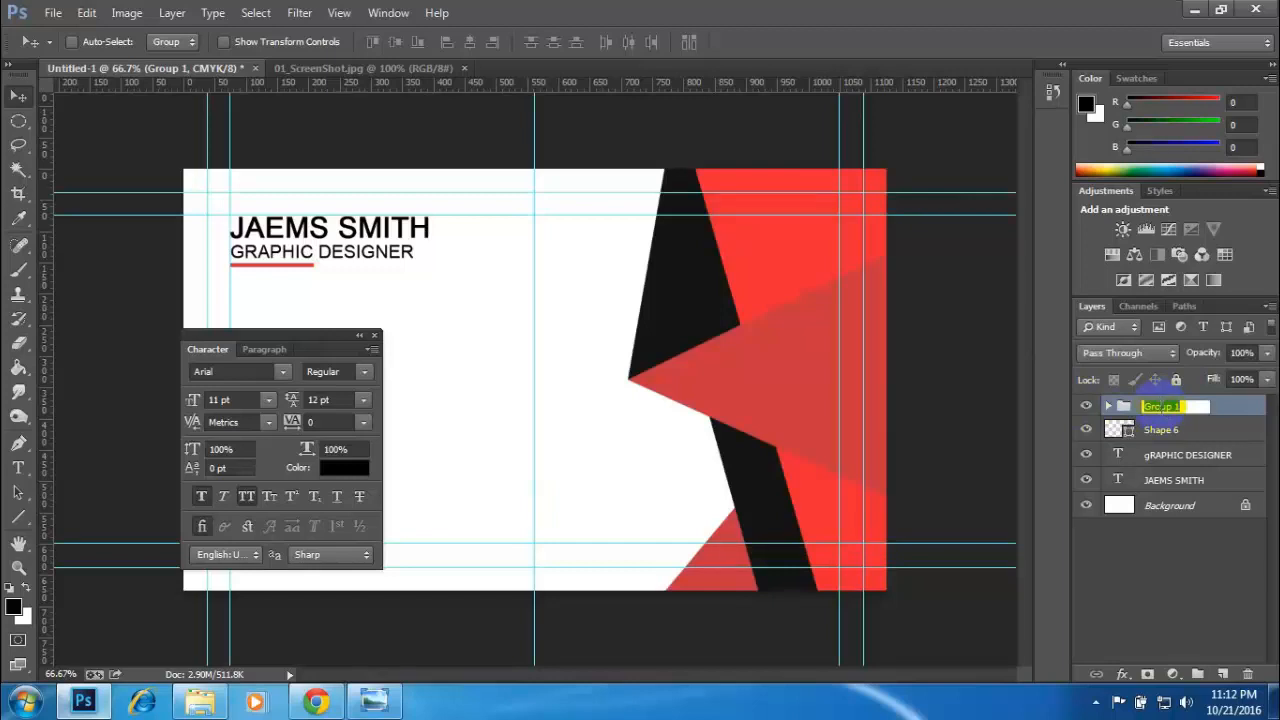
text(BACKGROU)
click(1160, 406)
text(ND bACKG)
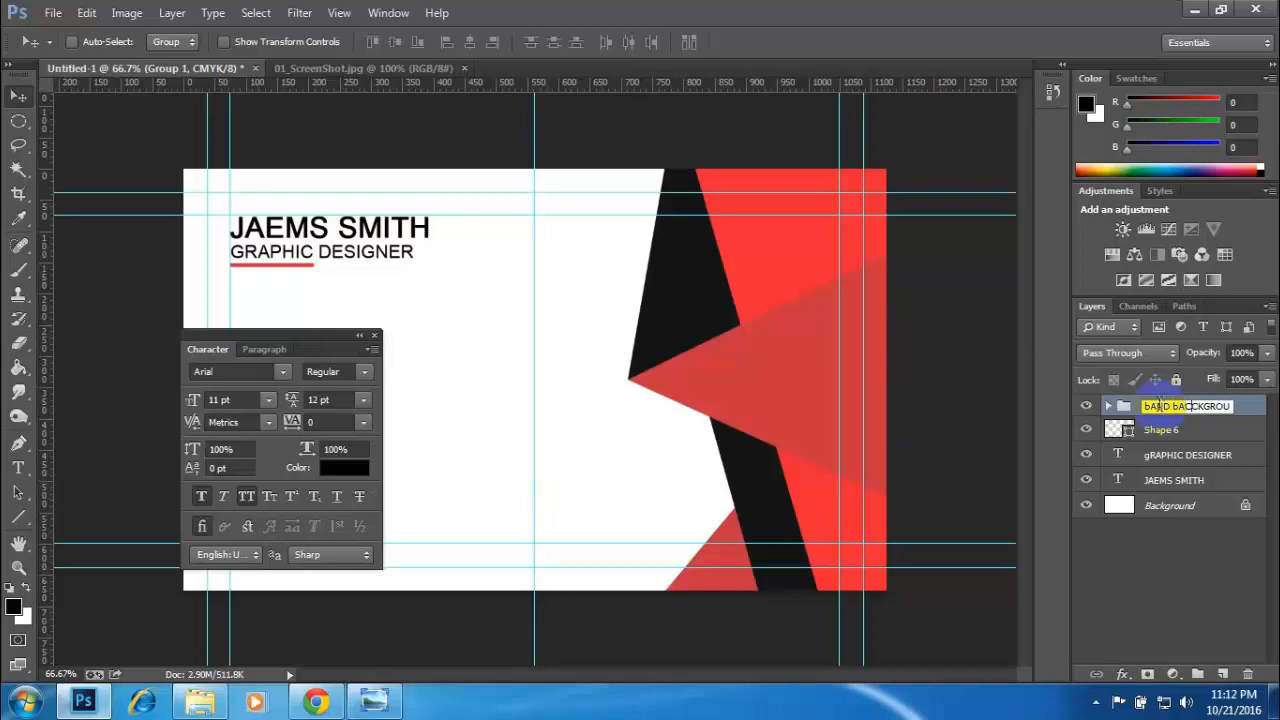
text(RO)
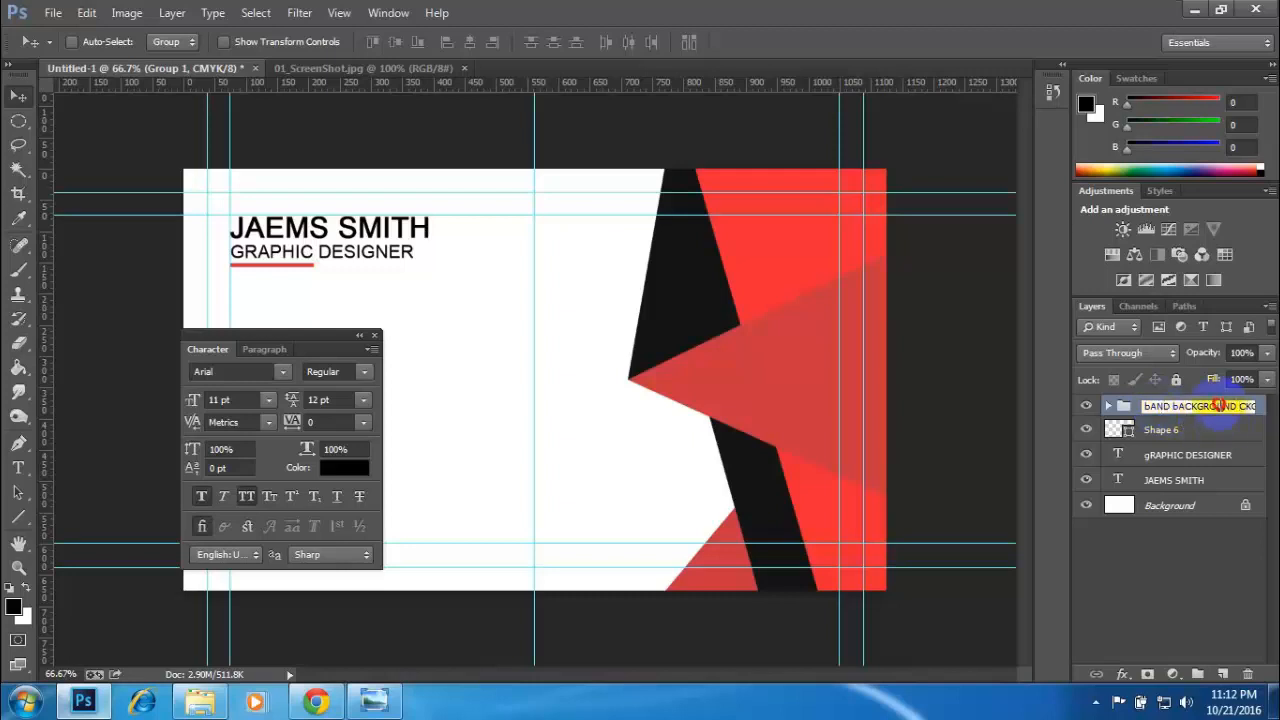
drag(1219, 405, 1136, 405)
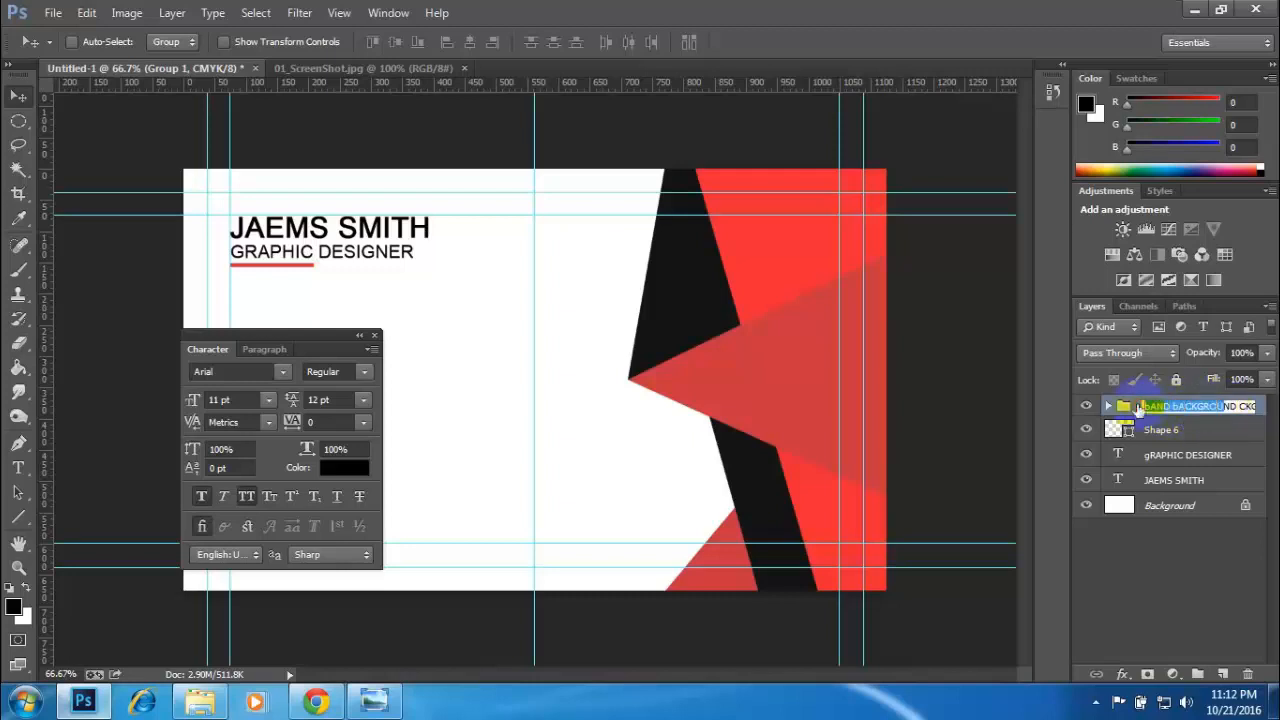
key(BackSpace)
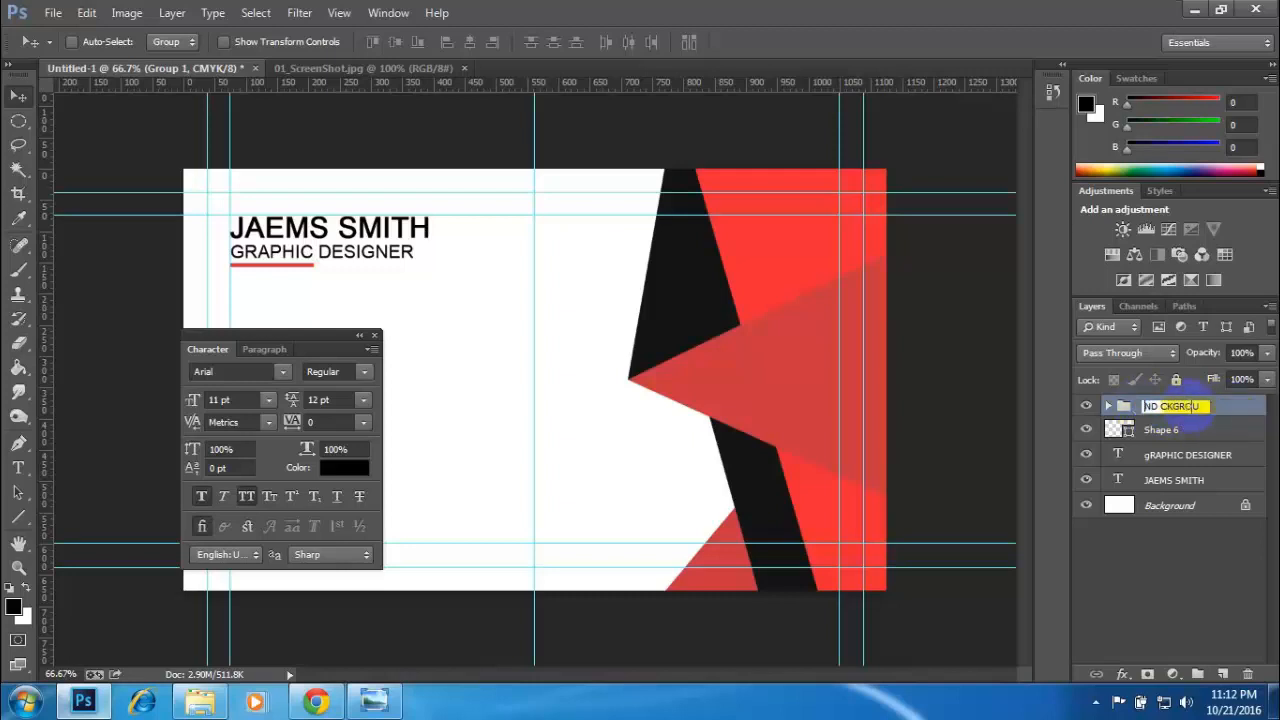
drag(1206, 408, 1137, 405)
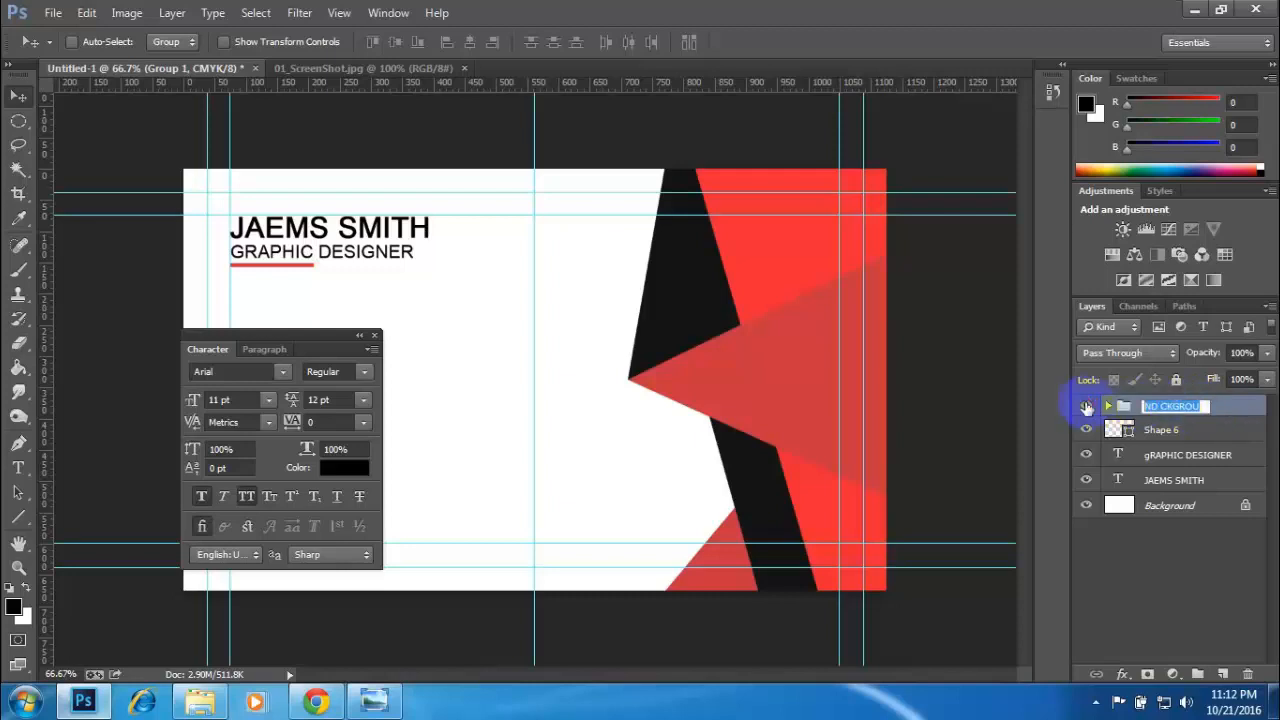
key(BackSpace)
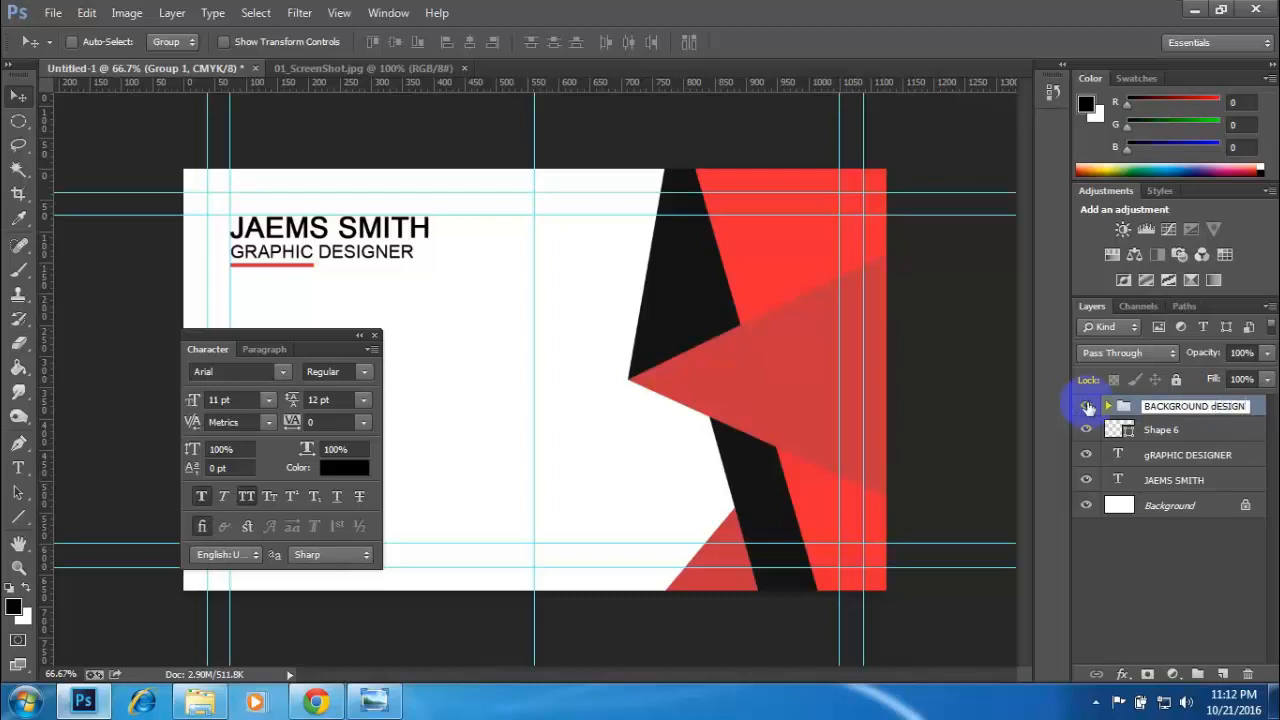
key(Return)
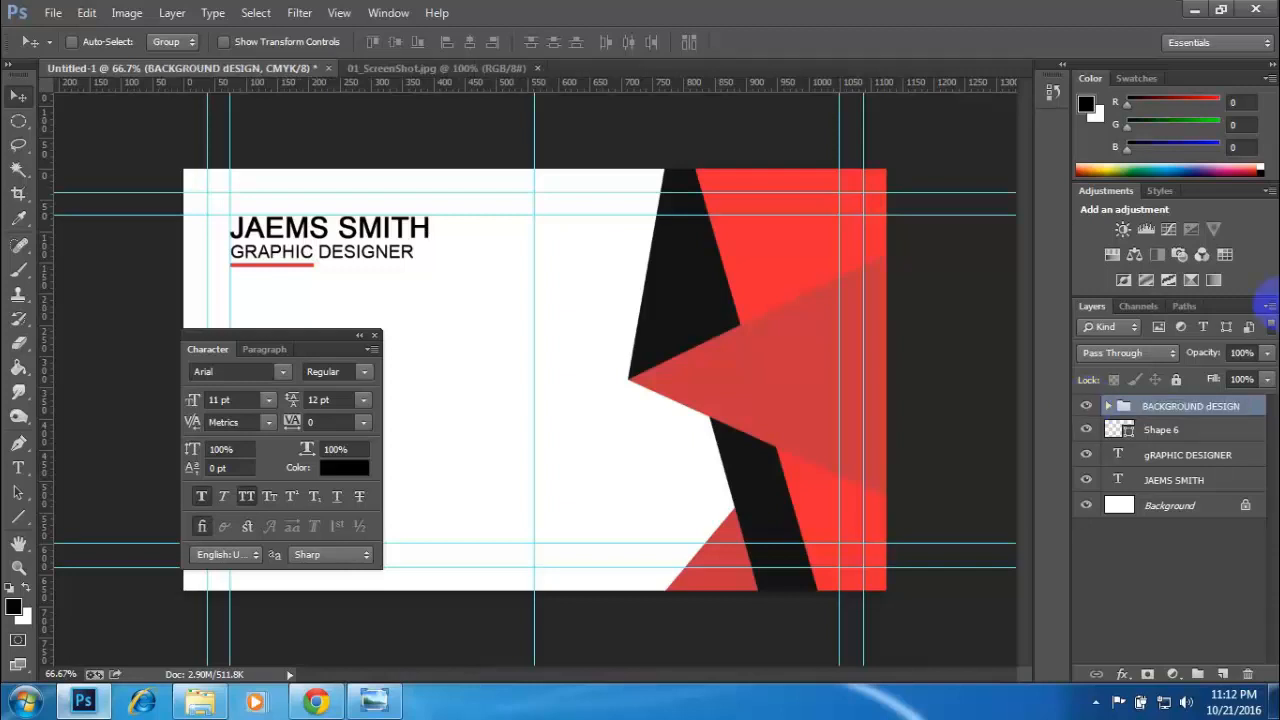
- Toggle the artwork group's and Shape 6's visibility, and move the Shape 6 underline layer into the BACKGROUND dESIGN group
click(1086, 408)
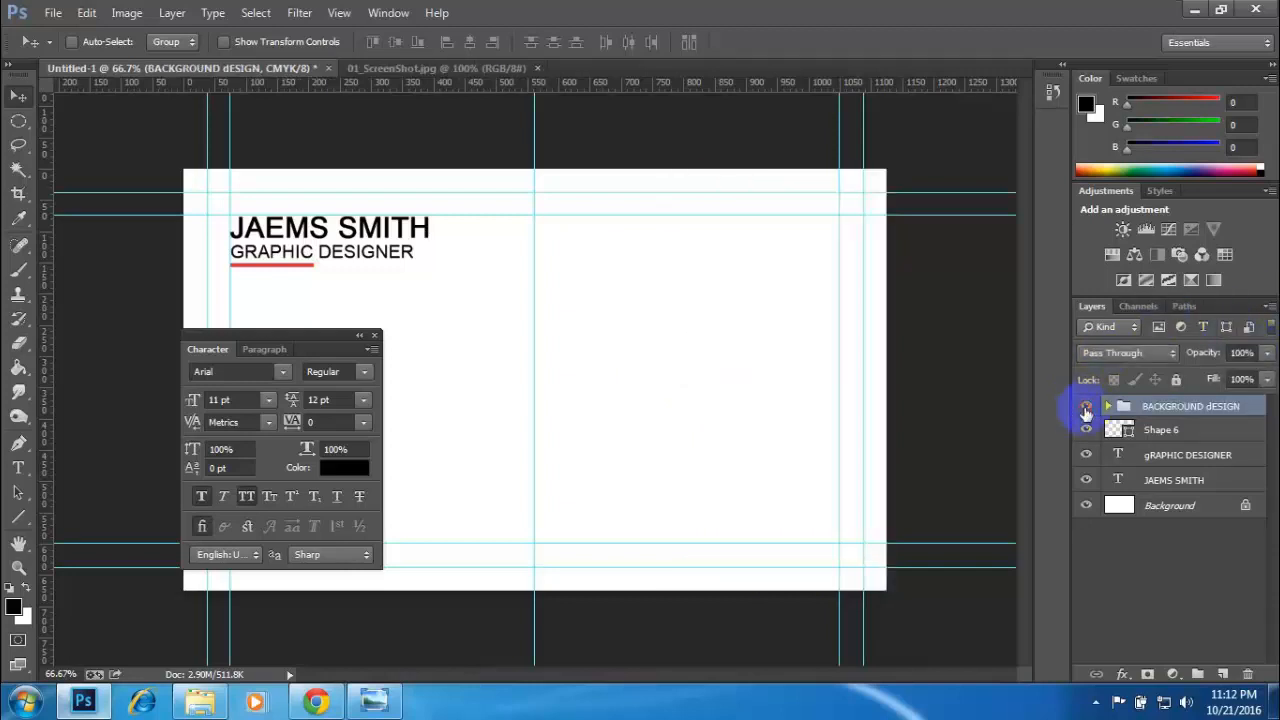
click(1086, 408)
click(1086, 430)
click(1086, 430)
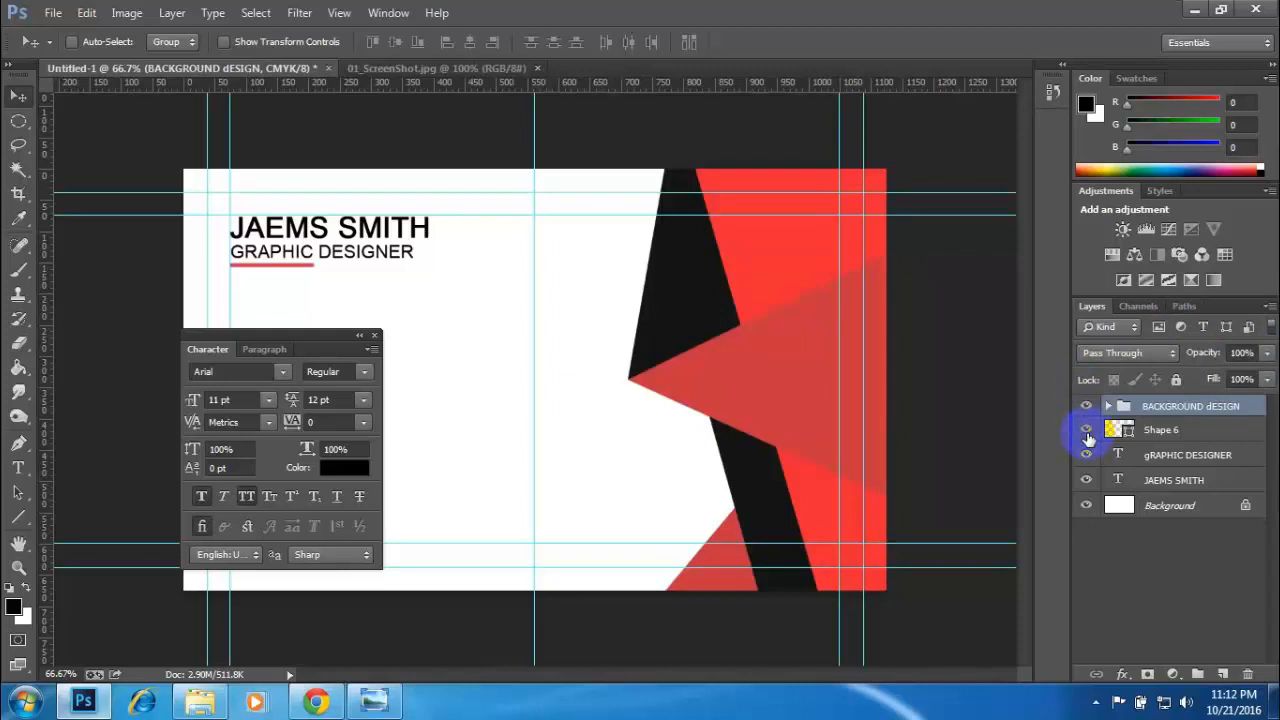
click(1168, 434)
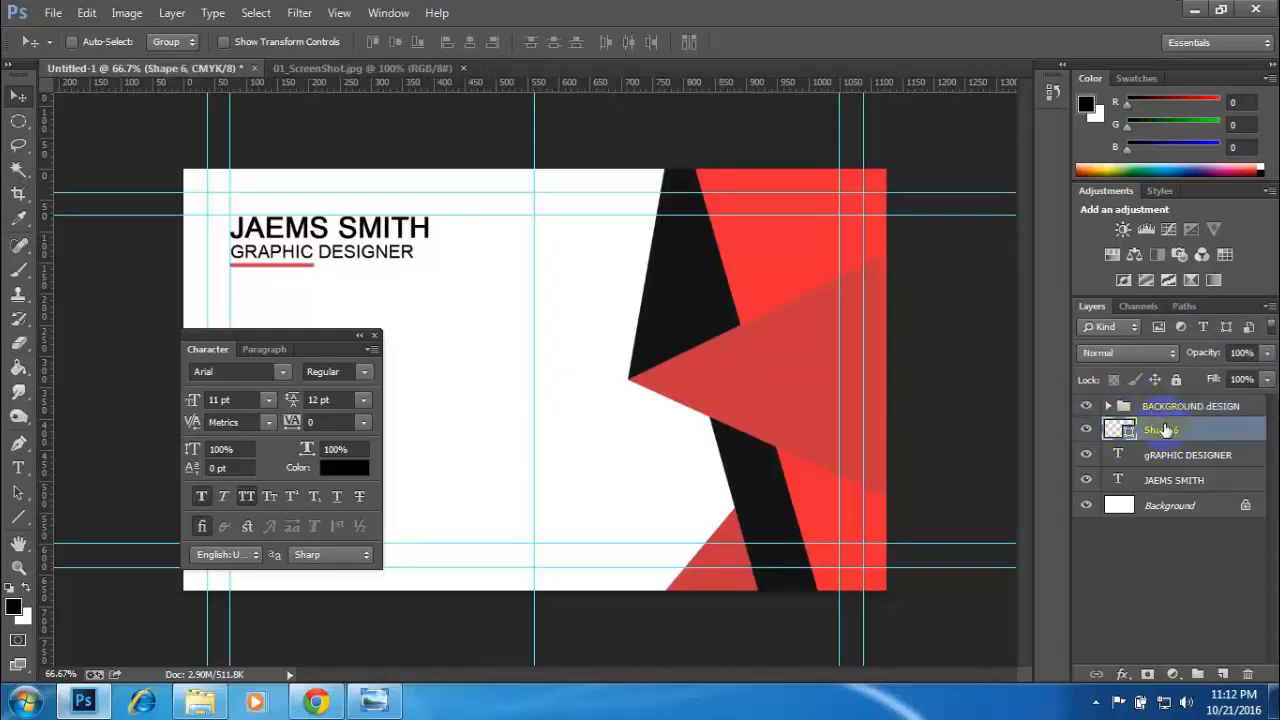
mouse_move(1163, 429)
mouse_down()
mouse_move(1142, 410)
mouse_move(1155, 413)
mouse_up()
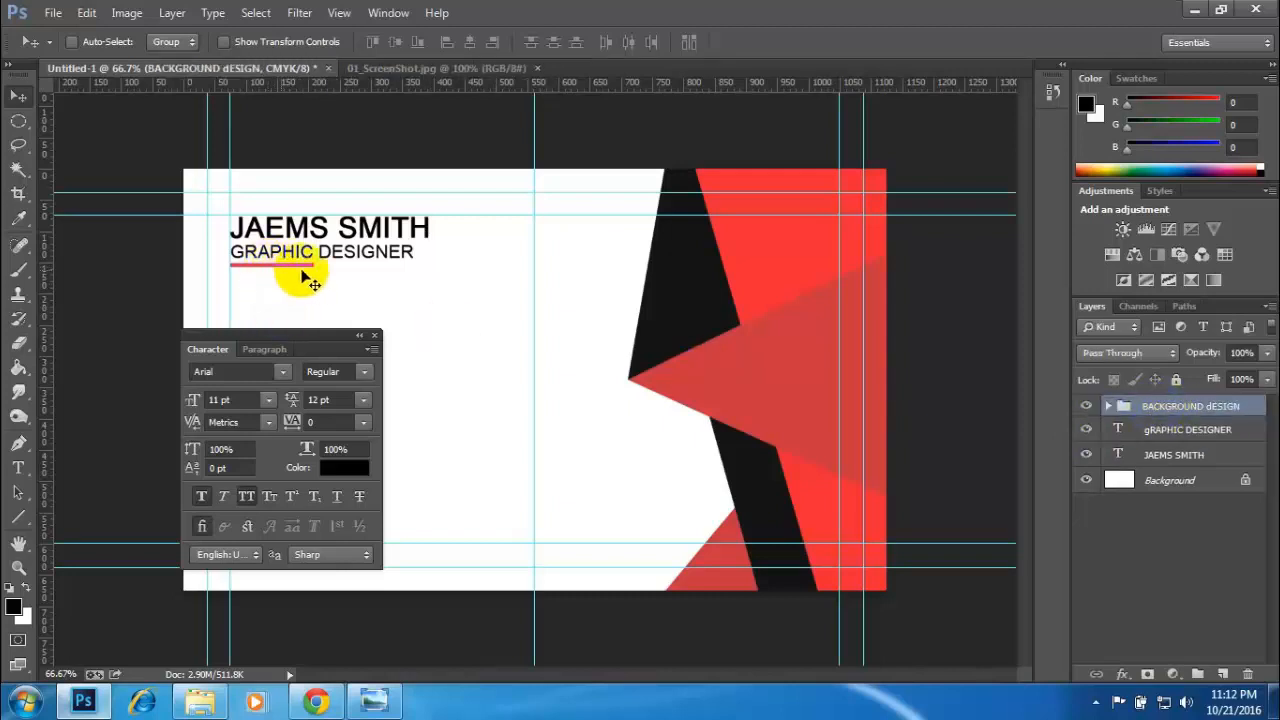
- Check the job title and name text layers by toggling their visibility, and group the two together
click(1086, 429)
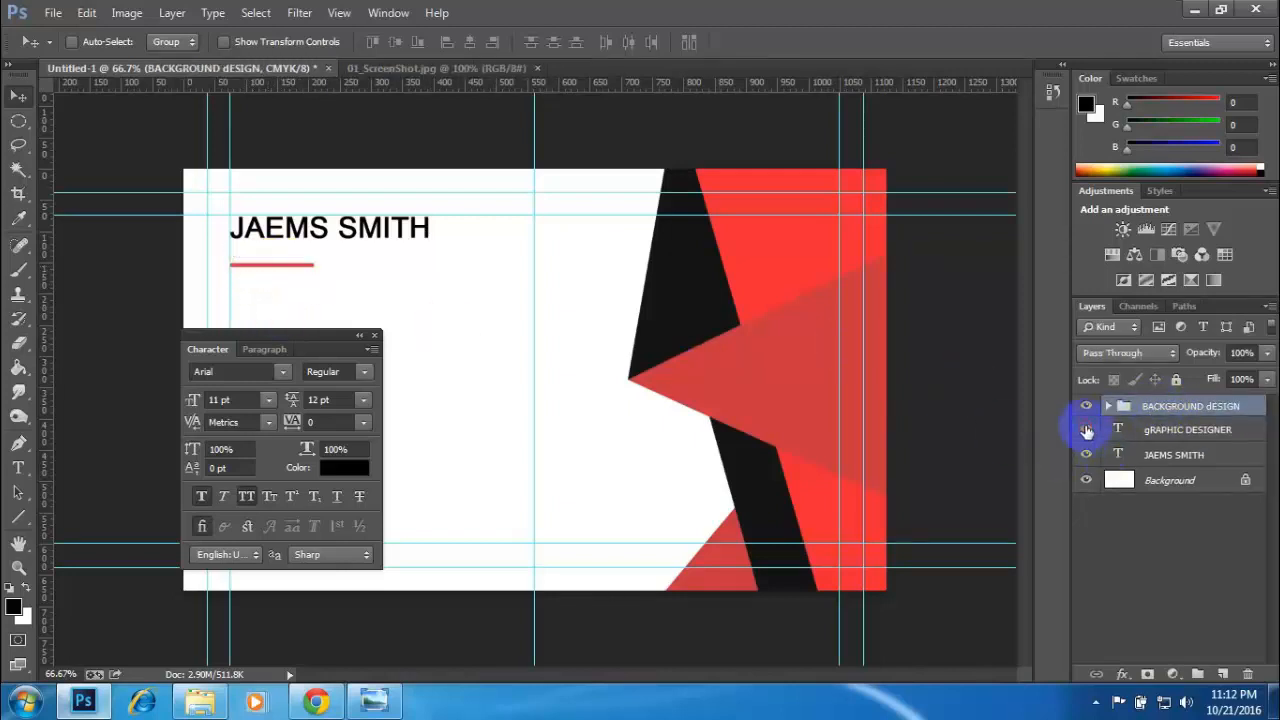
click(1086, 429)
click(1086, 456)
click(1086, 456)
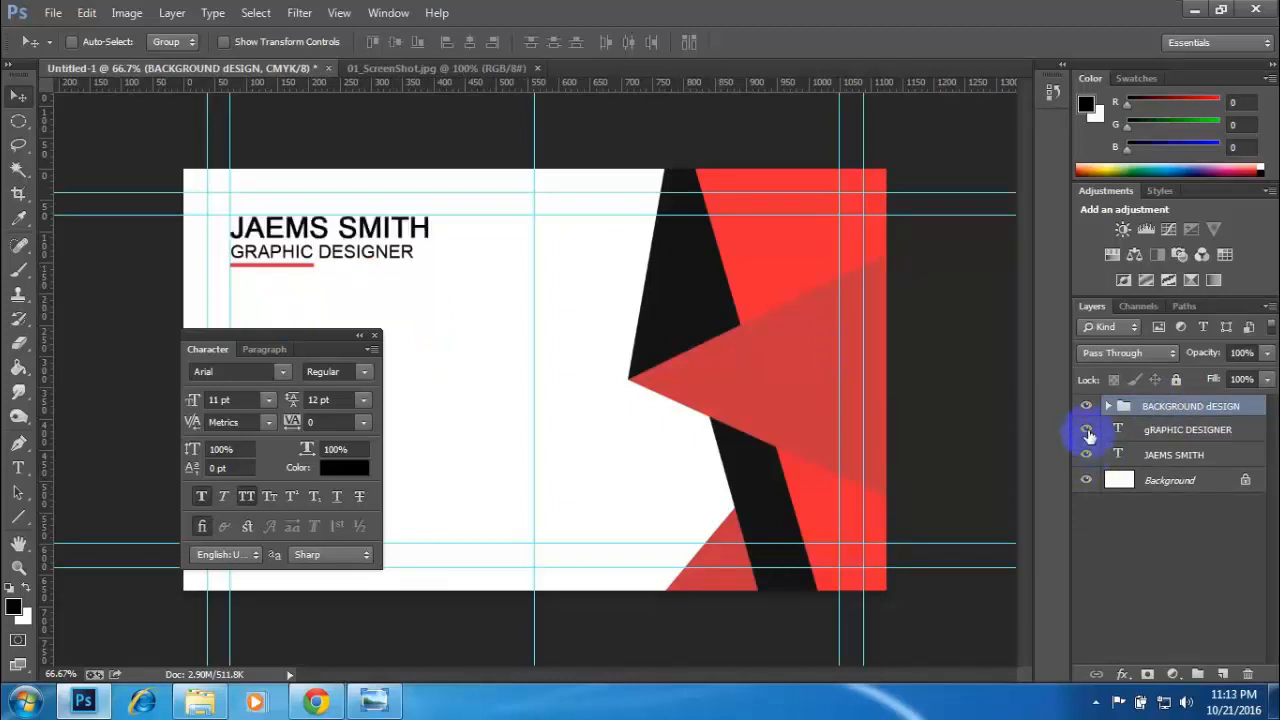
click(1172, 431)
shift+click(1172, 458)
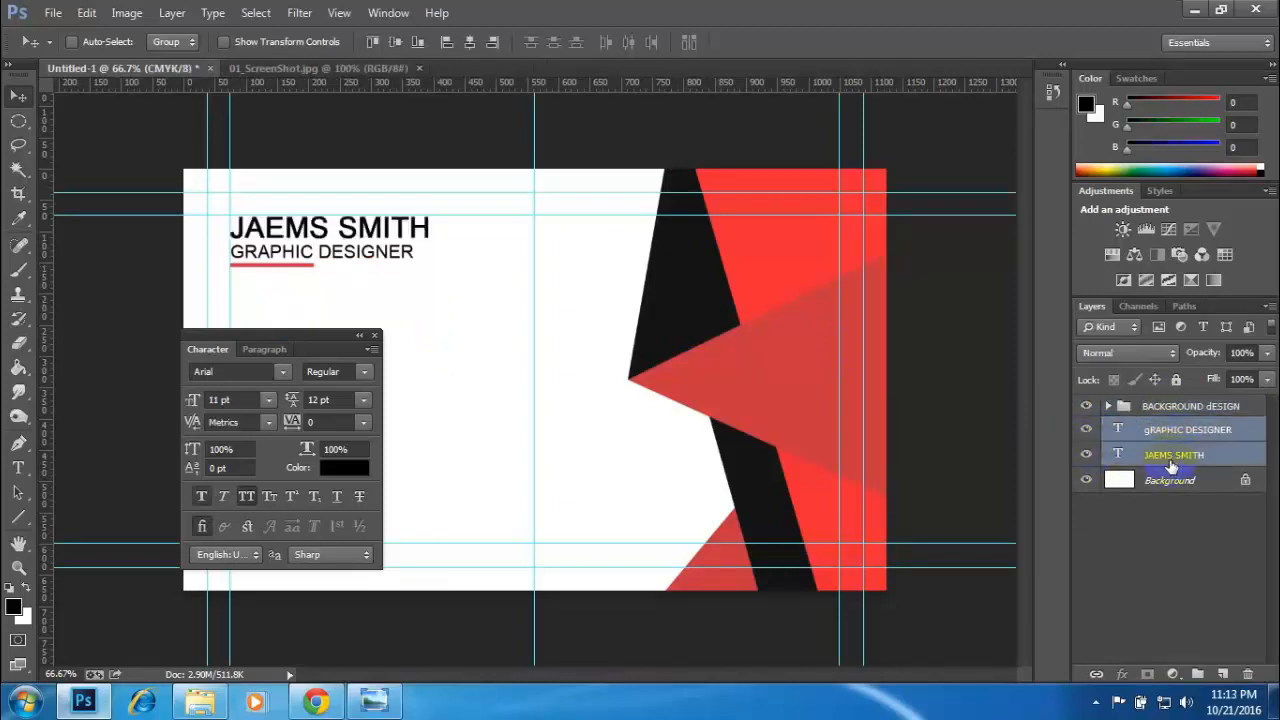
key(ctrl+g)
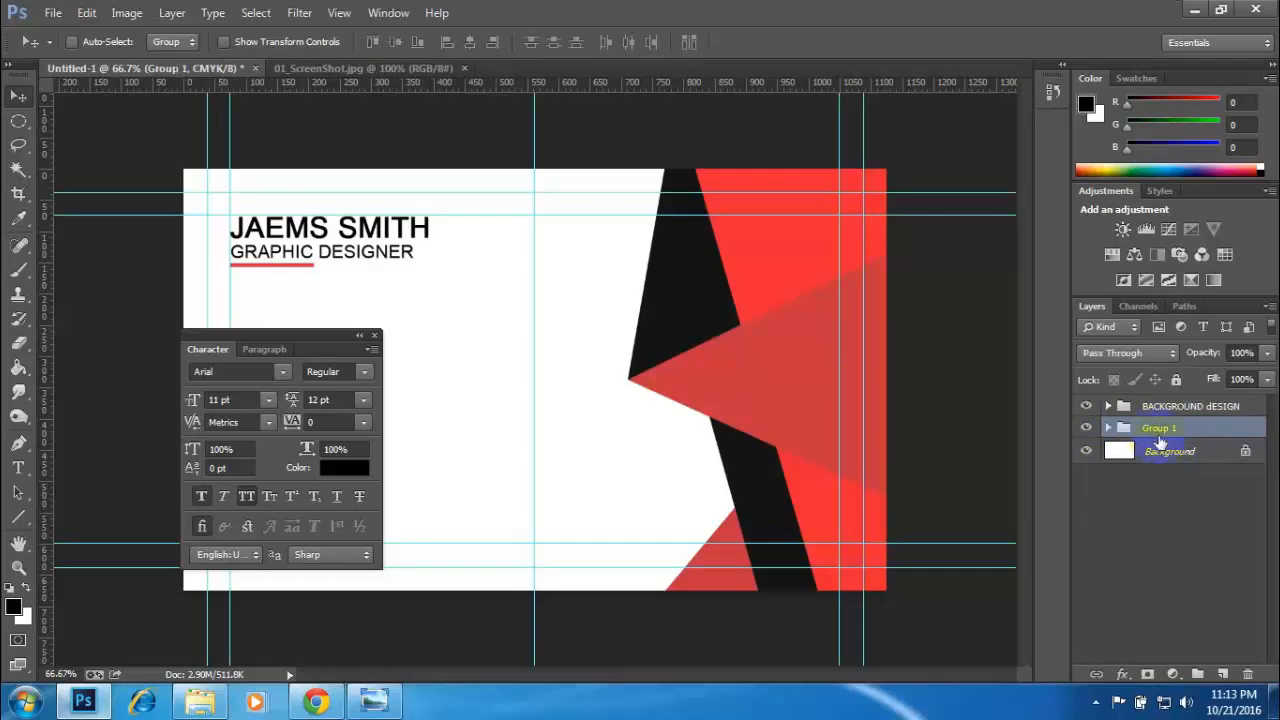
- Rename the text group as Name and toggle its visibility to check its contents
double_click(1160, 428)
text(Name)
key(Return)
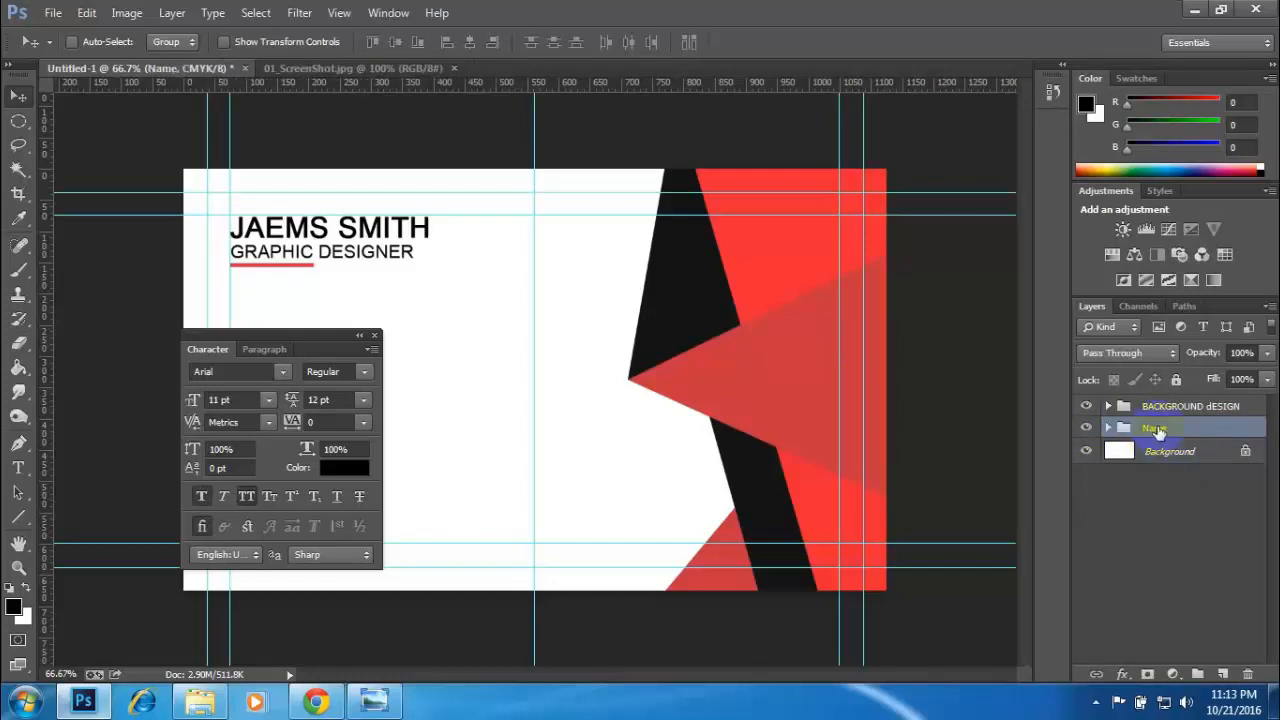
click(1087, 427)
click(1087, 427)
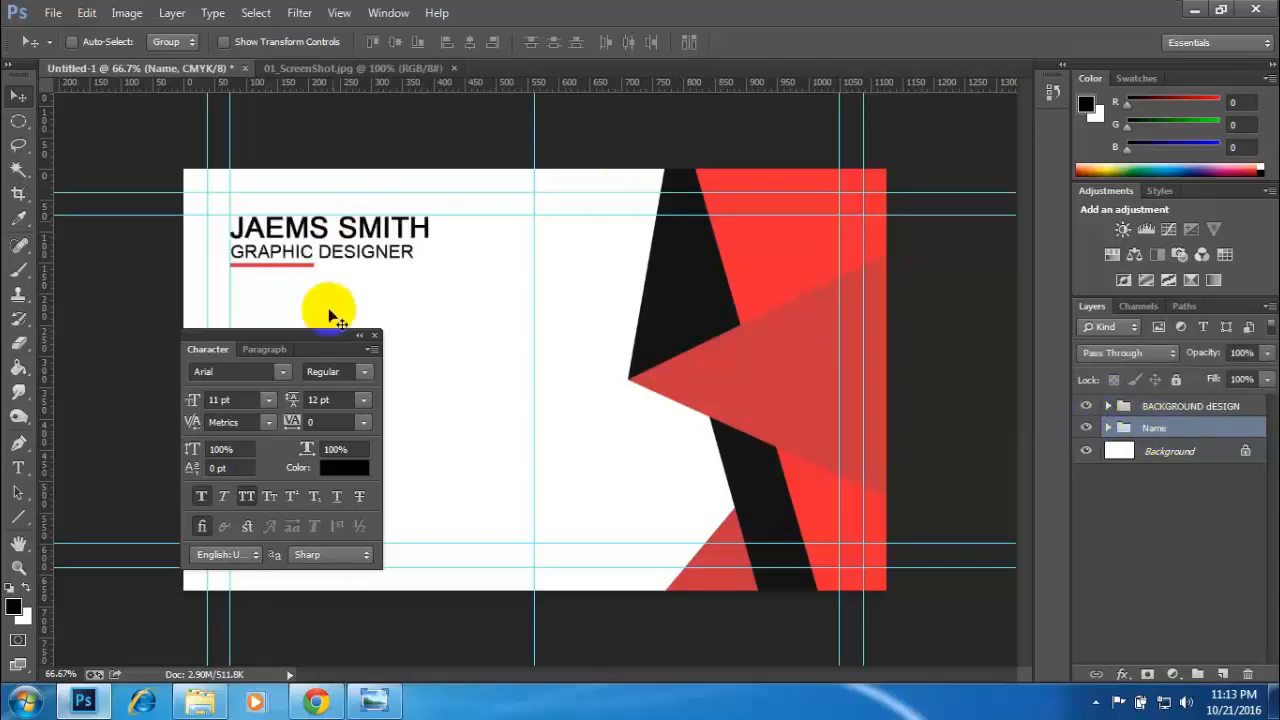
- Move the character settings clear of the card, toggle the BACKGROUND dESIGN group's visibility to check its contents, and select that group
drag(315, 340, 748, 357)
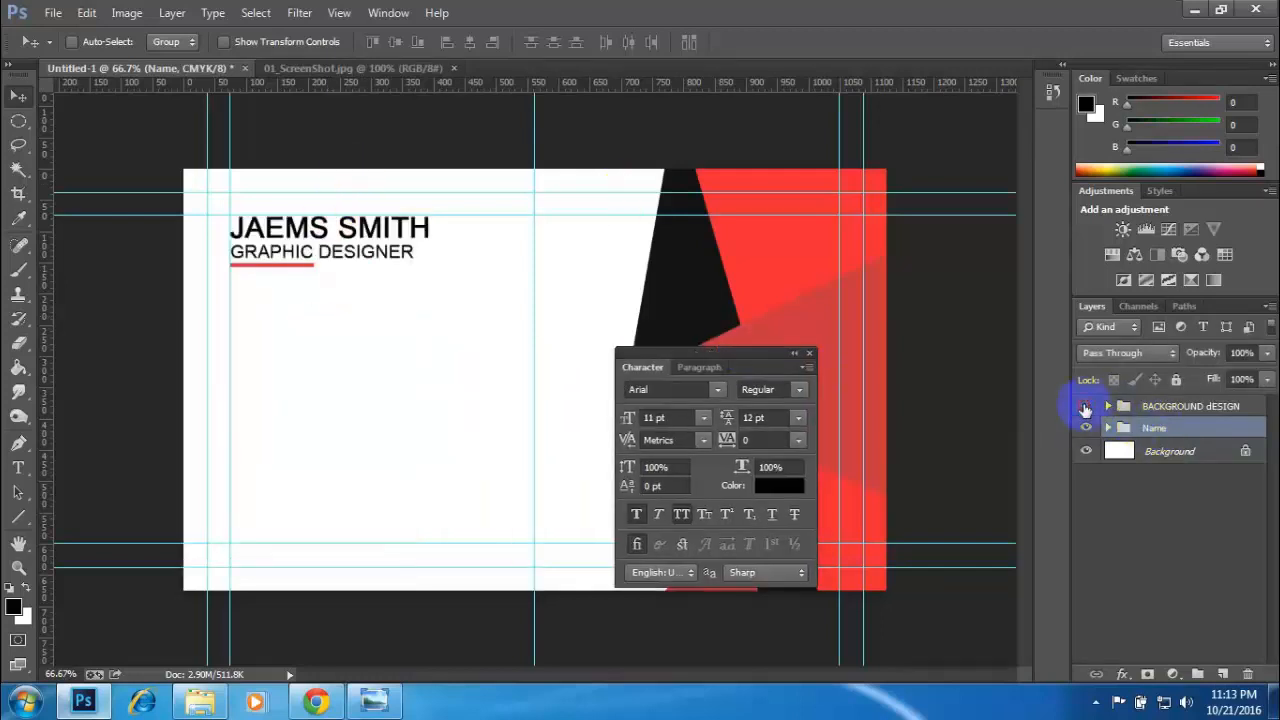
click(1086, 406)
click(1086, 406)
click(1086, 406)
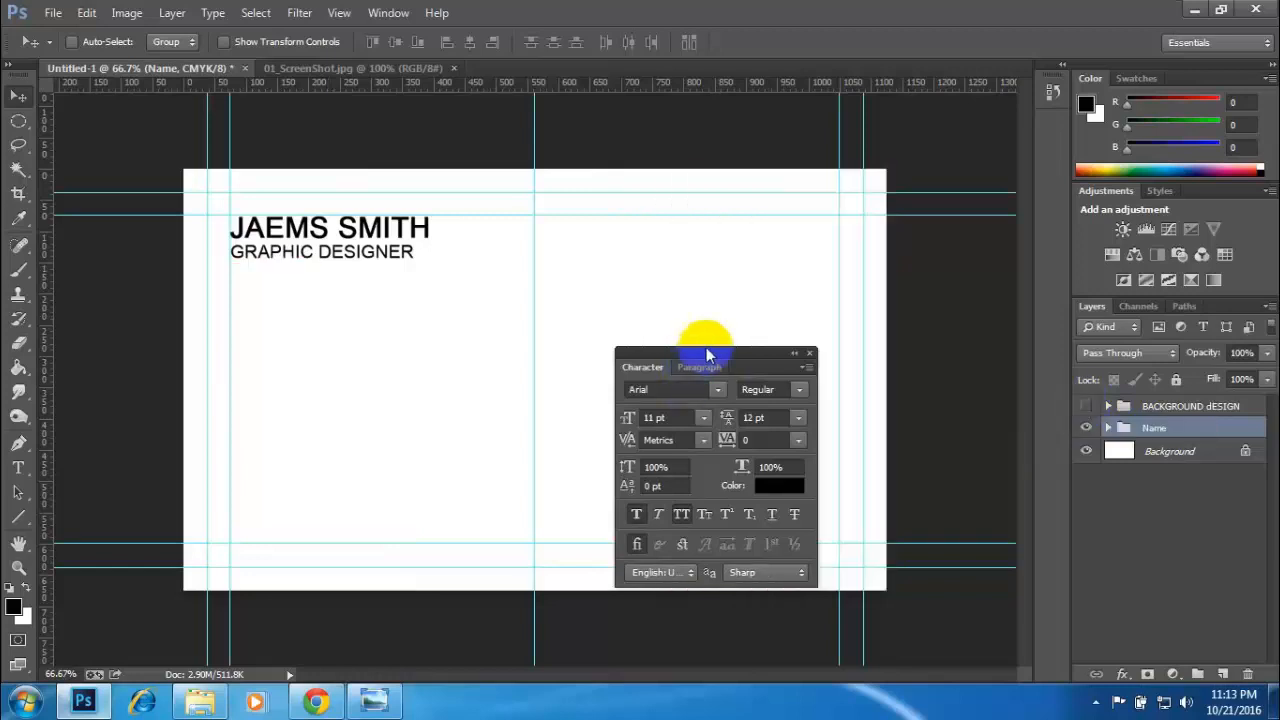
drag(760, 345, 995, 463)
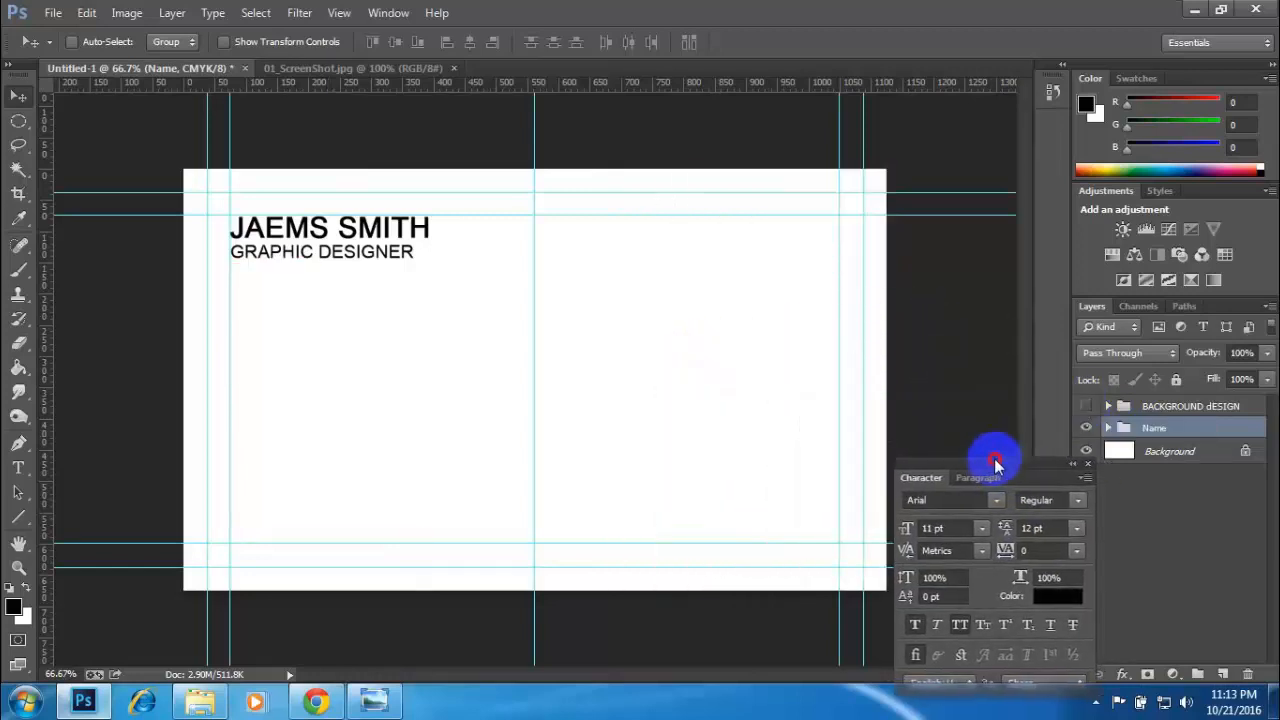
click(1086, 406)
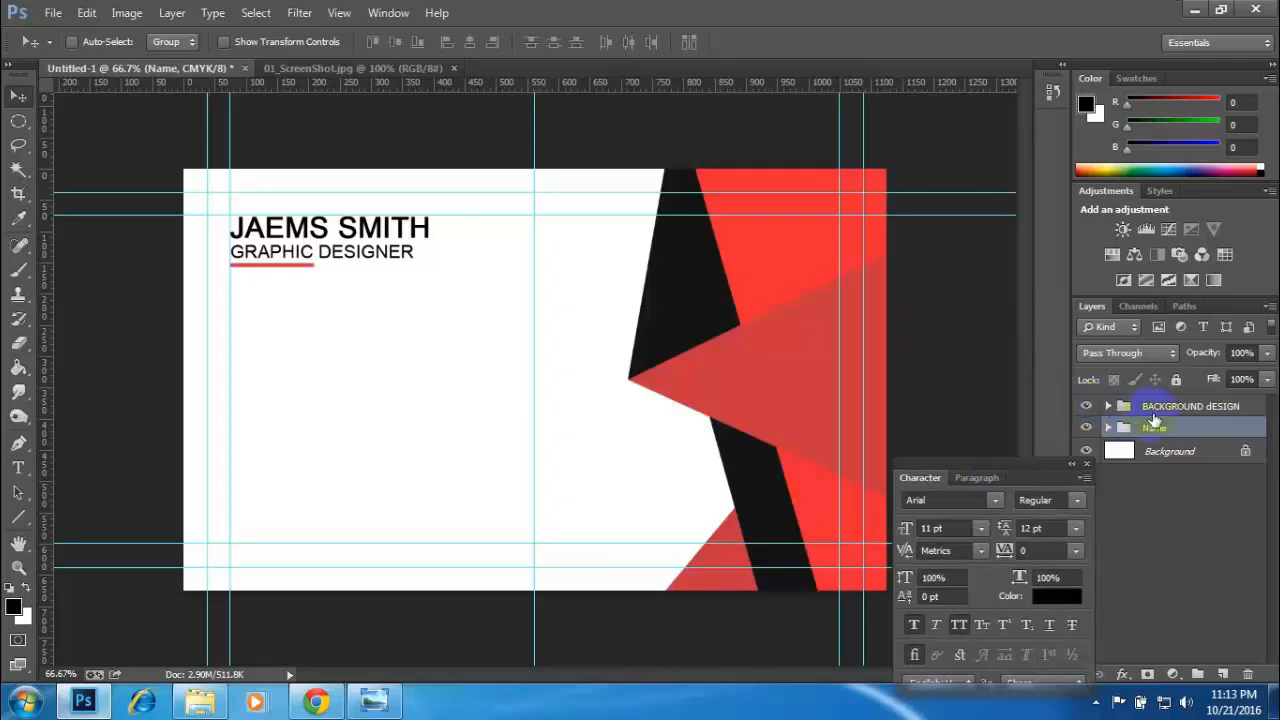
click(1152, 410)
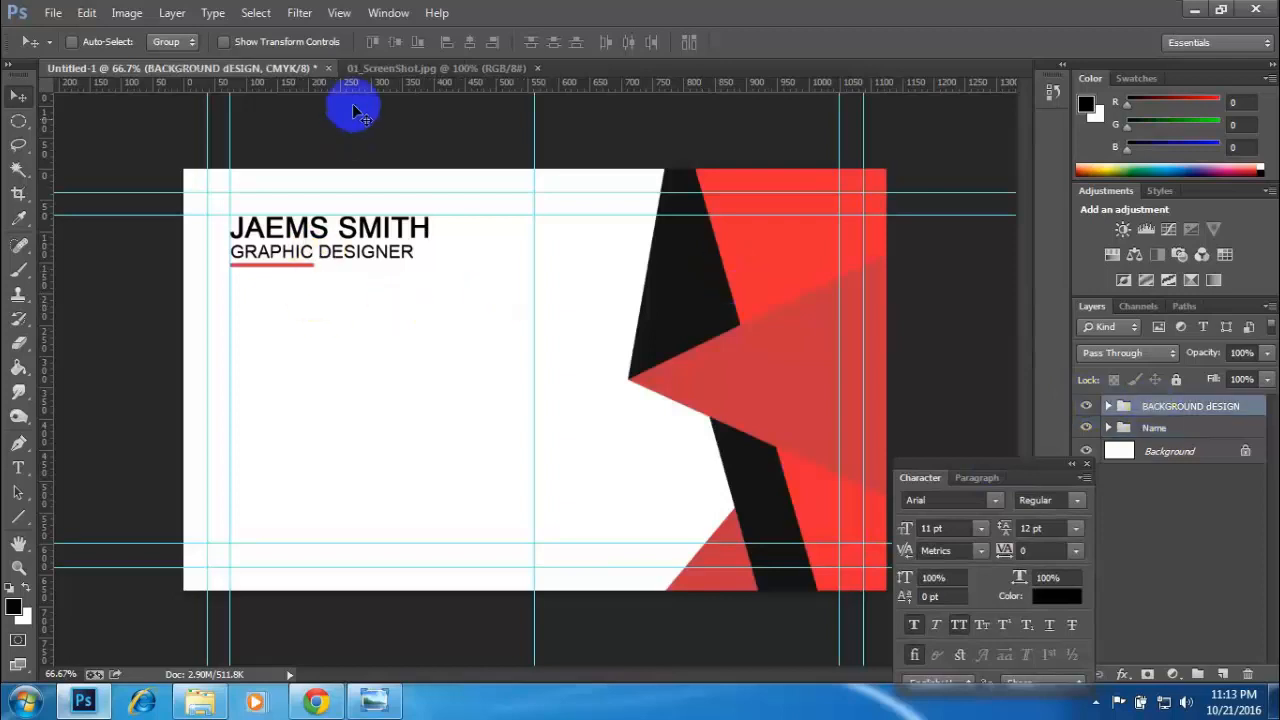
- Examine the contact icons, contact details and QR code on the reference card, and return to the card design
click(367, 80)
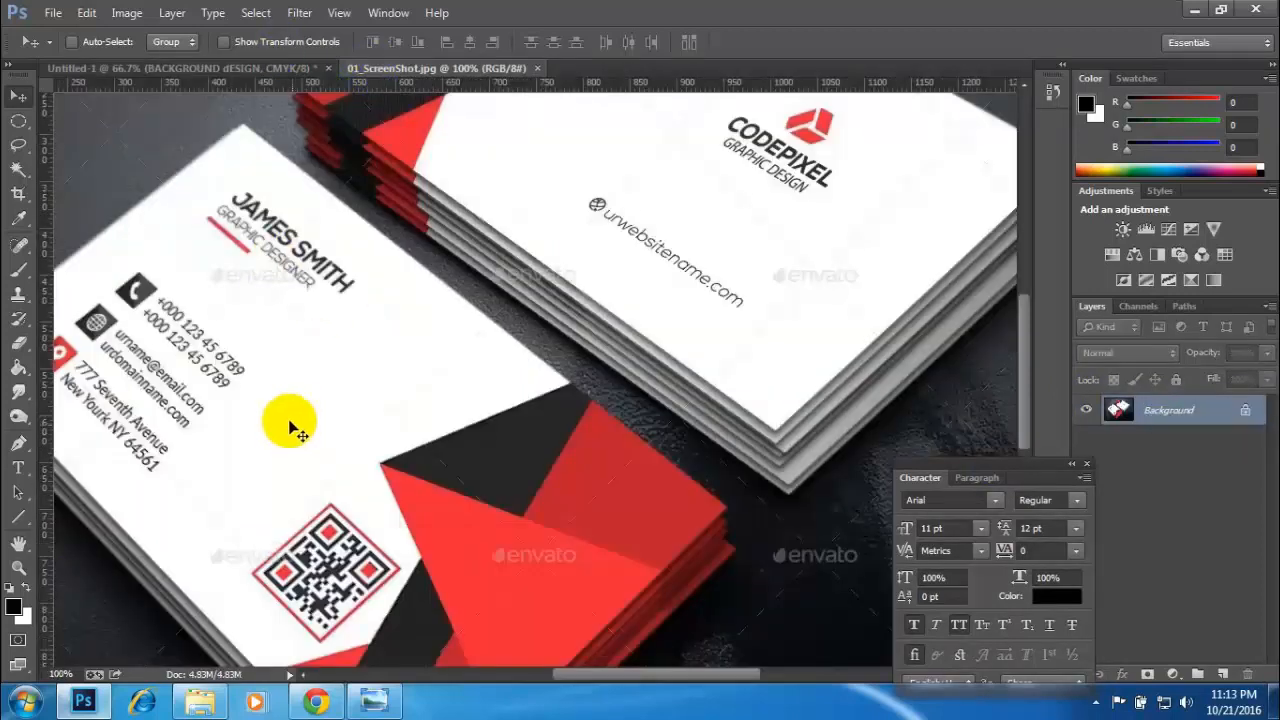
drag(328, 483, 427, 446)
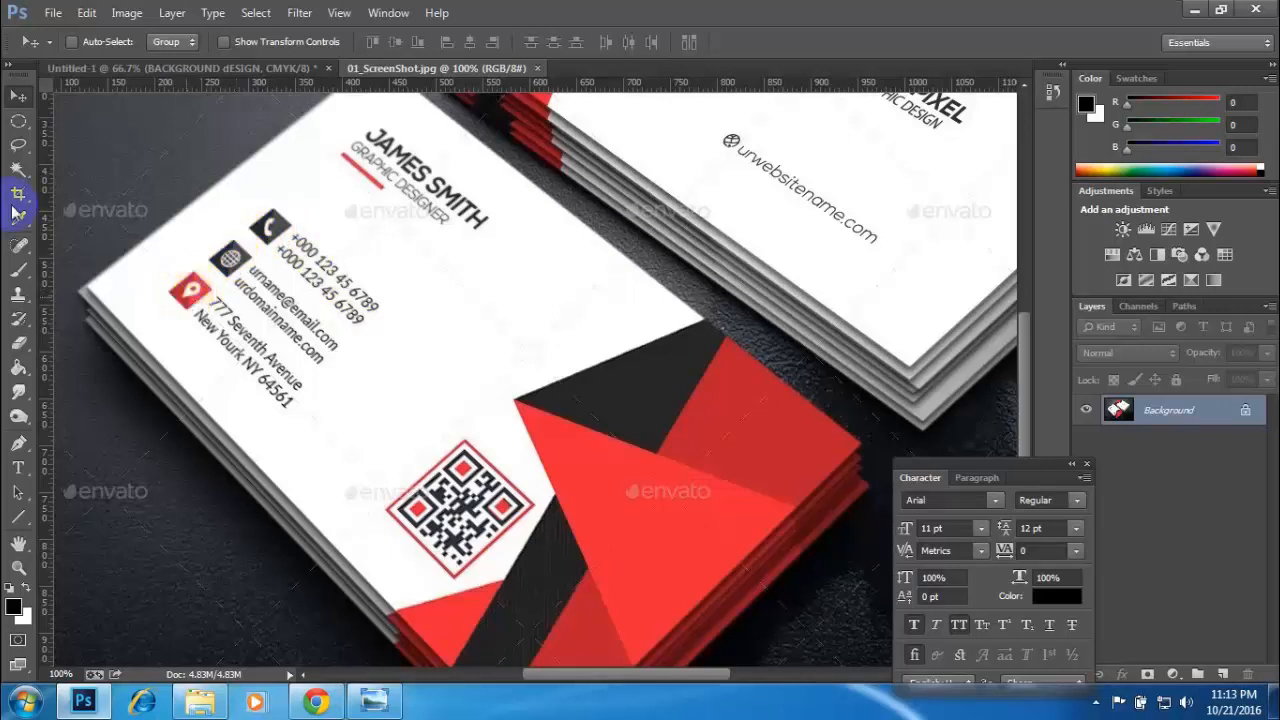
click(112, 68)
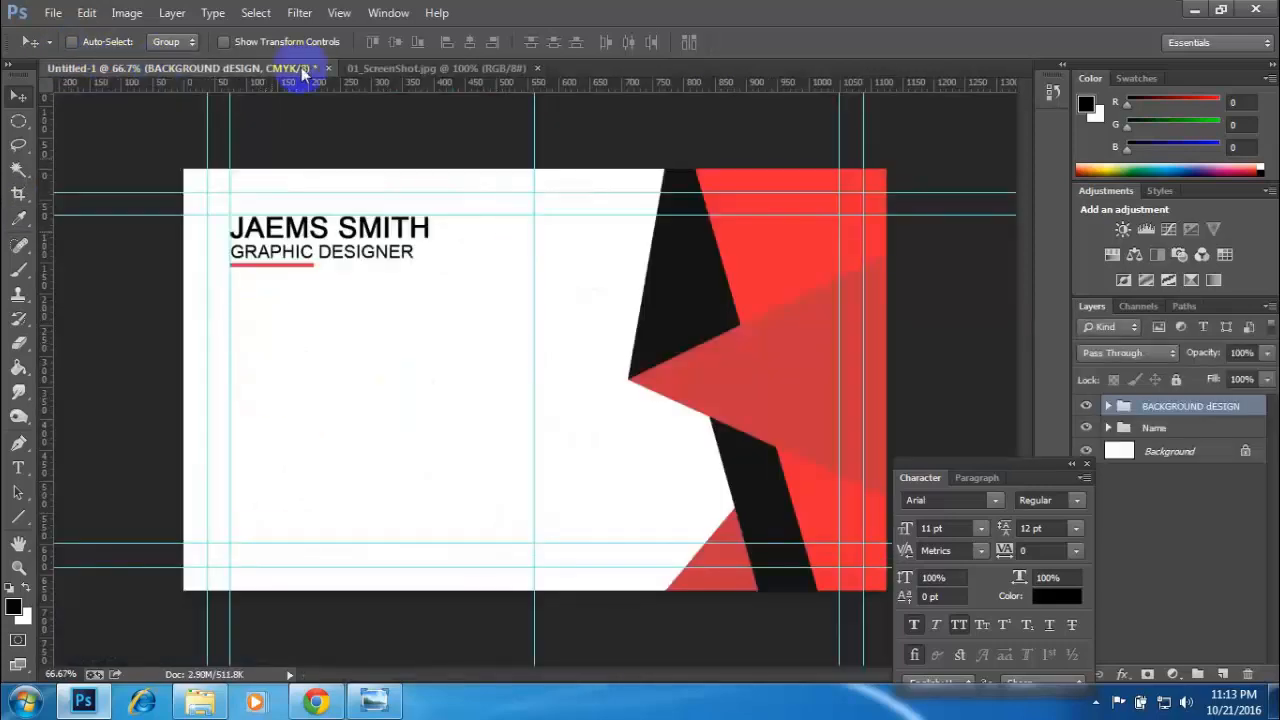
- Following the contact icon column on the reference card, add a vertical guide a little inside the text's left margin guide
click(378, 68)
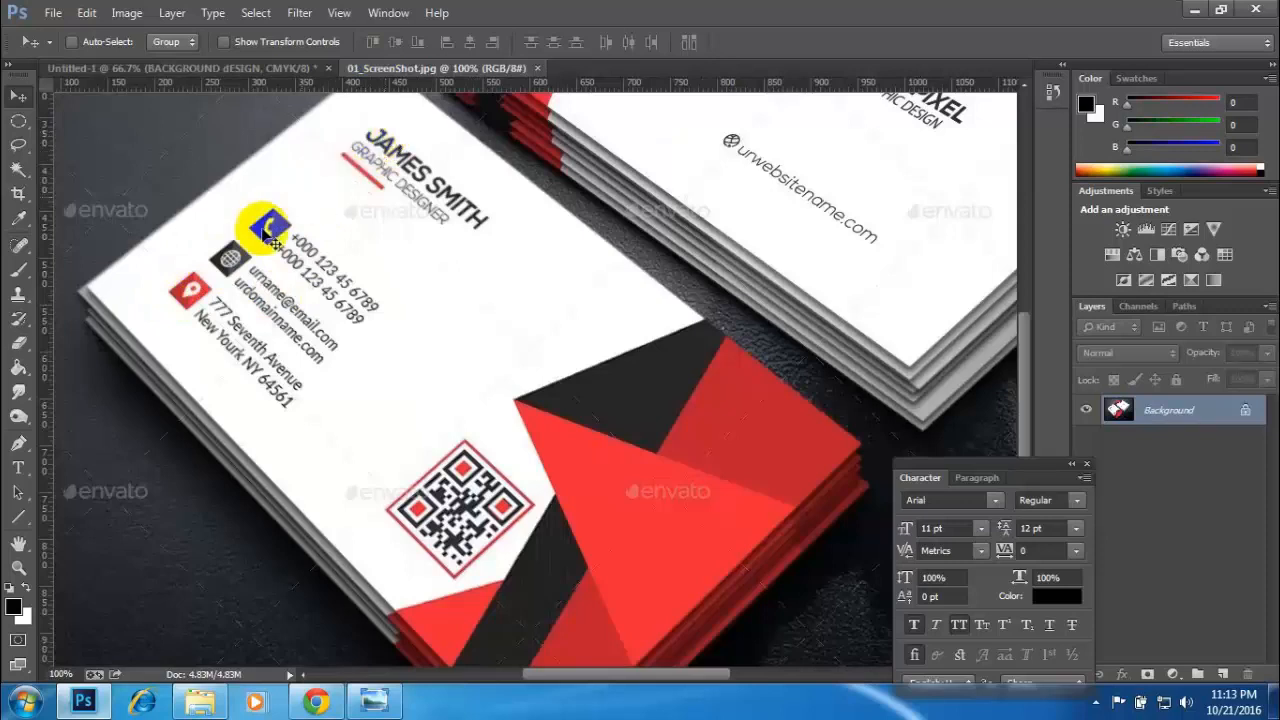
click(190, 68)
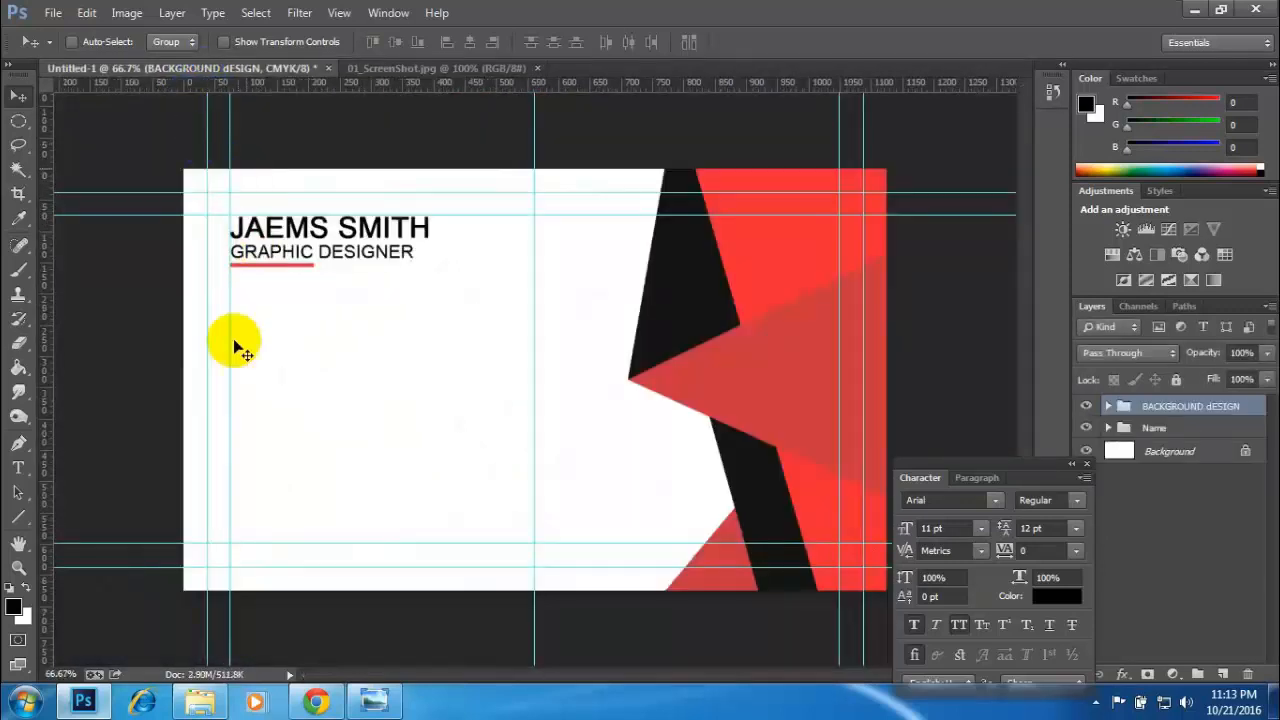
drag(46, 331, 273, 349)
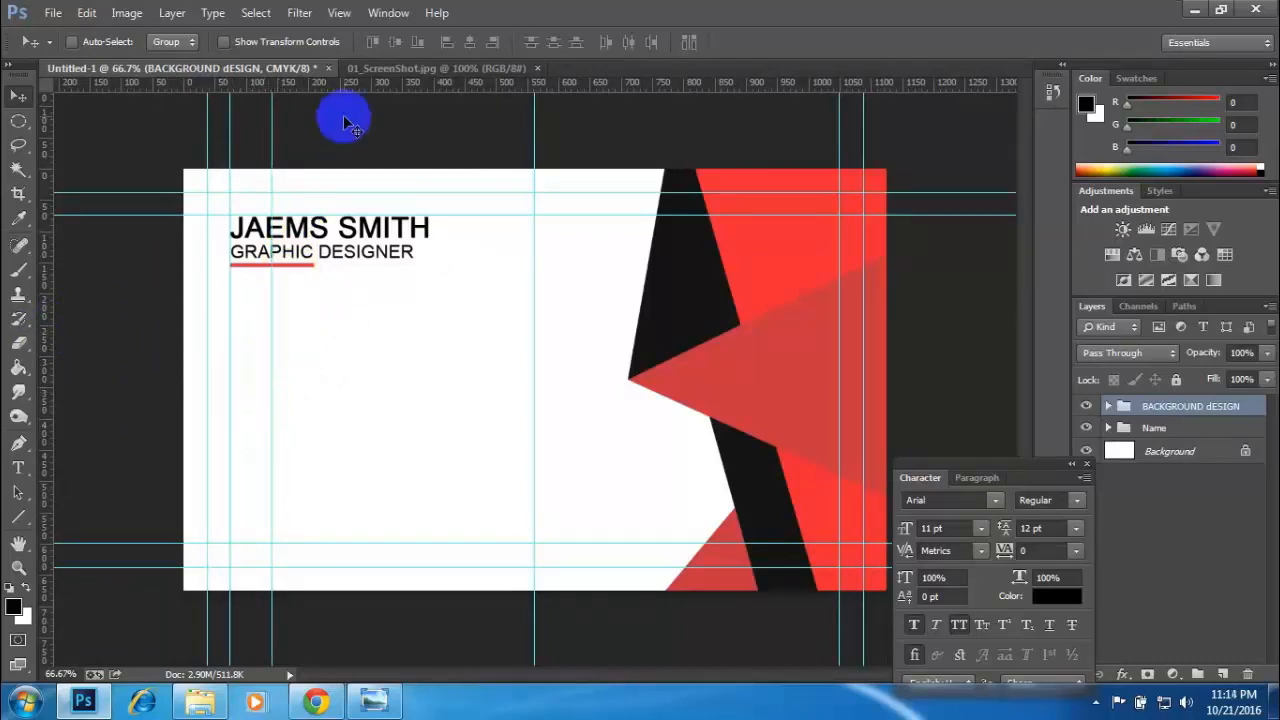
click(400, 68)
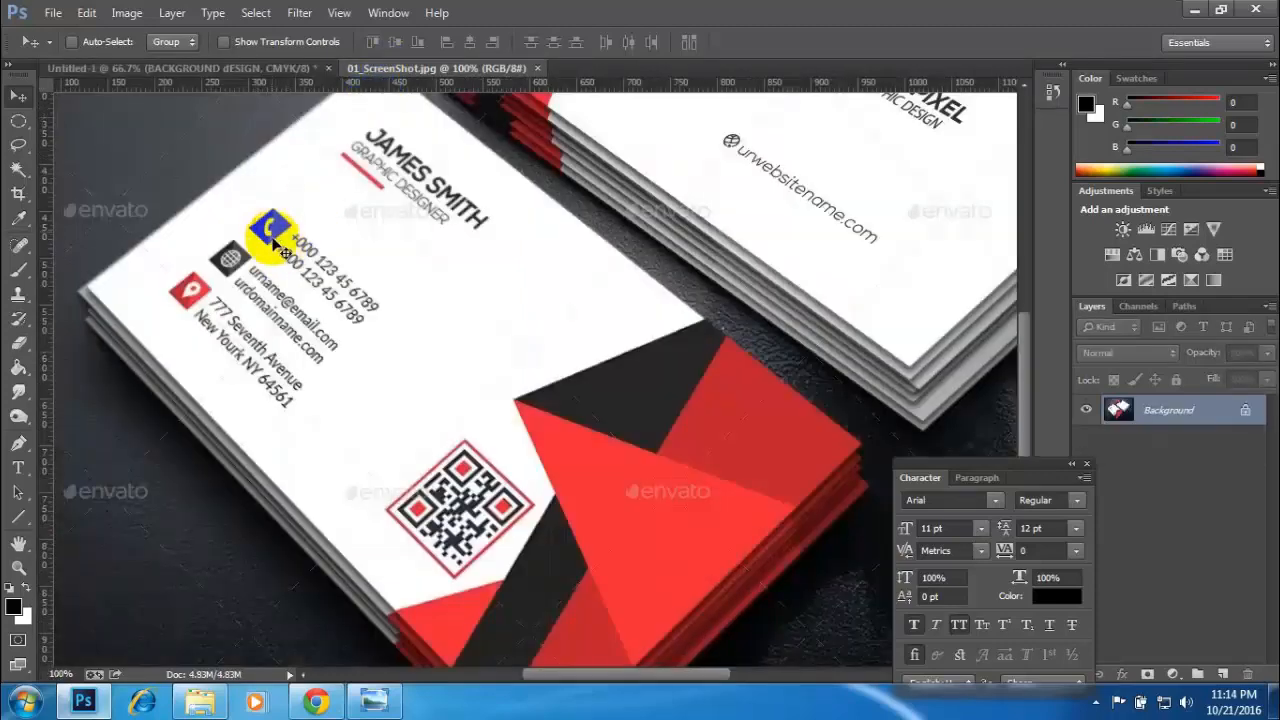
click(177, 66)
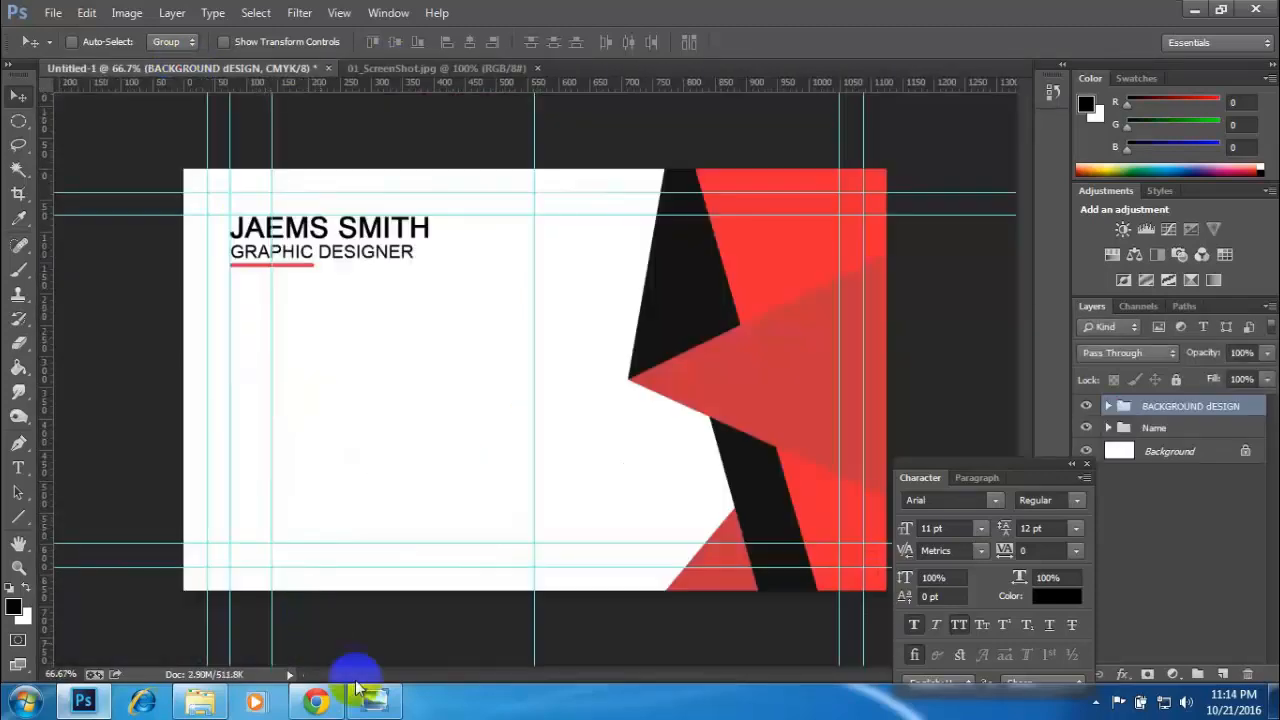
- Switch to Chrome and search the Font Awesome cheatsheet for "conta", clearing the search text at the end
click(316, 700)
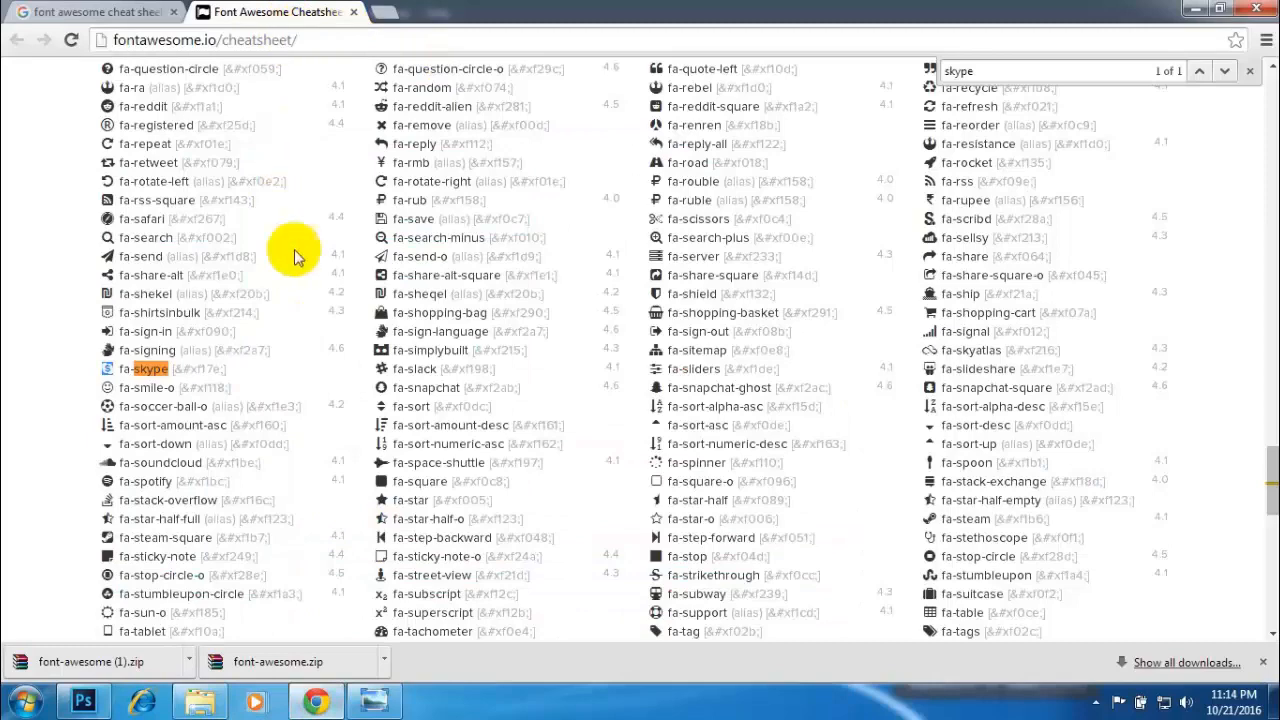
double_click(985, 71)
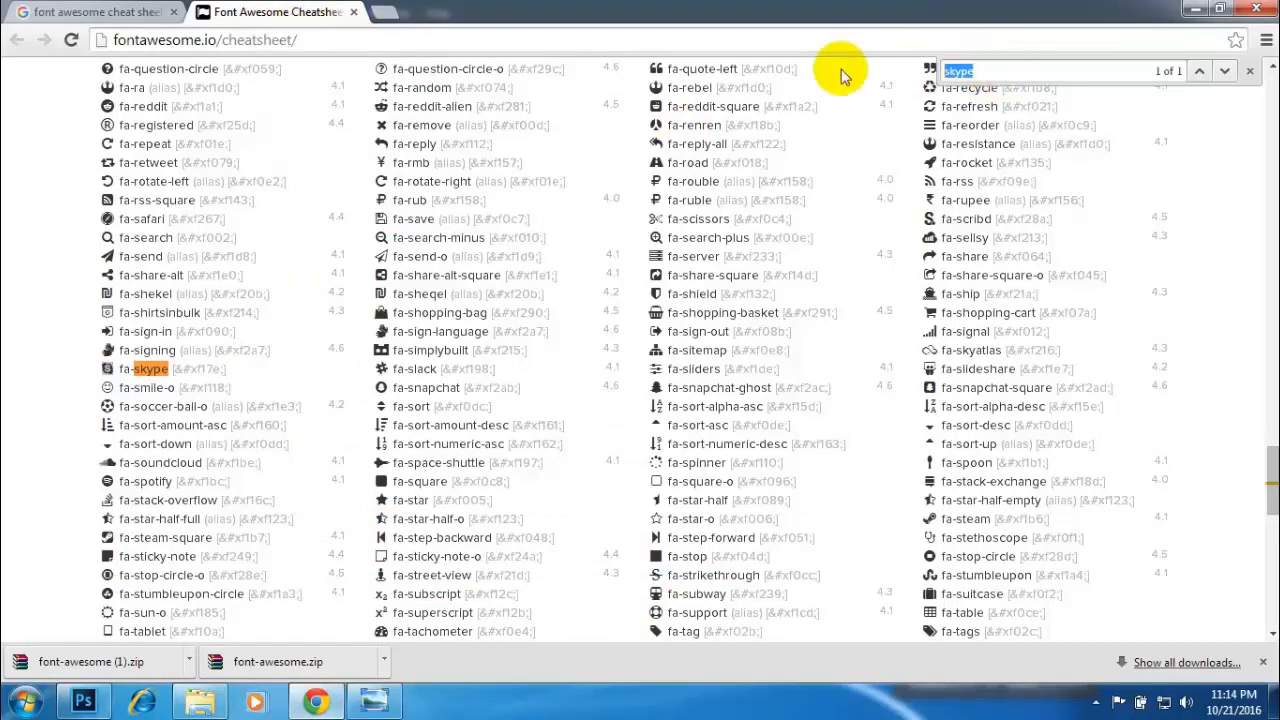
text(co)
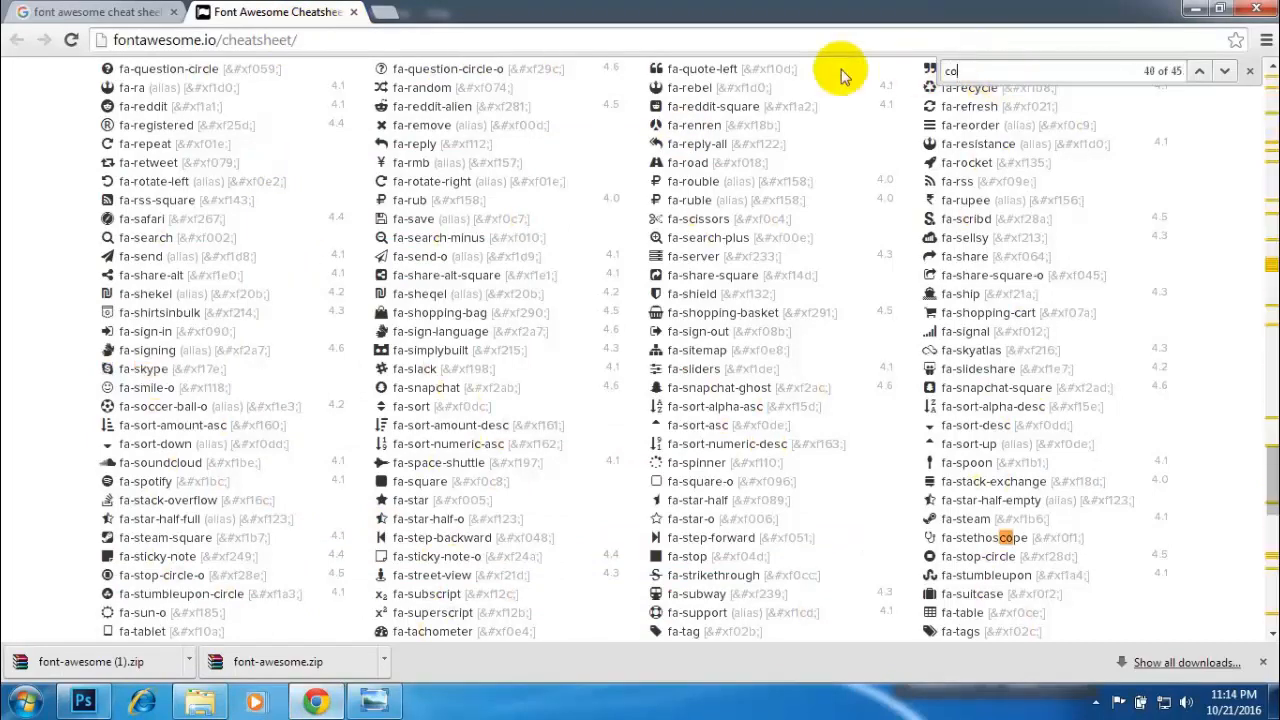
text(nt)
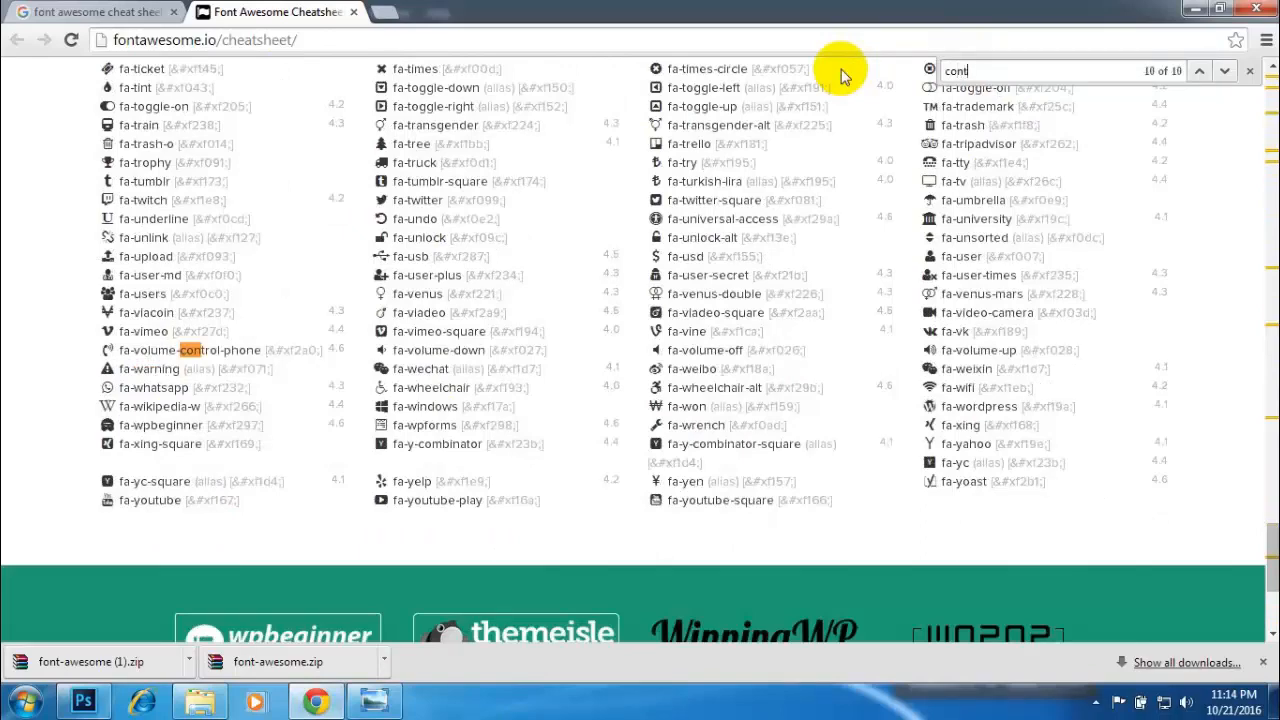
text(a)
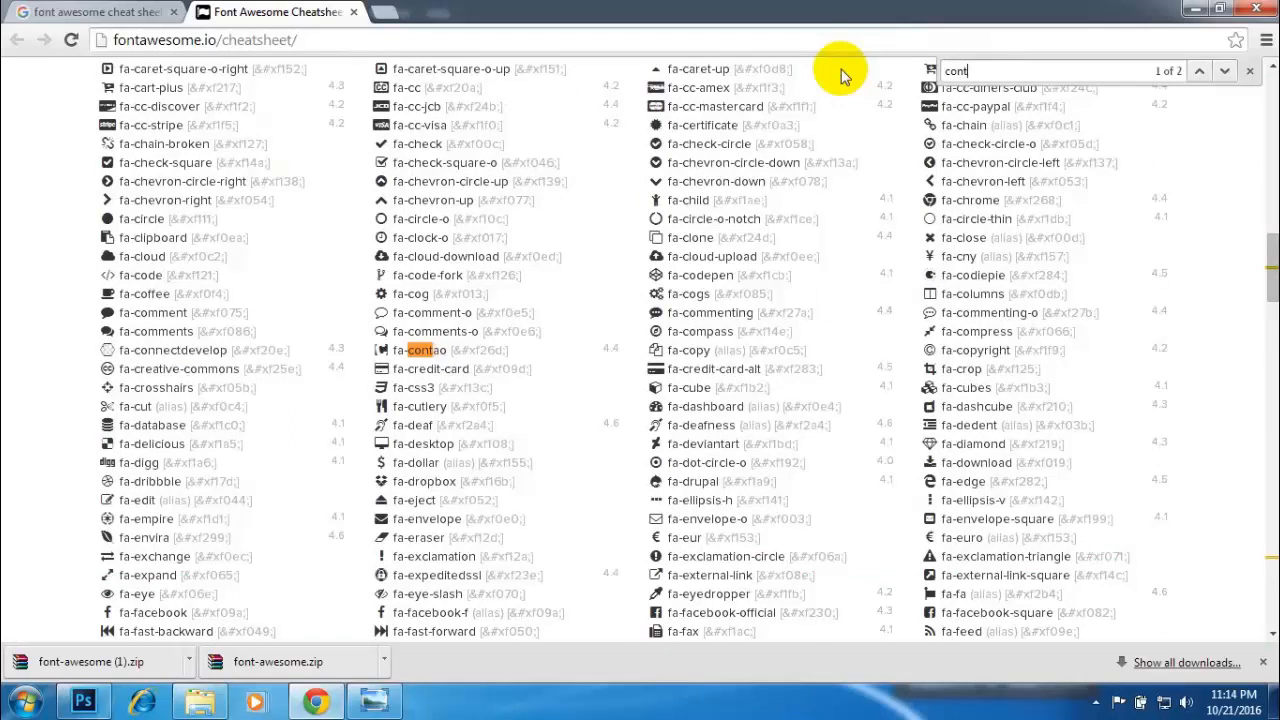
key(BackSpace)
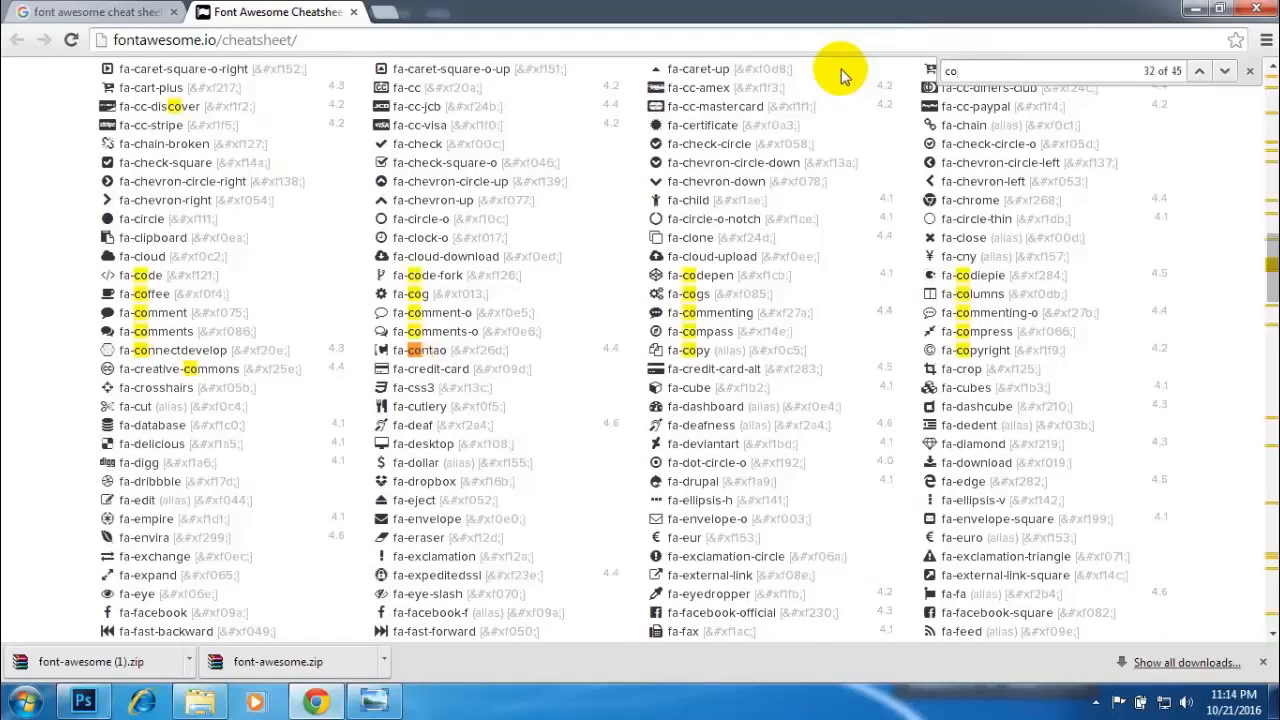
key(BackSpace)
key(BackSpace)
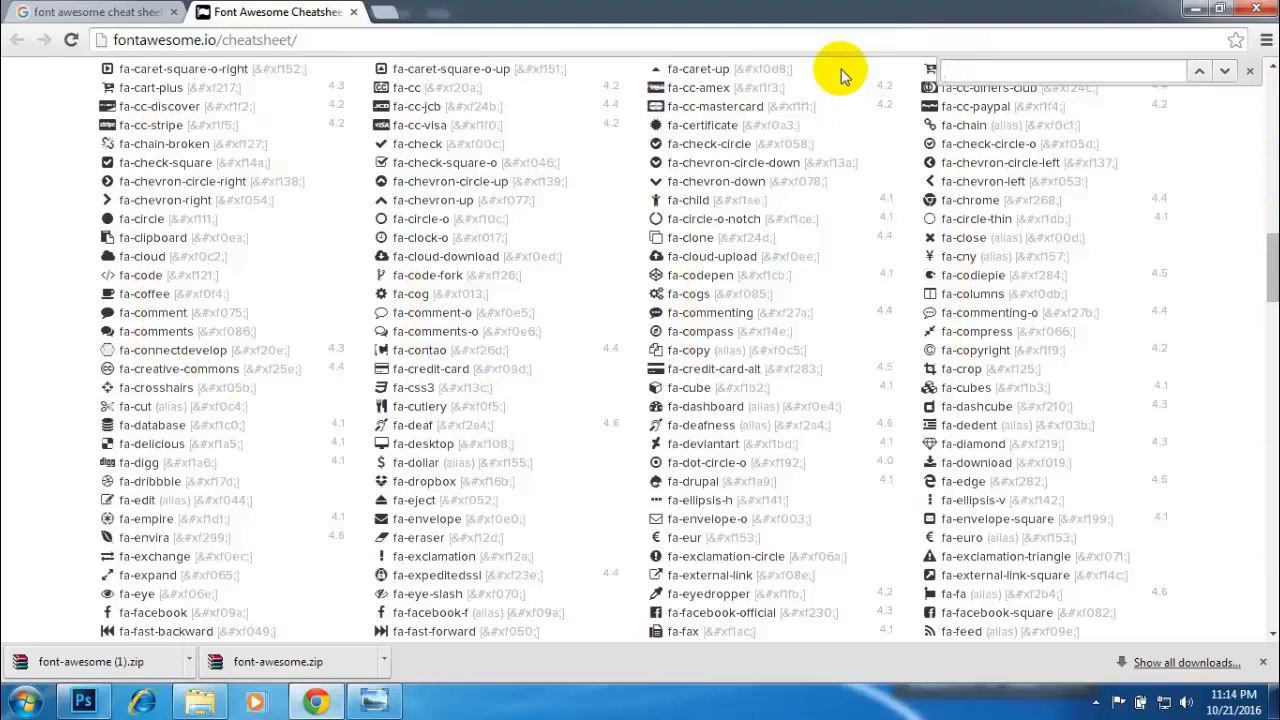
- Find "mobi" on the Font Awesome cheatsheet and copy the fa-mobile icon glyph
text(mobi)
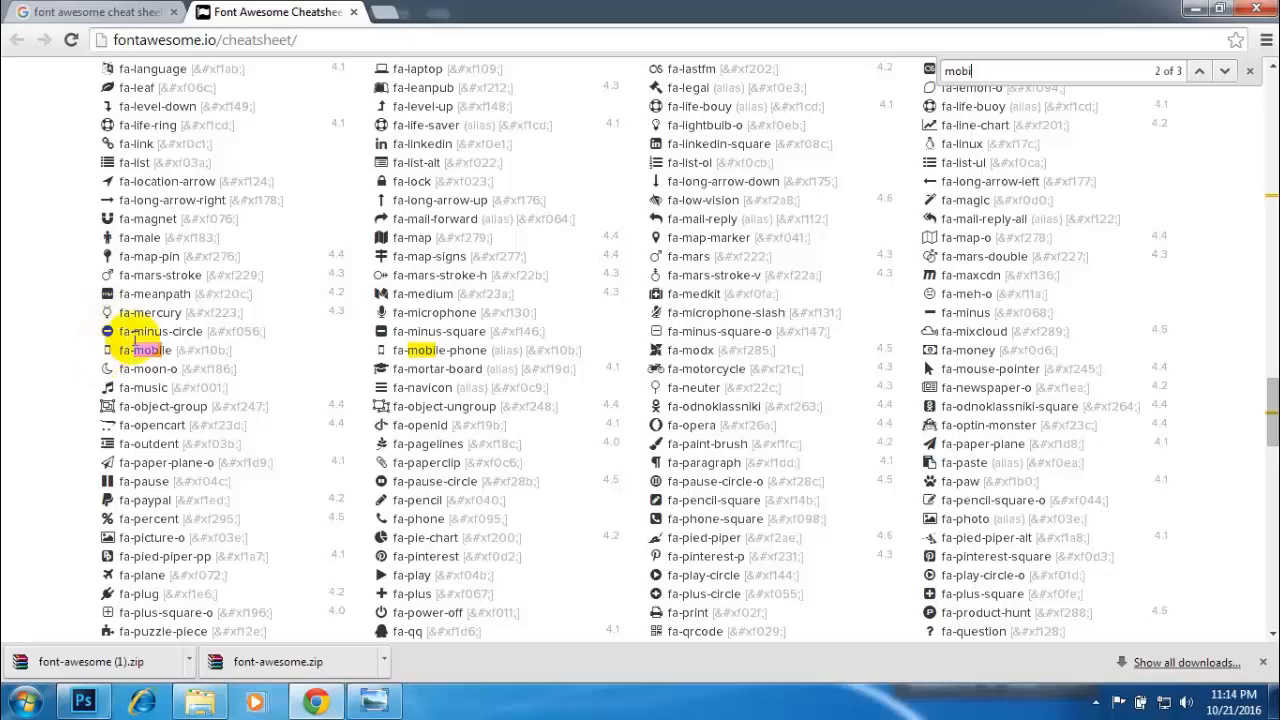
key(Return)
key(Return)
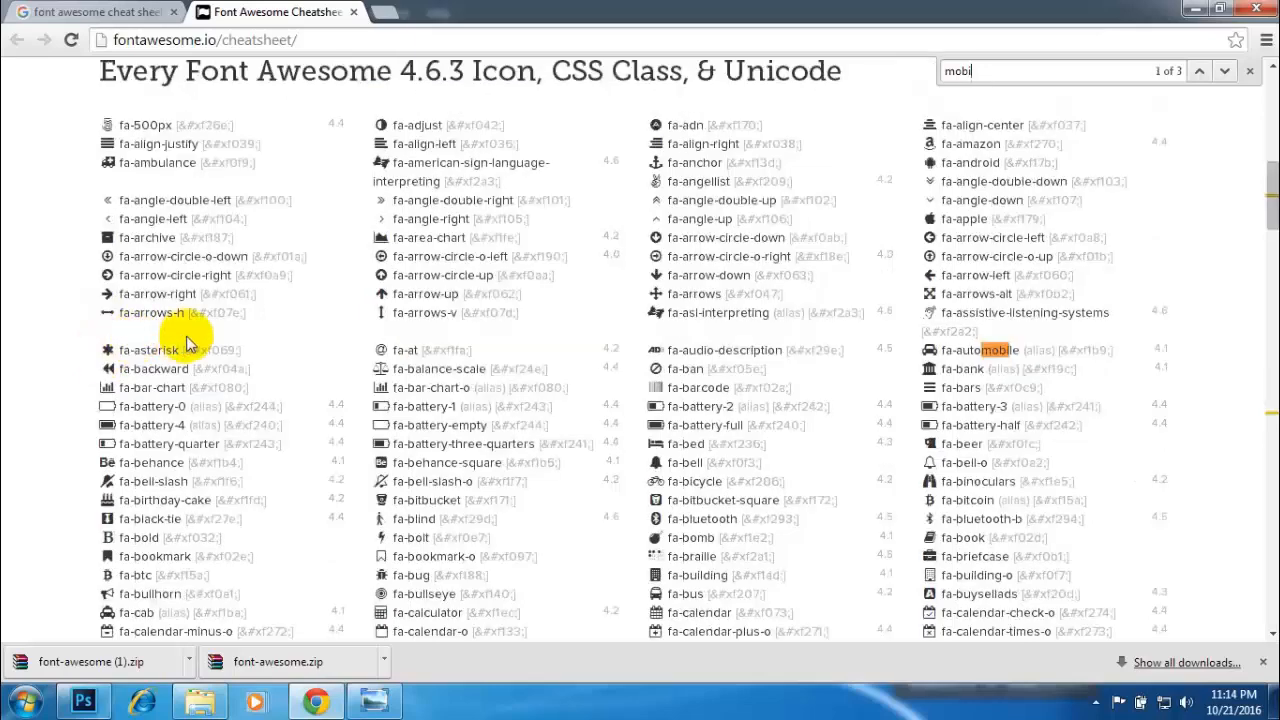
key(Return)
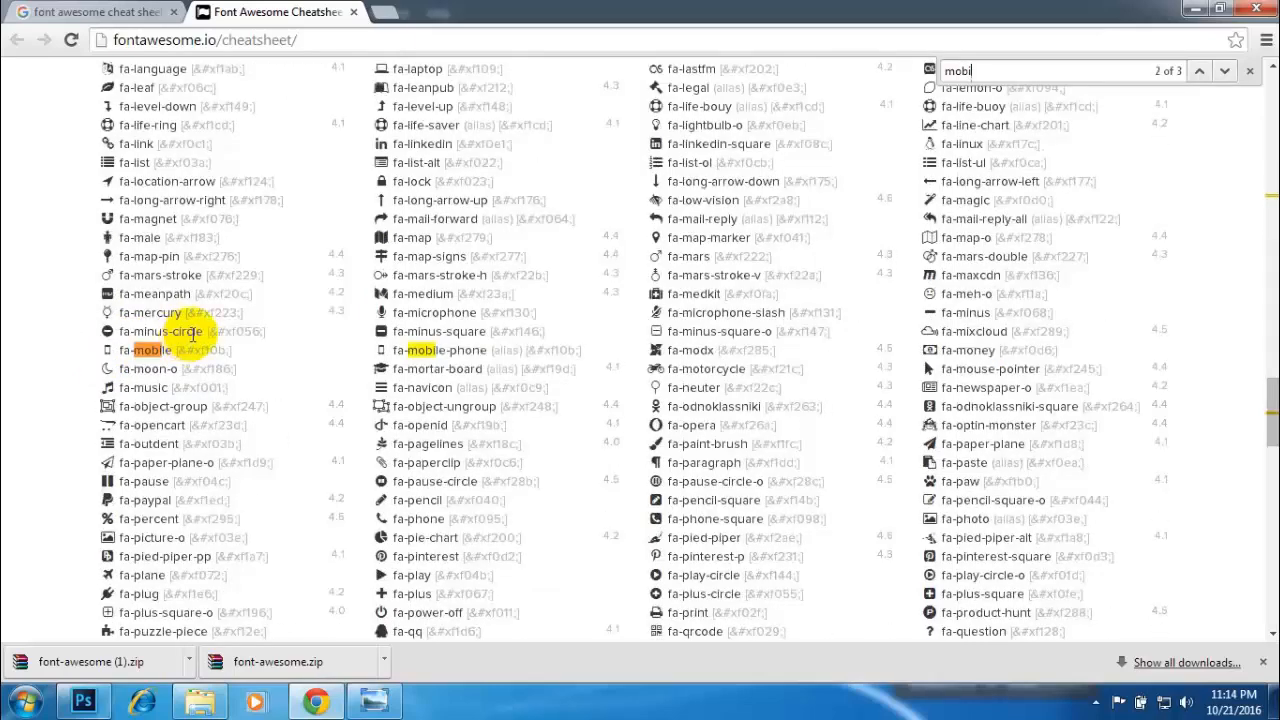
right_click(107, 350)
click(120, 362)
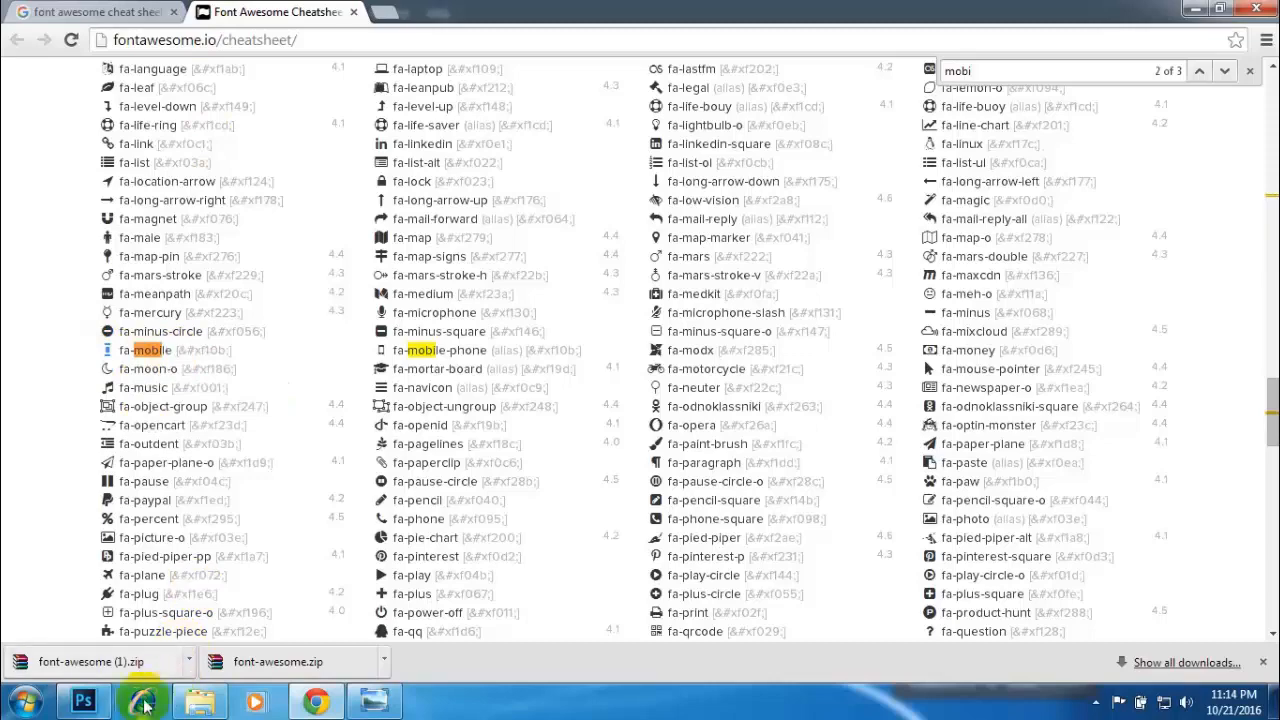
- Back in Photoshop, paste the copied glyph as a new text layer below the red line under the job title
click(83, 701)
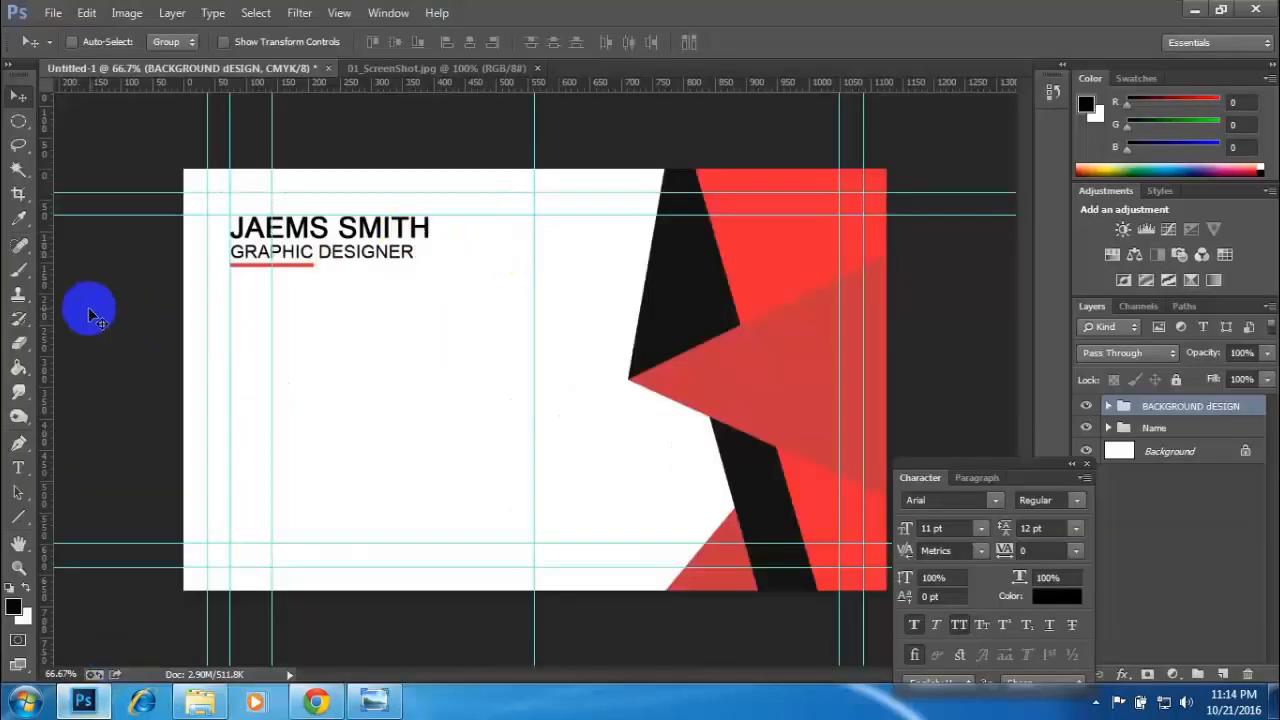
click(18, 467)
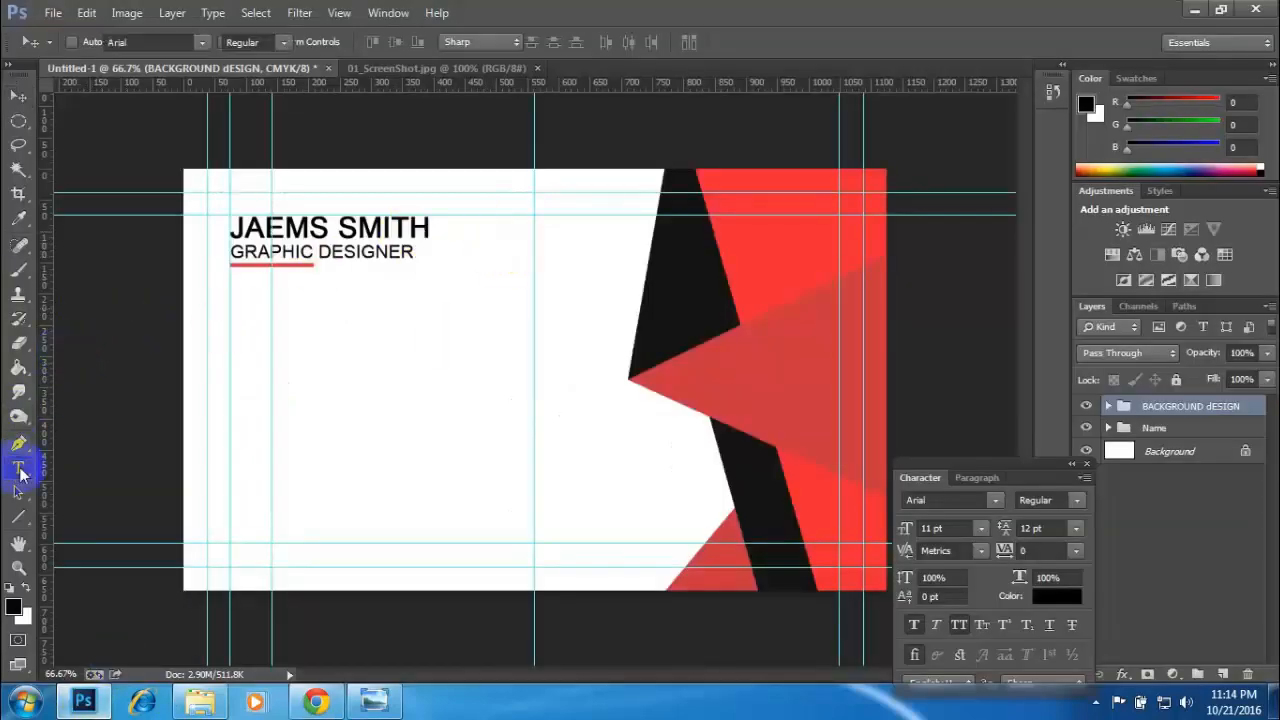
click(238, 323)
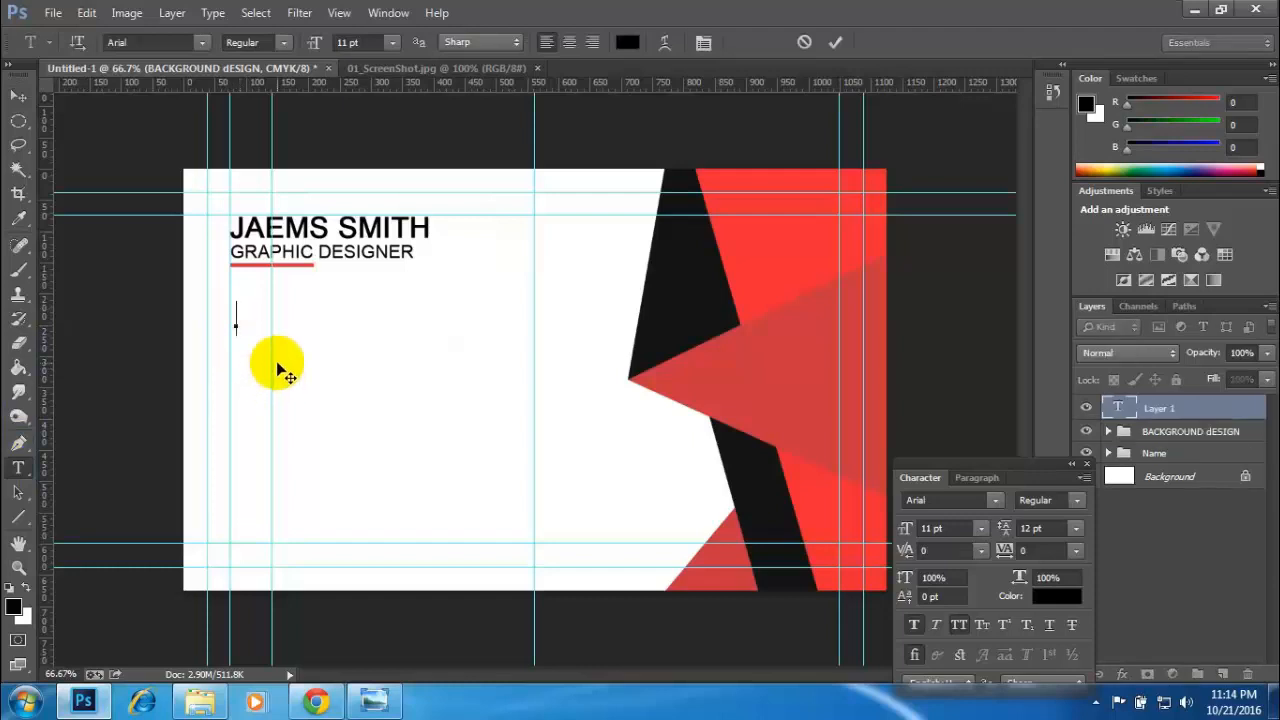
key(ctrl+v)
- Set the pasted glyph's font to FontAwesome, with the character settings moved clear of the layers, and commit the text
drag(252, 318, 235, 316)
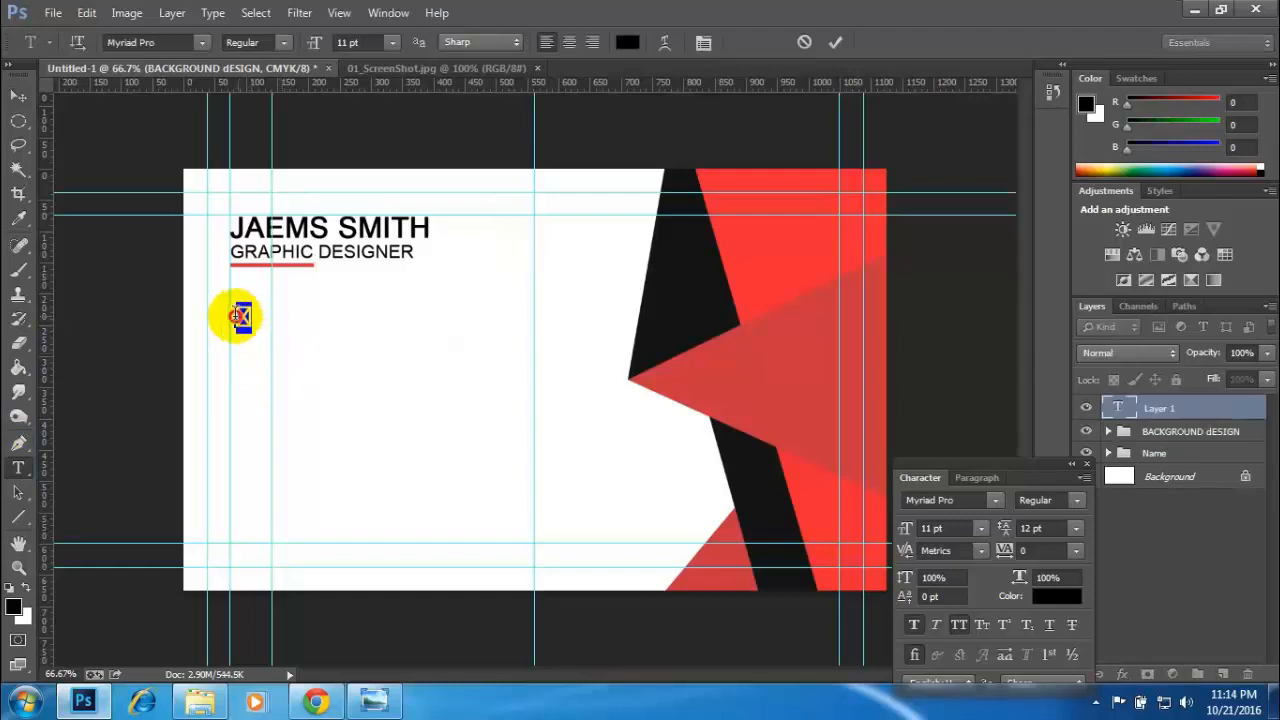
click(930, 497)
drag(971, 460, 914, 272)
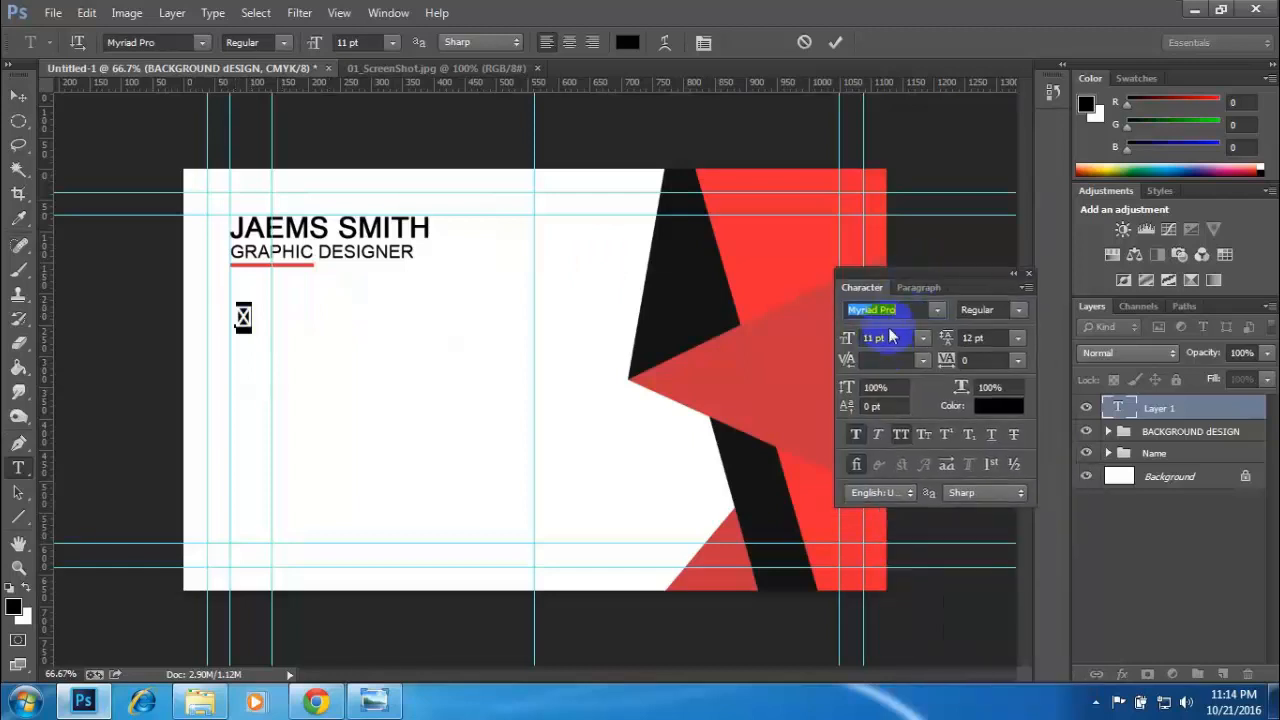
click(131, 40)
text(FontAwesome (...)
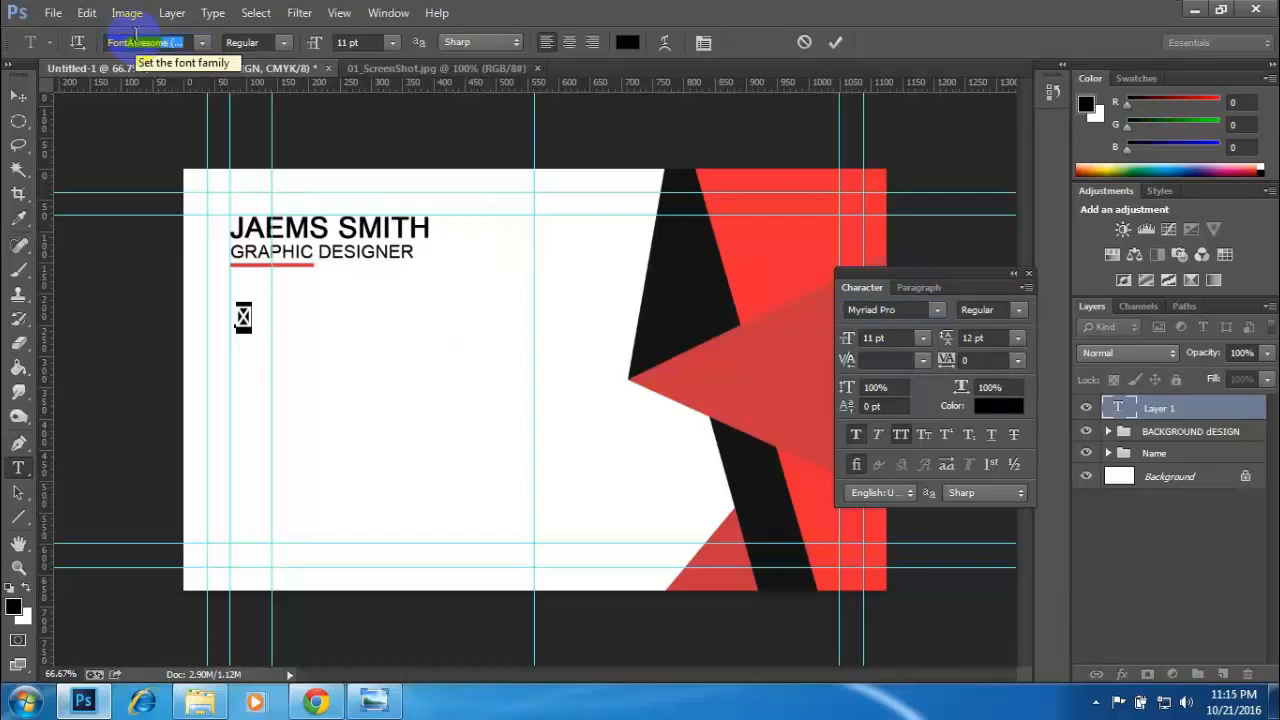
key(Return)
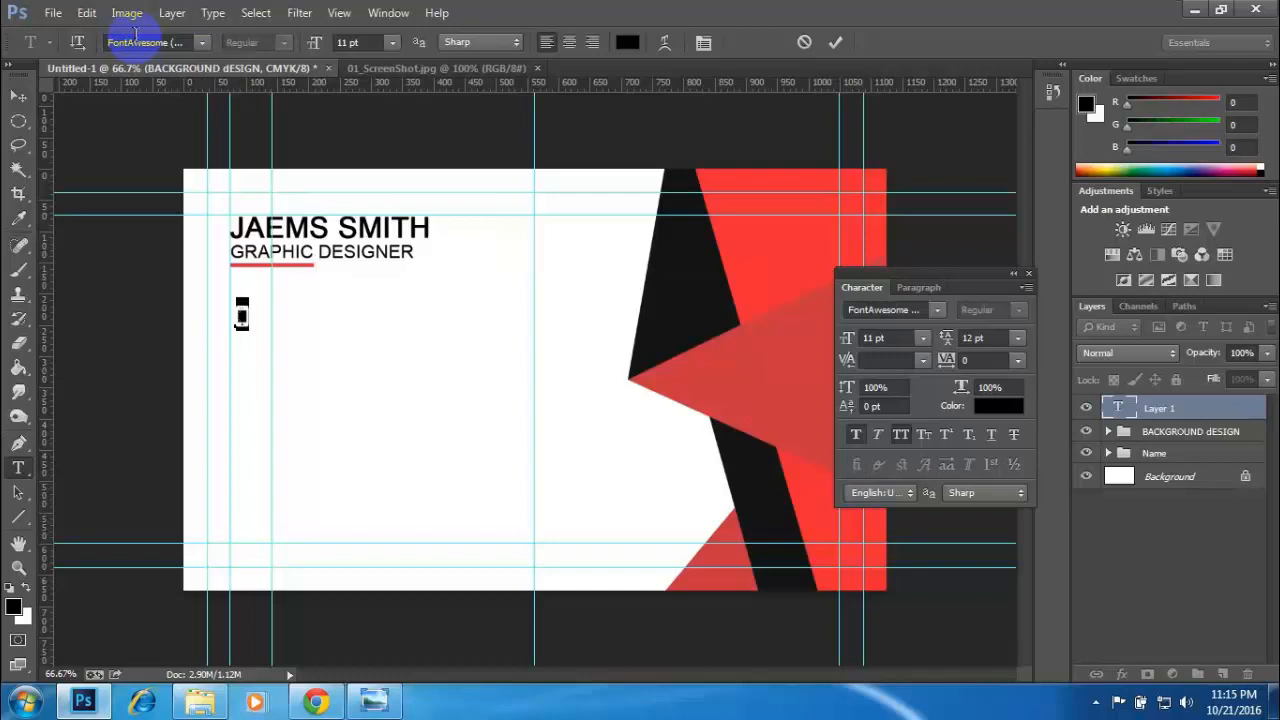
click(20, 94)
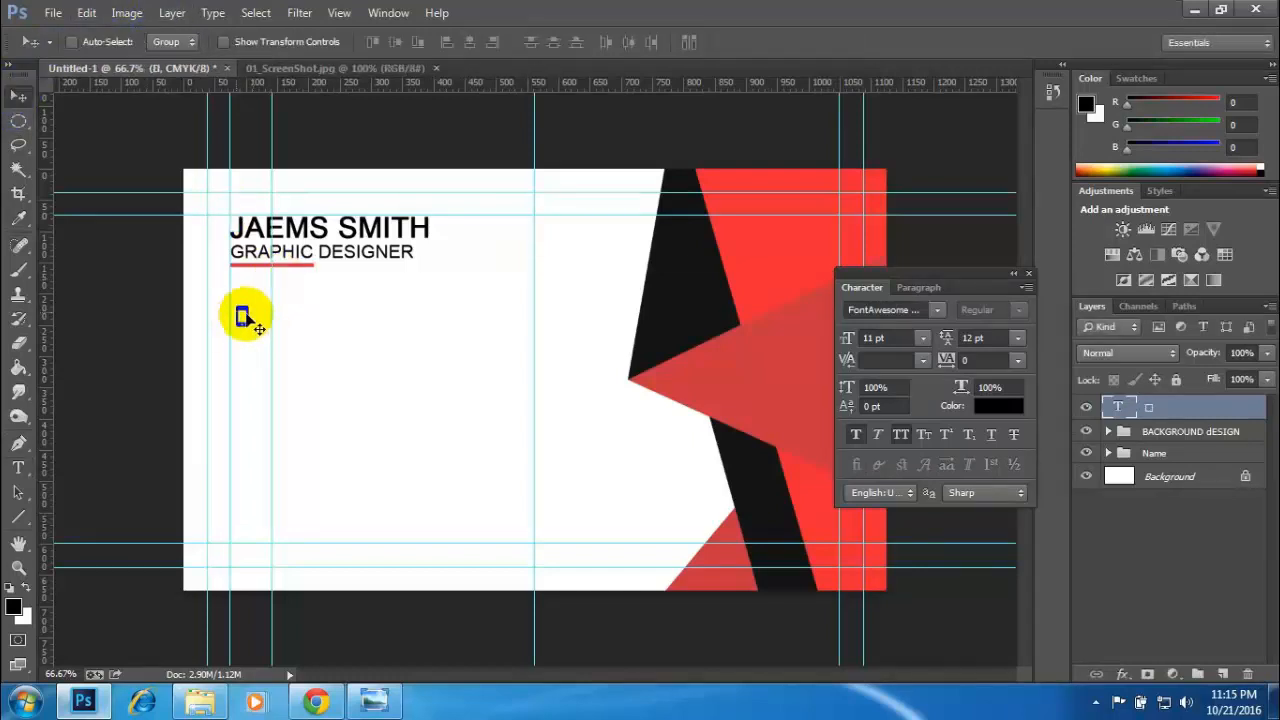
key(ctrl+plus)
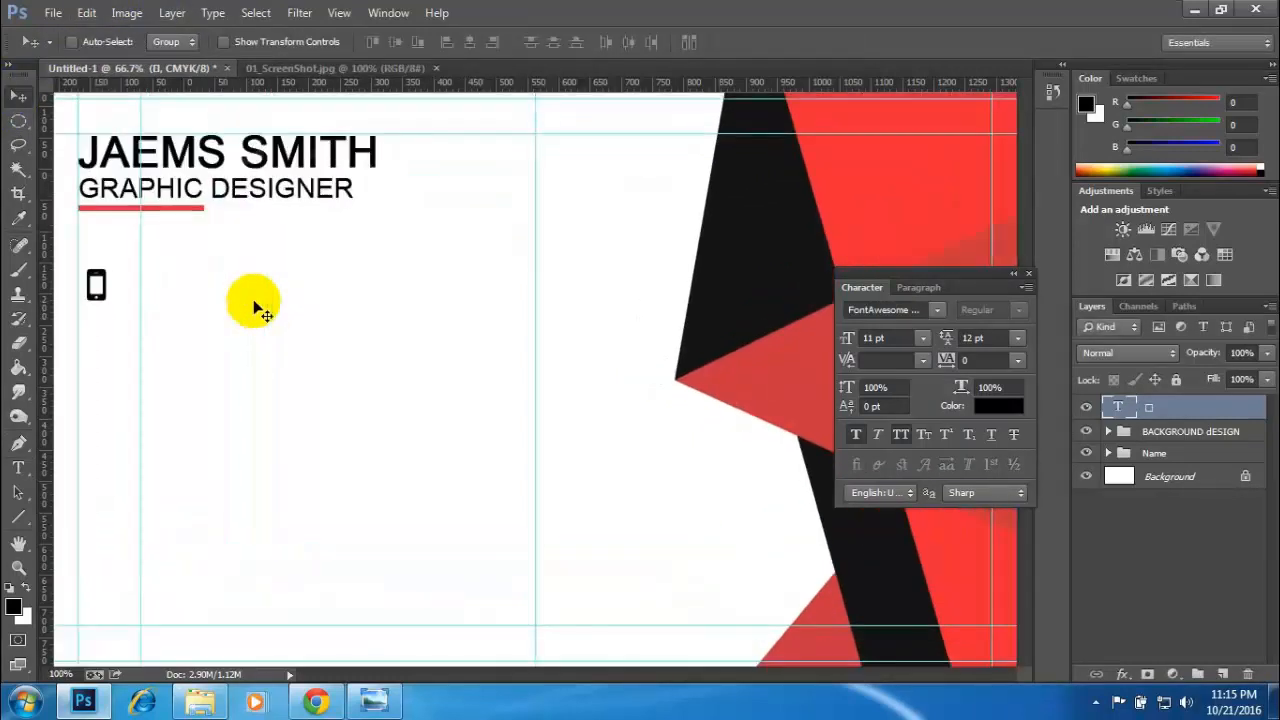
key(ctrl+plus)
drag(249, 289, 518, 387)
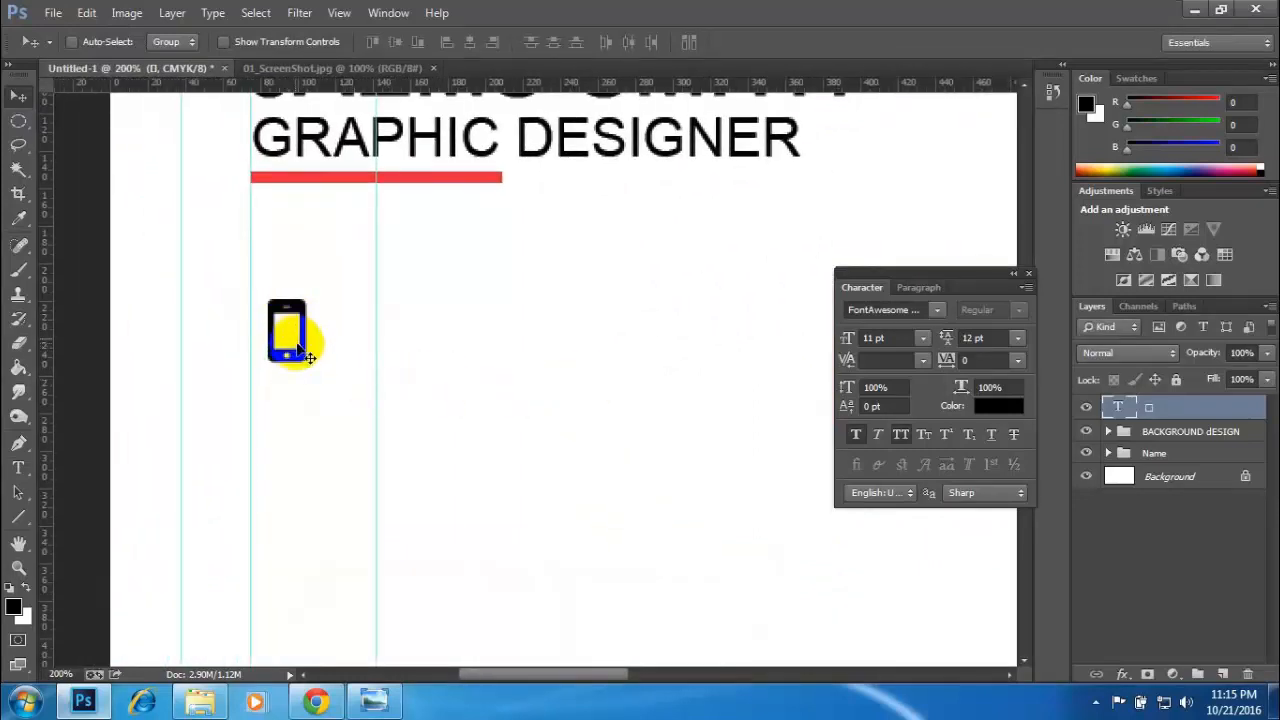
key(t)
drag(270, 328, 300, 325)
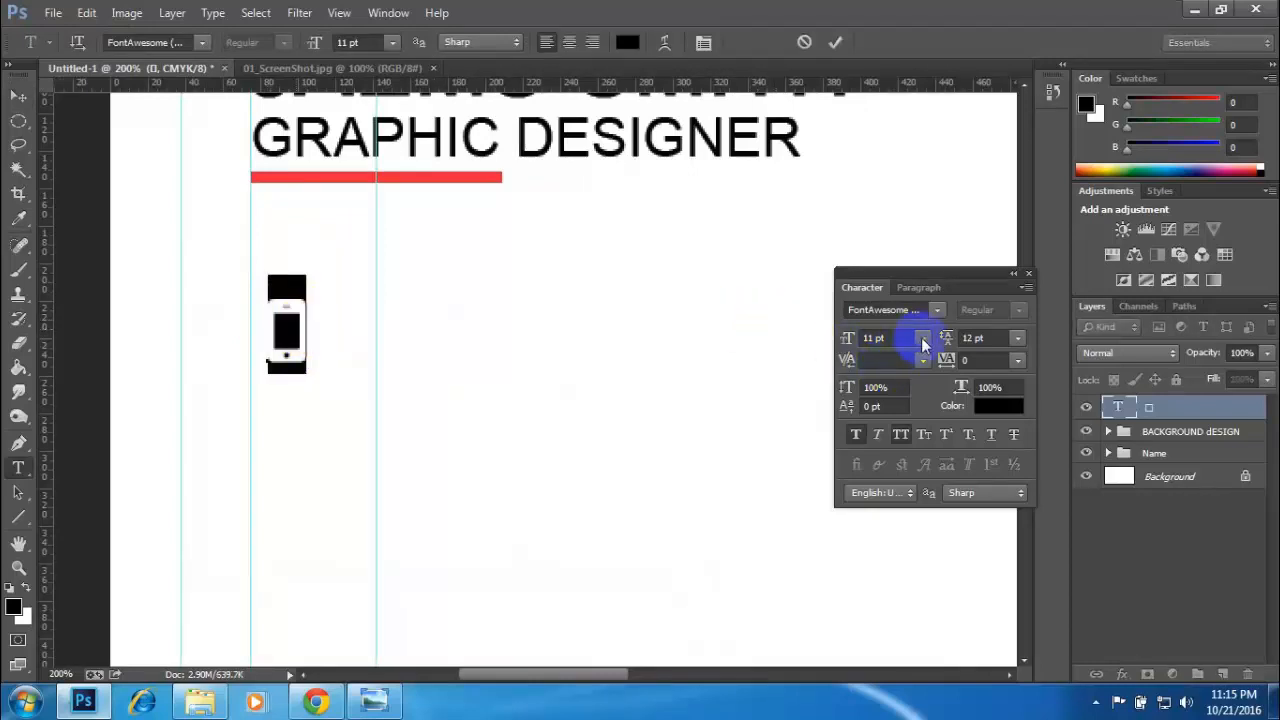
click(18, 96)
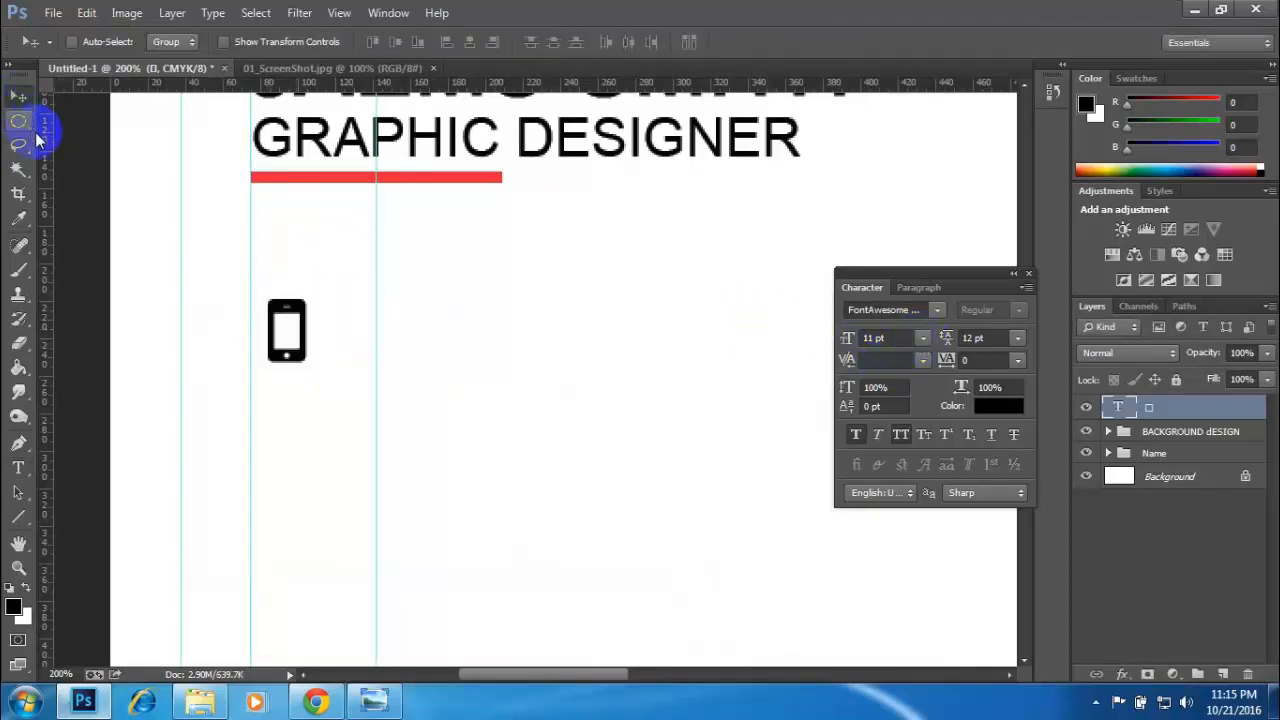
- Scale the phone icon proportionally from its centre to about 182% and move it slightly down, just inside the text's margin guide
key(ctrl+t)
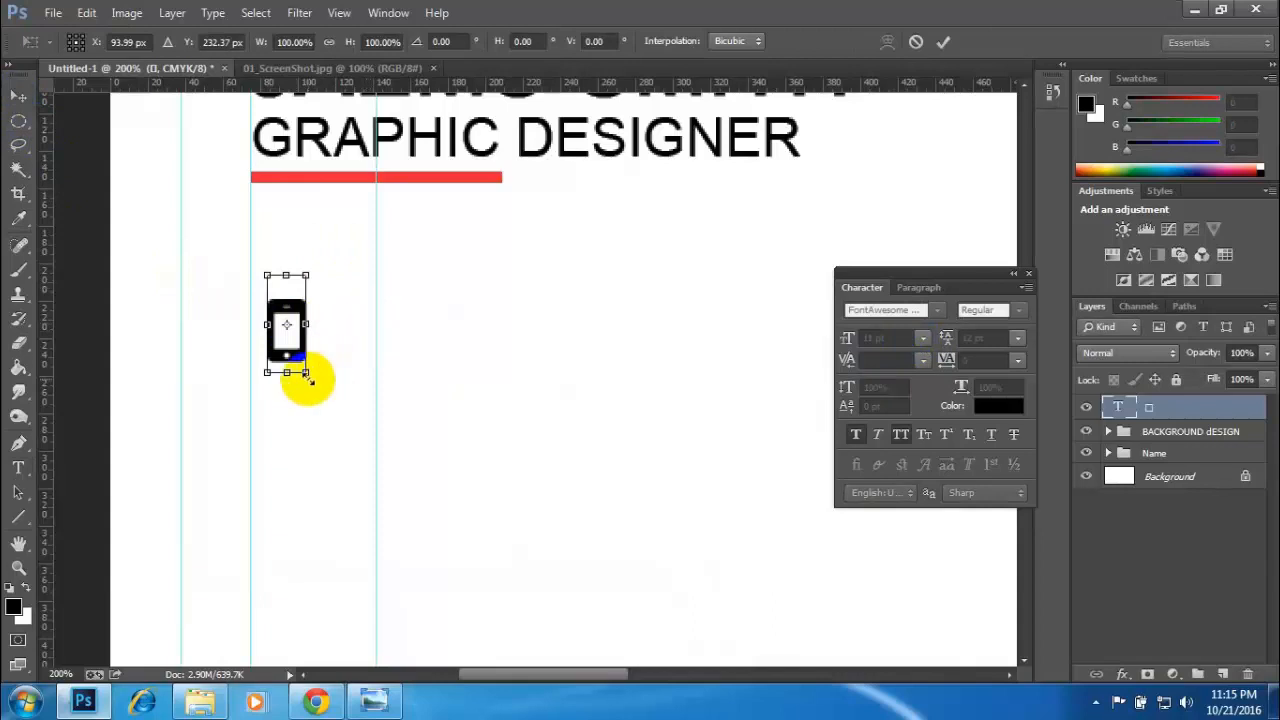
drag(307, 378, 358, 405)
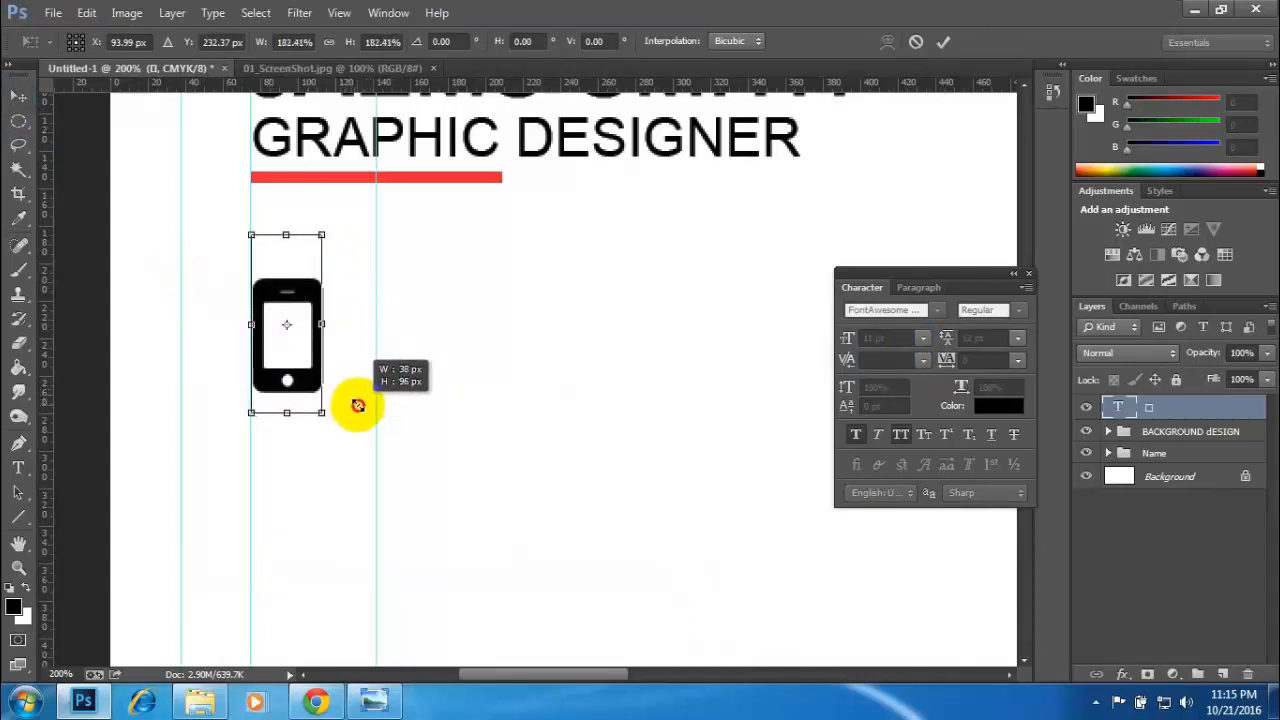
mouse_move(306, 372)
mouse_down()
mouse_move(338, 392)
mouse_move(313, 395)
mouse_up()
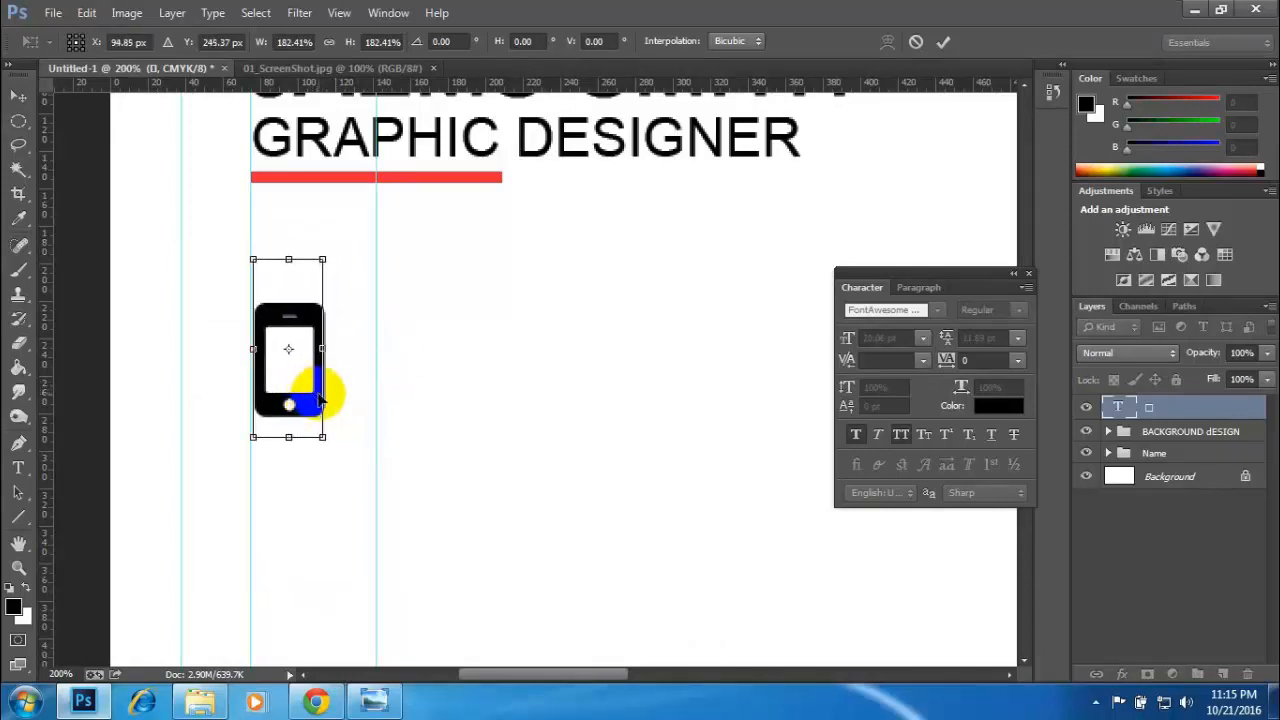
key(Return)
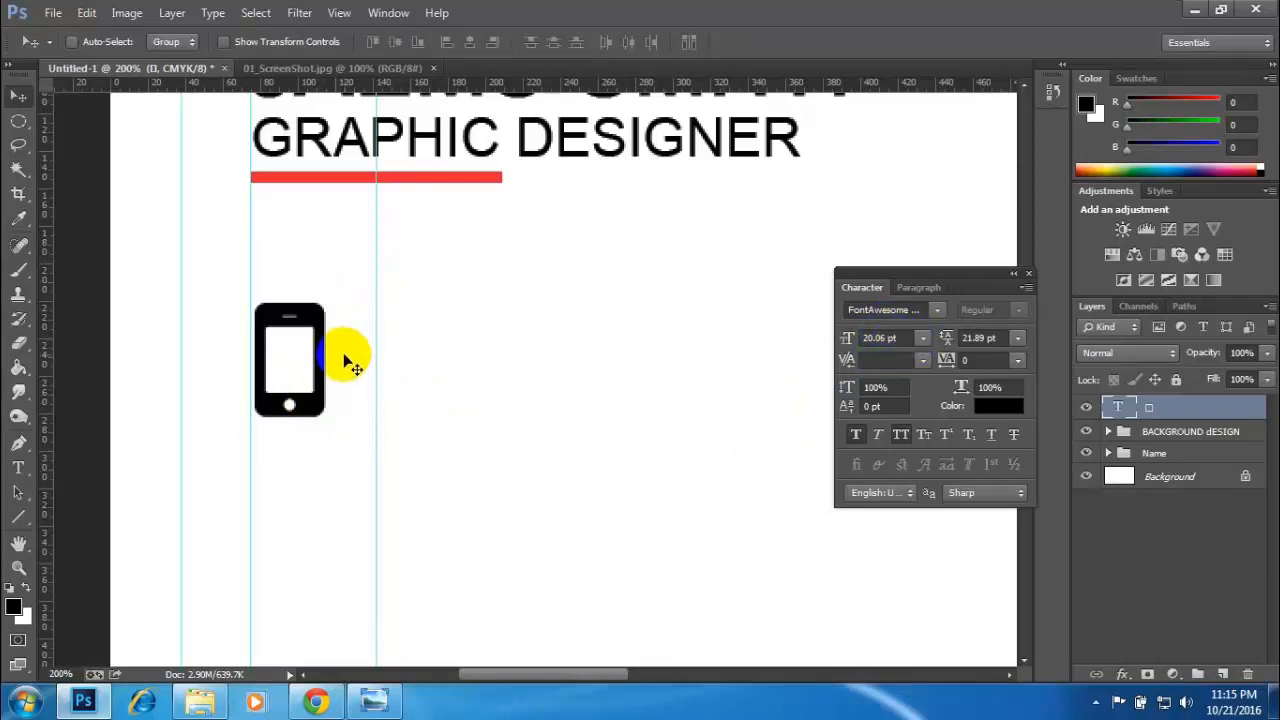
- Check the contact icons on the reference card, and search the Font Awesome cheatsheet in Chrome for "mail", going through the matches
scroll(345, 360, down, 4)
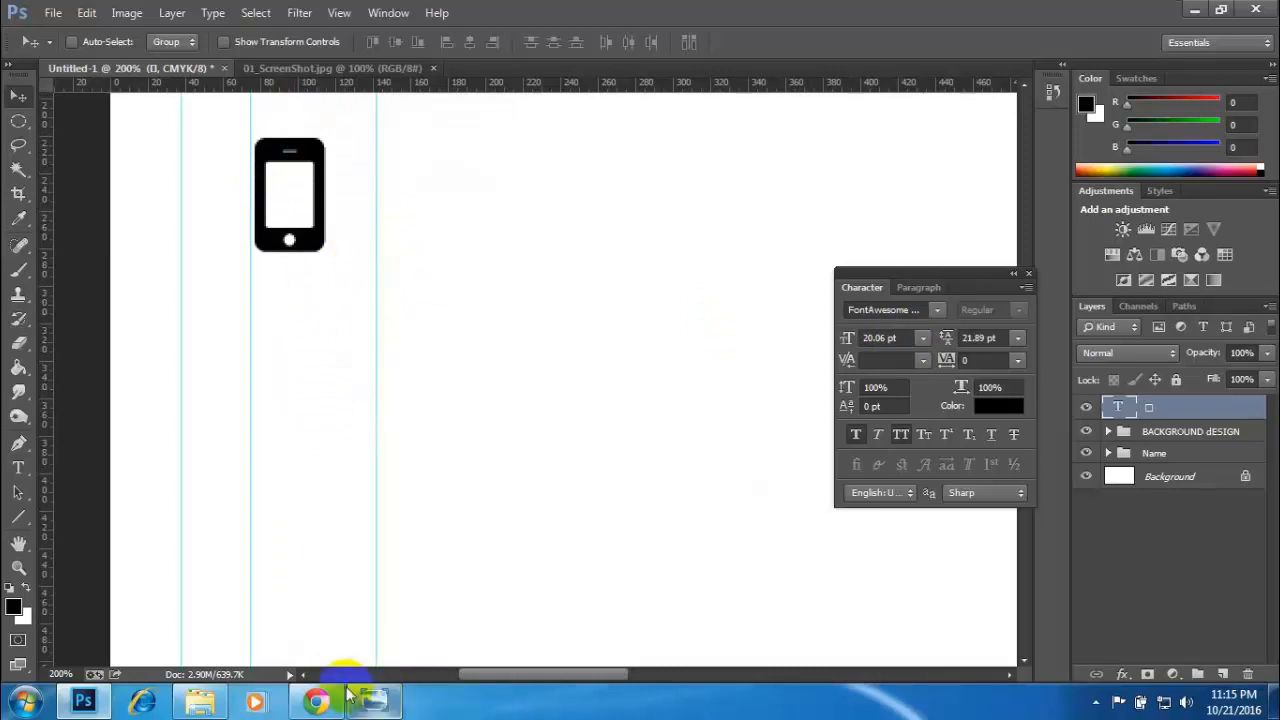
click(300, 69)
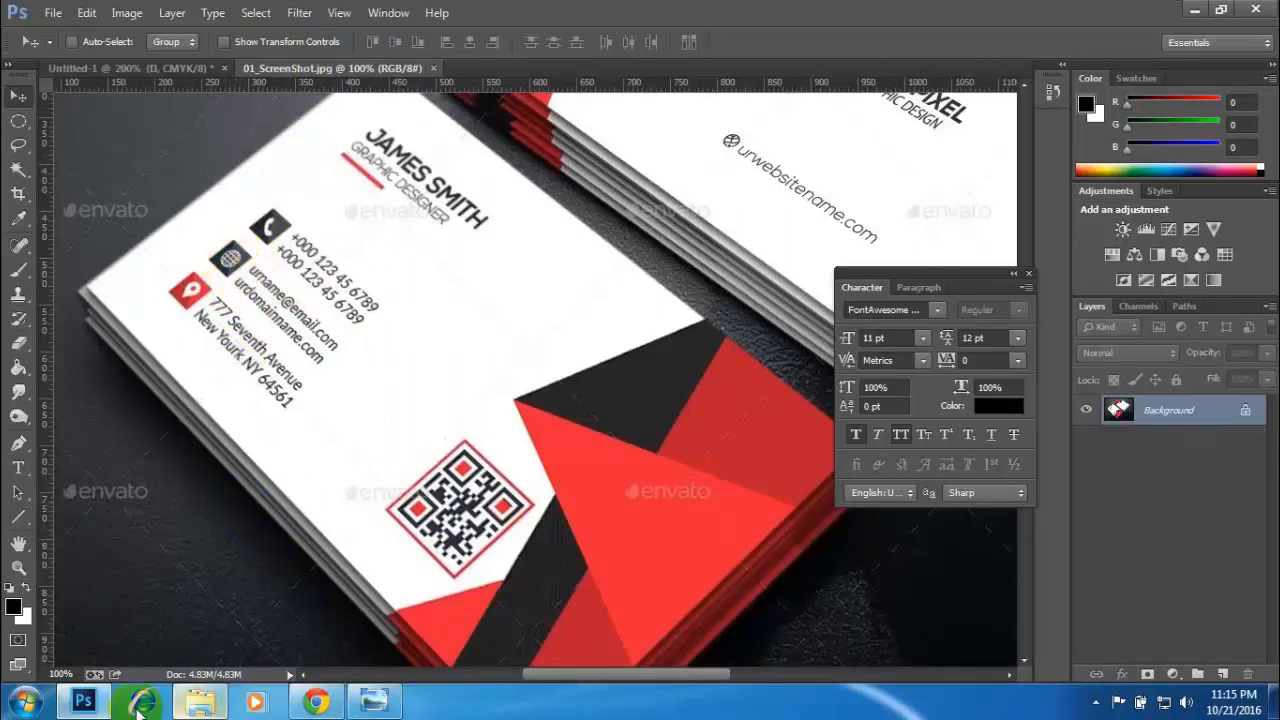
click(315, 702)
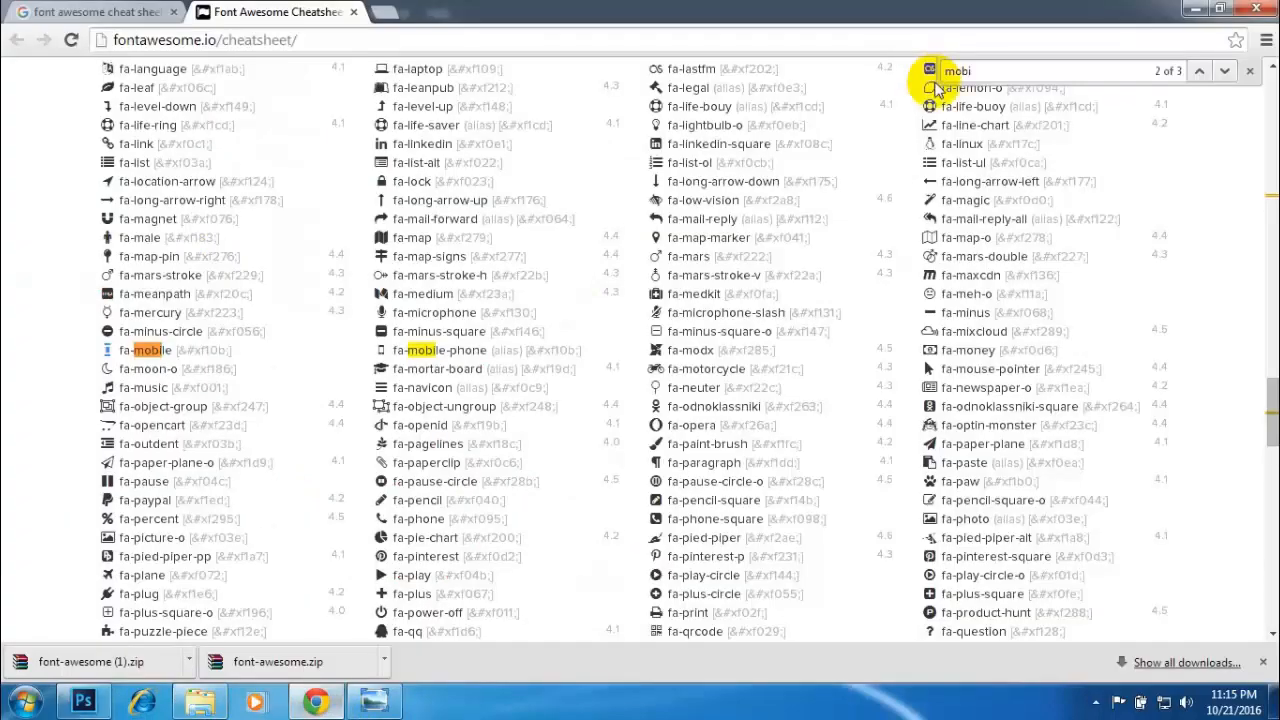
drag(1009, 71, 732, 72)
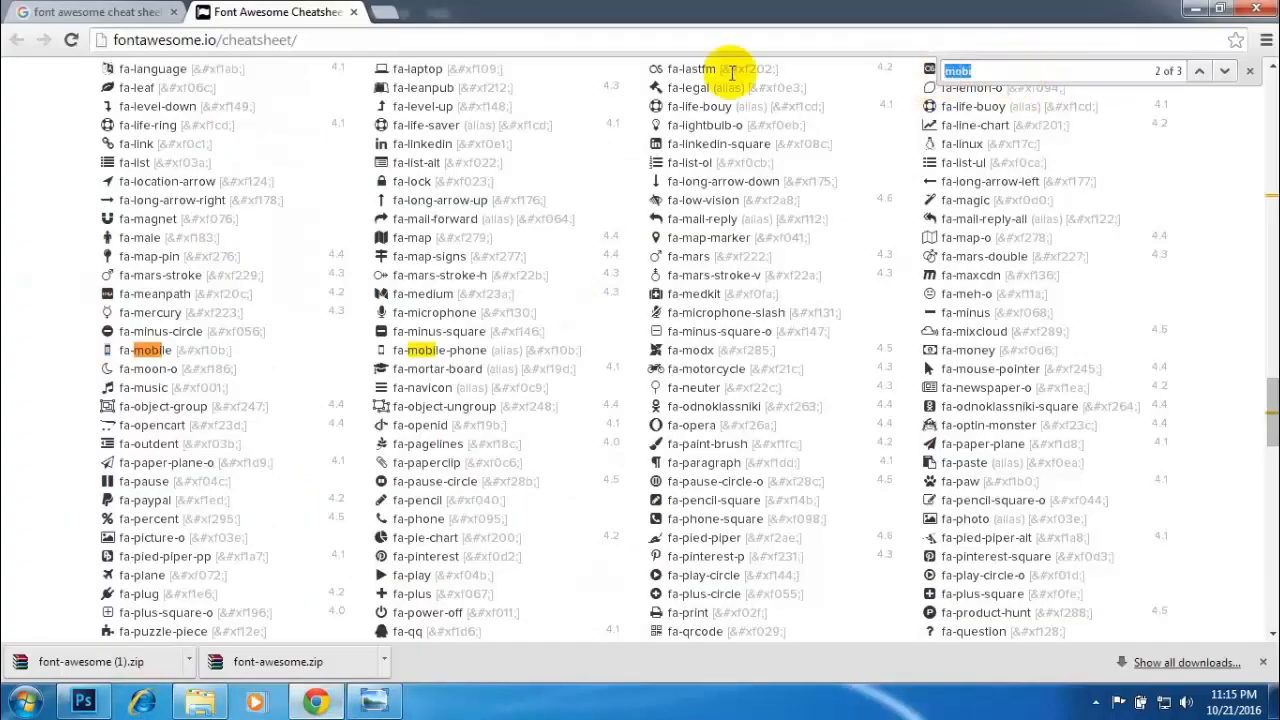
text(mail)
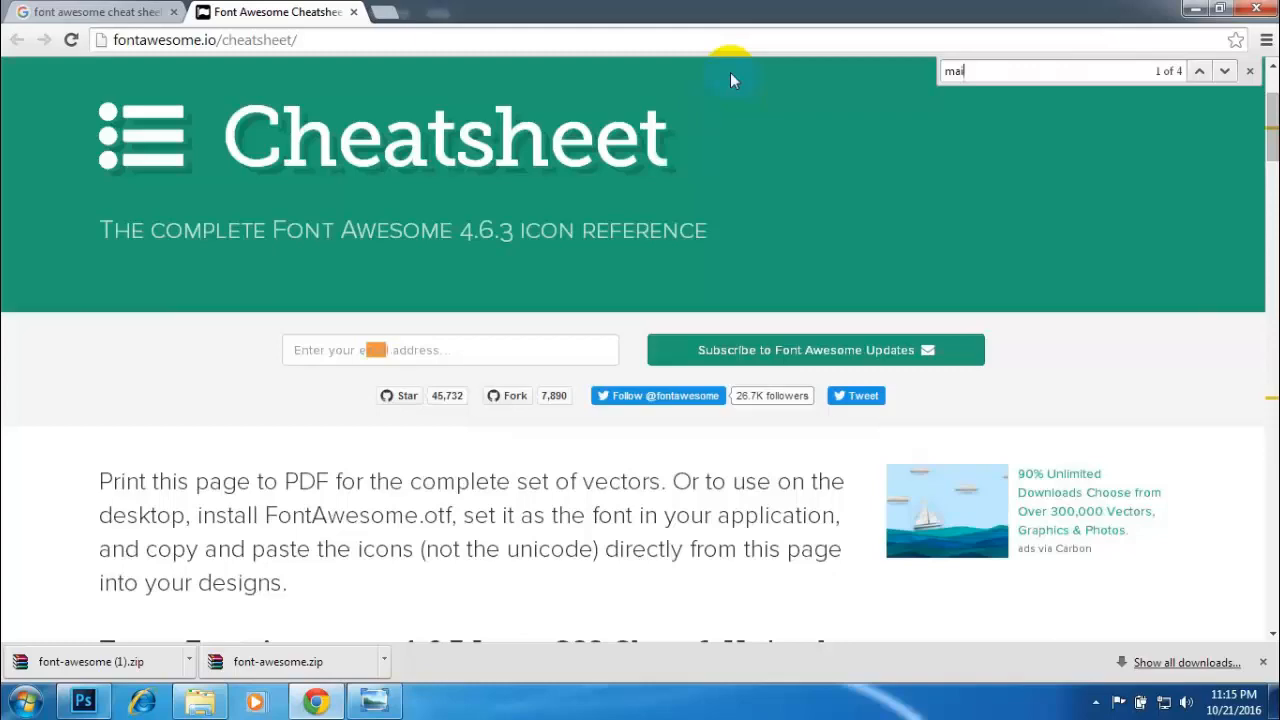
key(Return)
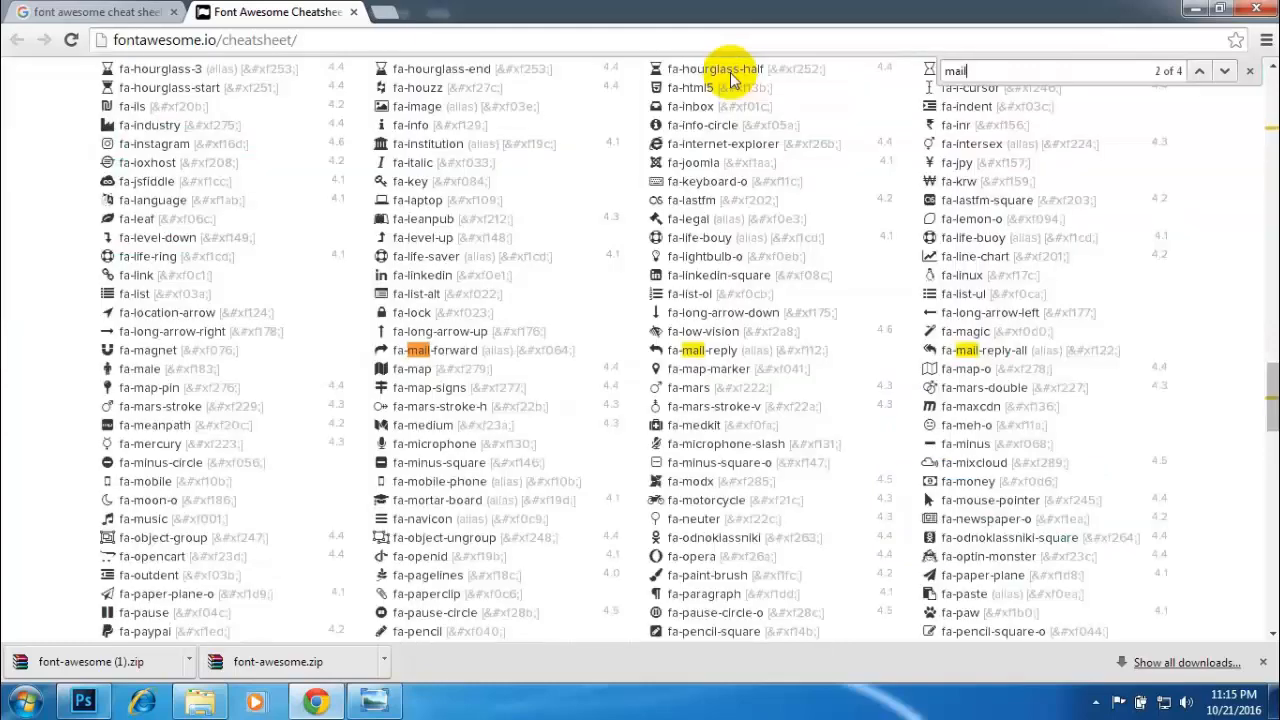
key(Return)
key(Return)
key(Return)
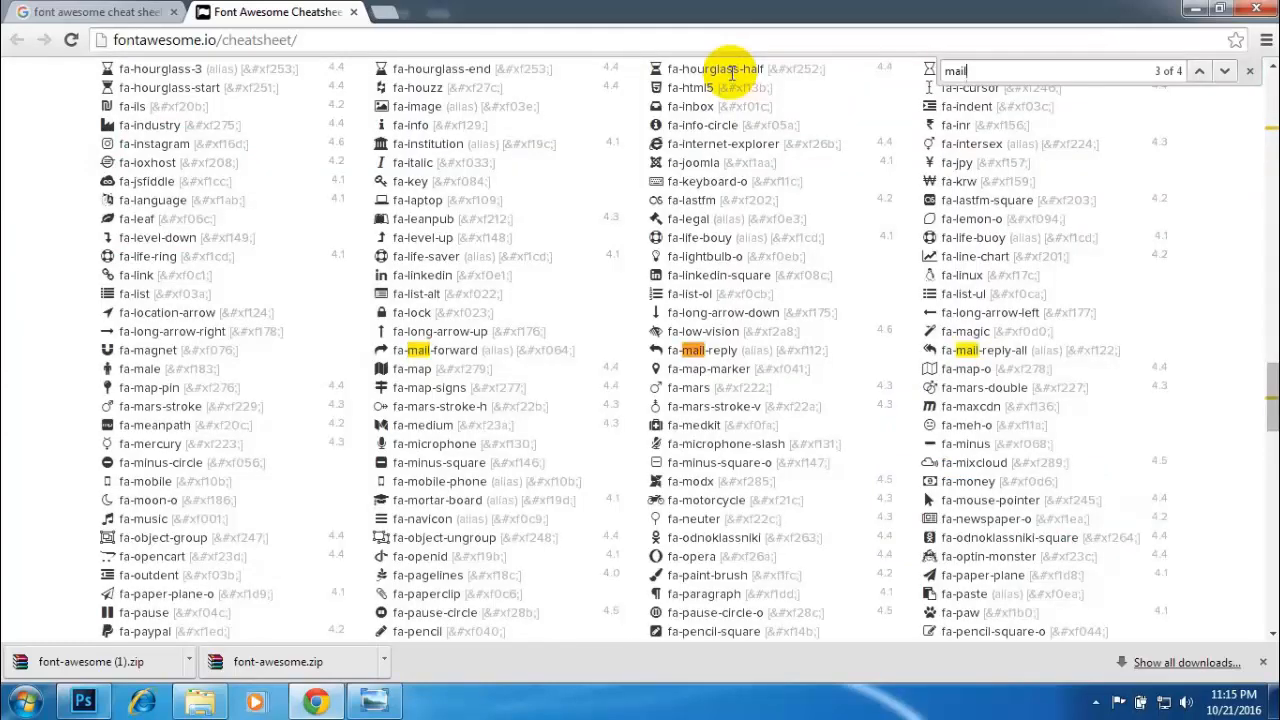
double_click(956, 70)
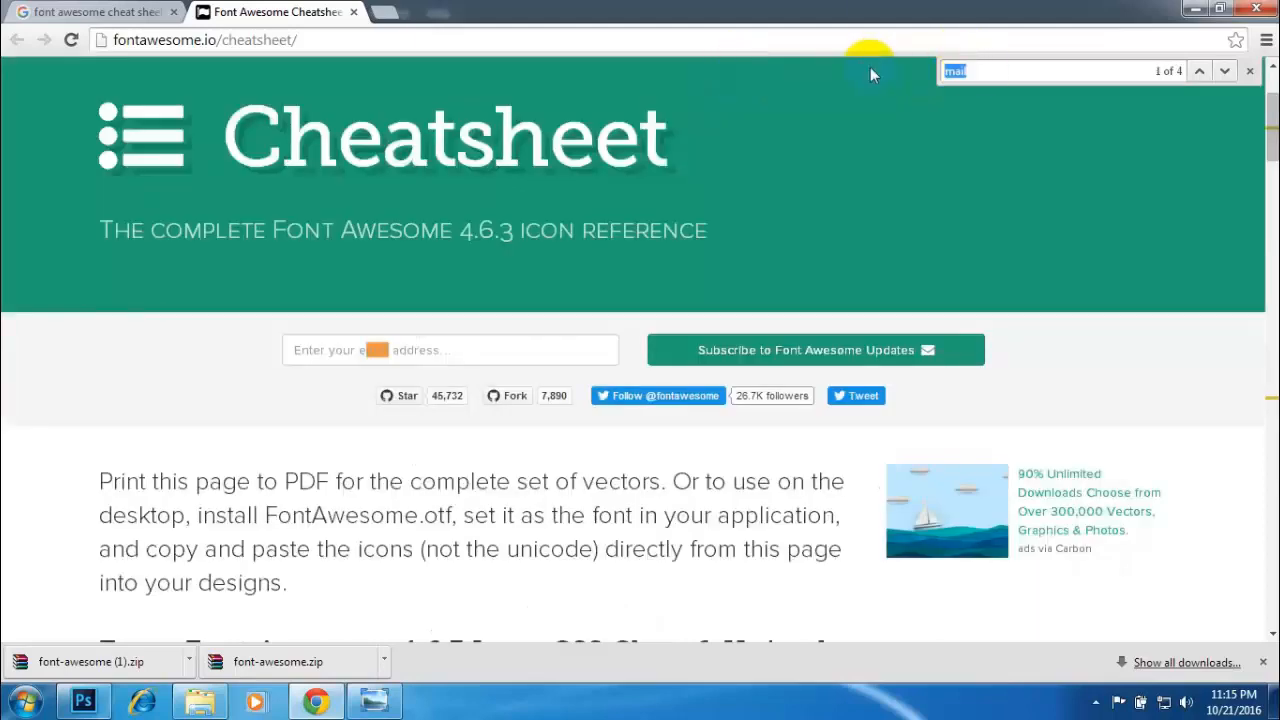
- Search the Font Awesome cheatsheet for "inb" and examine the matches and the icons listed below them
text(in)
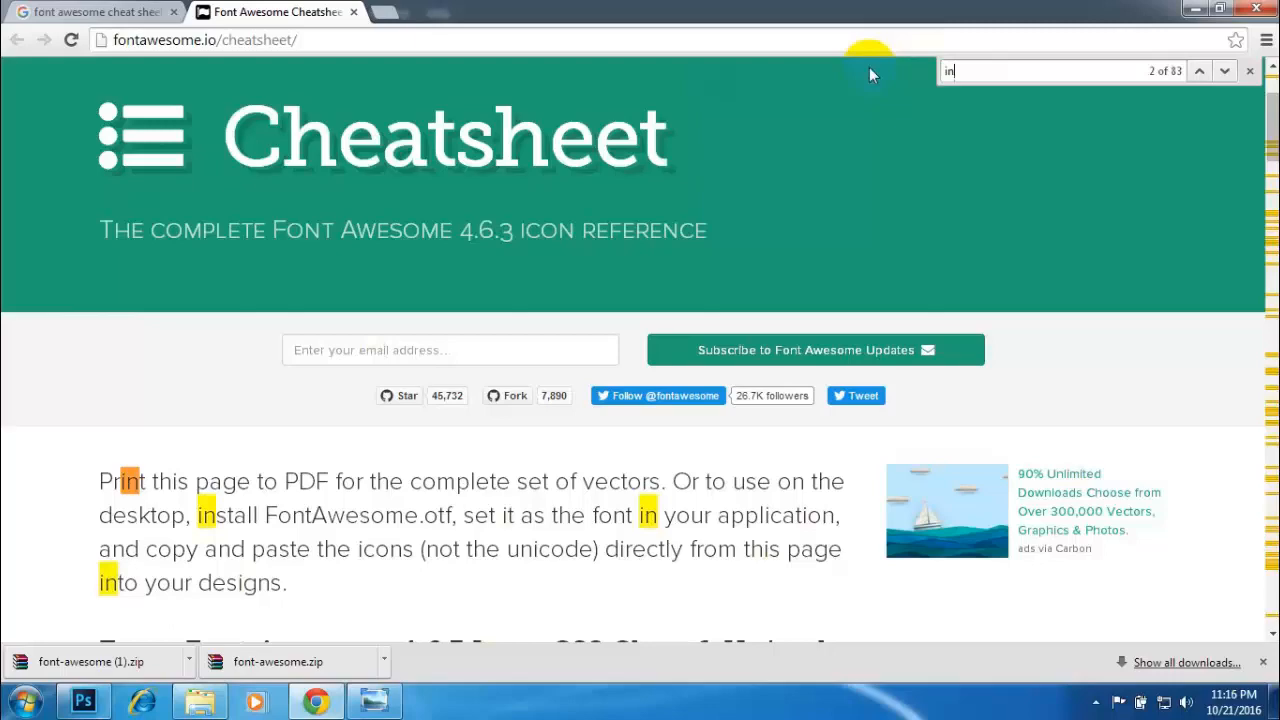
text(b)
key(Return)
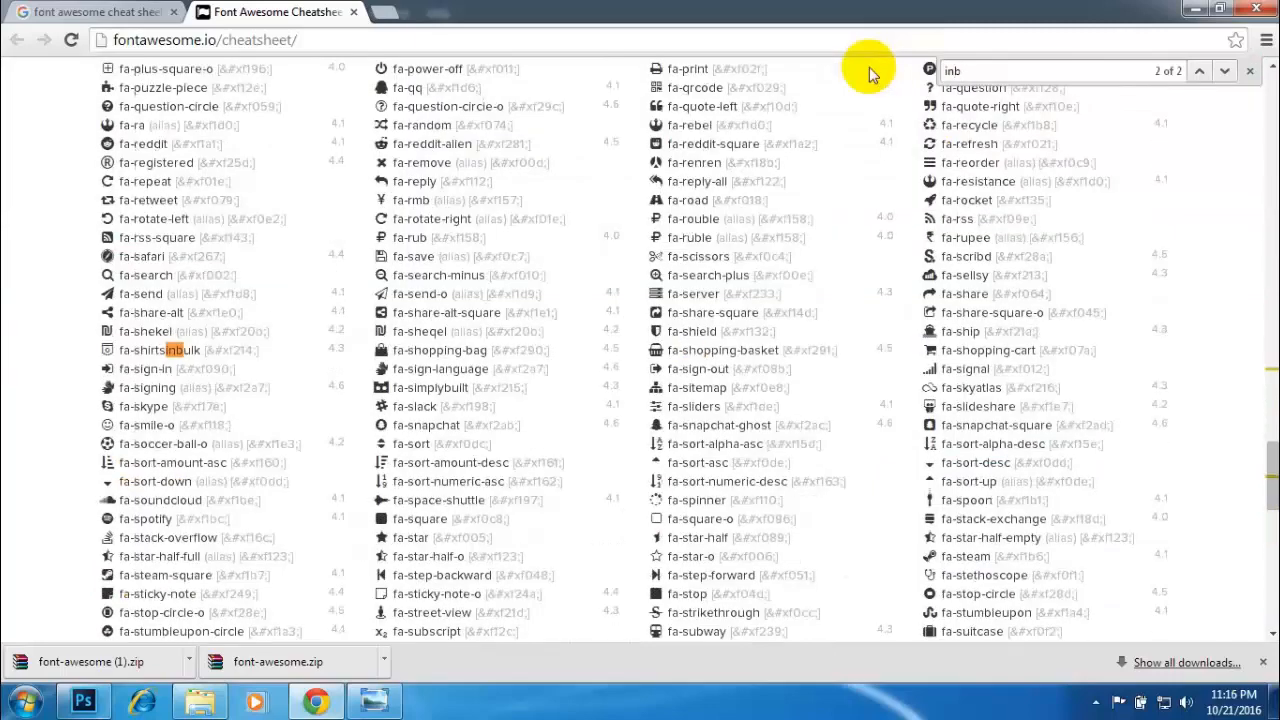
key(Return)
key(Return)
key(Return)
key(Return)
key(Return)
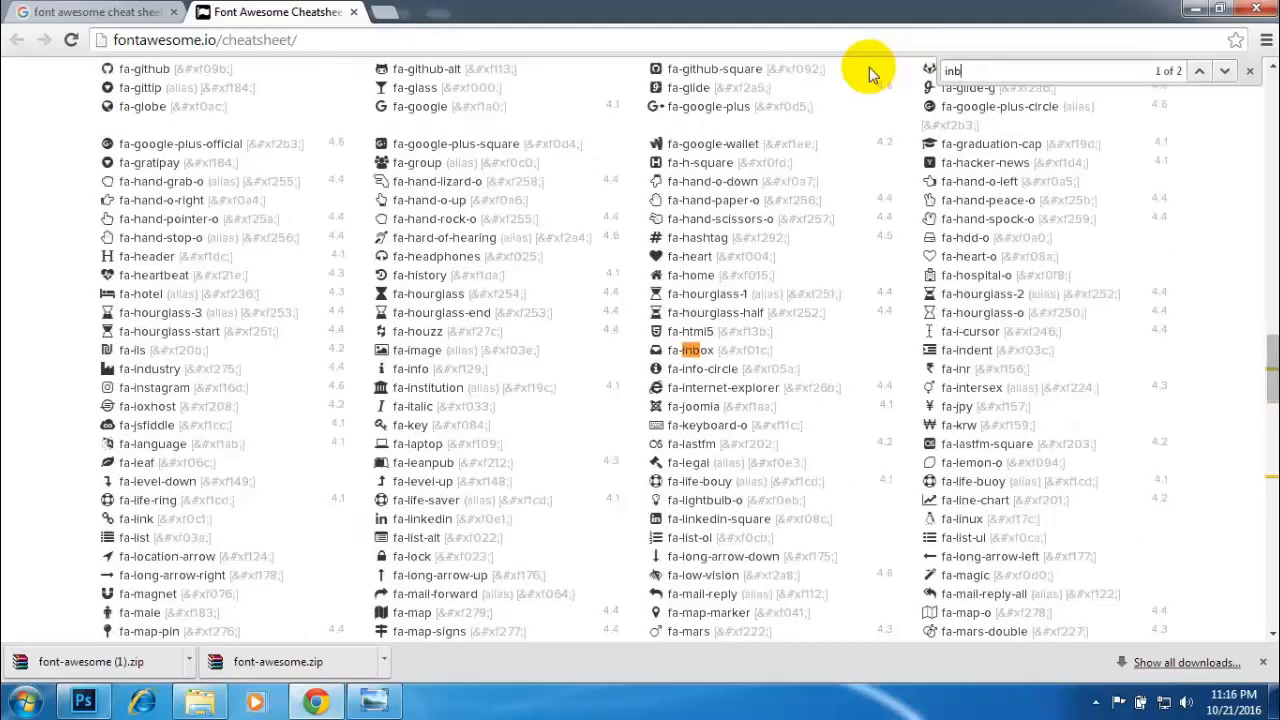
key(Return)
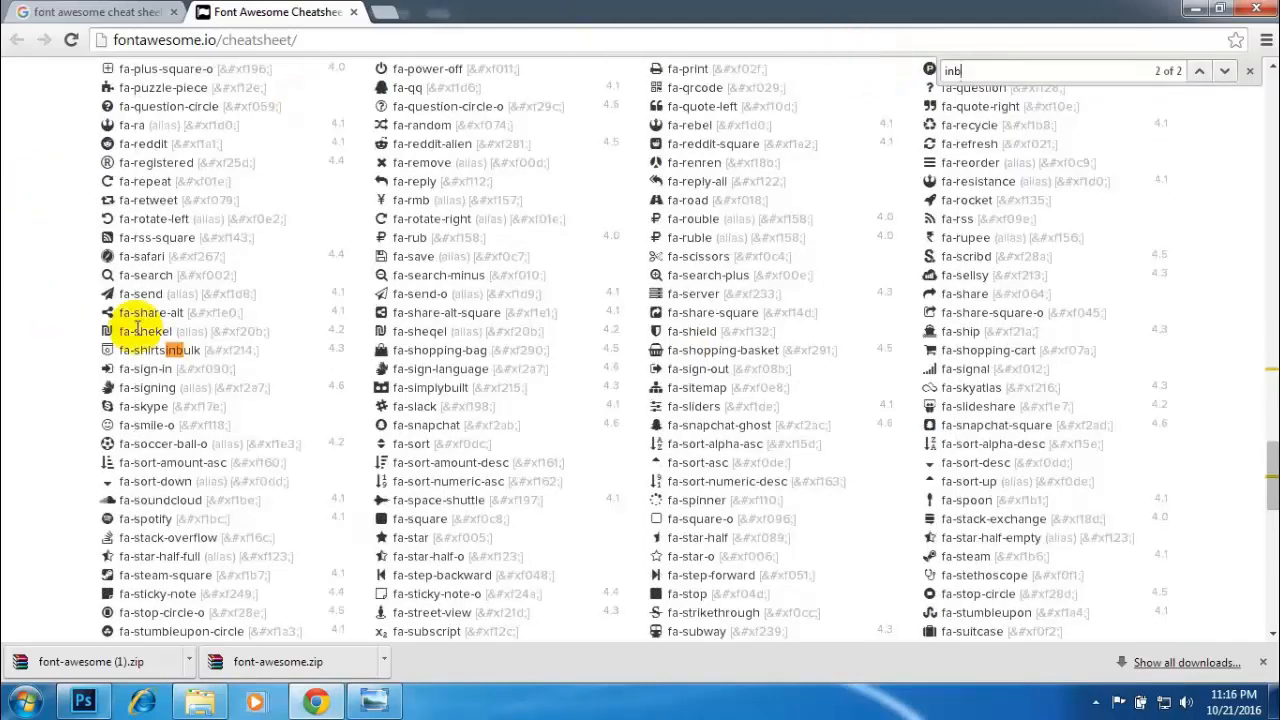
scroll(375, 428, down, 3)
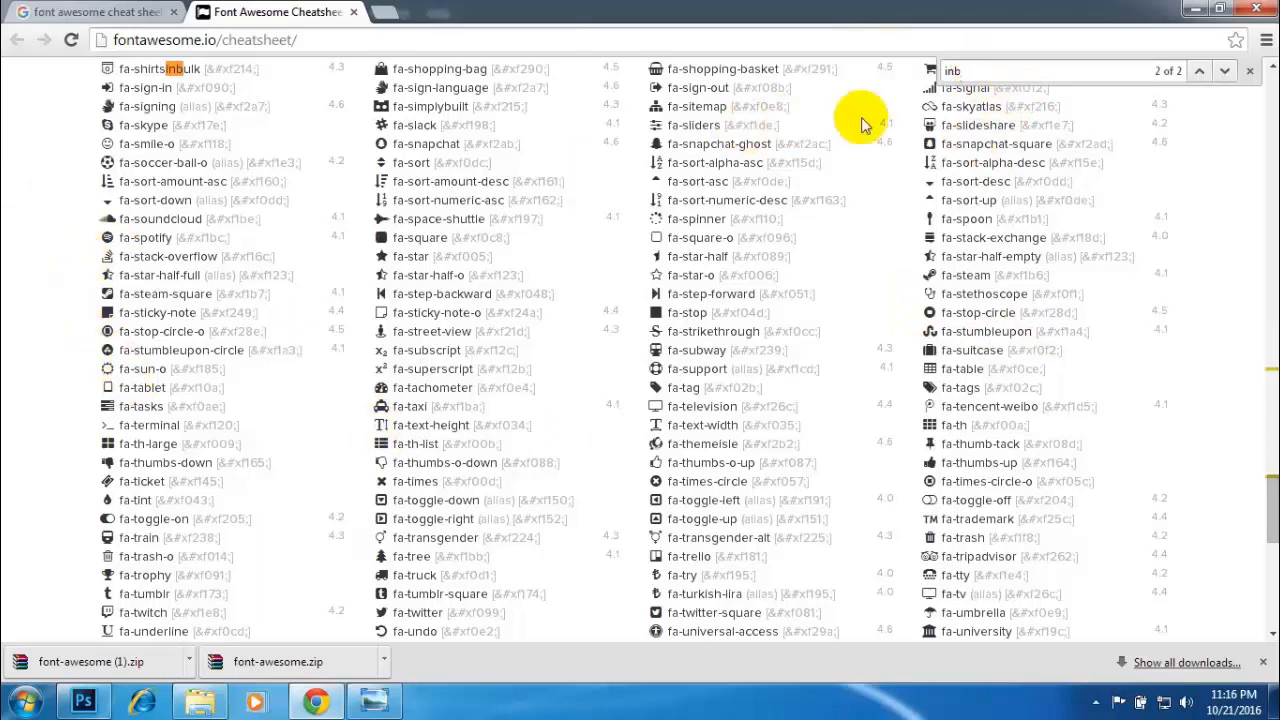
- Search the cheatsheet for "sky" and copy the fa-skype icon glyph
double_click(971, 70)
text(sky)
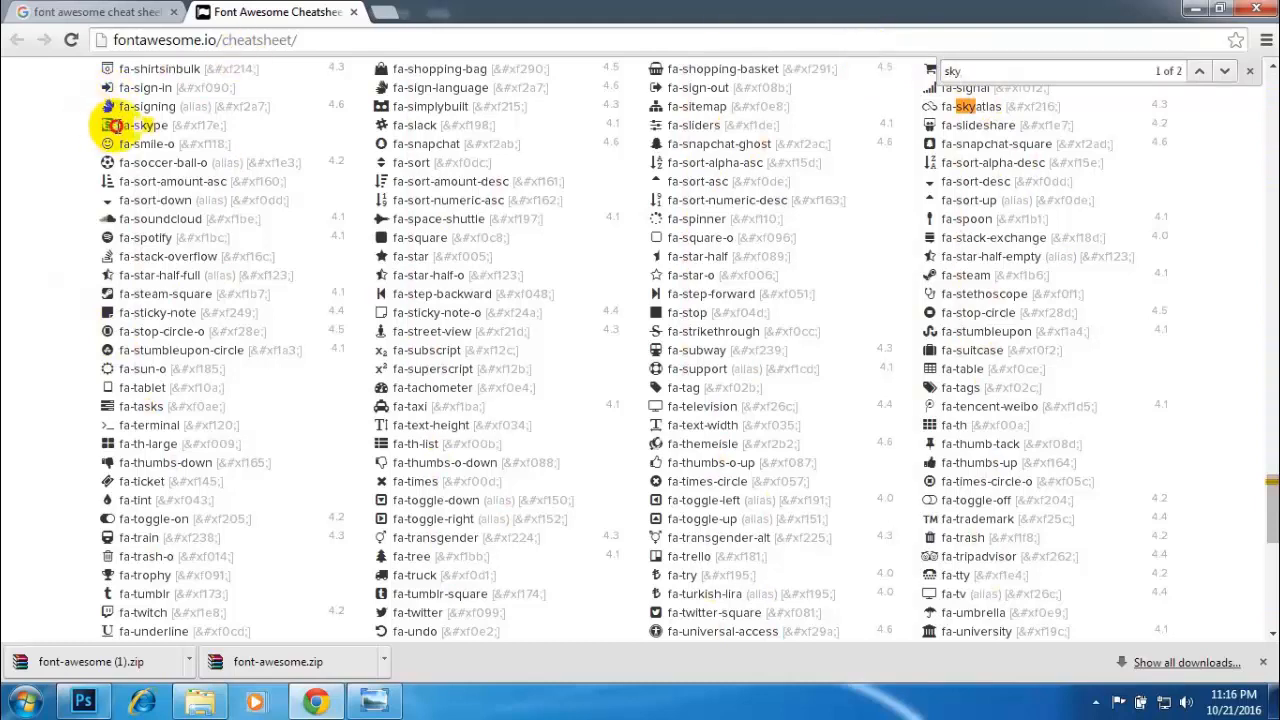
double_click(106, 125)
right_click(105, 127)
click(143, 138)
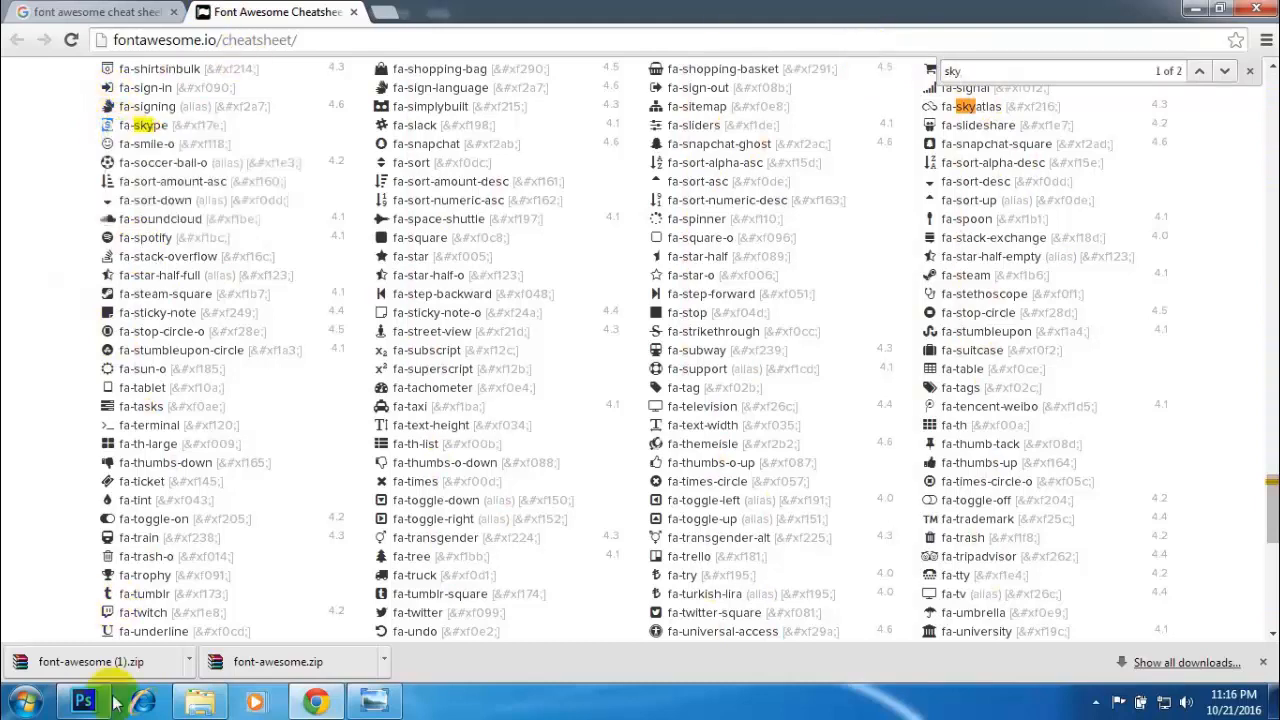
- Switch to Photoshop and, in the Untitled-1 card document, duplicate the phone icon layer and move the copy straight down below the original
click(82, 703)
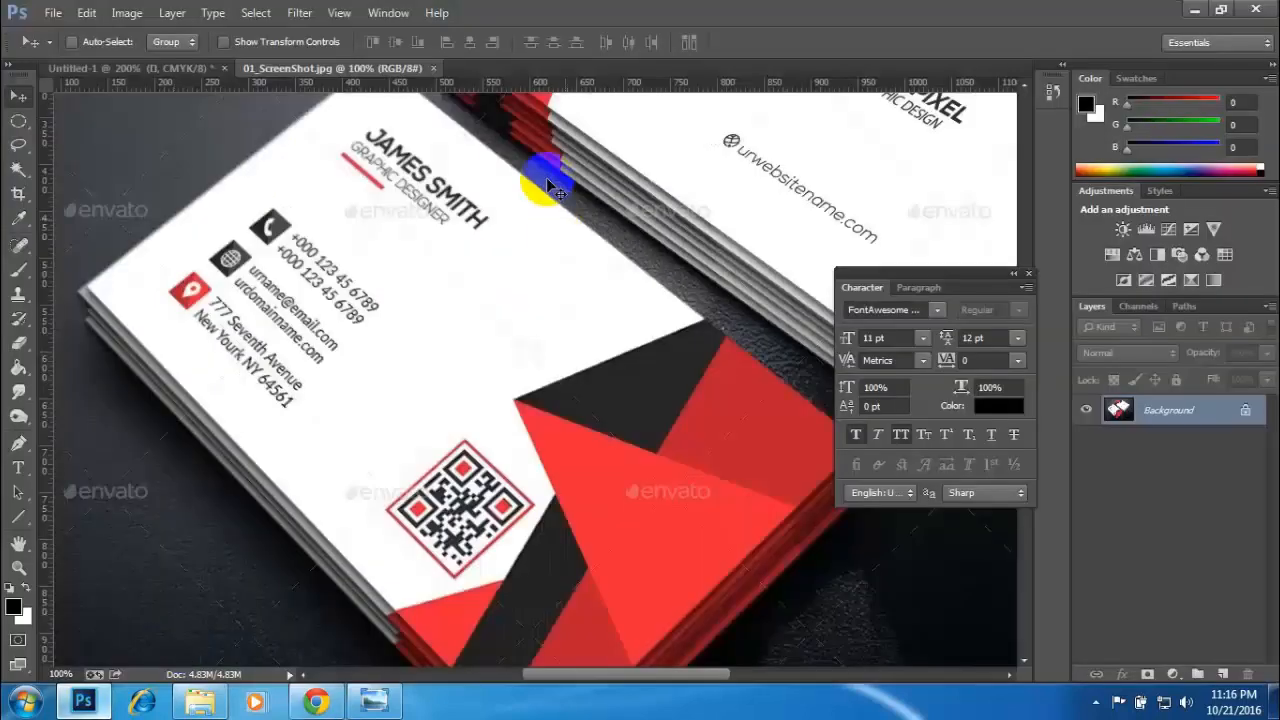
click(148, 75)
key(ctrl+v)
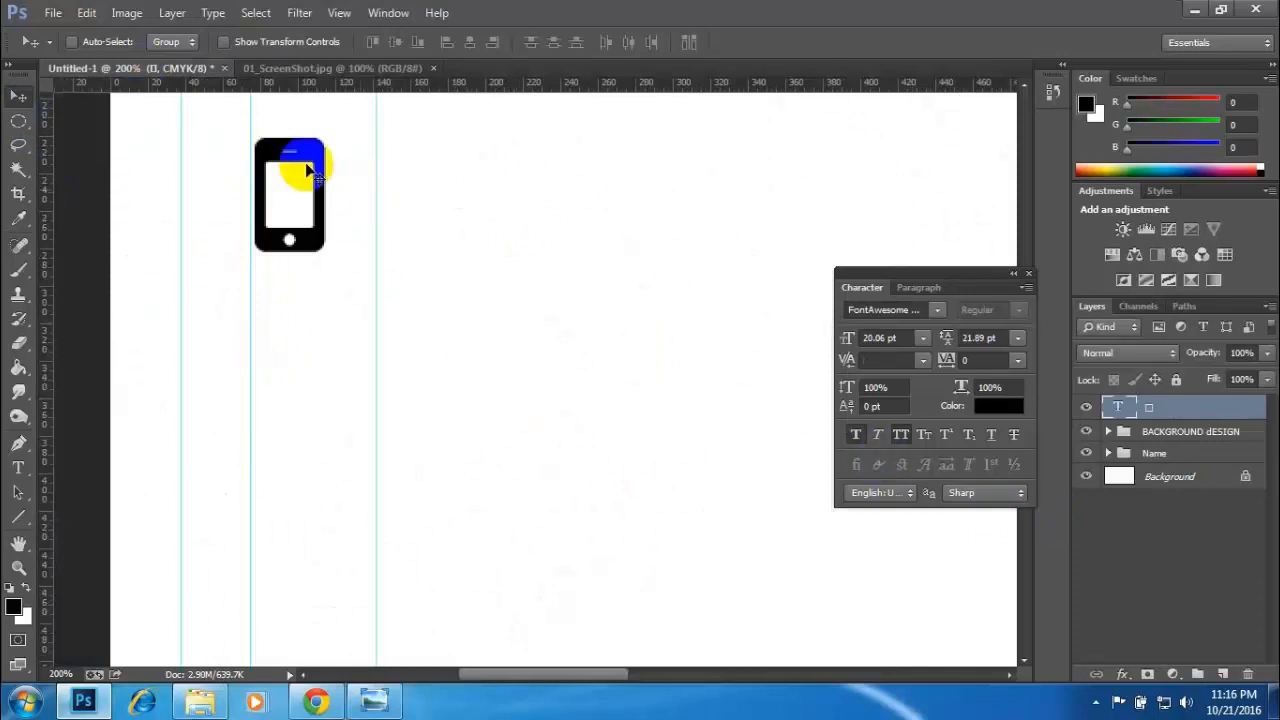
key(ctrl+j)
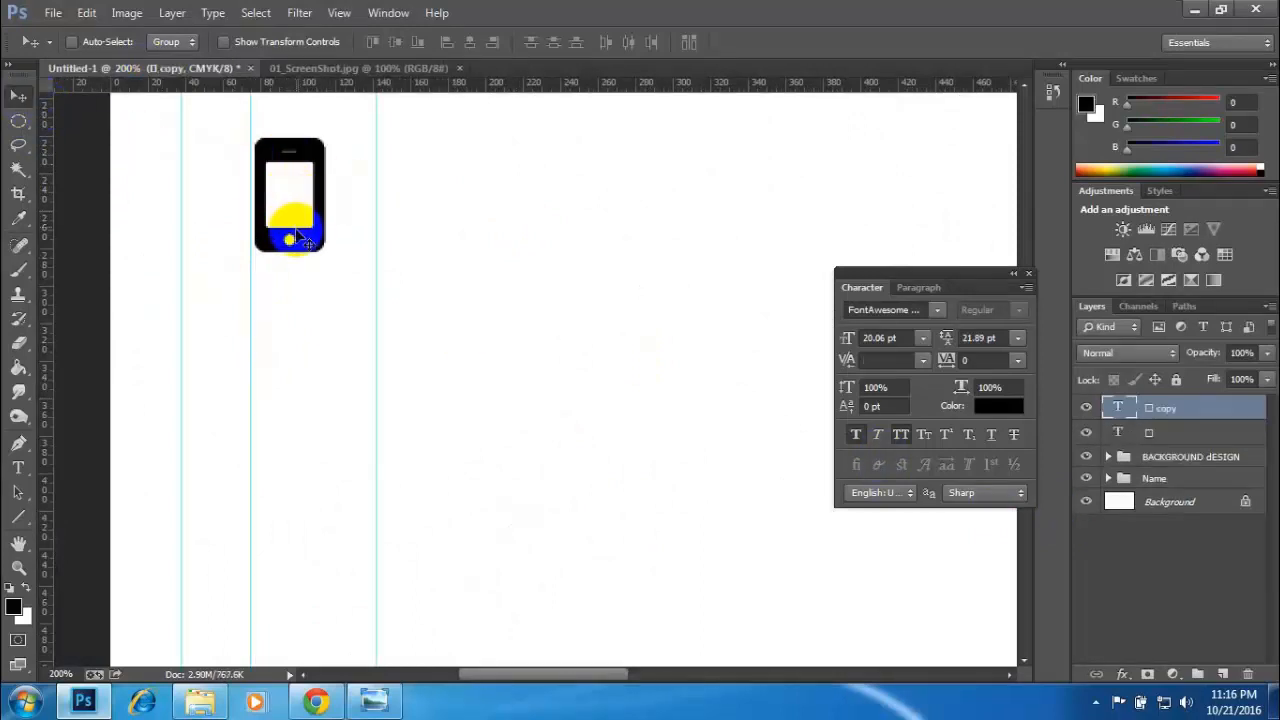
drag(300, 241, 299, 405)
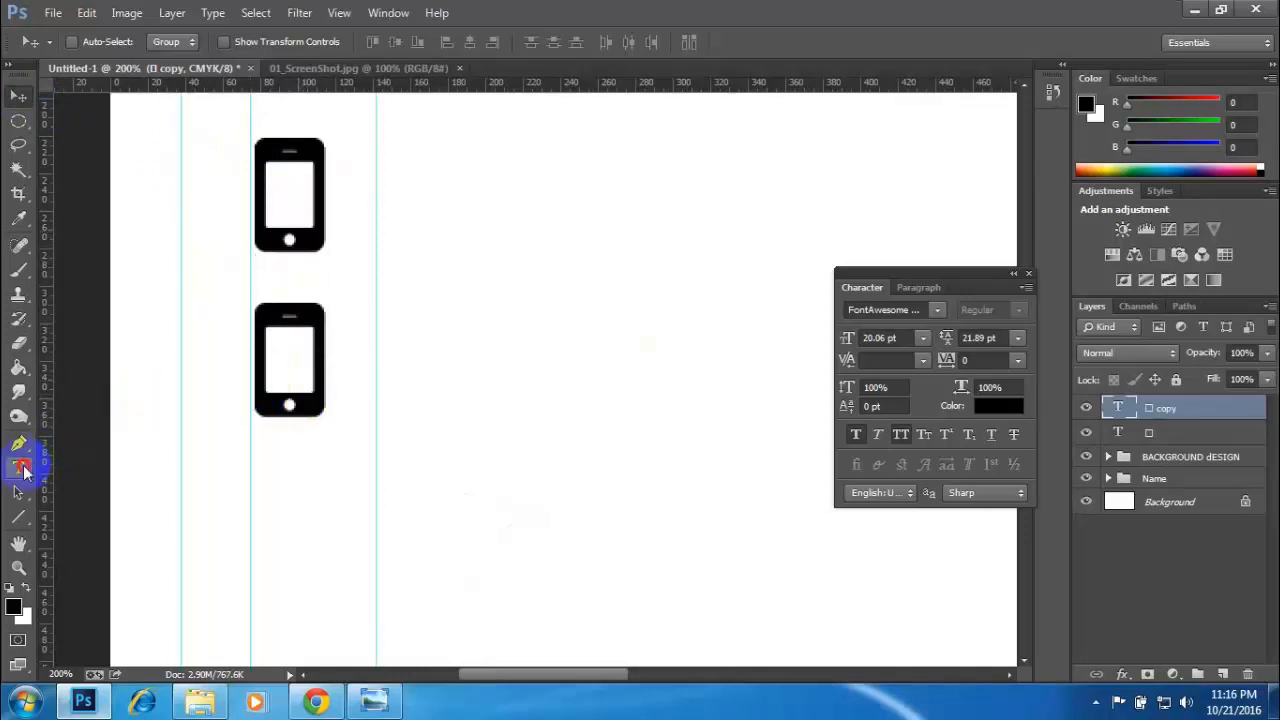
- Replace the lower phone icon's glyph with the copied Skype glyph and commit the text
click(18, 467)
double_click(295, 349)
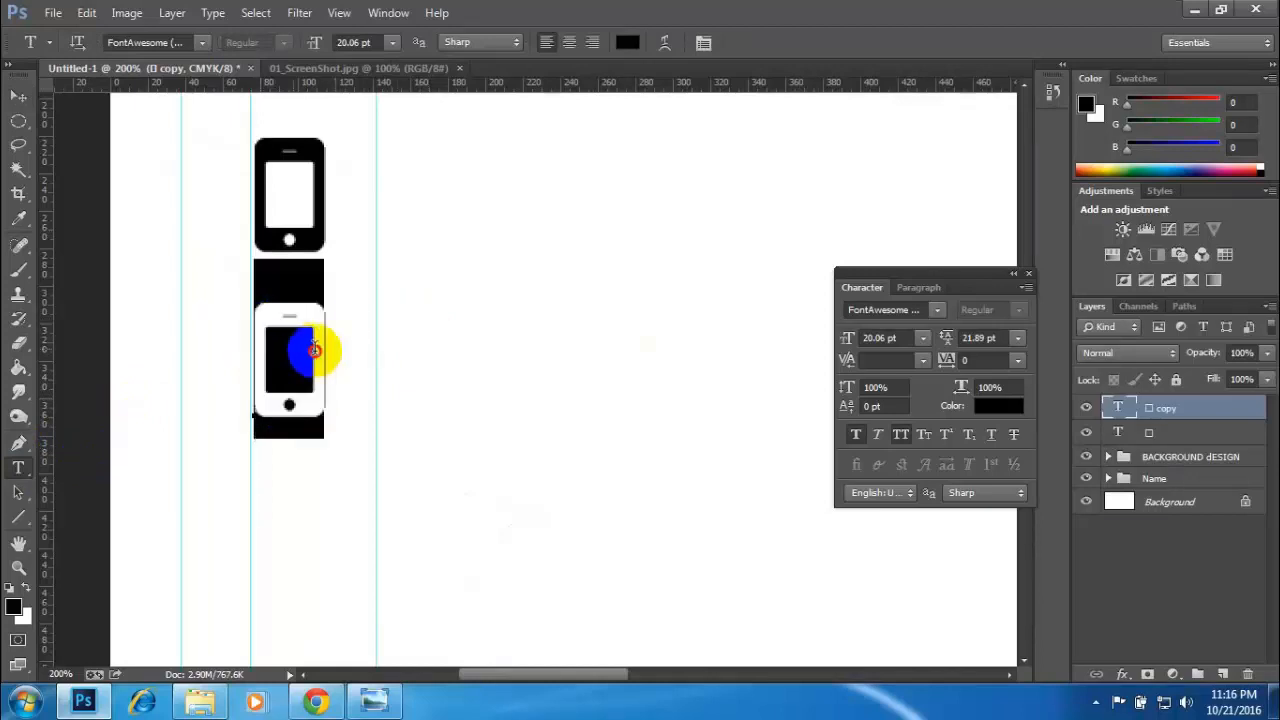
key(ctrl+v)
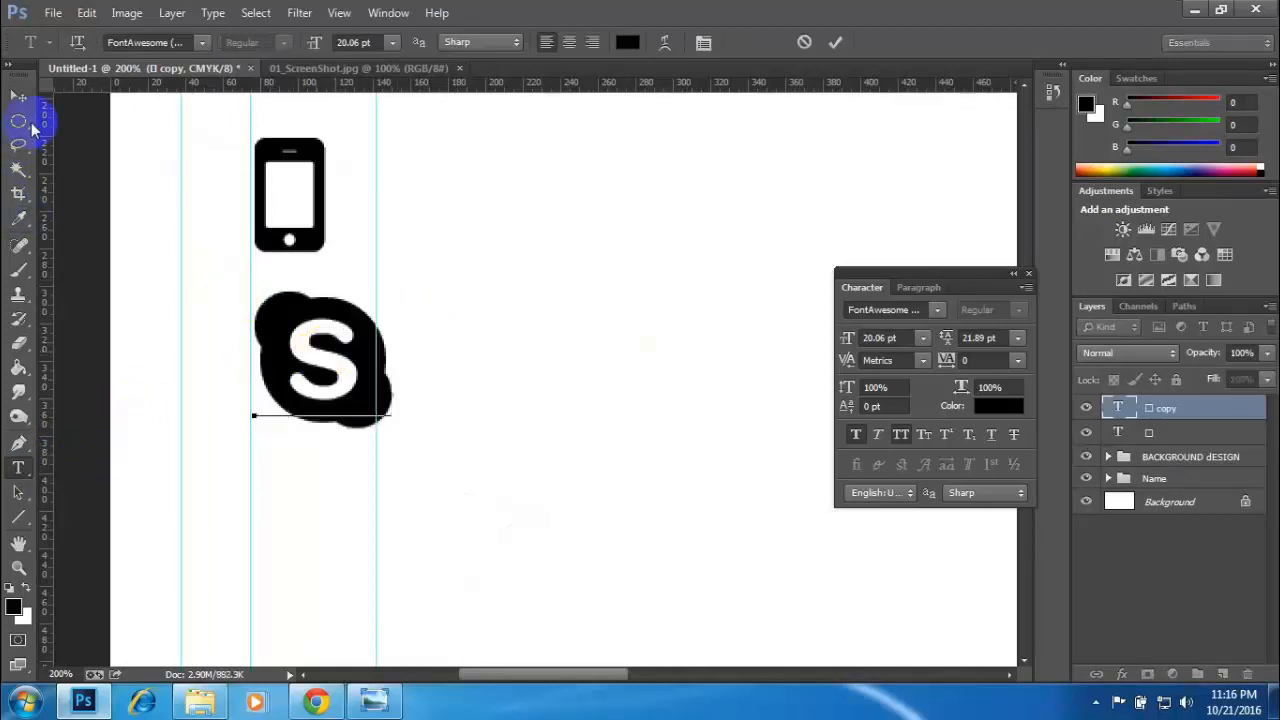
click(20, 98)
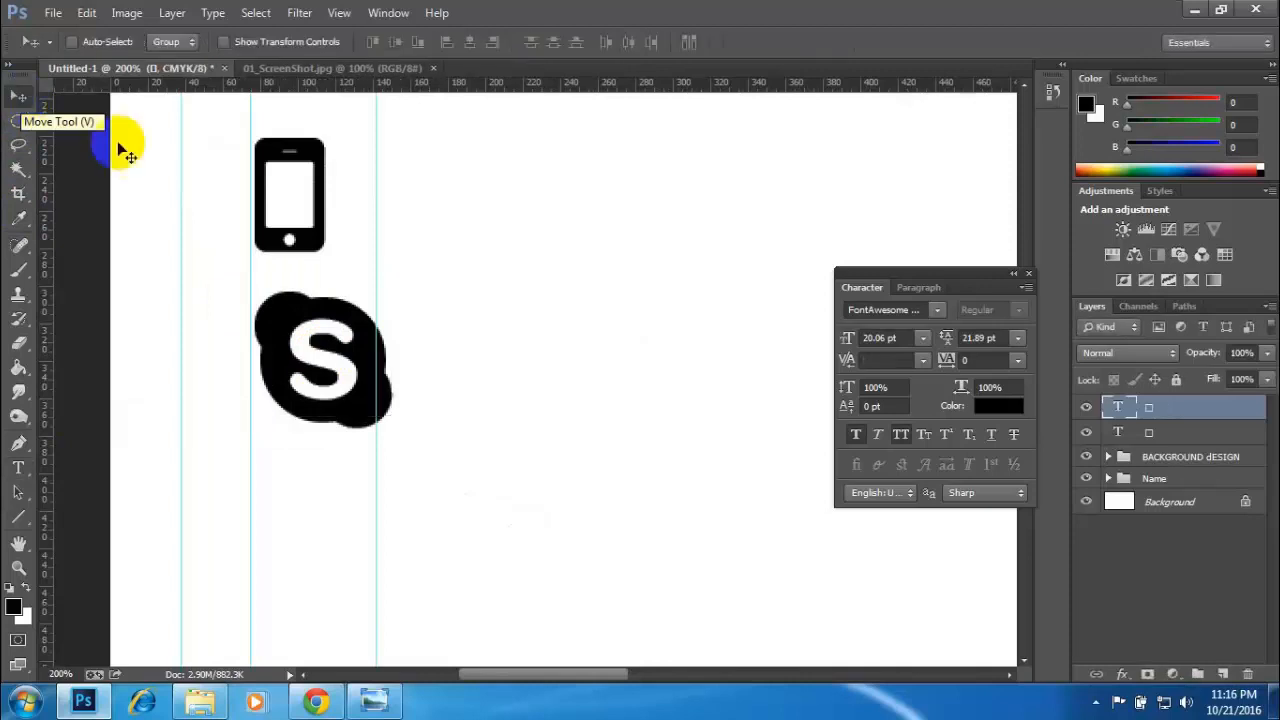
- Move the Skype icon slightly toward the text's margin guide and scale it proportionally to about 88%, with its edge on the guide
mouse_move(328, 372)
mouse_down()
mouse_move(315, 375)
mouse_move(324, 380)
mouse_up()
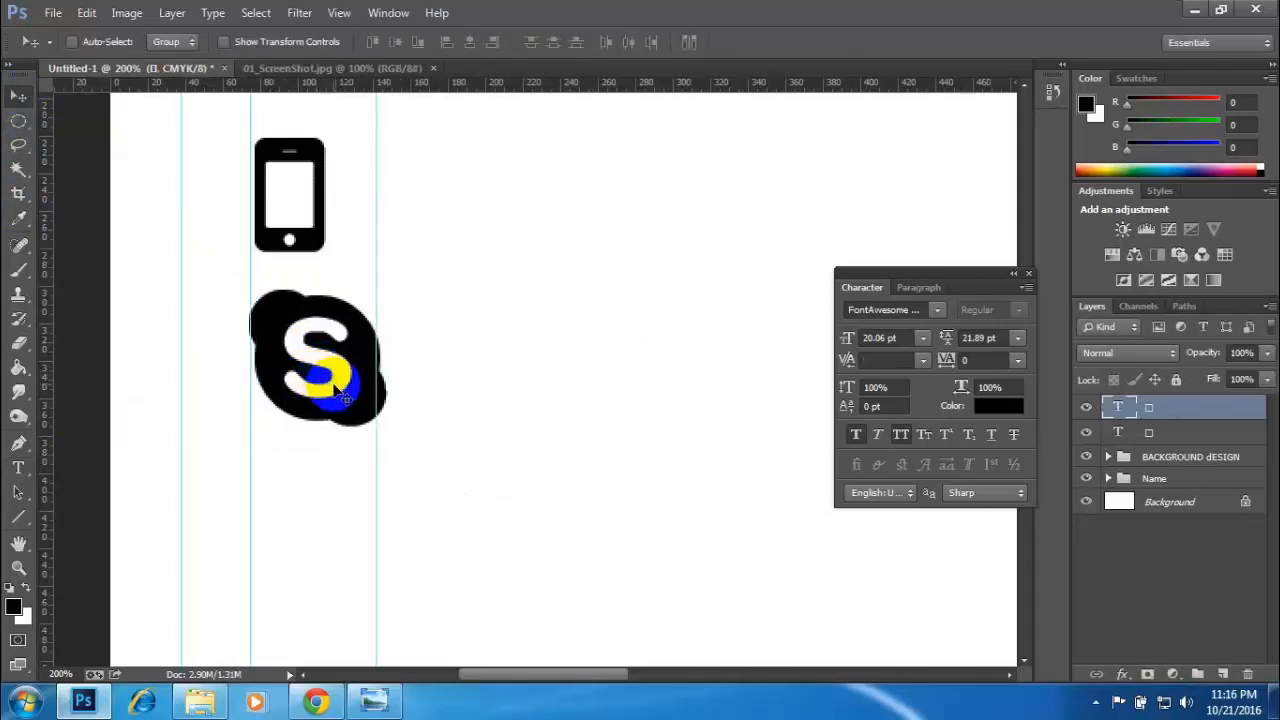
key(ctrl+t)
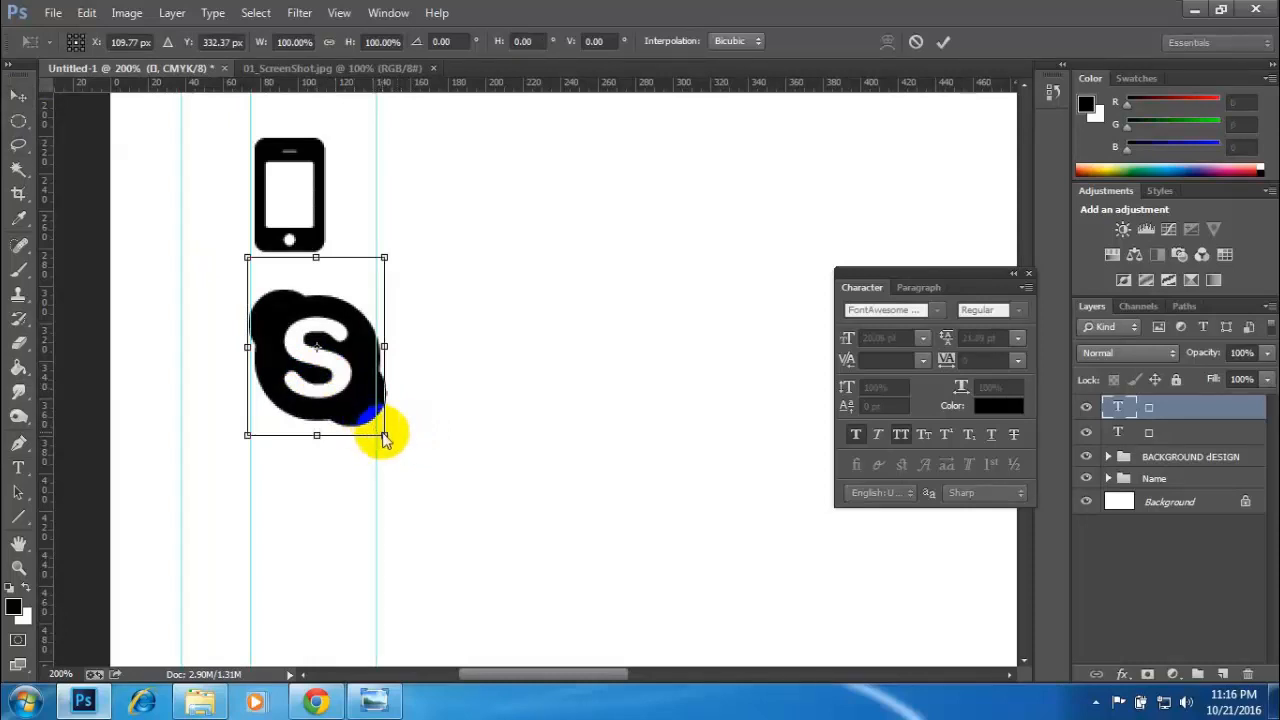
drag(374, 429, 344, 398)
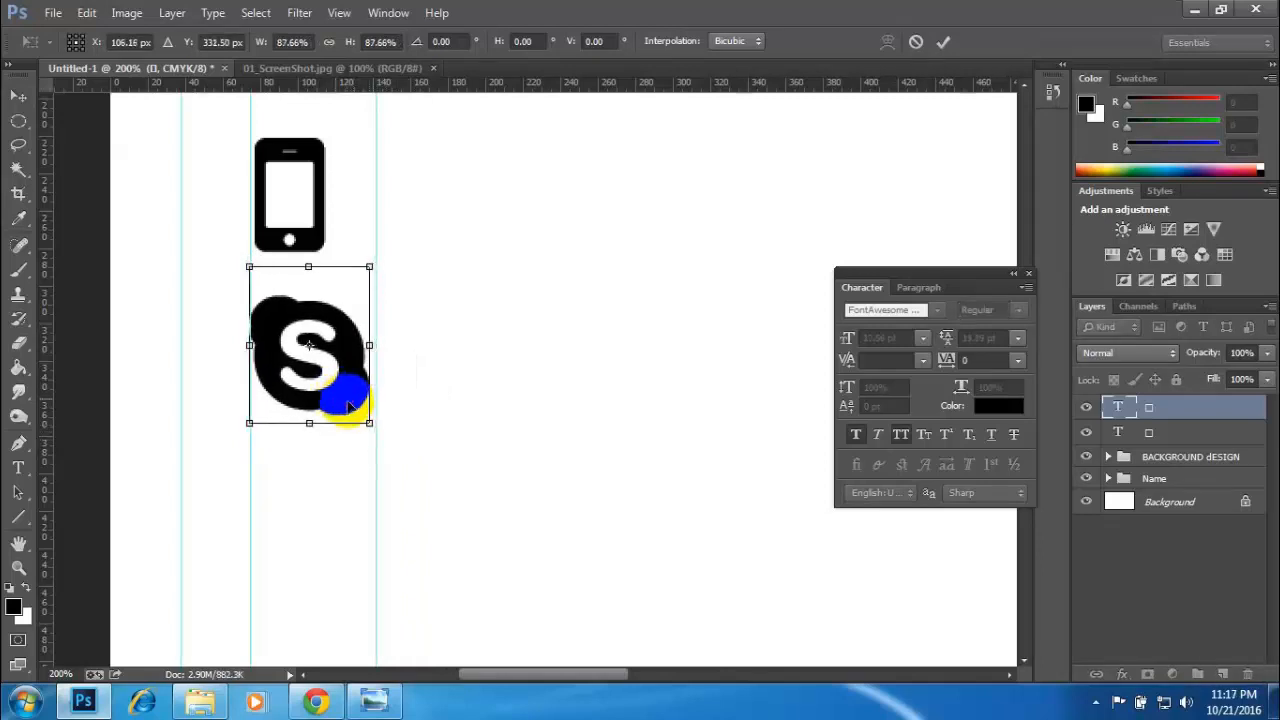
key(Return)
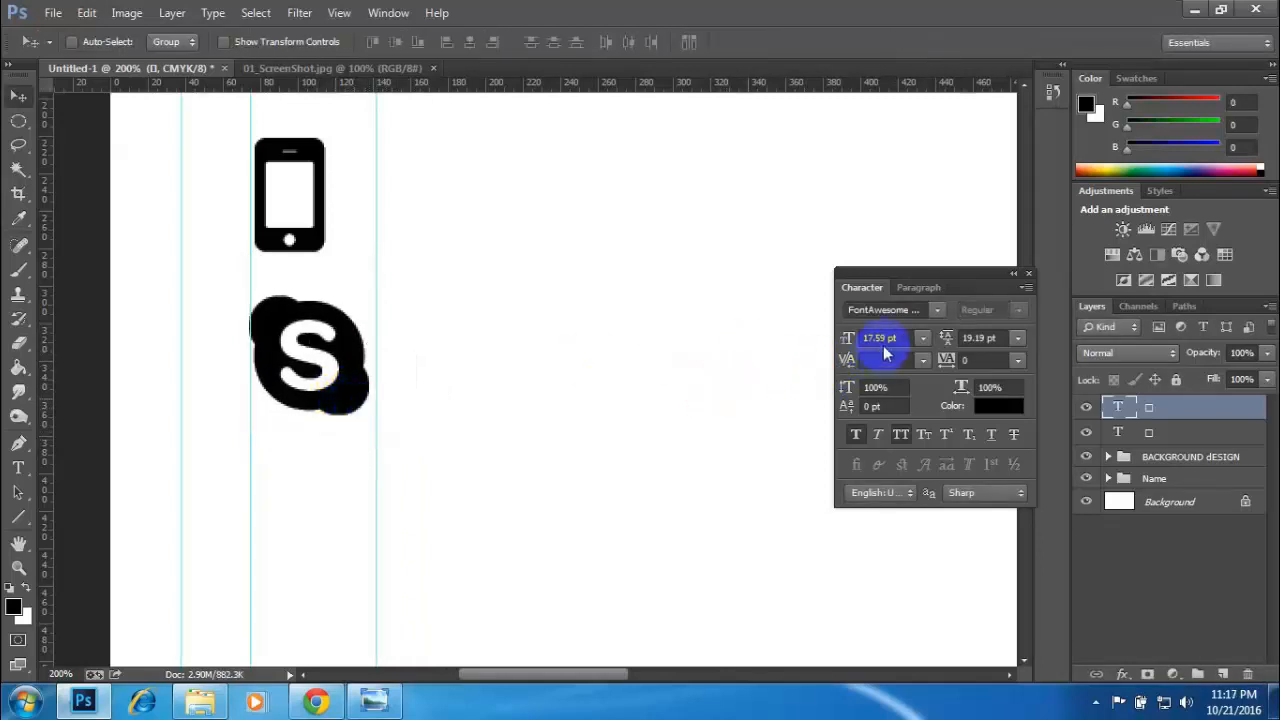
- Select the phone icon layer, scale it proportionally from its centre to 89%, and move it against the text's margin guide
right_click(305, 242)
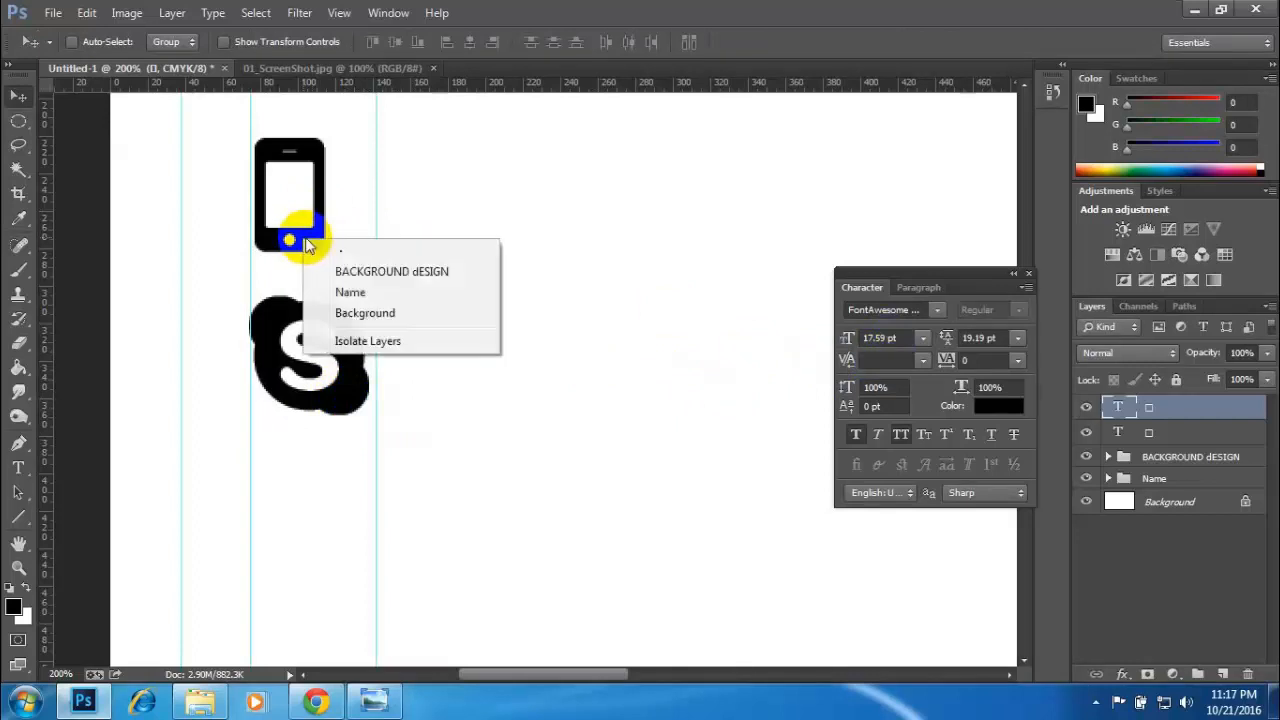
click(332, 250)
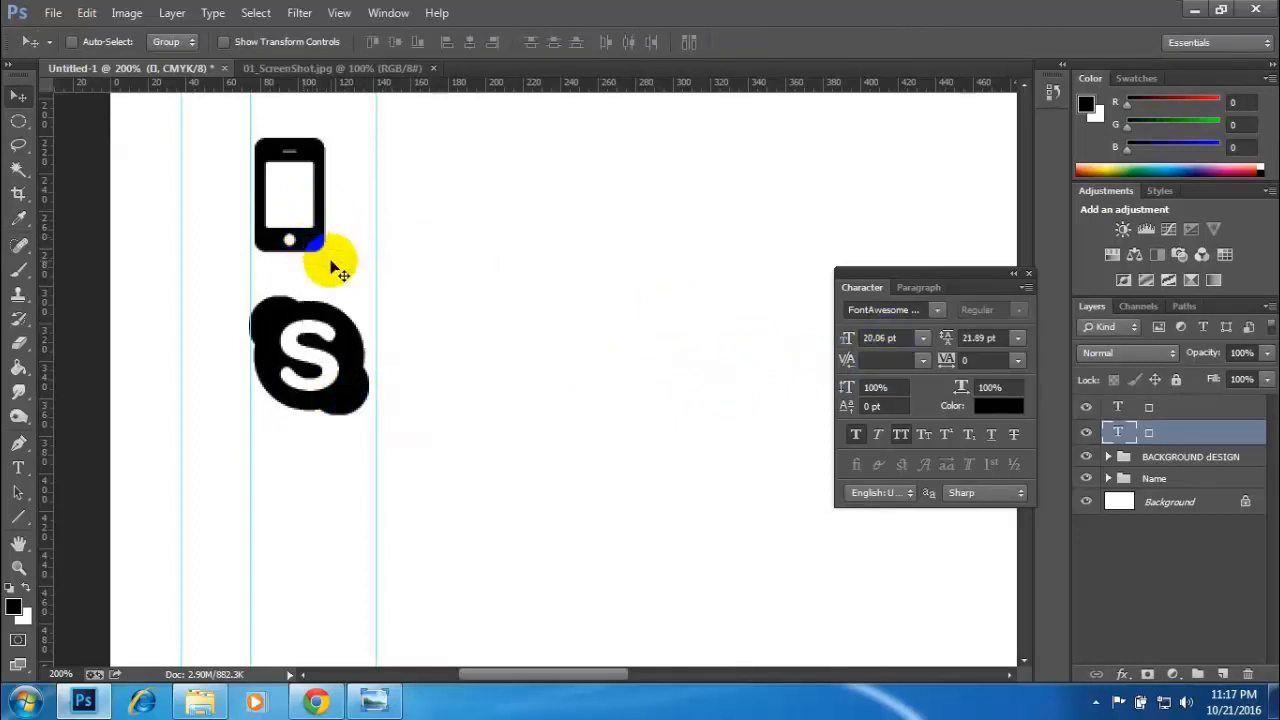
key(ctrl+t)
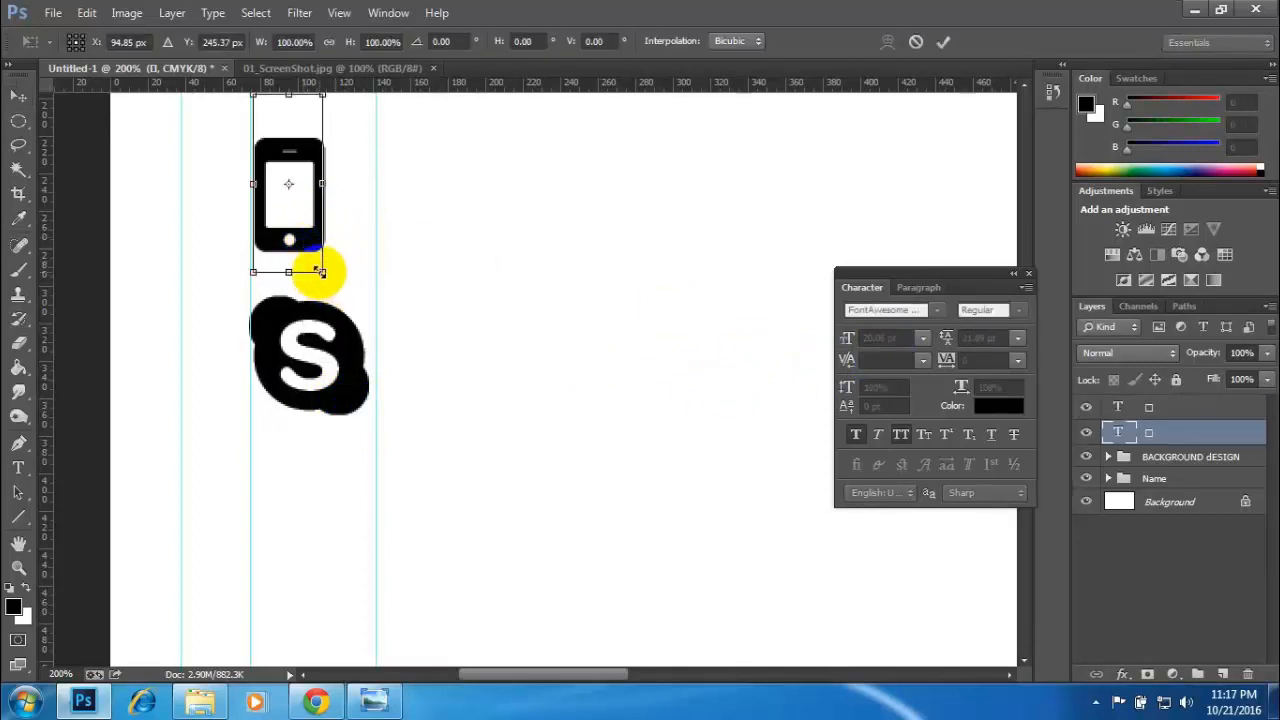
drag(318, 270, 312, 263)
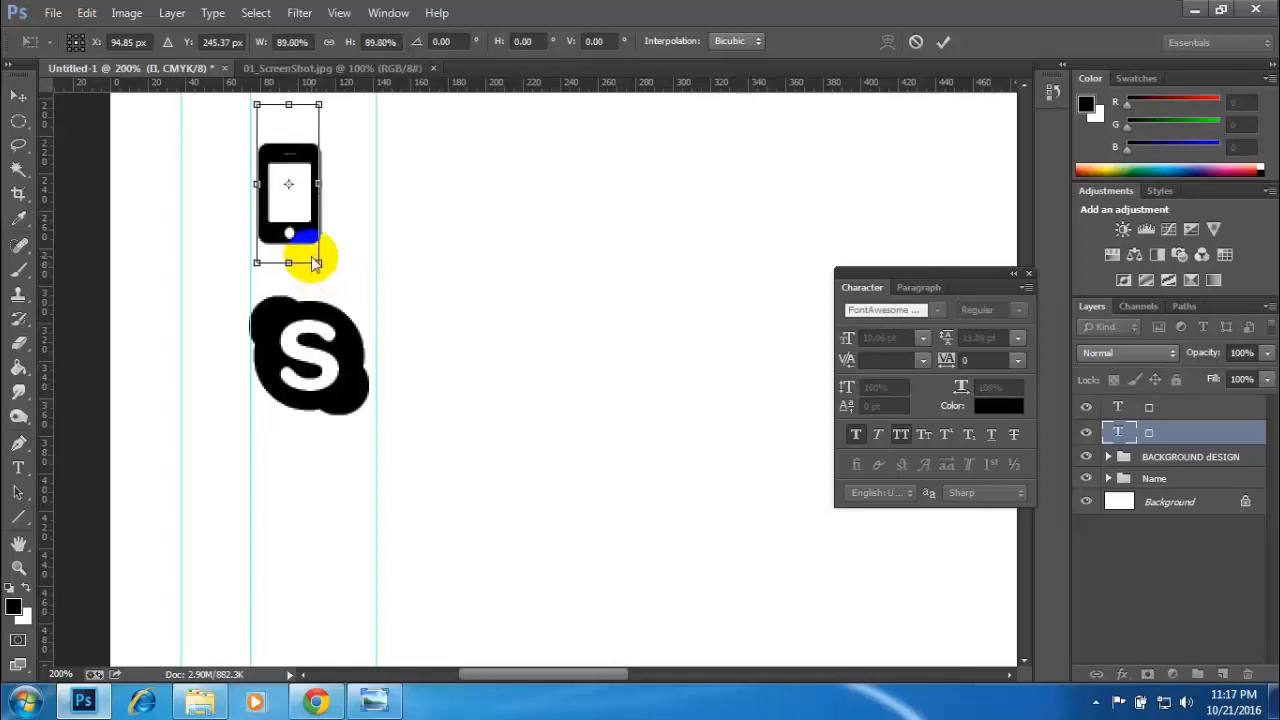
double_click(302, 223)
mouse_move(302, 220)
mouse_down()
mouse_move(326, 221)
mouse_move(295, 213)
mouse_up()
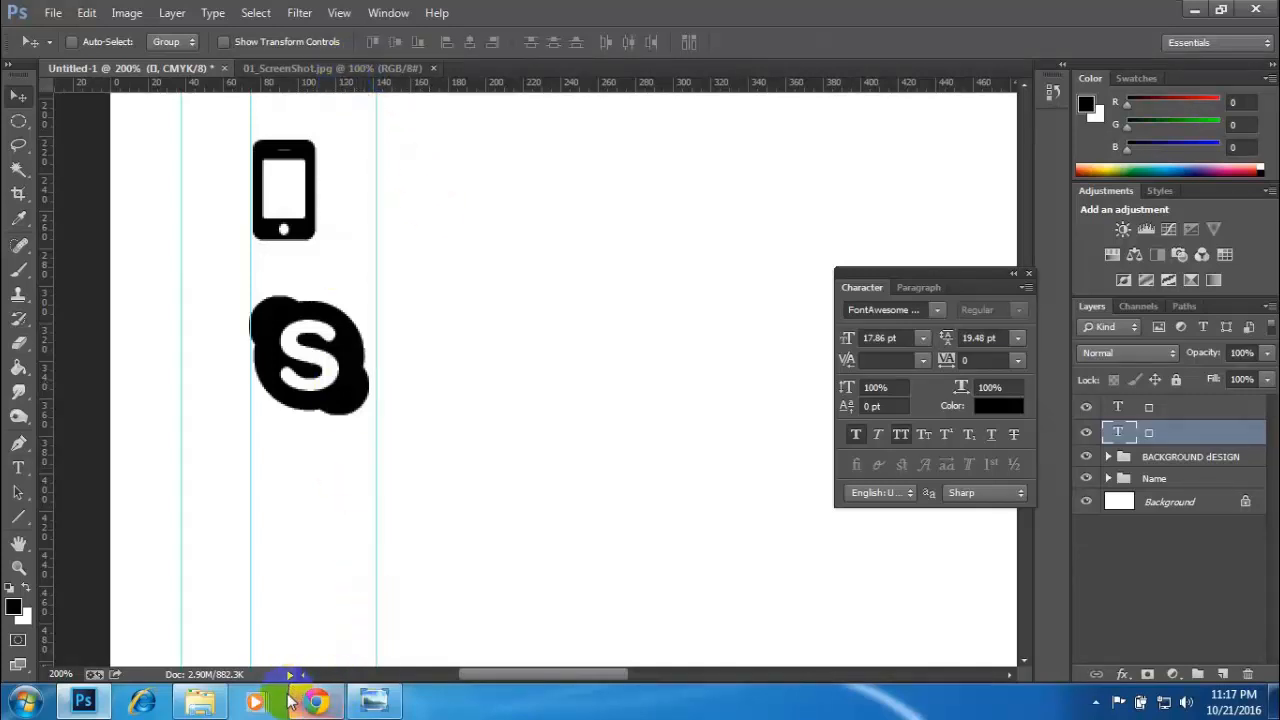
- Check the contact icons on the reference card image, and search the Font Awesome cheatsheet in Chrome for "loca"
click(372, 703)
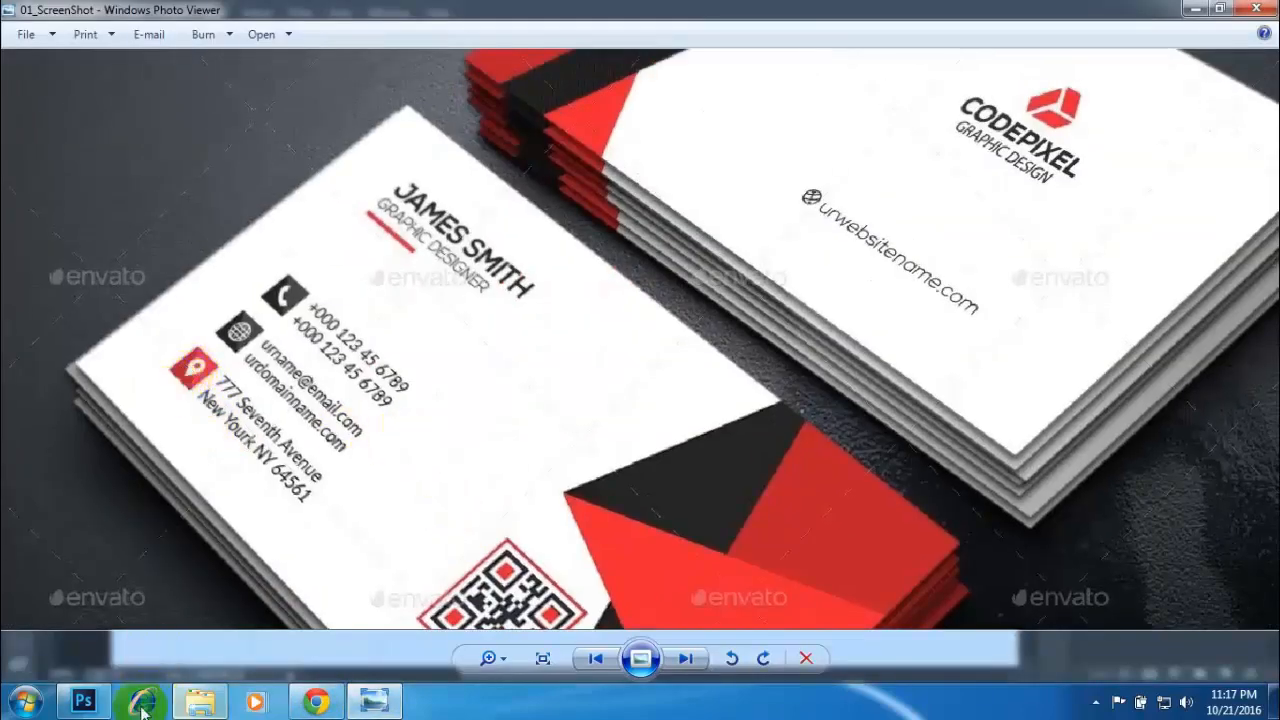
click(318, 703)
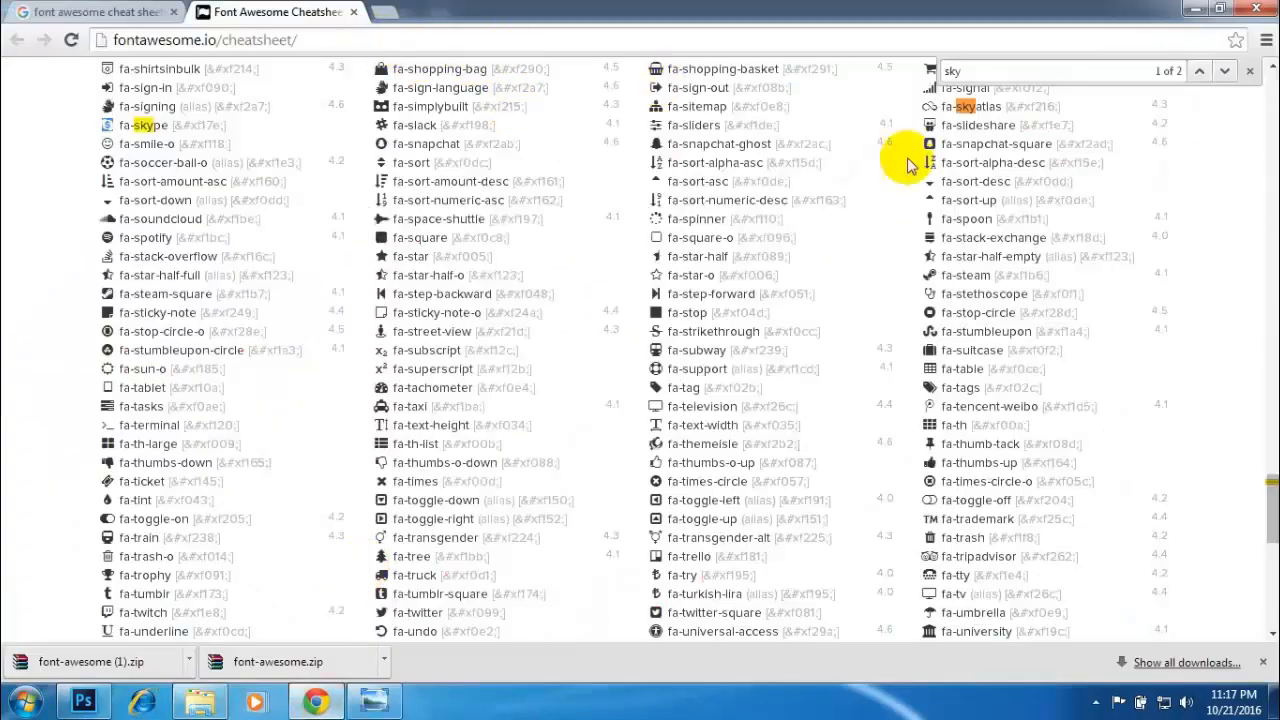
text(l)
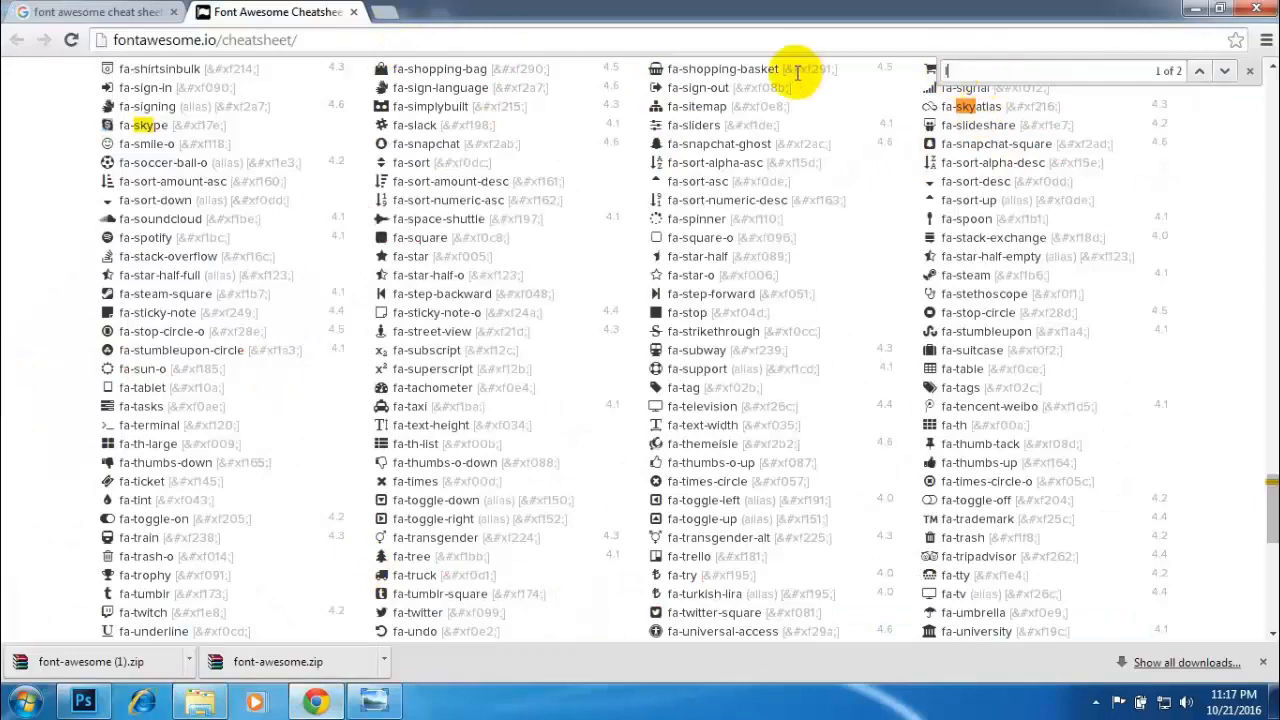
text(oca)
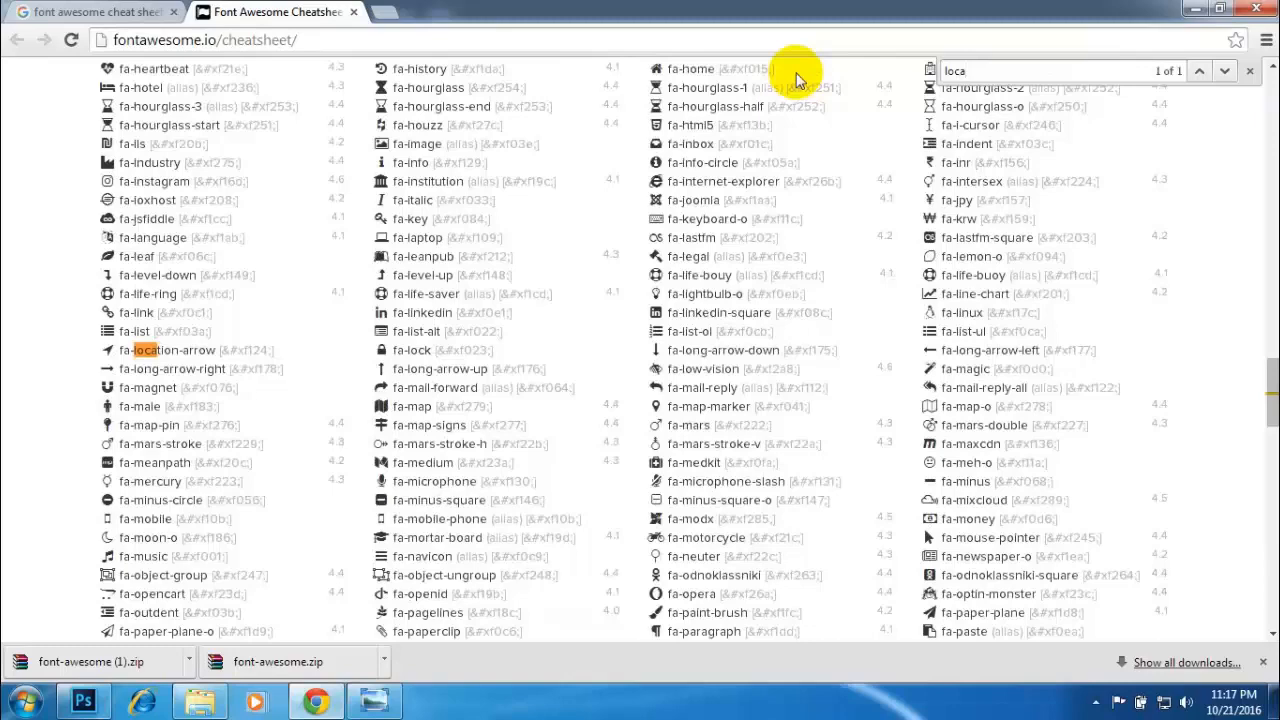
- Search the cheatsheet for "home" and copy the fa-home icon glyph
drag(988, 71, 941, 66)
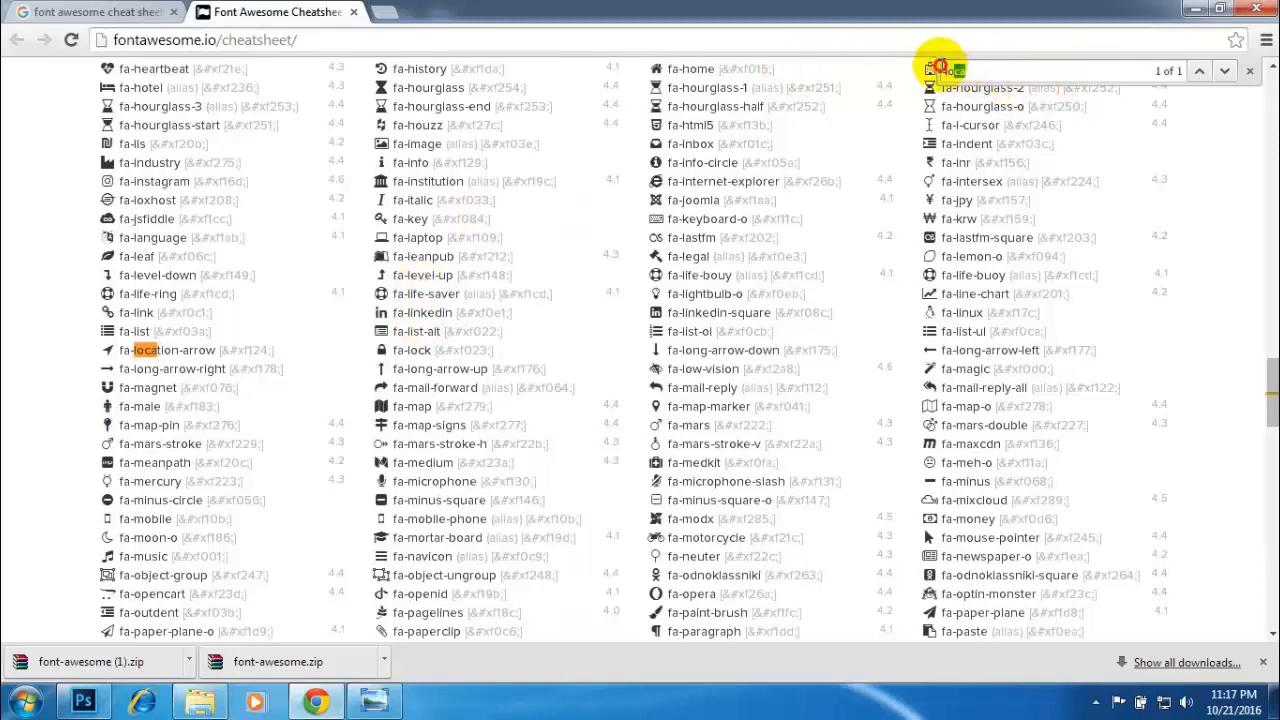
text(home)
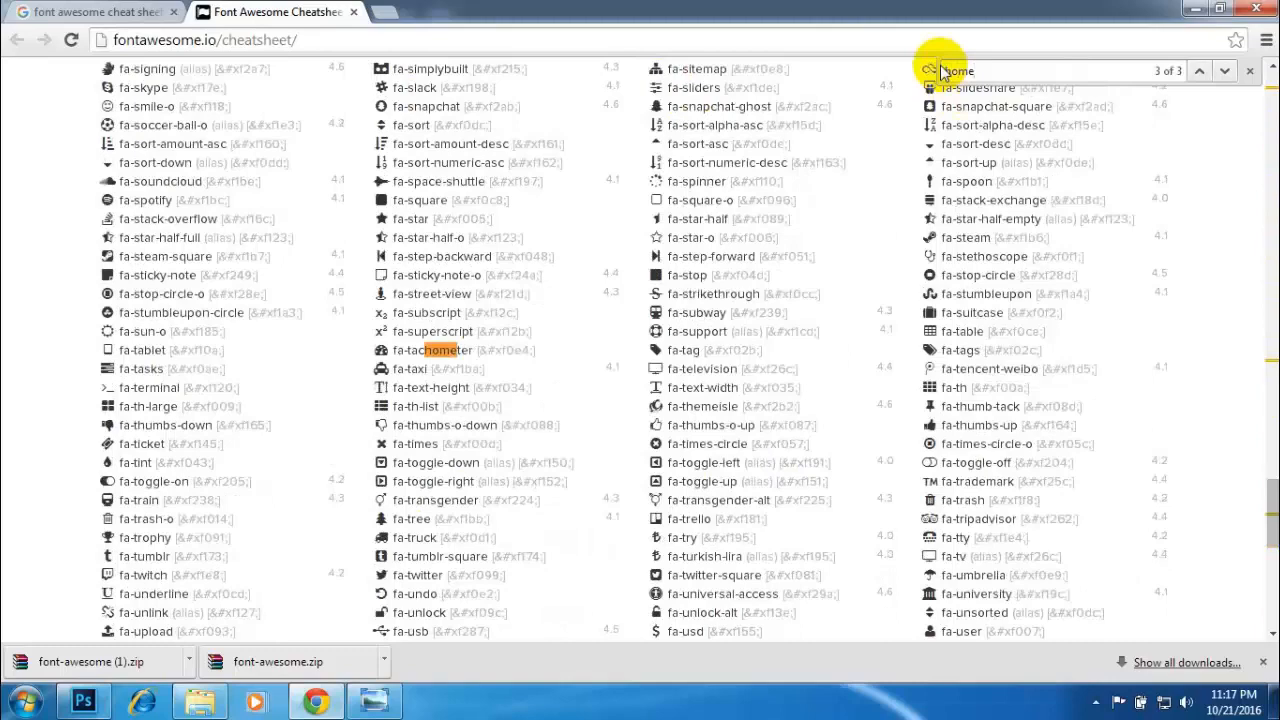
key(Return)
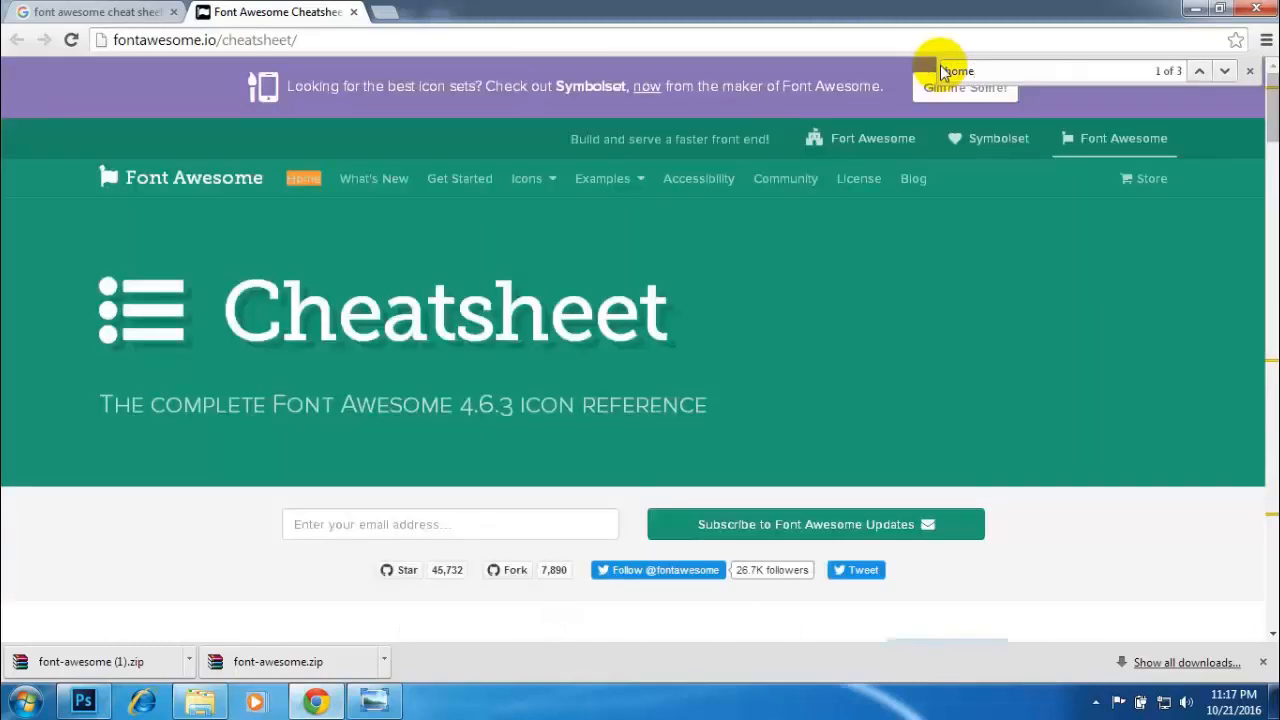
key(Return)
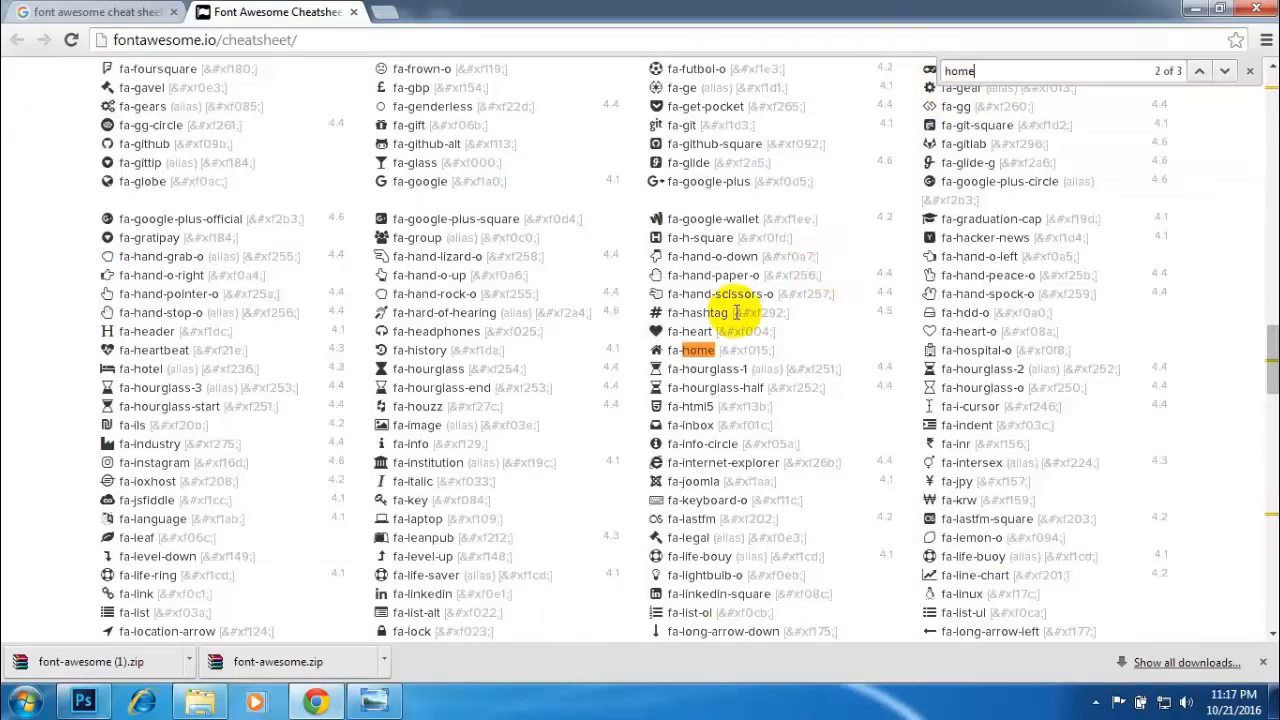
drag(661, 351, 646, 346)
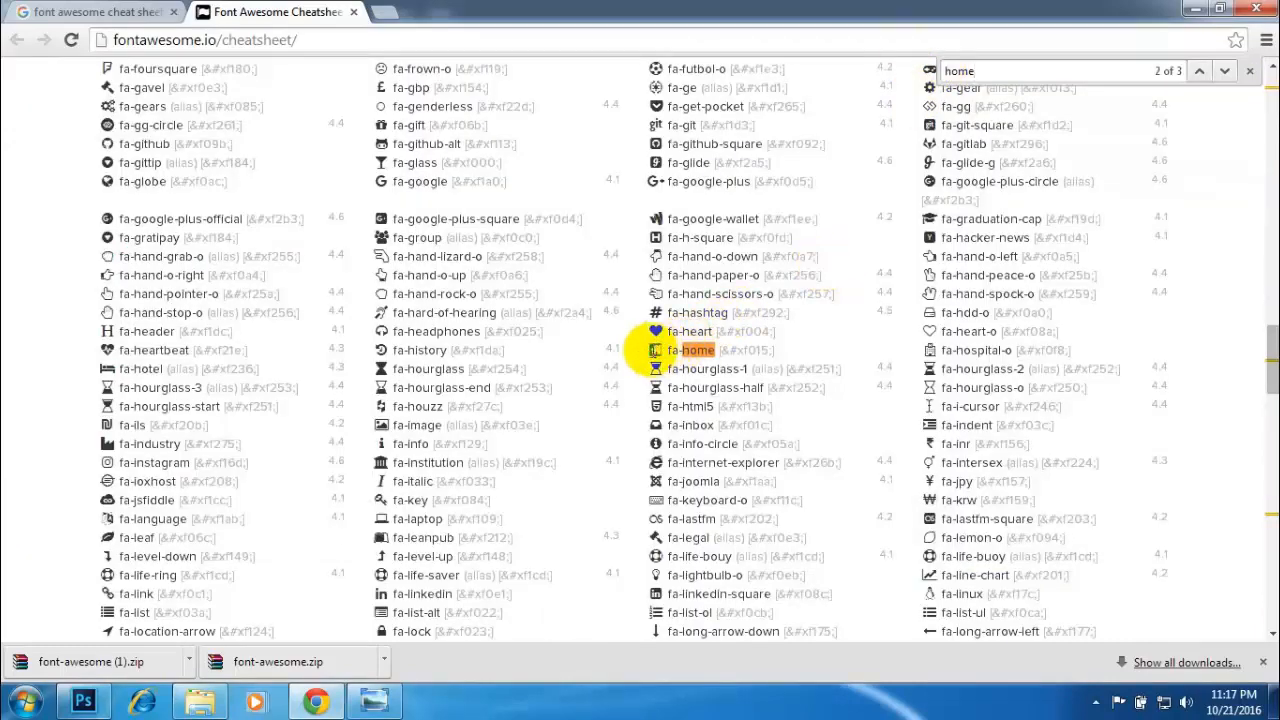
right_click(650, 347)
click(690, 363)
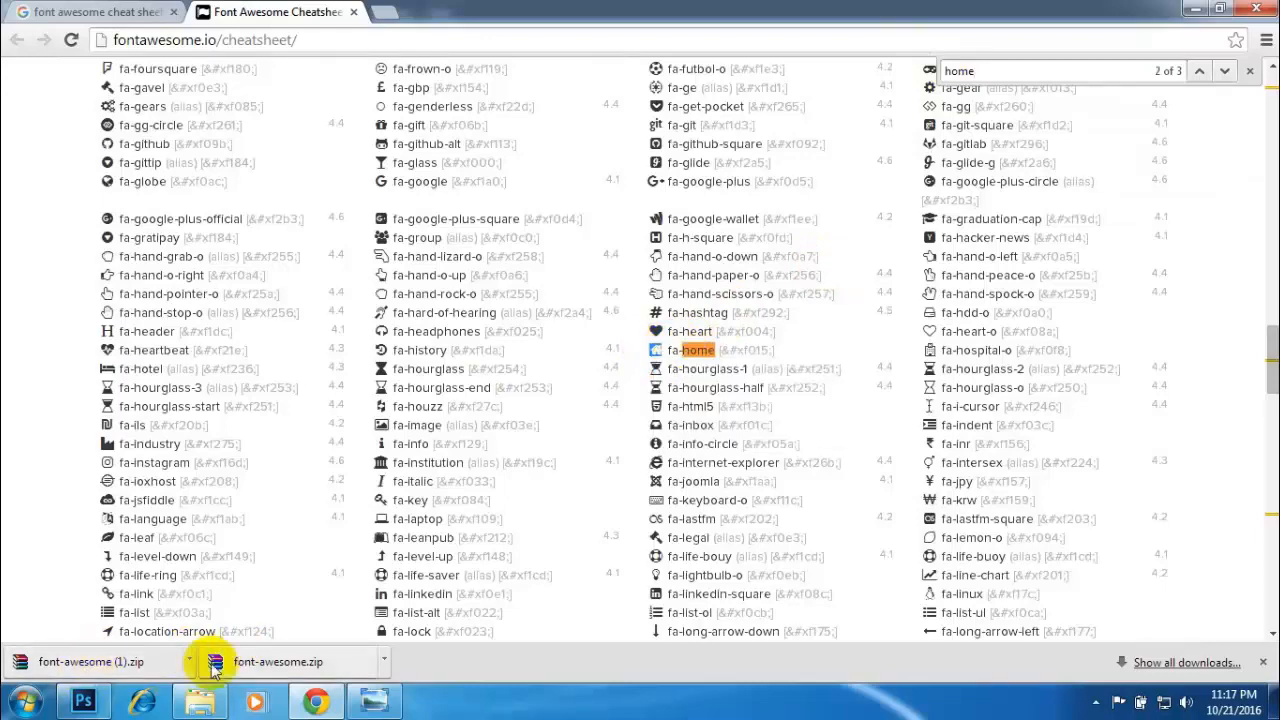
- Switch back to Photoshop and rename the Skype icon's text layer as "Skype"
click(83, 701)
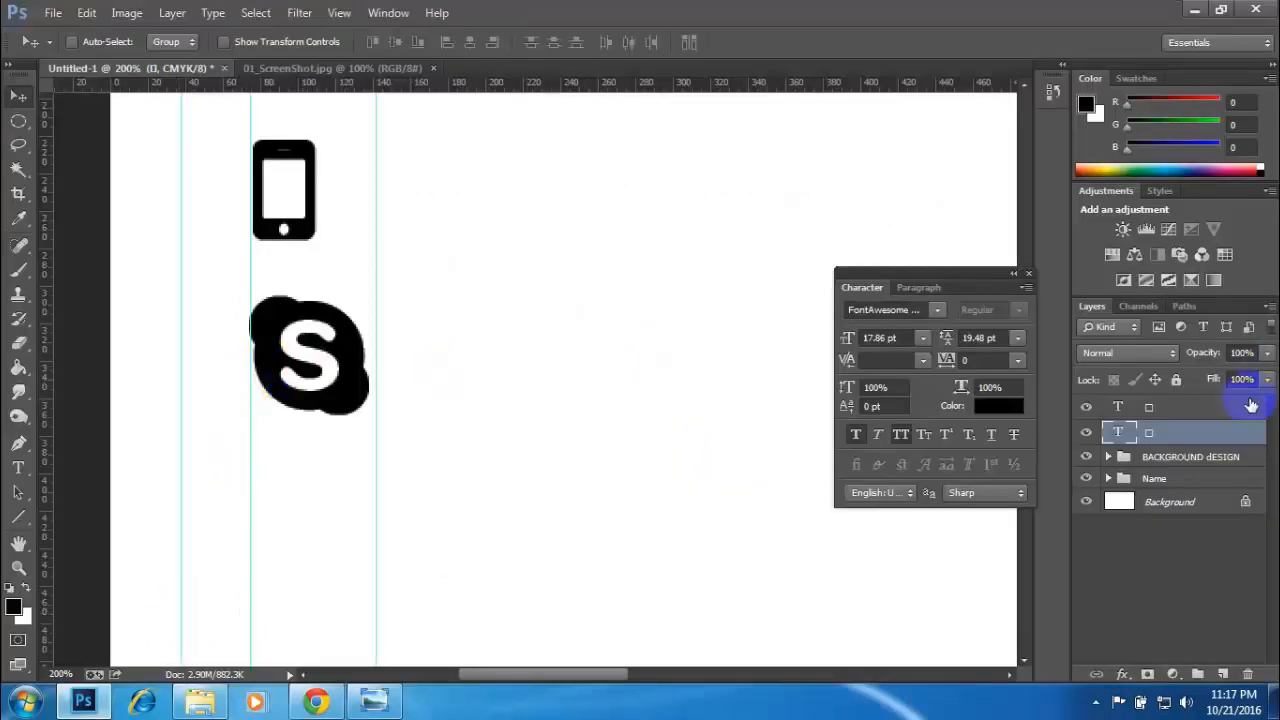
click(1085, 408)
click(1085, 408)
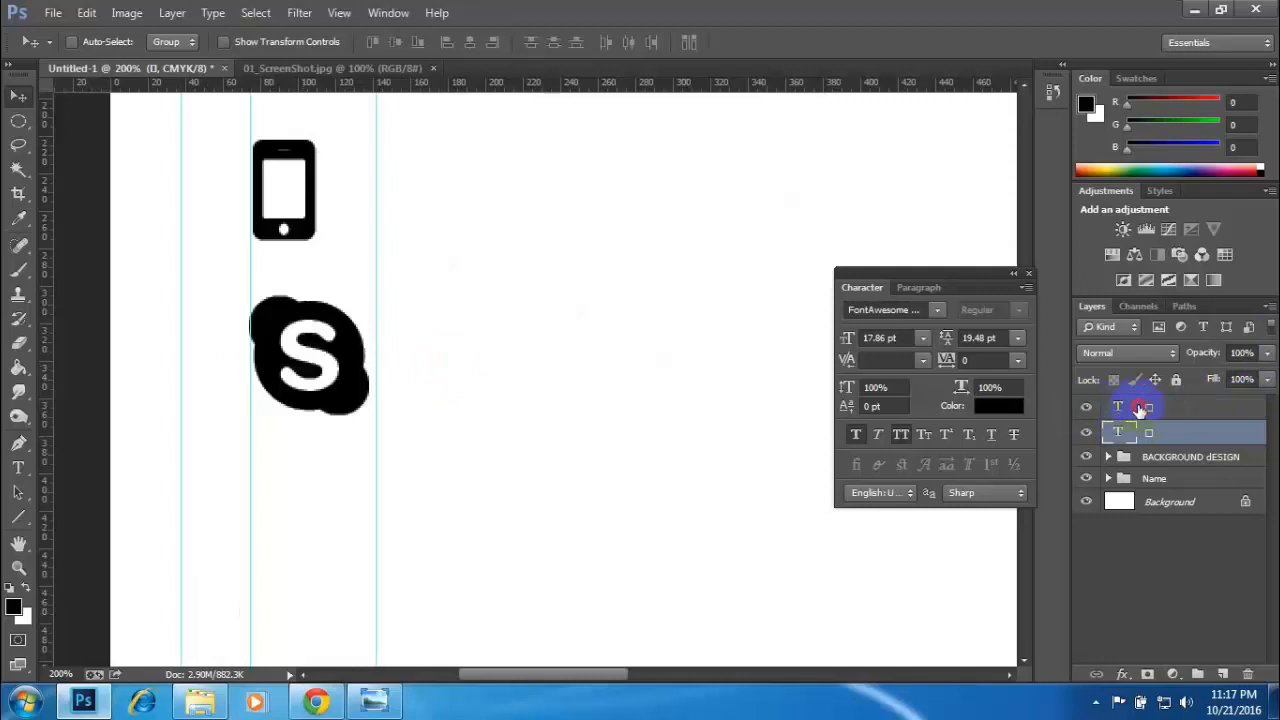
click(1150, 410)
double_click(1152, 409)
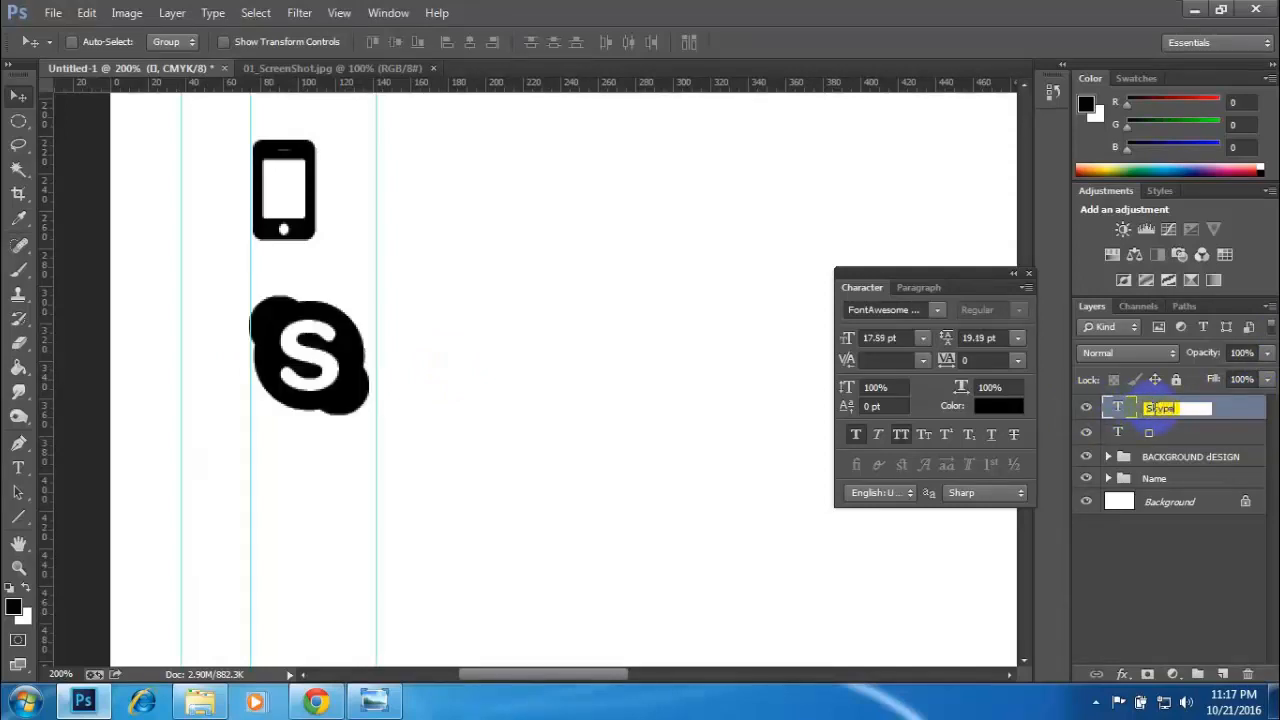
text(Skype)
key(Return)
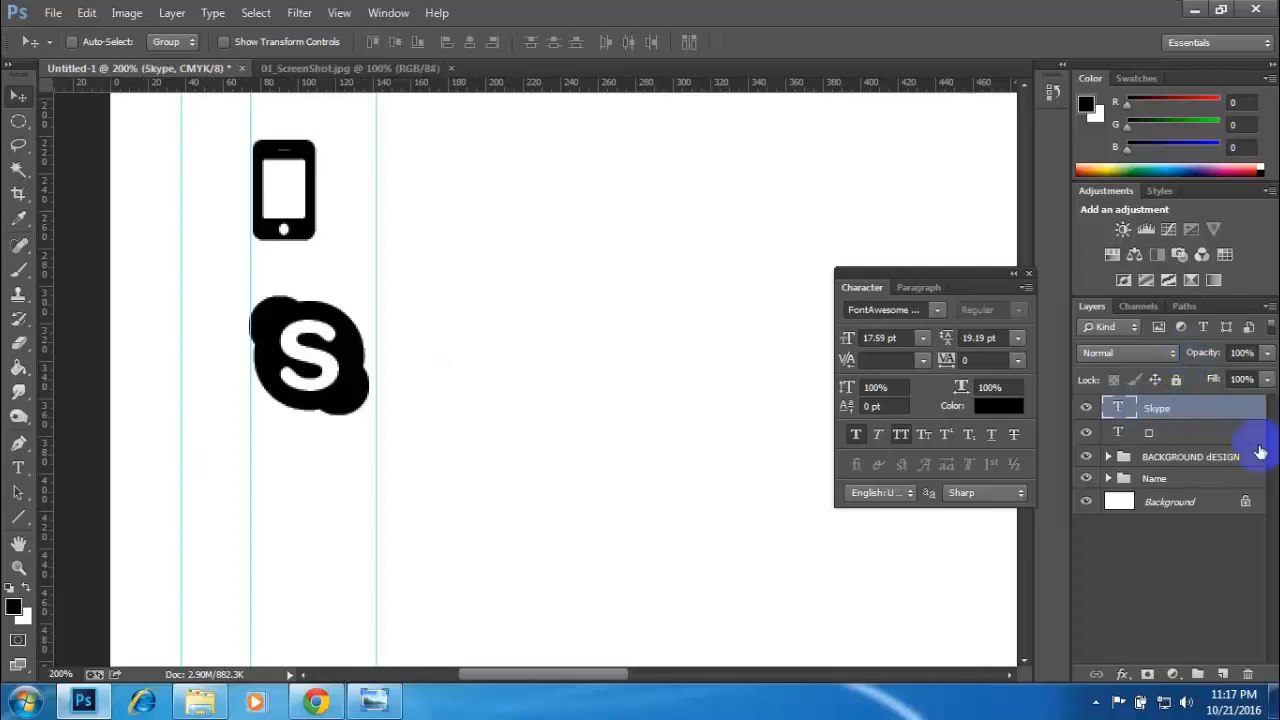
- Rename the phone icon's text layer as "Contact"
click(1165, 435)
double_click(1161, 436)
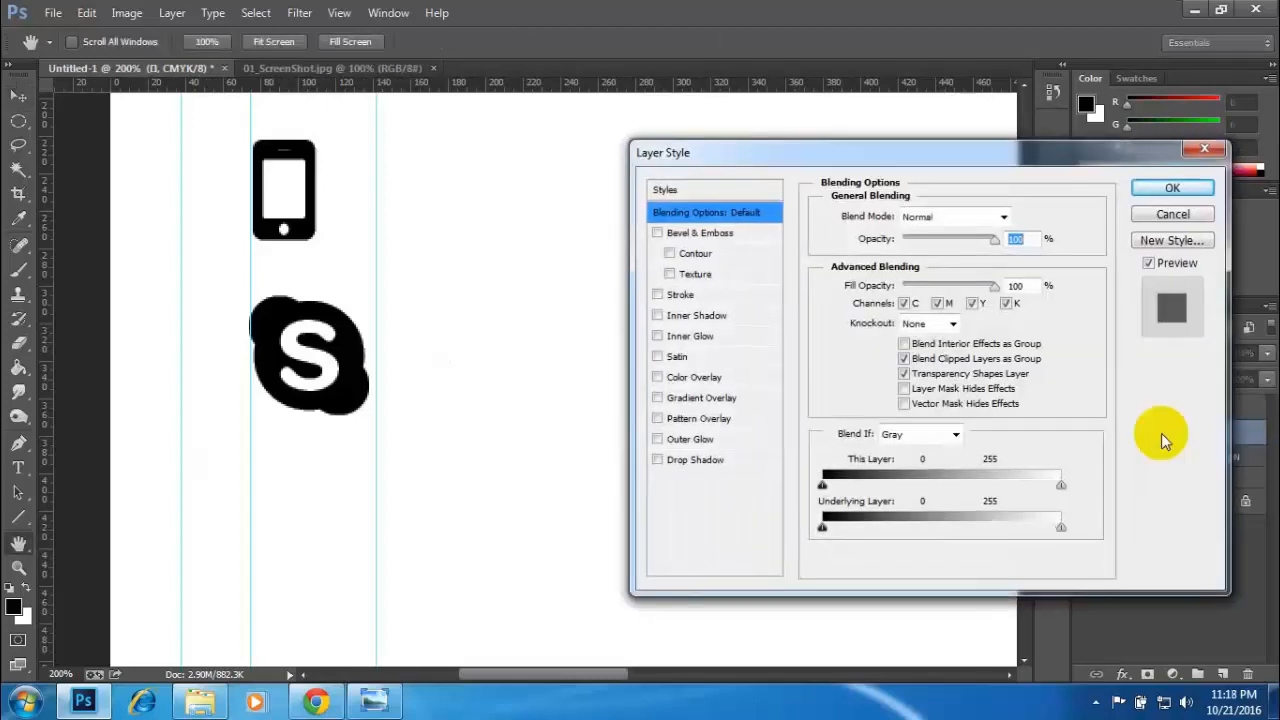
click(1216, 153)
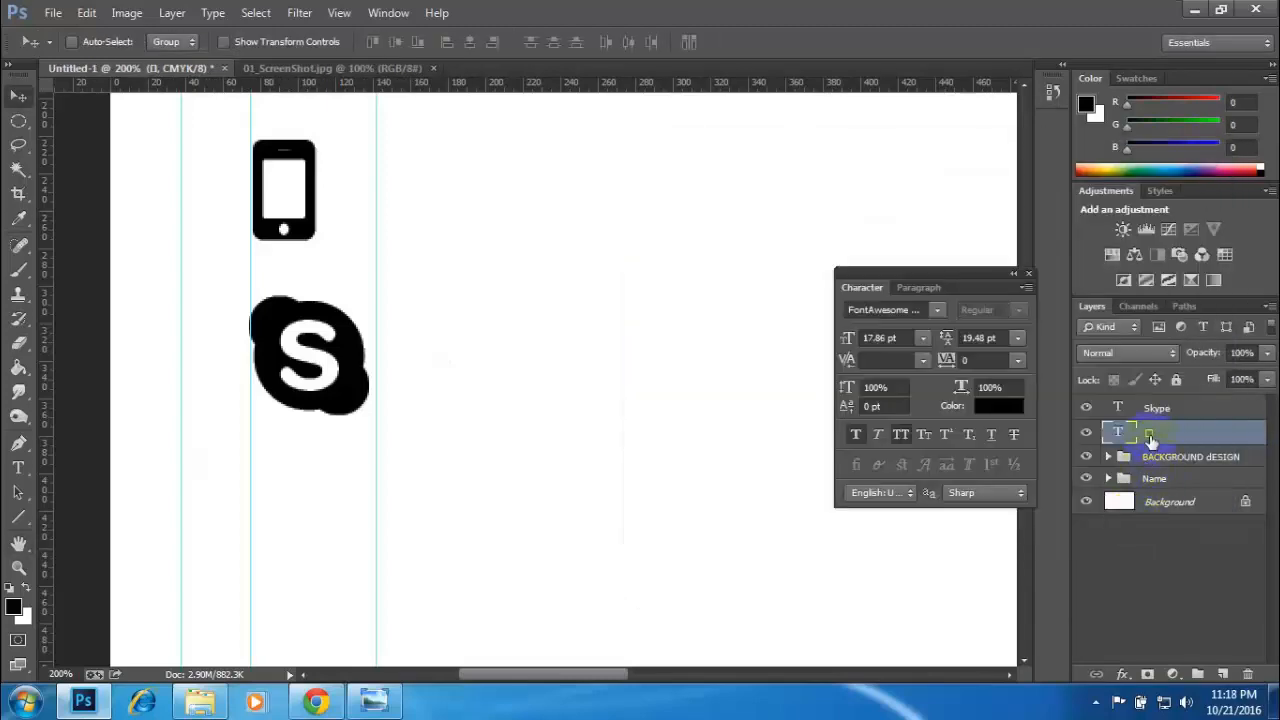
double_click(1150, 434)
text(Contact)
key(Return)
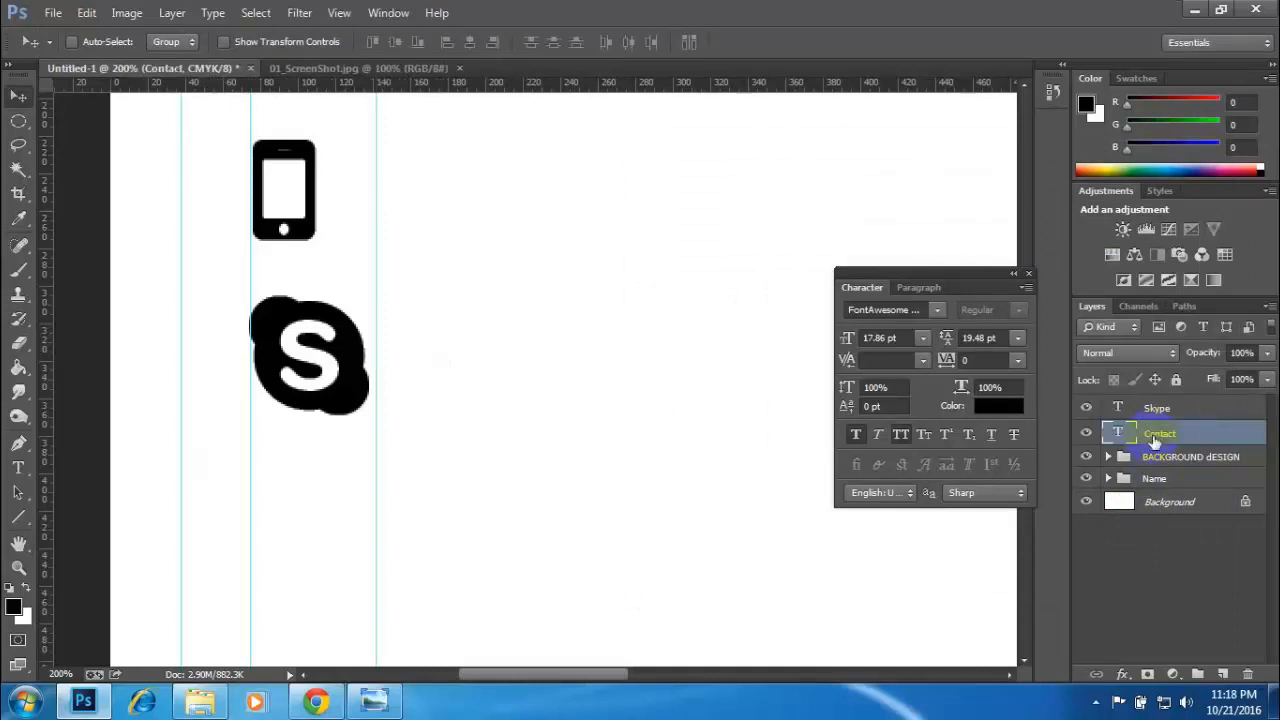
- Duplicate the Skype layer and rename the copy as "Home"
click(1116, 408)
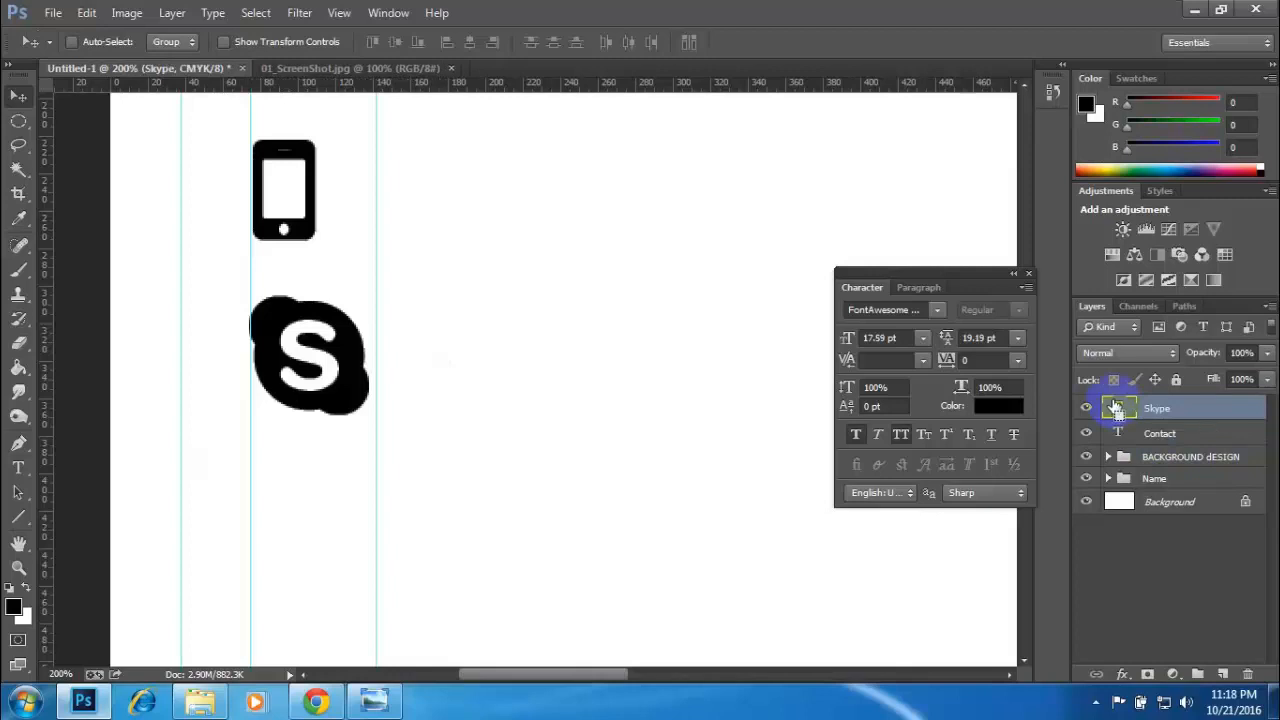
key(ctrl+j)
double_click(1160, 409)
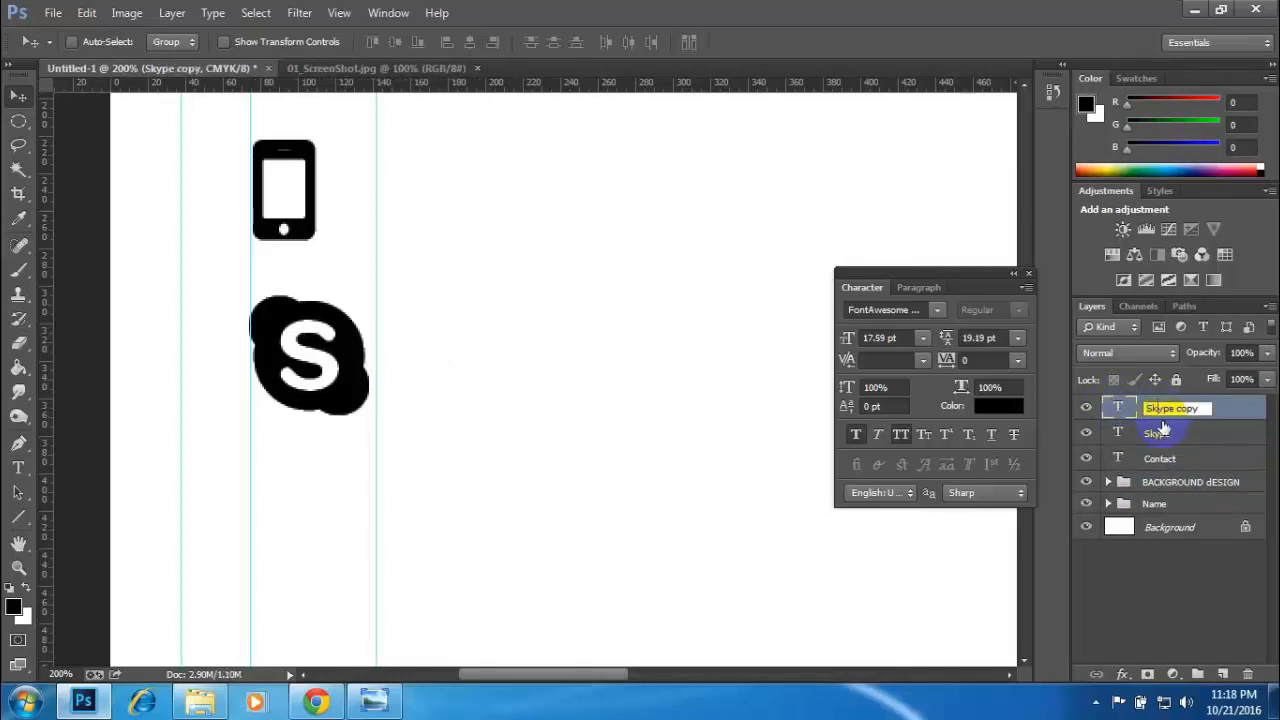
drag(1205, 408, 1070, 413)
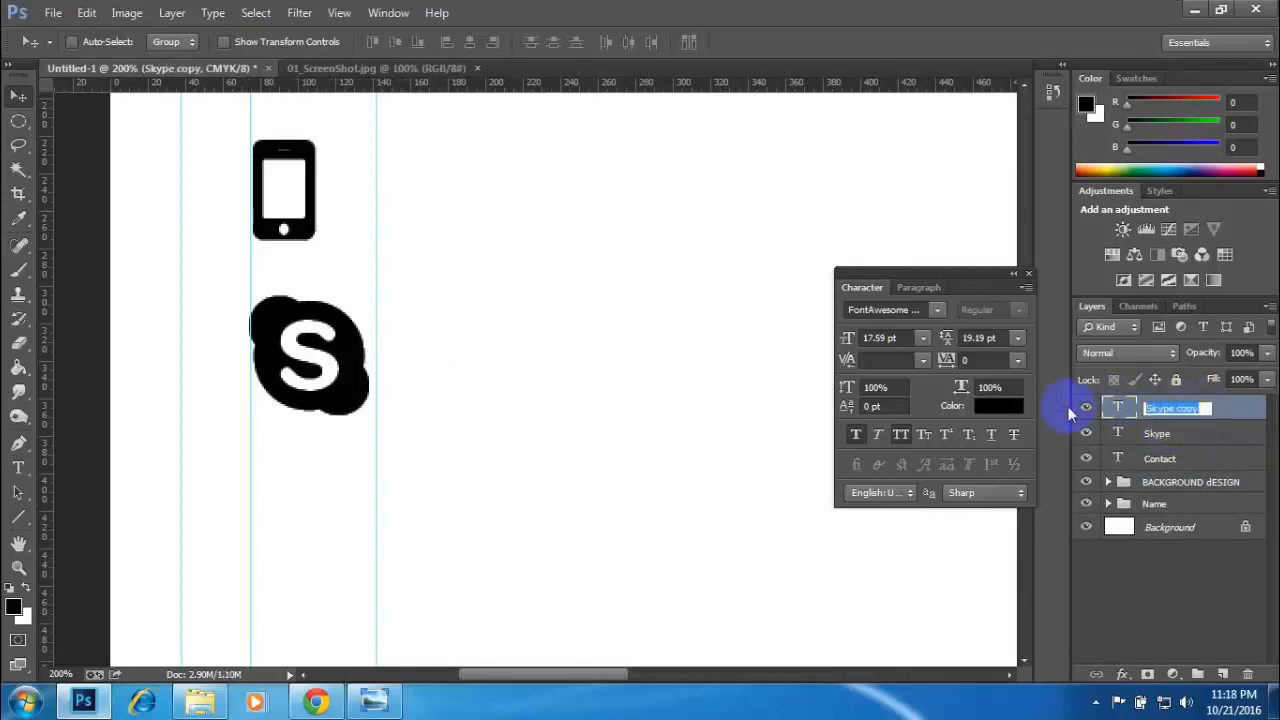
text(Home)
key(Return)
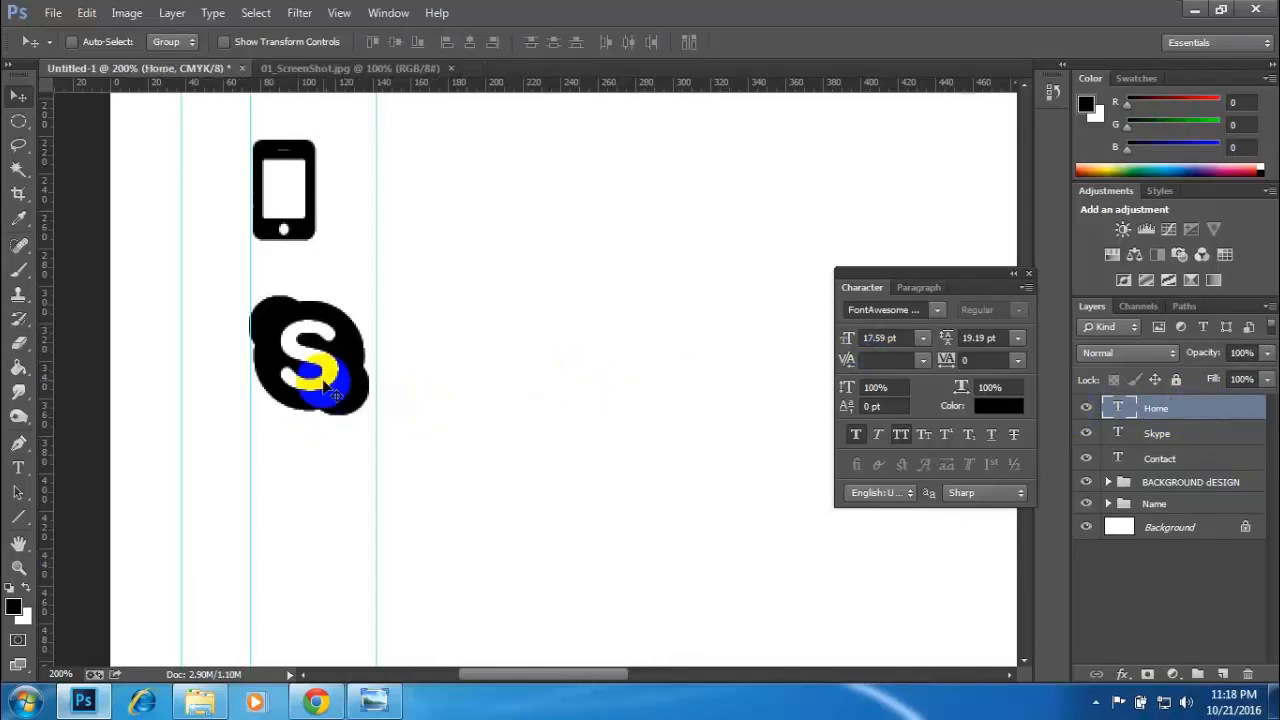
- Move the Home layer's icon straight below the Skype icon and replace its glyph with the copied fa-home icon
drag(323, 387, 336, 534)
key(t)
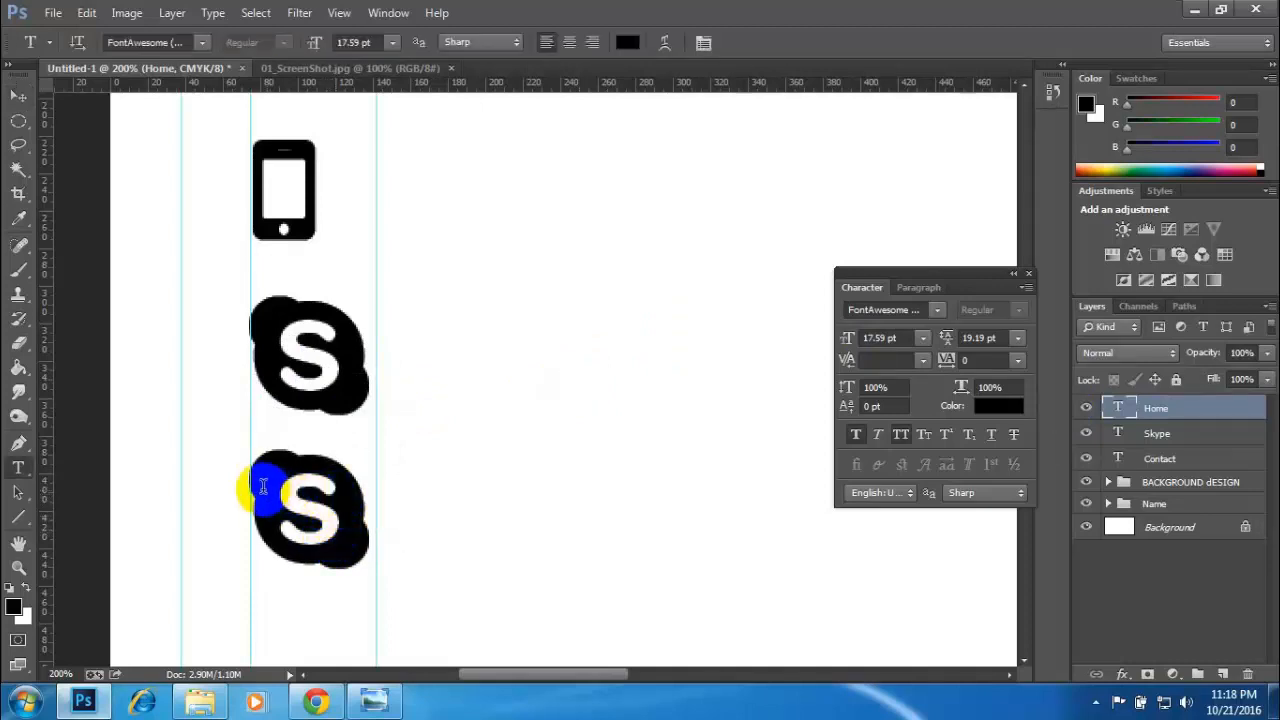
drag(262, 487, 354, 493)
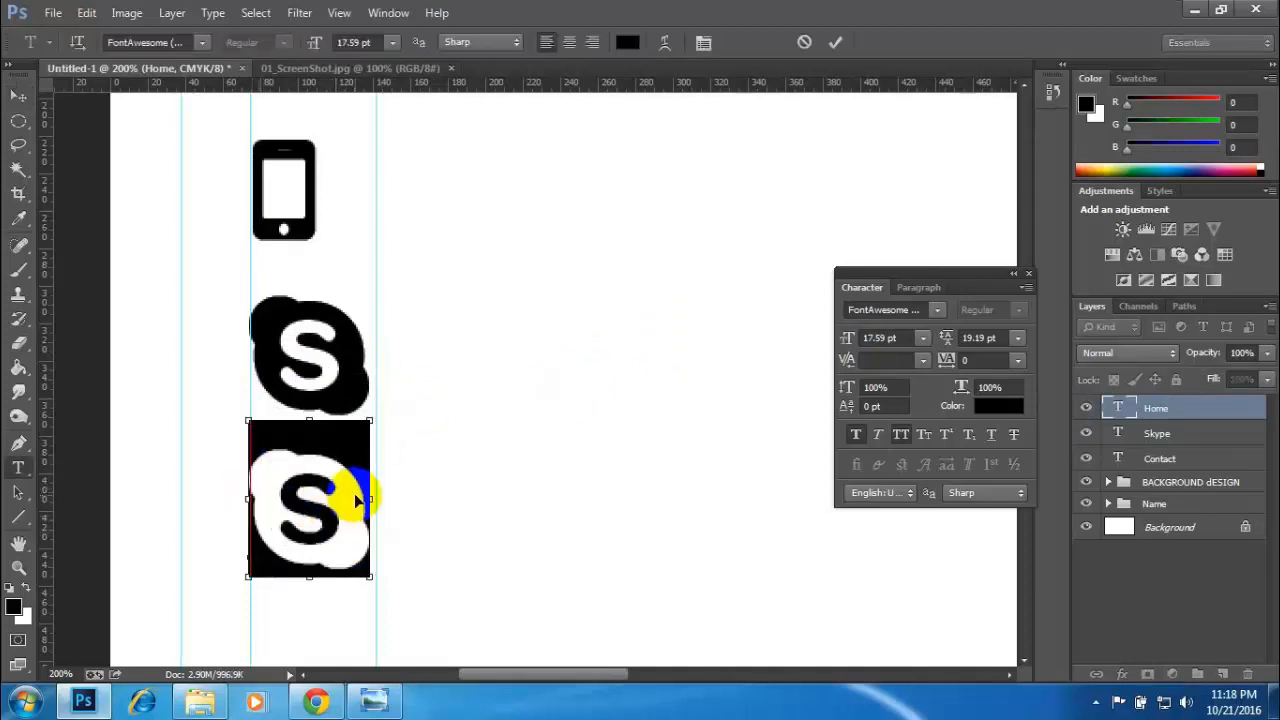
key(ctrl+v)
click(18, 95)
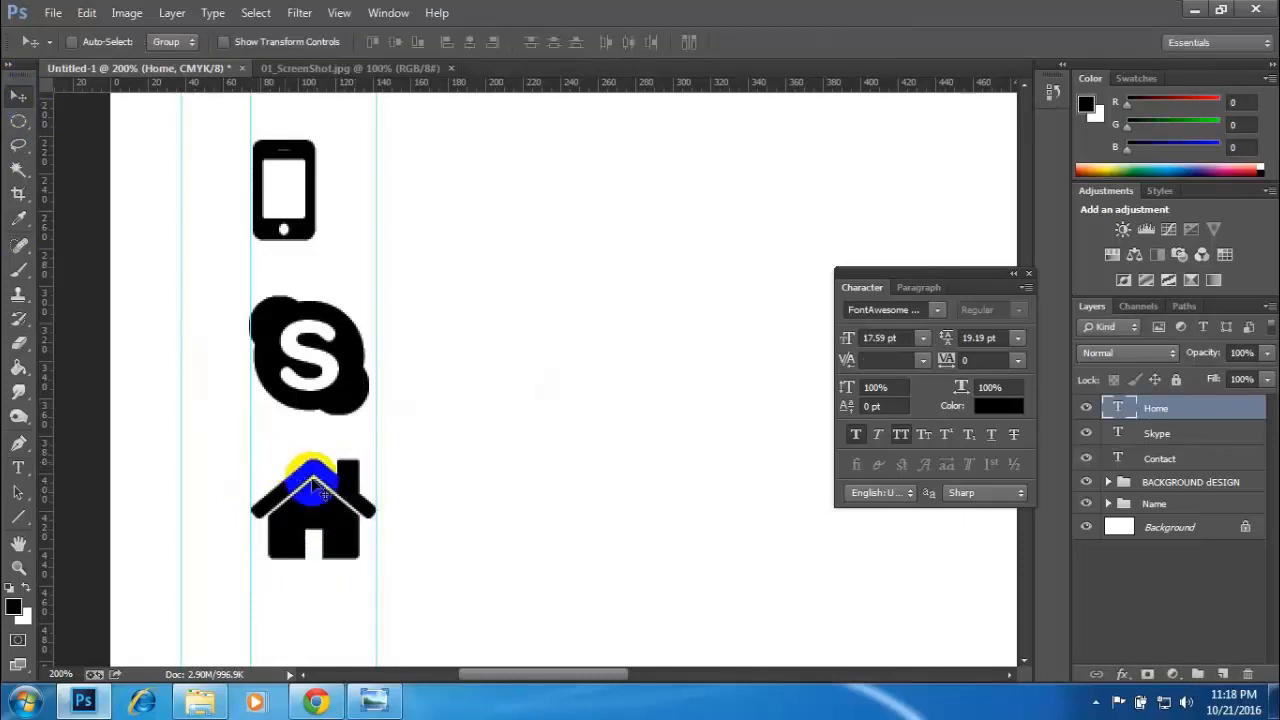
- Nudge the home icon down to widen its gap from the Skype icon, and check the contact icons on the reference card image
key(Down)
key(Down)
key(Down)
key(Down)
key(Down)
key(Down)
key(Down)
key(Down)
key(Down)
key(Down)
key(Down)
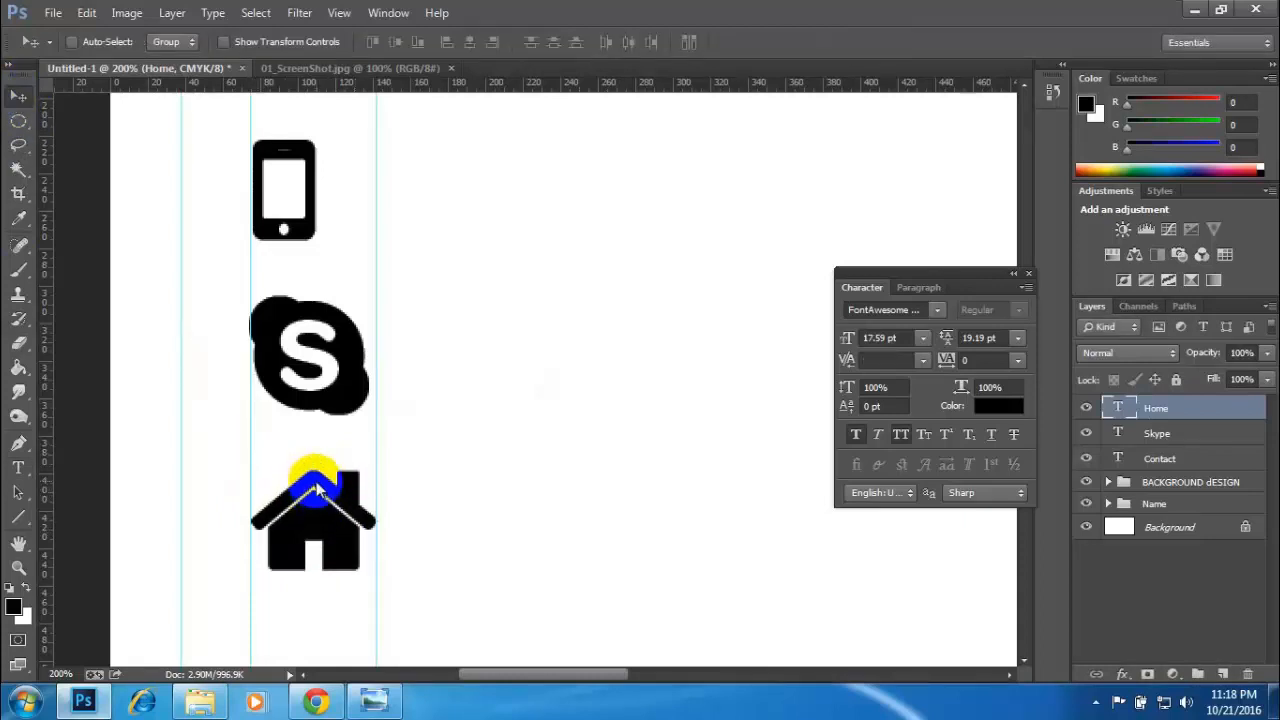
key(Down)
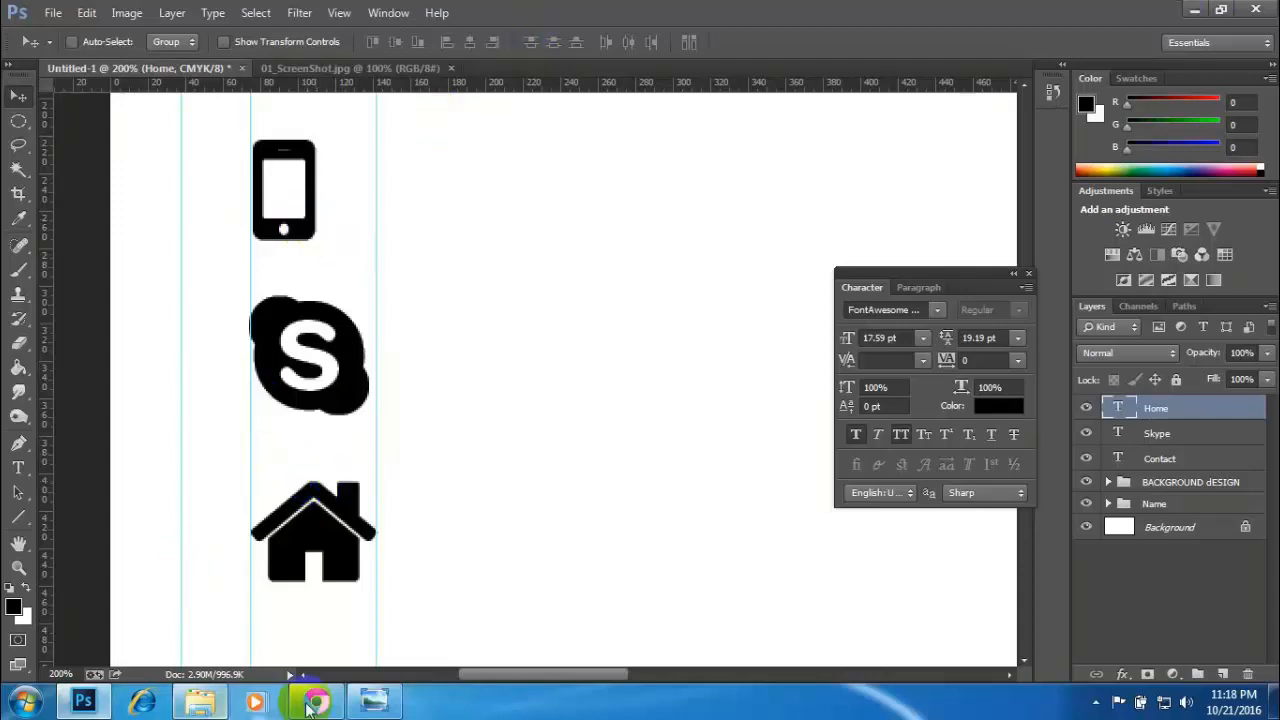
click(373, 703)
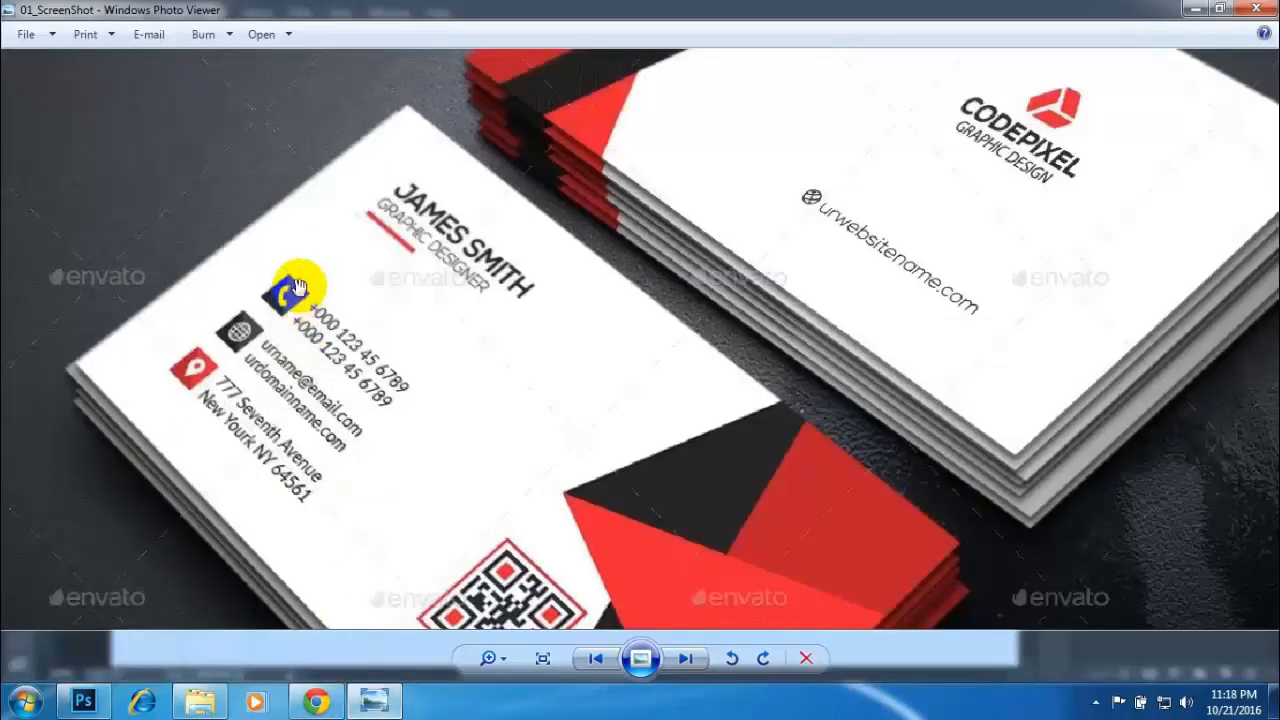
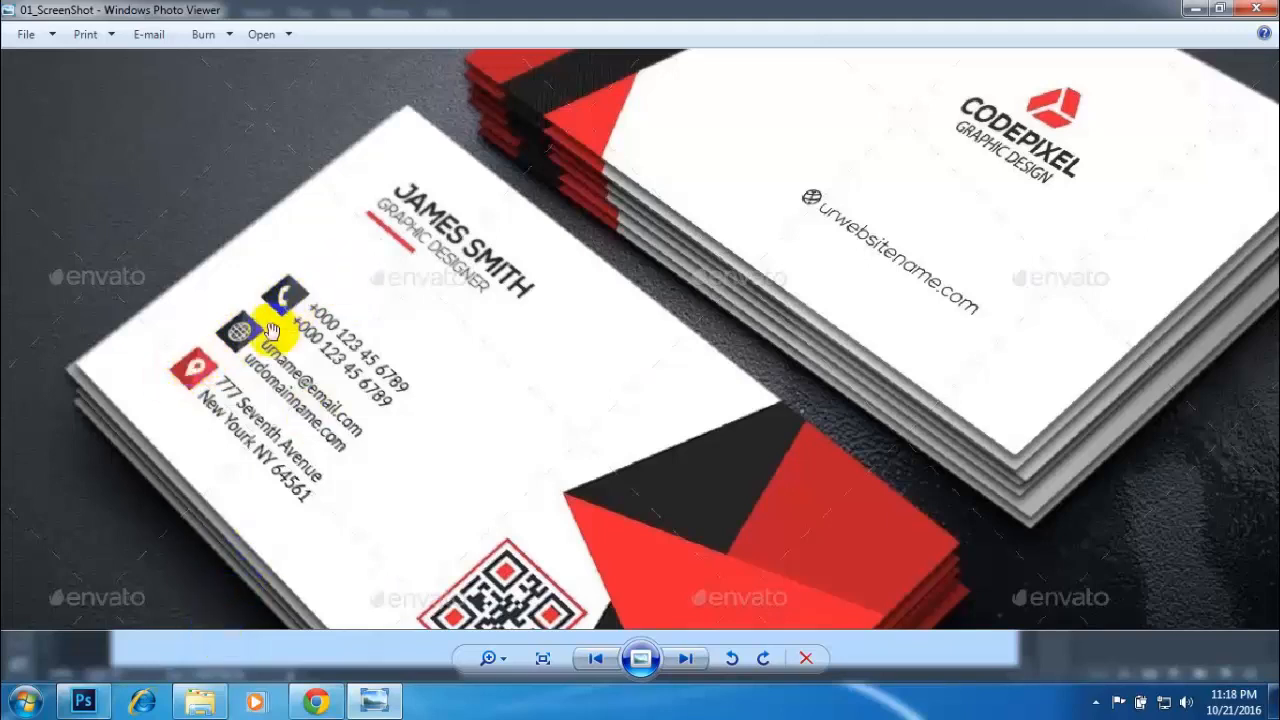
- Return to Photoshop, group the Contact, Skype and Home layers, and name the group "Icon"
click(84, 700)
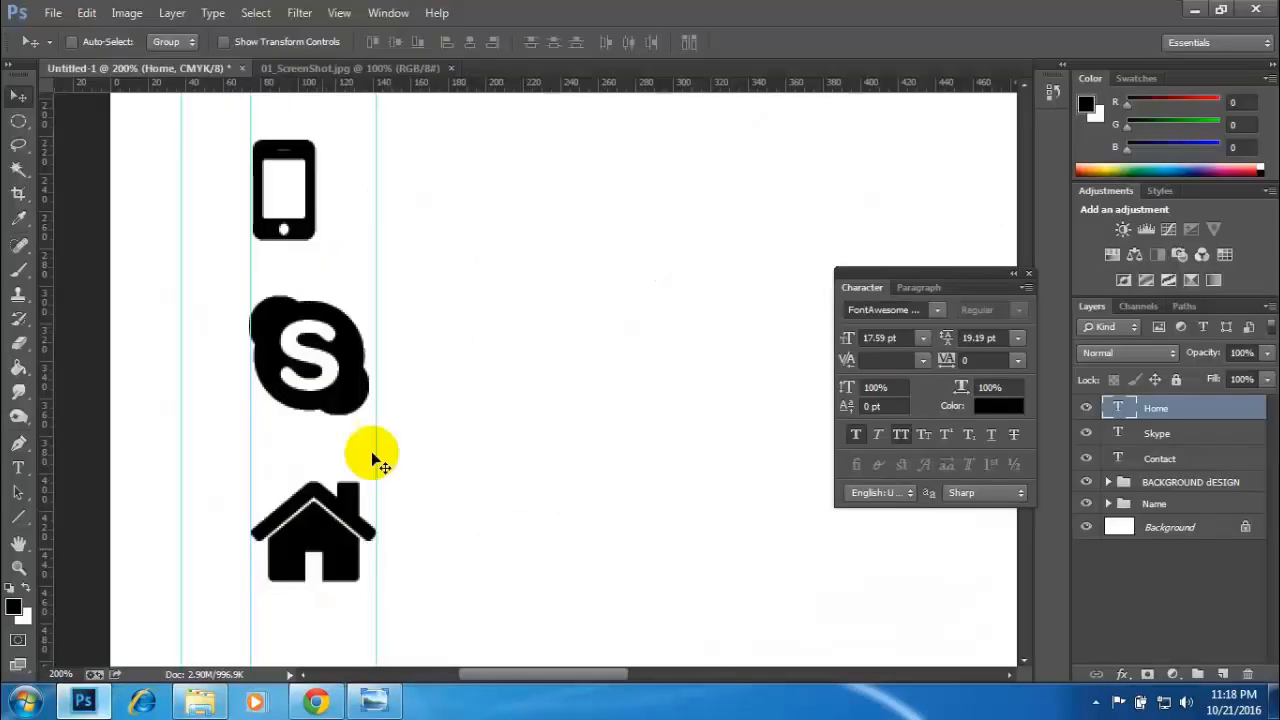
click(1158, 458)
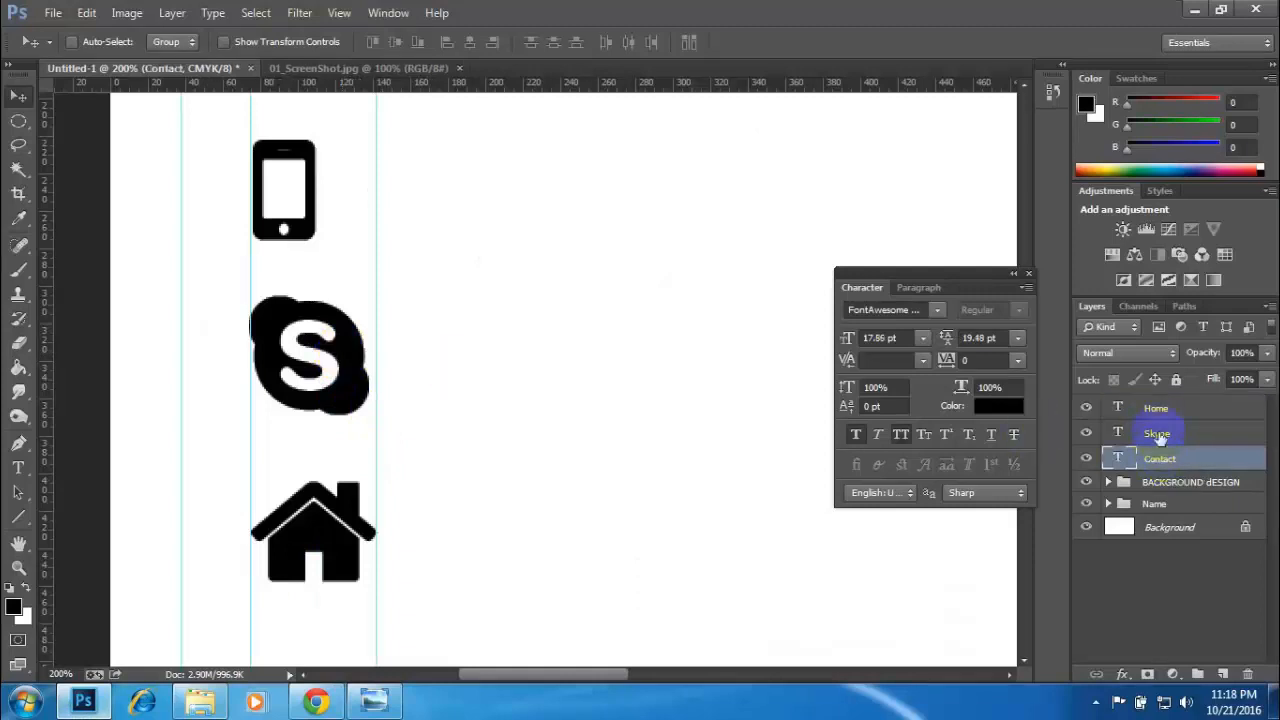
shift+click(1157, 433)
shift+click(1157, 408)
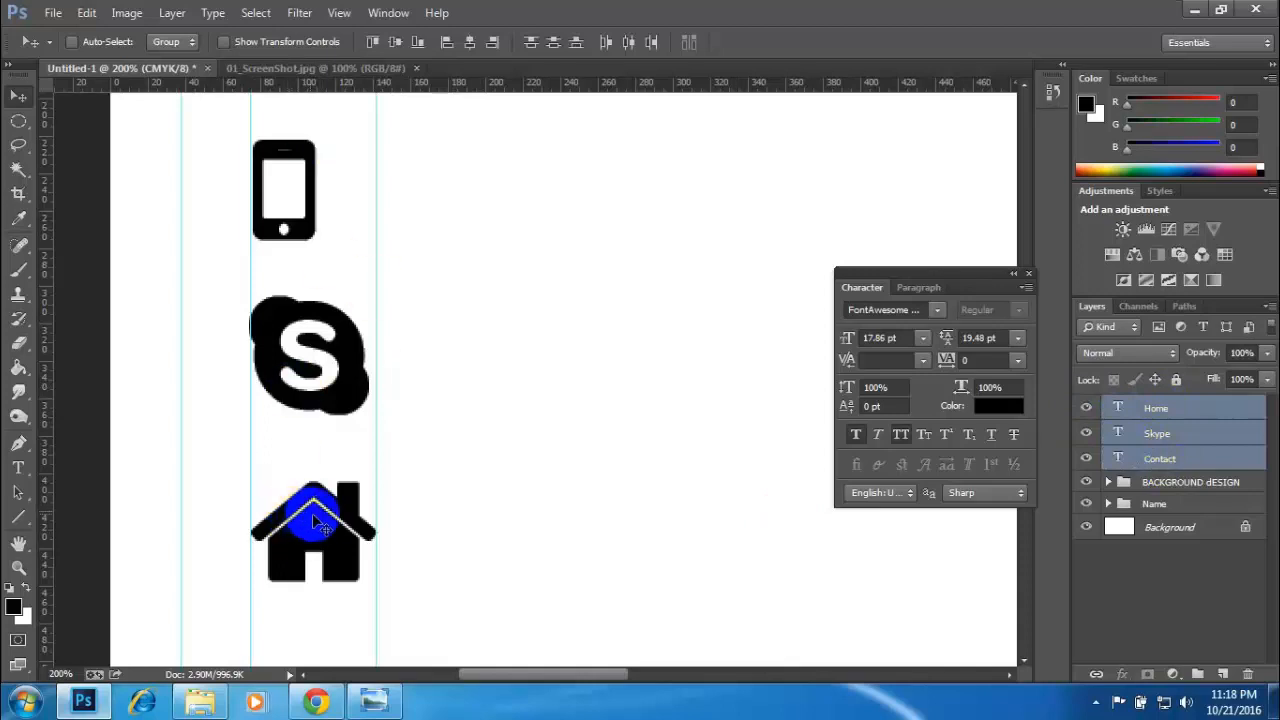
key(ctrl+g)
double_click(1155, 407)
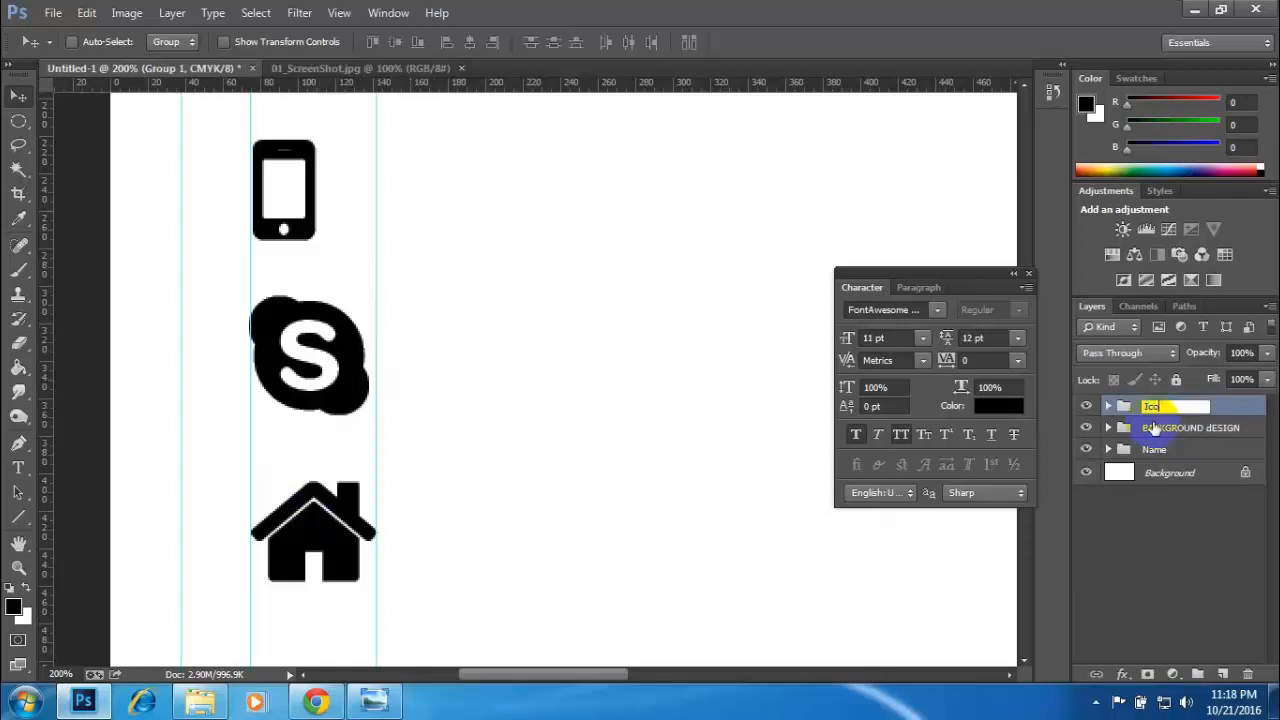
text(Icon)
key(Return)
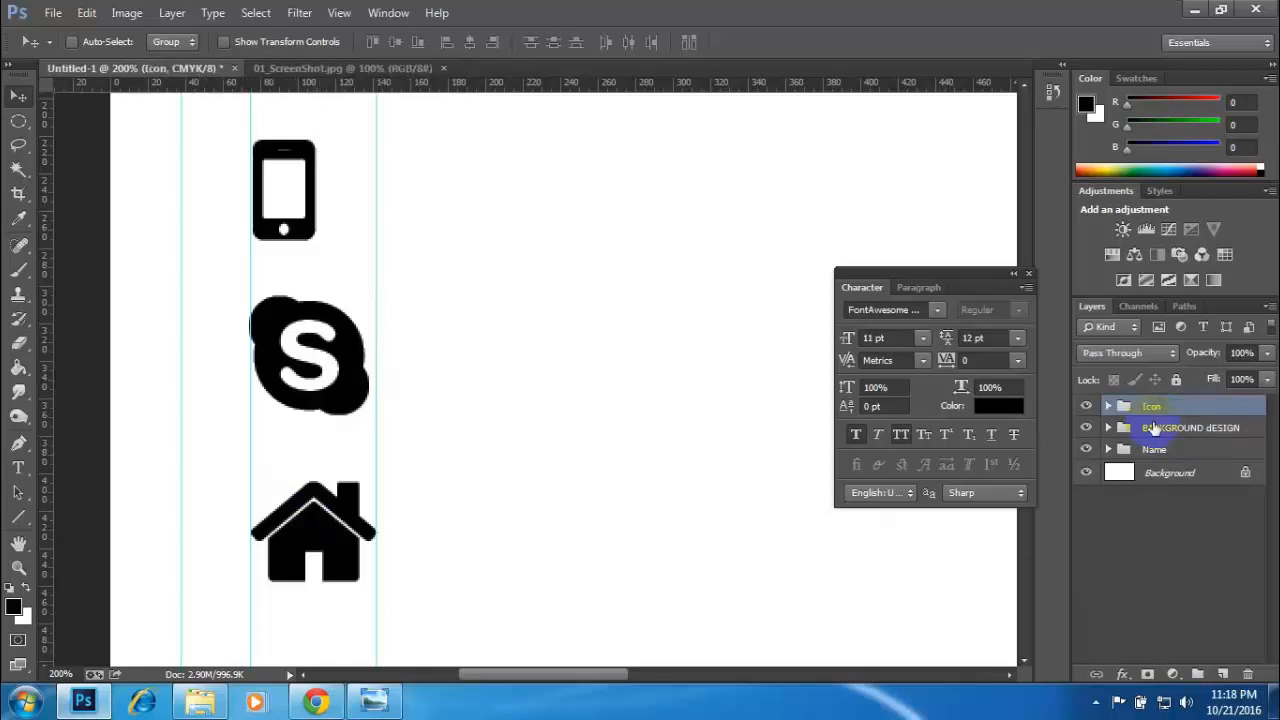
- Draw a red rectangle about 67 × 72 px over the phone icon, inside the Icon group and between the two guides
click(1109, 406)
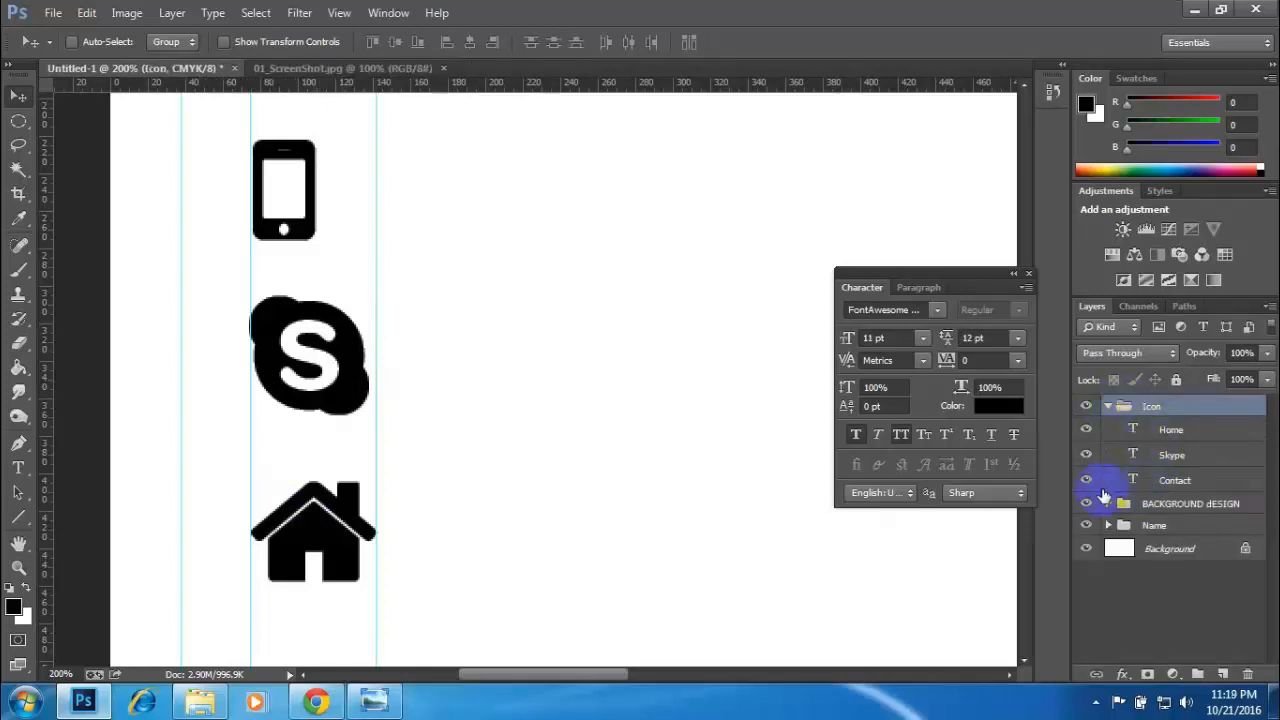
click(1087, 482)
click(1087, 482)
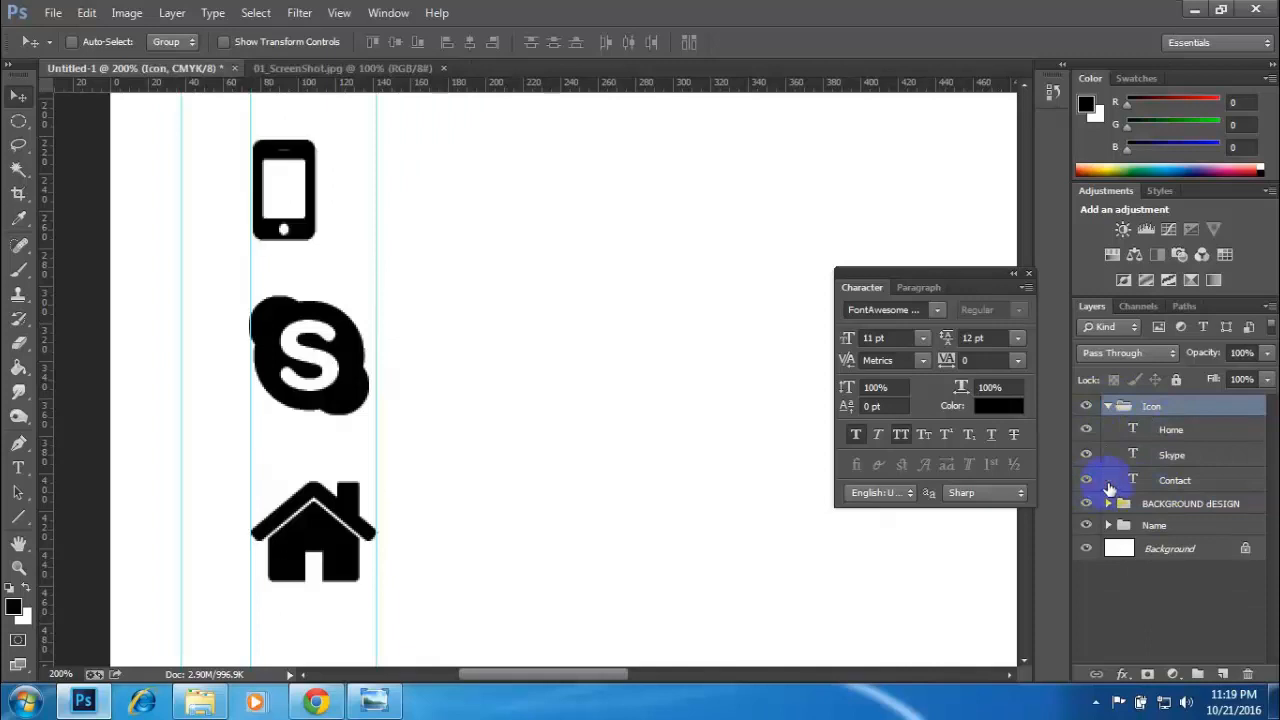
click(1174, 438)
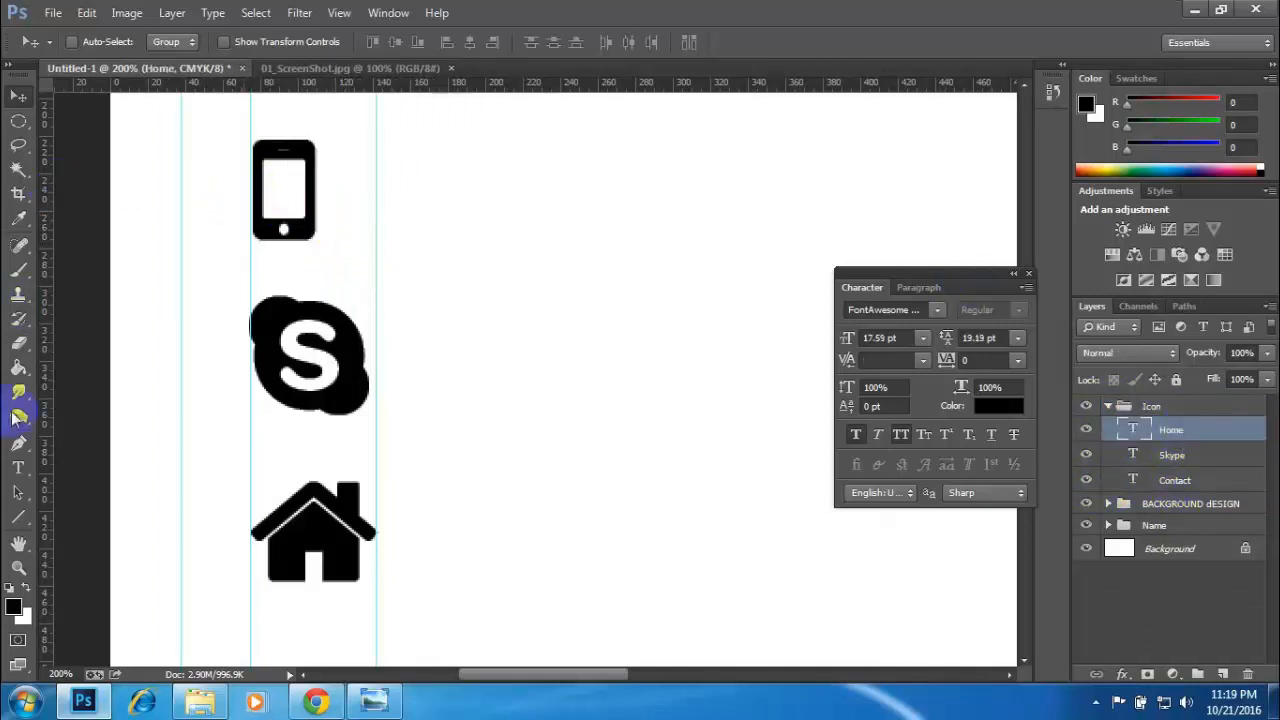
click(18, 517)
click(80, 513)
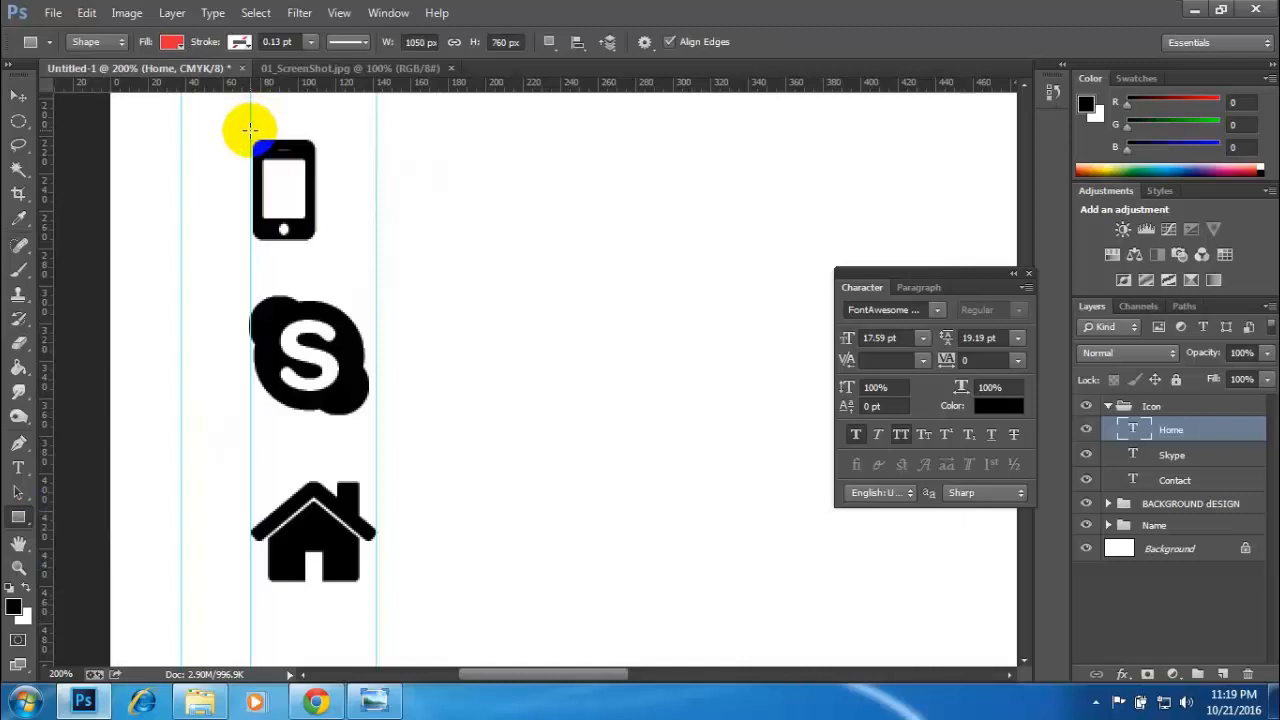
drag(249, 130, 371, 264)
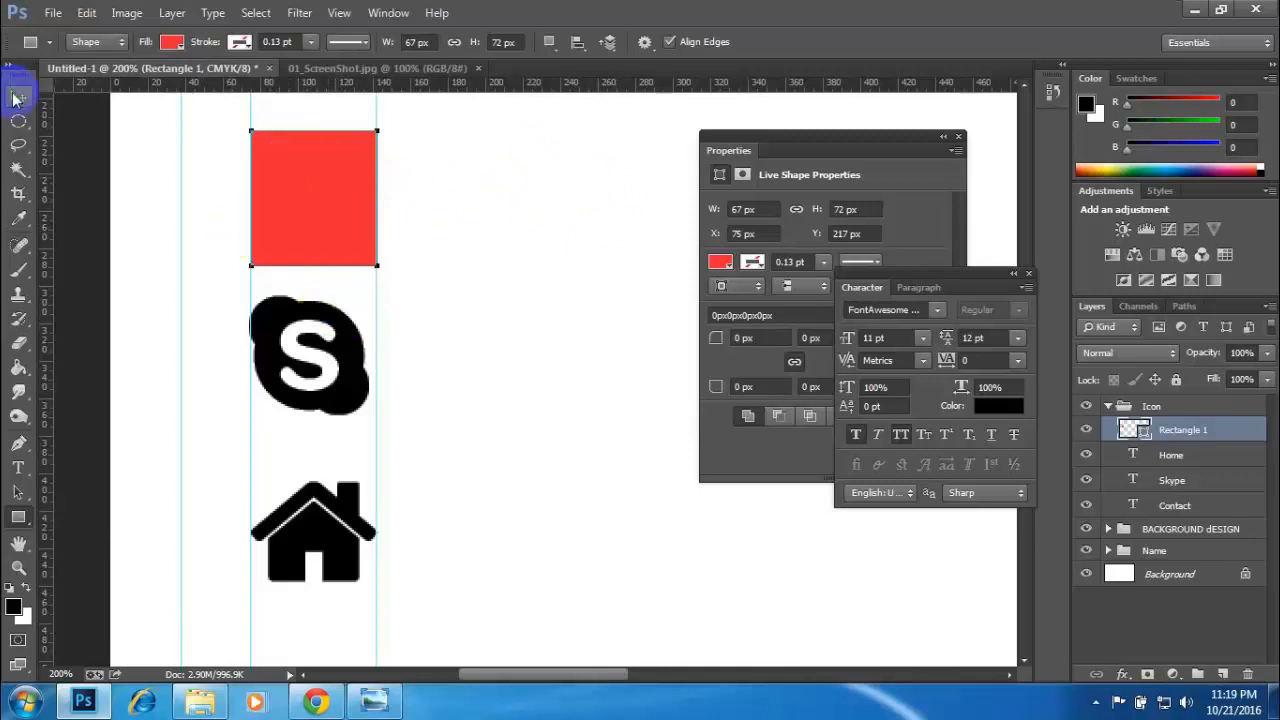
- Move the Contact layer above the red rectangle in the Icon group's layer order
click(15, 97)
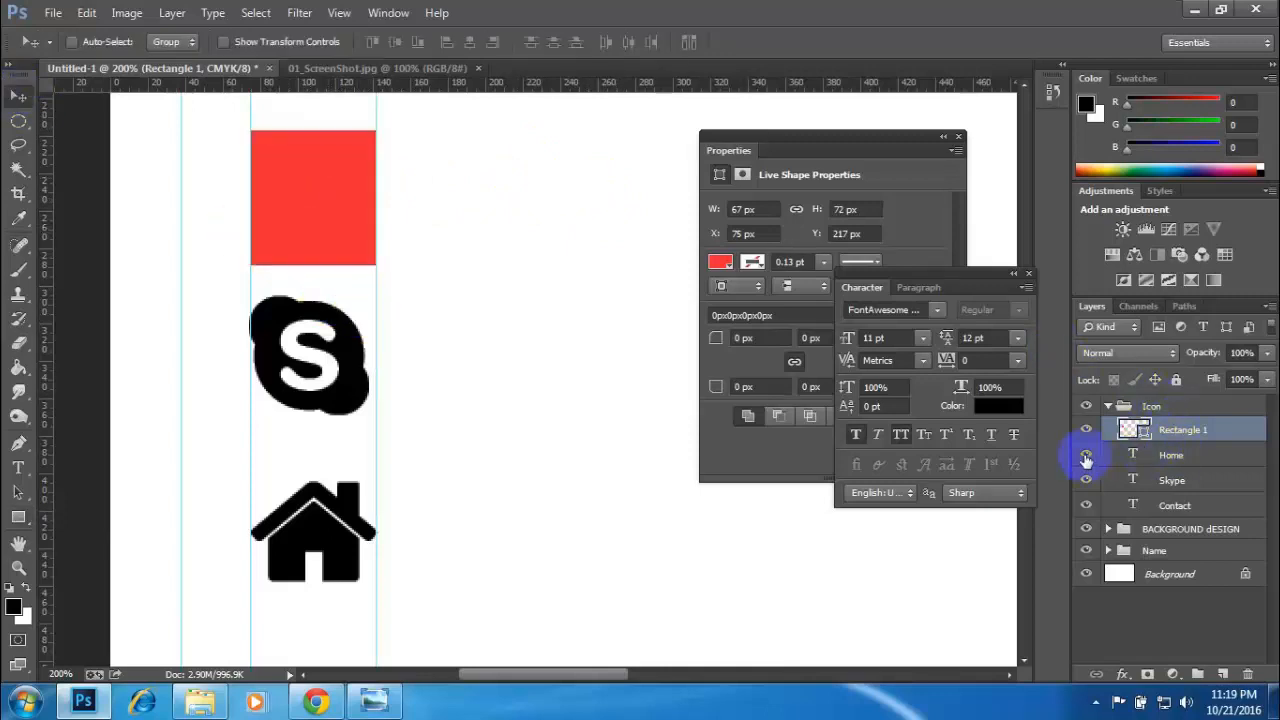
click(1181, 507)
drag(1180, 495, 1160, 418)
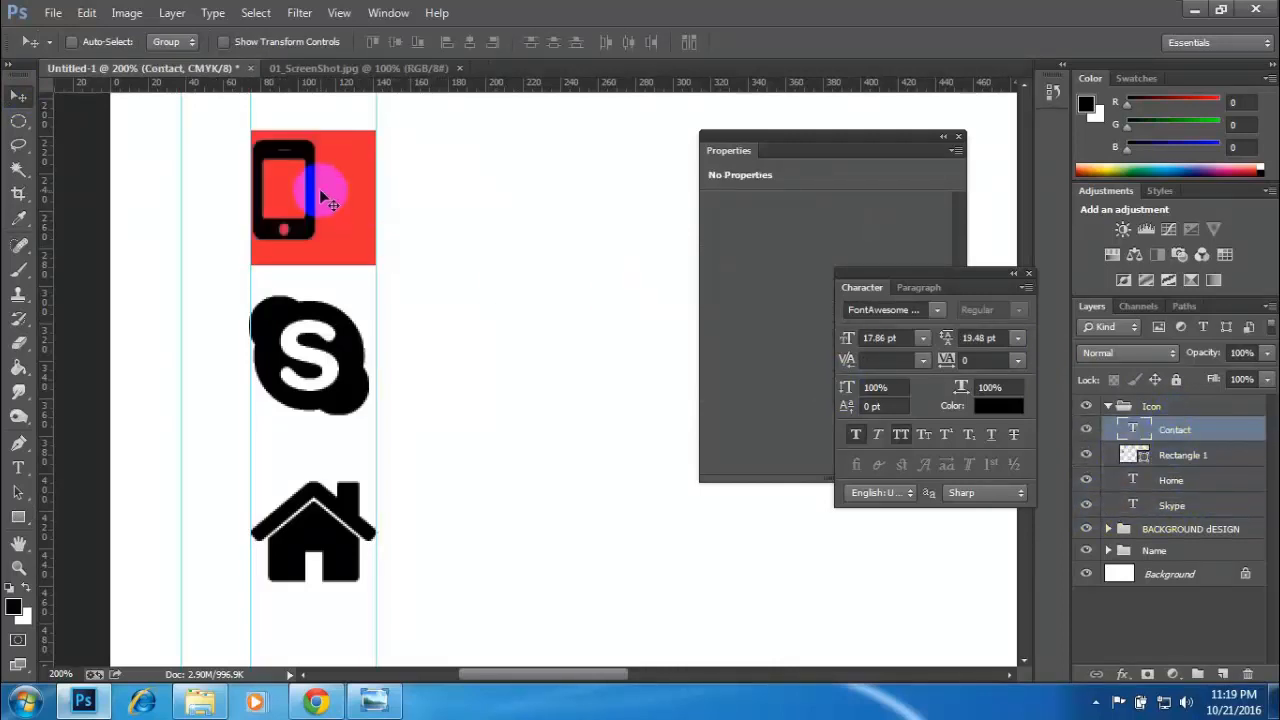
- Load the red rectangle's outline as a selection, centre the phone icon in it horizontally and vertically, and deselect
click(1150, 458)
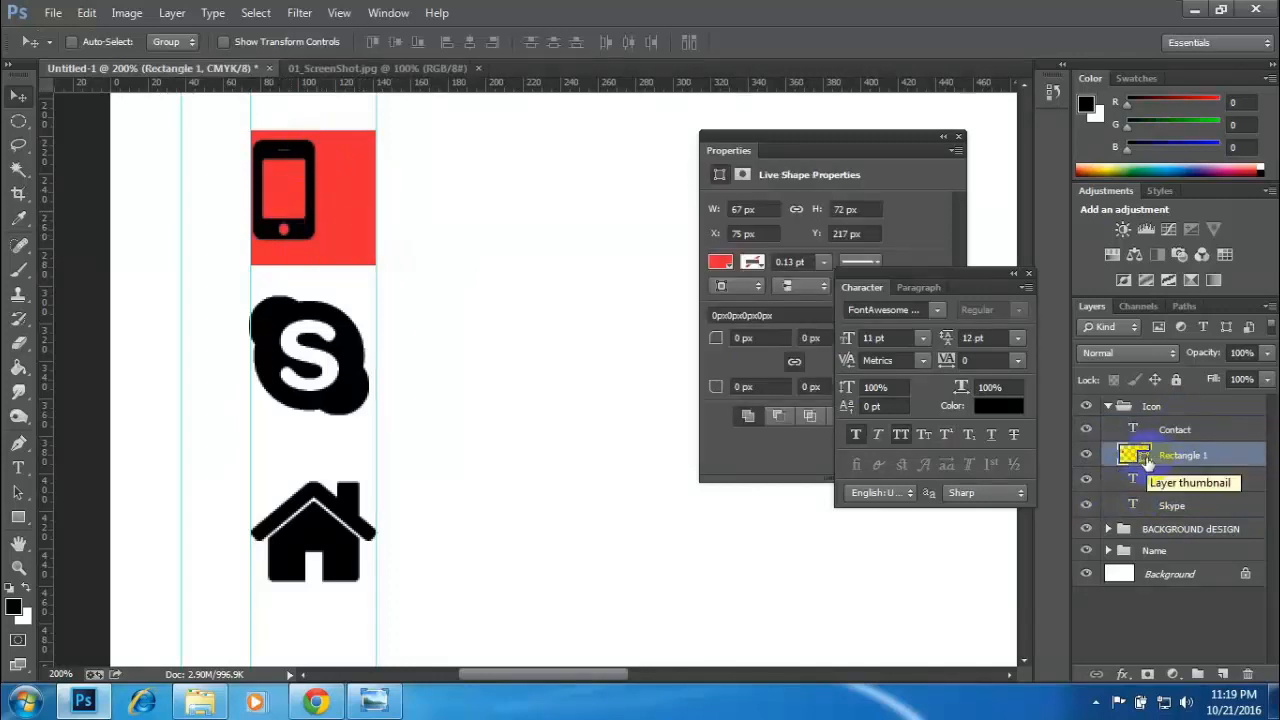
ctrl+click(1143, 458)
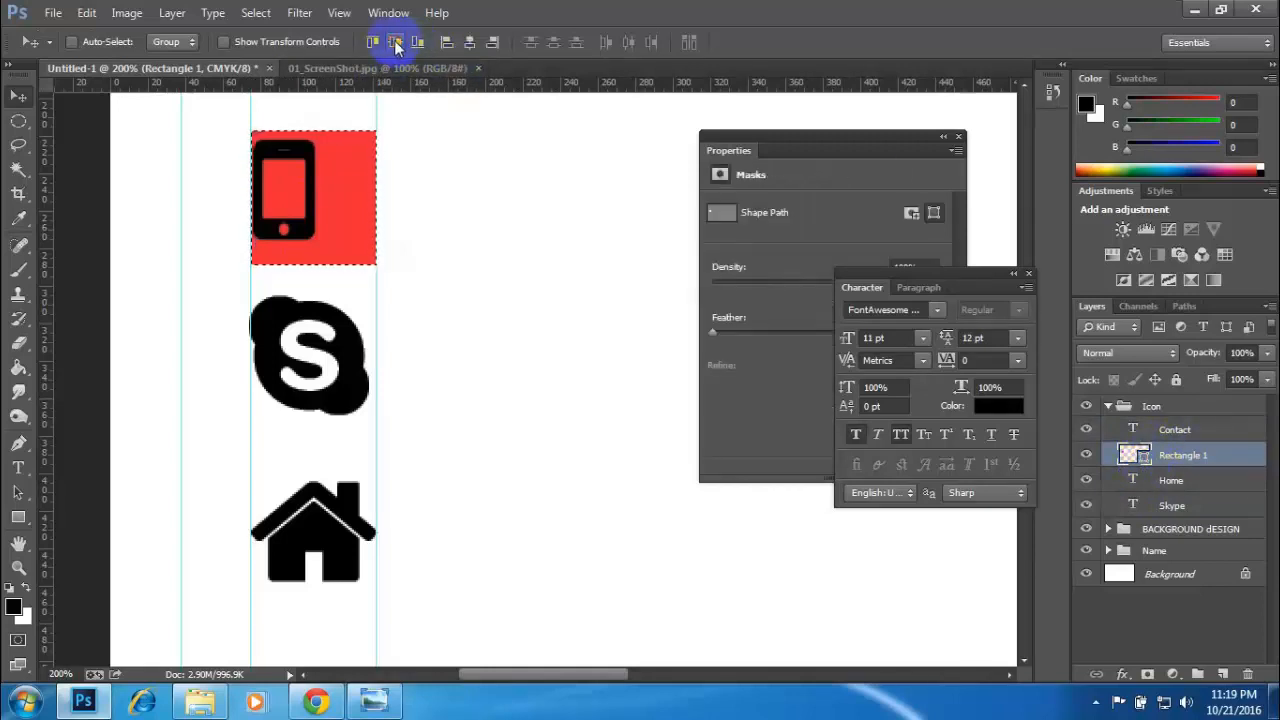
click(466, 47)
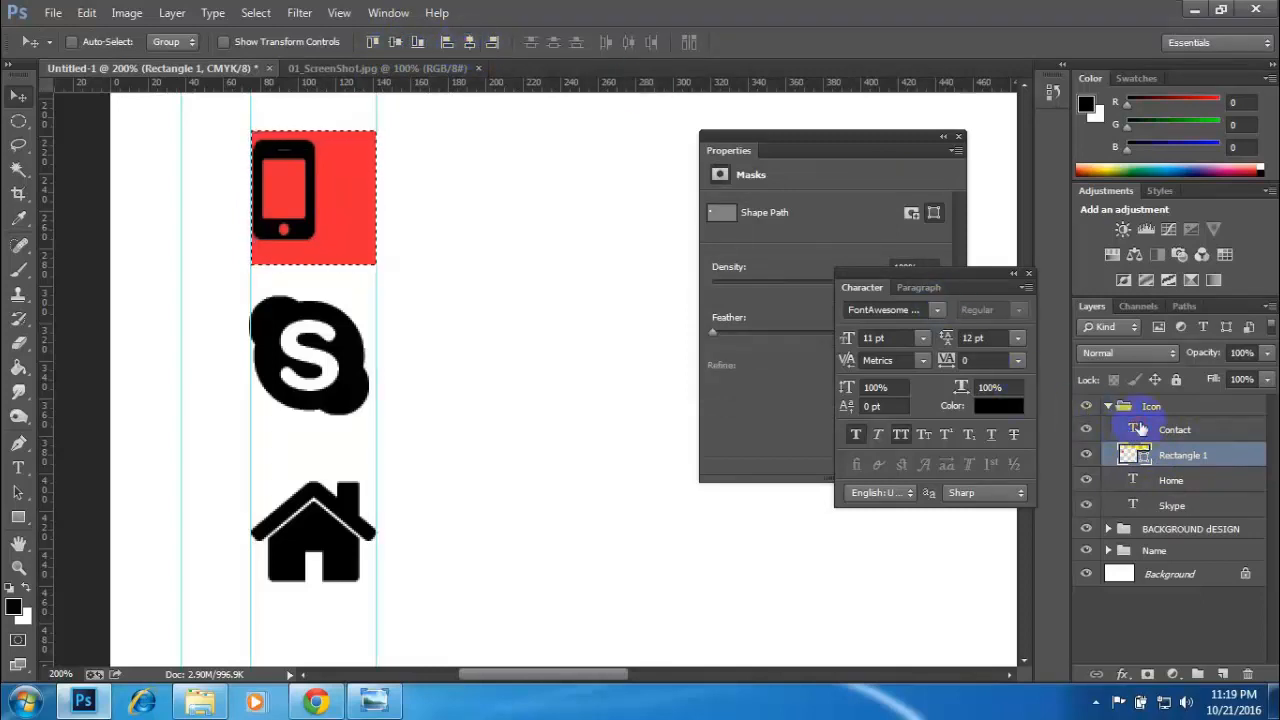
click(1128, 432)
click(468, 42)
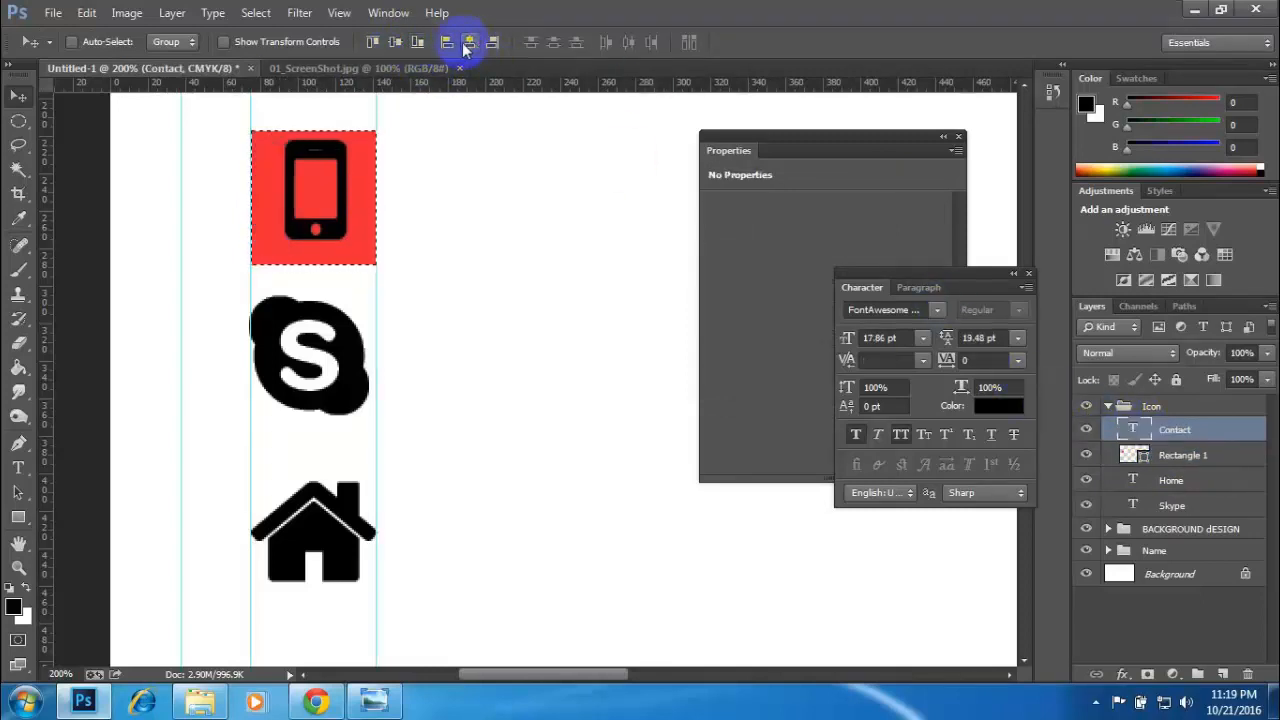
click(397, 44)
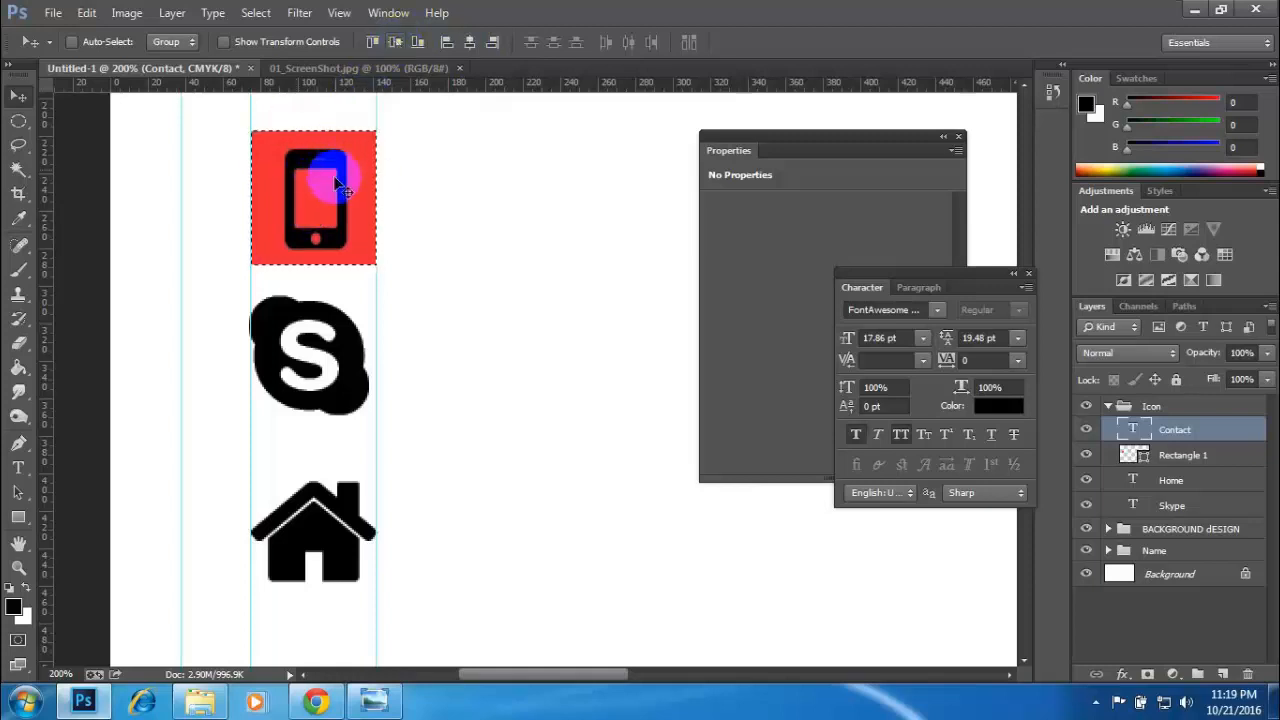
click(27, 94)
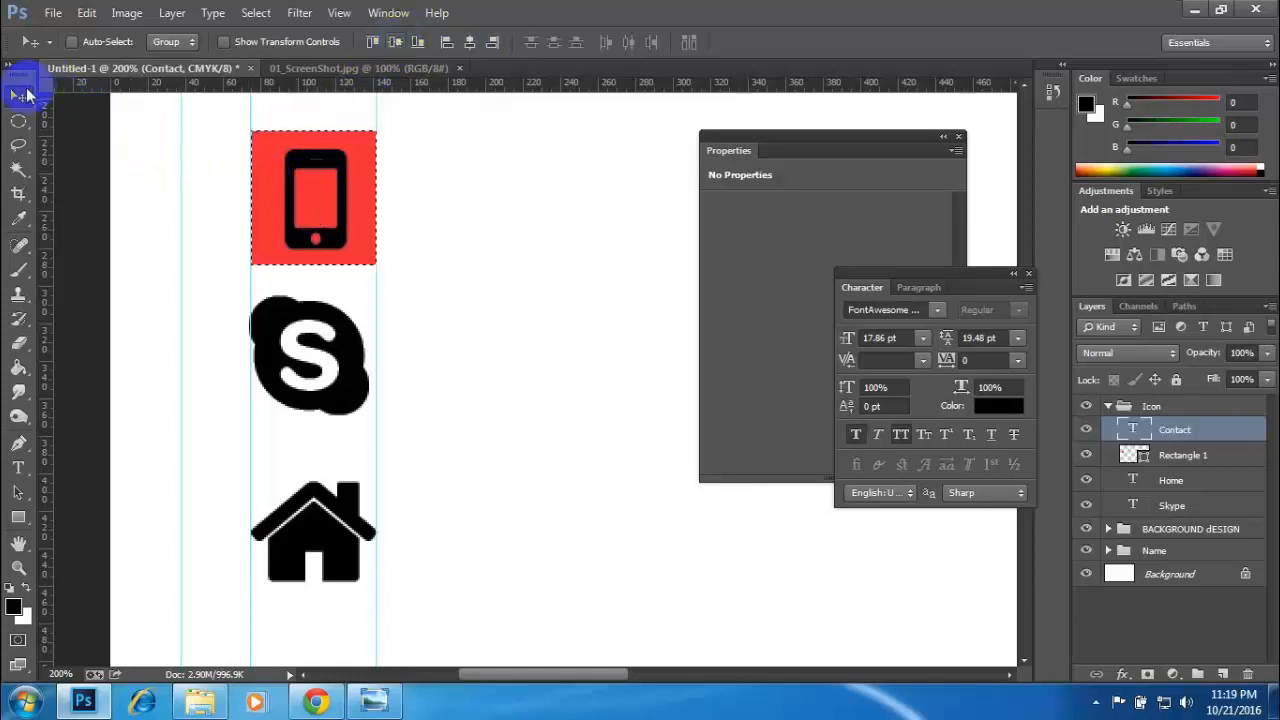
key(ctrl+d)
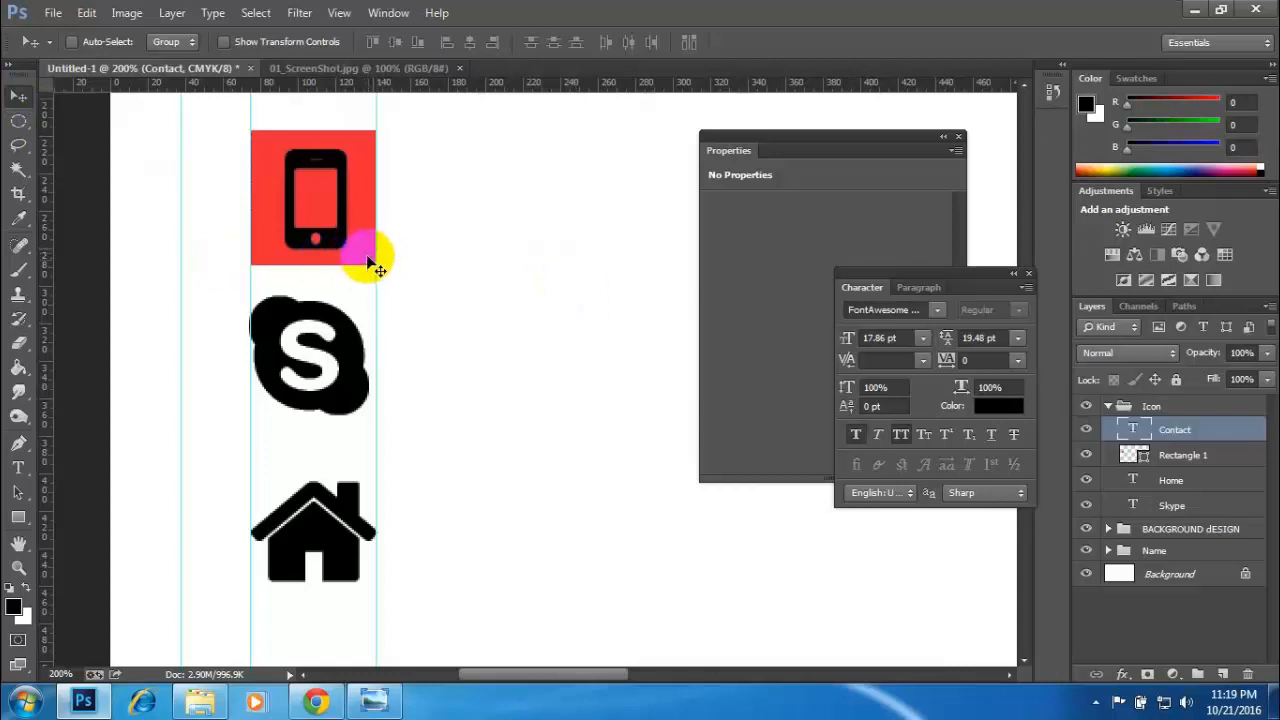
- Round all four corners of the red rectangle behind the phone icon to 15 px
click(1171, 460)
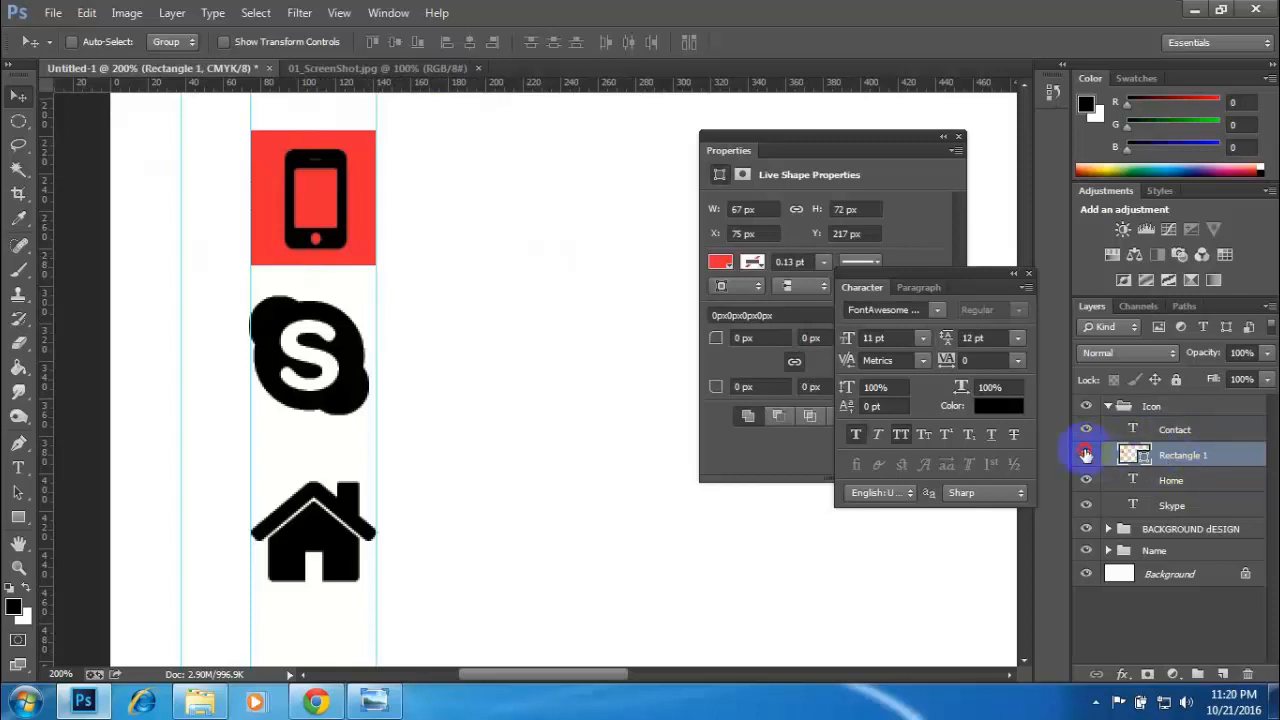
click(1085, 455)
click(1085, 455)
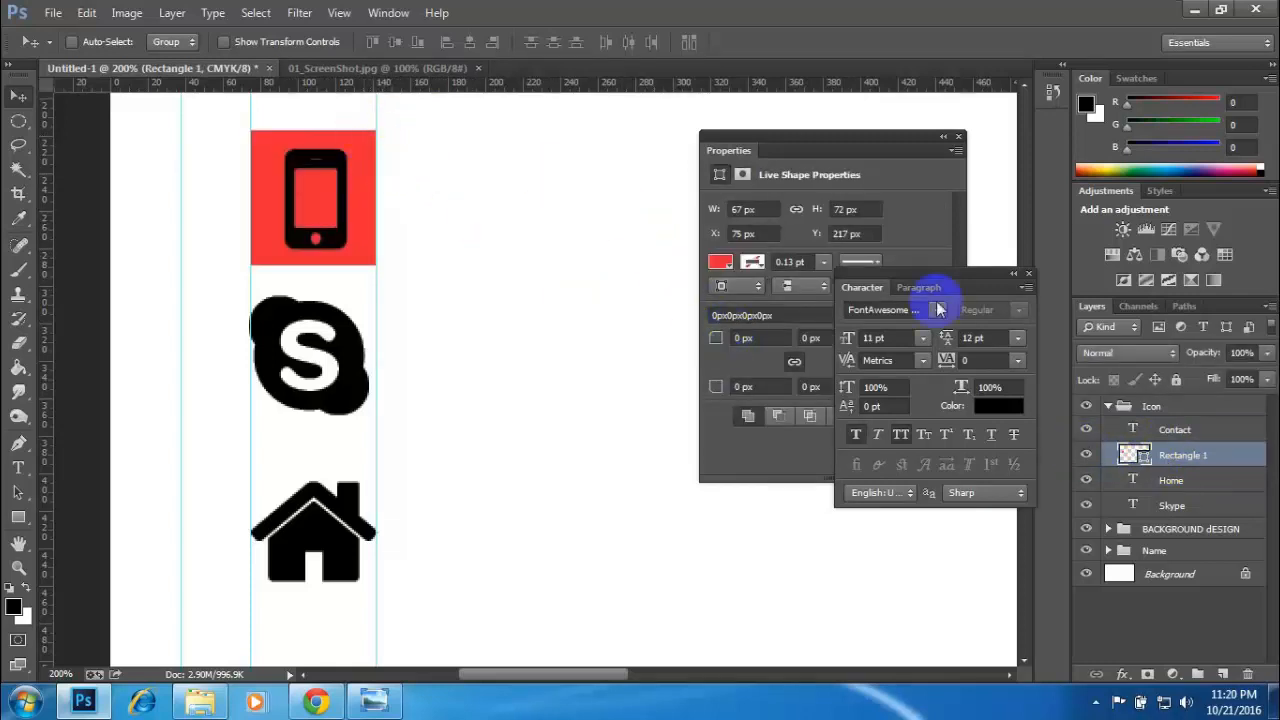
drag(976, 279, 900, 531)
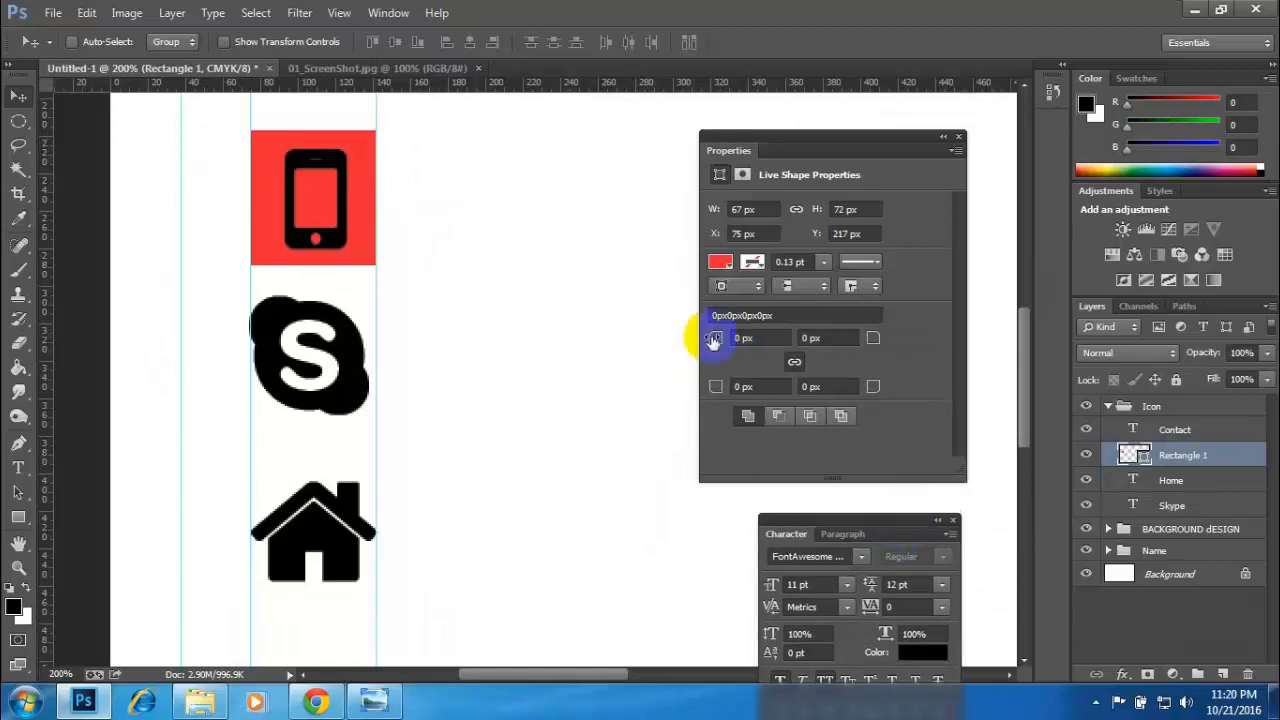
click(1087, 456)
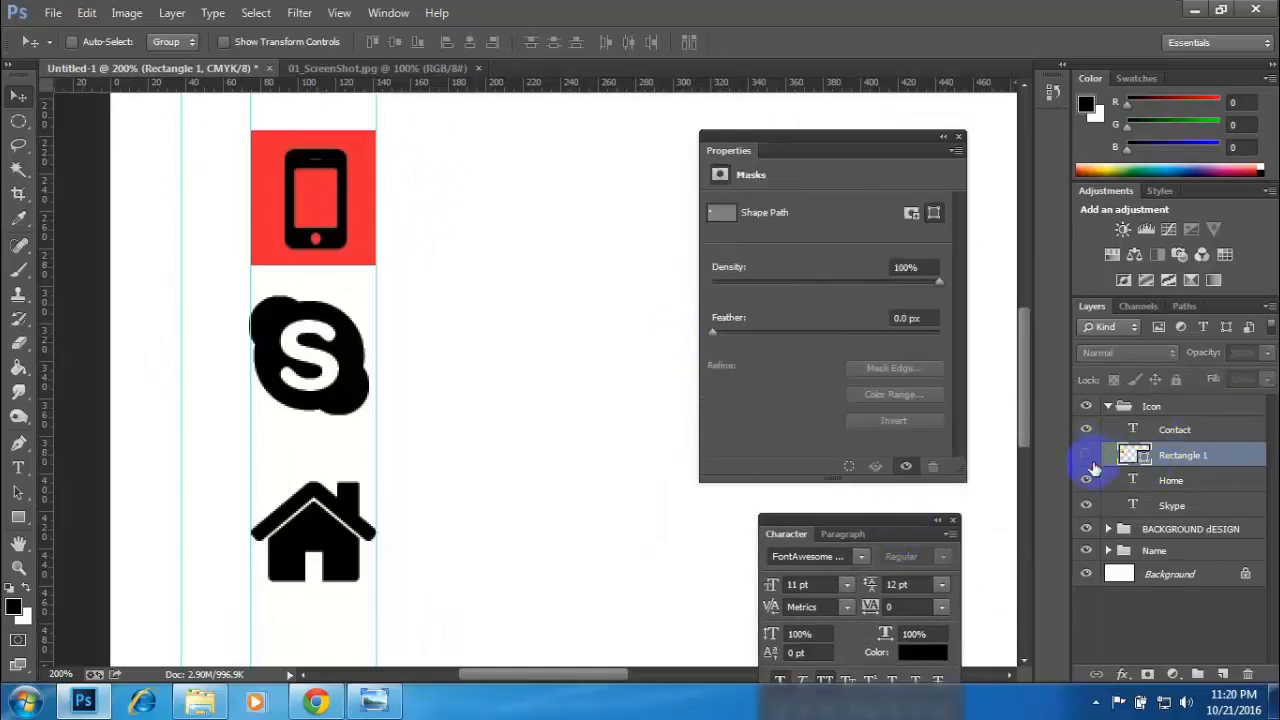
click(1087, 456)
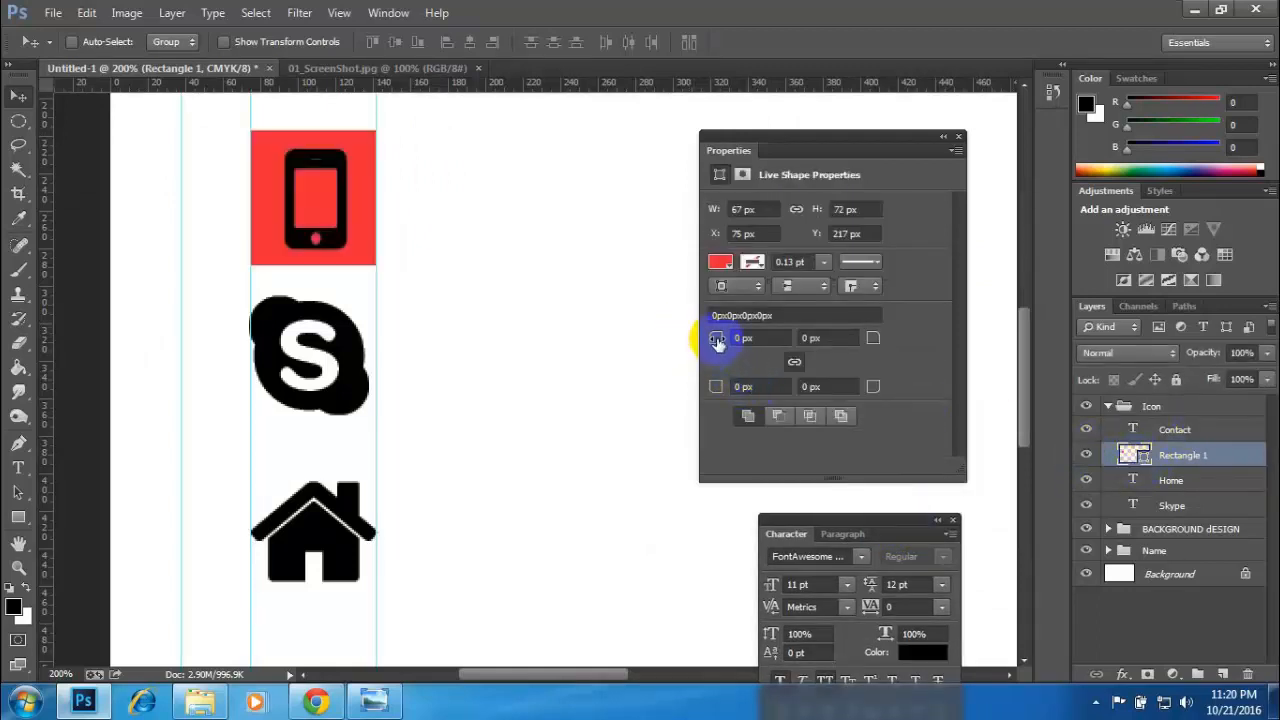
mouse_move(717, 342)
mouse_down()
mouse_move(751, 337)
mouse_move(694, 337)
mouse_move(773, 345)
mouse_move(694, 346)
mouse_move(713, 344)
mouse_up()
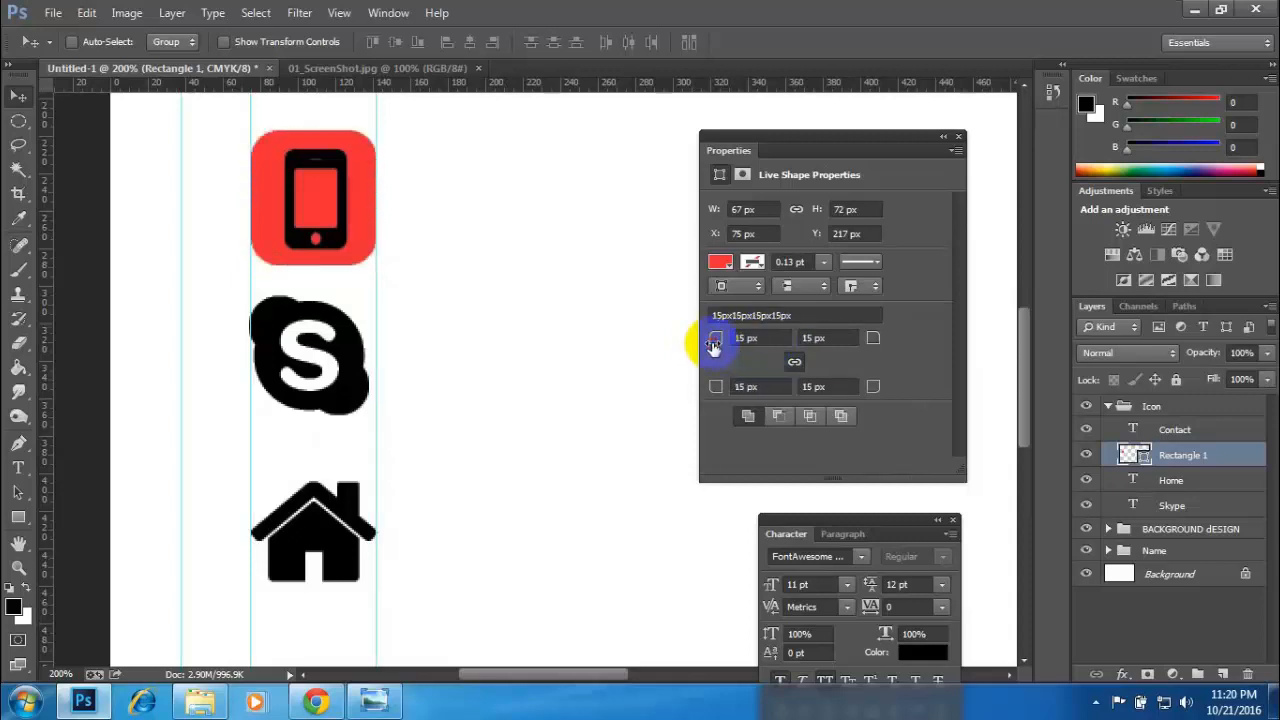
click(15, 96)
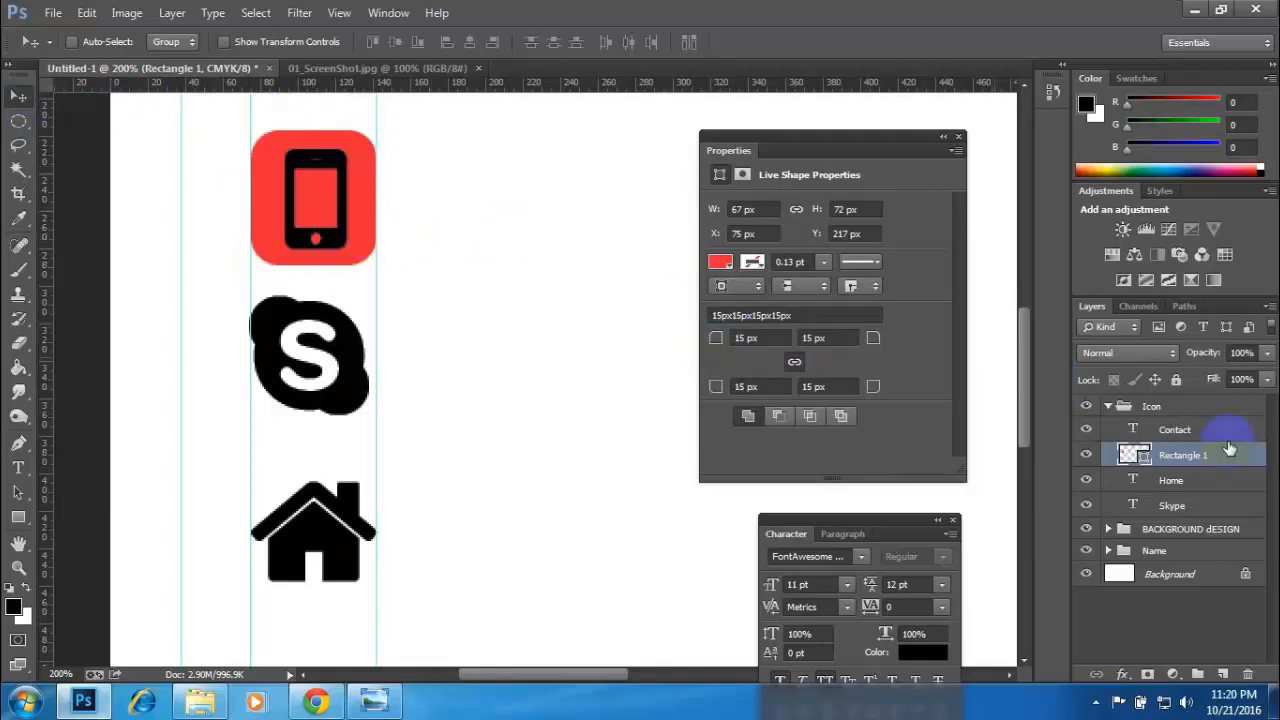
- Duplicate the rounded red rectangle, place the copy directly beneath the Home text layer, and rename it "Home"
click(1177, 458)
key(ctrl+j)
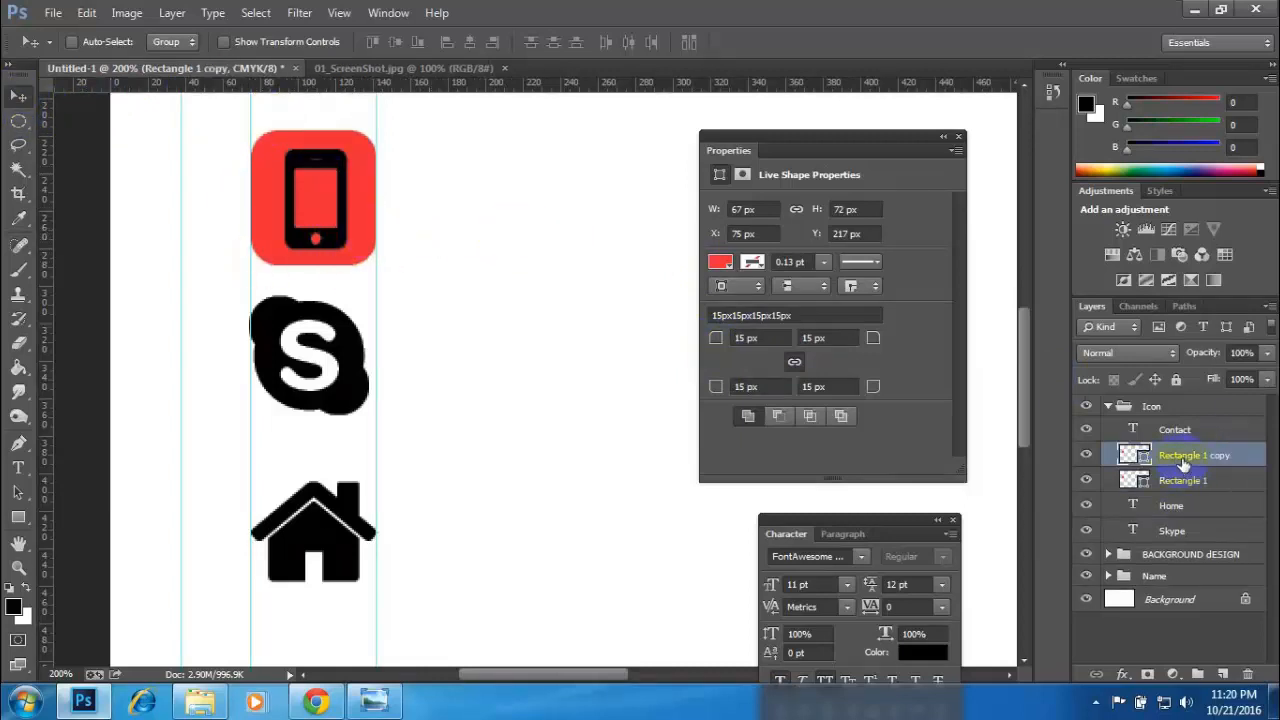
drag(1185, 458, 1197, 500)
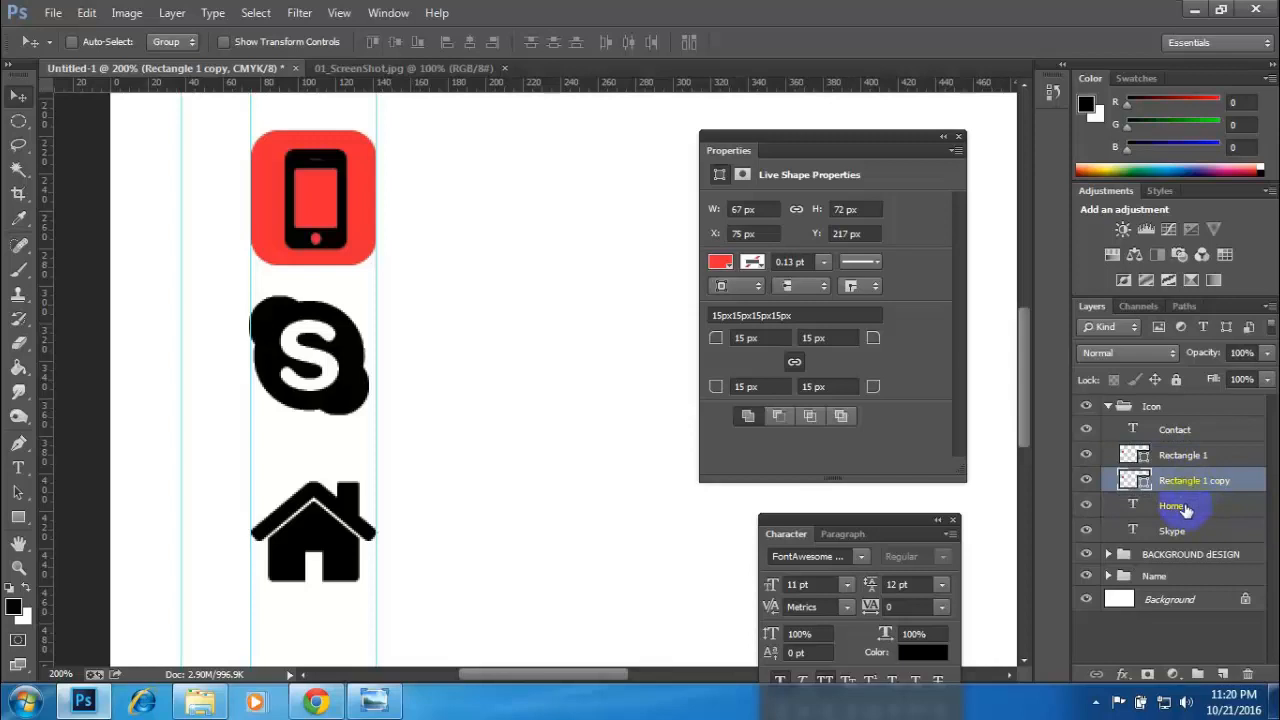
click(1185, 508)
drag(1188, 481, 1190, 506)
double_click(1190, 506)
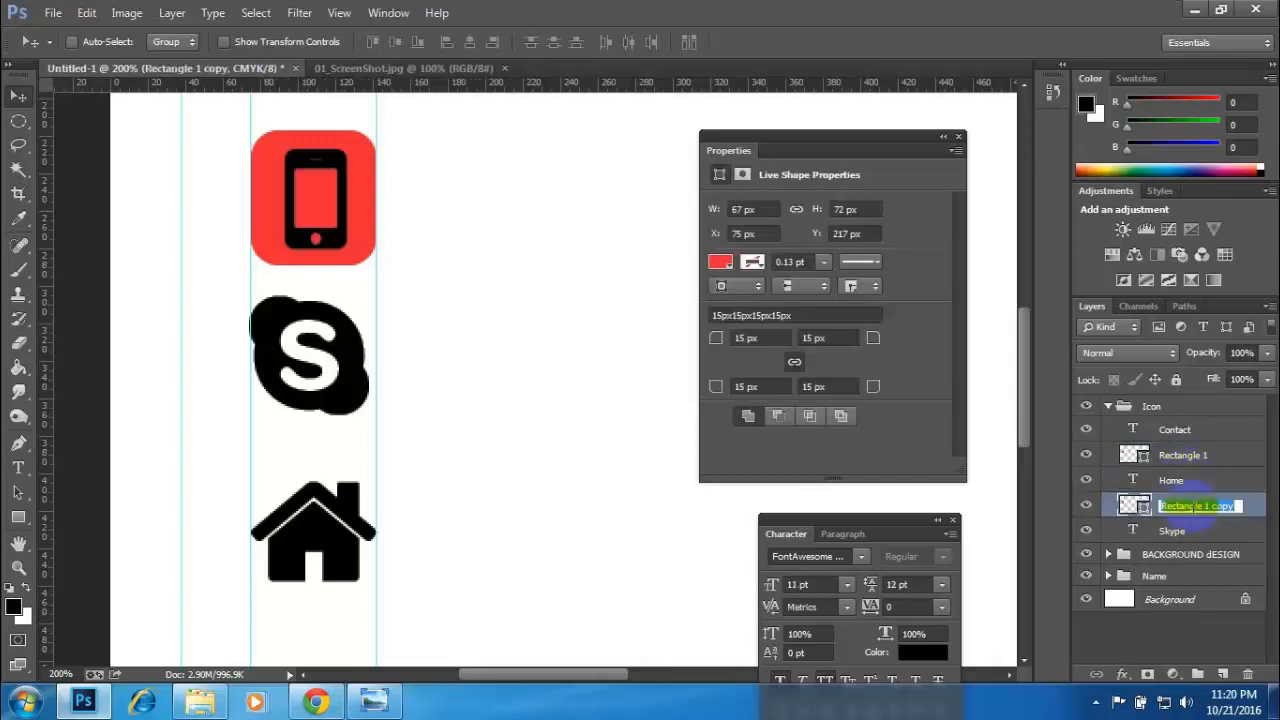
text(Home)
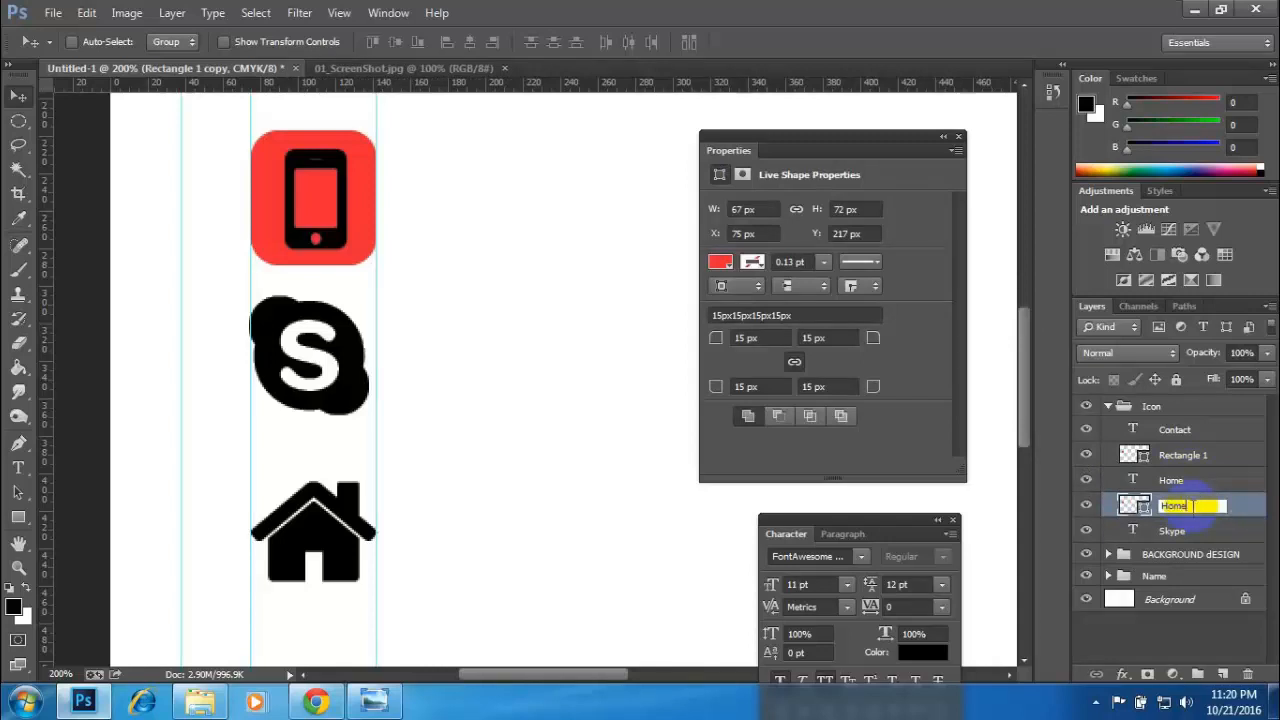
key(Return)
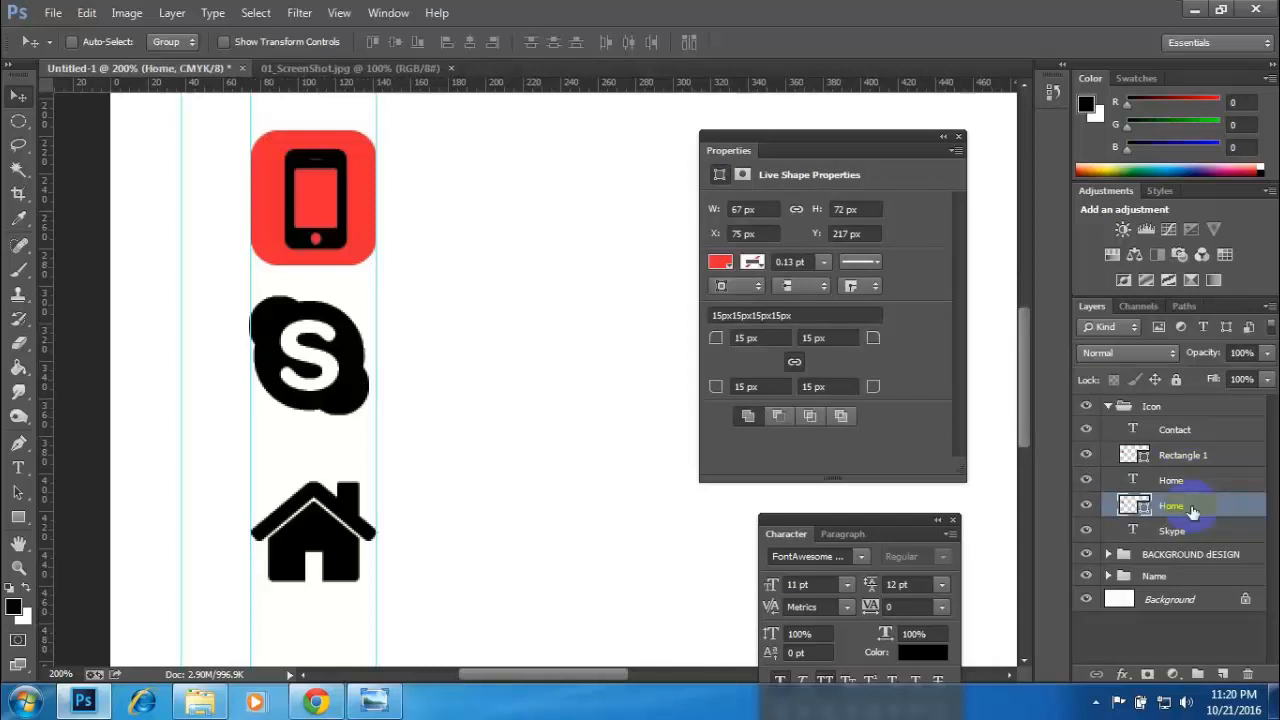
- Move the Skype text layer above the two Home layers, and select the Home rectangle layer
click(1086, 482)
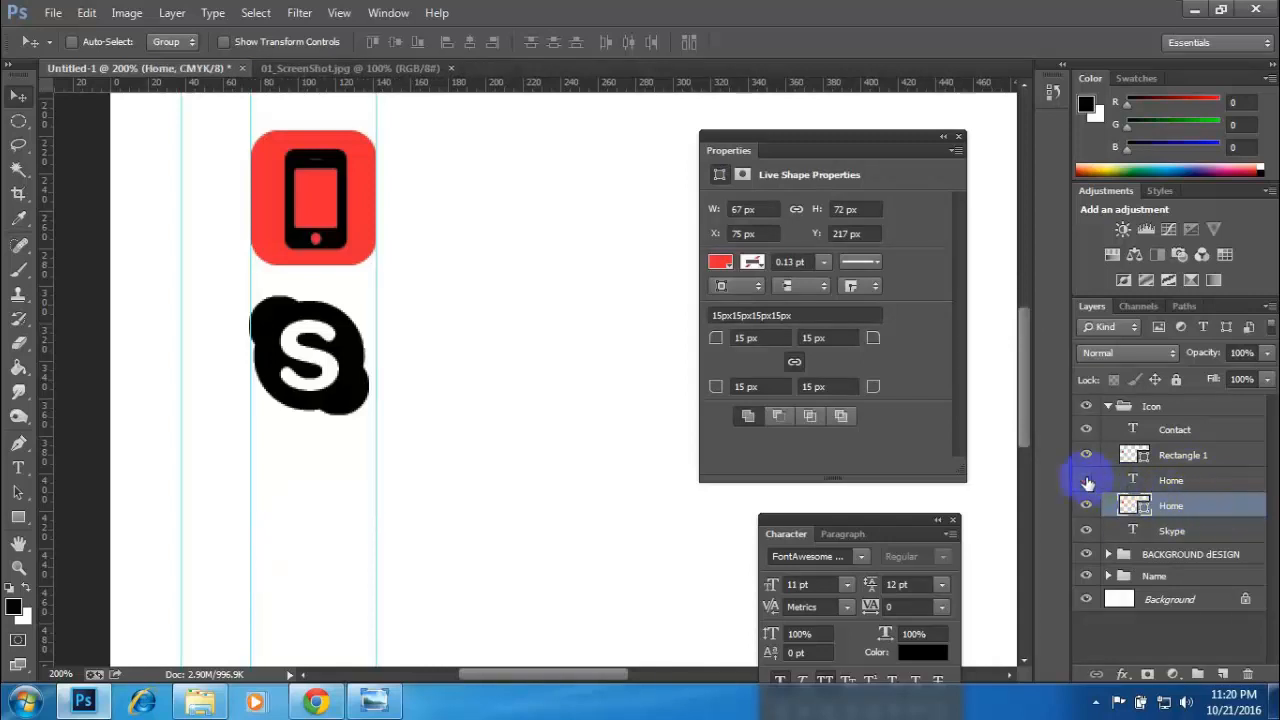
click(1086, 482)
click(1157, 482)
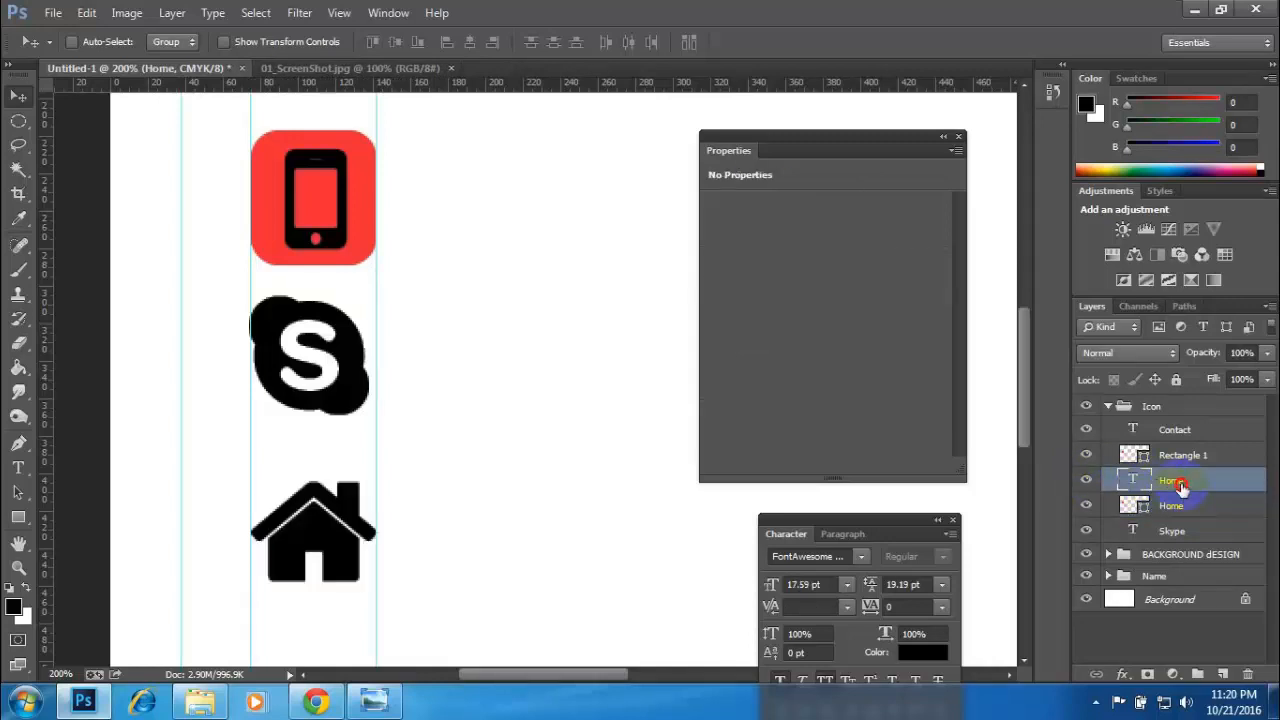
click(1175, 531)
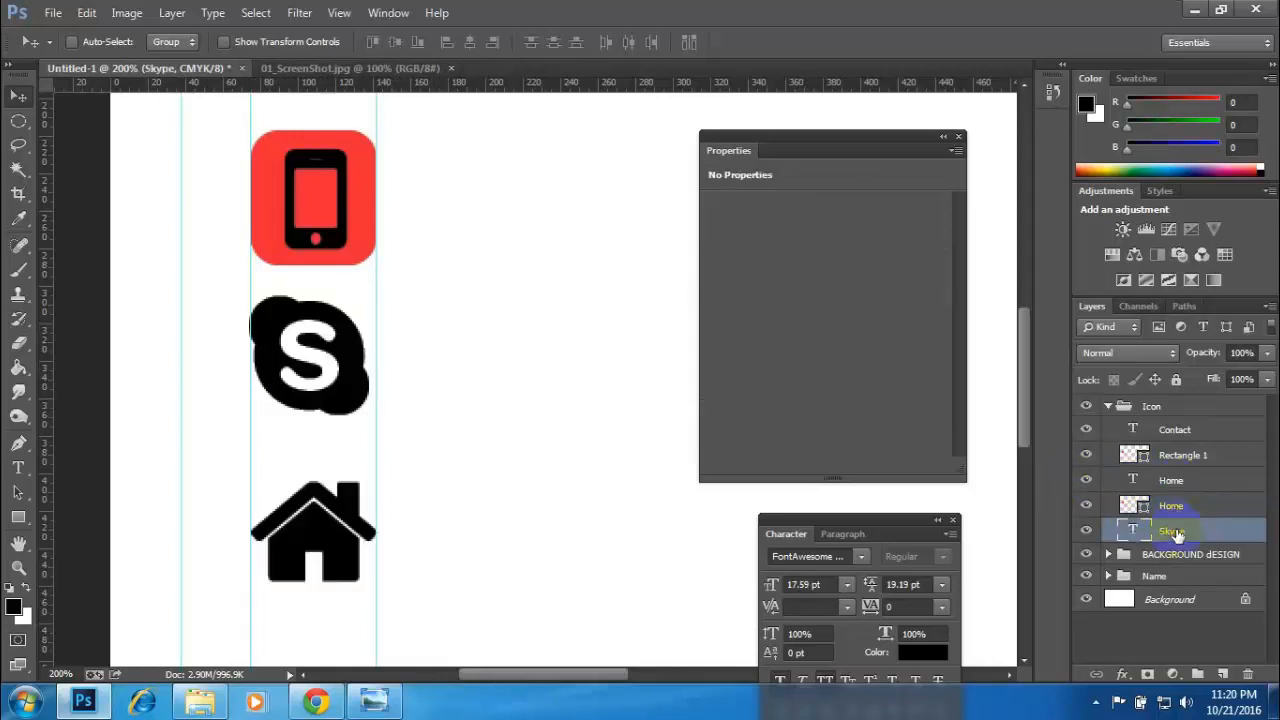
drag(1183, 529, 1184, 474)
click(1178, 528)
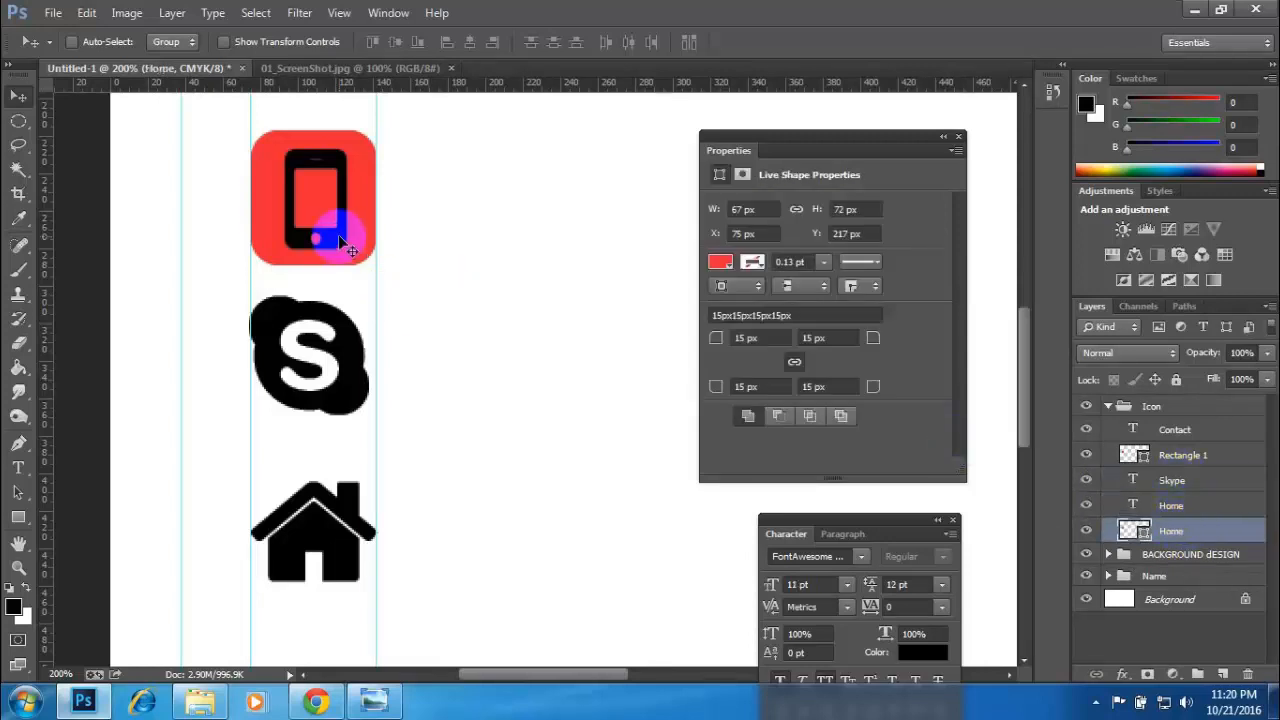
- Move the Home rectangle straight down so it sits behind the house icon
drag(341, 243, 361, 572)
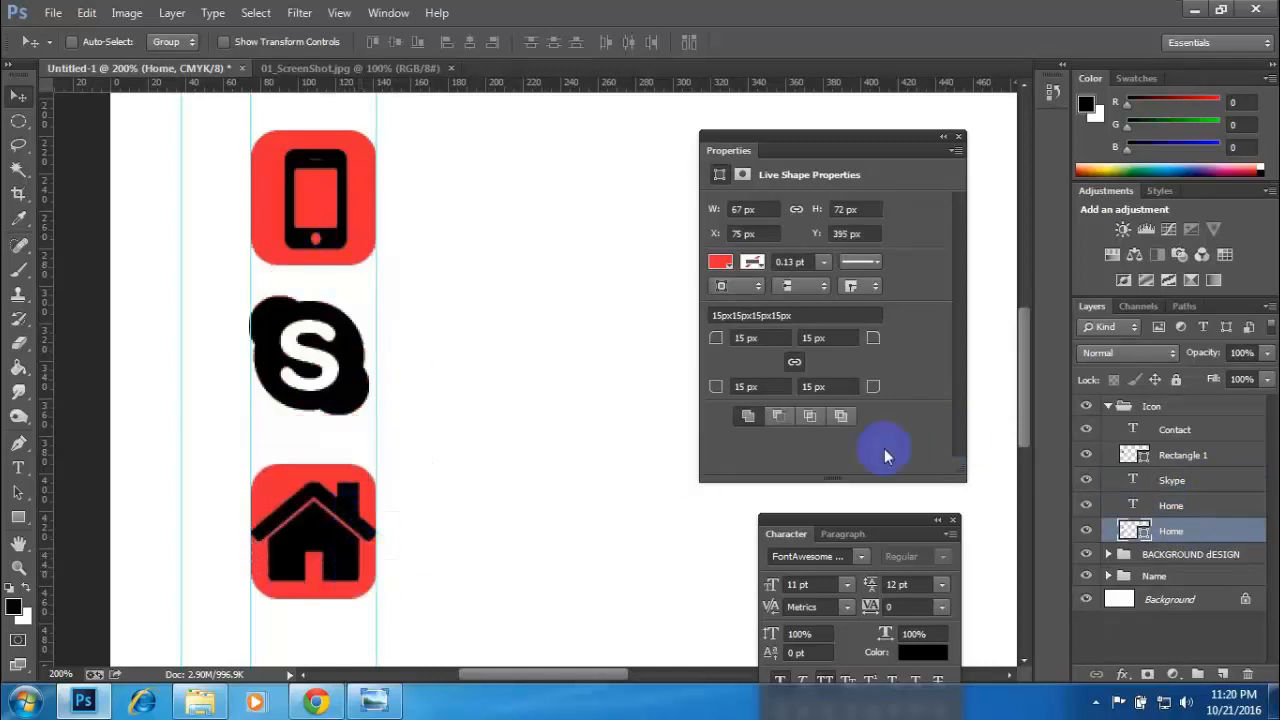
click(1160, 508)
click(1168, 480)
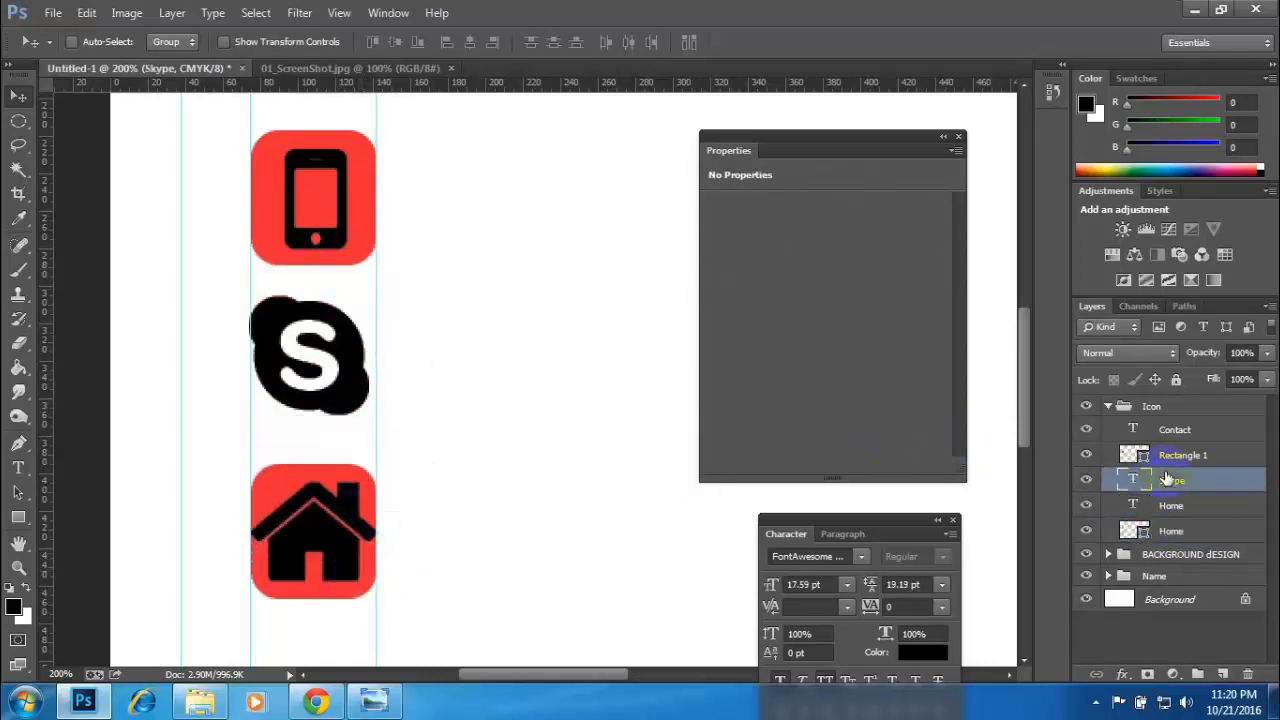
- Duplicate the Rectangle 1 layer, rename the copy "Skype", and place it between Rectangle 1 and the Skype text layer
click(1166, 458)
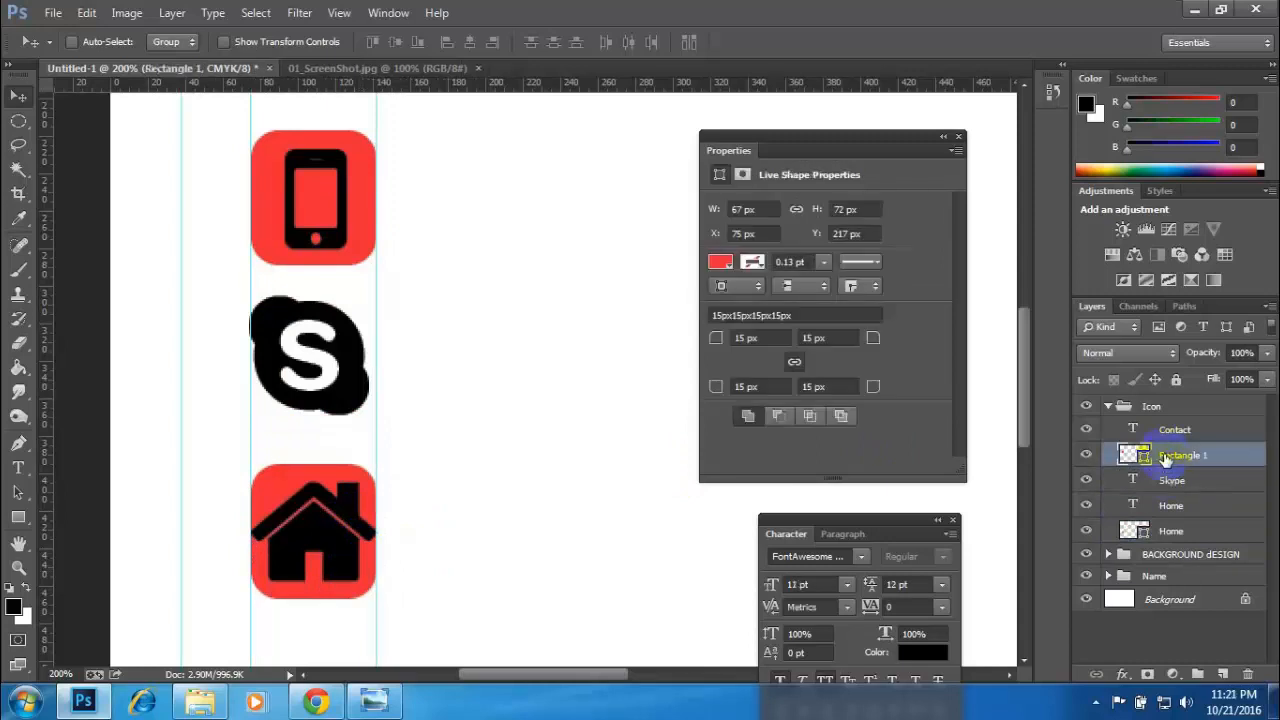
key(ctrl+j)
double_click(1186, 457)
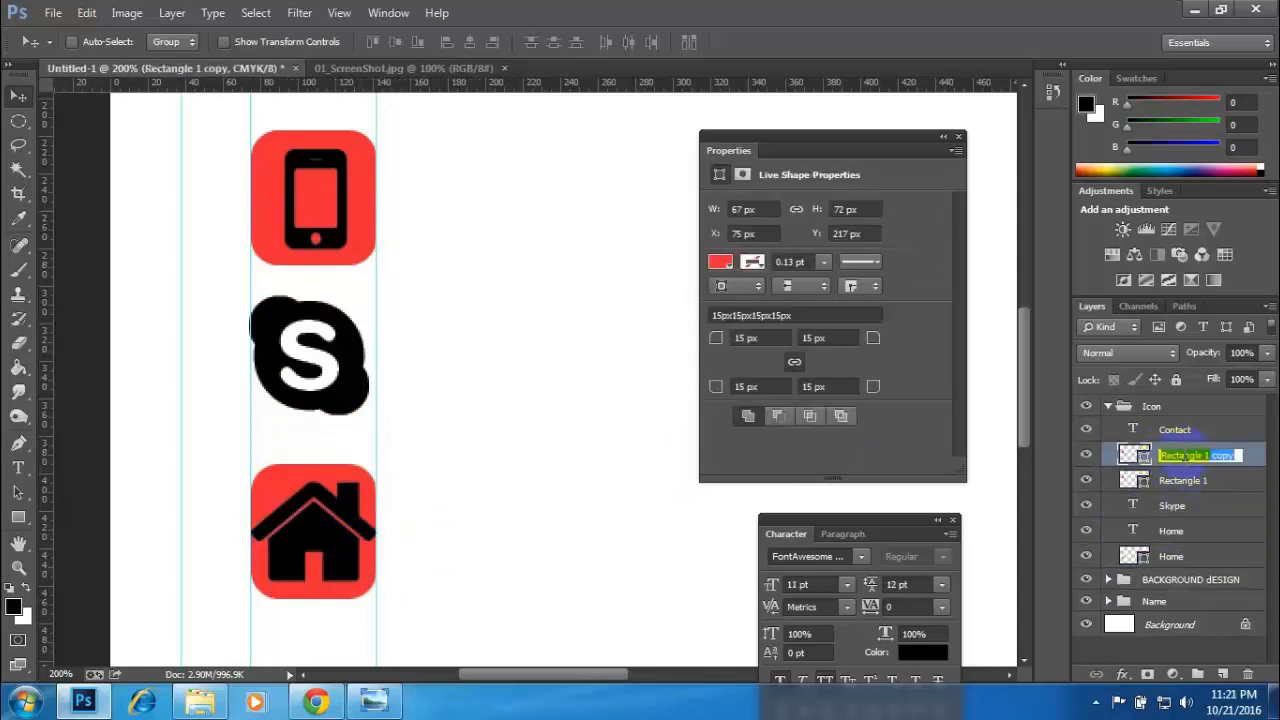
text(Sky)
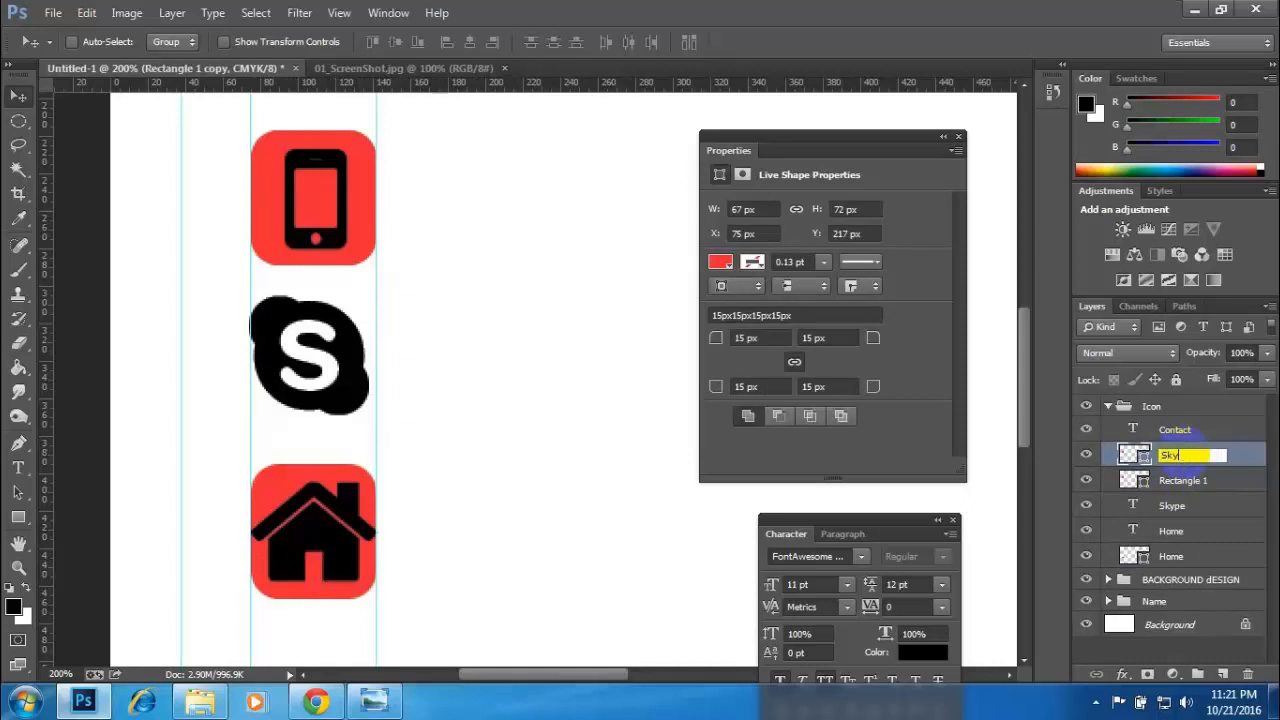
text(pe)
key(Return)
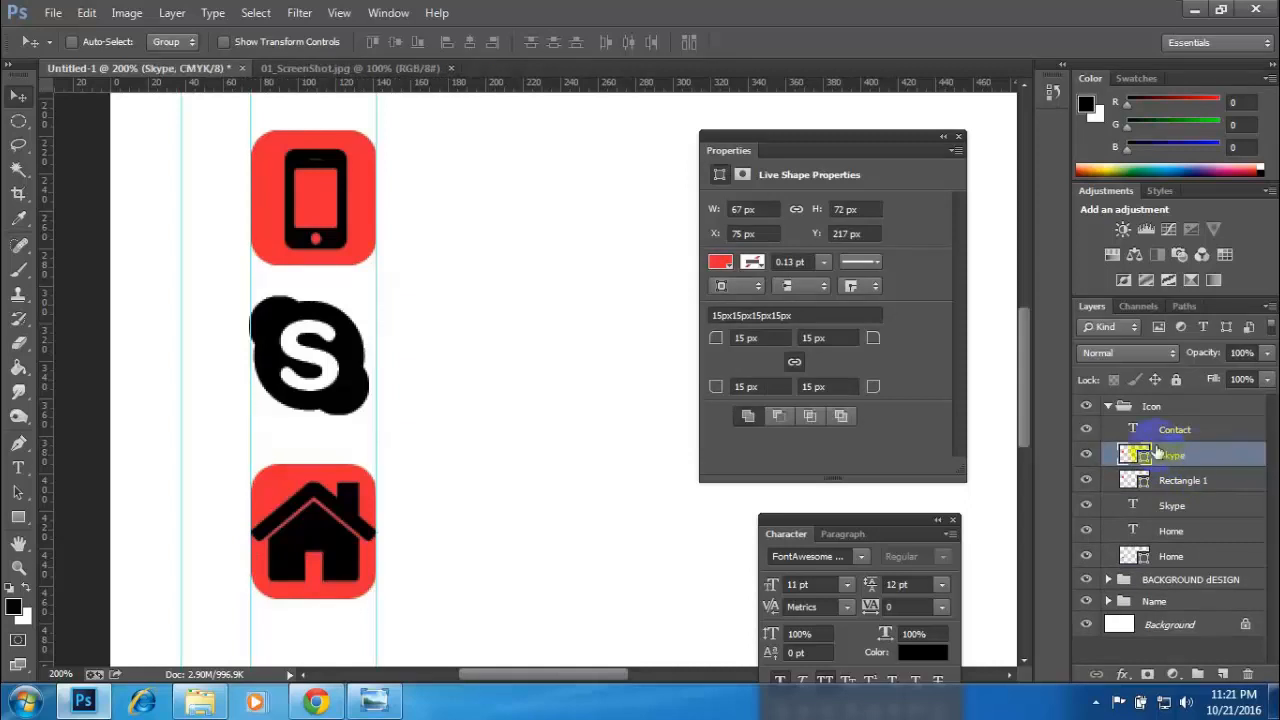
drag(1180, 462, 1187, 510)
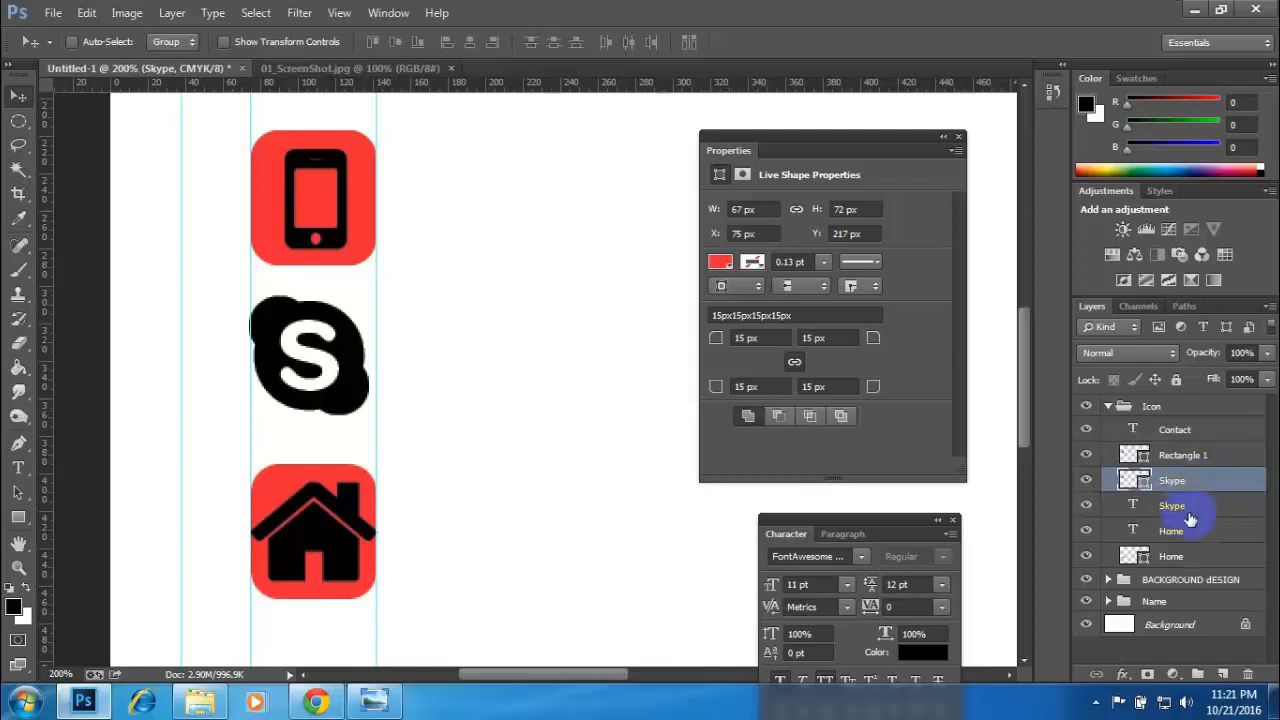
- Group the Contact text layer with Rectangle 1 and toggle the group's visibility to check it
click(1186, 507)
click(1186, 432)
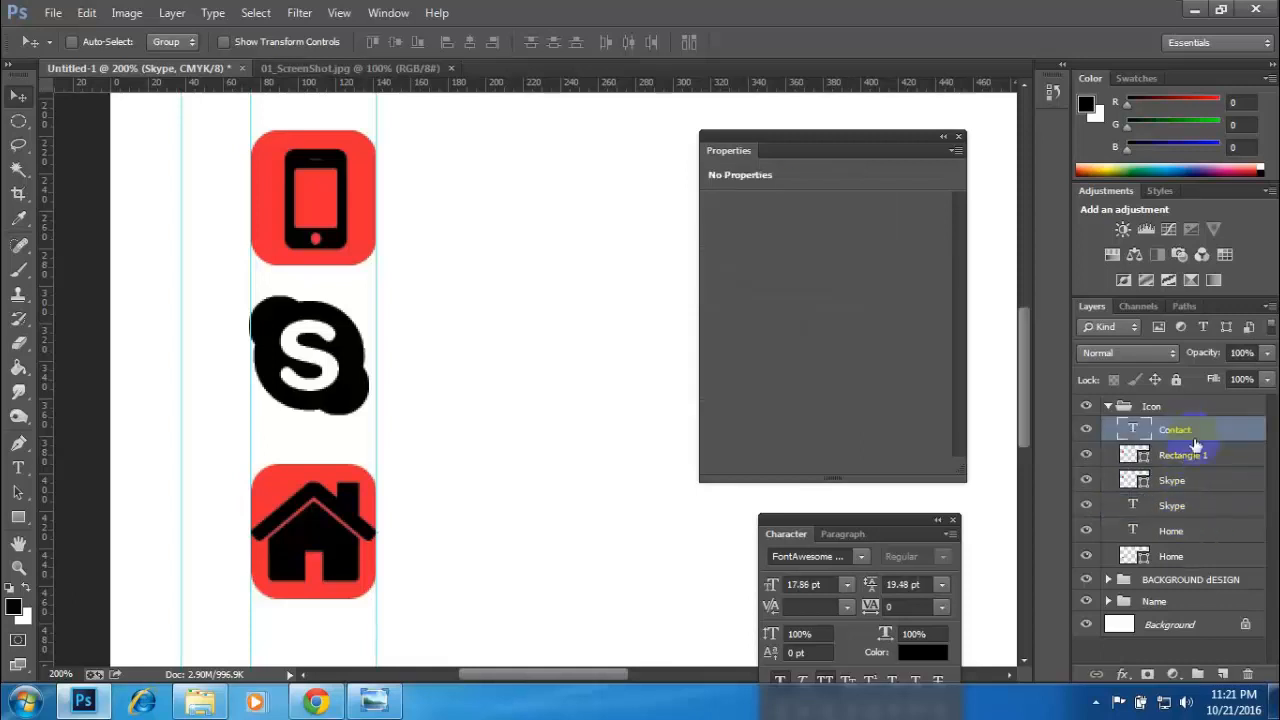
click(1196, 460)
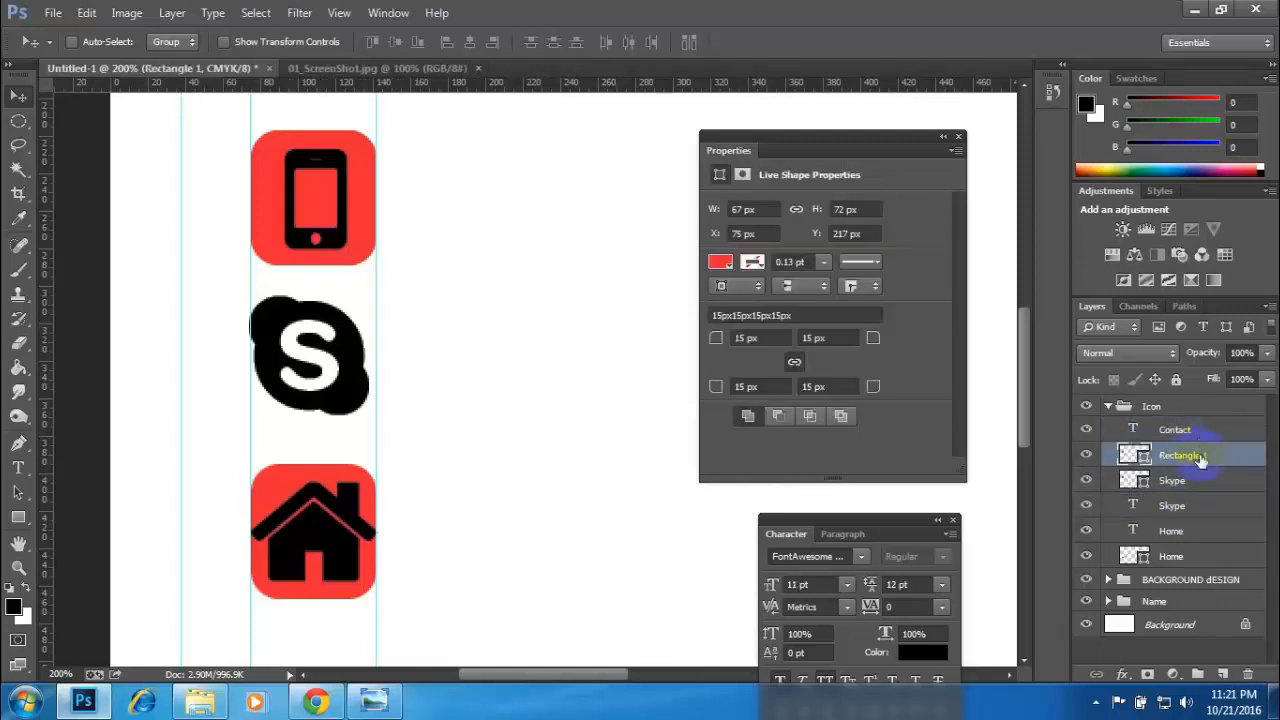
click(1184, 435)
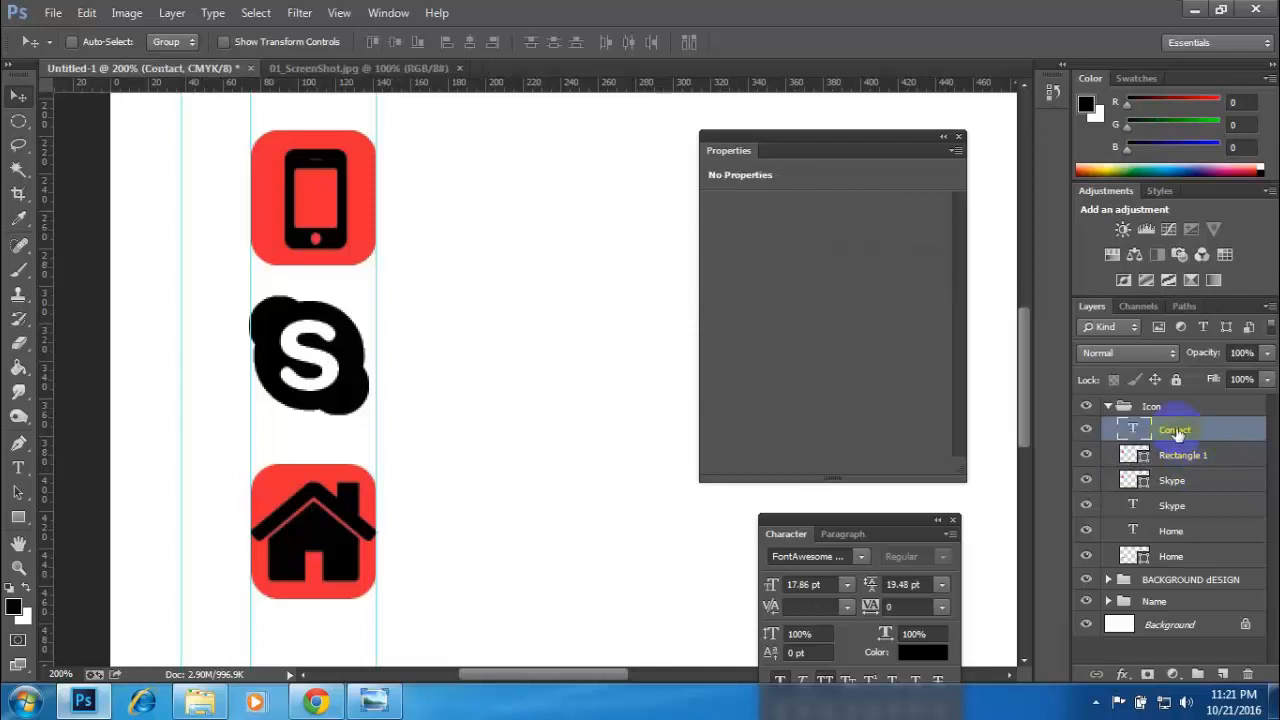
double_click(1175, 429)
click(1201, 453)
shift+click(1197, 430)
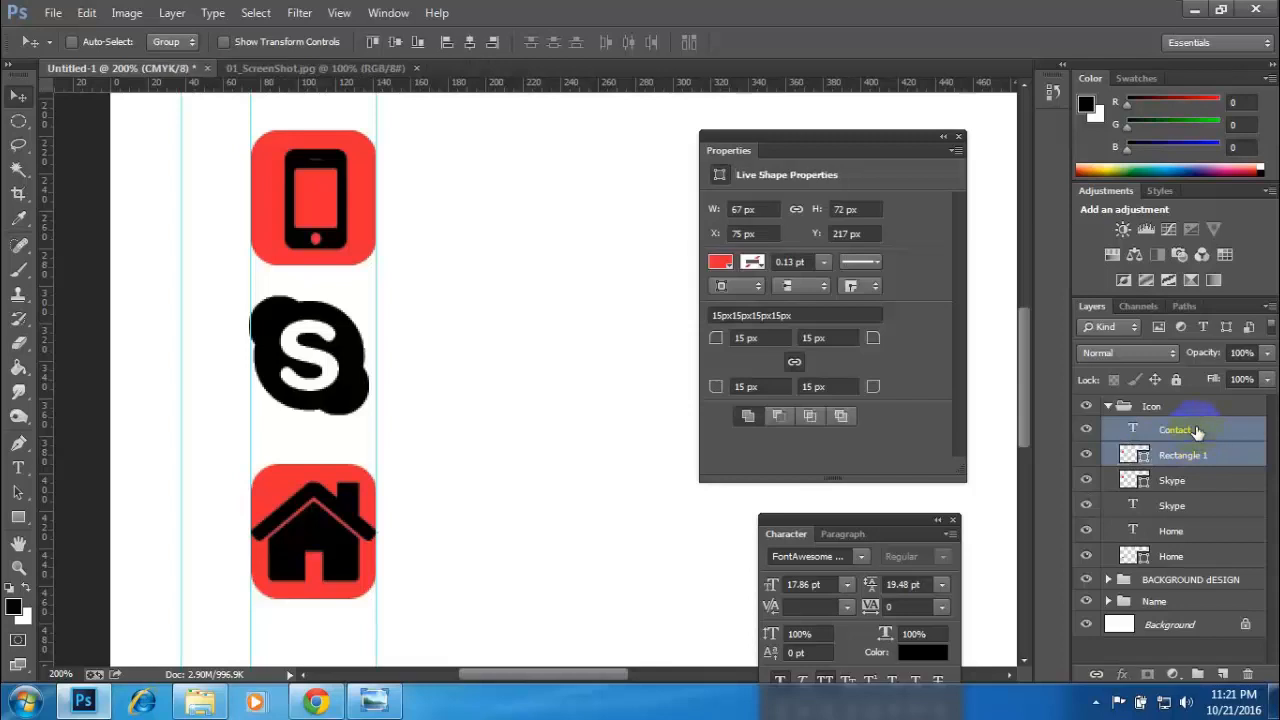
key(ctrl+g)
click(1086, 428)
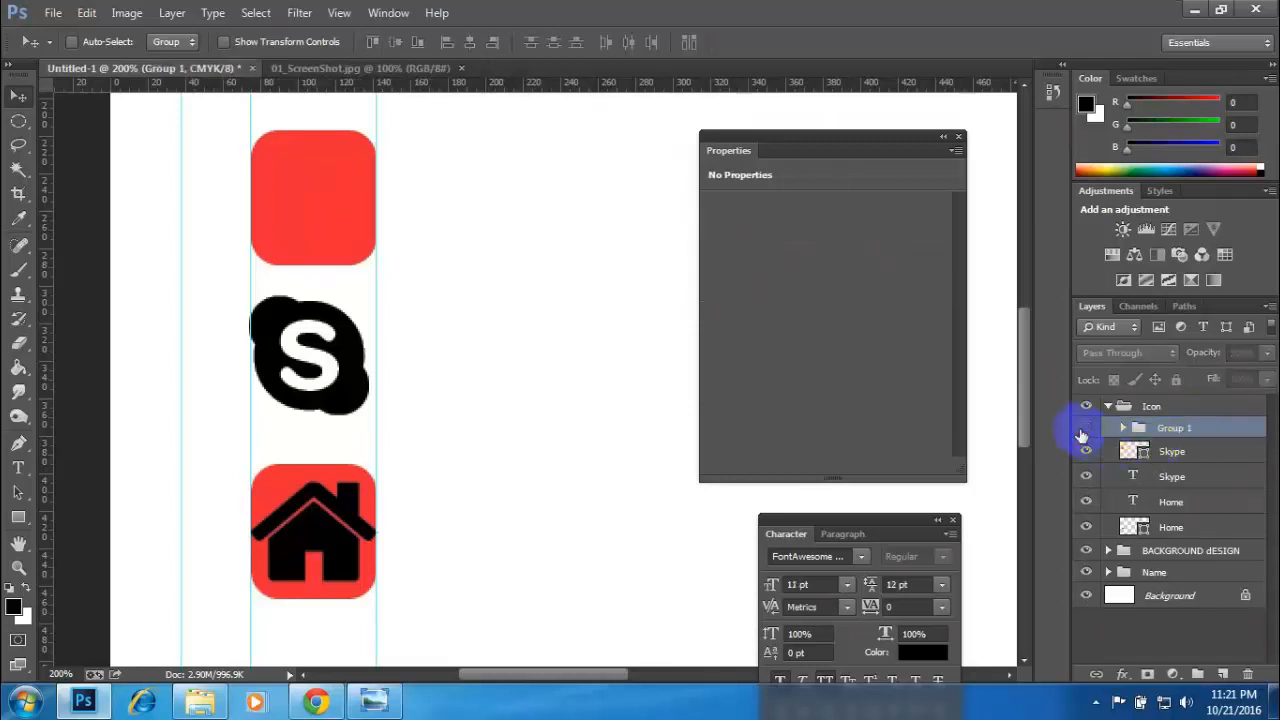
click(1086, 428)
- Move the Skype rectangle down onto the Skype icon and place the Skype text layer above the rectangle layer
click(1185, 452)
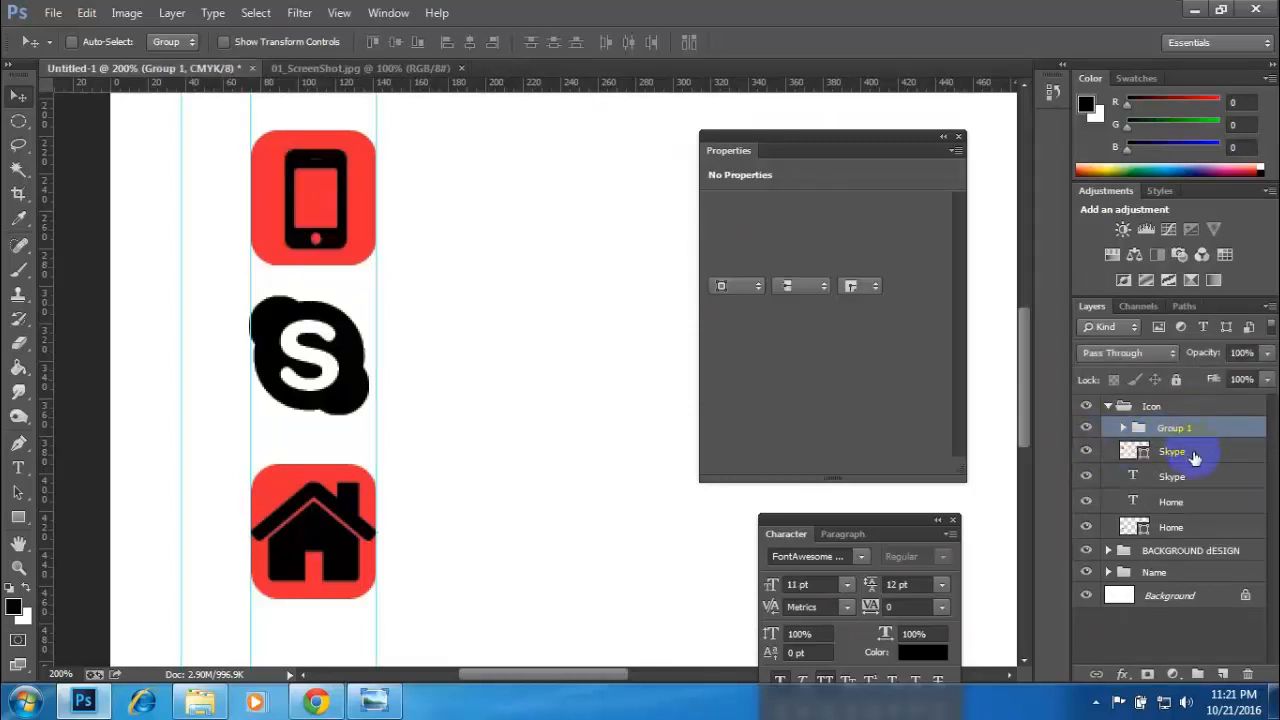
click(1124, 428)
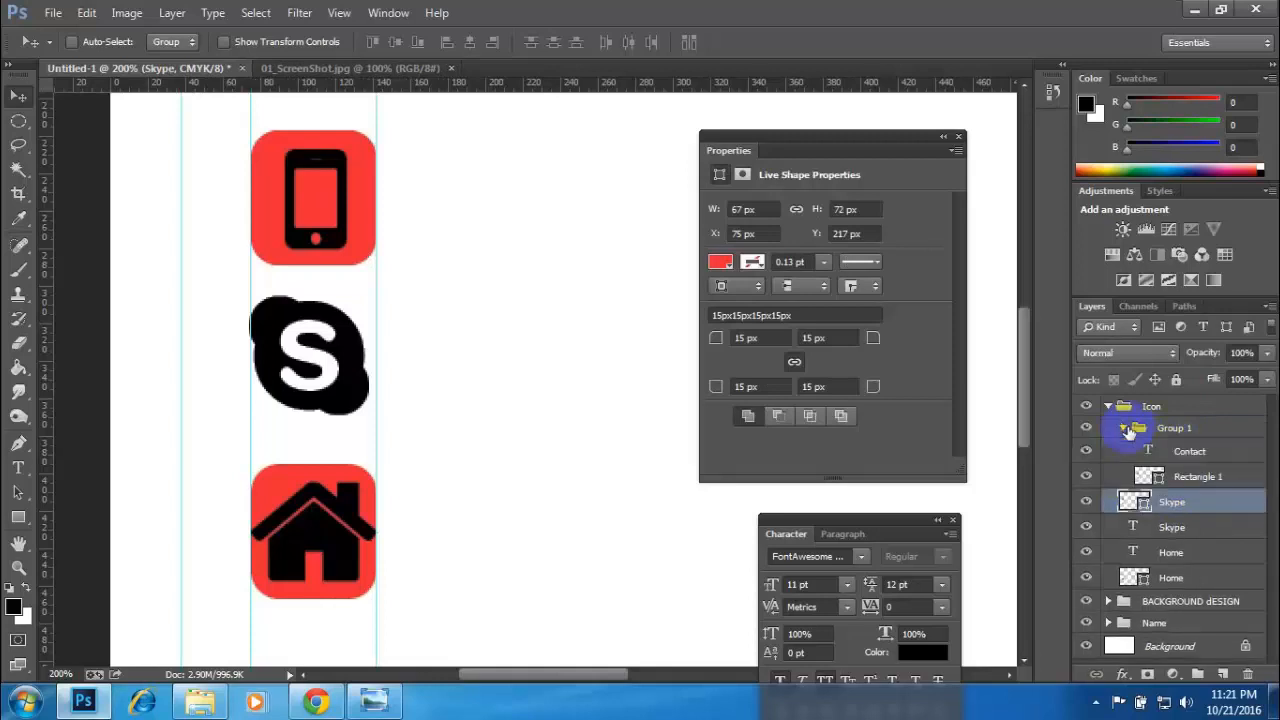
click(1125, 428)
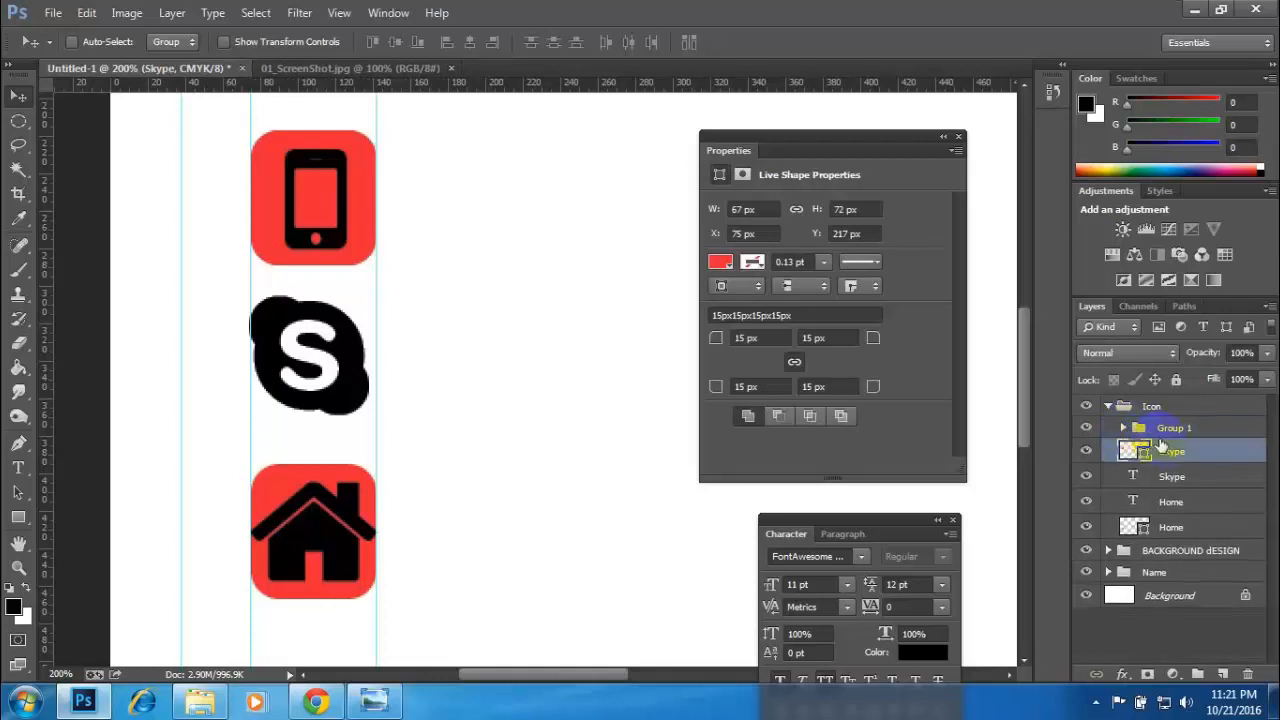
click(1086, 428)
click(1086, 428)
click(1087, 478)
click(1087, 478)
drag(367, 207, 393, 372)
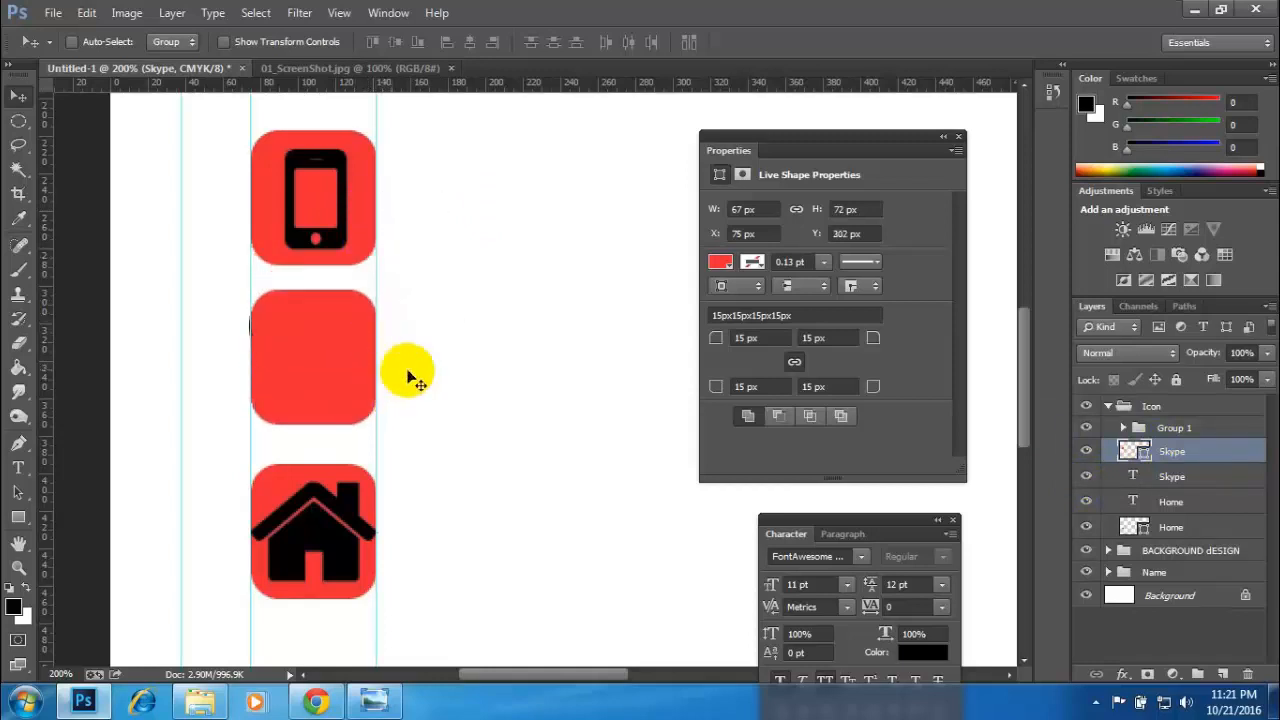
click(1175, 502)
drag(1205, 480, 1186, 450)
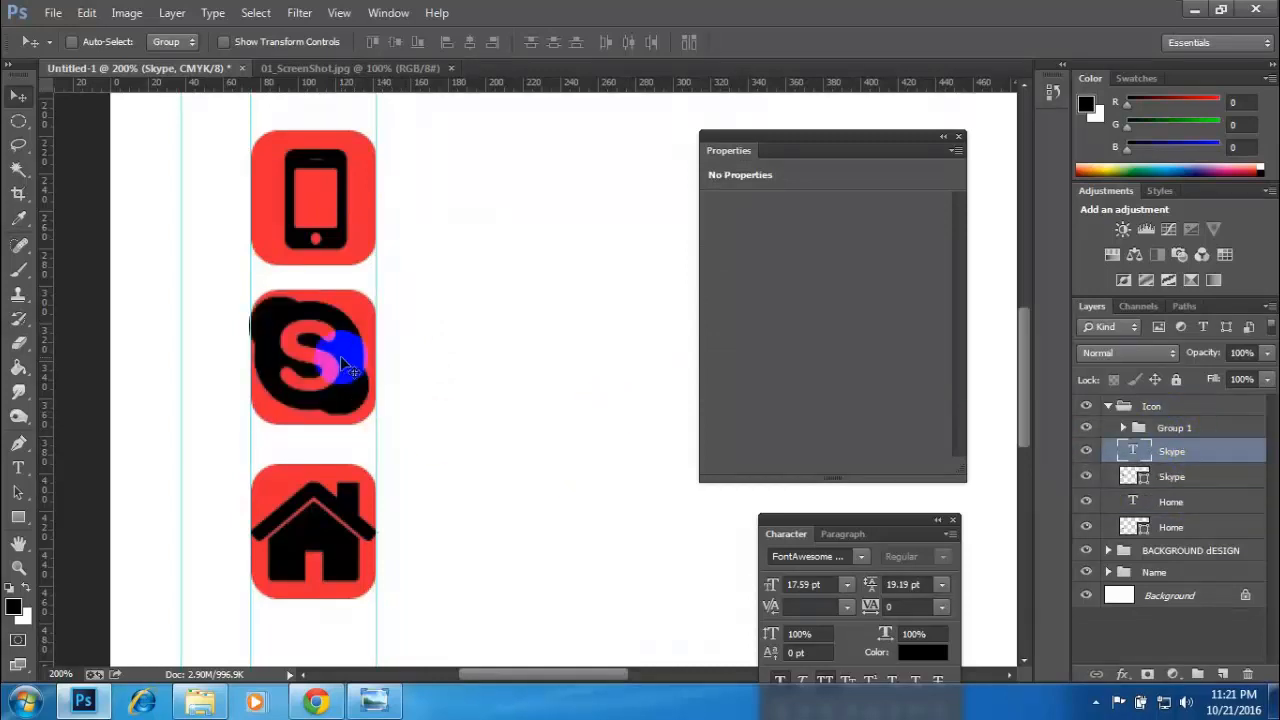
- Rename the group holding the phone icon and its rectangle as "Contact" and toggle its visibility to check it
click(1085, 431)
click(1085, 431)
double_click(1168, 428)
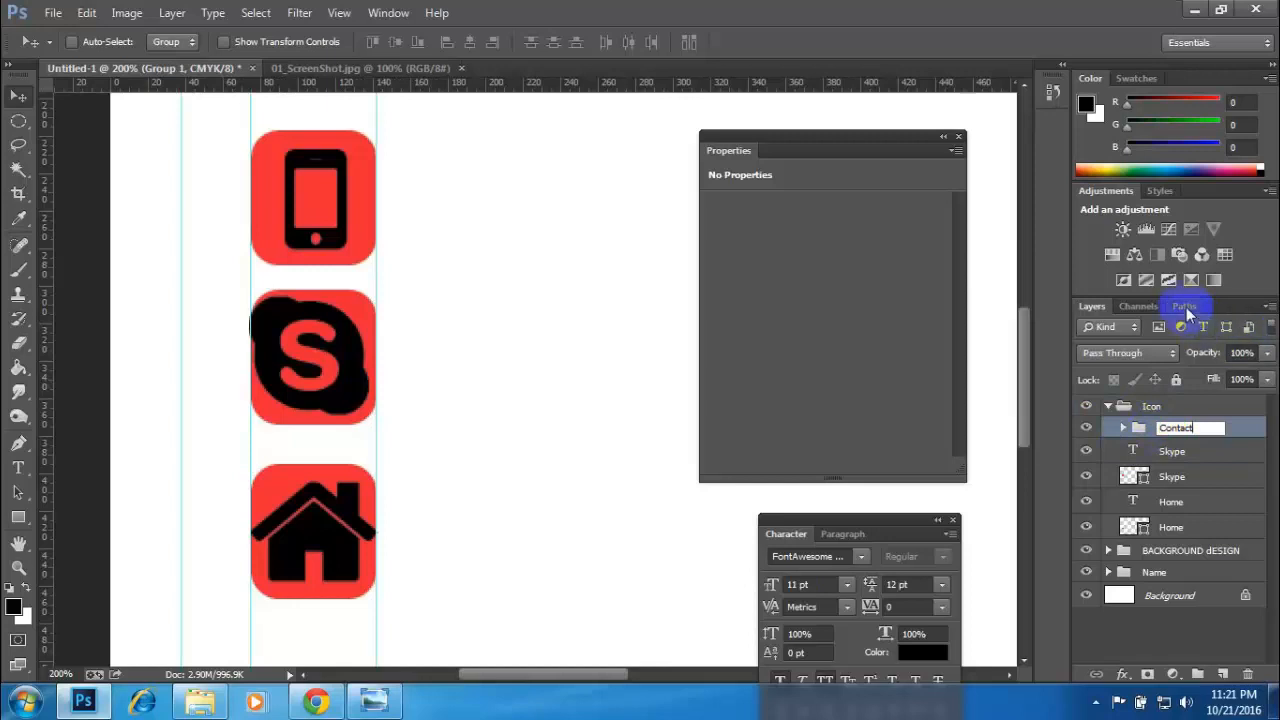
key(Return)
click(1085, 428)
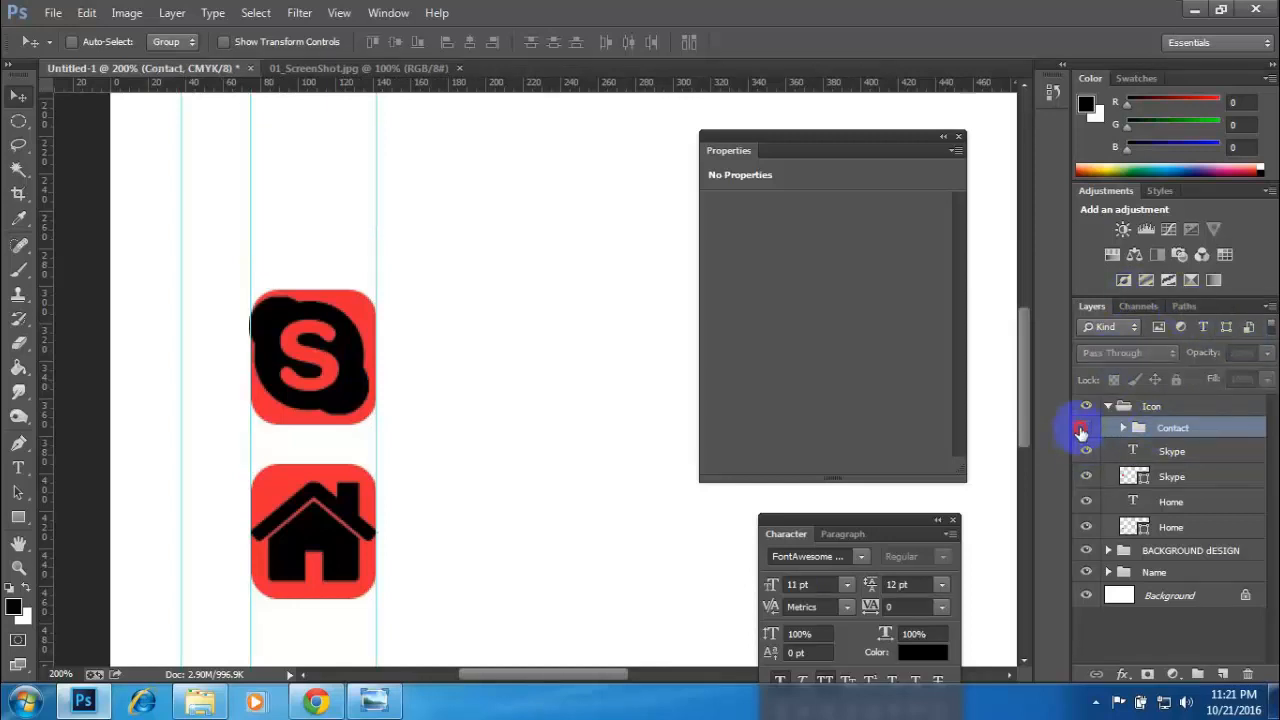
click(1085, 428)
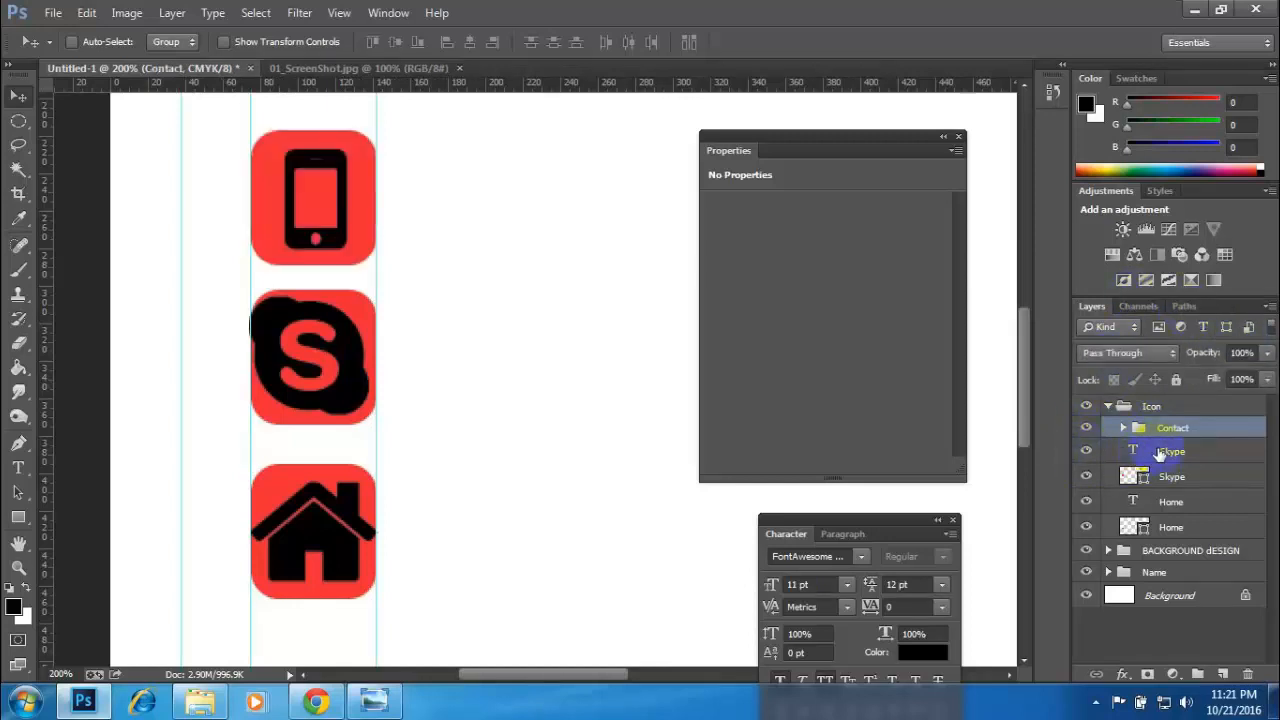
- Group the Skype text layer with the Skype rectangle and name the group "Skype"
click(1140, 452)
click(1086, 476)
click(1086, 476)
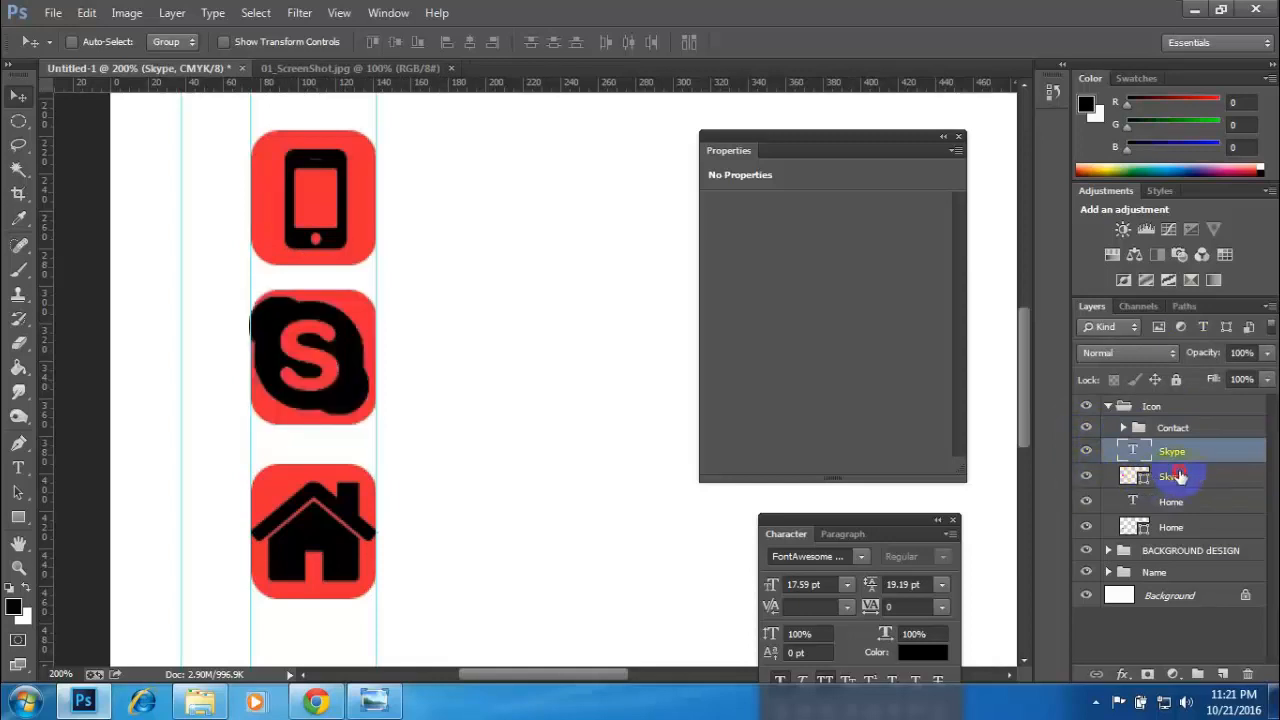
shift+click(1180, 477)
key(ctrl+g)
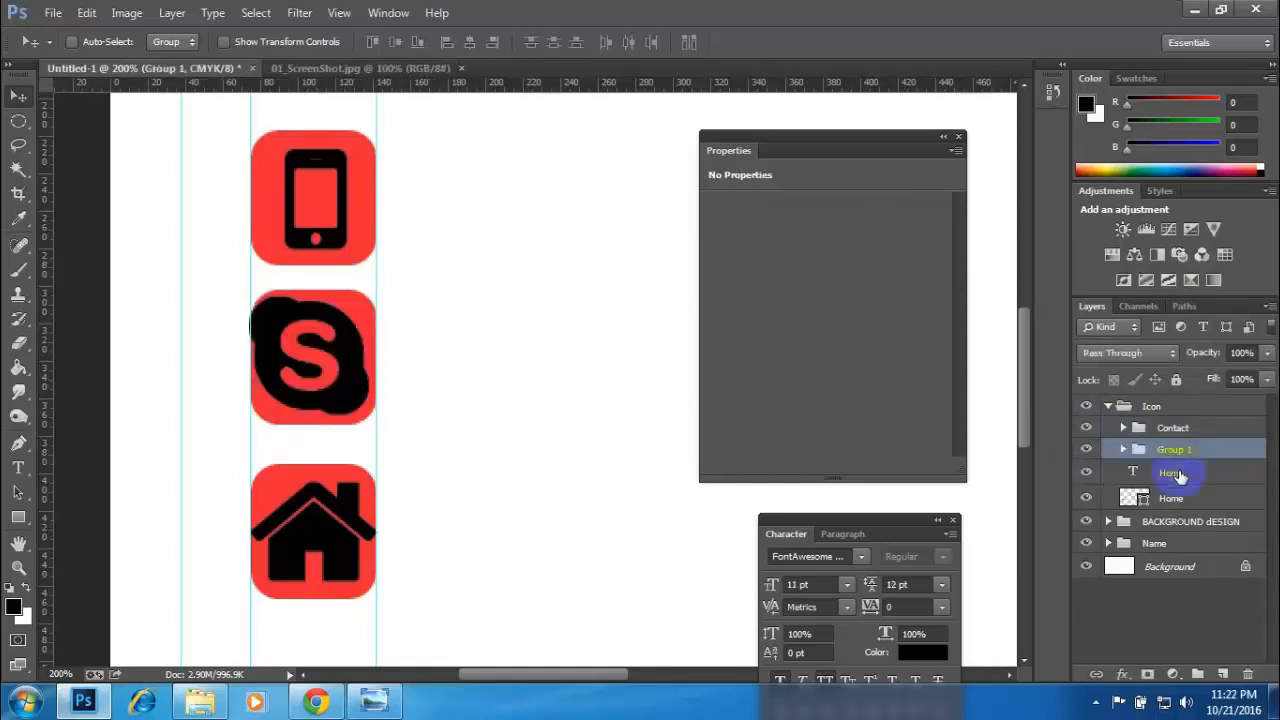
double_click(1176, 450)
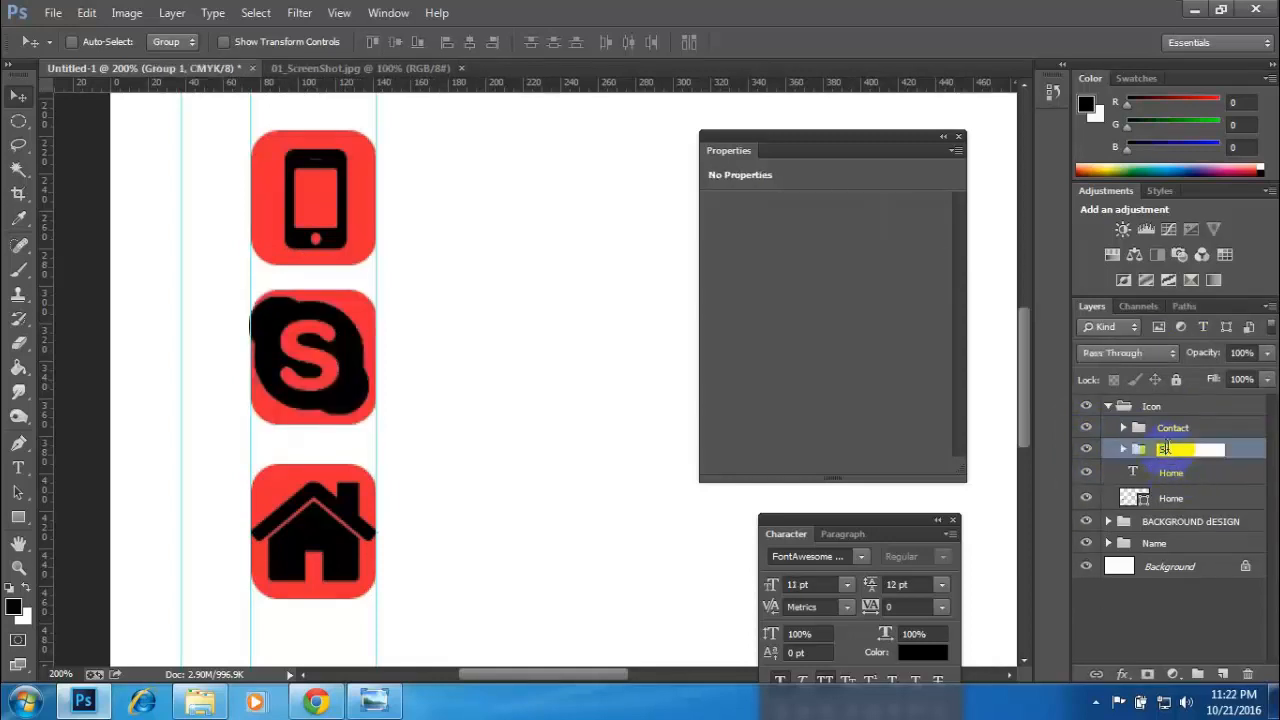
text(Skype)
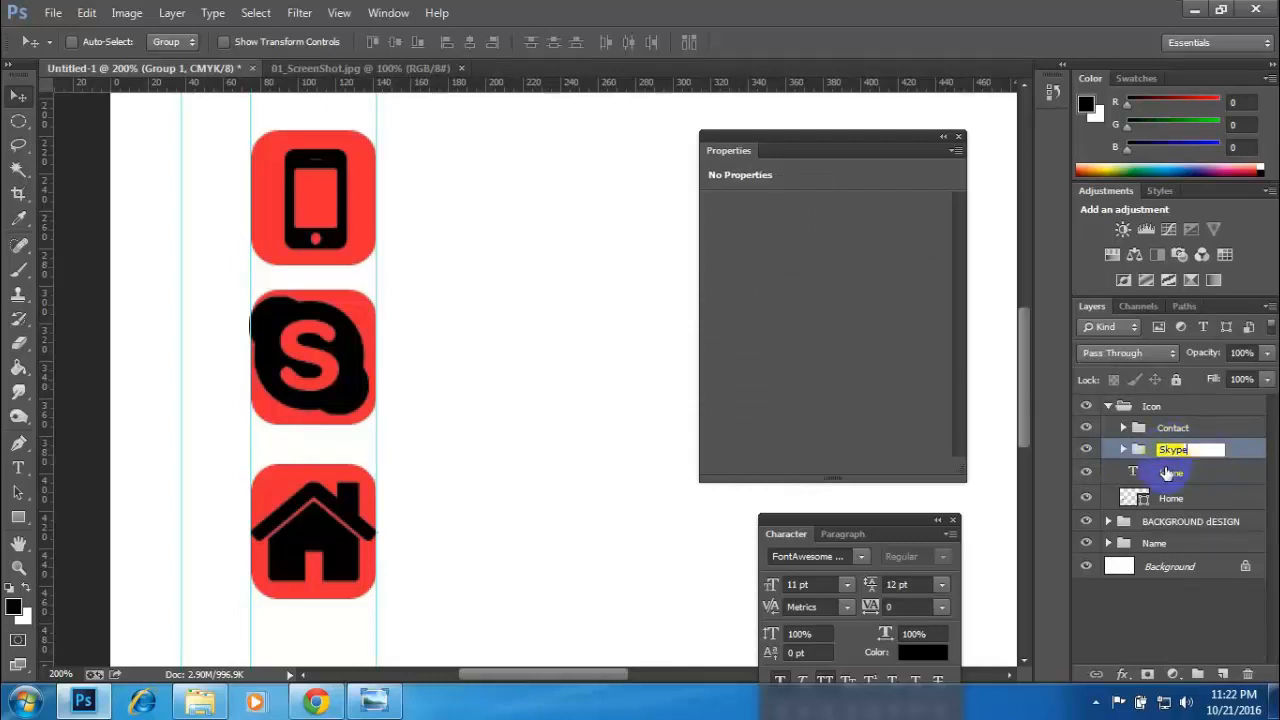
key(Return)
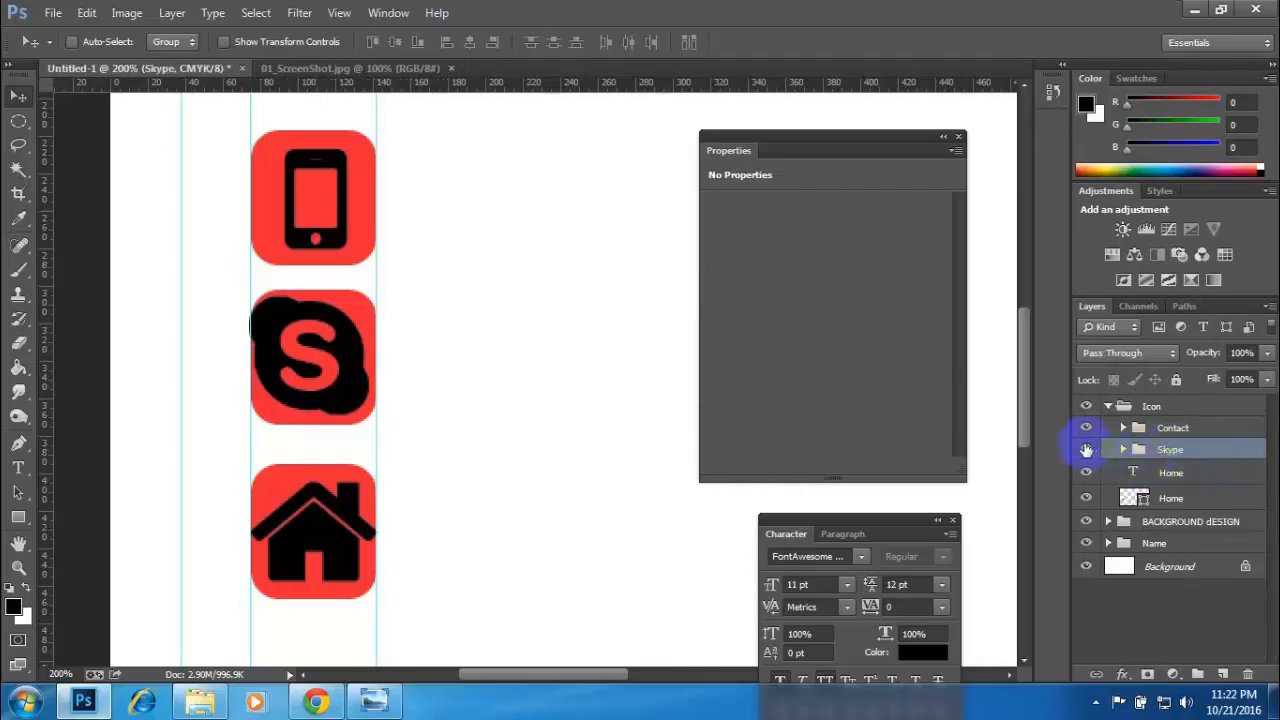
click(1086, 449)
click(1086, 449)
- Group the Home text layer with the Home rectangle and name the group "Home"
click(1152, 478)
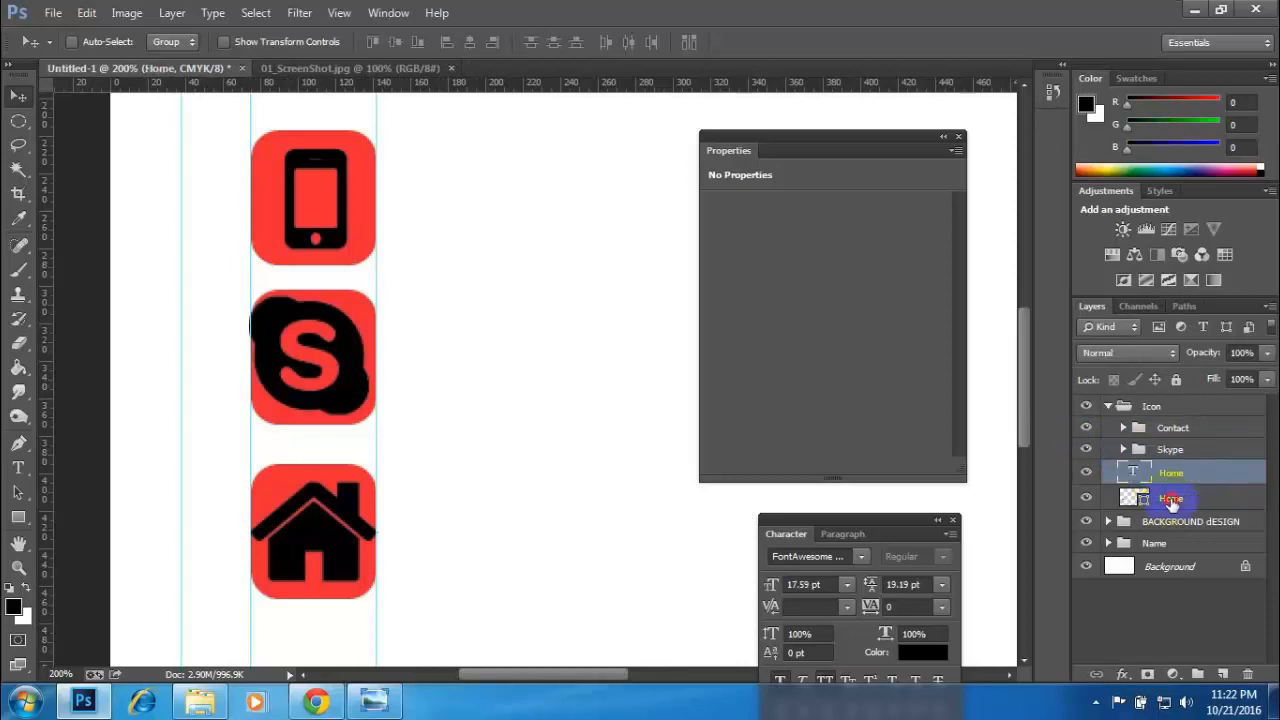
shift+click(1170, 500)
key(ctrl+g)
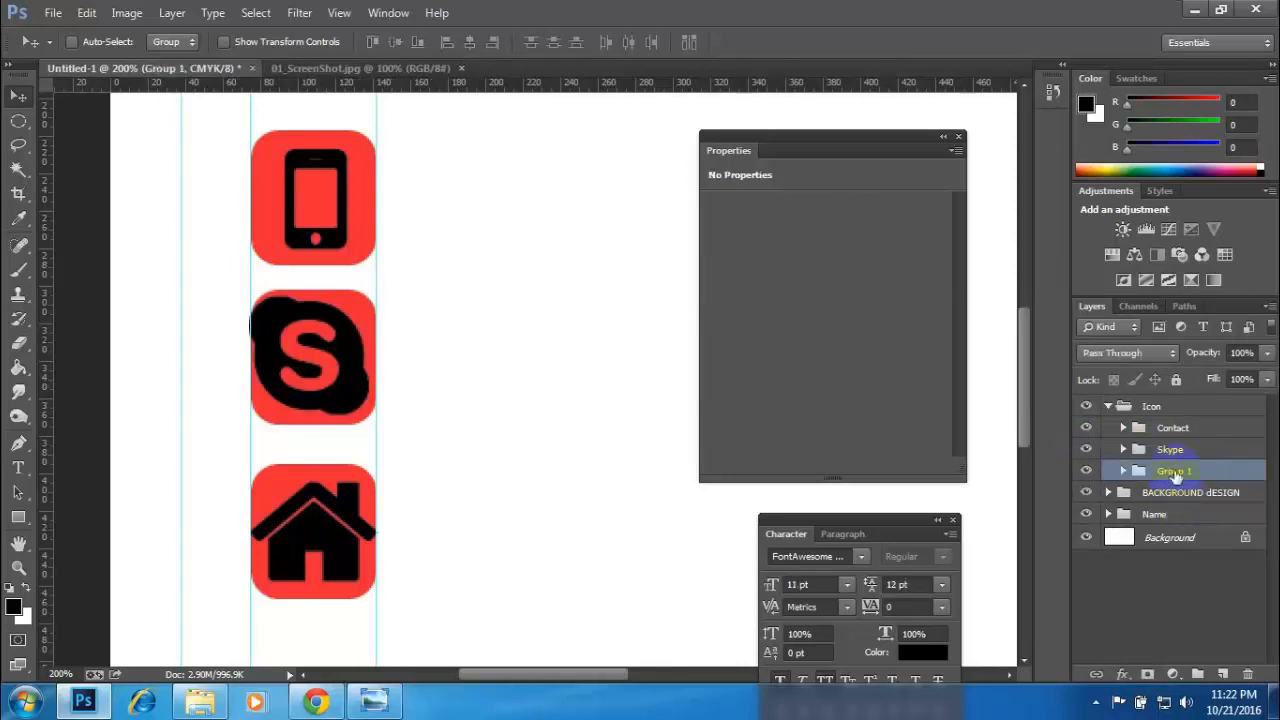
double_click(1175, 471)
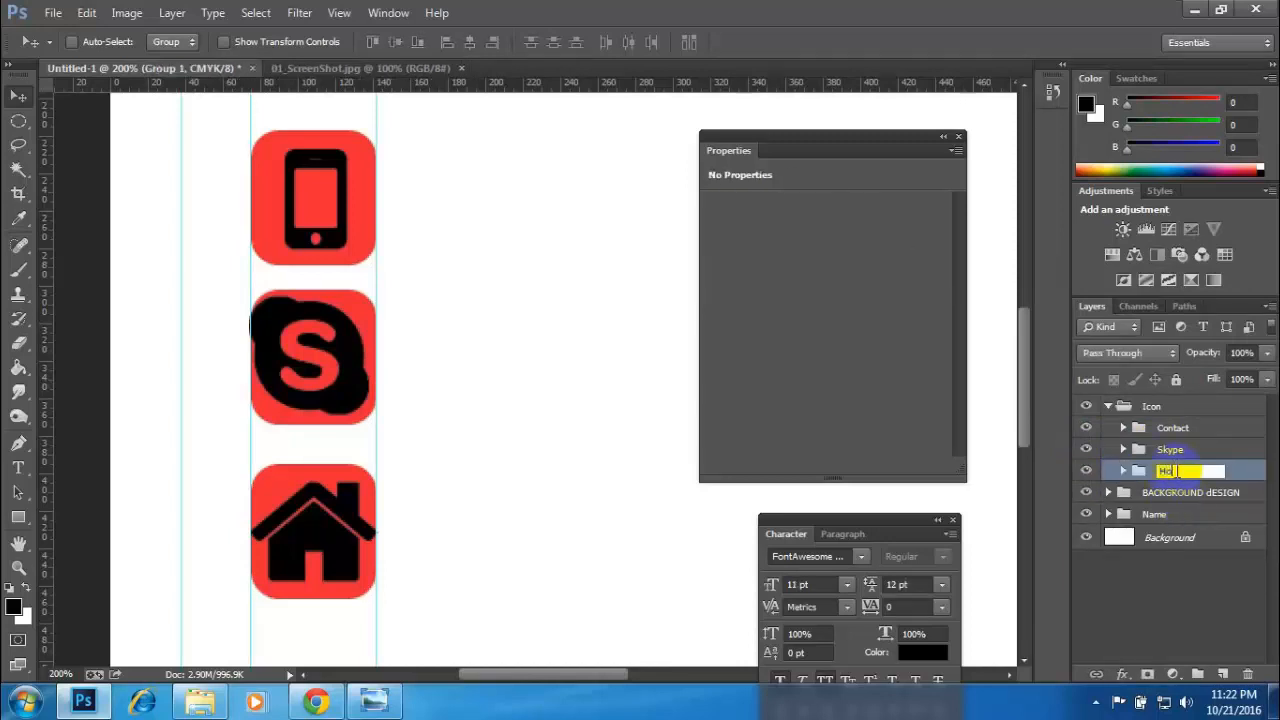
key(Return)
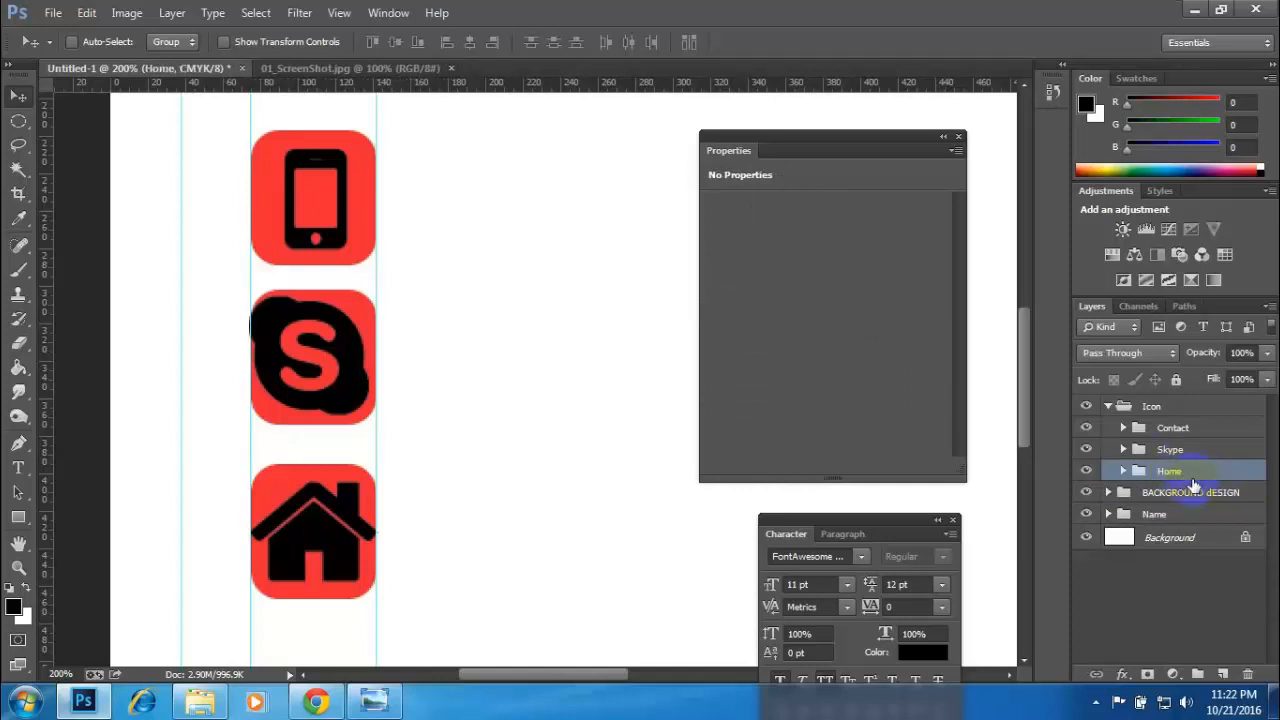
- Check the contents of the Icon group by toggling the visibility of its Home, Skype and Contact subgroups
click(1108, 407)
click(1108, 407)
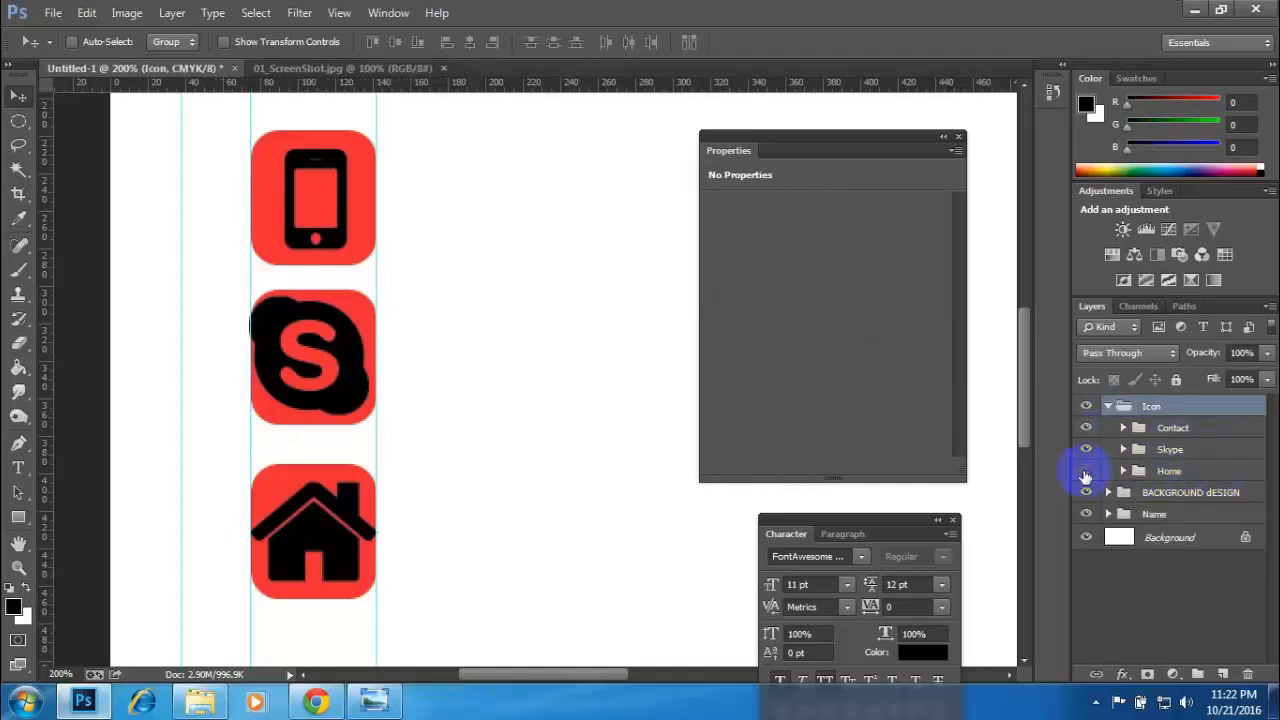
click(1086, 470)
click(1086, 470)
click(1086, 449)
click(1086, 449)
click(1087, 430)
click(1087, 430)
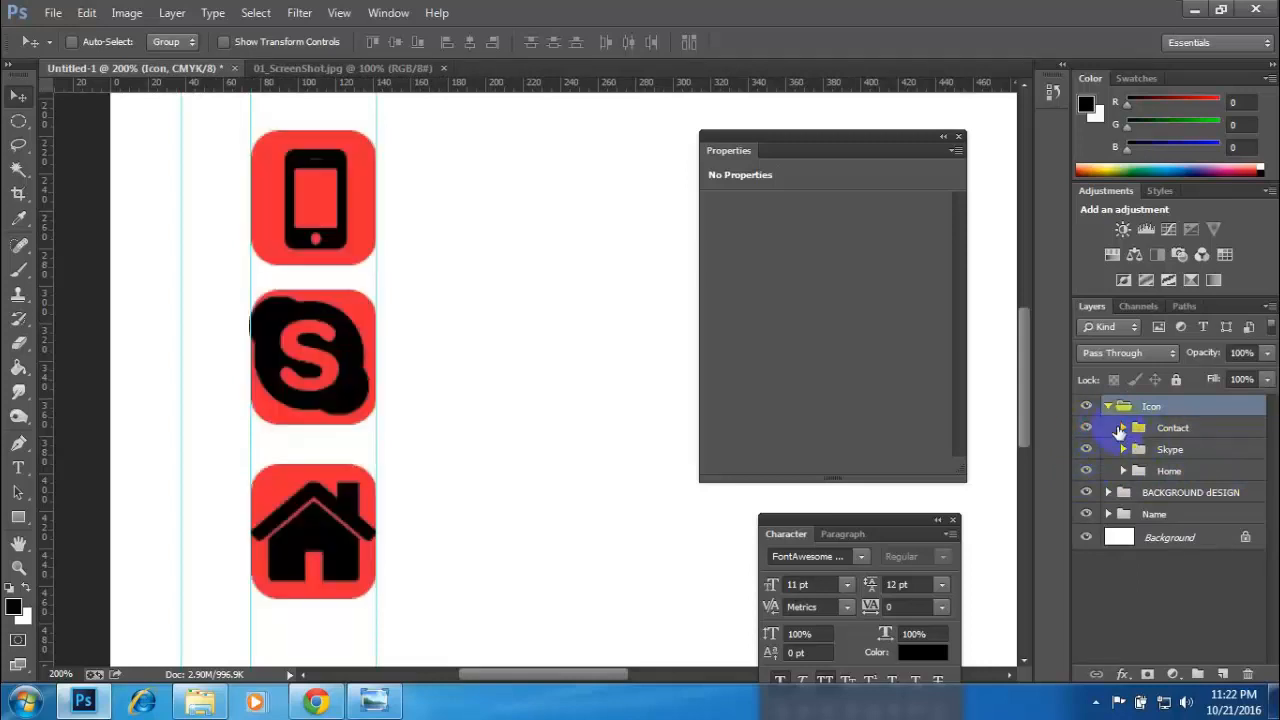
- Centre the Skype icon horizontally and vertically on its rounded red square, and collapse the Skype group
click(1120, 430)
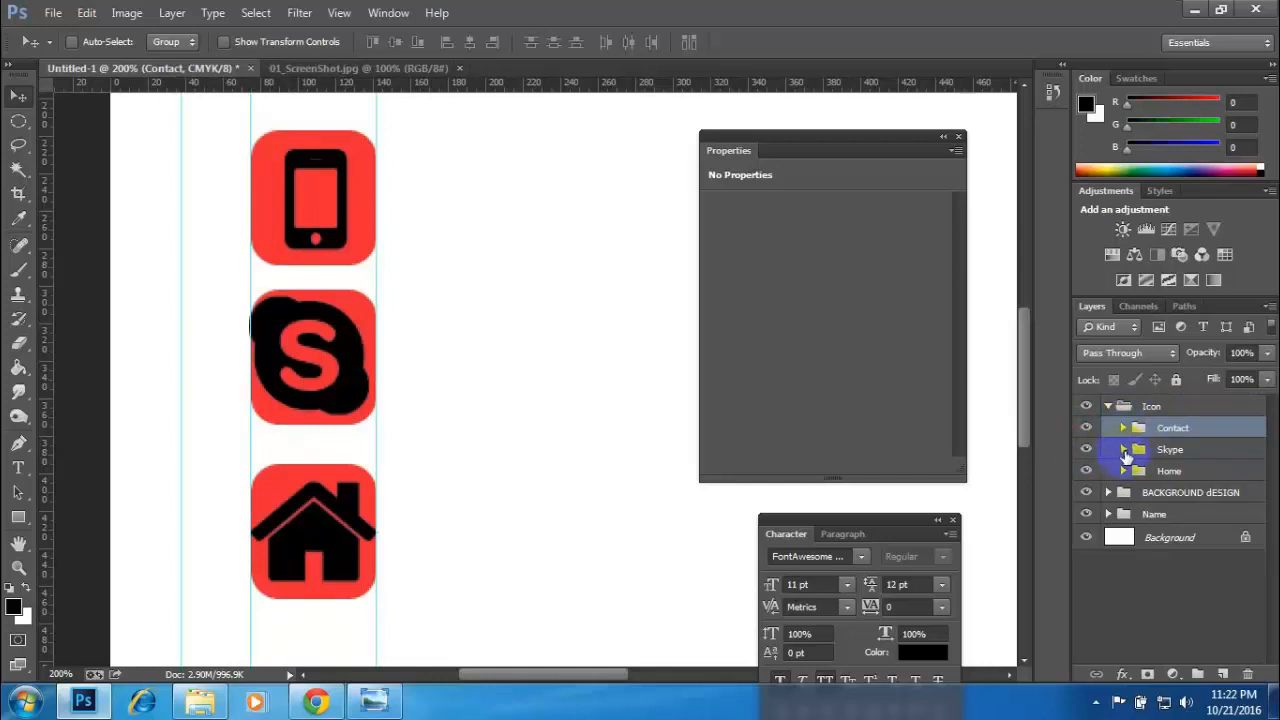
click(1124, 450)
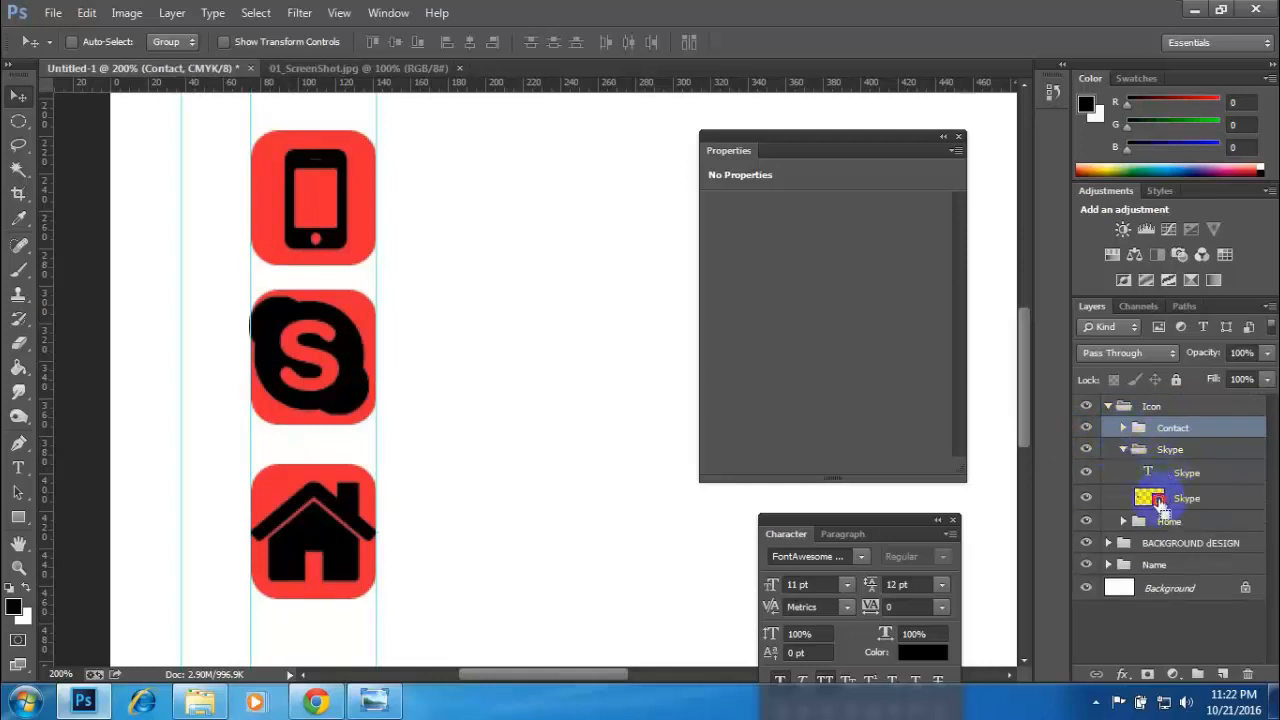
click(1165, 476)
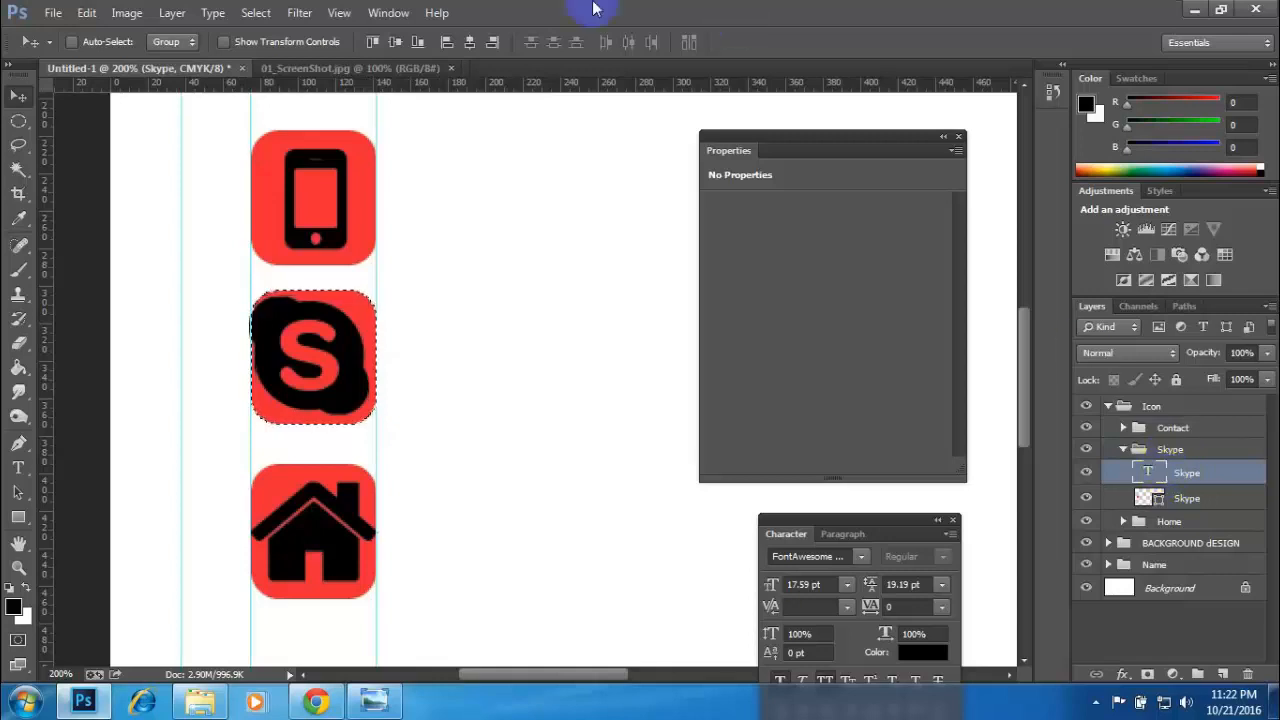
click(469, 42)
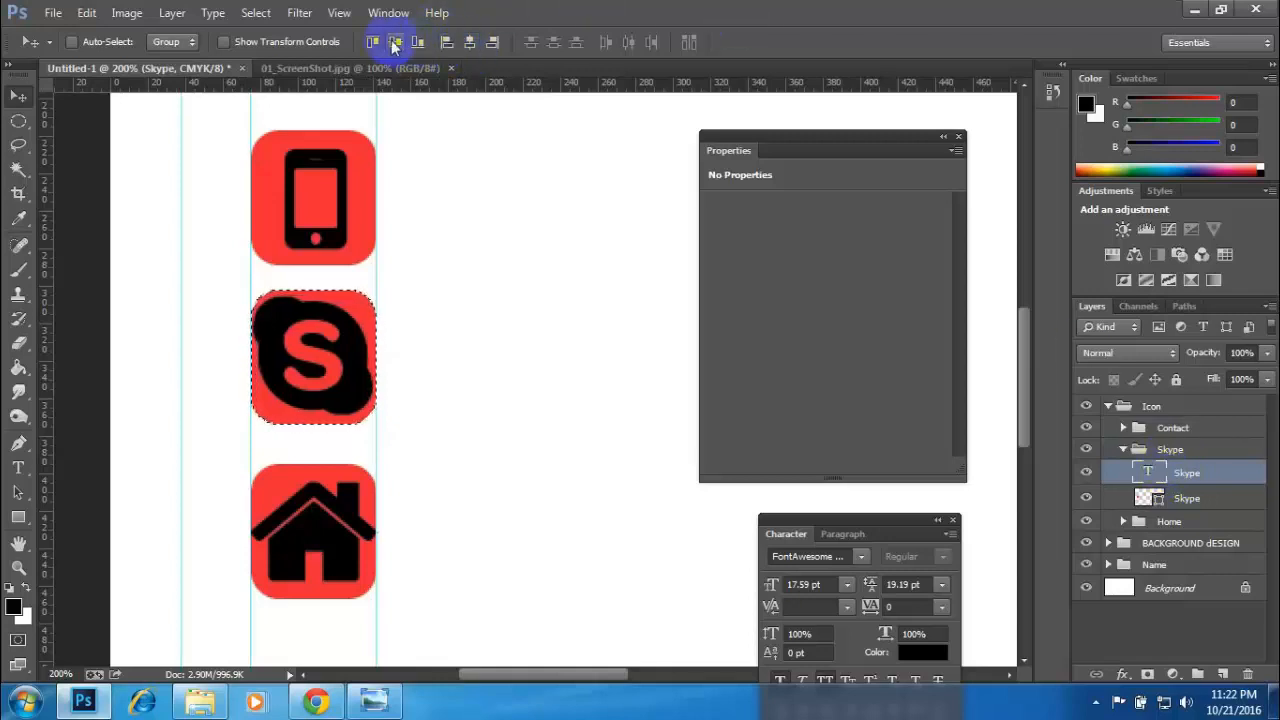
click(395, 42)
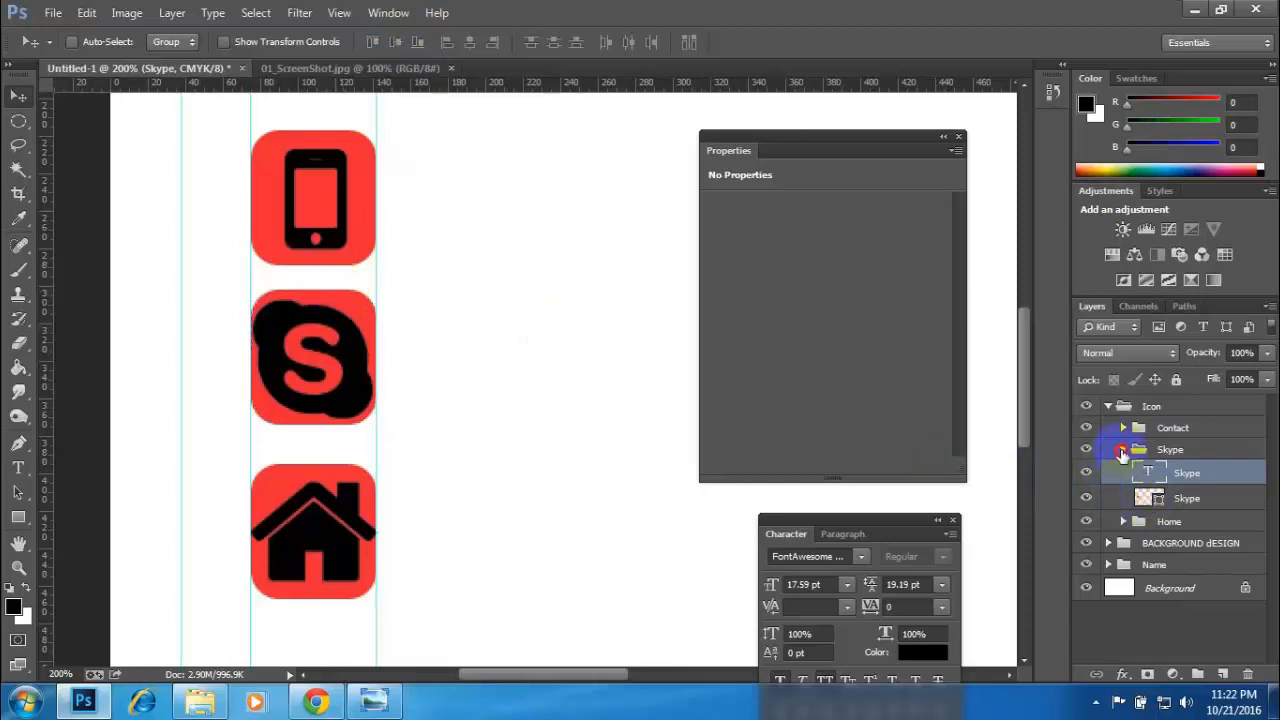
click(1122, 450)
- Centre the Home icon vertically on its rounded red square inside the Home group, and clear the selection
click(1123, 471)
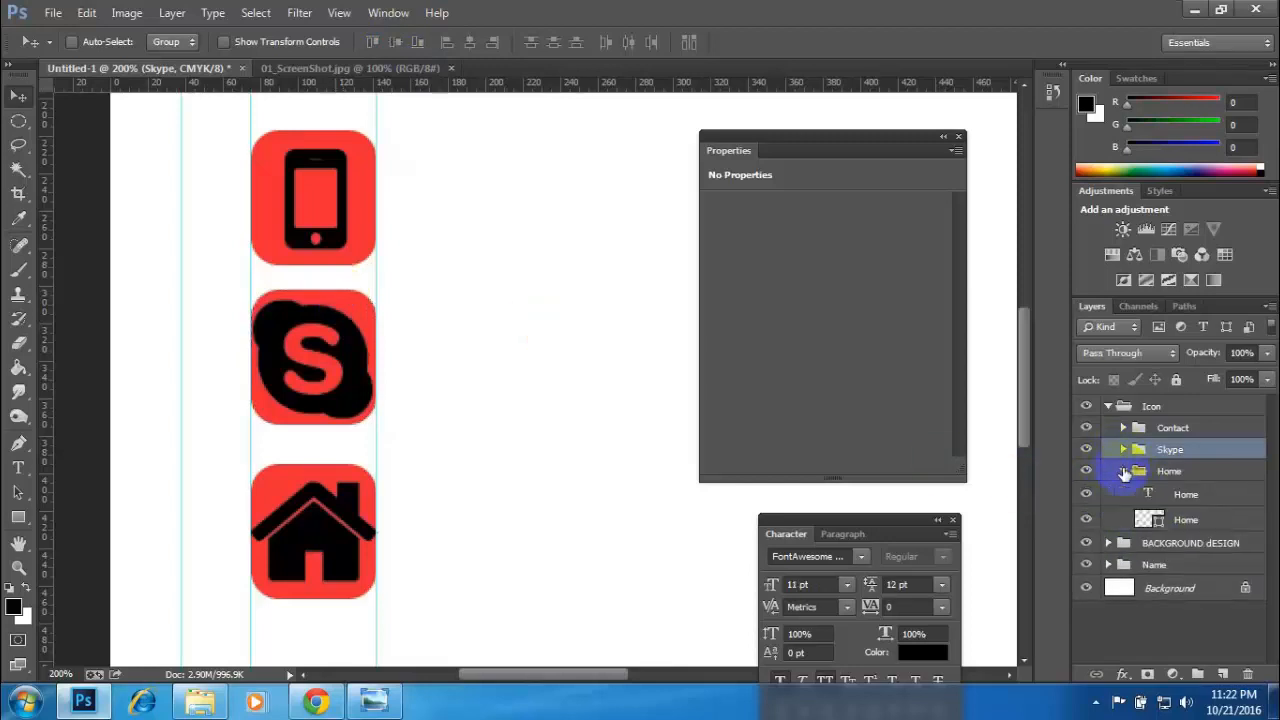
click(1163, 527)
ctrl+click(1158, 520)
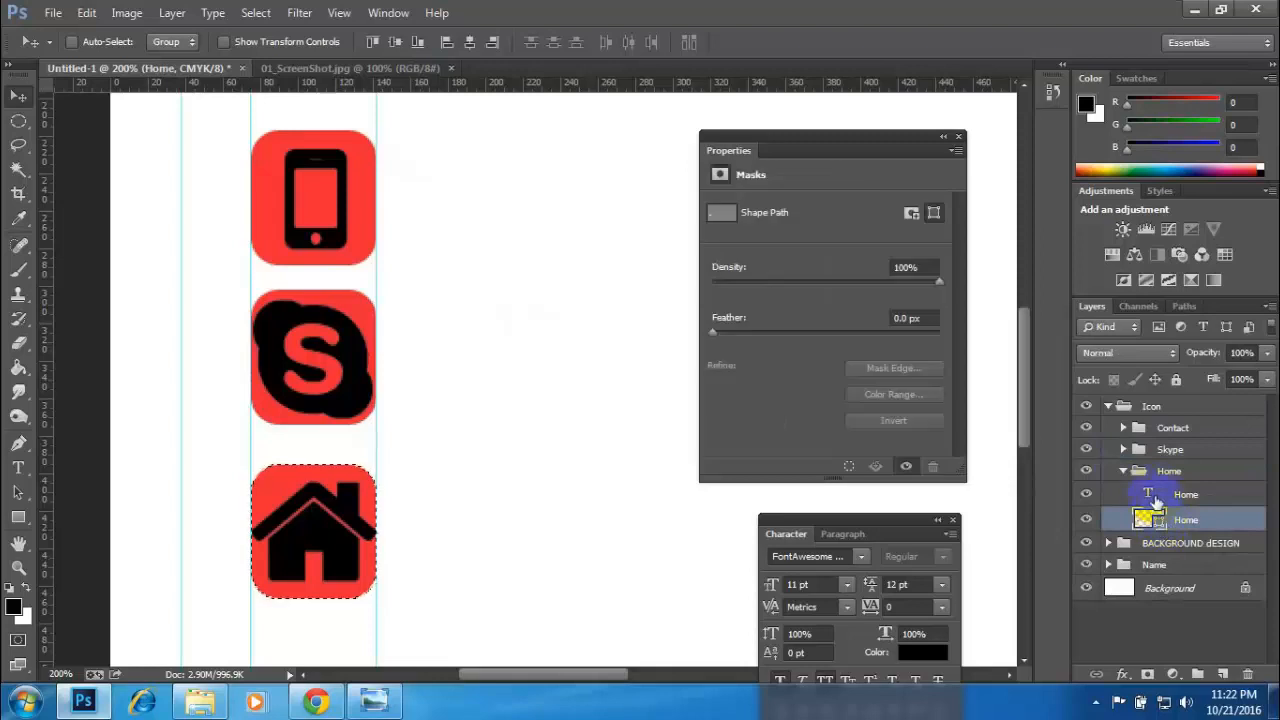
click(1155, 494)
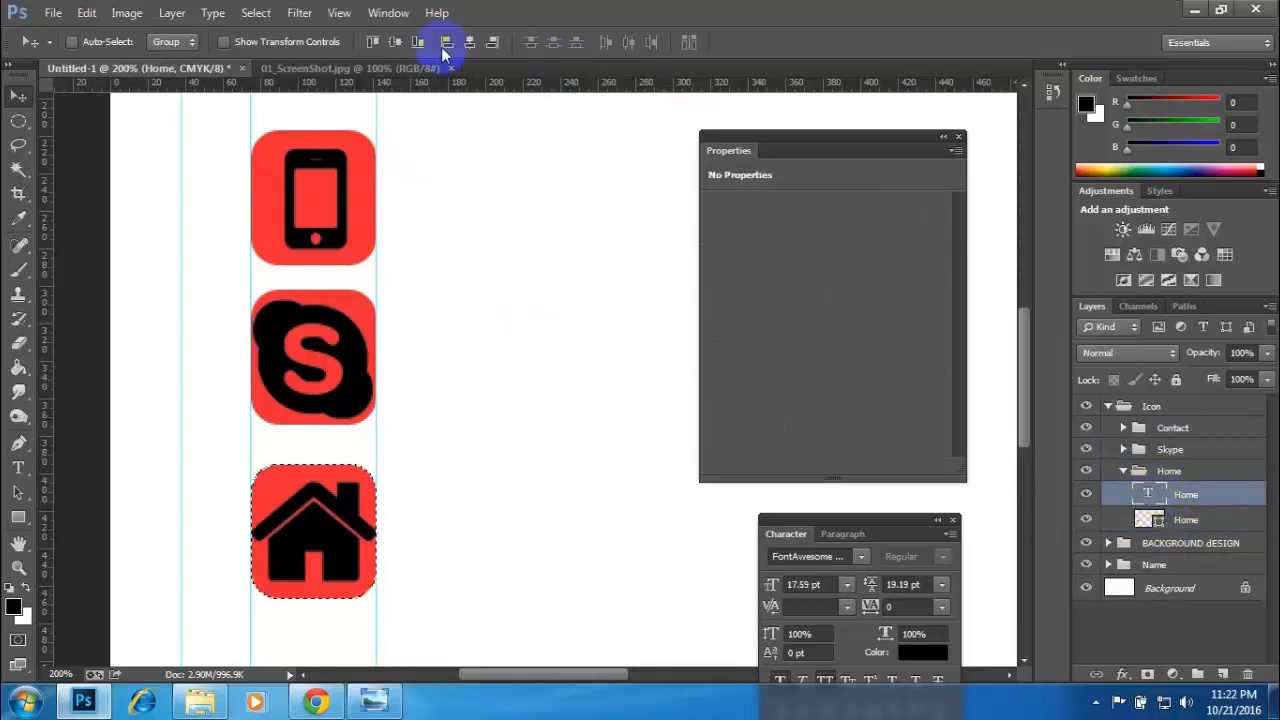
click(397, 44)
key(ctrl+d)
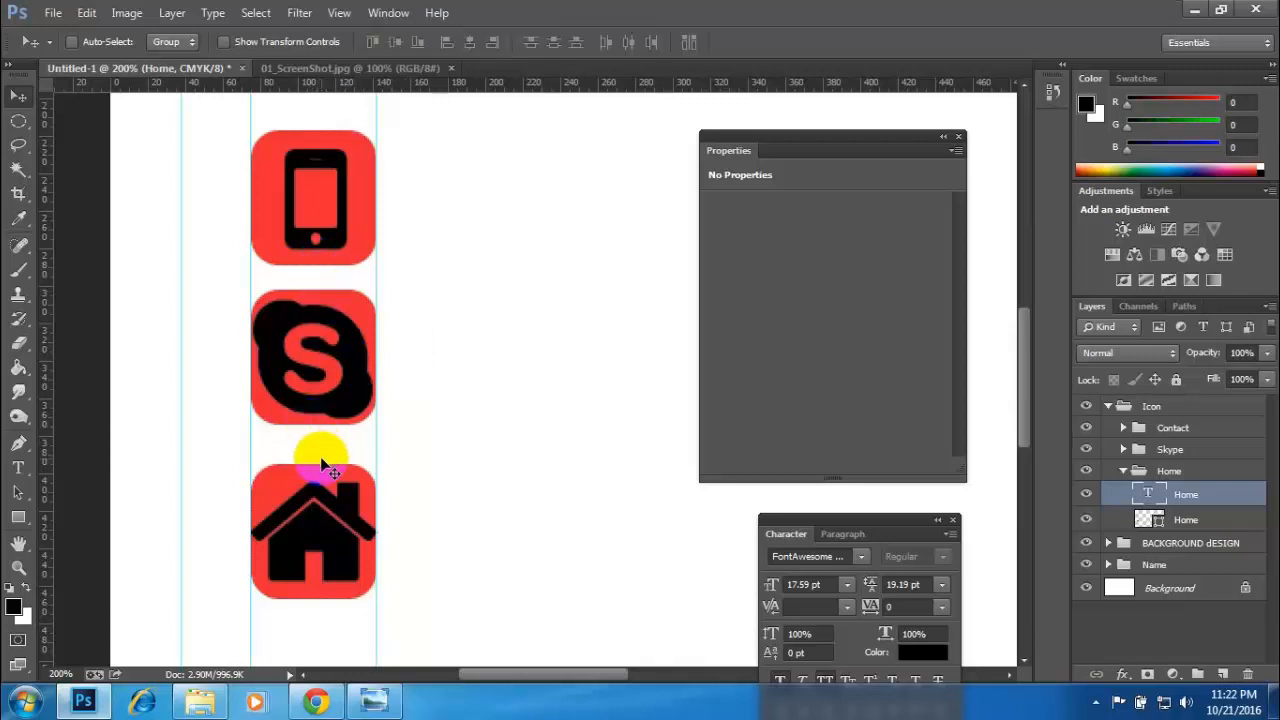
- Check the contact icons in the 01_ScreenShot.jpg reference image, and collapse the Home and Icon groups in the card document
click(322, 67)
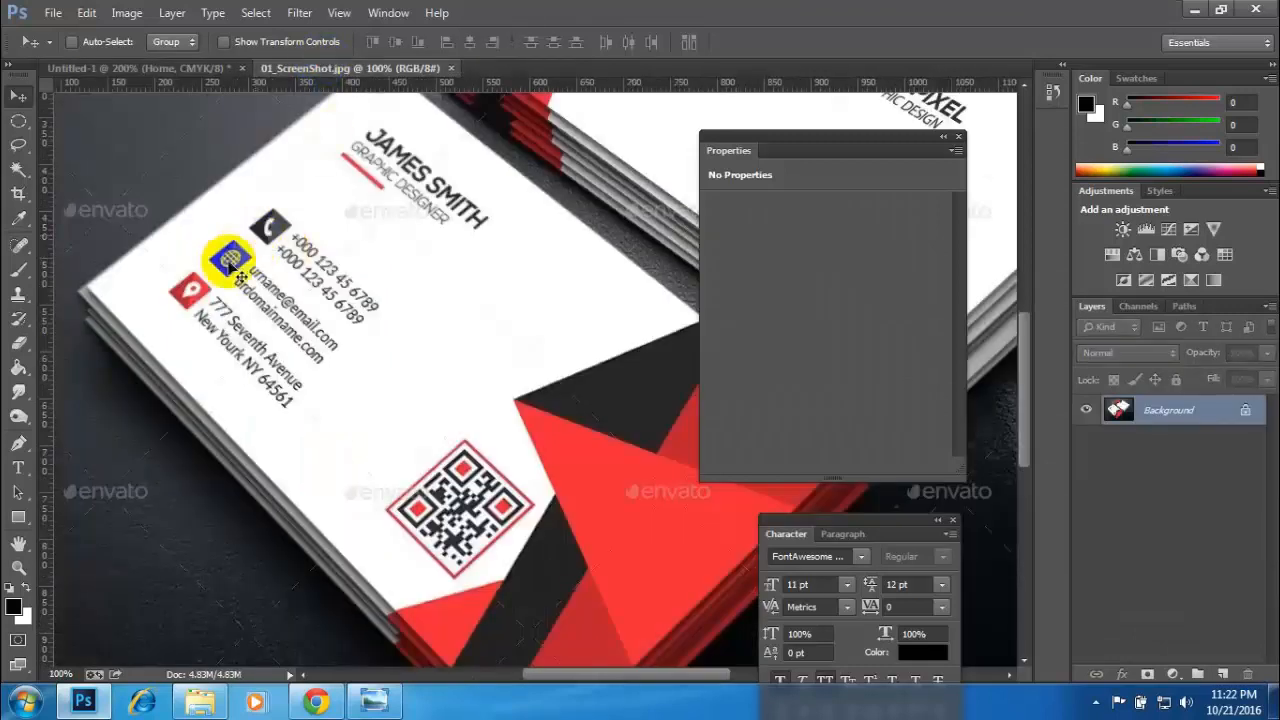
click(145, 68)
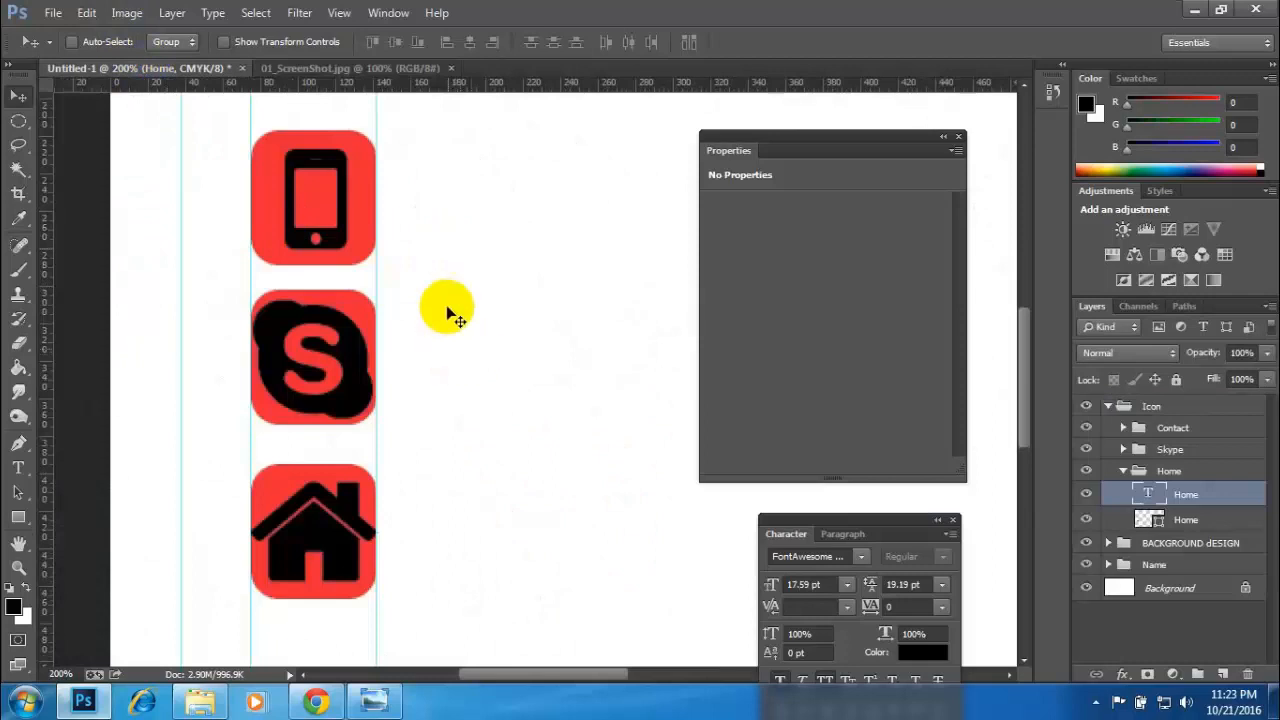
click(1124, 471)
click(1110, 406)
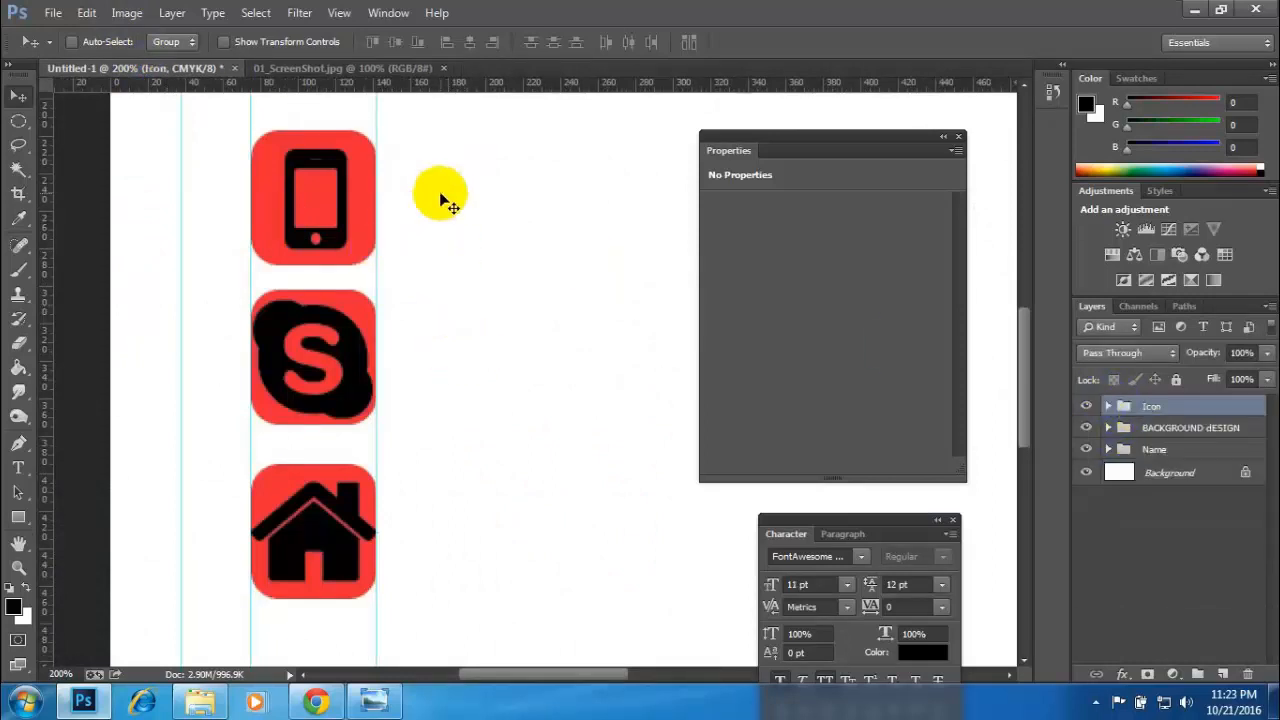
- Make a small square selection with the Rectangular Marquee tool across the gap between the phone and Skype icons
click(17, 520)
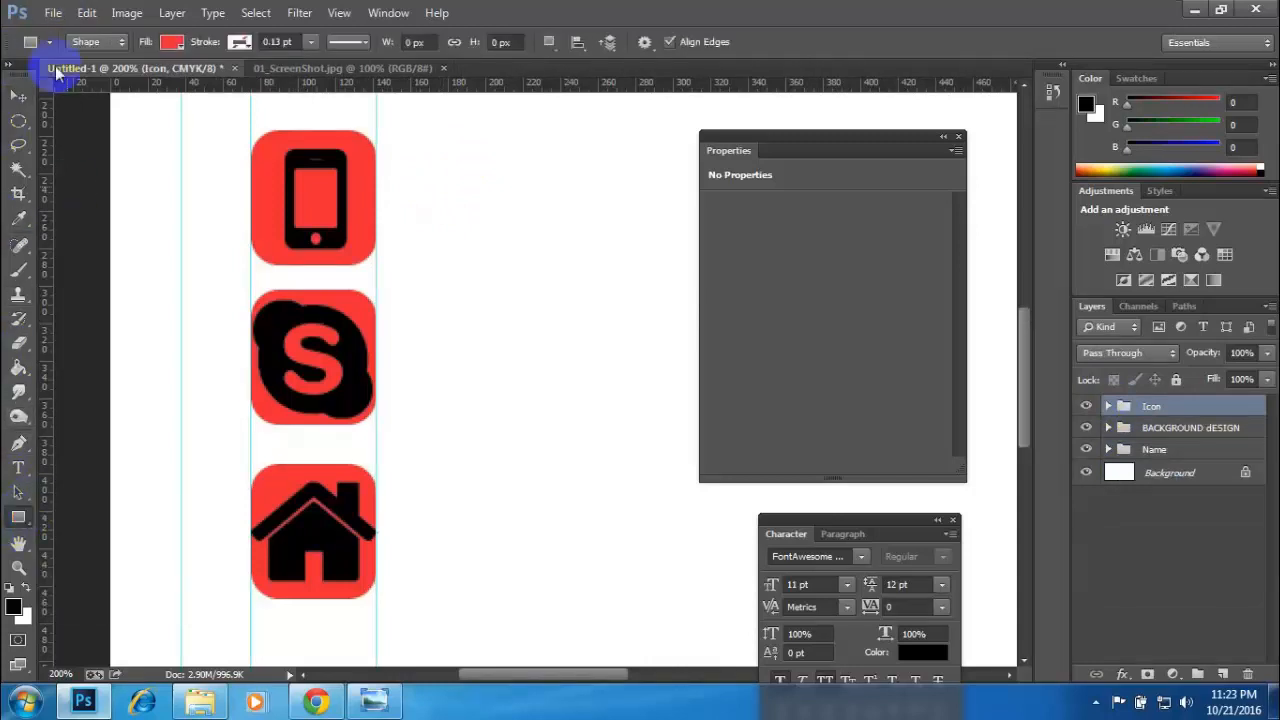
click(18, 120)
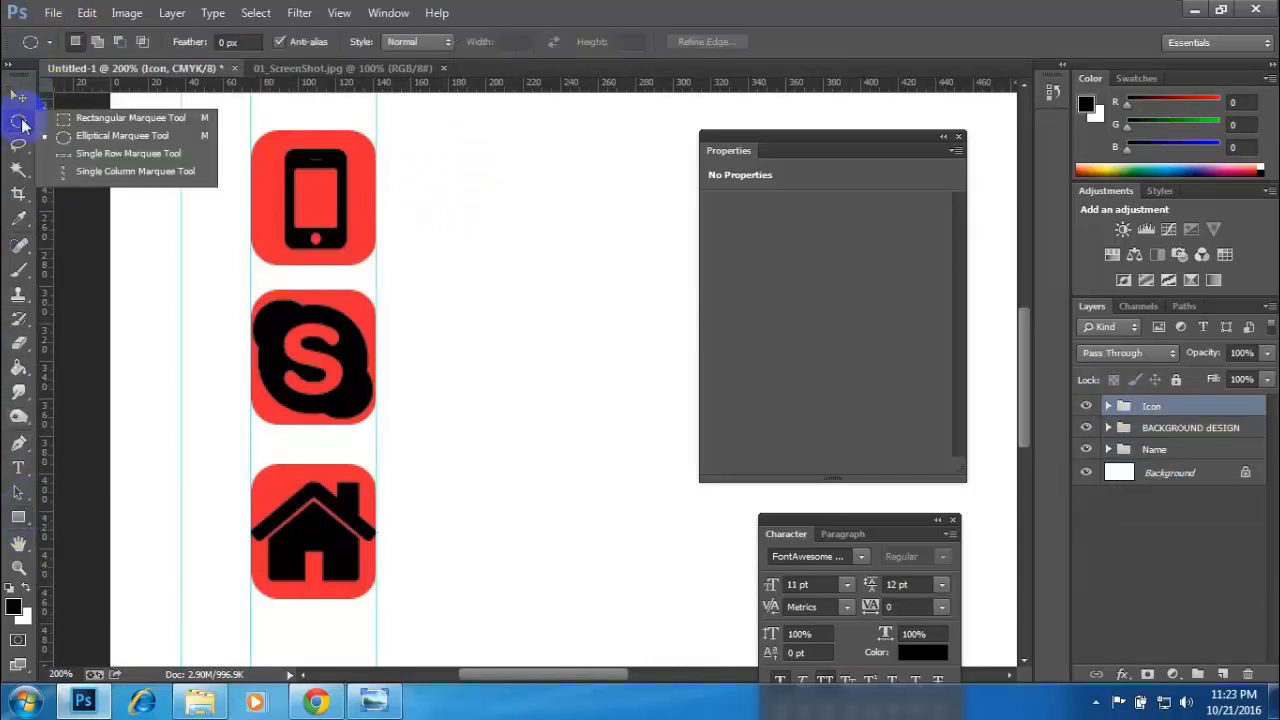
click(110, 118)
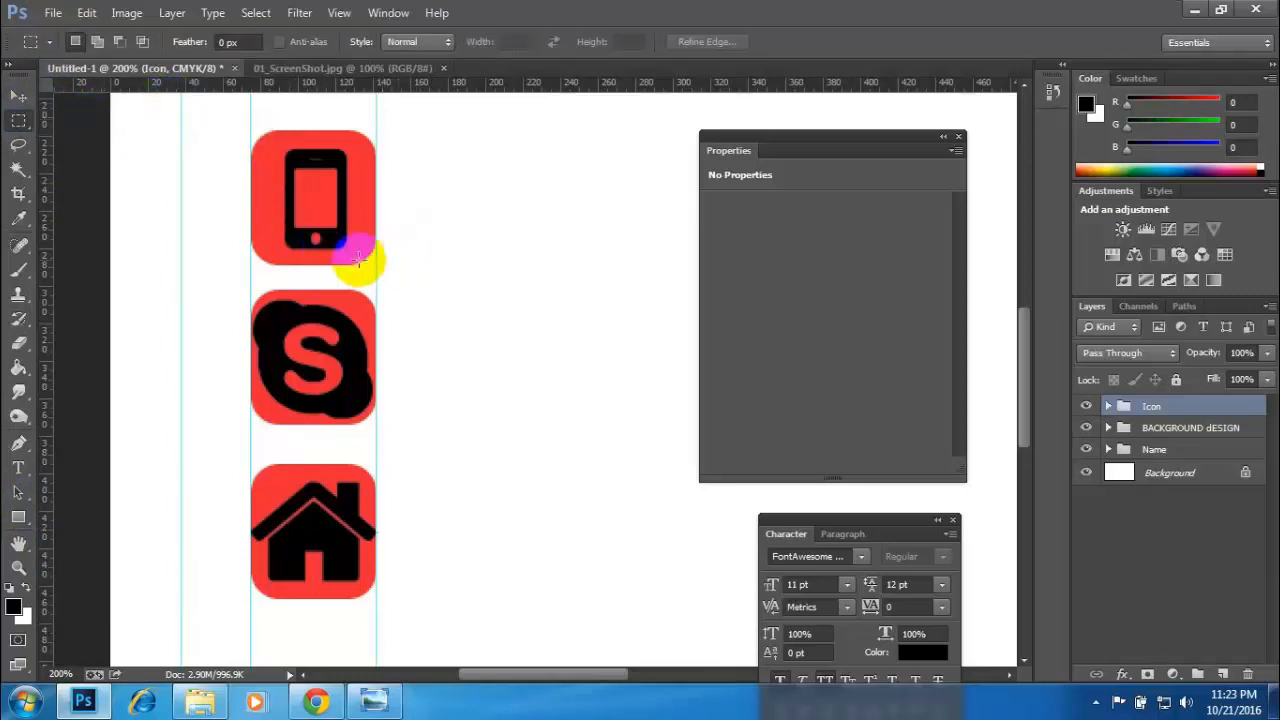
drag(289, 245, 354, 300)
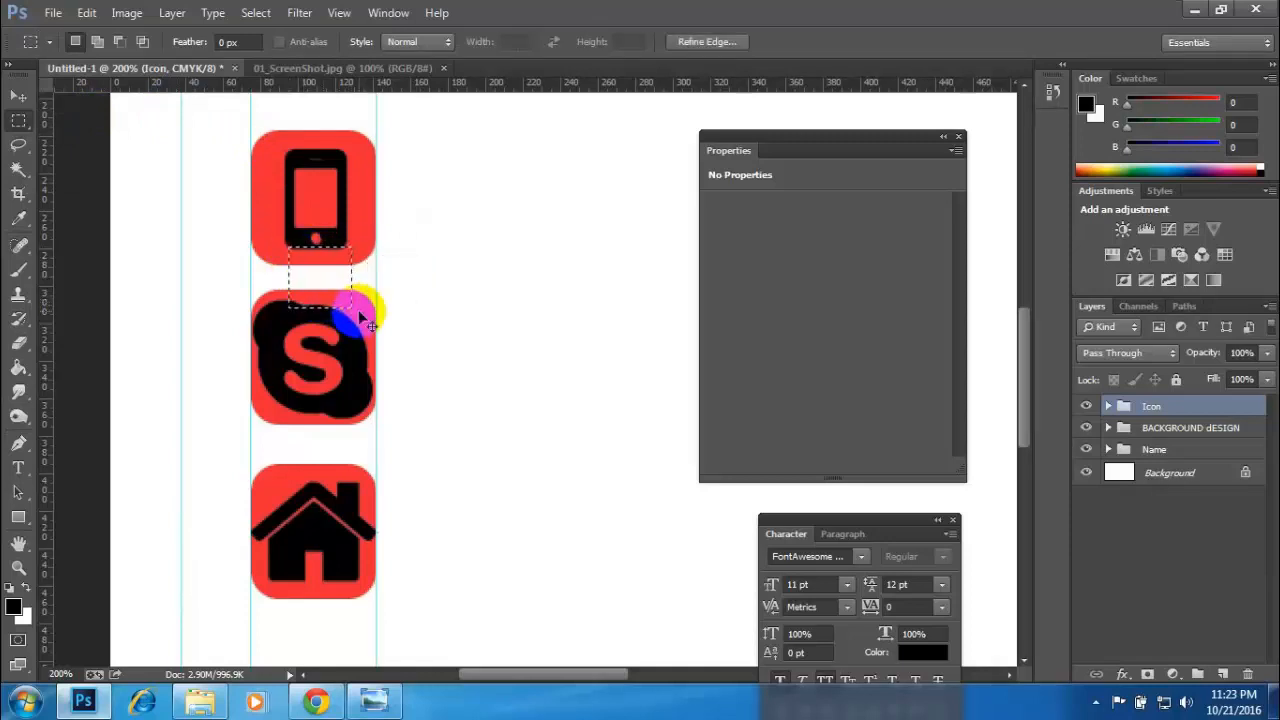
scroll(357, 302, down, 3)
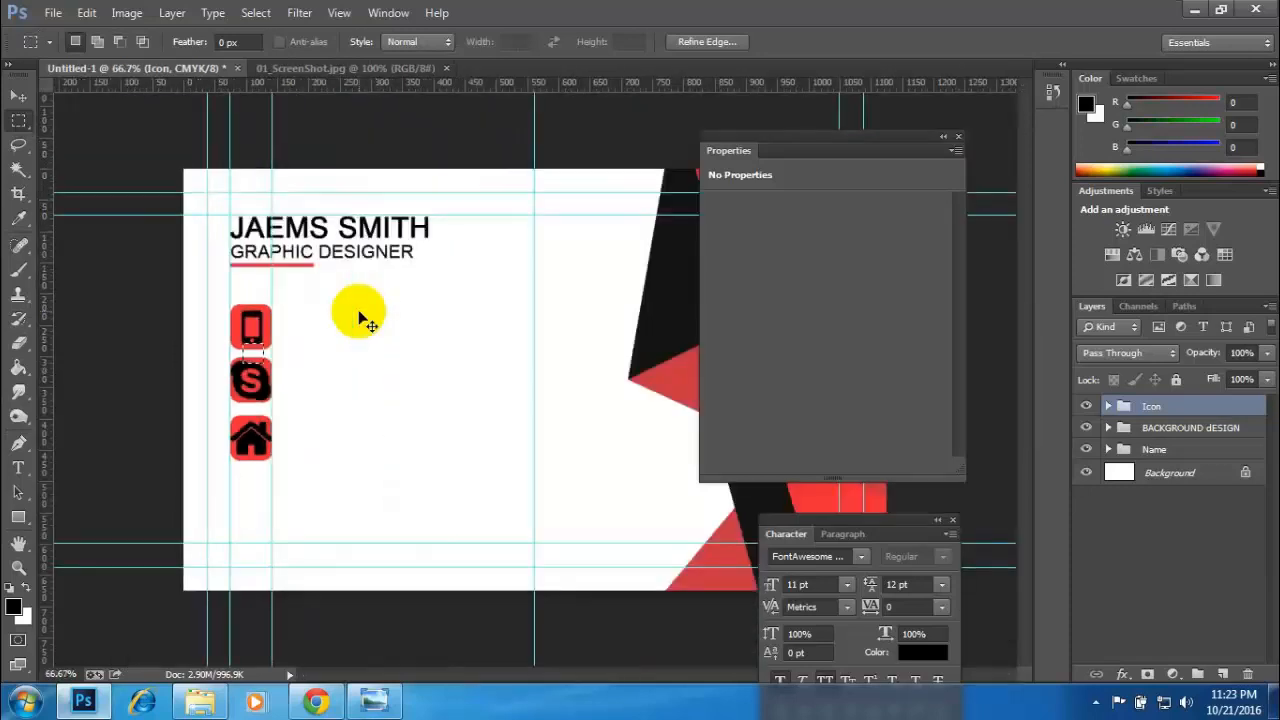
scroll(364, 318, up, 2)
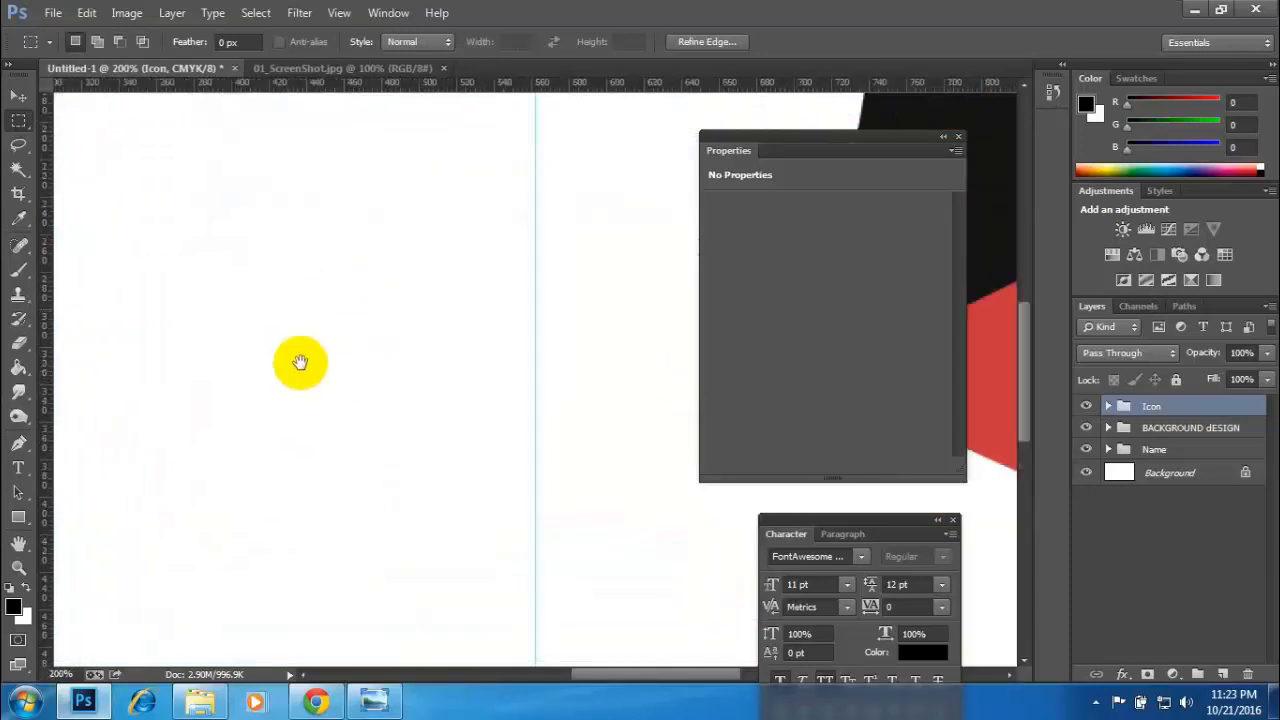
drag(300, 362, 571, 340)
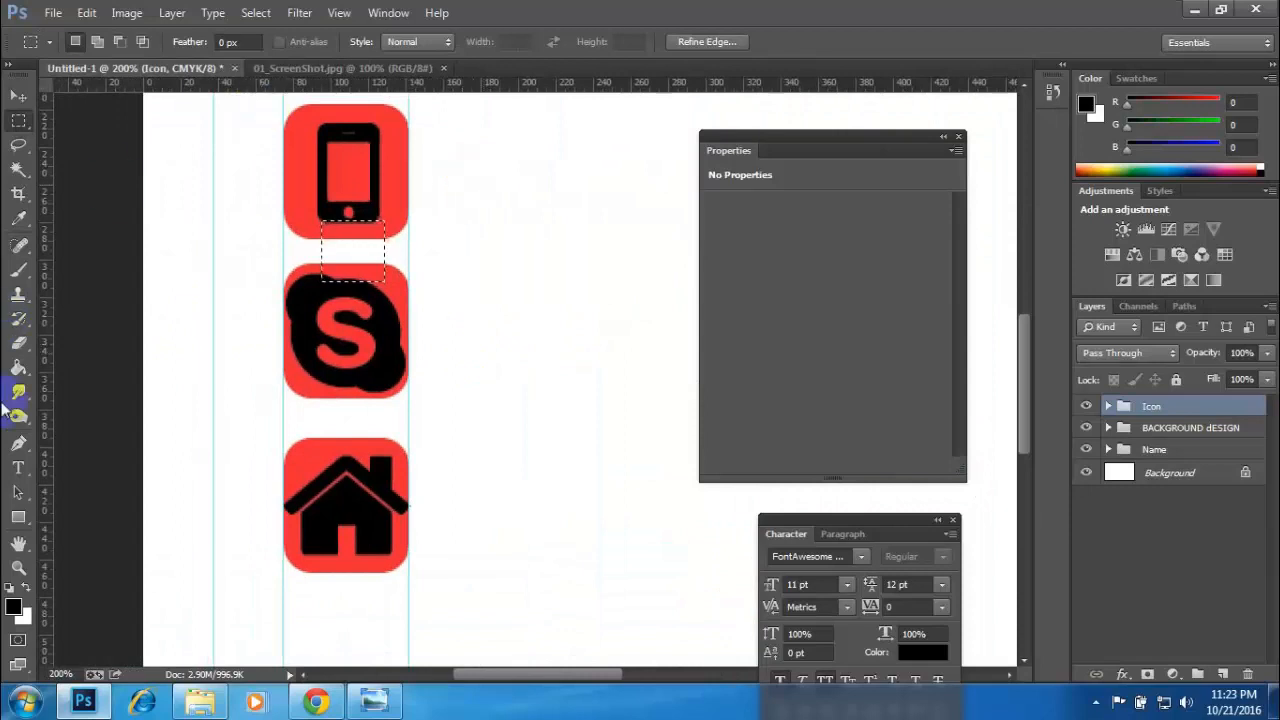
- Fill the square selection with black on a new layer using the Paint Bucket tool
drag(18, 367, 85, 372)
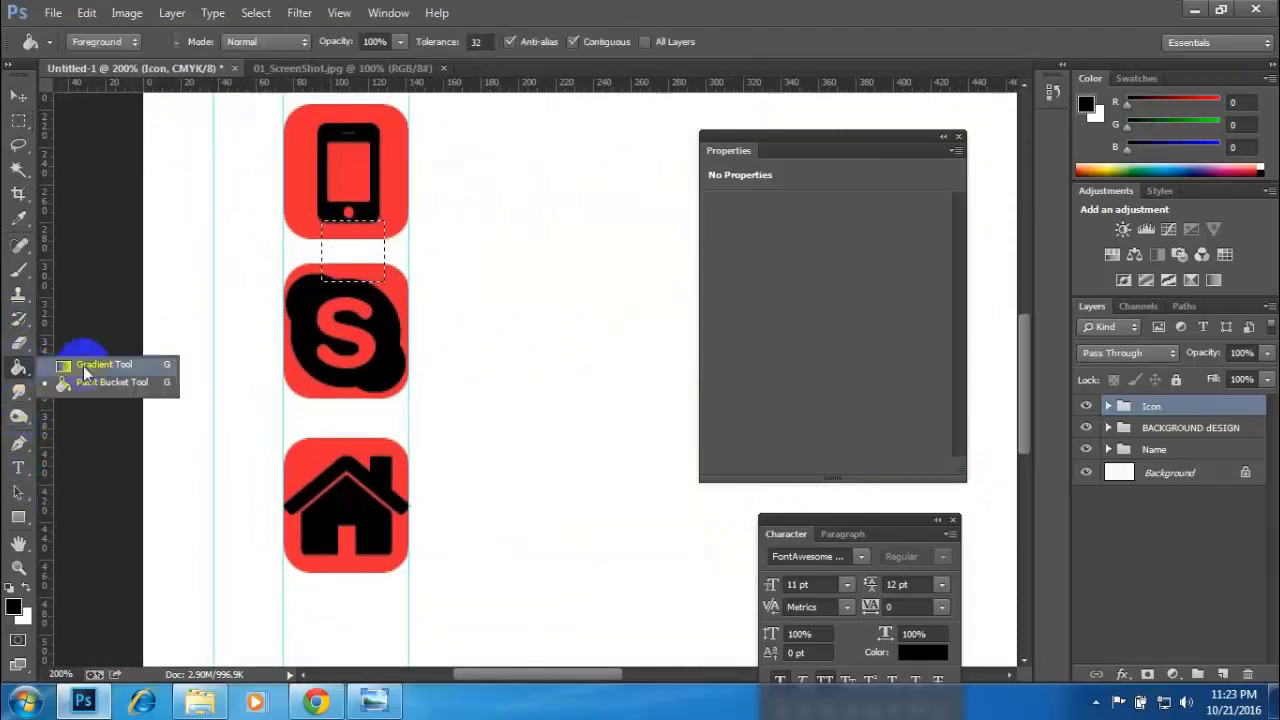
click(95, 384)
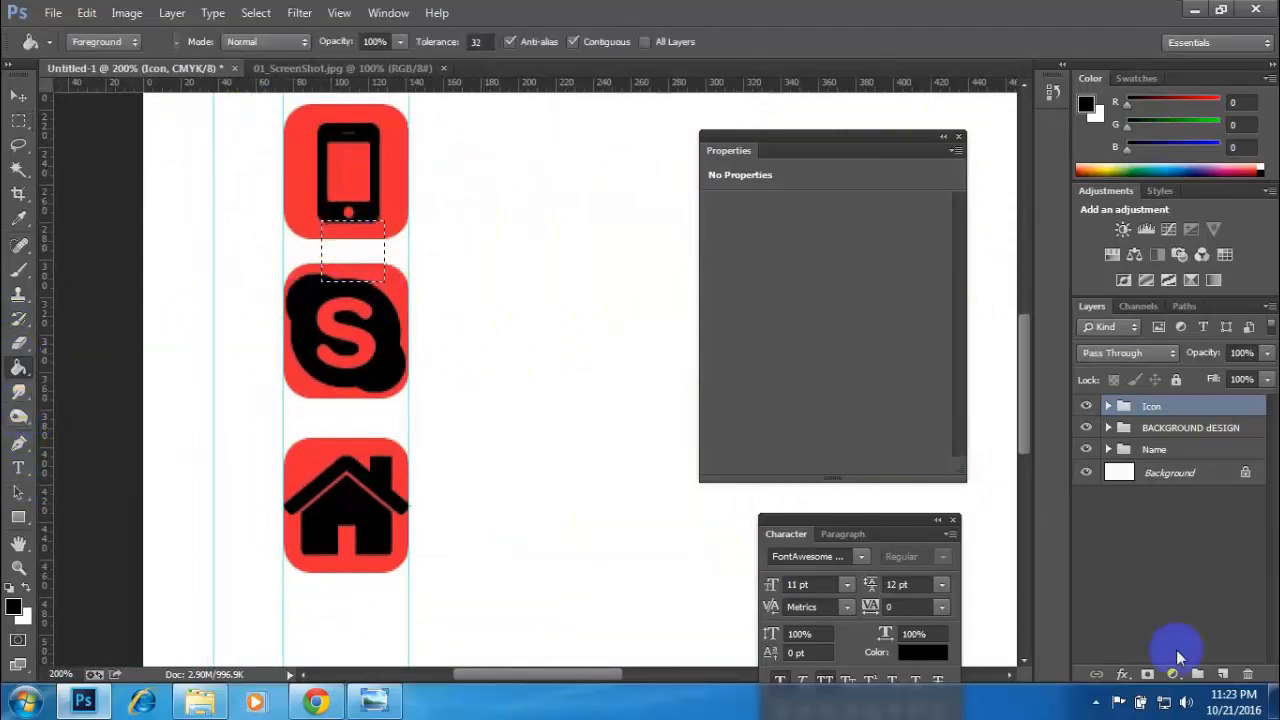
click(1223, 673)
click(355, 238)
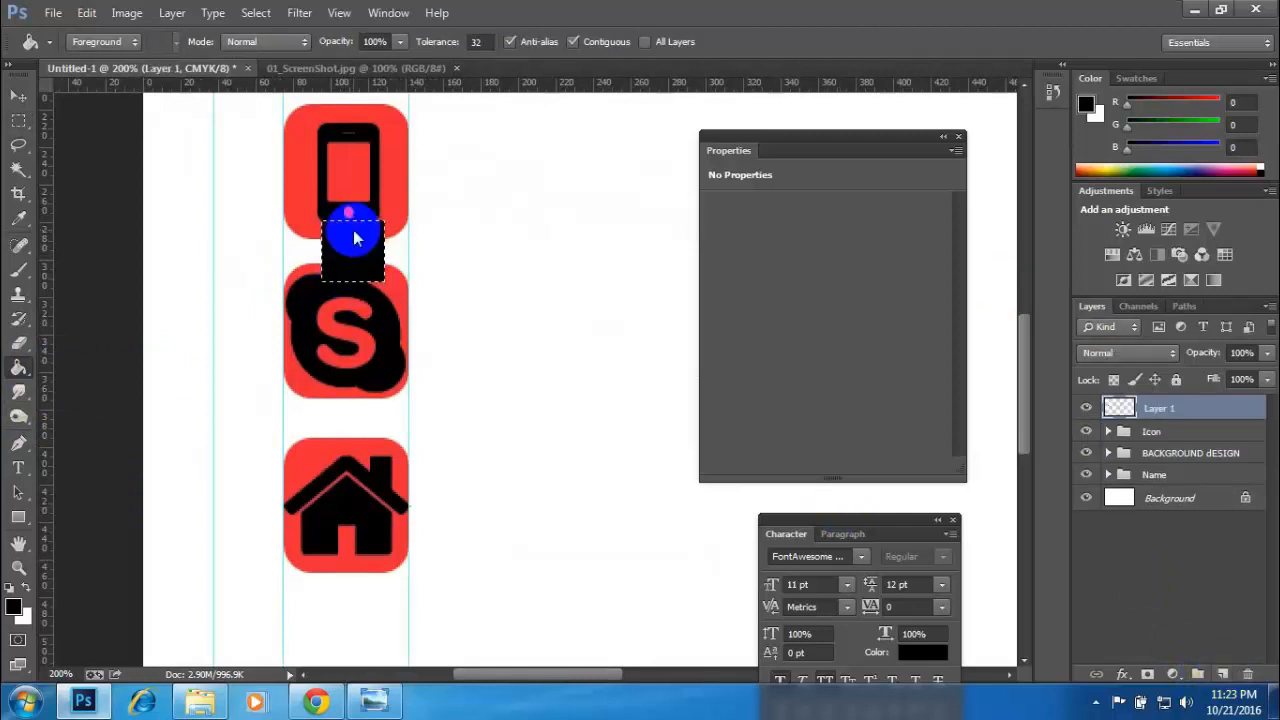
- Deselect and place the black spacer square directly below the phone's red square, with a horizontal guide at its lower edge
click(19, 96)
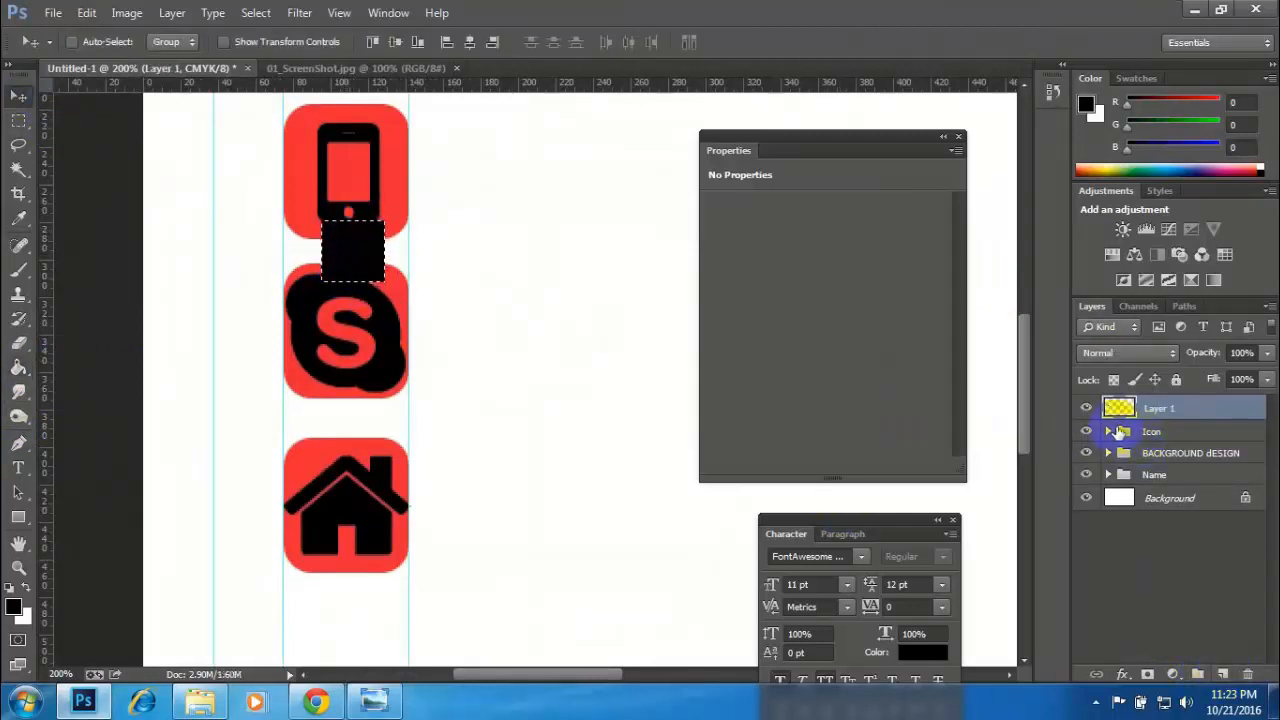
key(ctrl+d)
drag(362, 252, 362, 270)
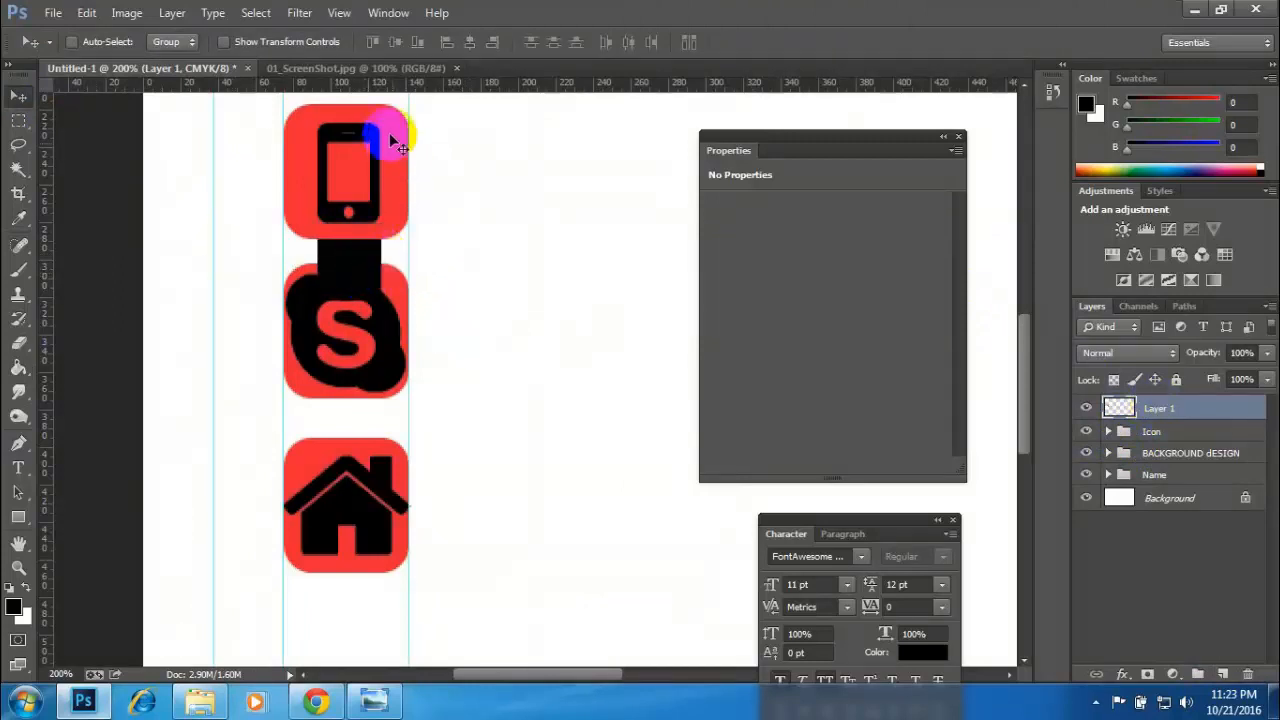
drag(378, 82, 415, 299)
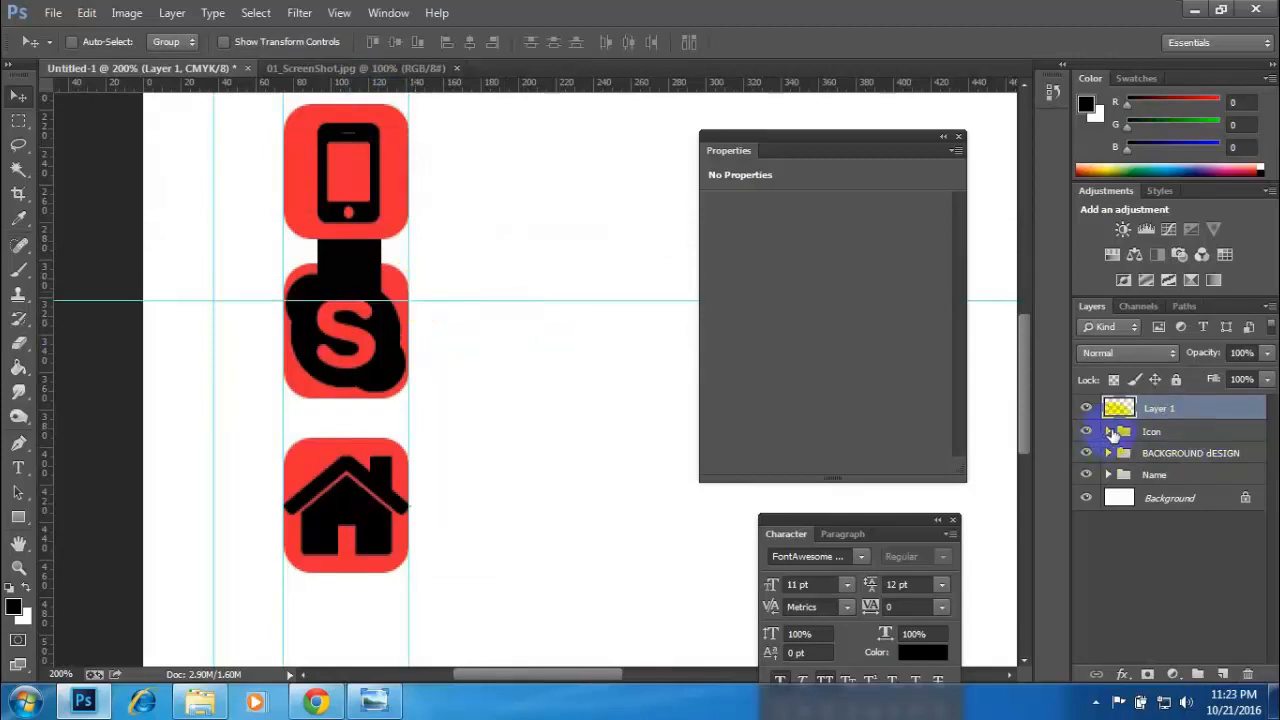
- Move the Skype group down so the upper edge of its red square meets the horizontal guide
click(1109, 431)
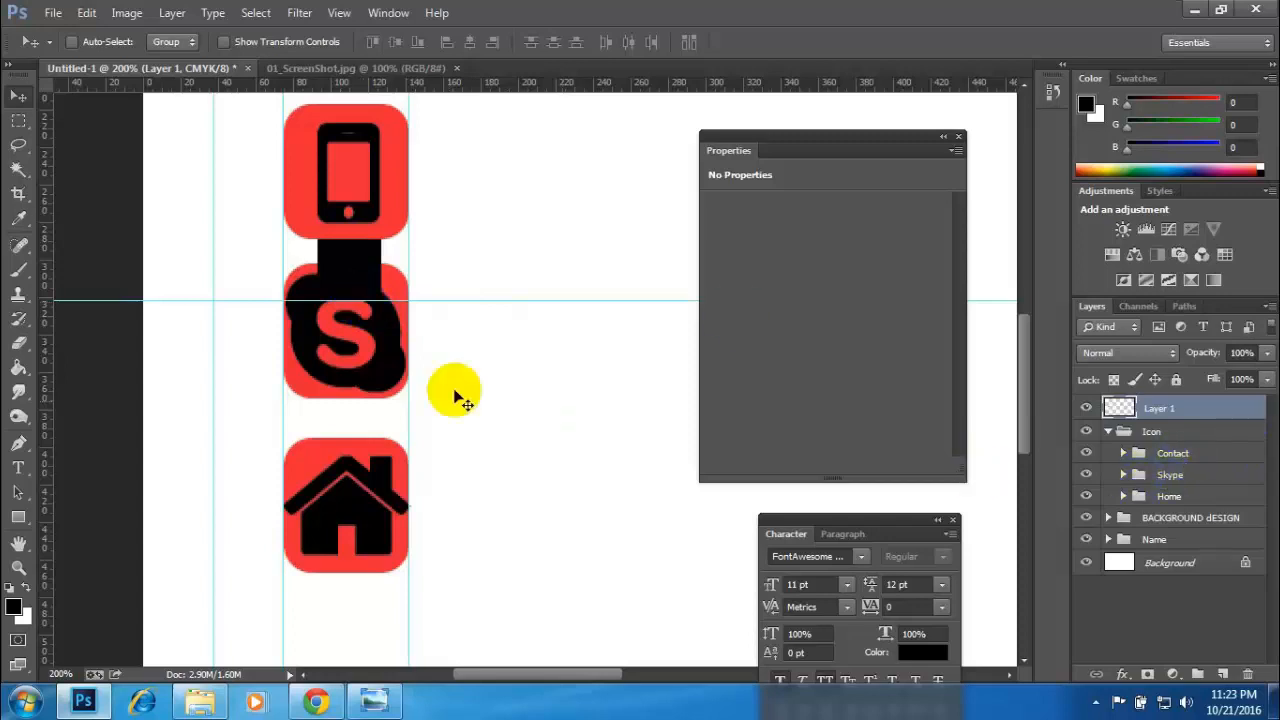
click(1087, 474)
click(1087, 474)
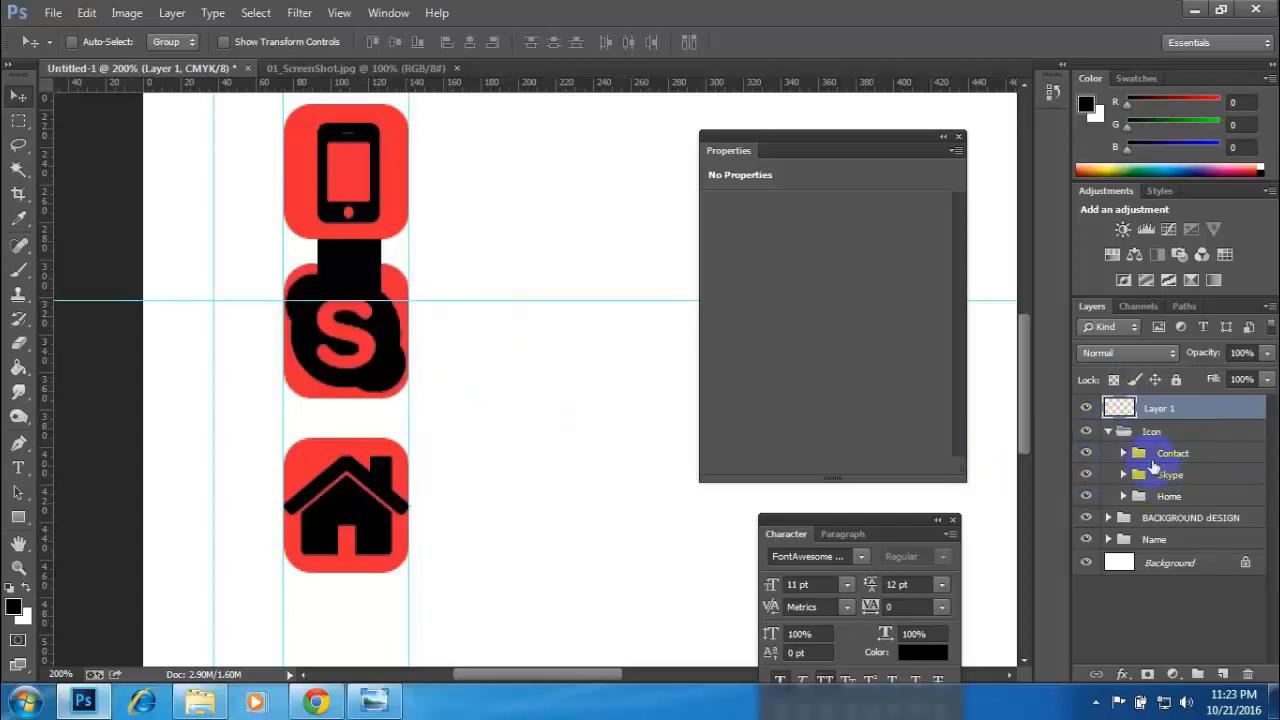
click(1160, 455)
drag(371, 343, 381, 370)
click(1178, 477)
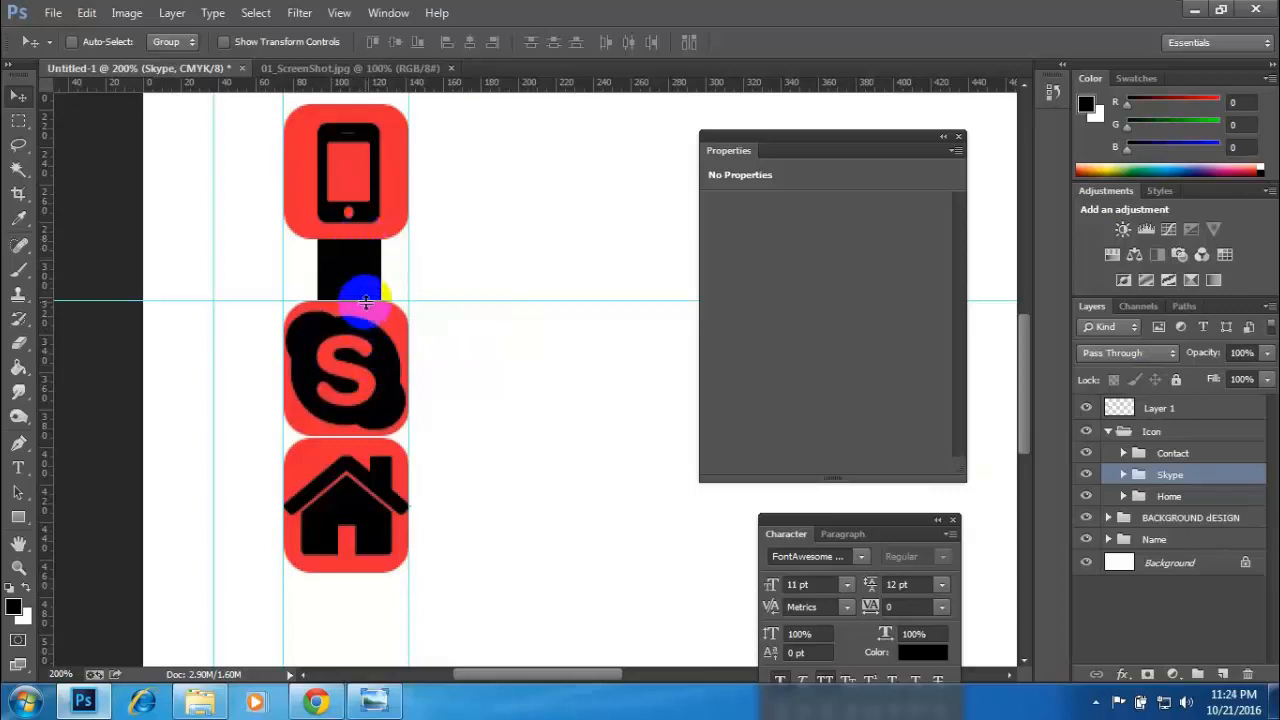
- Move the Home group down to leave room for the black spacer below the Skype icon
click(1086, 496)
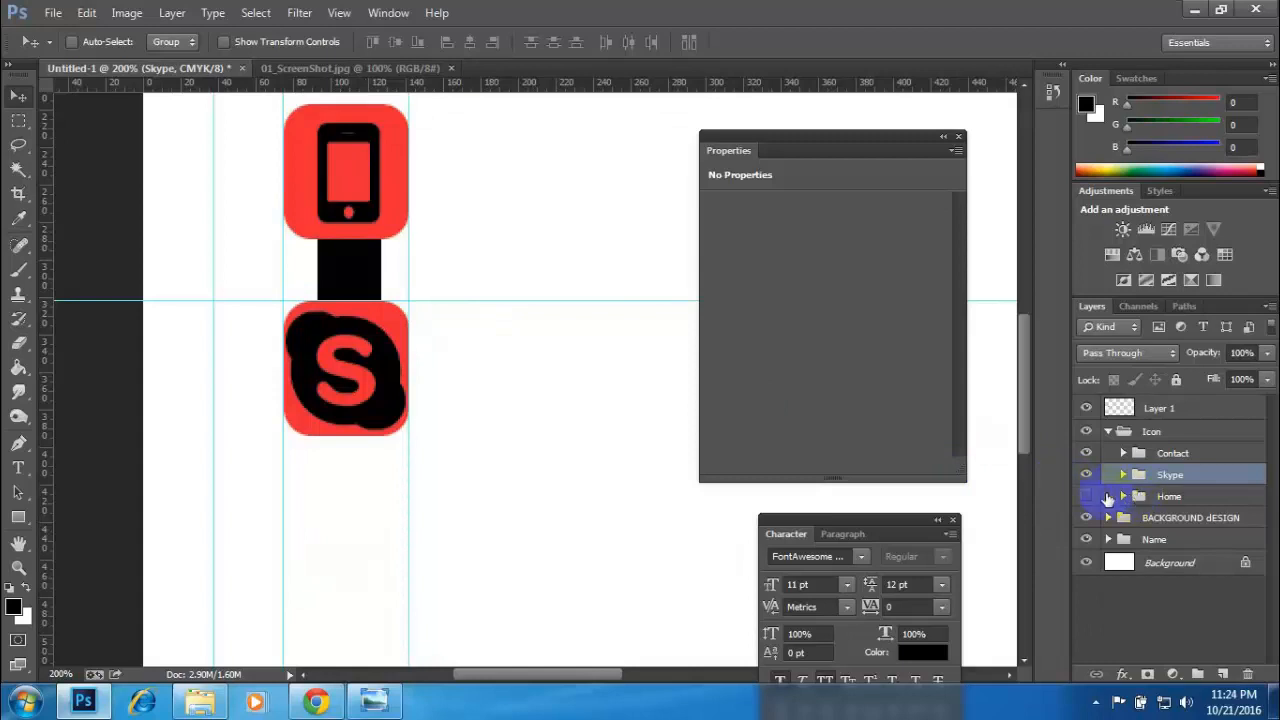
click(1086, 496)
click(1138, 497)
drag(366, 512, 364, 600)
- Place the black spacer directly under the Skype icon's red square and move the horizontal guide to the spacer's lower edge
click(1157, 410)
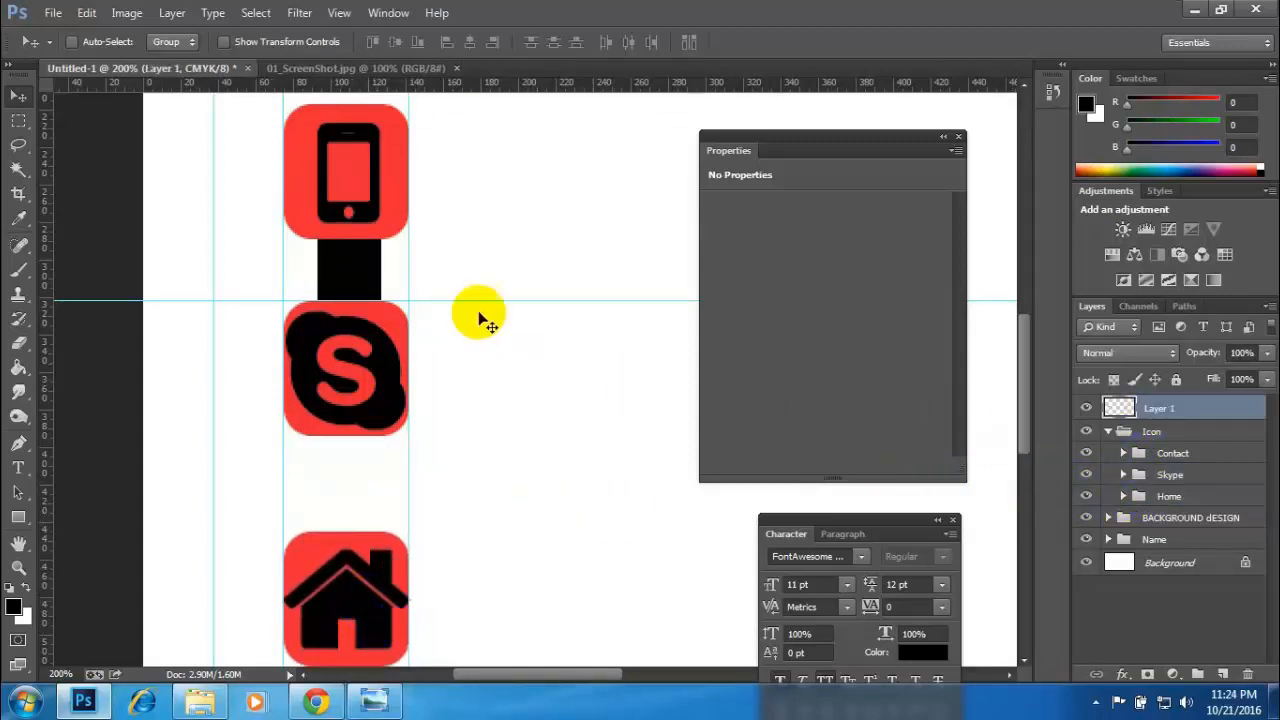
click(343, 264)
drag(343, 268, 350, 462)
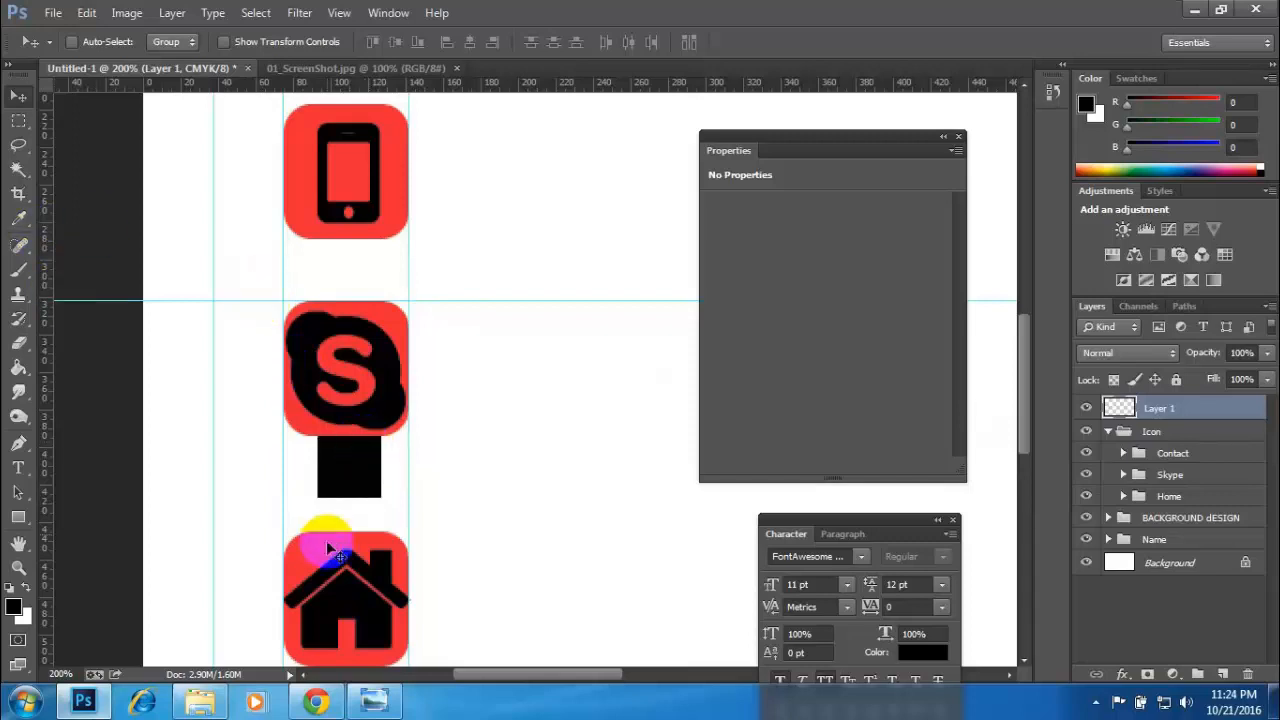
click(1191, 498)
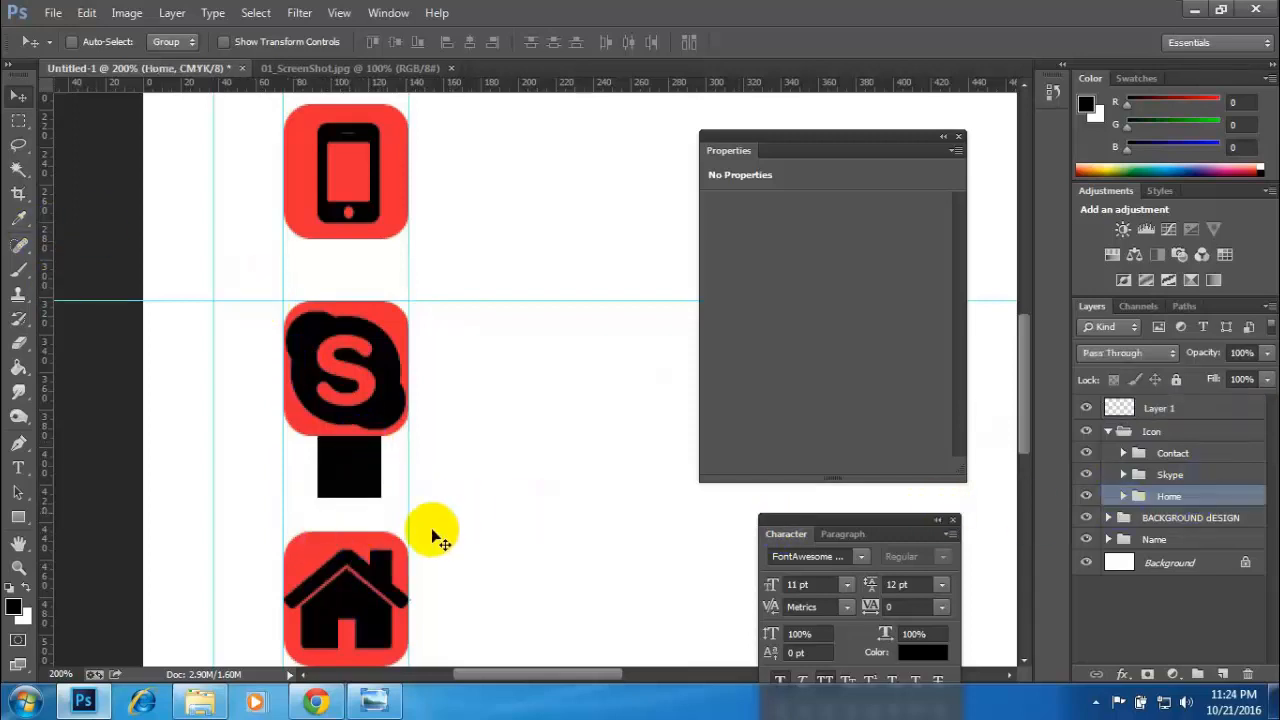
drag(431, 300, 458, 499)
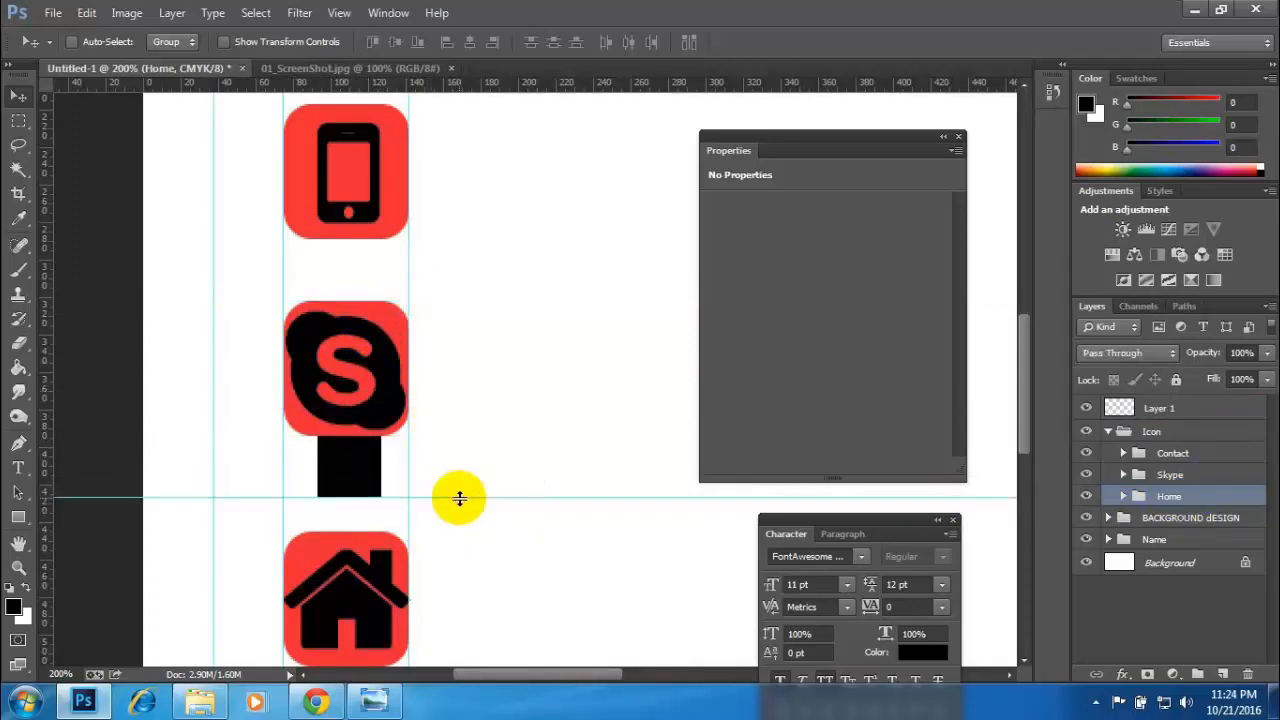
- Move the Home group up so its red square meets the guide, and delete the black spacer layer
drag(370, 568, 361, 547)
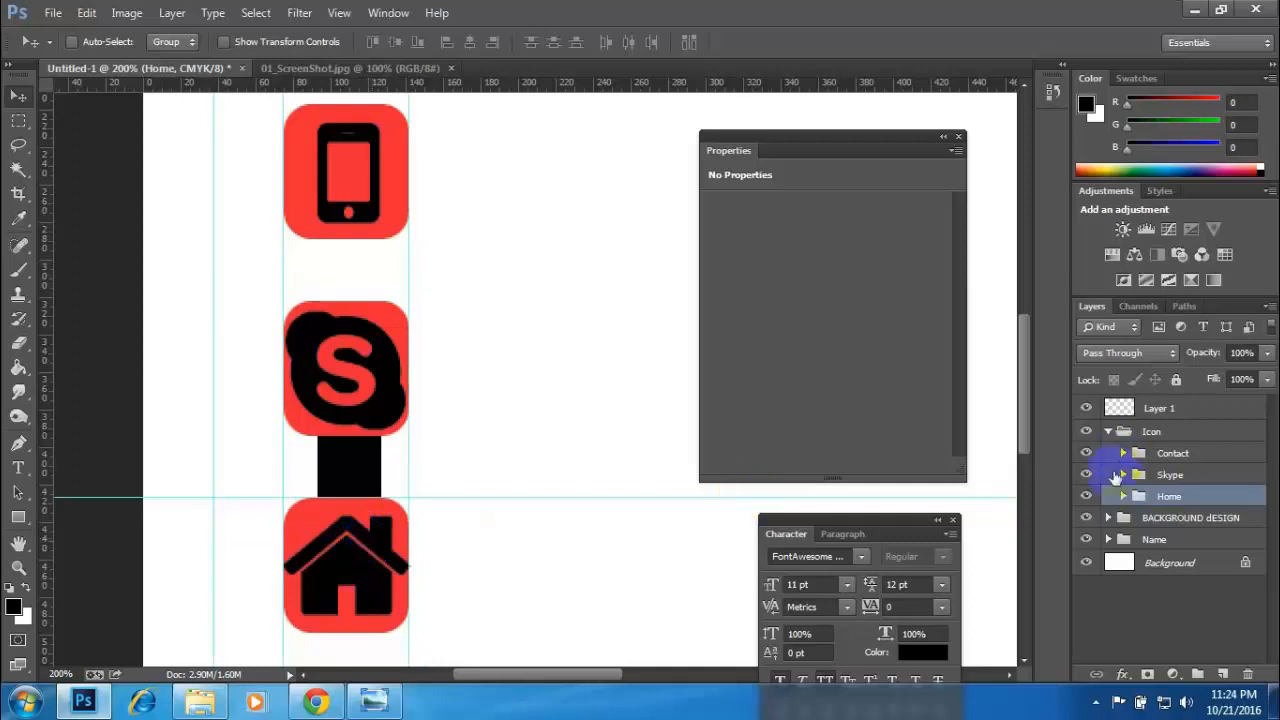
drag(1125, 415, 1256, 678)
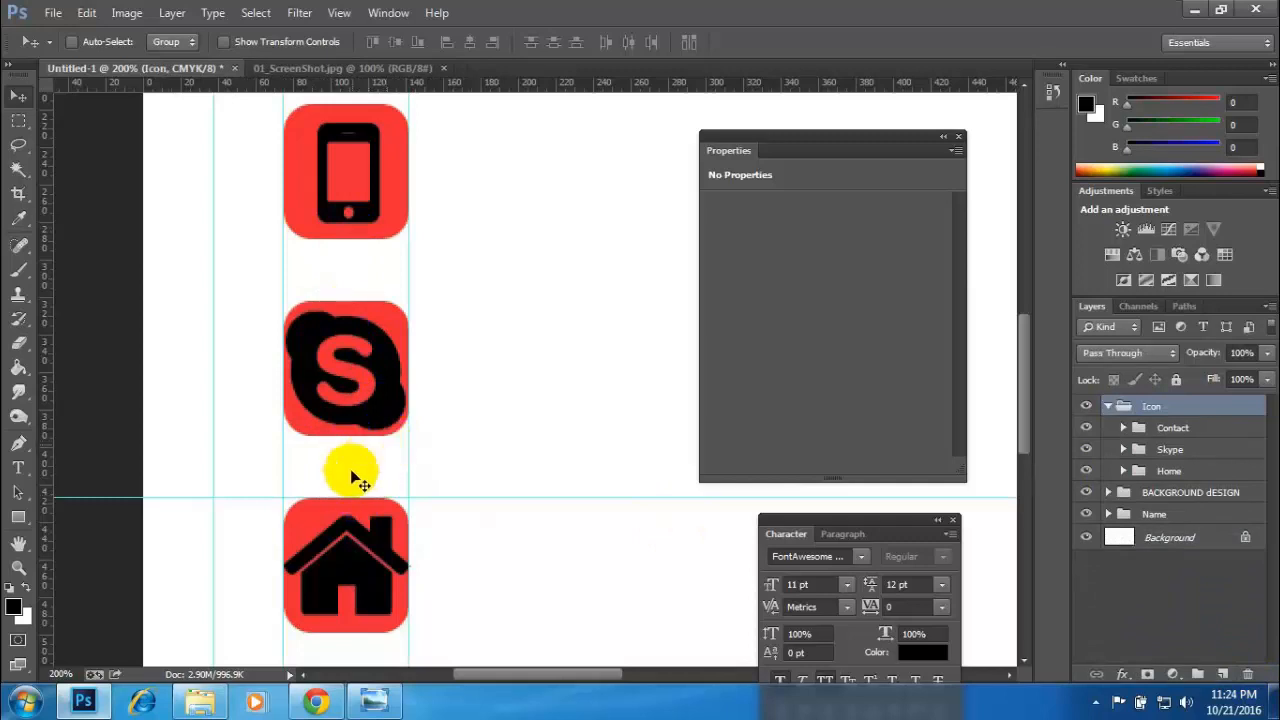
- Hide the guides, measure the vertical gap between the phone and Skype icons with the Ruler tool, and clear the measurement
key(ctrl+semicolon)
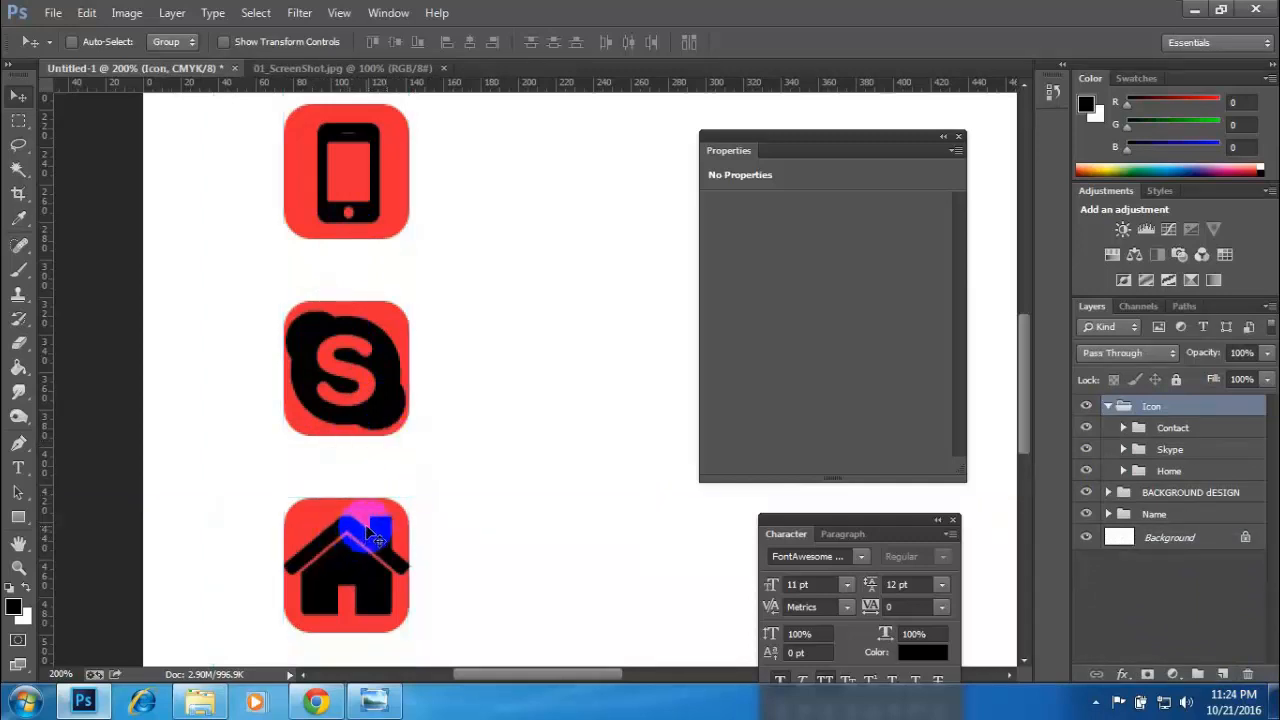
key(ctrl+plus)
drag(350, 394, 522, 365)
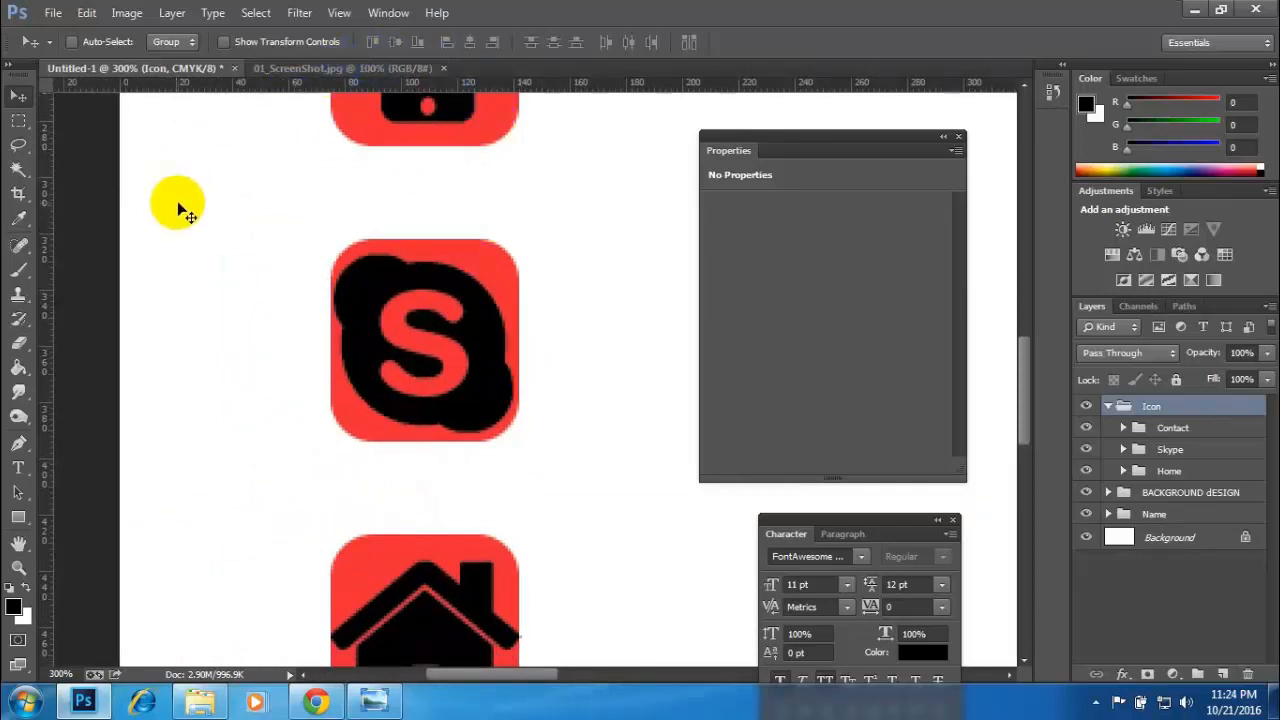
key(i)
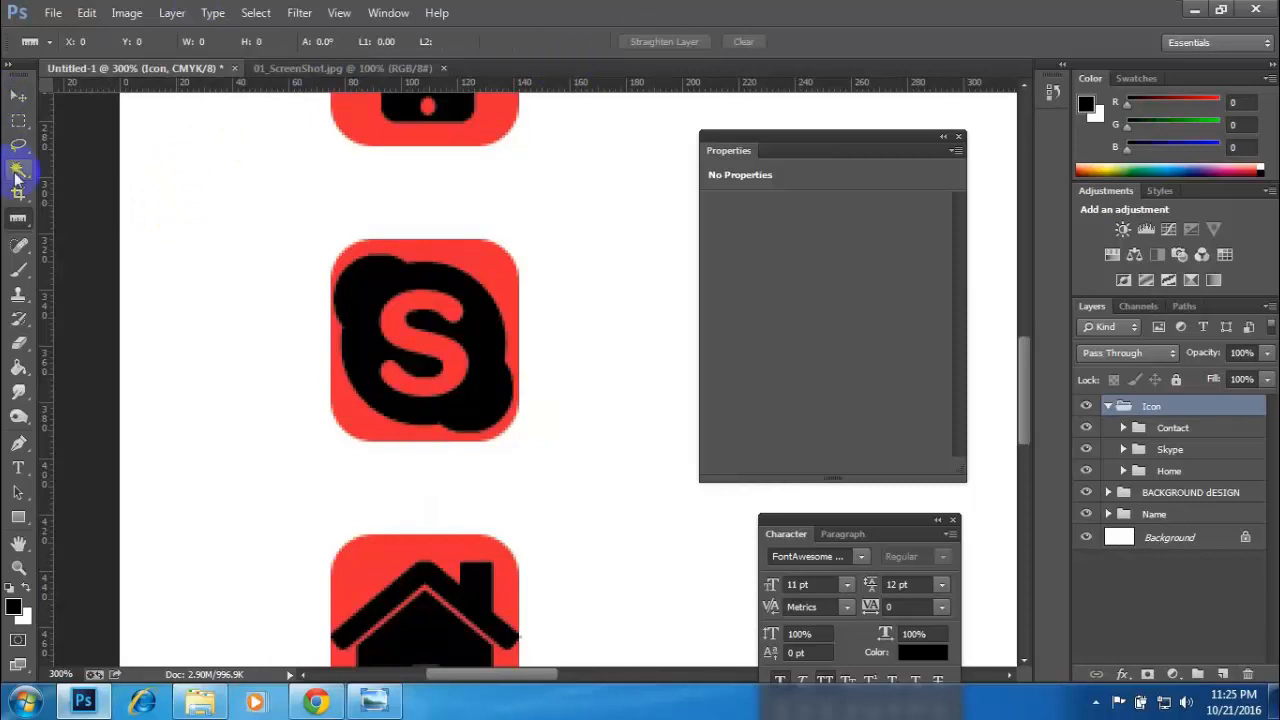
drag(18, 218, 66, 217)
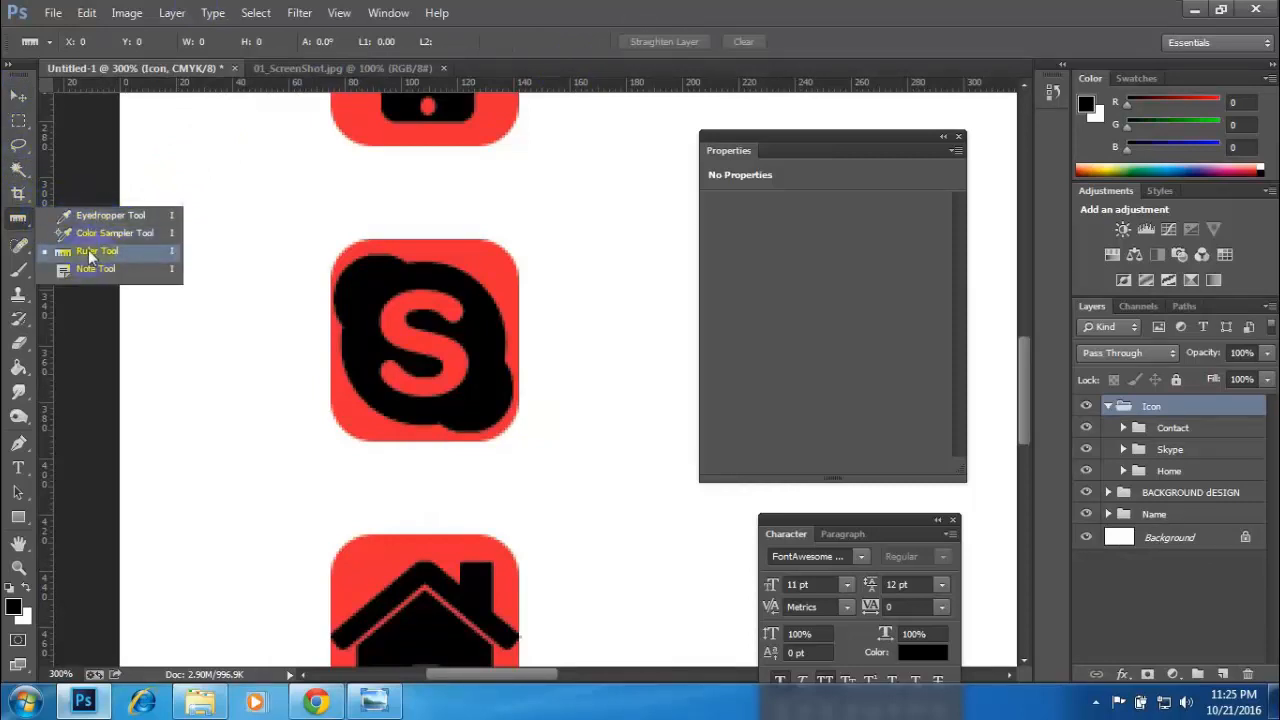
click(90, 252)
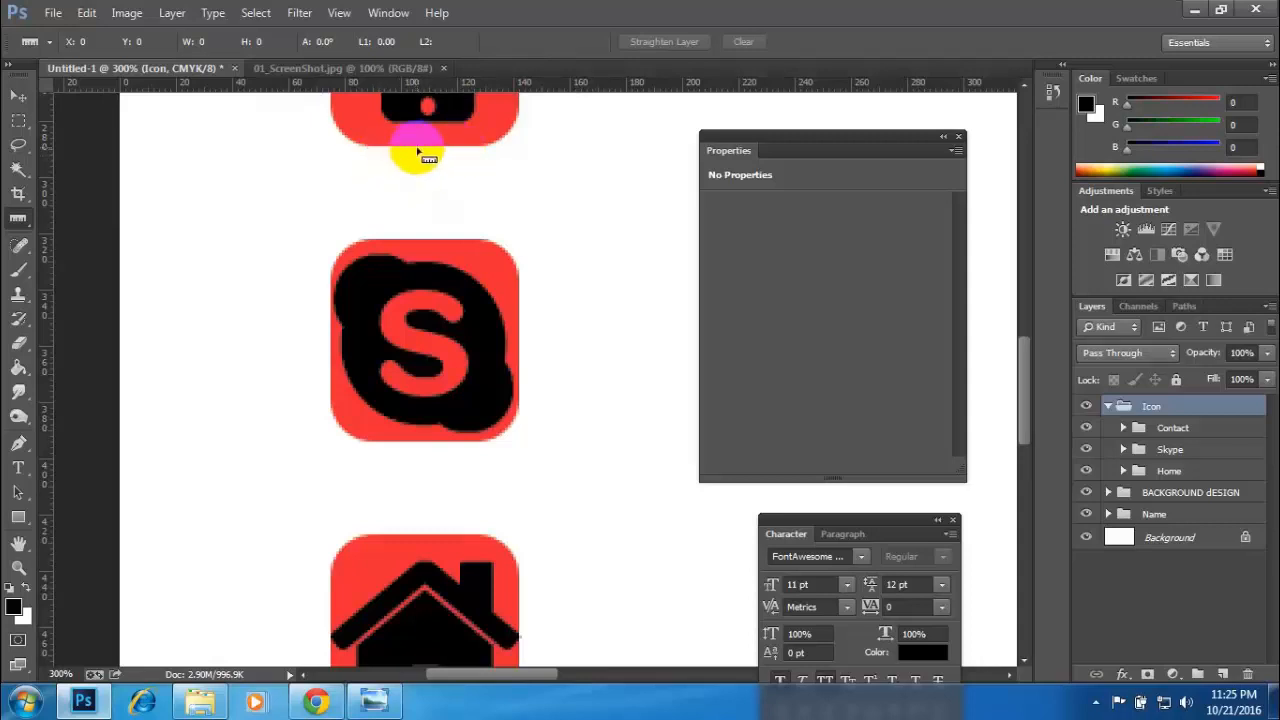
drag(418, 150, 418, 236)
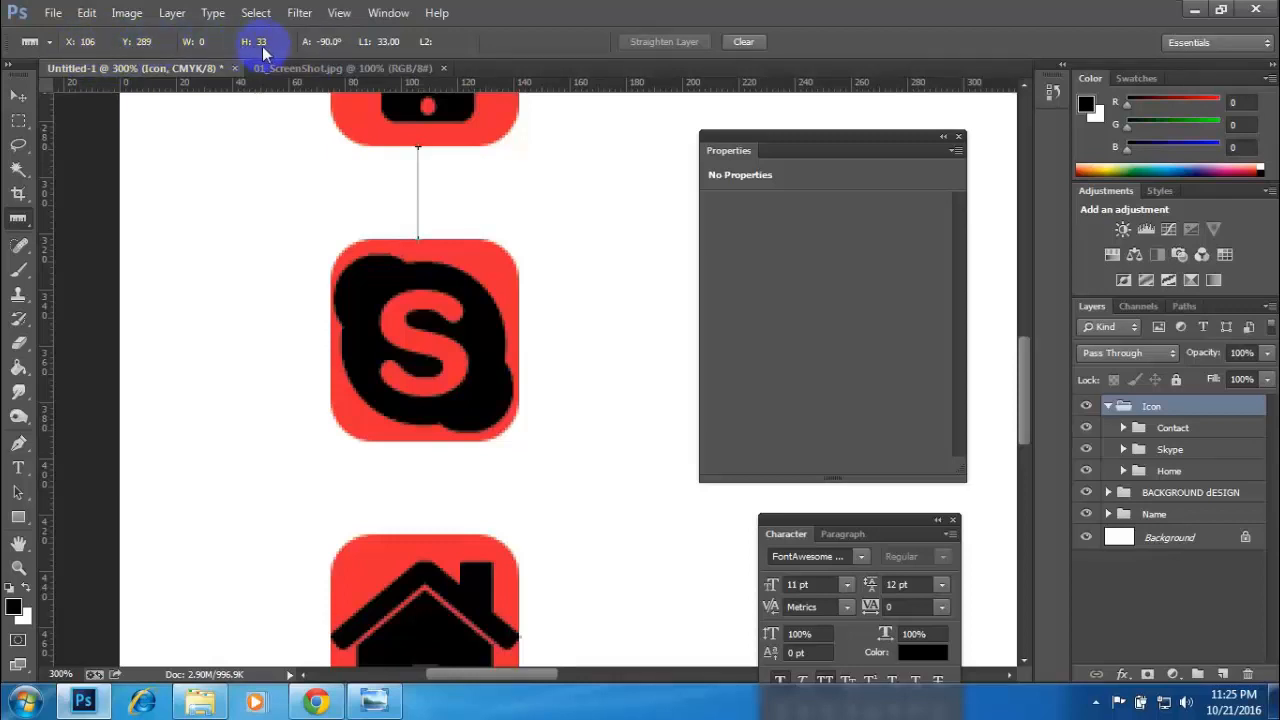
click(744, 42)
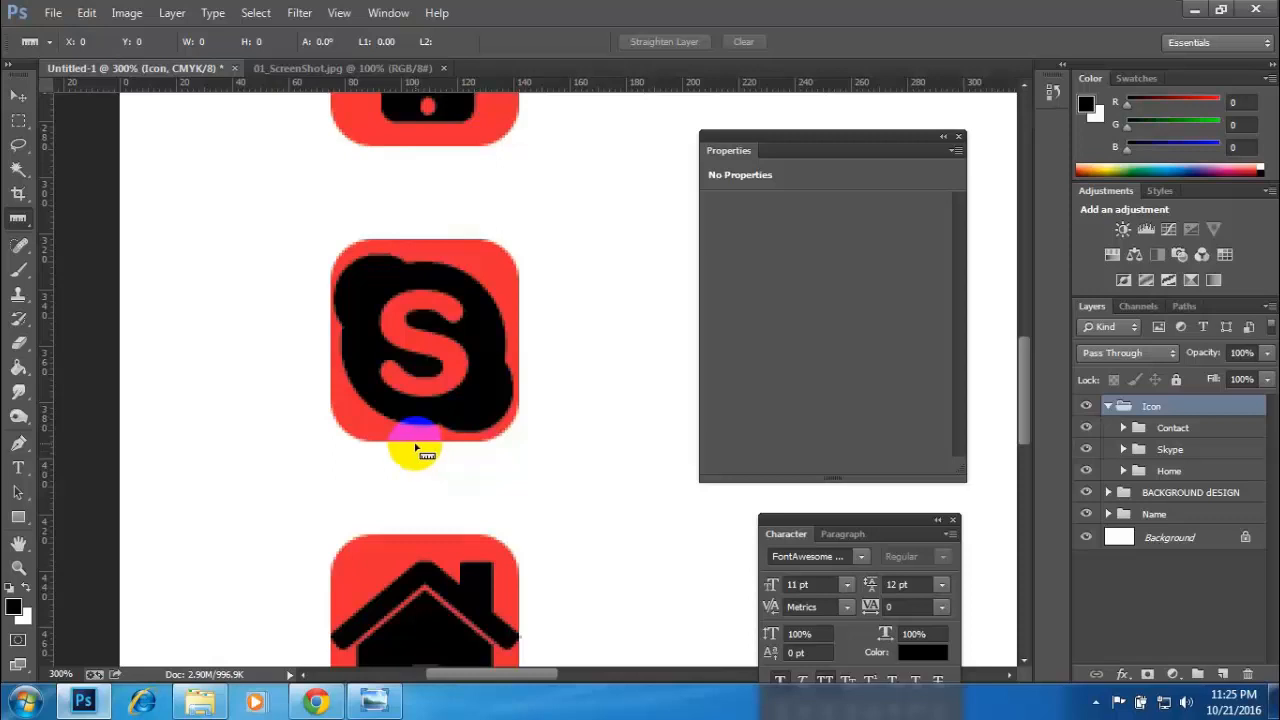
- Measure the vertical gap between the Skype and home icons' red squares
drag(414, 443, 414, 492)
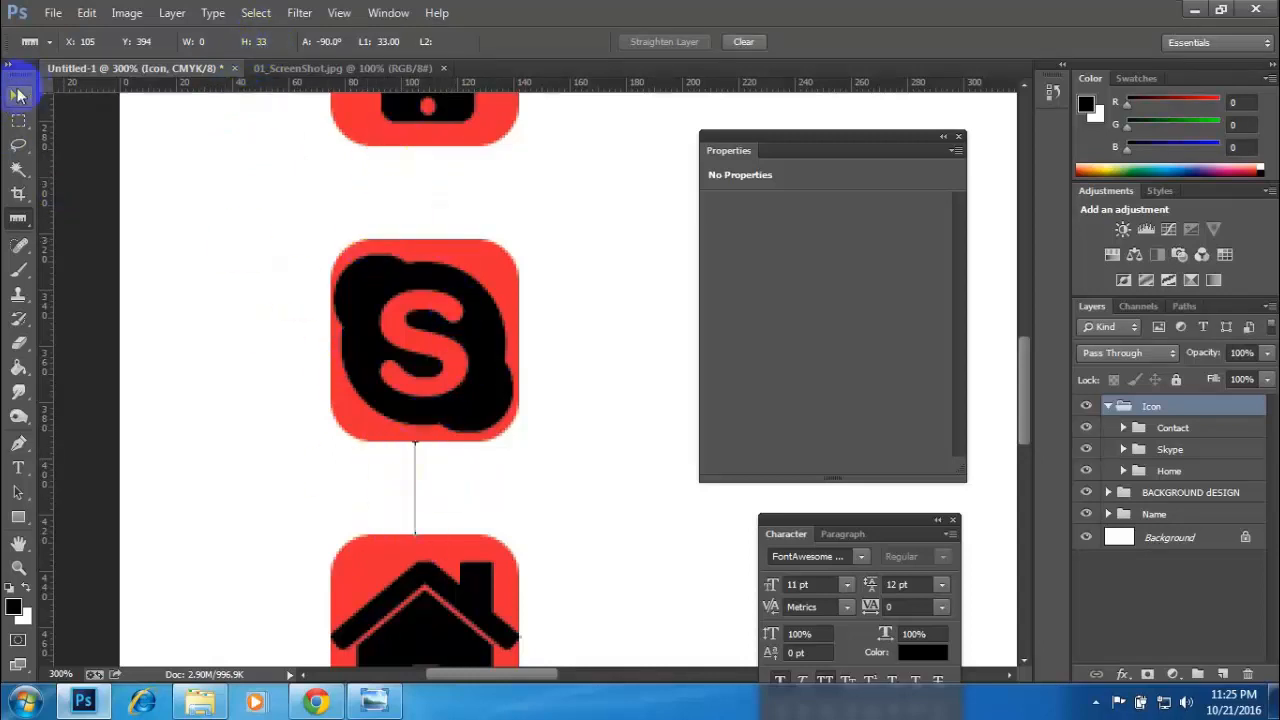
click(18, 95)
click(428, 400)
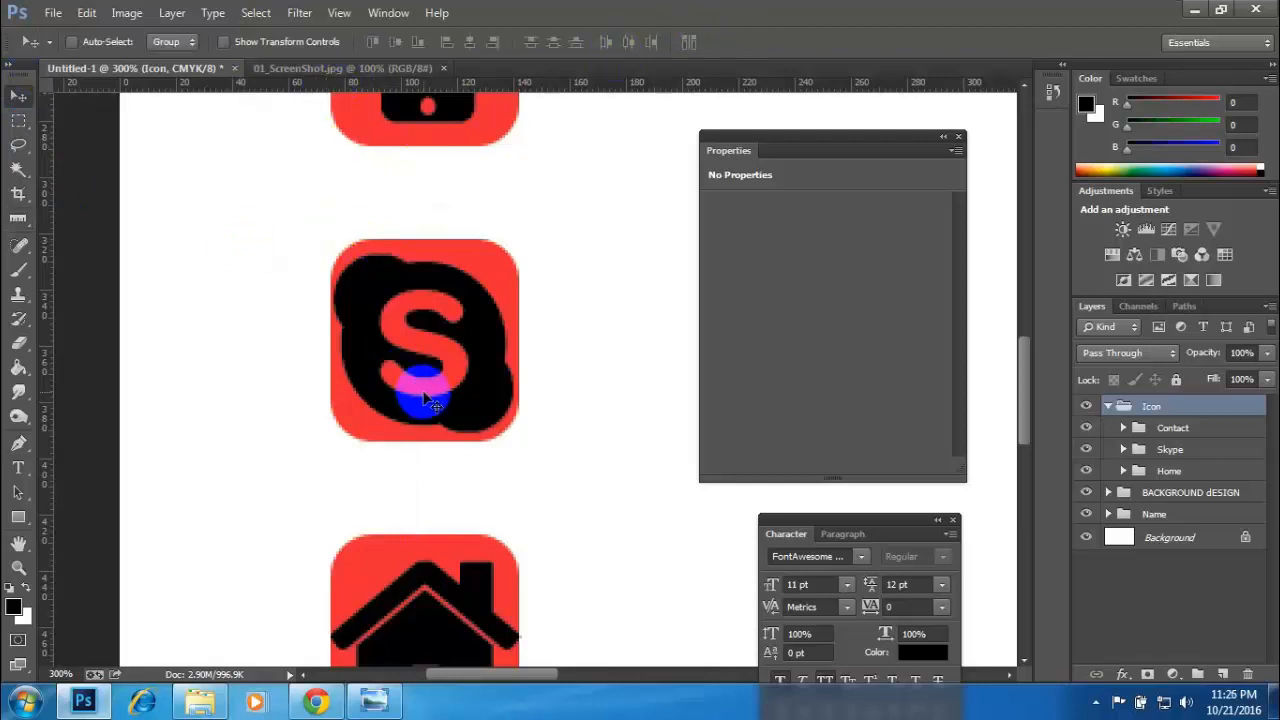
- Compare the card's icon layout with the contact icons in the 01_ScreenShot.jpg reference
scroll(428, 400, down, 3)
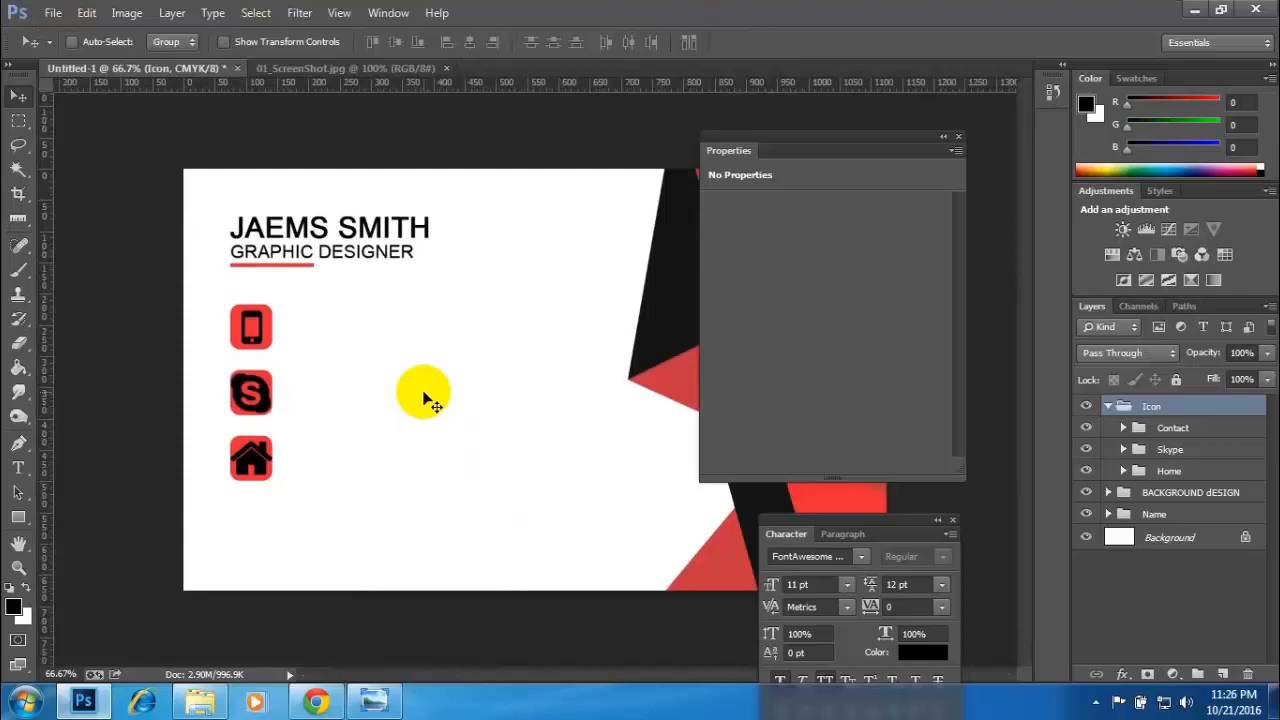
click(348, 68)
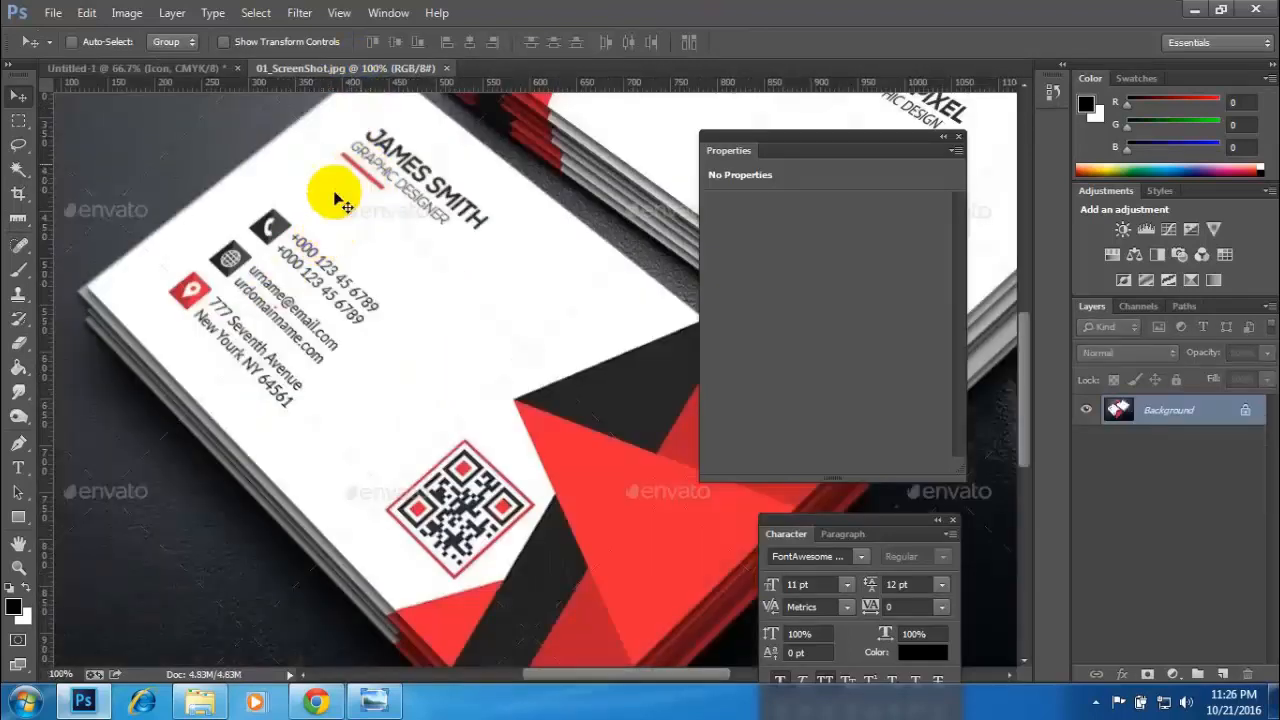
click(288, 230)
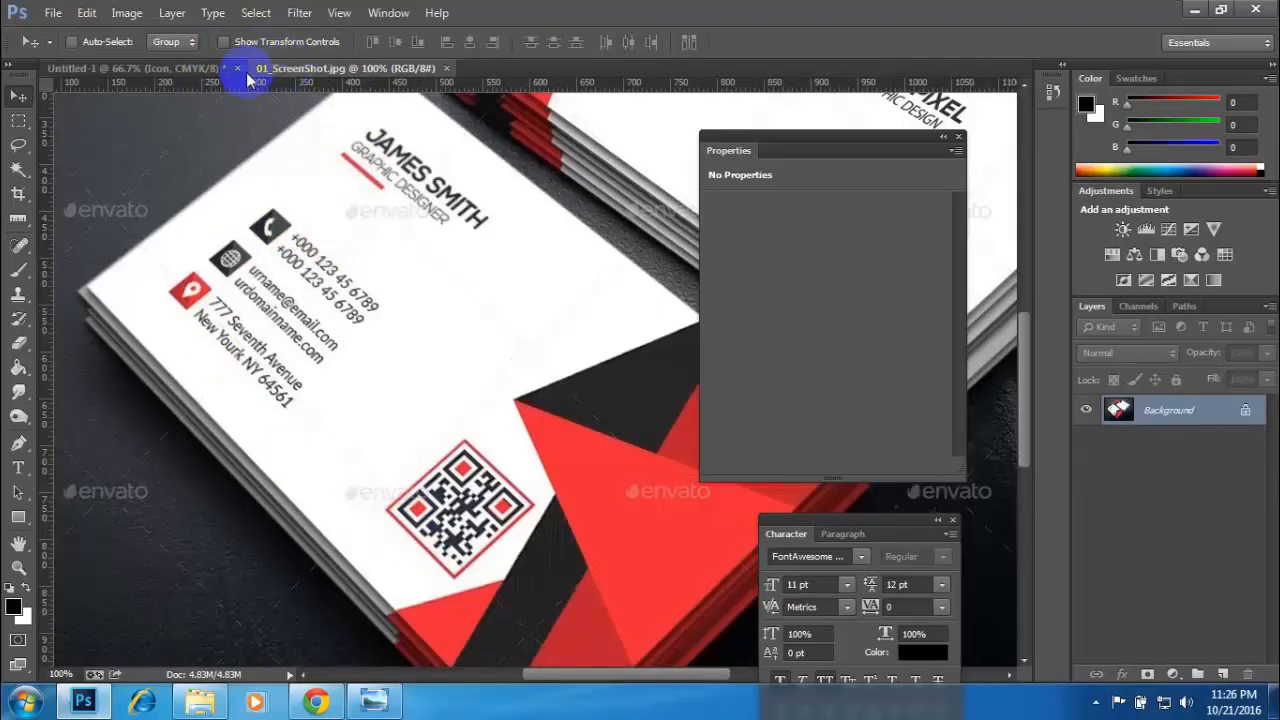
click(150, 68)
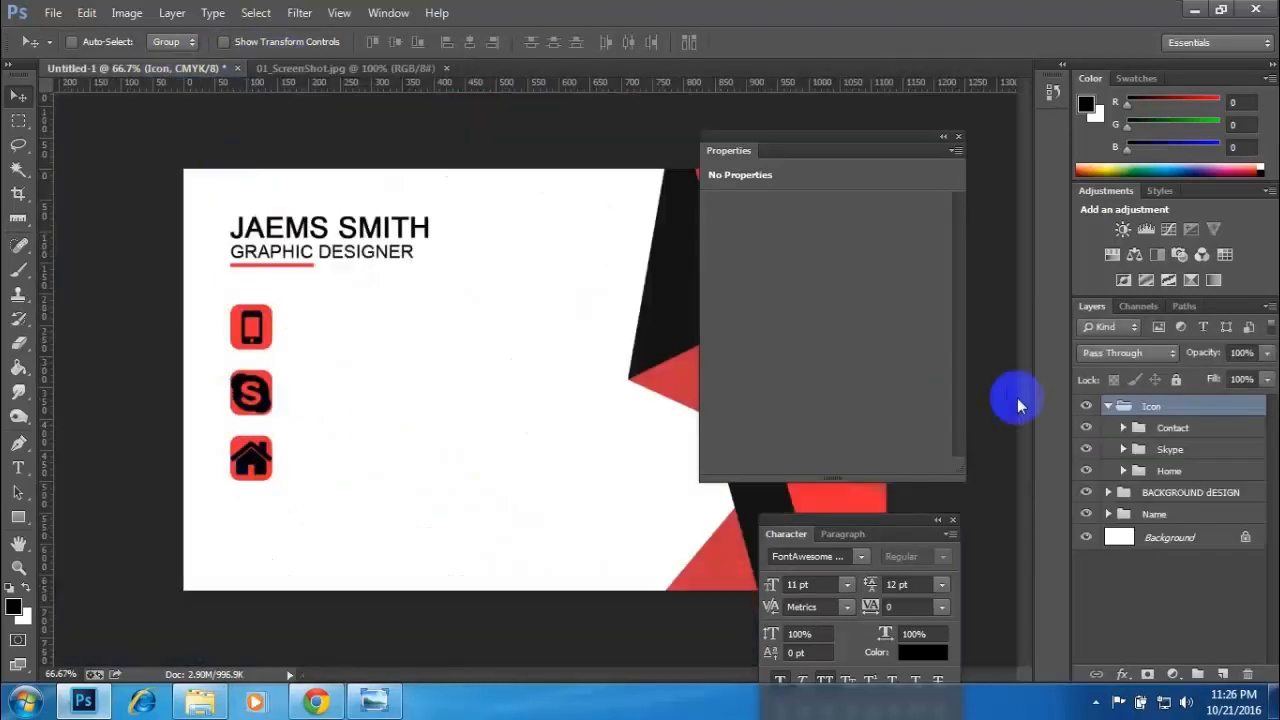
- Show the guides and move the whole Icon group down until the Skype icon lies roughly centred on the middle horizontal guide
click(1108, 407)
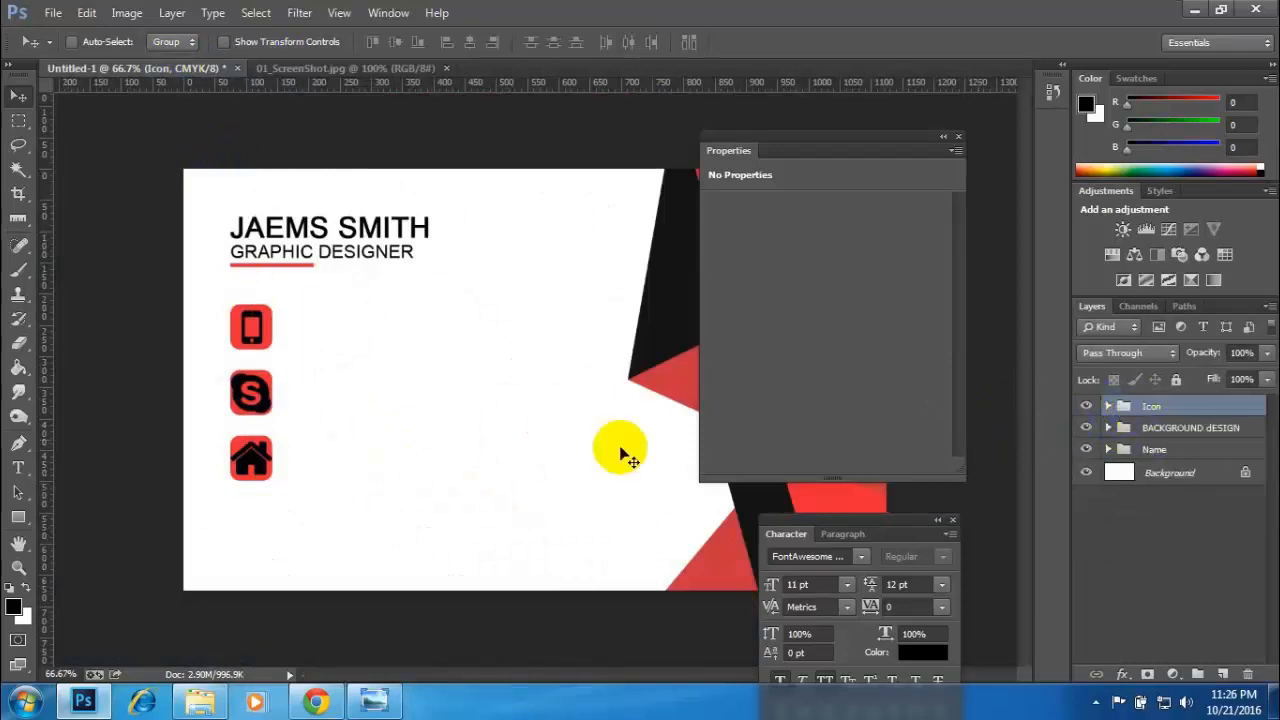
click(383, 446)
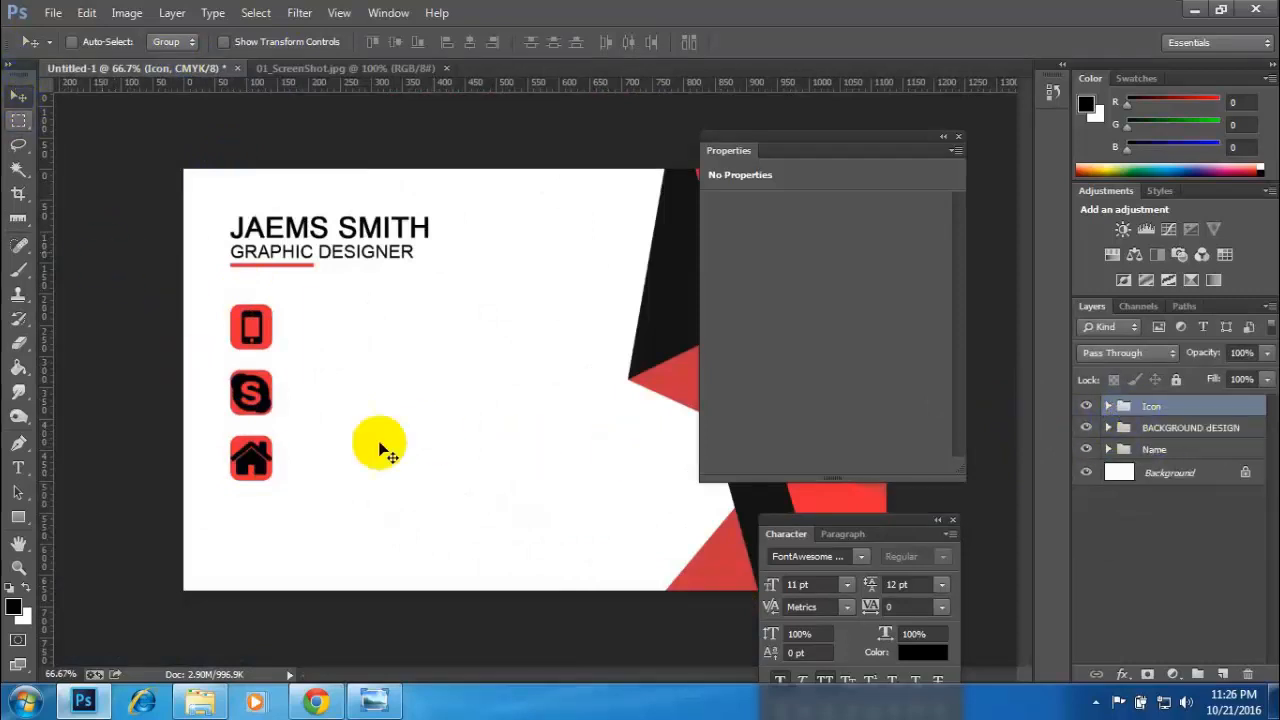
key(Down)
key(Down)
key(Down)
key(Down)
key(Down)
key(Down)
key(Down)
key(Down)
key(Down)
key(Down)
key(Down)
key(Down)
key(Down)
key(Down)
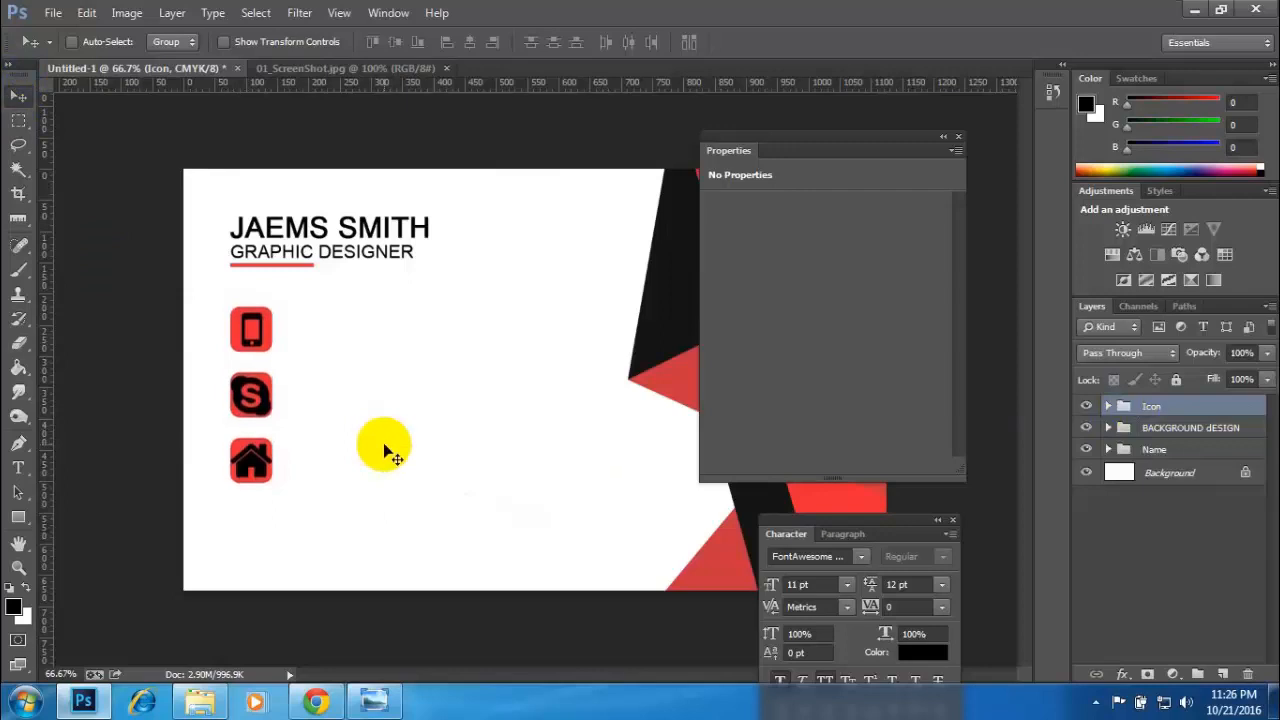
key(ctrl+semicolon)
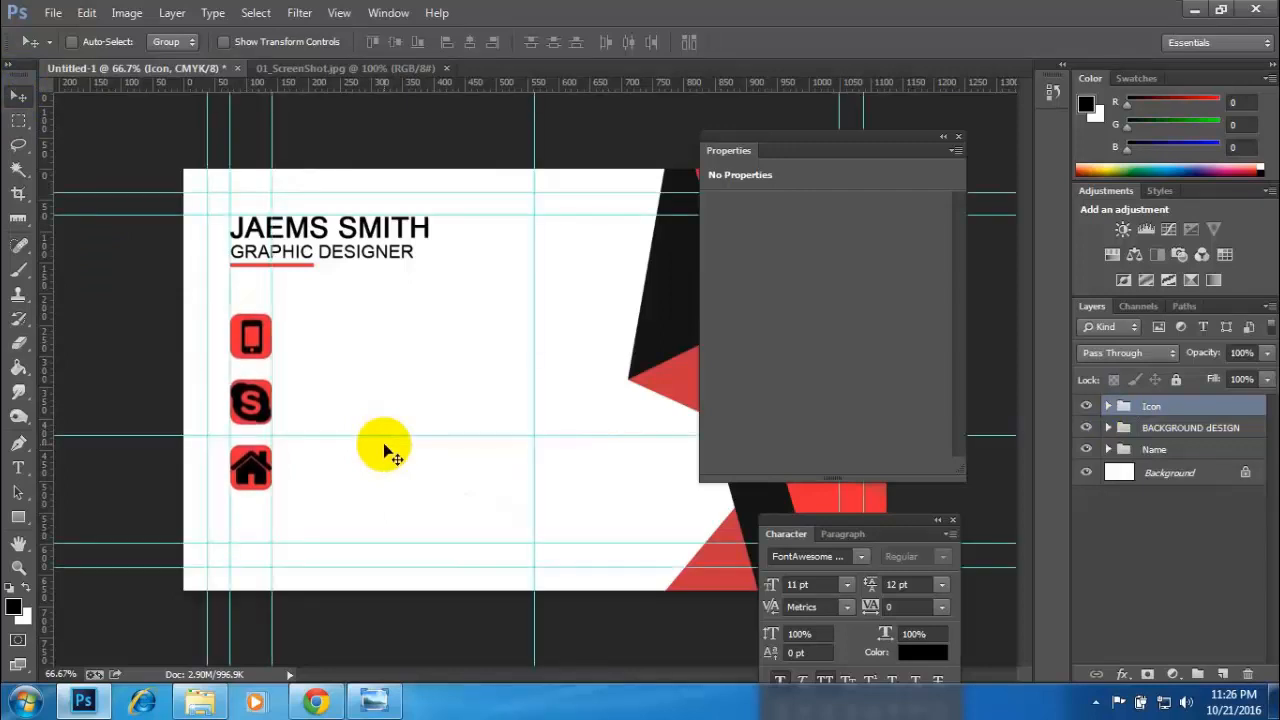
key(Down)
key(Down)
key(Down)
key(Down)
key(Down)
key(Down)
key(Down)
key(Down)
key(Down)
key(Down)
key(Down)
key(Down)
key(Down)
key(Down)
key(Down)
key(Down)
key(Down)
key(Down)
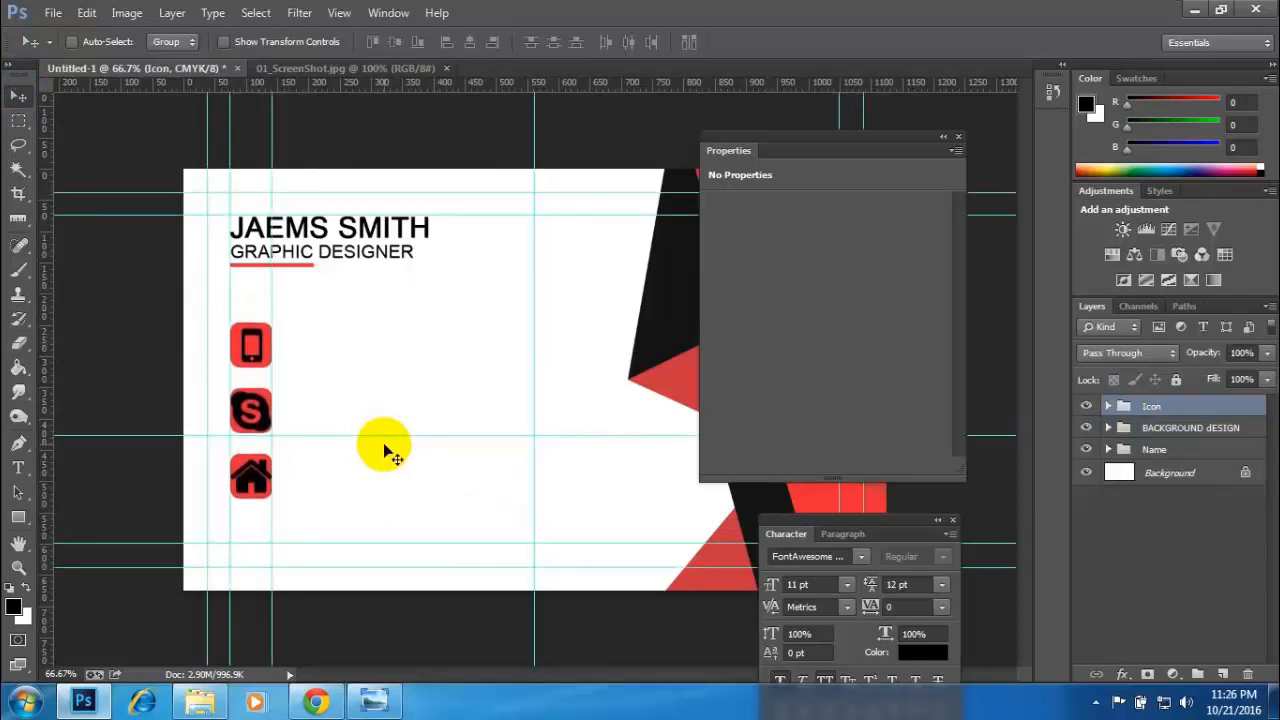
key(Down)
key(Down)
key(Down)
key(Down)
key(Down)
key(Down)
key(Down)
key(Down)
key(Down)
key(Down)
key(Down)
key(Down)
key(Down)
key(Down)
key(Down)
key(Down)
key(Down)
key(Down)
key(Down)
key(Down)
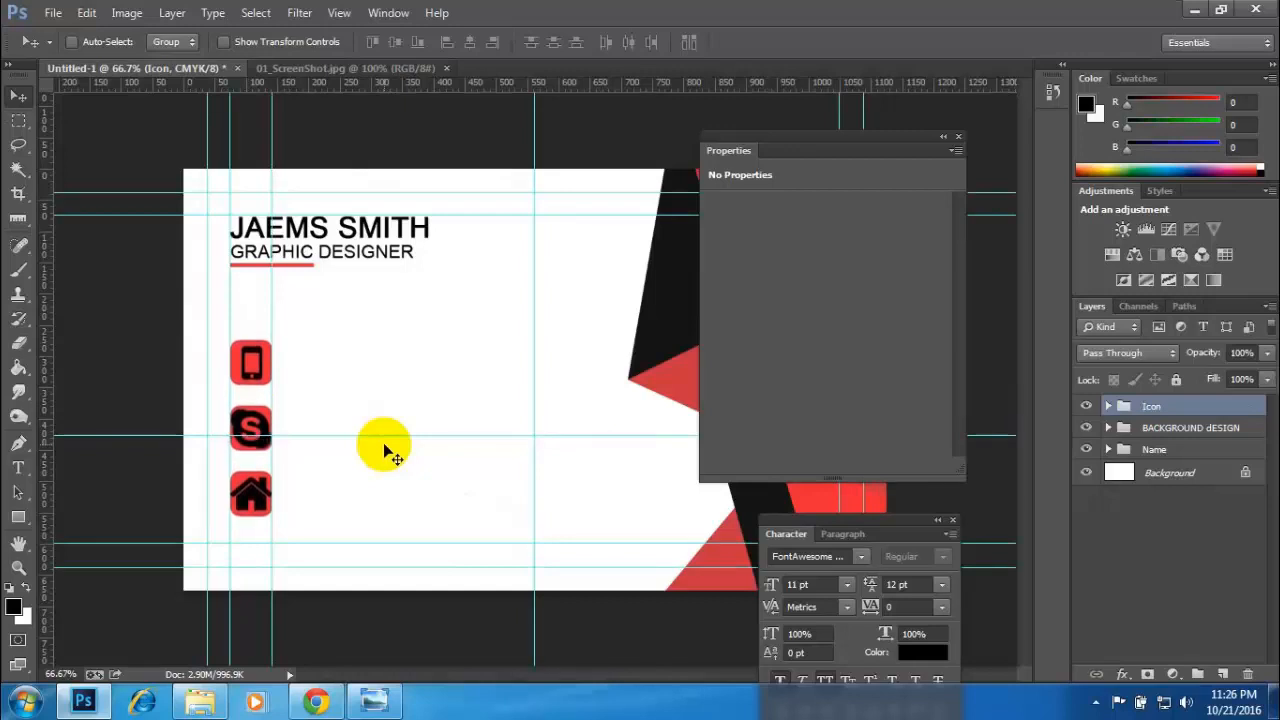
key(Down)
key(Down)
key(Down)
key(Down)
key(Down)
key(Down)
key(Down)
key(Down)
key(Down)
key(Down)
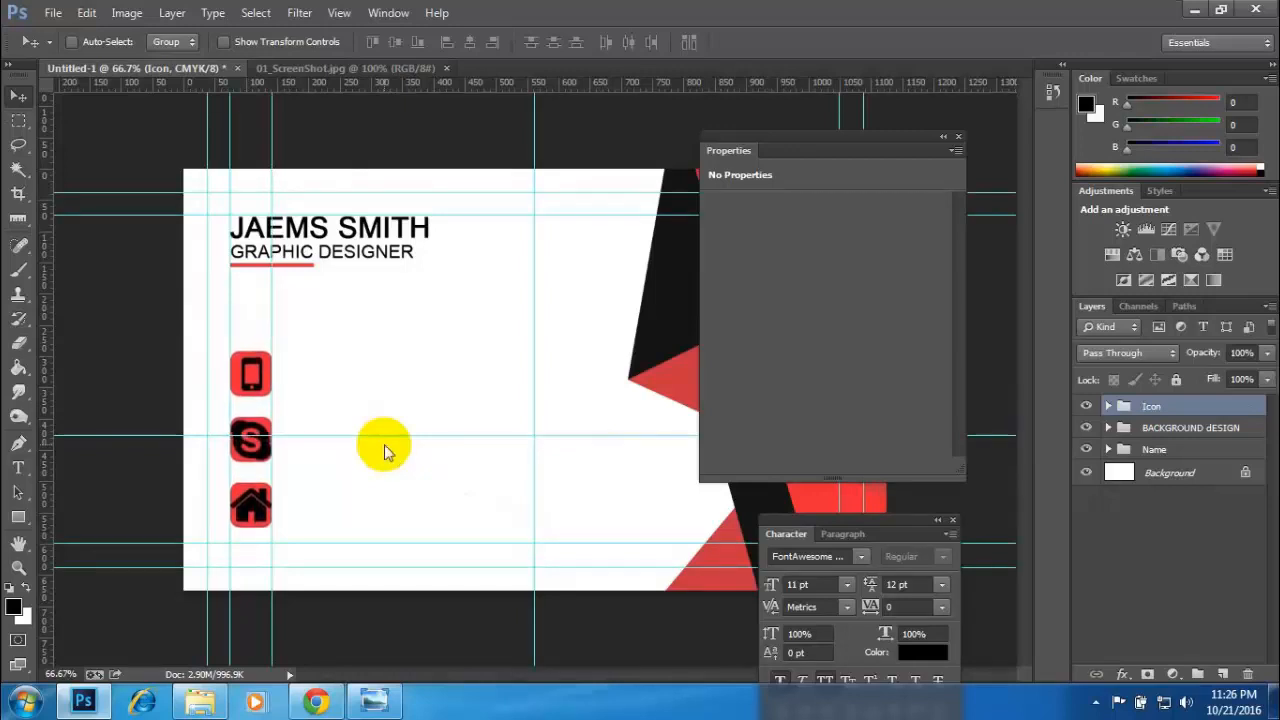
key(Up)
key(Up)
key(Up)
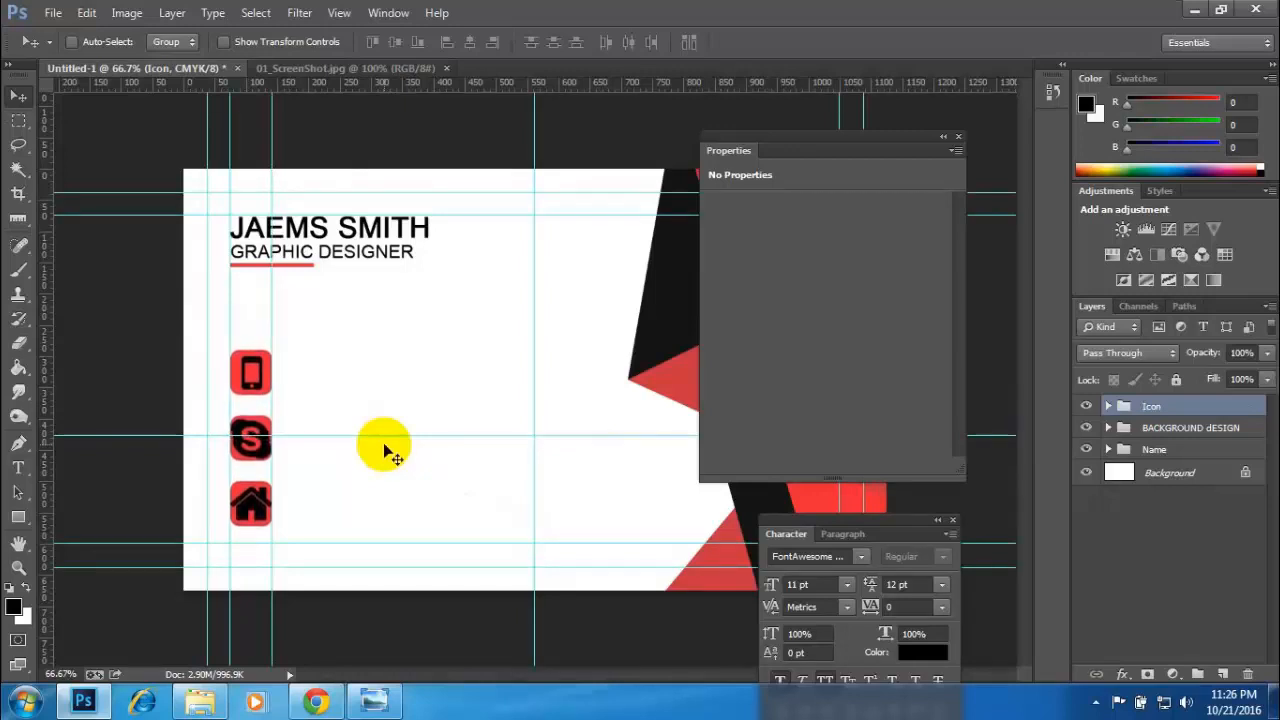
- Check the colours of the contact icons and their squares in the reference image, and return to the card design
click(290, 67)
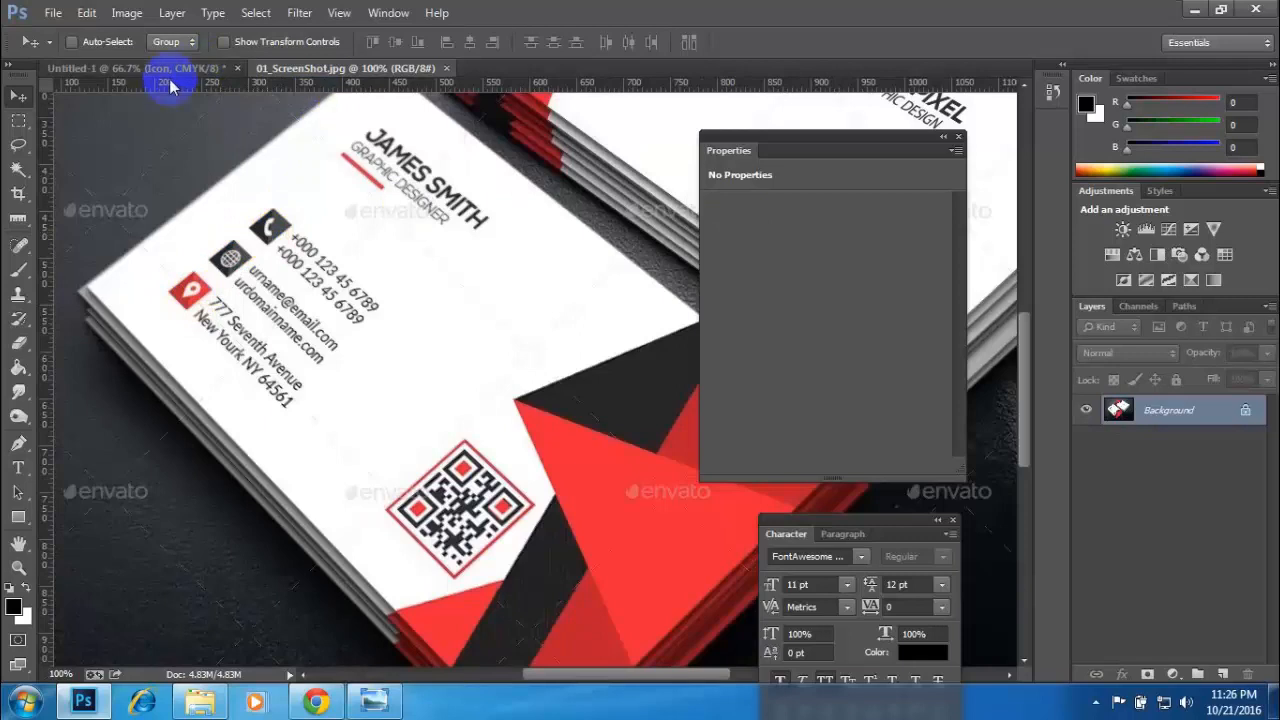
click(140, 67)
right_click(667, 314)
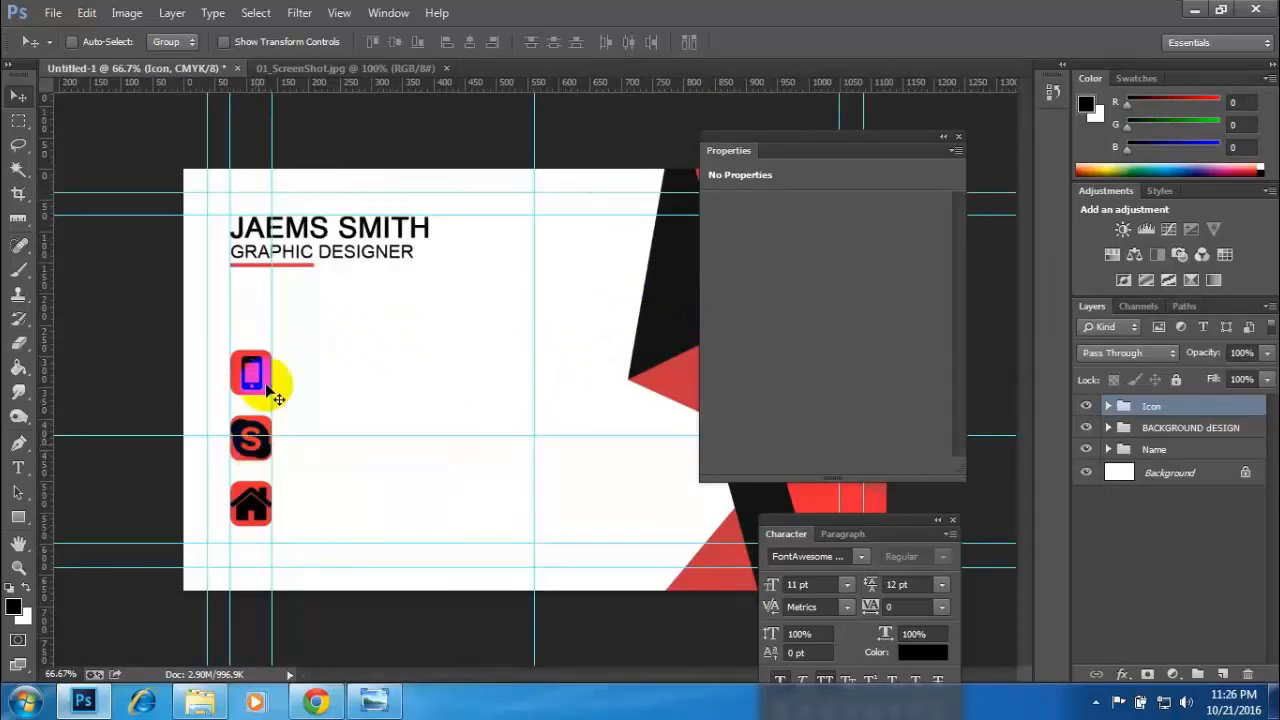
click(300, 68)
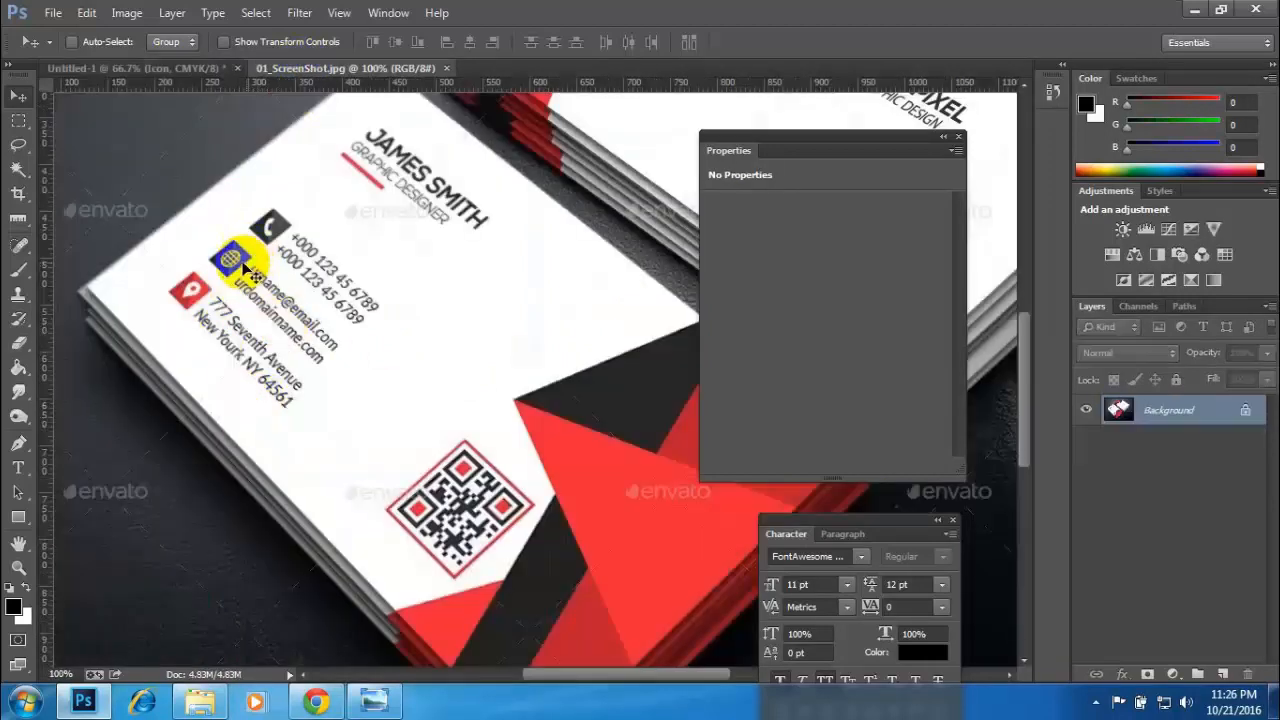
click(168, 68)
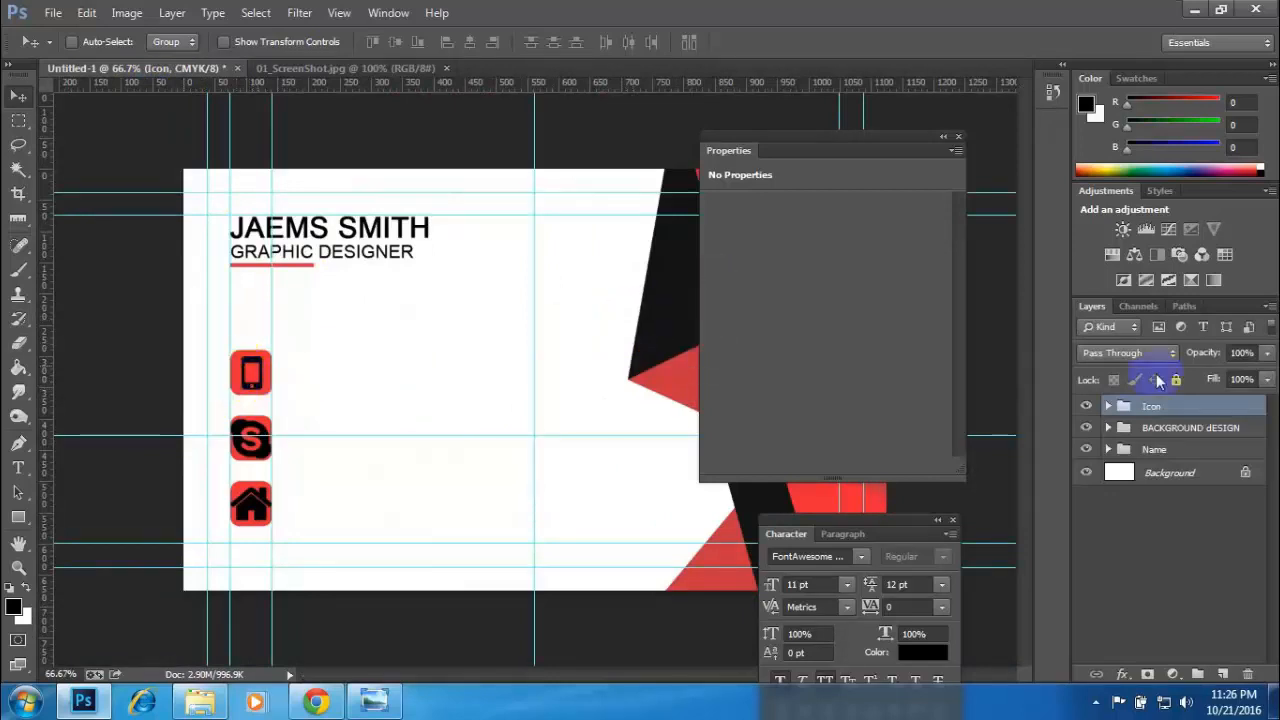
- Change the phone glyph on the Contact text layer to white (ffffff)
click(1108, 406)
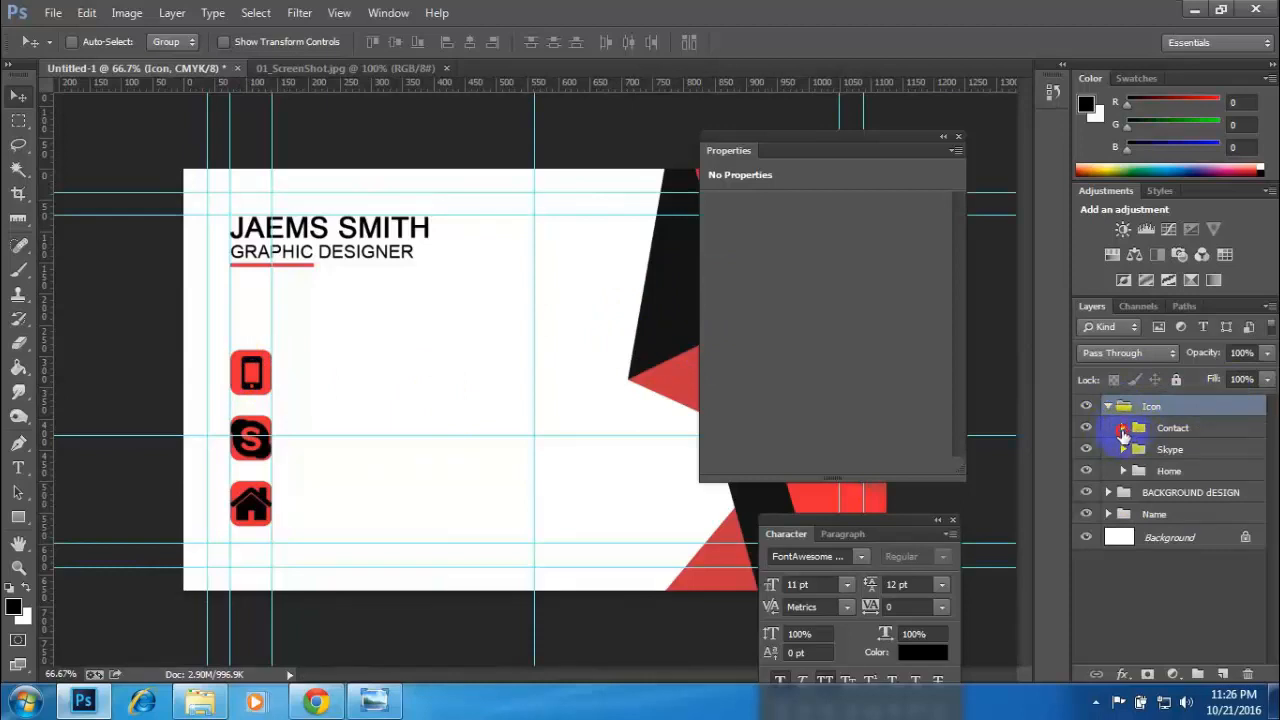
click(1124, 428)
click(1157, 451)
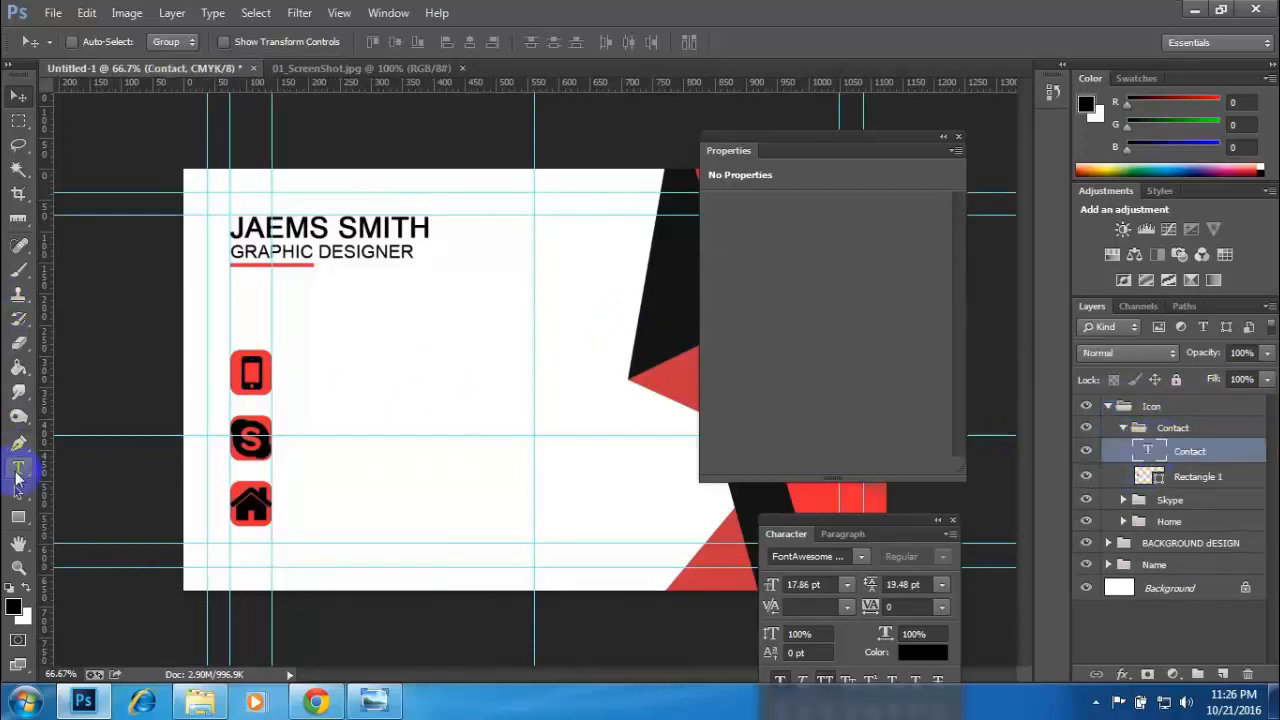
click(17, 470)
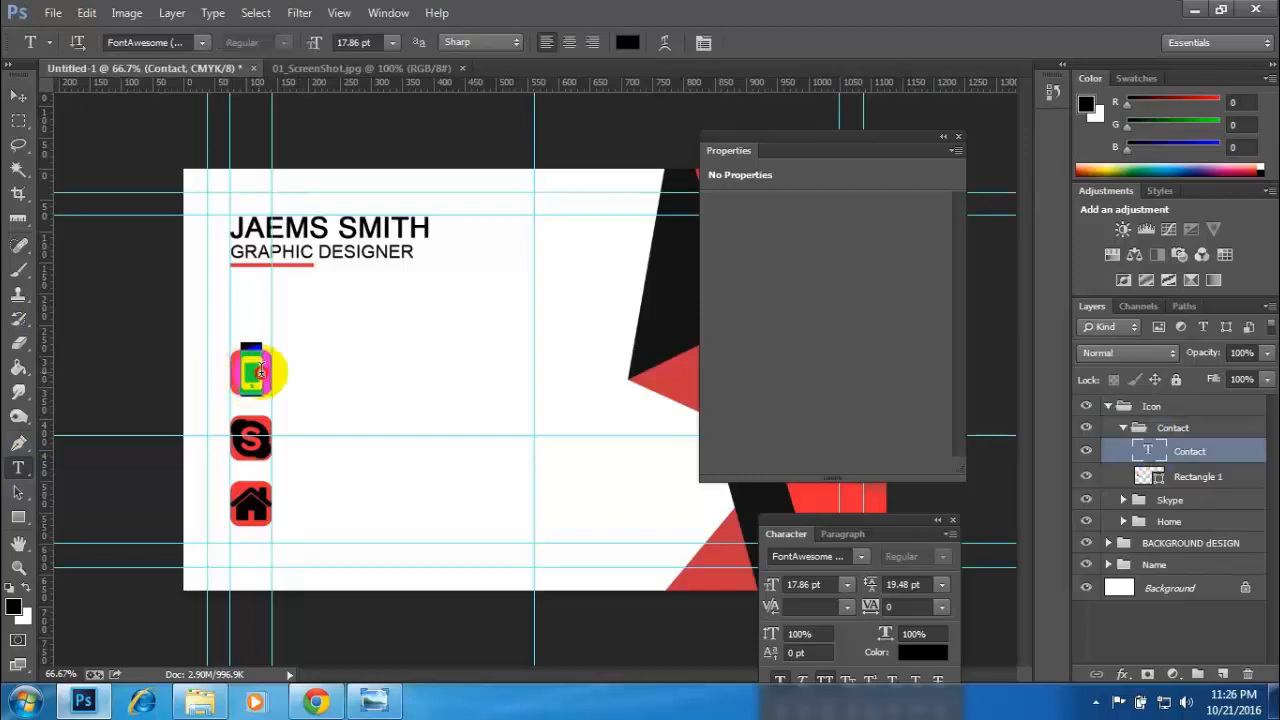
click(627, 42)
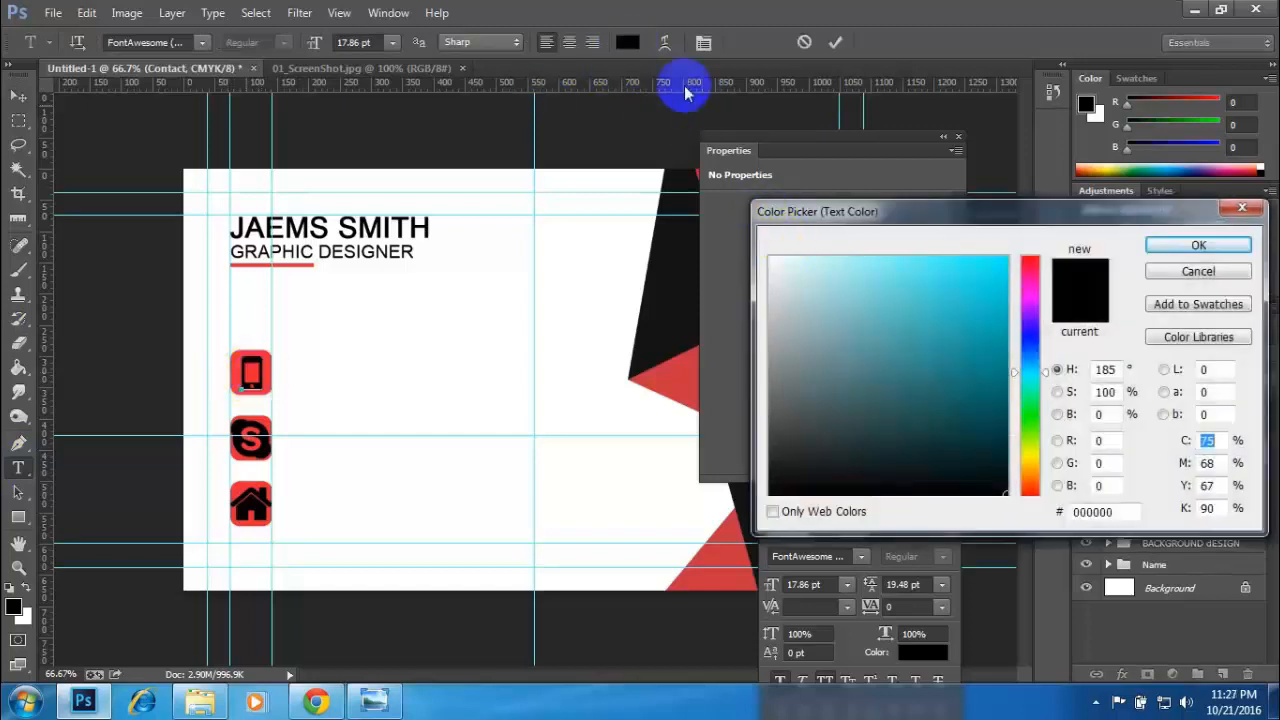
drag(808, 274, 730, 222)
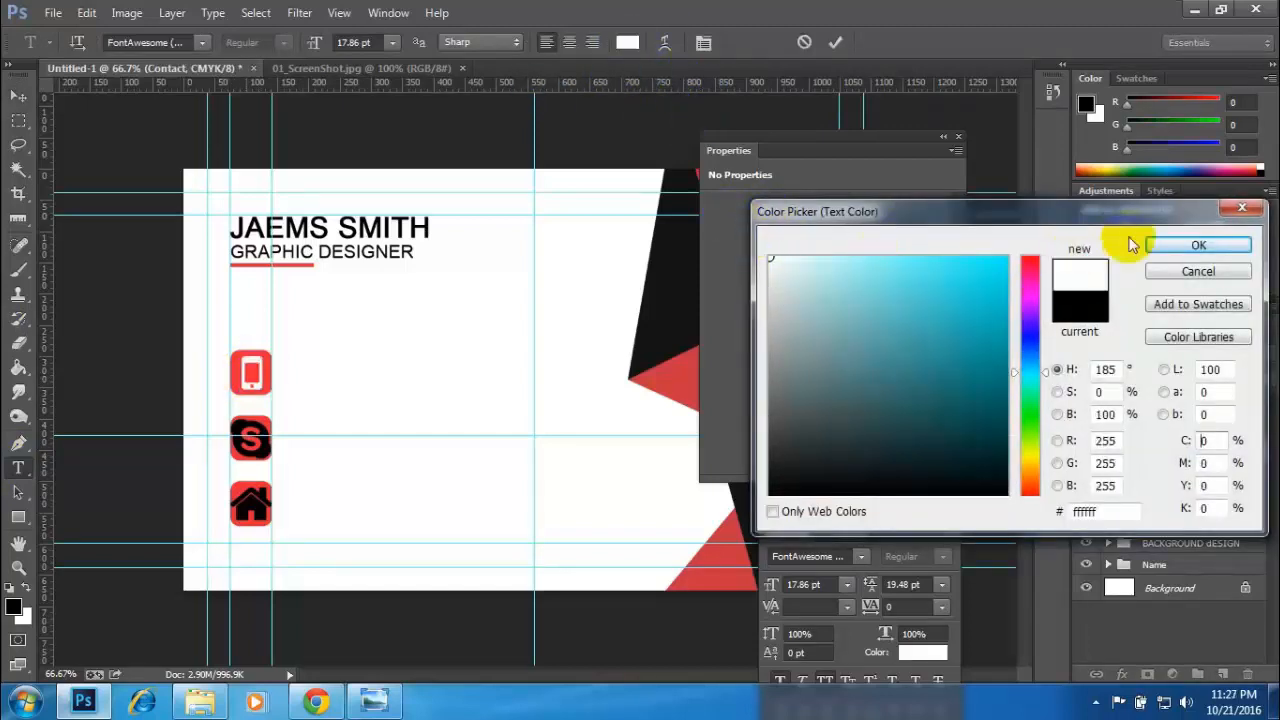
click(1196, 247)
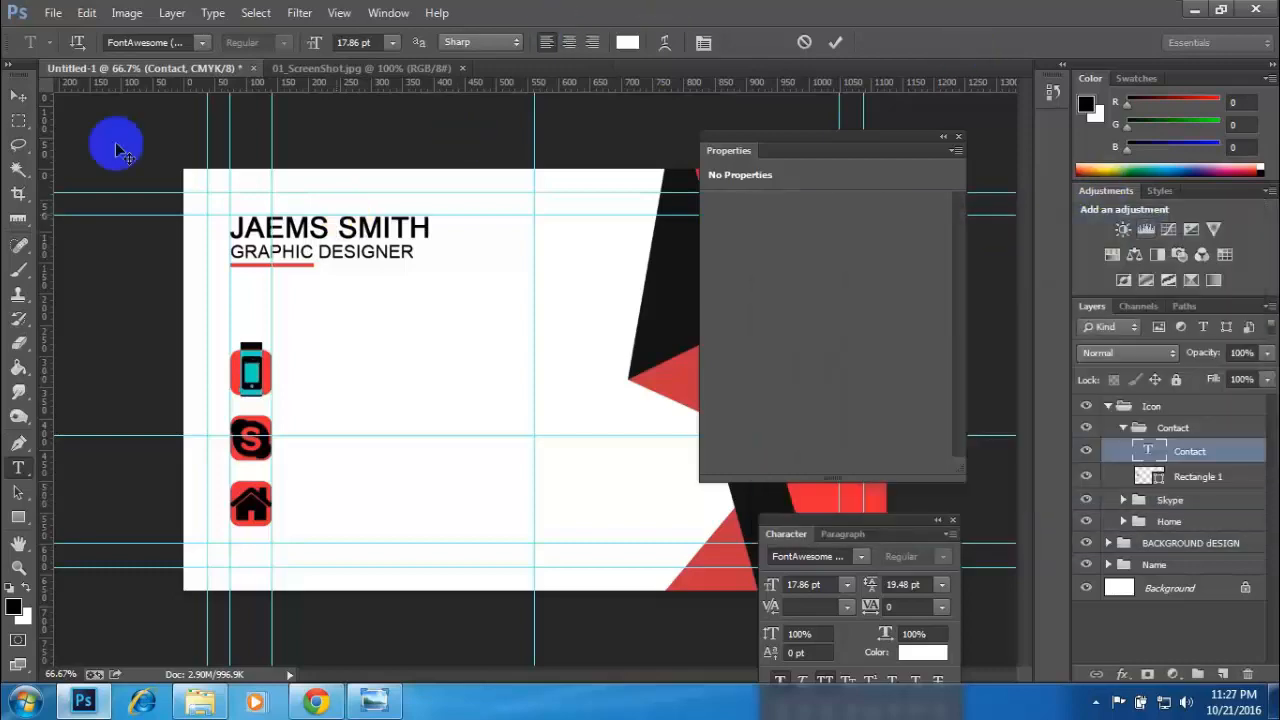
click(18, 95)
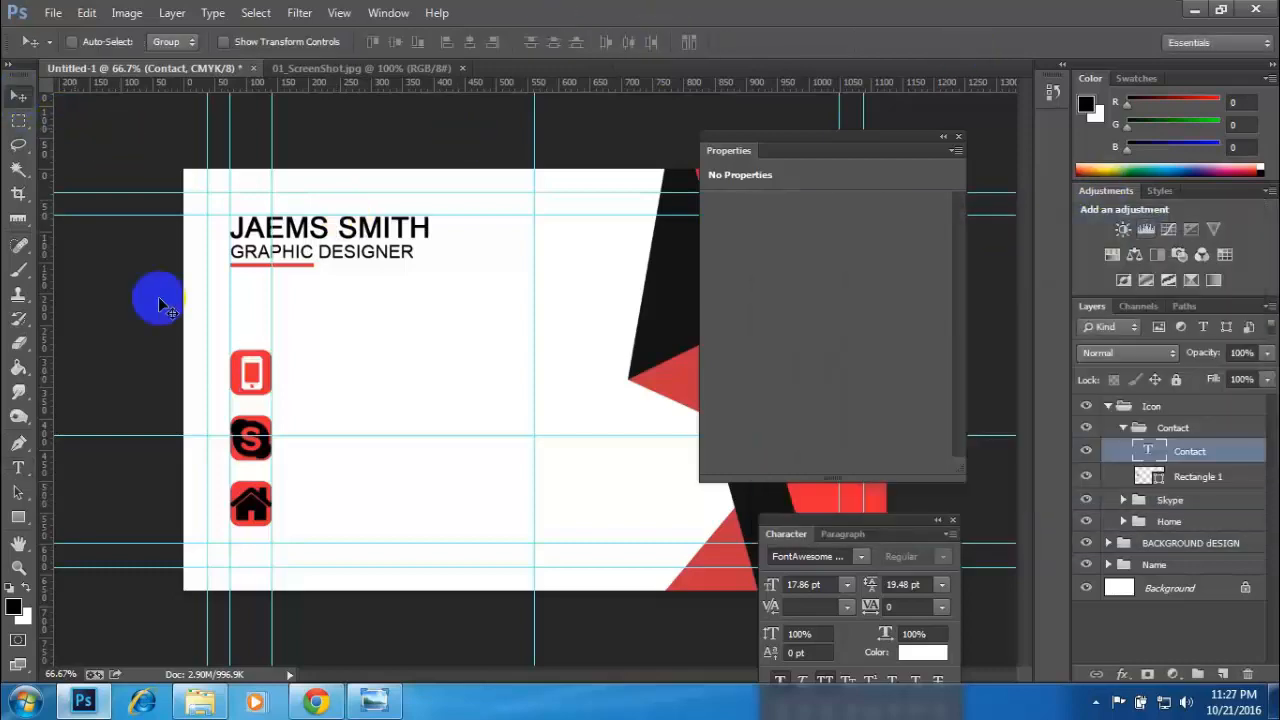
- Fill the phone icon's rounded square with the near-black 151414 sampled from the card's dark shape, and collapse the Contact group
double_click(1150, 476)
click(663, 298)
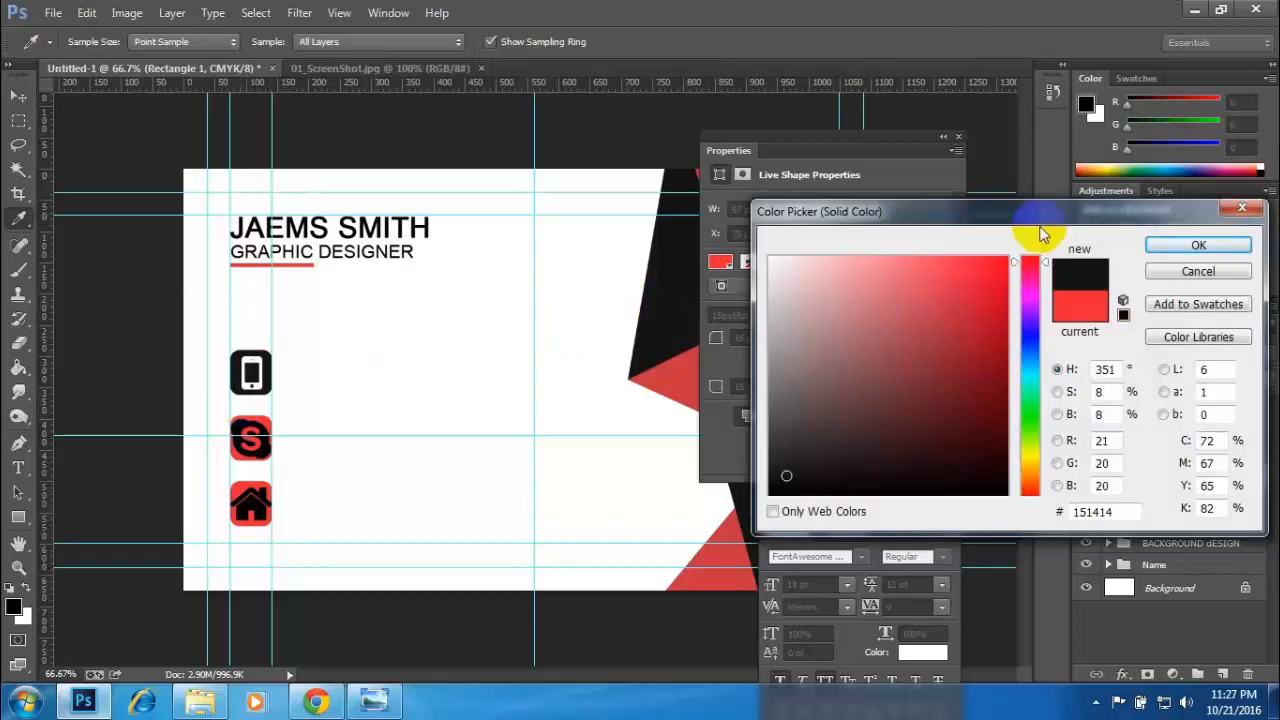
click(1198, 245)
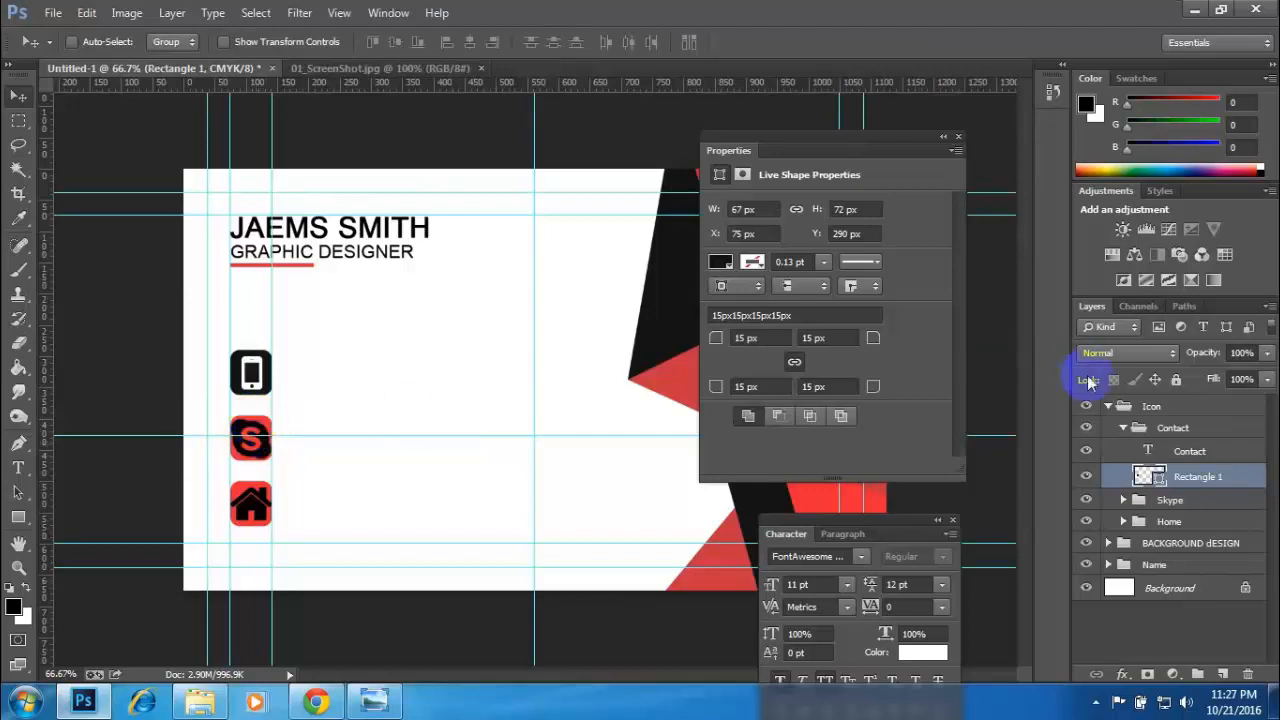
click(1123, 430)
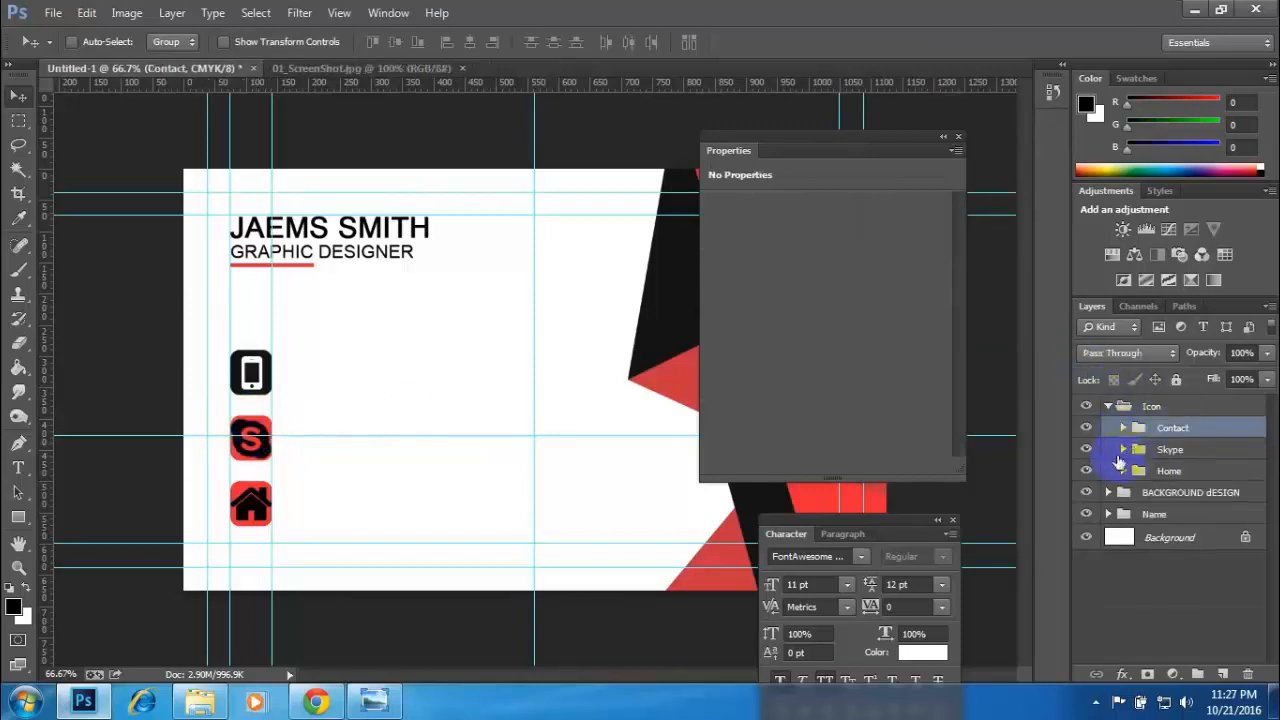
- Change the Skype glyph on the Skype text layer to white and collapse the Skype group
click(1124, 450)
click(1172, 477)
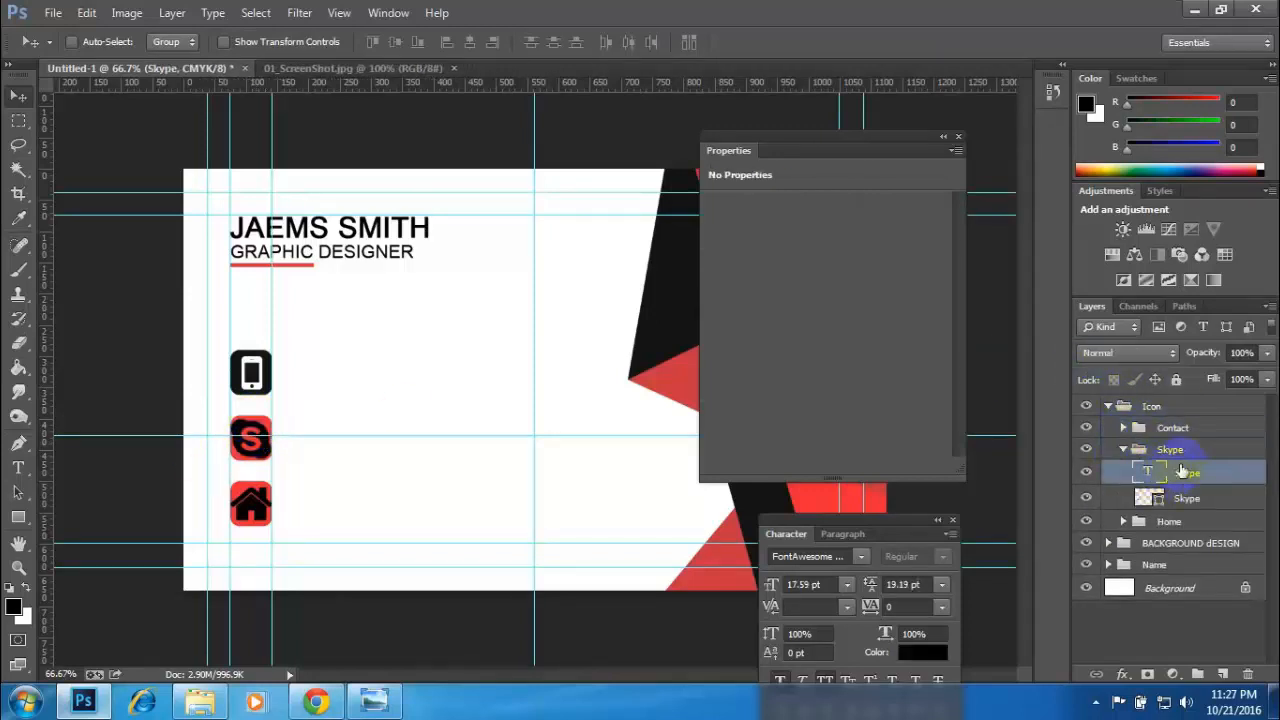
click(18, 467)
drag(289, 437, 240, 432)
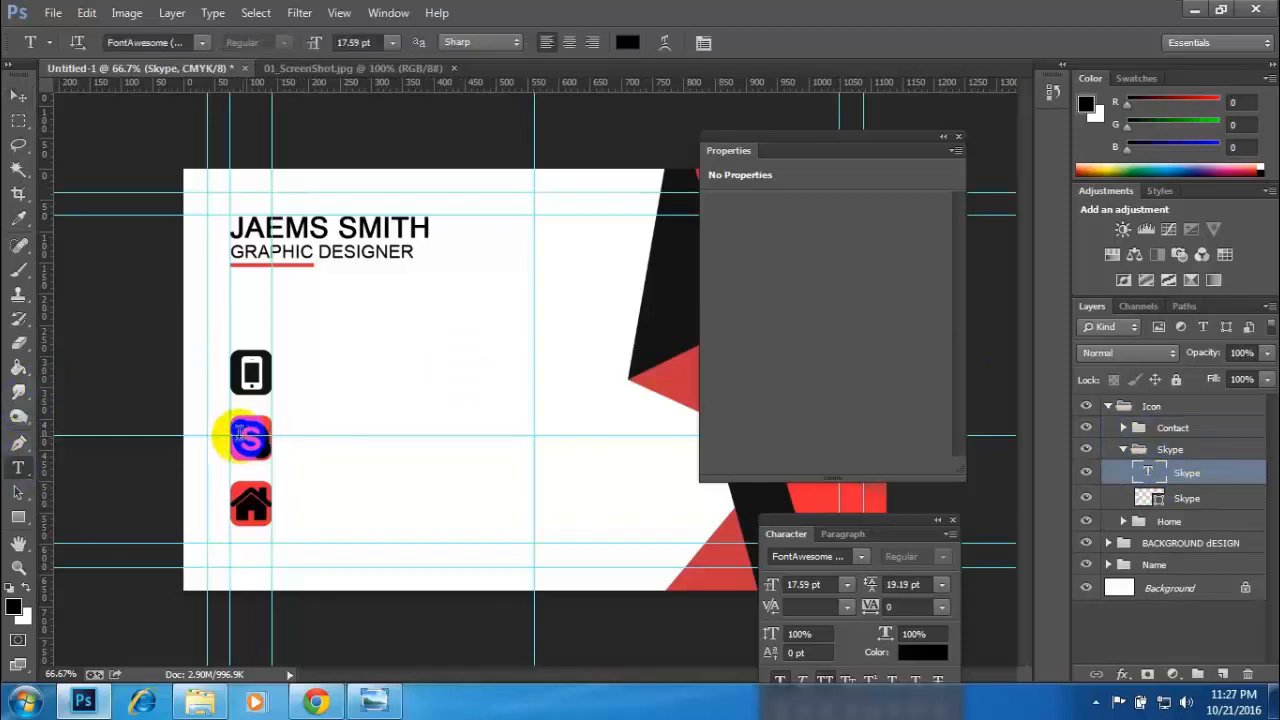
click(627, 42)
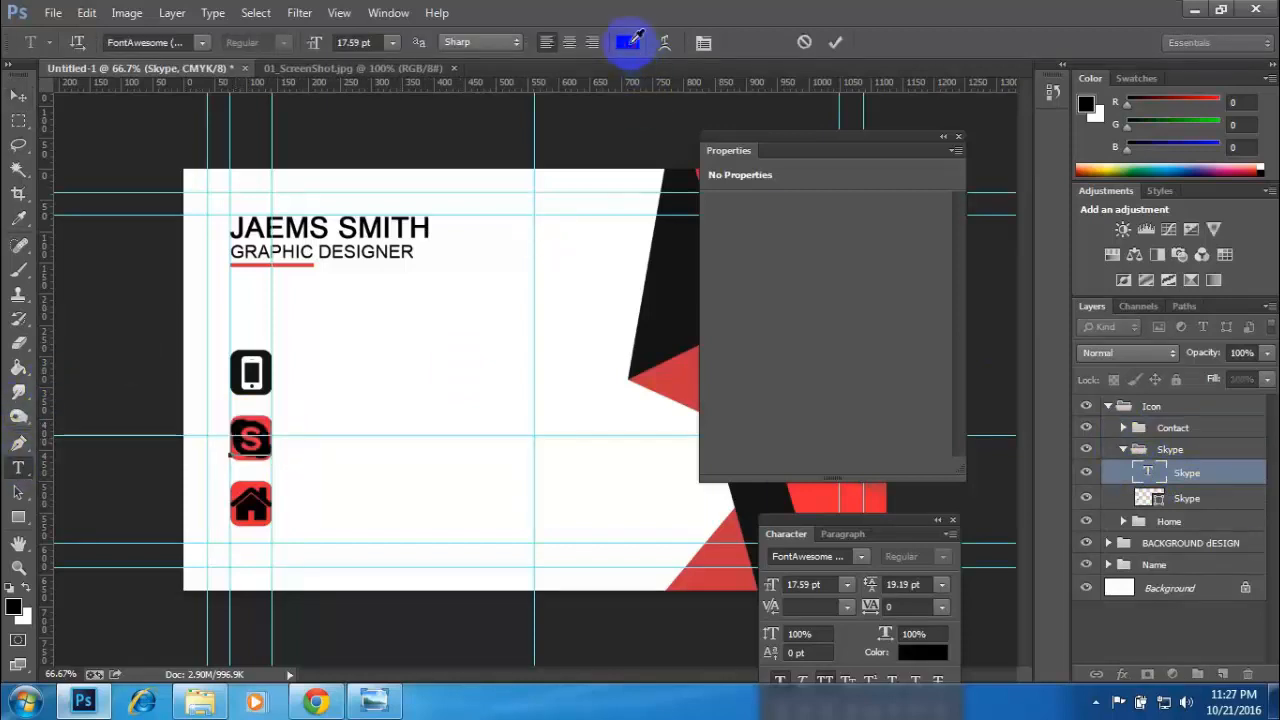
drag(809, 312, 752, 216)
click(1198, 245)
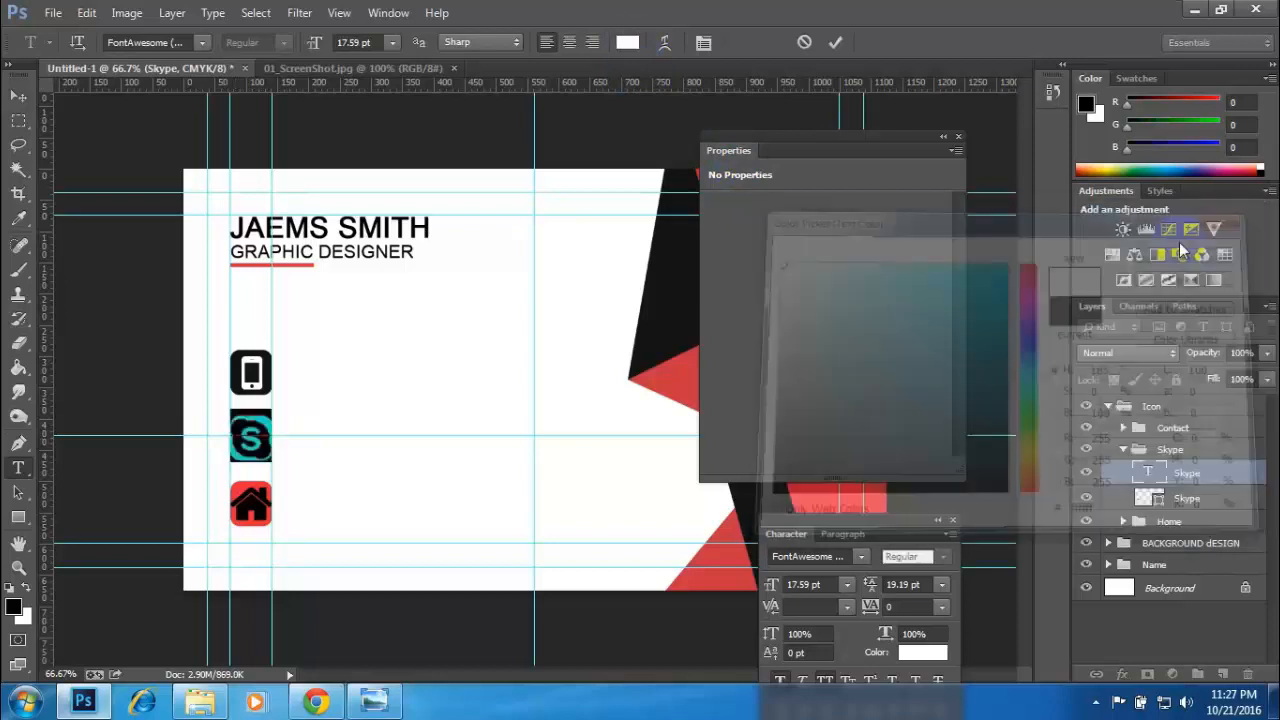
click(1122, 450)
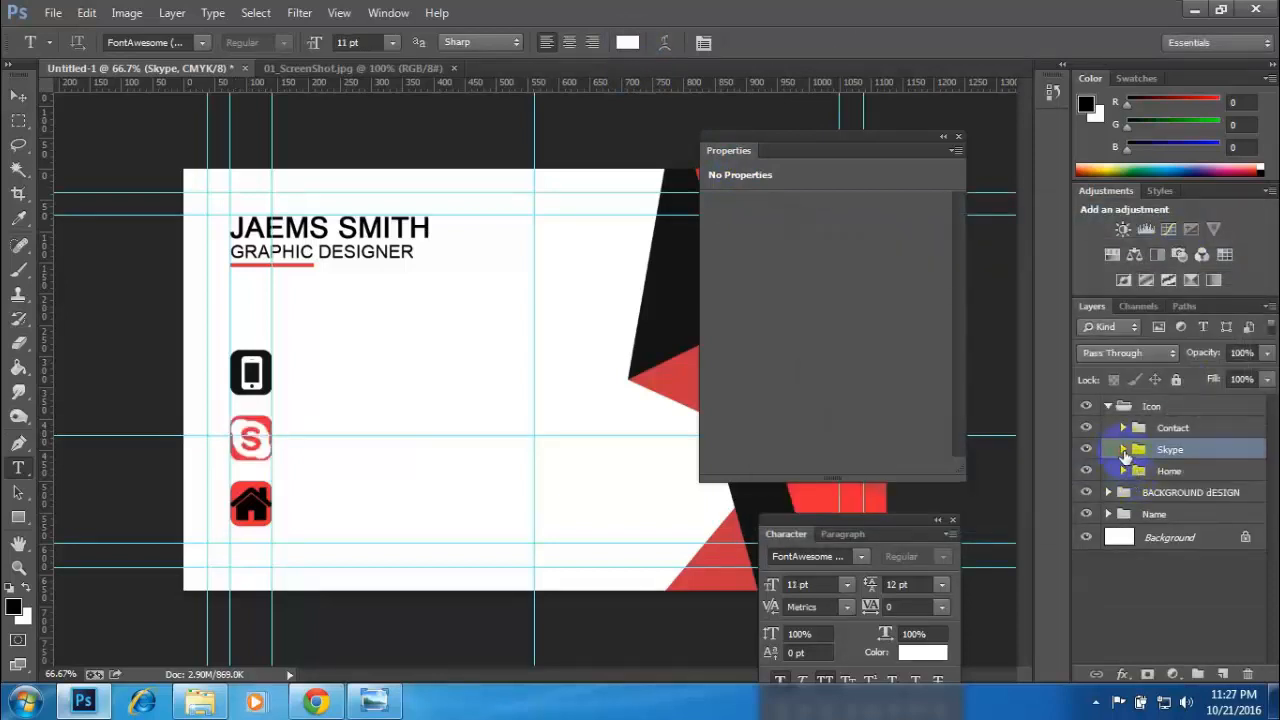
- Fill the Skype icon's rounded square with the near-black 151414 sampled from the phone icon's square
click(1123, 450)
double_click(1152, 498)
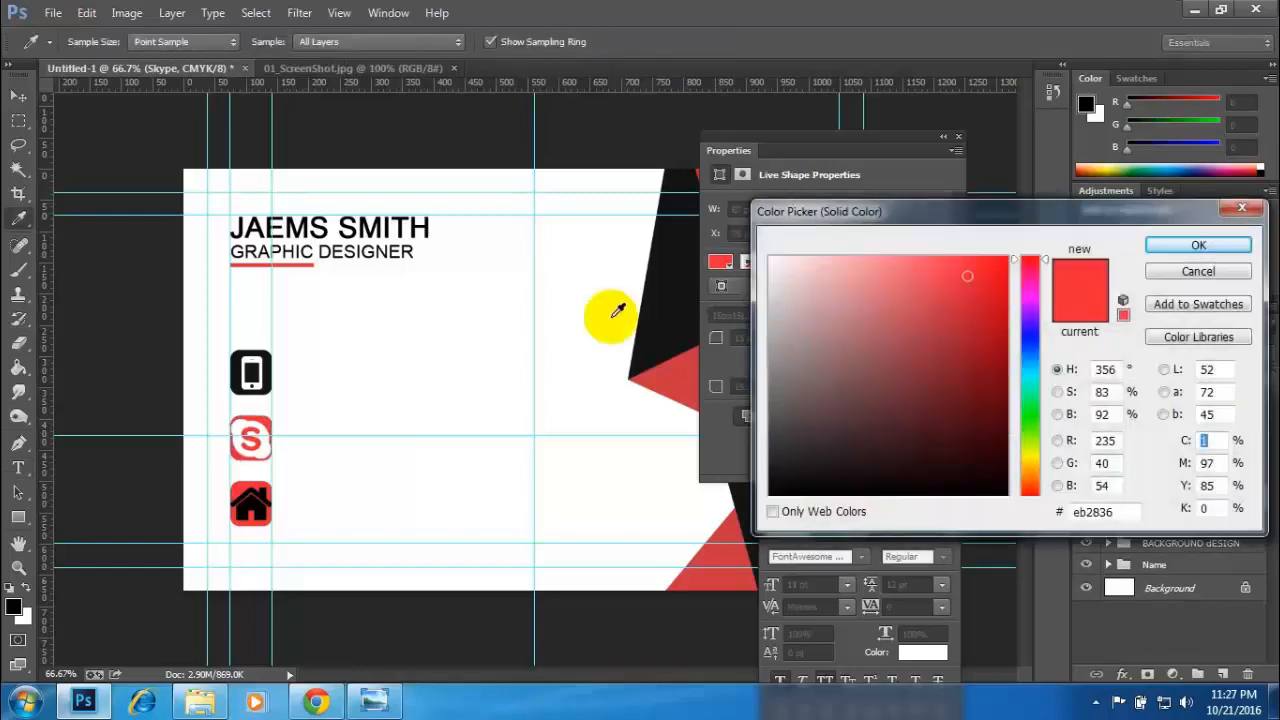
click(241, 374)
click(1198, 245)
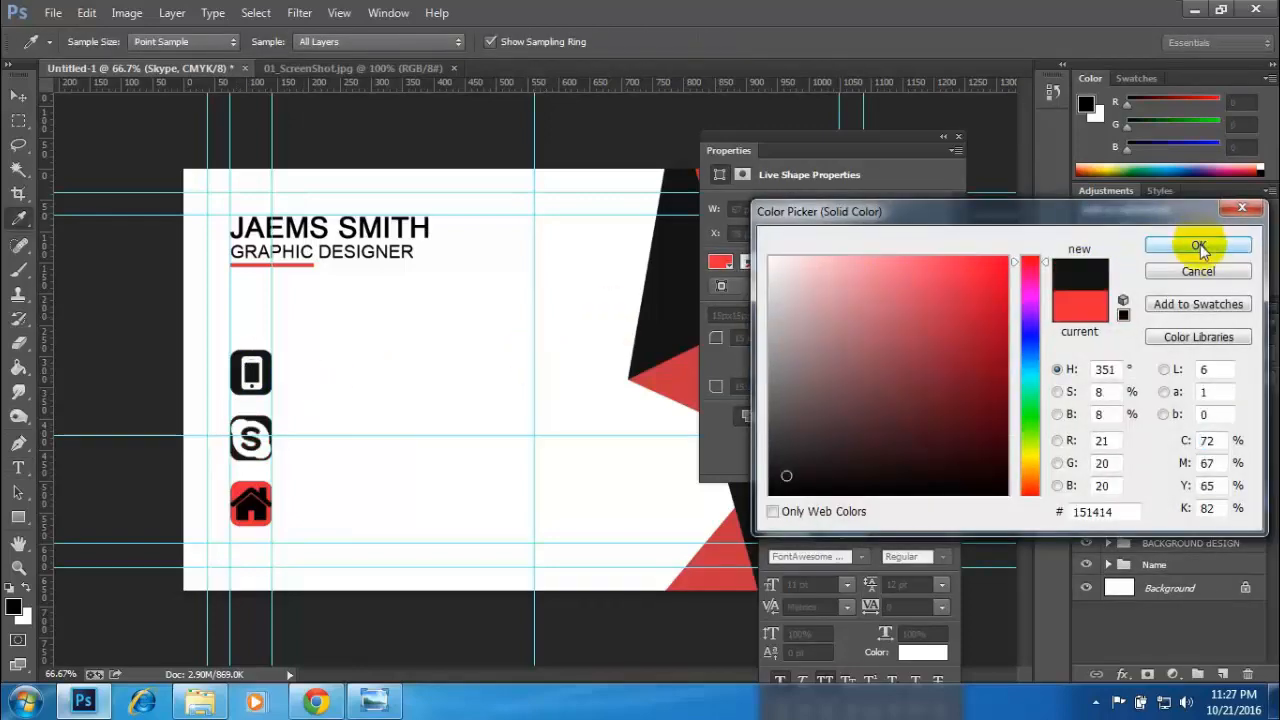
click(18, 95)
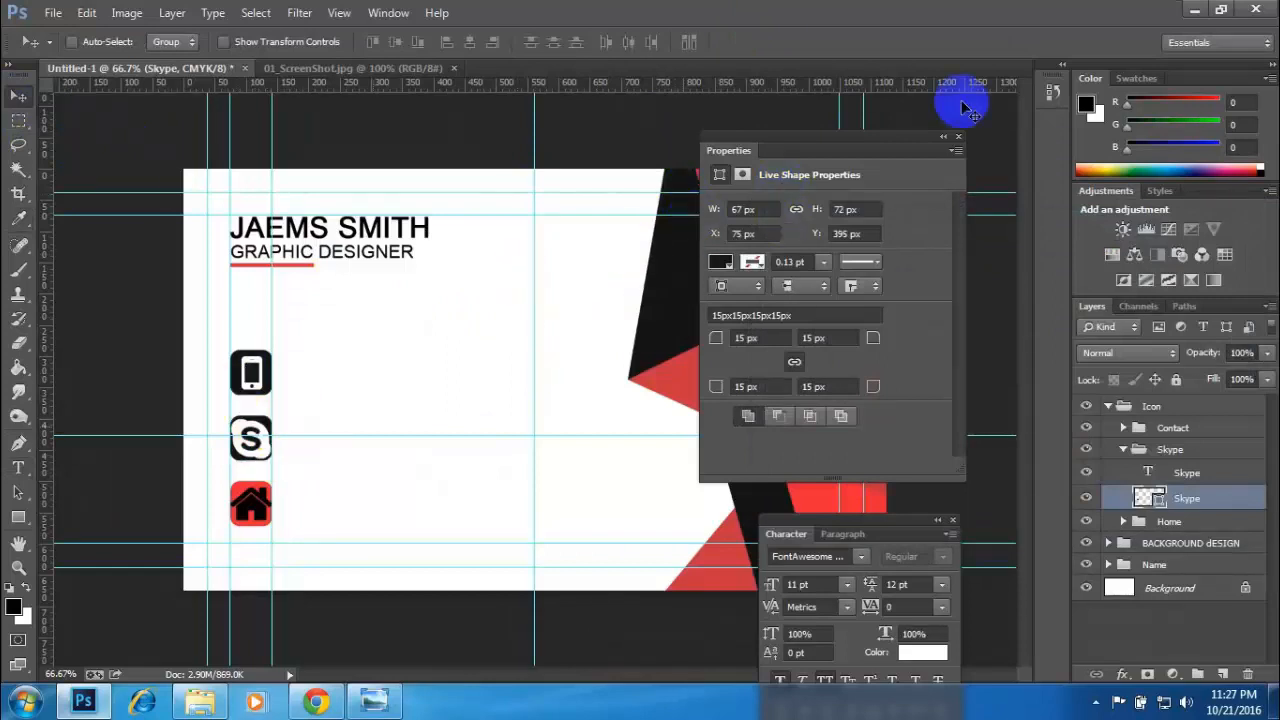
- Move the Properties panel off the card artwork and check the contact details in the reference image
drag(911, 145, 575, 637)
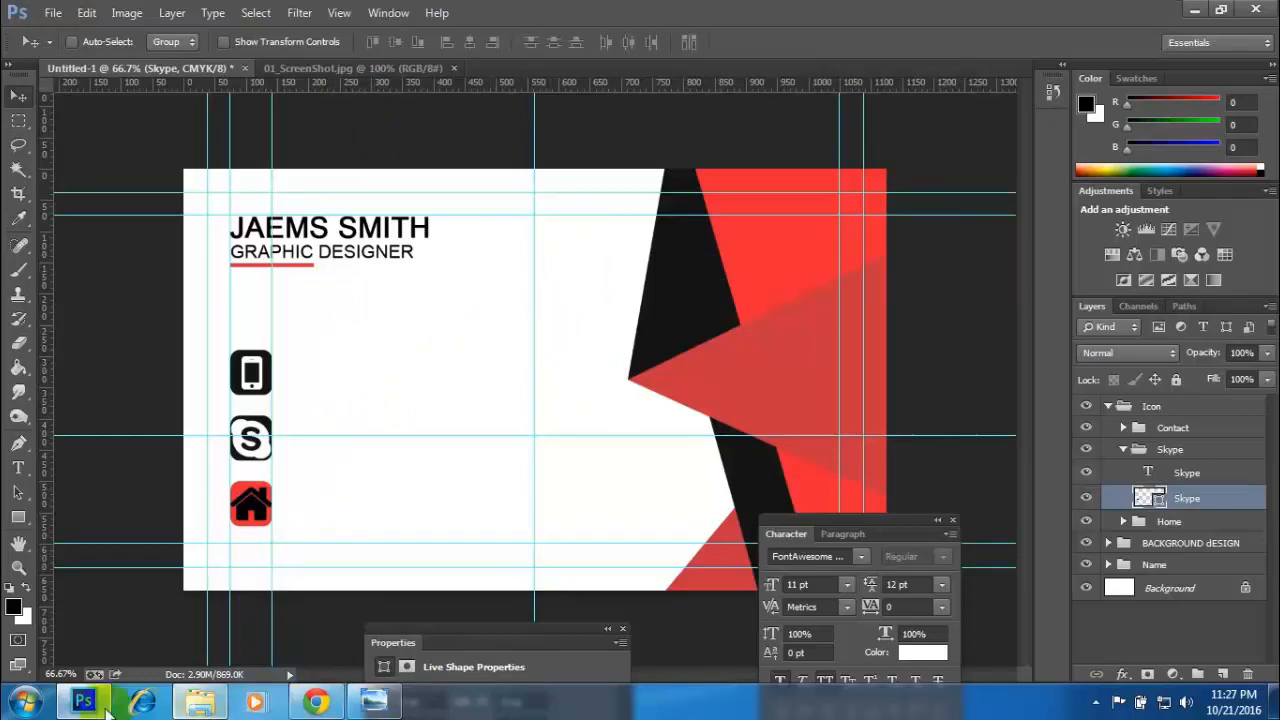
click(345, 68)
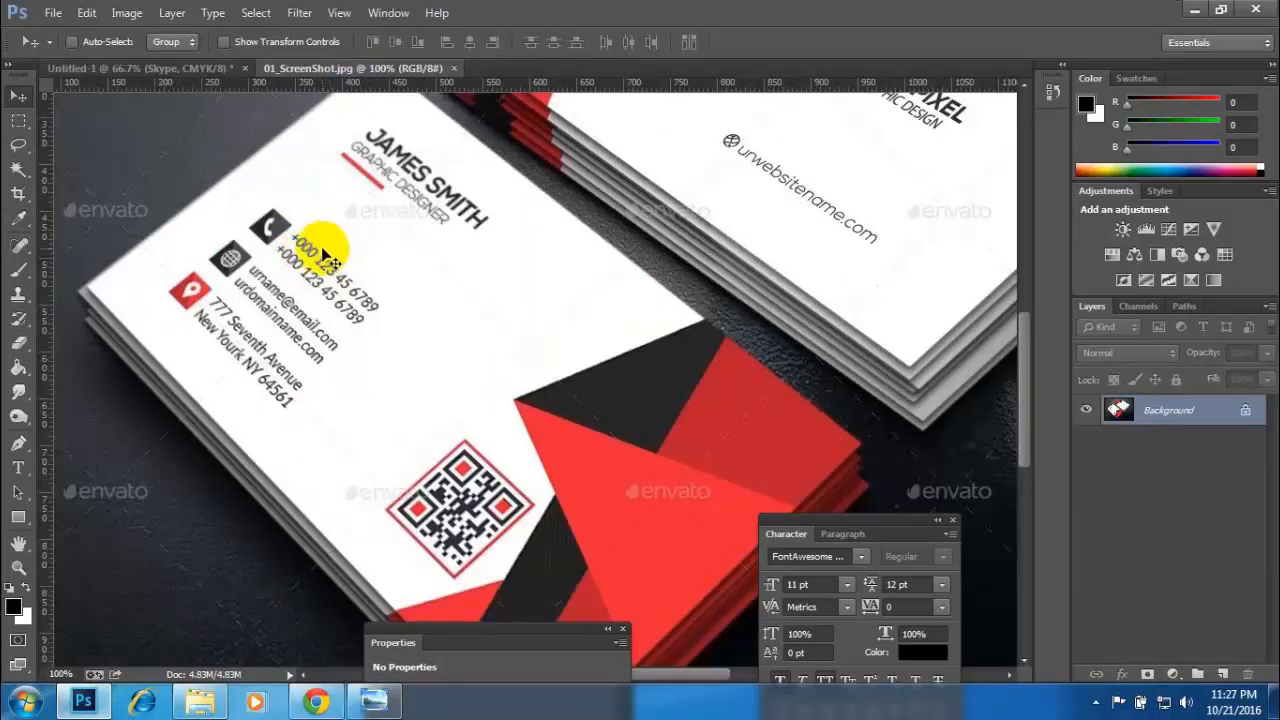
click(140, 68)
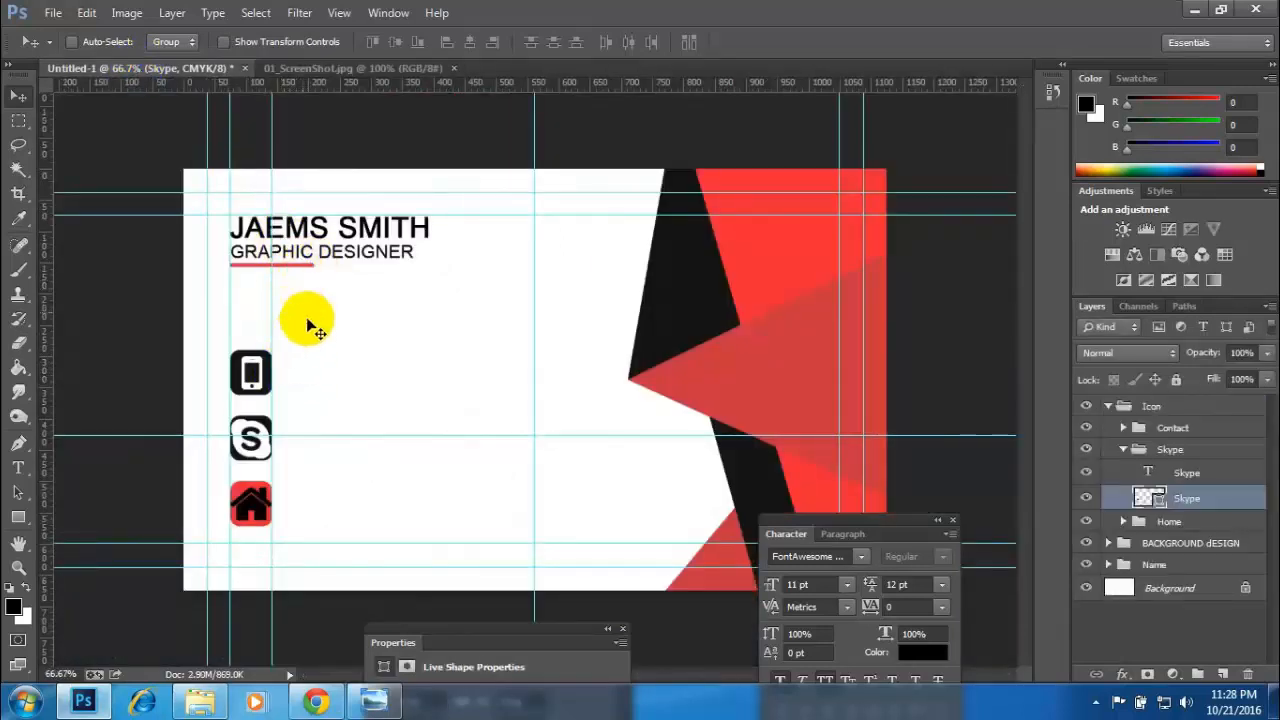
- Collapse the Skype group and the parent Icon group in the layer stack
click(1125, 449)
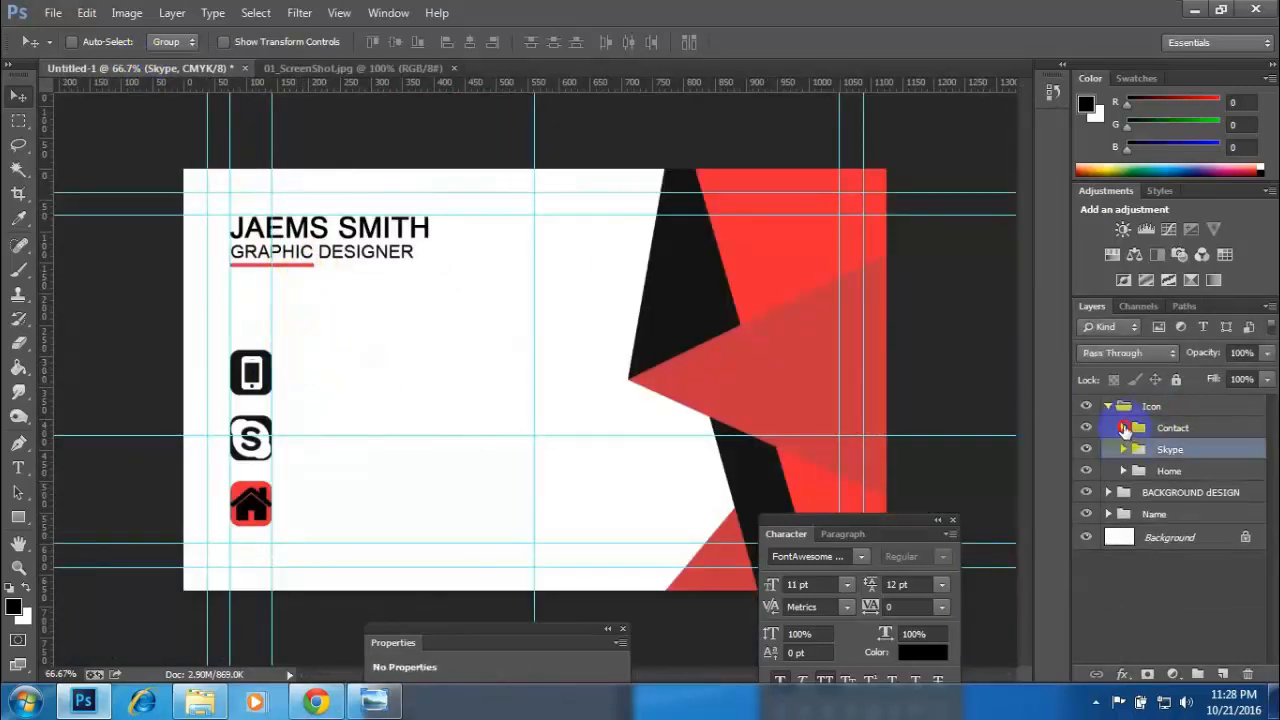
click(1123, 427)
click(1123, 427)
click(1107, 406)
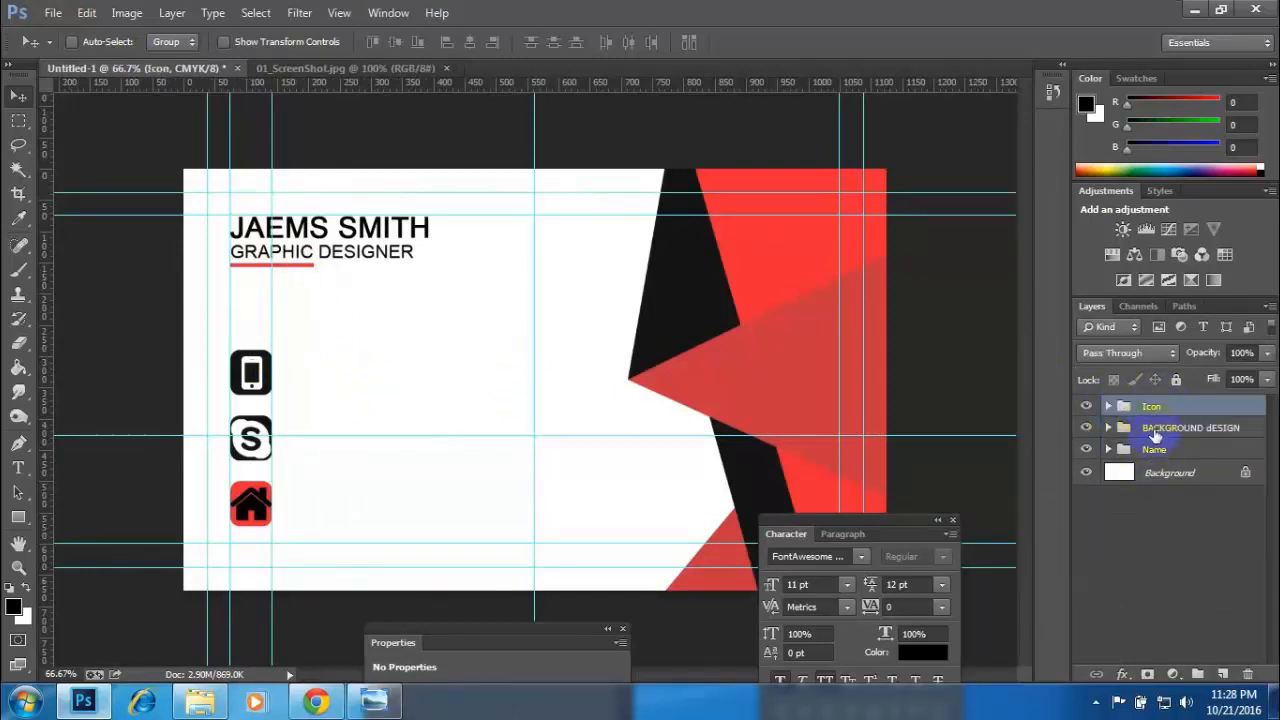
click(1108, 450)
click(1108, 450)
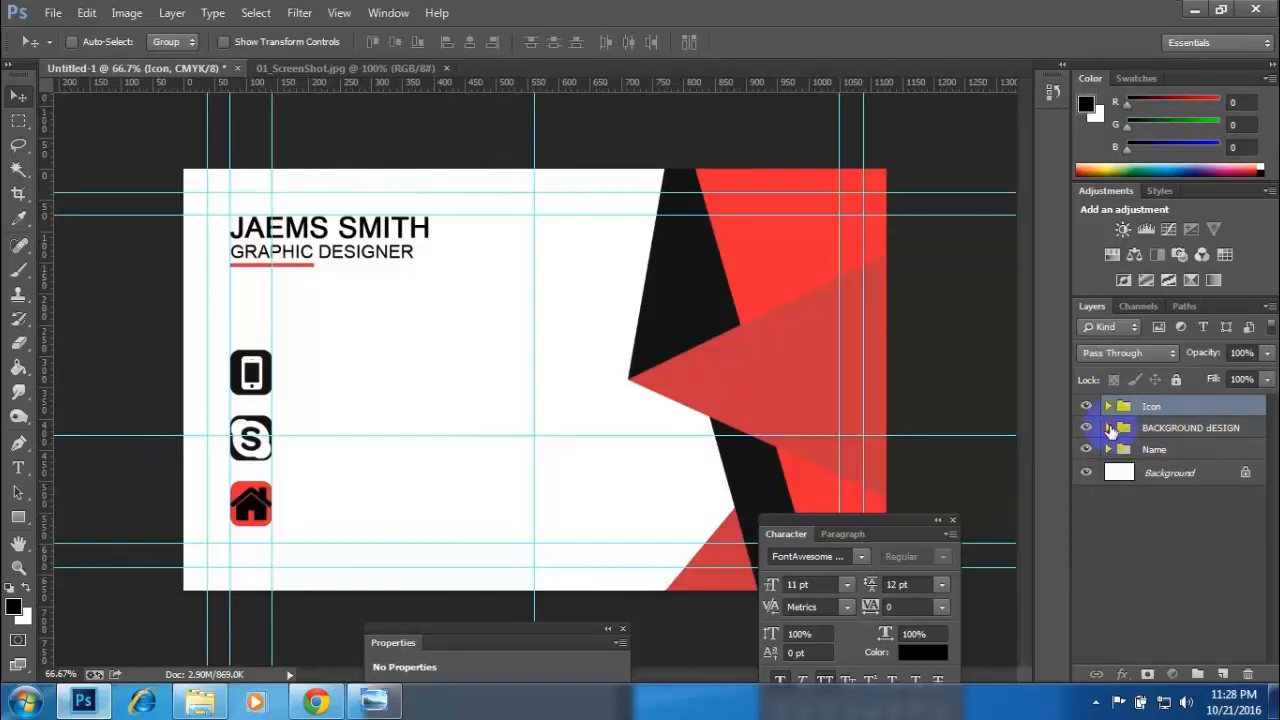
click(1108, 428)
click(1108, 428)
click(1108, 406)
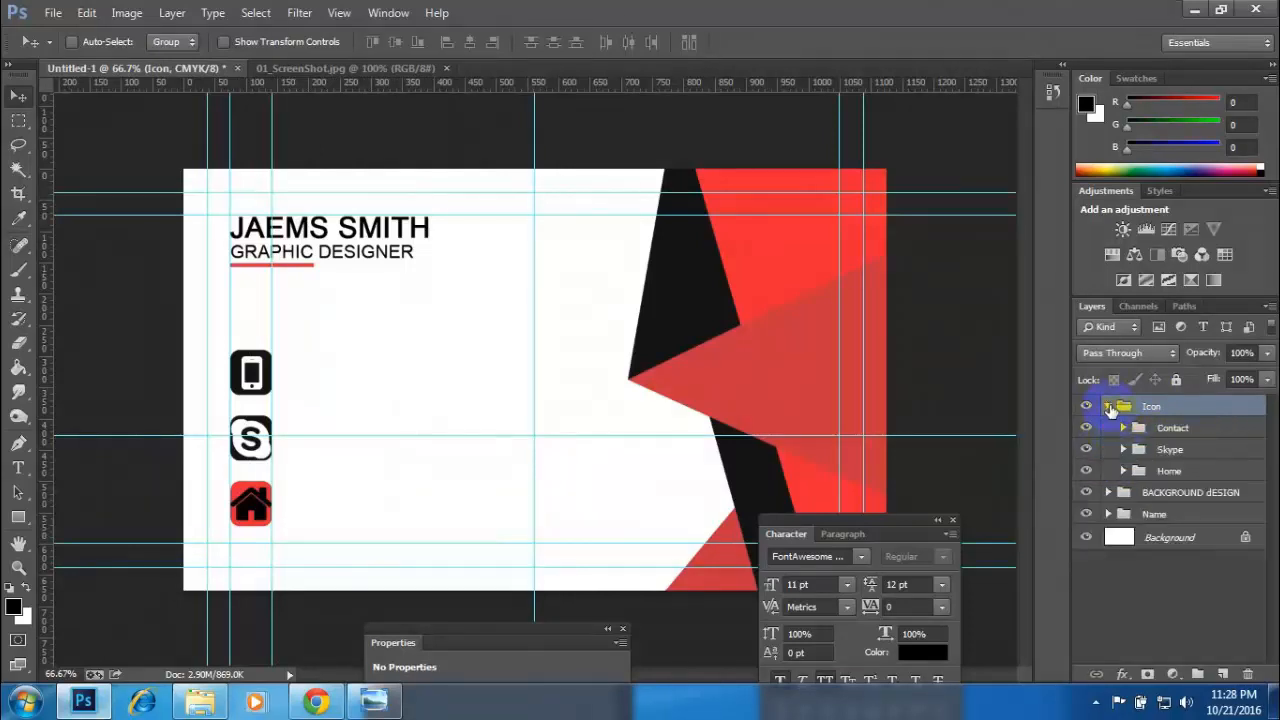
click(1126, 428)
click(1126, 428)
click(1108, 406)
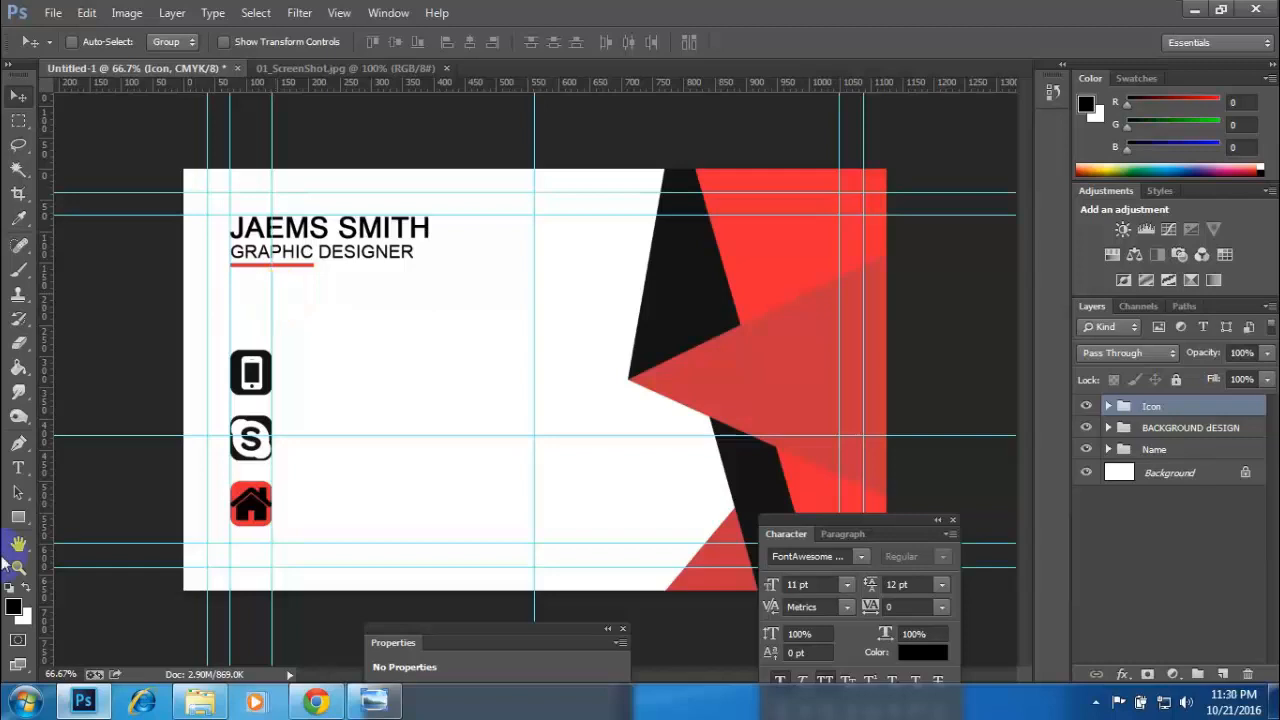
- Add horizontal guides along the top and bottom edges of the phone icon's square
key(ctrl+1)
key(ctrl+plus)
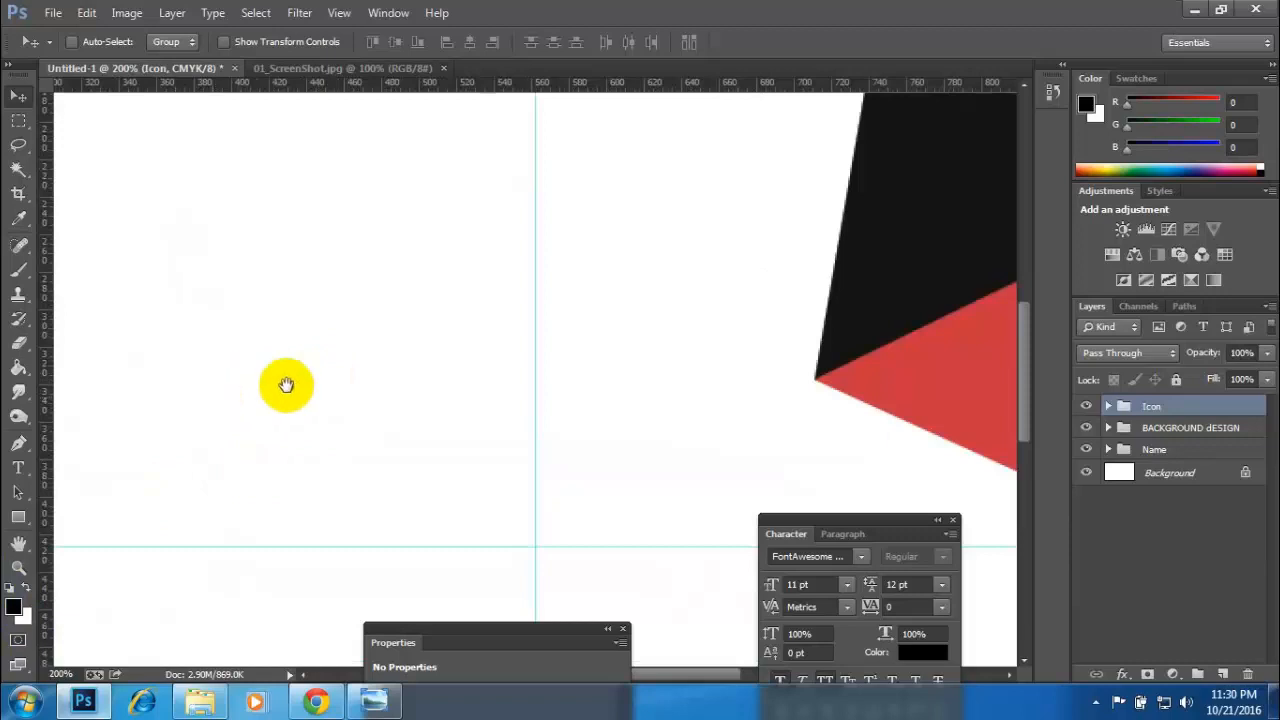
drag(286, 386, 539, 370)
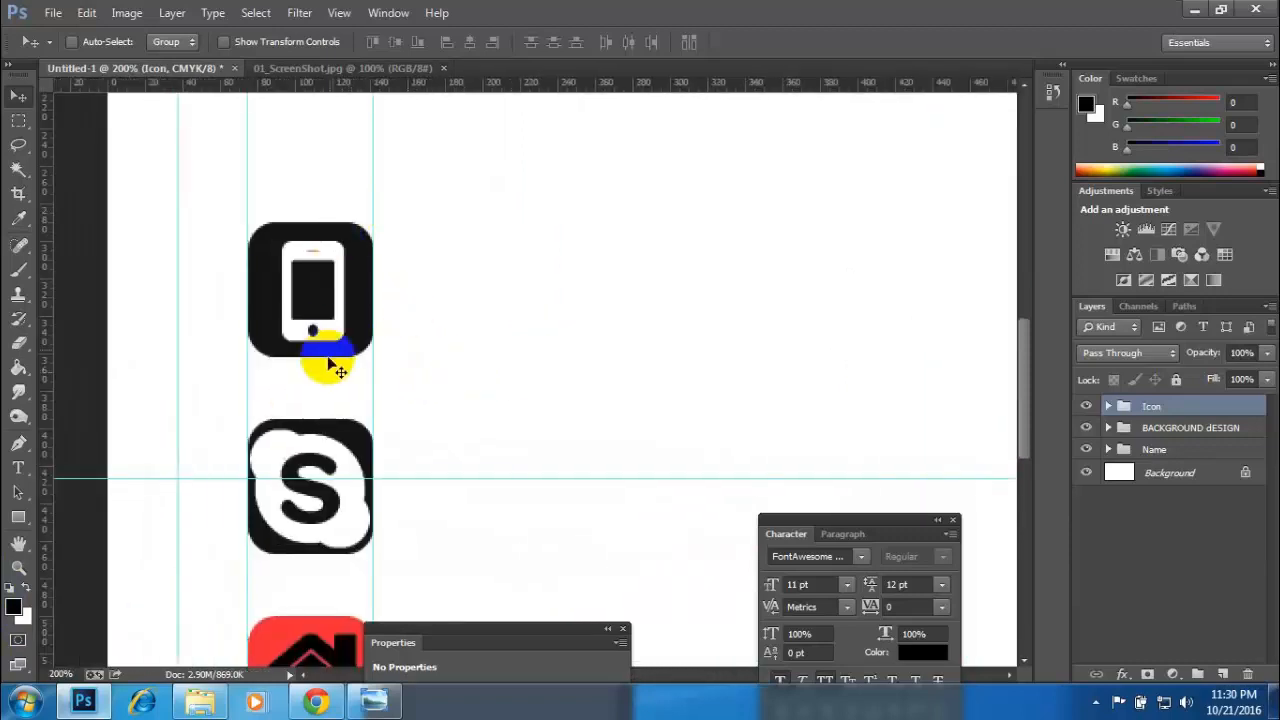
drag(354, 88, 389, 222)
drag(386, 86, 423, 356)
- Move the middle horizontal guide to the Skype square's top edge and add guides at its bottom edge and the home square's top and bottom edges
drag(480, 429, 451, 209)
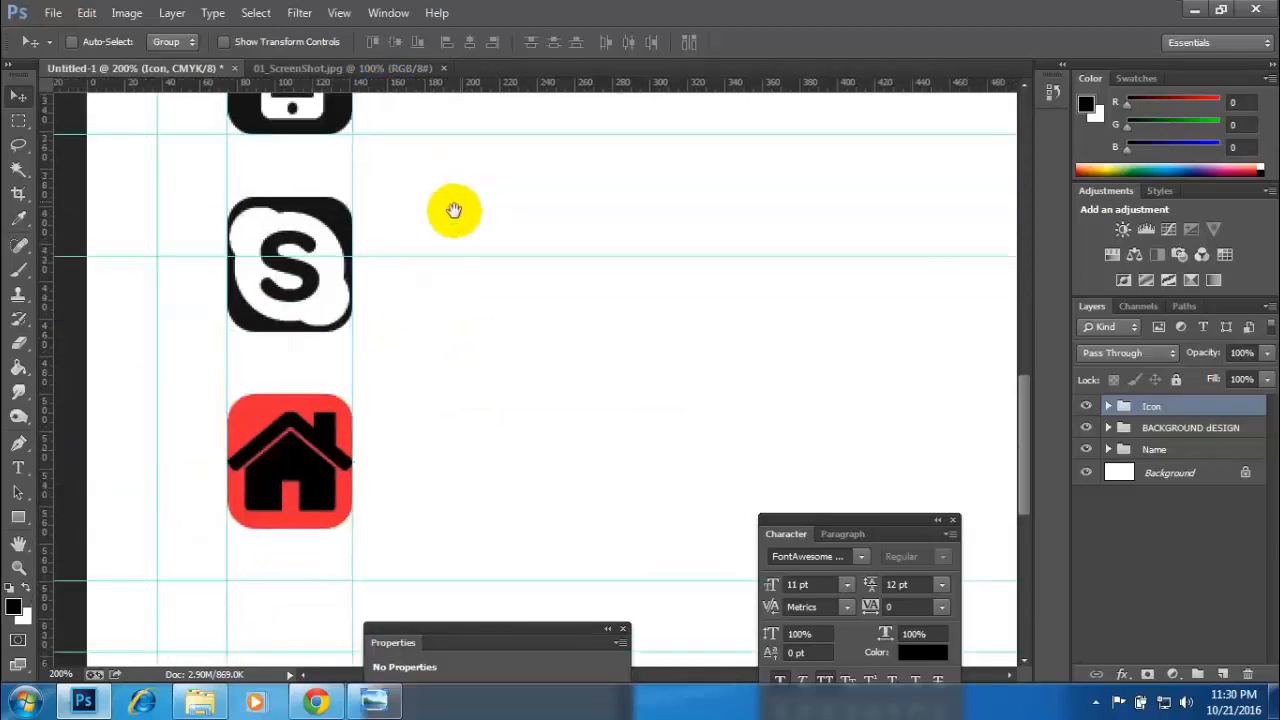
drag(432, 254, 444, 195)
drag(455, 88, 466, 330)
drag(472, 97, 471, 393)
drag(456, 100, 457, 528)
scroll(557, 329, up, 5)
scroll(557, 329, right, 2)
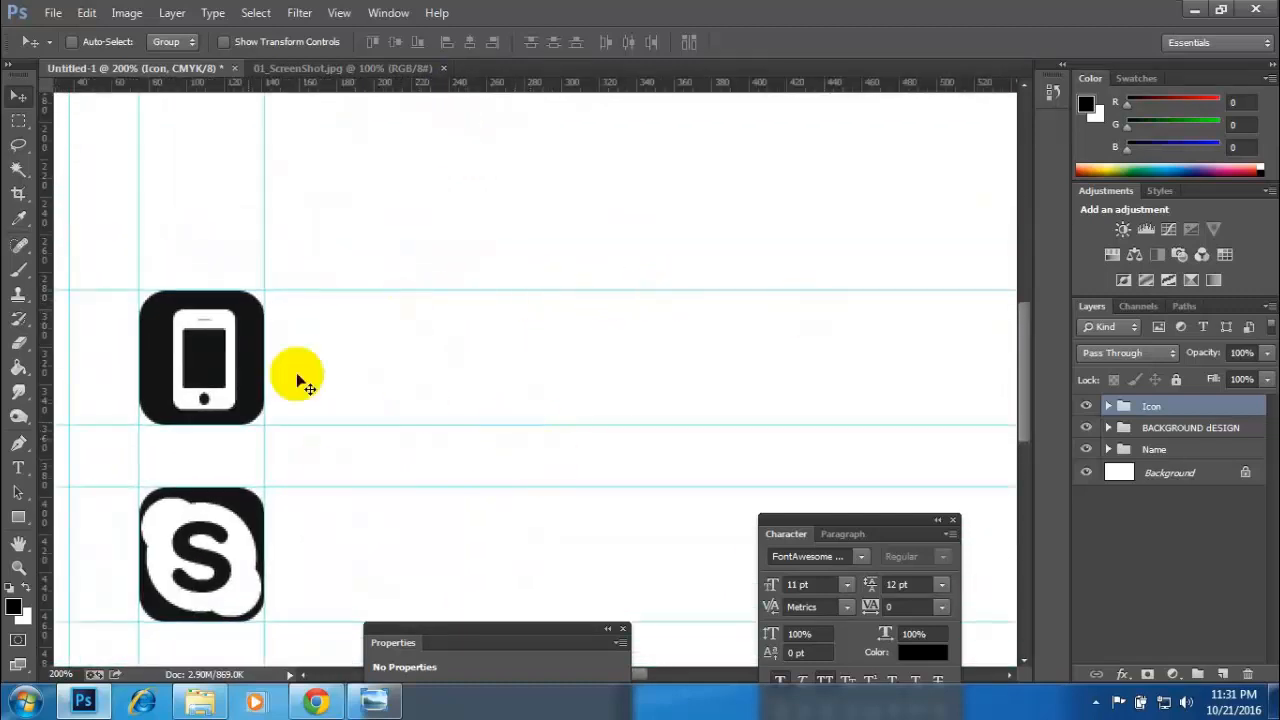
- Add a text layer with the phone number beside the upper edge of the phone icon, following the reference image
click(18, 467)
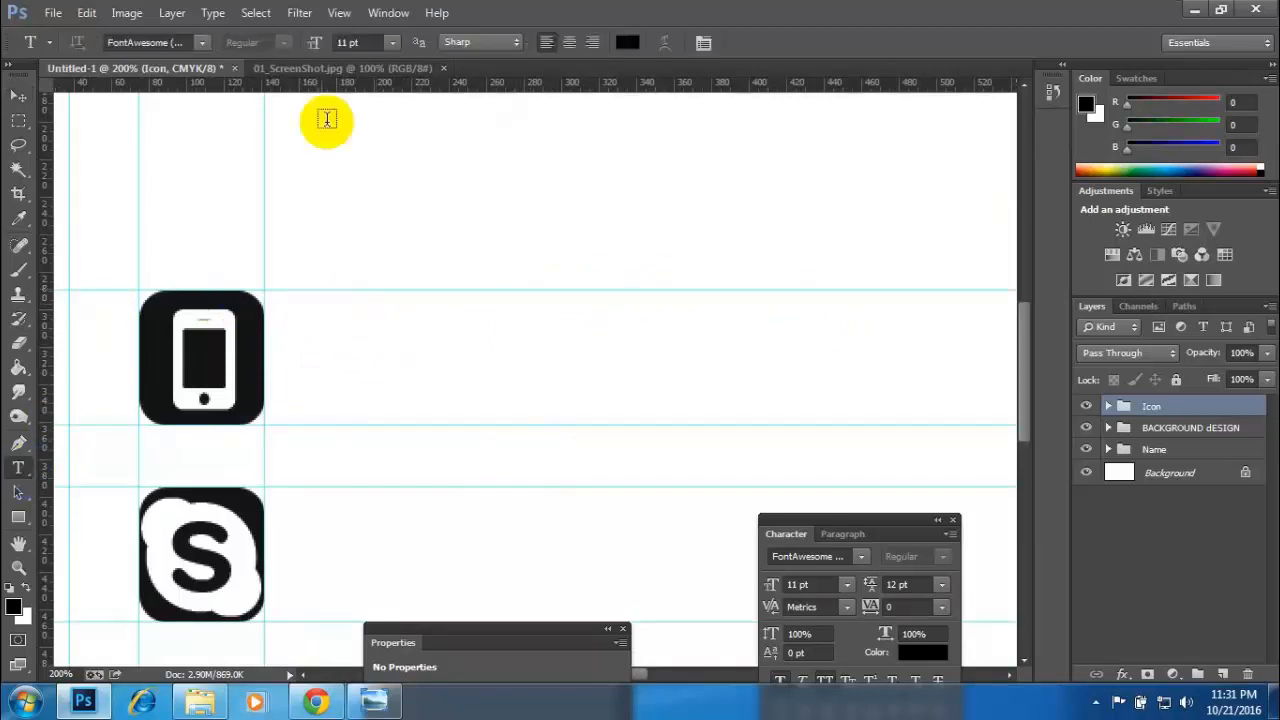
click(318, 68)
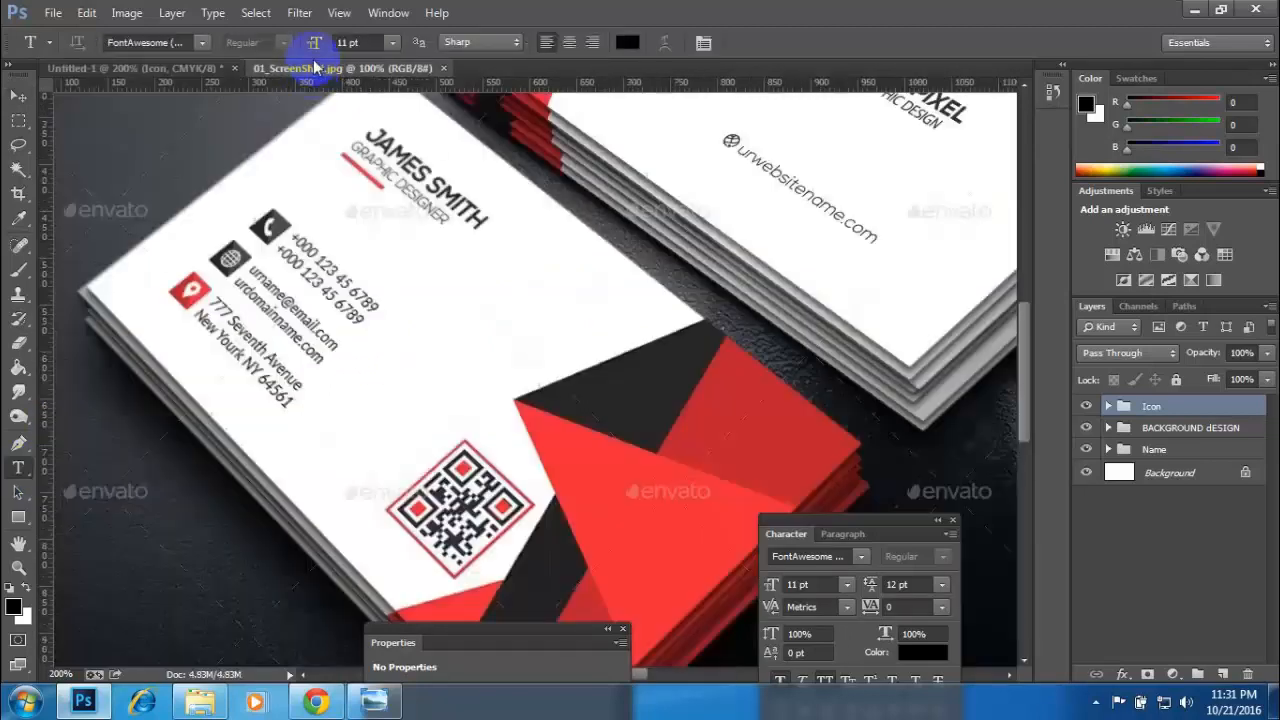
click(180, 68)
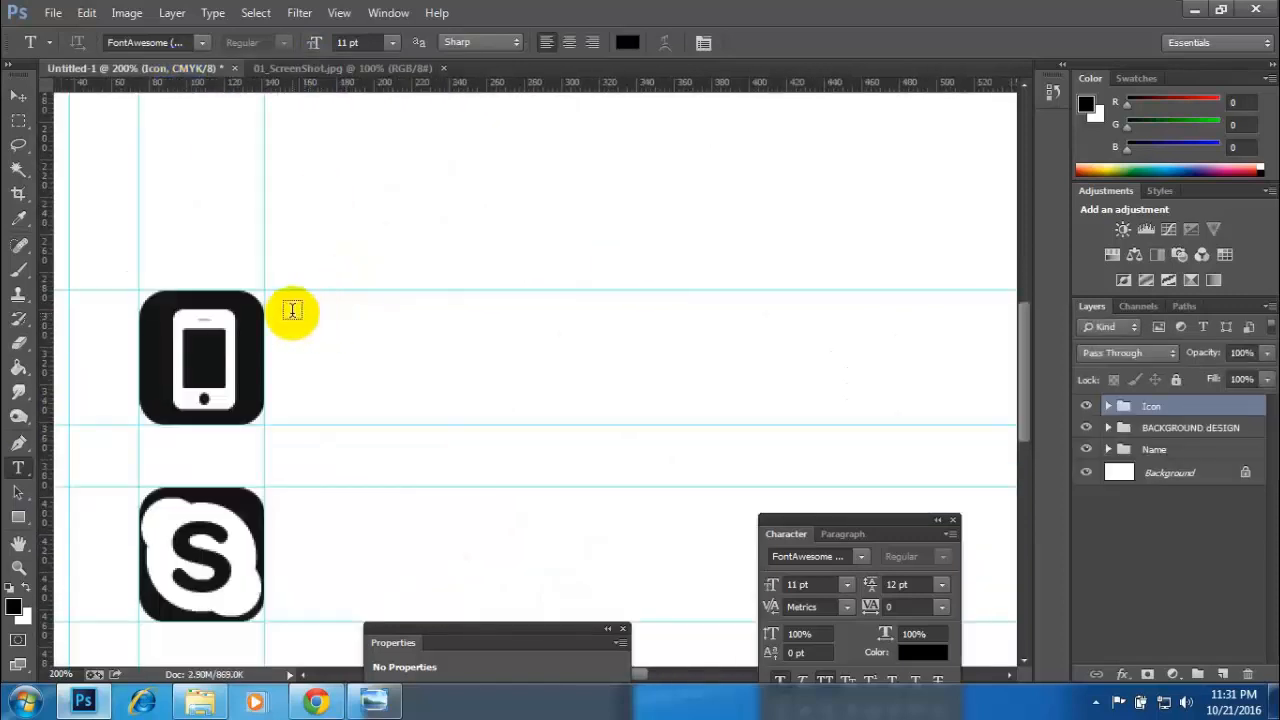
click(291, 312)
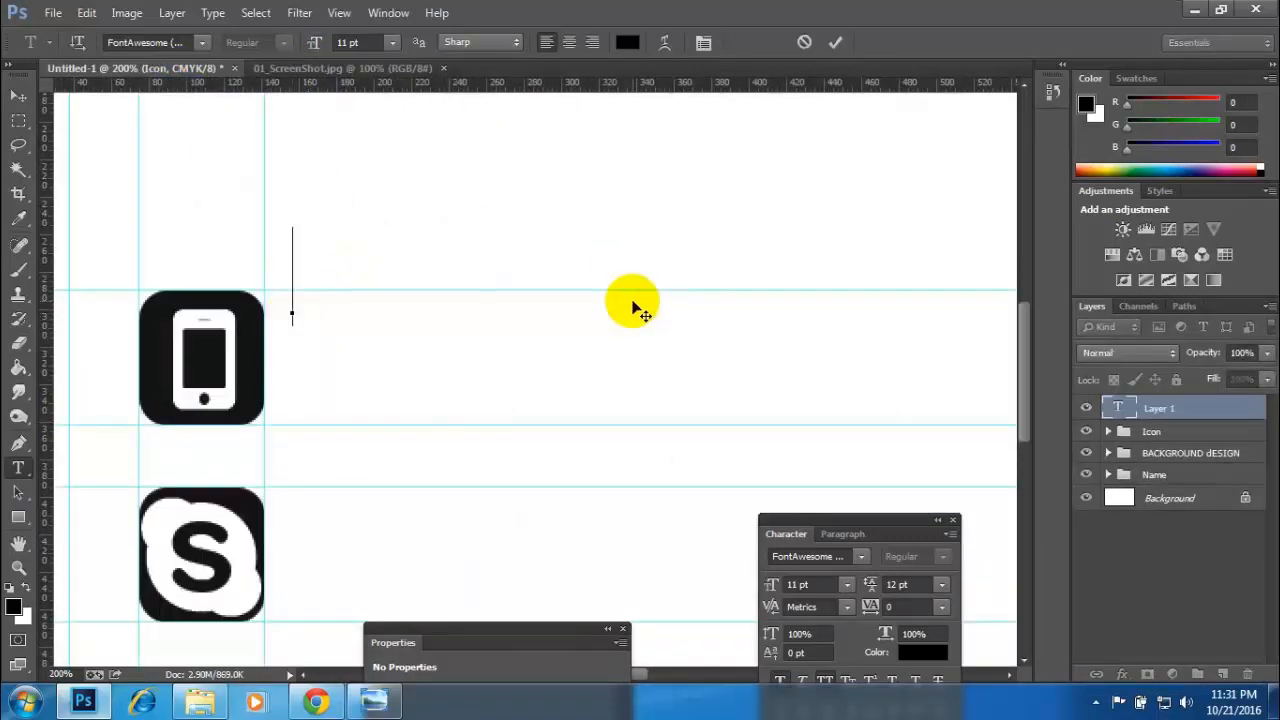
key(ctrl+v)
text(000)
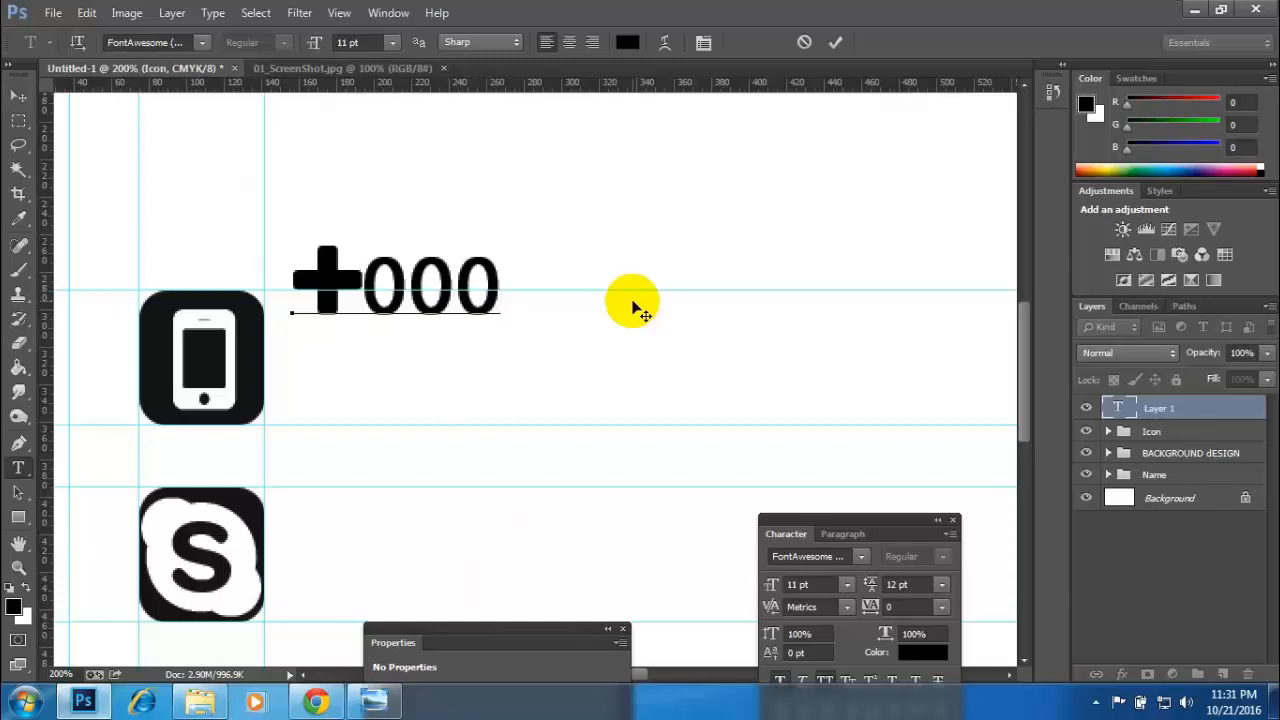
text( 12)
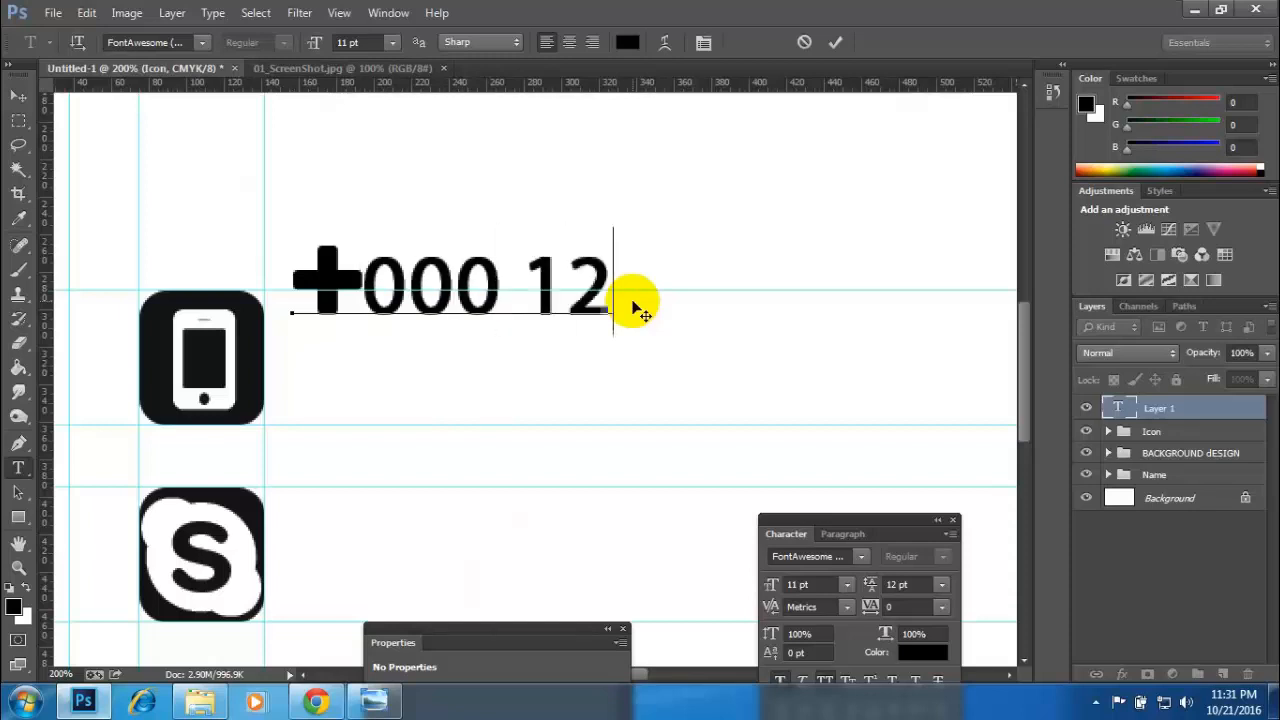
text(3 456)
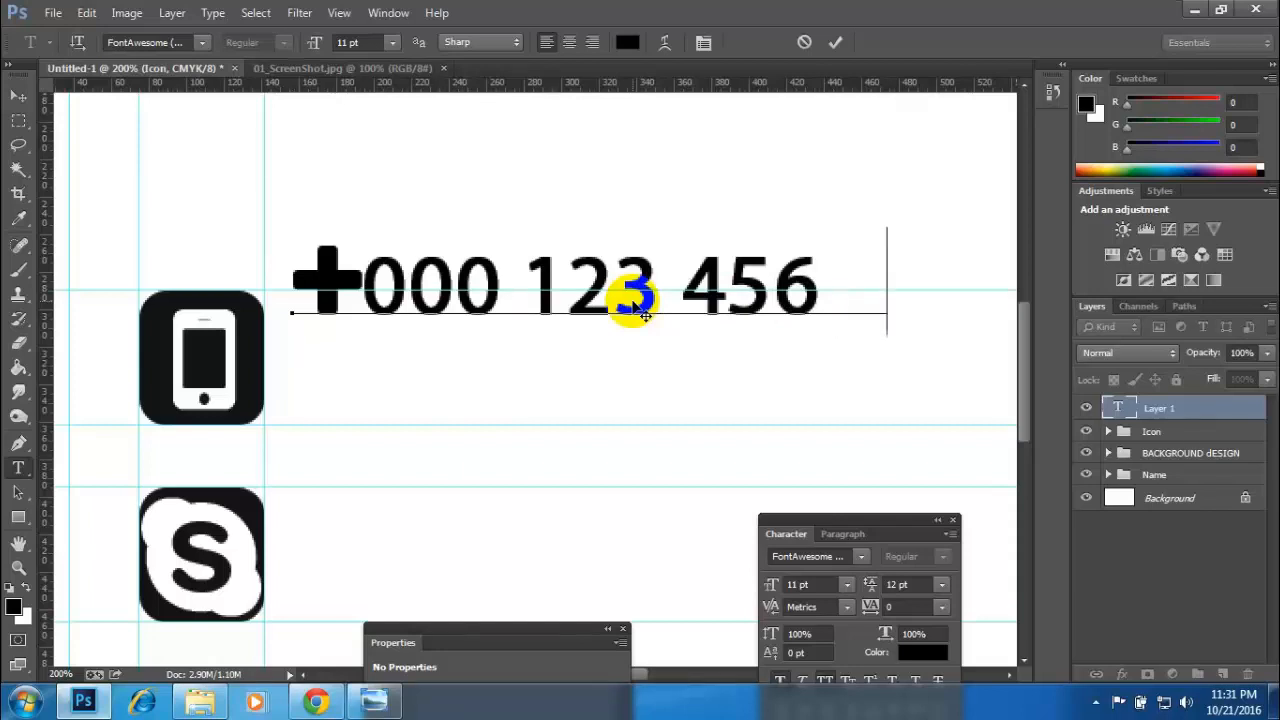
text( 789)
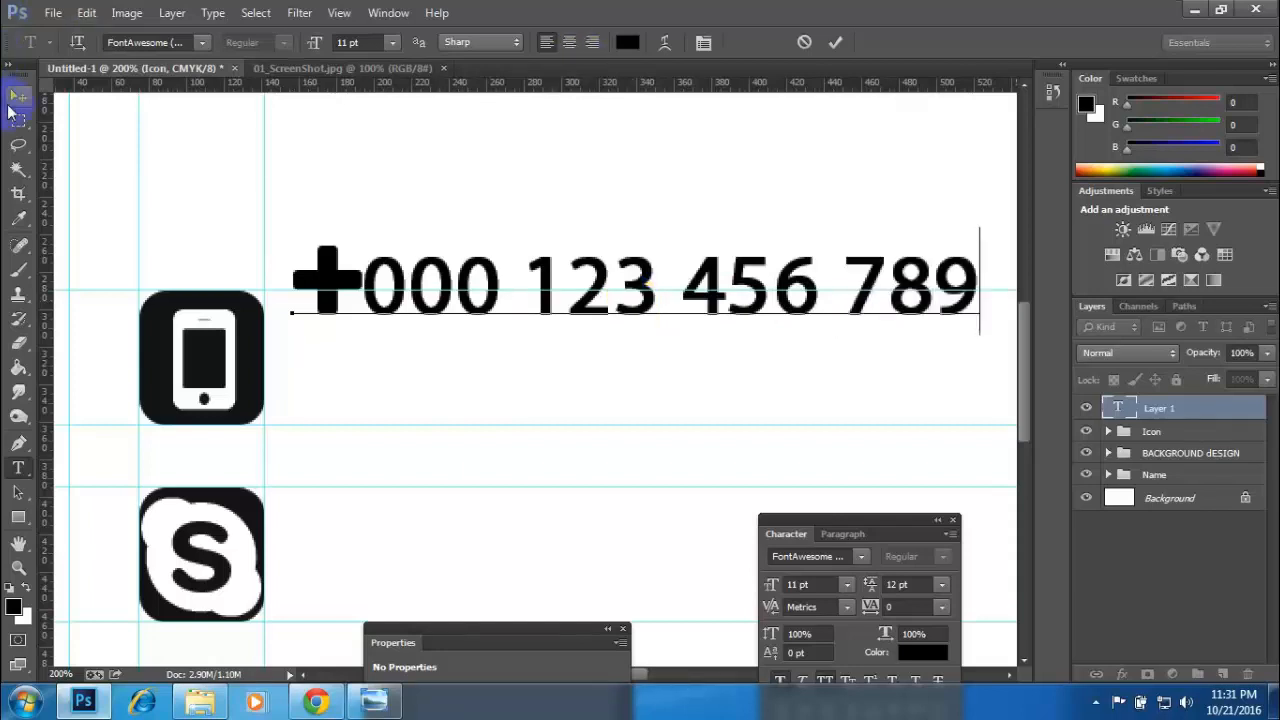
- Set the whole phone number text to Arial Regular at 7 pt and turn off faux bold
key(ctrl+a)
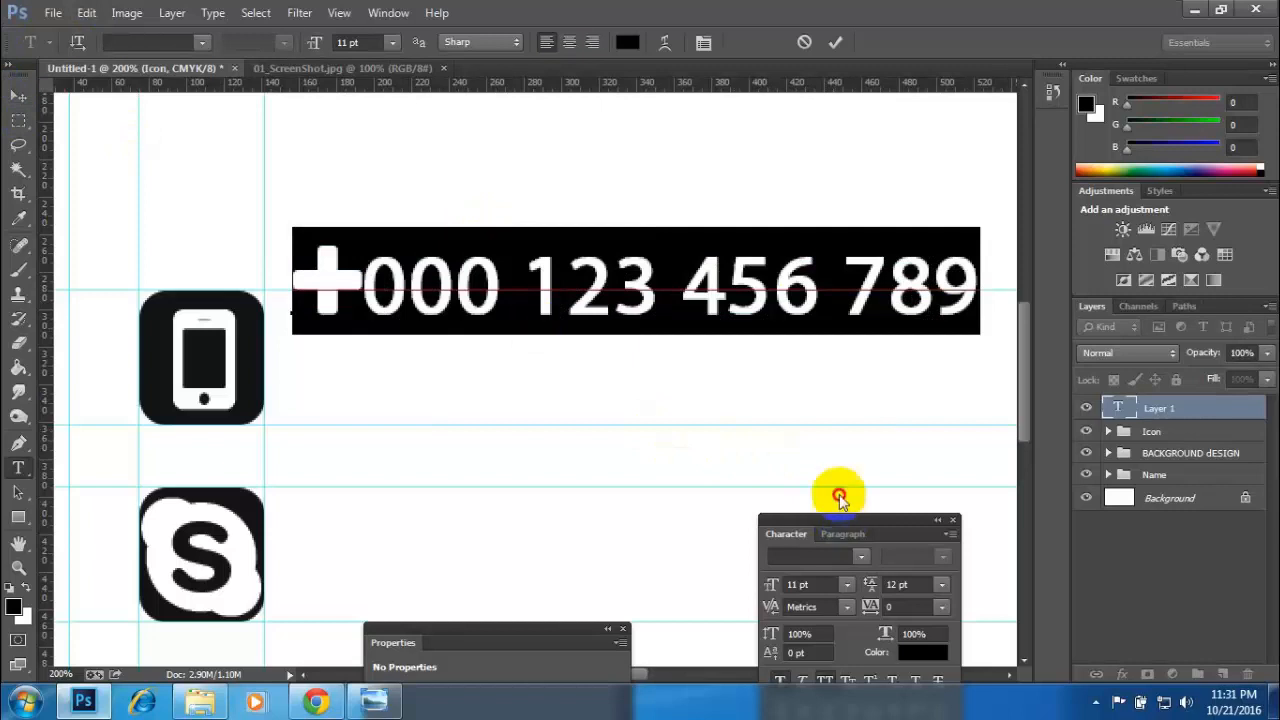
drag(834, 520, 824, 318)
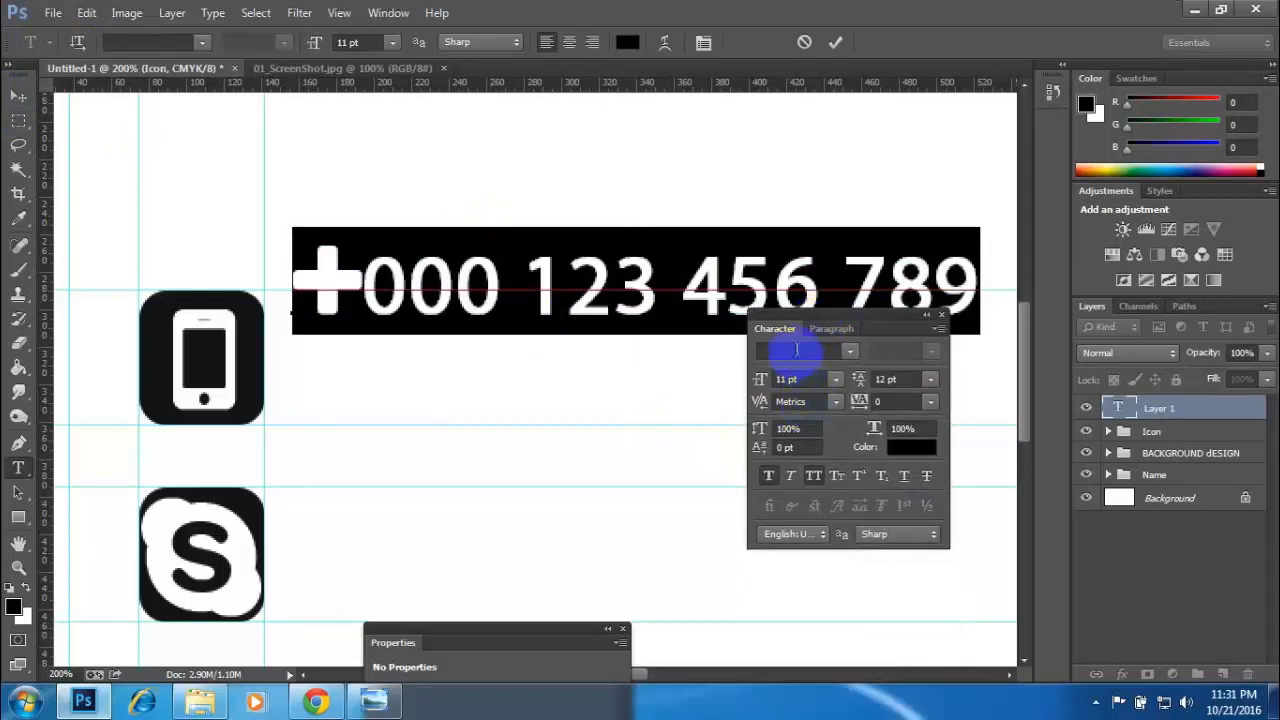
text(Arial)
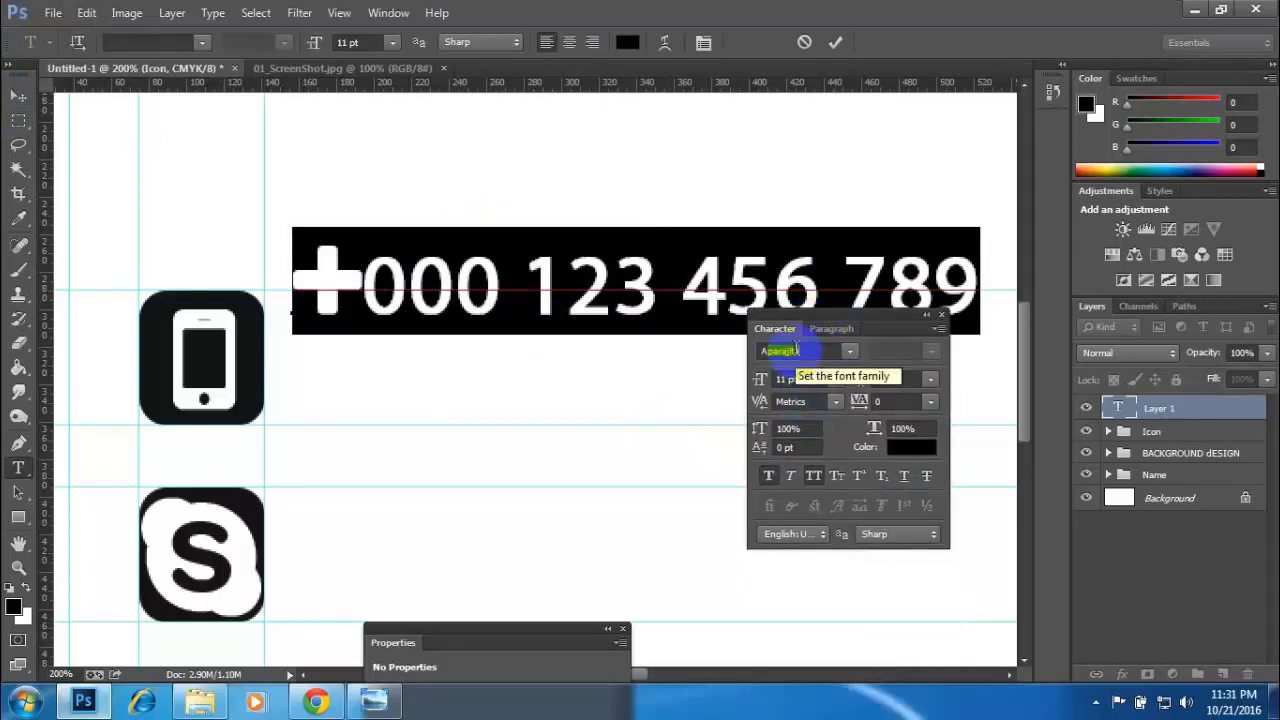
key(Return)
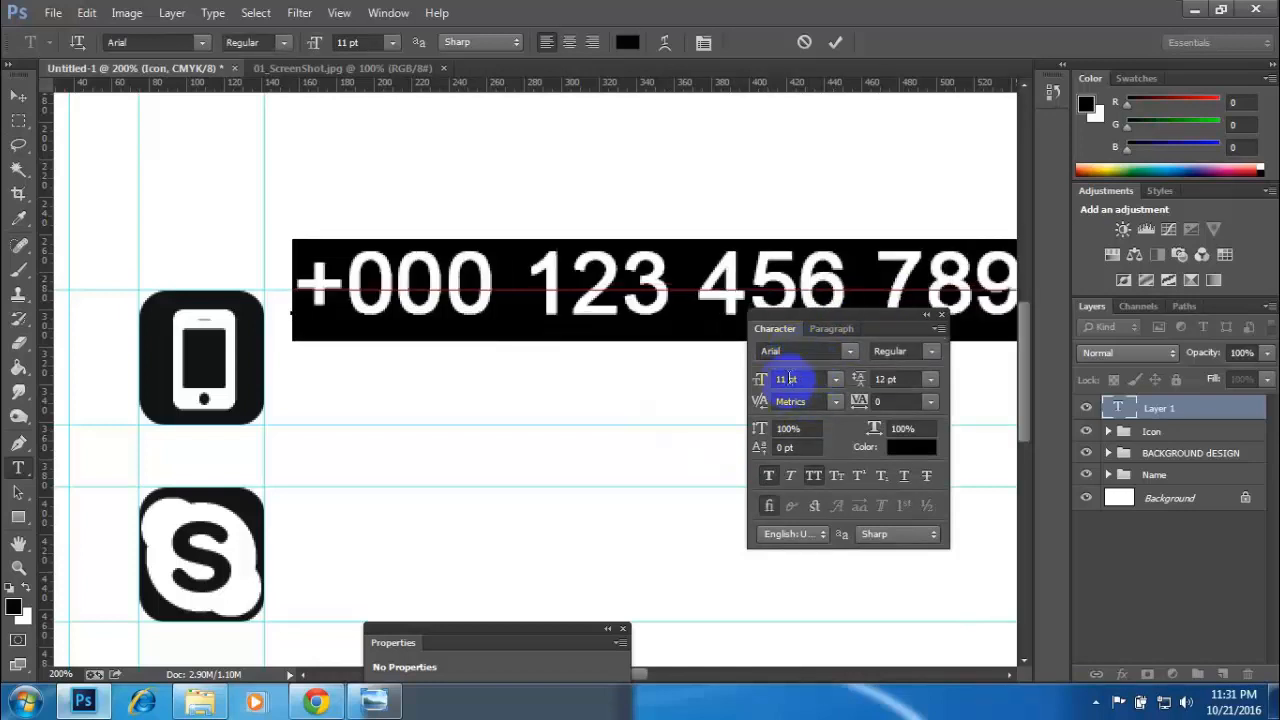
drag(788, 377, 755, 379)
text(7)
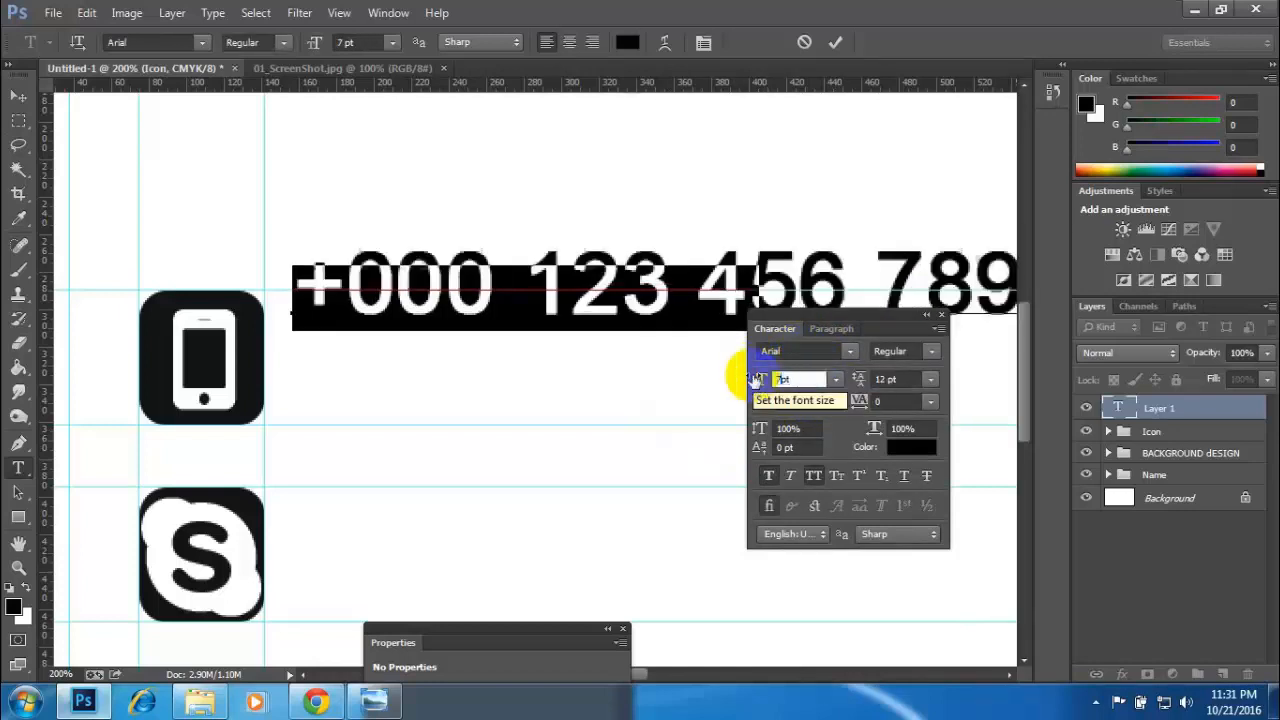
click(850, 338)
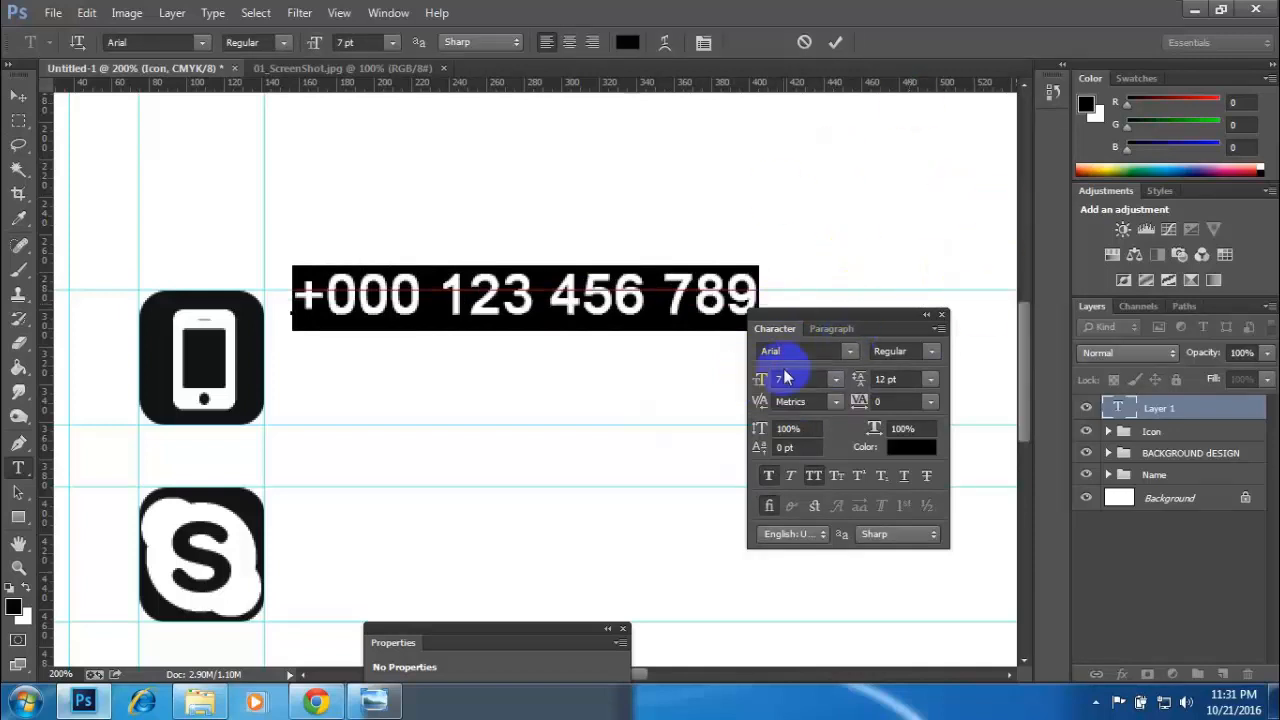
click(770, 474)
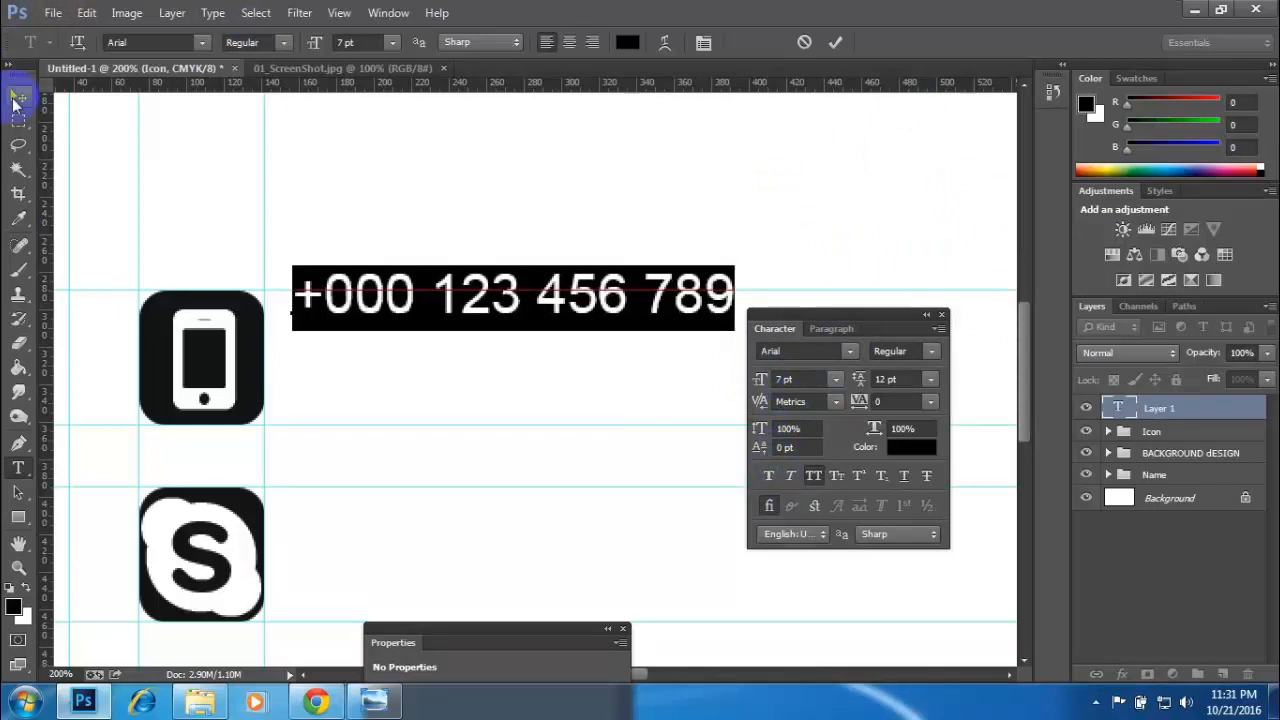
- Position the phone number just below the guide at the phone icon's upper edge and duplicate it as a second line directly beneath
click(18, 95)
drag(397, 313, 391, 330)
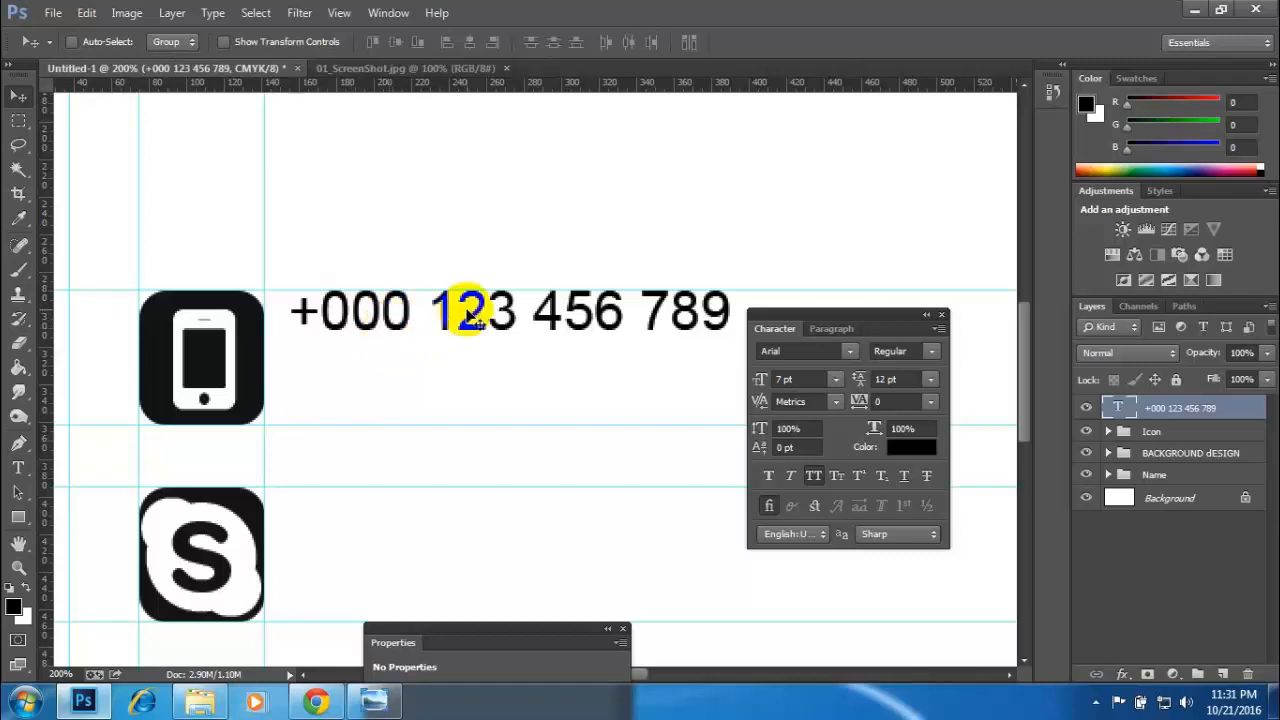
key(ctrl+j)
key(Down)
key(Down)
key(Down)
key(Down)
key(Down)
key(Down)
key(Down)
key(Down)
key(Down)
key(Down)
key(Down)
key(Down)
key(Down)
key(Down)
key(Down)
key(Down)
key(Down)
key(Down)
key(Down)
key(Down)
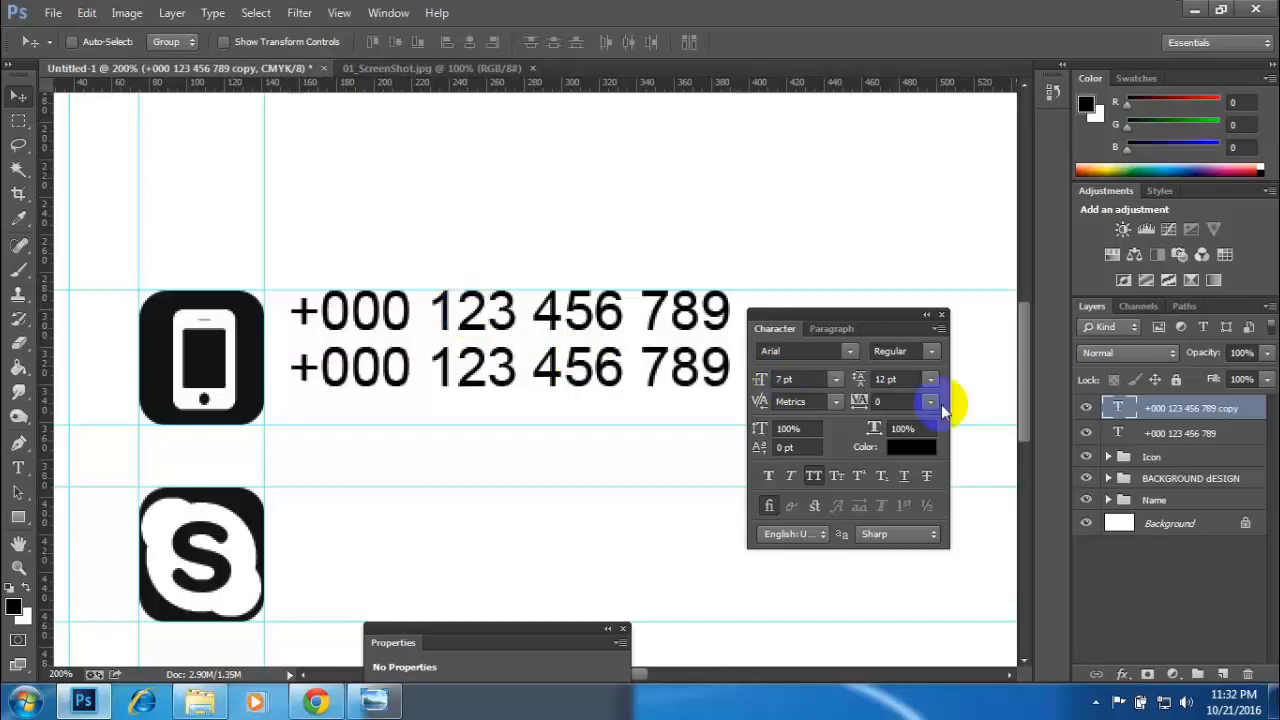
- Move both phone number layers down together so the two lines sit vertically centred beside the phone icon
shift+click(1199, 436)
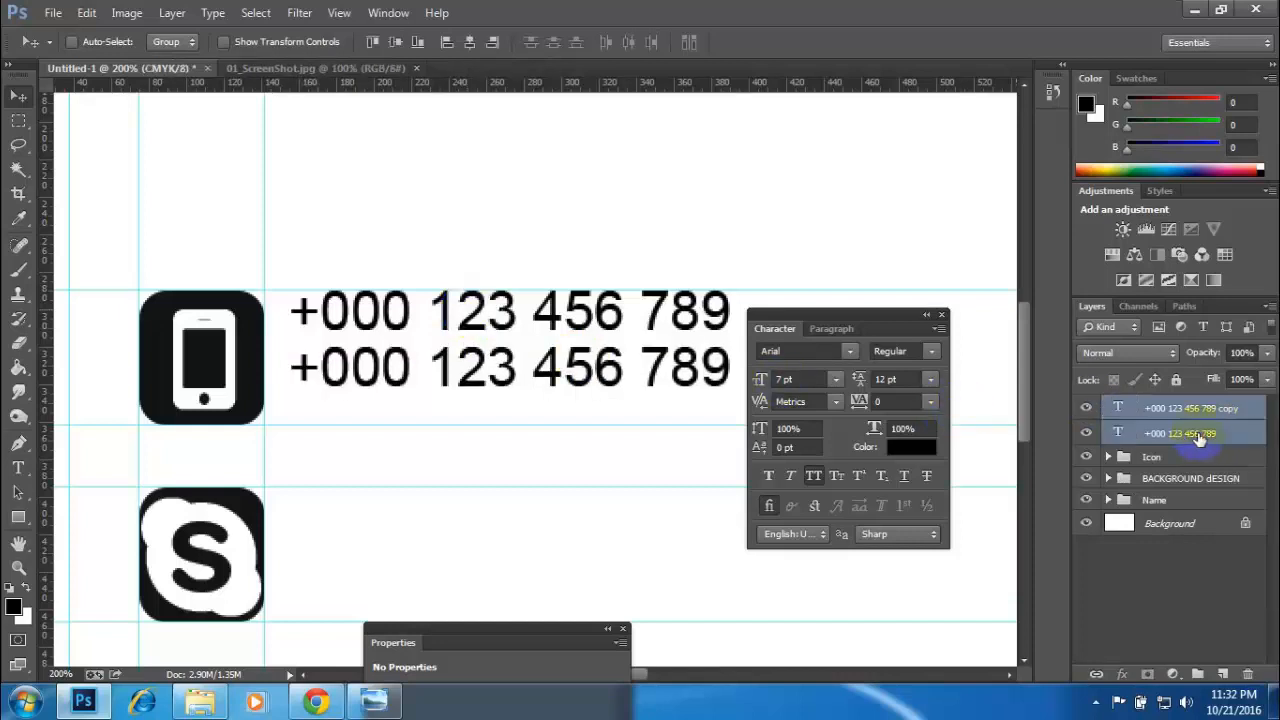
key(Down)
key(Down)
key(Down)
key(Down)
key(Down)
key(Down)
key(Down)
key(Down)
key(Down)
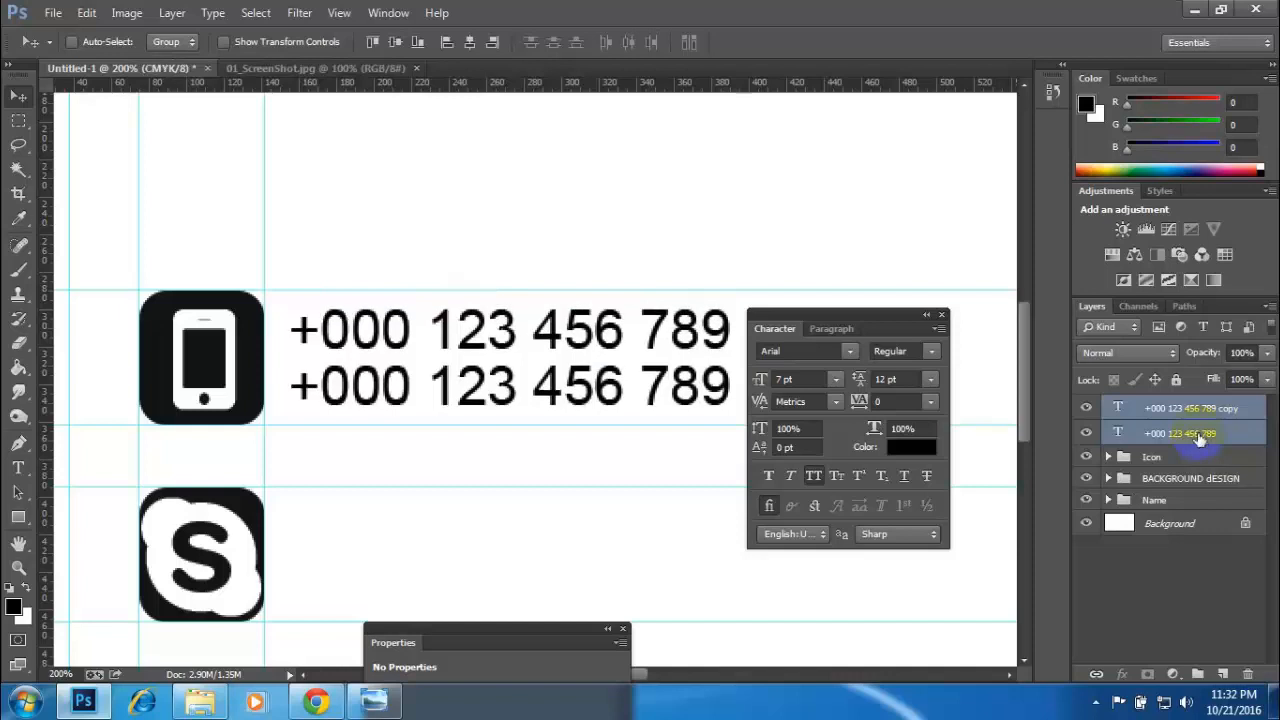
drag(890, 326, 1023, 432)
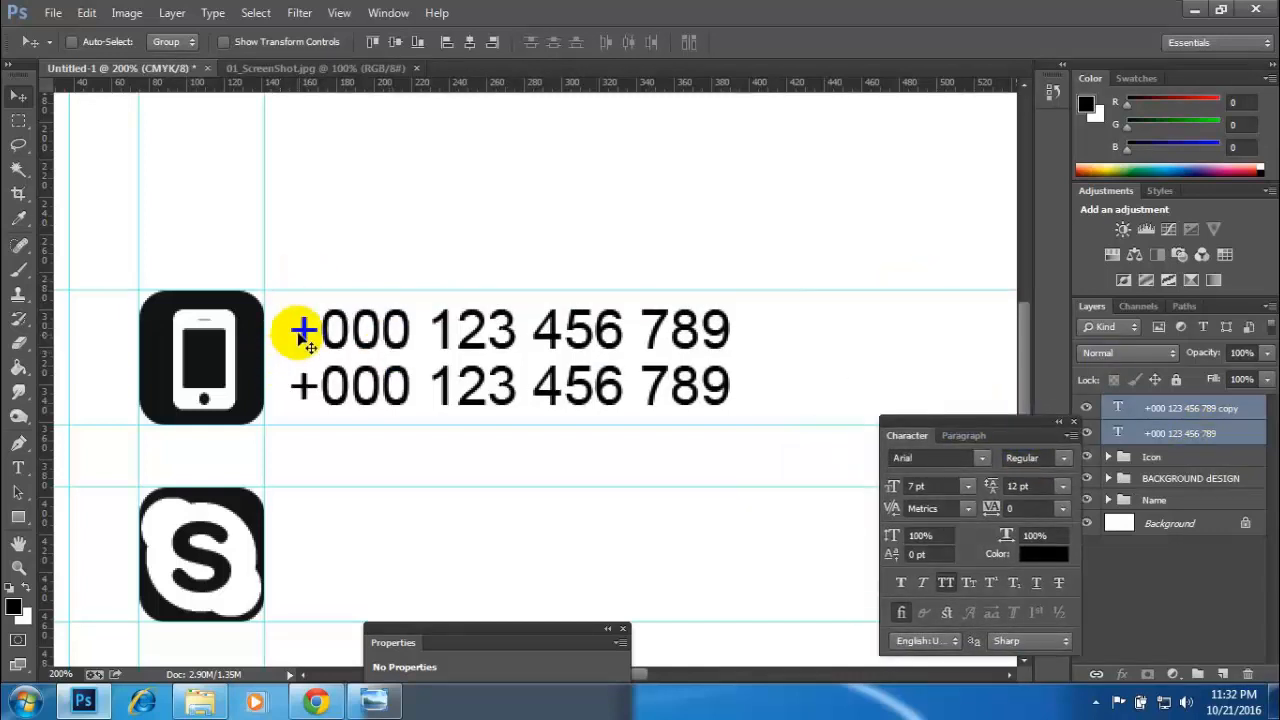
- Draw a rectangular marquee selection enclosing the phone icon and both phone number lines between the horizontal guides
click(18, 120)
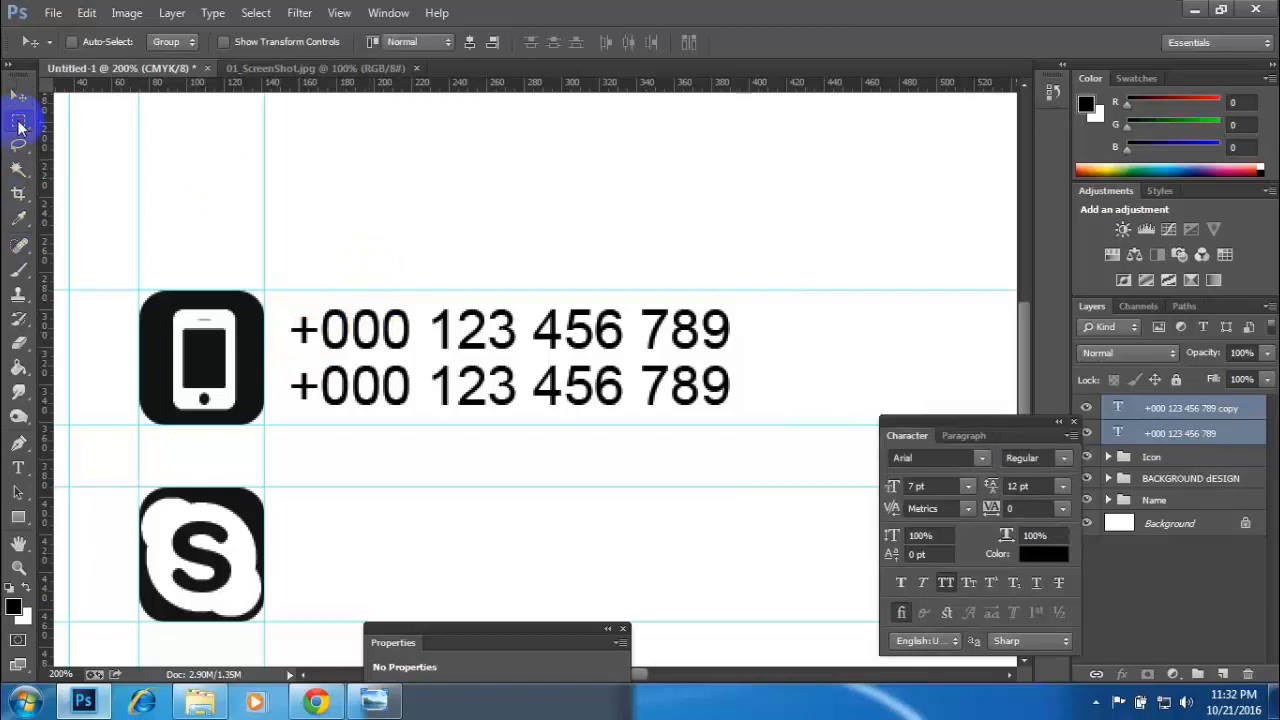
right_click(18, 120)
click(55, 120)
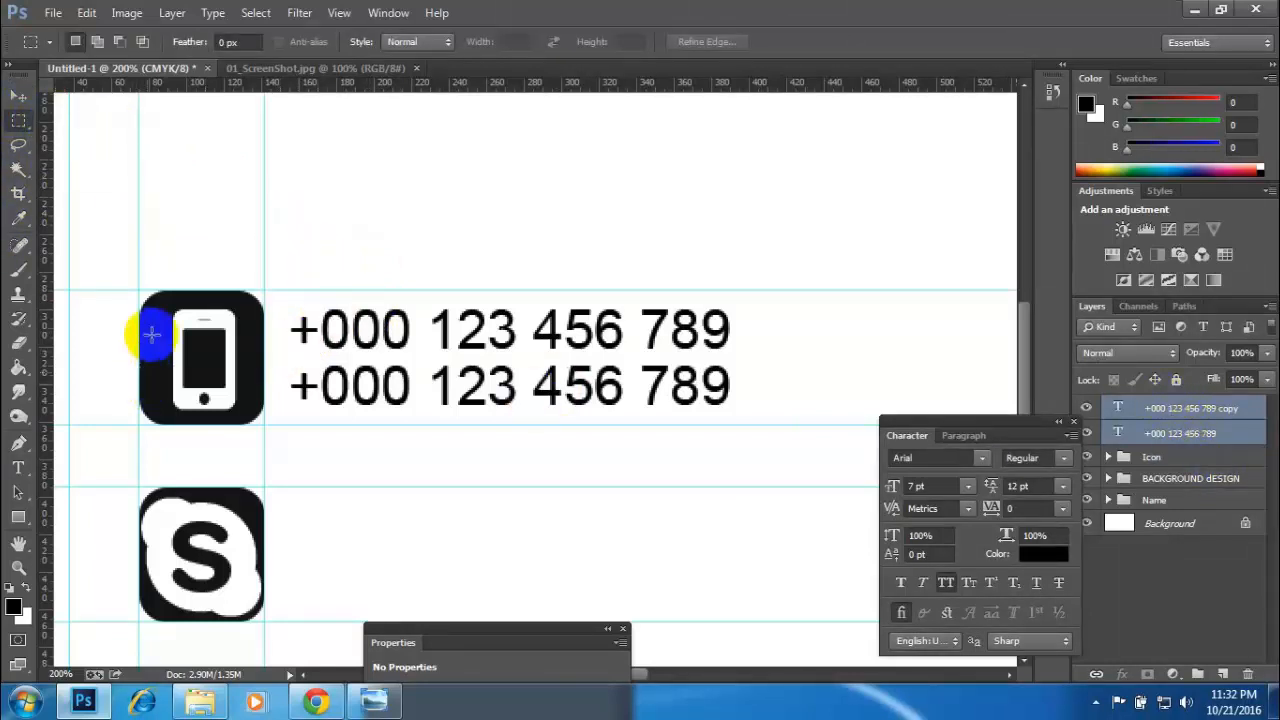
drag(139, 290, 322, 417)
drag(683, 393, 803, 427)
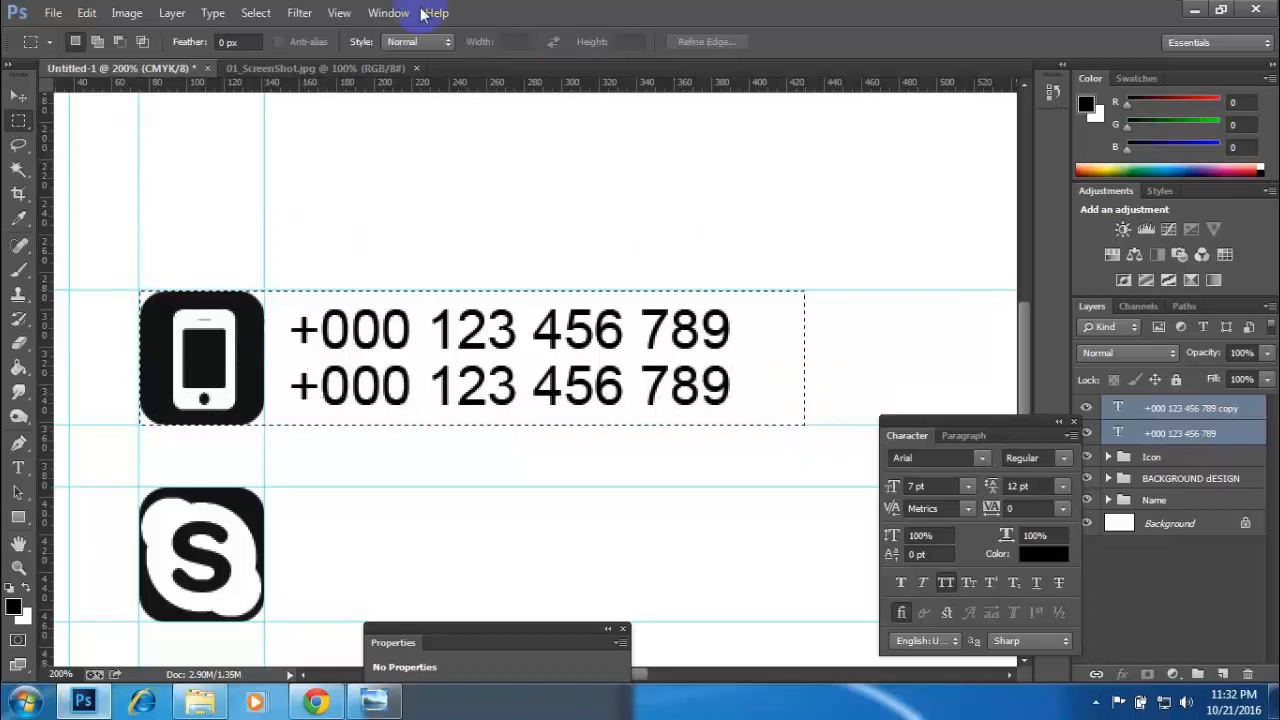
- Try aligning the two phone number layers to the selection by vertical centres and by horizontal centres, and deselect
click(19, 99)
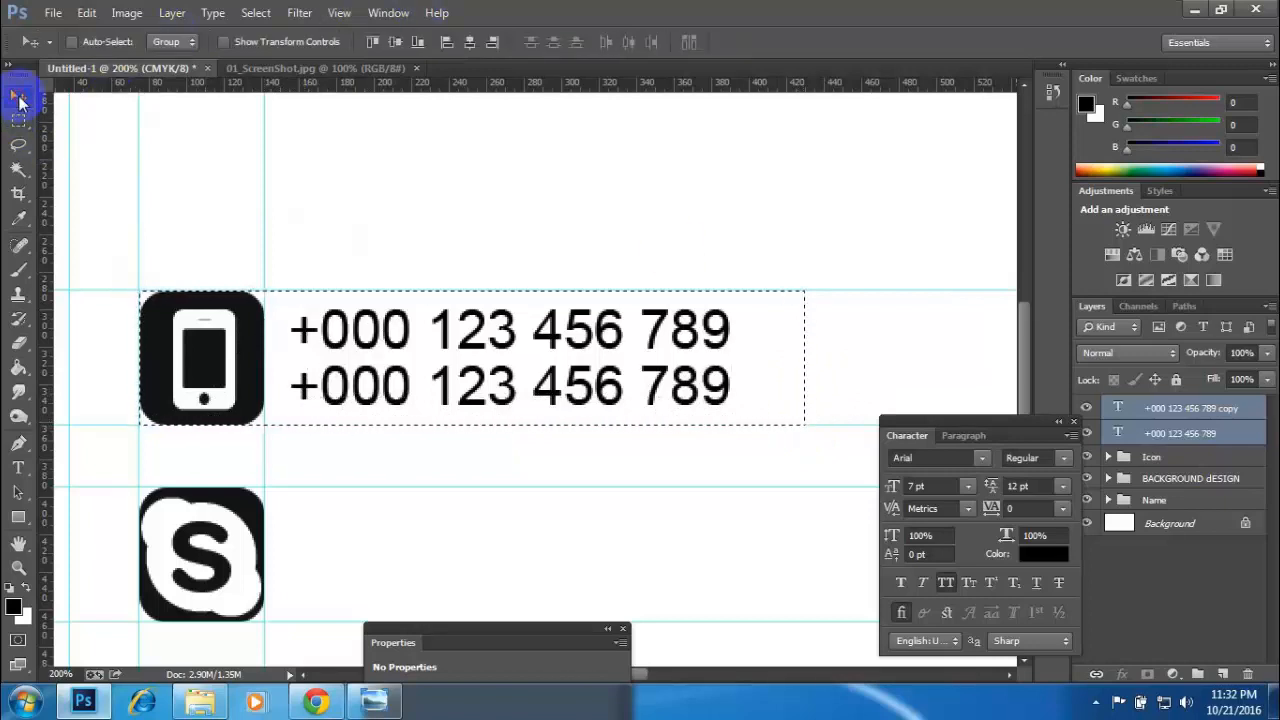
click(474, 46)
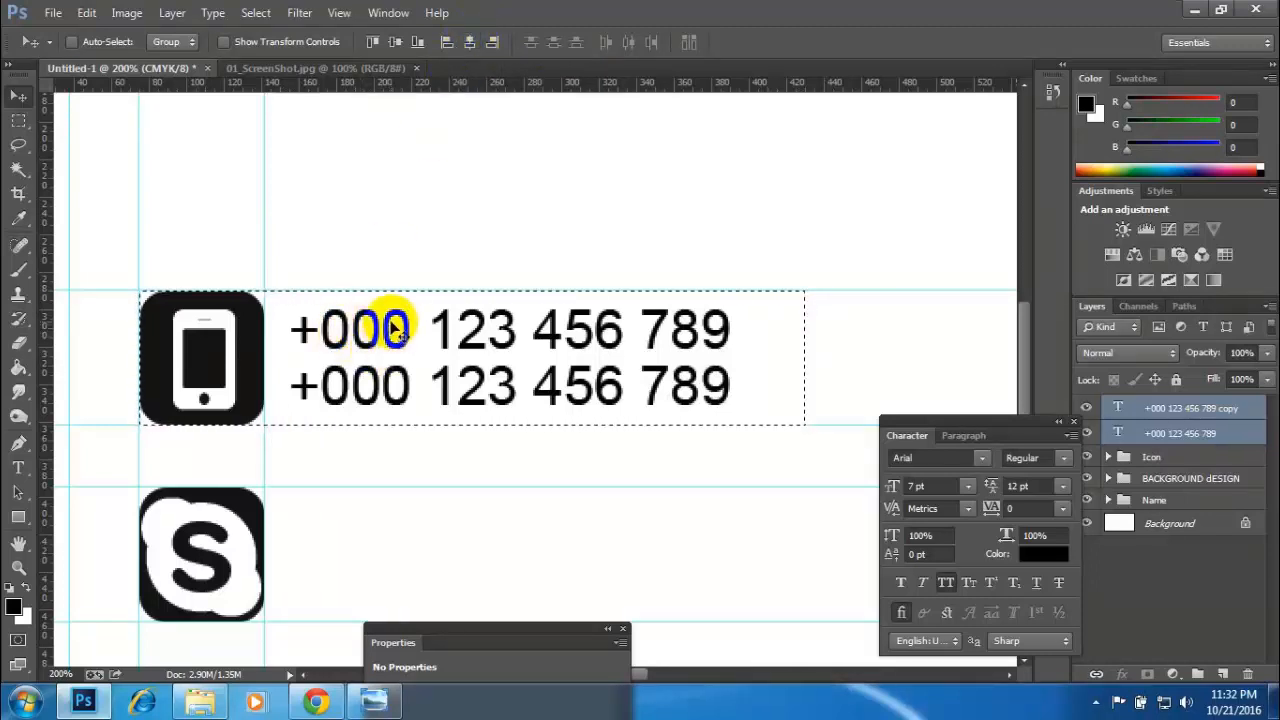
click(395, 46)
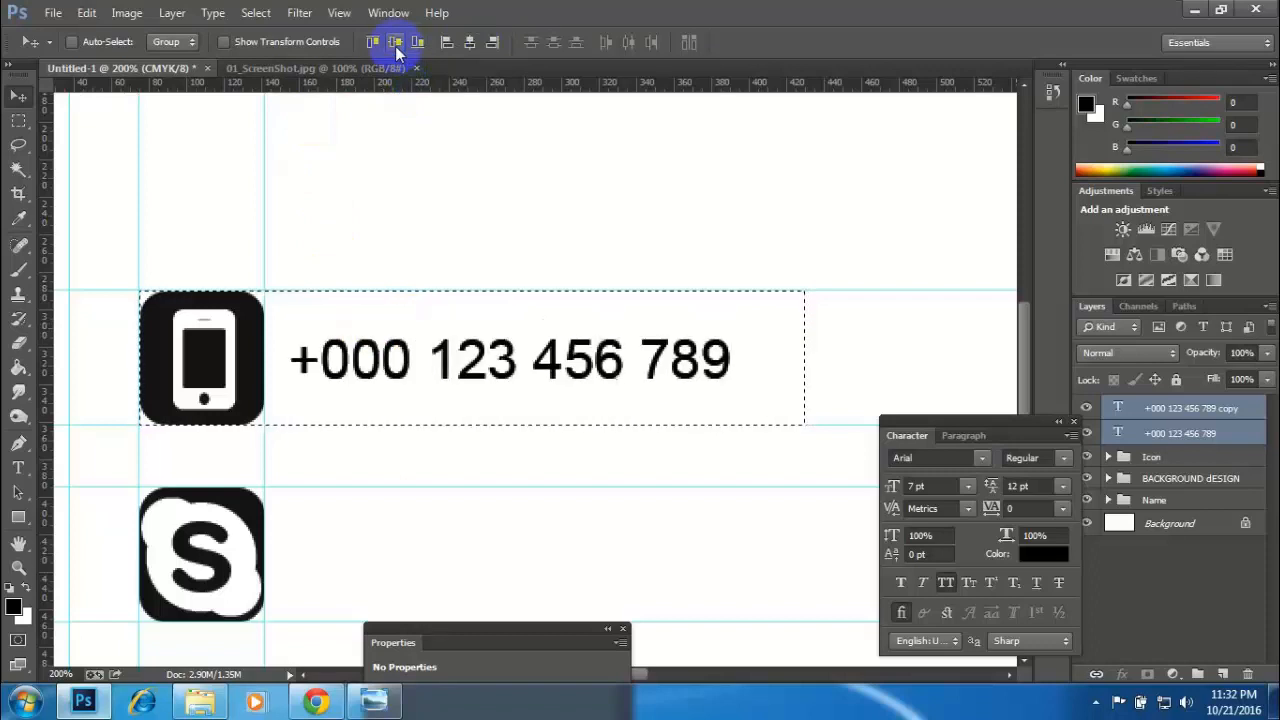
key(ctrl+z)
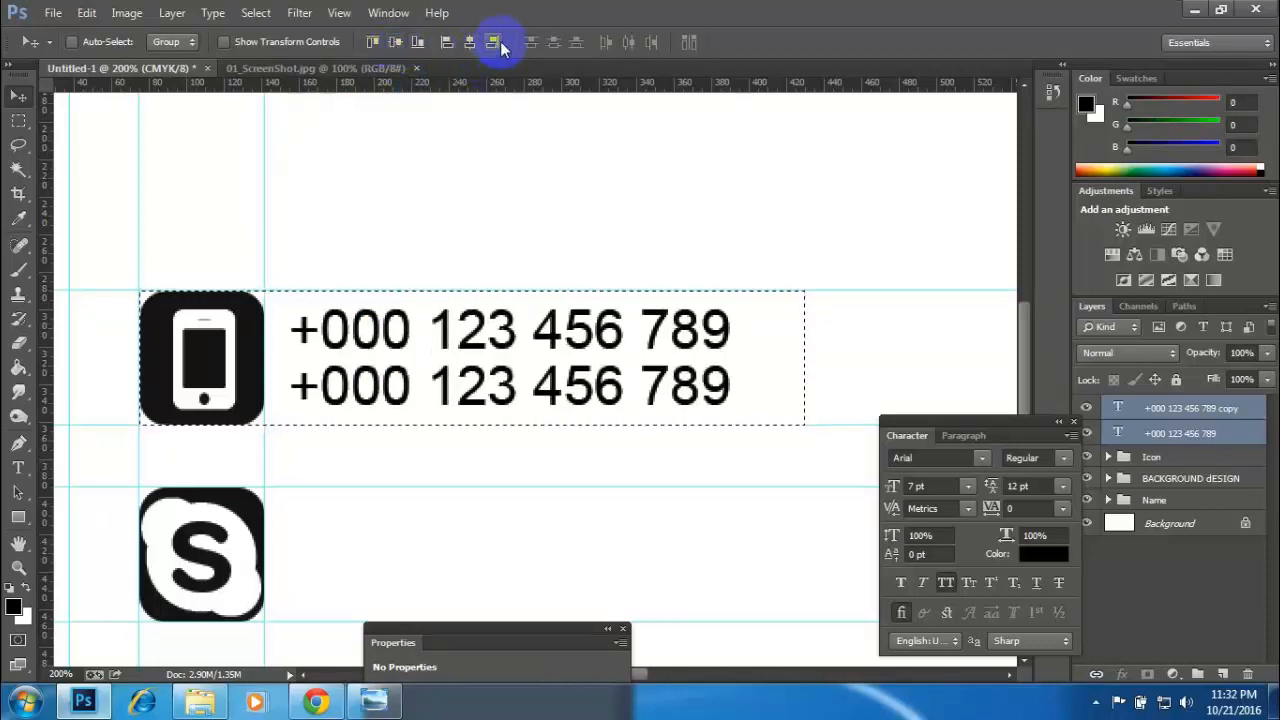
click(470, 42)
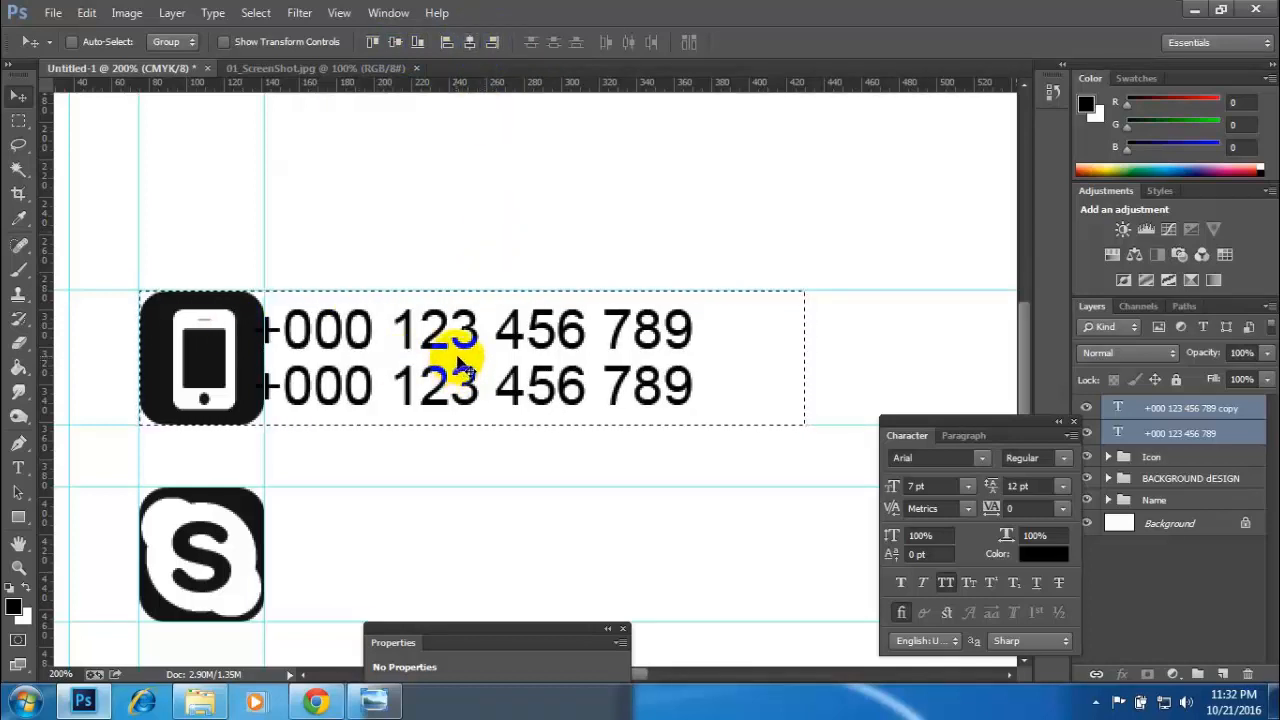
key(ctrl+d)
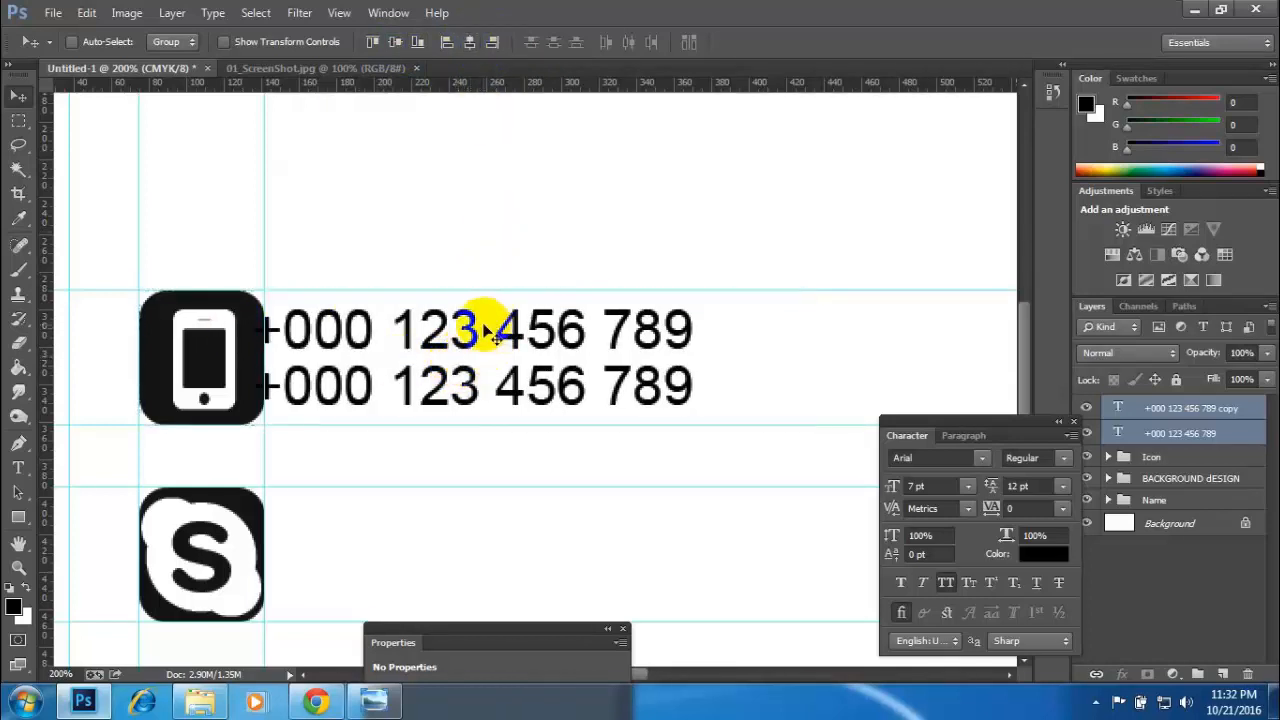
- Shift both phone number lines right to leave a small gap from the phone icon and add a vertical guide where the lines begin
key(Right)
key(Right)
key(Right)
key(Right)
key(Right)
key(Right)
key(Right)
key(Right)
key(Right)
key(Right)
key(Right)
key(Right)
key(Right)
key(Right)
key(Right)
key(Right)
key(Right)
key(Right)
key(Right)
key(Right)
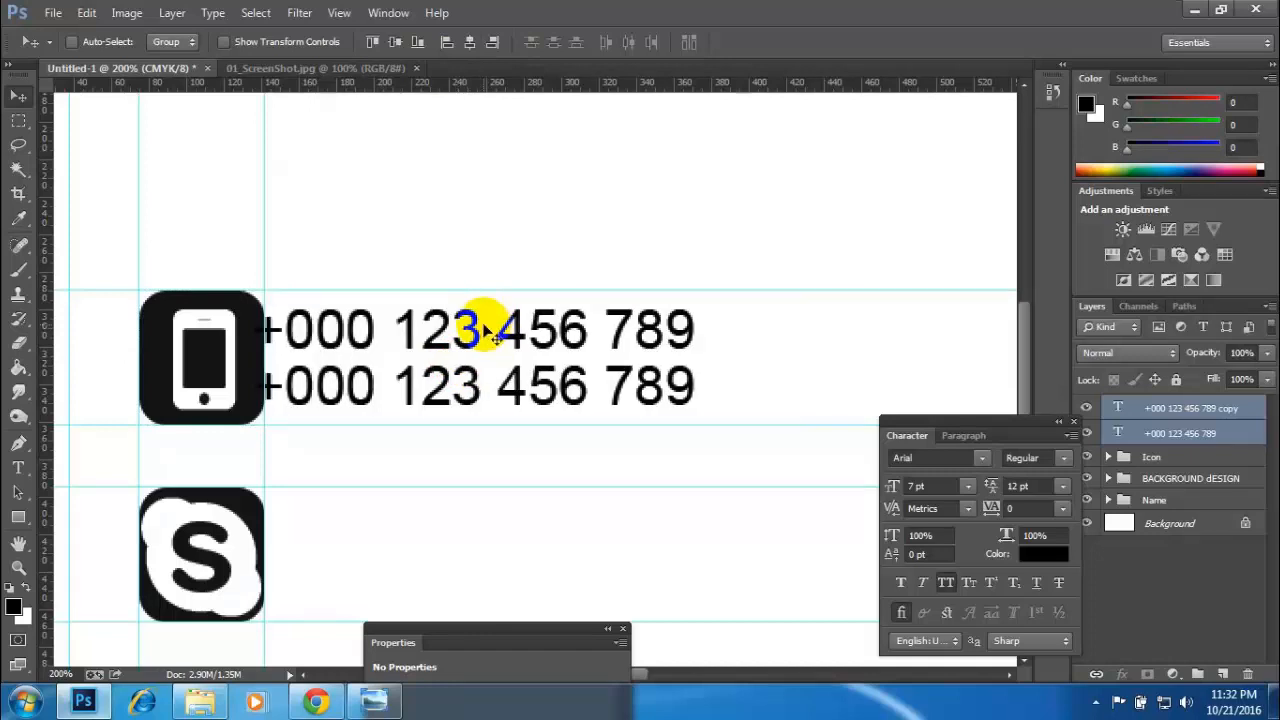
key(Right)
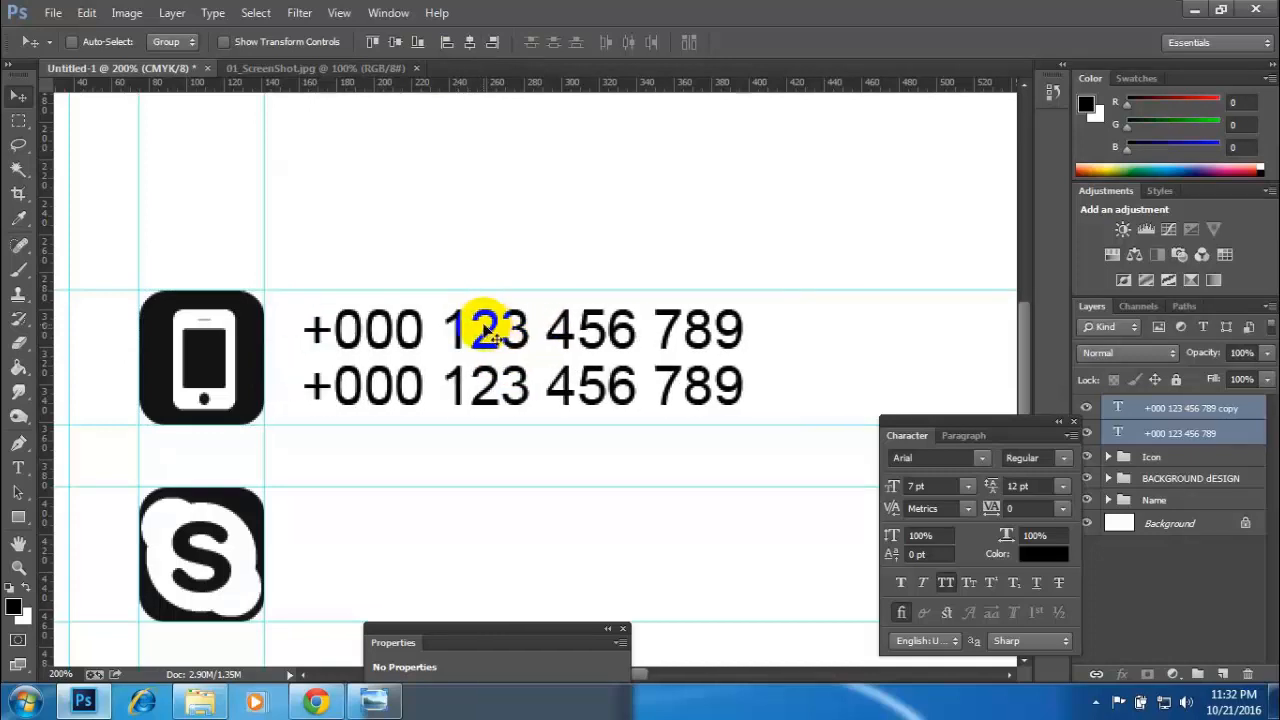
key(Left)
key(Left)
key(Left)
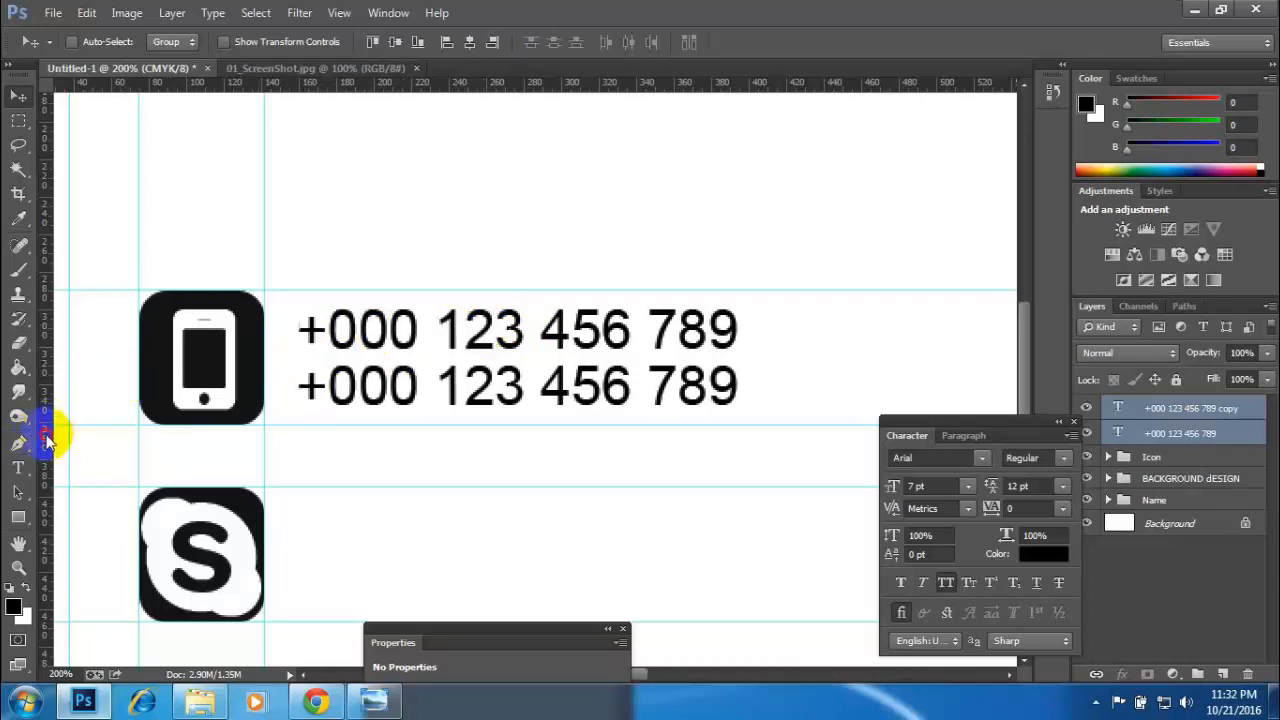
drag(51, 428, 297, 424)
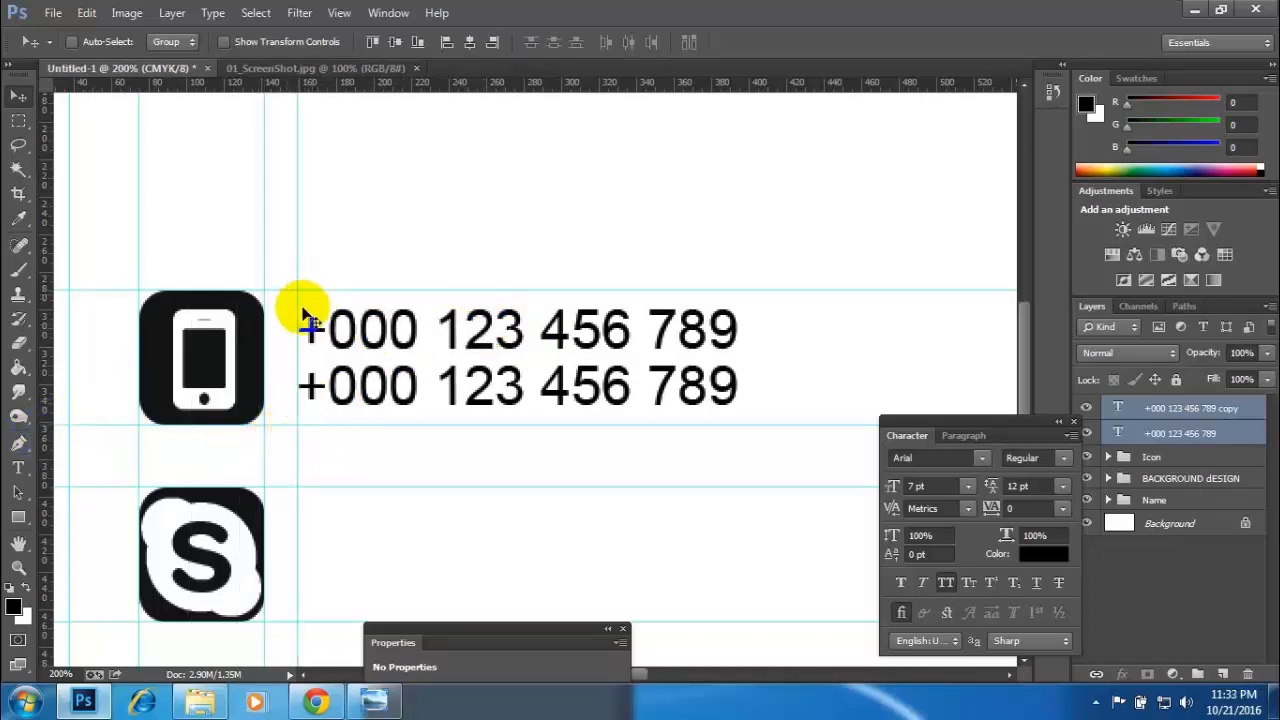
- Move both phone number text layers into the Contact group inside the Icon group and check that group by toggling its visibility
drag(408, 553, 423, 439)
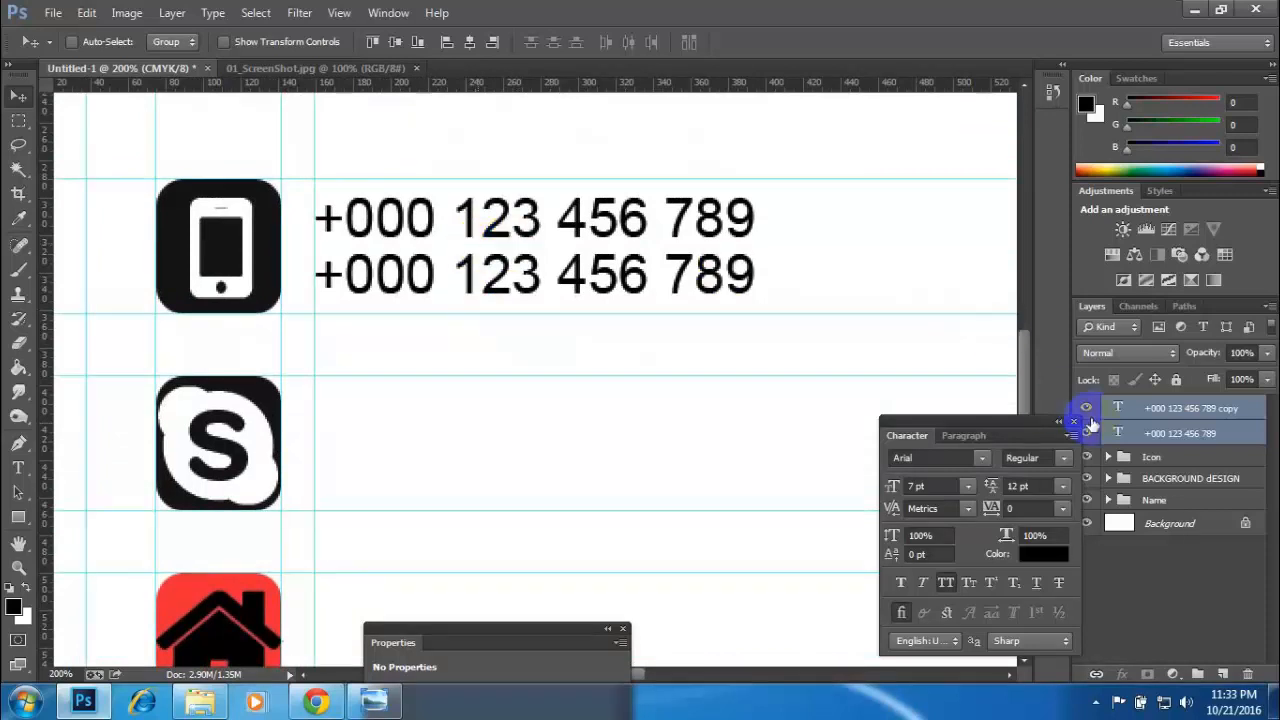
drag(1010, 427, 774, 409)
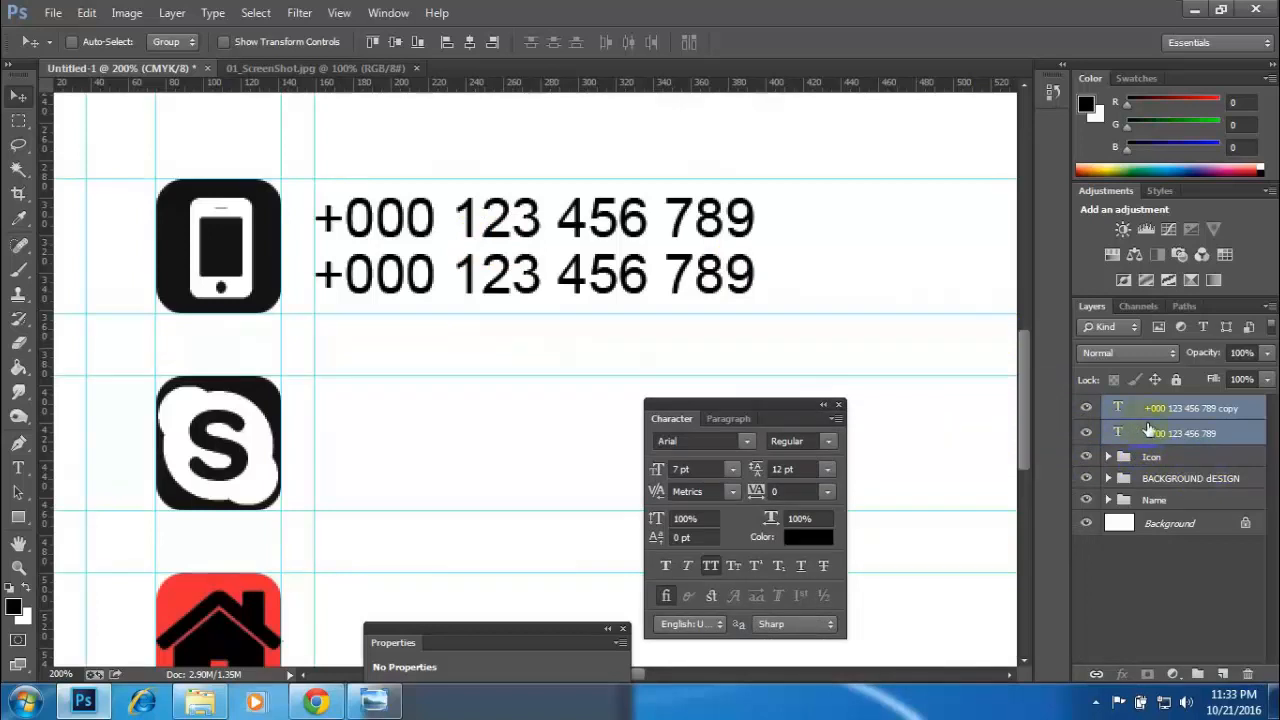
click(1108, 458)
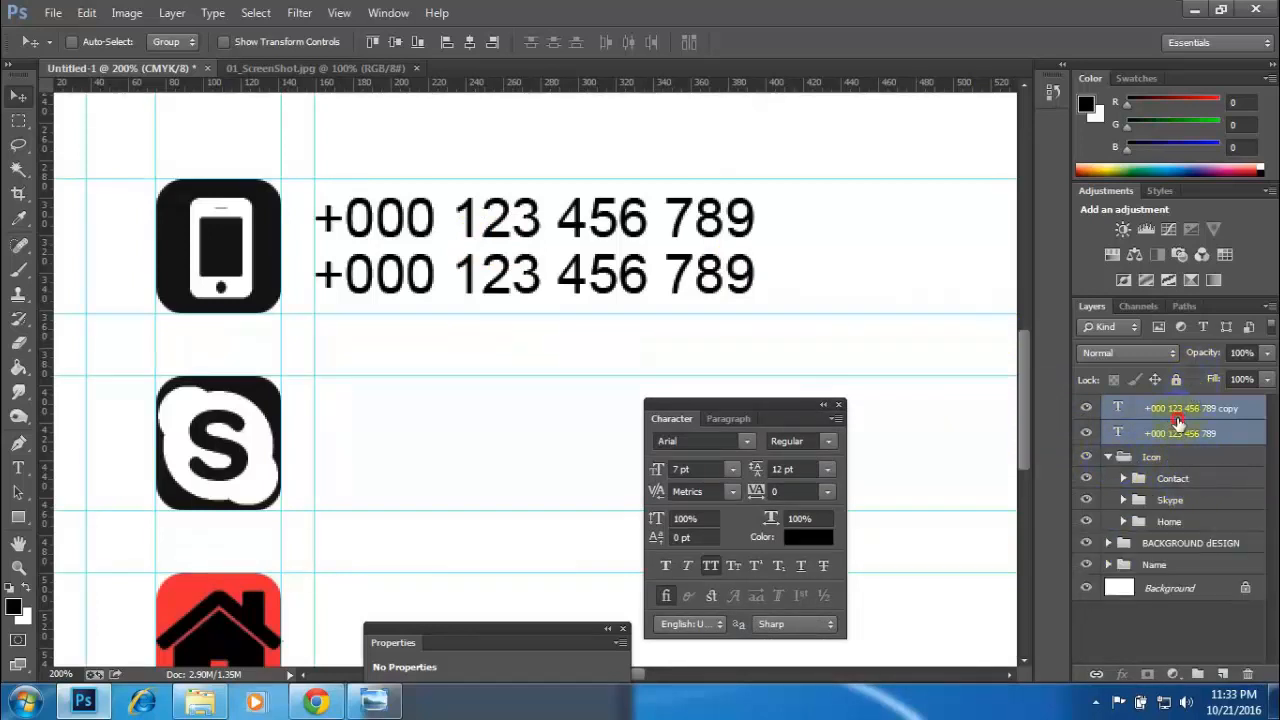
drag(1178, 422, 1192, 487)
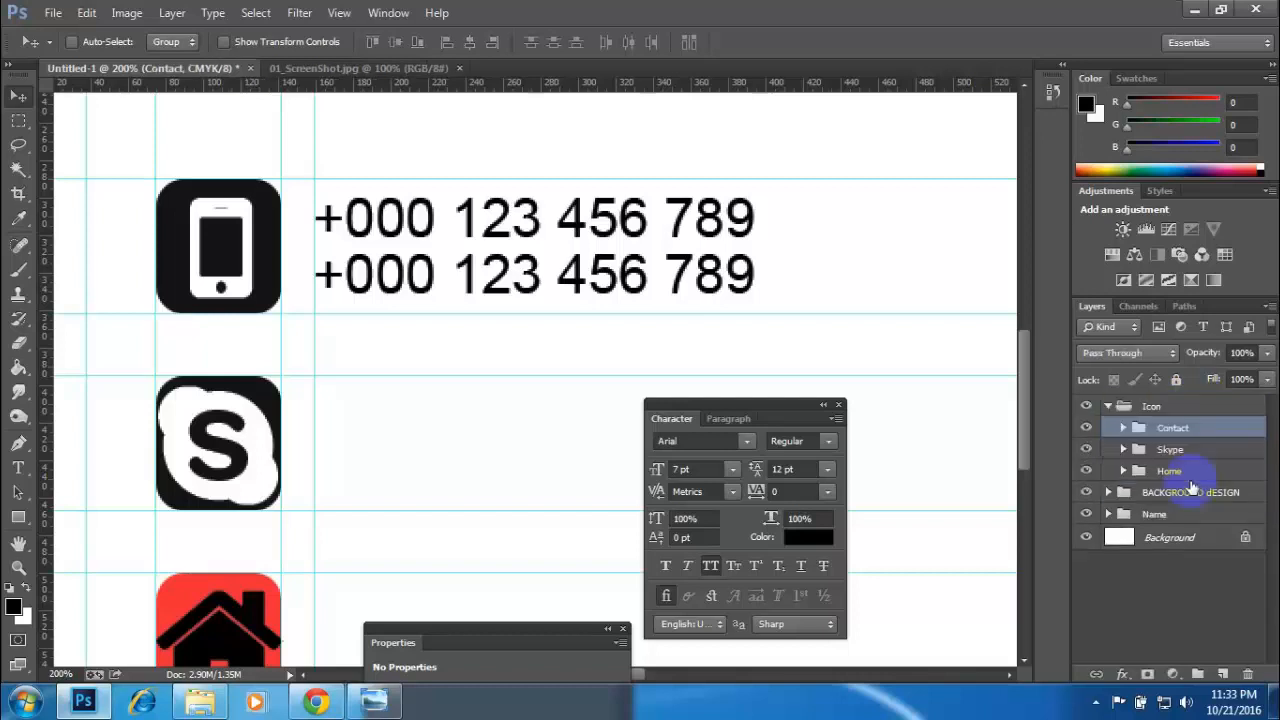
click(1088, 428)
click(1088, 428)
click(1088, 428)
click(1088, 428)
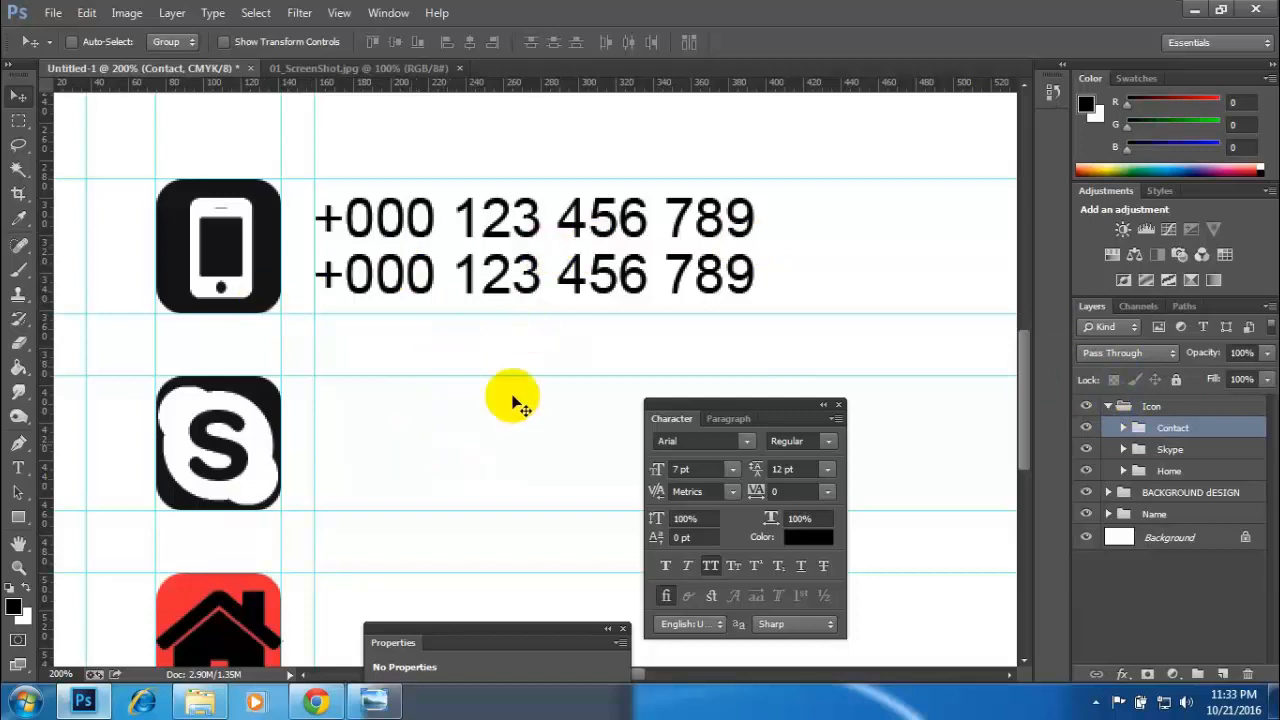
click(1106, 410)
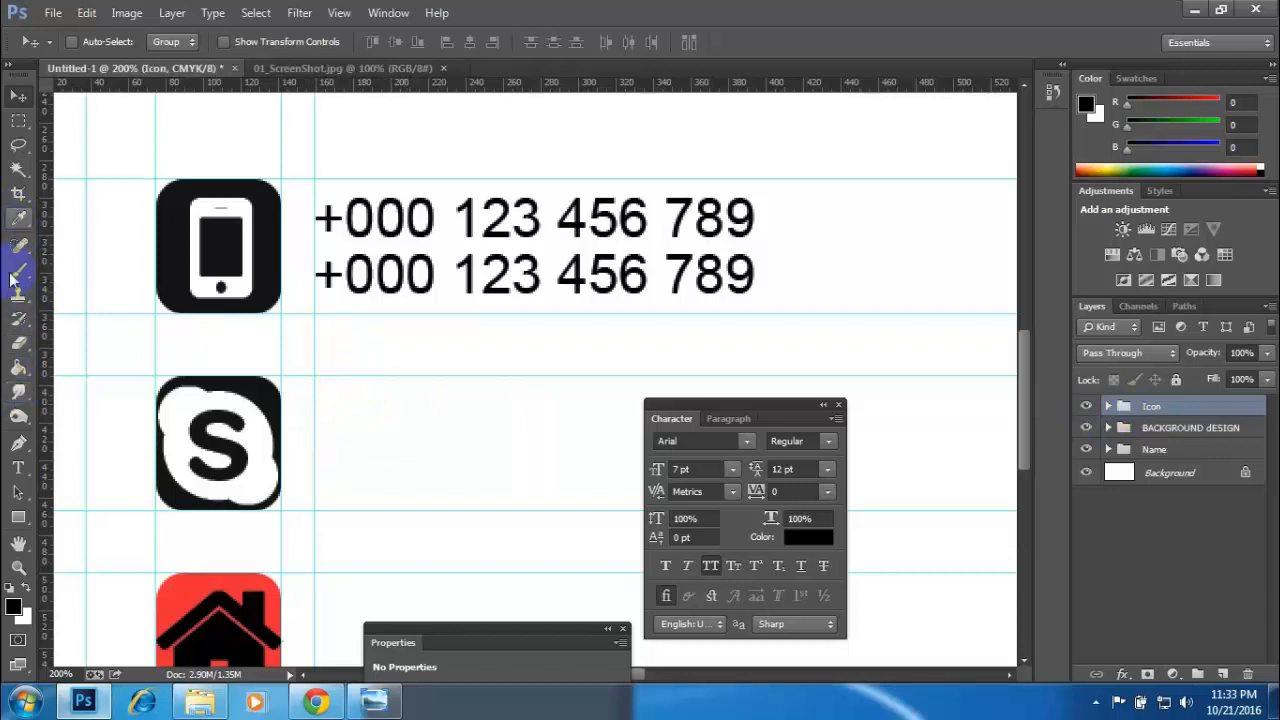
- Add a text layer reading "ASDFGH1234" beside the upper edge of the Skype icon
click(18, 467)
click(360, 408)
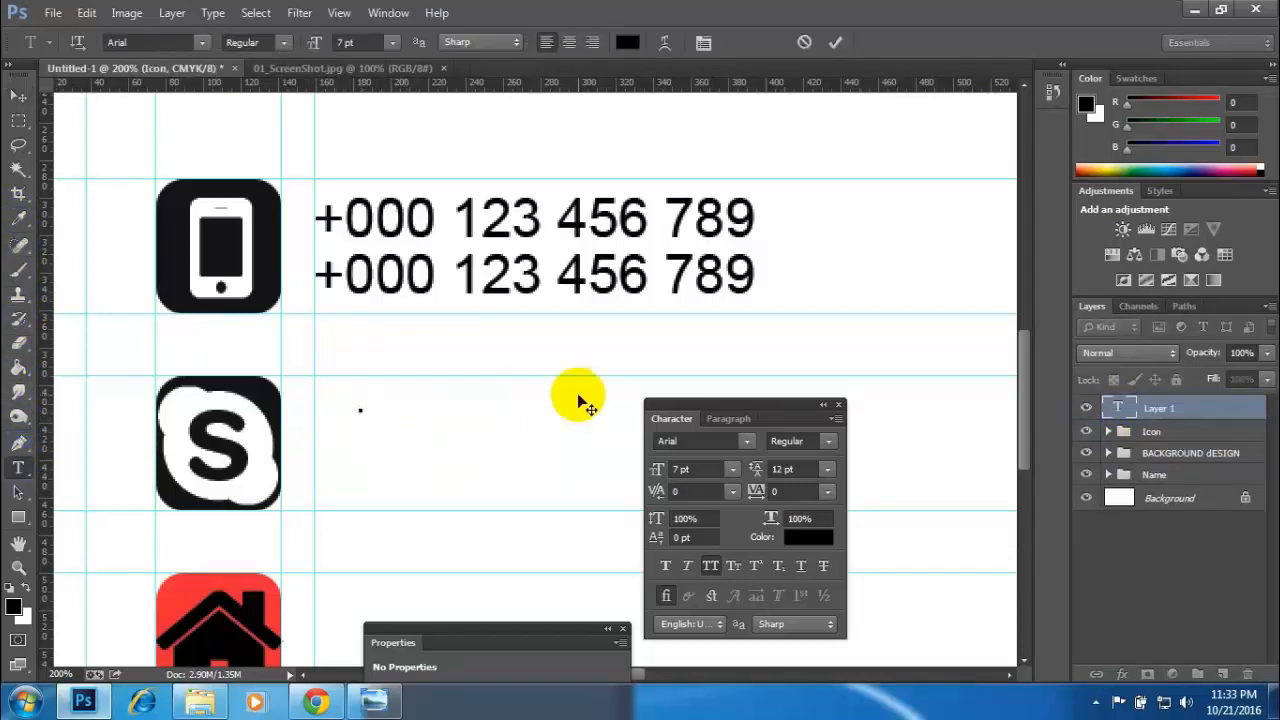
text(AS)
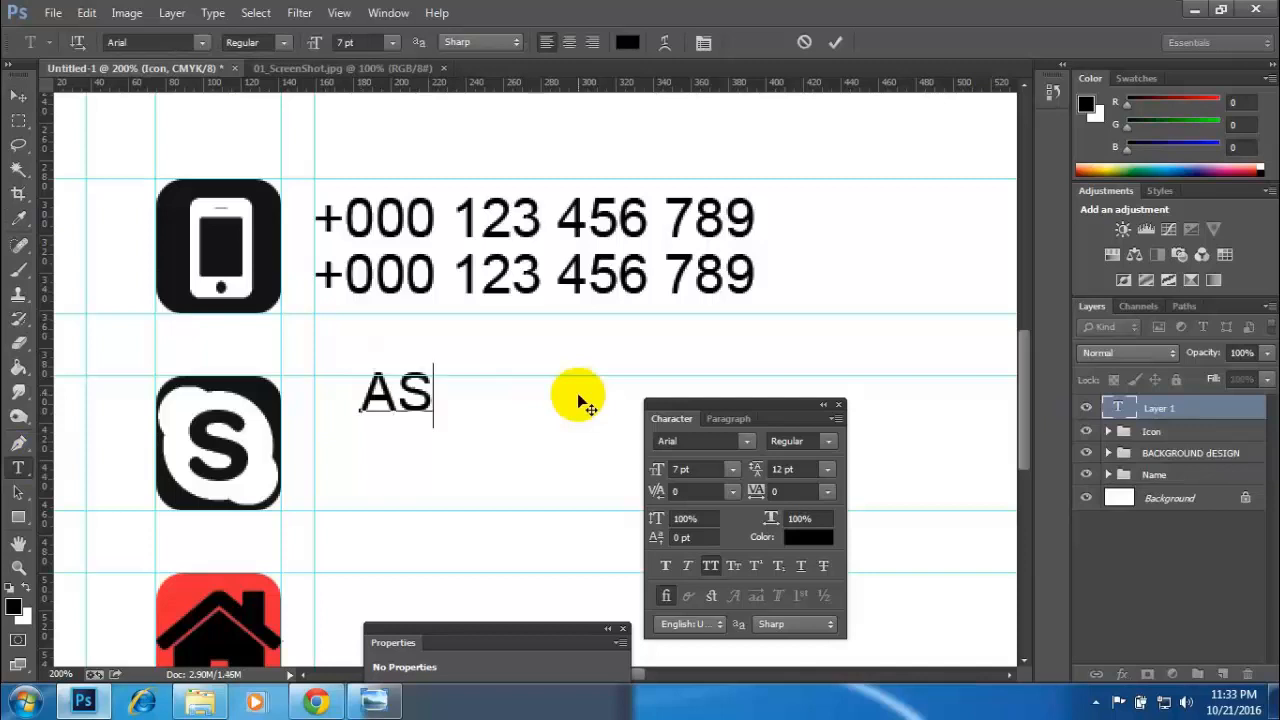
text(DFGH)
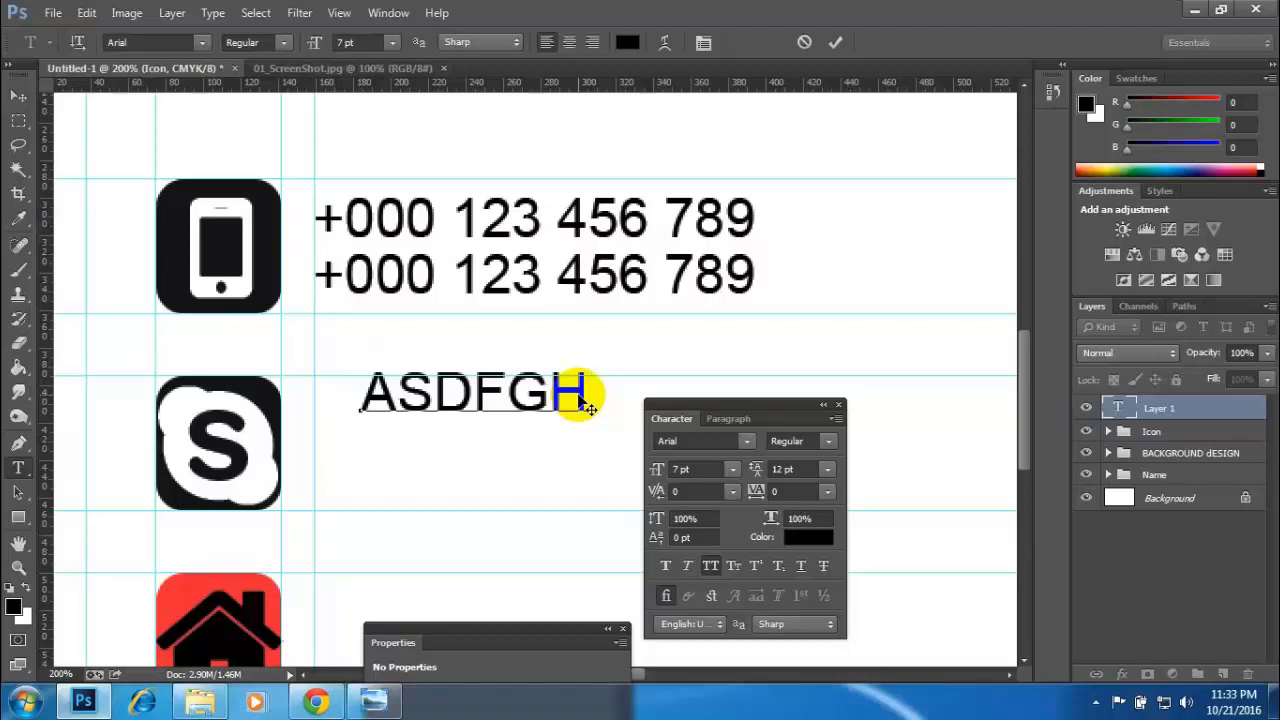
text(1234)
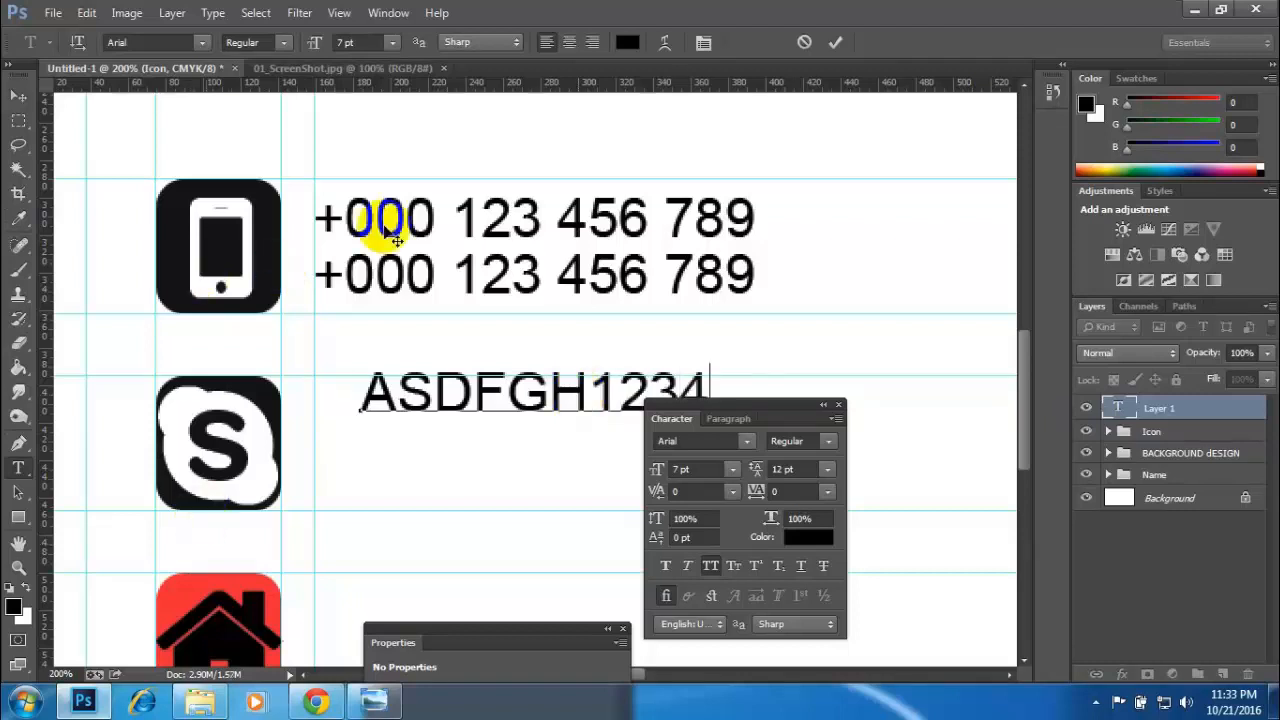
- Check the contact lines on the reference card and try retyping the text beside the Skype icon without All Caps
click(355, 67)
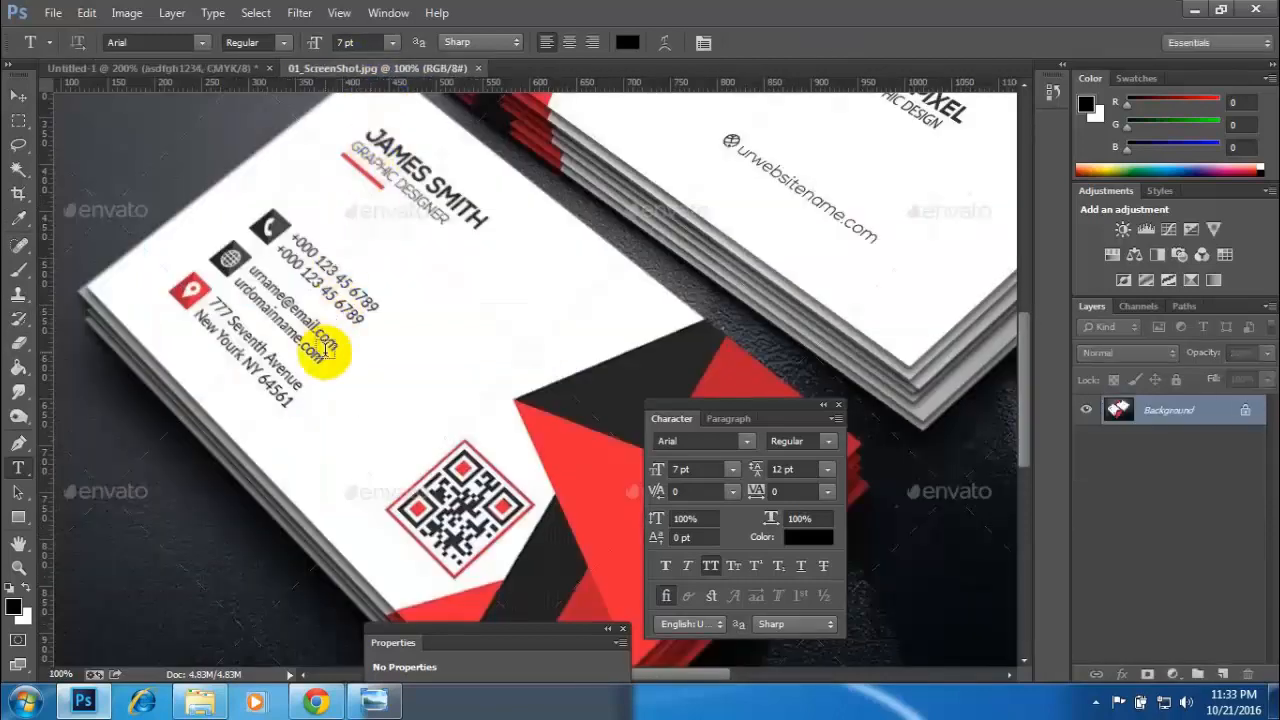
click(155, 72)
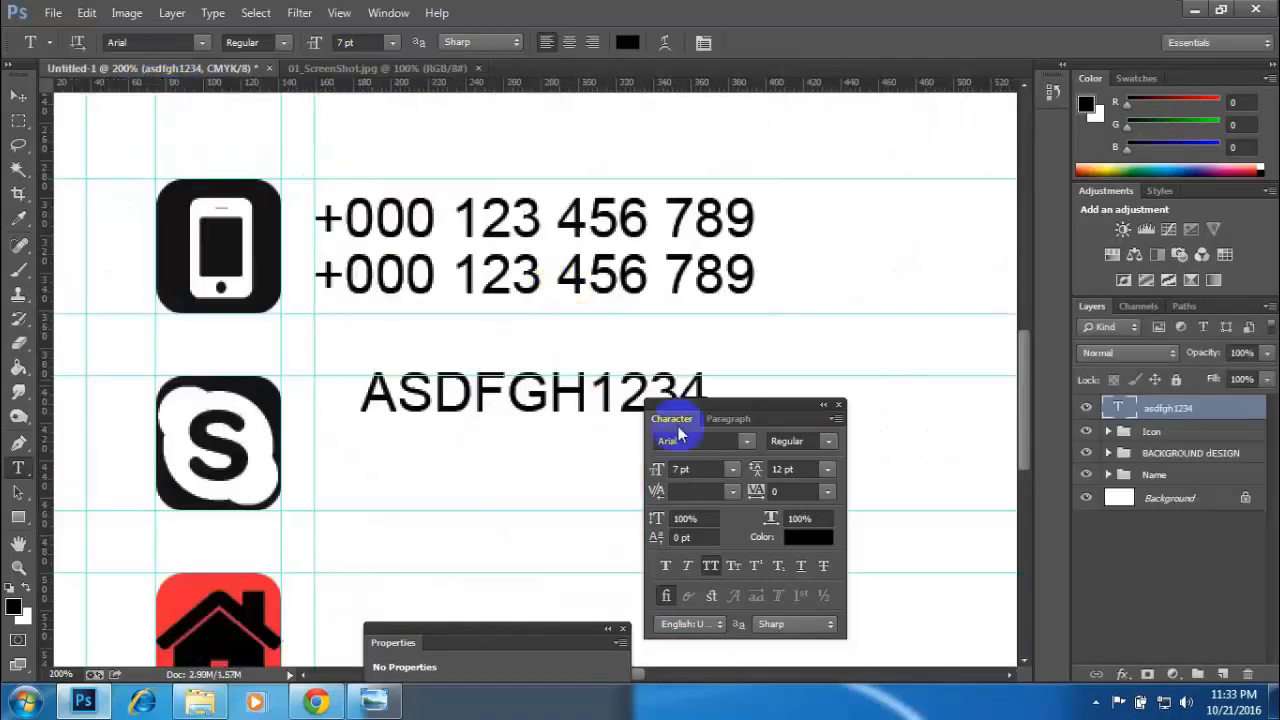
drag(708, 390, 366, 384)
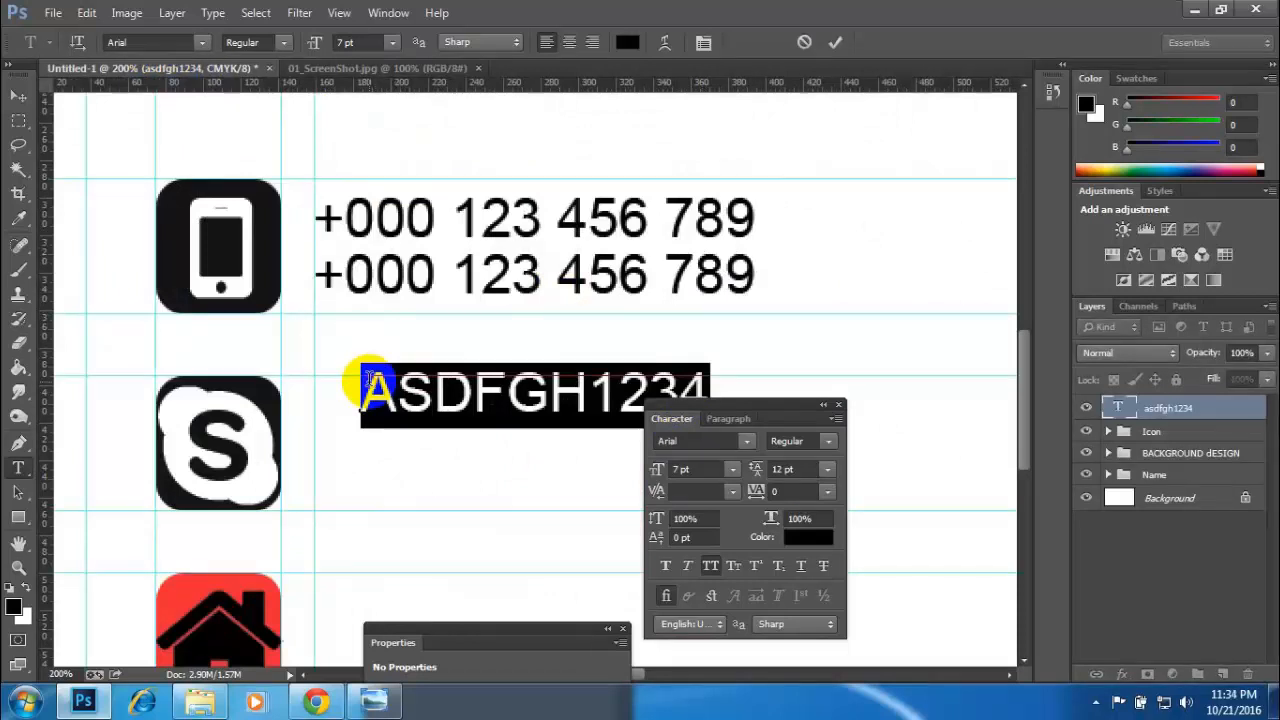
text(a)
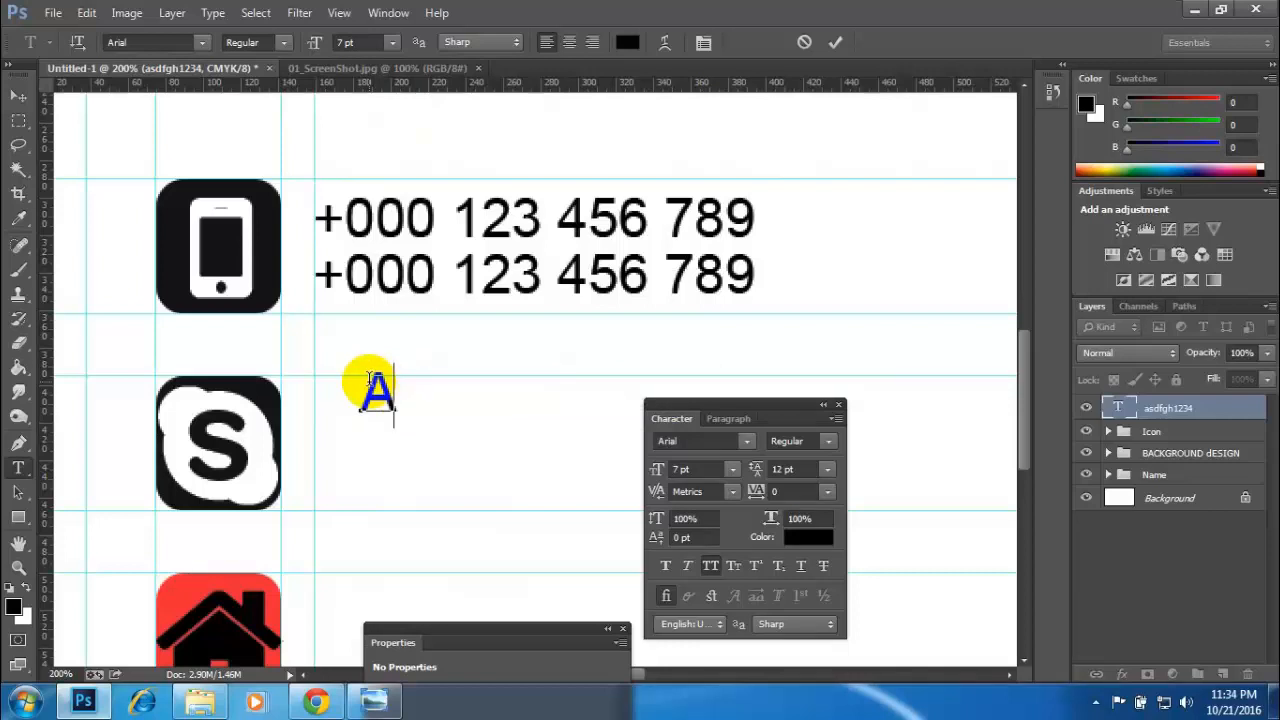
text(sdf)
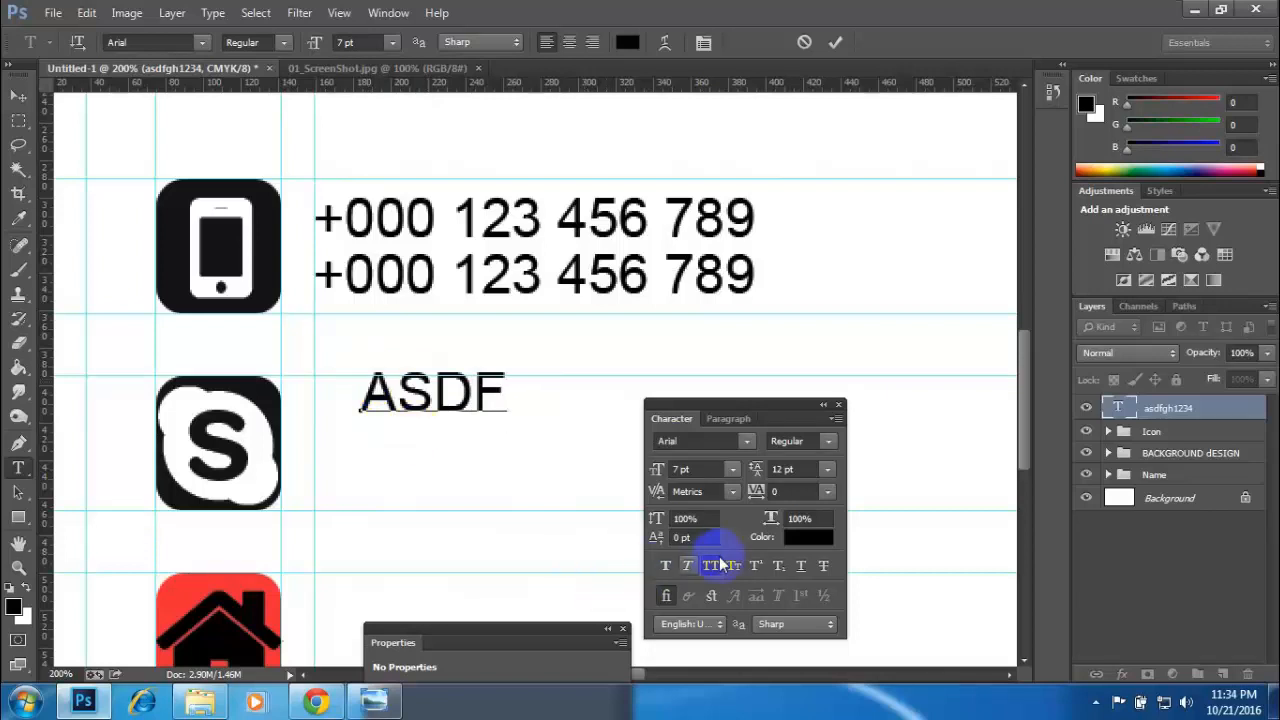
drag(498, 398, 347, 392)
text(a)
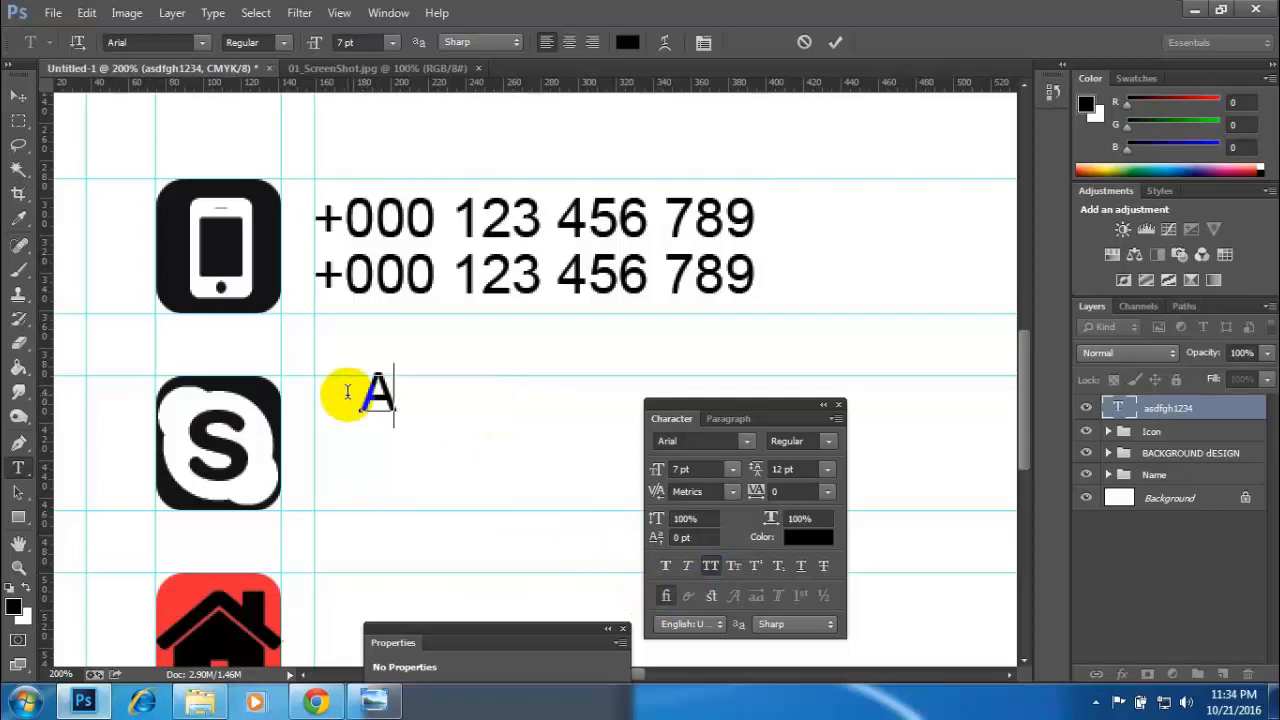
click(710, 565)
text(s)
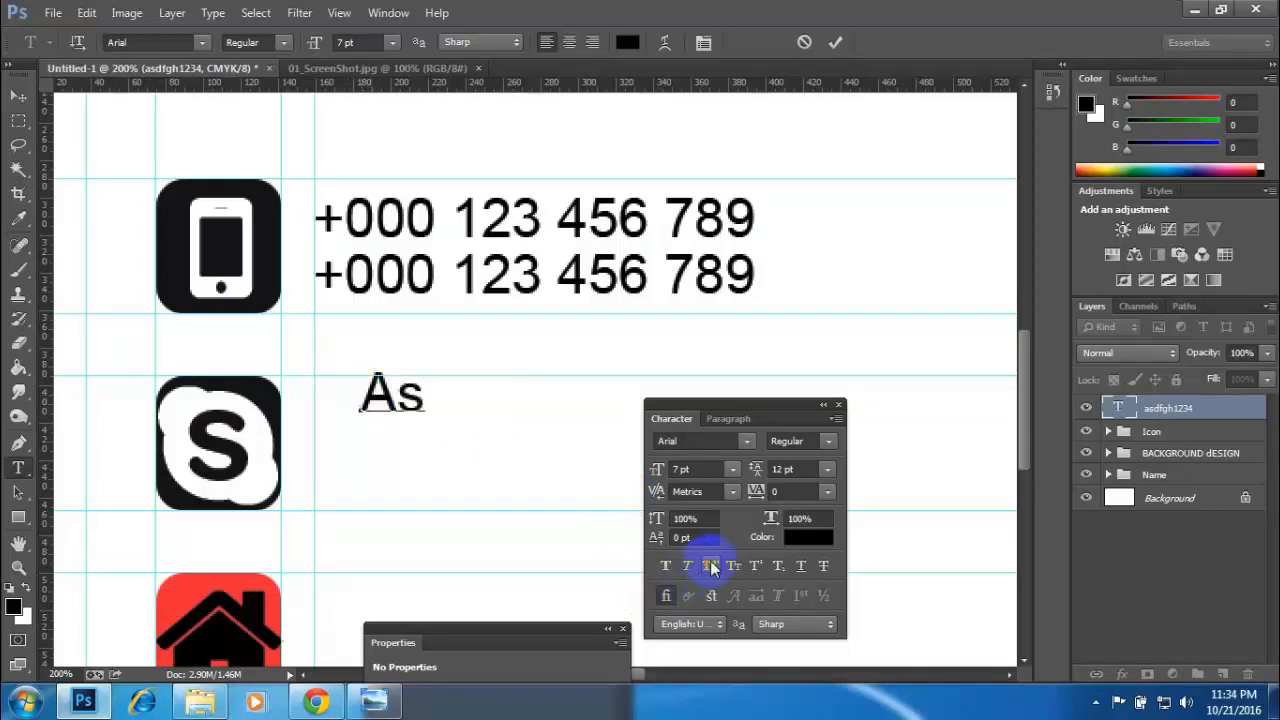
- Retype the text beside the Skype icon as "asdf" in lowercase, with All Caps, Small Caps and Italic turned off
drag(428, 396, 372, 390)
key(ctrl+shift+k)
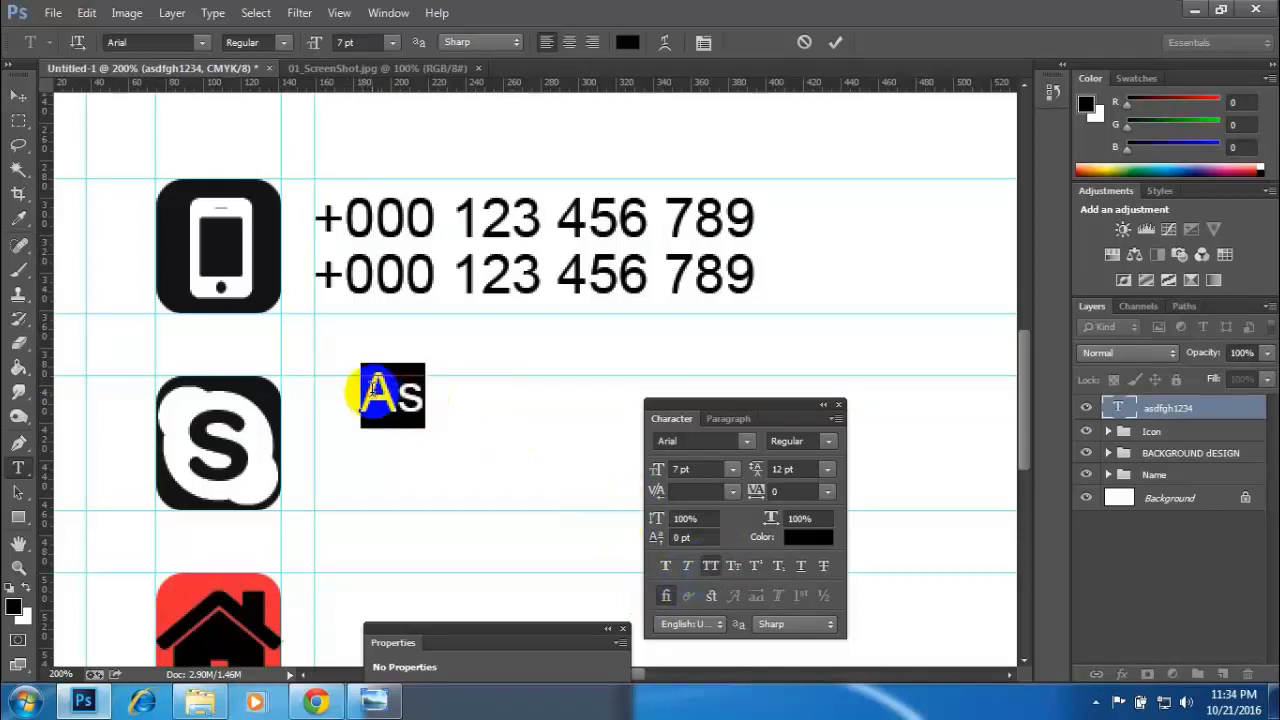
text(asdf)
drag(505, 403, 326, 386)
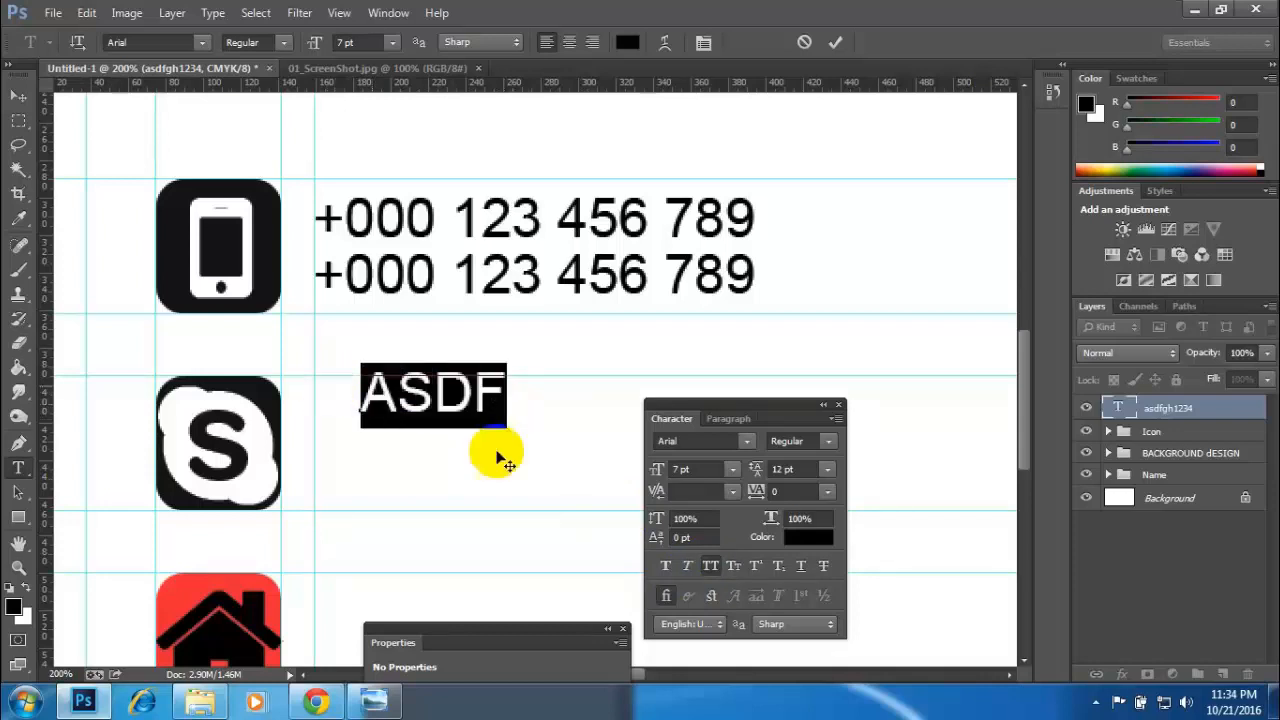
click(733, 565)
click(733, 565)
click(688, 566)
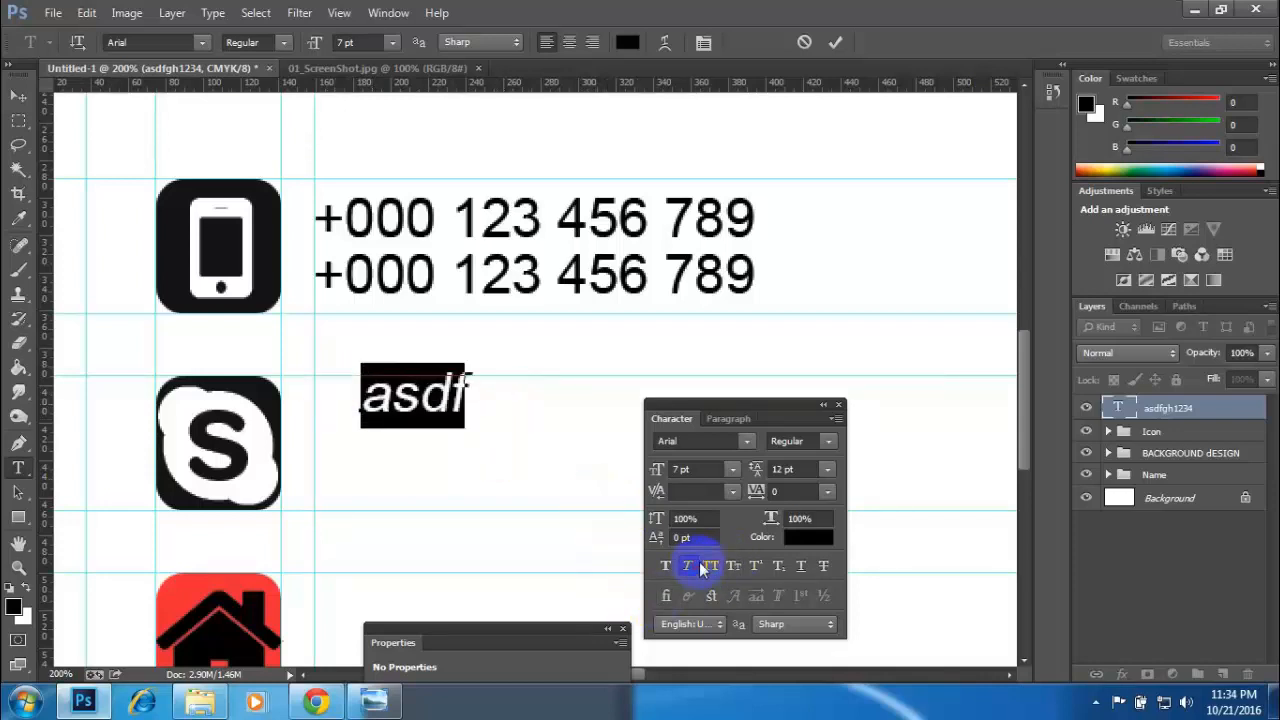
click(689, 567)
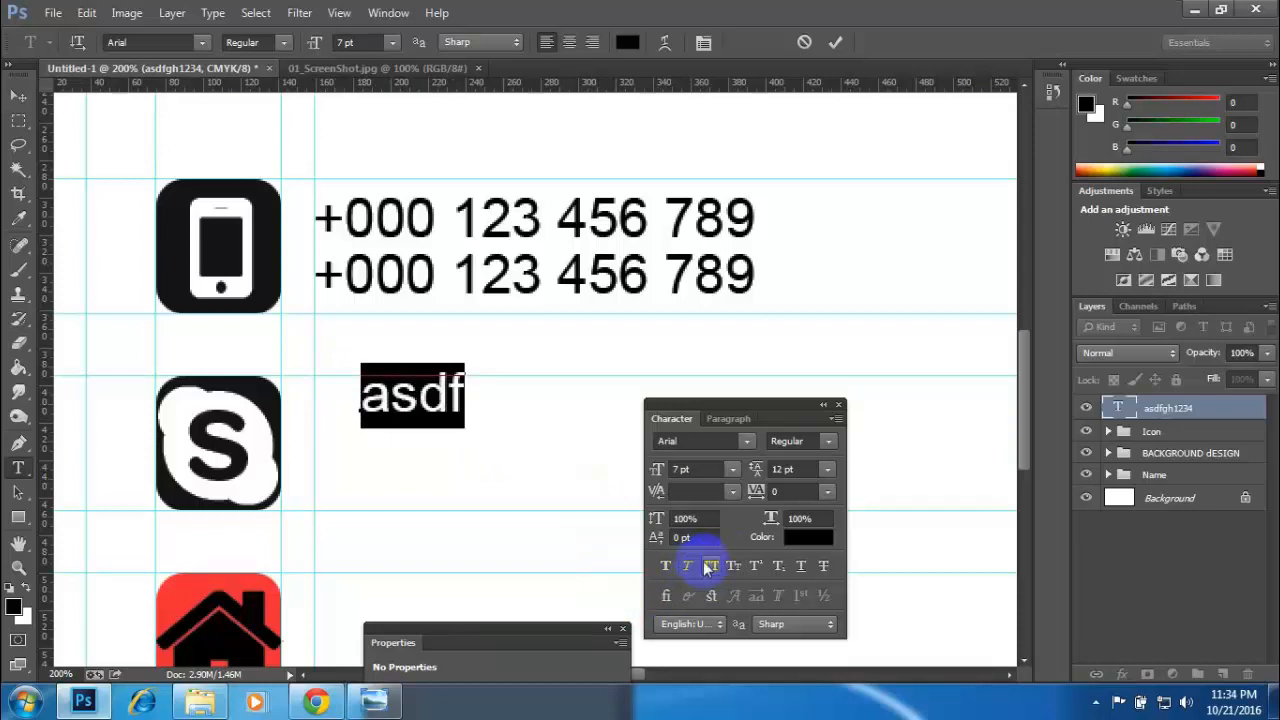
- Extend the text beside the Skype icon into a full sample e-mail address and move the Character panel clear of it
drag(443, 401, 467, 400)
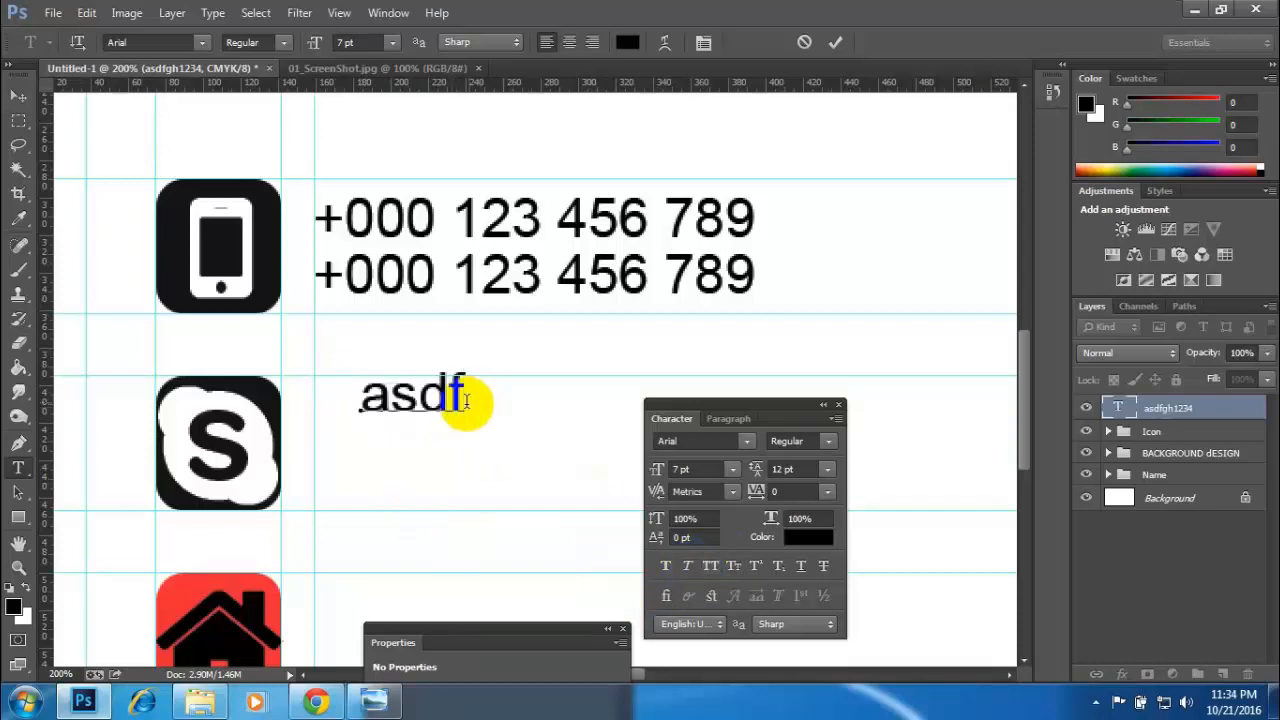
text(@)
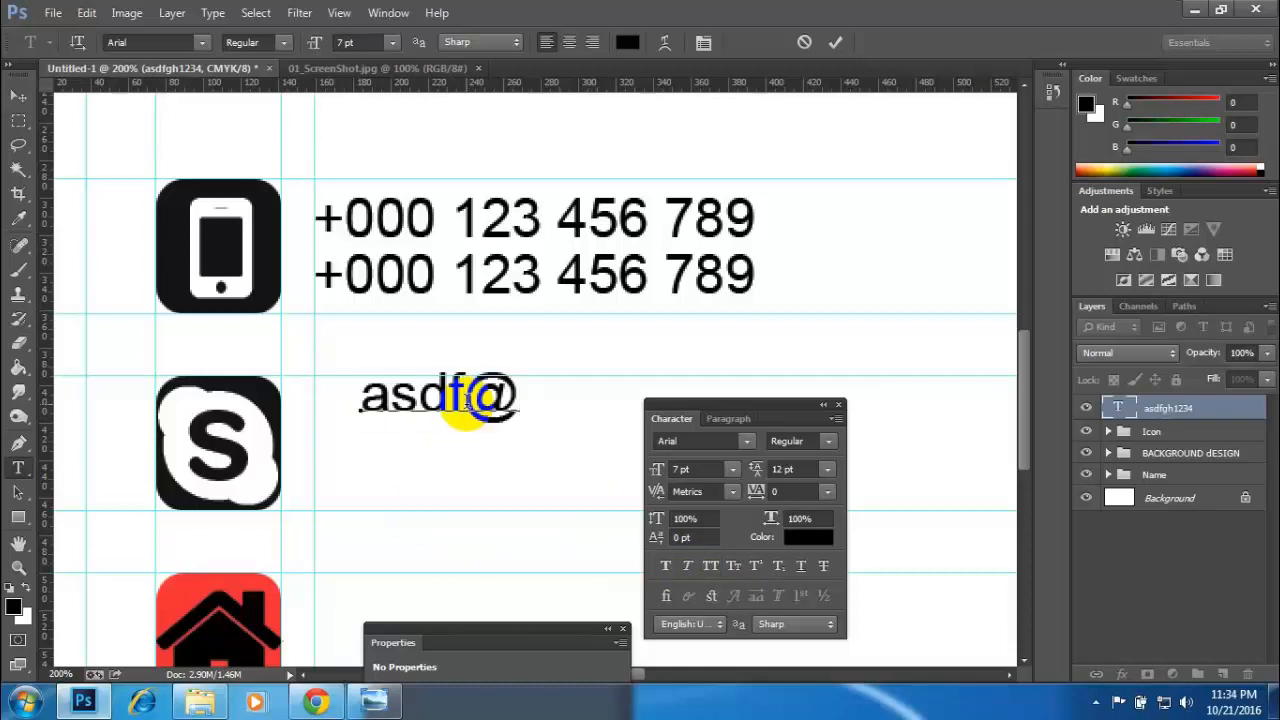
text(h)
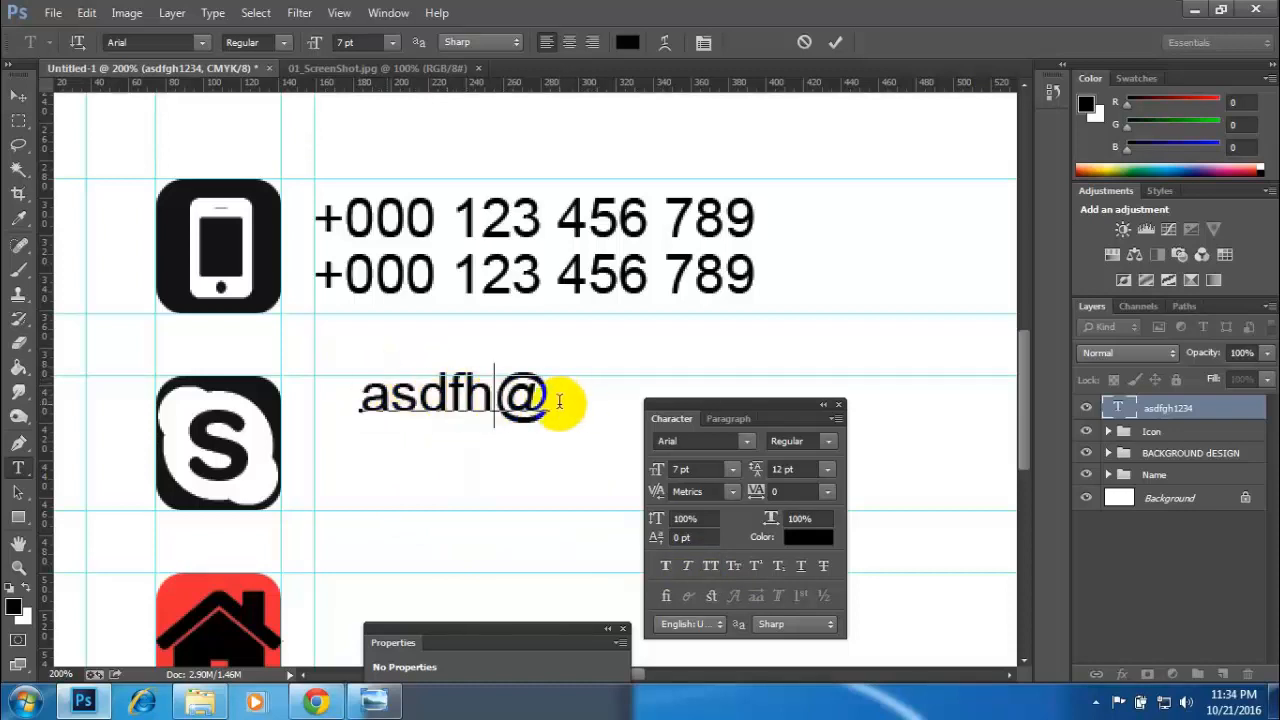
text(g)
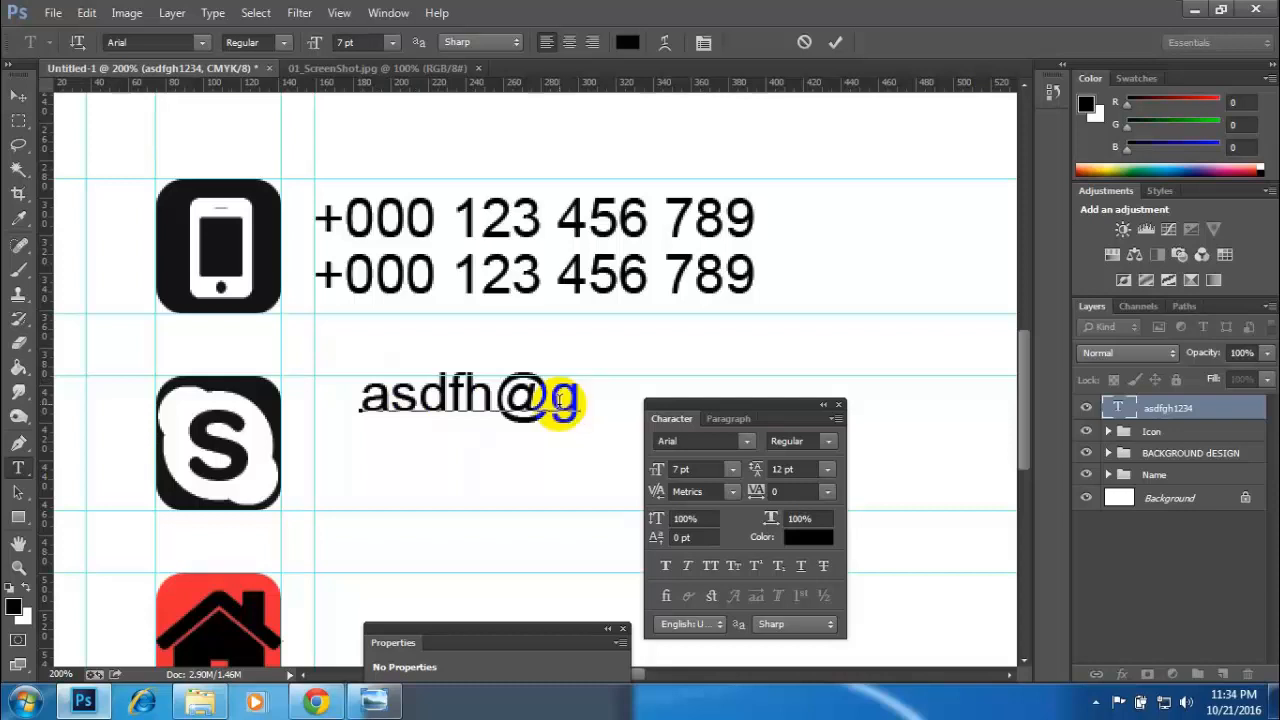
text(mail.com)
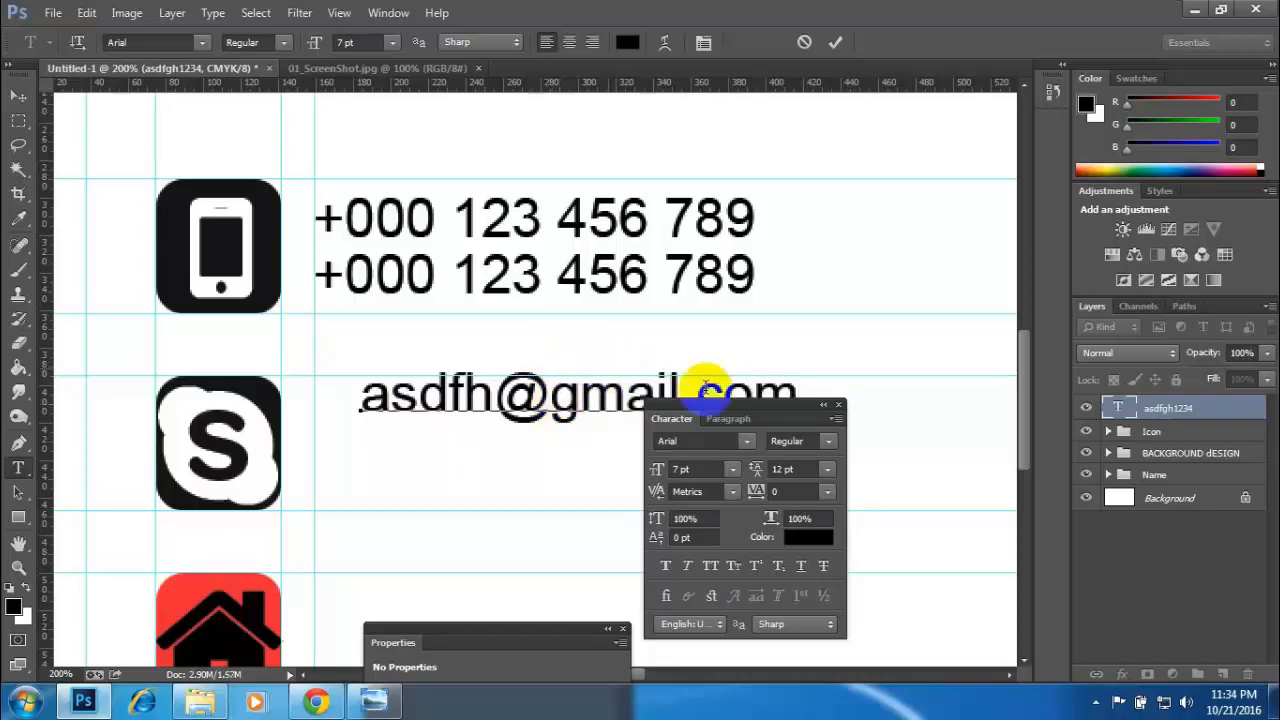
drag(768, 415, 1014, 486)
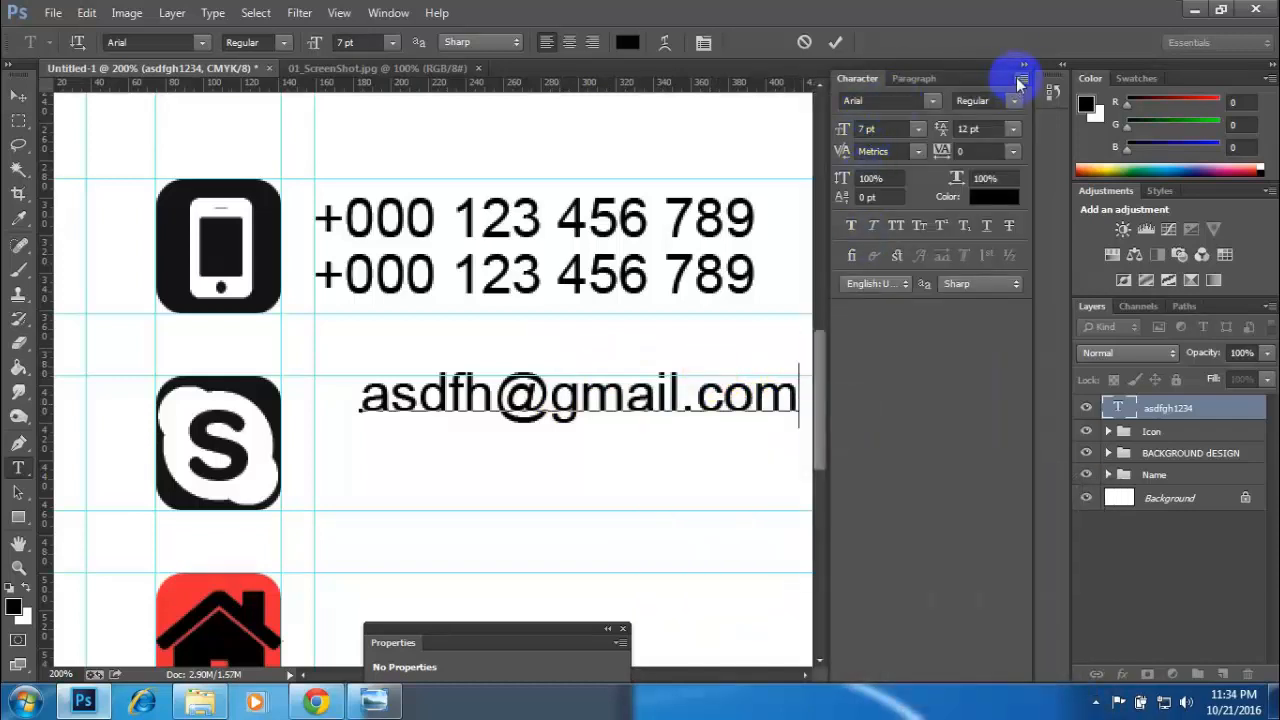
drag(980, 78, 809, 486)
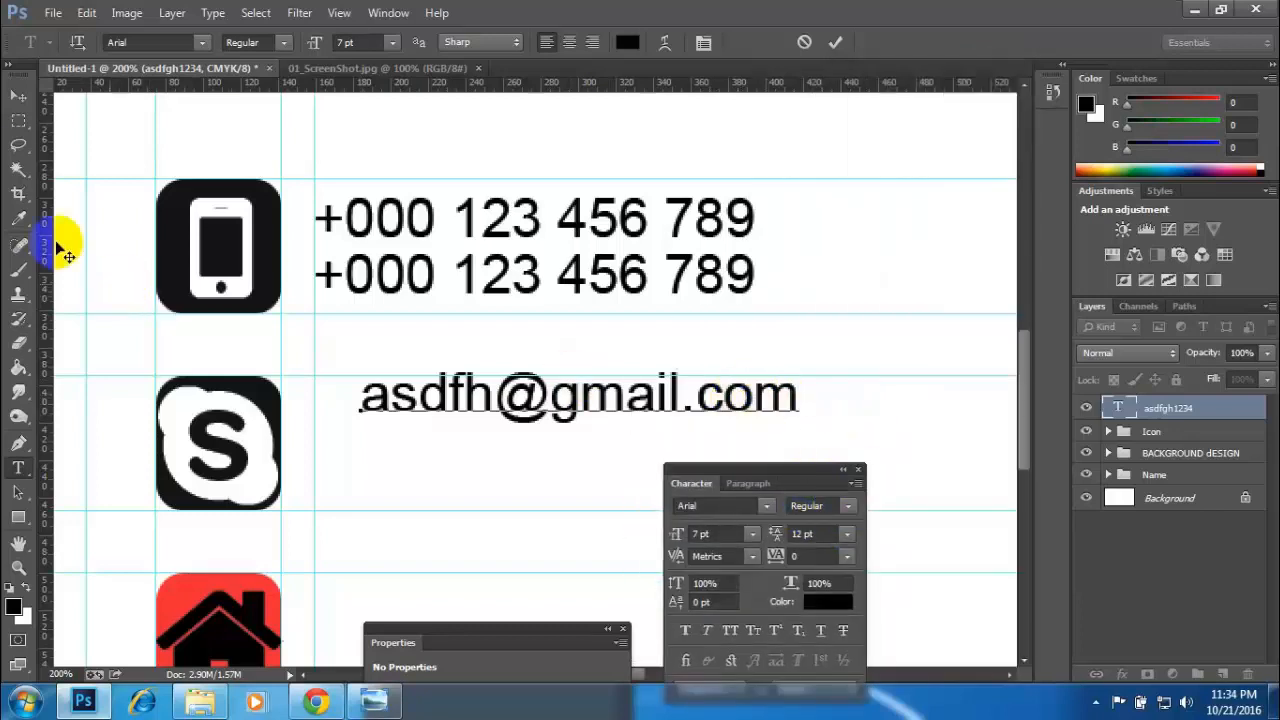
- Move the e-mail text to the vertical guide beside the Skype icon and place a duplicate of the layer directly below it
click(19, 95)
drag(449, 409, 410, 405)
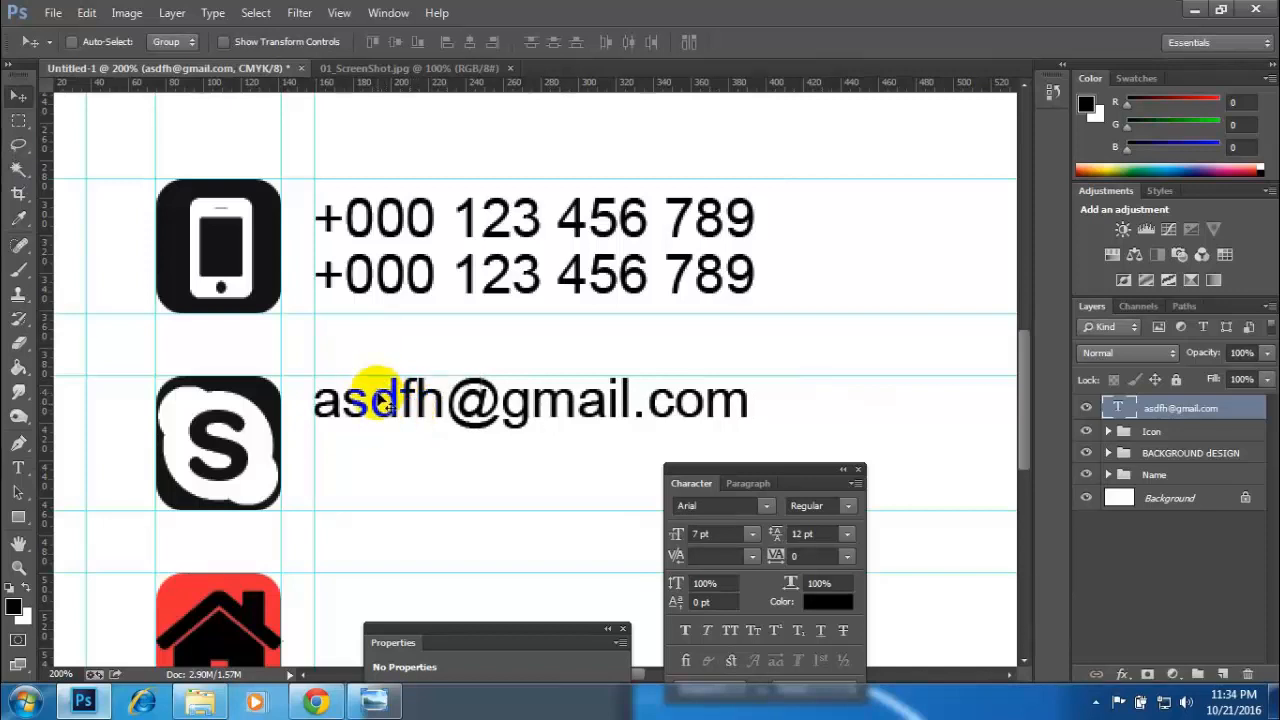
key(ctrl+j)
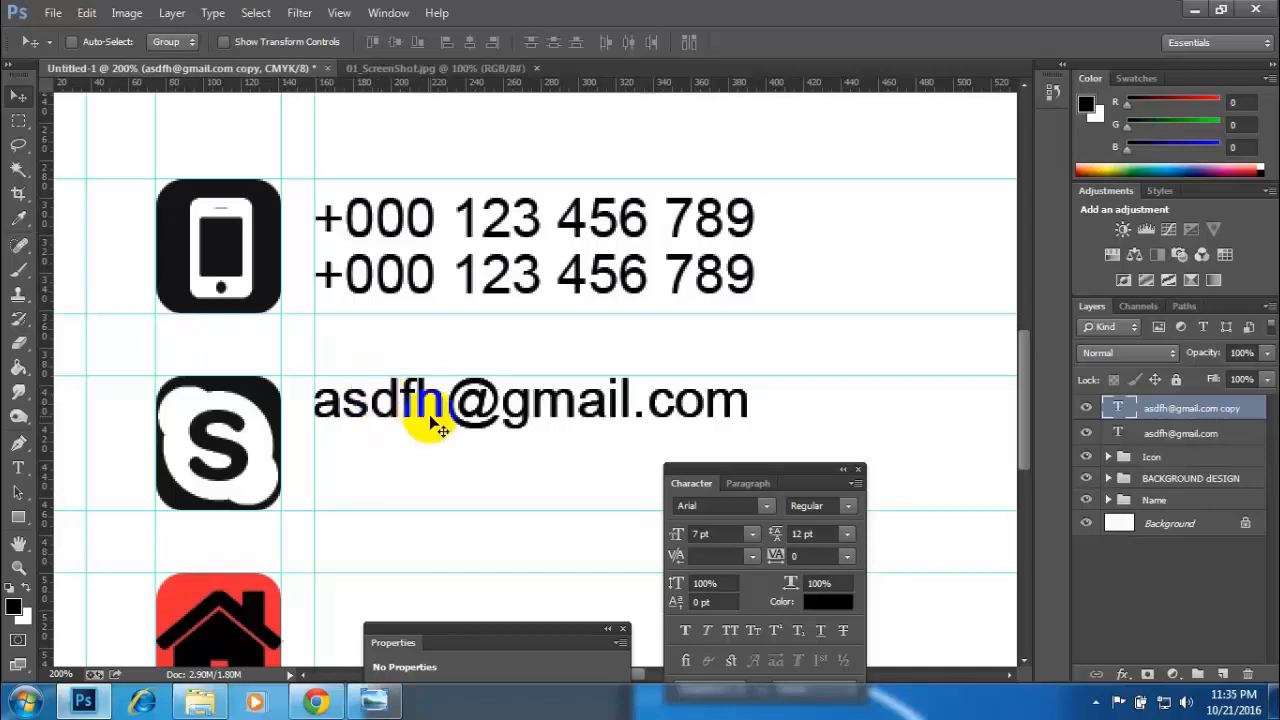
key(Down)
key(Down)
key(Down)
key(Down)
key(Down)
key(Down)
key(Down)
key(Down)
key(Down)
key(Down)
key(Down)
key(Down)
key(Down)
key(Down)
key(Down)
key(Down)
key(Down)
key(Down)
key(Down)
key(Down)
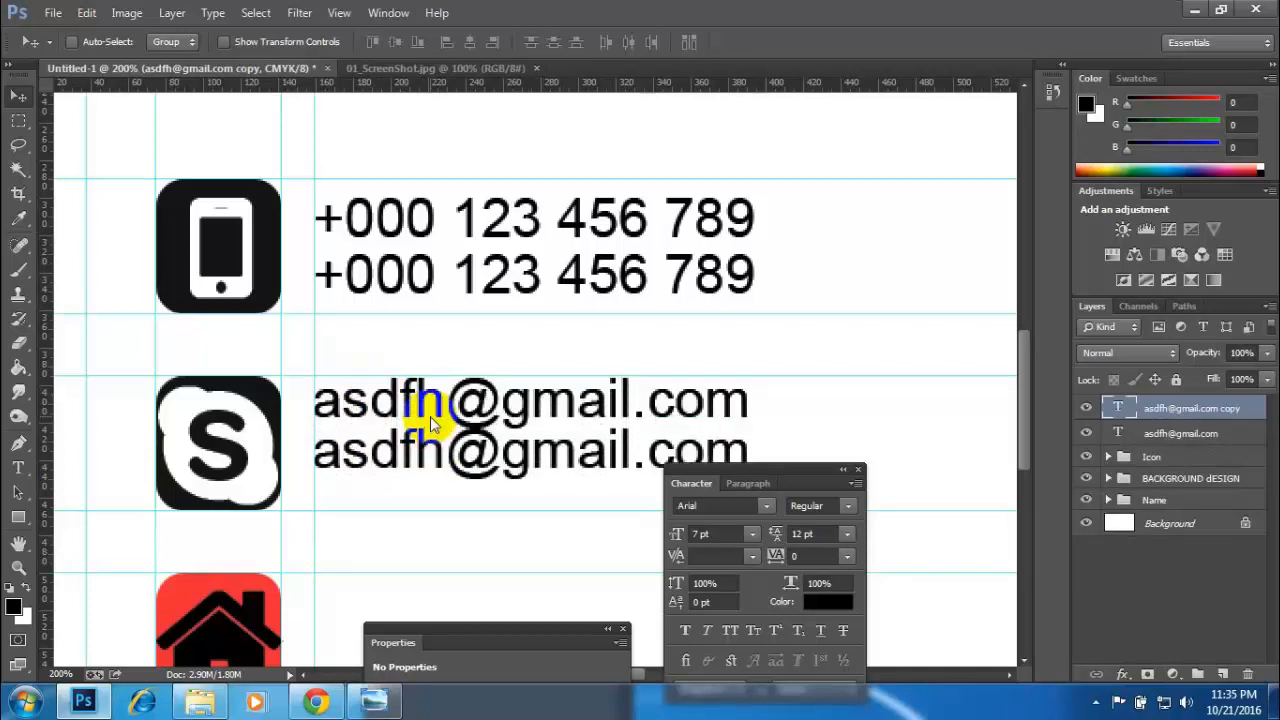
key(Down)
key(Down)
key(Down)
key(Down)
key(Down)
key(Down)
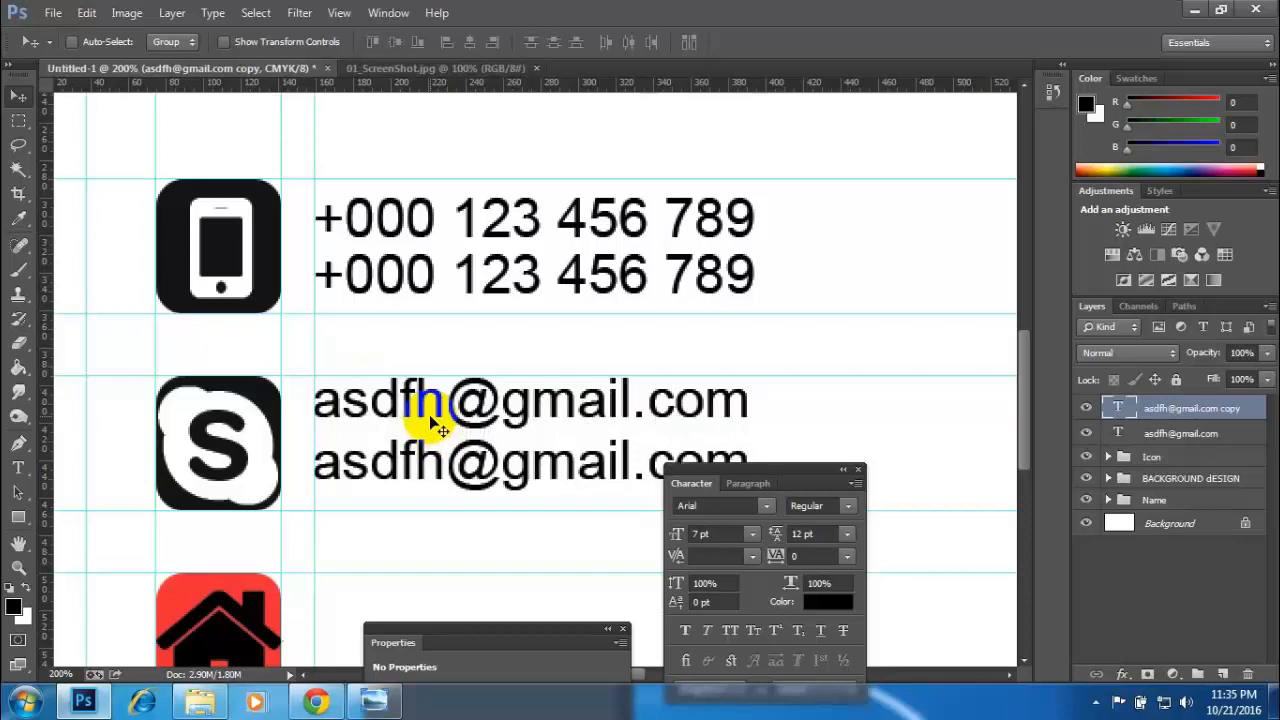
- Select both e-mail text layers and nudge them down together to centre them within the Skype icon's height
shift+click(1173, 433)
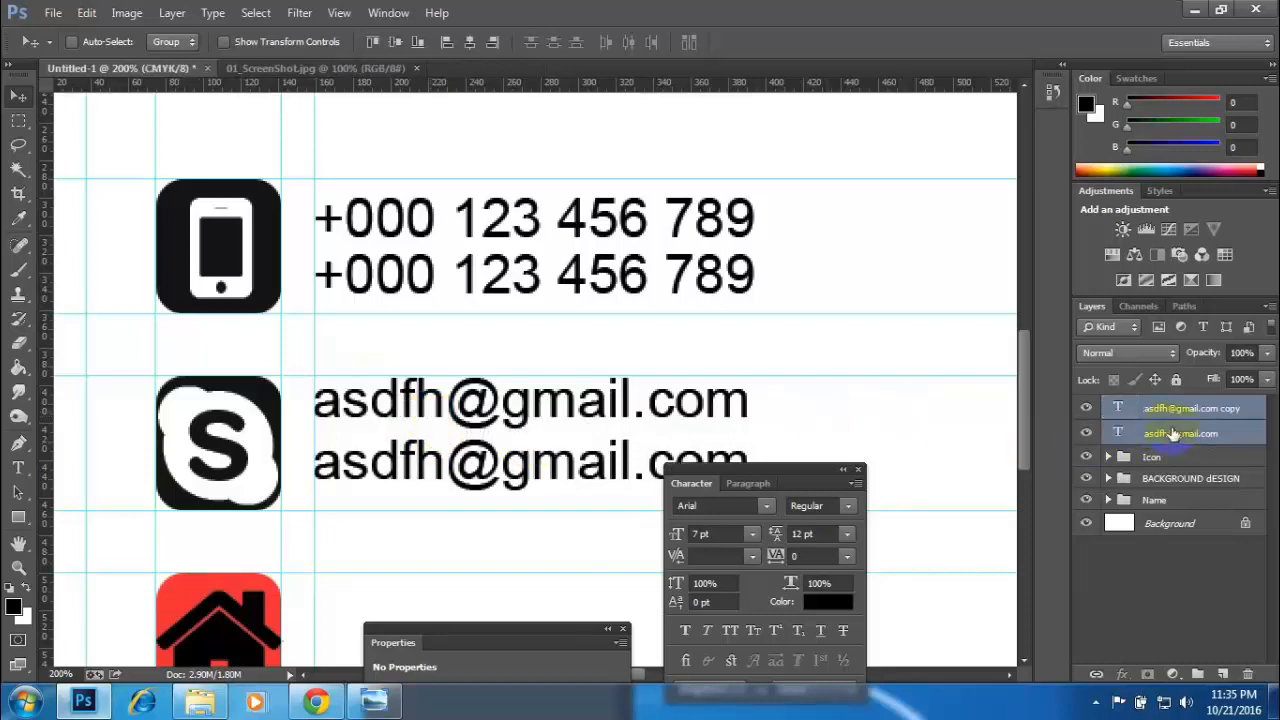
key(Down)
key(Down)
key(Down)
key(Down)
key(Down)
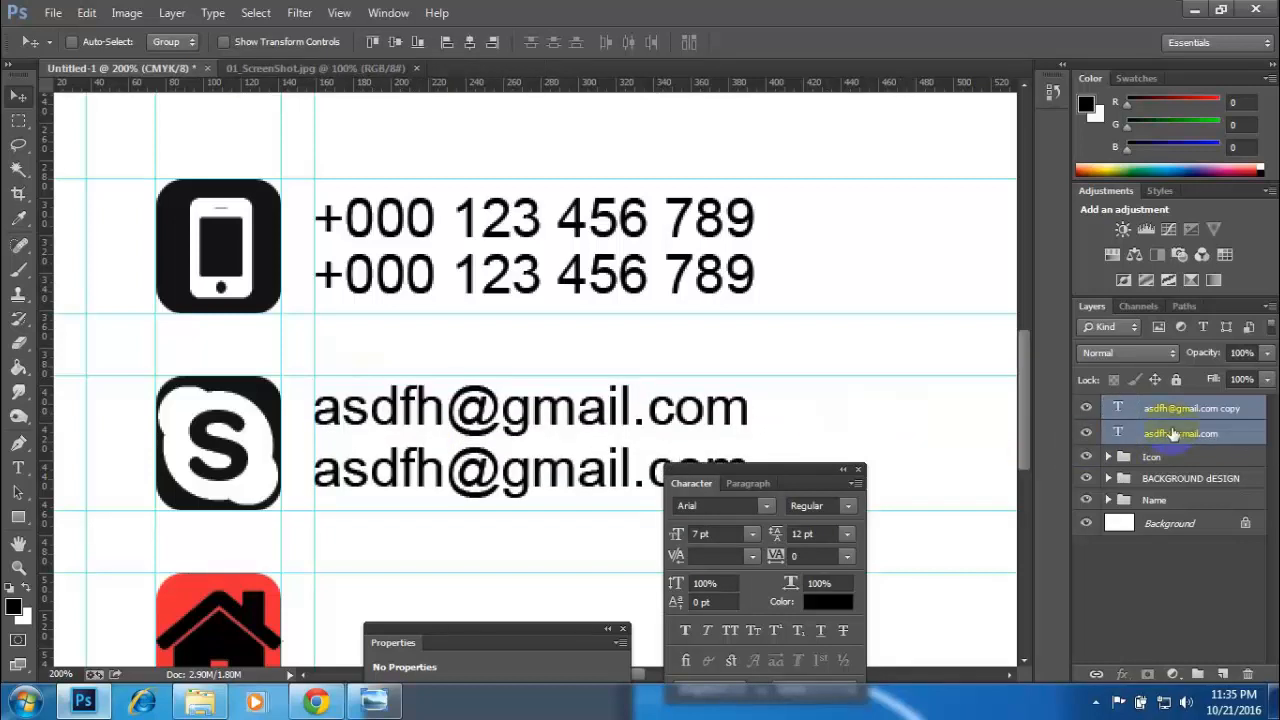
key(Down)
key(Up)
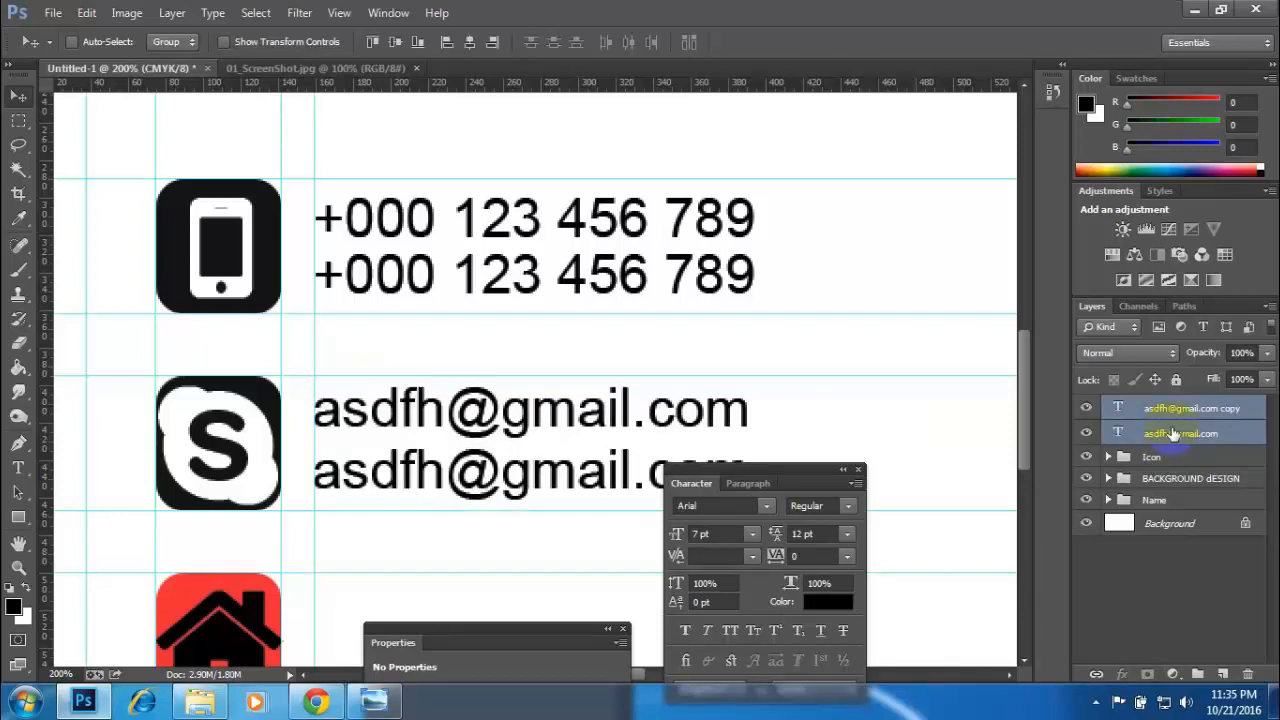
- Move both e-mail text layers into the Skype group inside the Icon group and check that group by toggling its visibility
scroll(514, 443, down, 1)
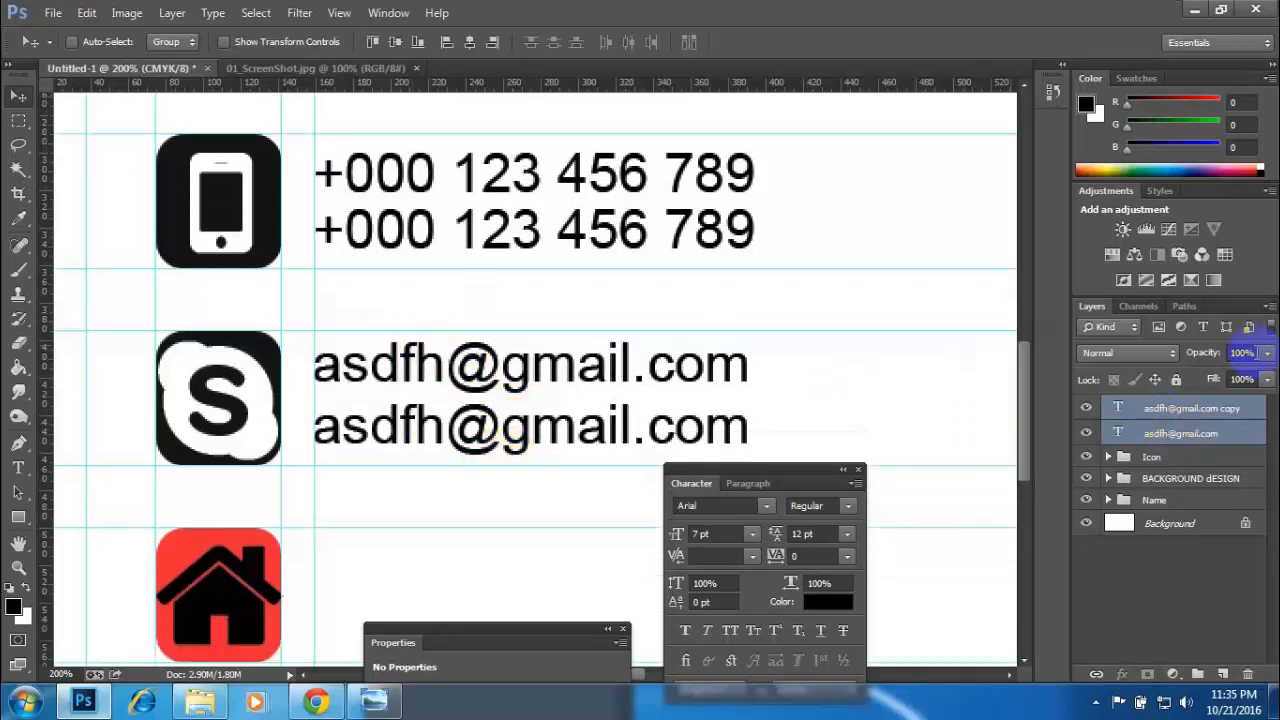
click(1108, 457)
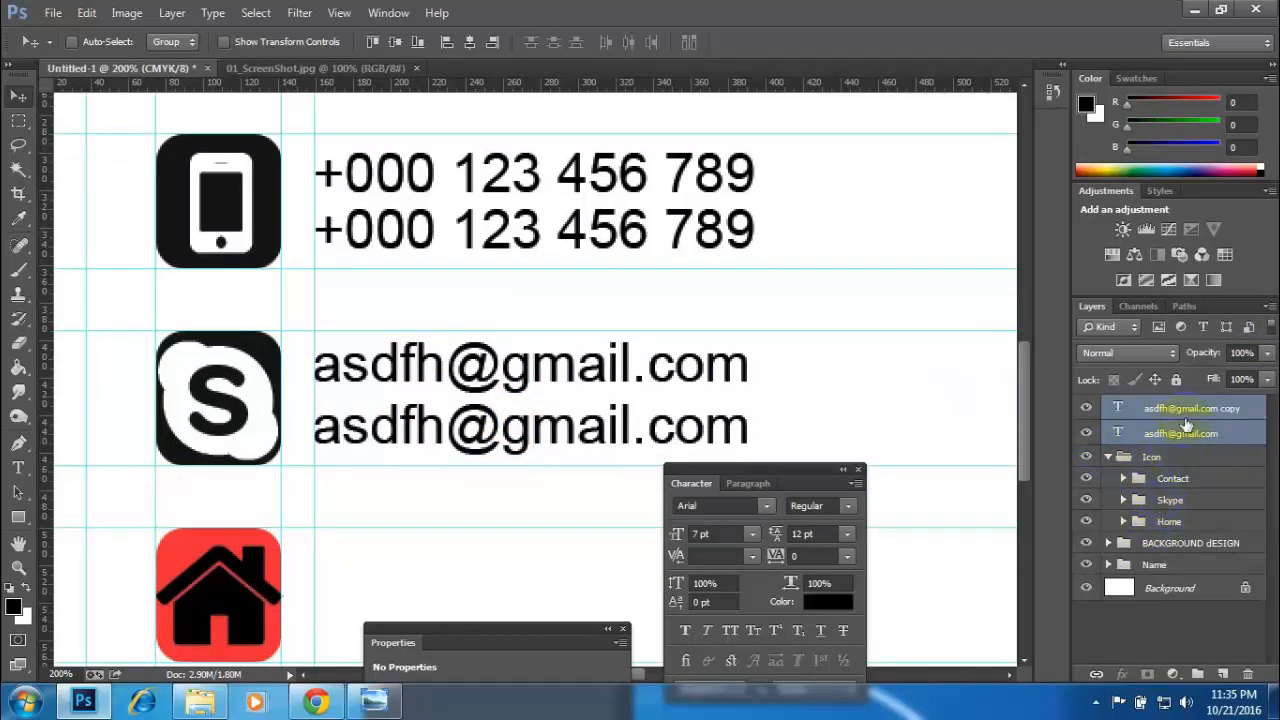
drag(1188, 420, 1178, 500)
click(1088, 449)
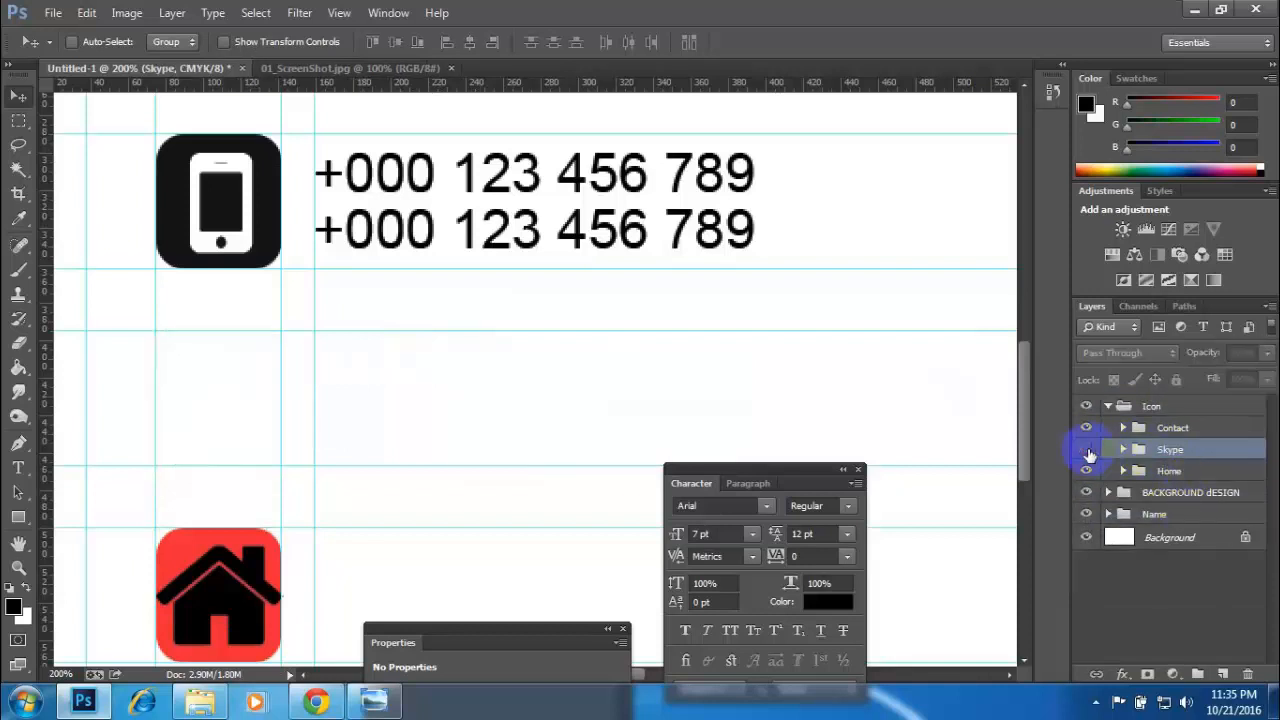
click(1088, 449)
- Check the address lines on the reference card as a model for the text beside the home icon
scroll(478, 445, down, 2)
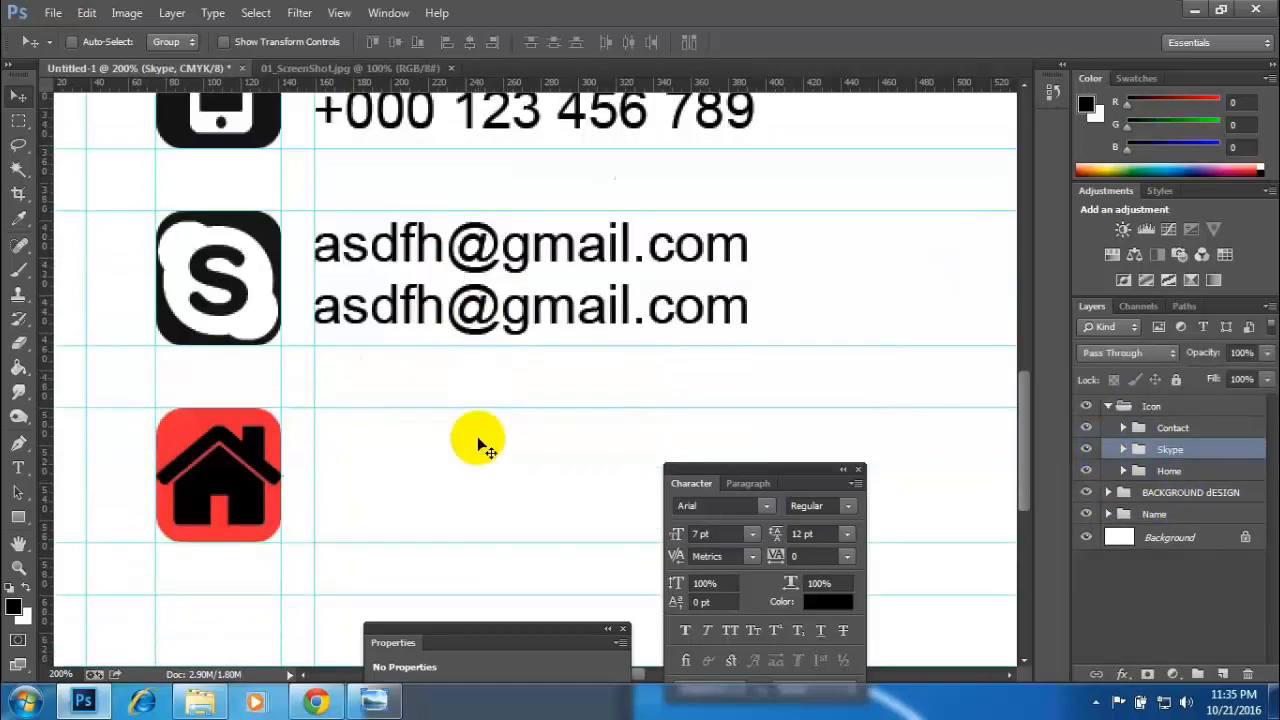
scroll(478, 445, down, 1)
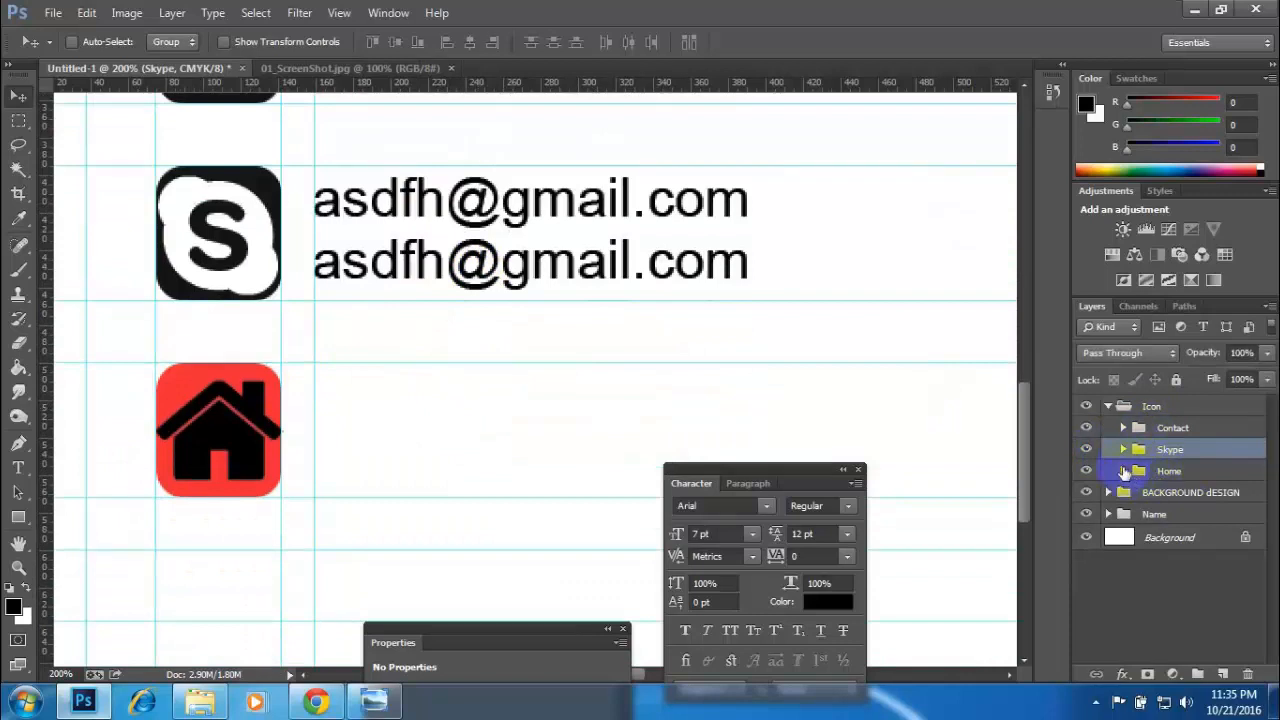
click(316, 68)
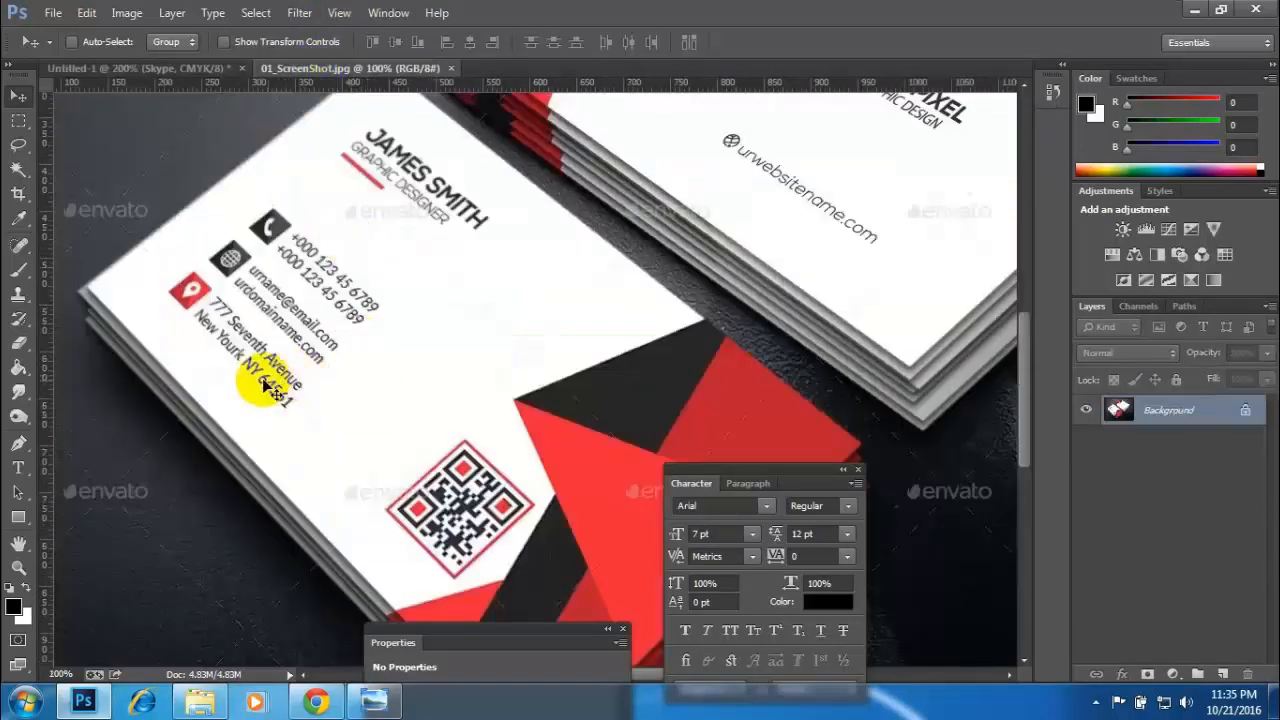
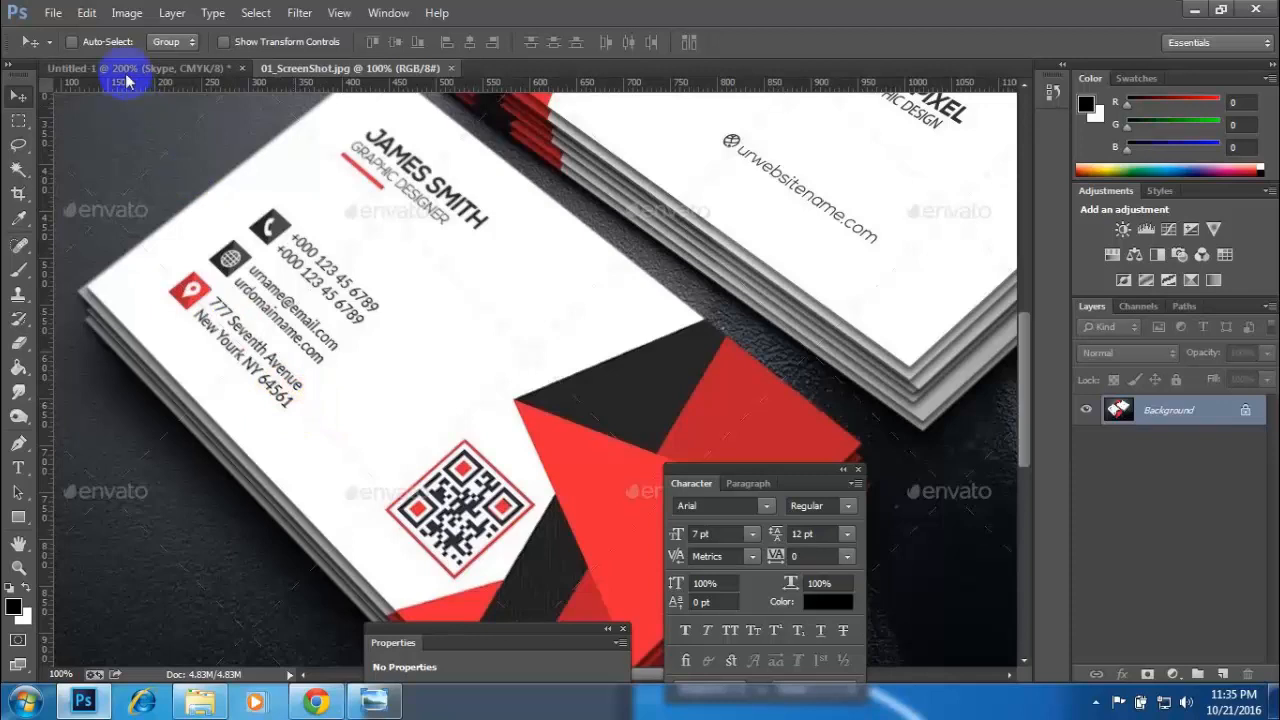
- Return to the business card document, collapse the Icon group and add the first address line in 7 pt Arial beside the home icon
click(92, 67)
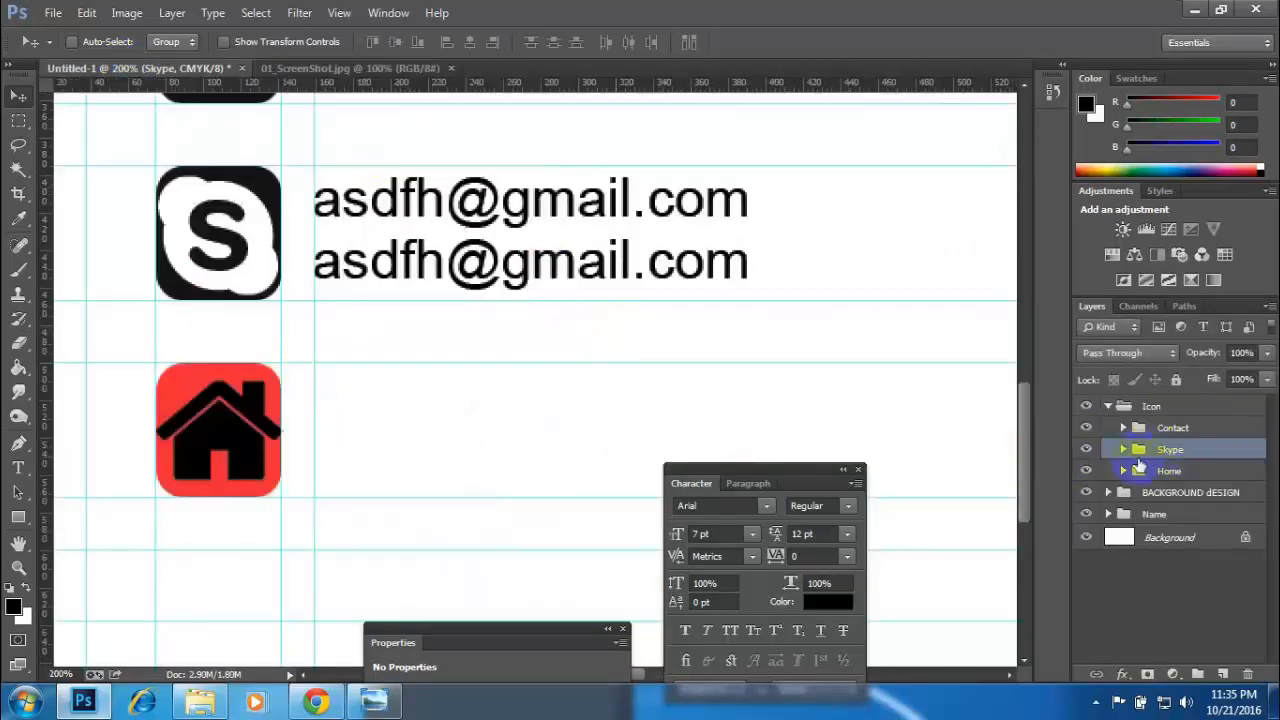
click(1152, 409)
click(1108, 406)
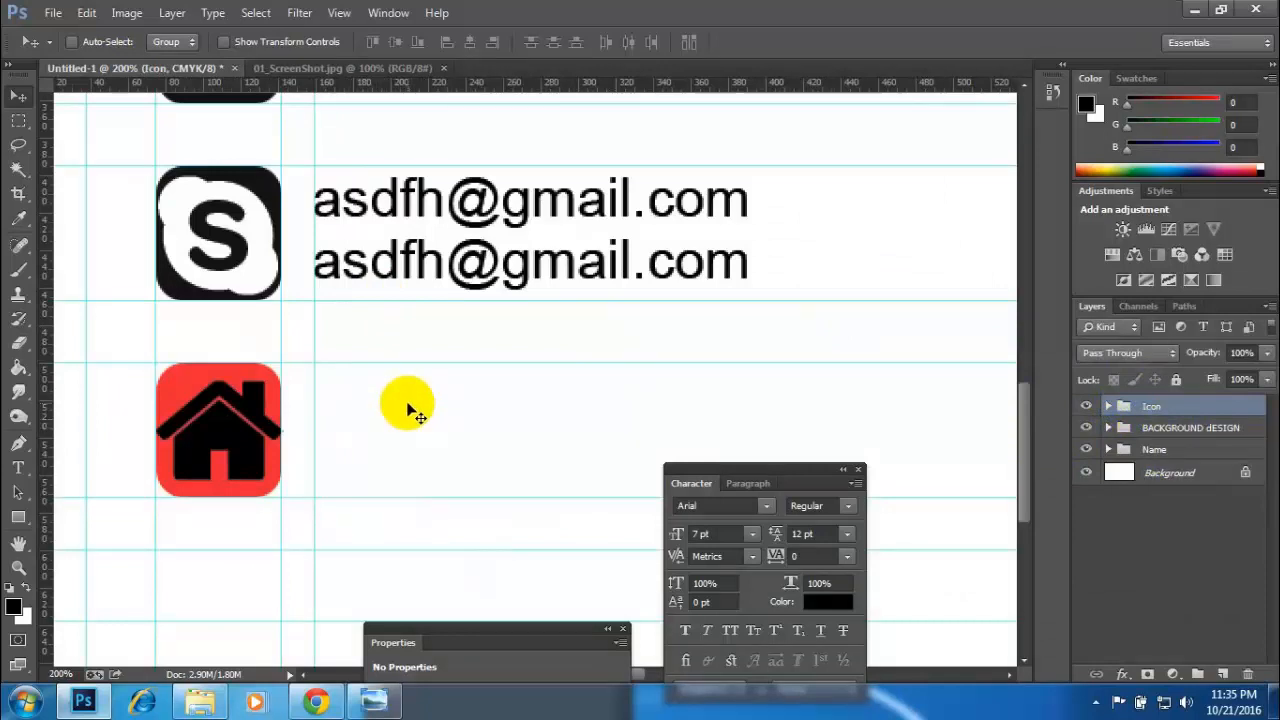
key(t)
click(342, 396)
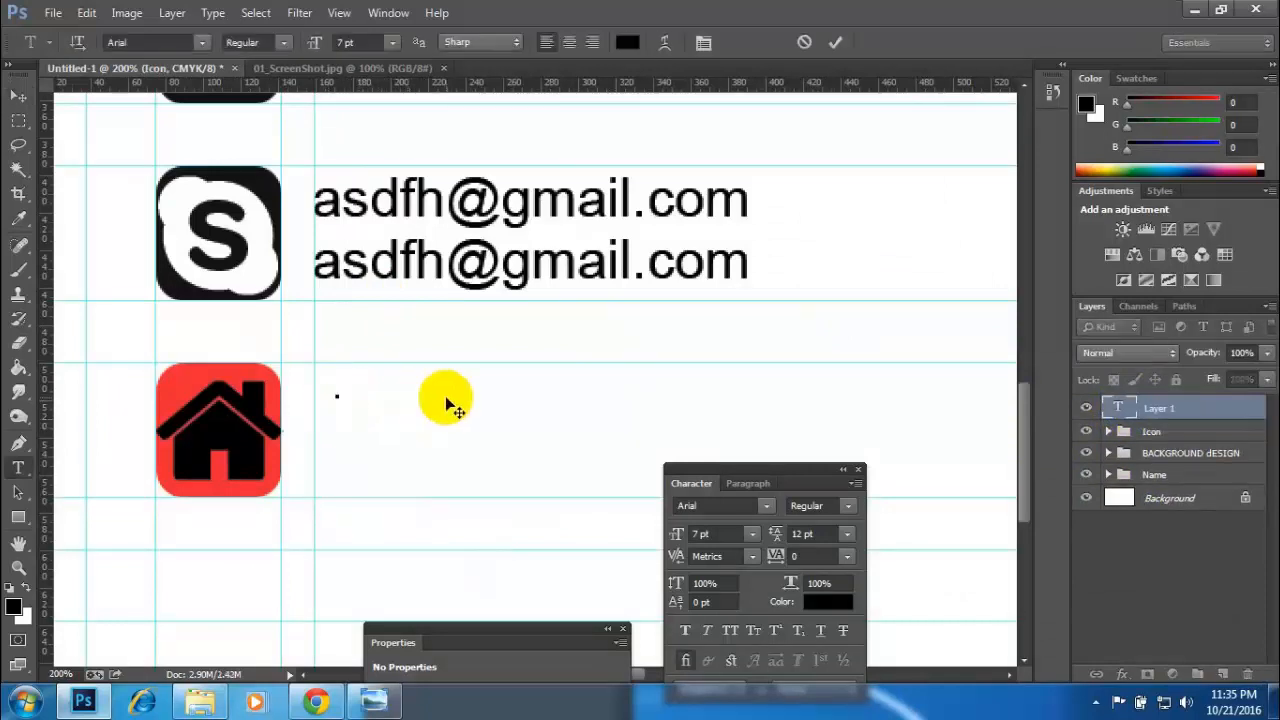
text(Shapla)
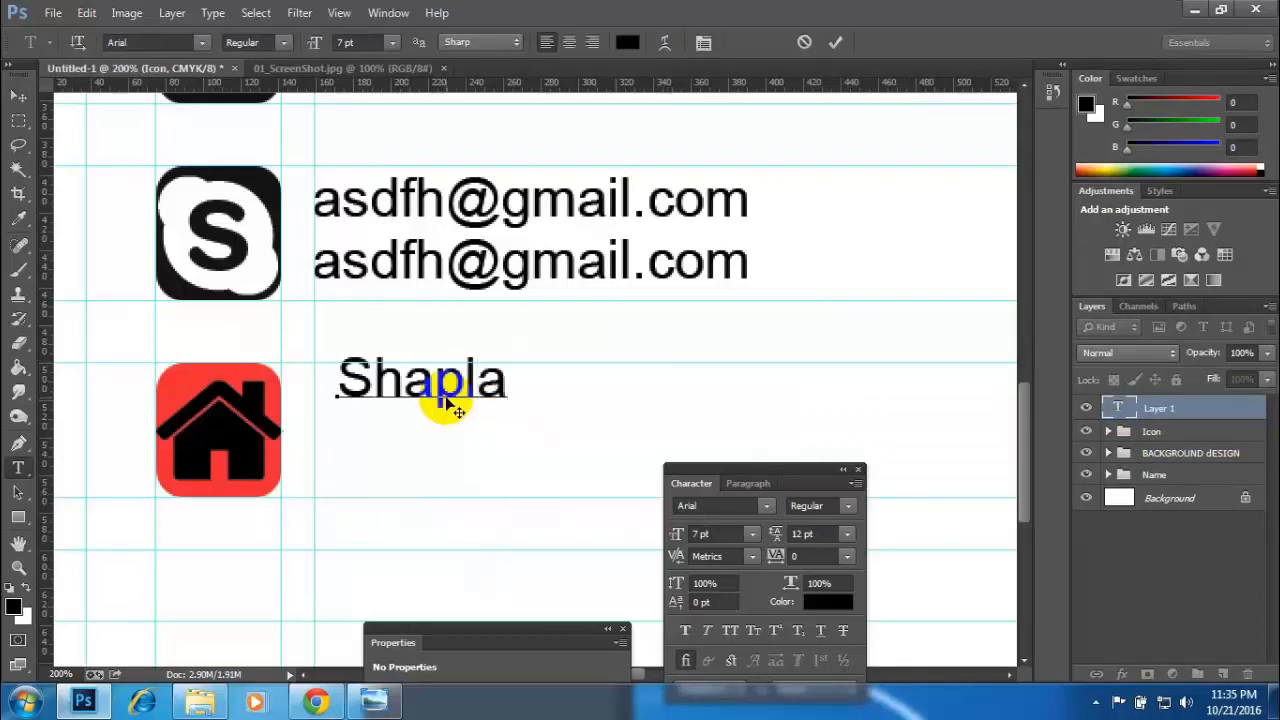
text(, Chatt)
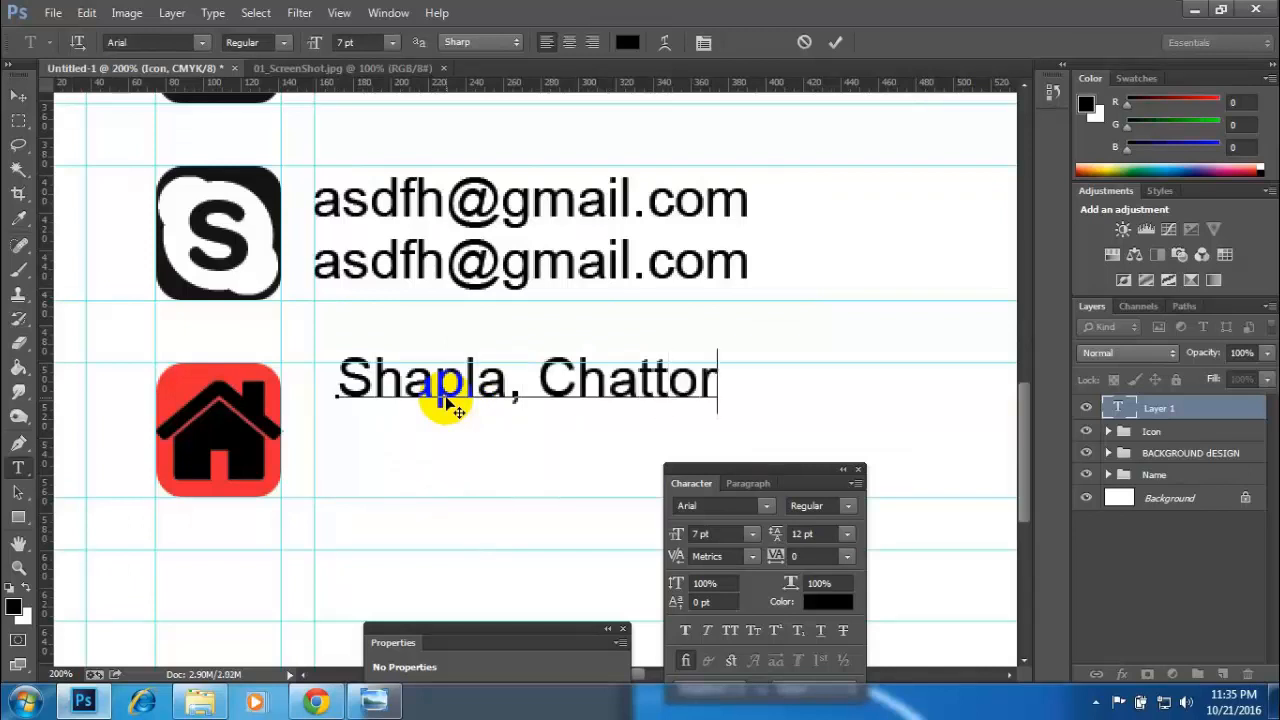
text(or)
click(18, 96)
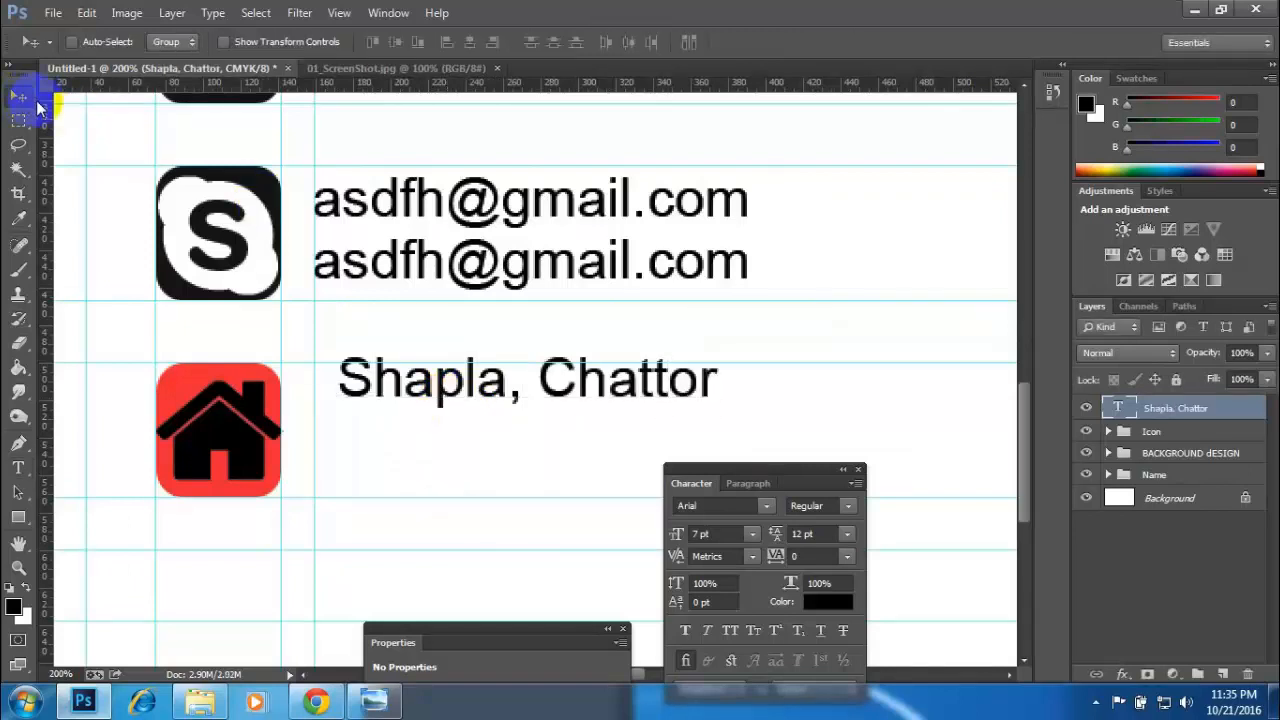
- Duplicate the address text layer directly below and replace the copy's text with the city and postal code line
drag(555, 393, 555, 449)
key(t)
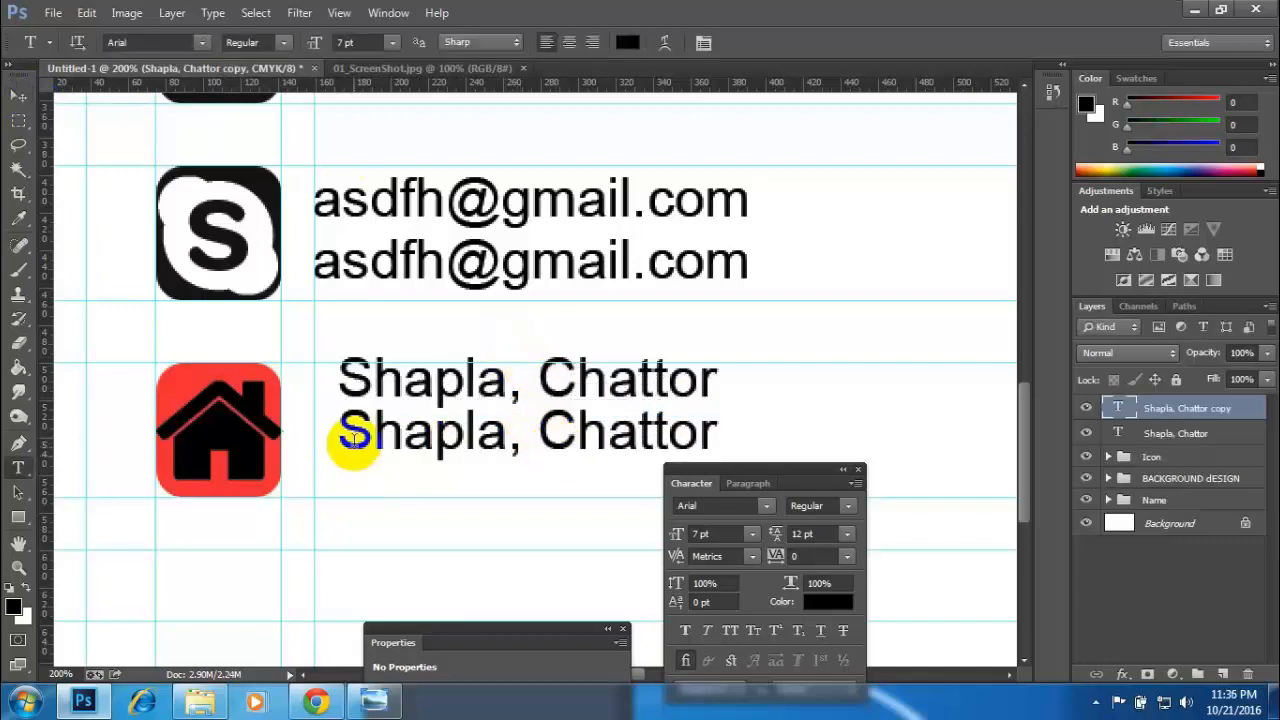
drag(352, 436, 823, 434)
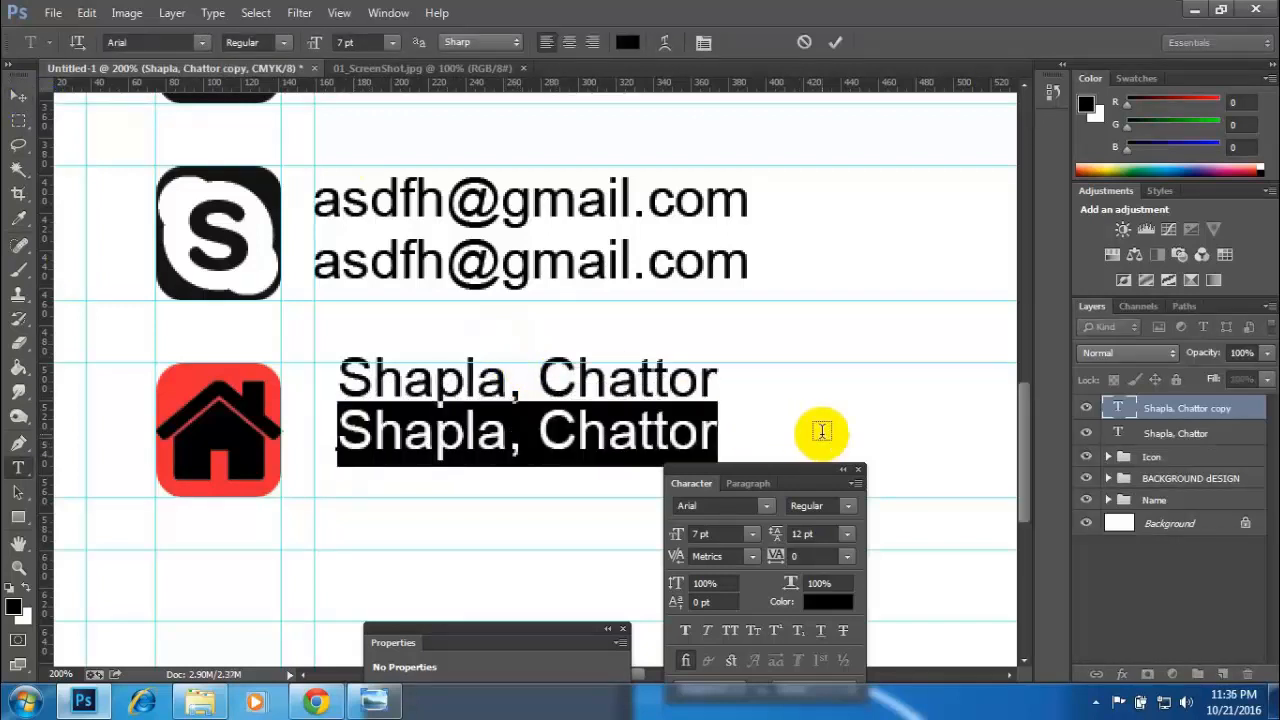
text(NEW)
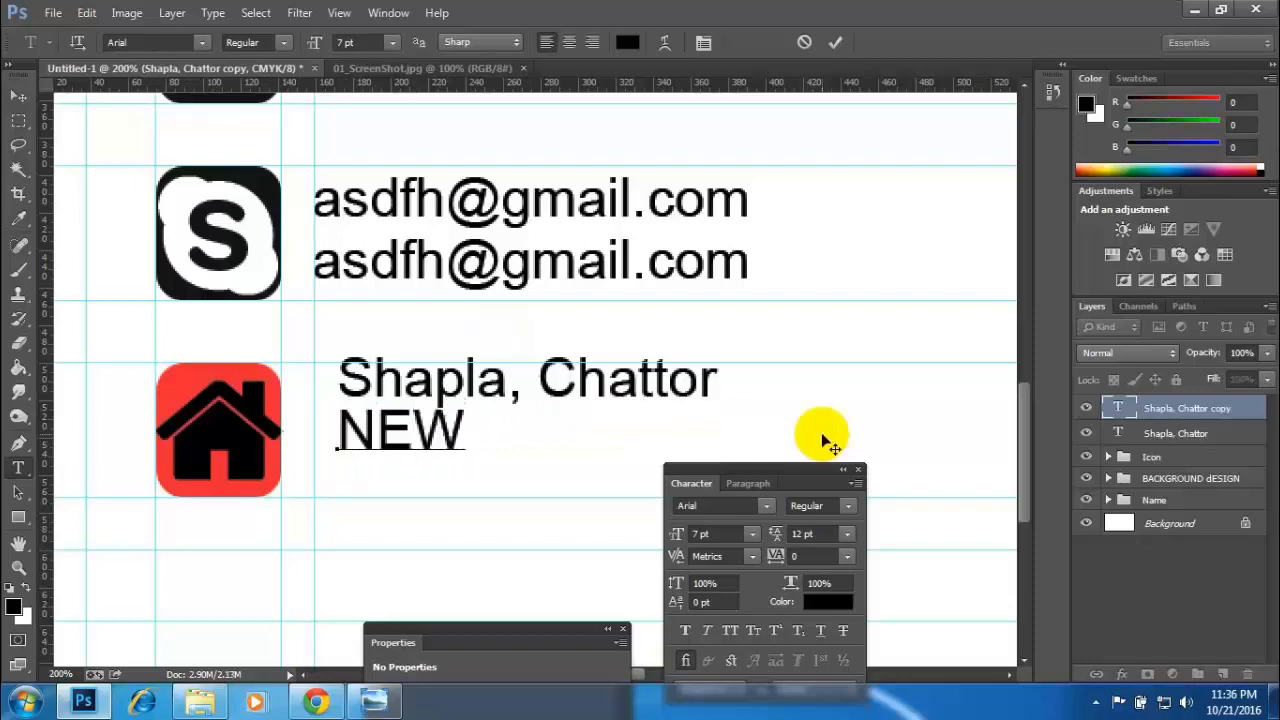
key(BackSpace)
key(BackSpace)
text(e)
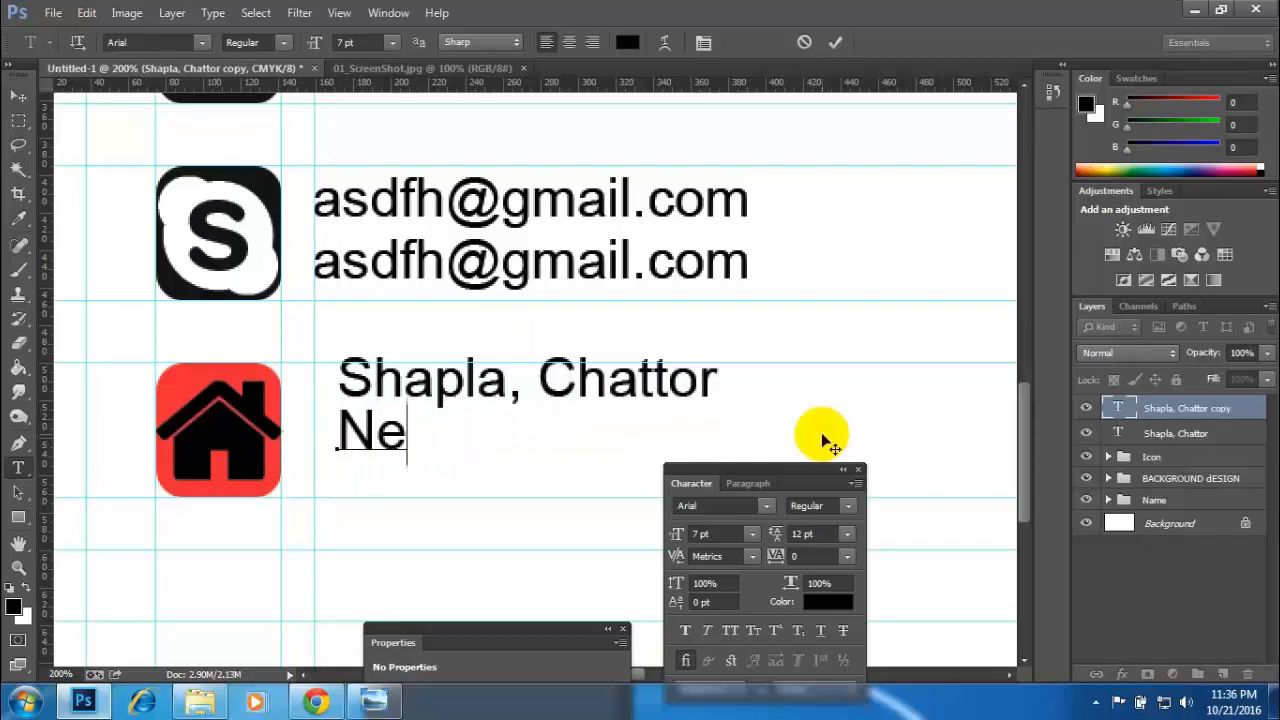
text(w Y)
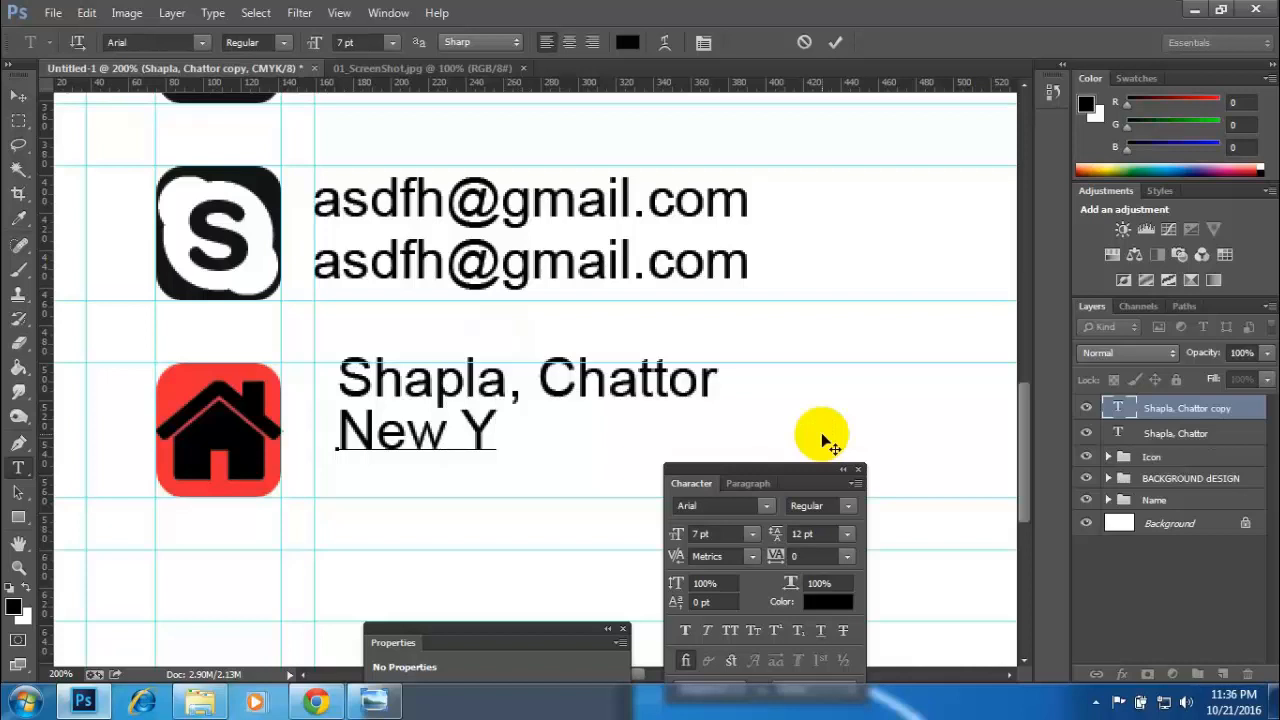
text(ourk )
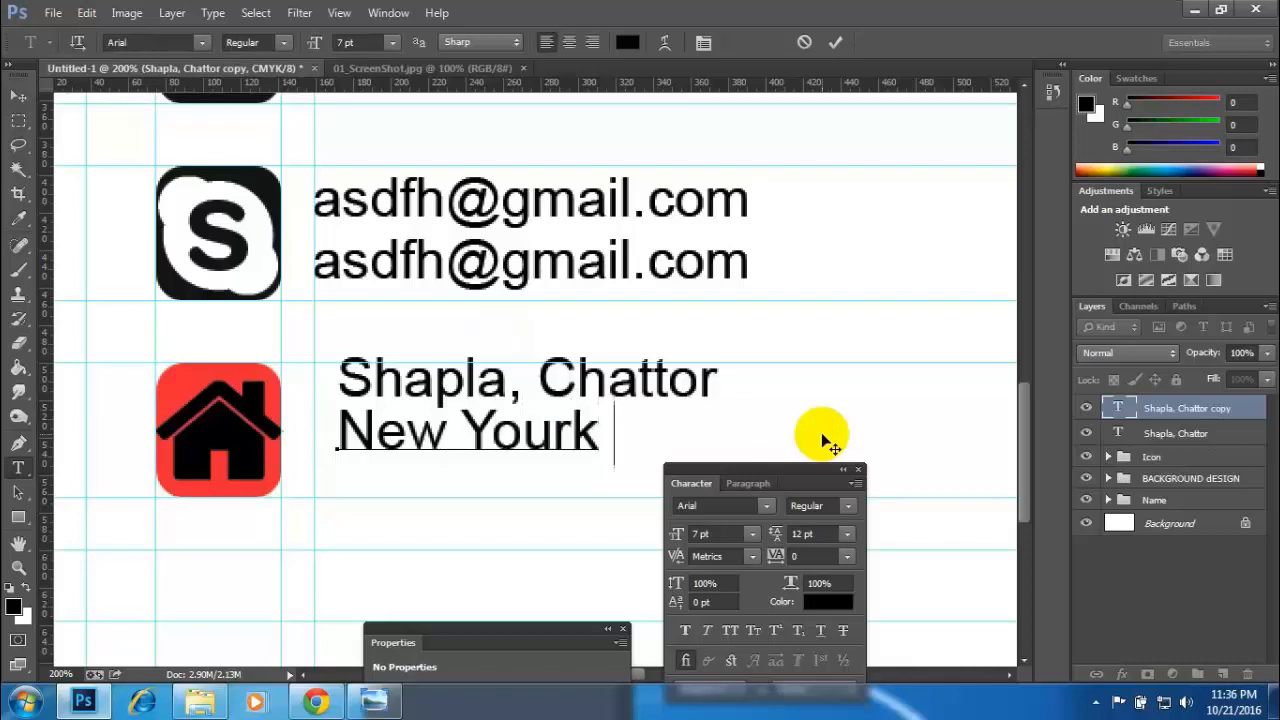
text(54625)
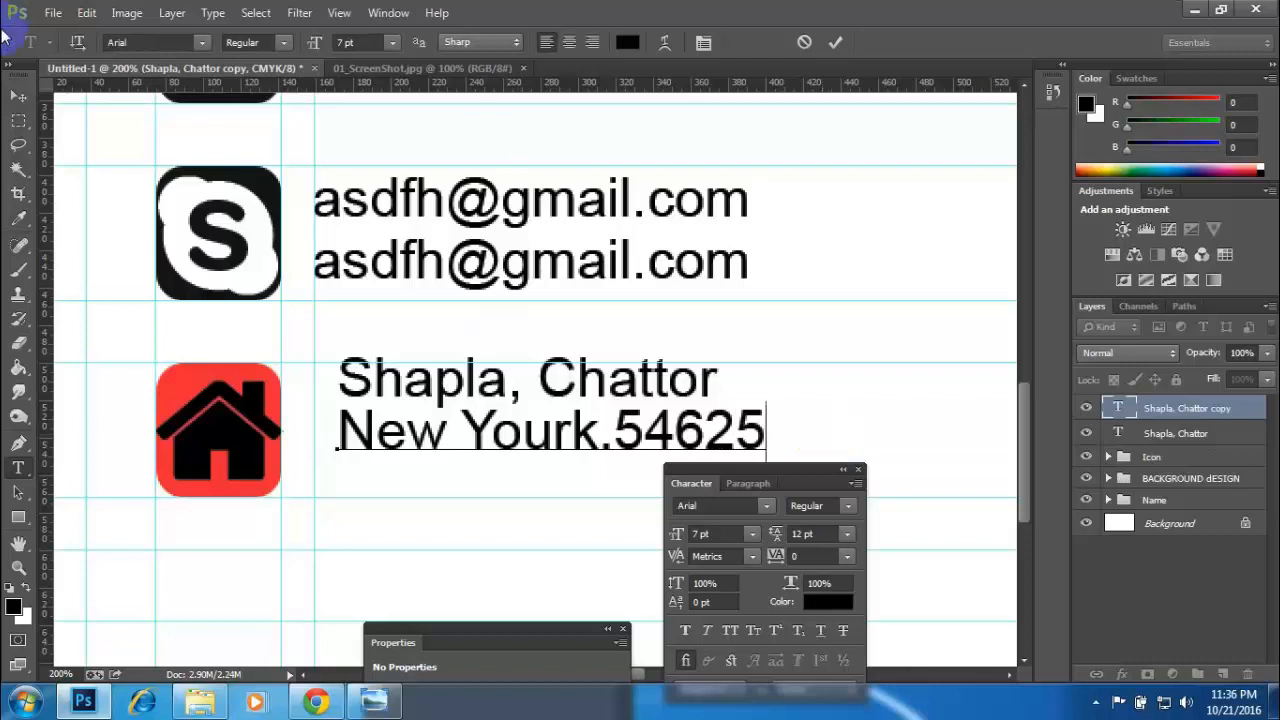
click(17, 97)
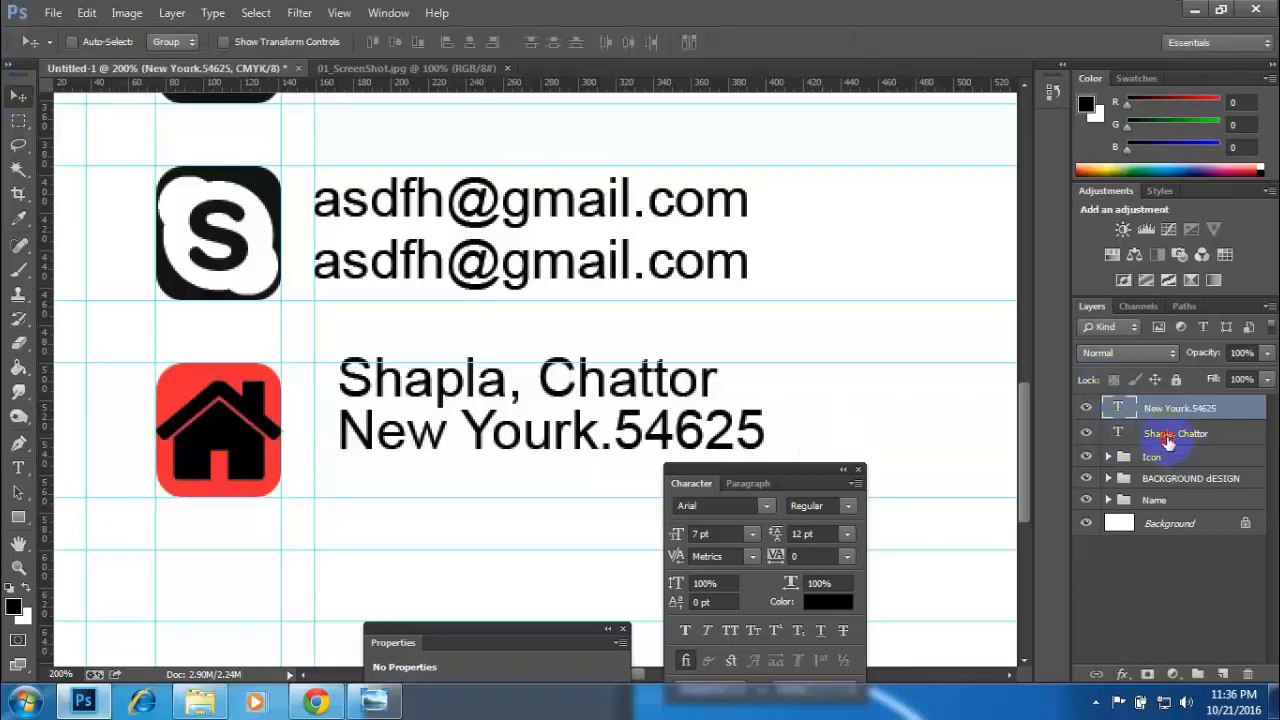
- Select both address text layers and nudge them down and left to the vertical guide beside the home icon
shift+click(1167, 436)
key(Down)
key(Down)
key(Down)
key(Down)
key(Down)
key(Down)
key(Down)
key(Down)
key(Down)
key(Down)
key(Down)
key(Down)
key(Down)
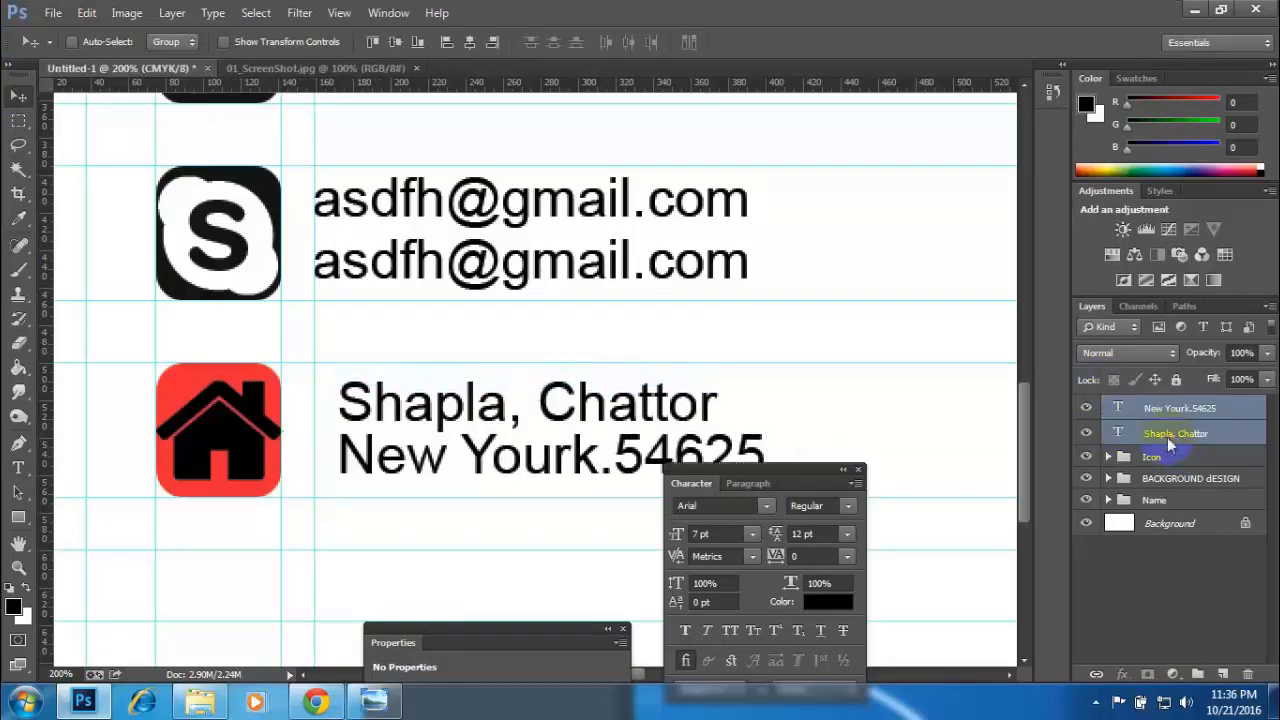
key(Left)
key(Left)
key(Left)
key(Left)
key(Left)
key(Left)
key(Left)
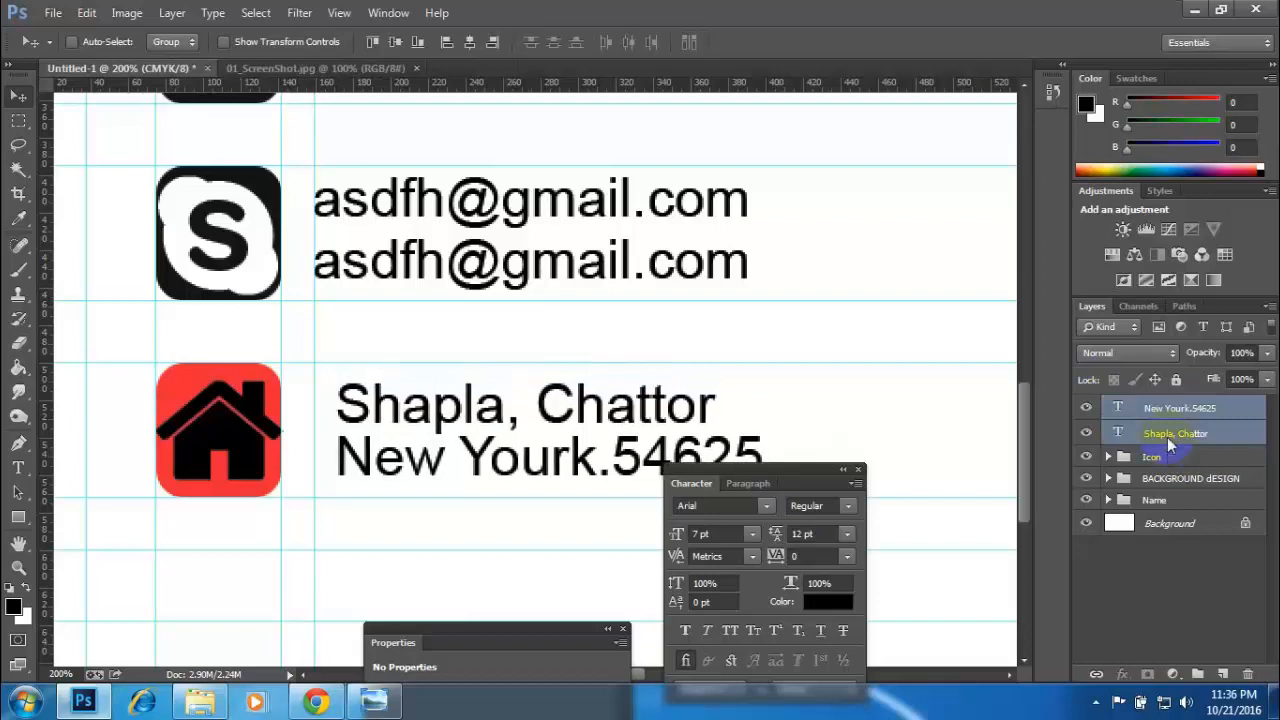
key(Left)
key(Left)
key(Left)
key(Left)
key(Left)
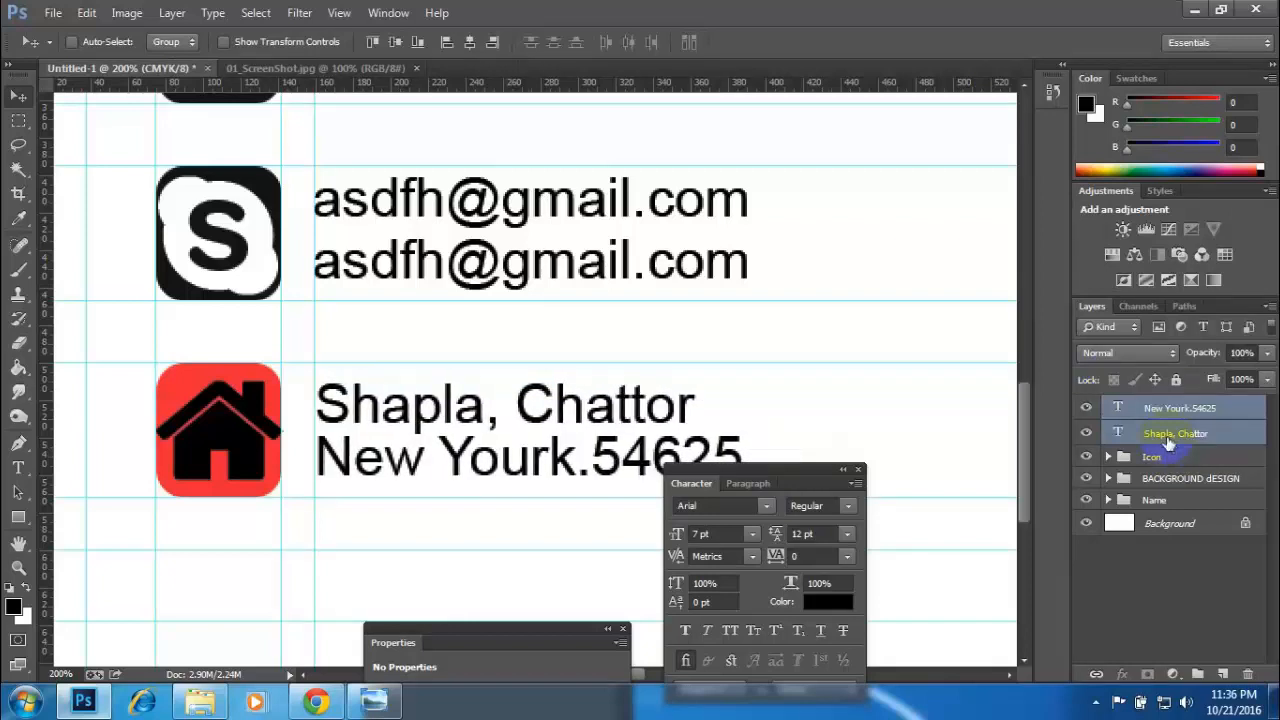
key(Left)
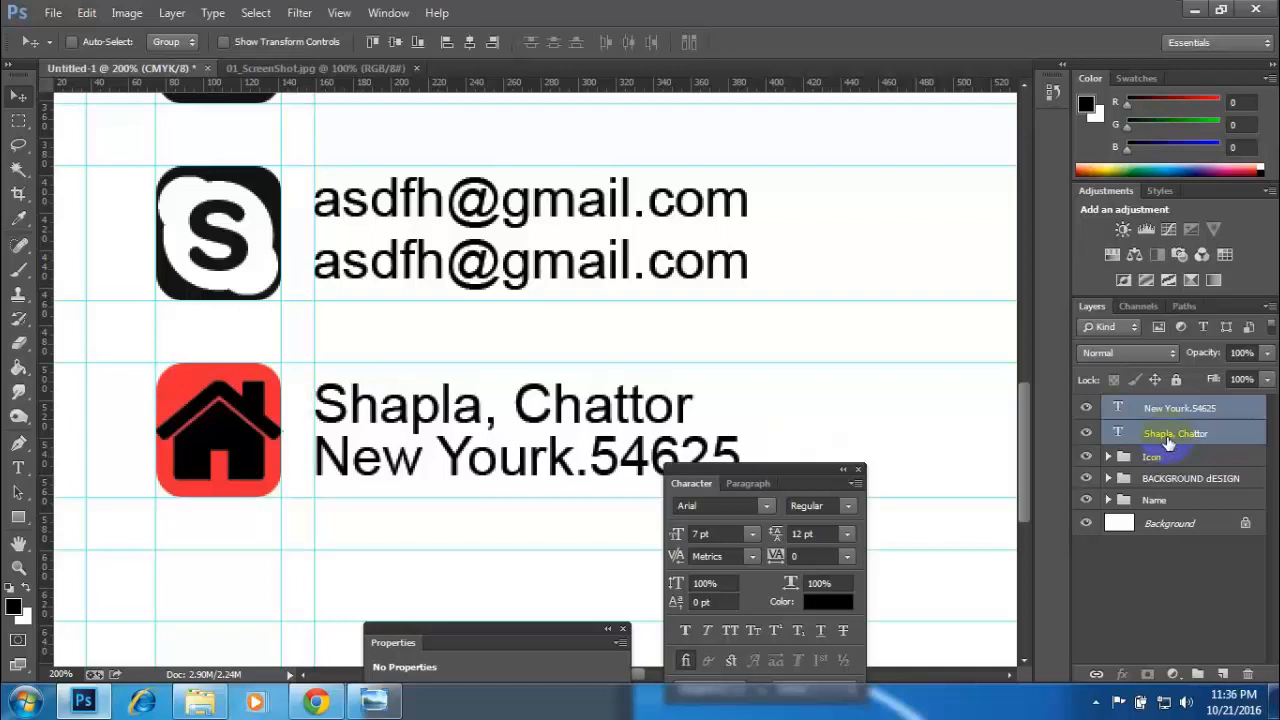
- Compare the character formatting of the first address line with that of the second phone number, including its All Caps setting
scroll(543, 277, up, 5)
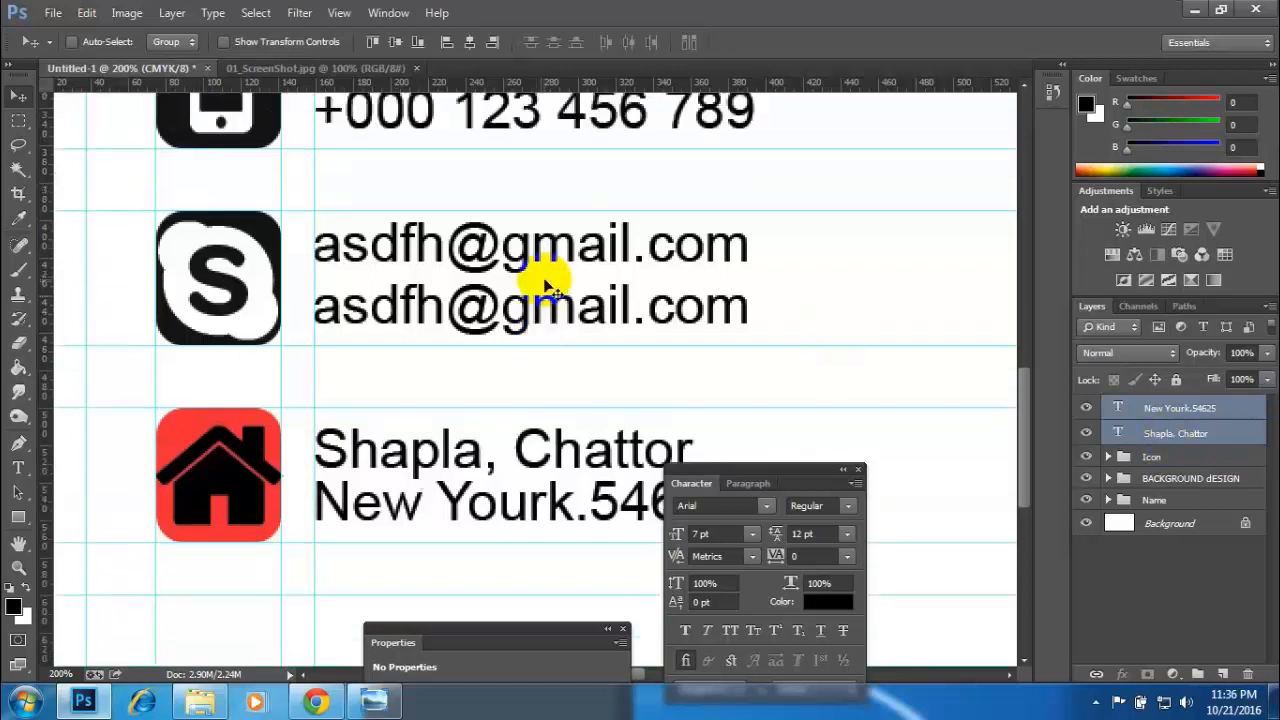
scroll(560, 268, up, 1)
scroll(560, 265, down, 4)
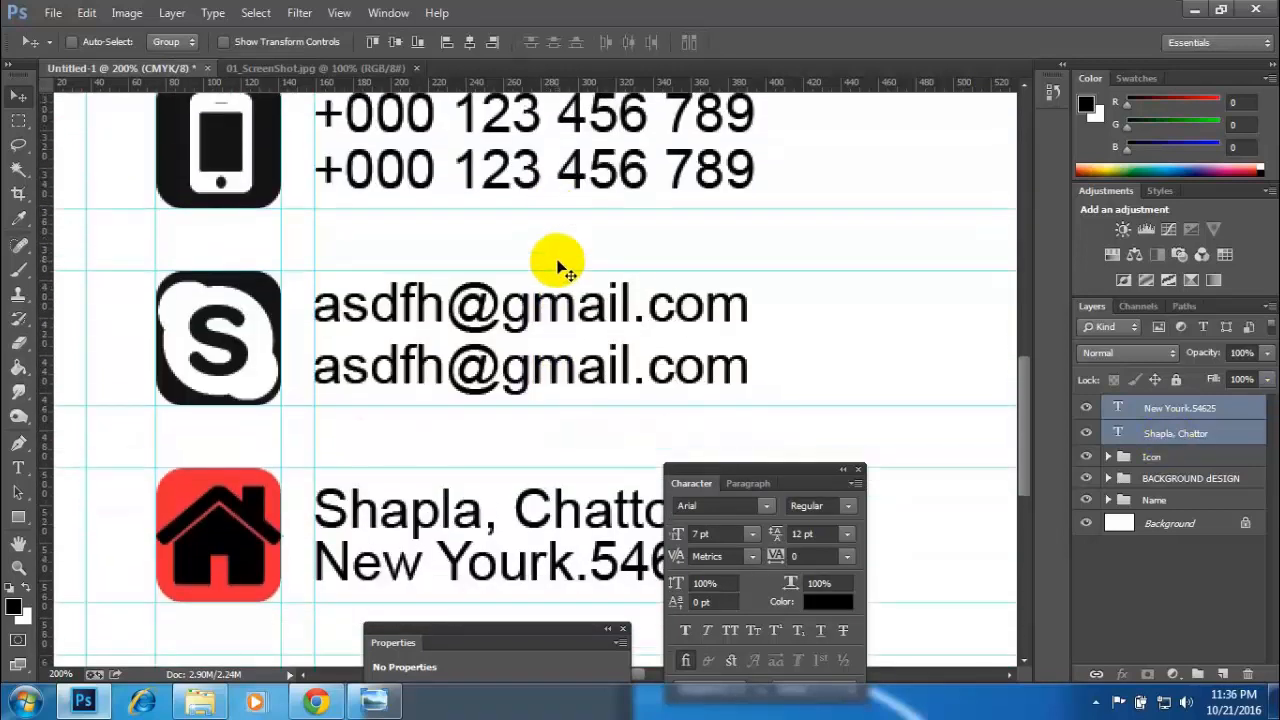
click(18, 467)
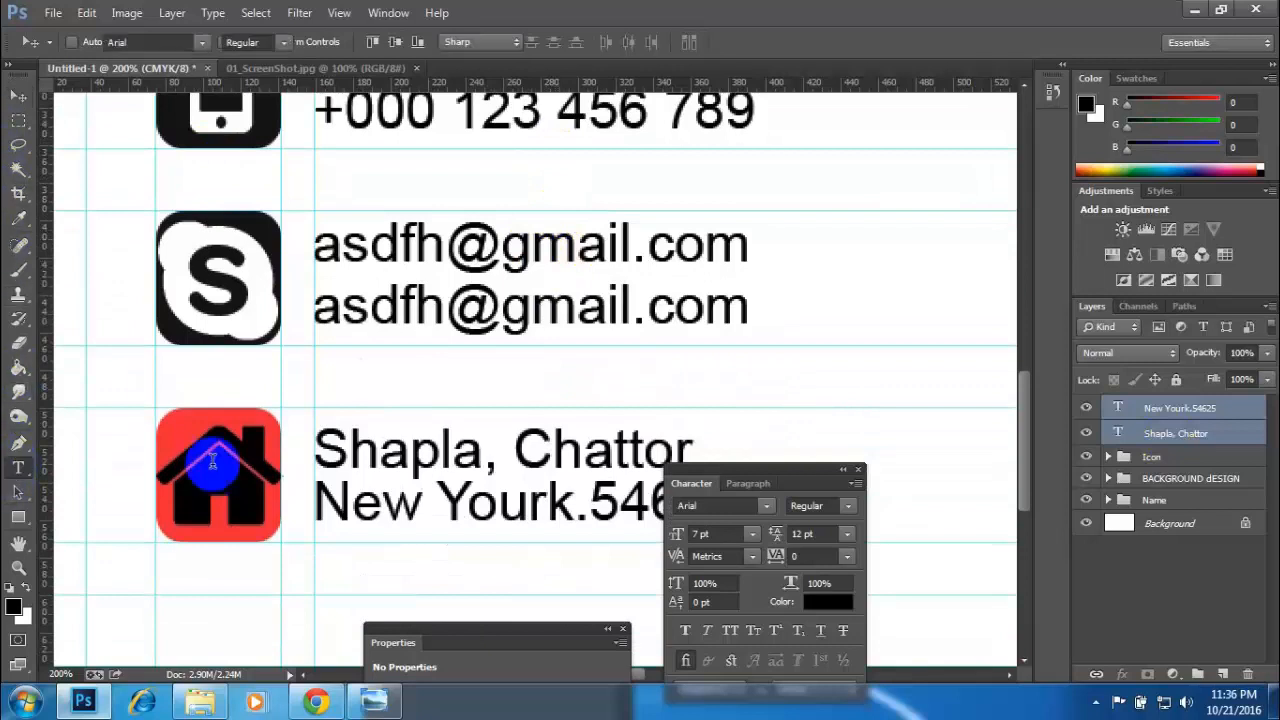
click(366, 455)
click(18, 96)
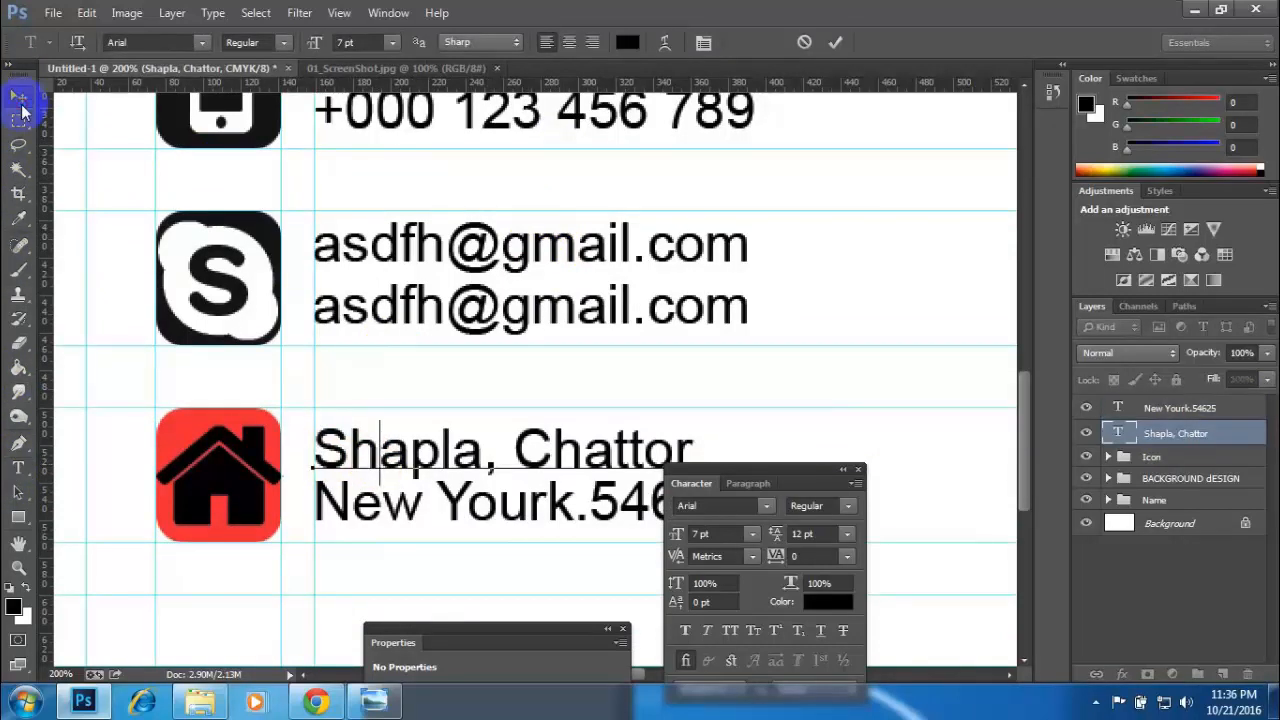
scroll(443, 323, up, 2)
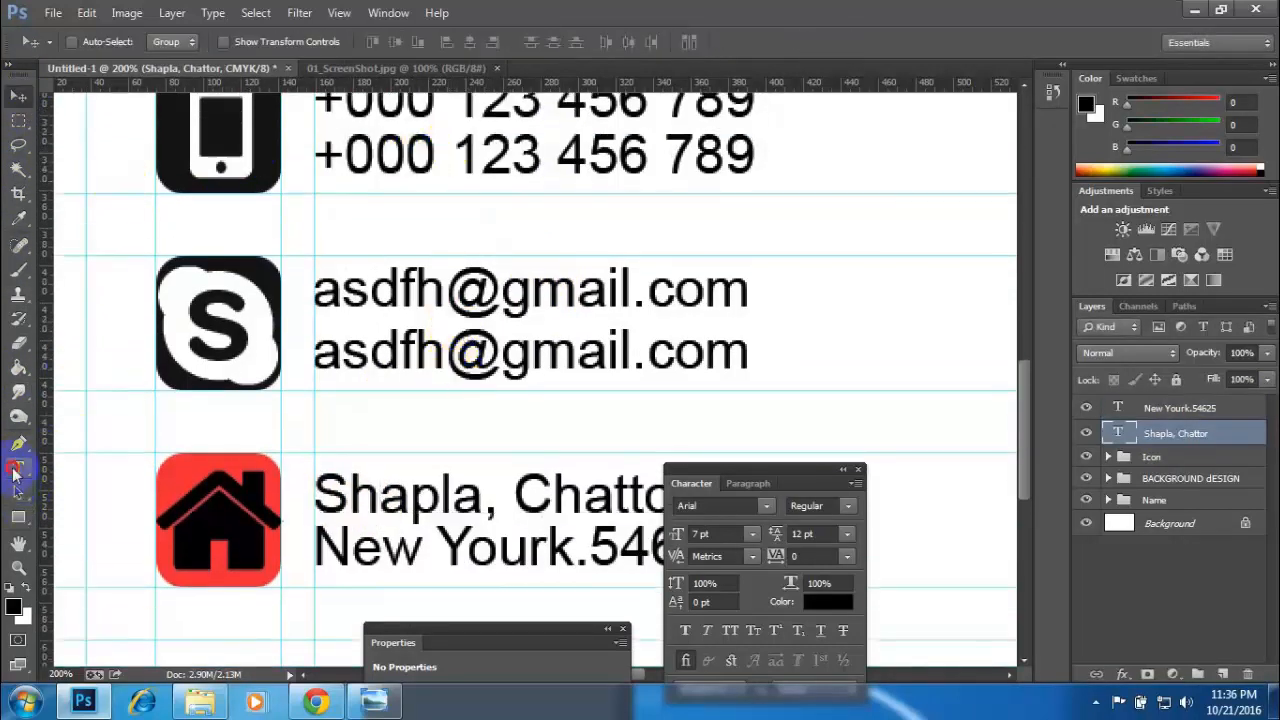
click(18, 467)
click(405, 157)
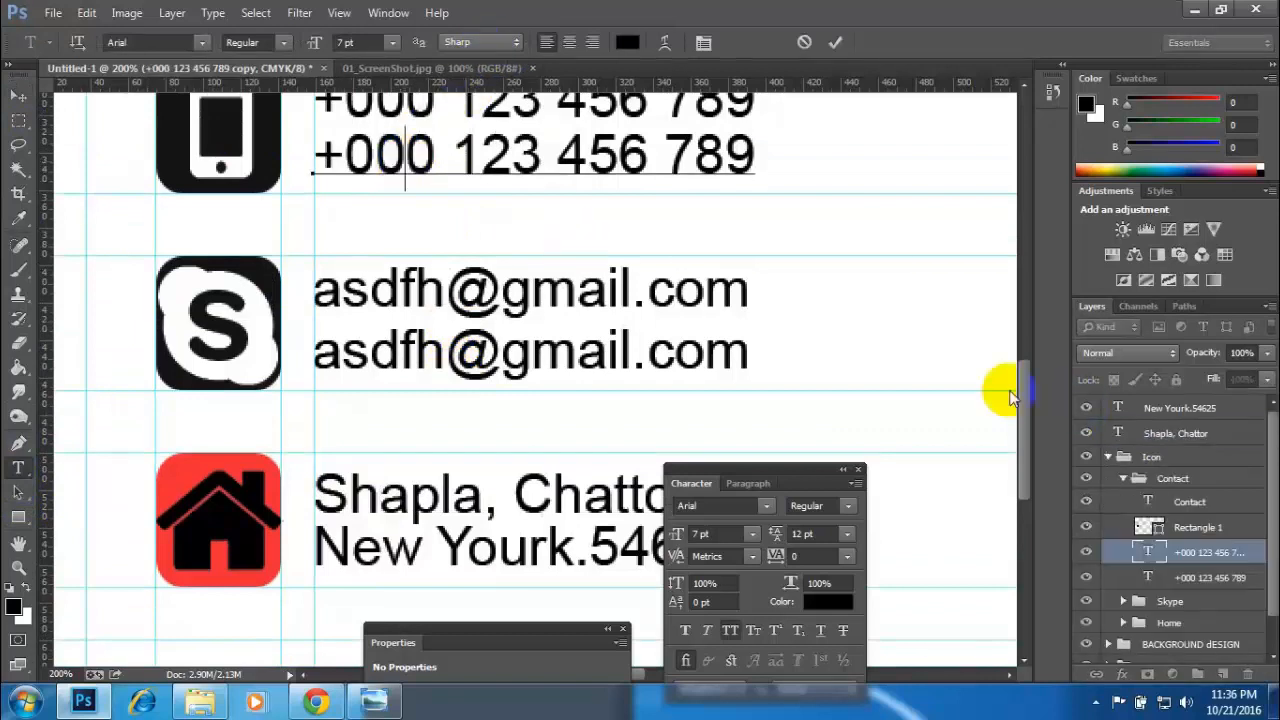
click(732, 630)
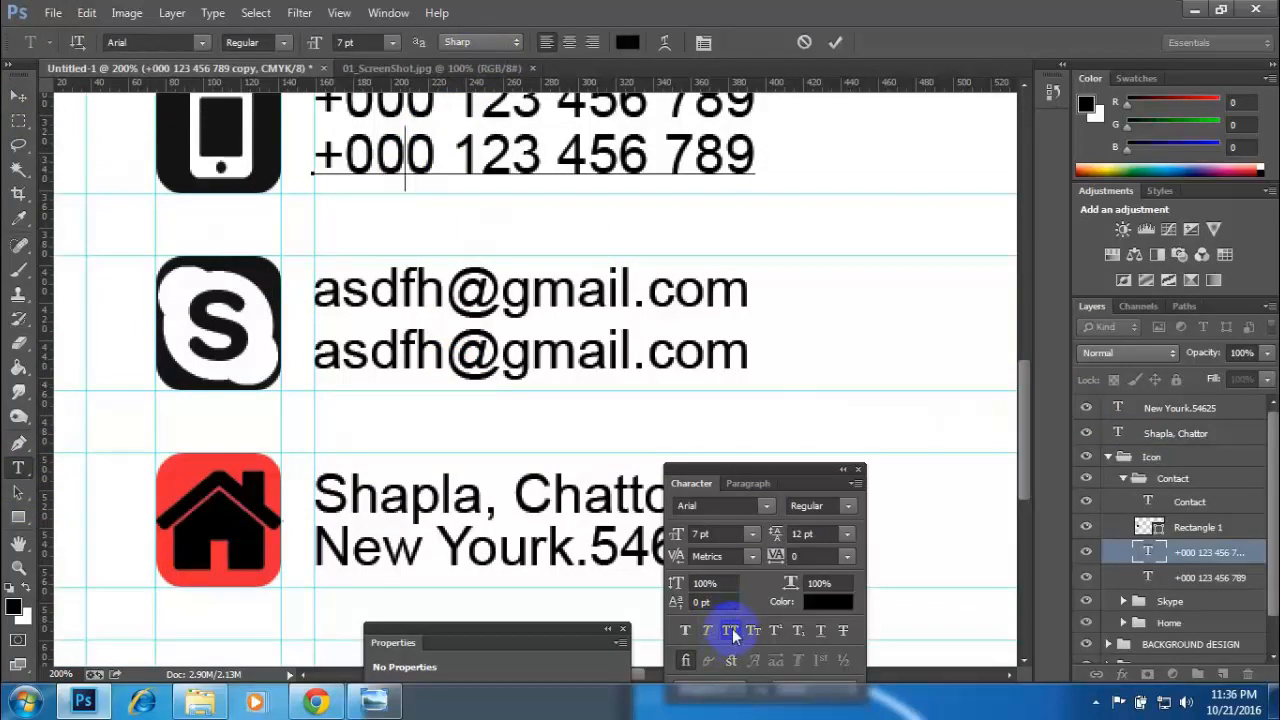
click(18, 96)
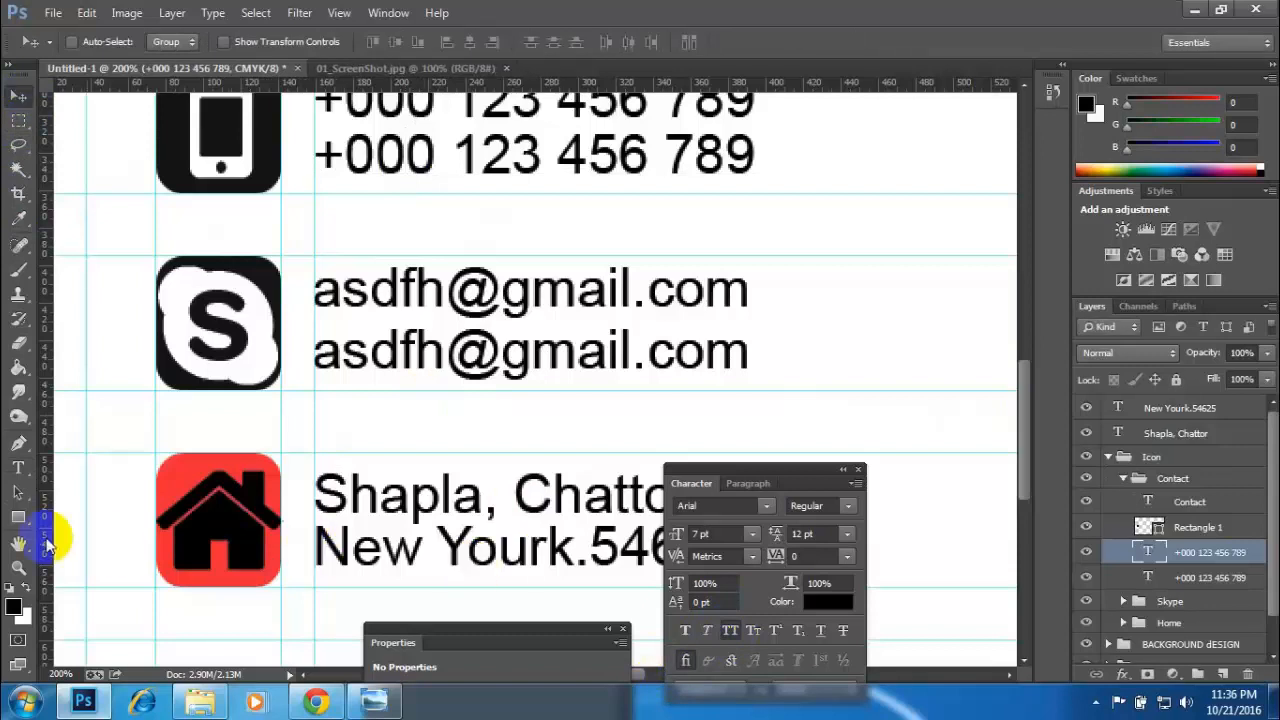
- Try All Caps on the first address line beside the home icon and switch it back off
click(18, 467)
triple_click(457, 500)
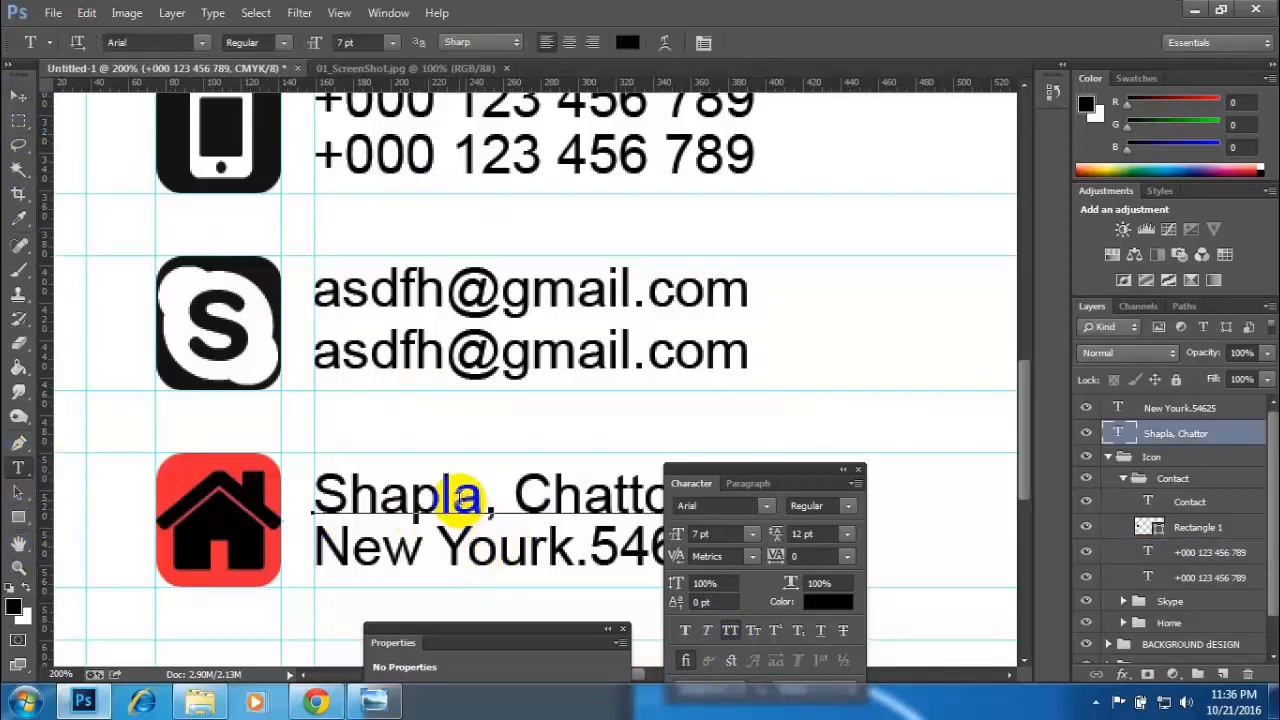
click(729, 634)
click(729, 632)
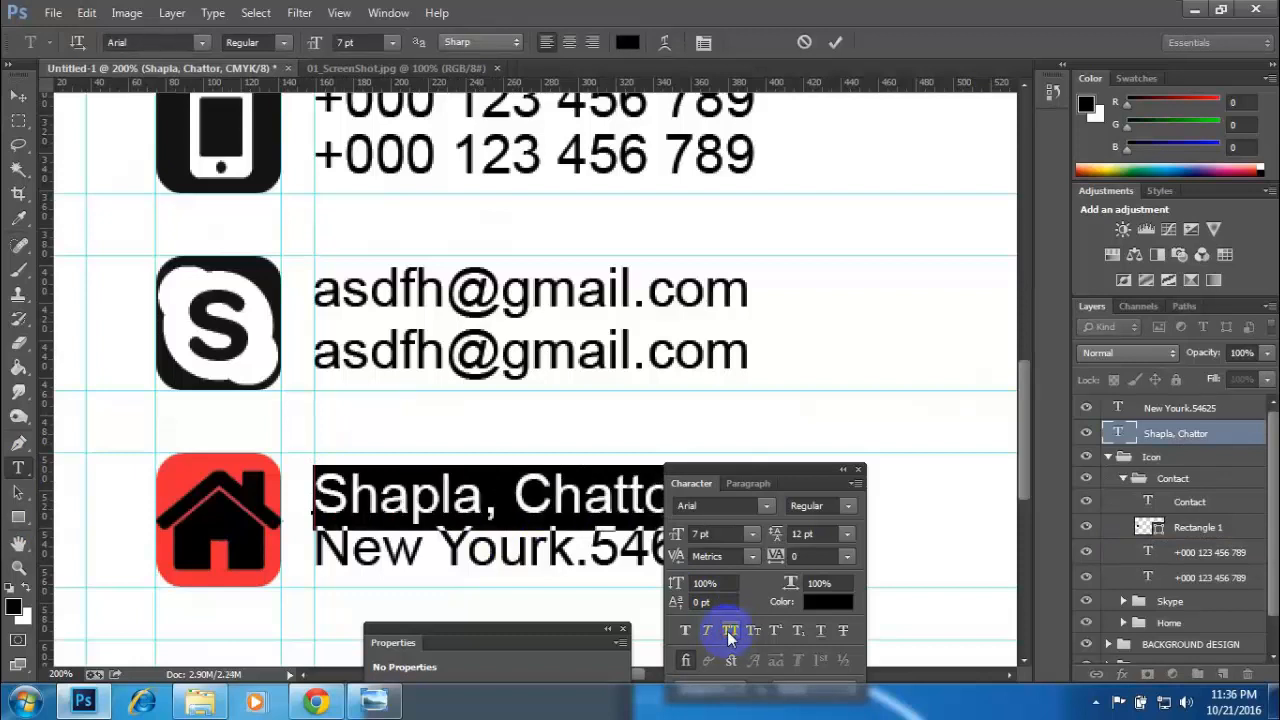
click(18, 96)
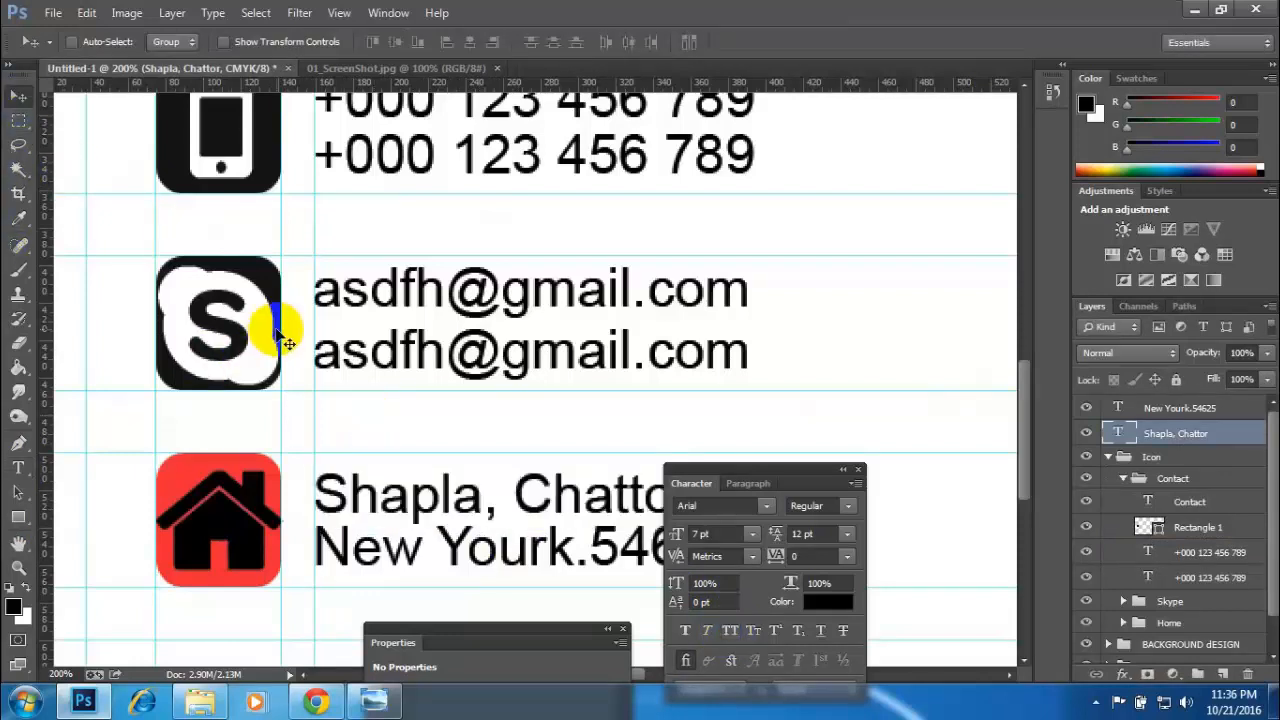
- Move the Character panel clear of the address text and nudge the second address line down to widen the line spacing
drag(786, 485, 962, 226)
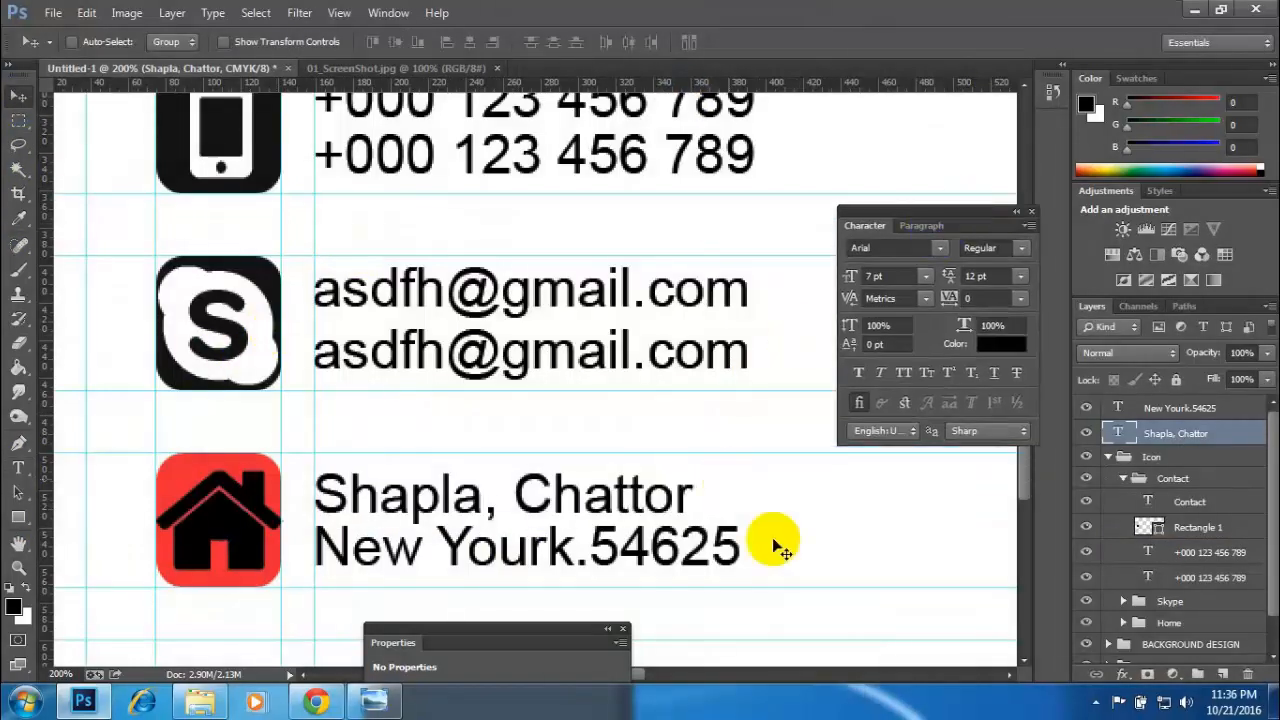
click(1108, 457)
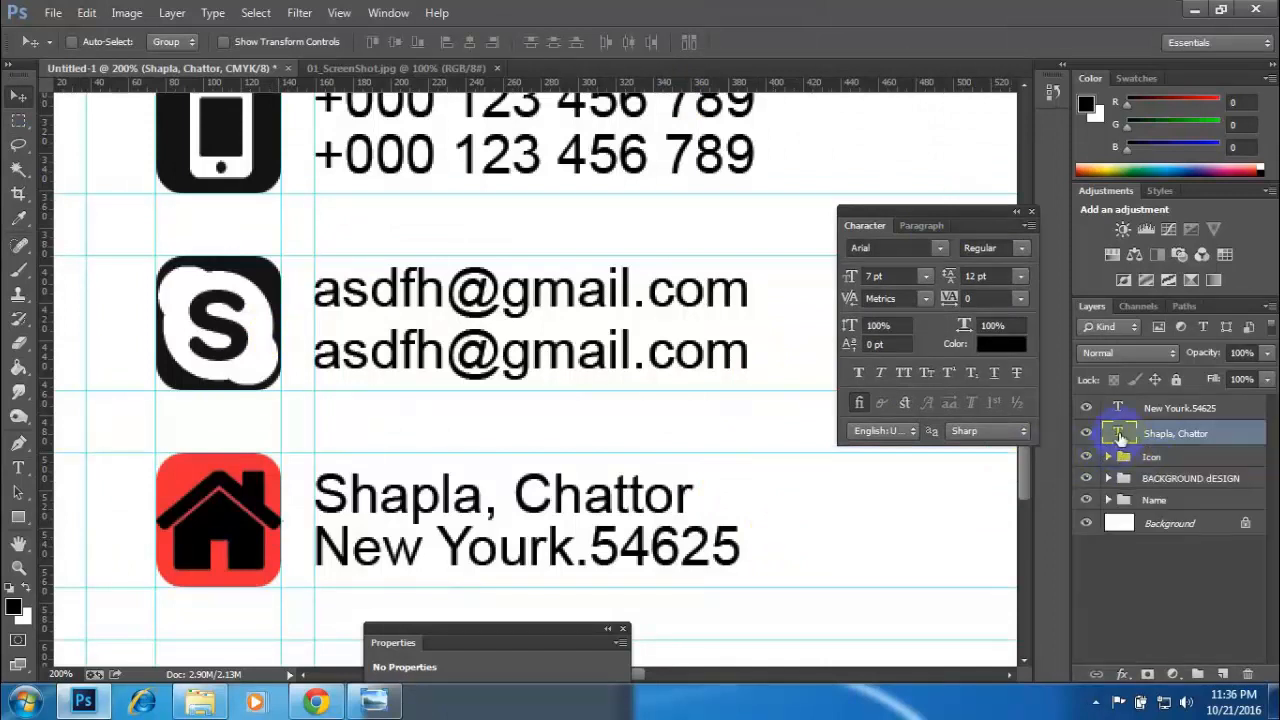
click(1087, 436)
click(1087, 436)
click(1143, 408)
key(Down)
key(Down)
key(Down)
key(Down)
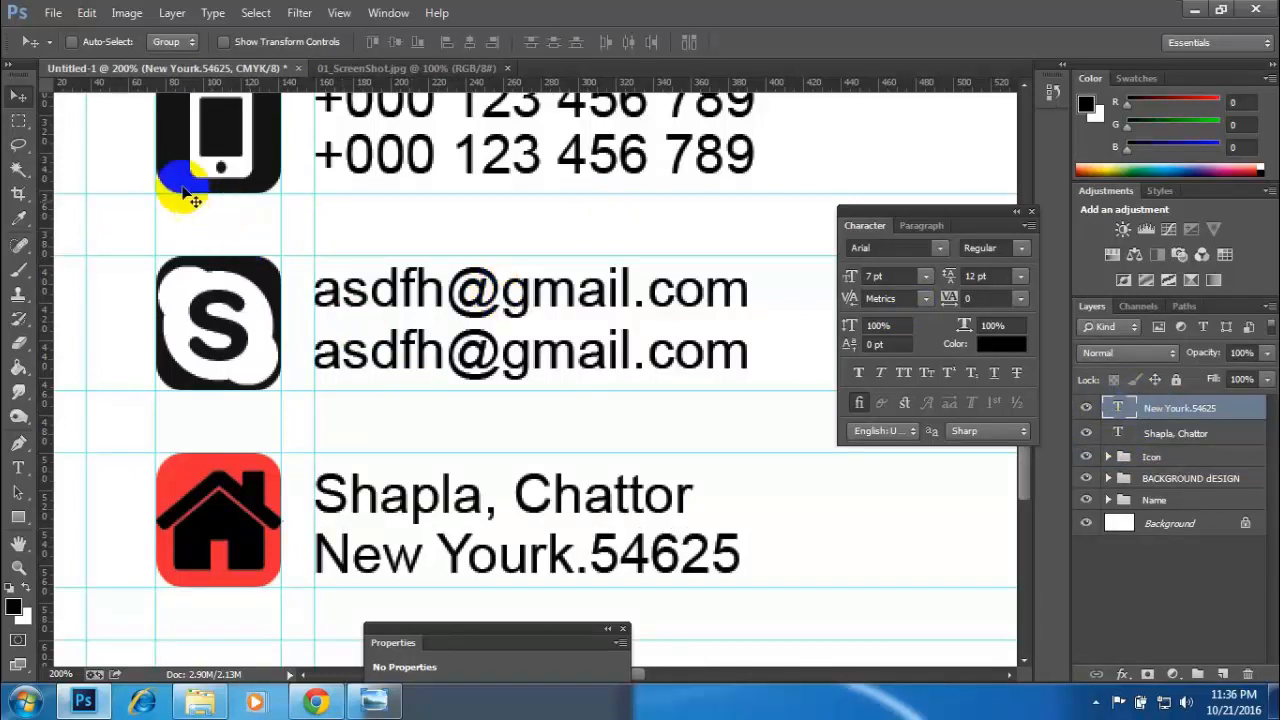
- Select both address text layers and nudge them up to centre them on the home icon's height, aligned with the vertical guide
shift+click(1166, 438)
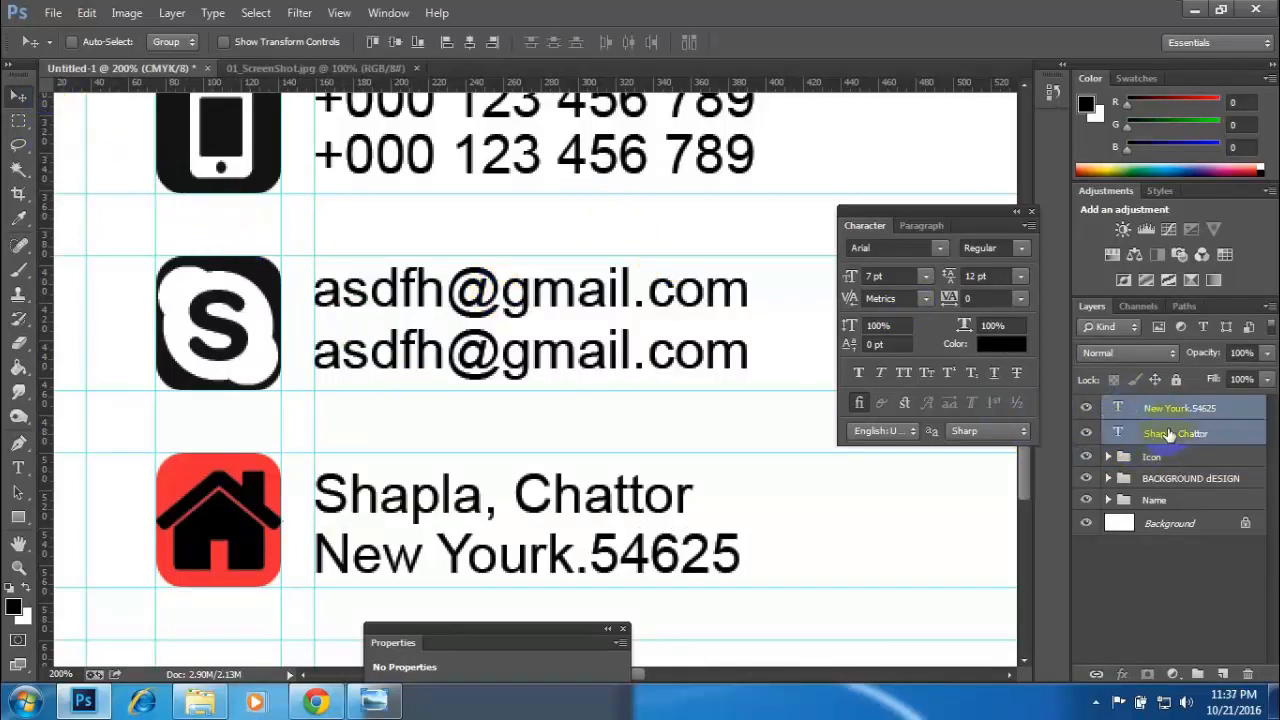
key(Up)
key(Up)
key(Up)
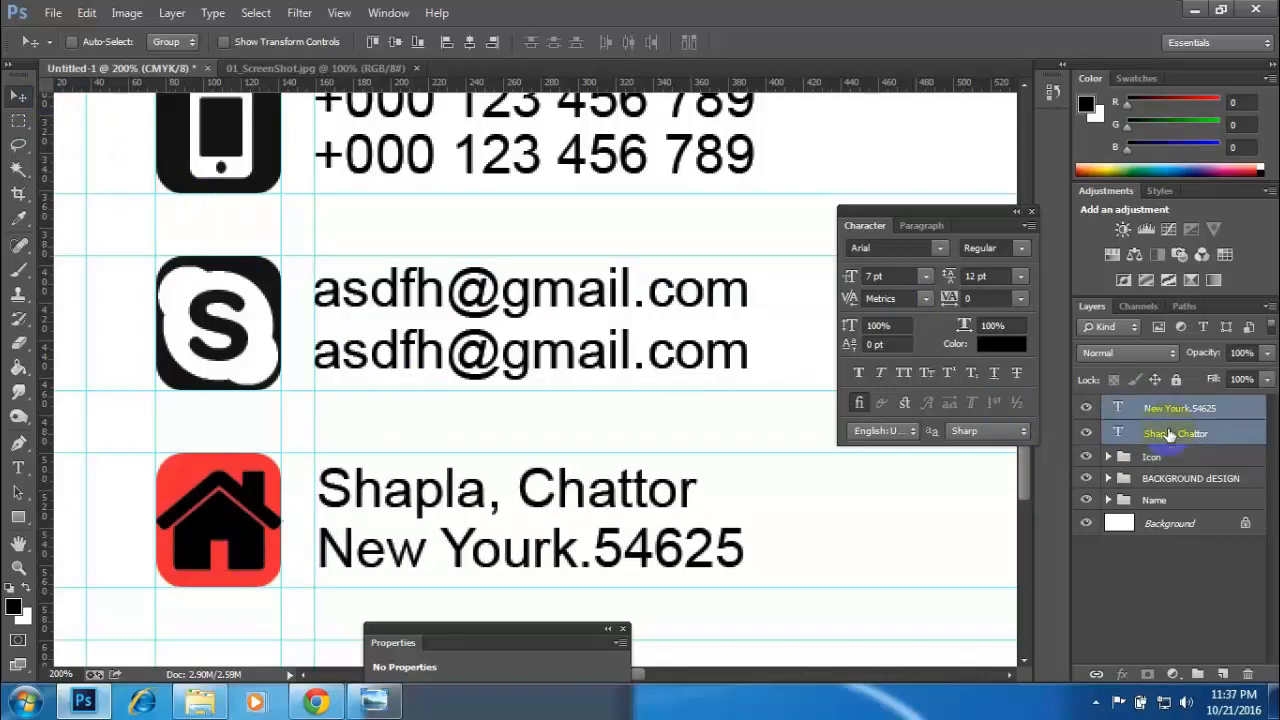
key(Right)
key(Down)
key(Left)
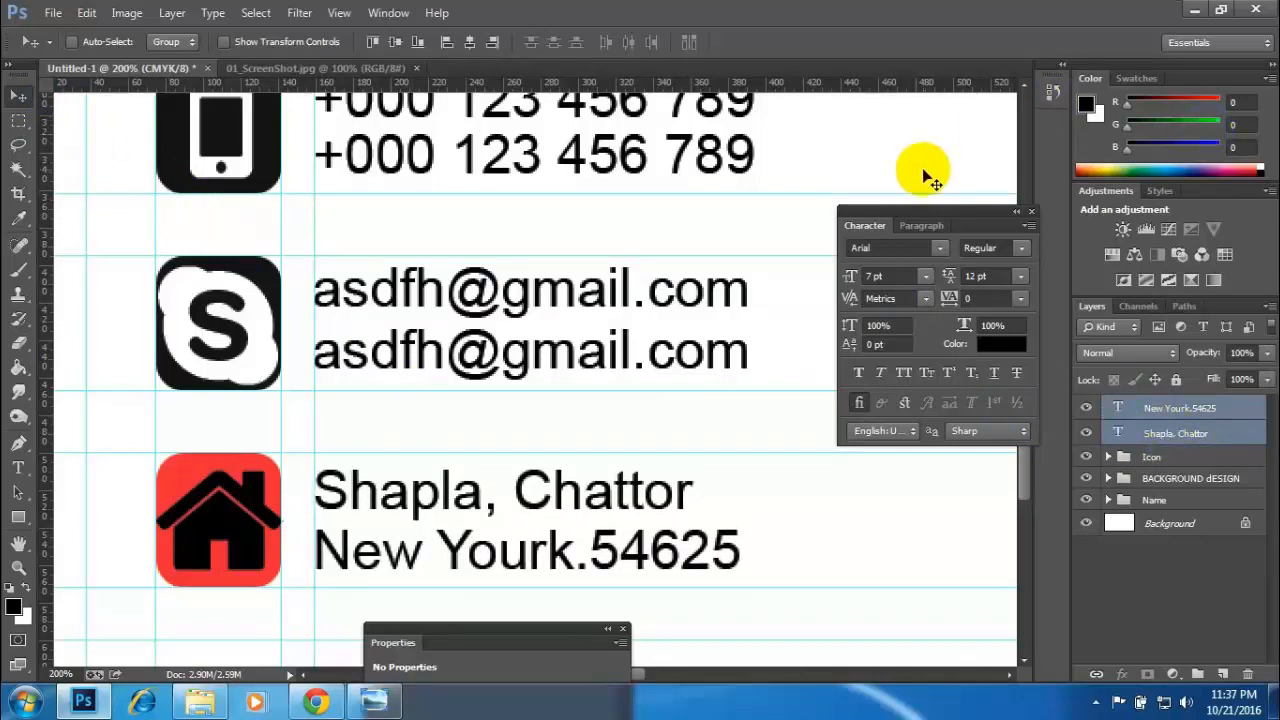
- Move the two address text layers into the Home group inside the Icon group, and collapse the Icon group
key(ctrl+minus)
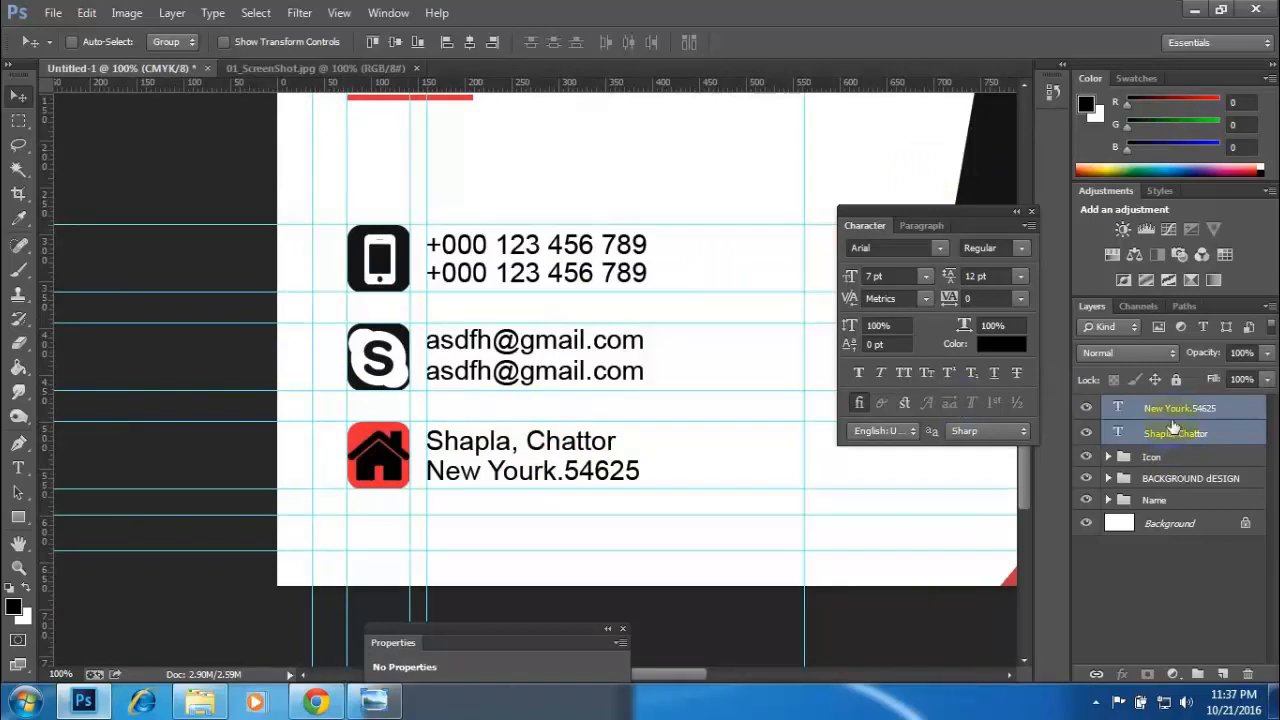
click(1109, 458)
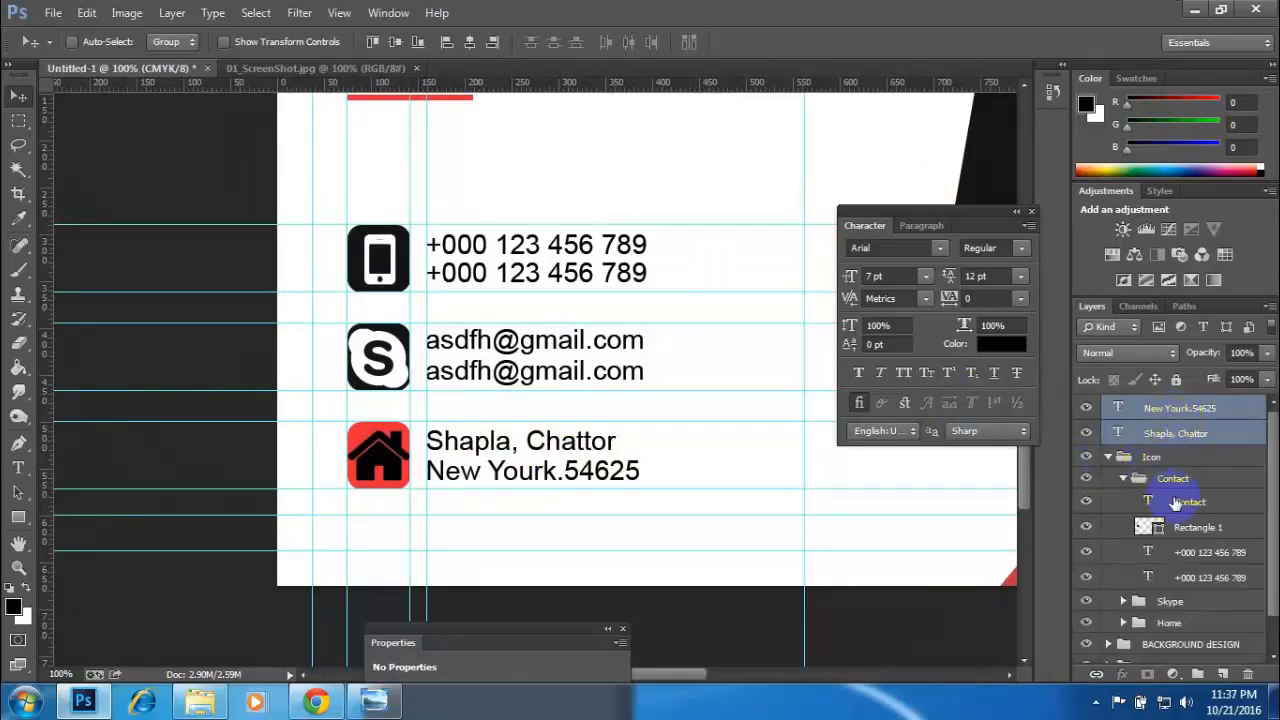
click(1123, 479)
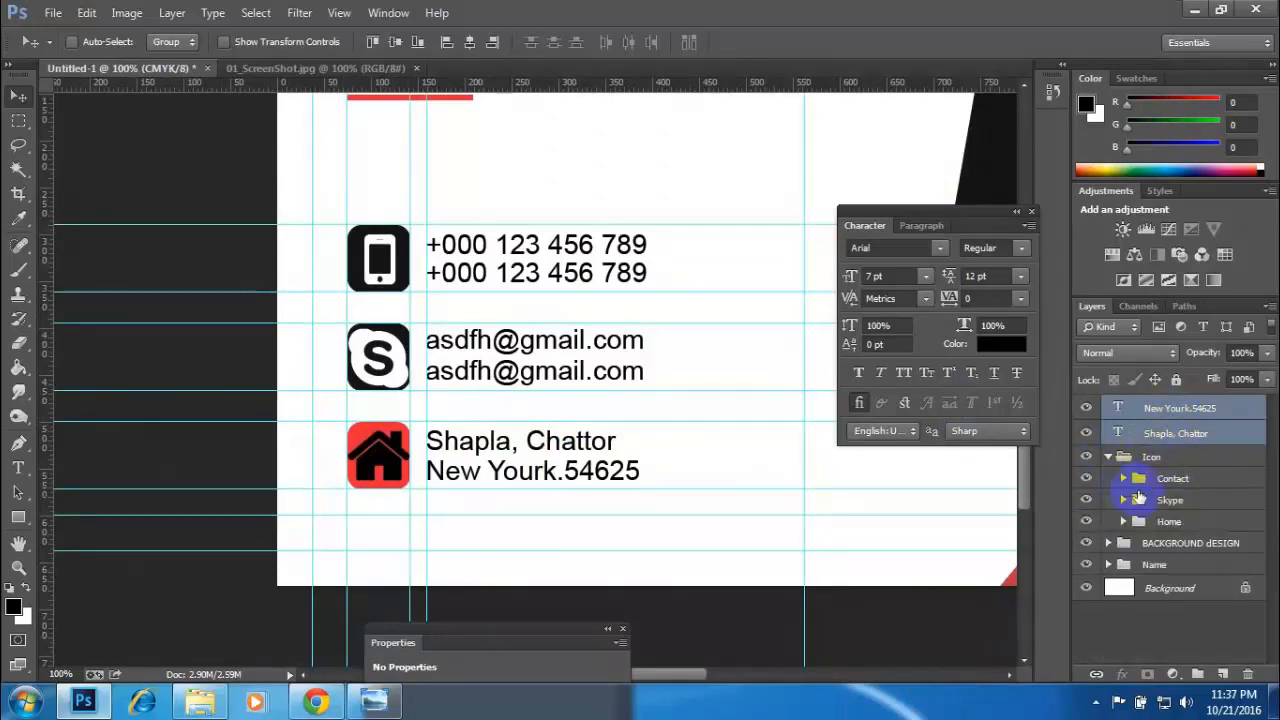
drag(1170, 418, 1172, 523)
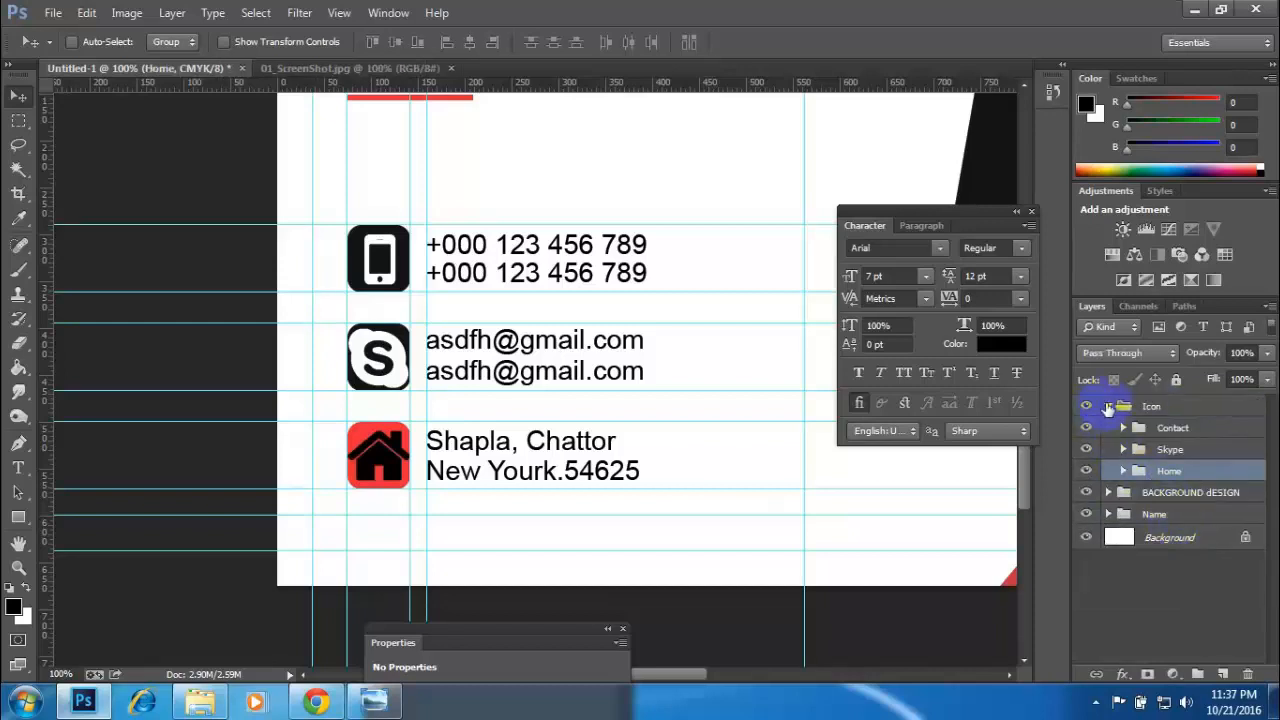
click(1108, 408)
- Check the Icon group by toggling its visibility, view the whole card without guides, and compare it with the reference image
click(1084, 407)
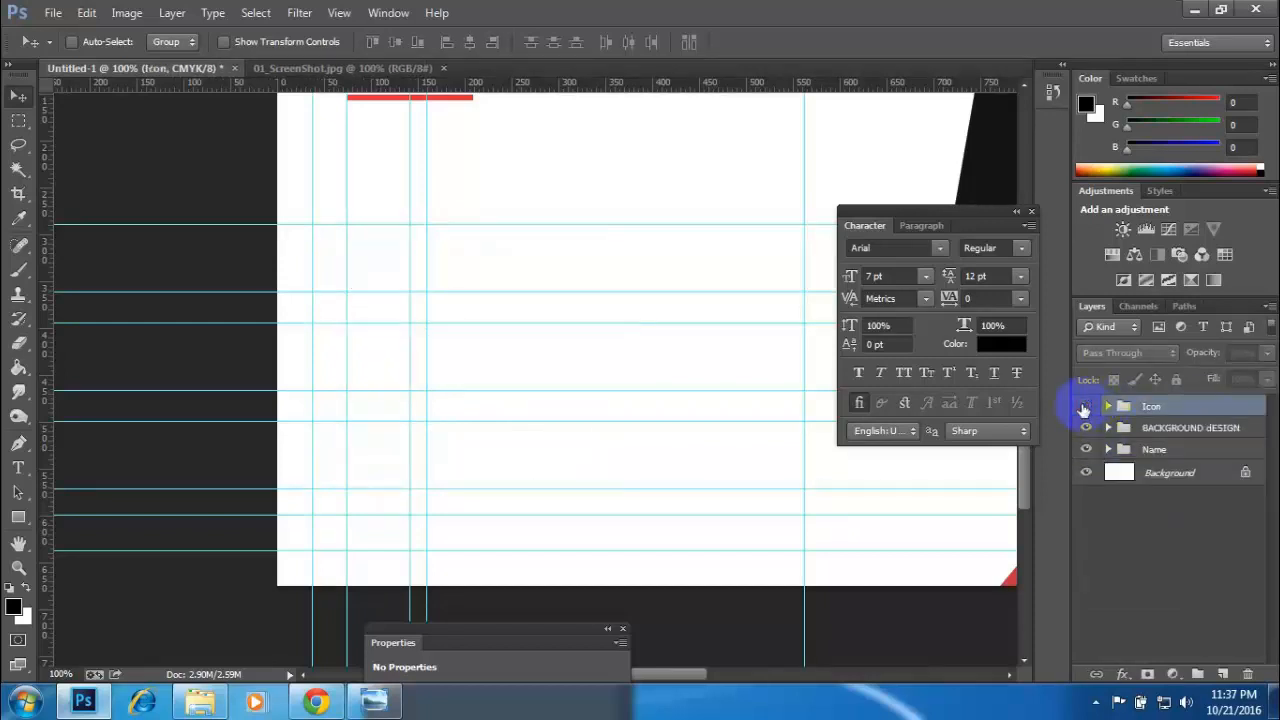
click(1084, 407)
key(ctrl+minus)
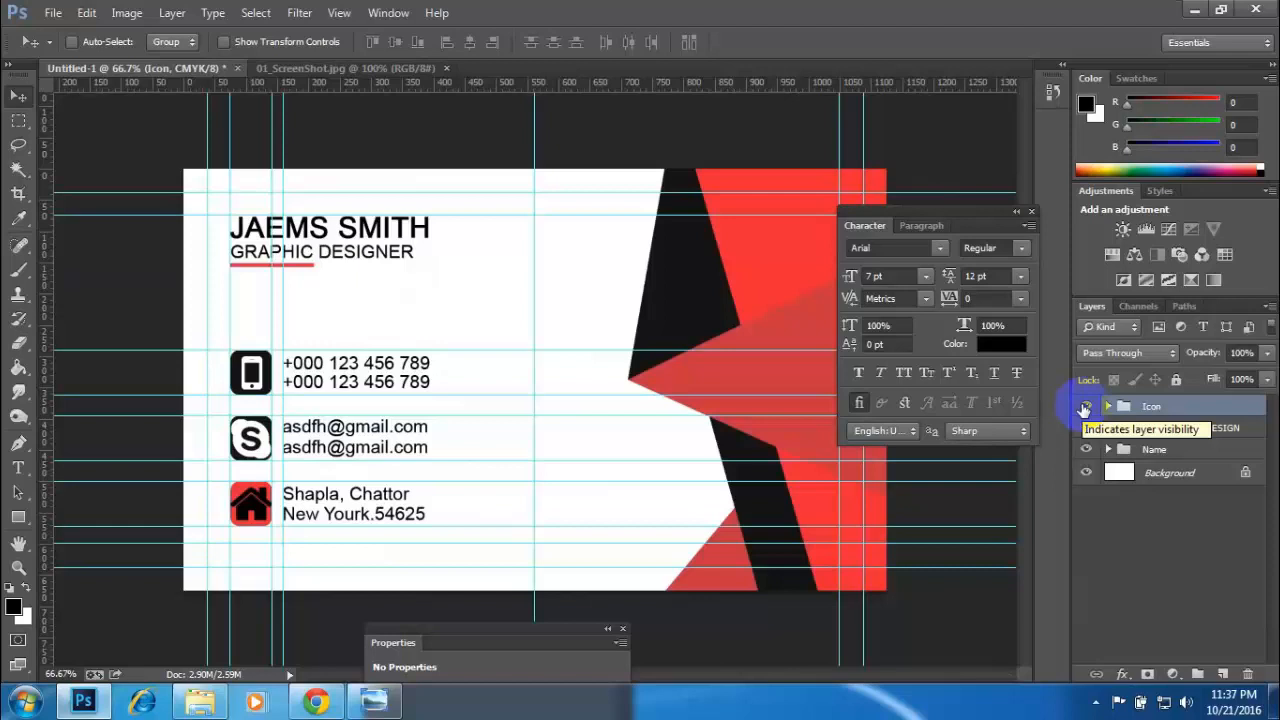
key(ctrl+semicolon)
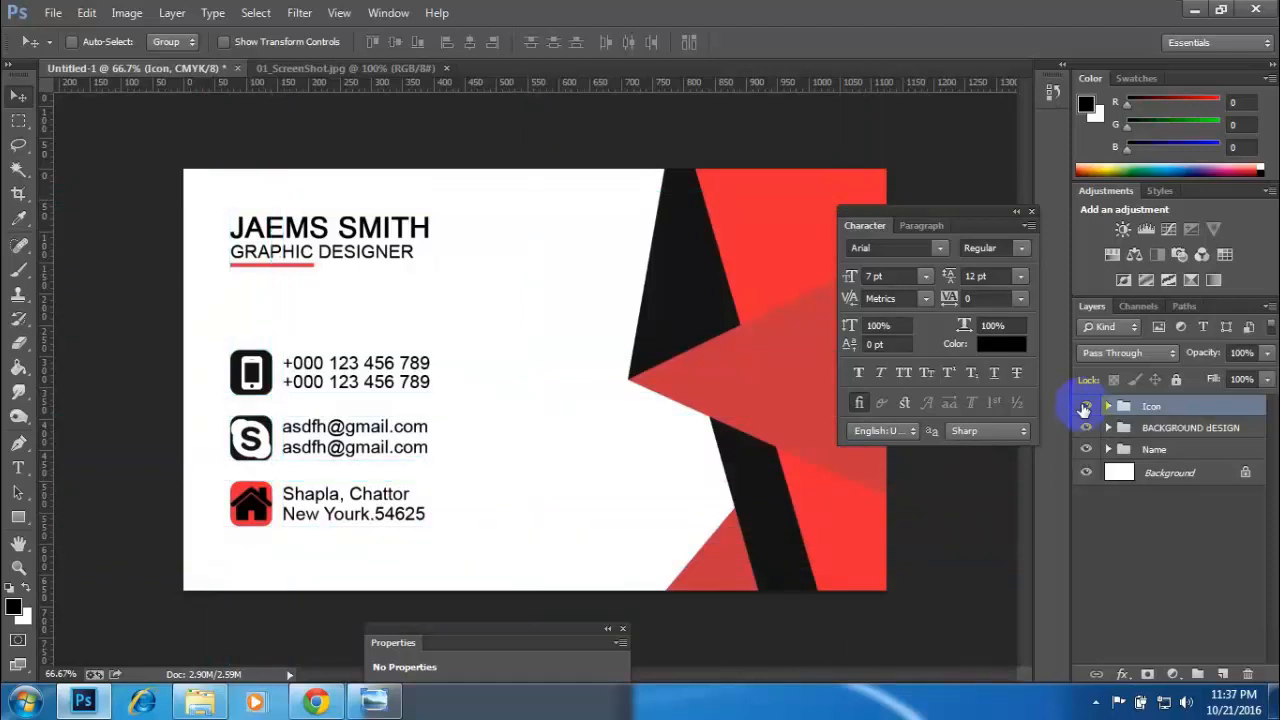
key(ctrl+semicolon)
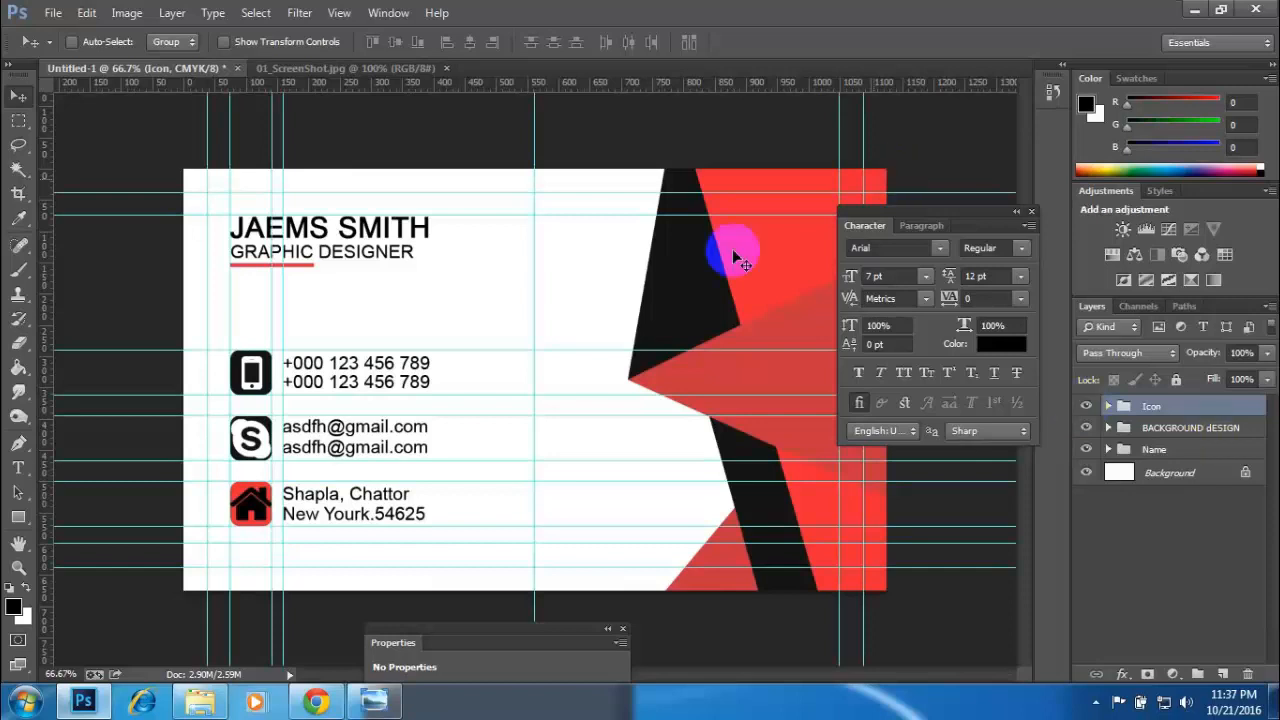
click(339, 72)
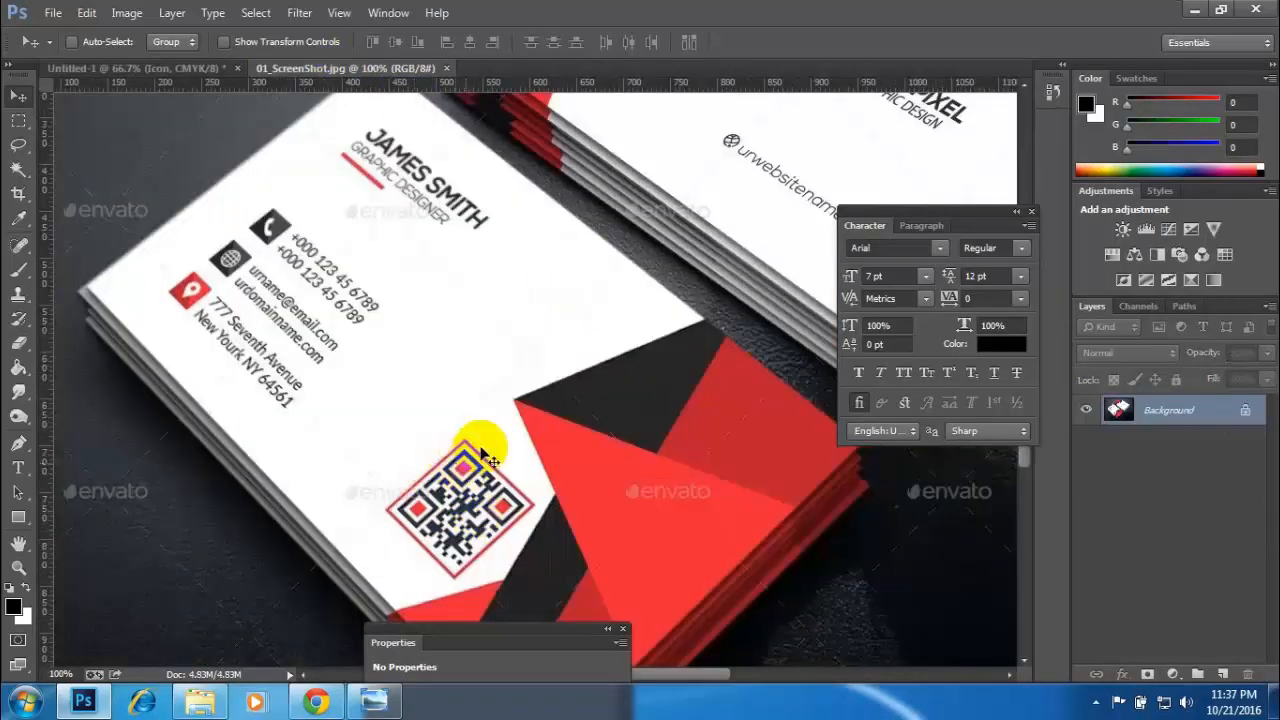
click(145, 68)
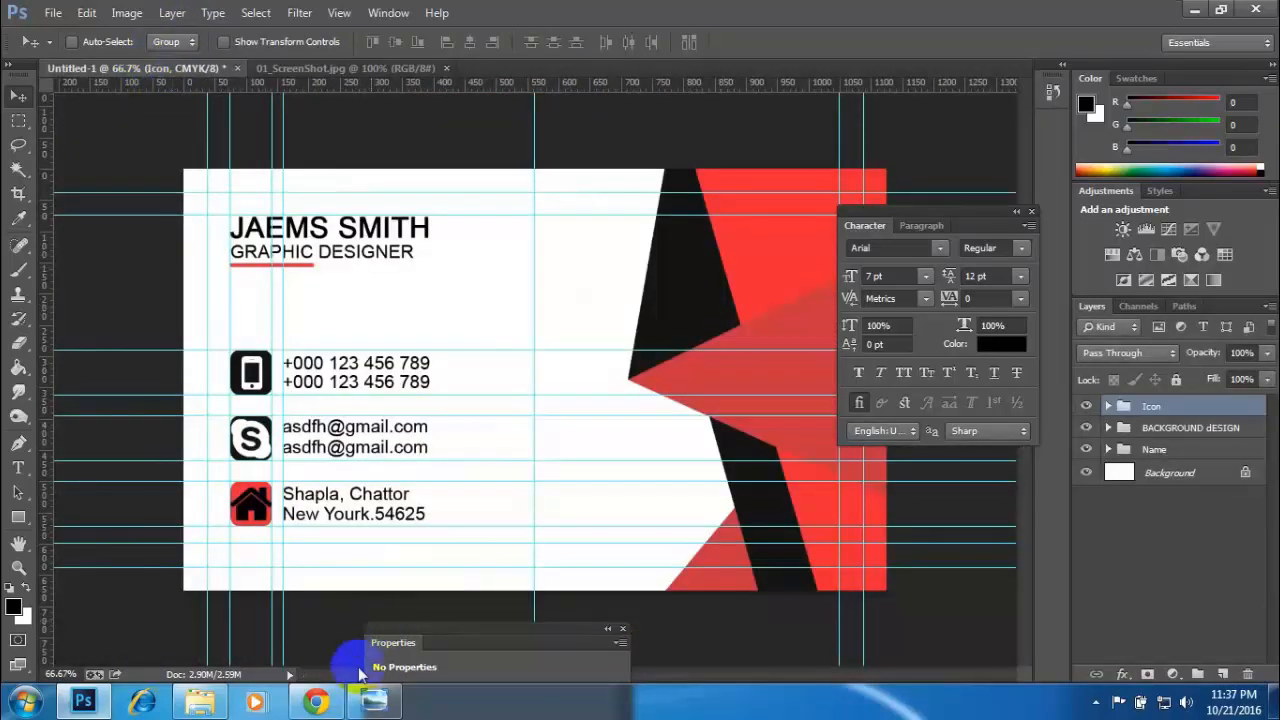
- Switch to the Business Card folder in Windows Explorer and open the QR code image QRbarcodeSmalllwr2 as a separate Photoshop document
click(200, 701)
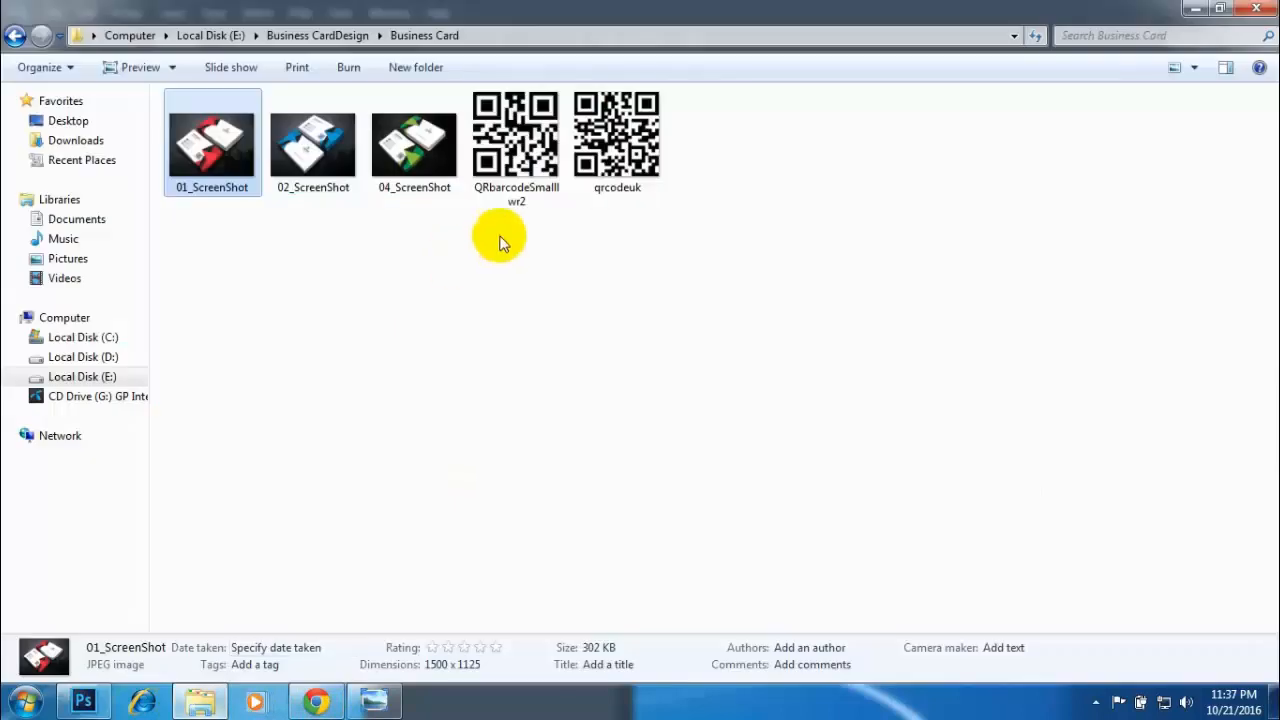
click(535, 140)
click(618, 140)
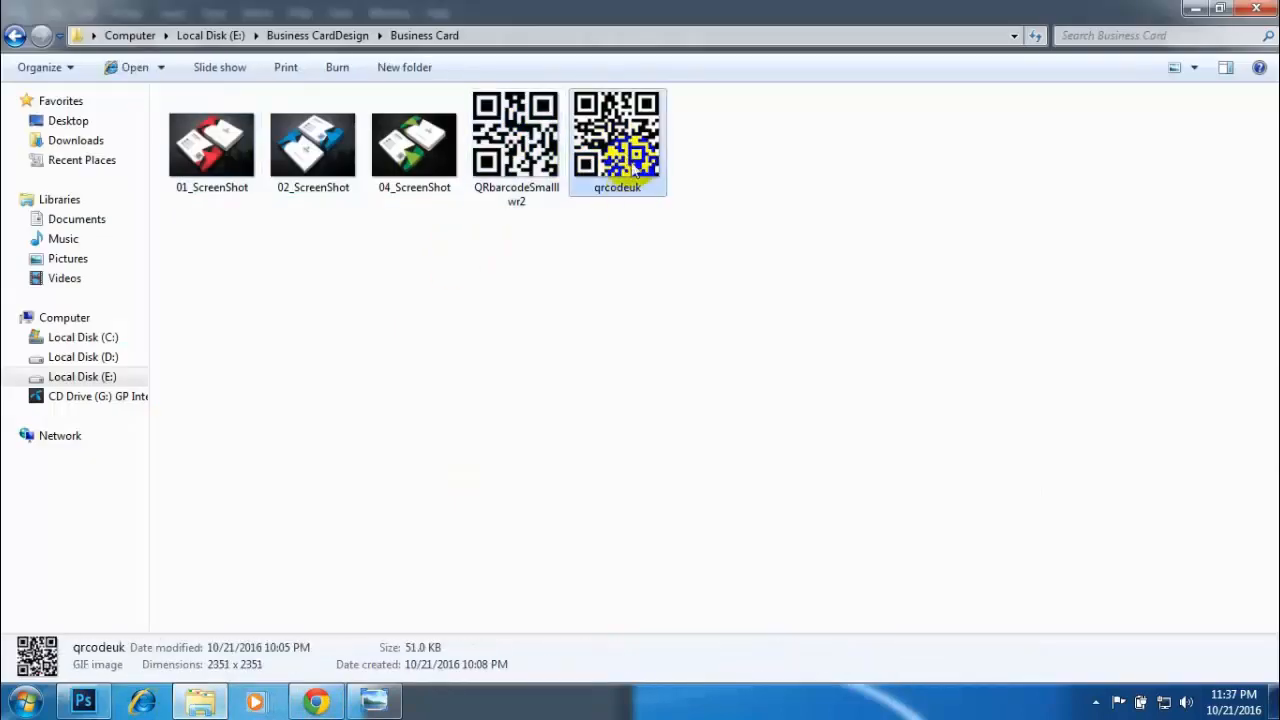
drag(540, 125, 531, 63)
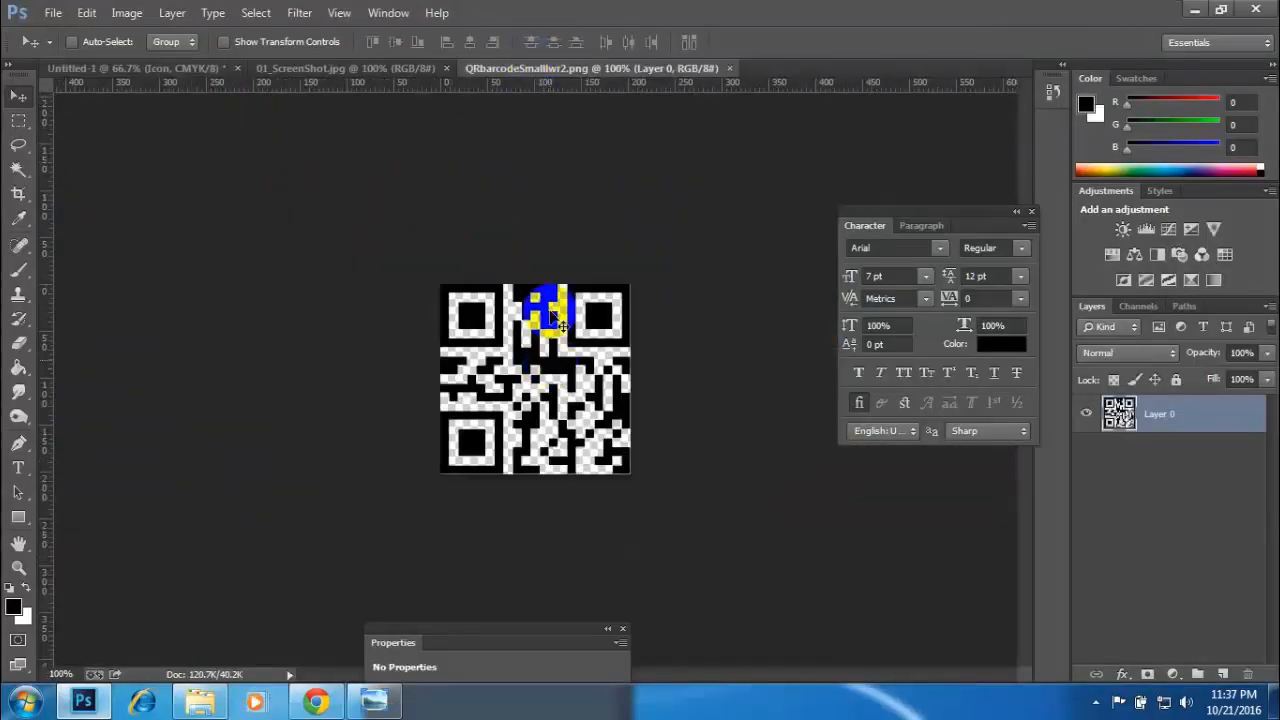
- Draw a red square about 200 px wide on the card's white area, between the contact text and the red-and-black shapes
click(200, 66)
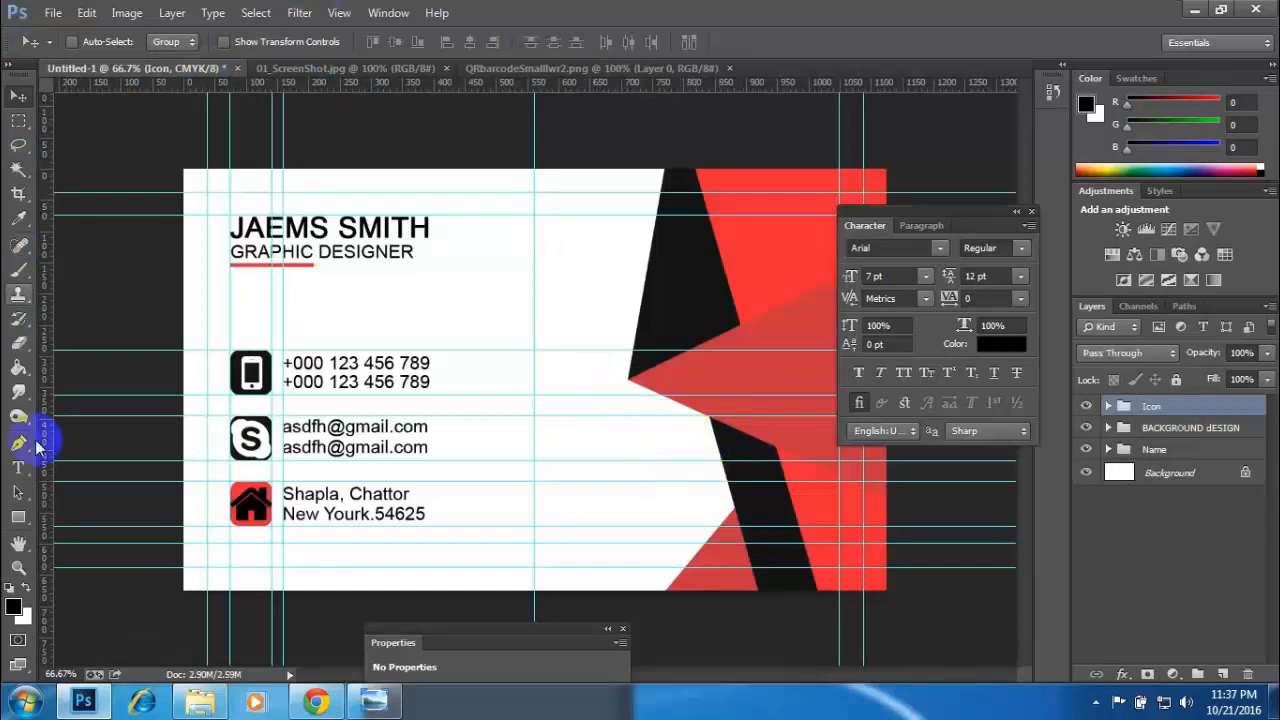
drag(22, 520, 92, 516)
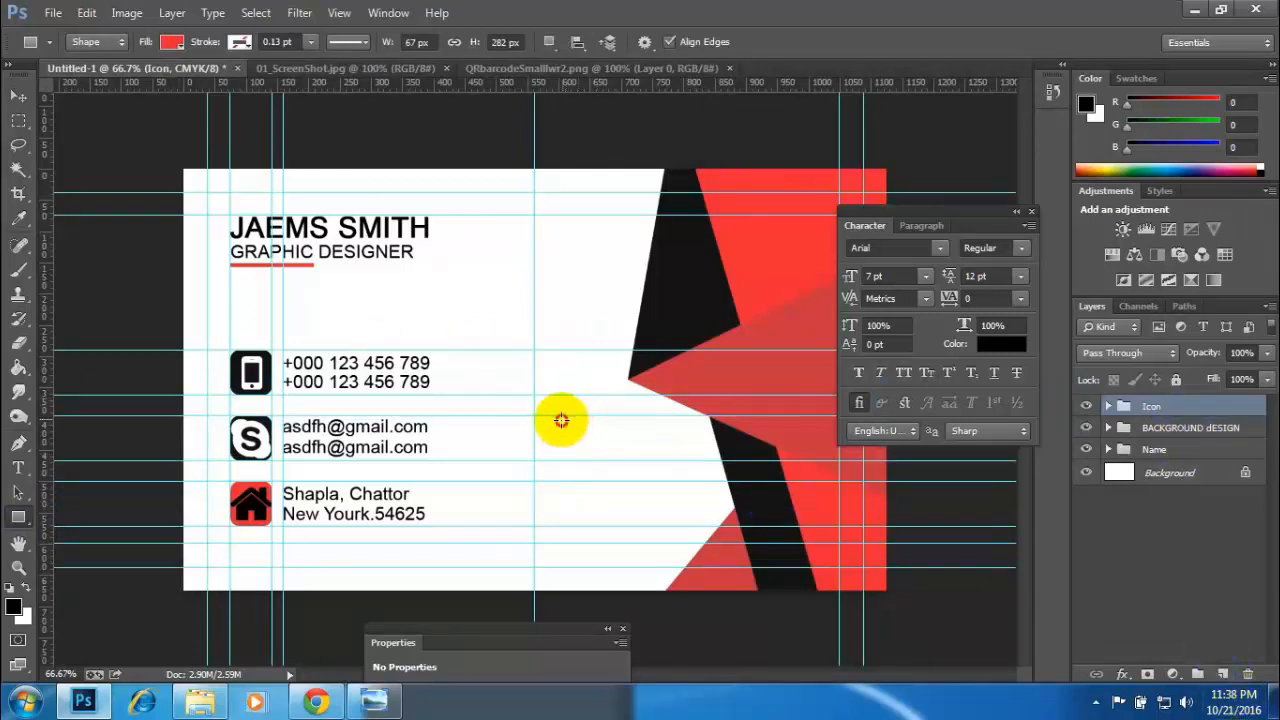
drag(562, 420, 682, 558)
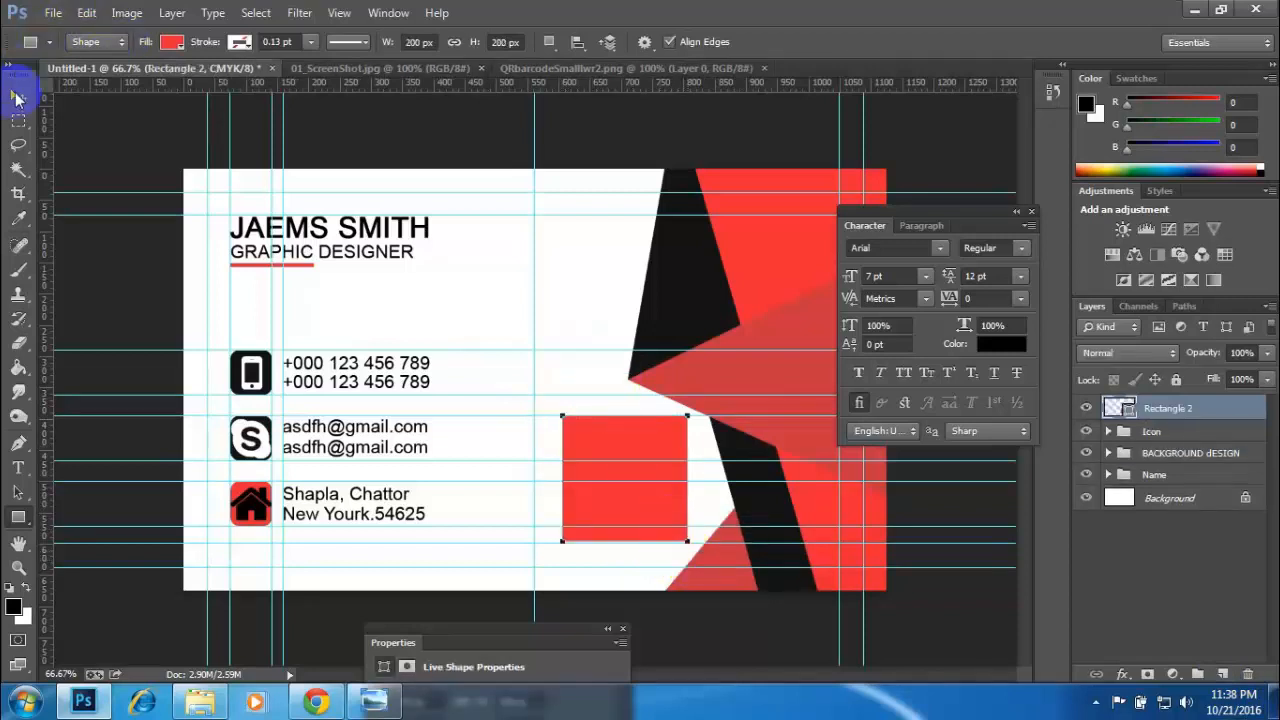
- Bring the QR code into the card document over the red square and scale it down slightly to fit inside
click(17, 97)
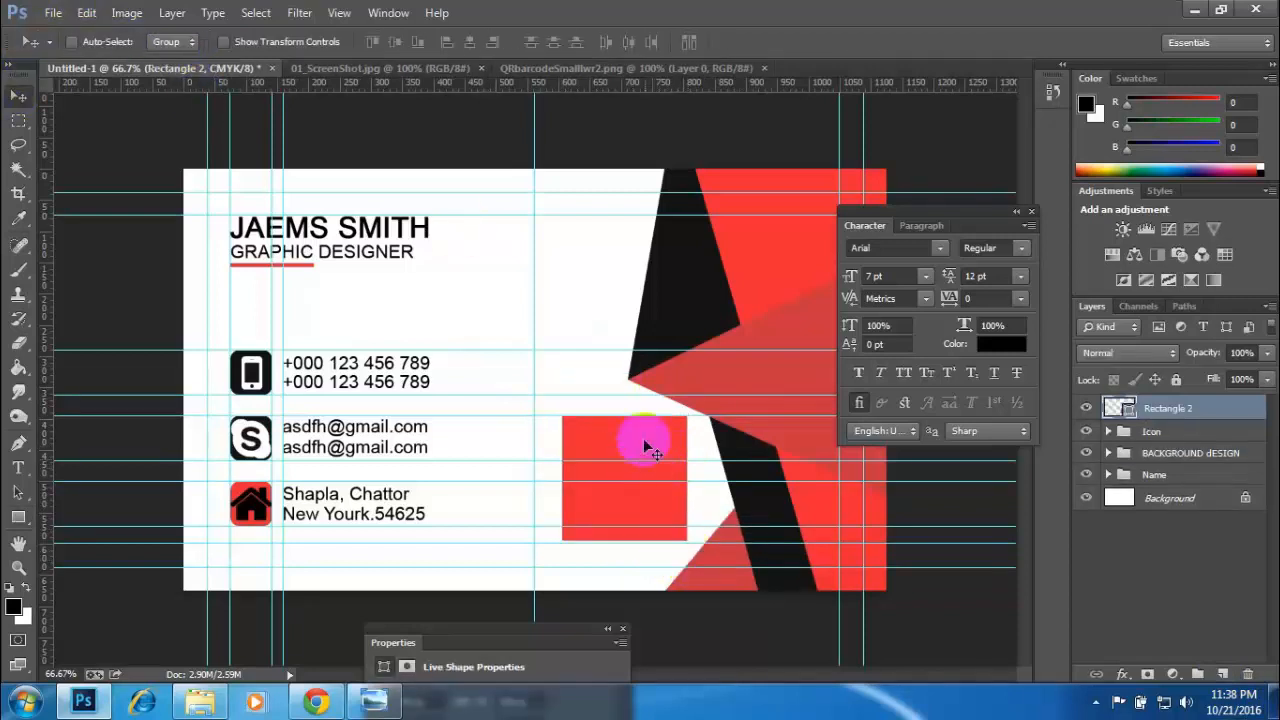
click(541, 70)
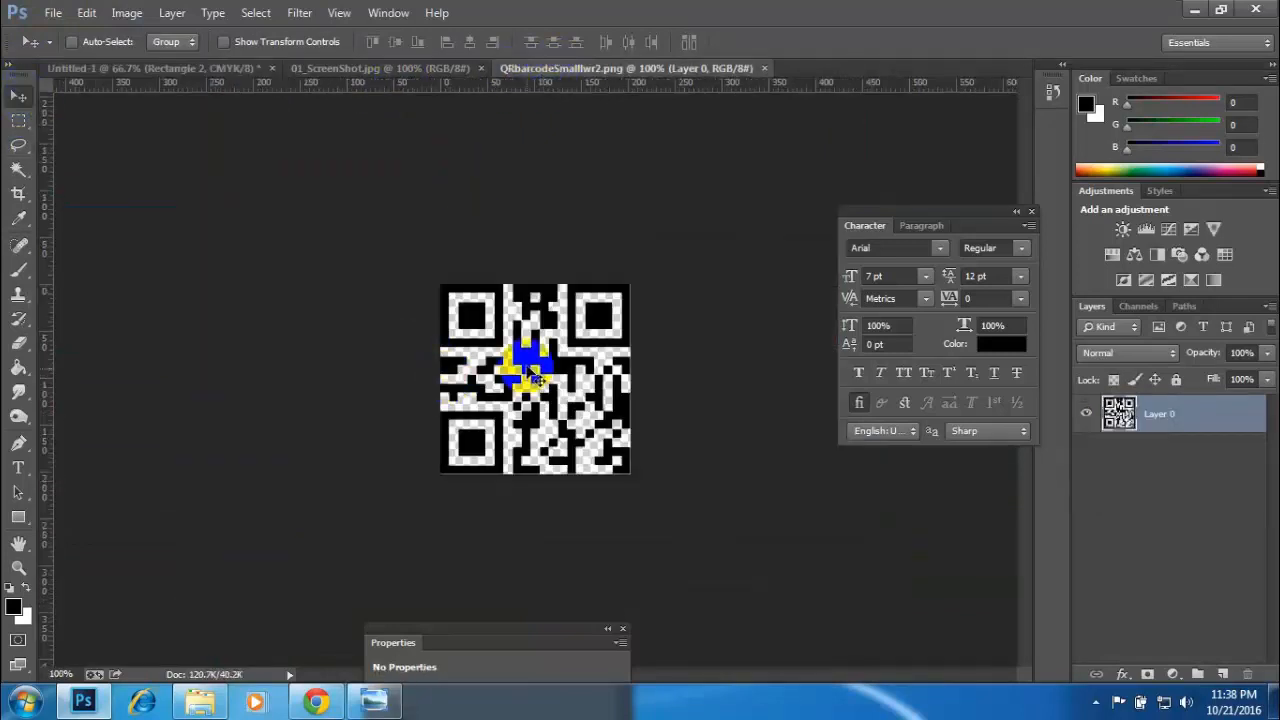
drag(530, 370, 636, 482)
key(ctrl+t)
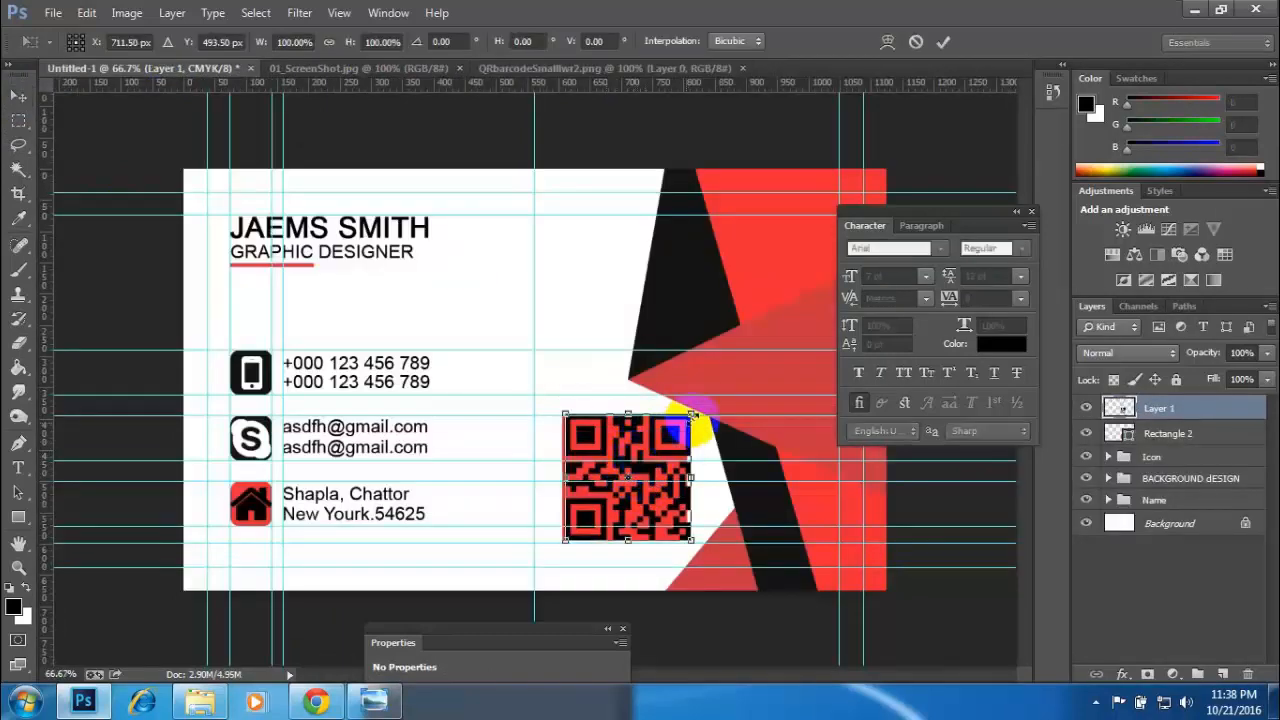
mouse_move(692, 408)
mouse_down()
mouse_move(676, 410)
mouse_move(688, 422)
mouse_up()
key(Return)
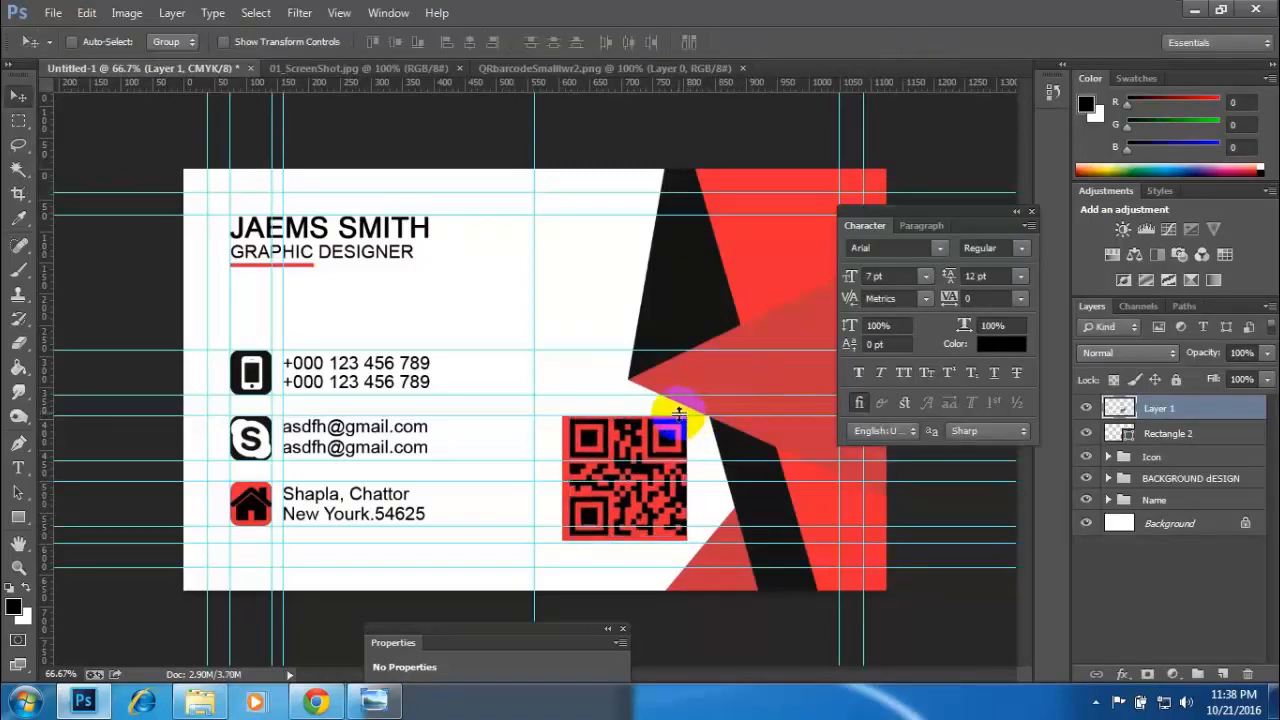
- Centre the QR code horizontally and vertically on the red square, using the square's outline as a selection, and deselect
ctrl+click(1128, 438)
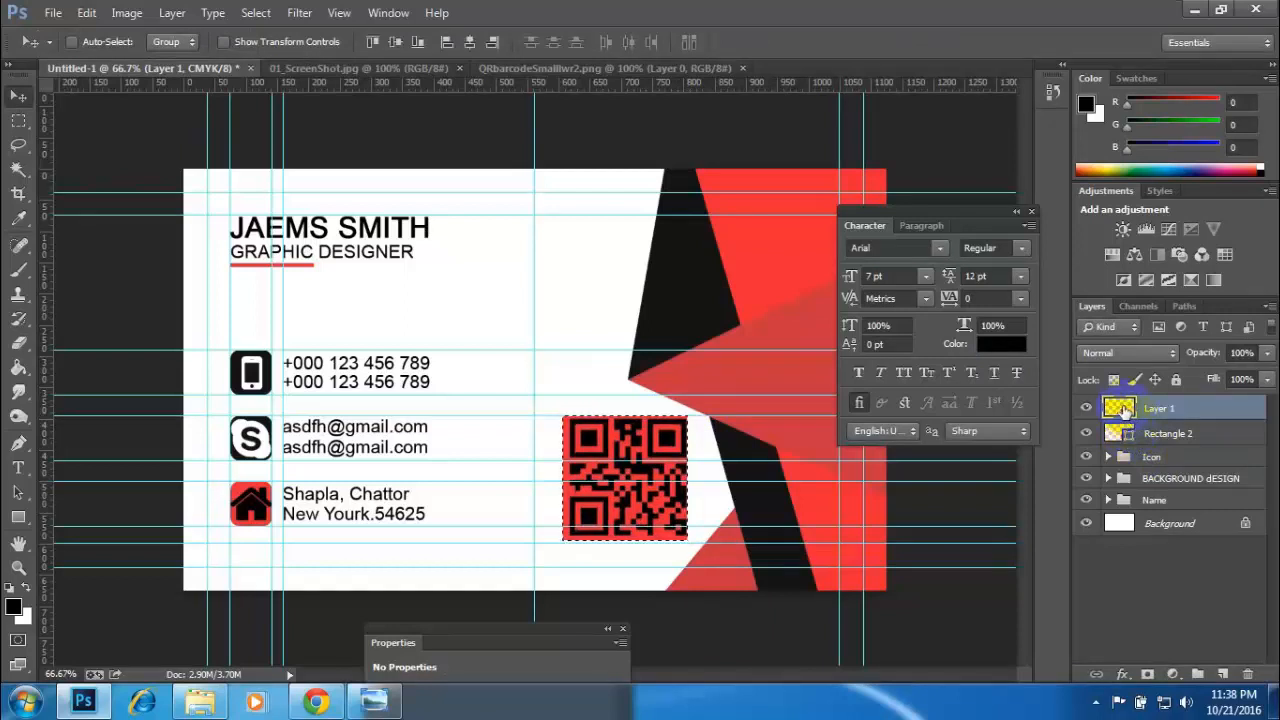
click(470, 44)
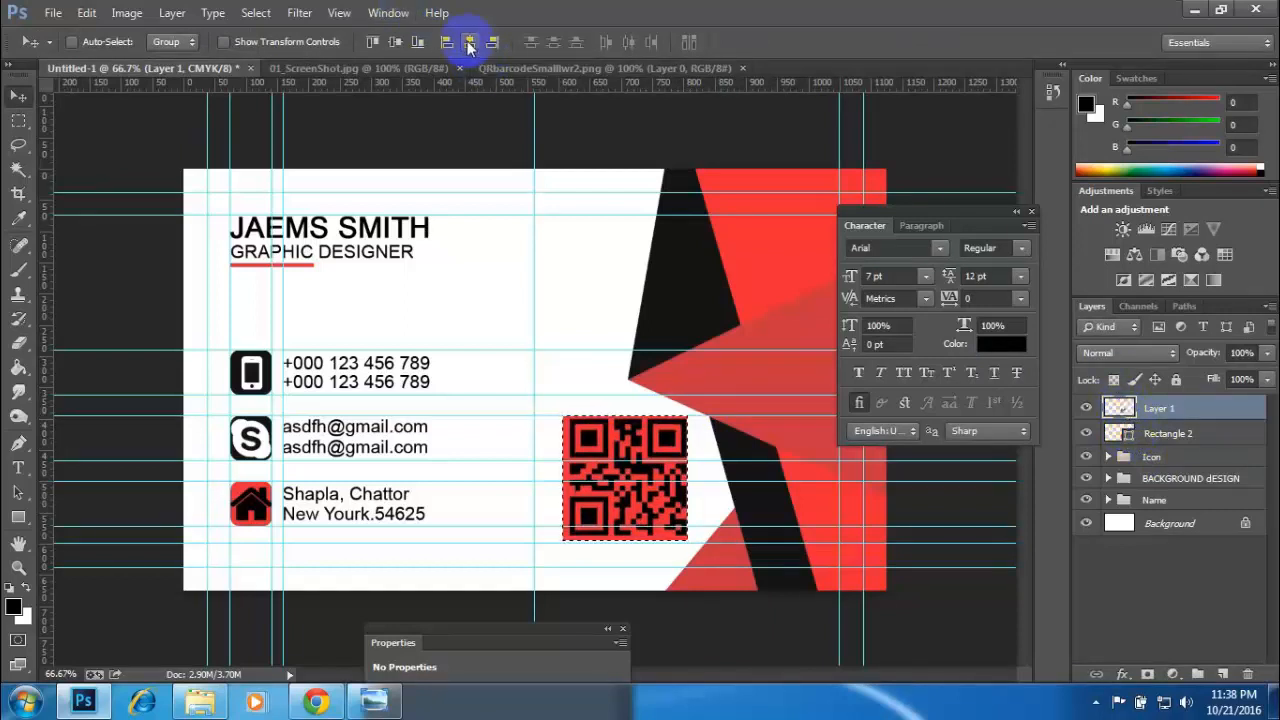
click(394, 43)
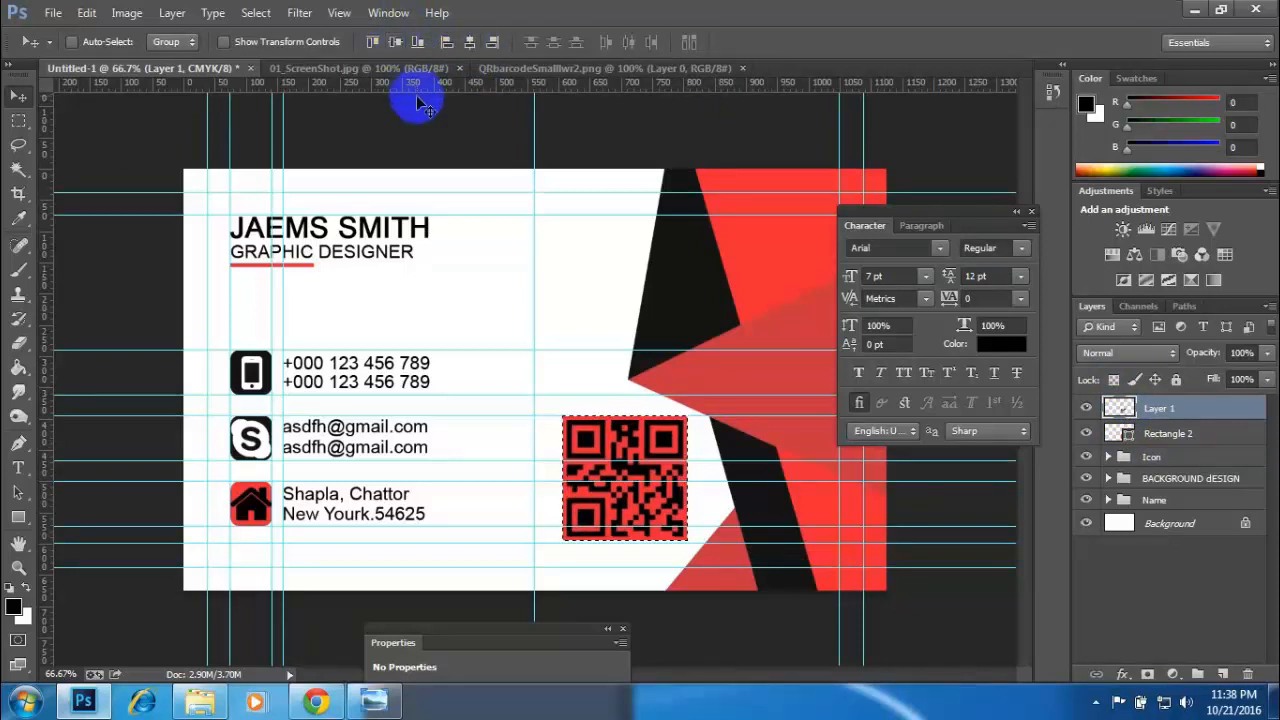
click(677, 350)
click(587, 479)
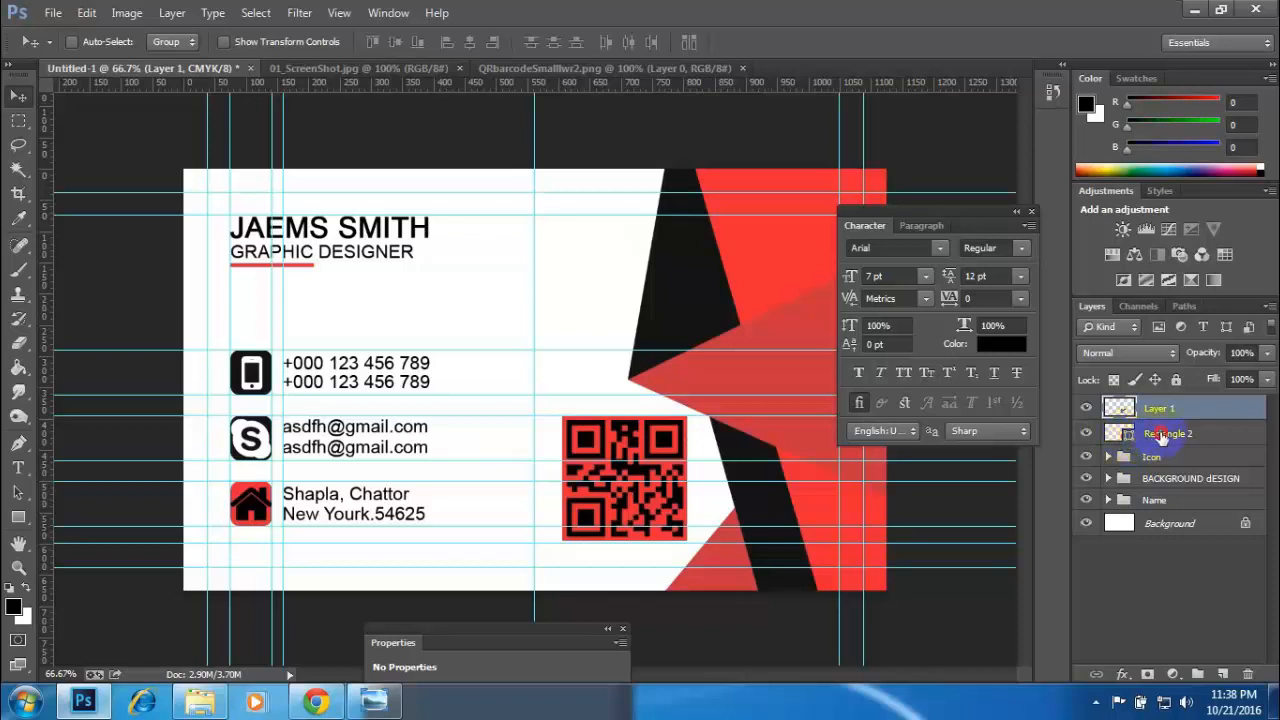
- Group the QR code layer with its red square and name the group Barcoad
shift+click(1162, 438)
key(ctrl+g)
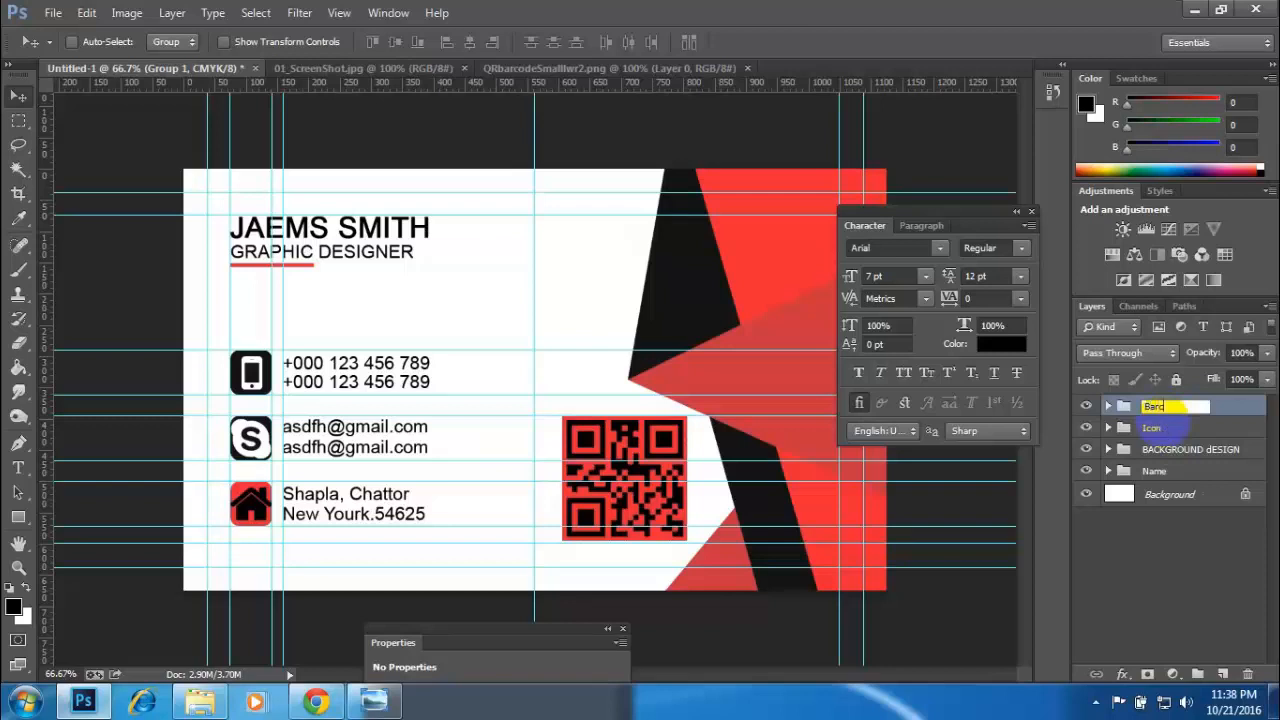
key(Return)
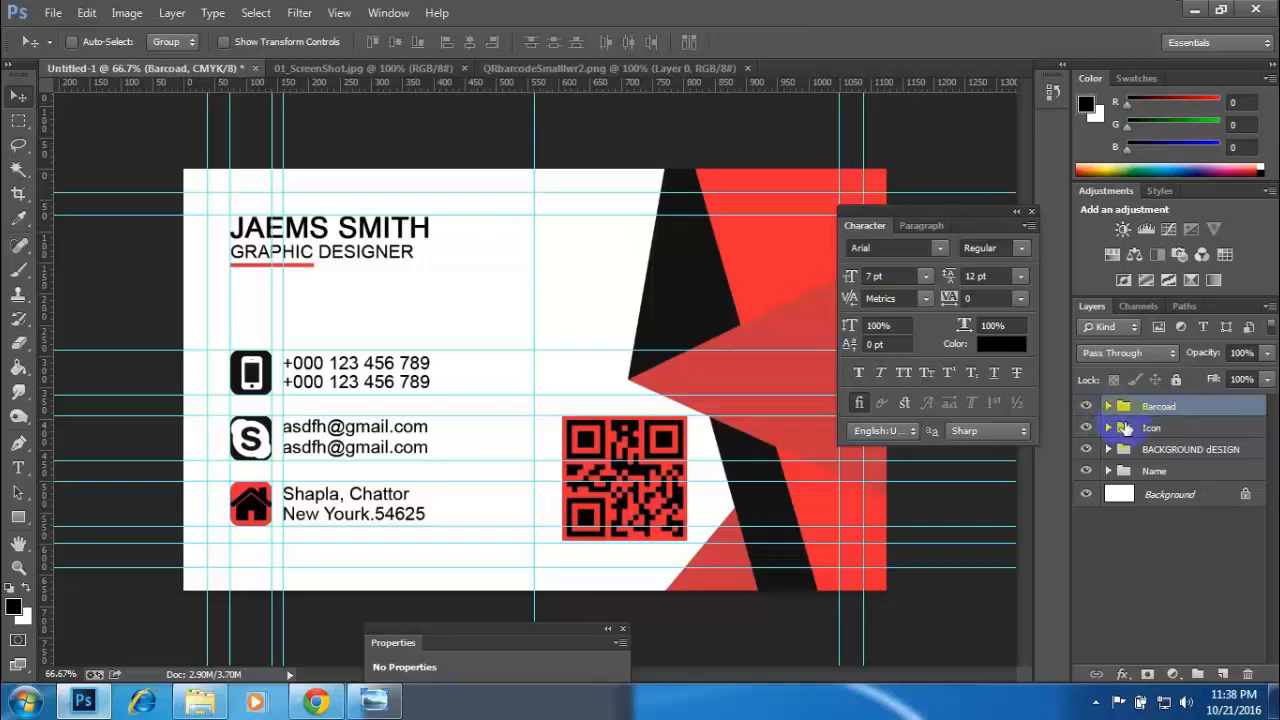
- Scale the Barcoad group down slightly and place it in the white space beside the black and red shapes
key(ctrl+t)
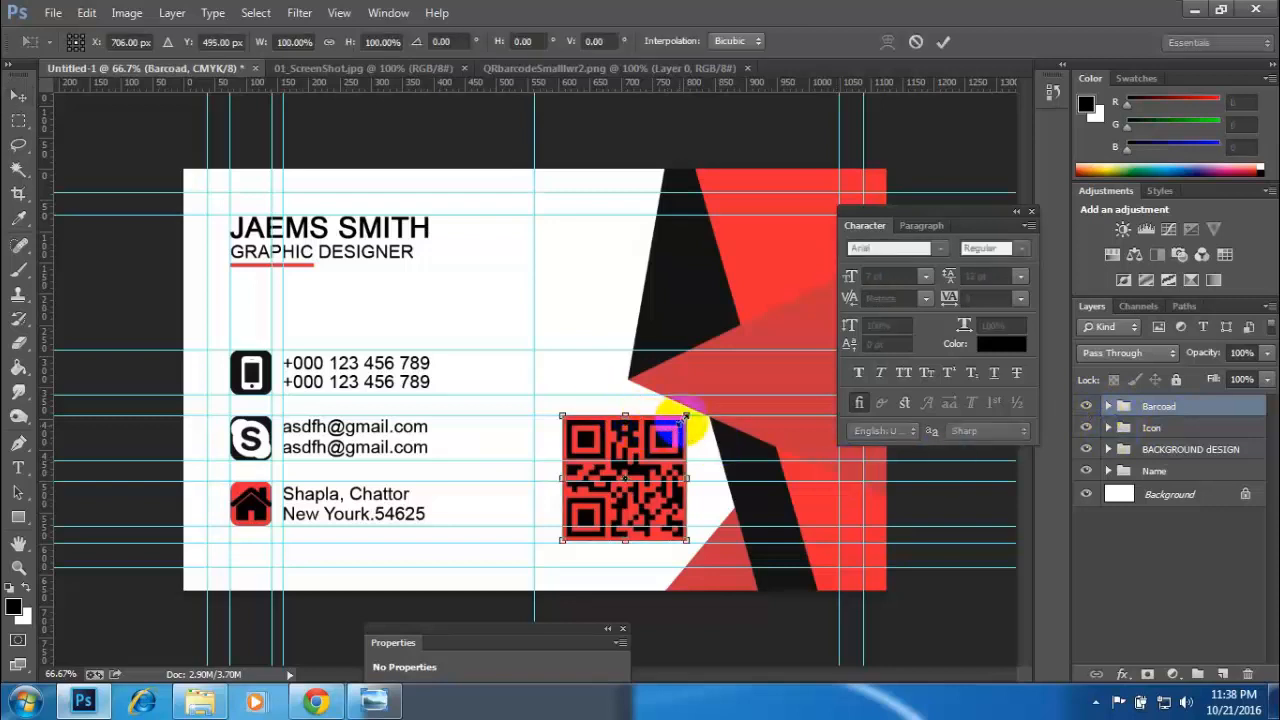
drag(685, 413, 684, 419)
key(Return)
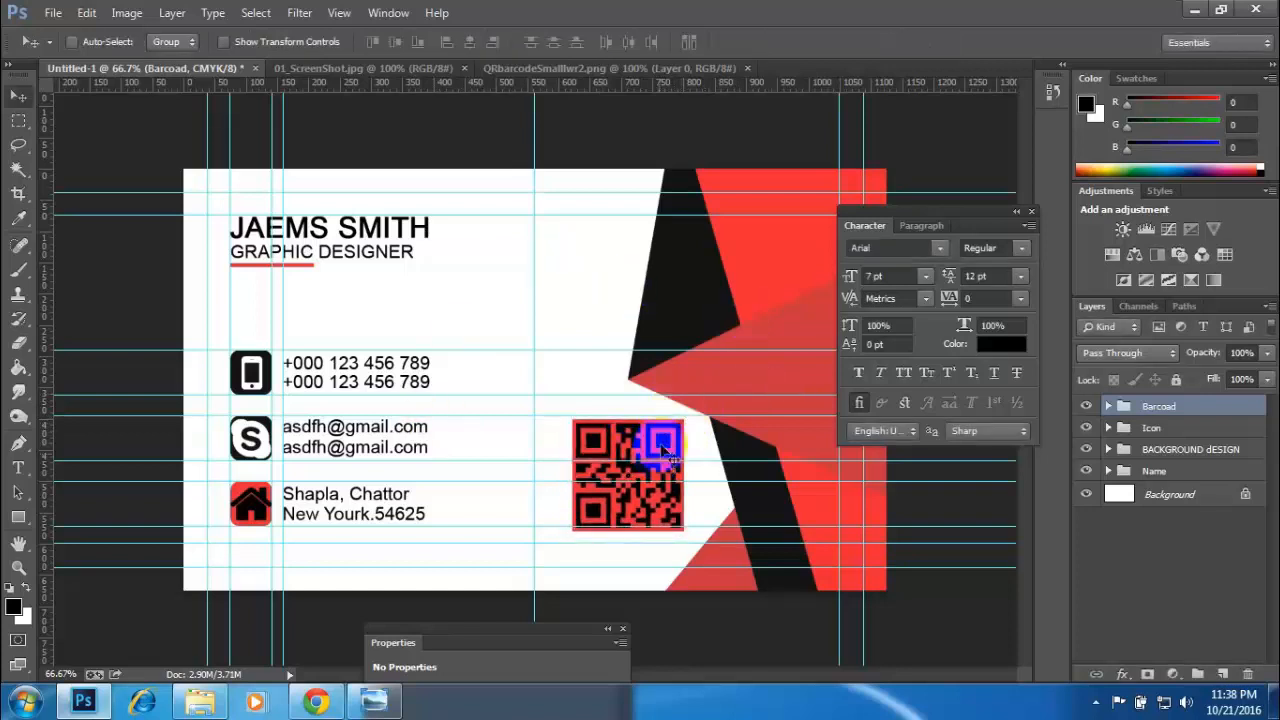
- Close the QR code image and bring up the reference screenshot to view both sides of the sample card
click(572, 70)
click(747, 68)
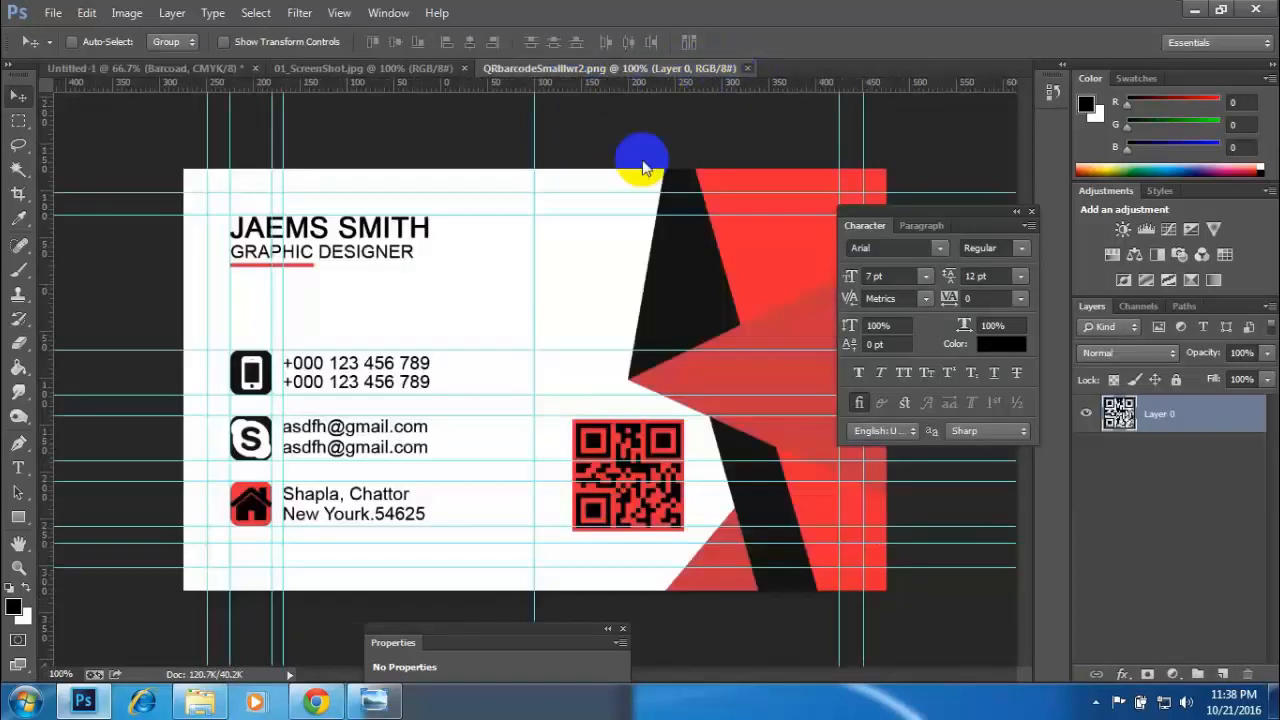
click(400, 68)
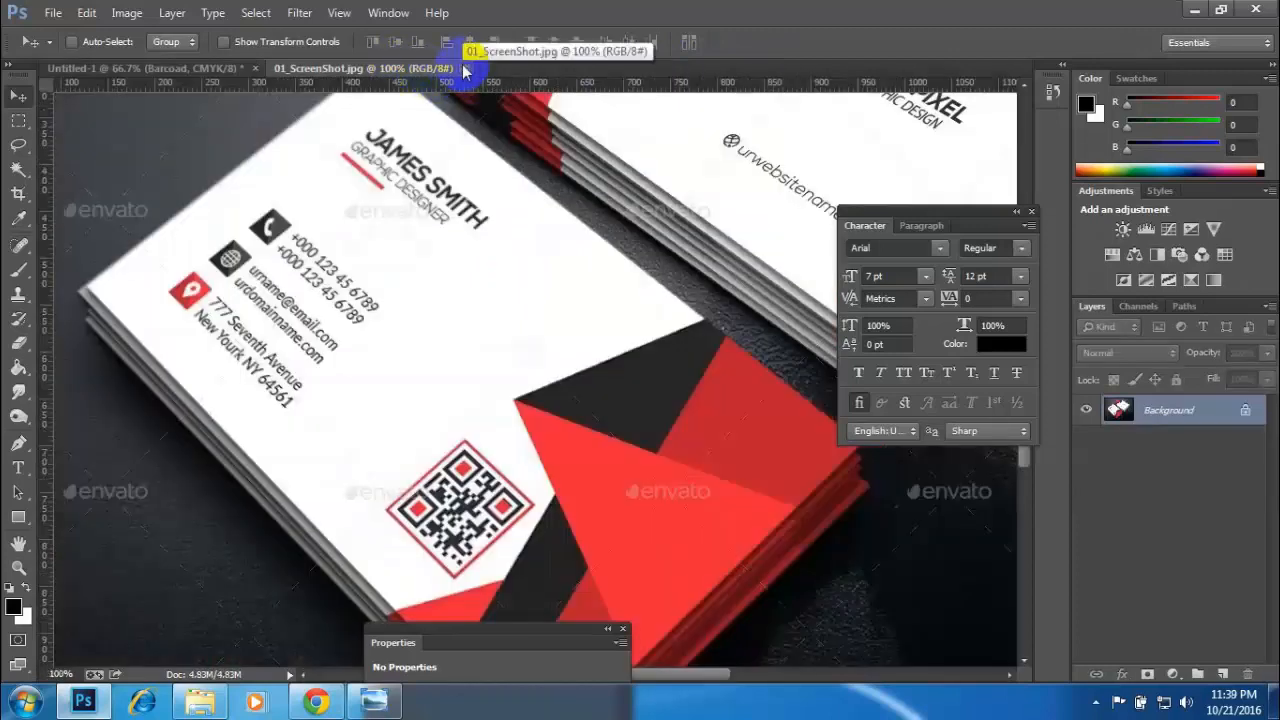
key(ctrl+minus)
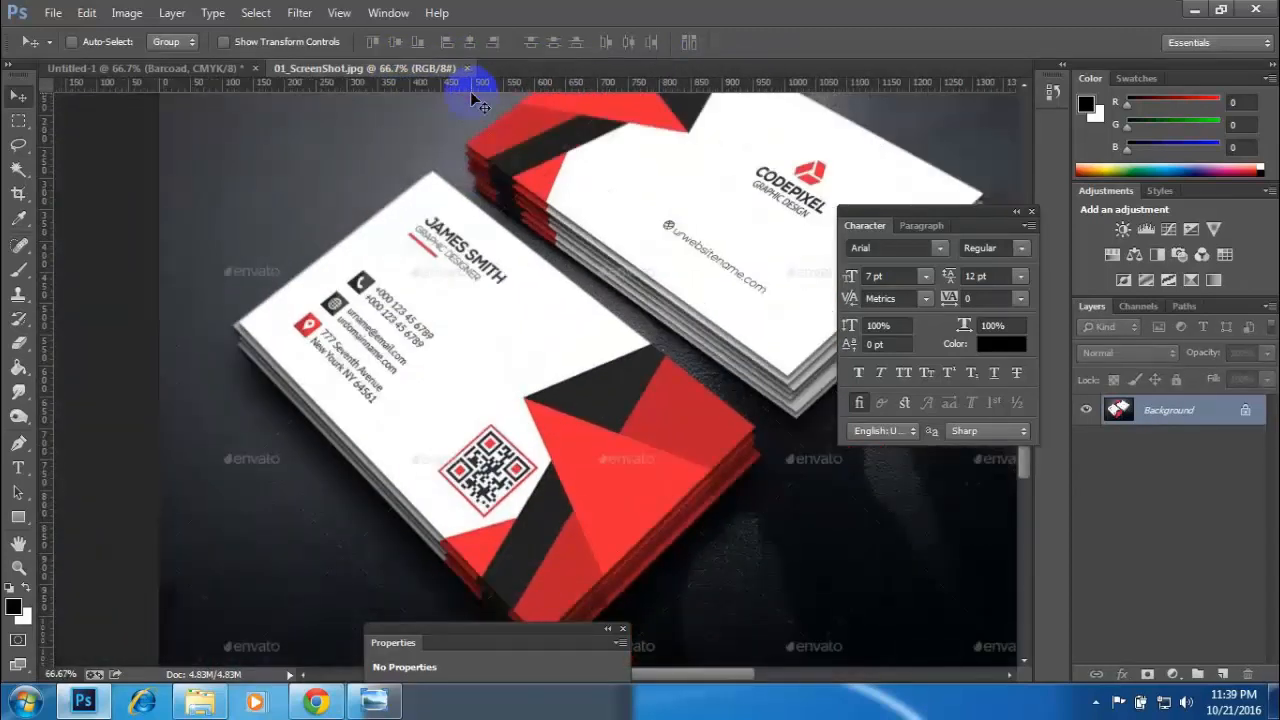